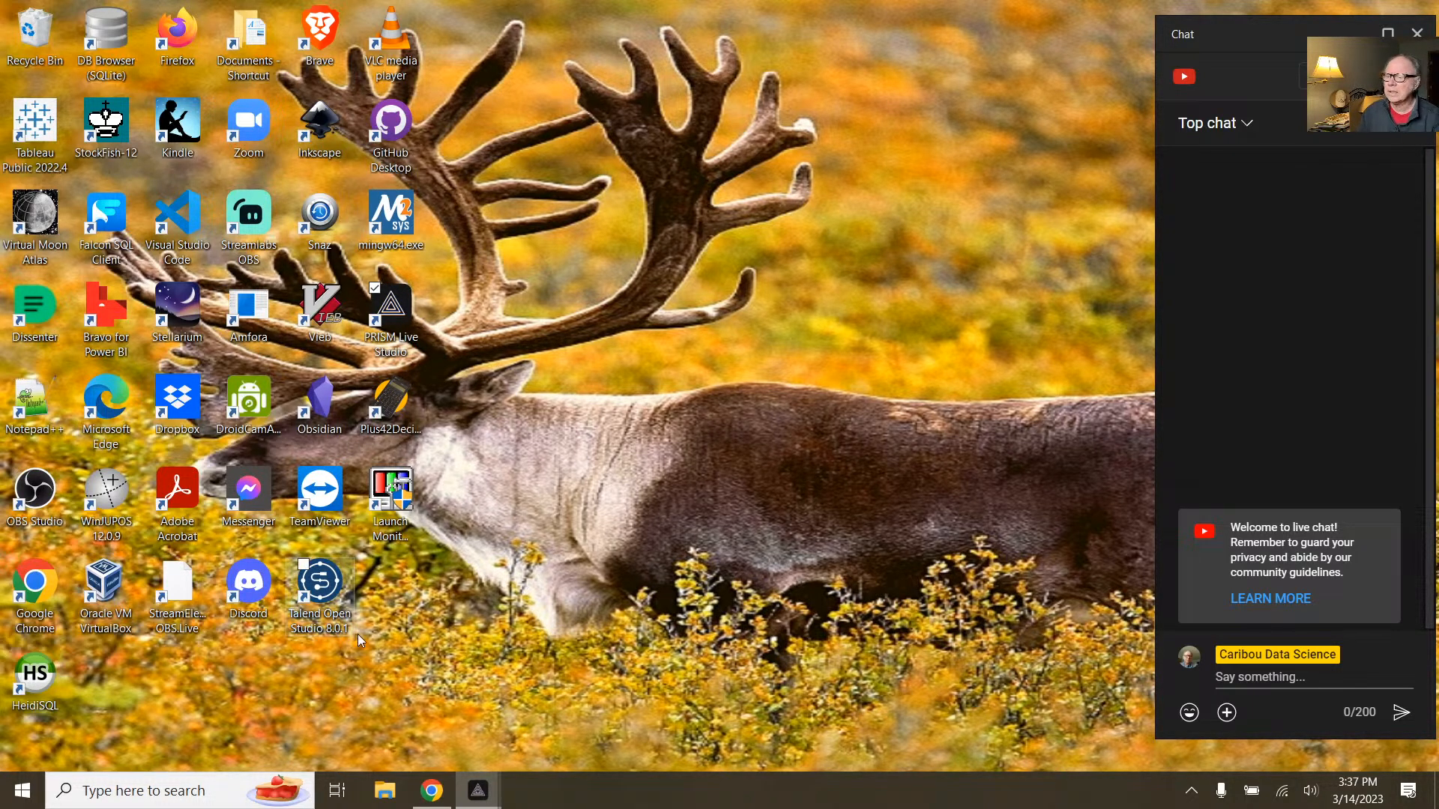
Step: Open File Explorer and look through the data_files, DOCS and RIMBOUKARI folders inside Talend-Open-Studio
click(383, 790)
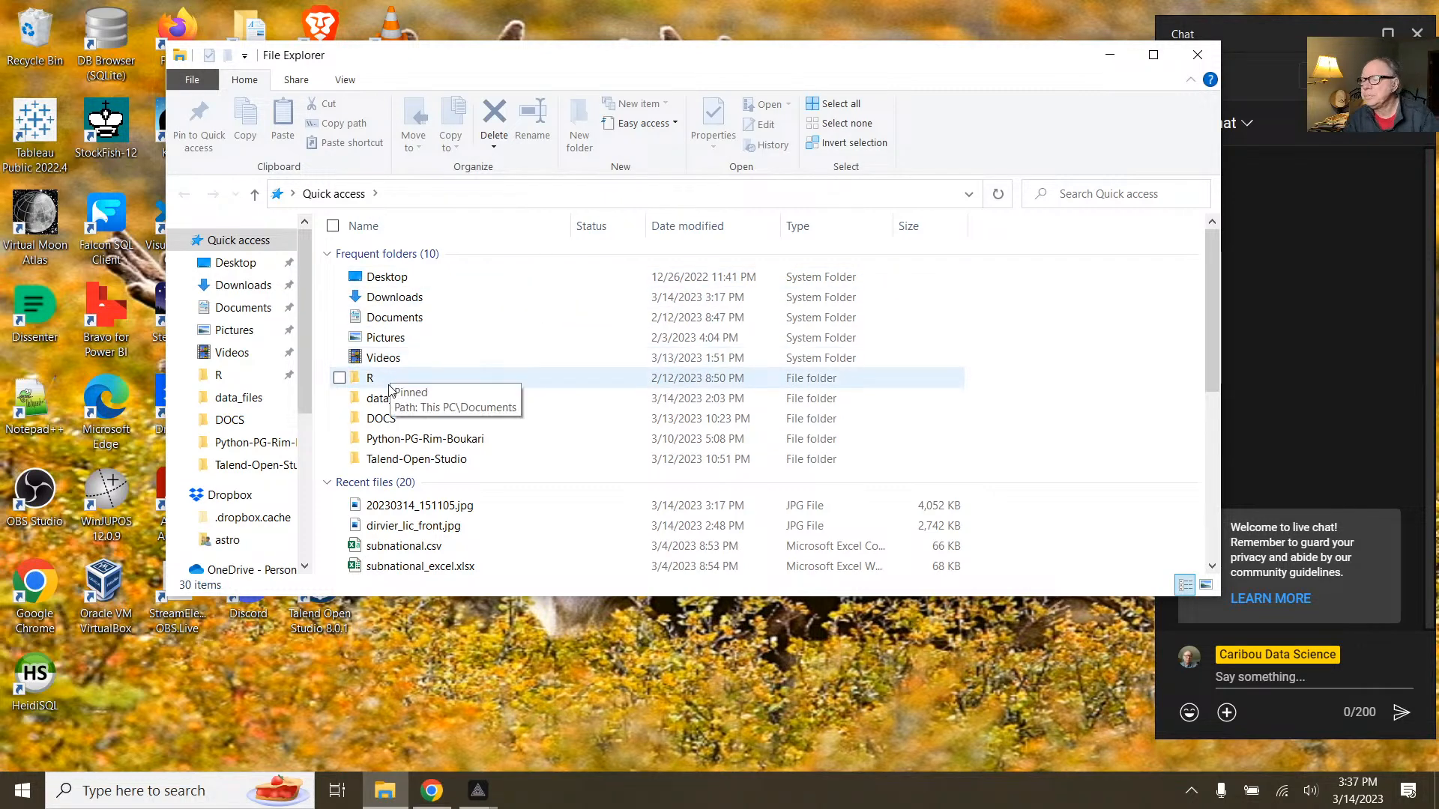
double_click(390, 400)
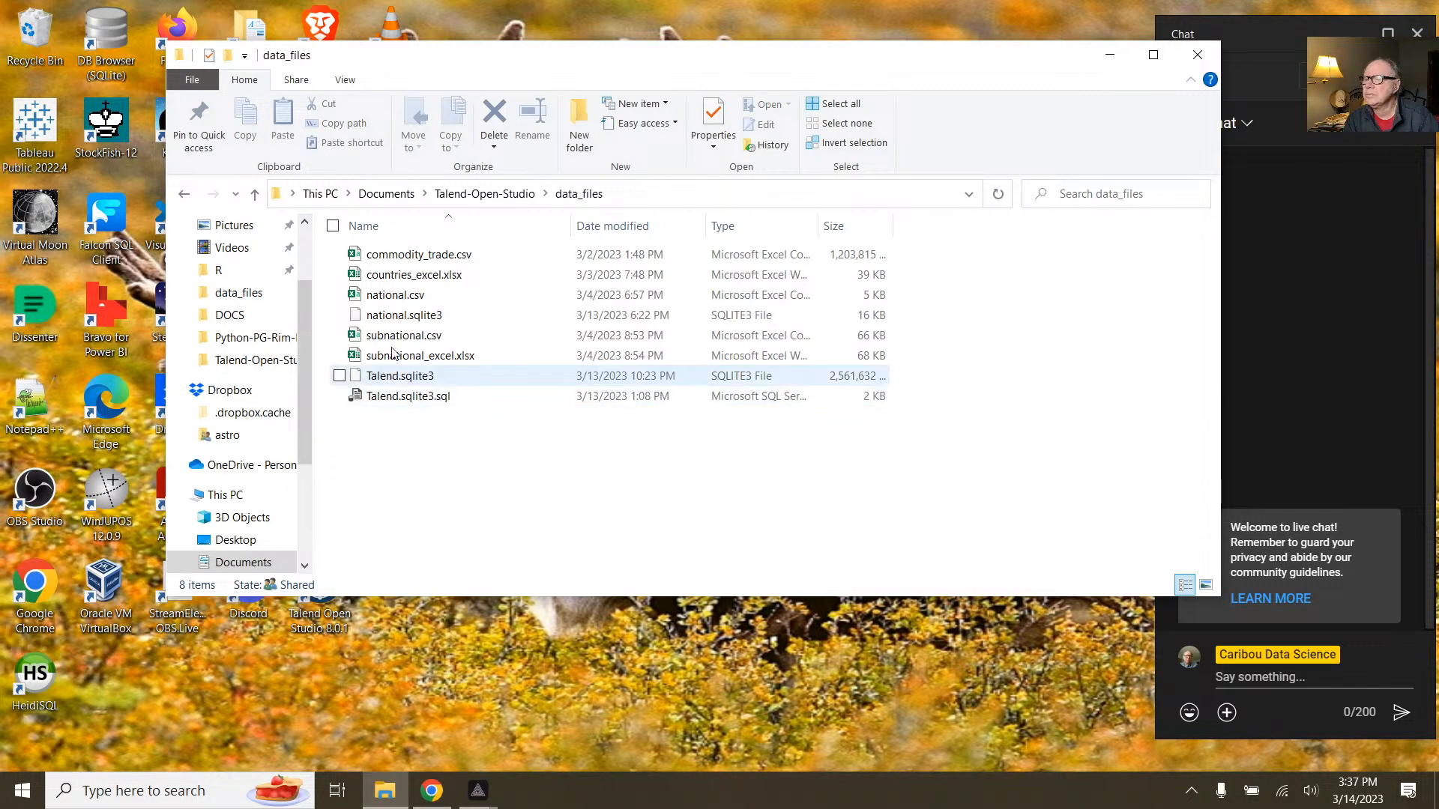
click(484, 193)
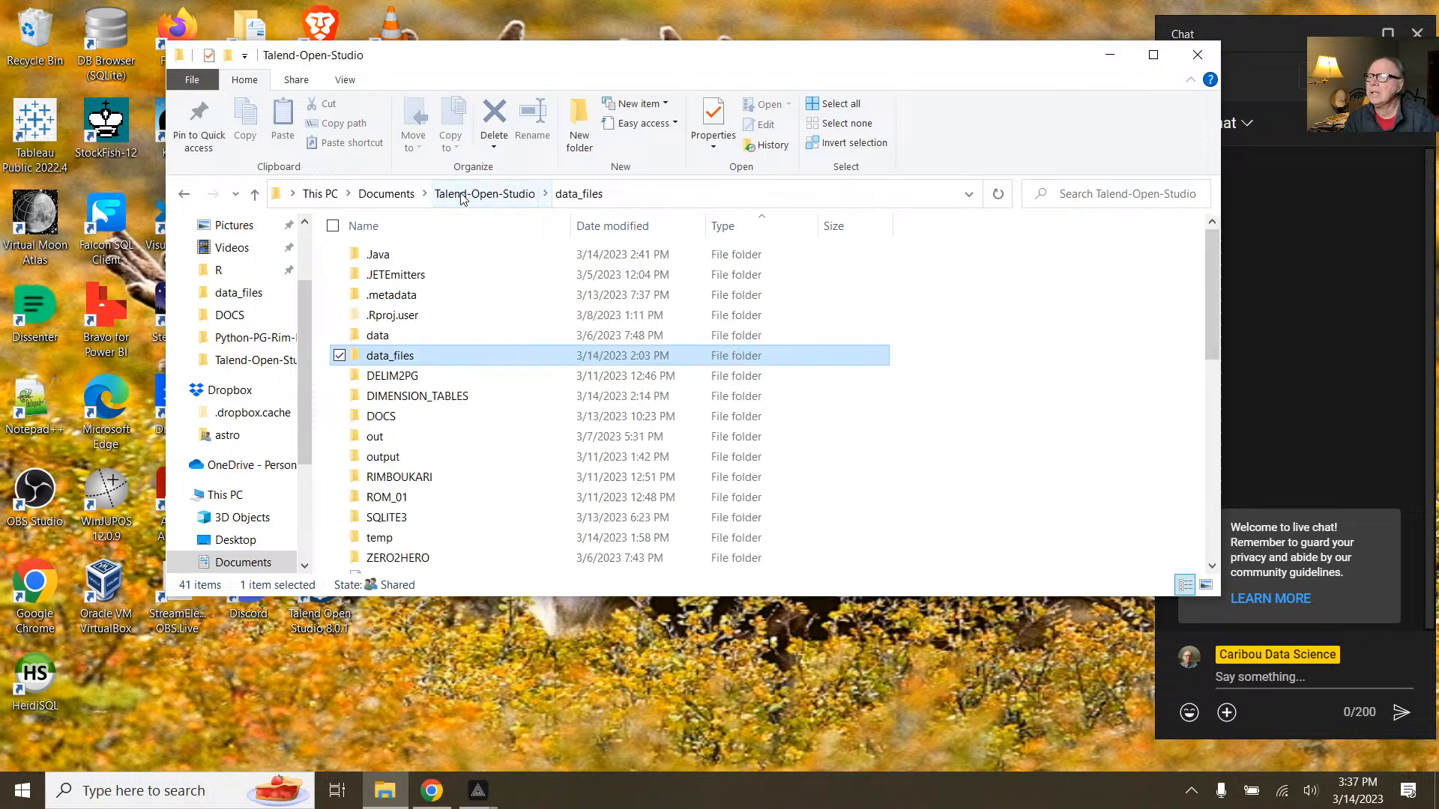
double_click(375, 417)
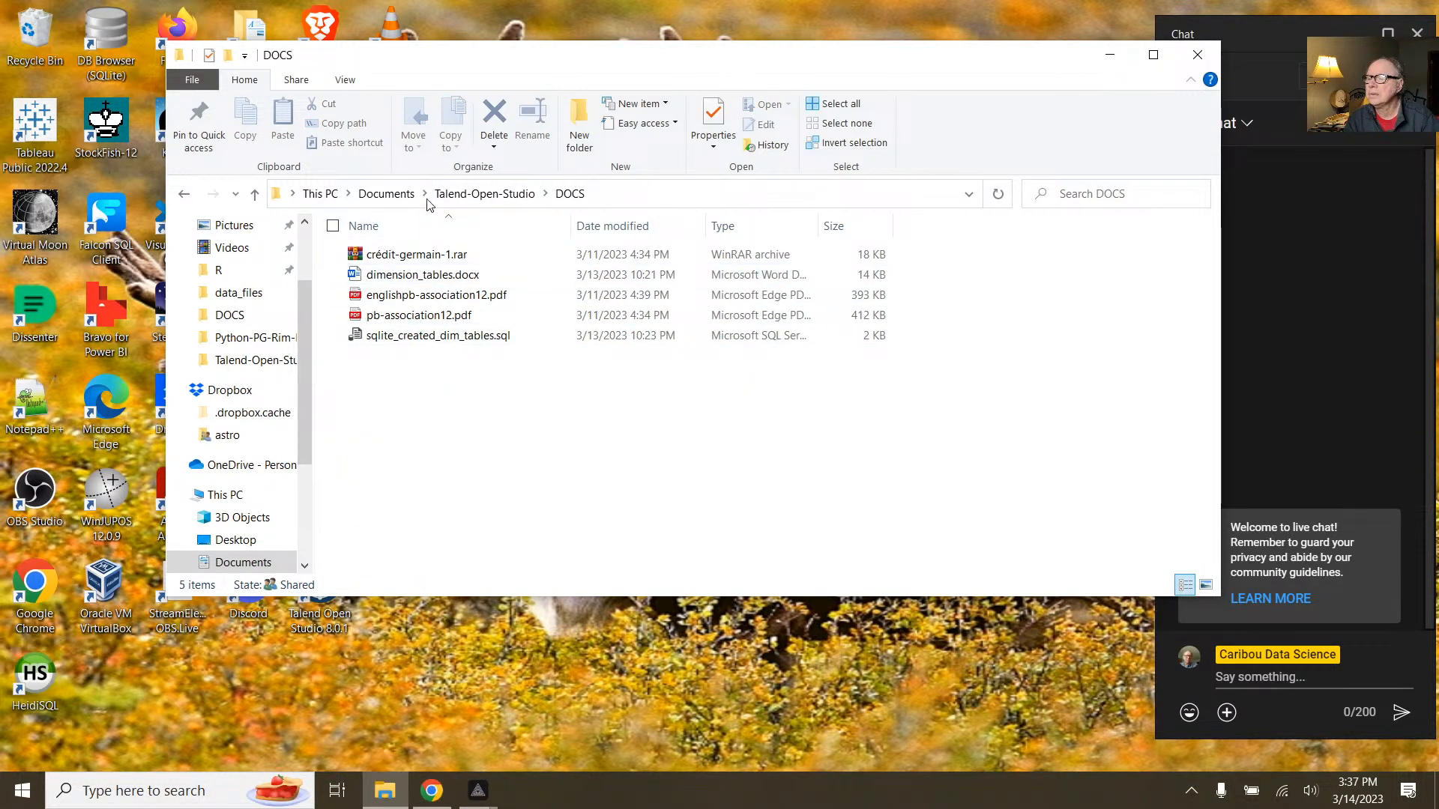
click(480, 194)
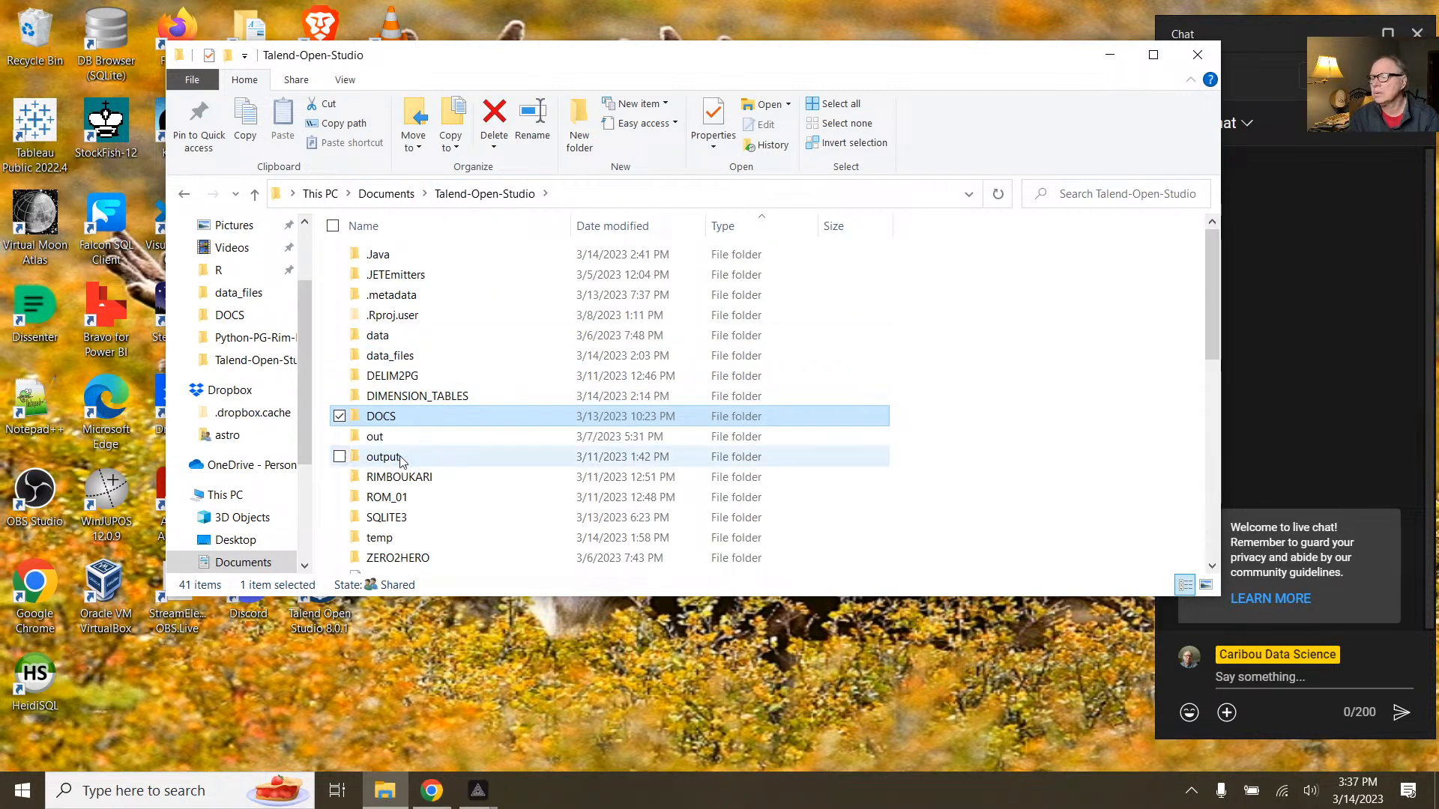
double_click(400, 480)
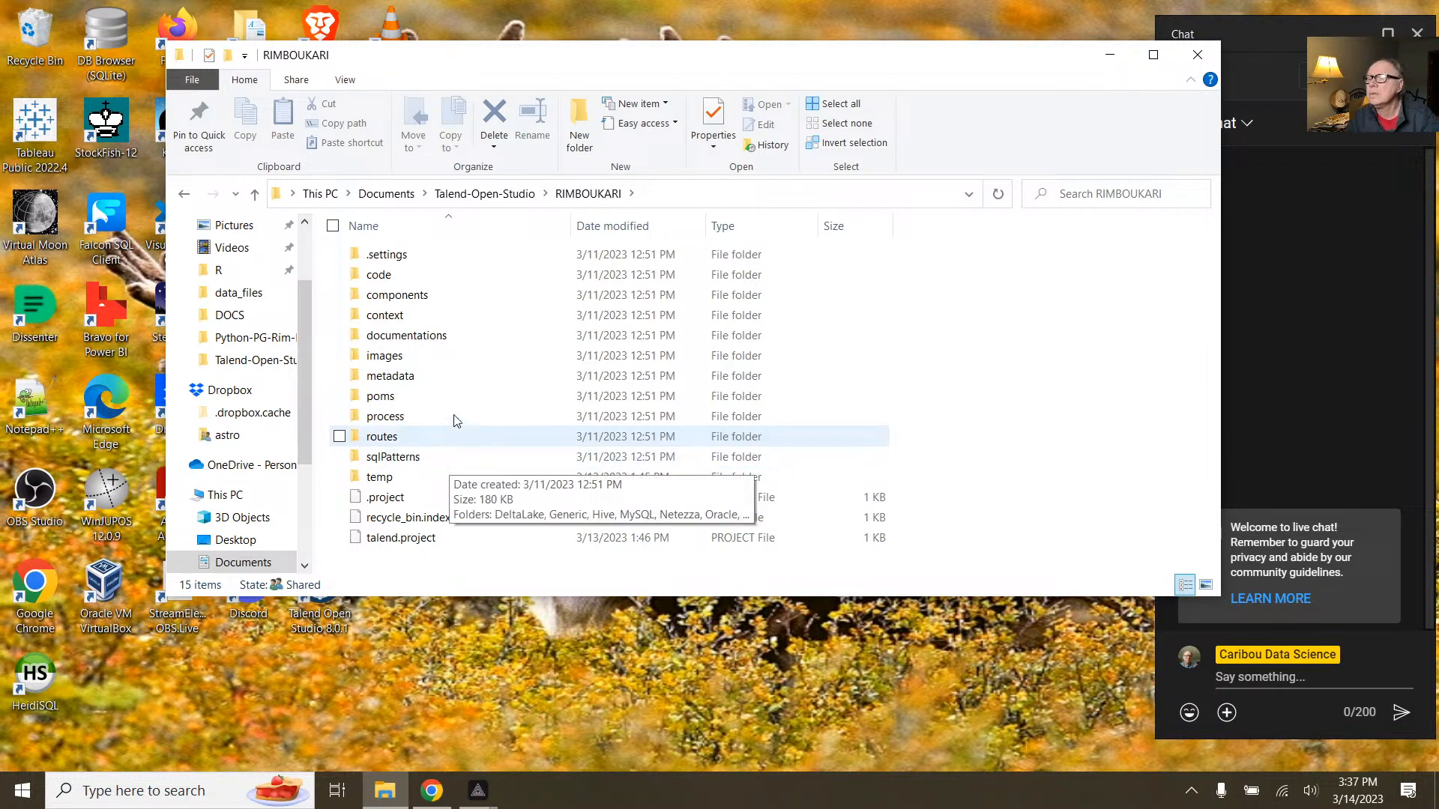
Step: Return to the Talend-Open-Studio folder and examine its full list of subfolders, CSV files and scripts
click(491, 201)
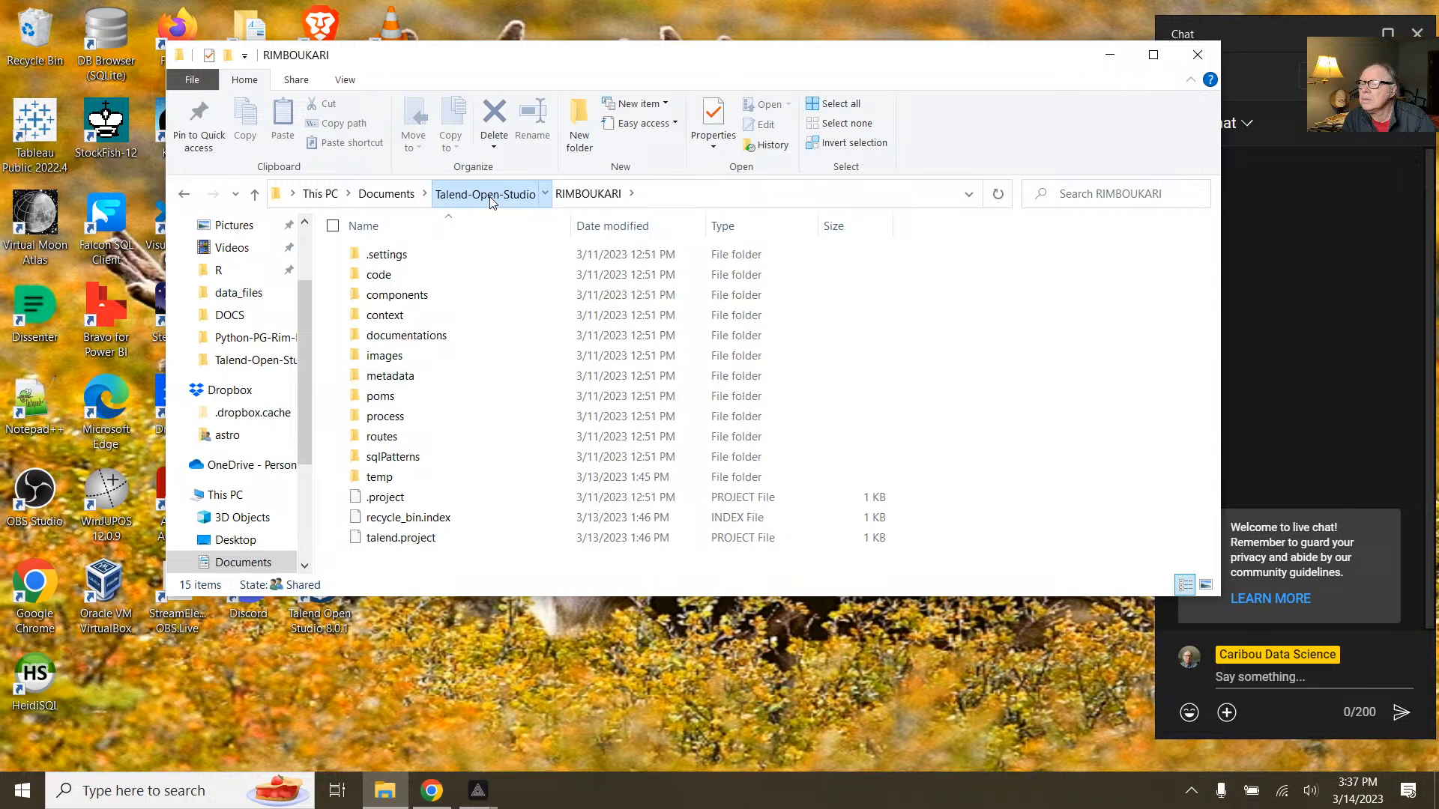
scroll(478, 328, down, 2)
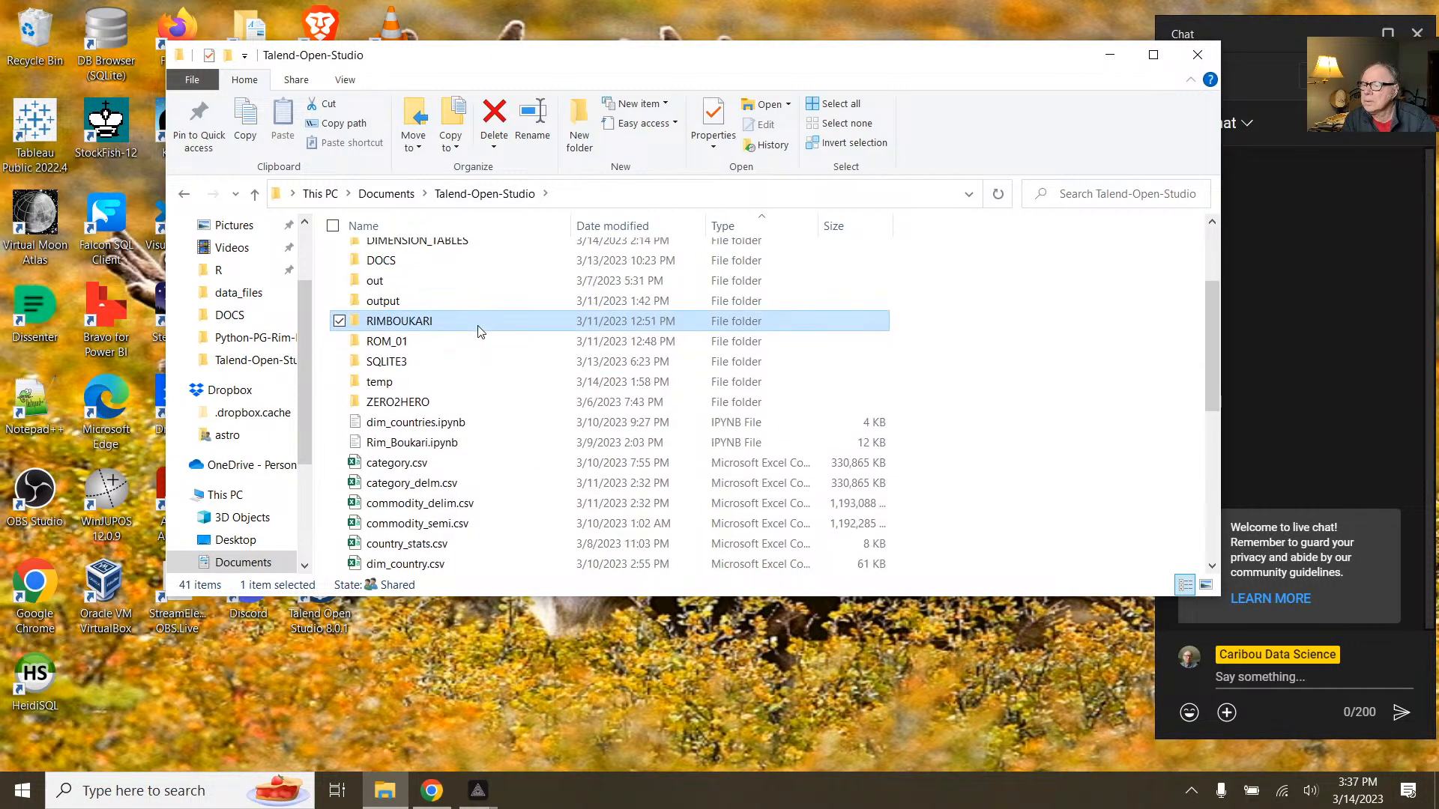
scroll(478, 330, down, 7)
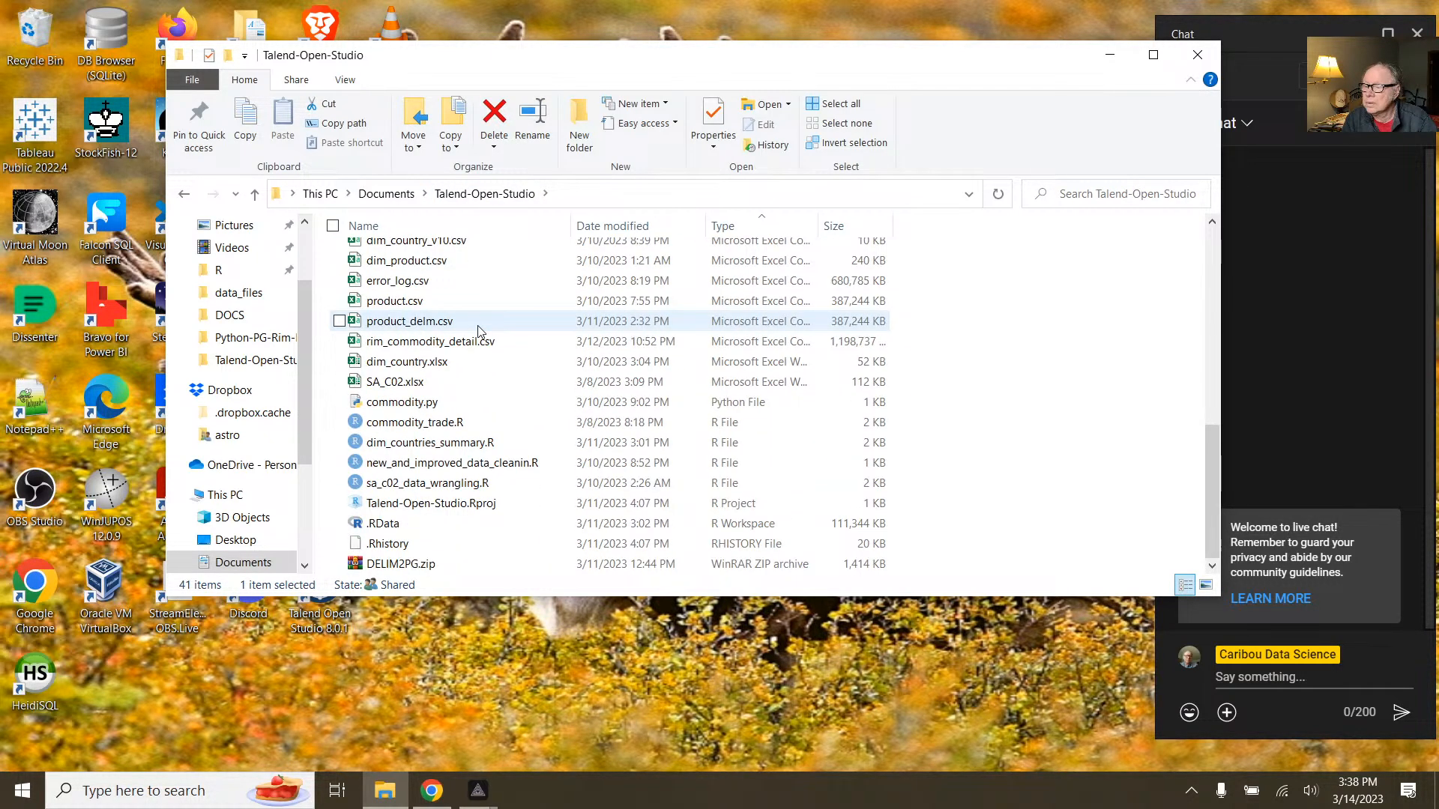
scroll(478, 330, up, 7)
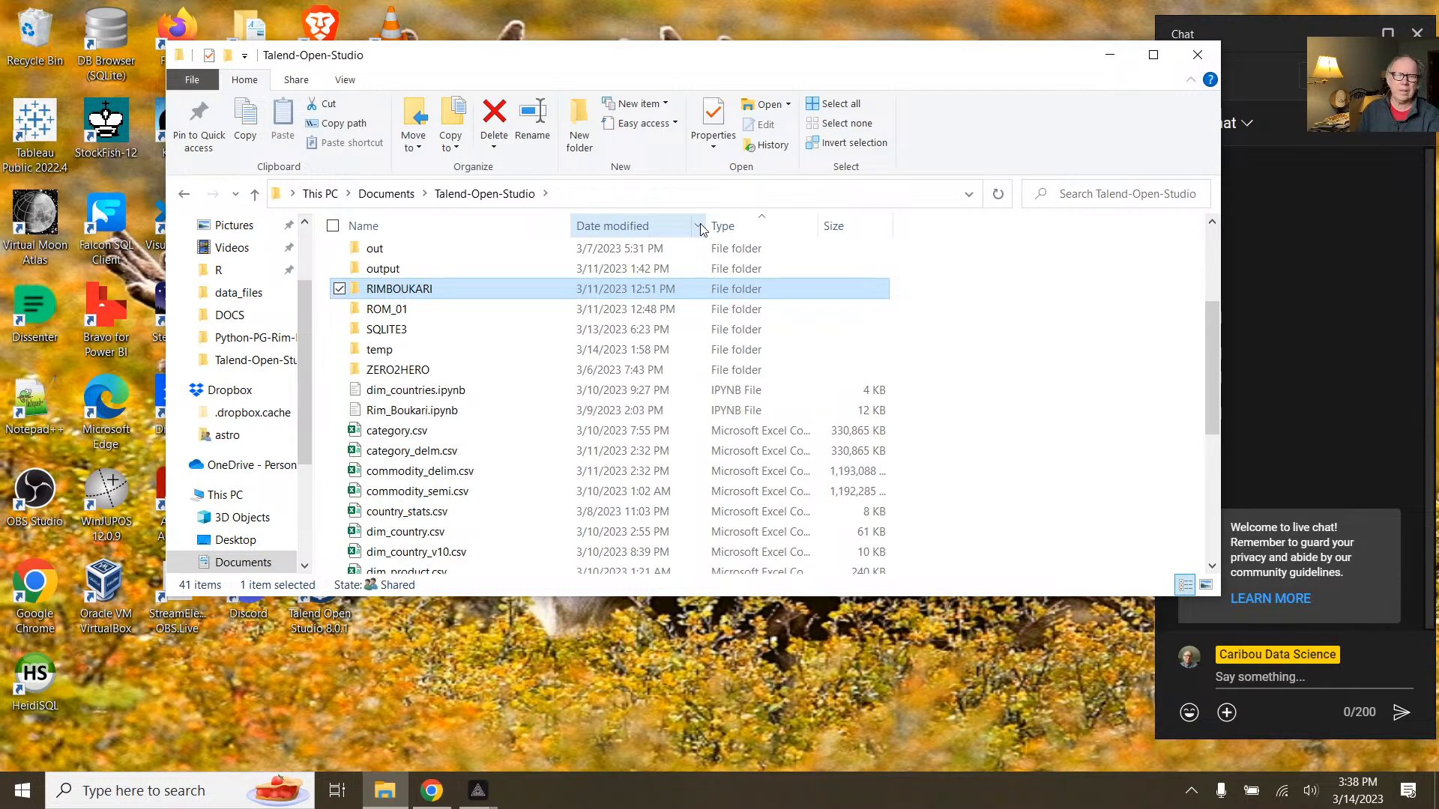
drag(1053, 68, 969, 50)
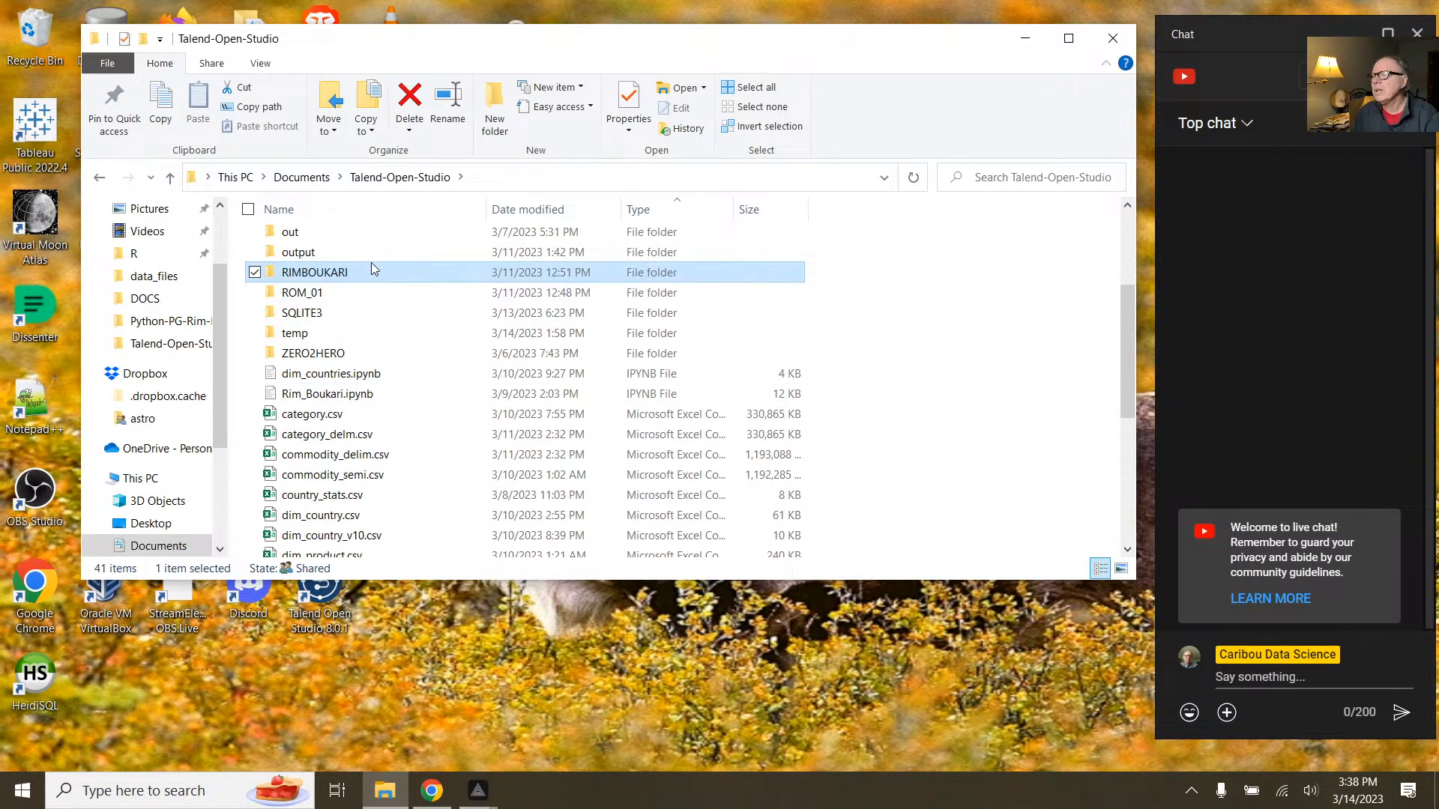
scroll(371, 367, down, 2)
scroll(369, 371, down, 3)
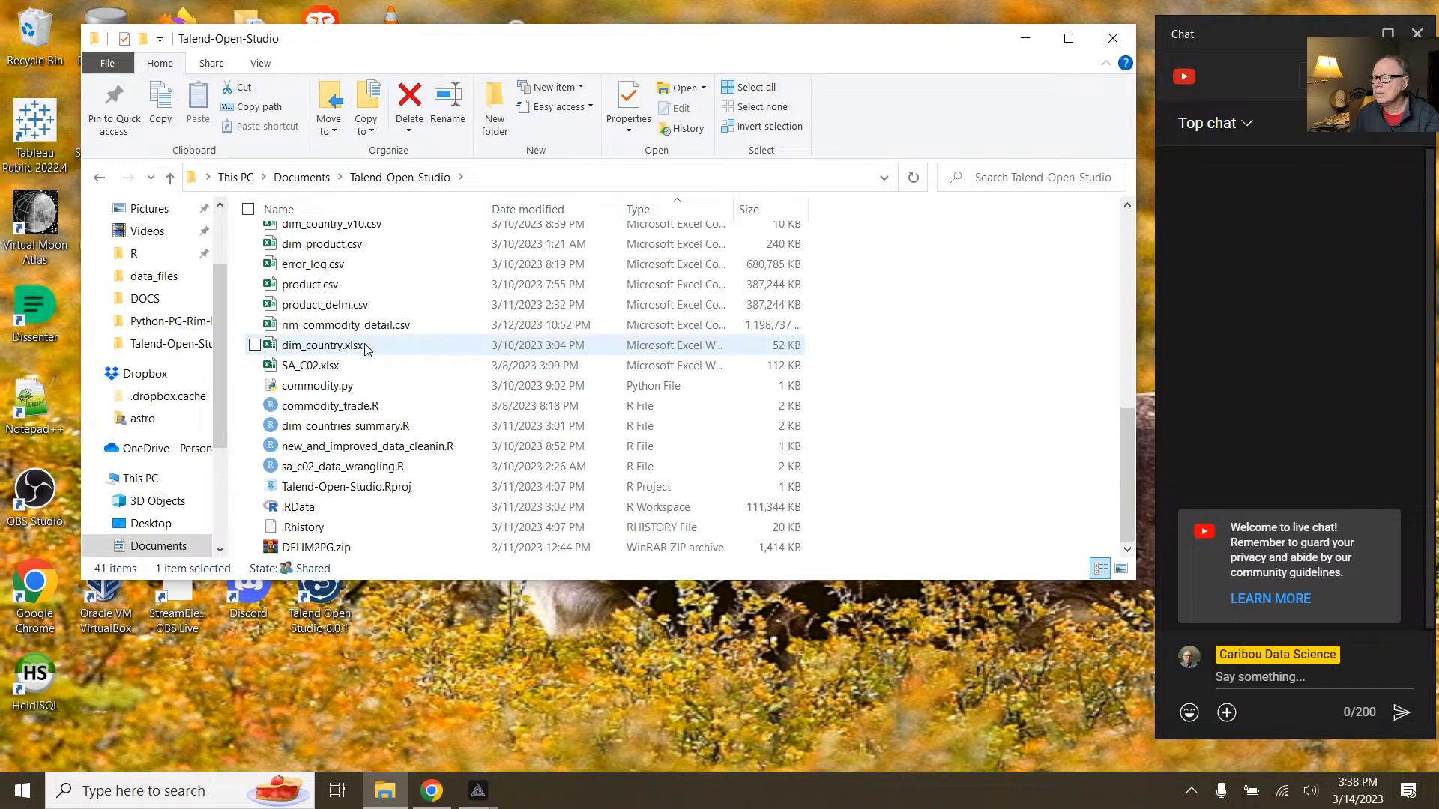
scroll(367, 349, up, 5)
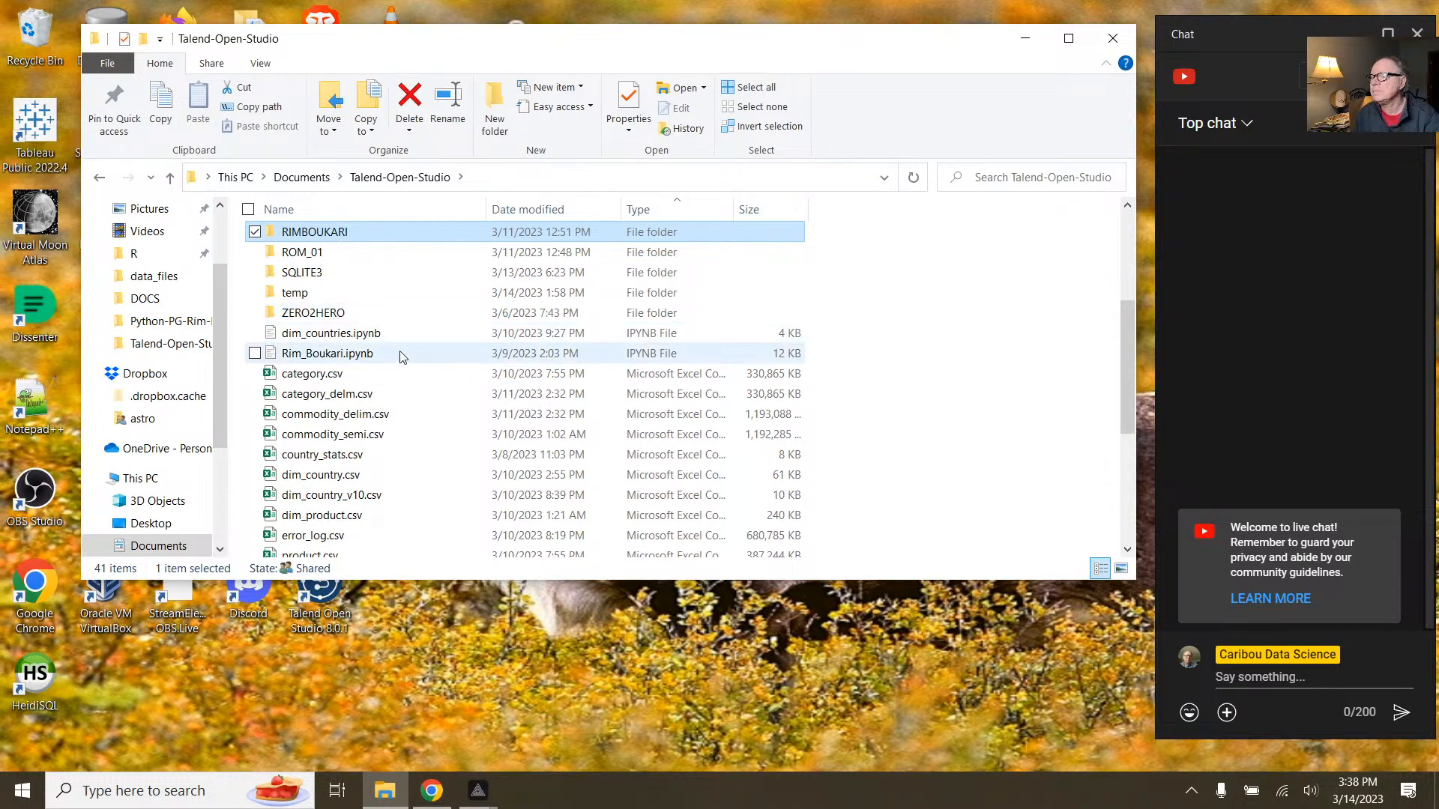
scroll(417, 367, up, 2)
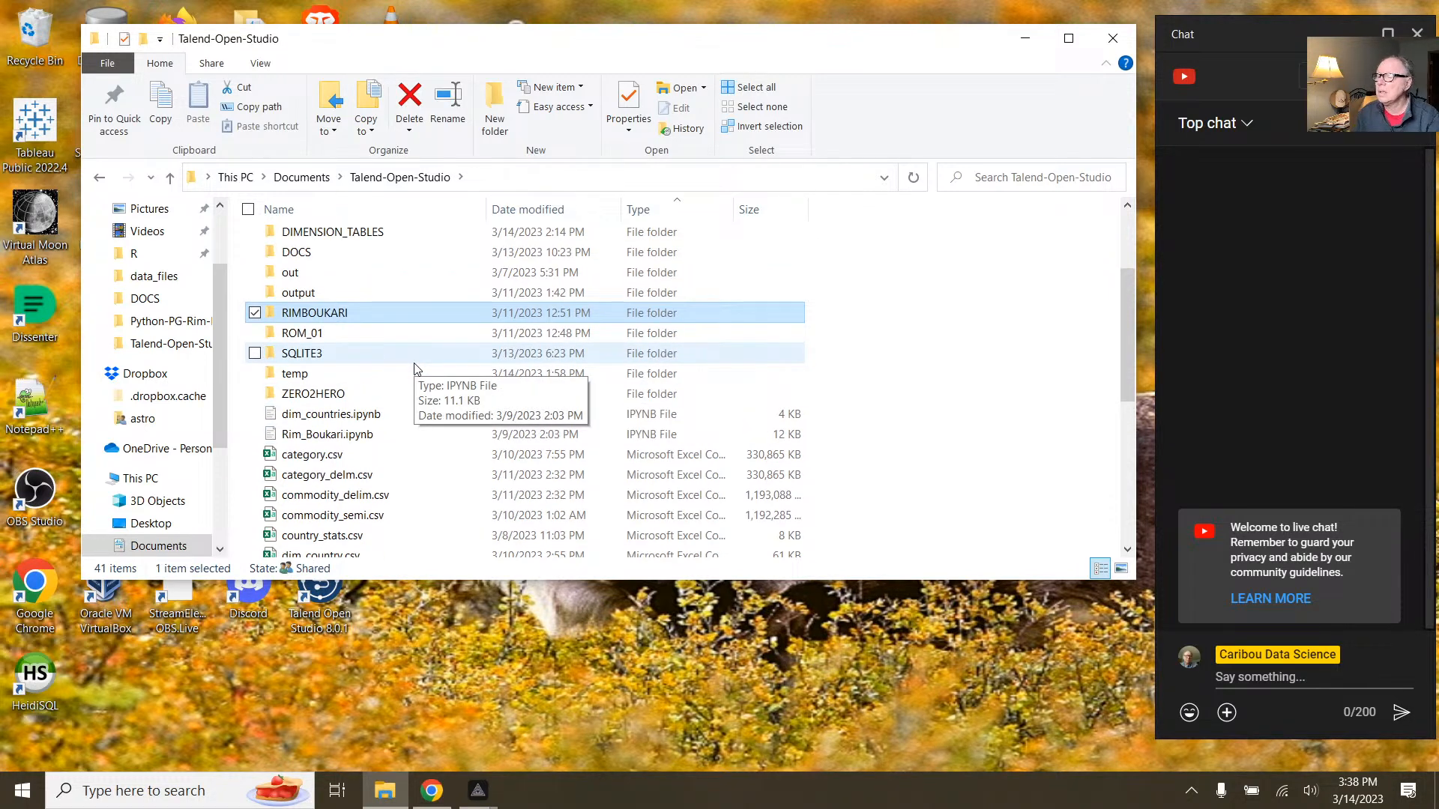
Step: Open dim_country.csv from the Talend-Open-Studio folder in Notepad++ and place its window over the folder window
scroll(413, 371, down, 2)
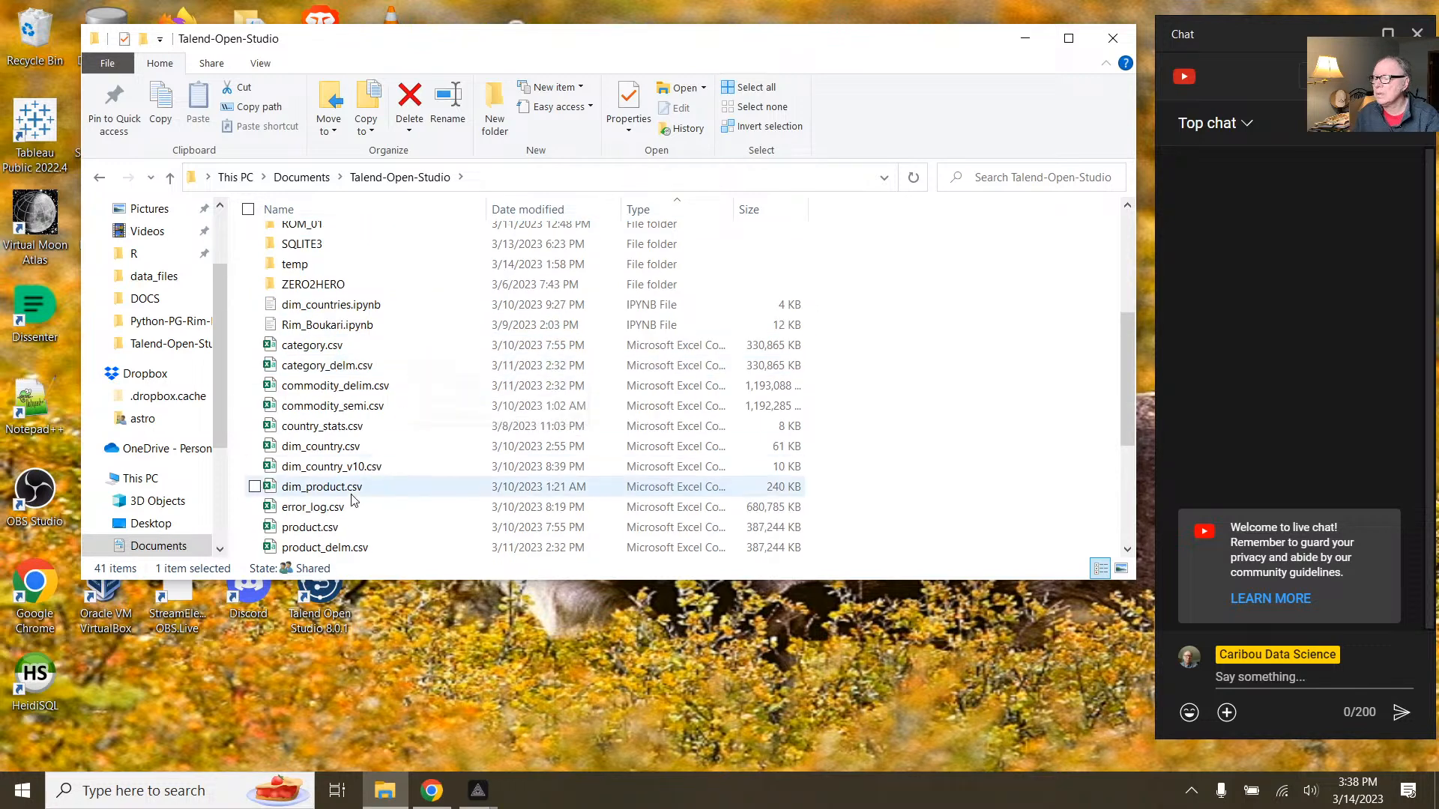
click(313, 448)
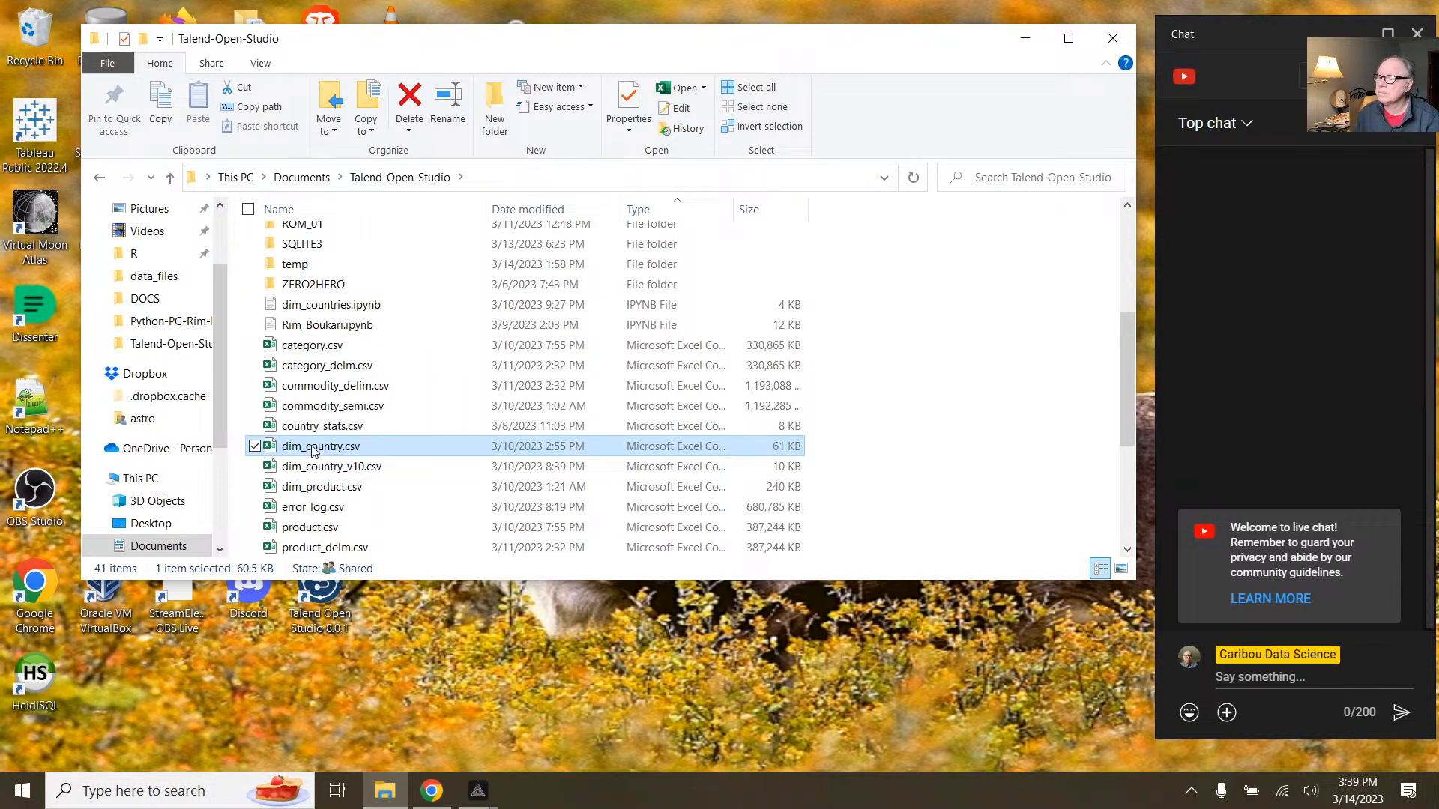
right_click(313, 448)
click(160, 369)
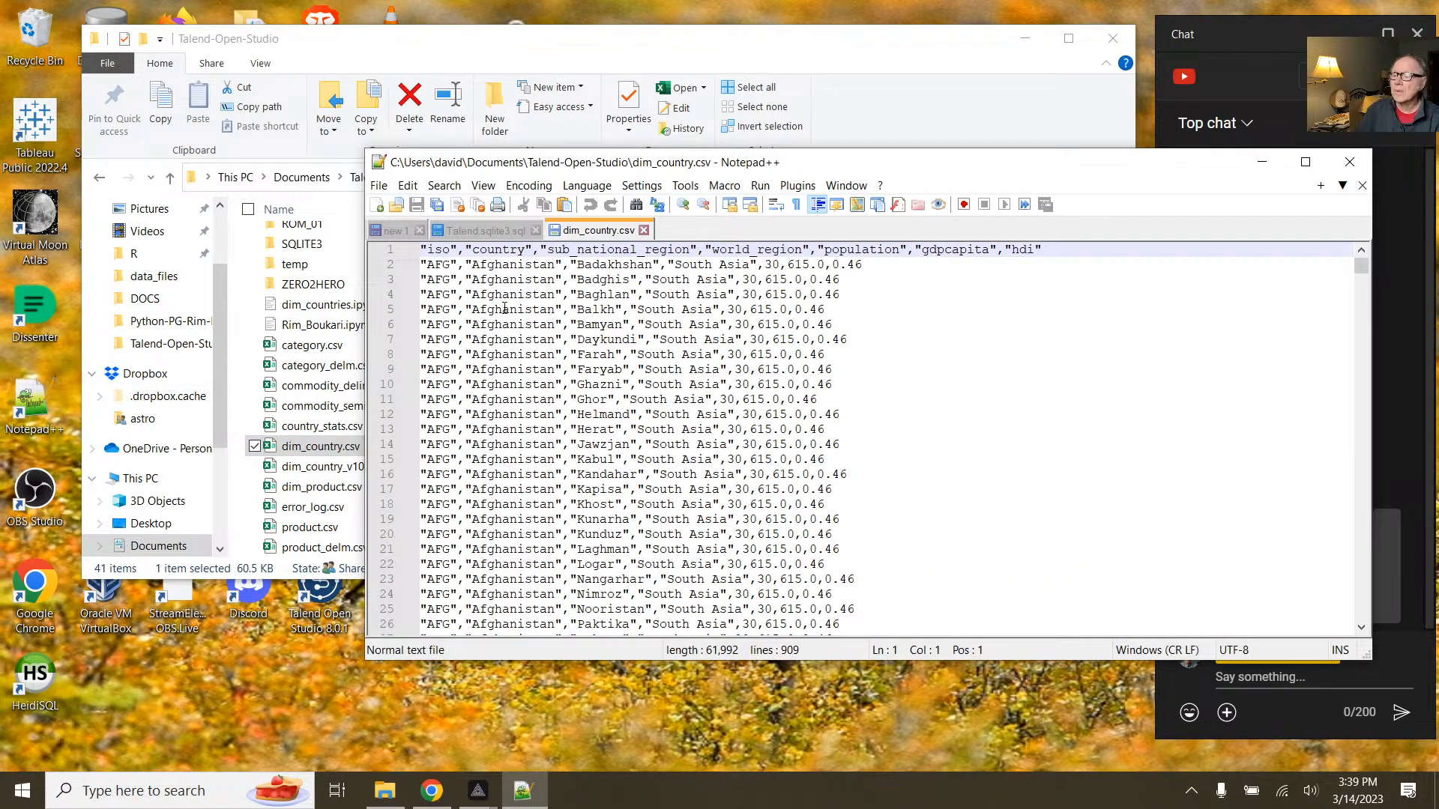
drag(820, 163, 646, 152)
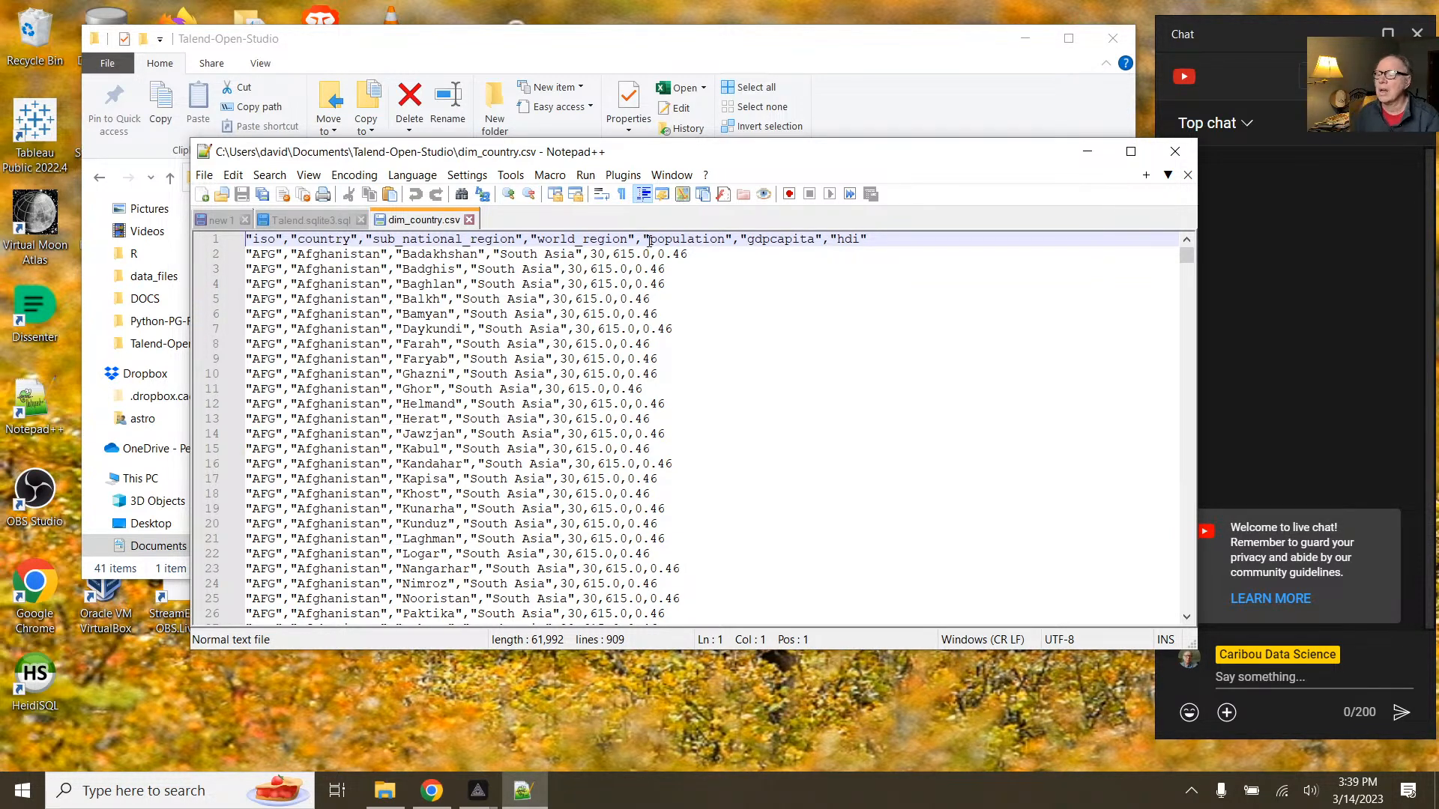
drag(781, 160, 670, 156)
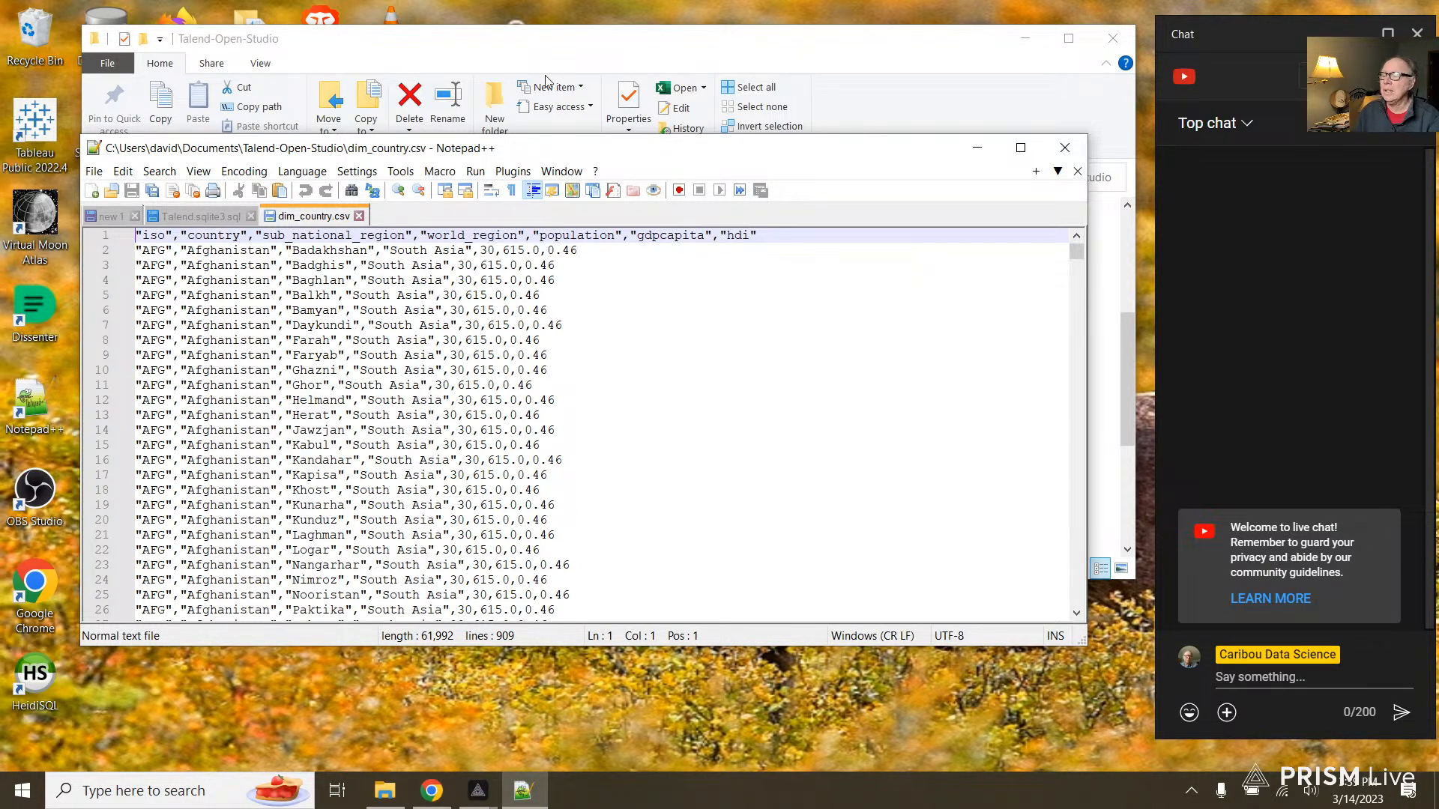
Step: Switch back to the Talend-Open-Studio folder and review the CSV files listed around dim_country.csv
click(541, 36)
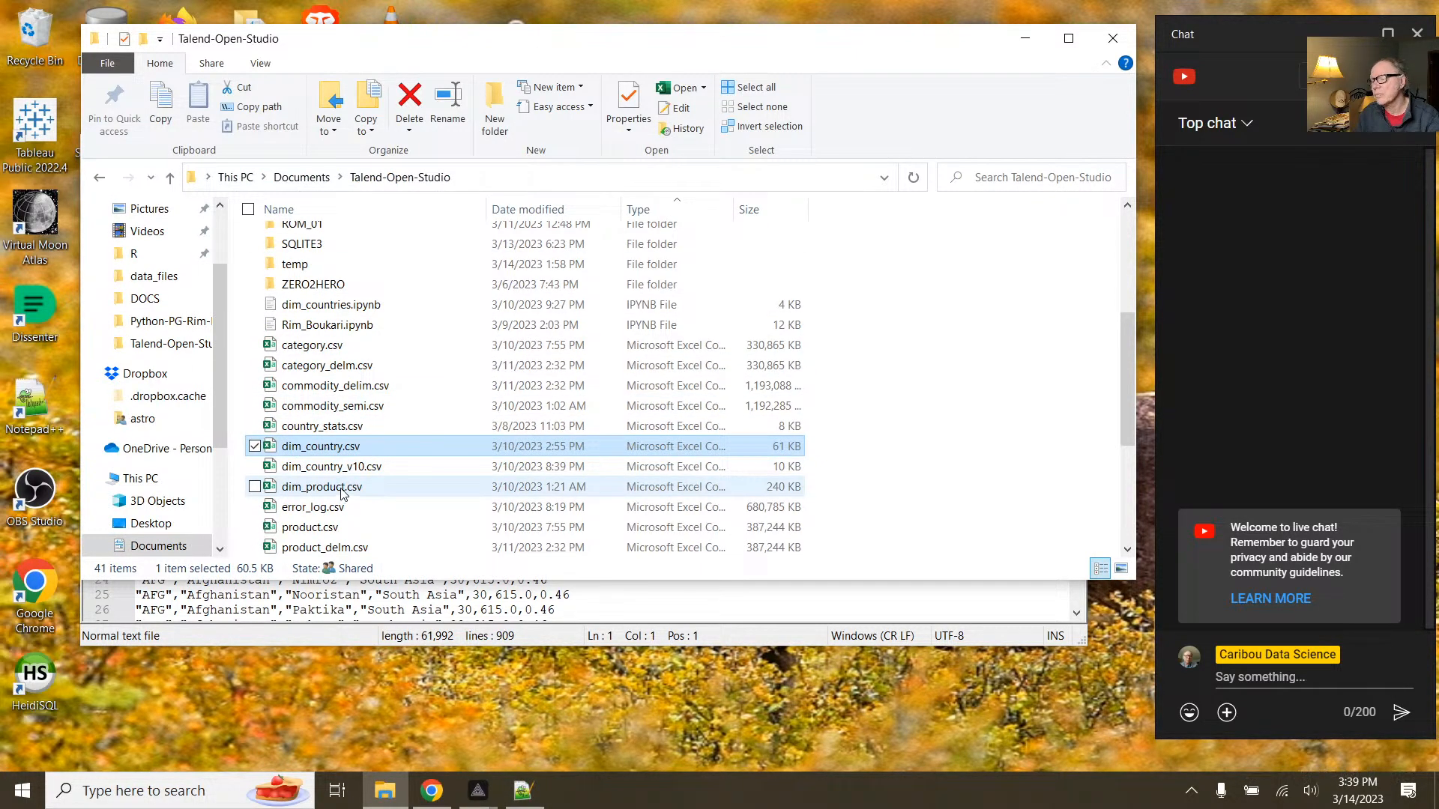
scroll(380, 398, down, 1)
scroll(380, 396, down, 2)
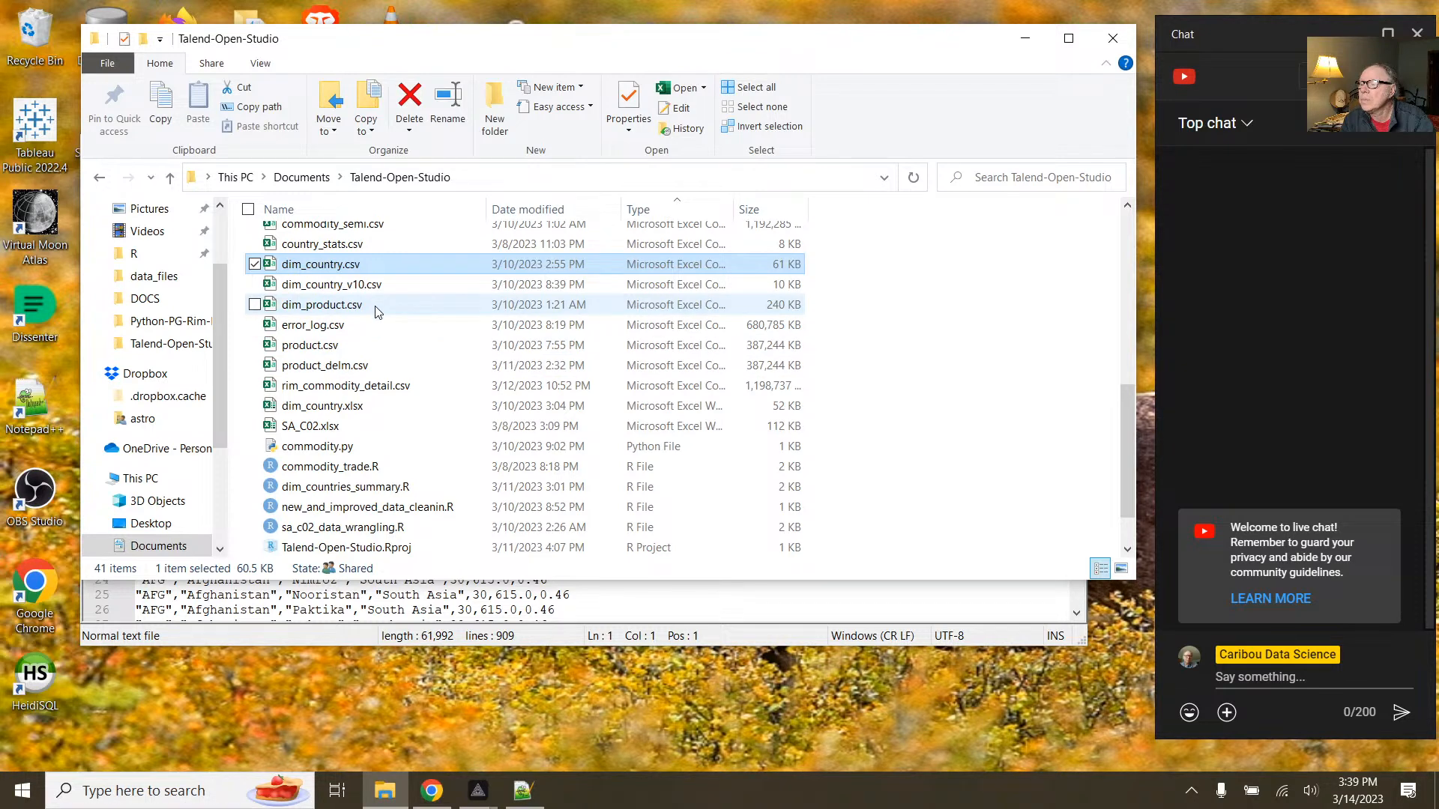
scroll(377, 310, down, 1)
scroll(377, 313, up, 3)
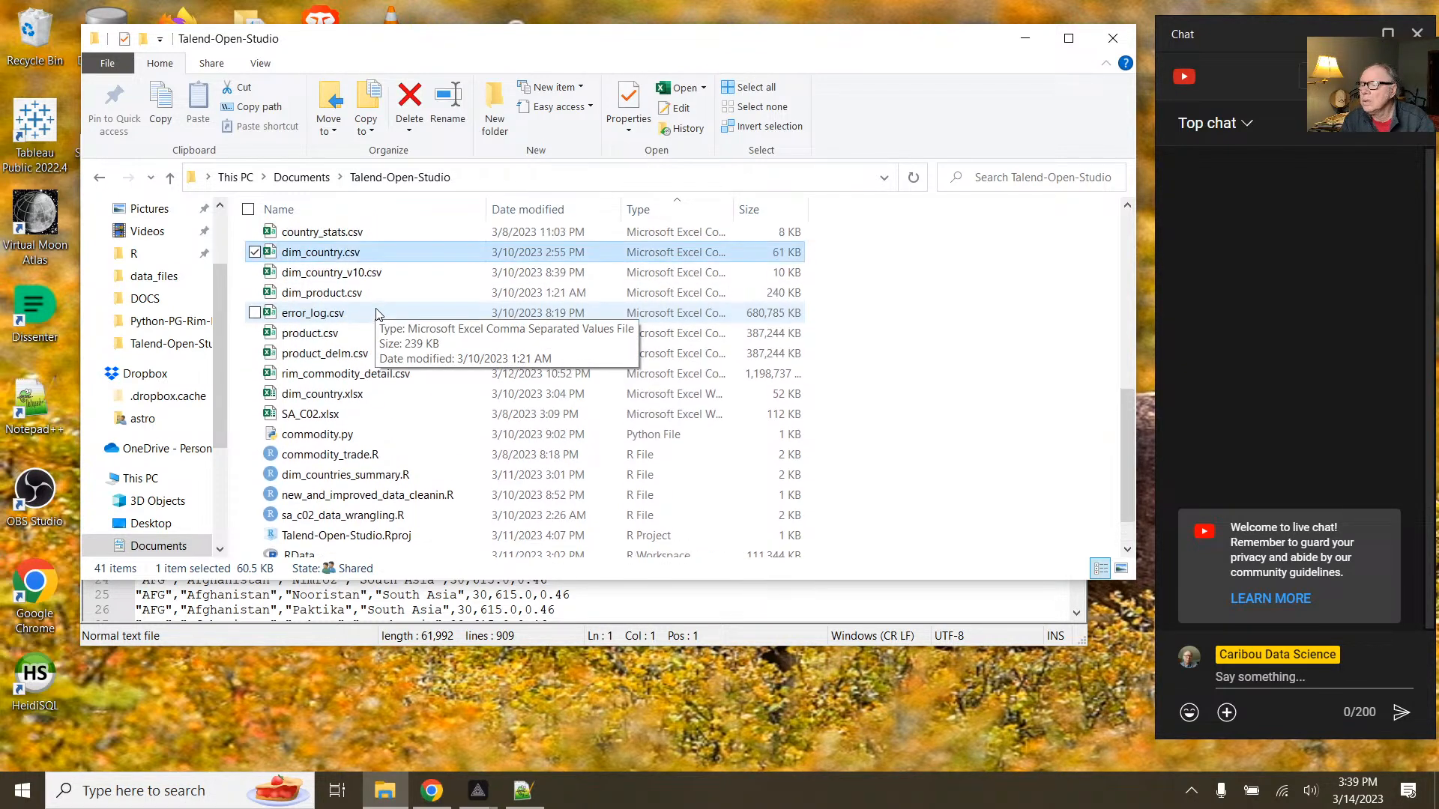
scroll(377, 313, up, 1)
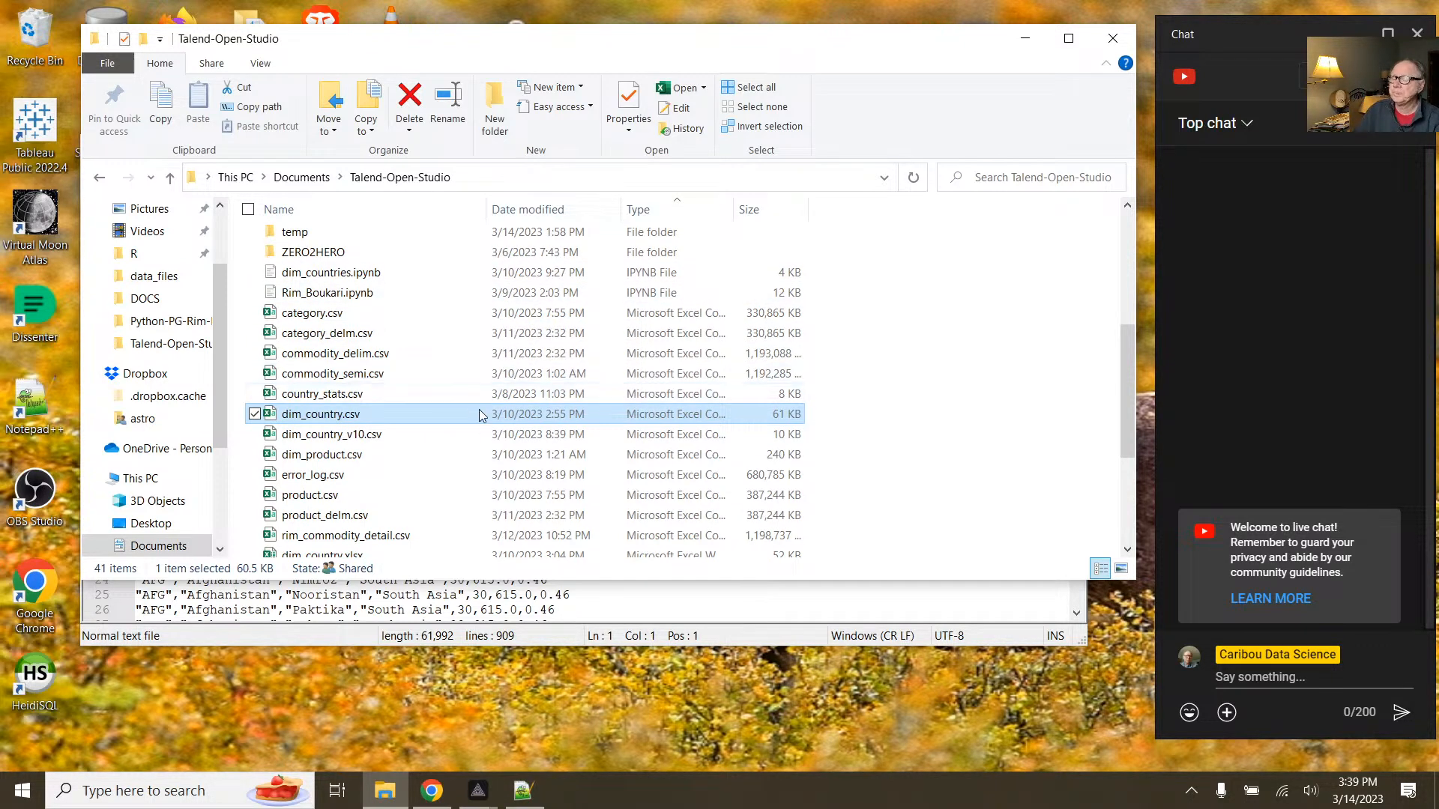
Step: Copy the header row of dim_country.csv, from "iso" to "hdi", into a new blank file in Notepad++
click(592, 596)
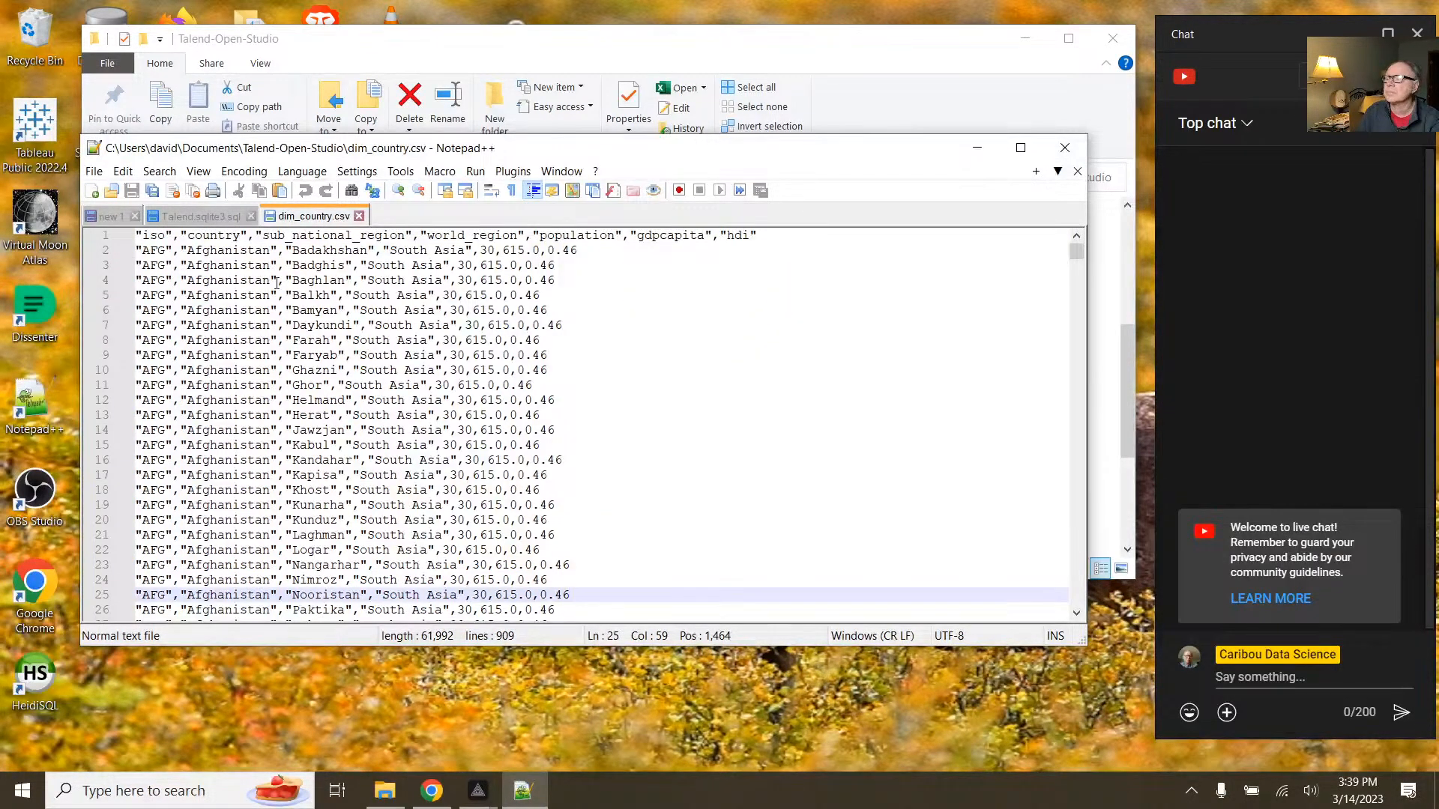
drag(139, 234, 765, 236)
key(ctrl+c)
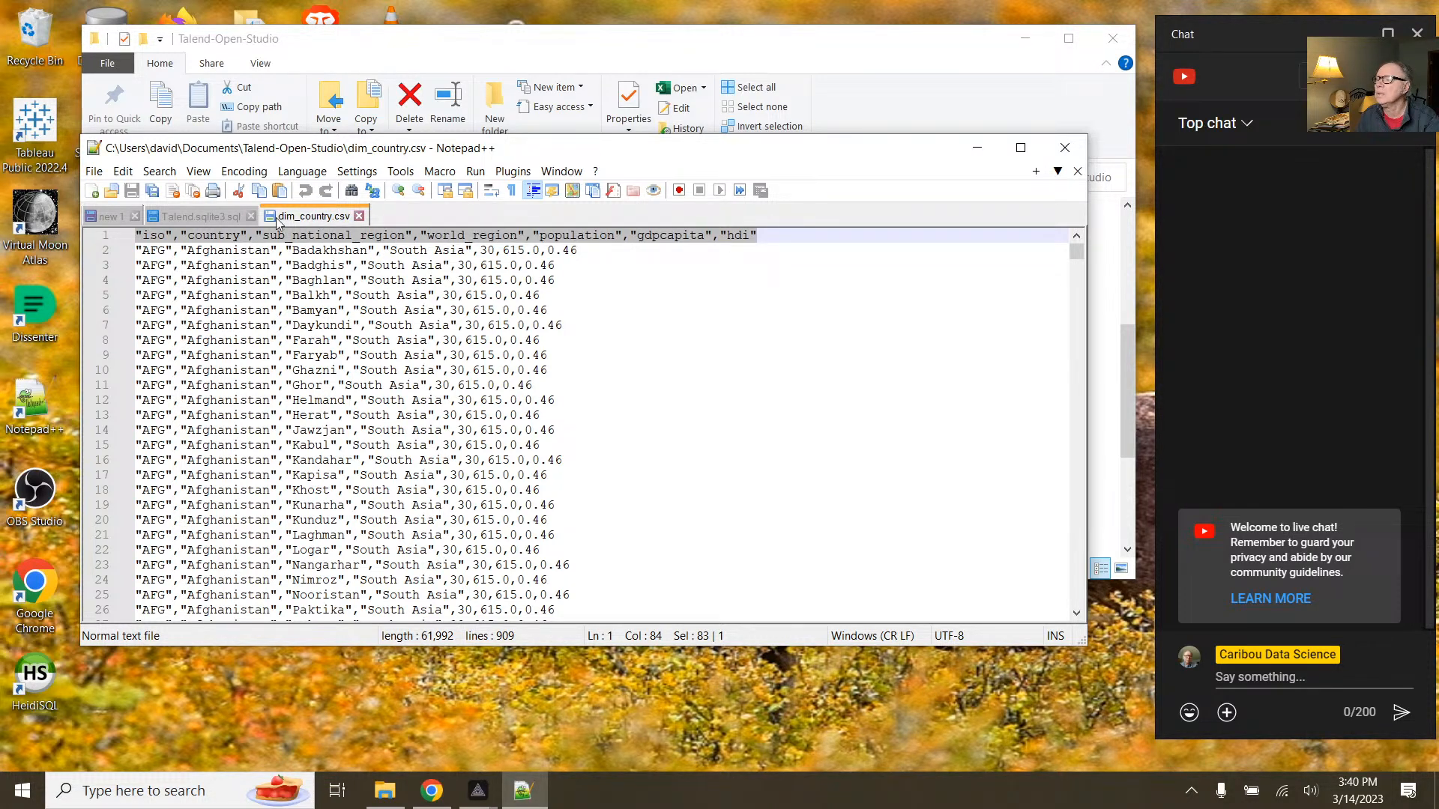
click(96, 193)
key(ctrl+v)
Step: Split the pasted header so "country" and "sub_national_region" each start a new line, and delete the comma before "country"
click(186, 235)
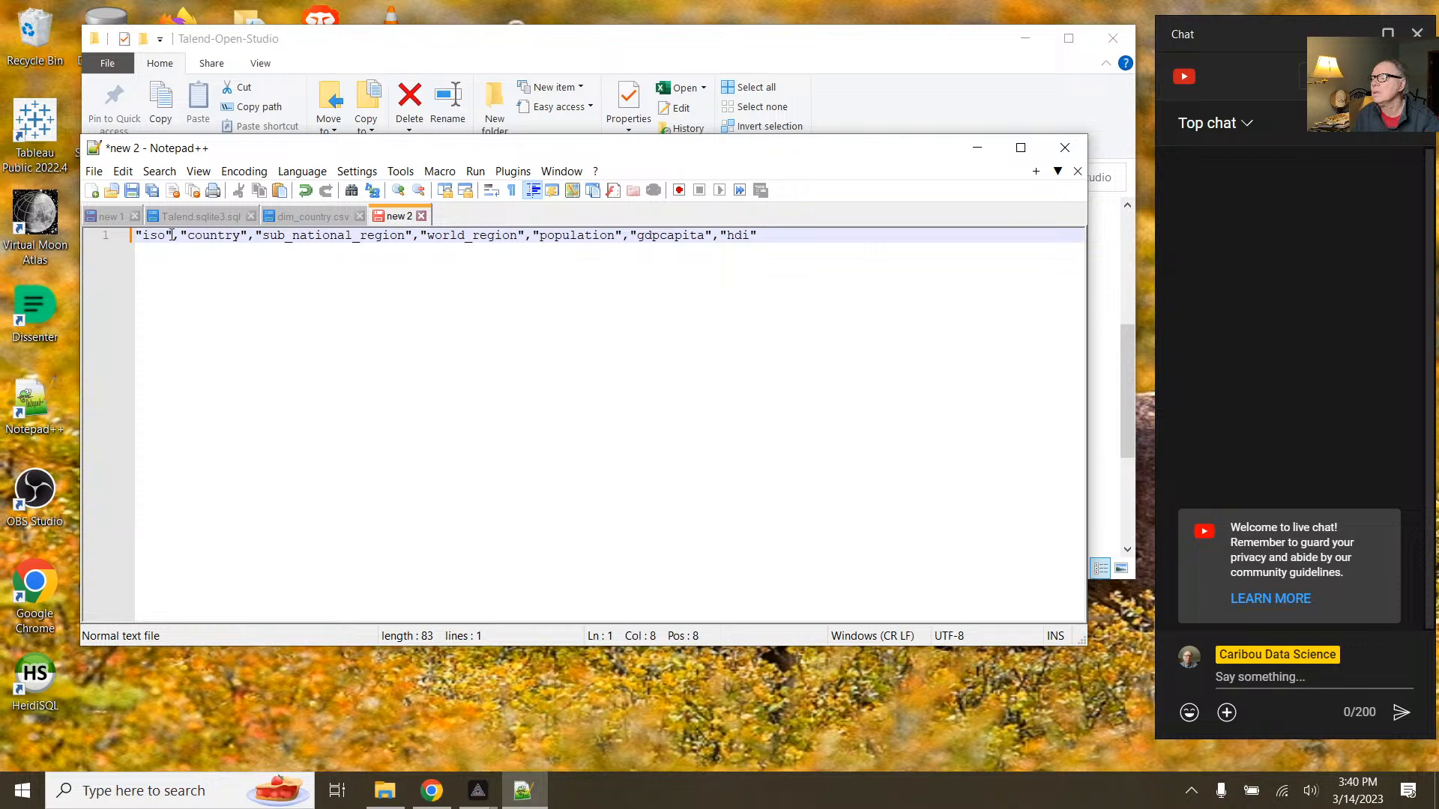
key(Return)
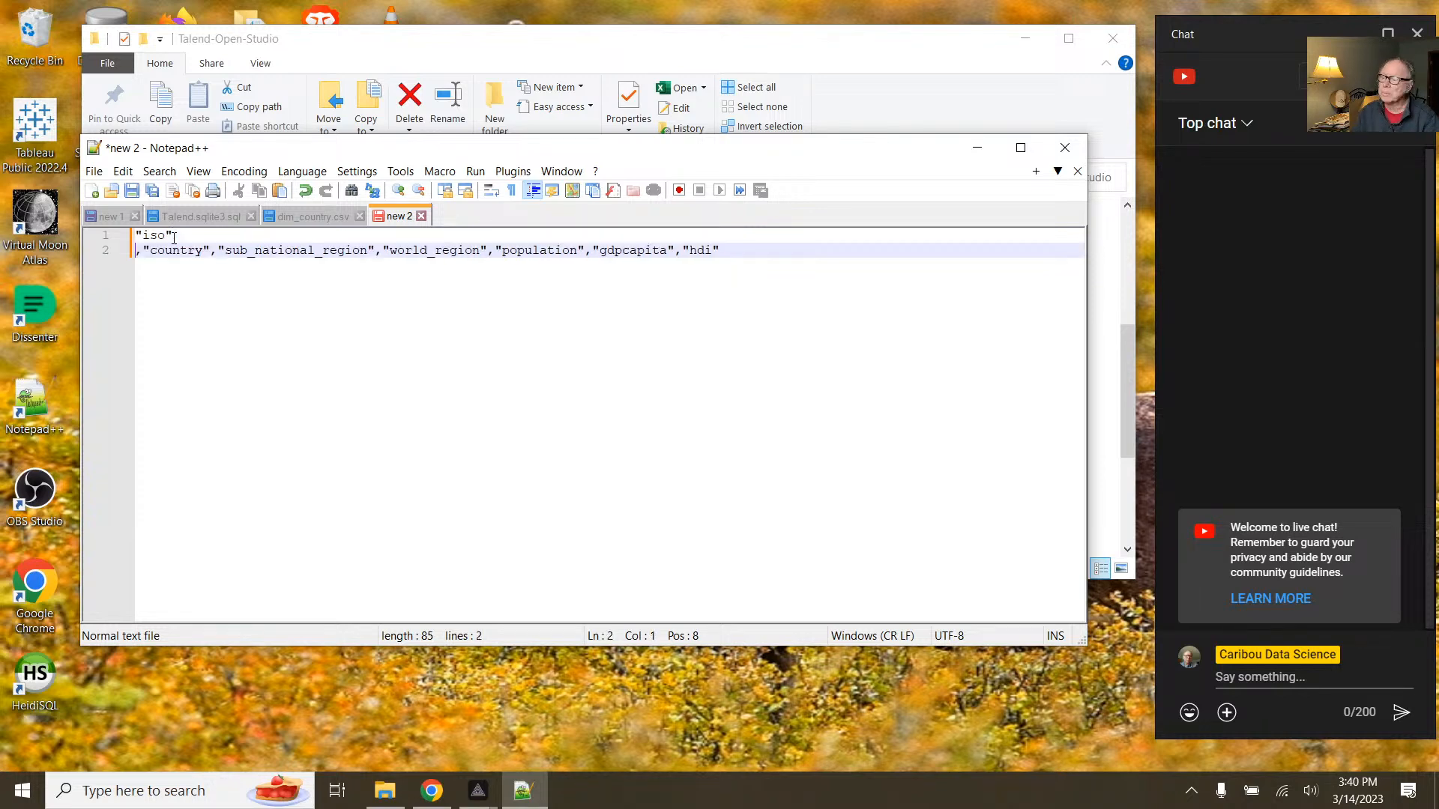
click(218, 251)
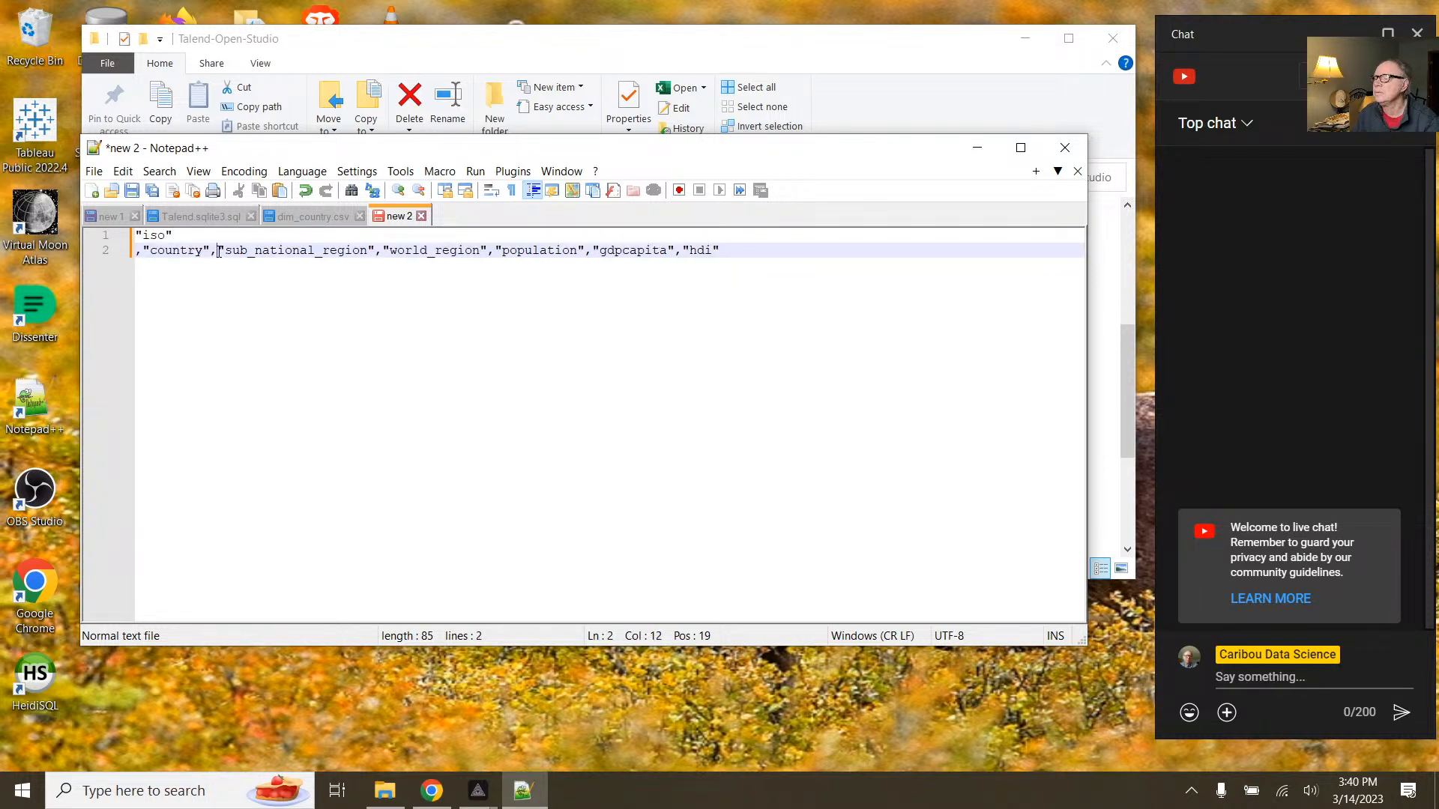
key(Return)
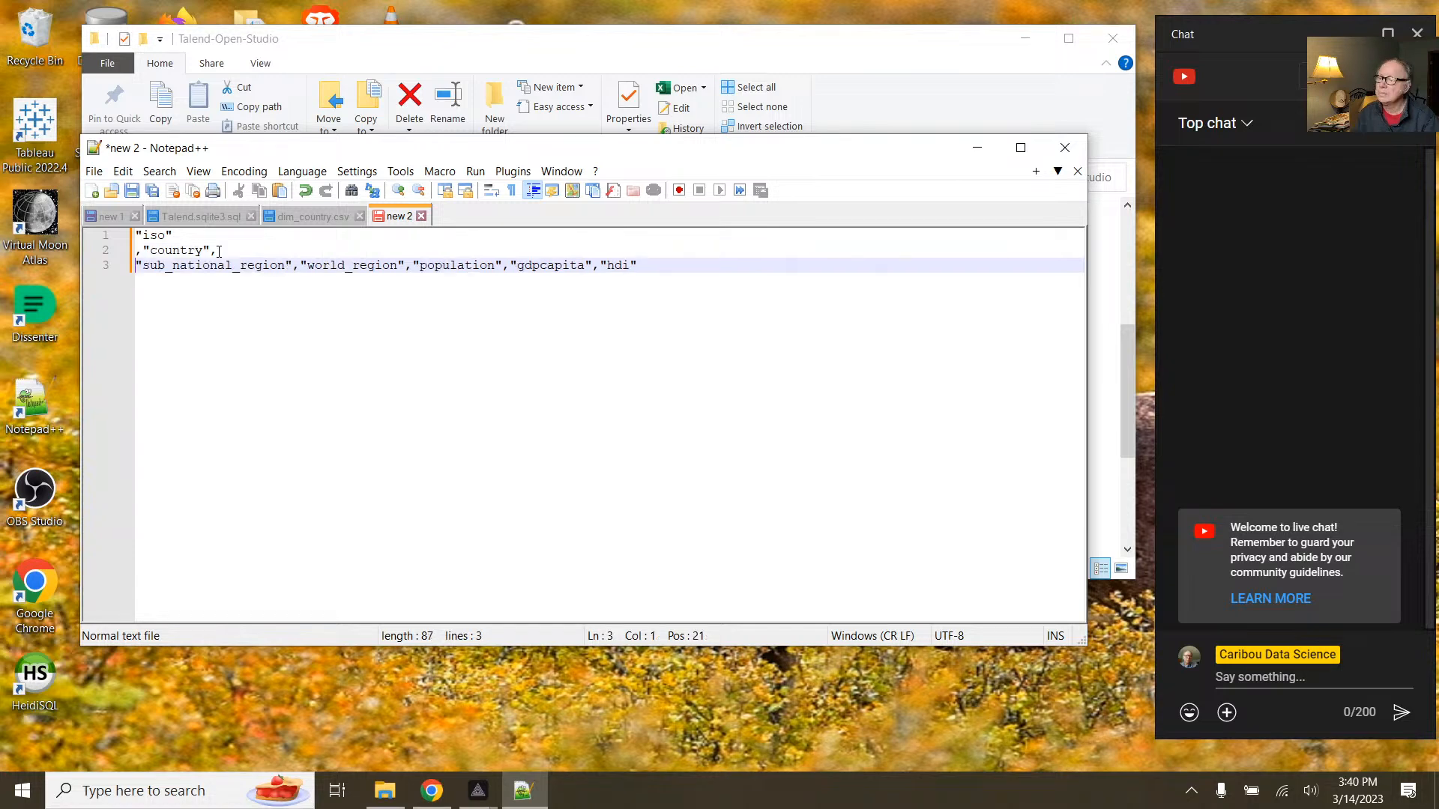
click(142, 251)
key(BackSpace)
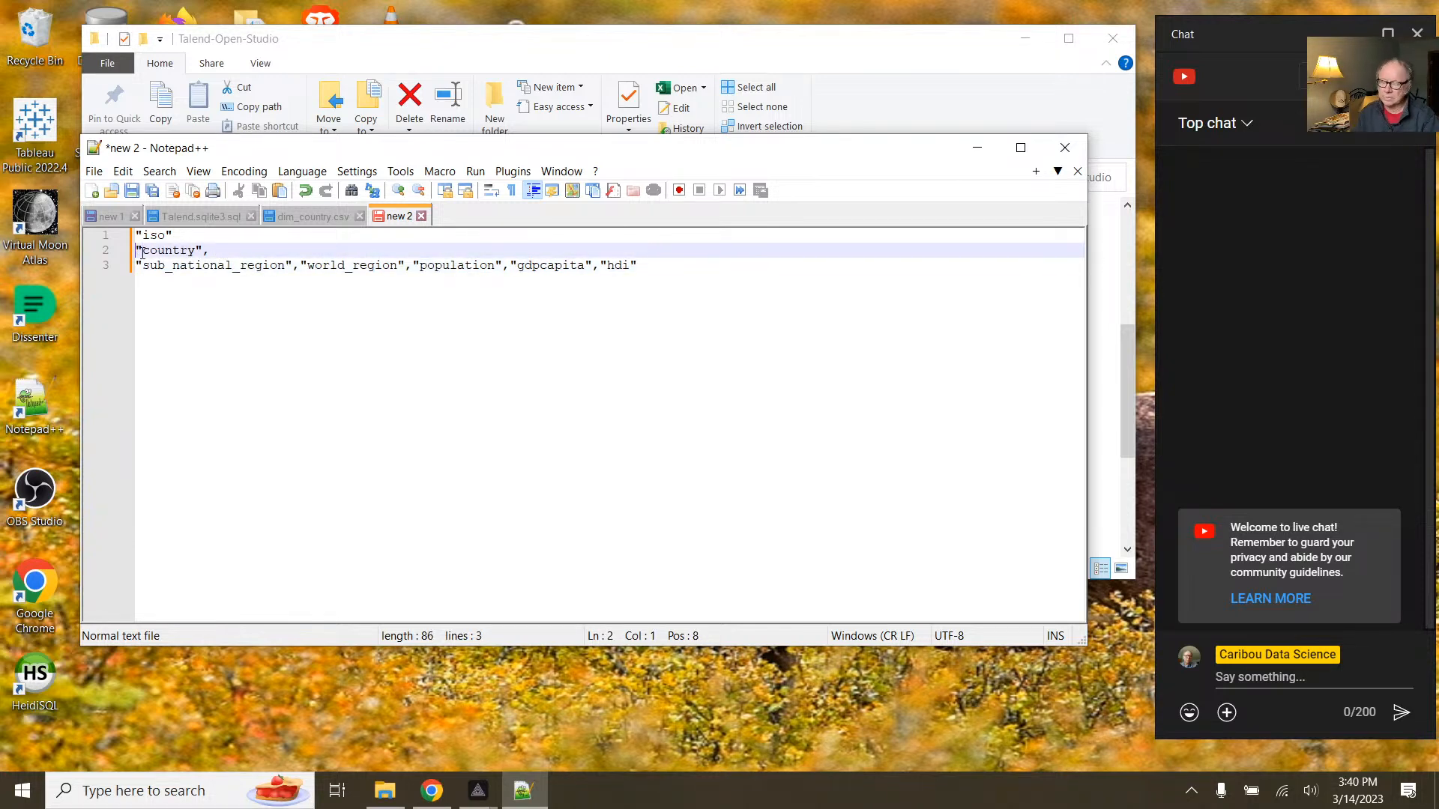
Step: Split the remaining header so "world_region", "population", "gdpcapita" and "hdi" each start a new line
click(301, 266)
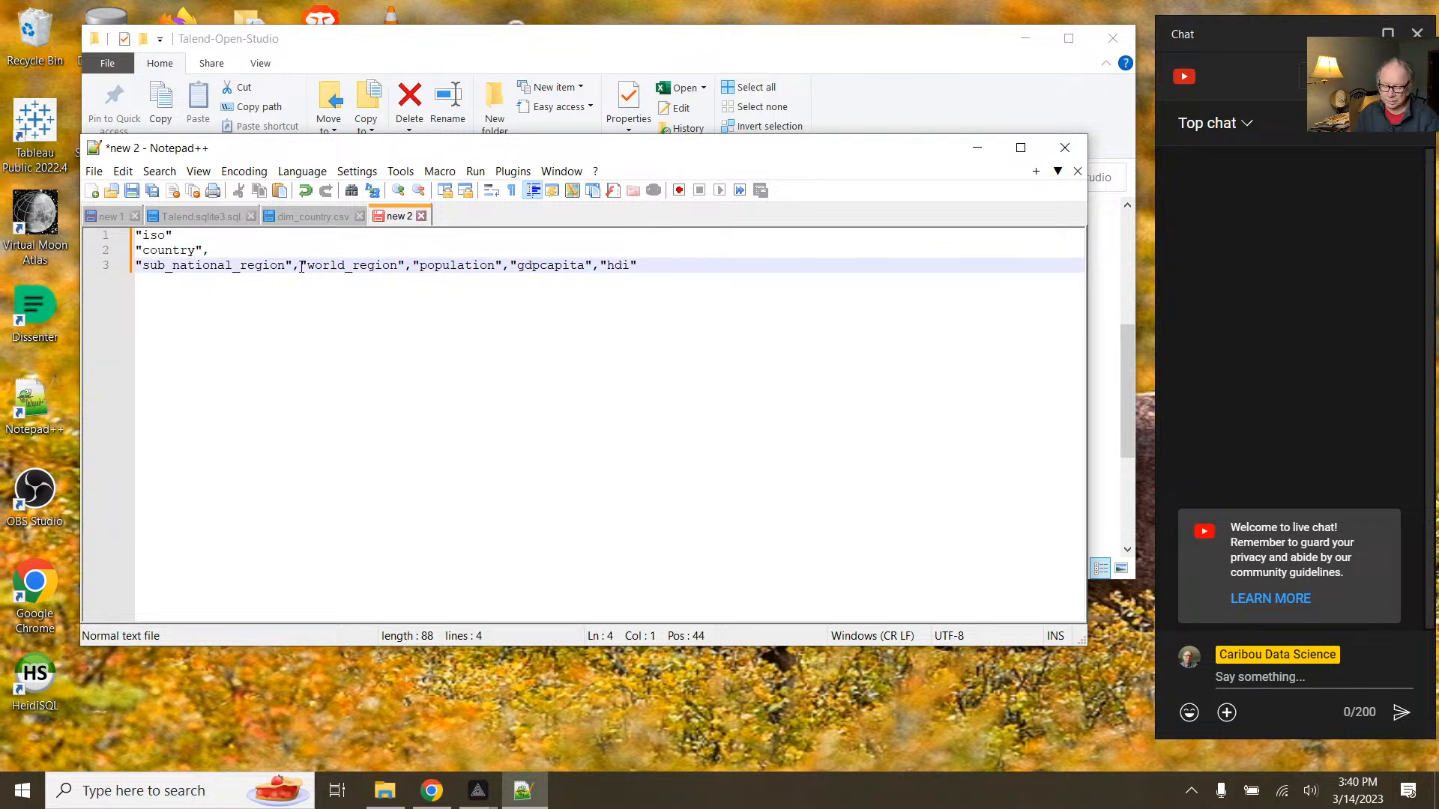
key(Return)
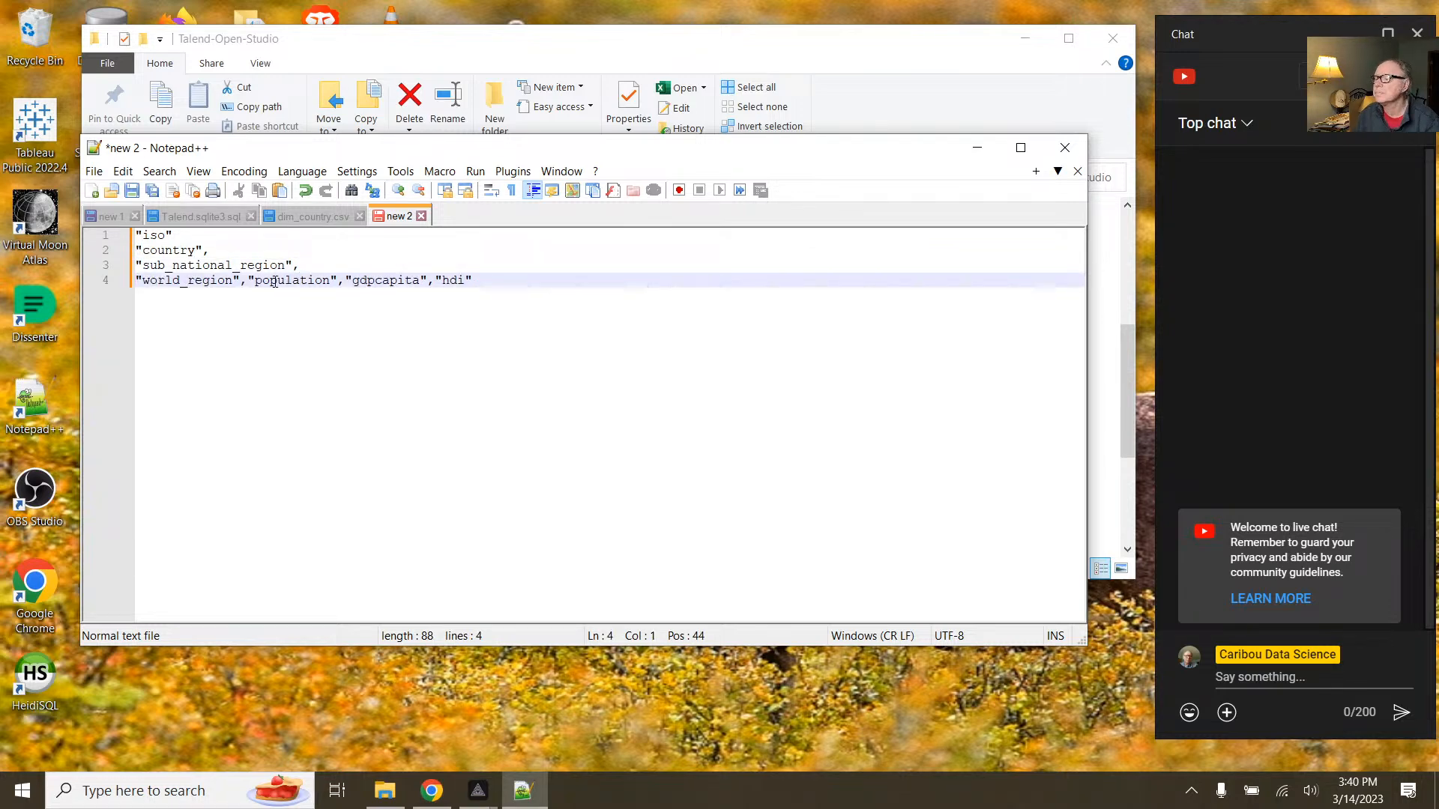
click(250, 280)
key(Return)
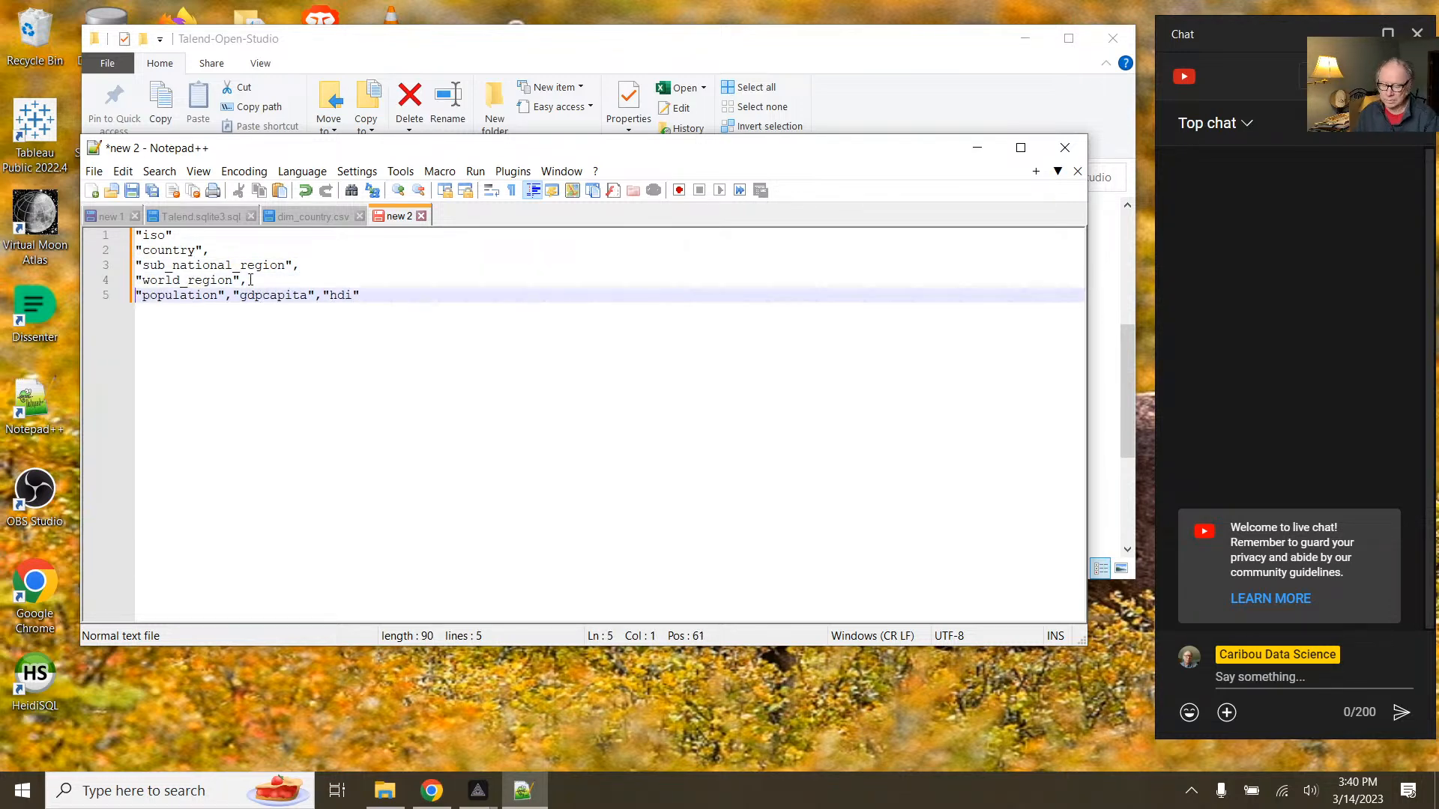
click(236, 296)
key(Return)
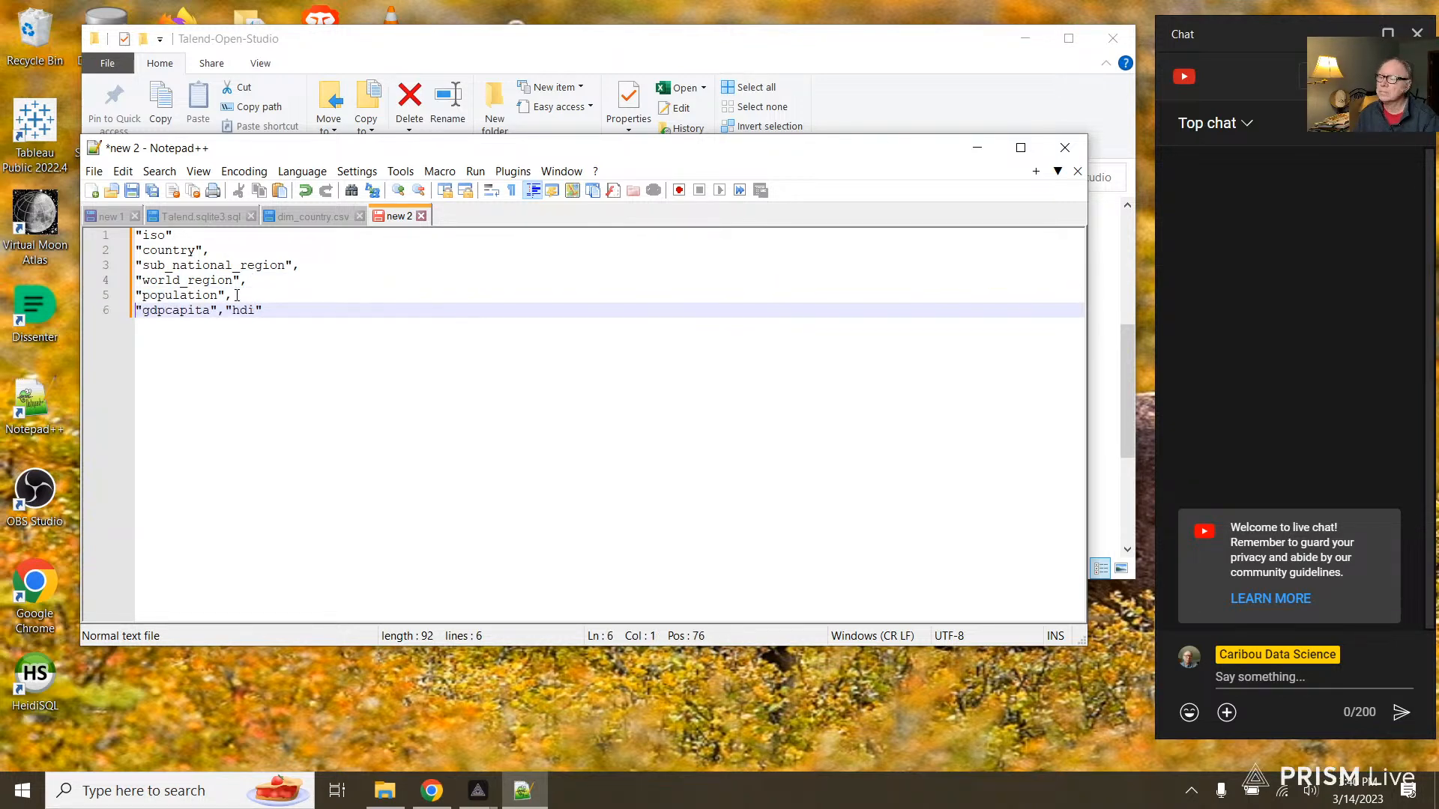
click(226, 310)
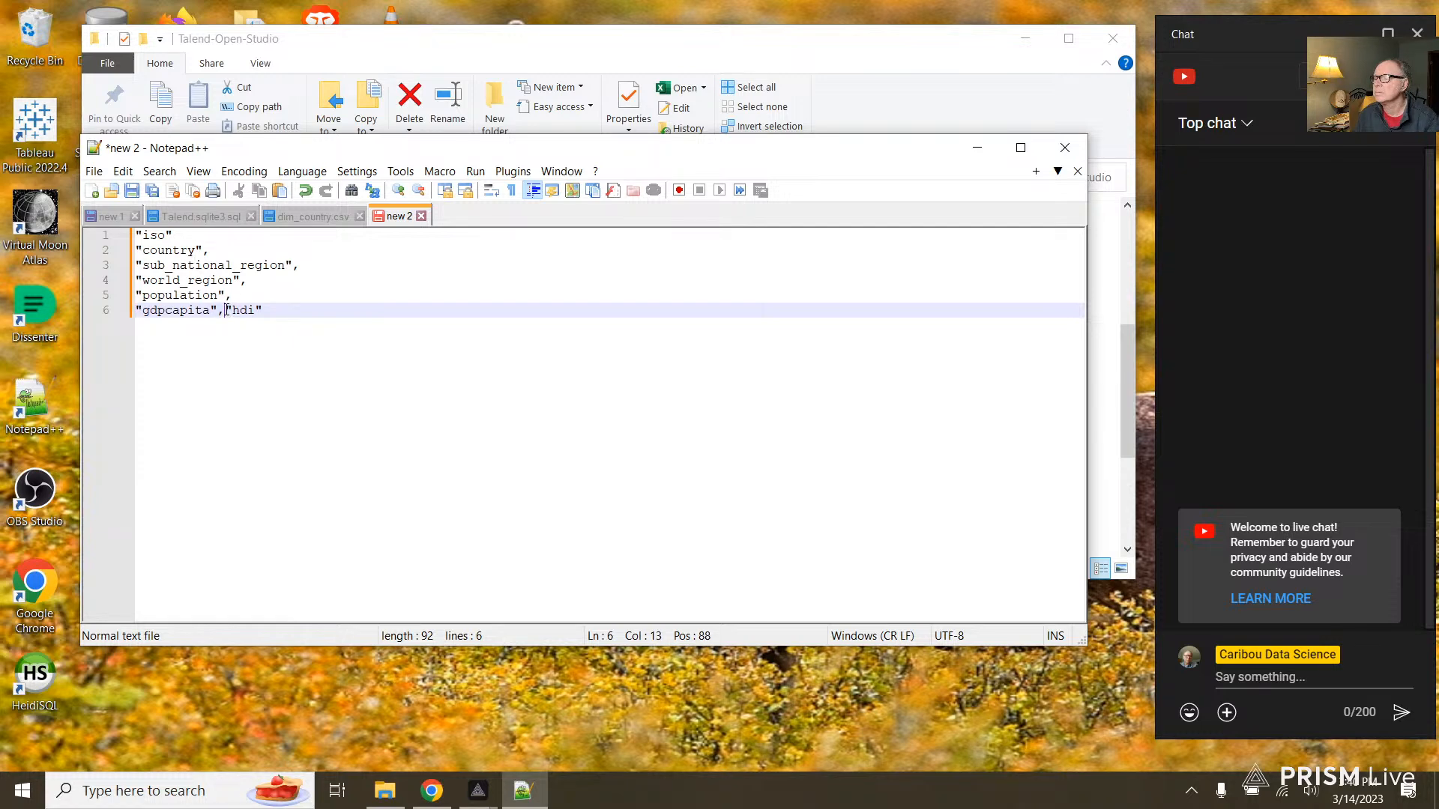
key(Return)
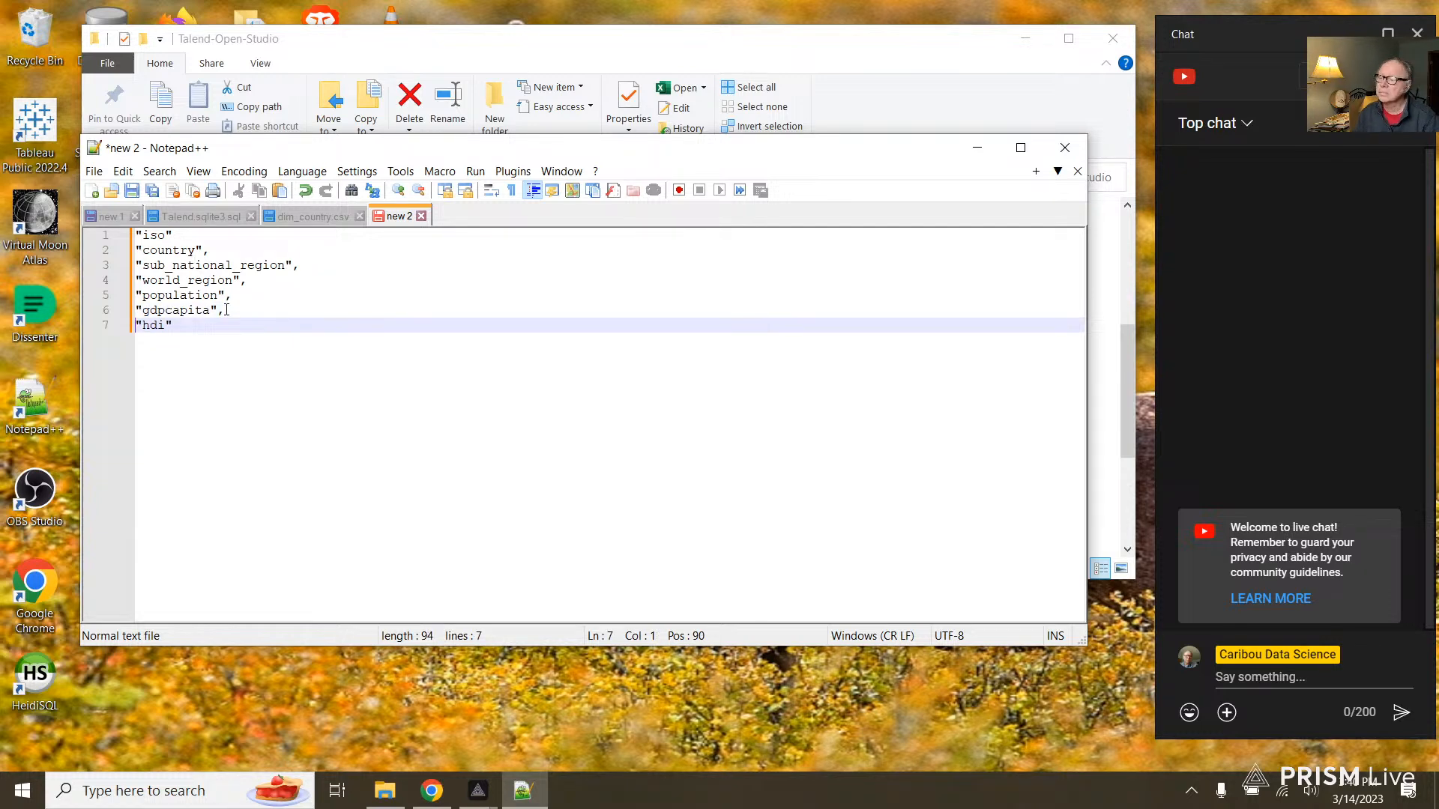
Step: Insert the unquoted word country at the start of line 2, directly before "country"
click(140, 250)
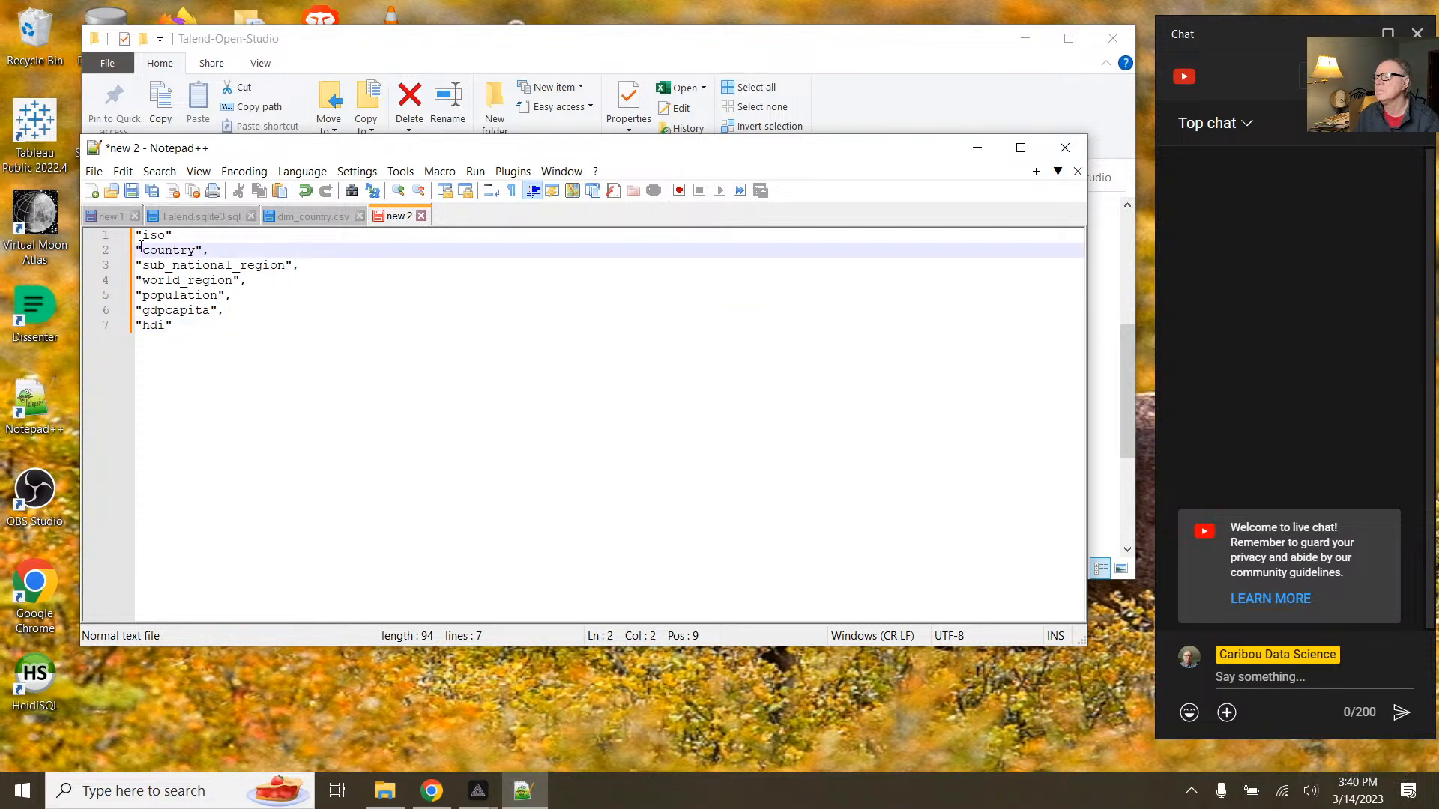
text(coiu)
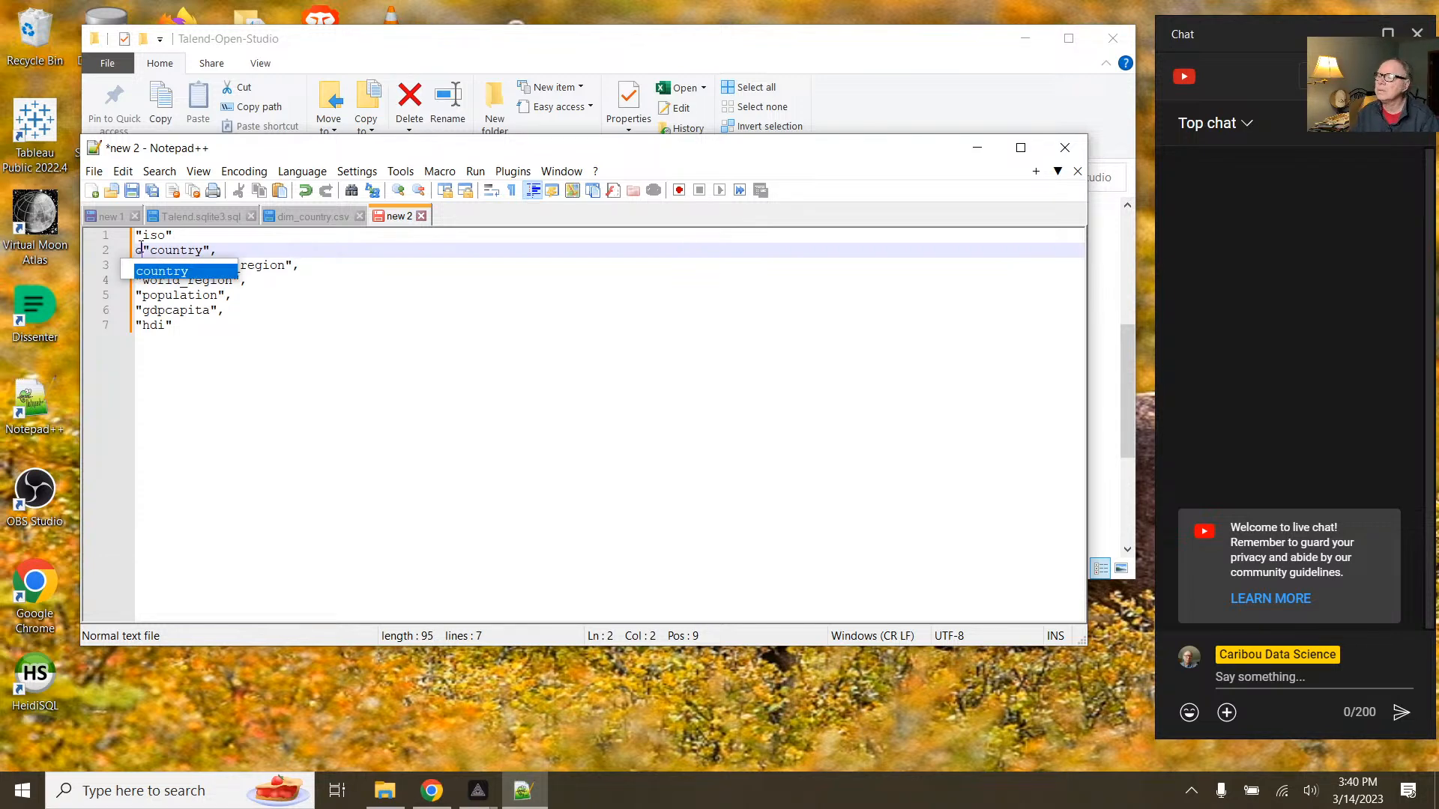
key(BackSpace)
key(BackSpace)
key(BackSpace)
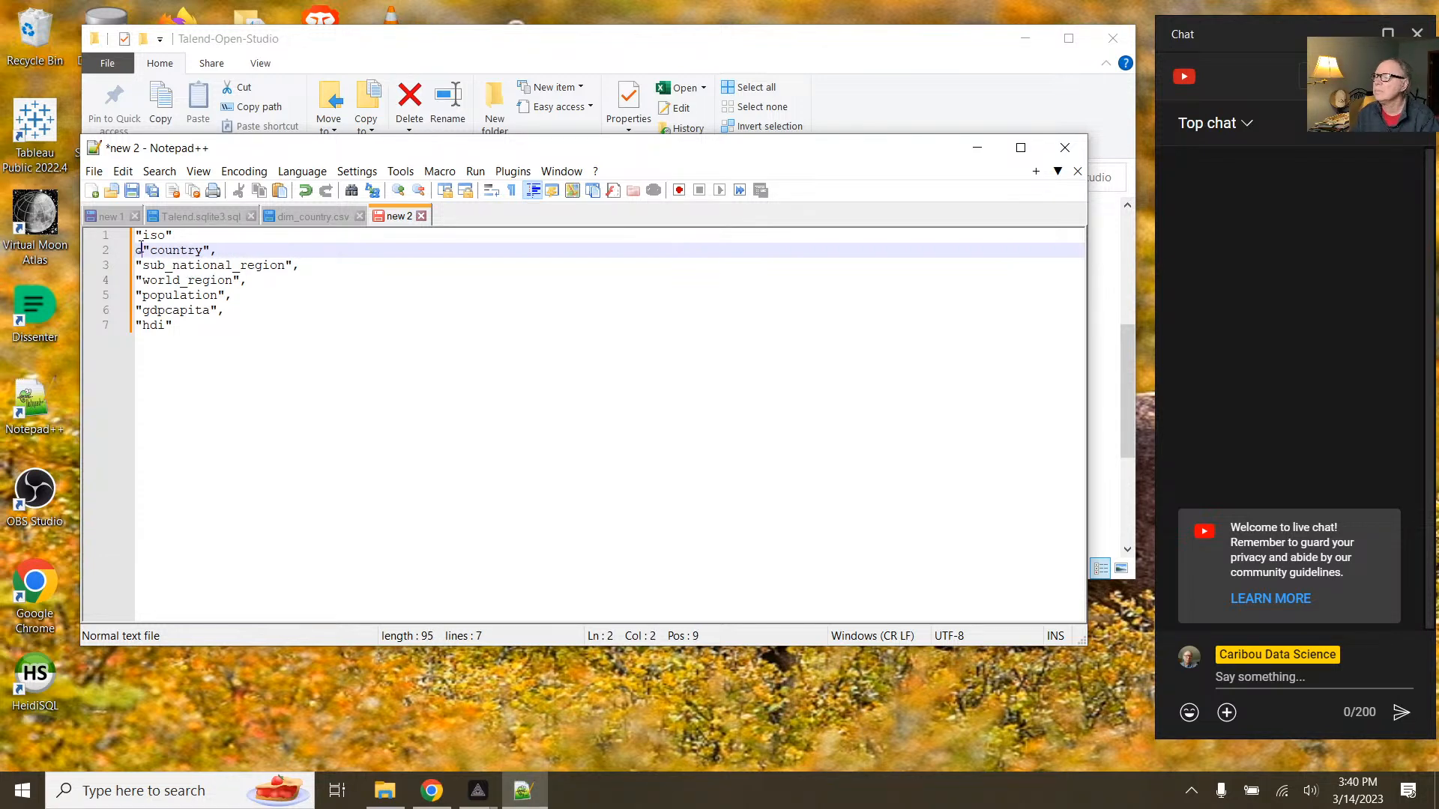
text(o)
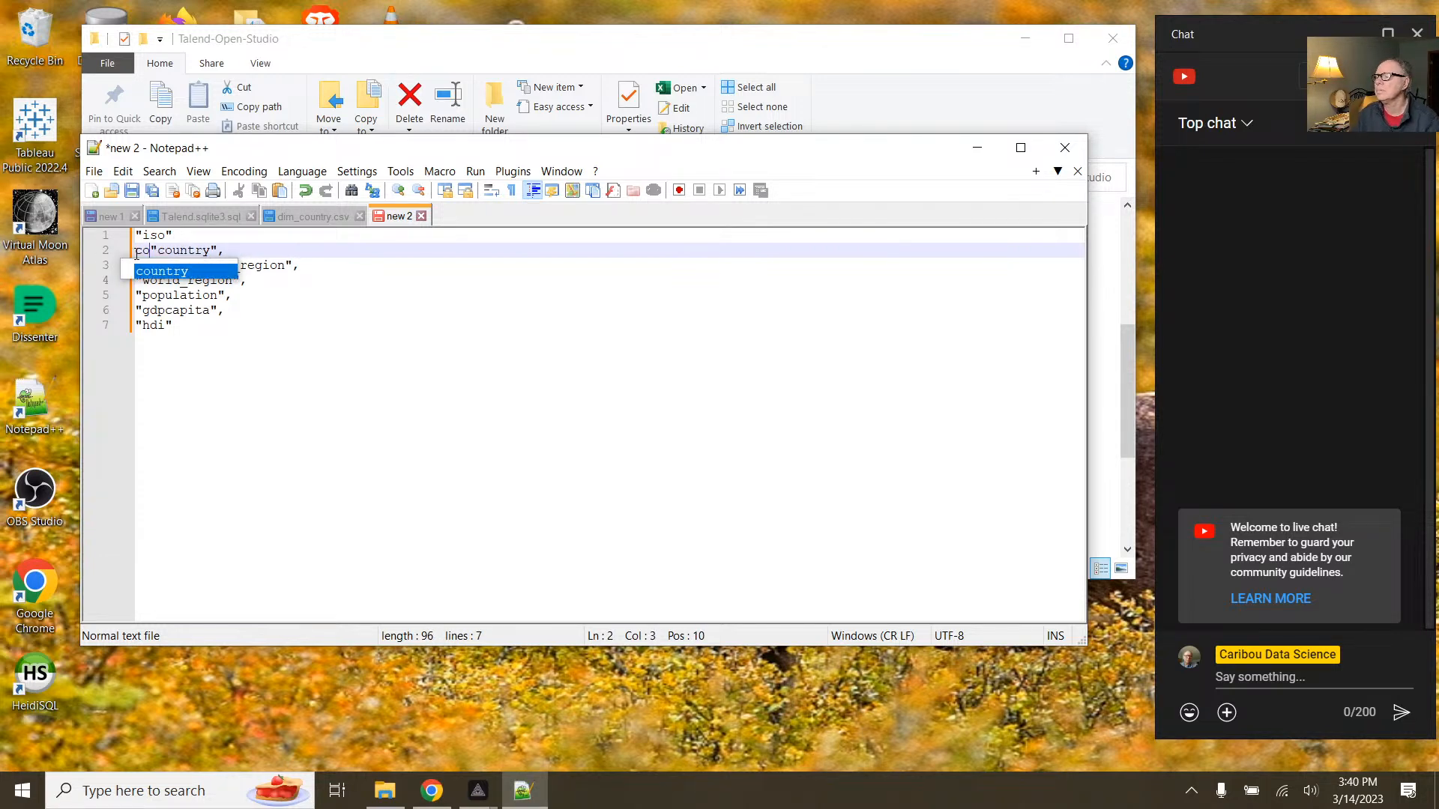
double_click(155, 272)
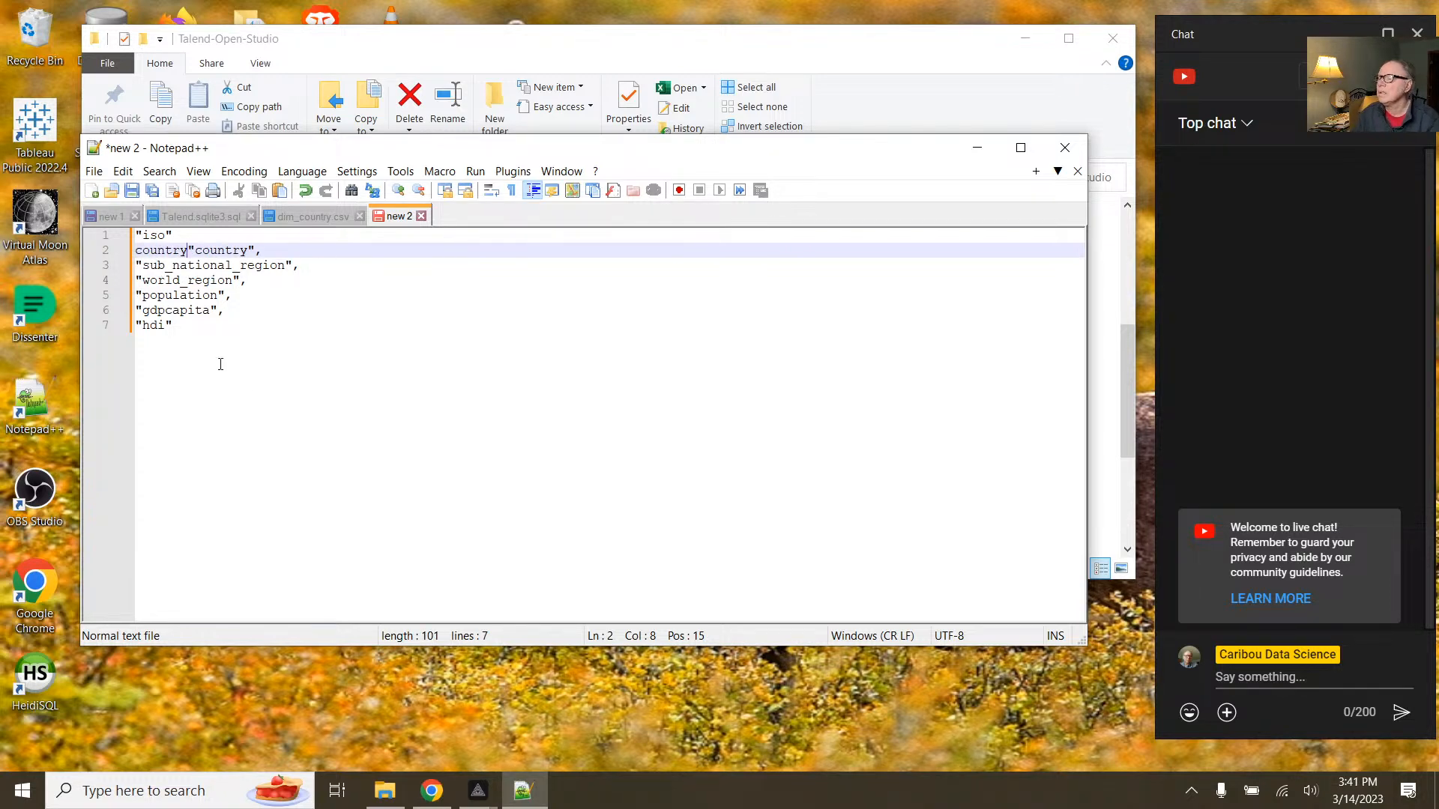
Step: Switch to File Explorer and go through Documents and PYTHONPANDAS to the Python-PG project folder
click(384, 790)
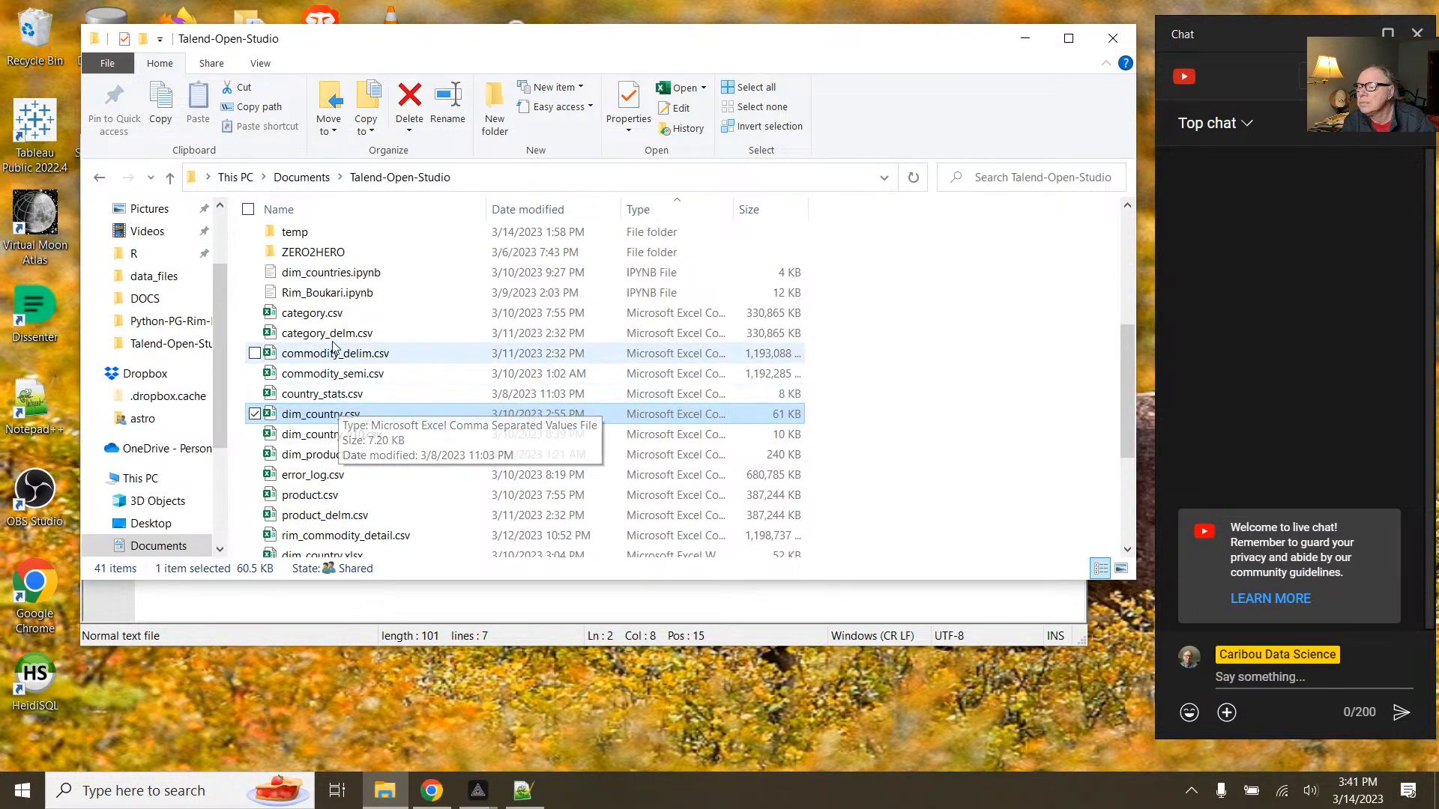
scroll(407, 335, down, 2)
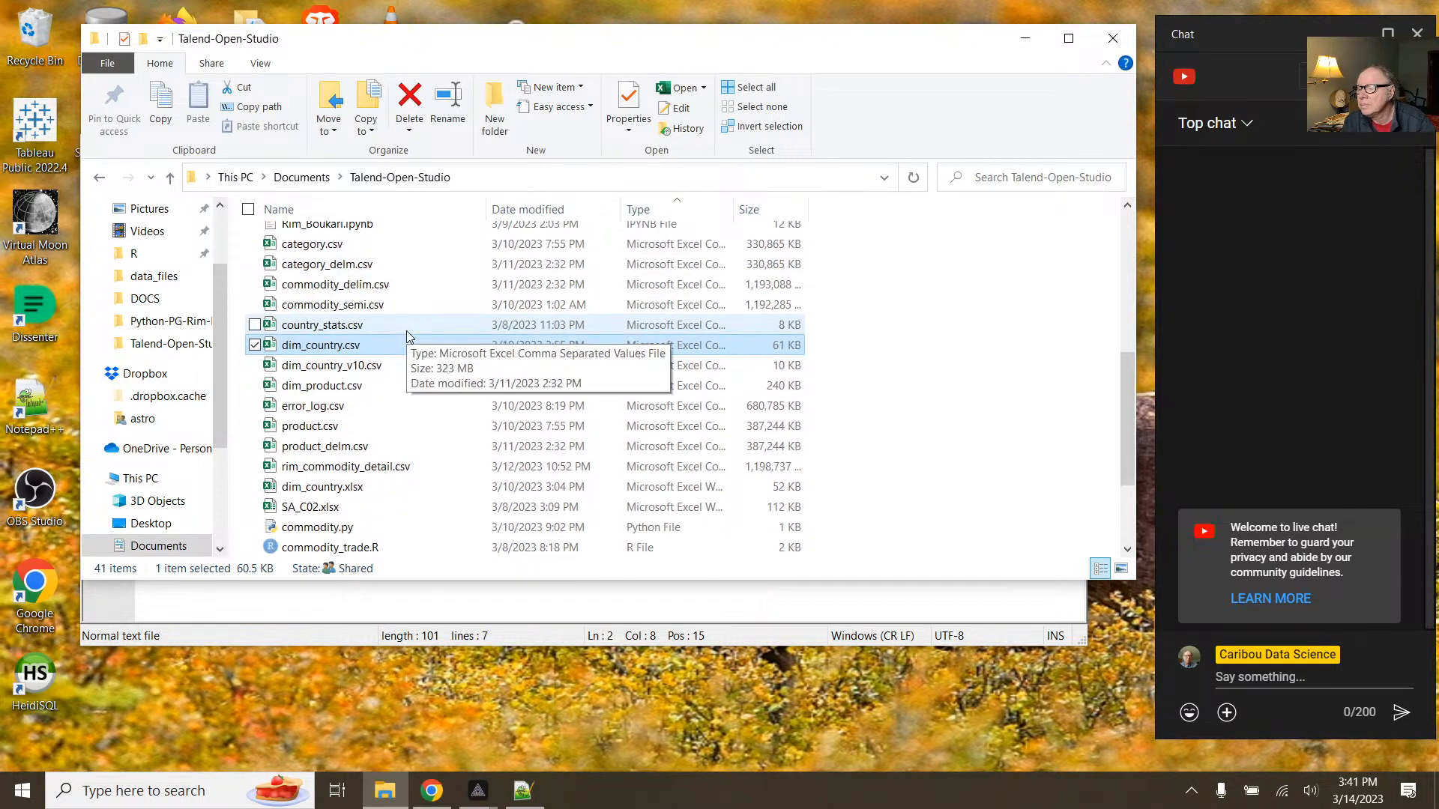
click(303, 177)
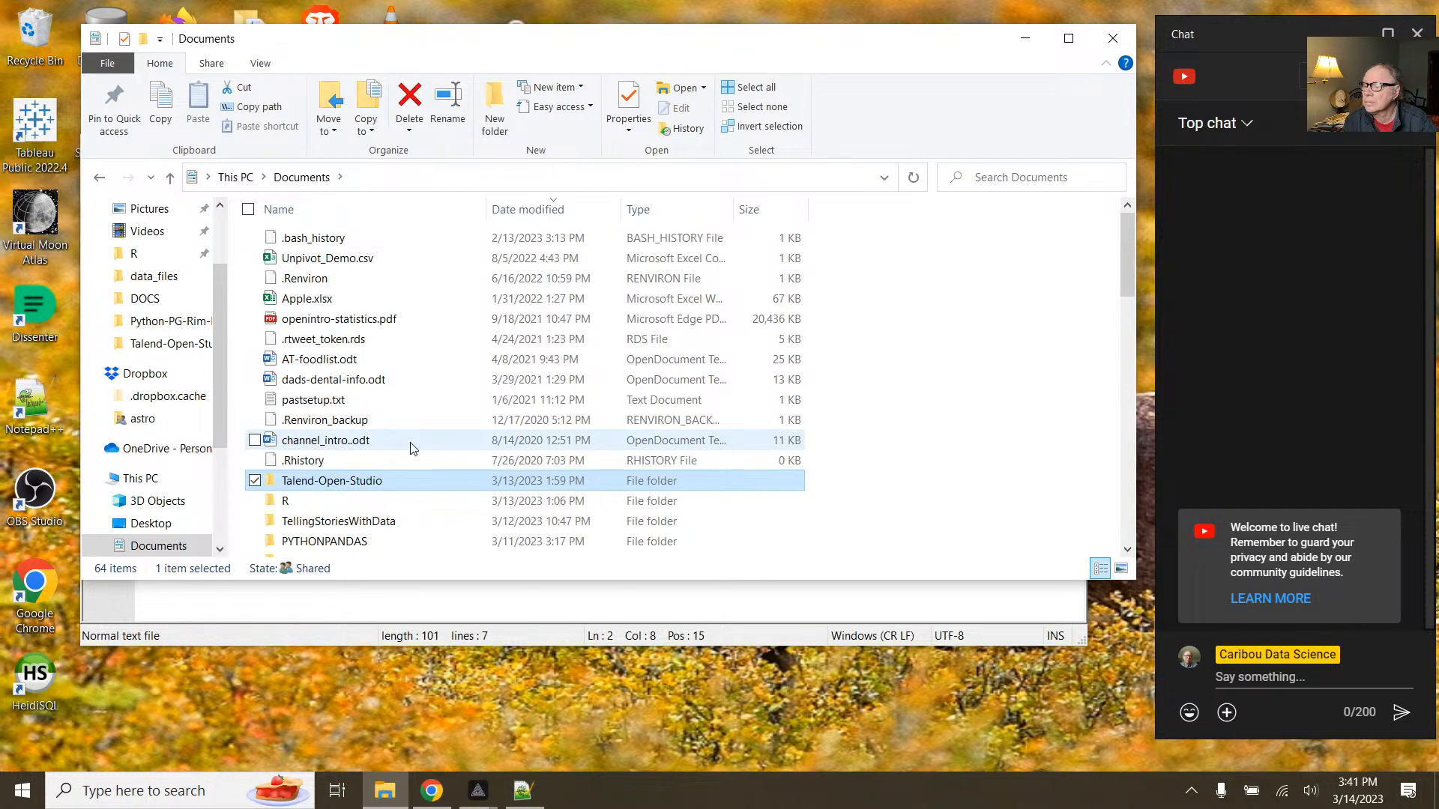
scroll(411, 446, down, 2)
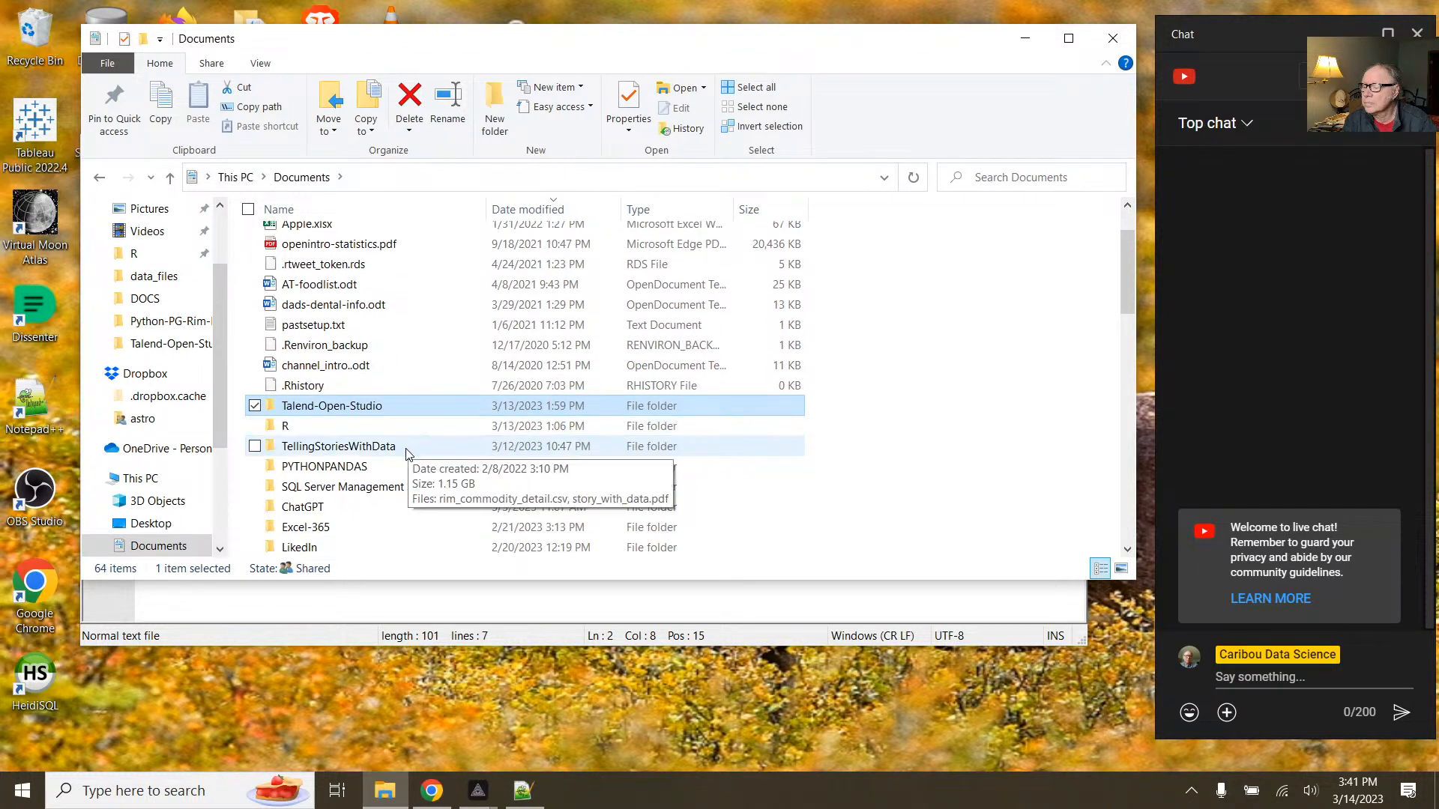
click(362, 467)
double_click(362, 468)
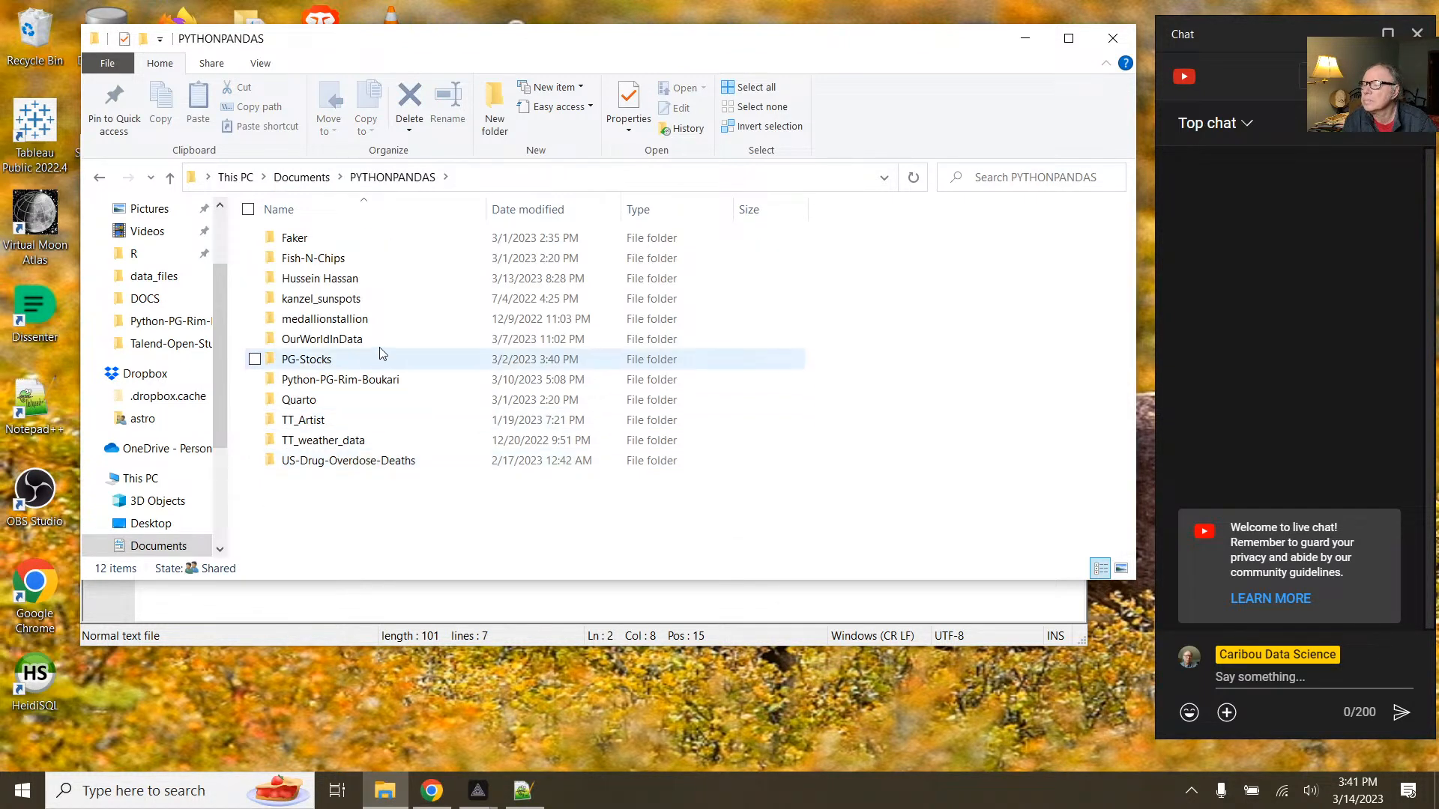
double_click(380, 382)
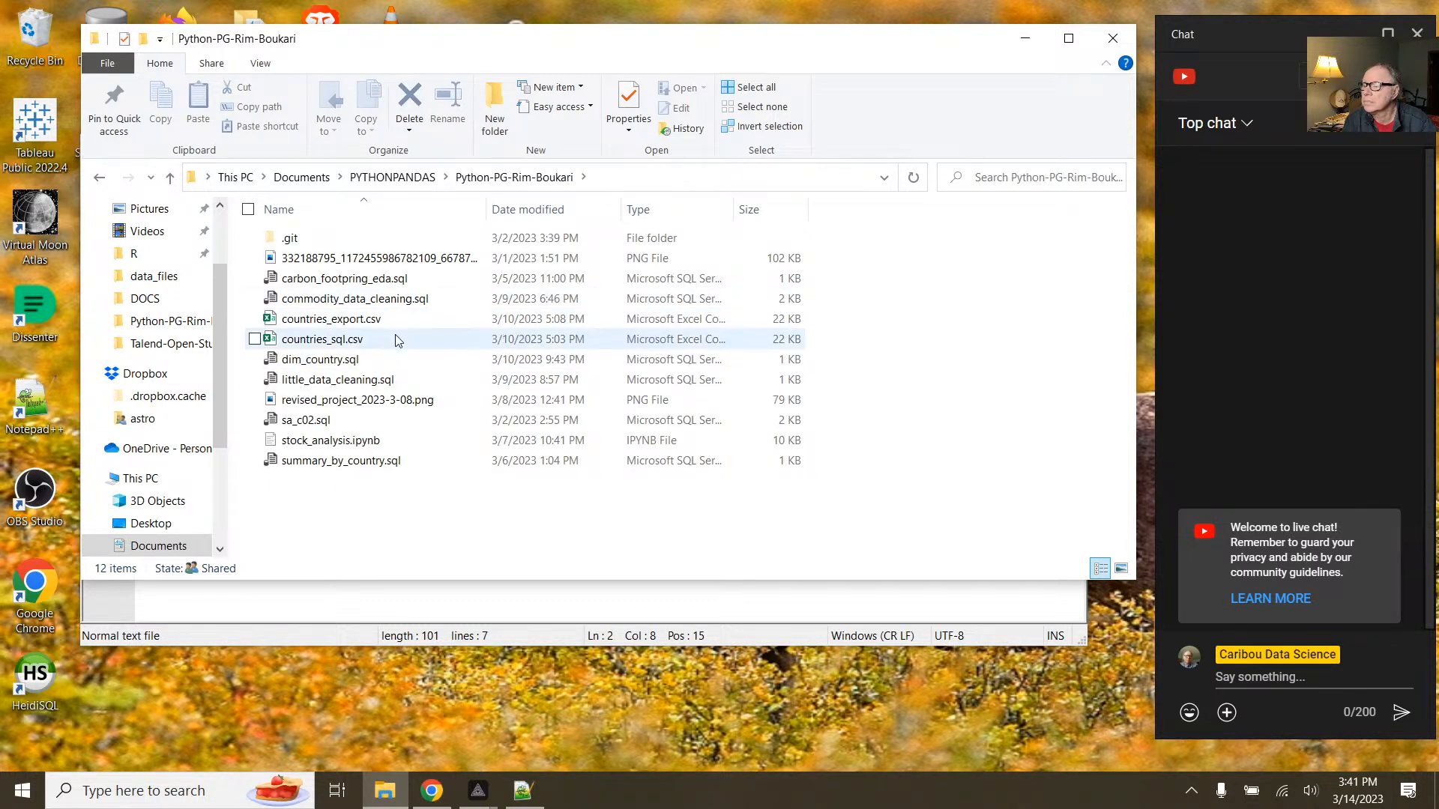
Step: Open countries_sql.csv in Notepad++, examine its header and first rows, and close the file
click(316, 346)
right_click(316, 346)
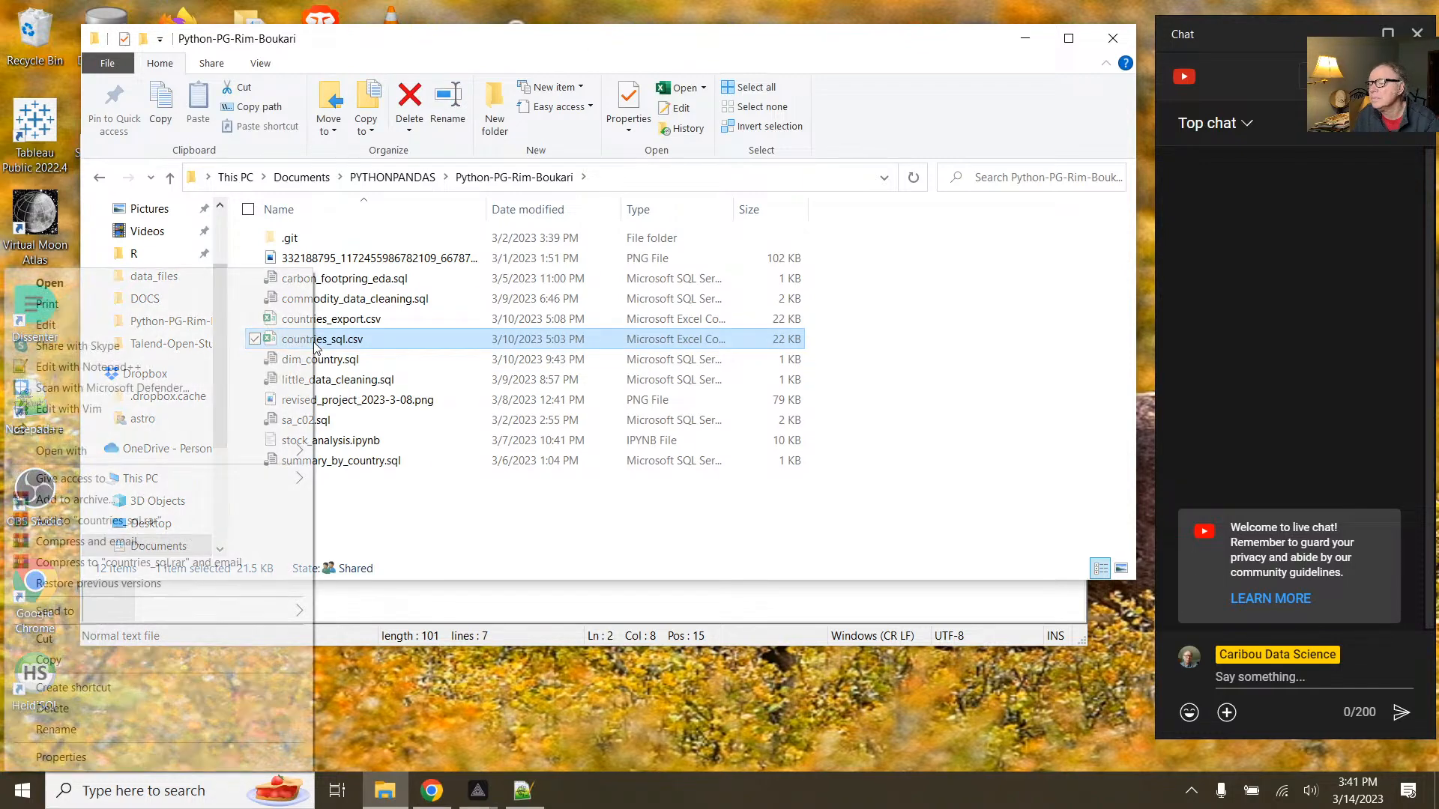
click(142, 370)
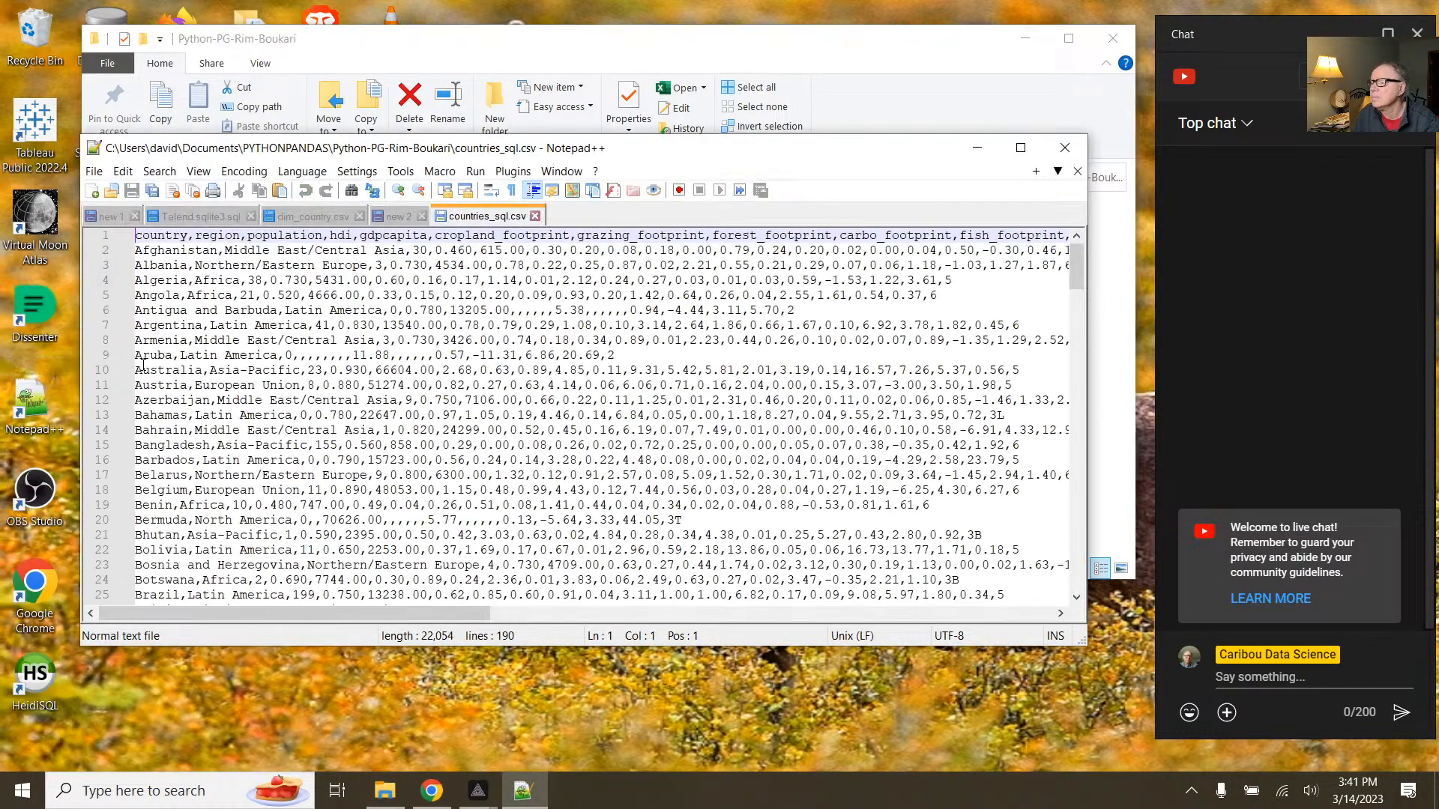
scroll(496, 251, down, 2)
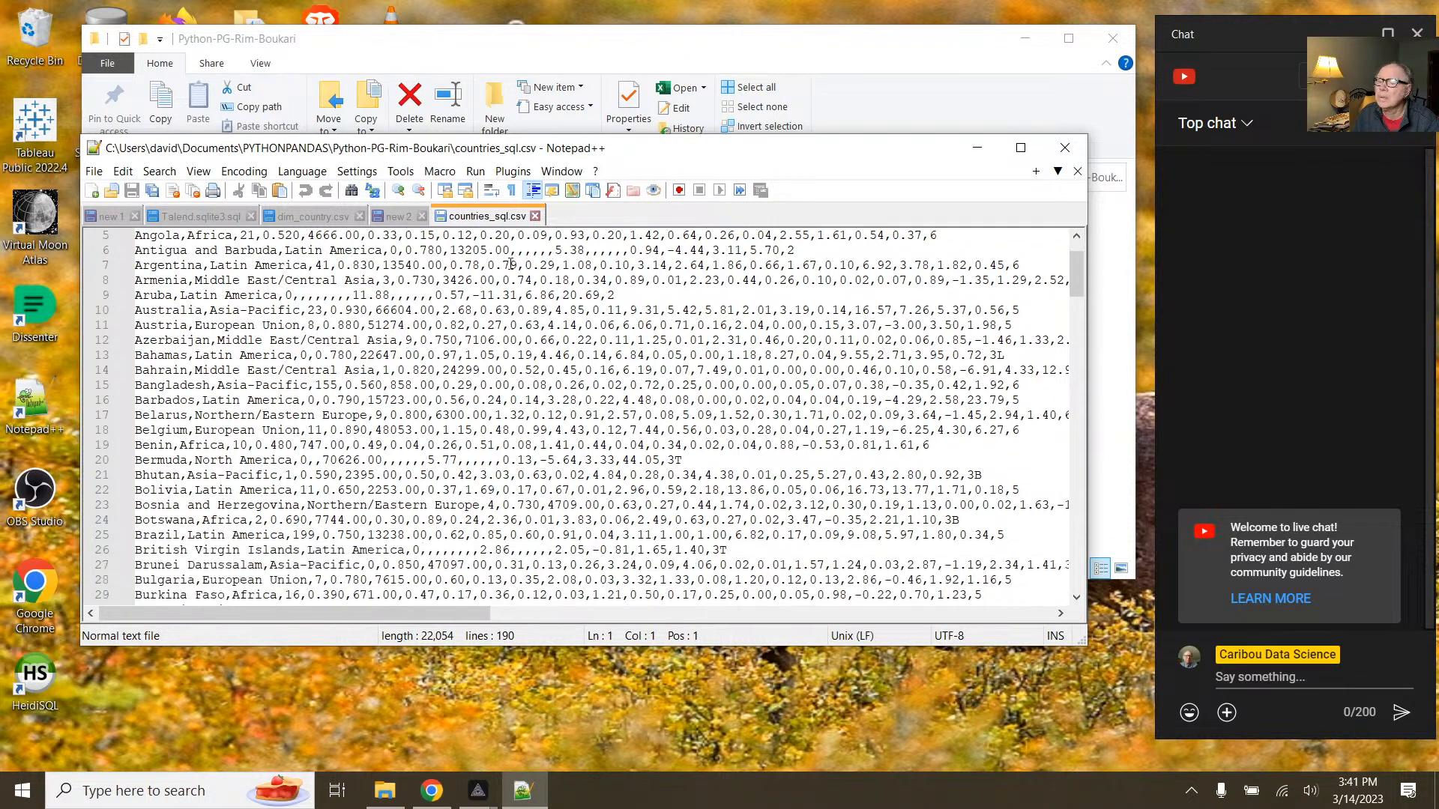
scroll(509, 262, up, 2)
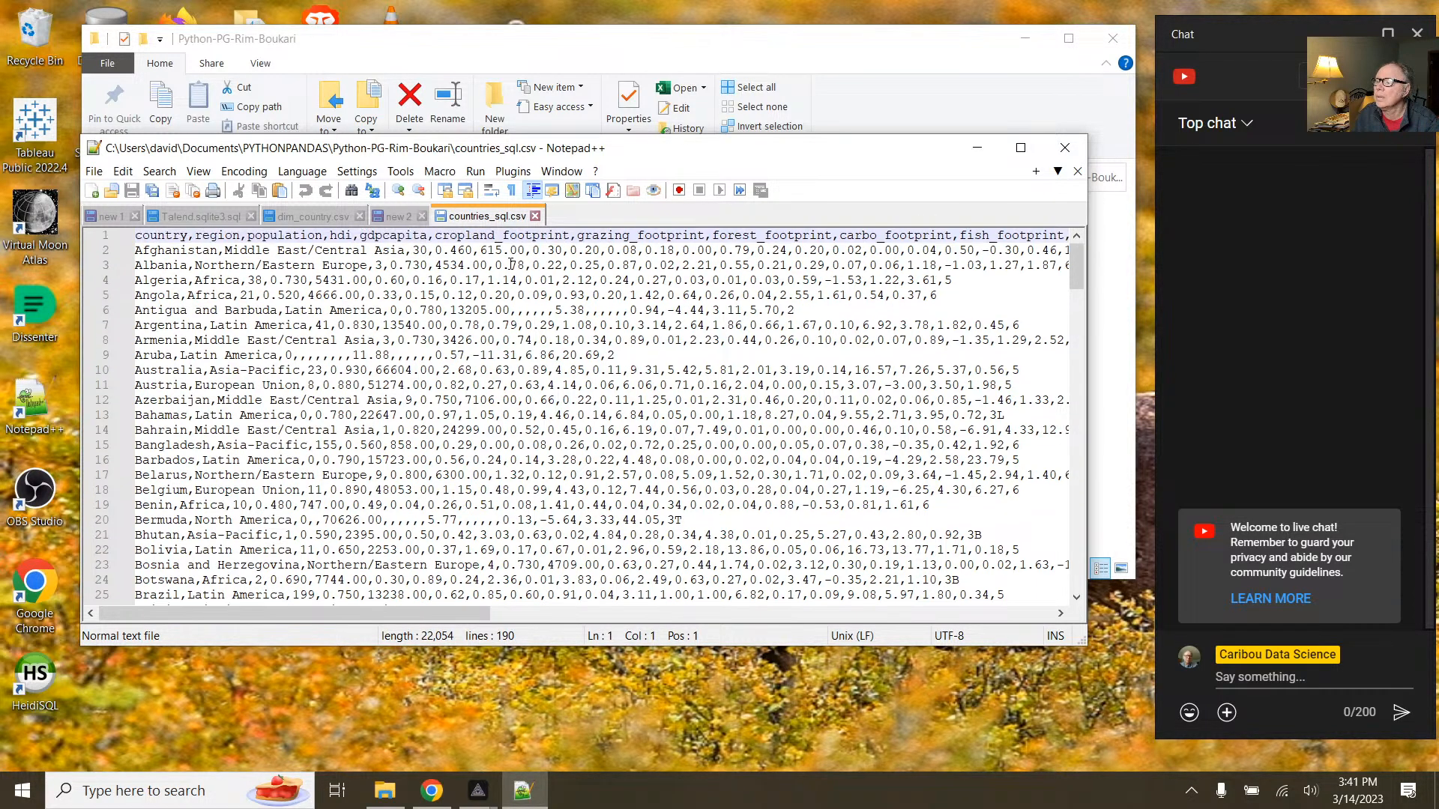
click(535, 216)
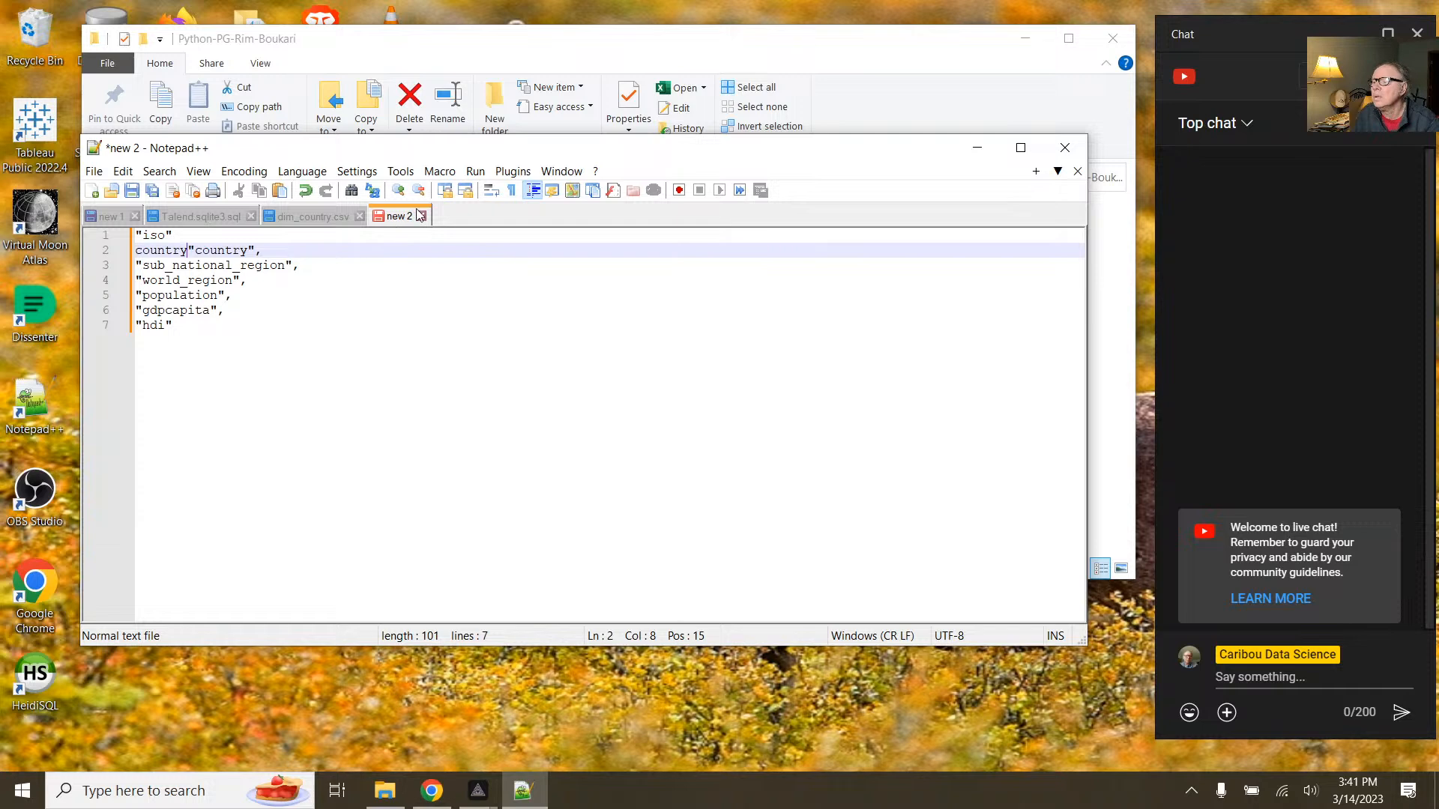
Step: Return to the project folder in File Explorer and view revised_project_2023-3-08.png at 110% zoom
click(385, 791)
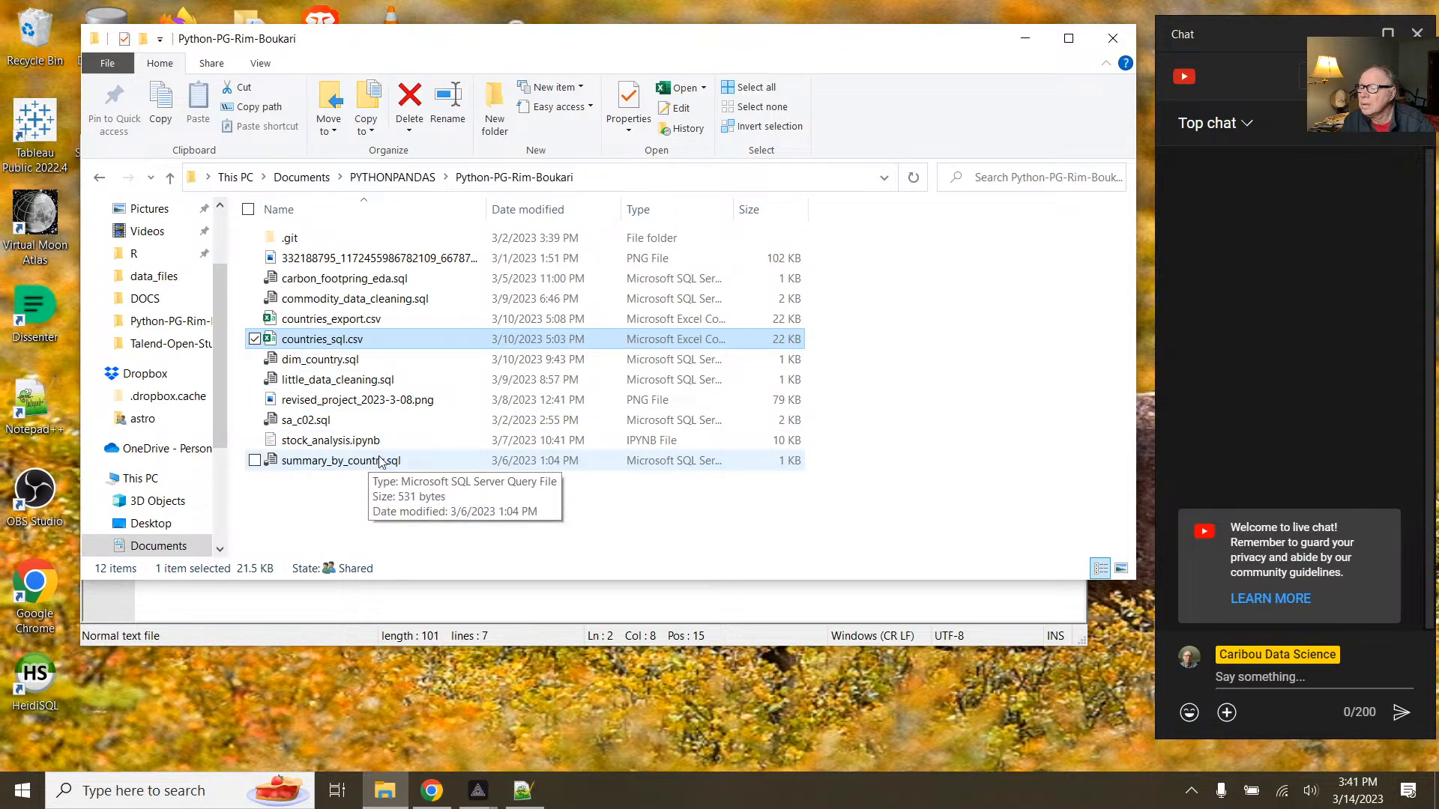
double_click(391, 404)
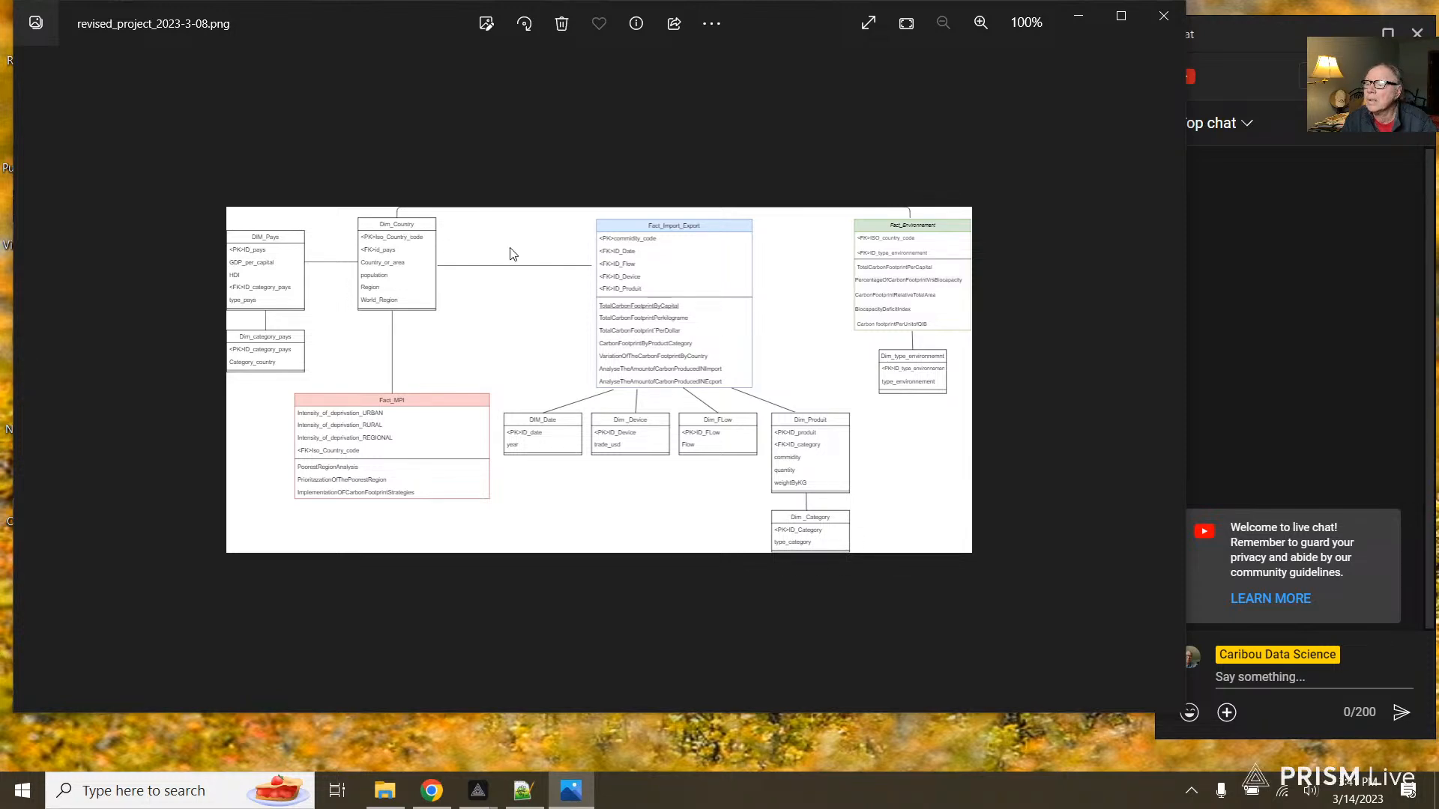
scroll(512, 255, up, 1)
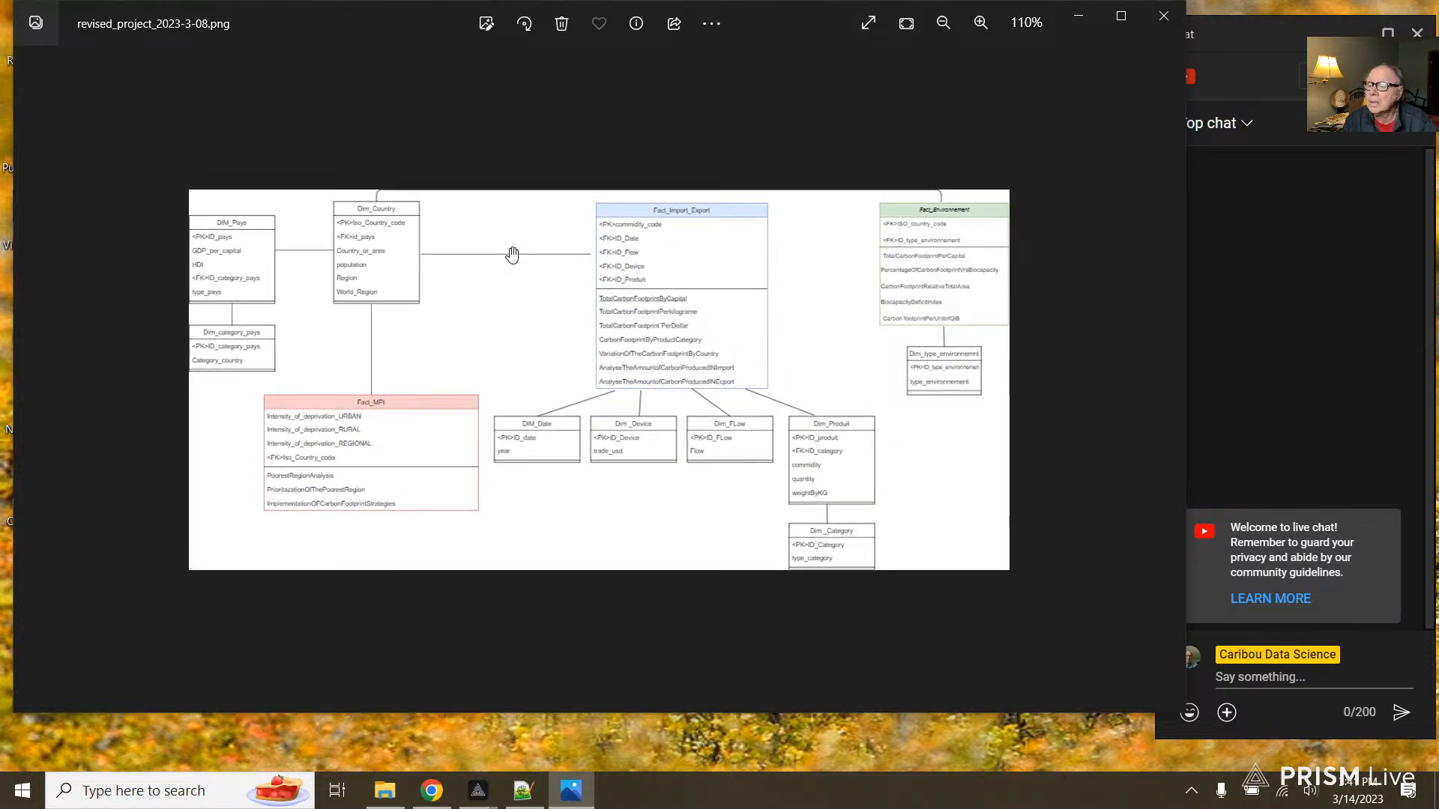
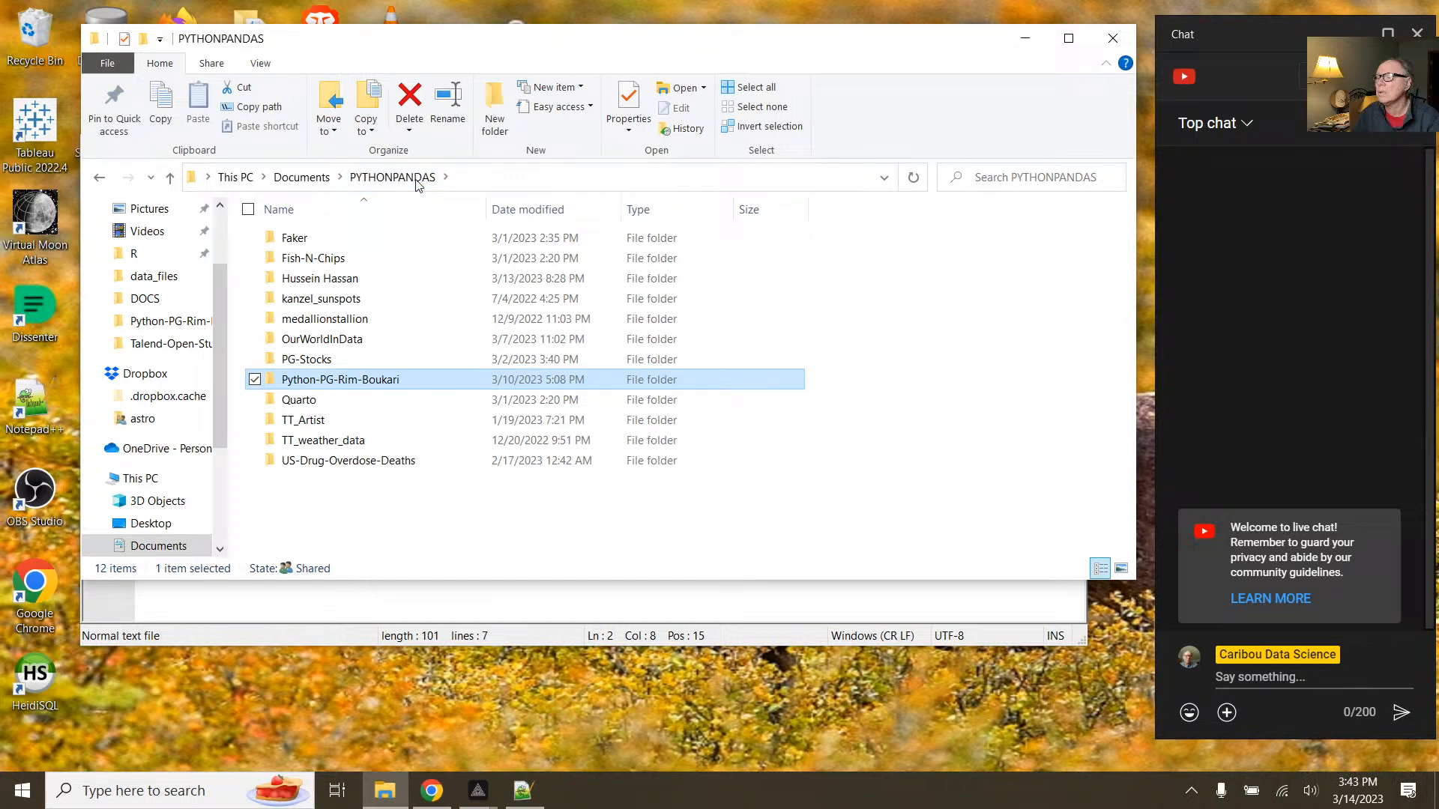
Step: Reopen the Python-PG project folder, examine Dim_Country in the PNG diagram whose name starts with 332188795, and close the image
double_click(382, 379)
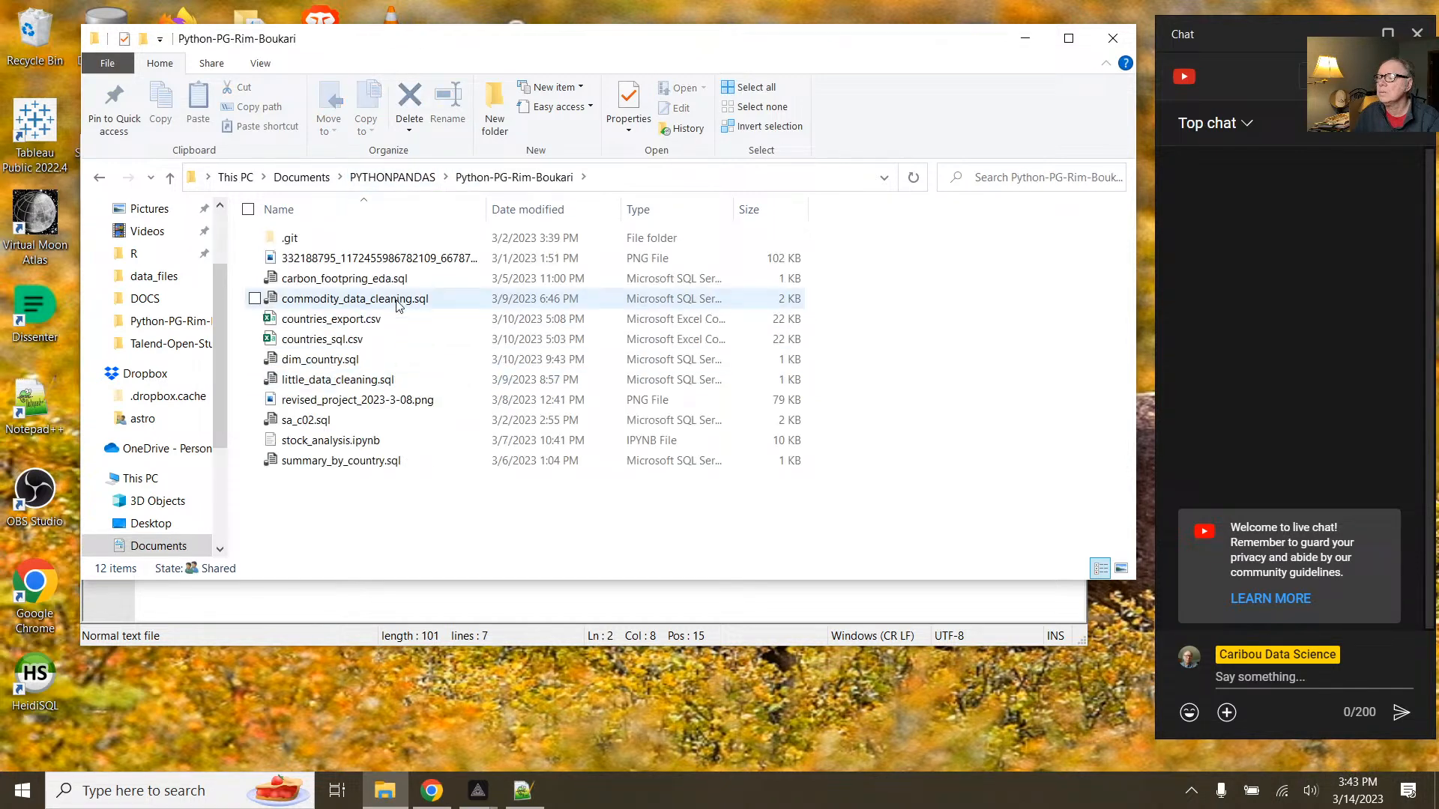
double_click(401, 258)
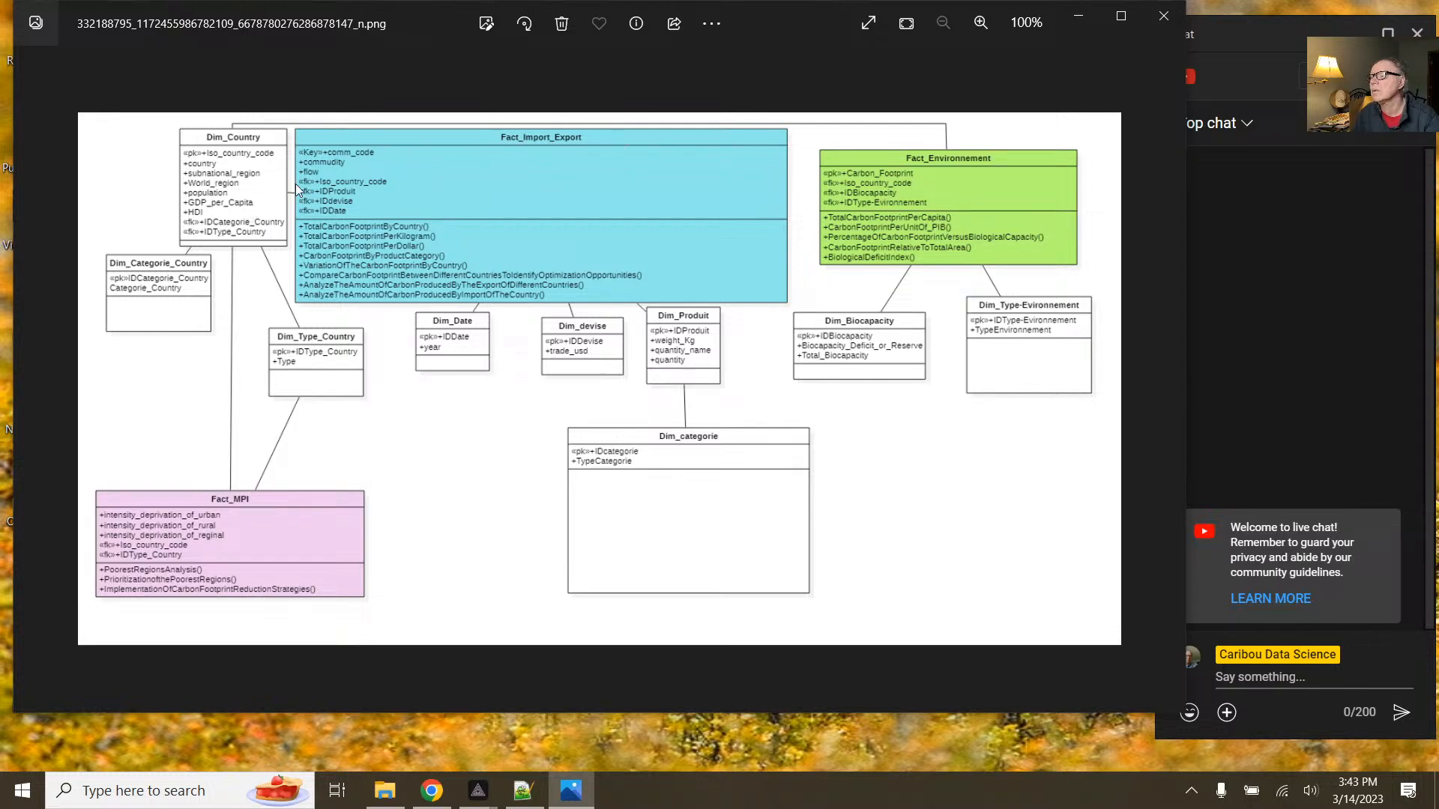
click(1174, 16)
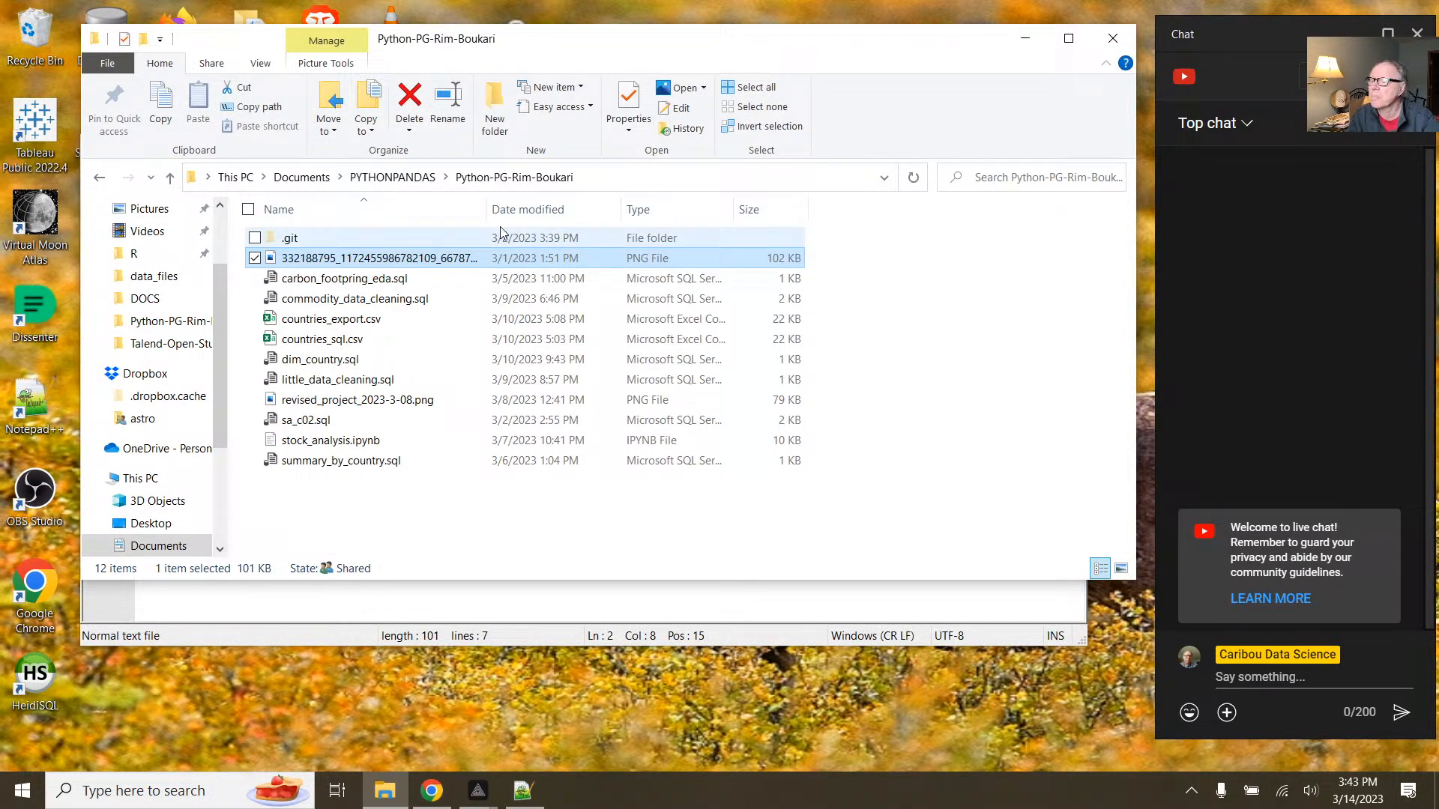
Step: Go back to Documents and open countries_excel.xlsx from Talend-Open-Studio's data_files folder in Excel
click(404, 177)
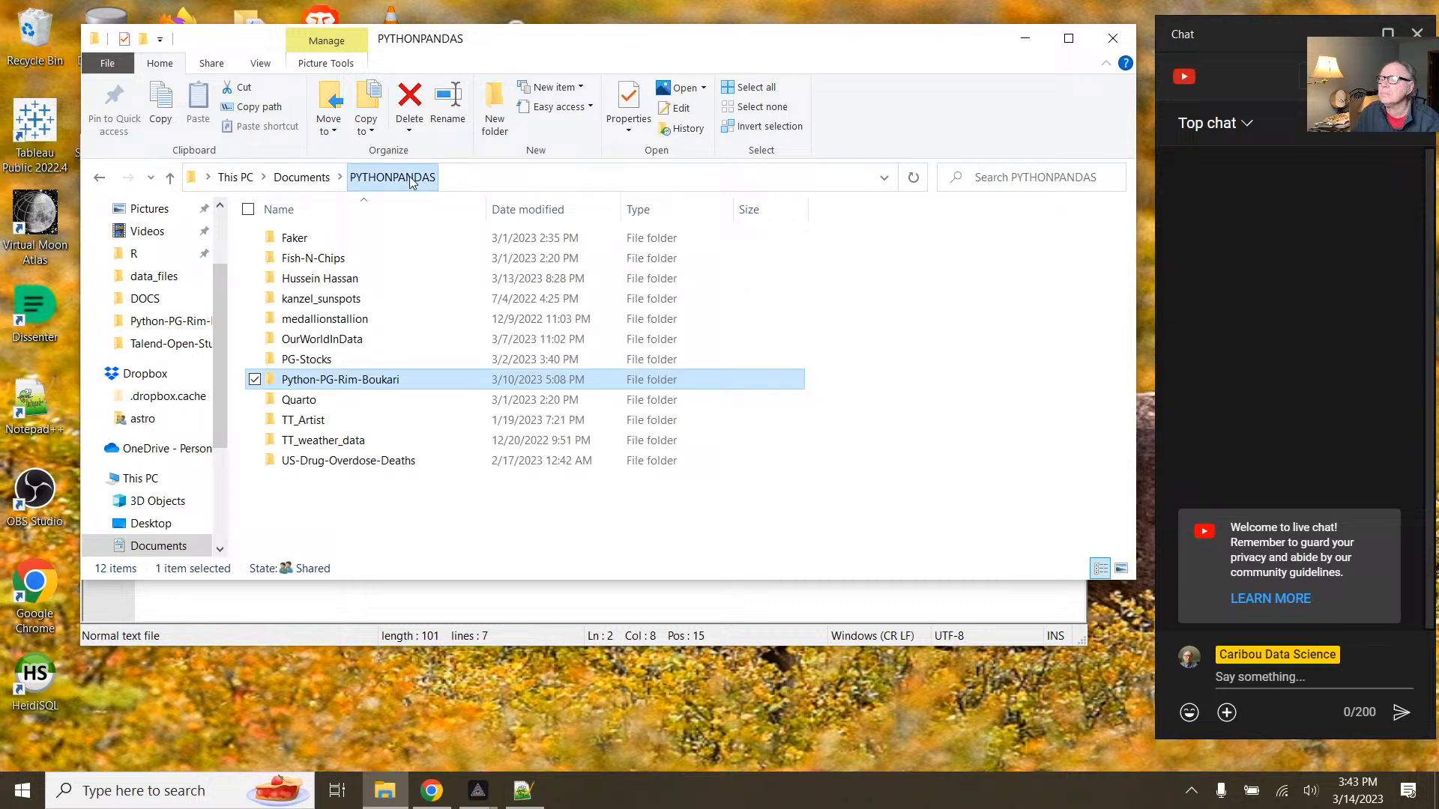
mouse_move(402, 288)
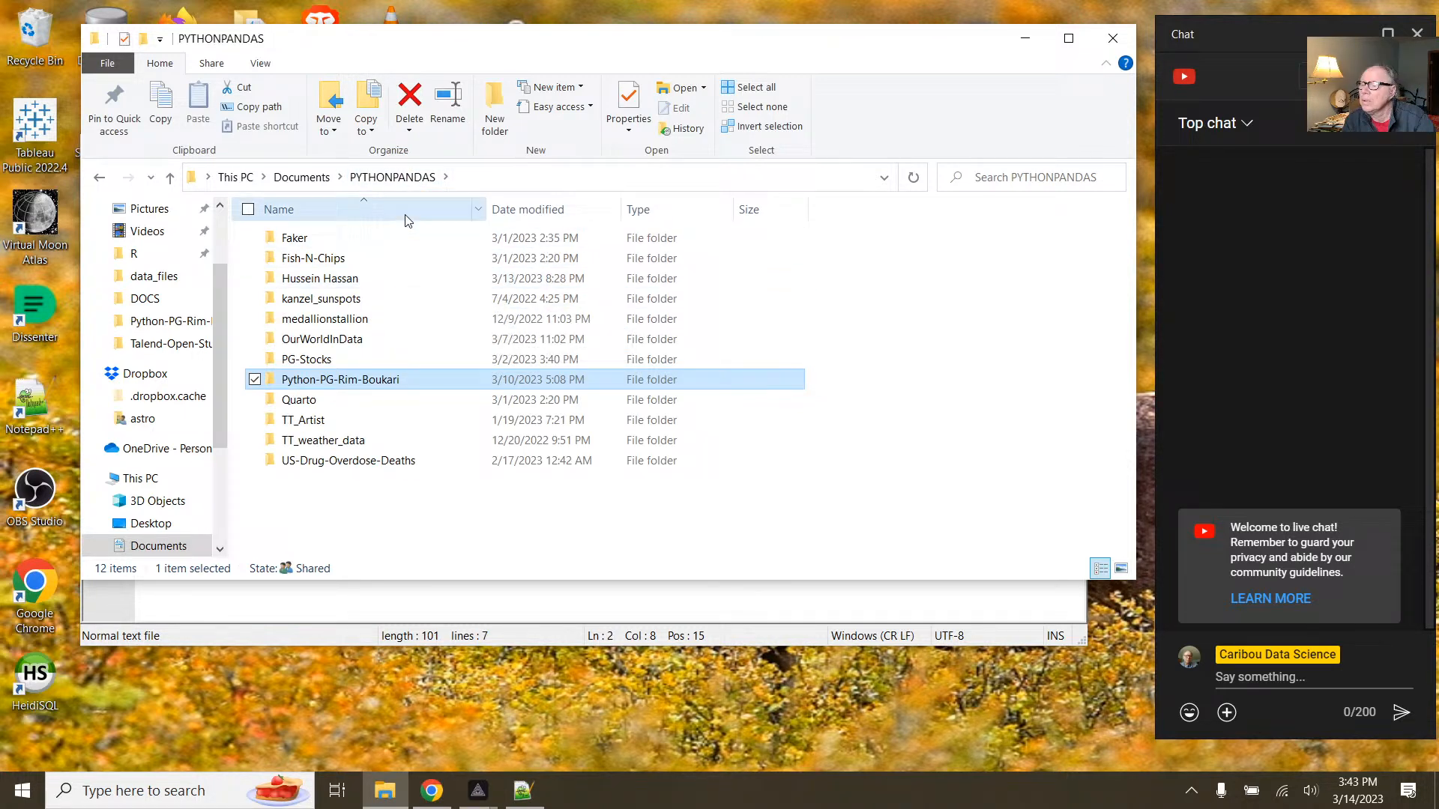
click(321, 178)
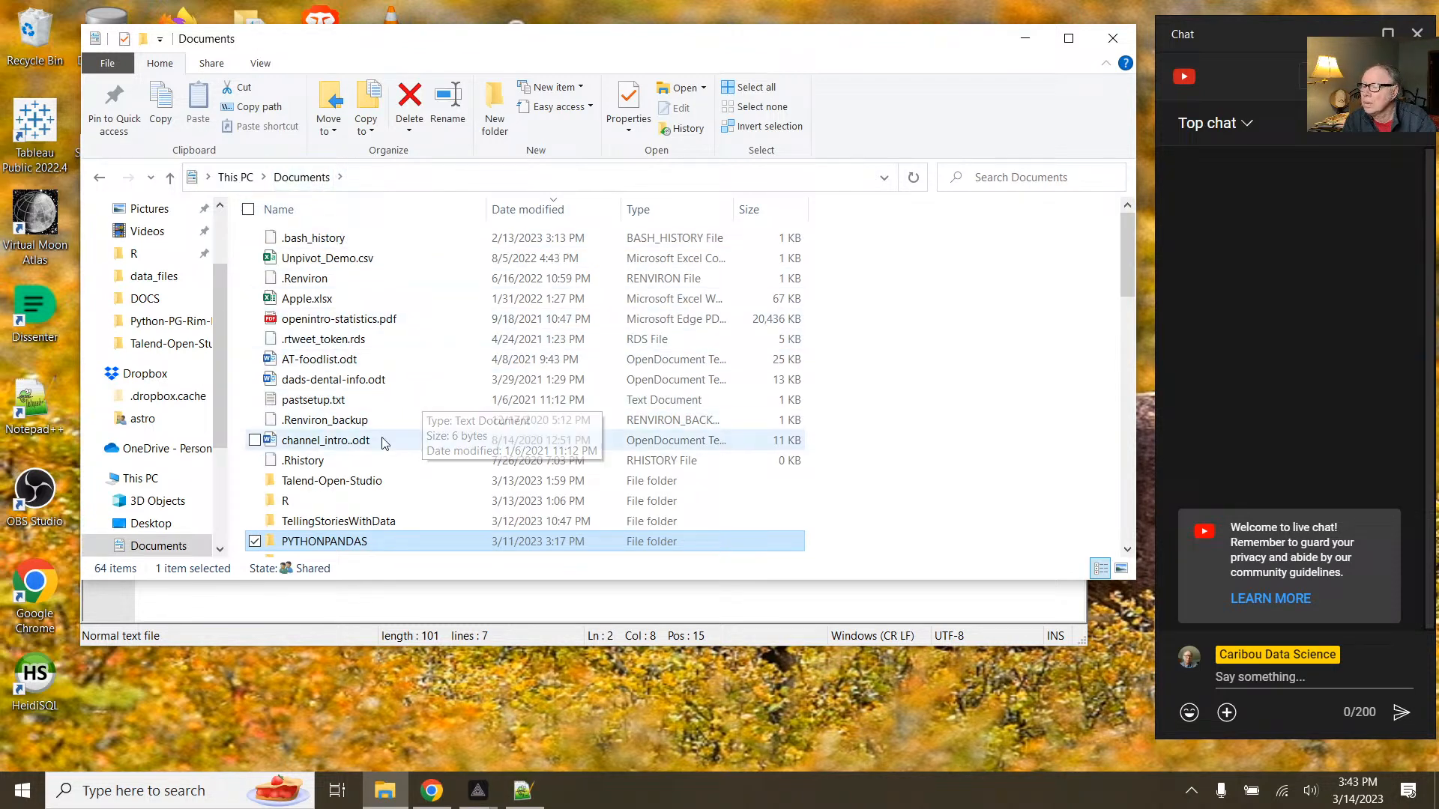
double_click(329, 482)
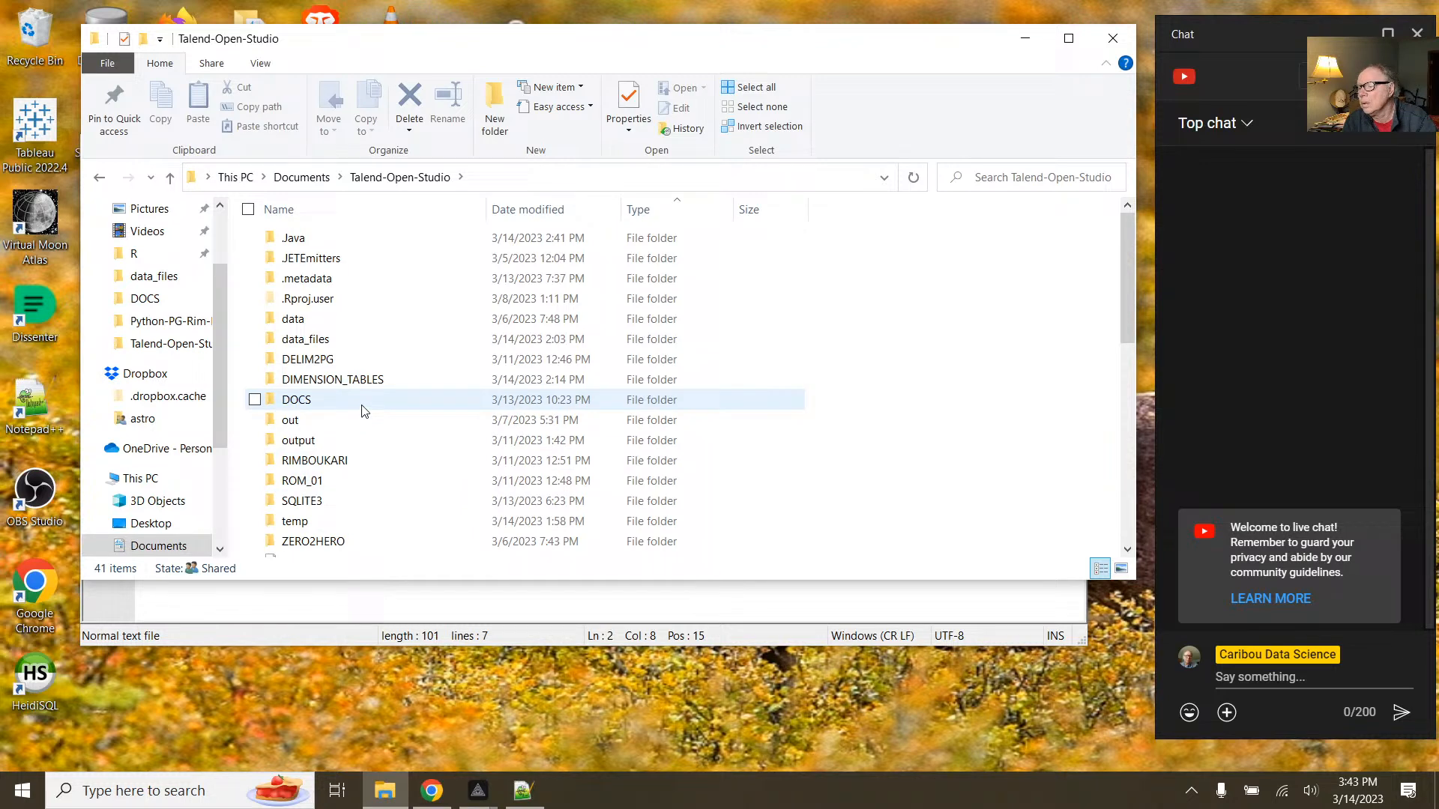
double_click(318, 341)
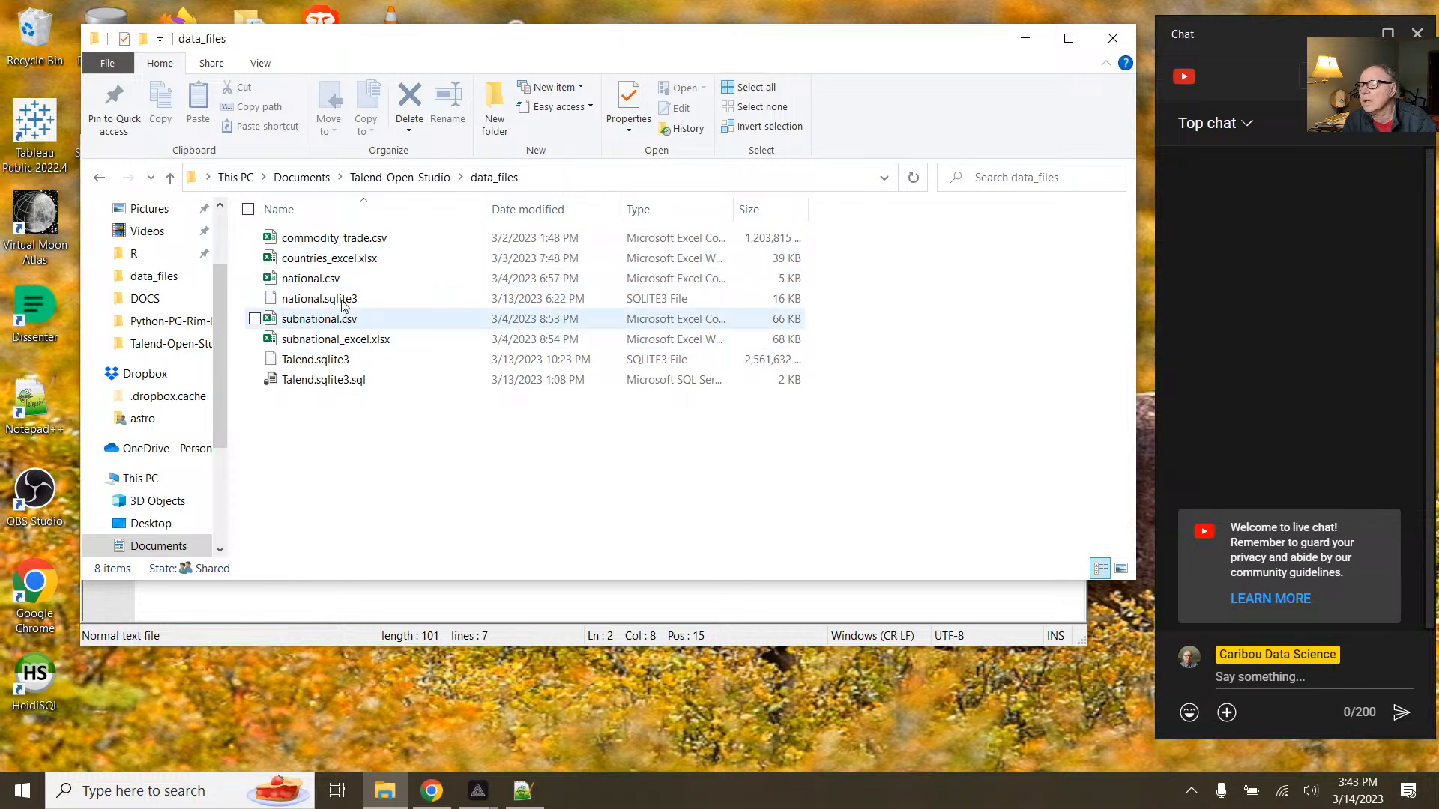
double_click(329, 259)
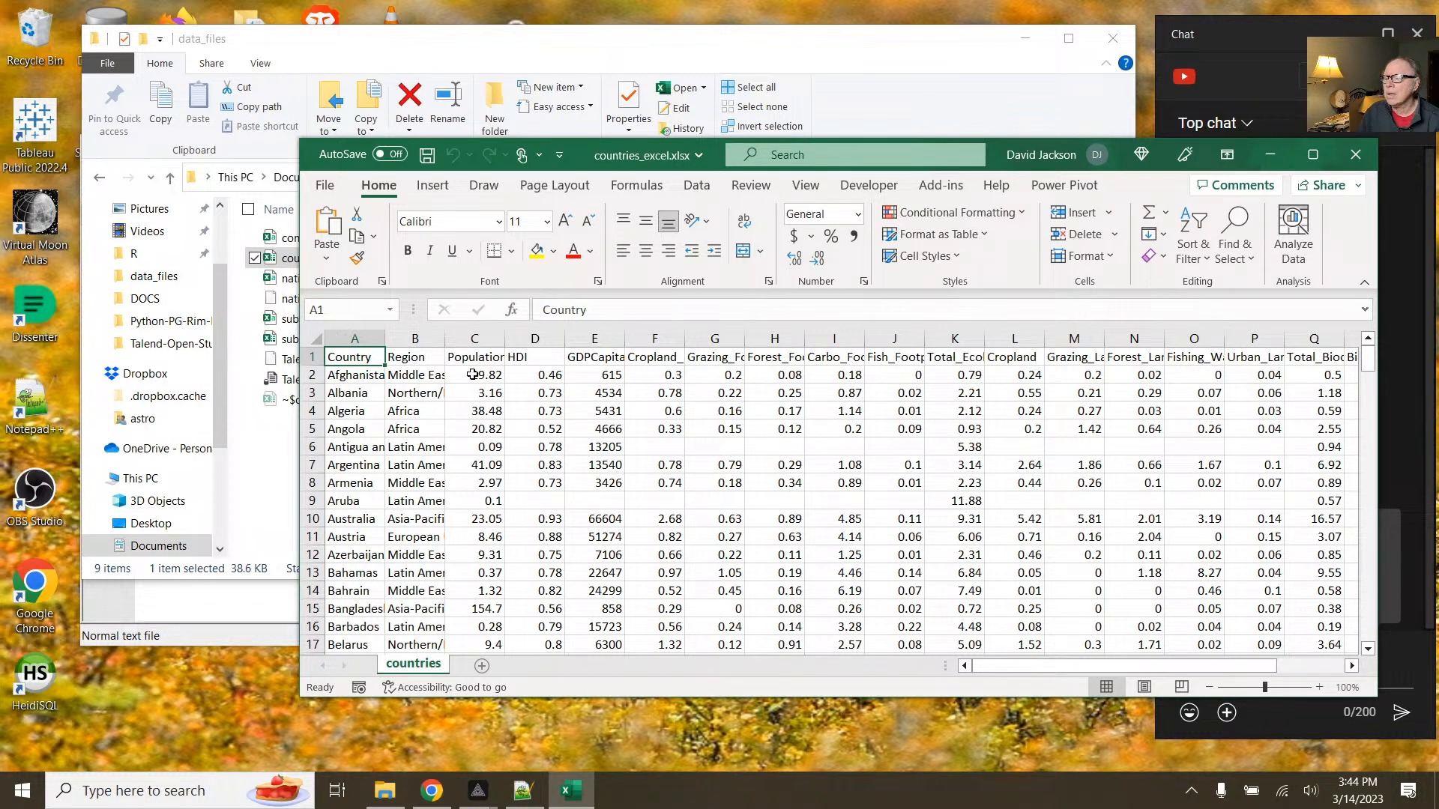
Step: Switch to Notepad++, prefix the "country" line with country =, and check the column headers in countries_excel.xlsx
click(519, 797)
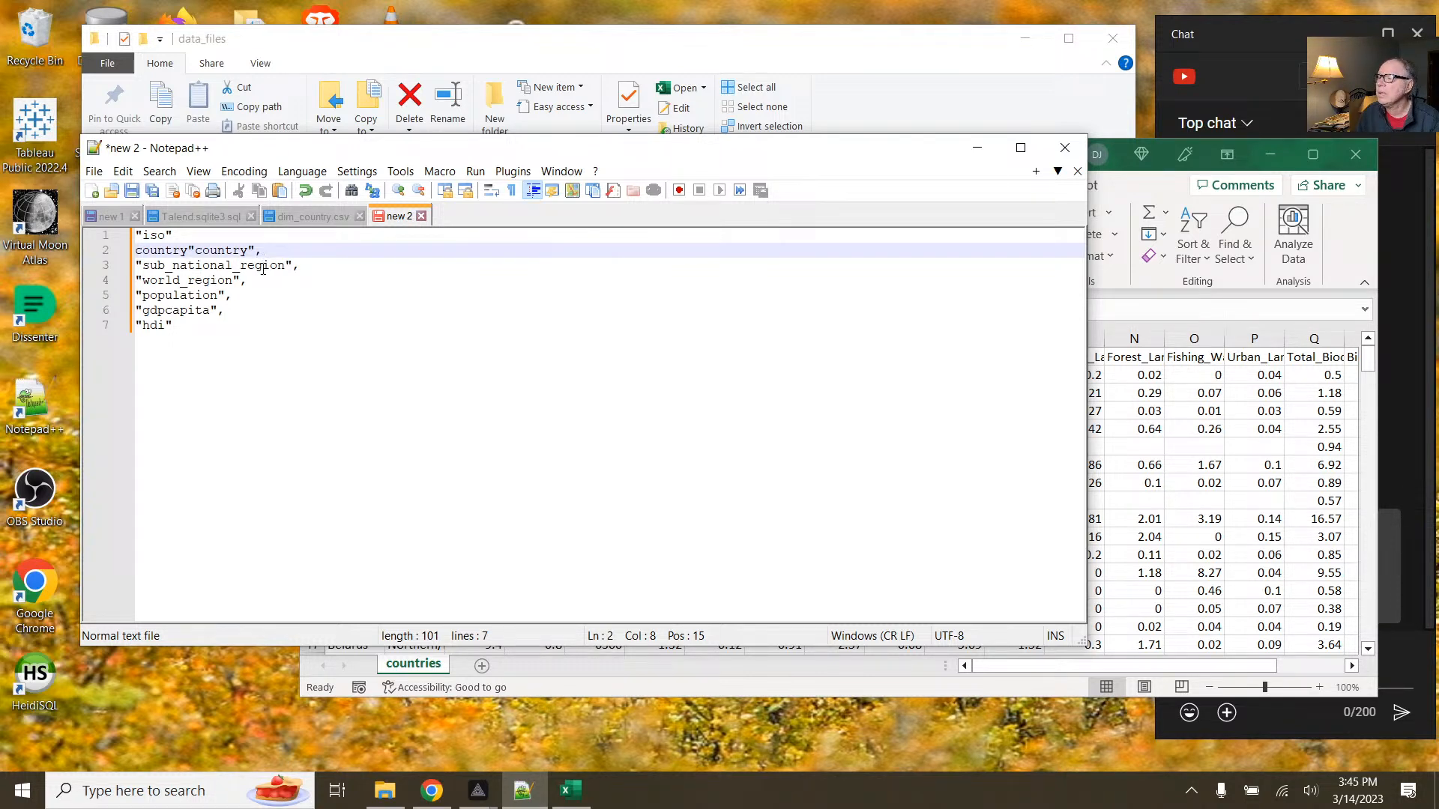
text(=)
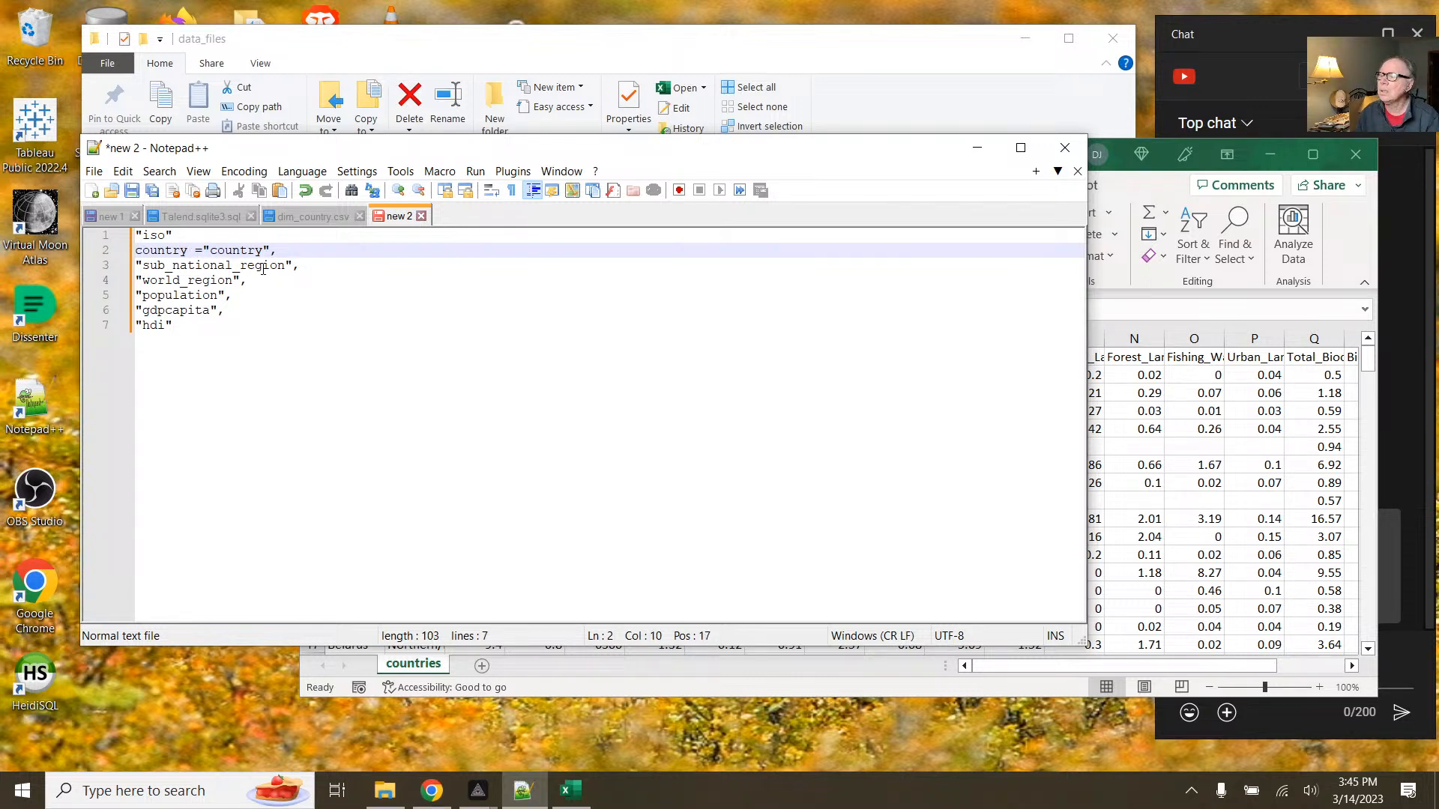
click(523, 688)
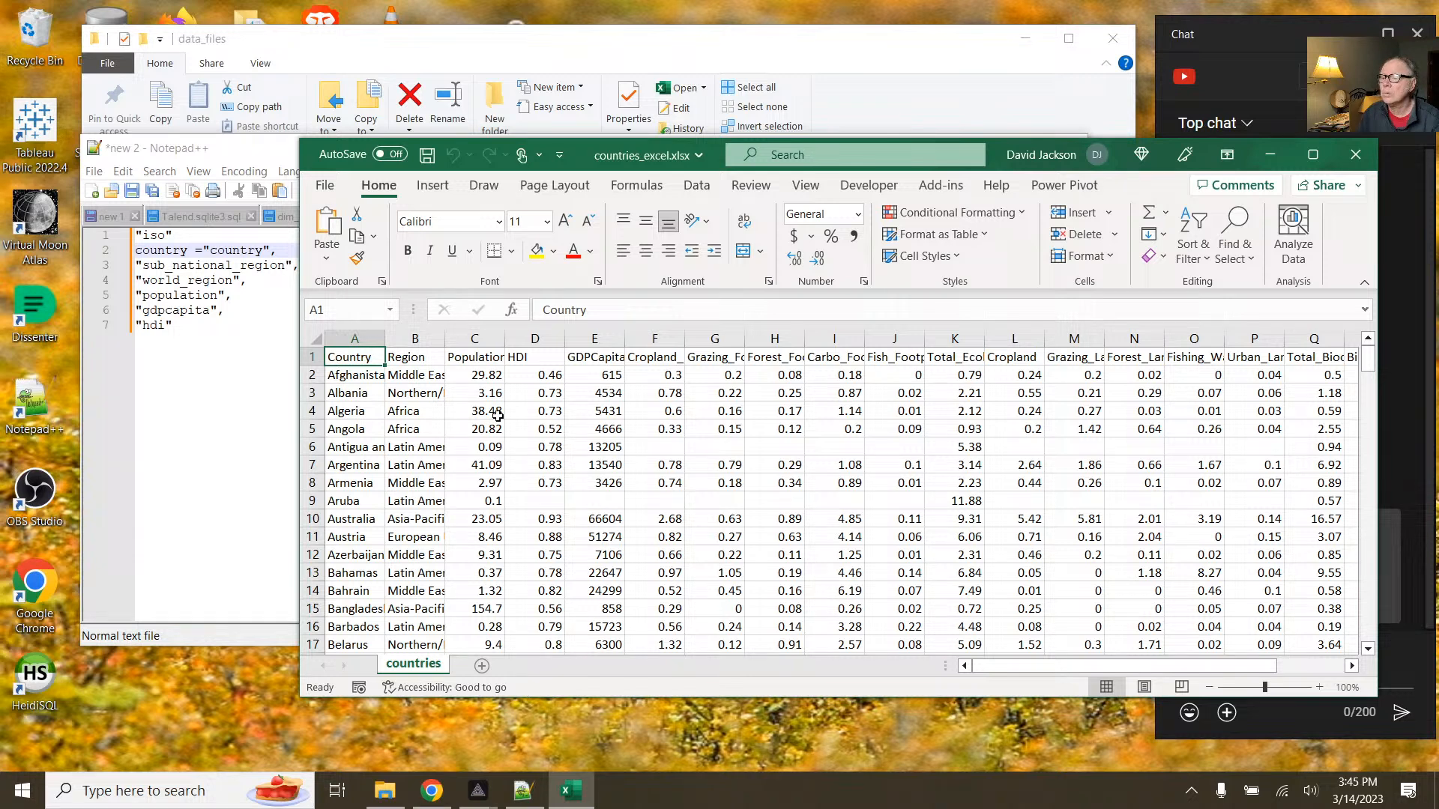
Step: Back in the Notepad++ column list, prefix the "population" line with country = to mark its source file
click(523, 790)
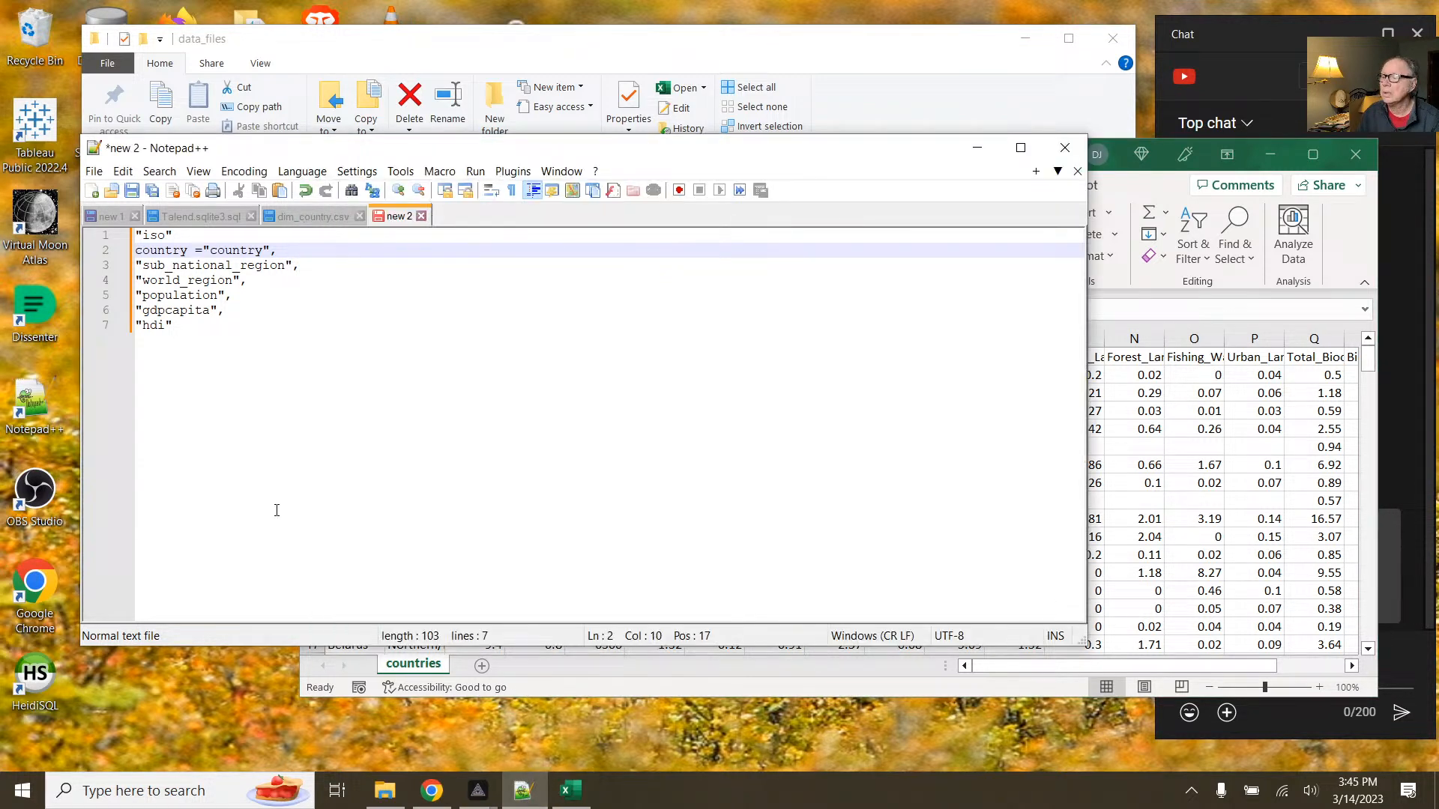
click(141, 296)
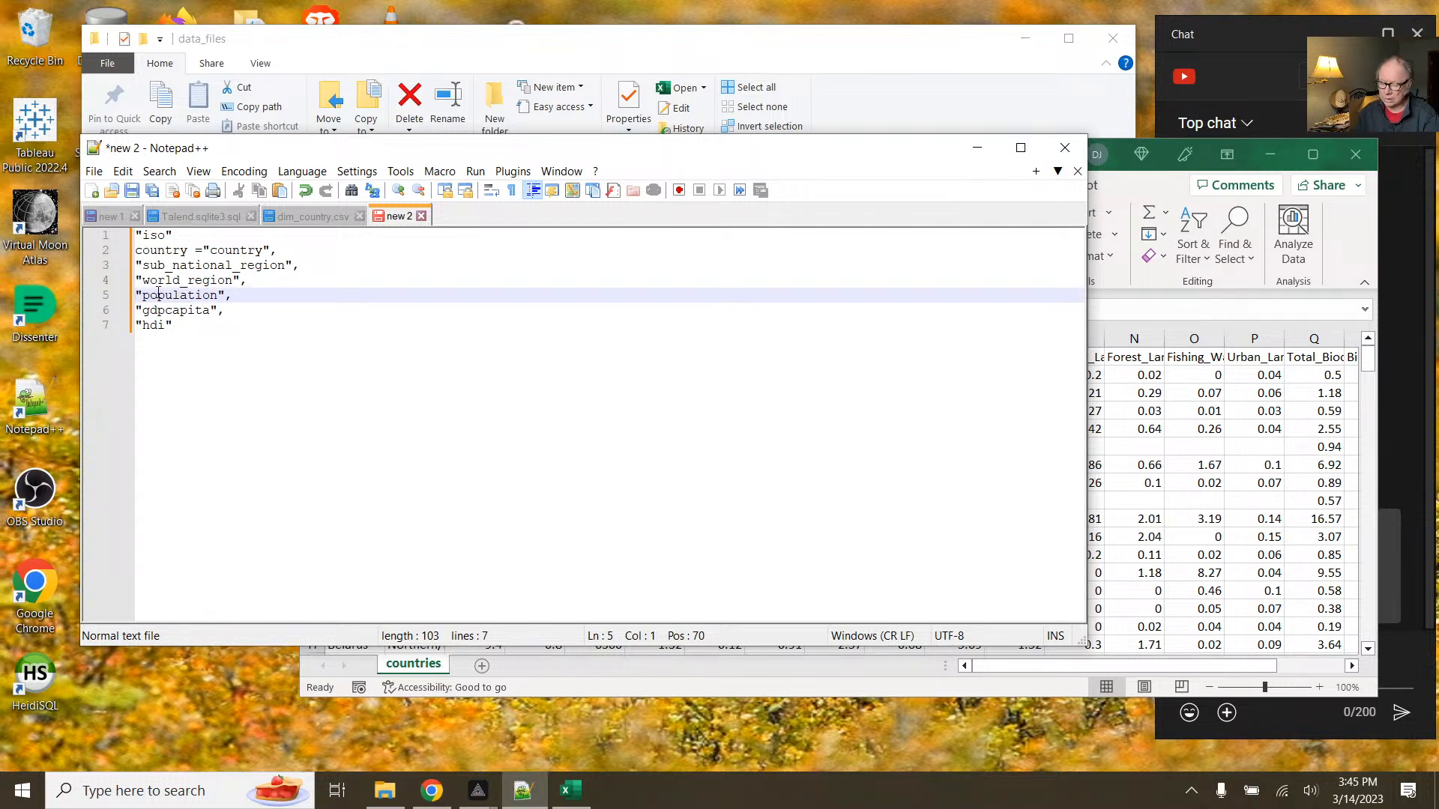
text(cou)
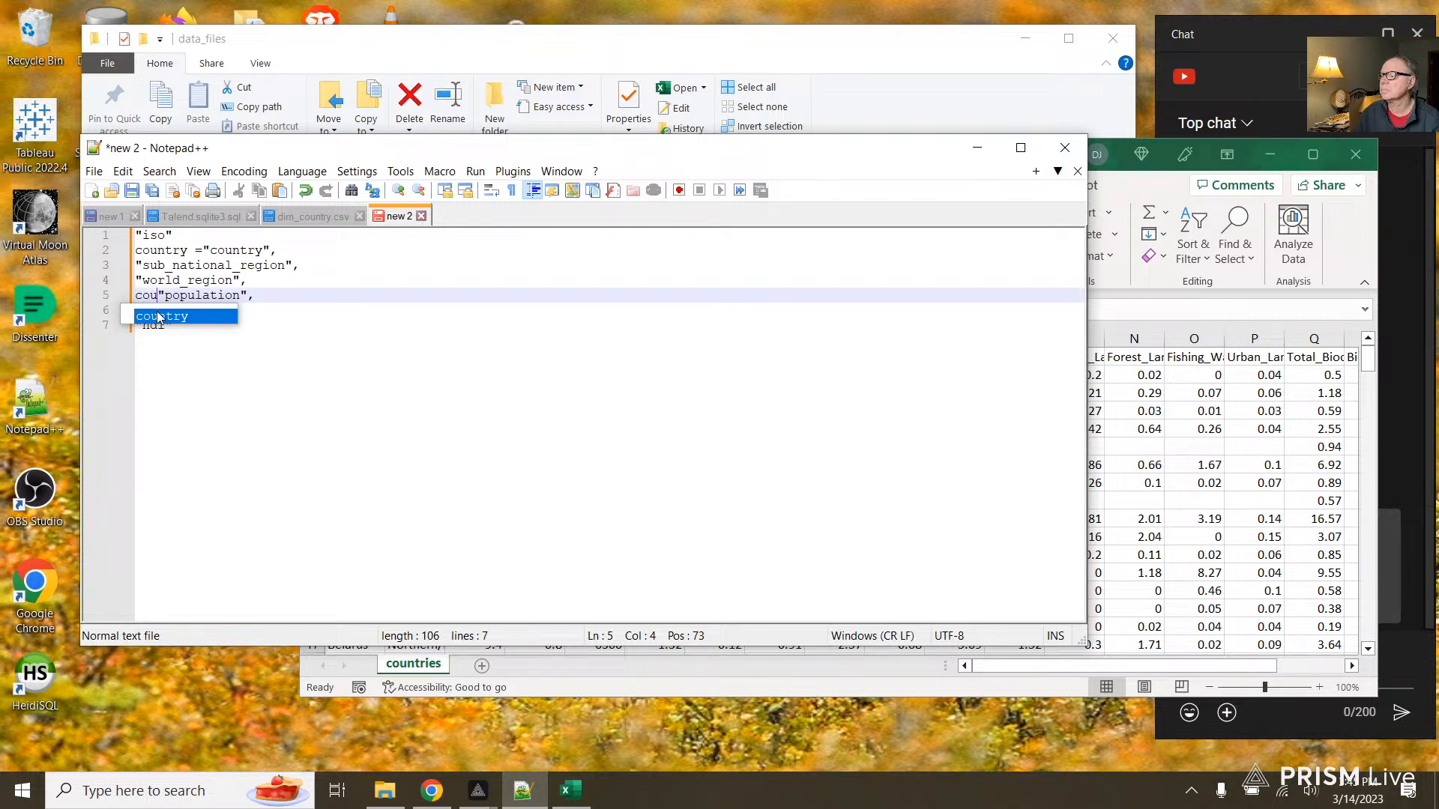
double_click(159, 316)
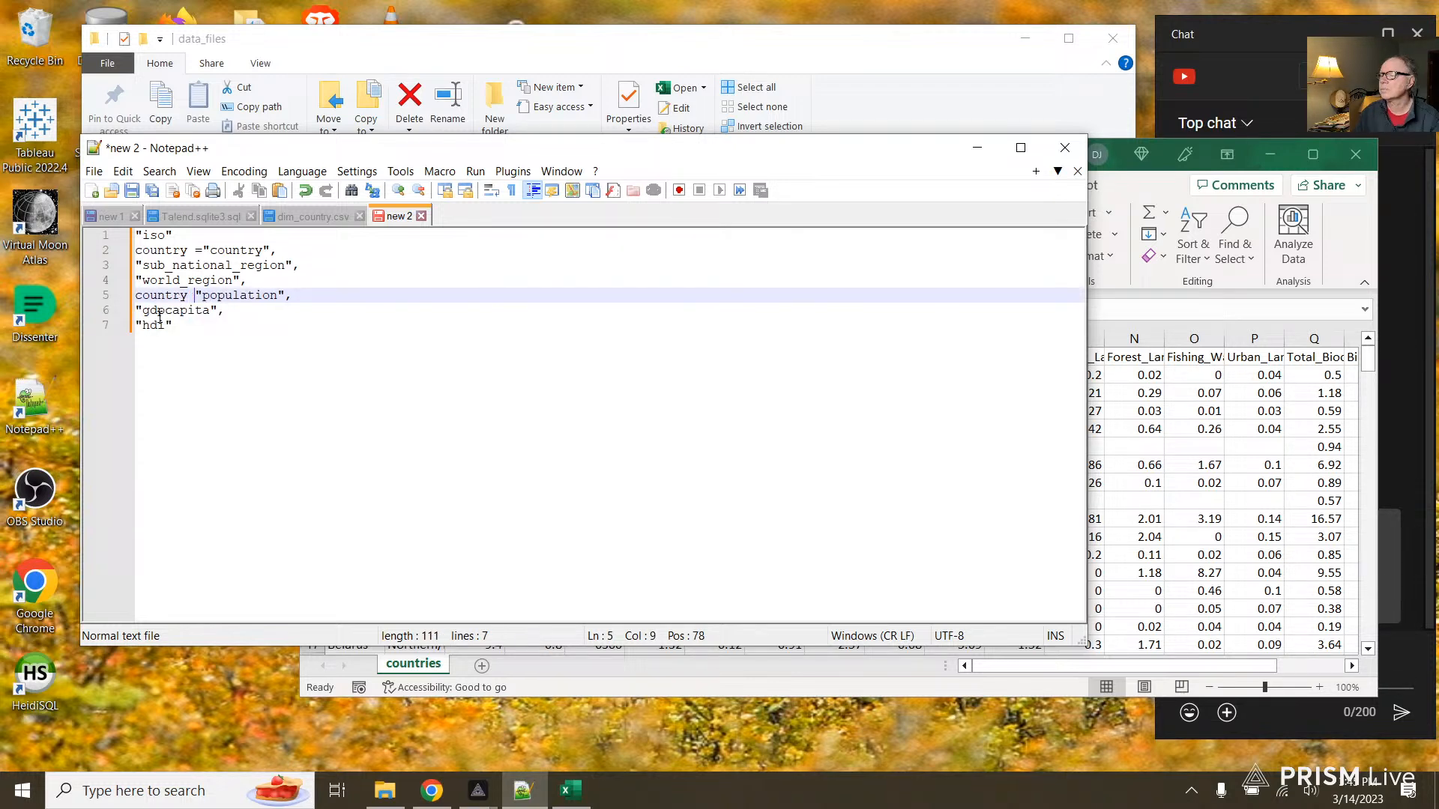
text(=)
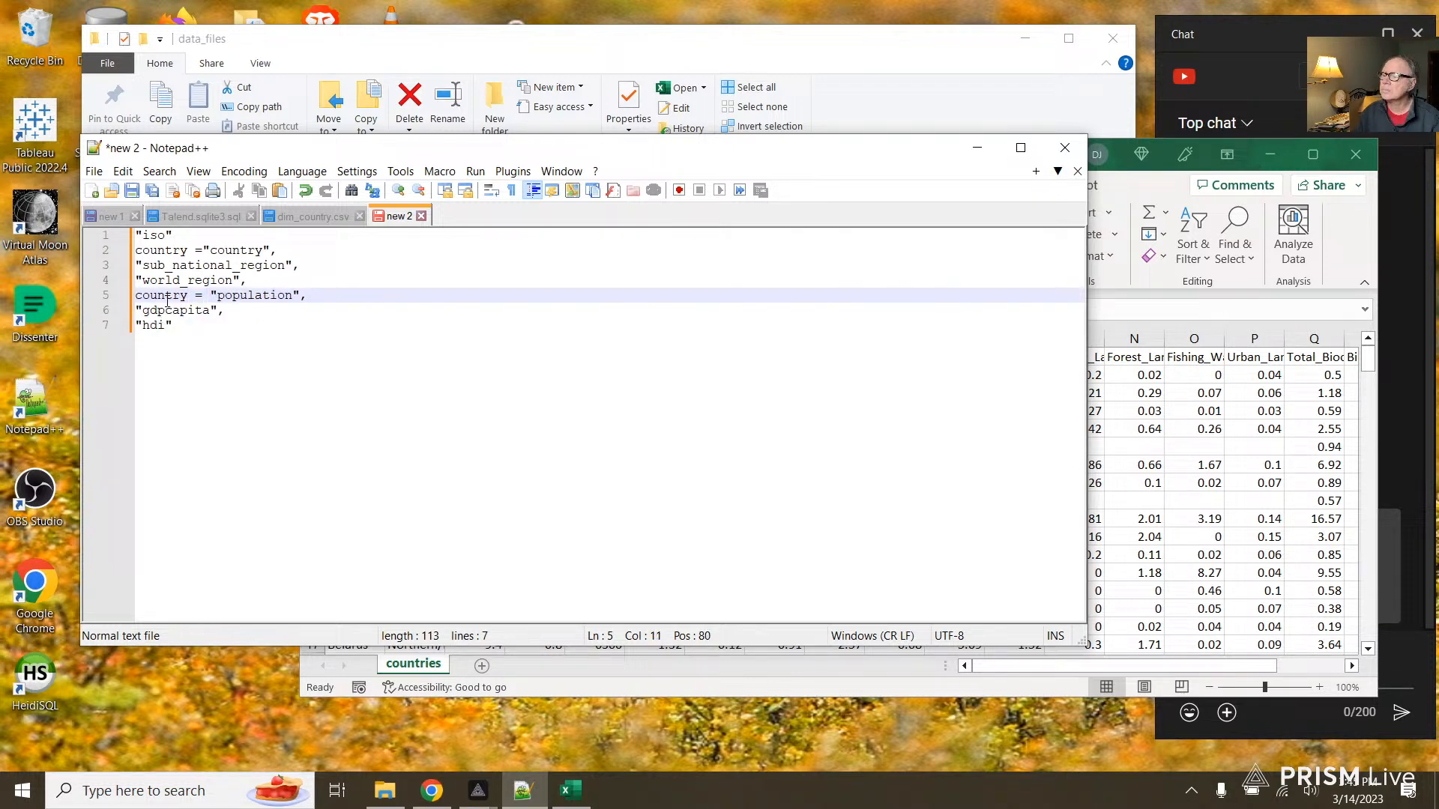
Step: Check the GDP column in countries_excel.xlsx, and prefix the "gdpcapita" line in Notepad++ with country =
click(550, 683)
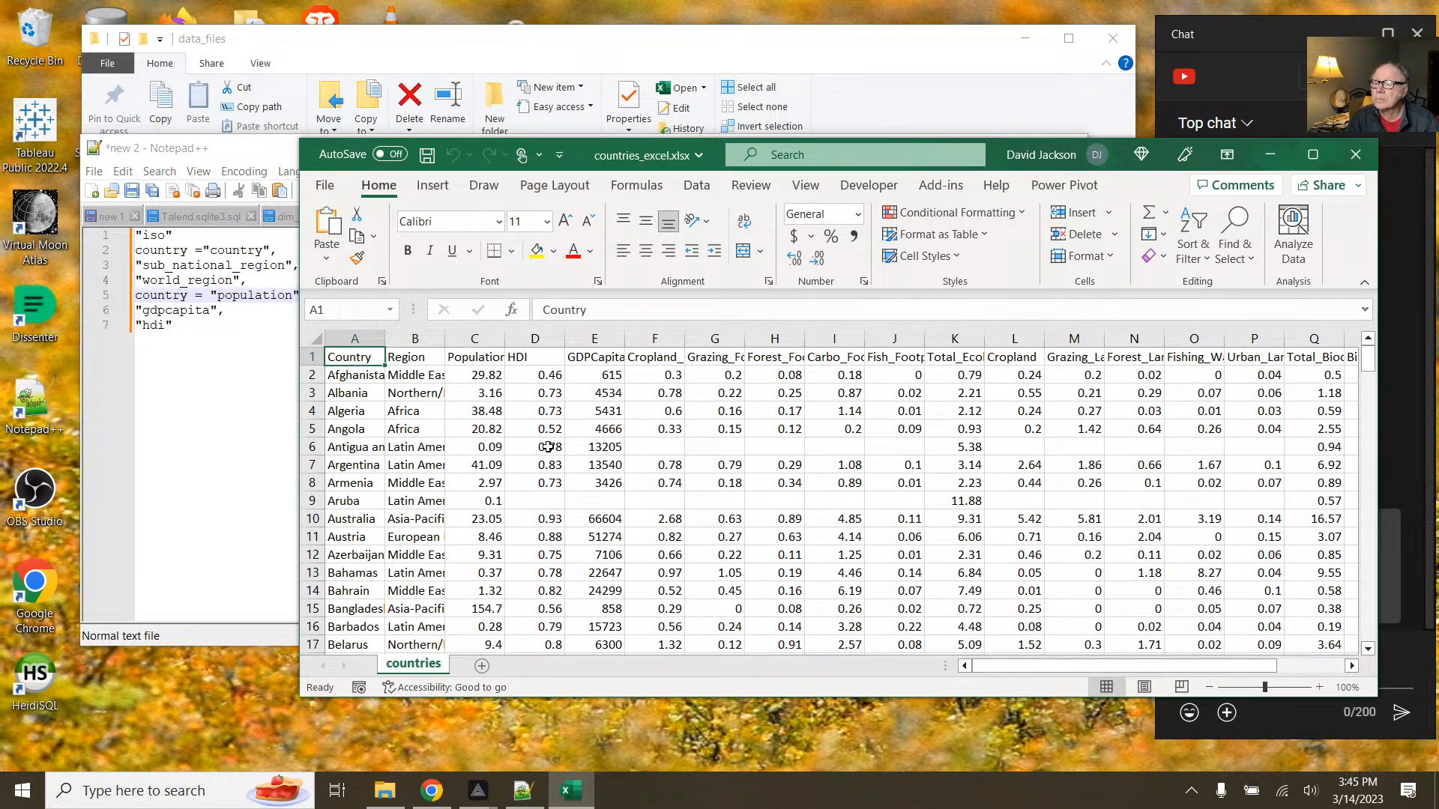
click(137, 310)
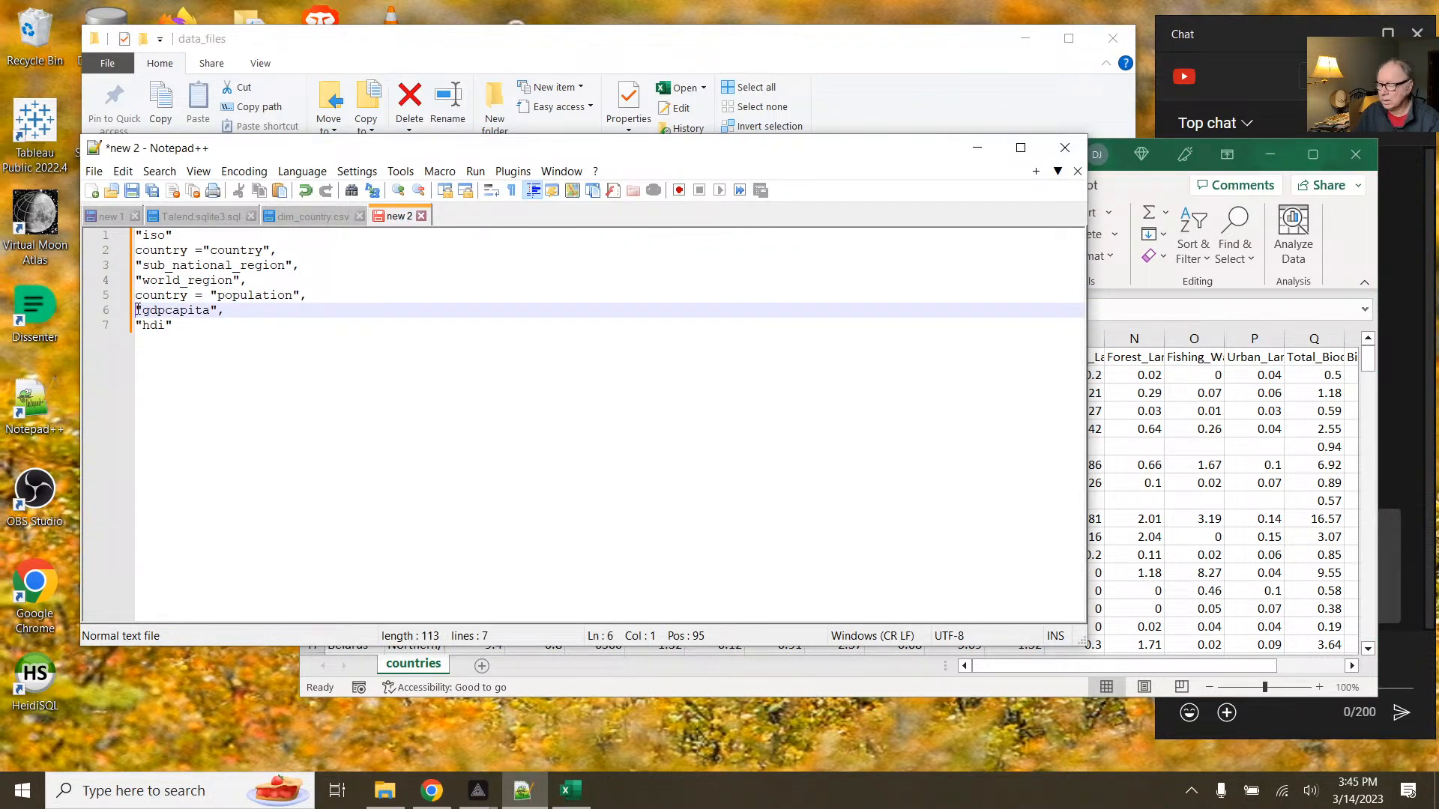
text(g)
key(BackSpace)
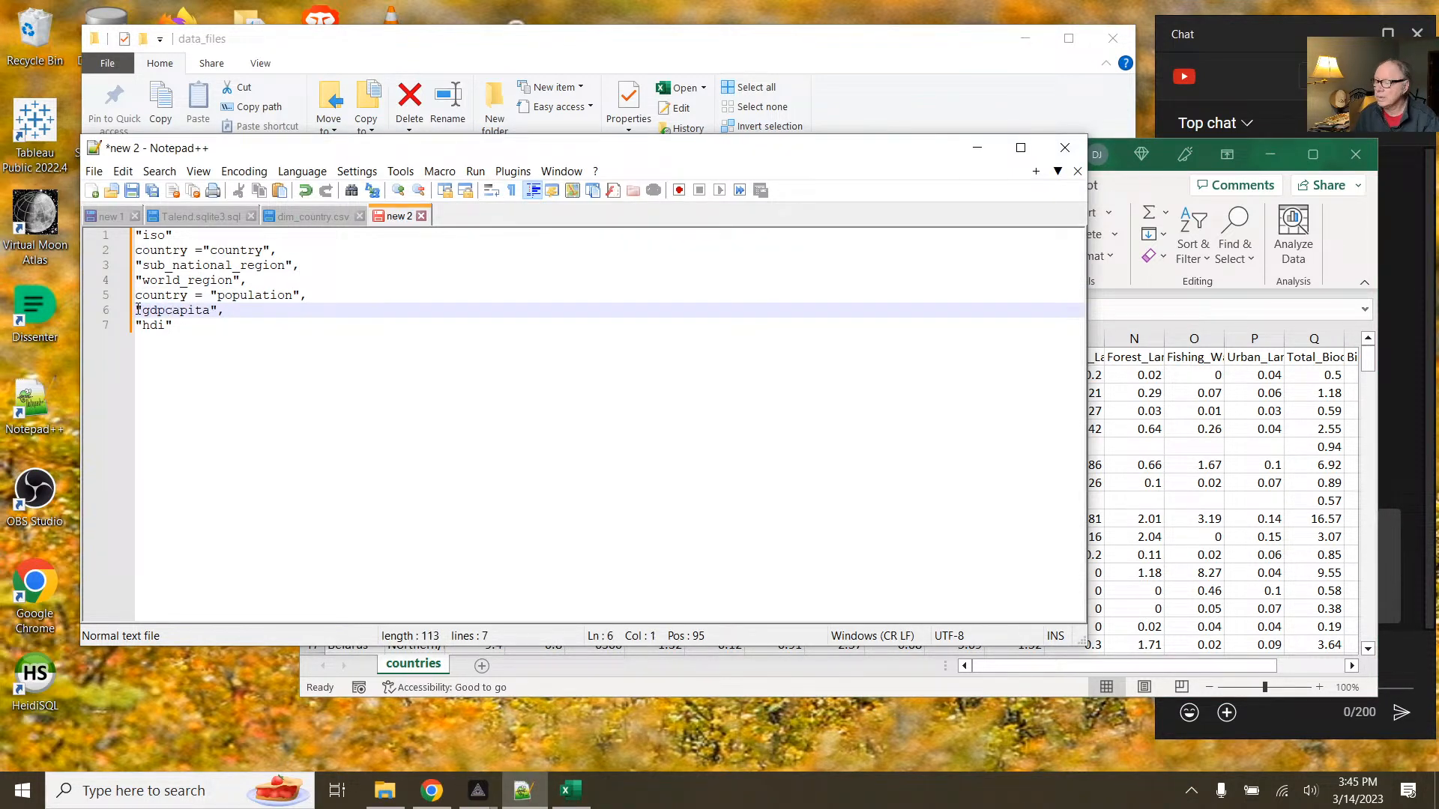
text(country)
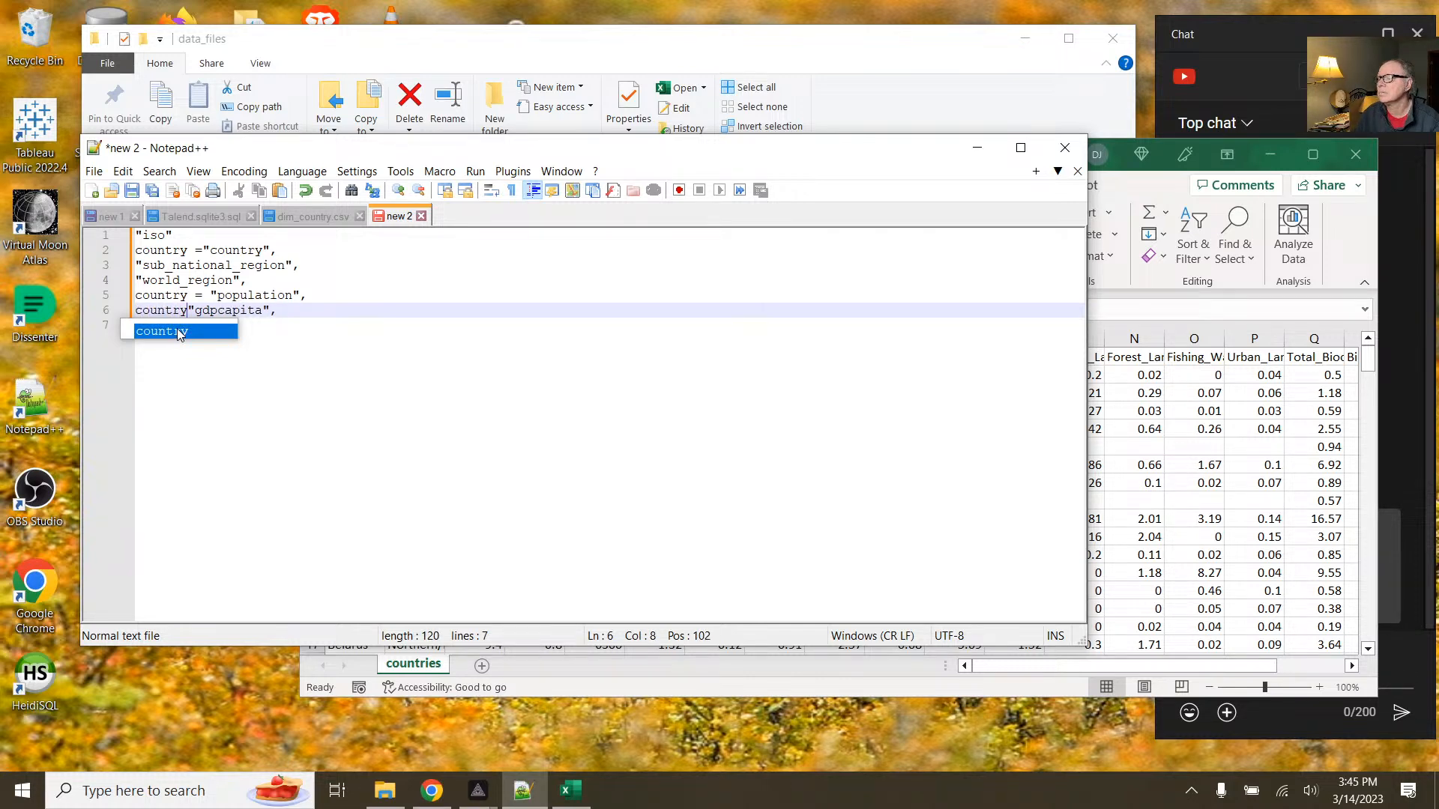
key(Escape)
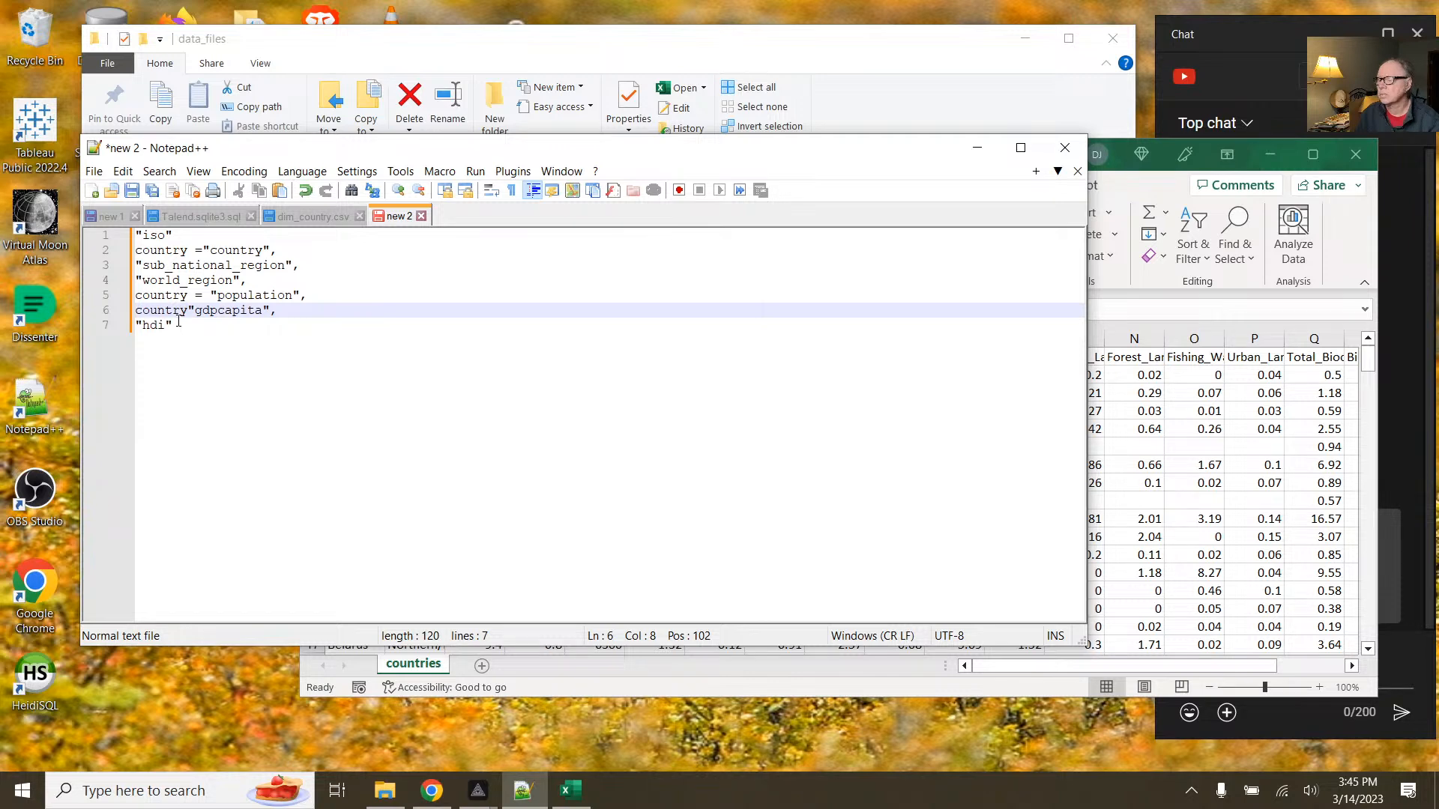
text(=)
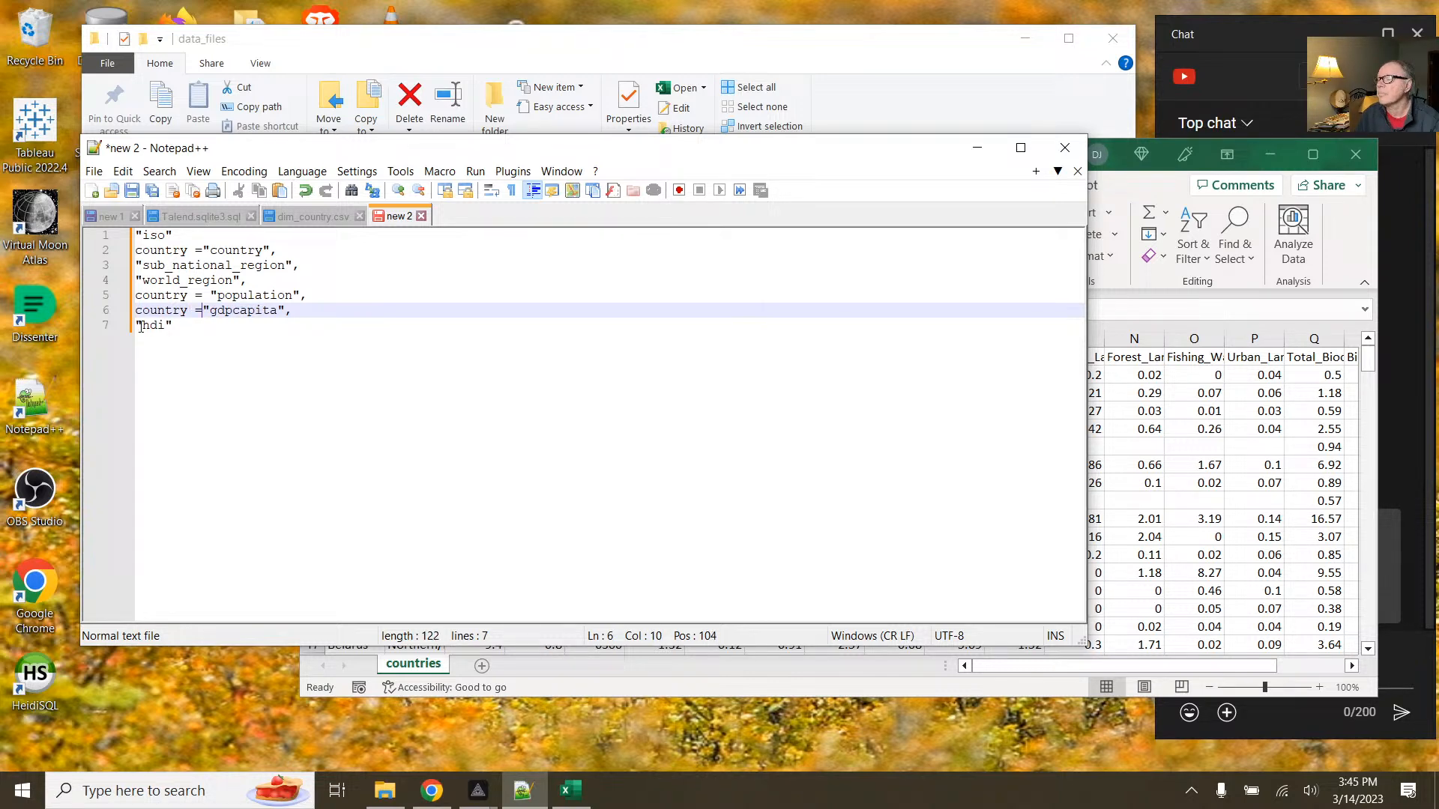
Step: Prefix the "hdi" line of the column list with the word country
click(137, 325)
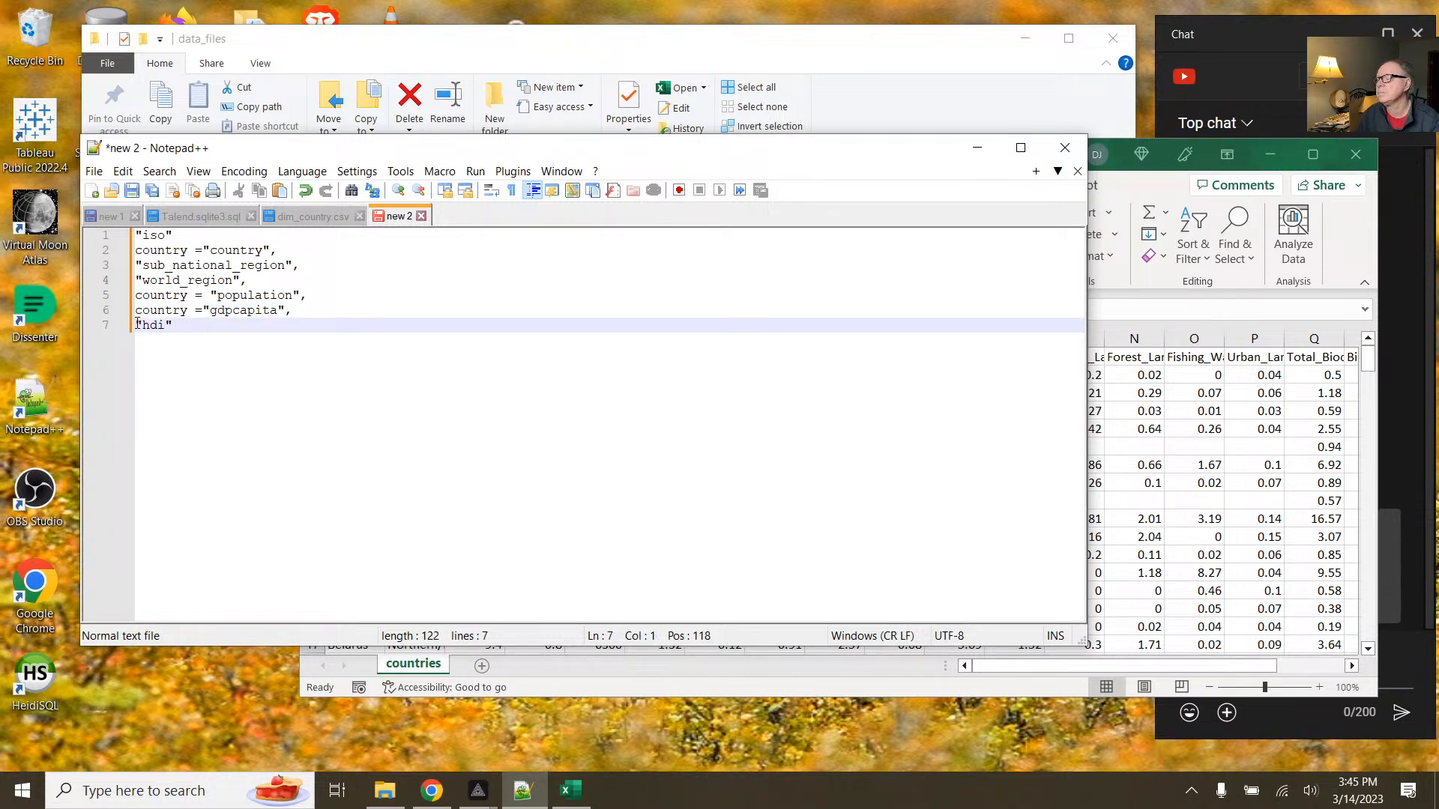
text(co)
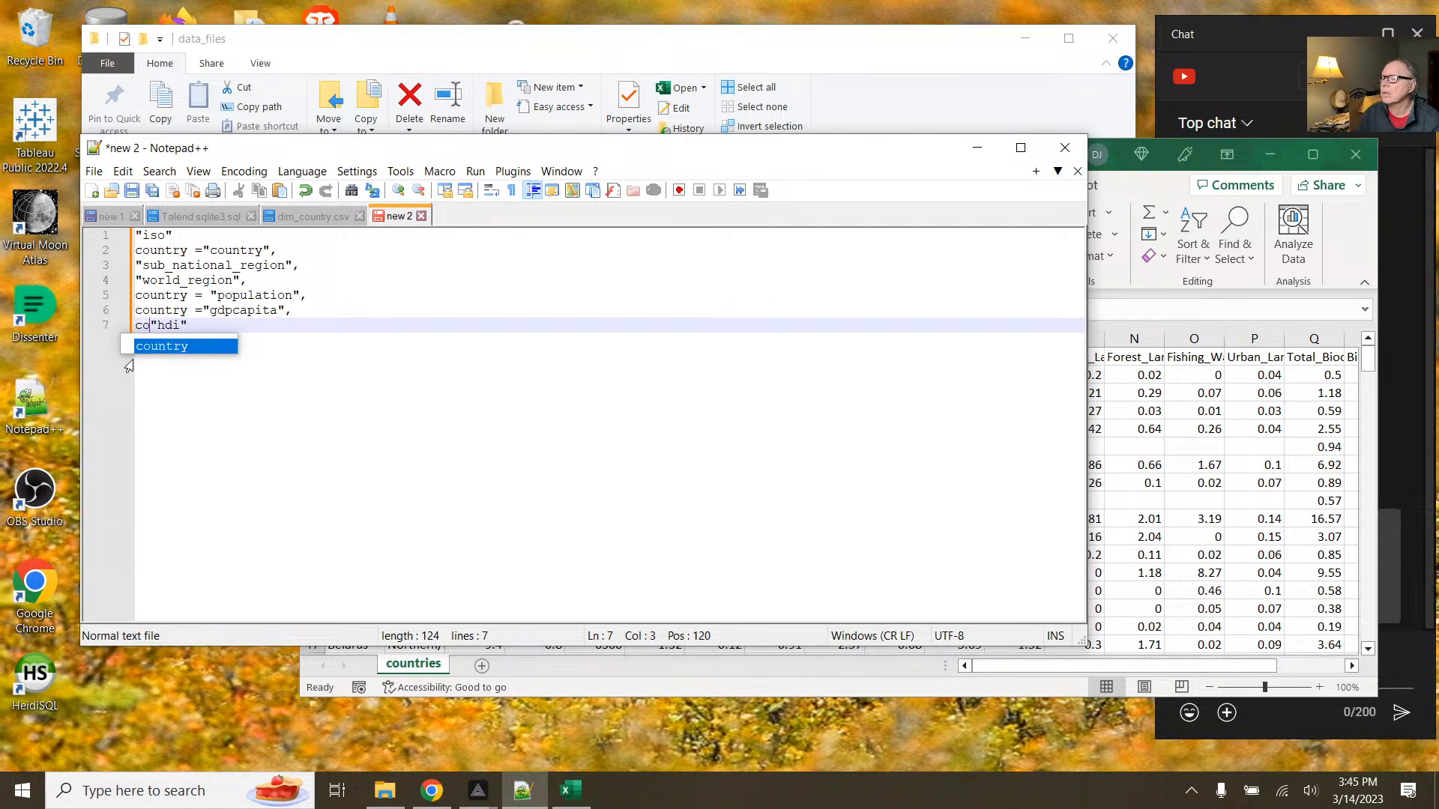
double_click(151, 346)
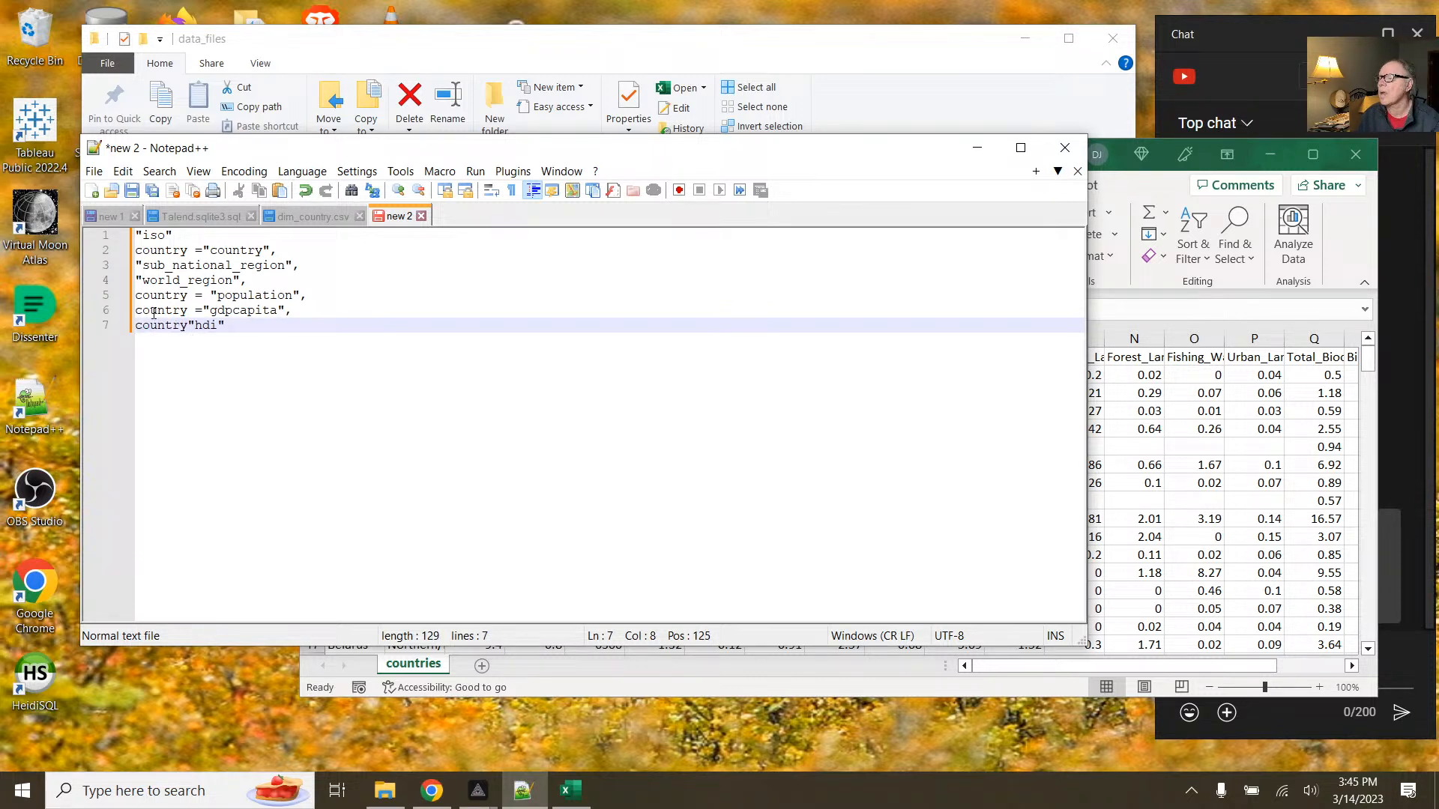
Step: Prefix the "iso" line at the start of the column list with subnational =
click(137, 234)
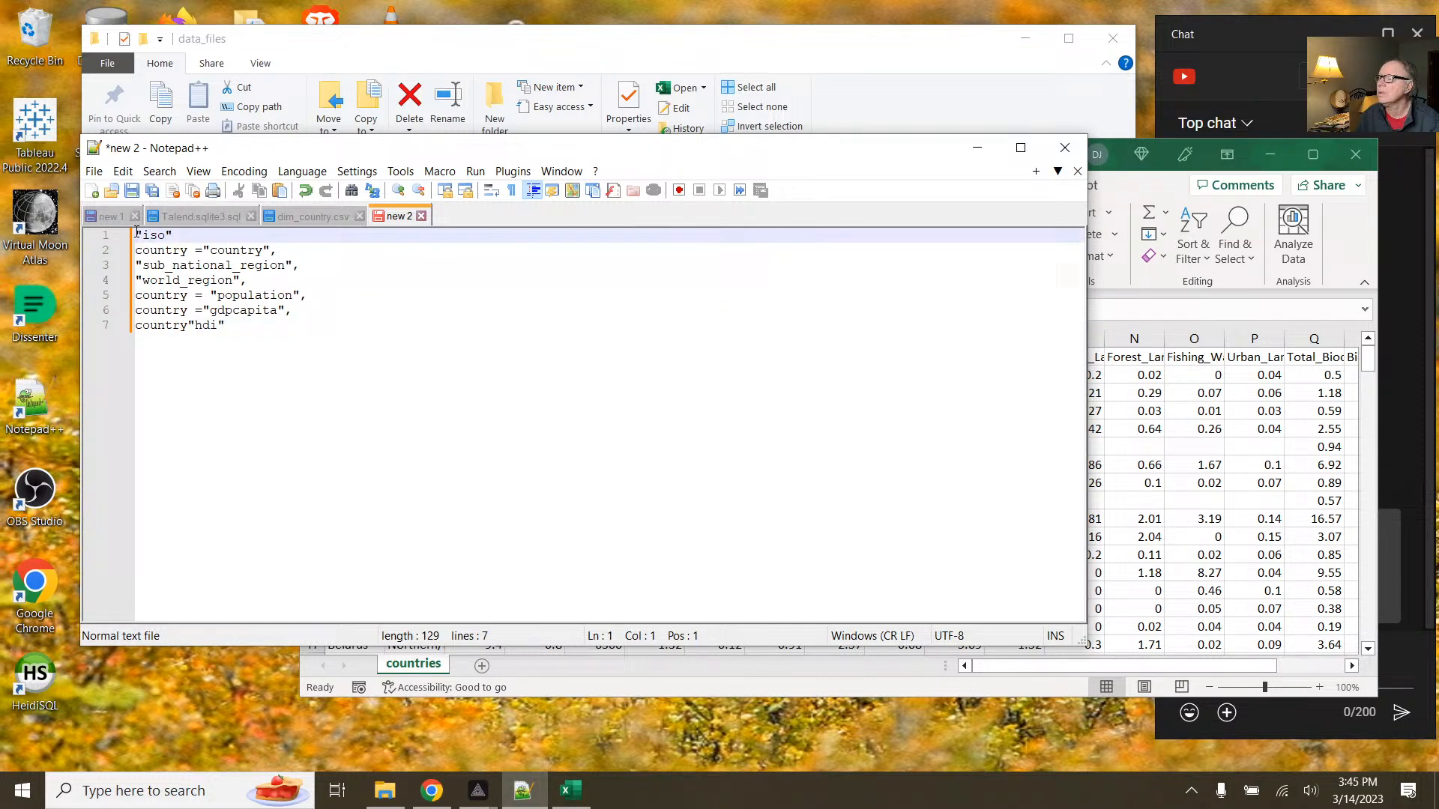
text(sub)
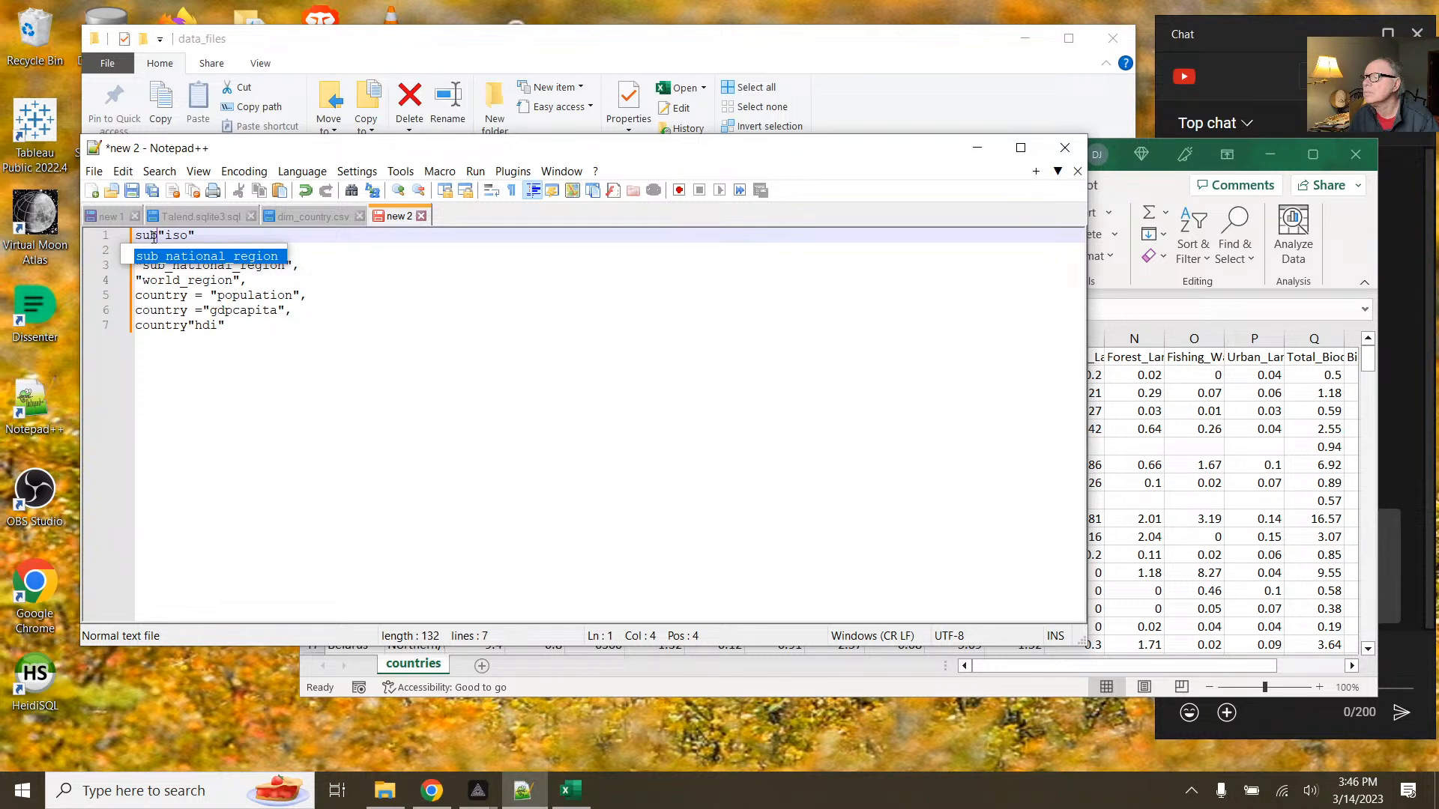
key(Escape)
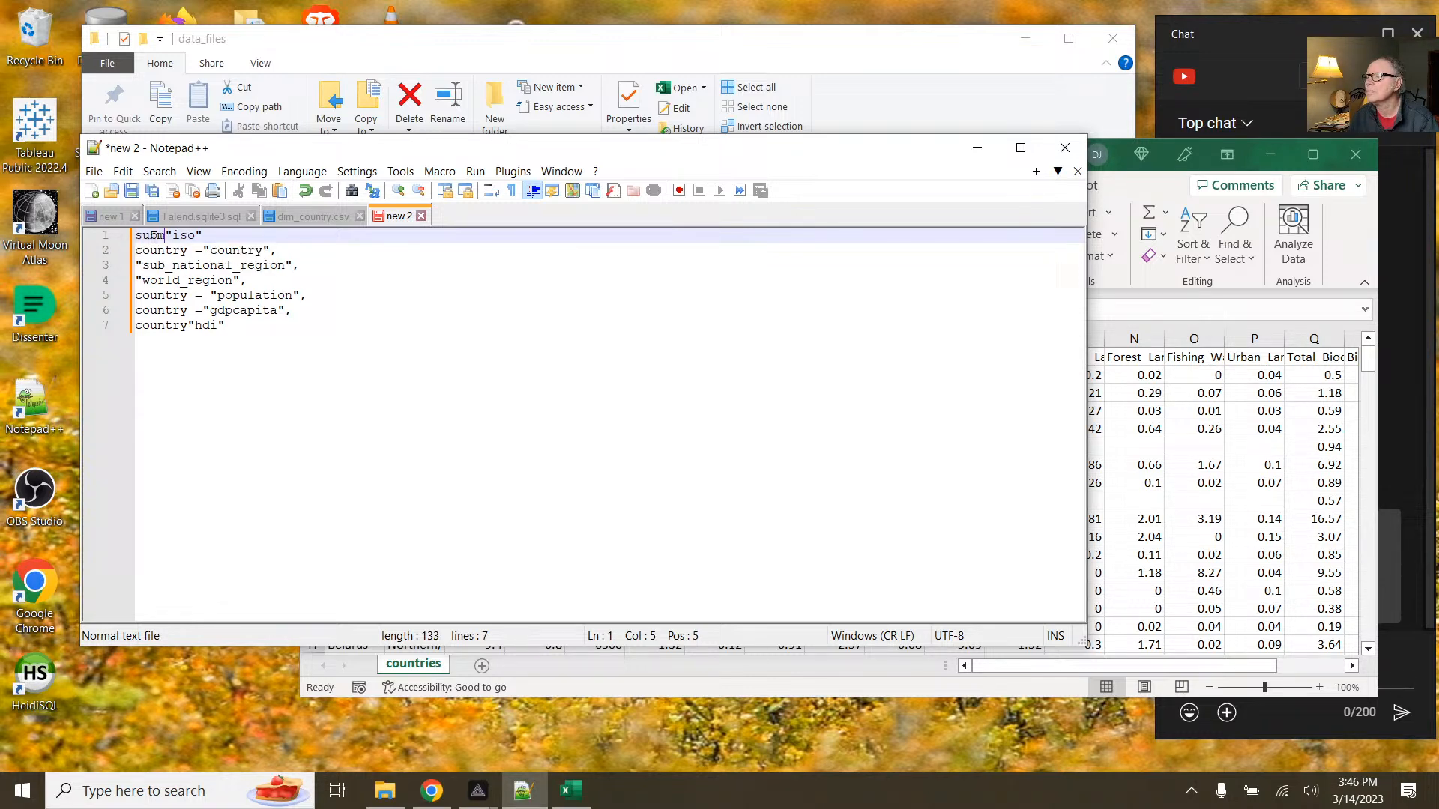
text(an)
key(BackSpace)
key(BackSpace)
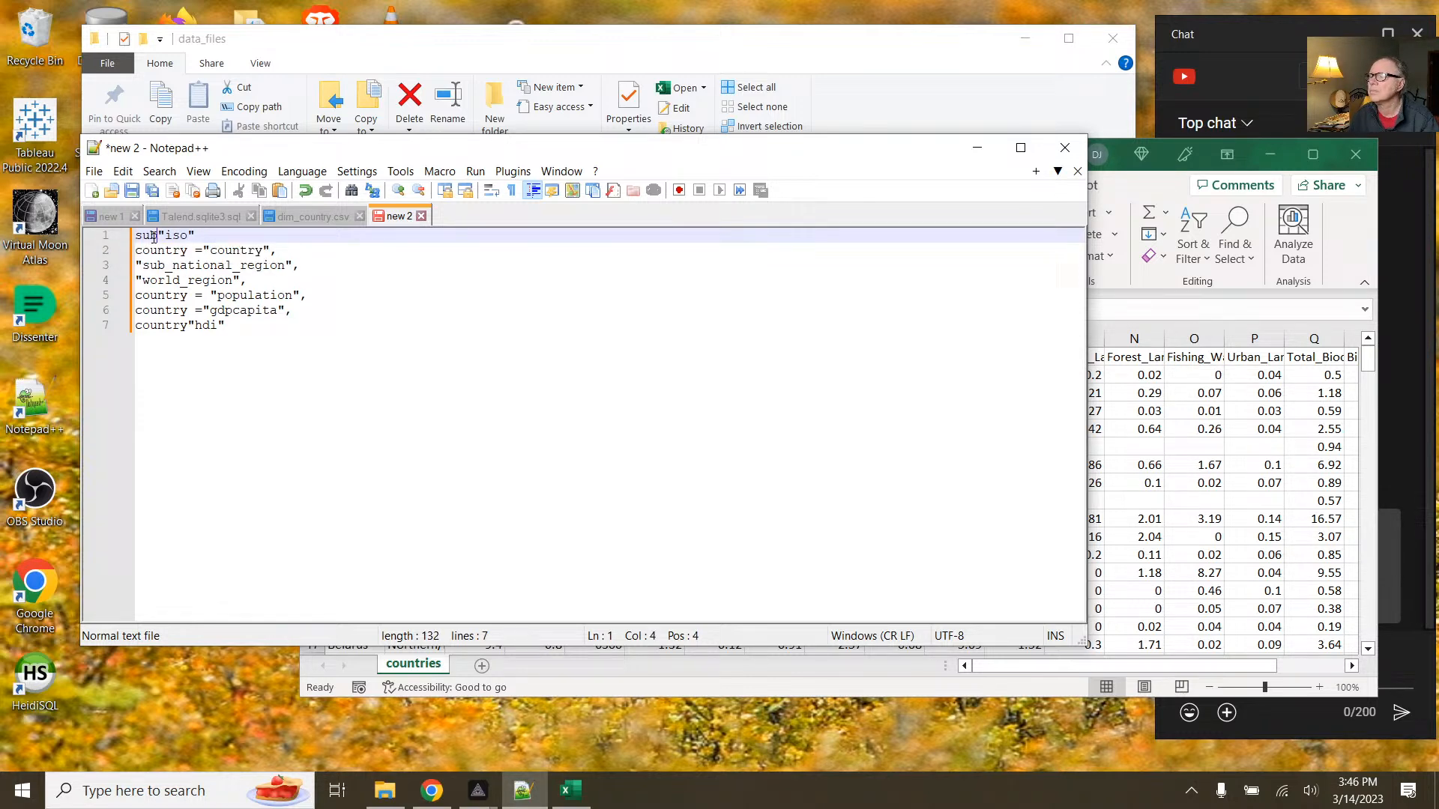
text(national)
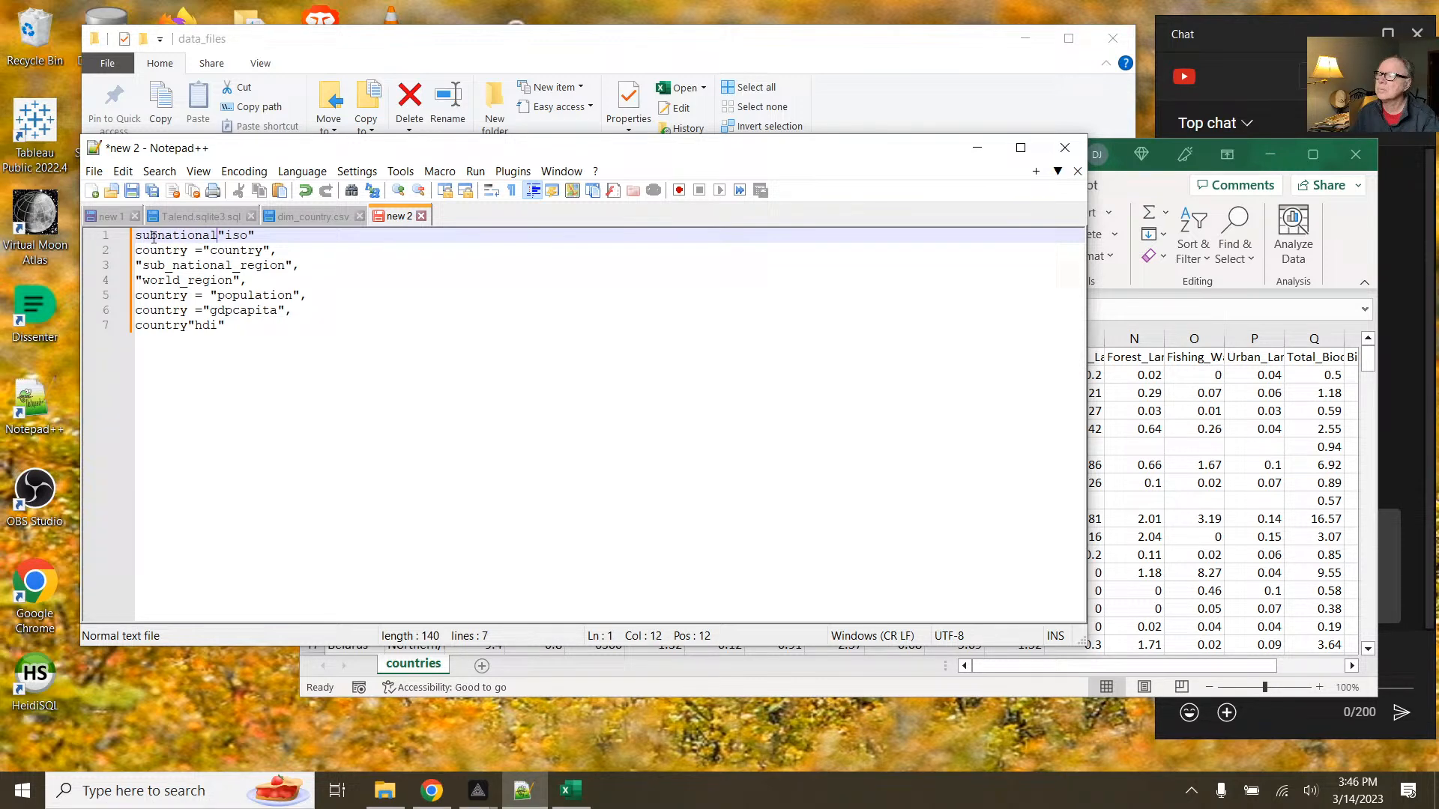
text( =)
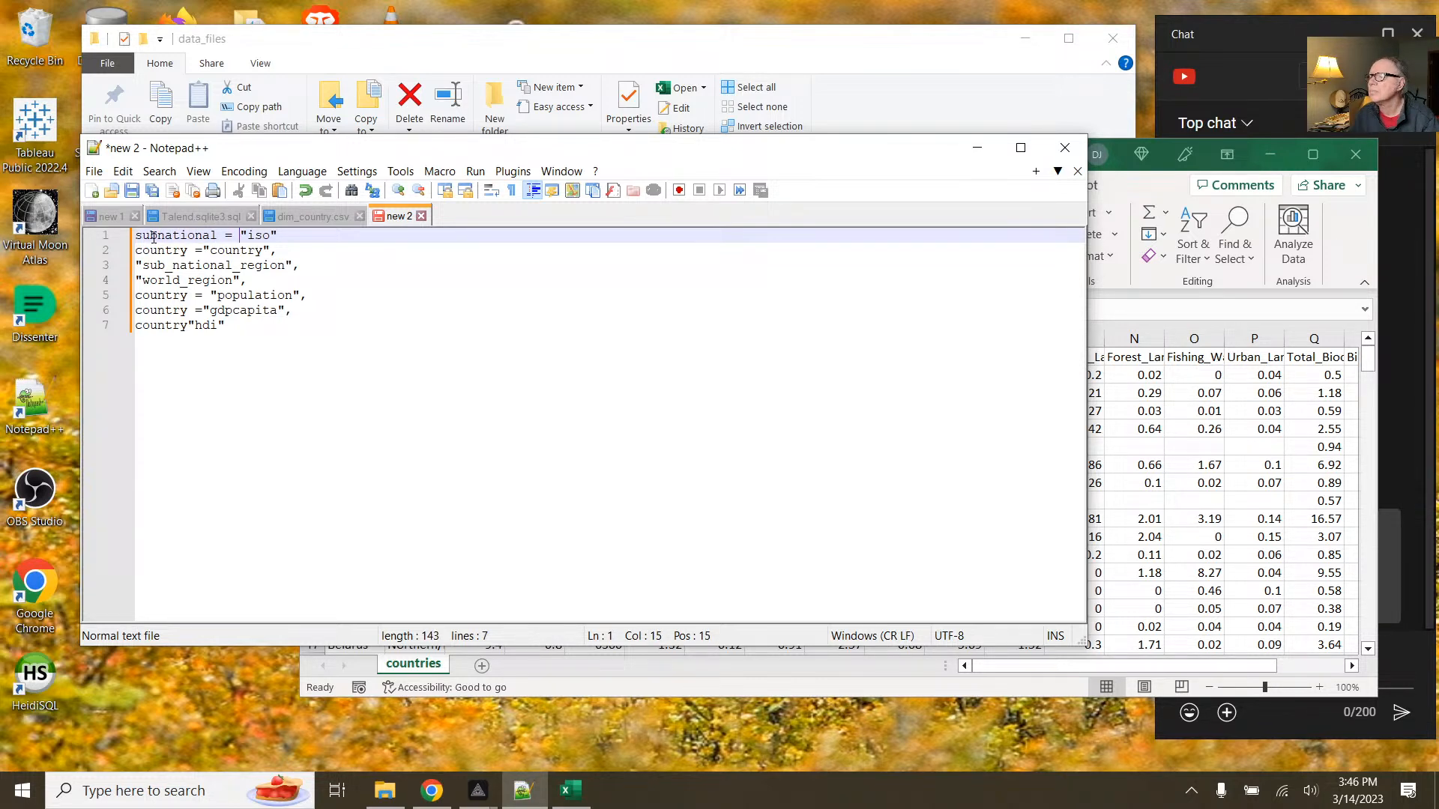
Step: Prefix the "sub_national_region" line of the column list with subnational =
click(137, 250)
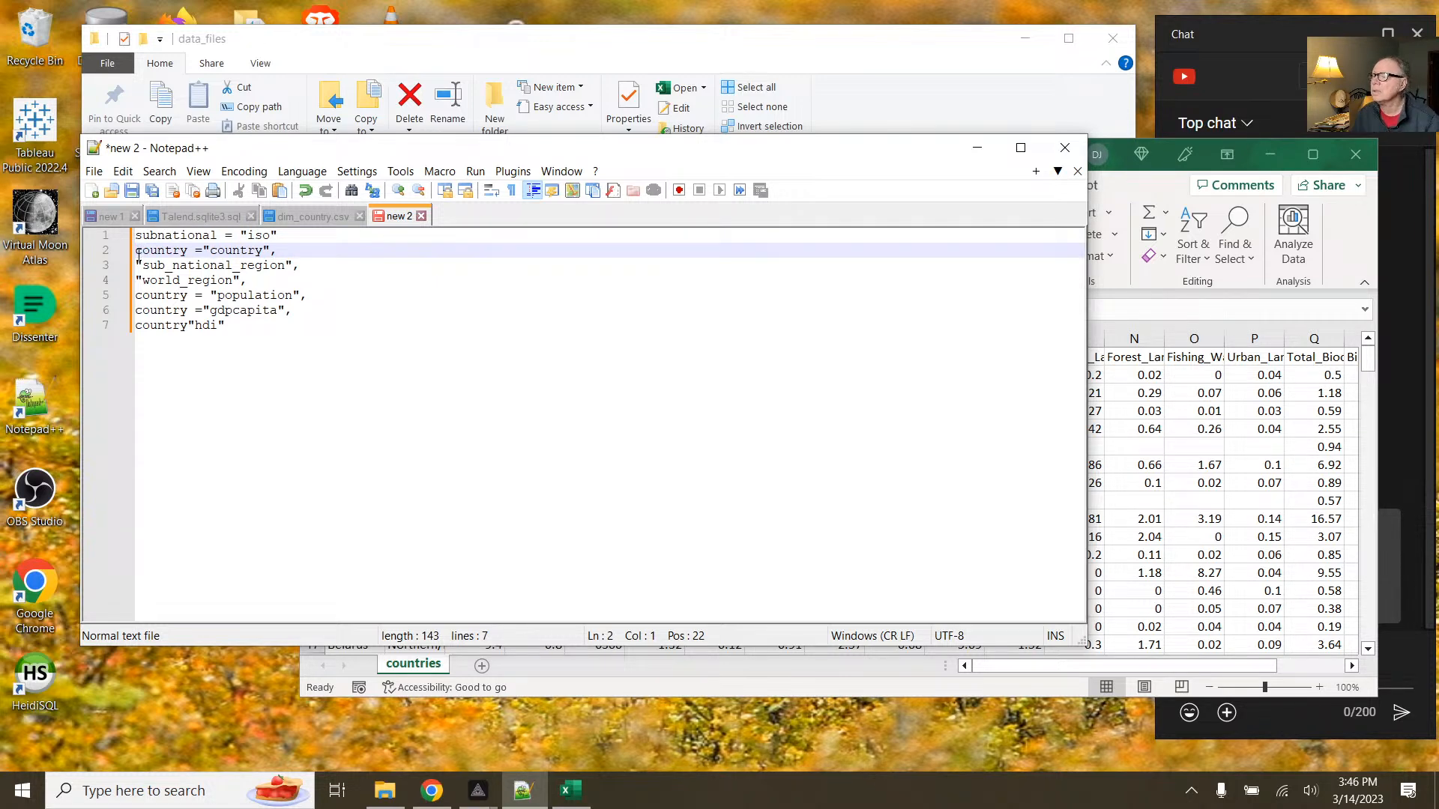
click(139, 264)
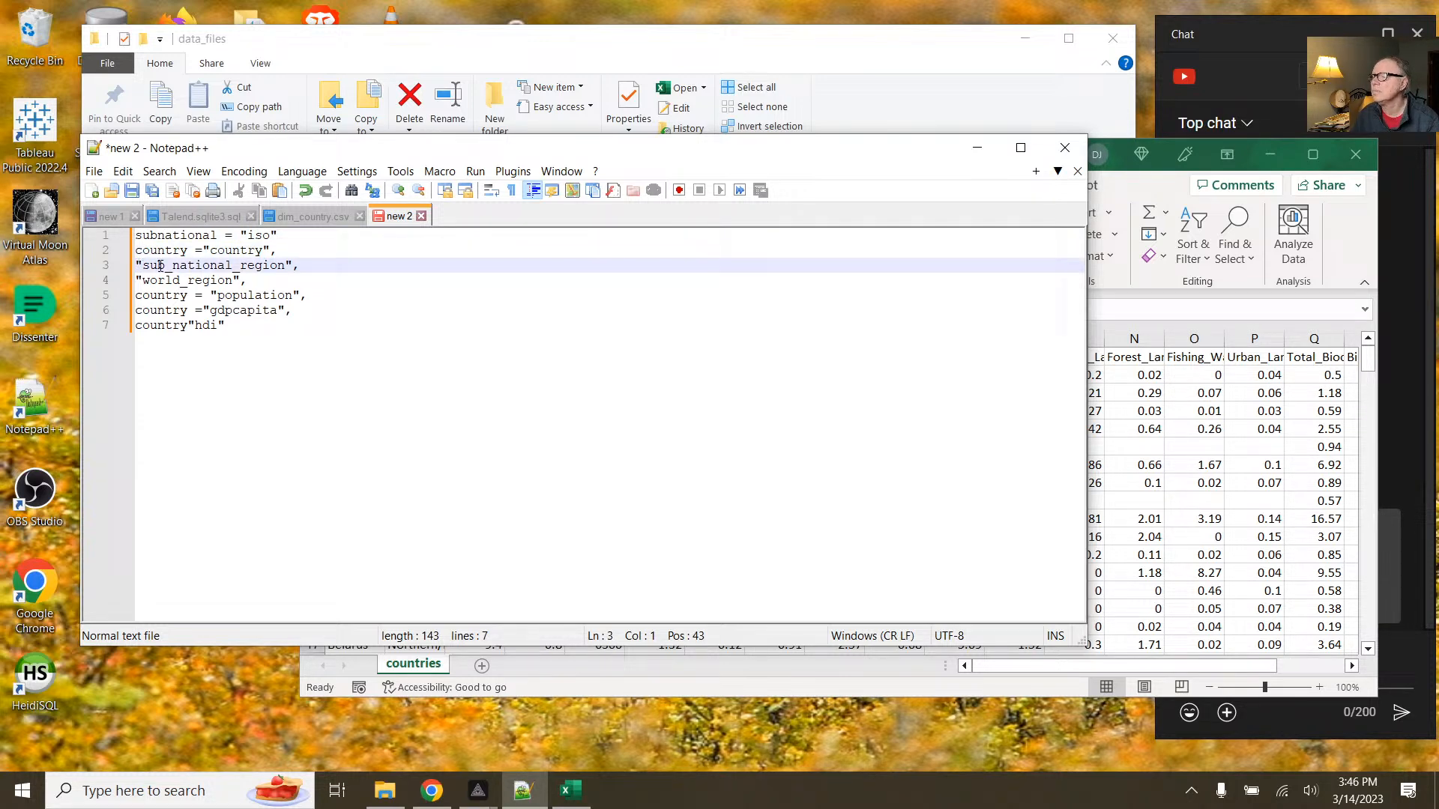
text(sub)
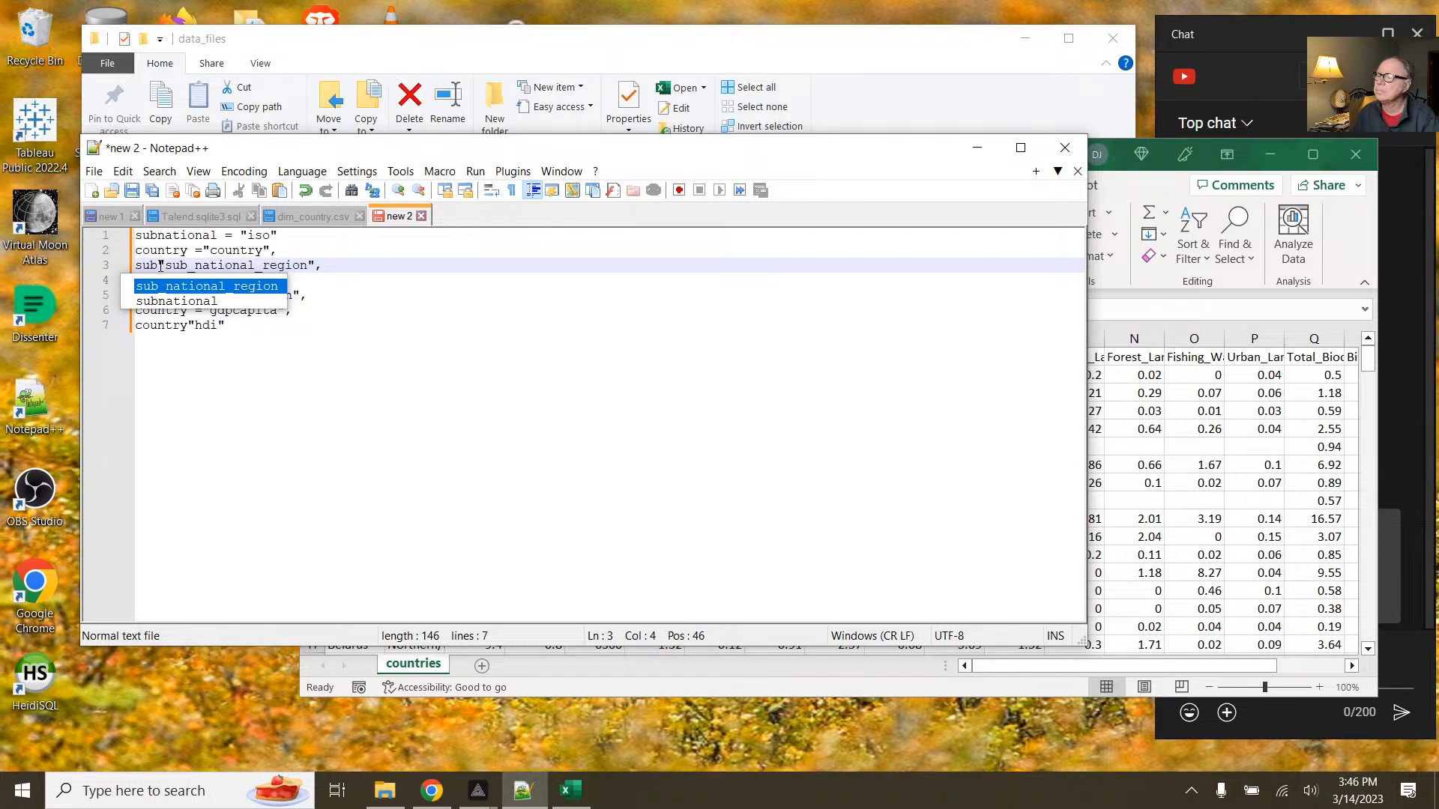
click(165, 307)
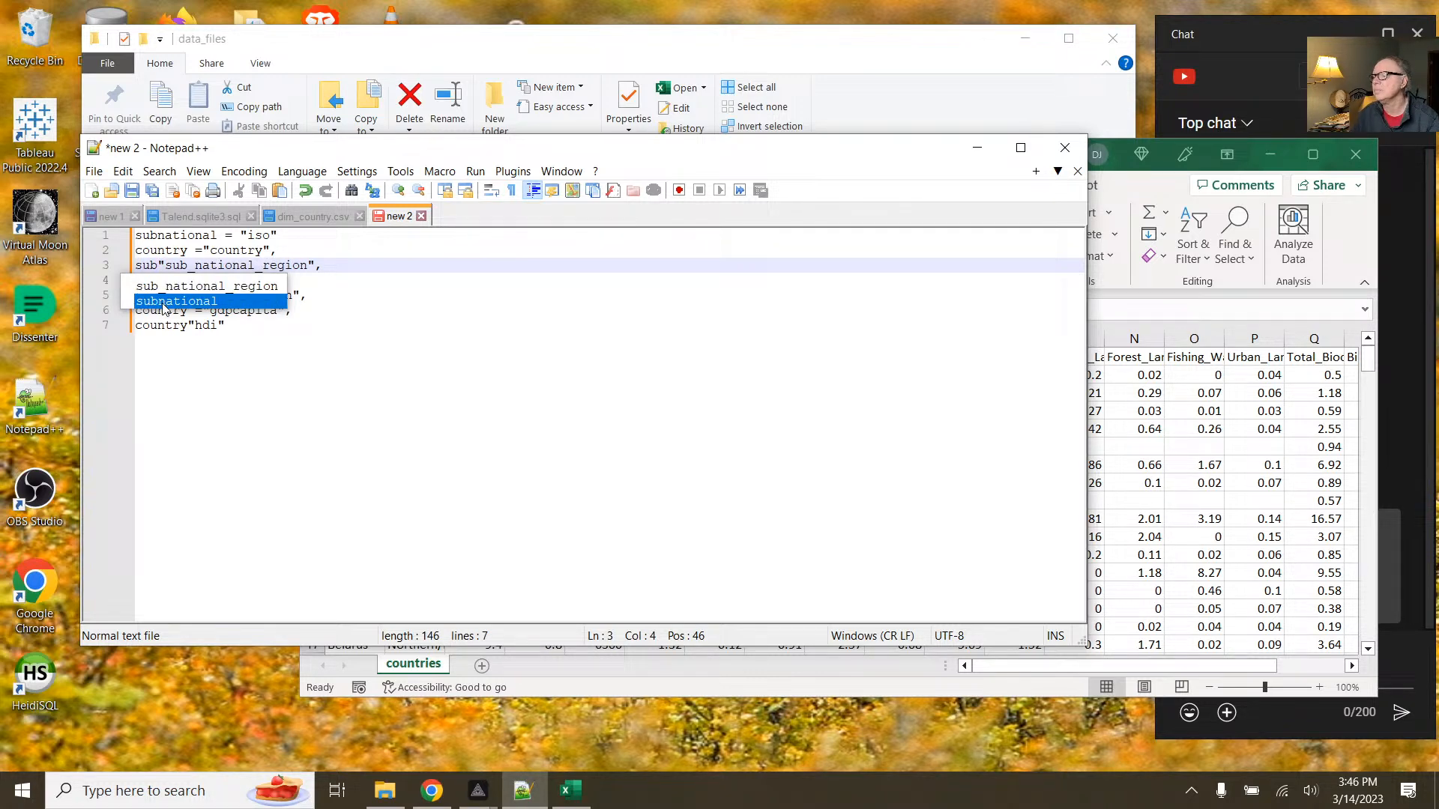
double_click(165, 307)
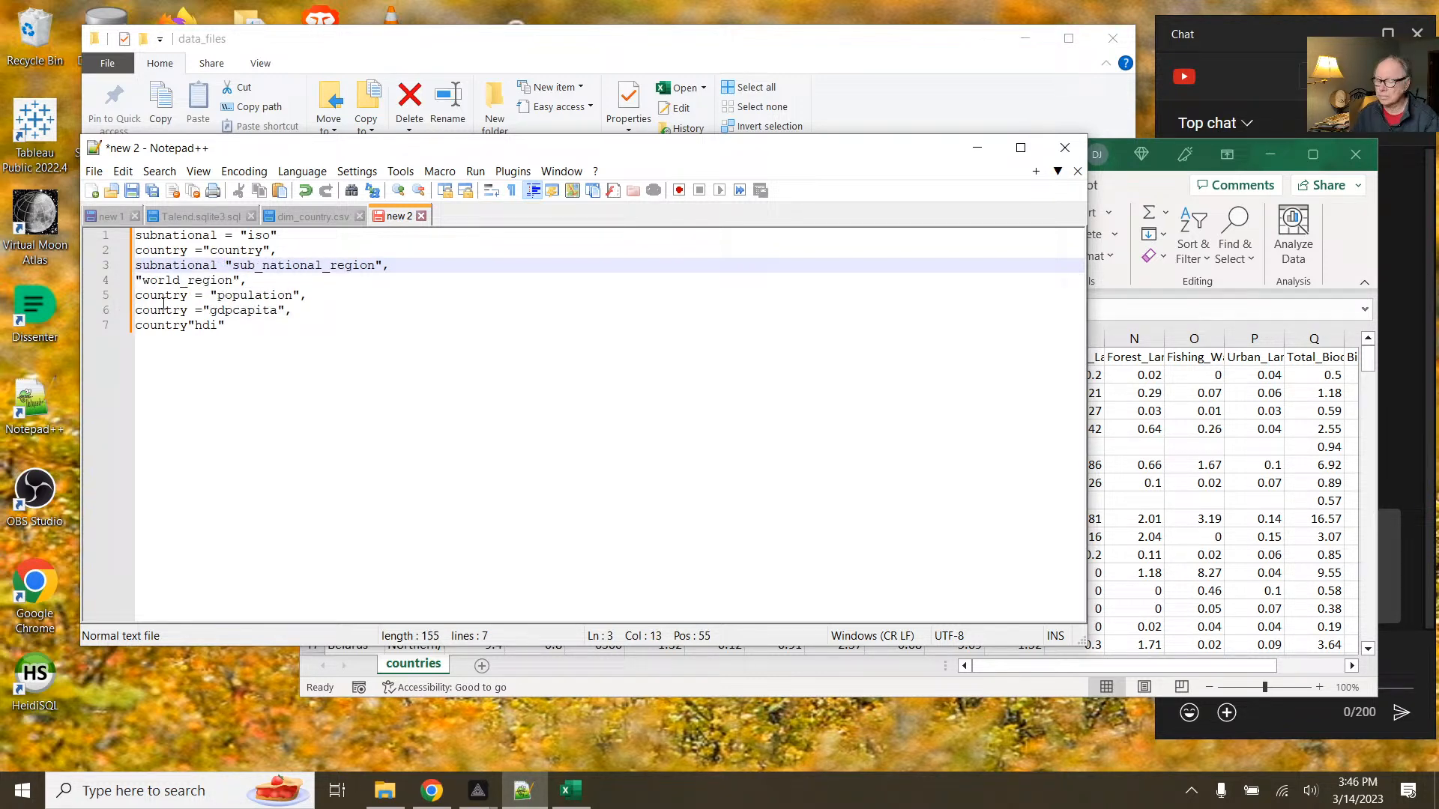
text(=)
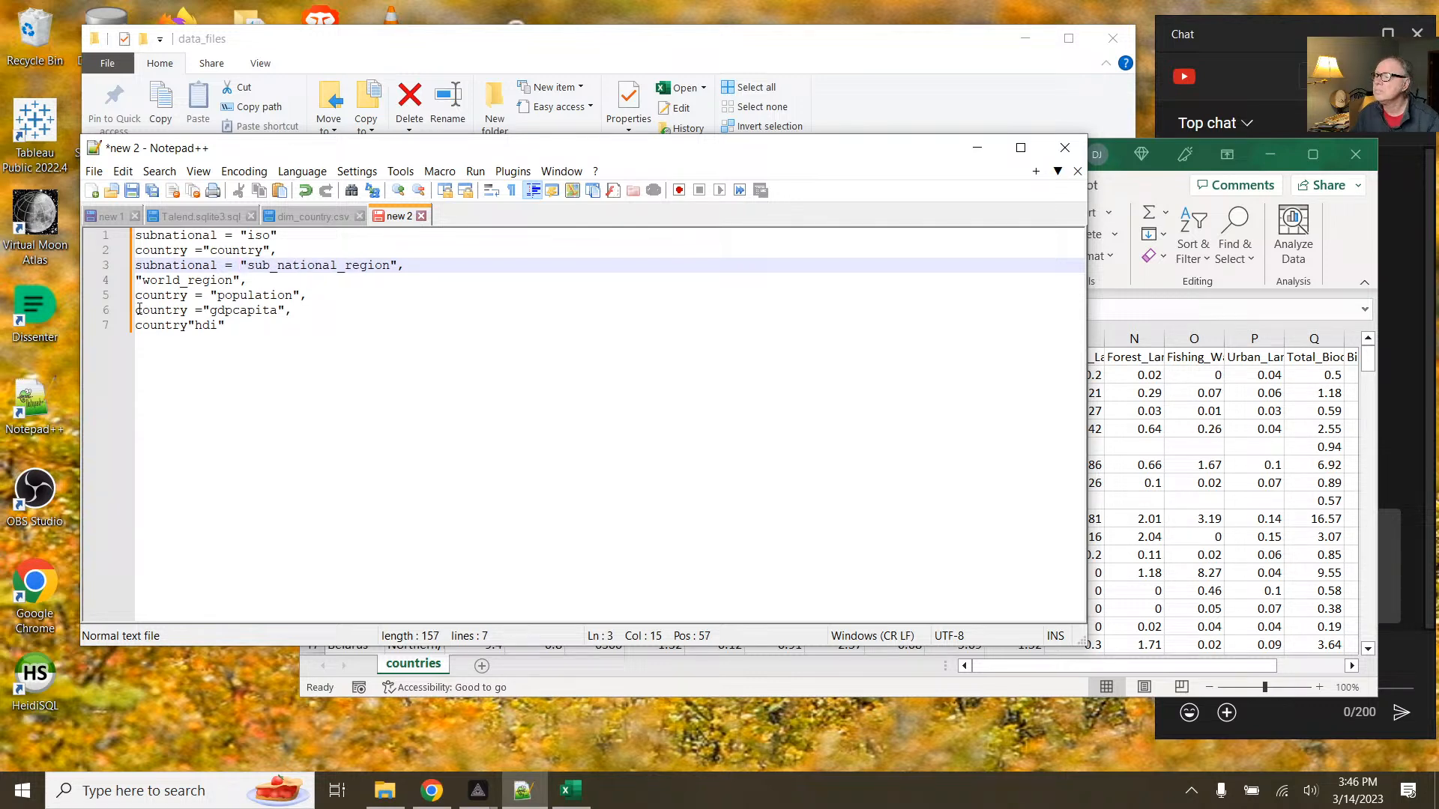
Step: Prefix the "world_region" line of the column list with subnational =
click(137, 280)
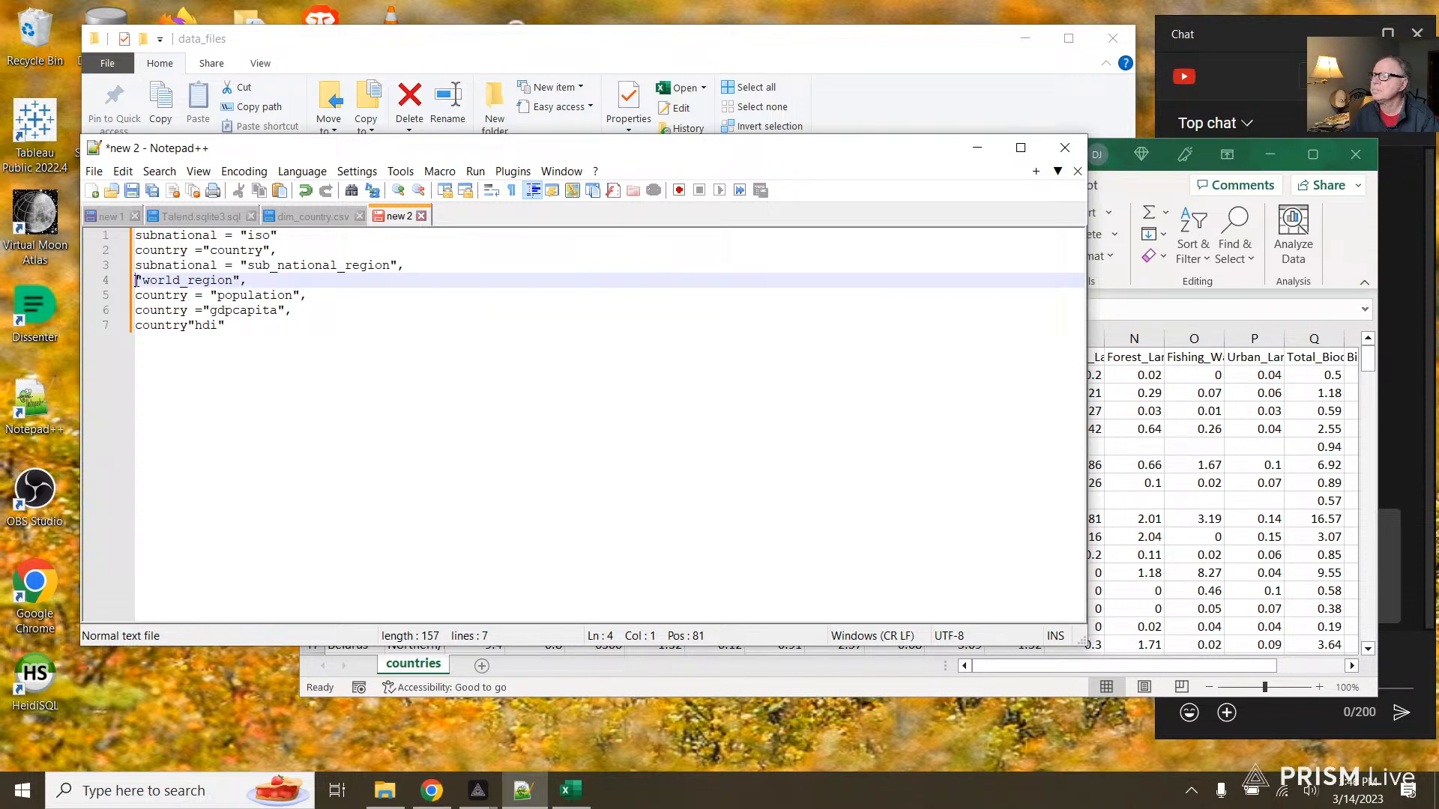
text(sub)
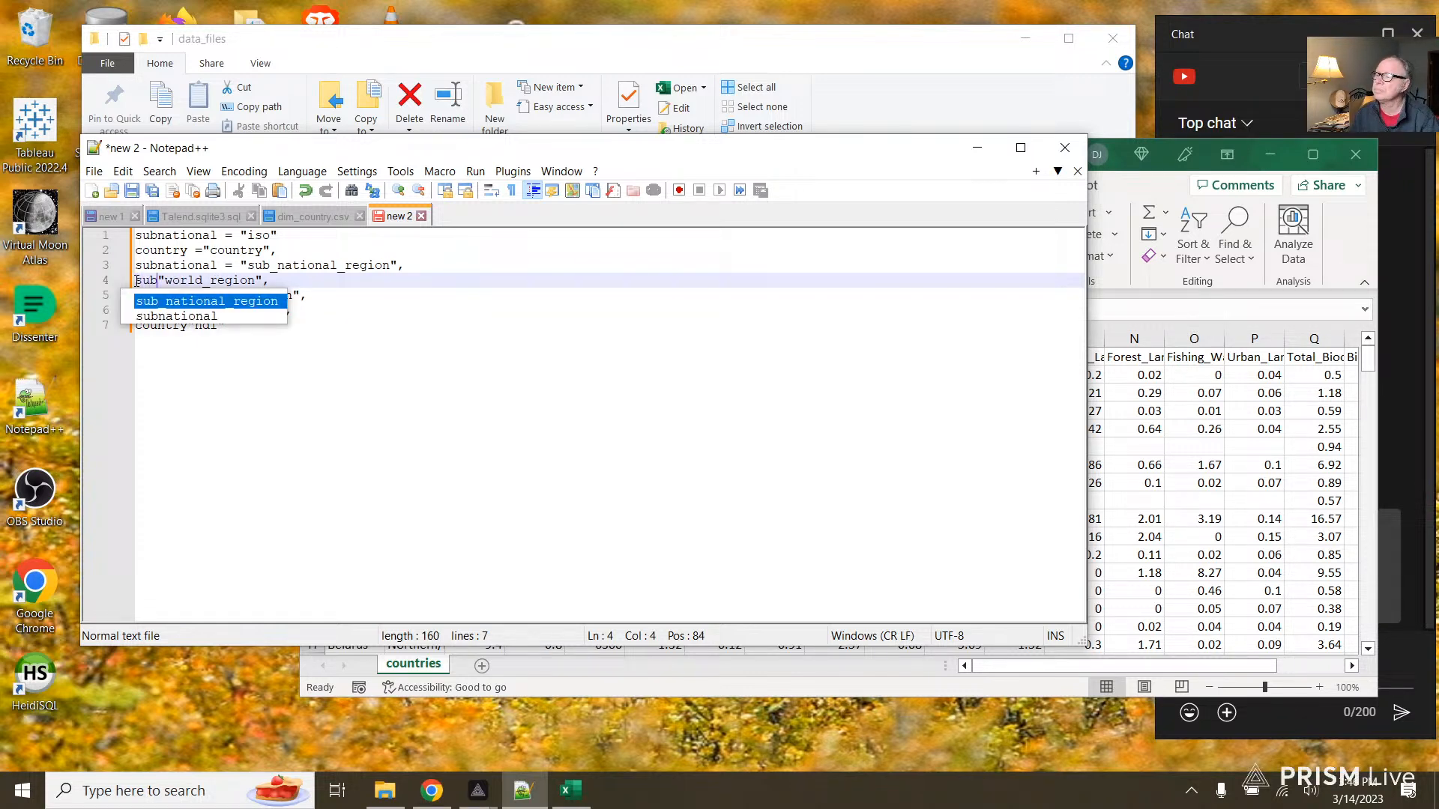
click(160, 324)
double_click(161, 324)
text(=)
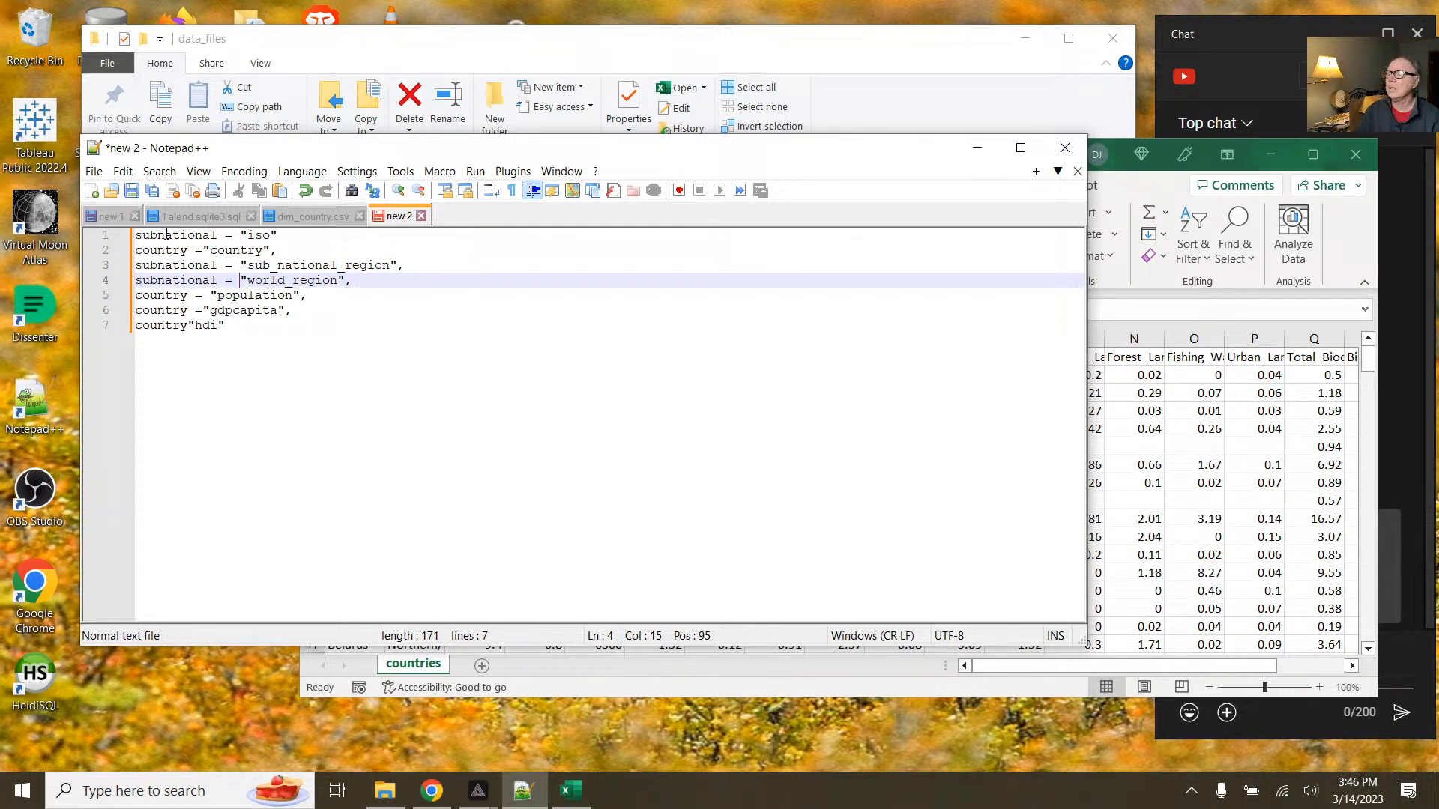
Step: Close the dim_country.csv and Talend sqlite3.sql files, keep the new 1 note open, and return to the column list
click(291, 217)
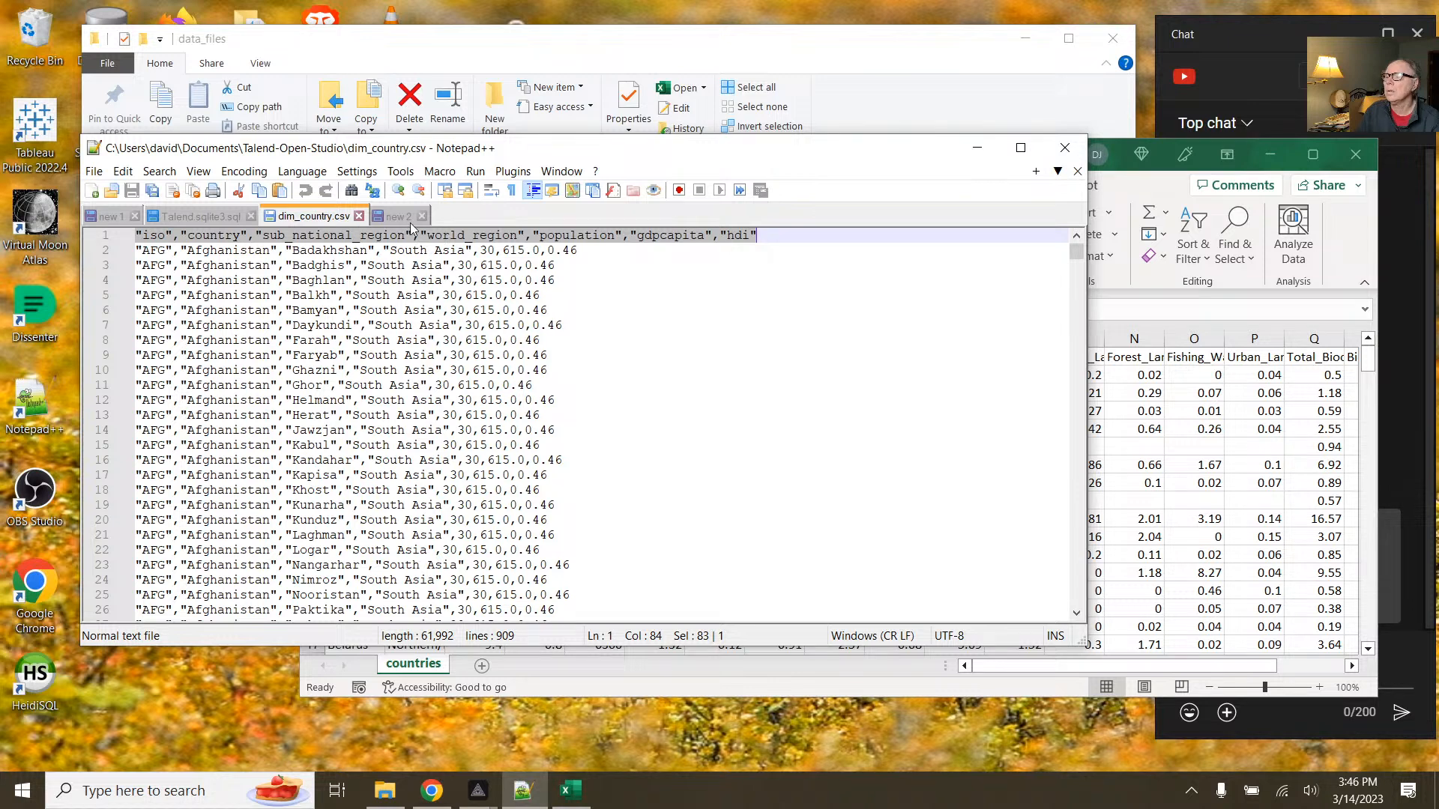
click(359, 216)
click(251, 215)
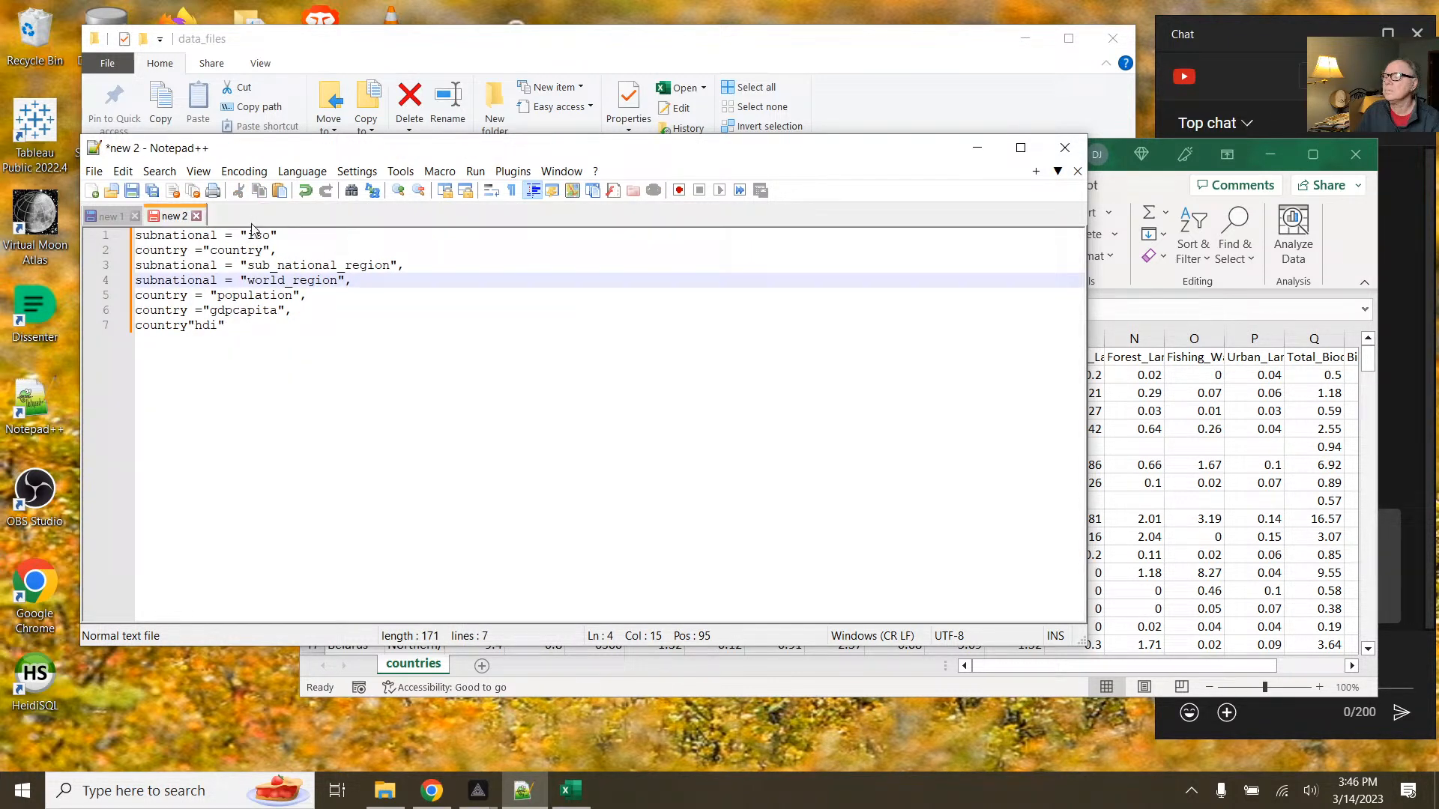
click(135, 215)
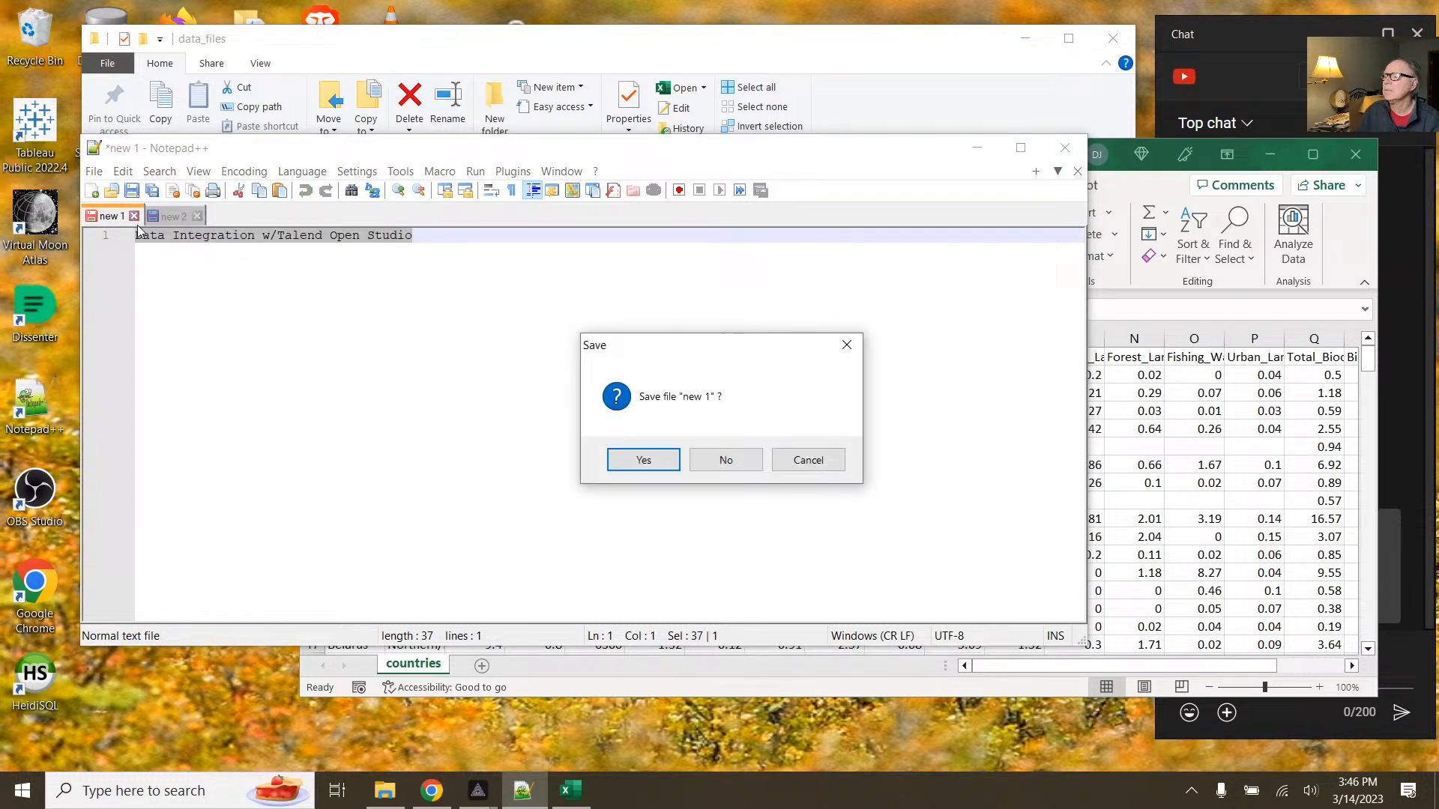
click(808, 462)
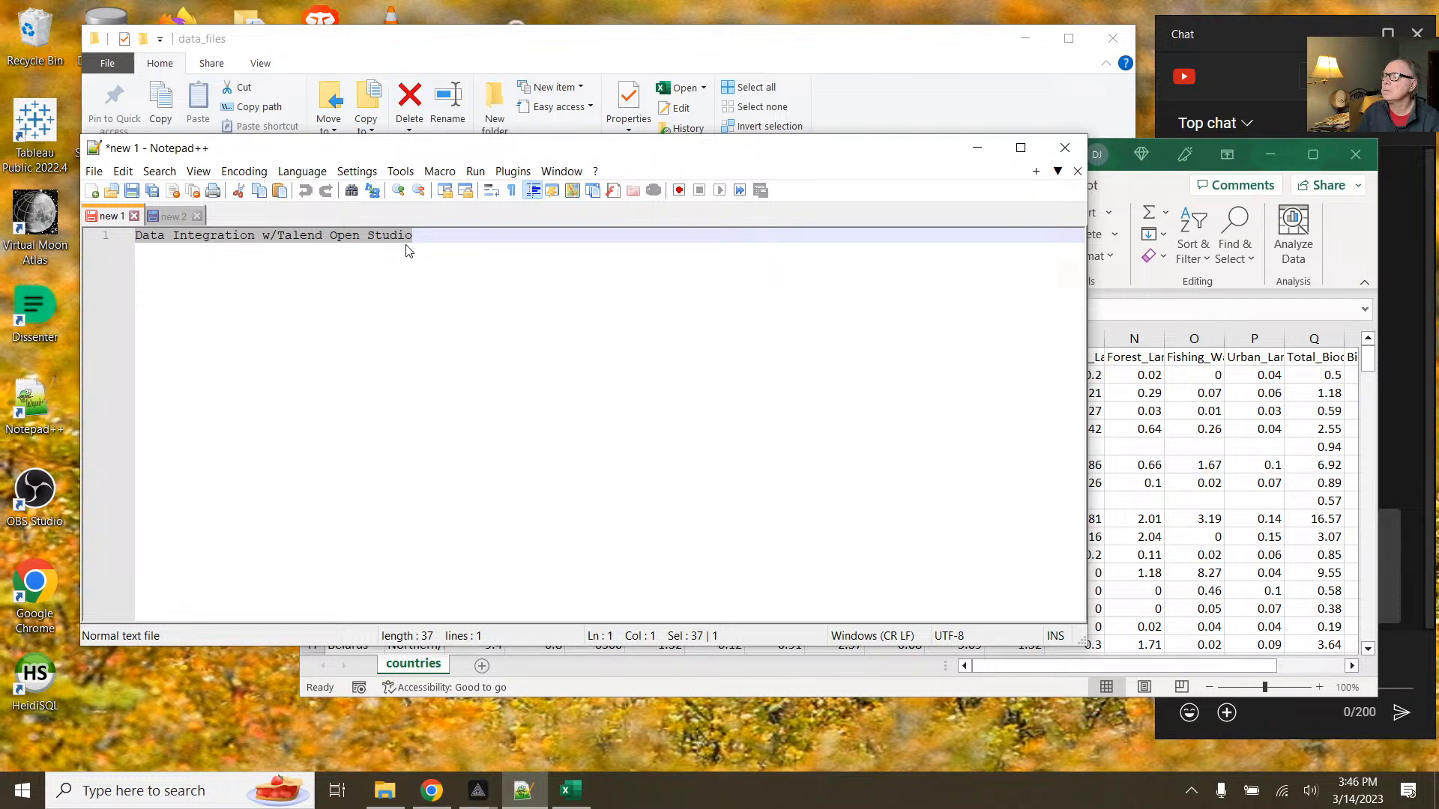
click(172, 216)
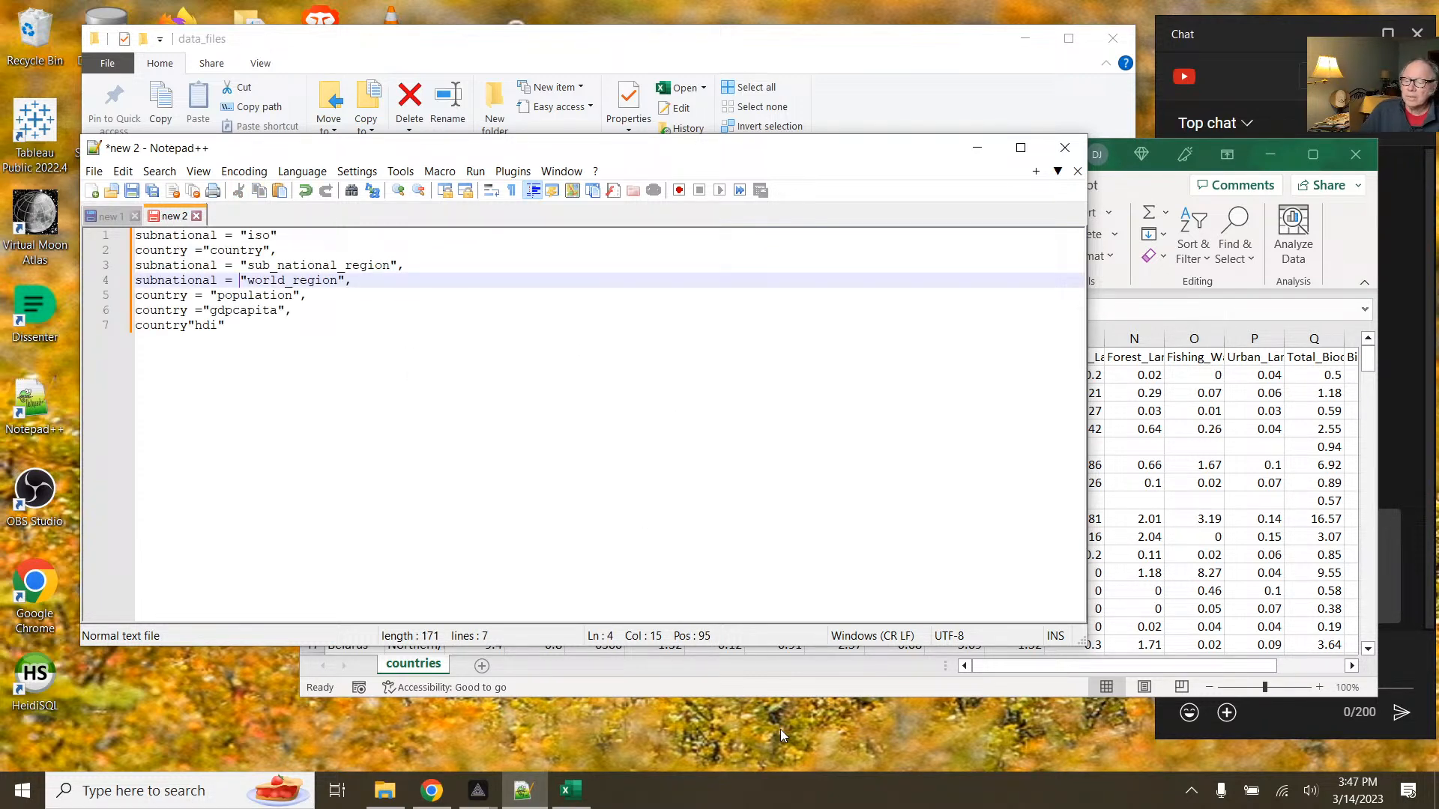
Step: Close the countries_excel.xlsx workbook and the data_files folder window, and minimize Notepad++ to clear the desktop
click(780, 685)
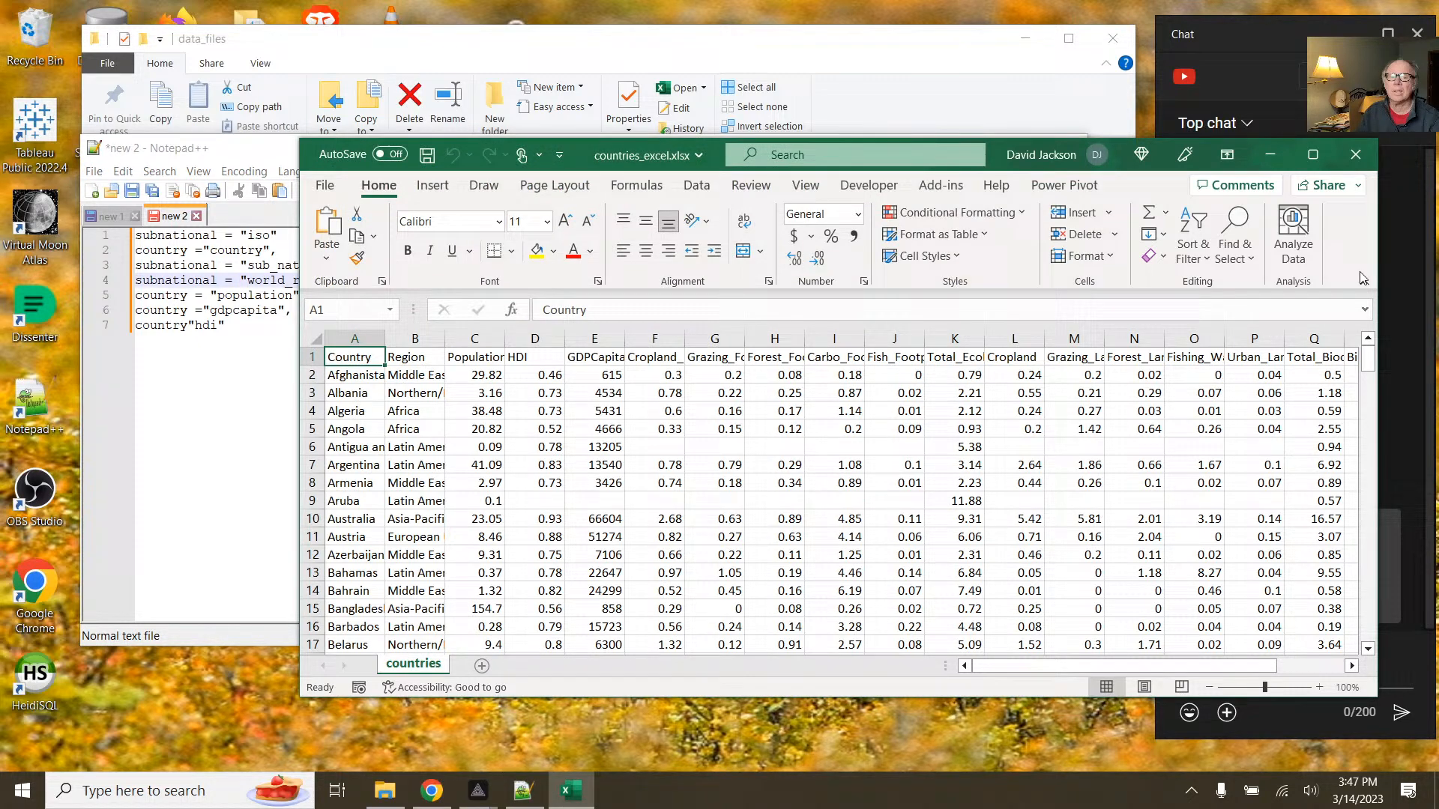
click(1358, 154)
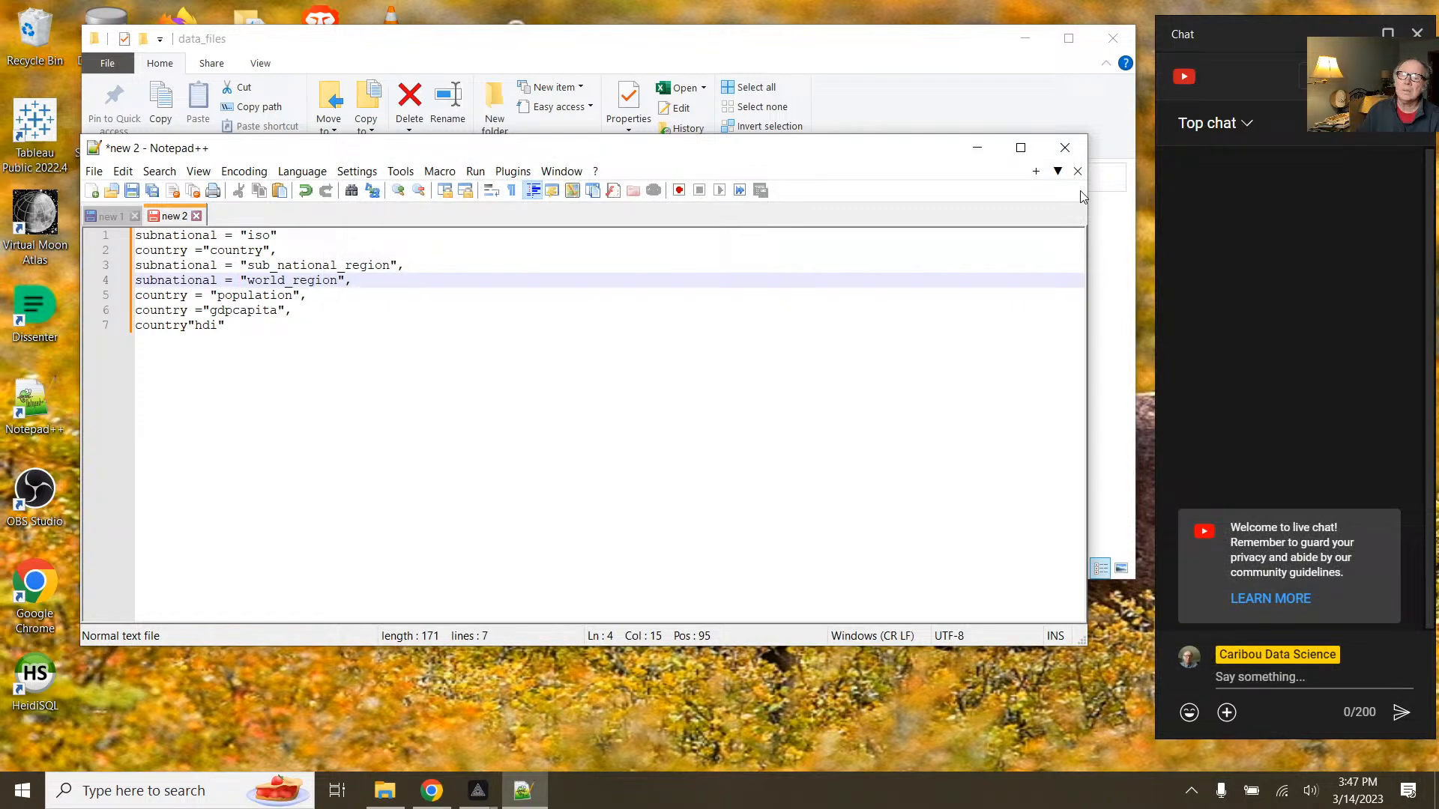
click(999, 99)
click(1112, 41)
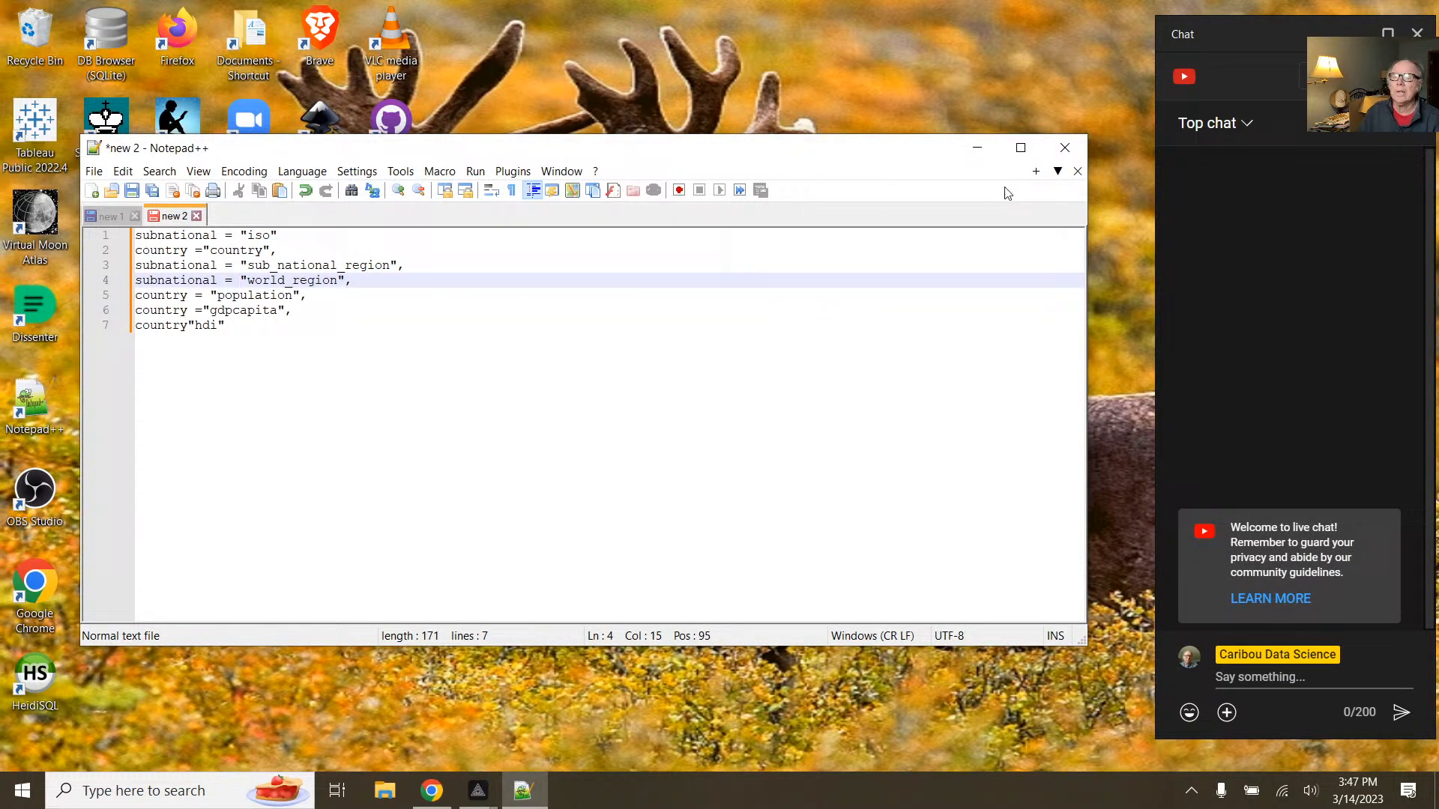
click(976, 147)
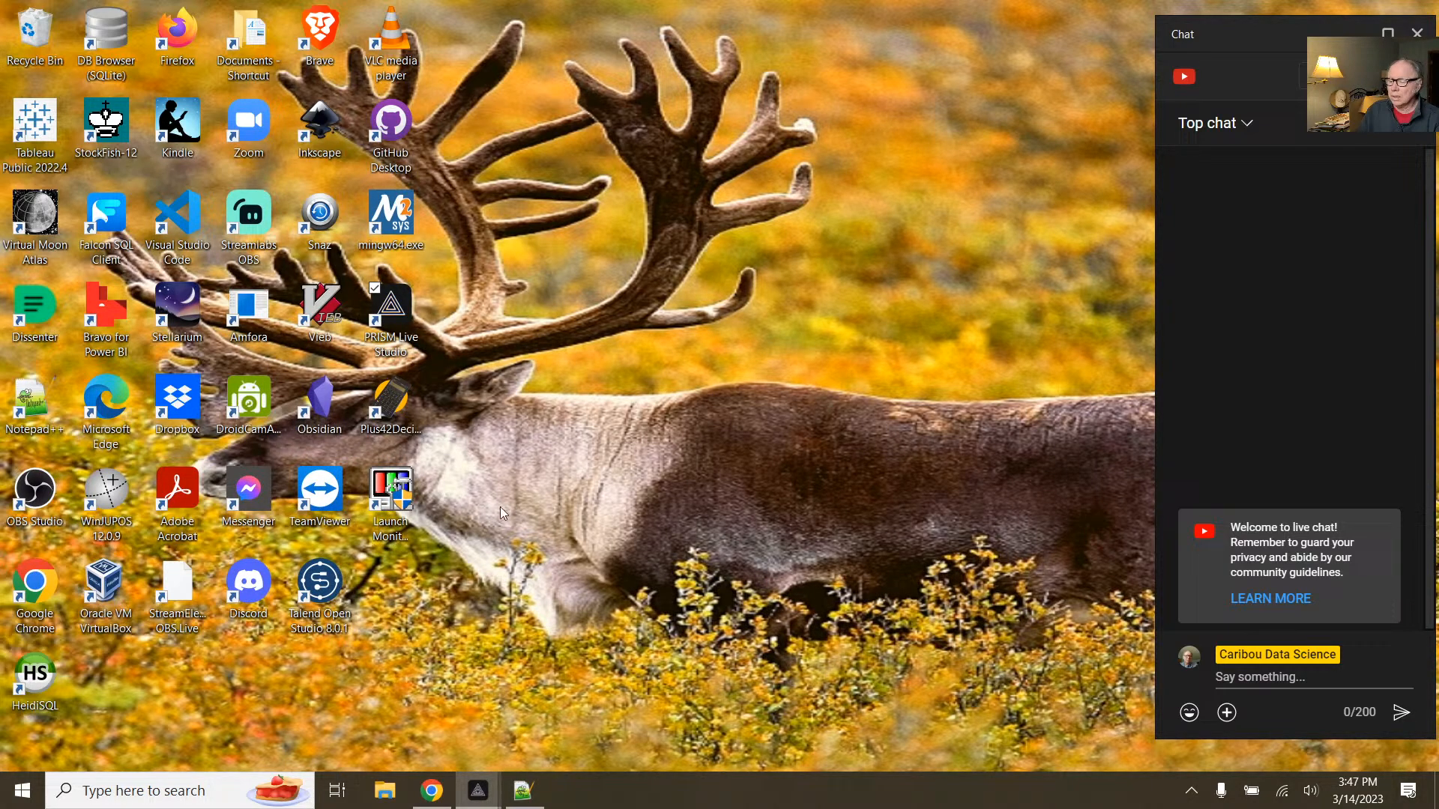
Step: Launch Talend Open Studio and open the existing dimension_tables project
double_click(346, 586)
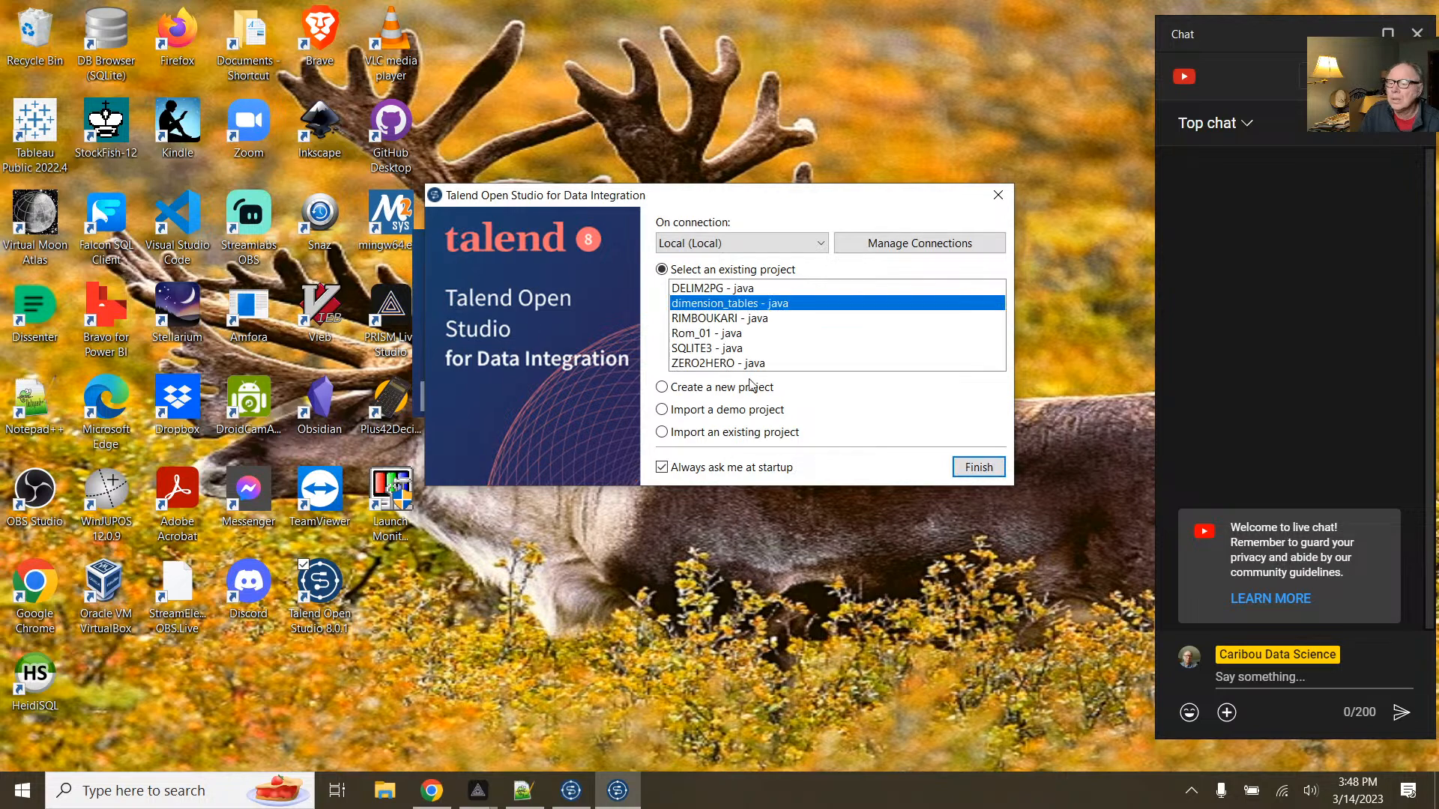
click(981, 469)
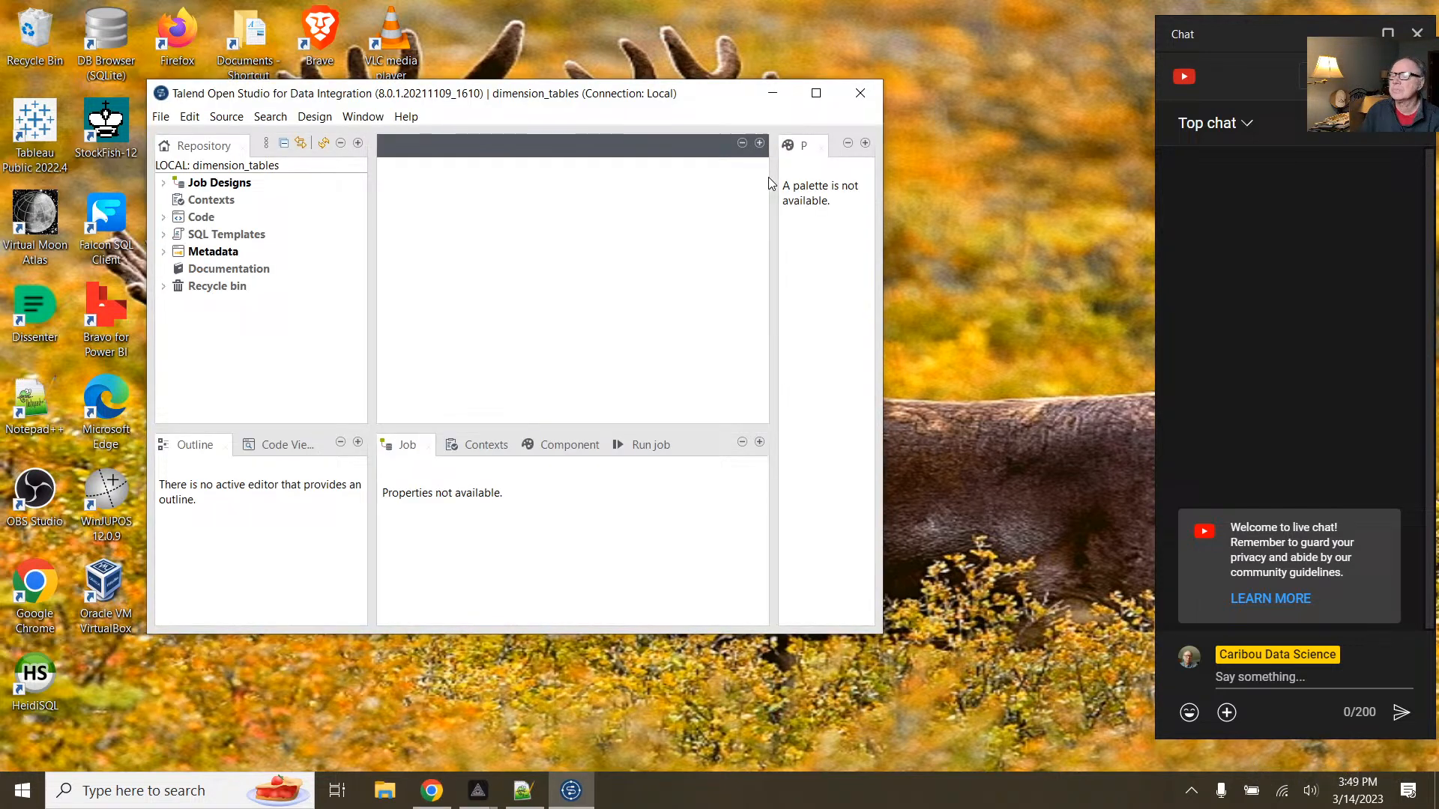
drag(707, 97, 591, 51)
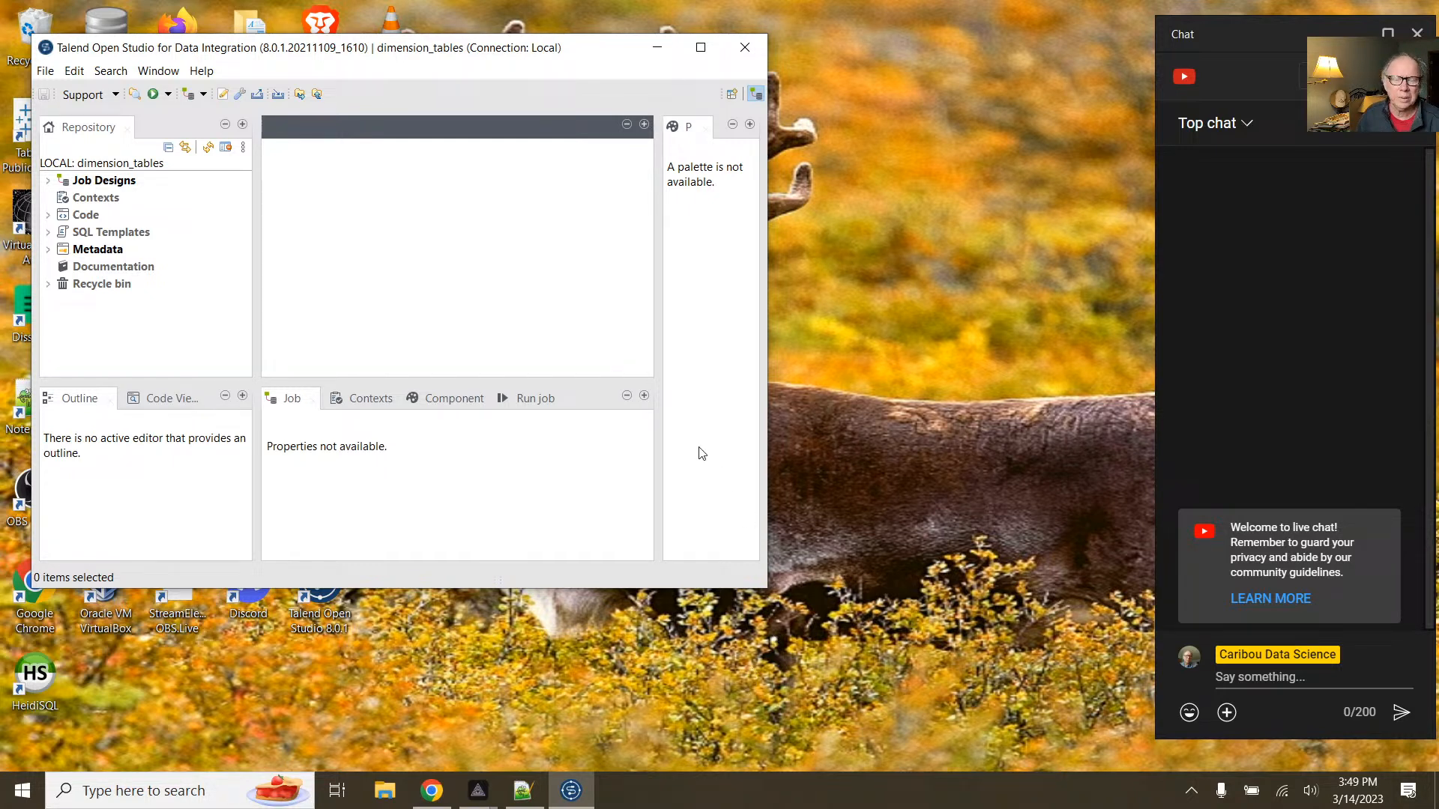
drag(600, 62, 716, 70)
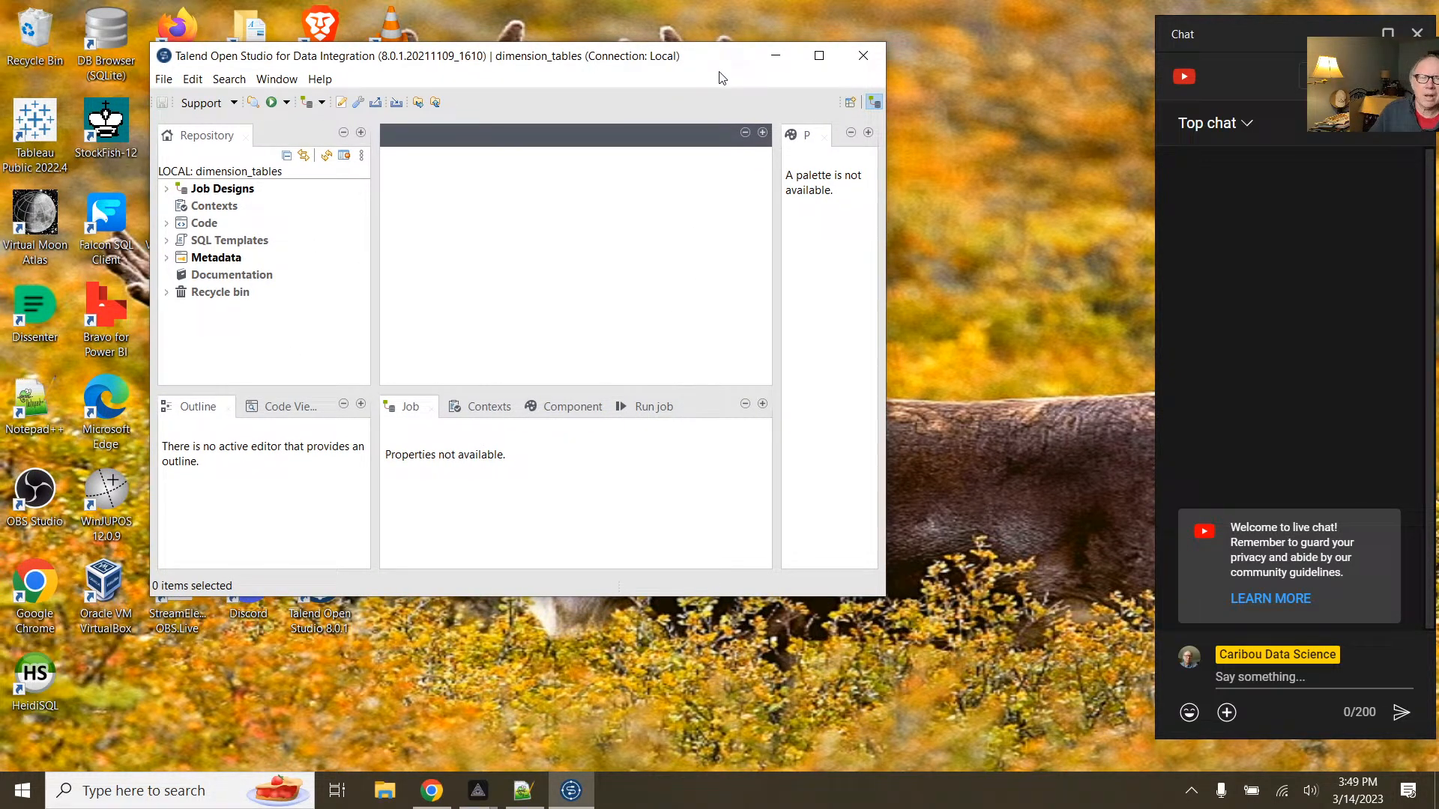
drag(733, 60, 891, 75)
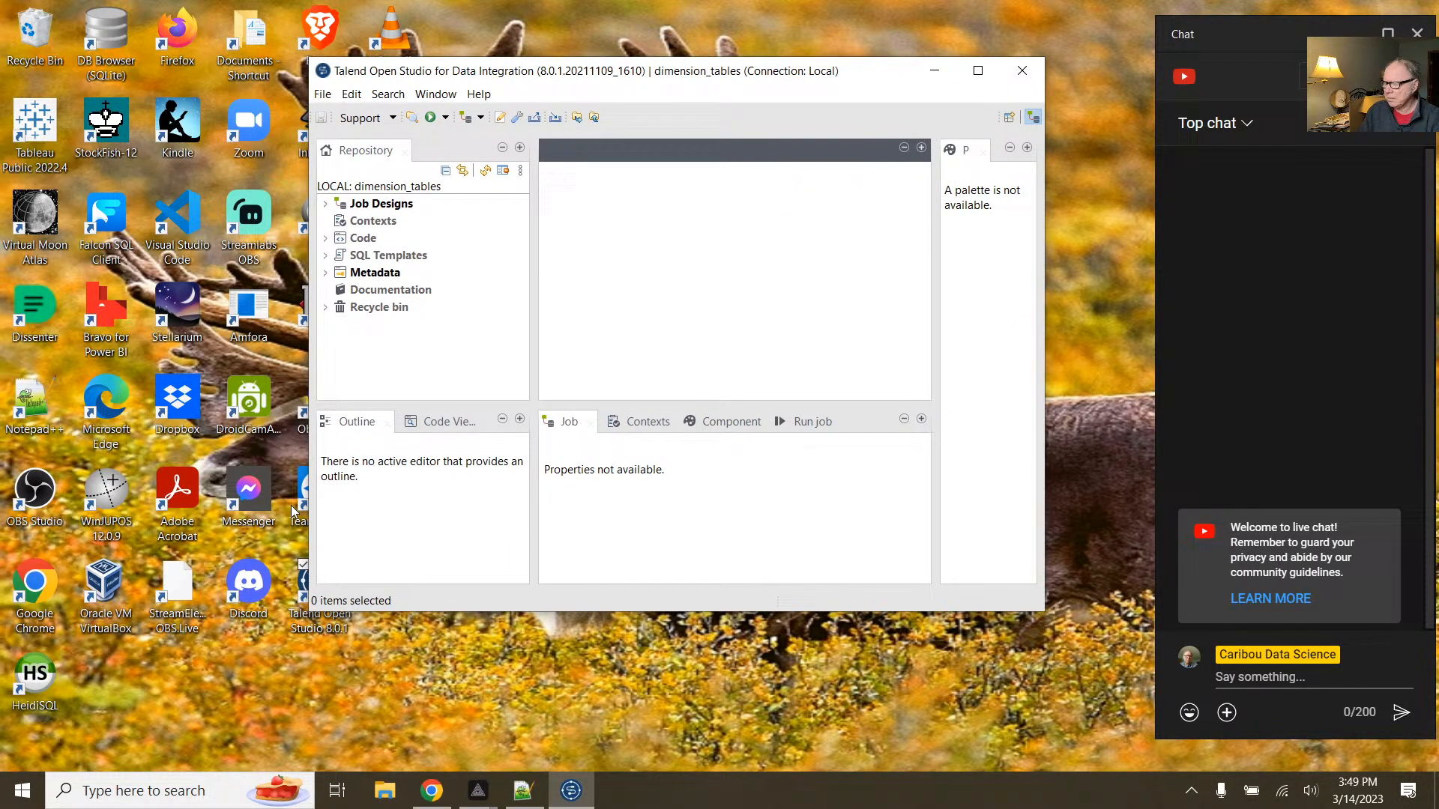
click(253, 491)
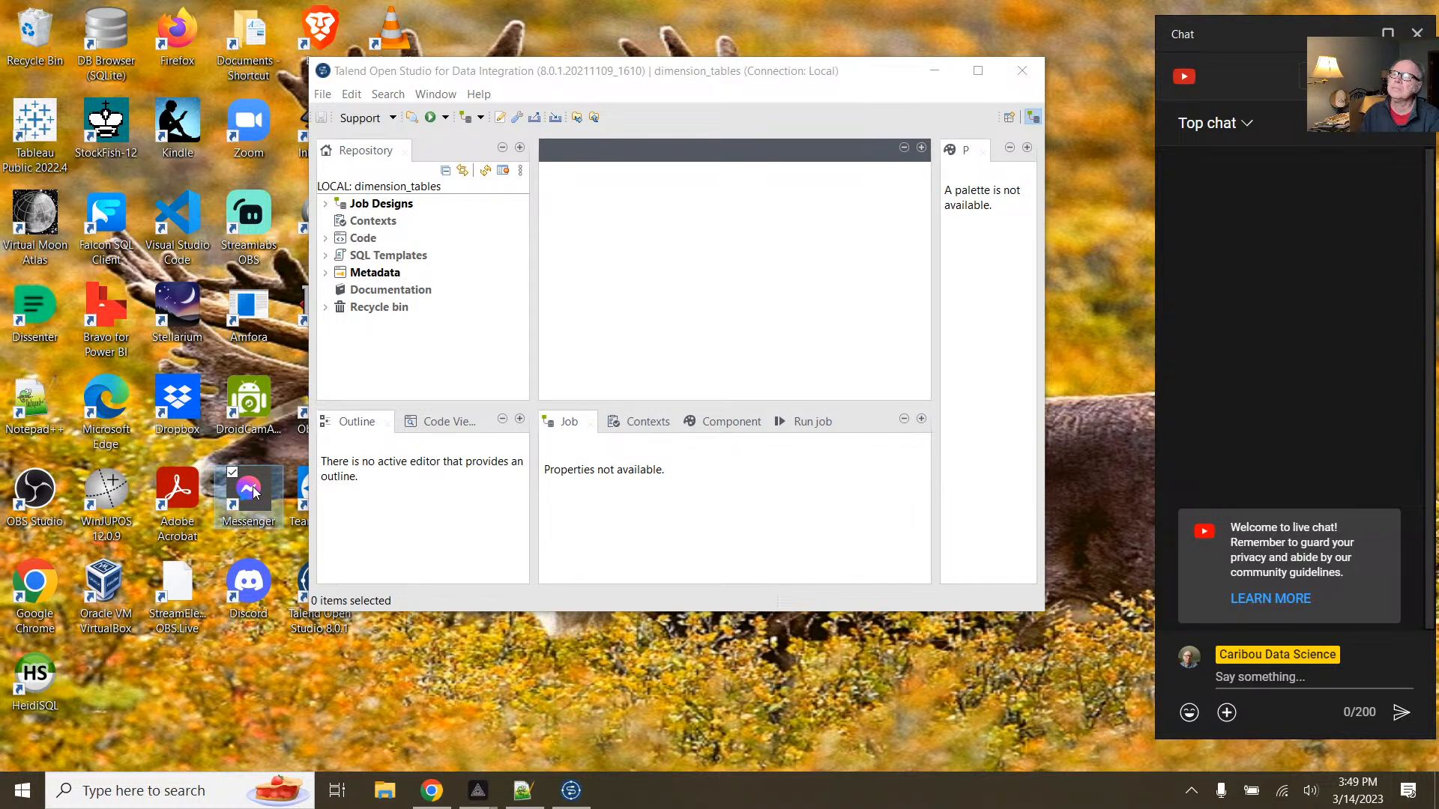
double_click(253, 492)
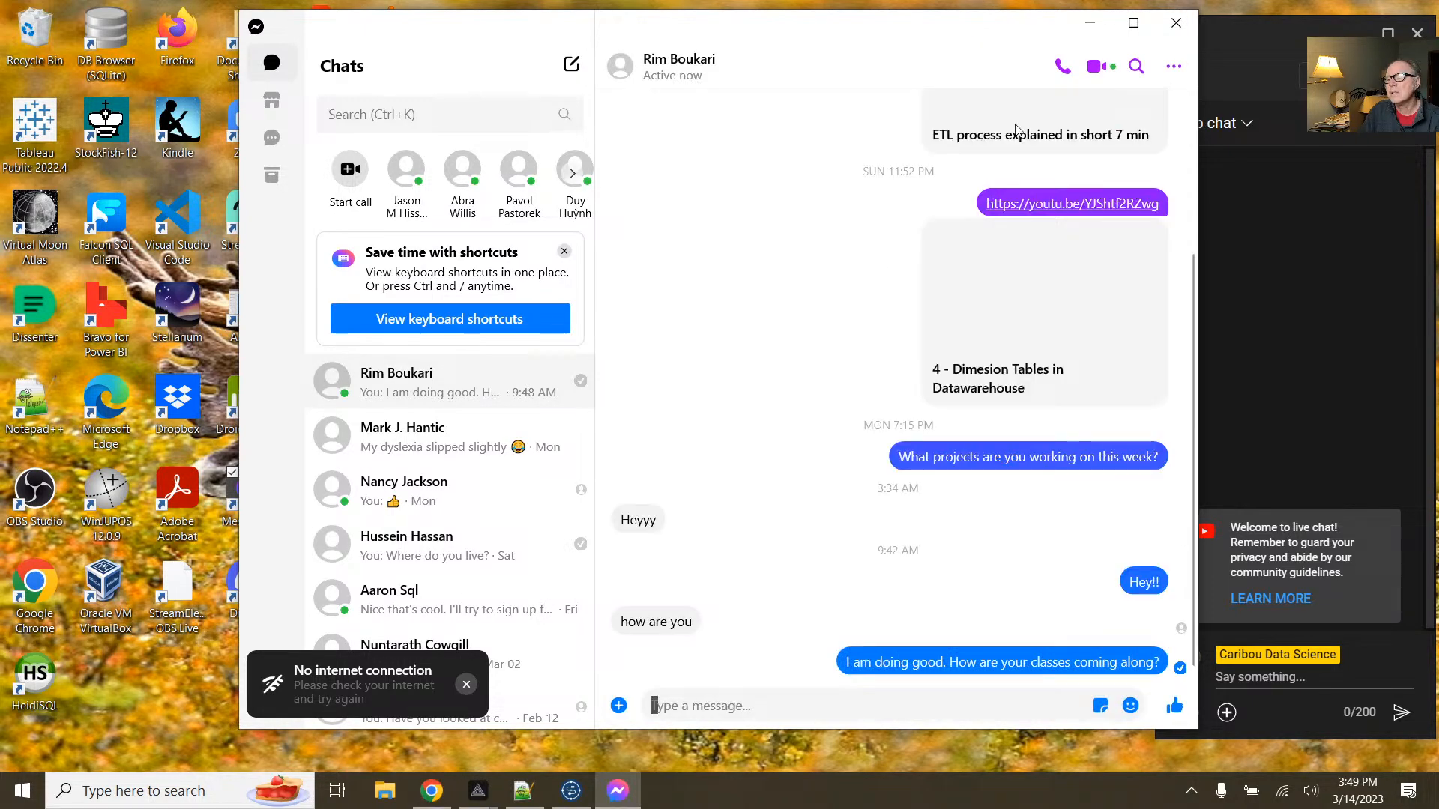
click(1090, 22)
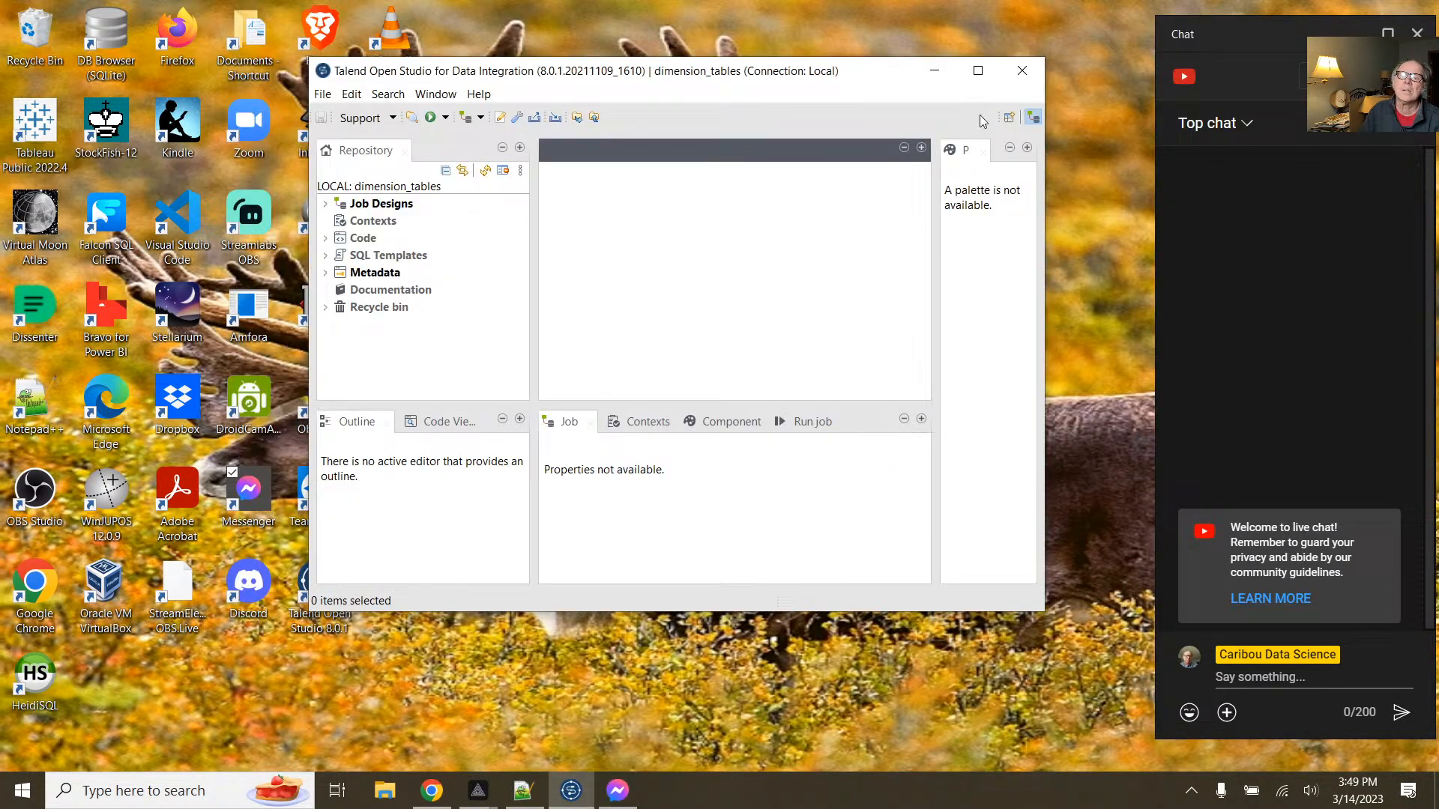
Step: Reposition the Talend Open Studio window and enlarge it to fill most of the free desktop area
drag(717, 75, 472, 51)
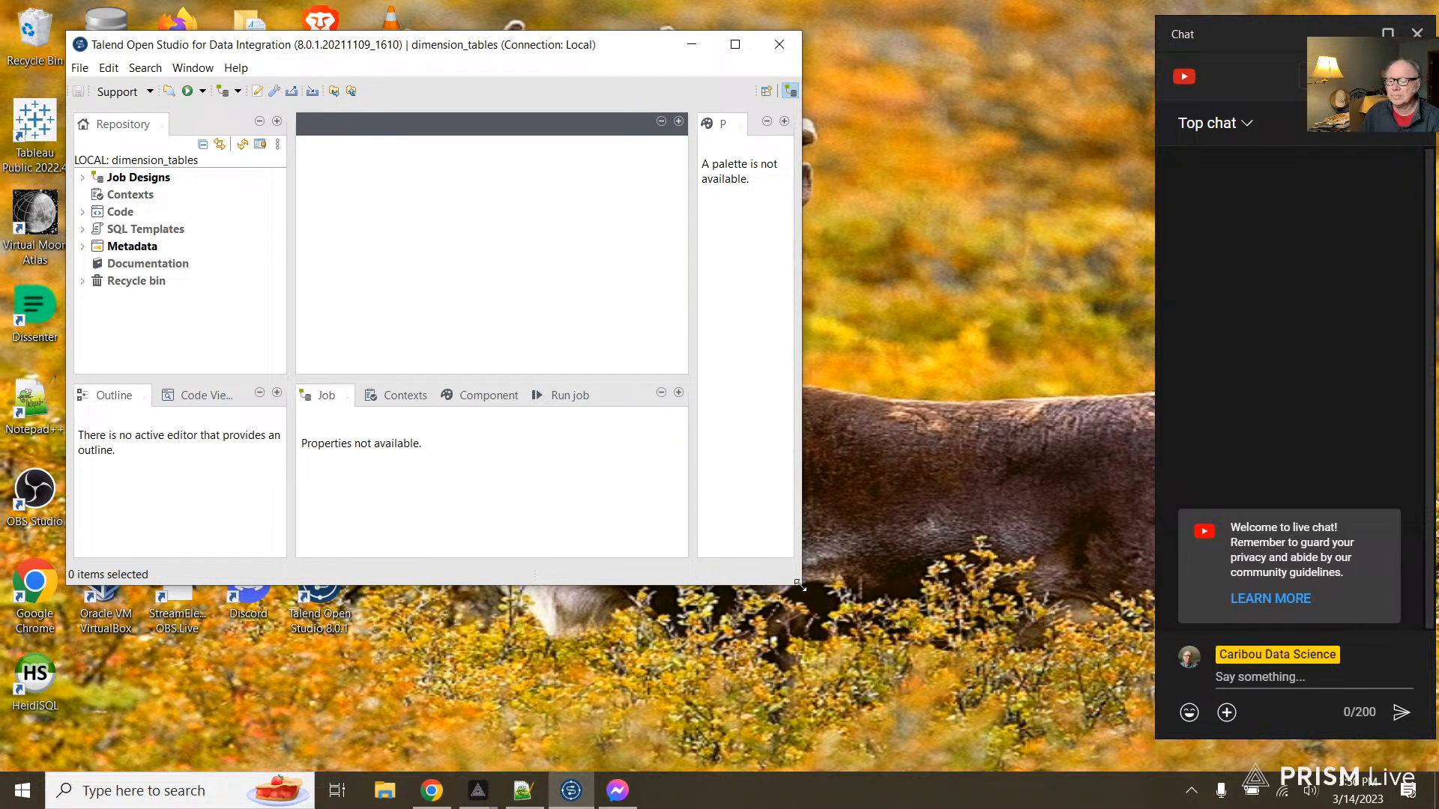
drag(800, 584, 1115, 738)
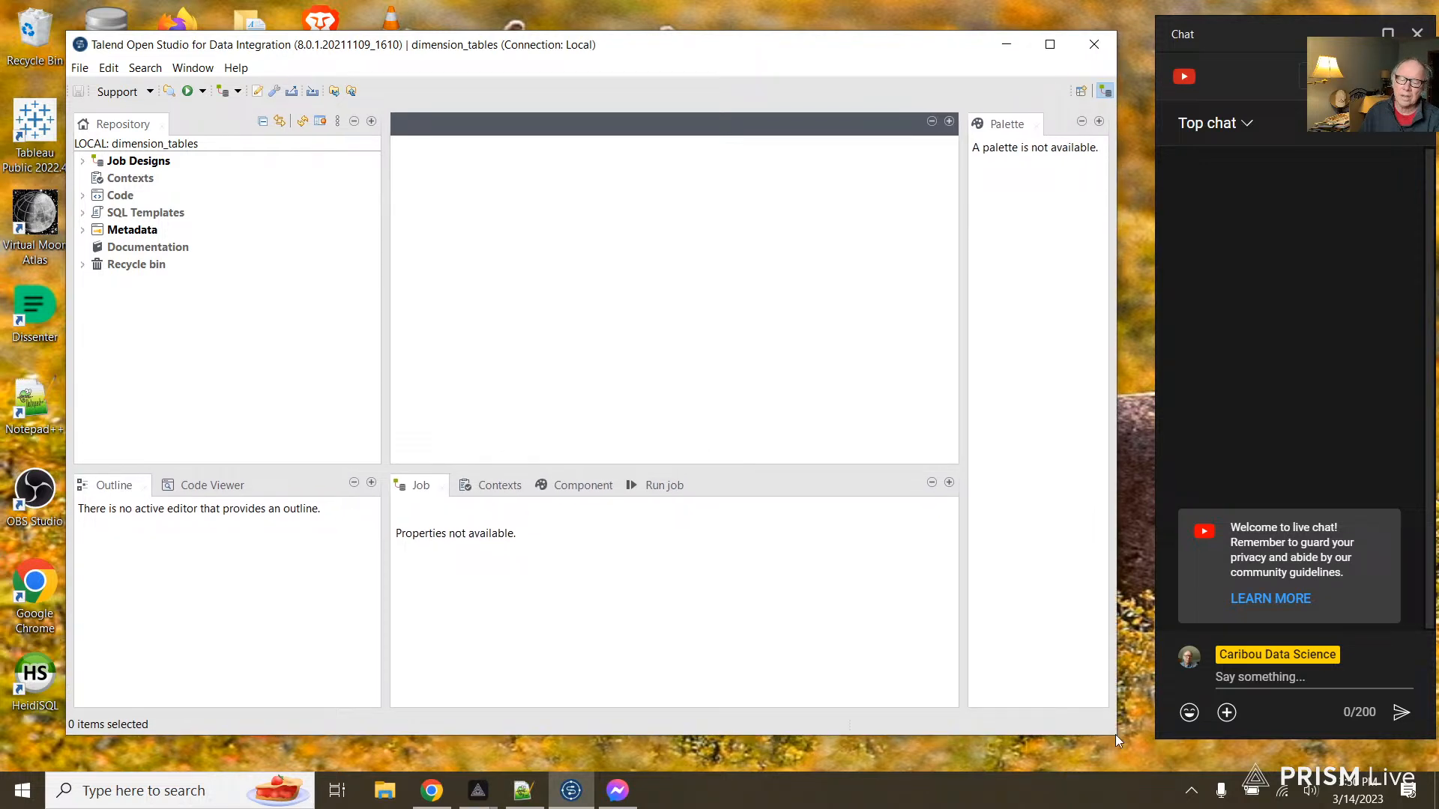
Step: Expand the project's metadata down to the delimited and Excel file entries, checking the database connections and selecting csv_subnational 0.1
click(83, 230)
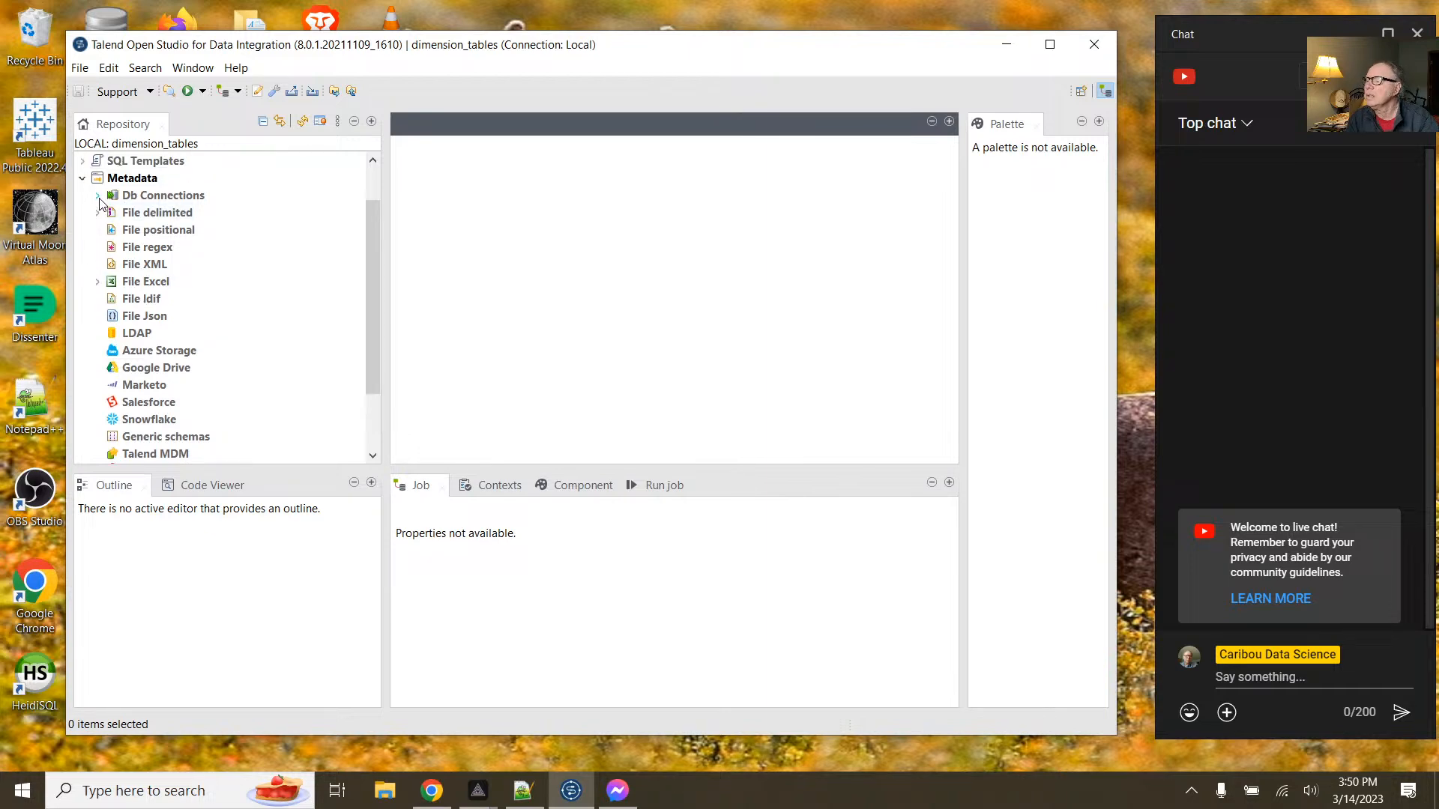
click(99, 196)
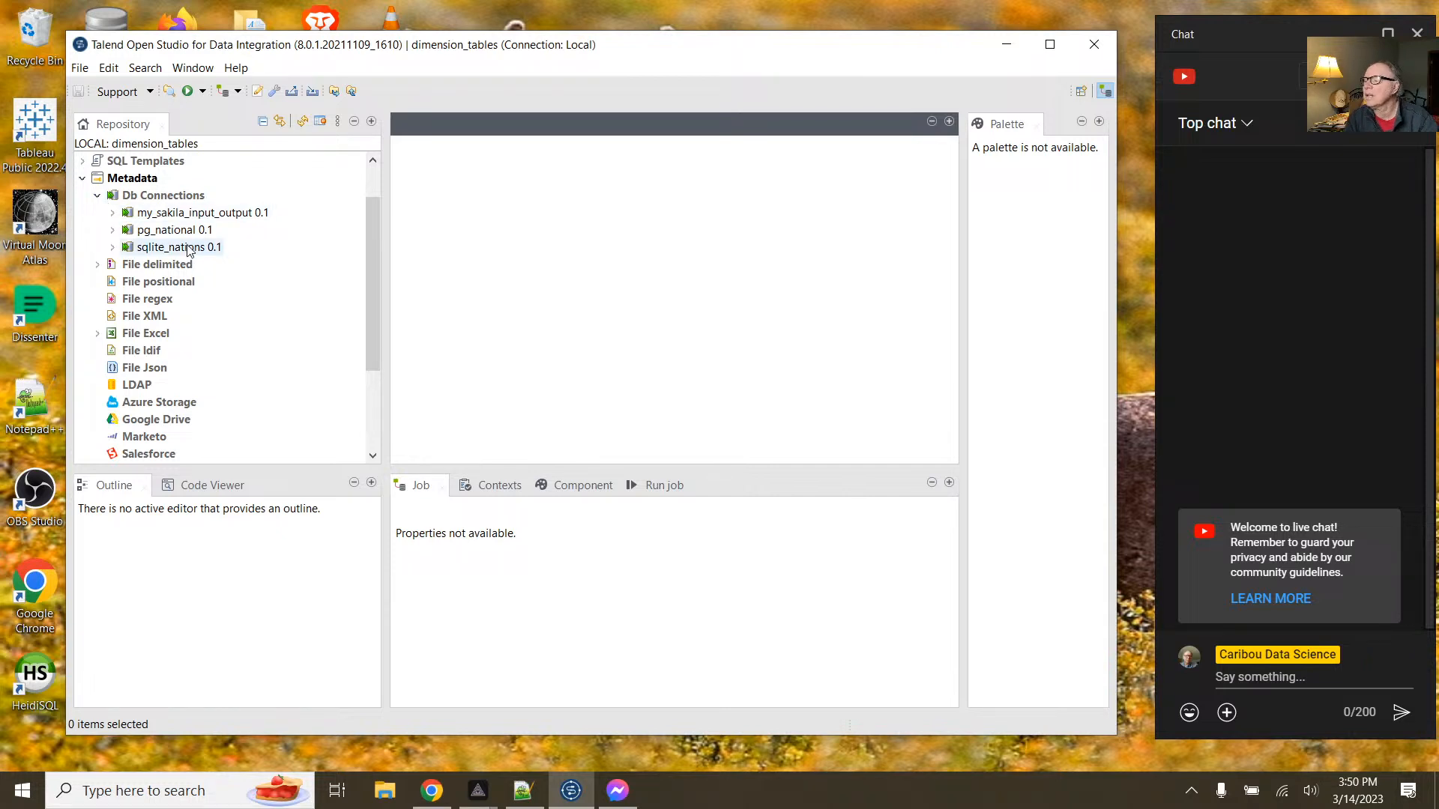
click(99, 197)
click(97, 213)
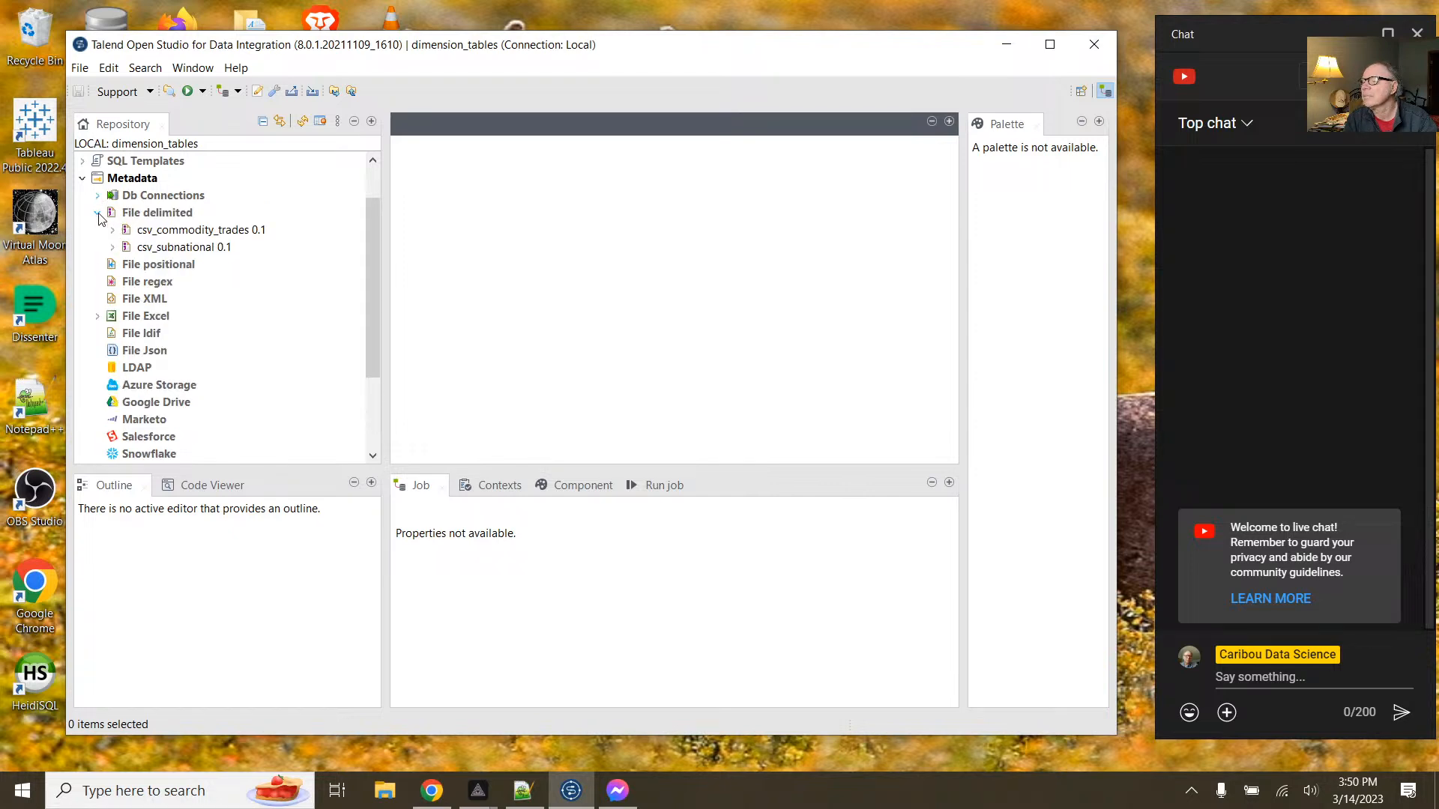
click(185, 250)
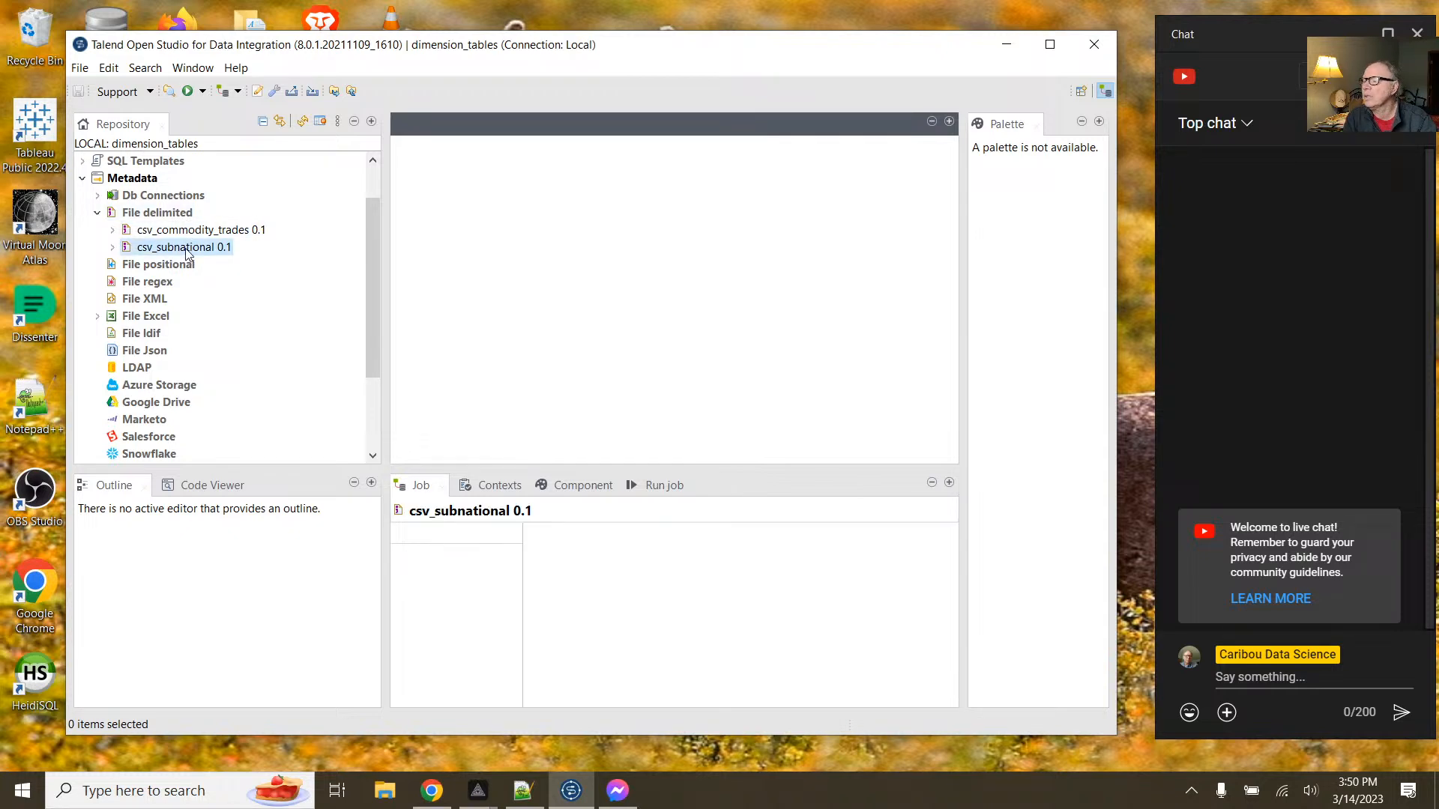
click(98, 317)
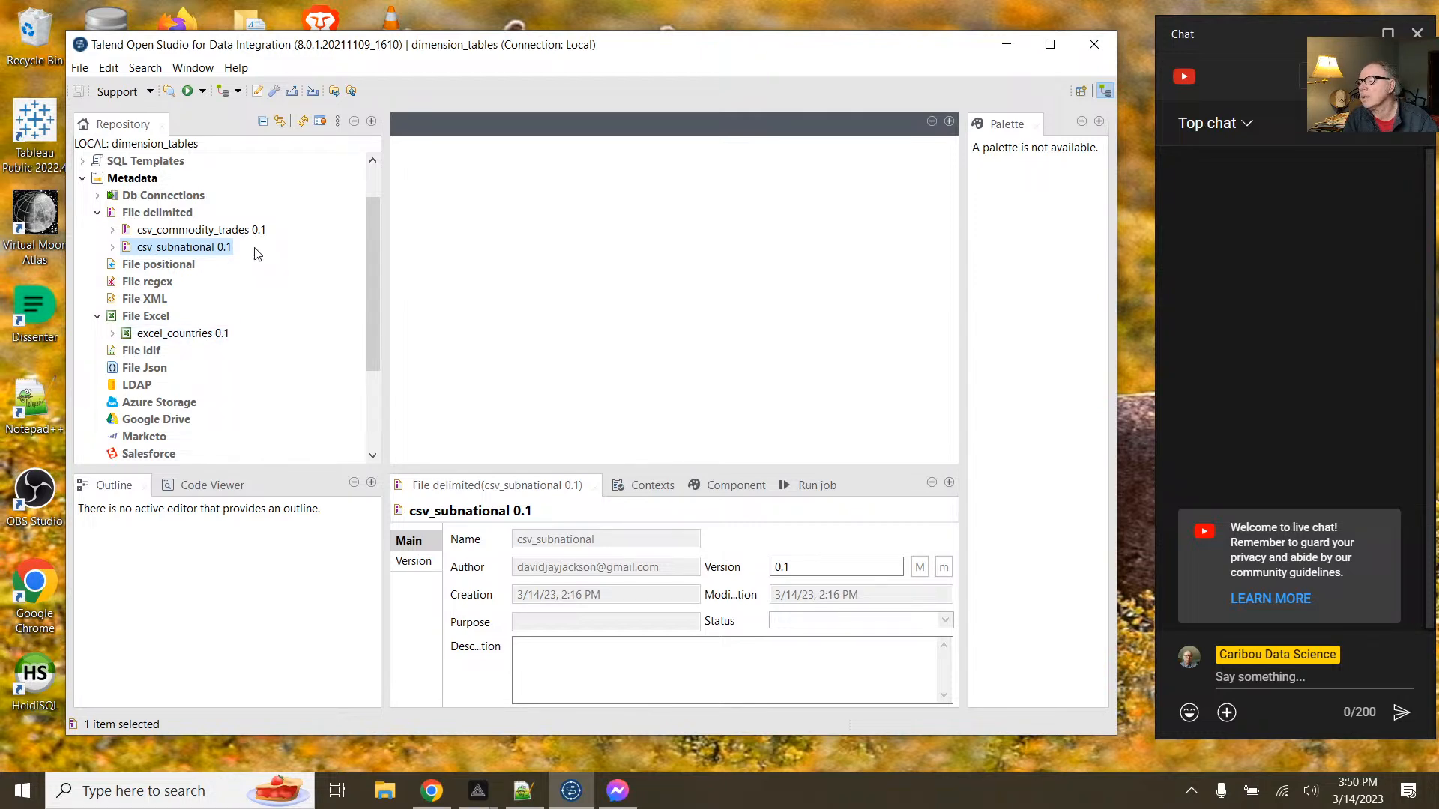
Step: Open the join_country_subnational_dim_country job design and delete its existing subjob with the file inputs and the join
scroll(372, 231, up, 1)
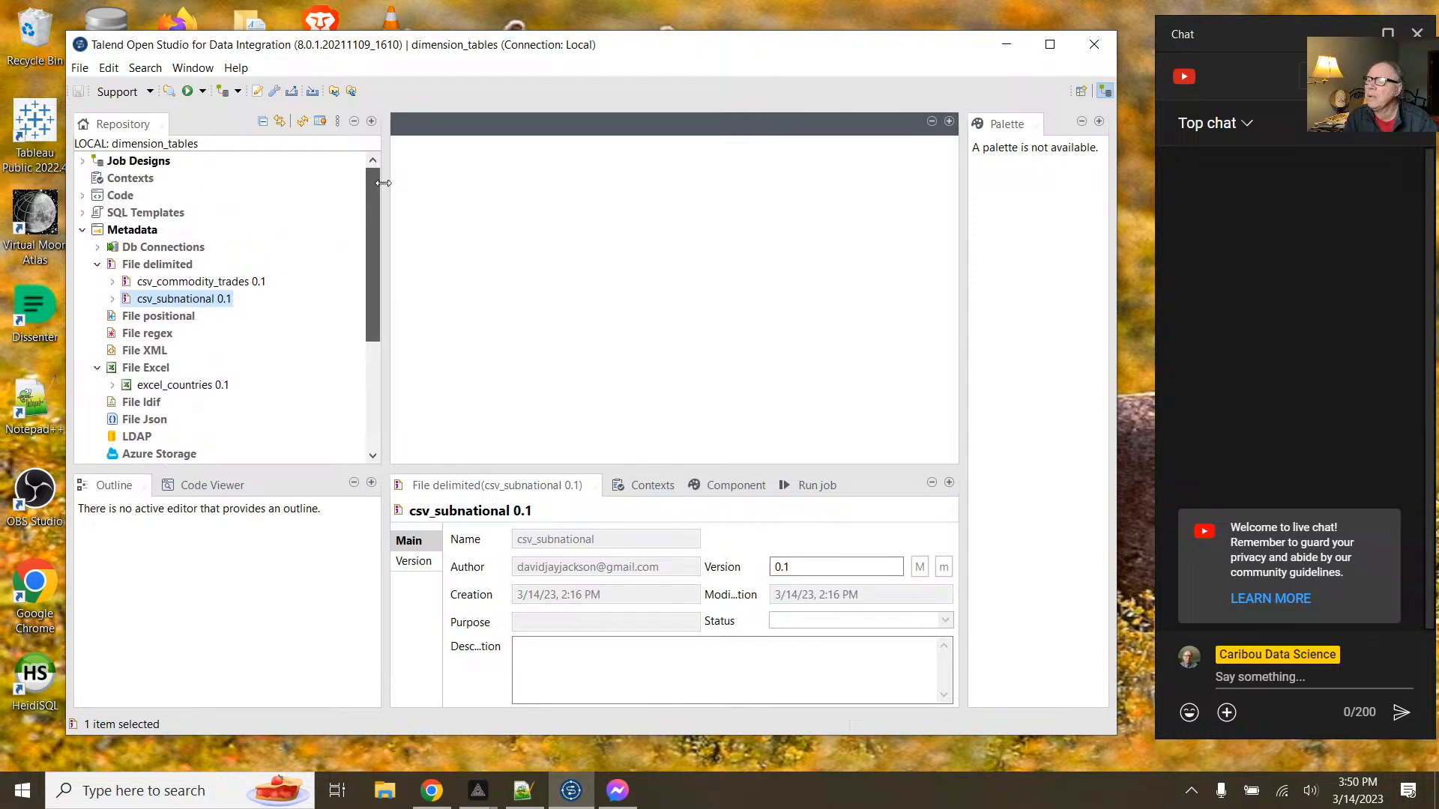
click(82, 161)
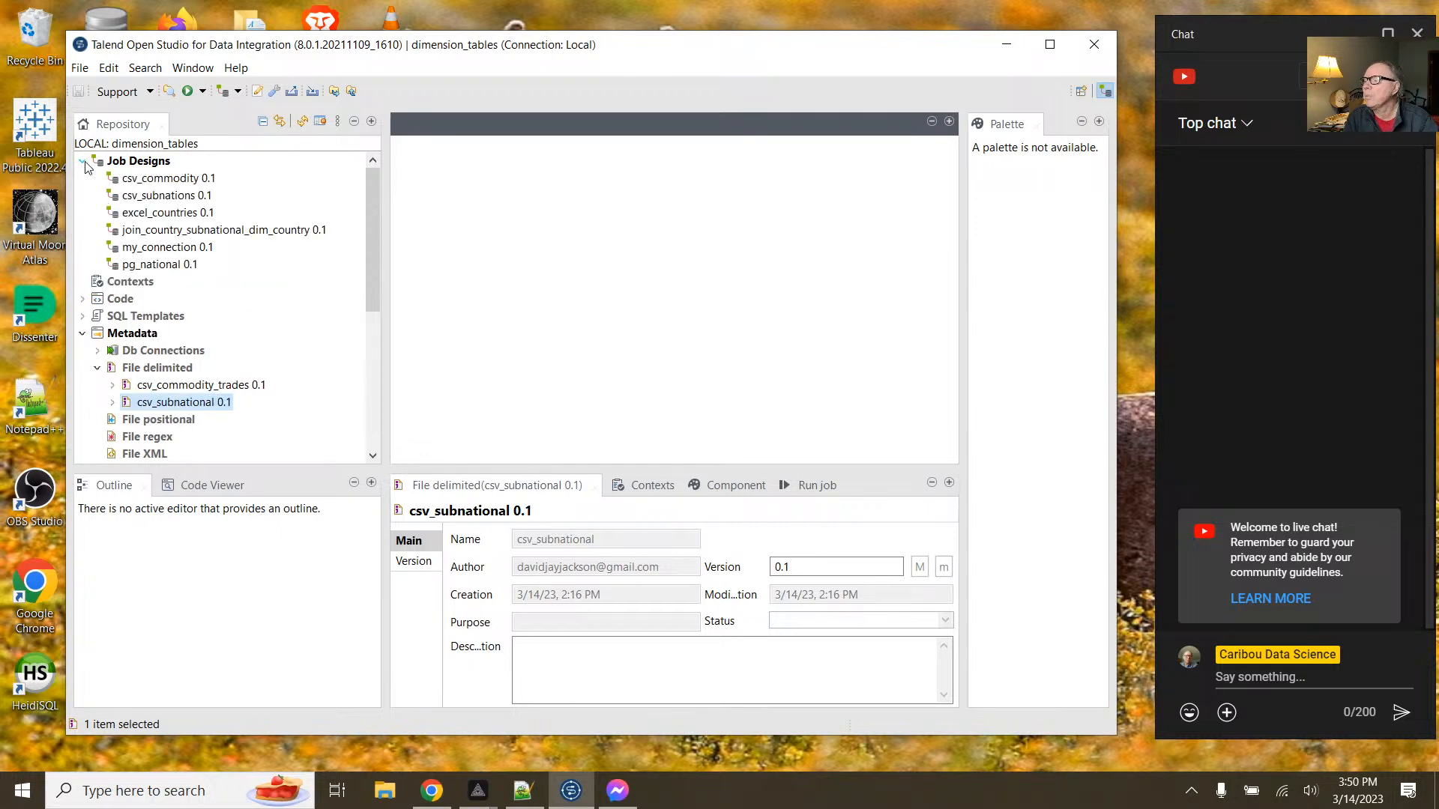
click(212, 232)
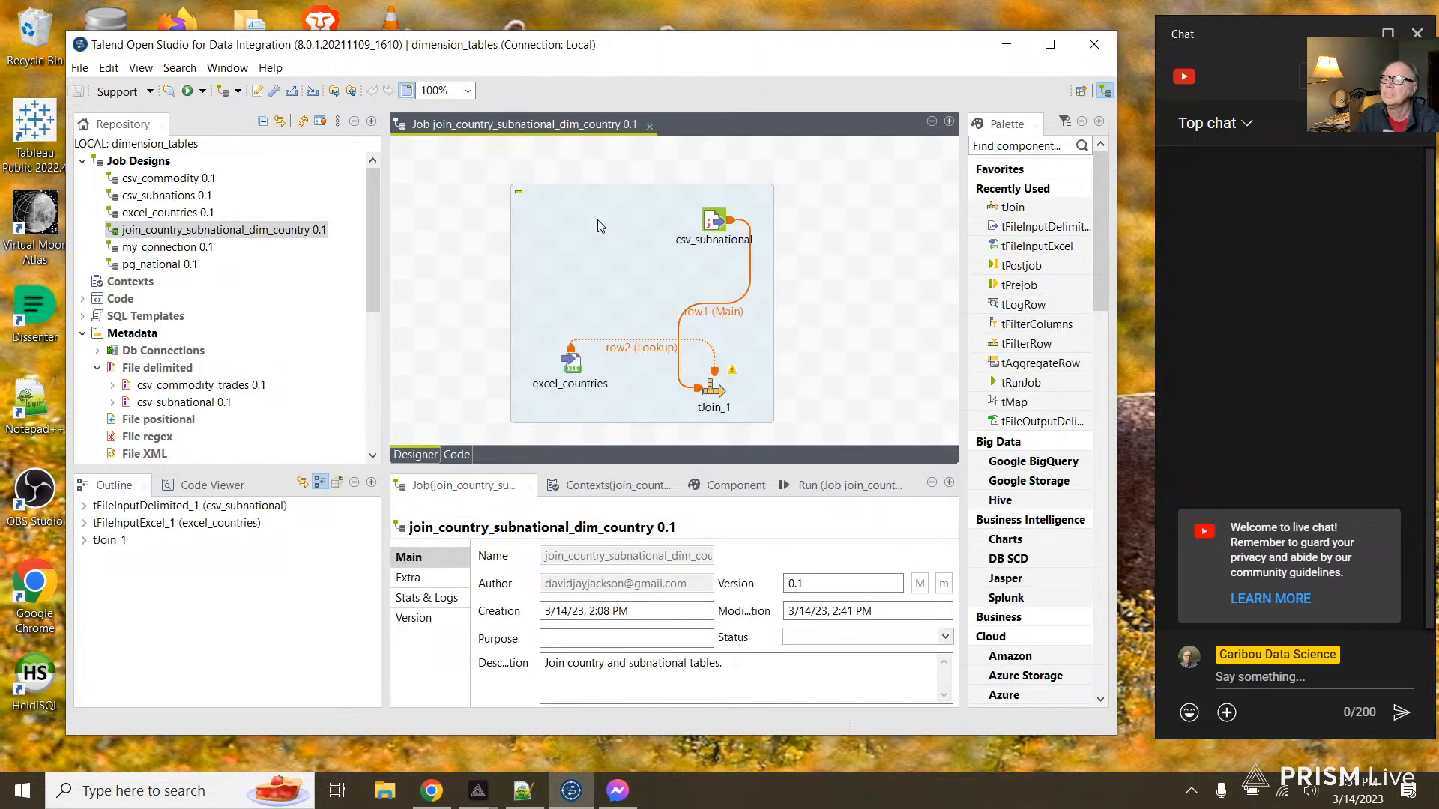
click(585, 370)
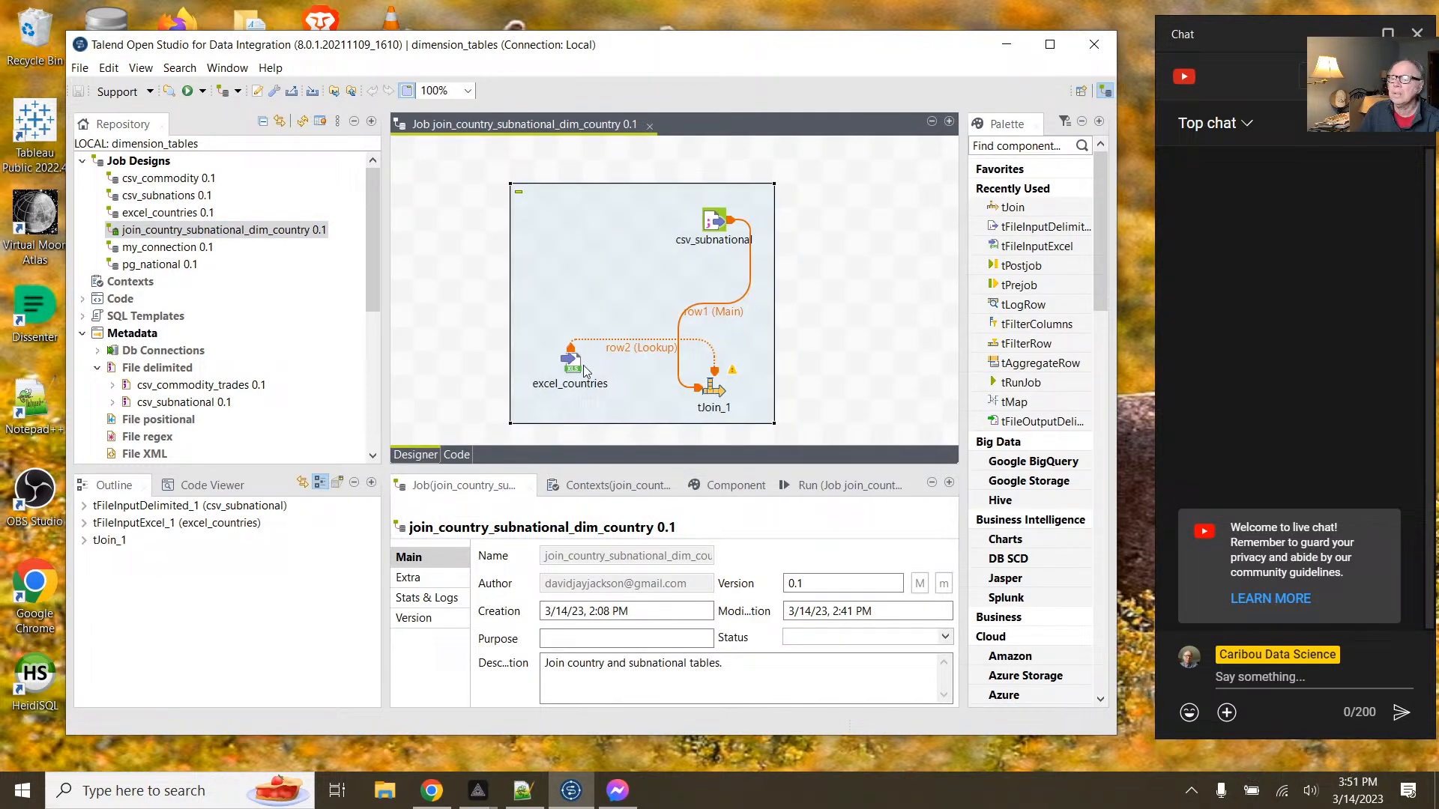
key(Delete)
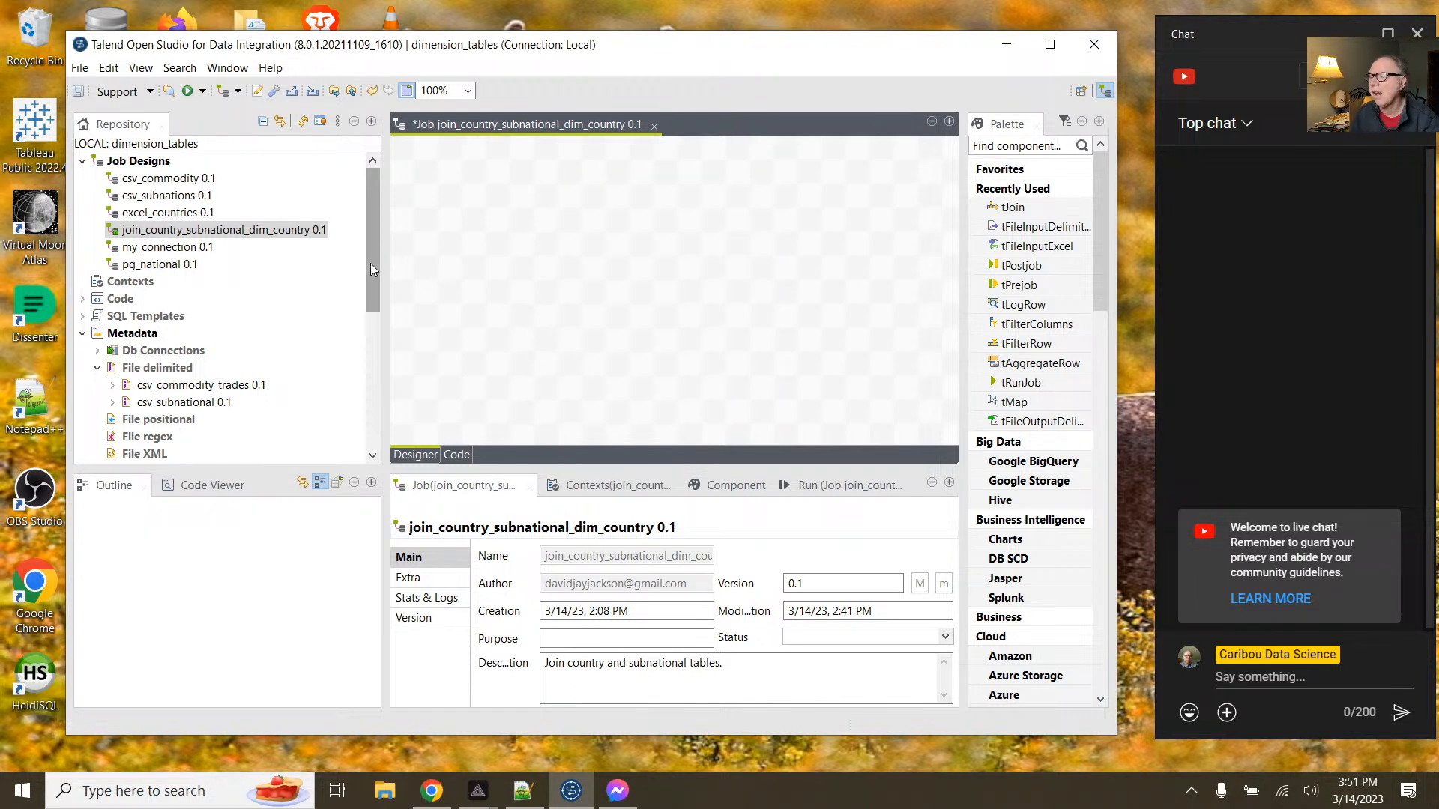
Step: Add the excel_countries 0.1 metadata to the empty job design as a tFileInputExcel component
drag(370, 263, 367, 288)
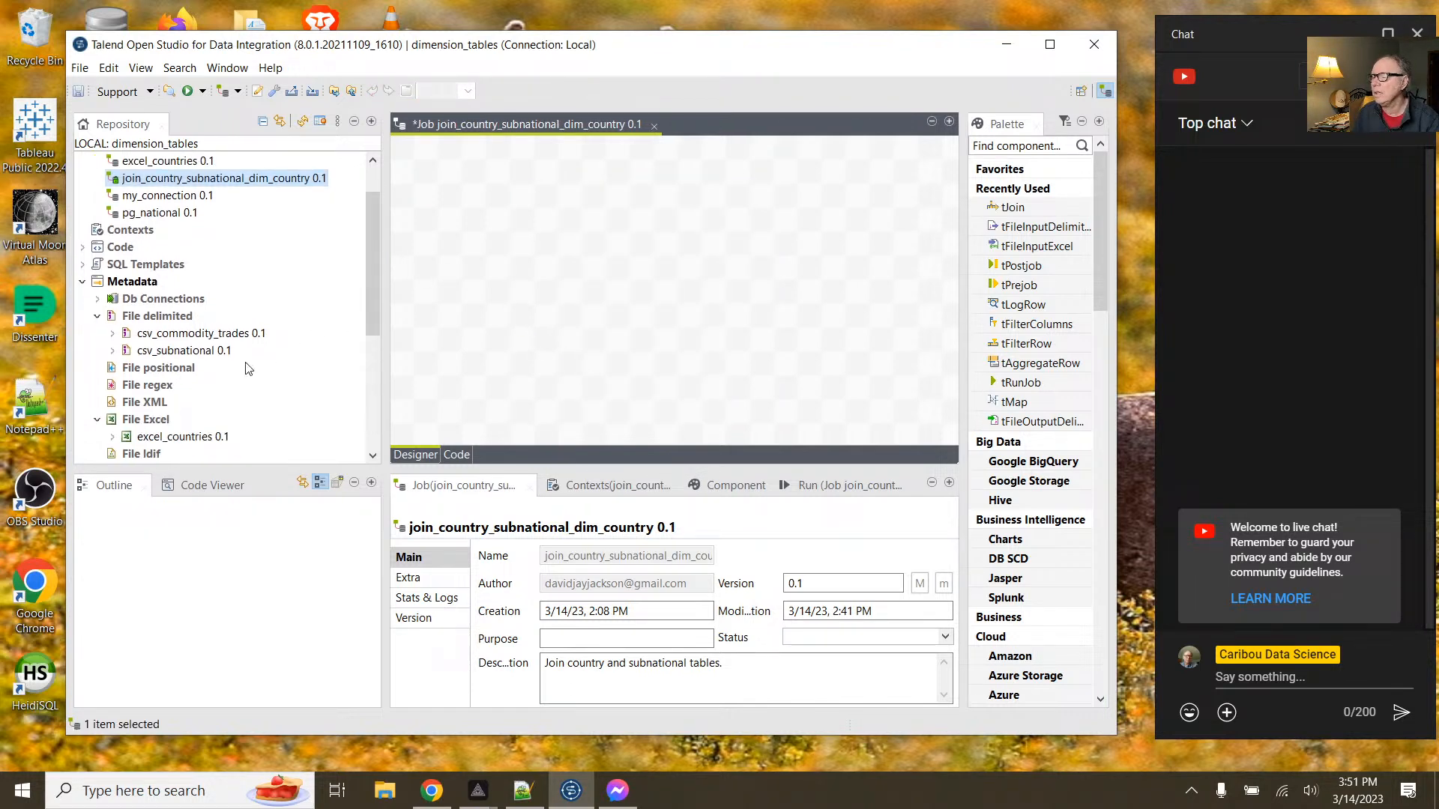
drag(371, 320, 362, 376)
click(211, 299)
drag(212, 304, 506, 202)
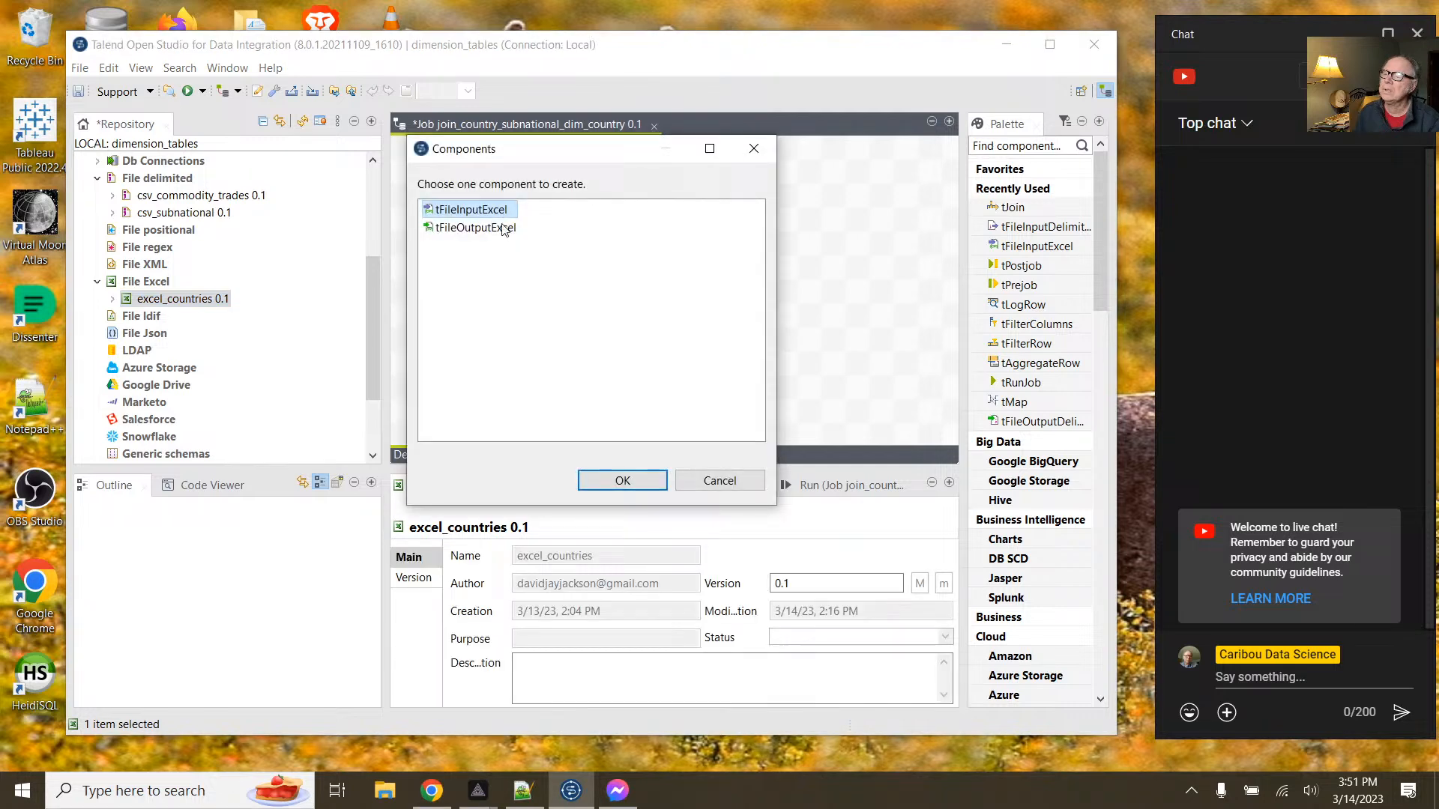
click(623, 481)
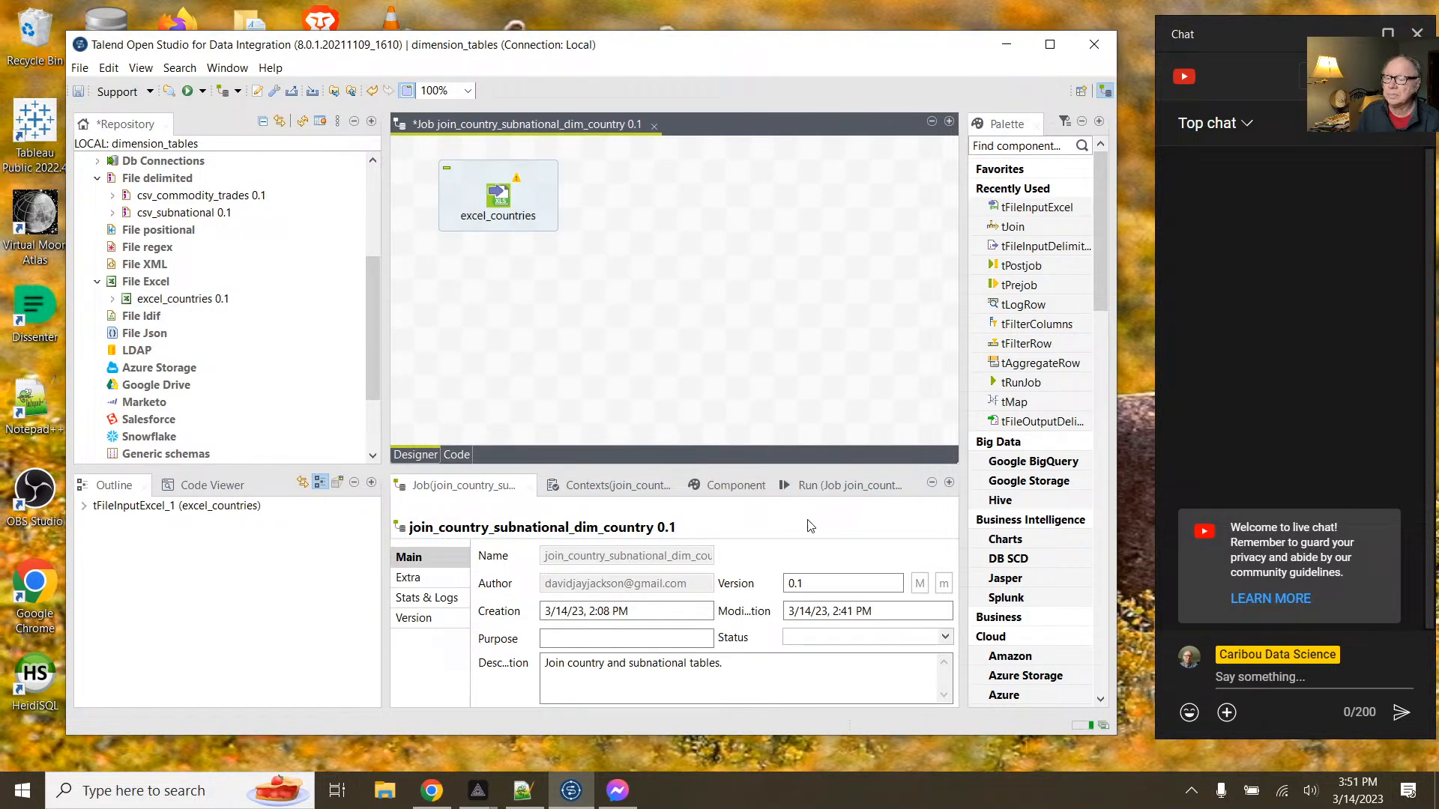
Step: Display the excel_countries component's basic settings and move the component lower on the design canvas
click(508, 200)
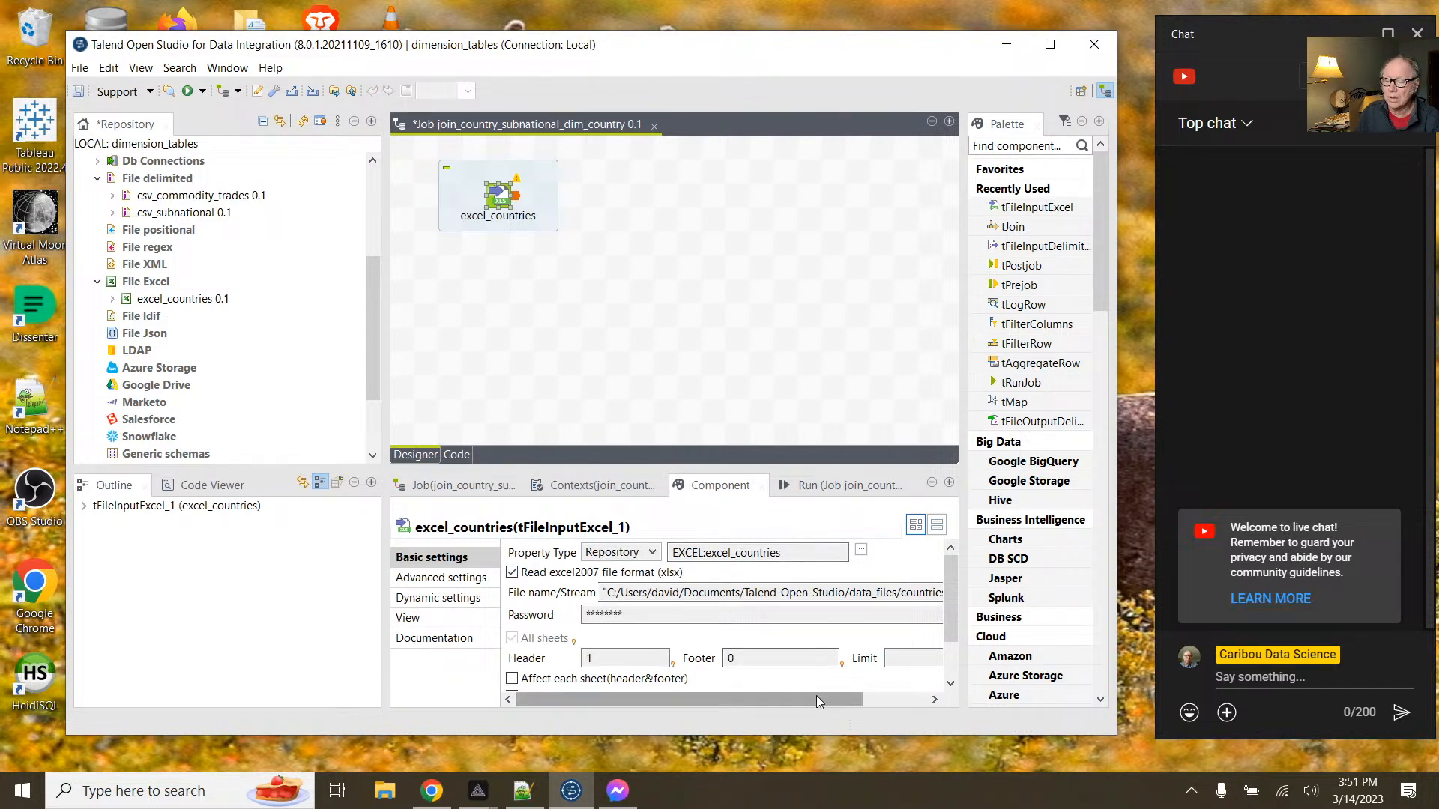
drag(816, 696, 753, 690)
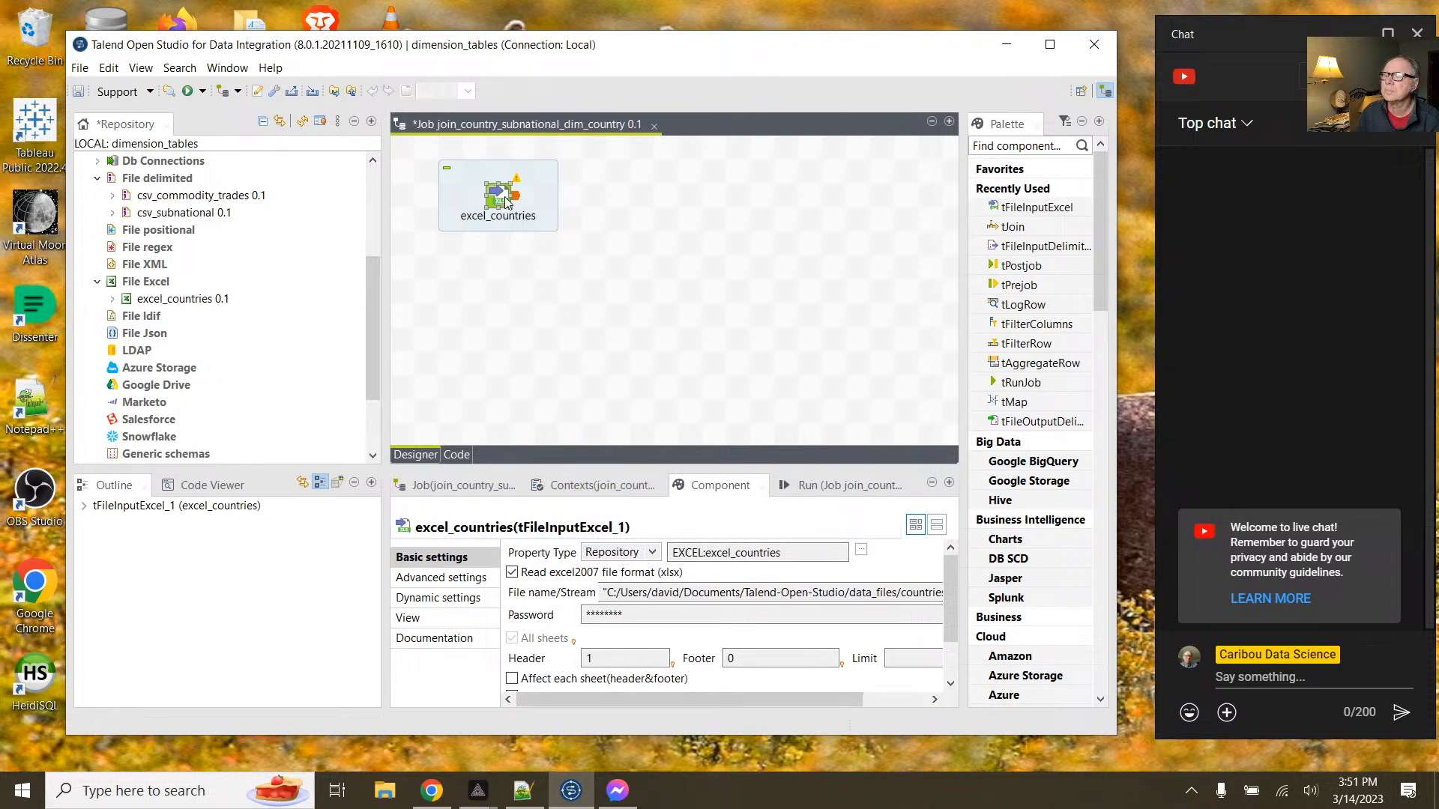
drag(503, 216, 498, 314)
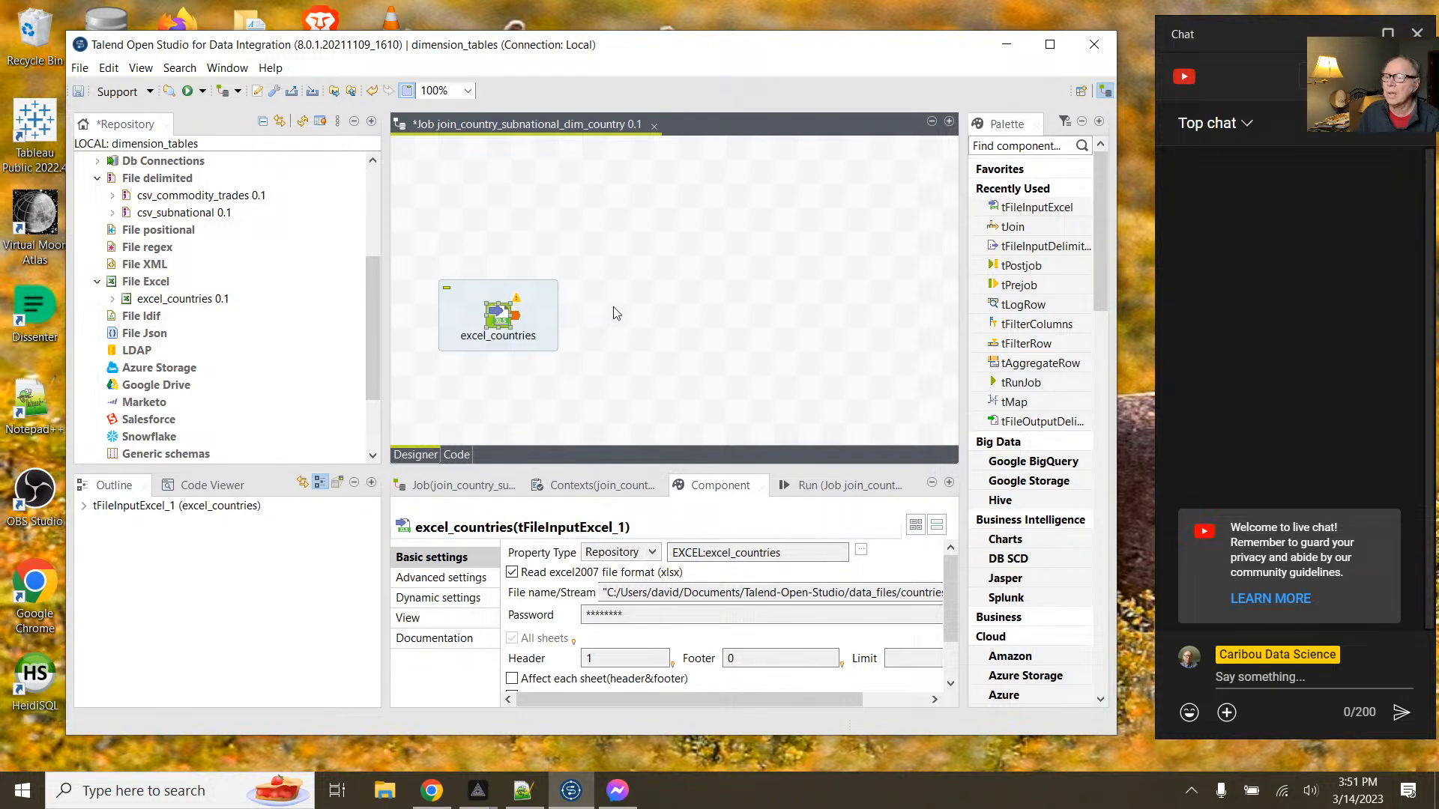
Step: Add a tJoin component beside excel_countries and connect the excel_countries main row to it
text(join)
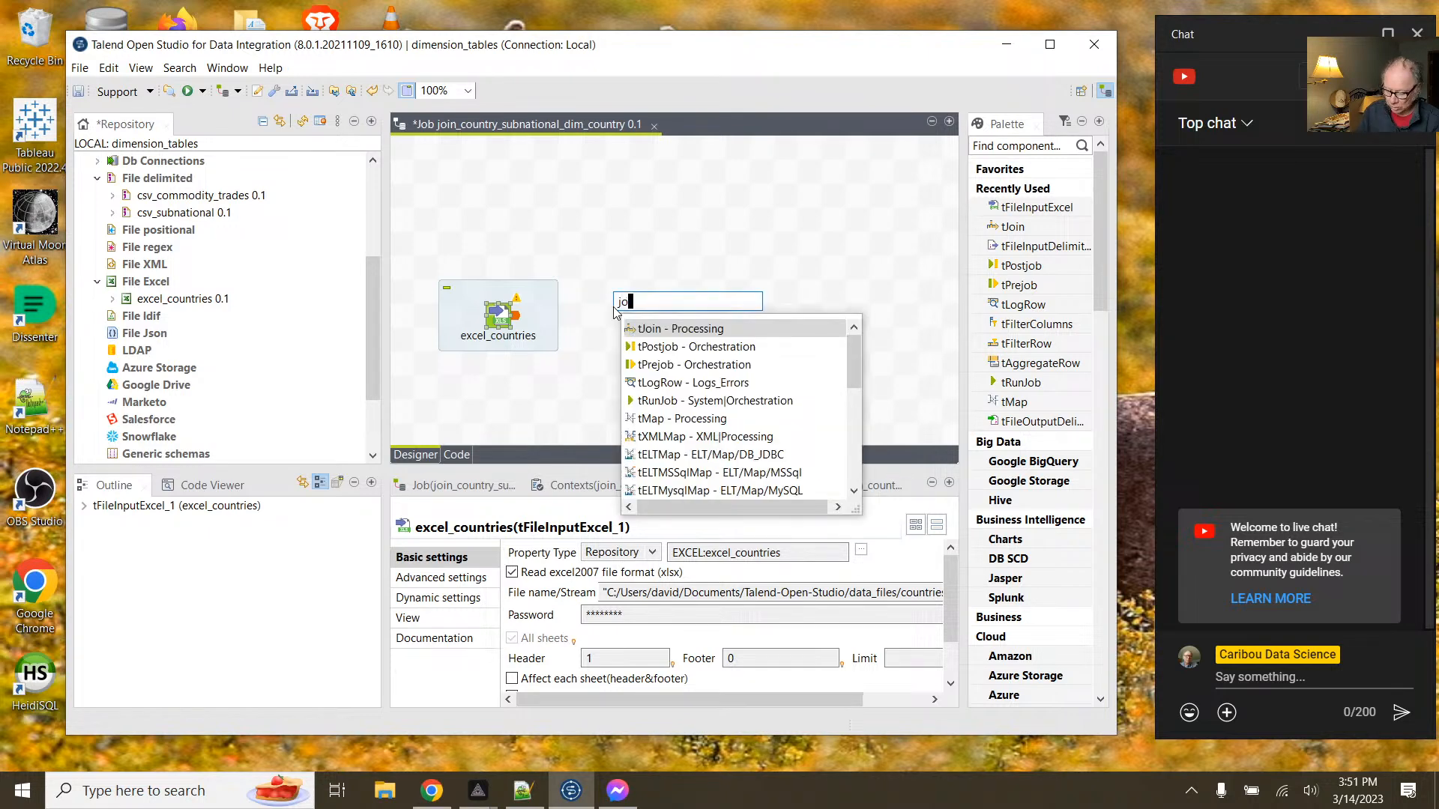
double_click(662, 331)
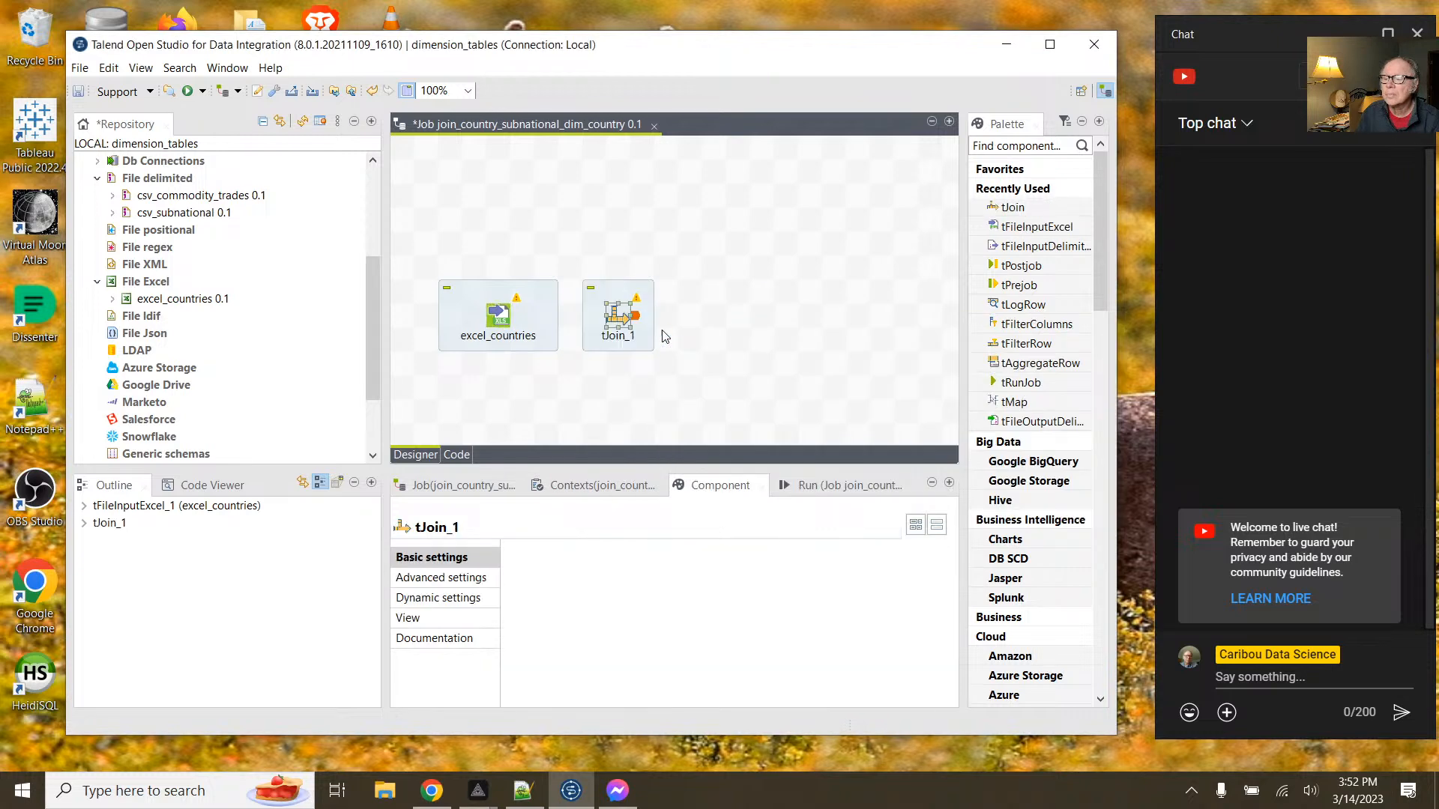
click(509, 321)
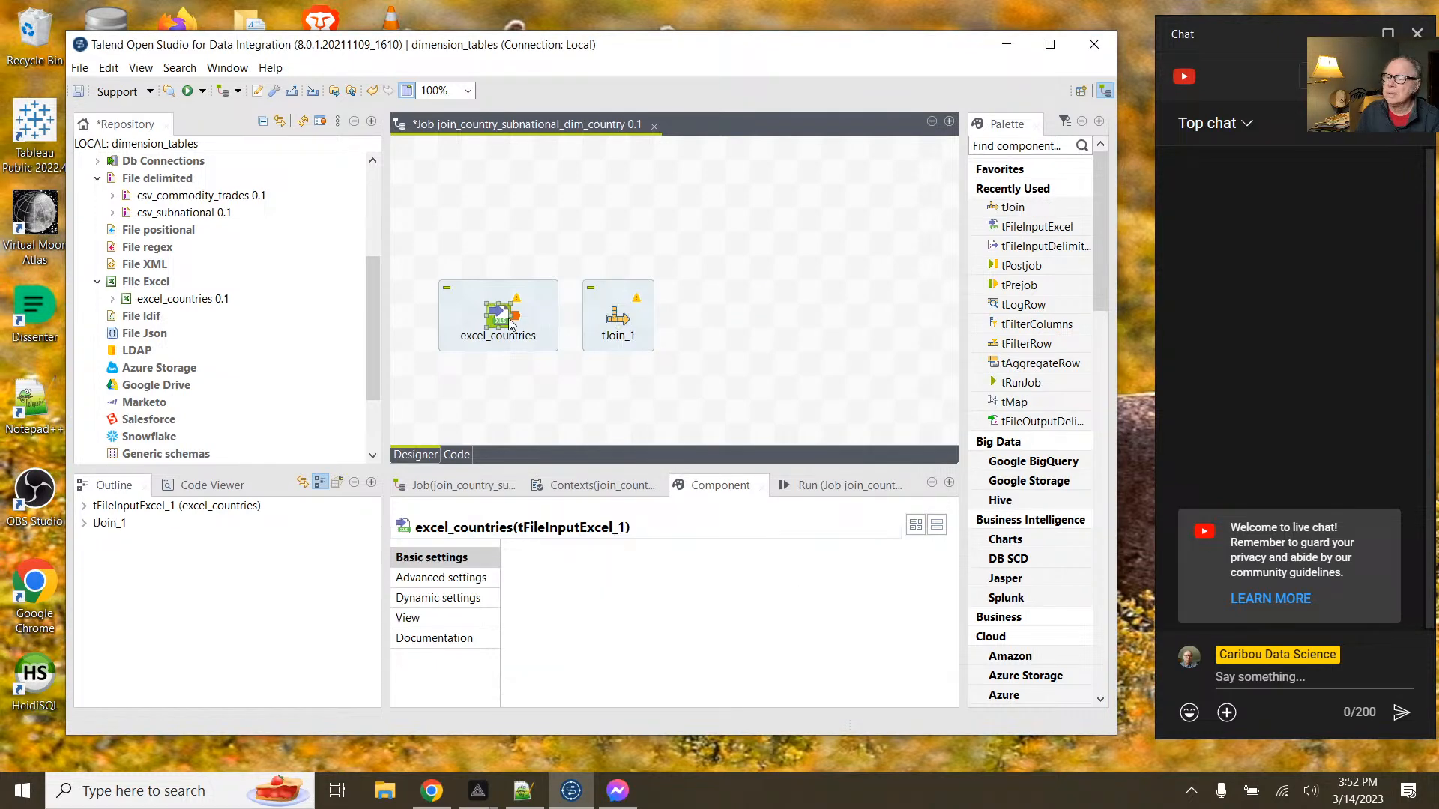
drag(514, 318, 613, 322)
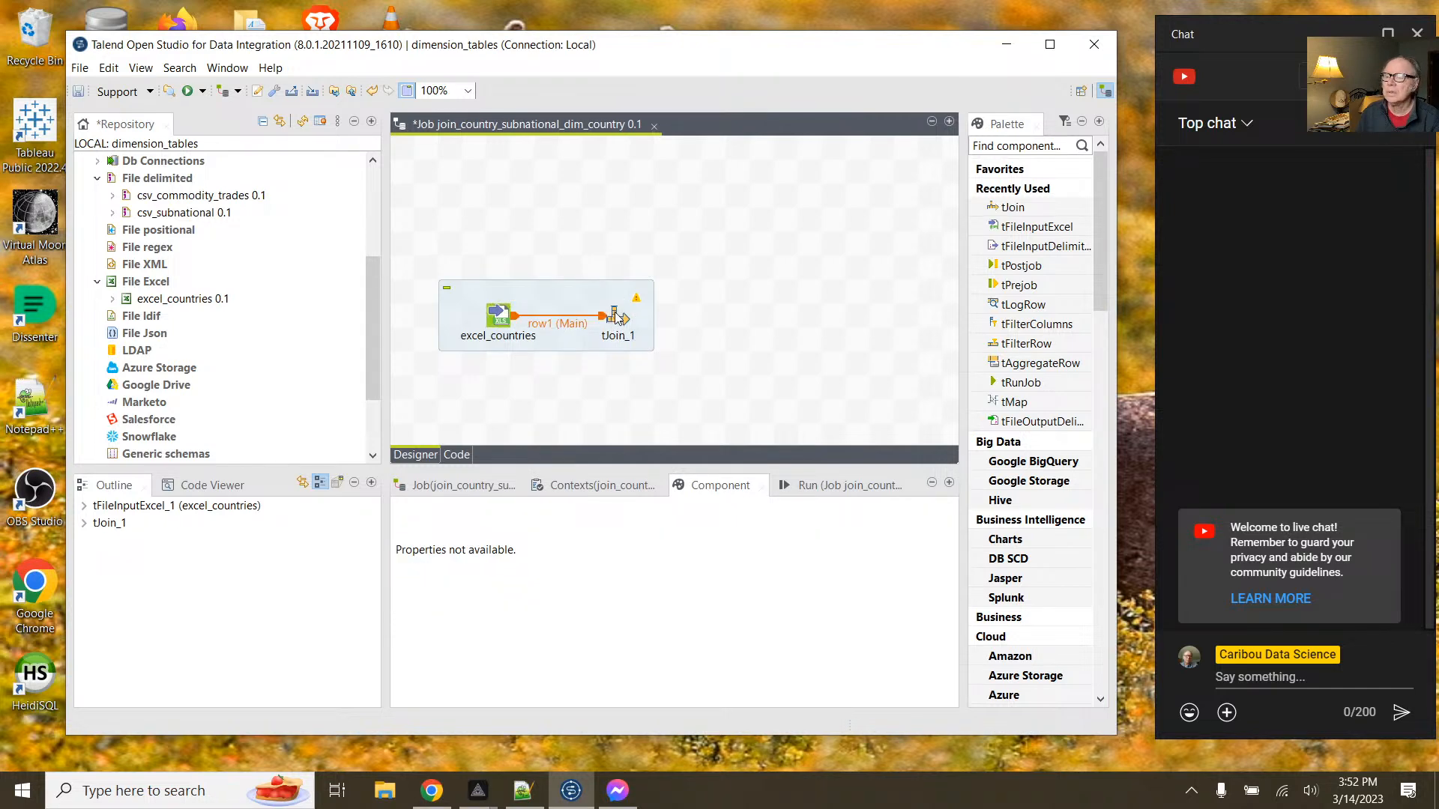
Step: Move the tJoin component farther from excel_countries and shift the whole subjob lower on the canvas
click(615, 321)
drag(615, 322, 759, 322)
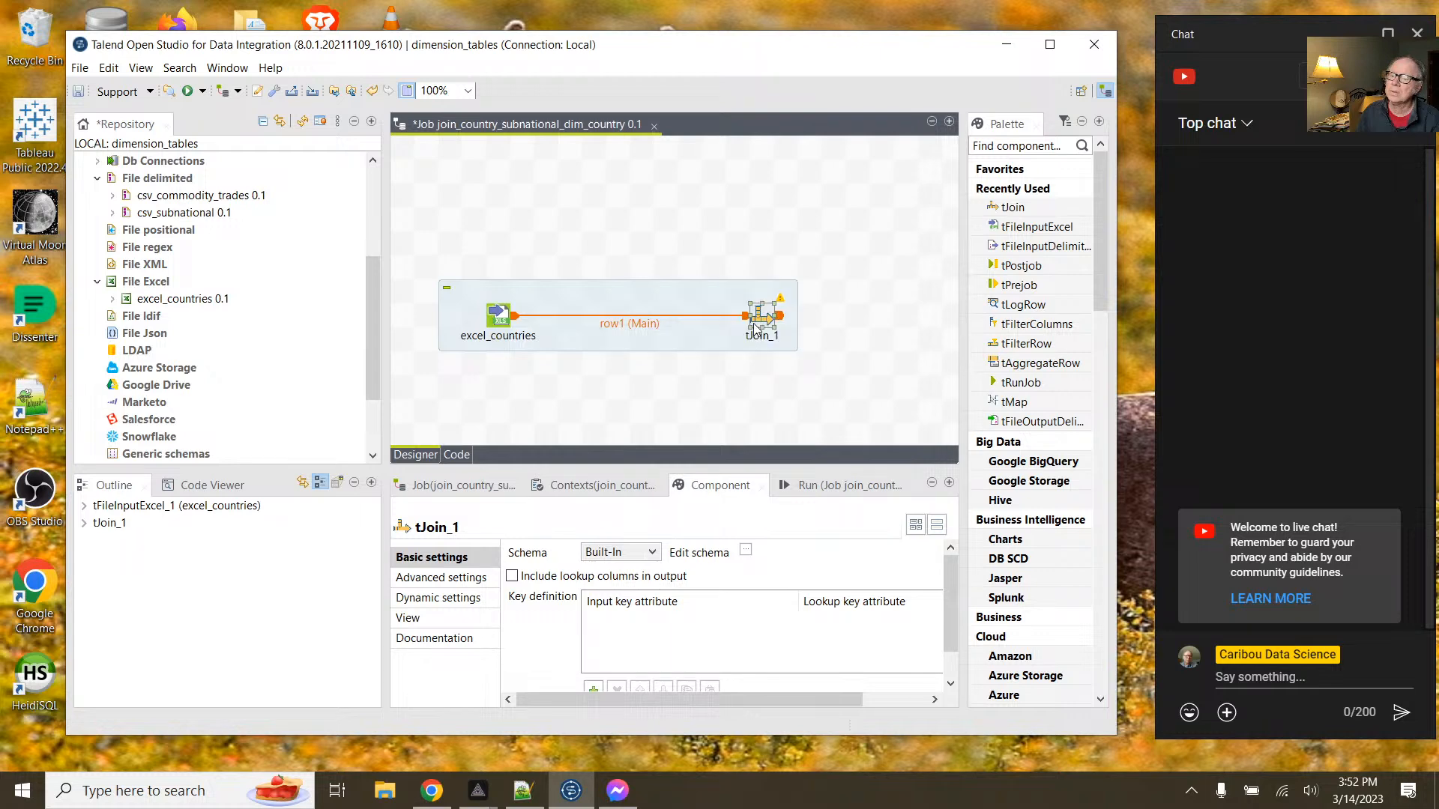
click(714, 338)
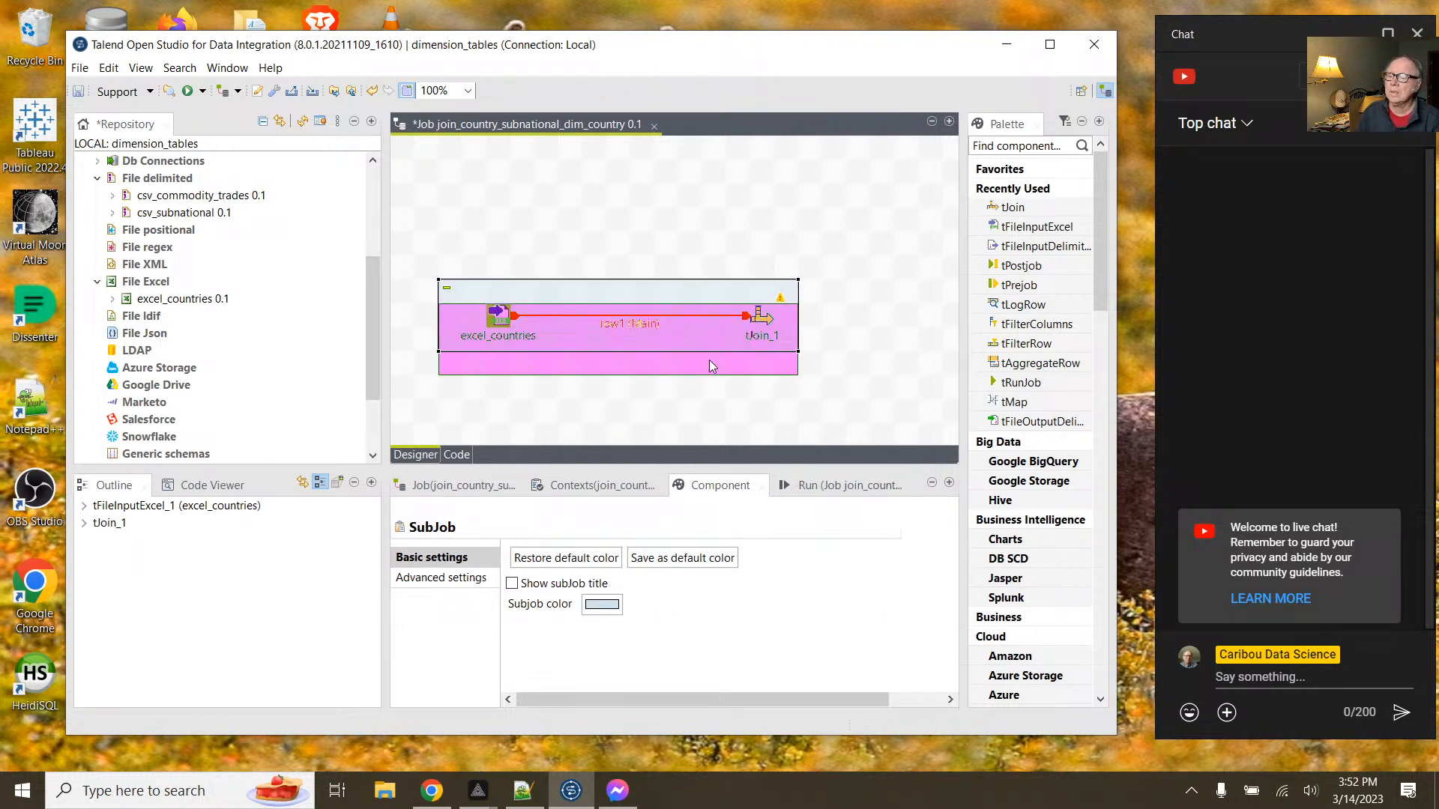
drag(708, 362, 708, 367)
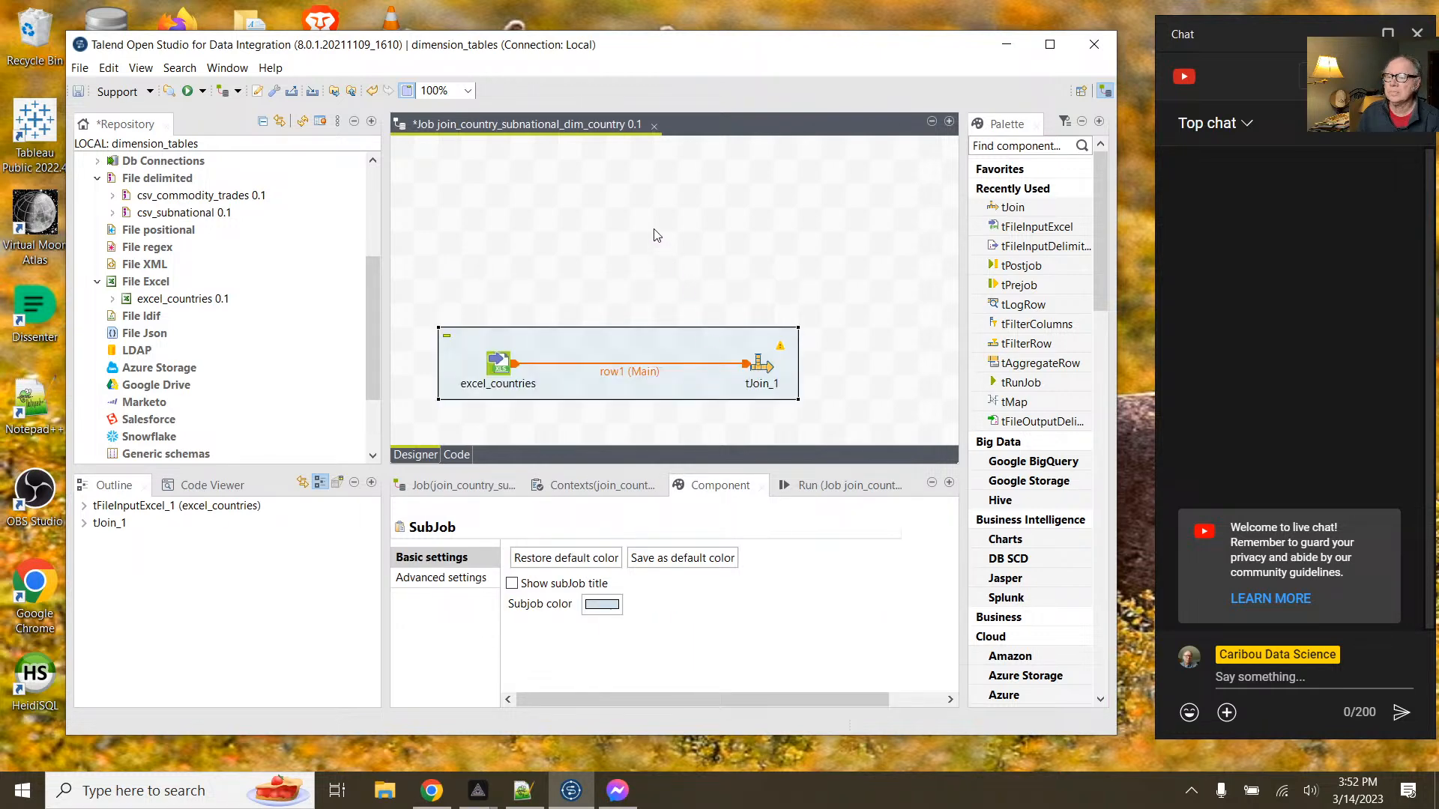
Step: Add csv_subnational 0.1 as a tFileInputDelimited component above the tJoin component and connect it to the join as the lookup row
click(213, 213)
drag(213, 215, 772, 210)
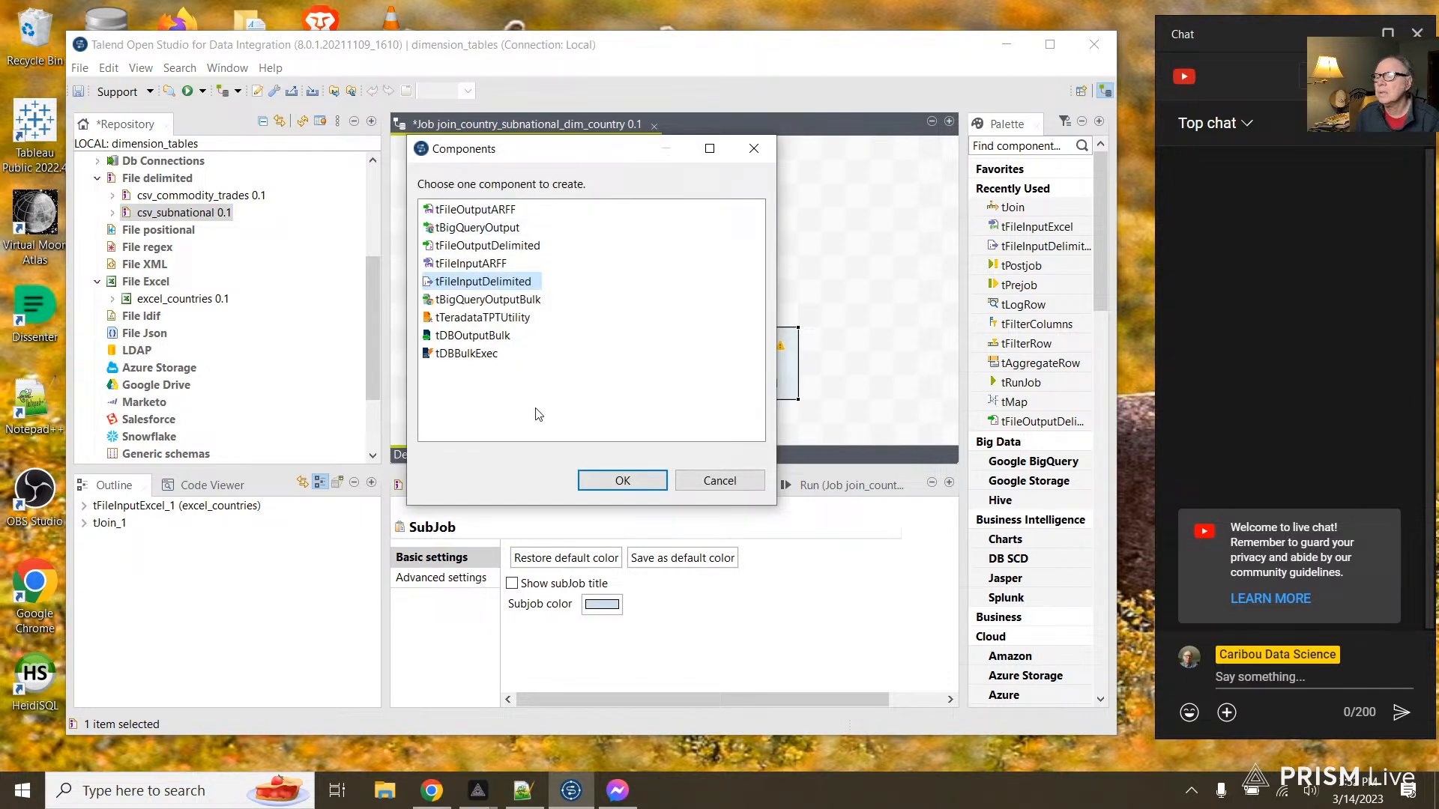
click(622, 481)
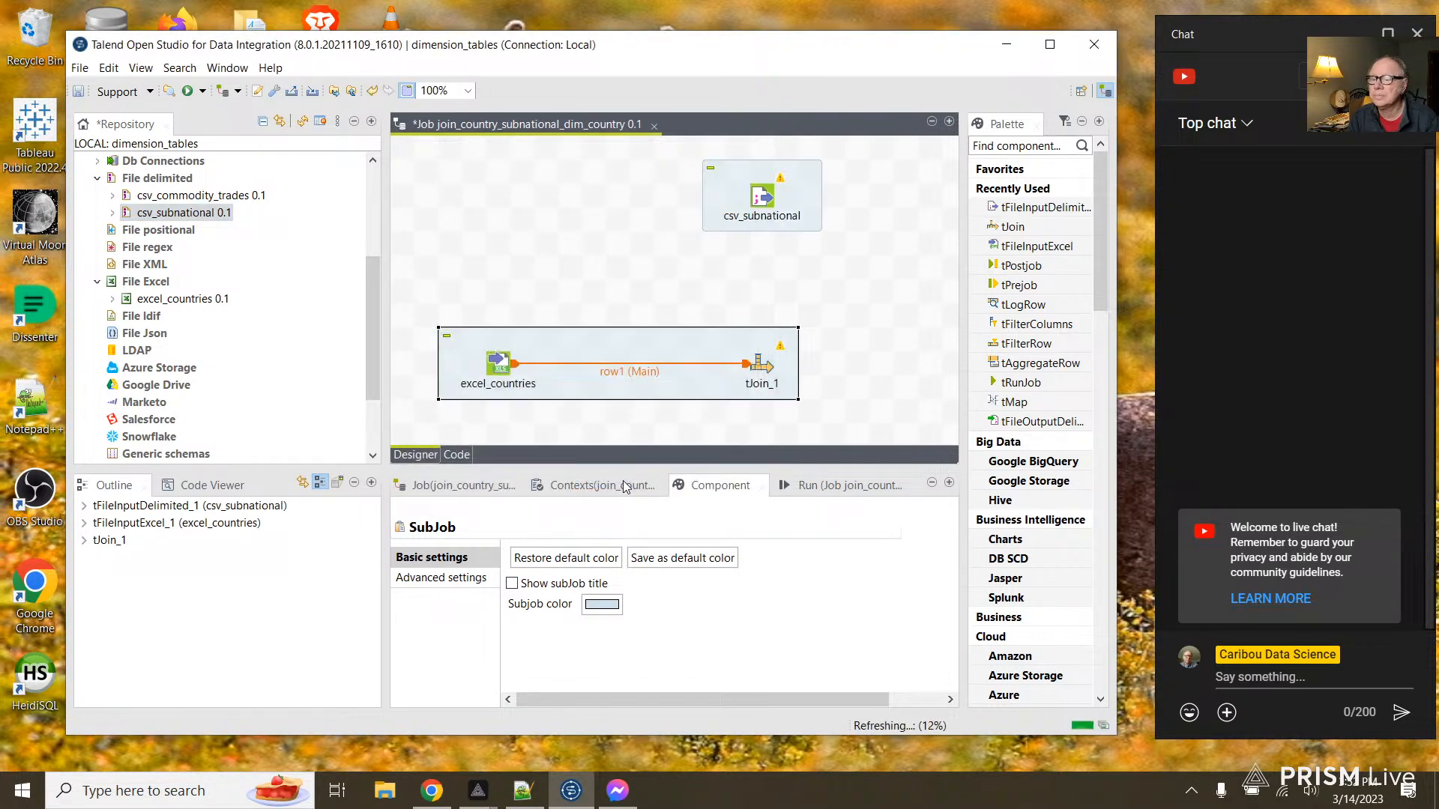
drag(752, 200, 761, 370)
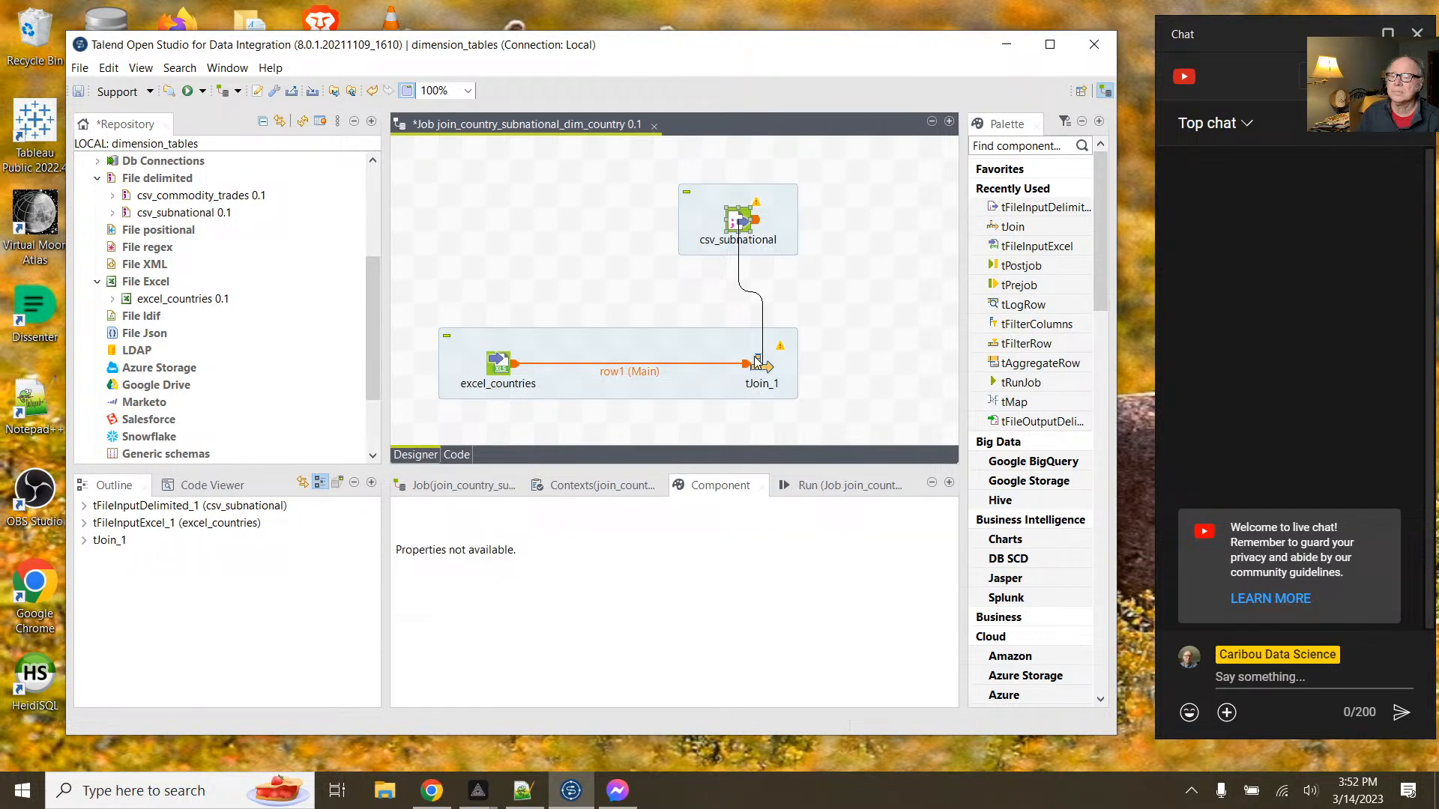
click(748, 240)
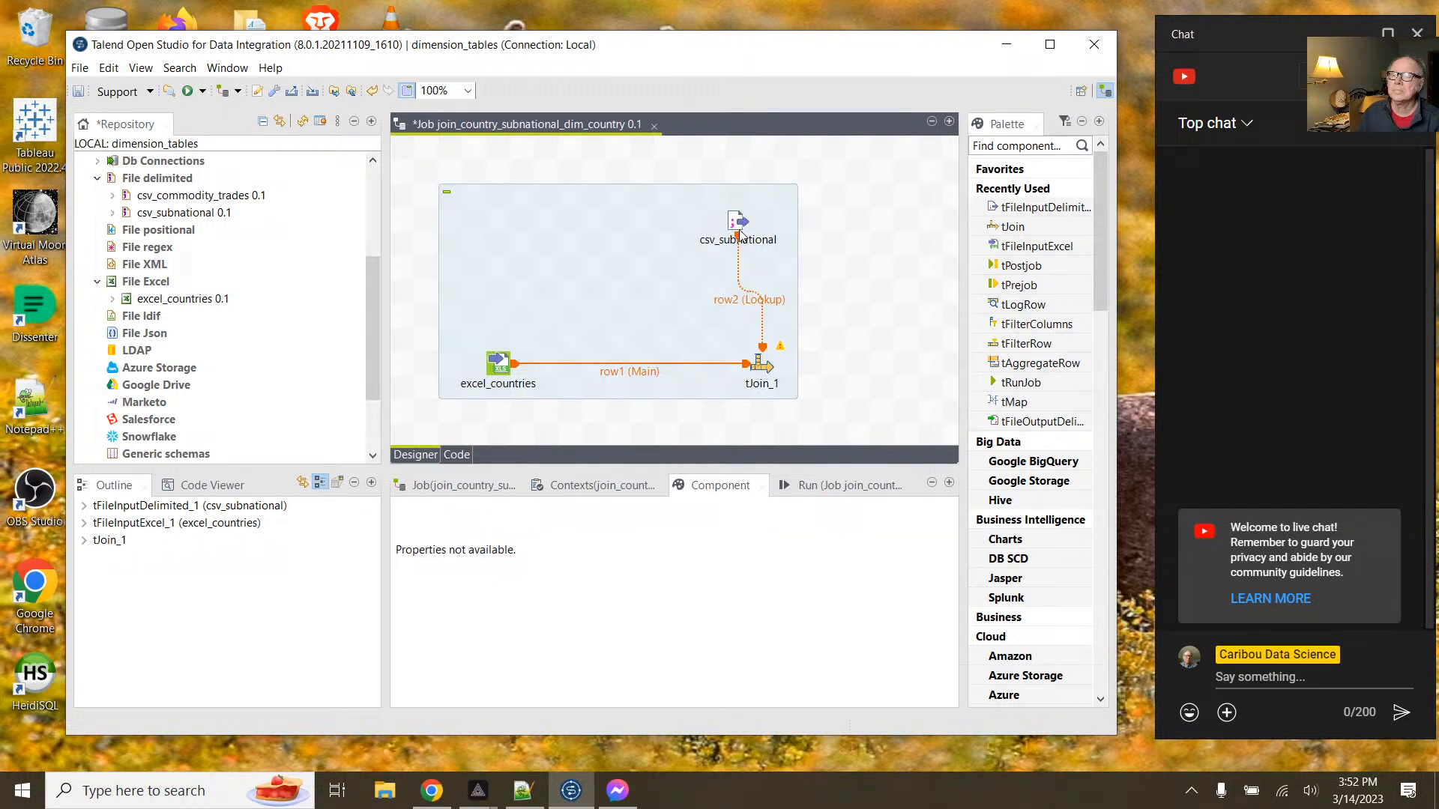
drag(748, 239, 759, 240)
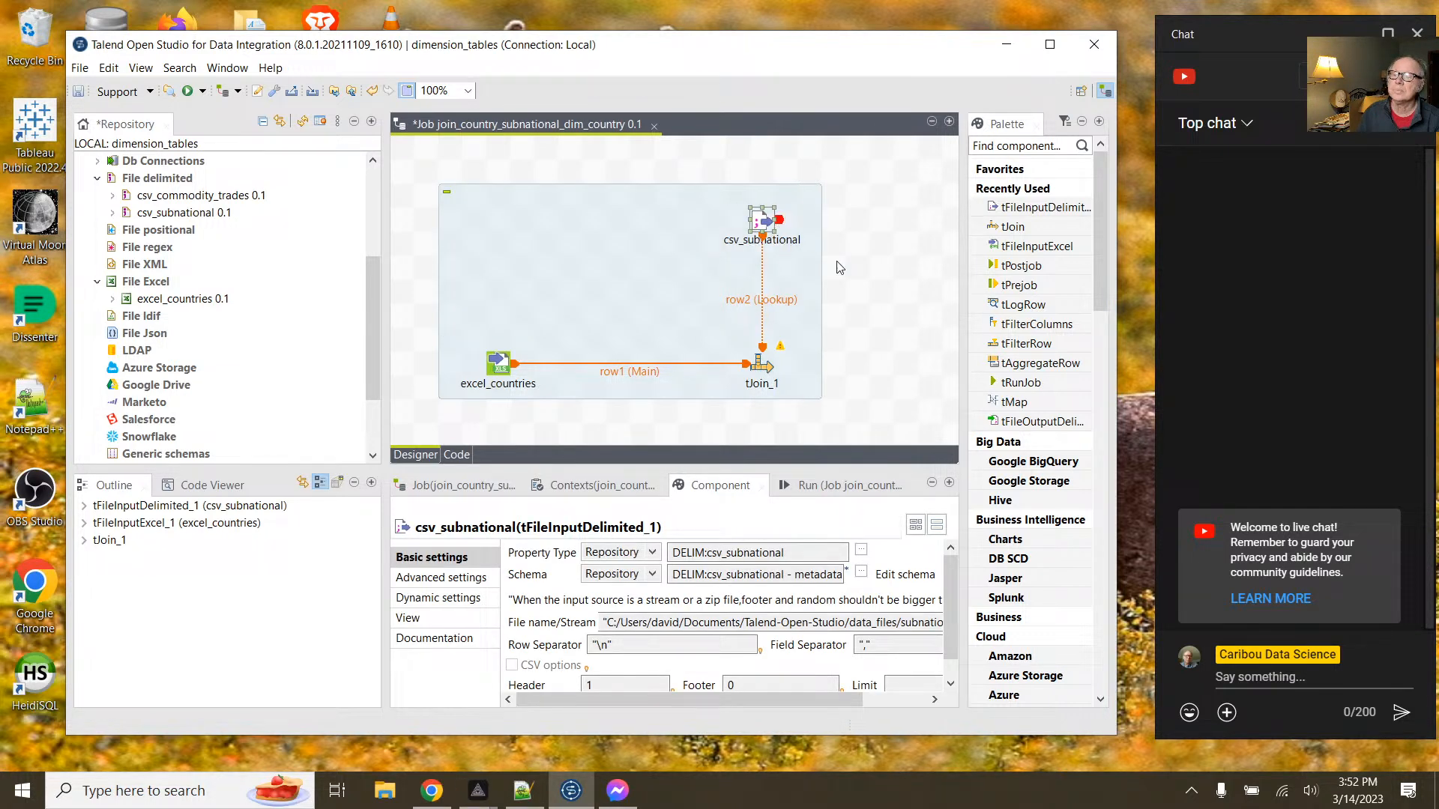
Step: Move the tJoin component closer to excel_countries and realign csv_subnational directly above it
click(758, 365)
drag(759, 365, 614, 363)
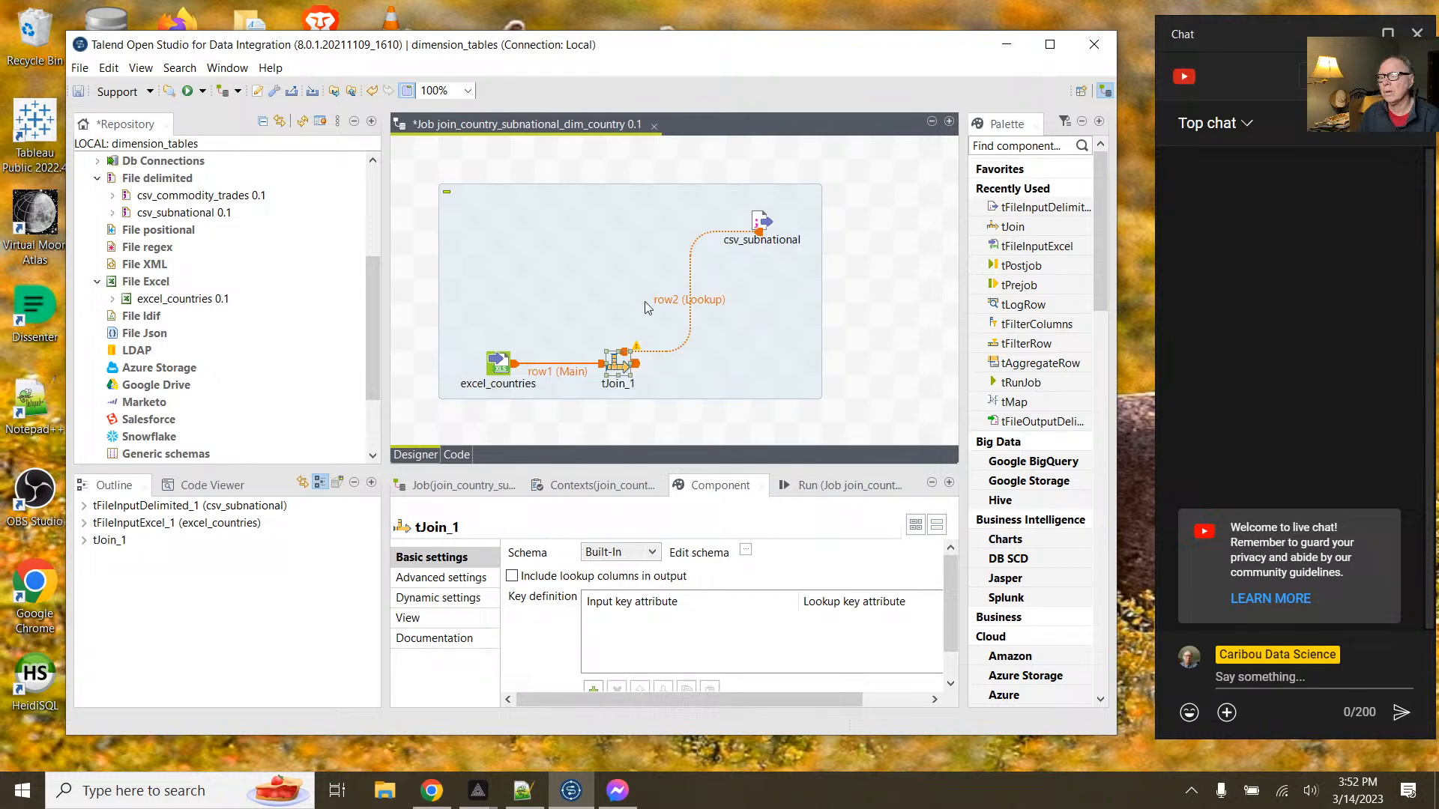
click(759, 229)
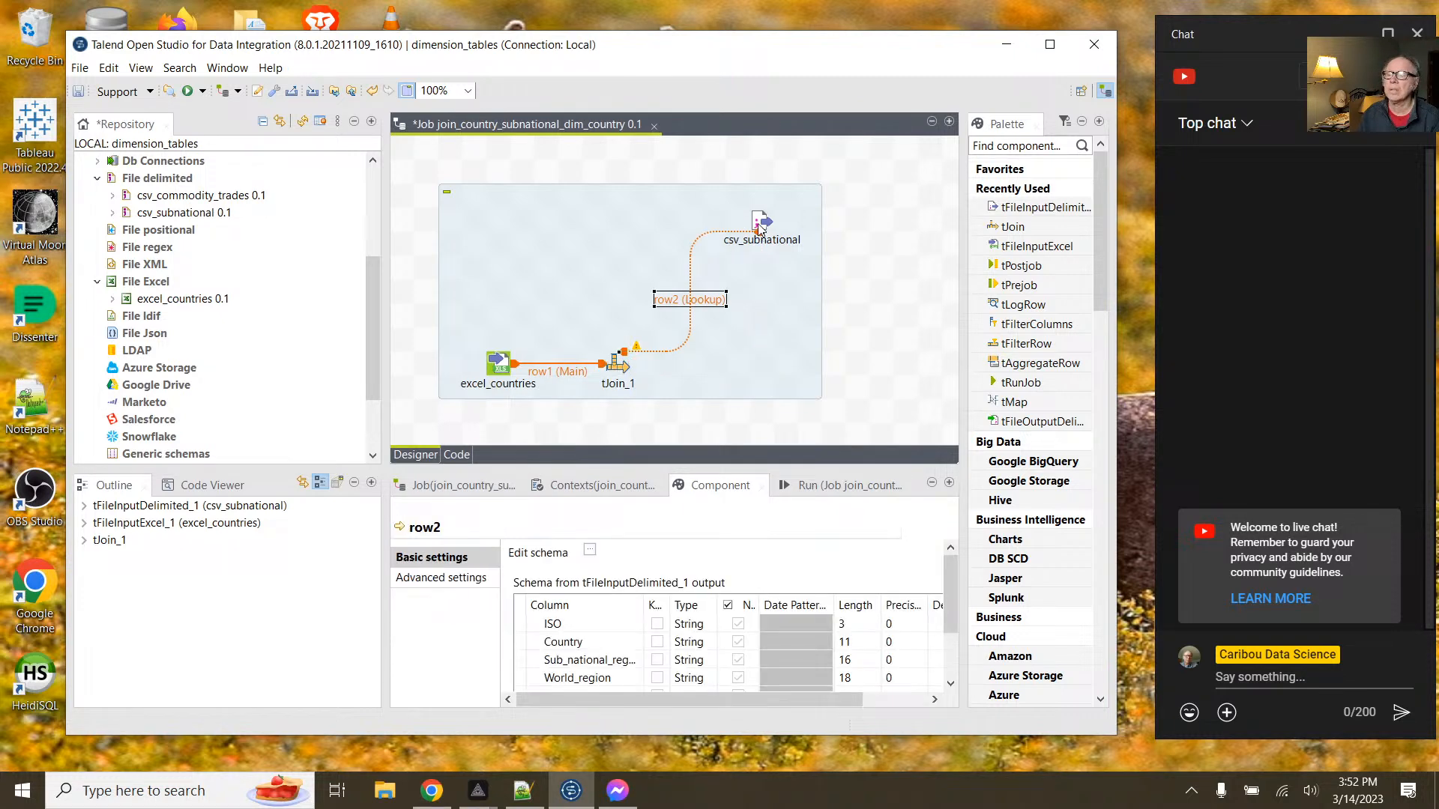
click(759, 227)
drag(759, 227, 626, 229)
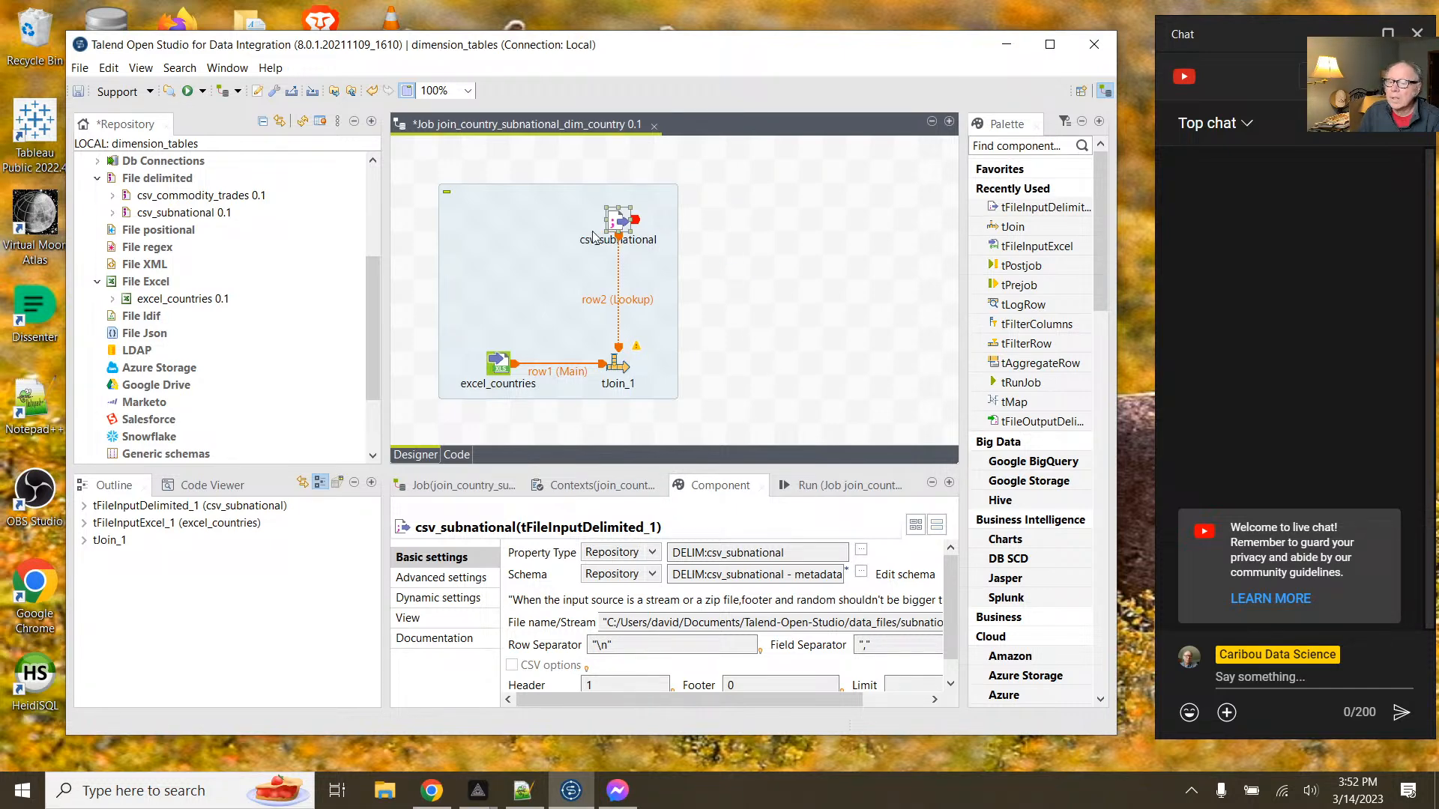
Step: Minimize the Repository and Outline views, and change the excel_countries schema to a built-in property
click(355, 122)
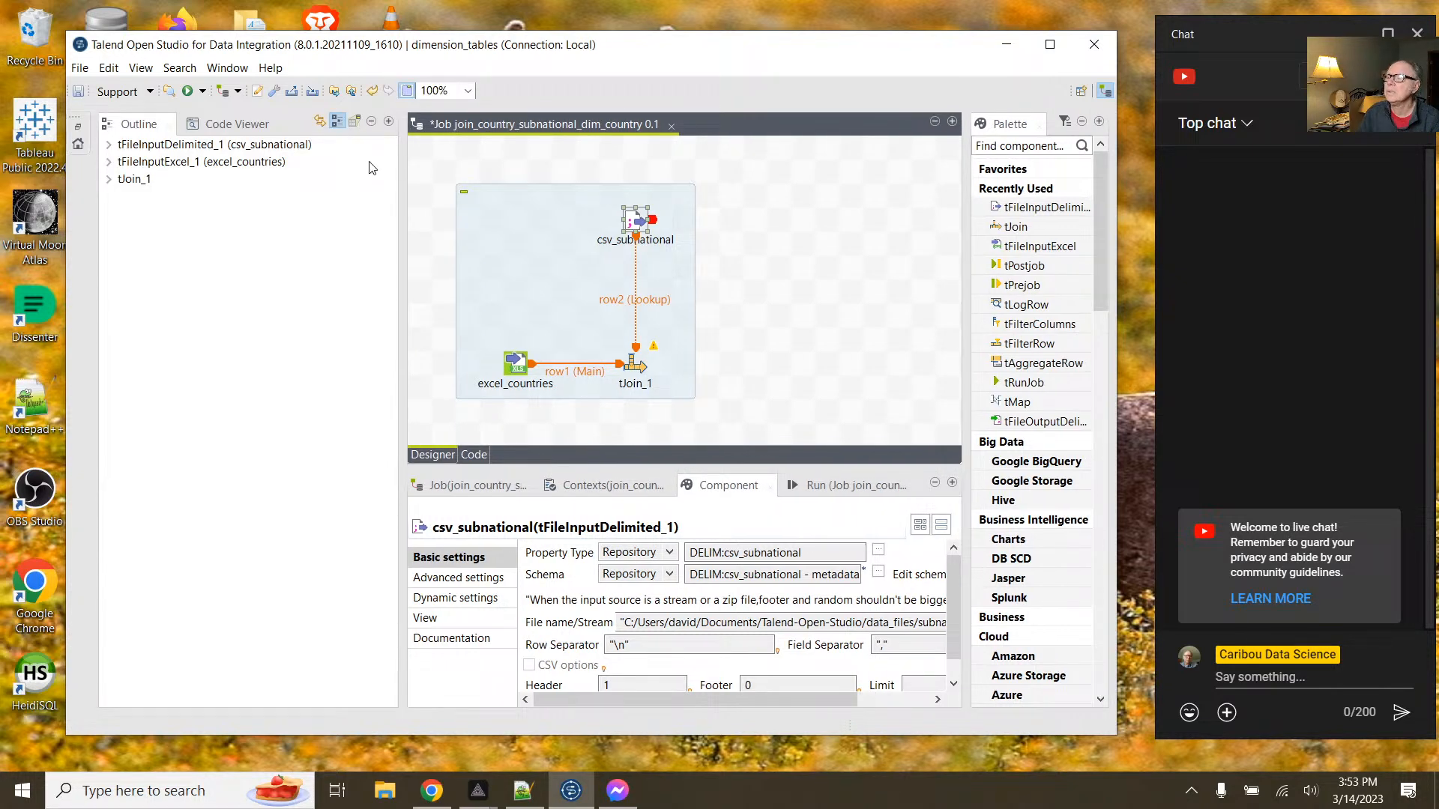
click(371, 123)
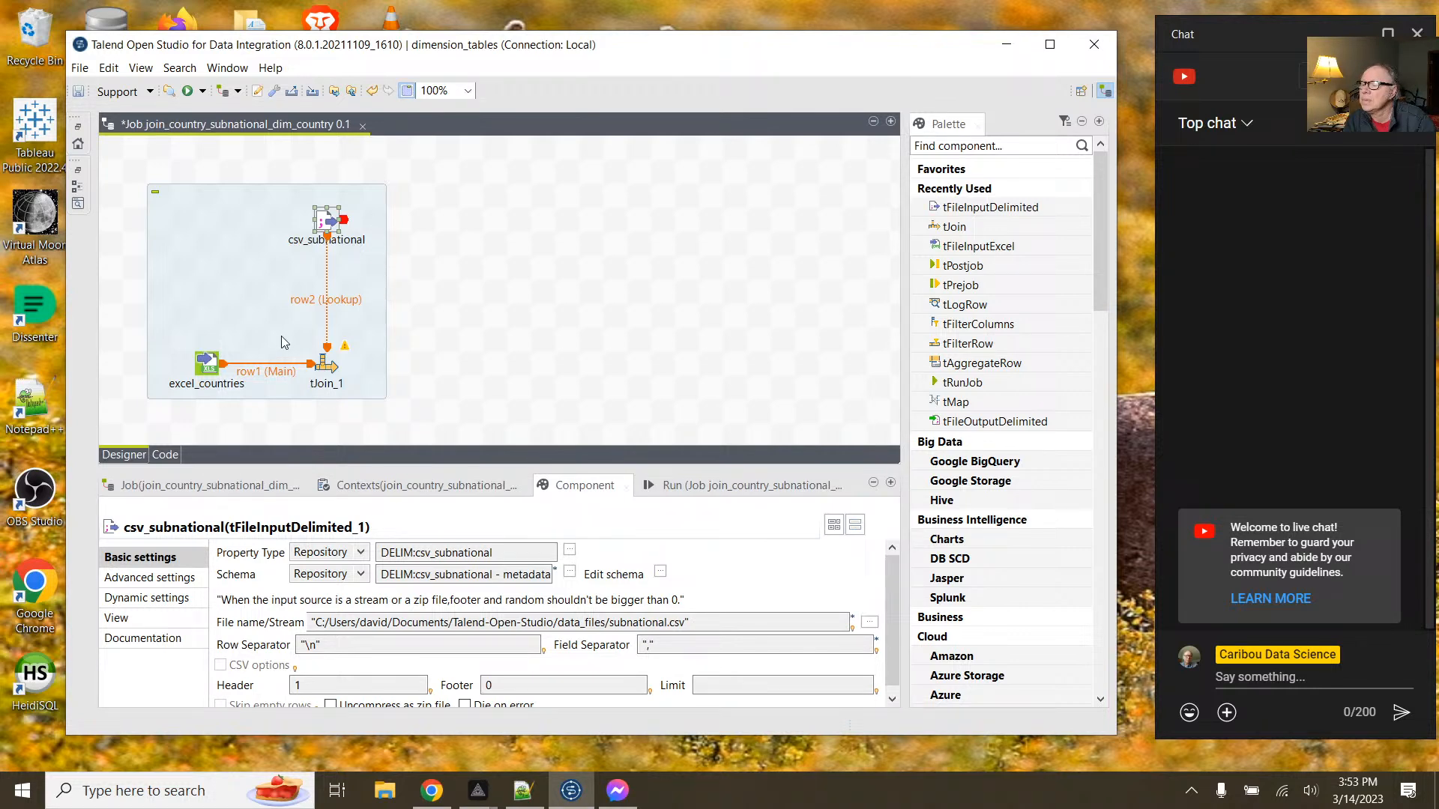
click(213, 373)
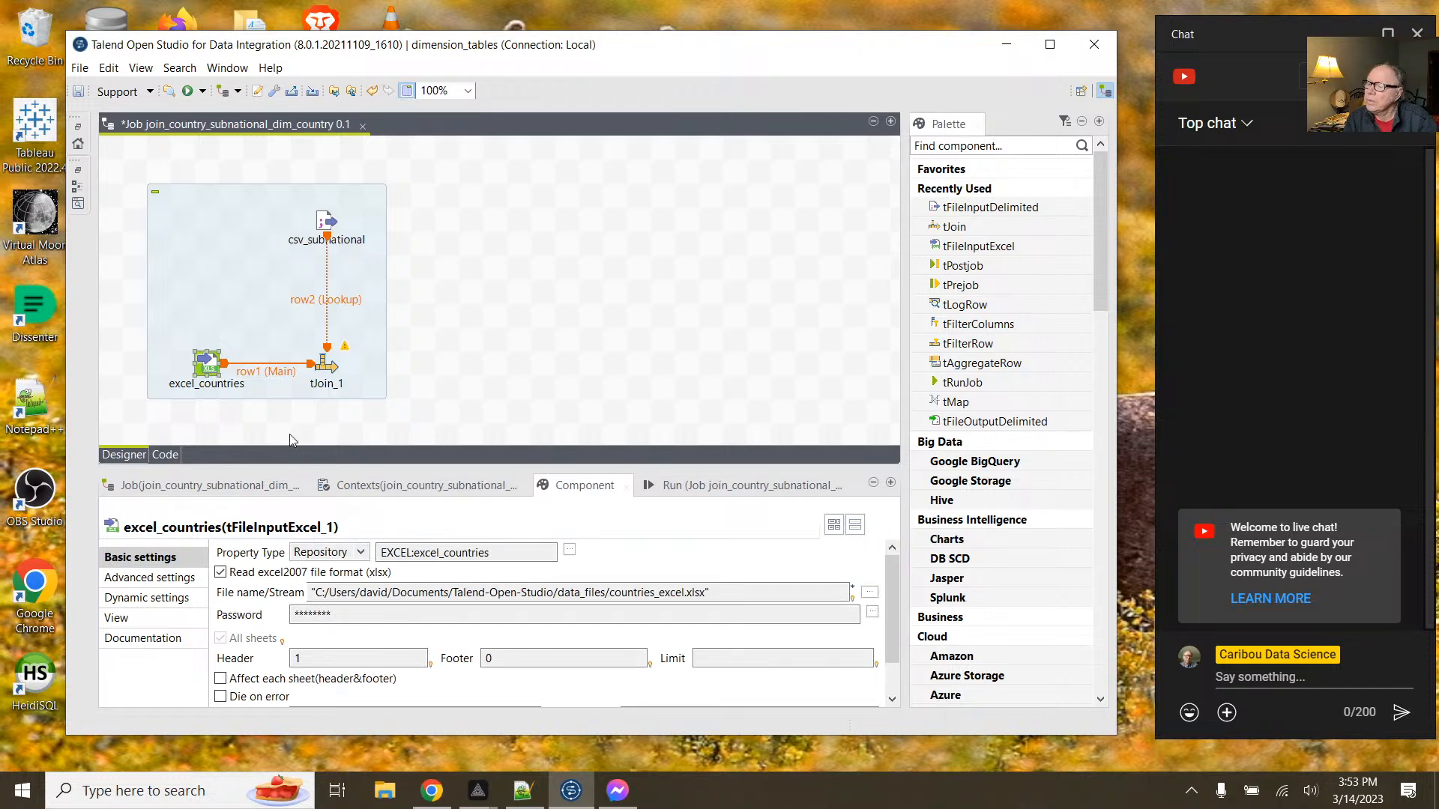
scroll(720, 561, down, 2)
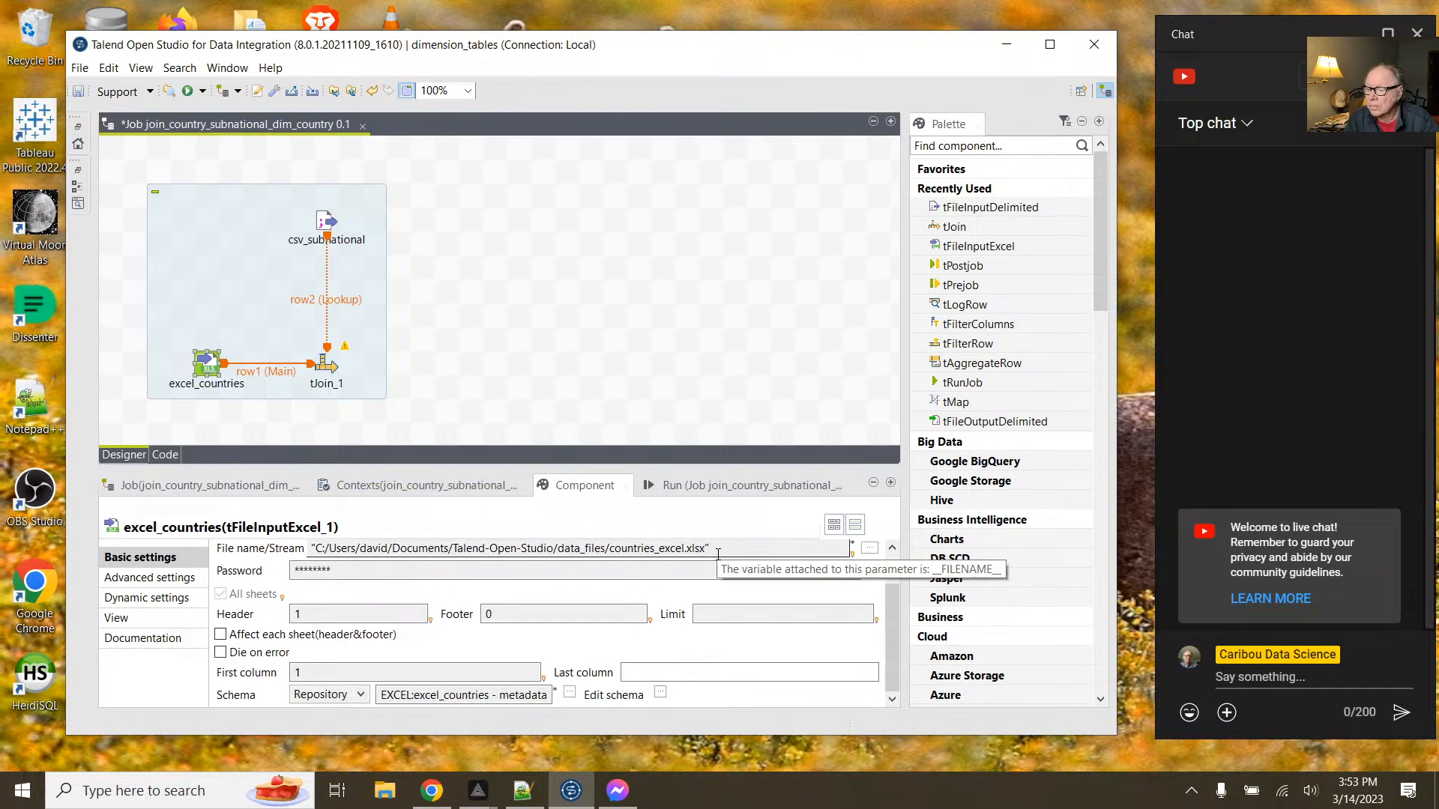
click(660, 693)
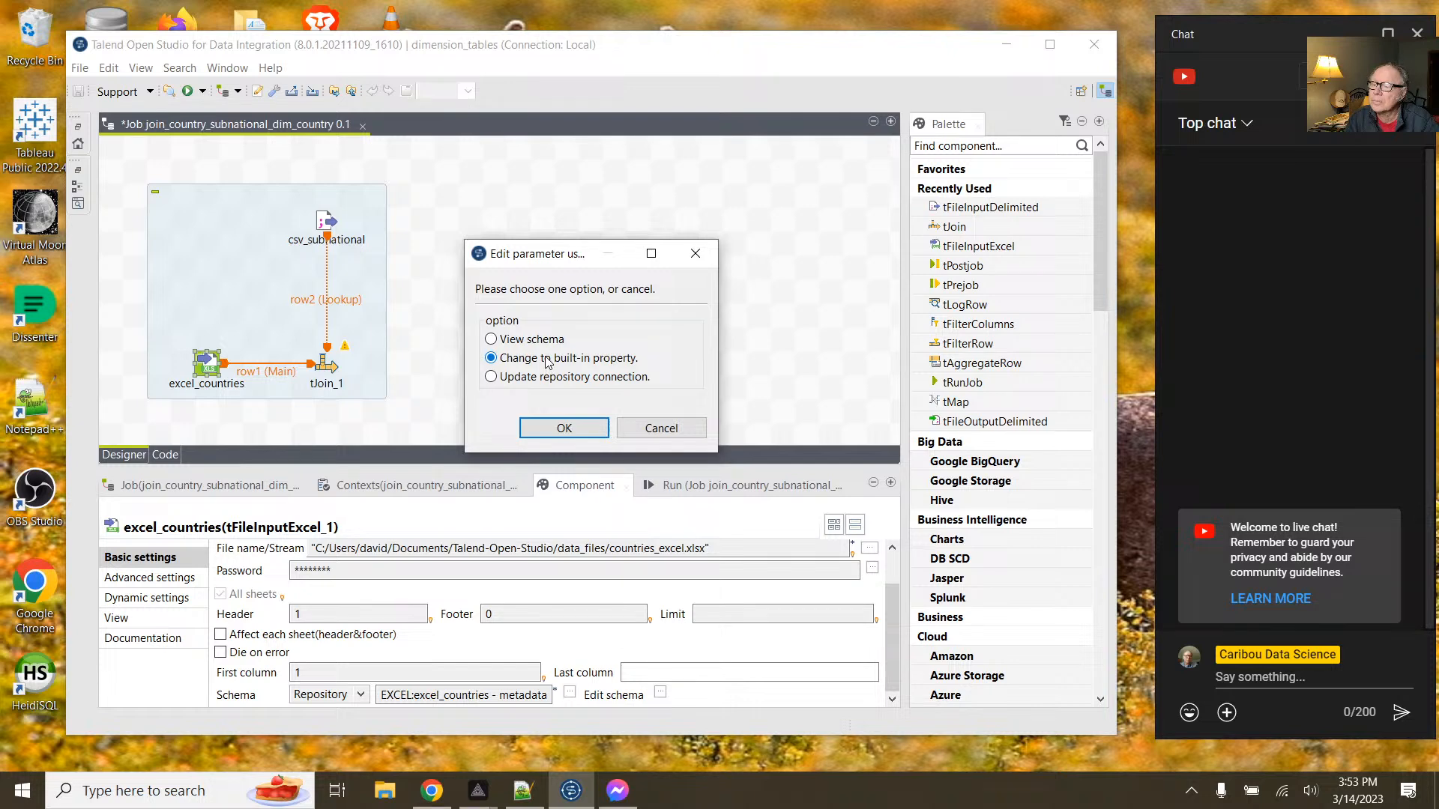
click(565, 430)
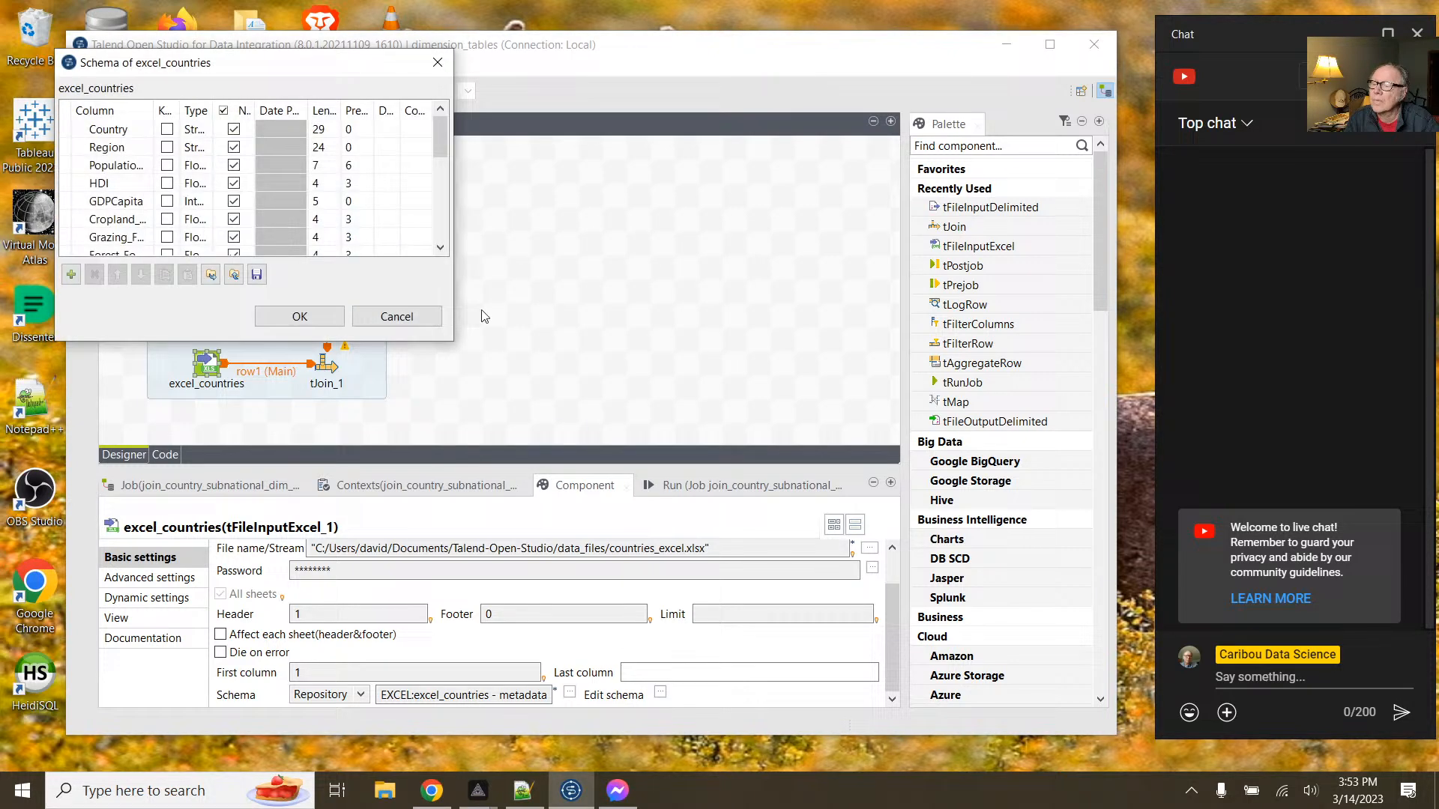
drag(317, 65, 499, 117)
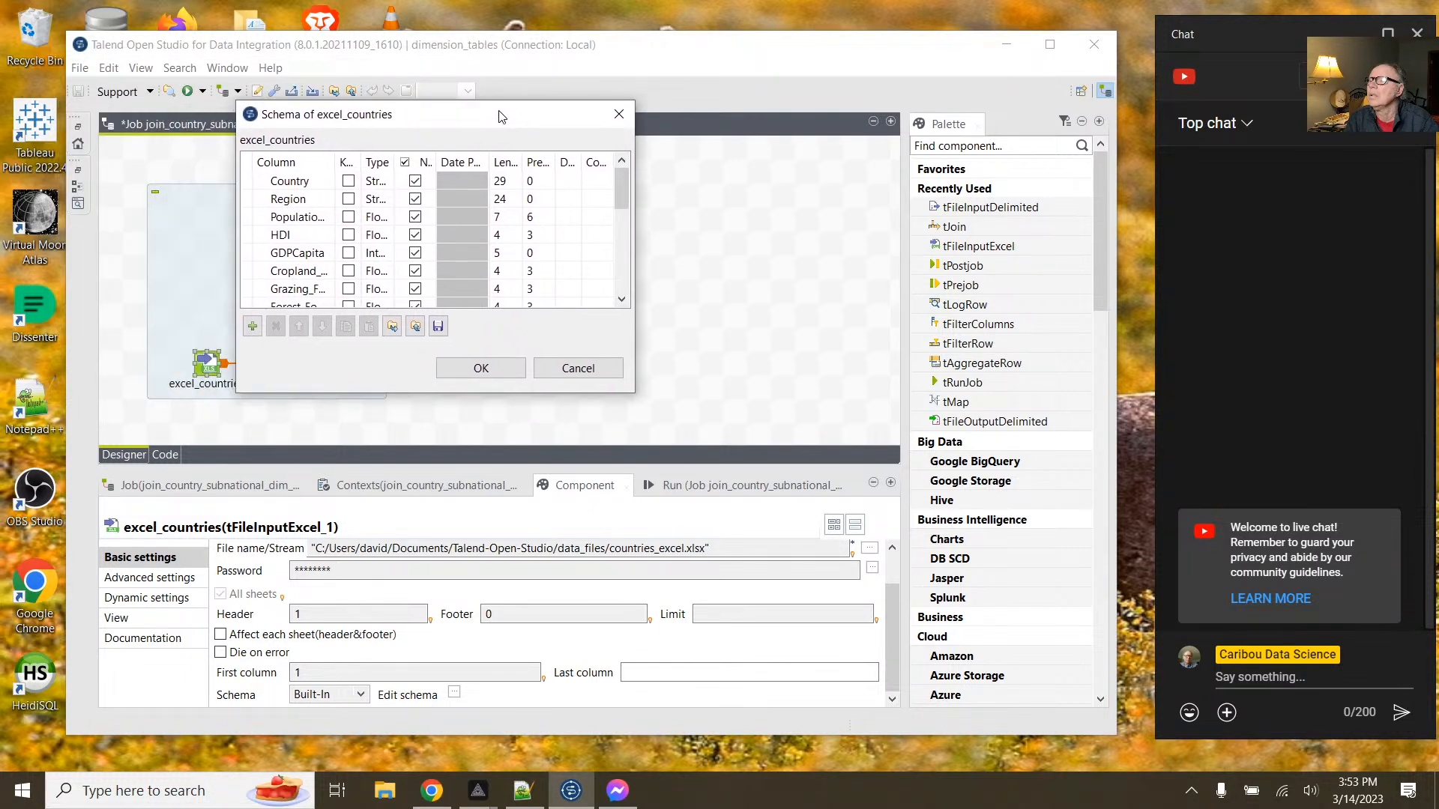
click(575, 368)
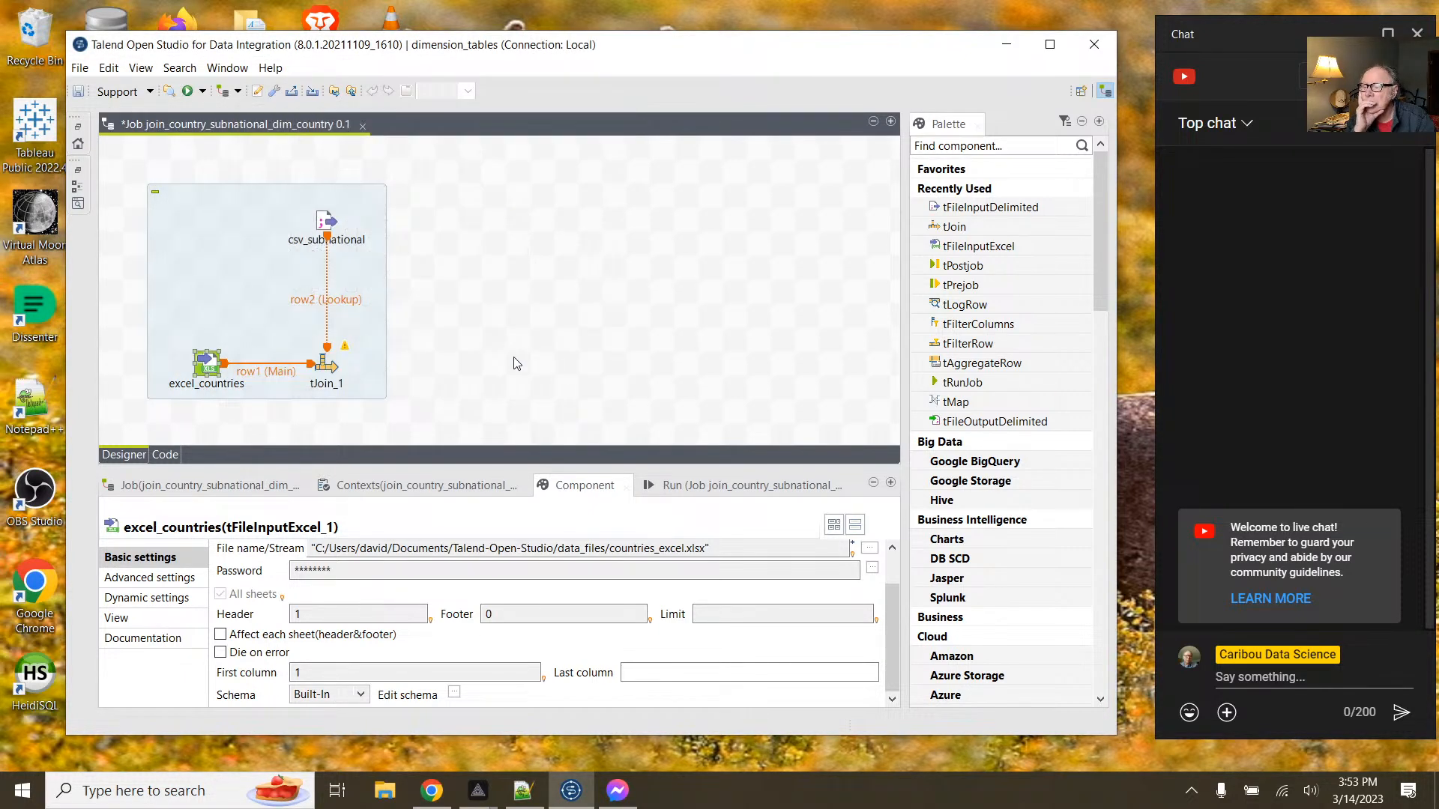
Step: In the tJoin schema, delete every Excel input column from Cropland_Footprint through the final Data column
click(331, 368)
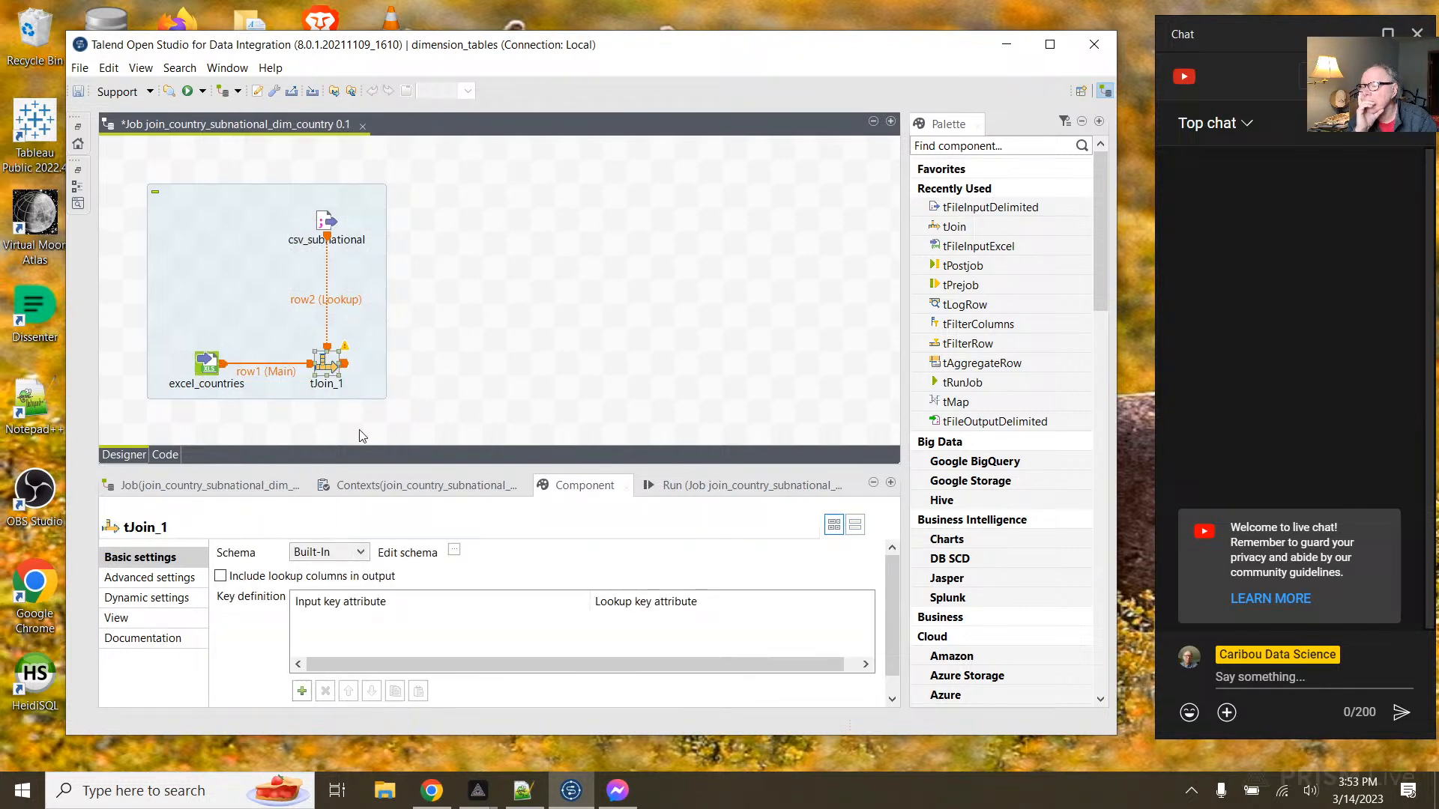
click(455, 551)
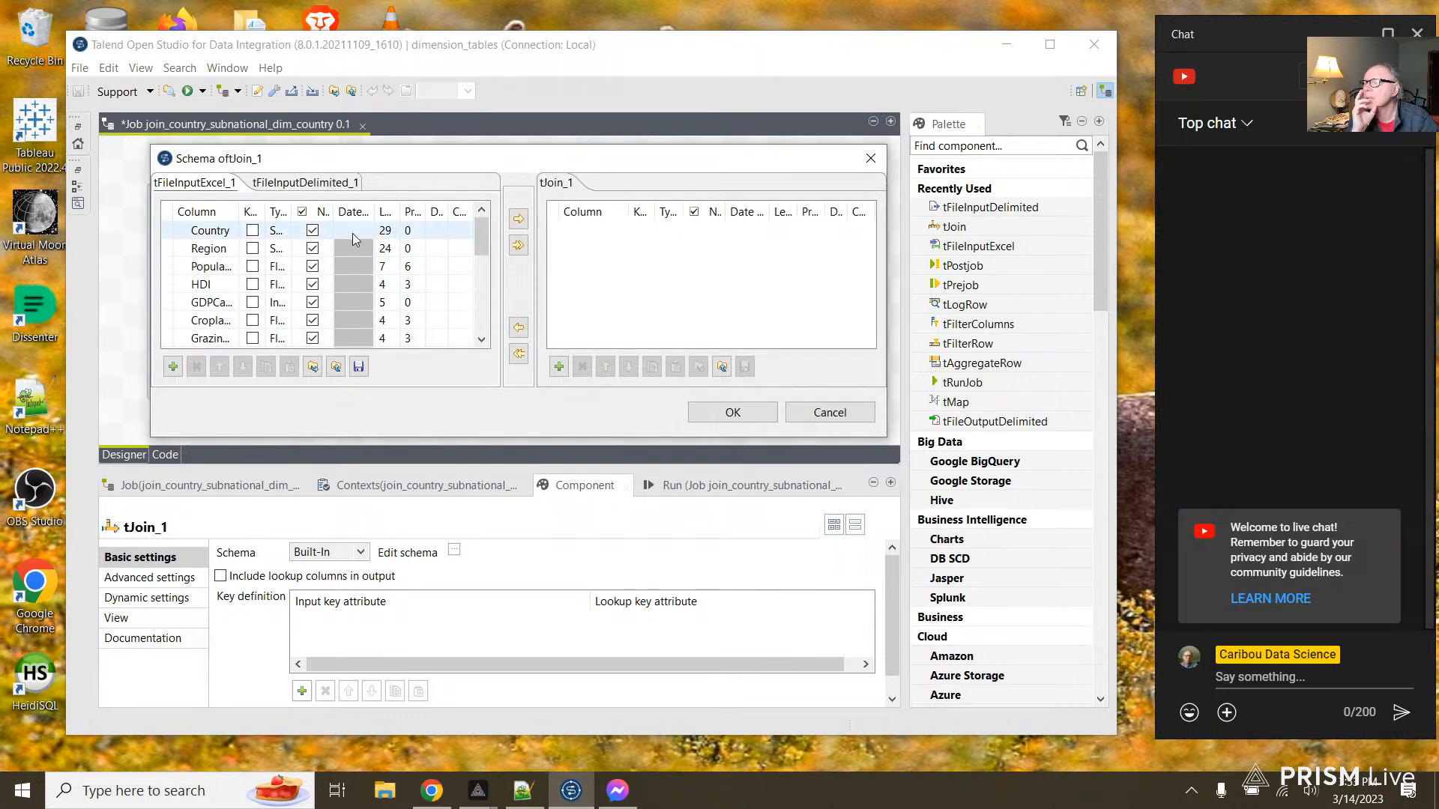
click(214, 320)
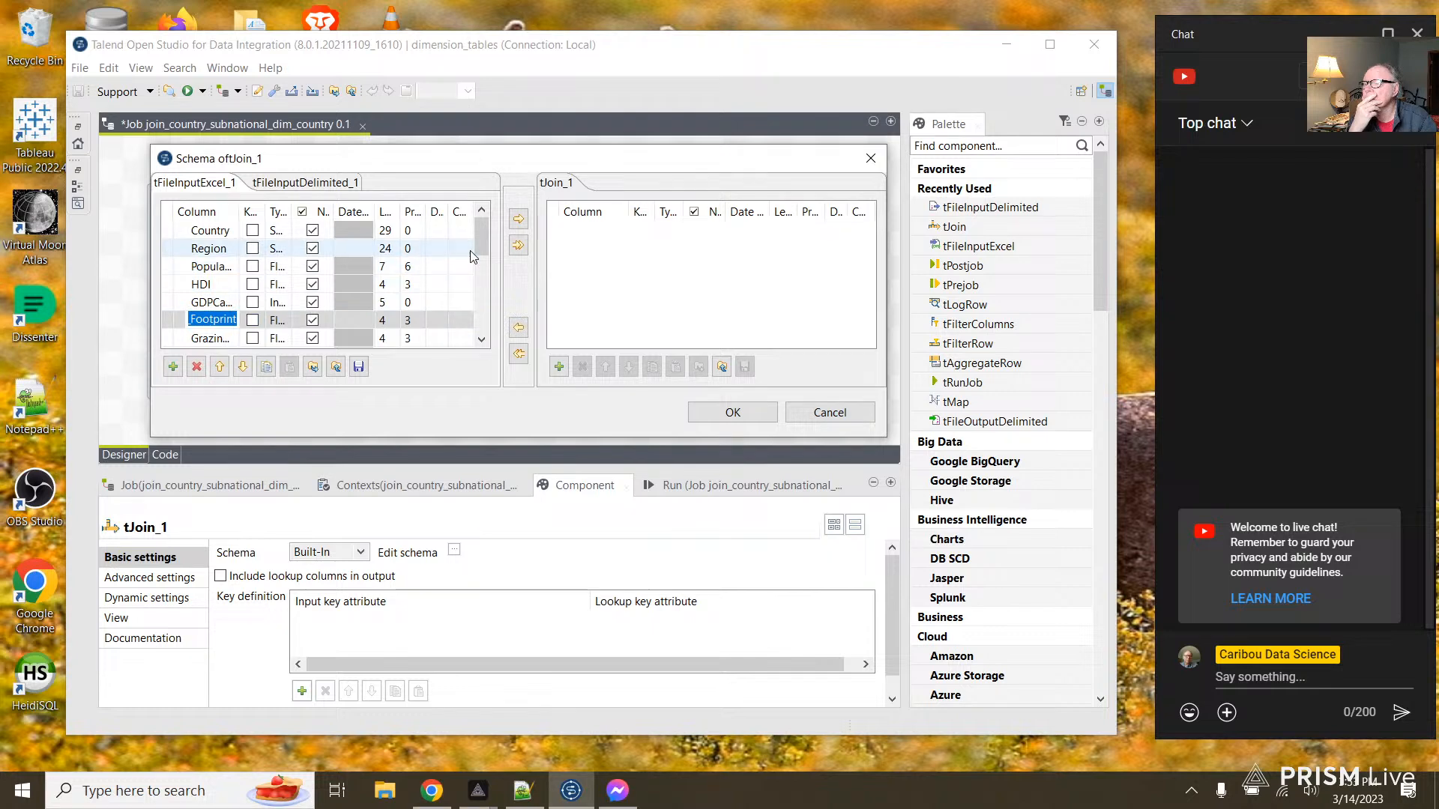
drag(477, 245, 465, 347)
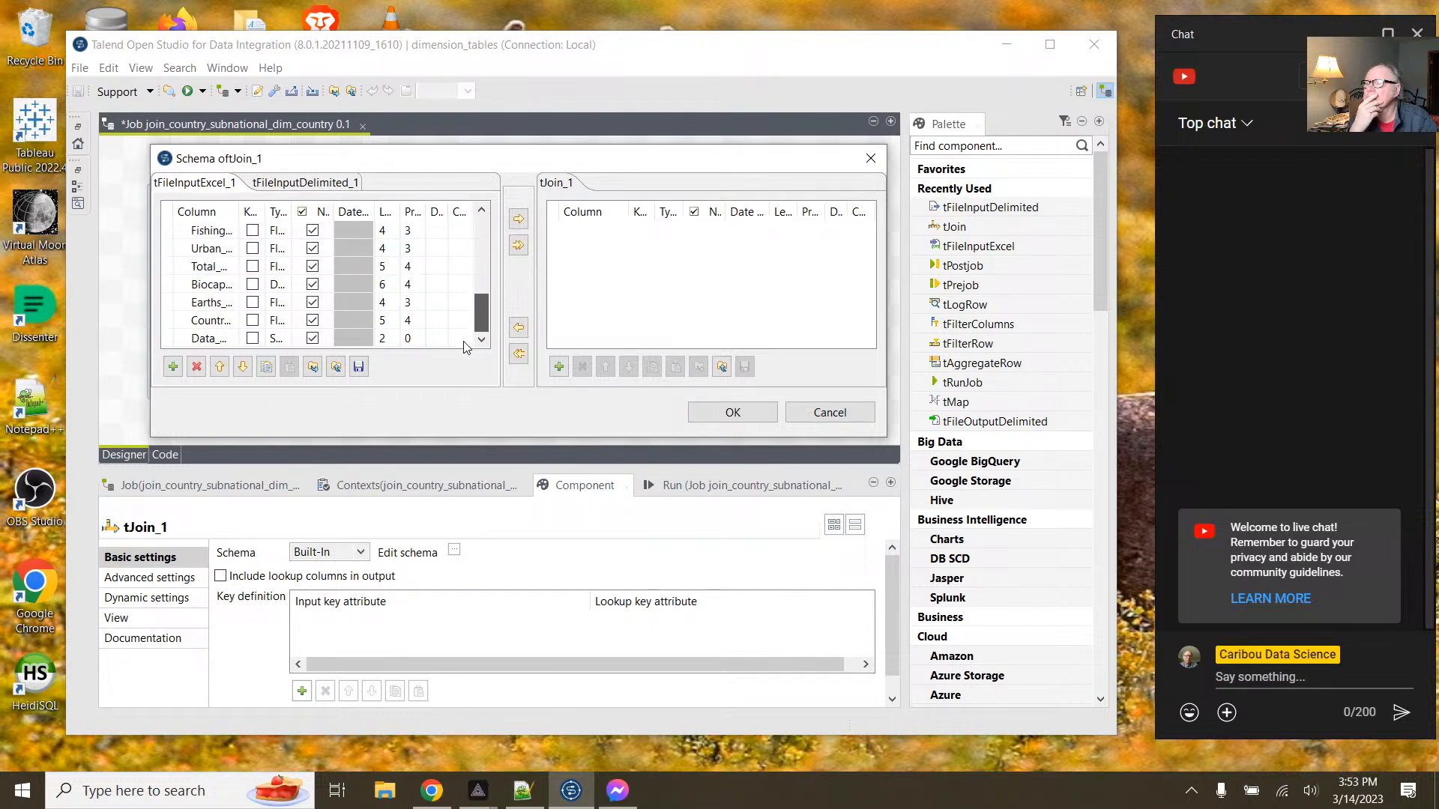
shift+click(201, 338)
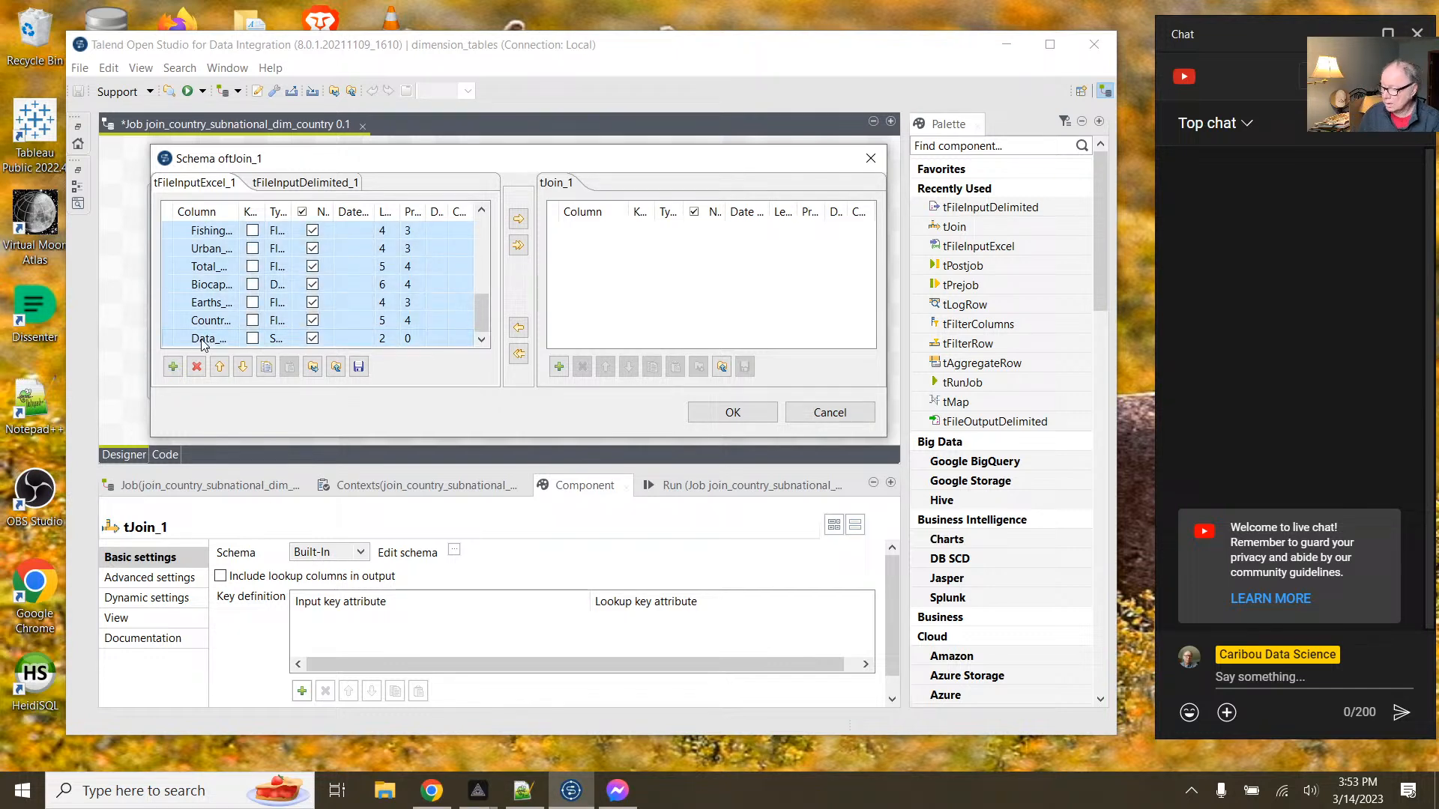
click(197, 365)
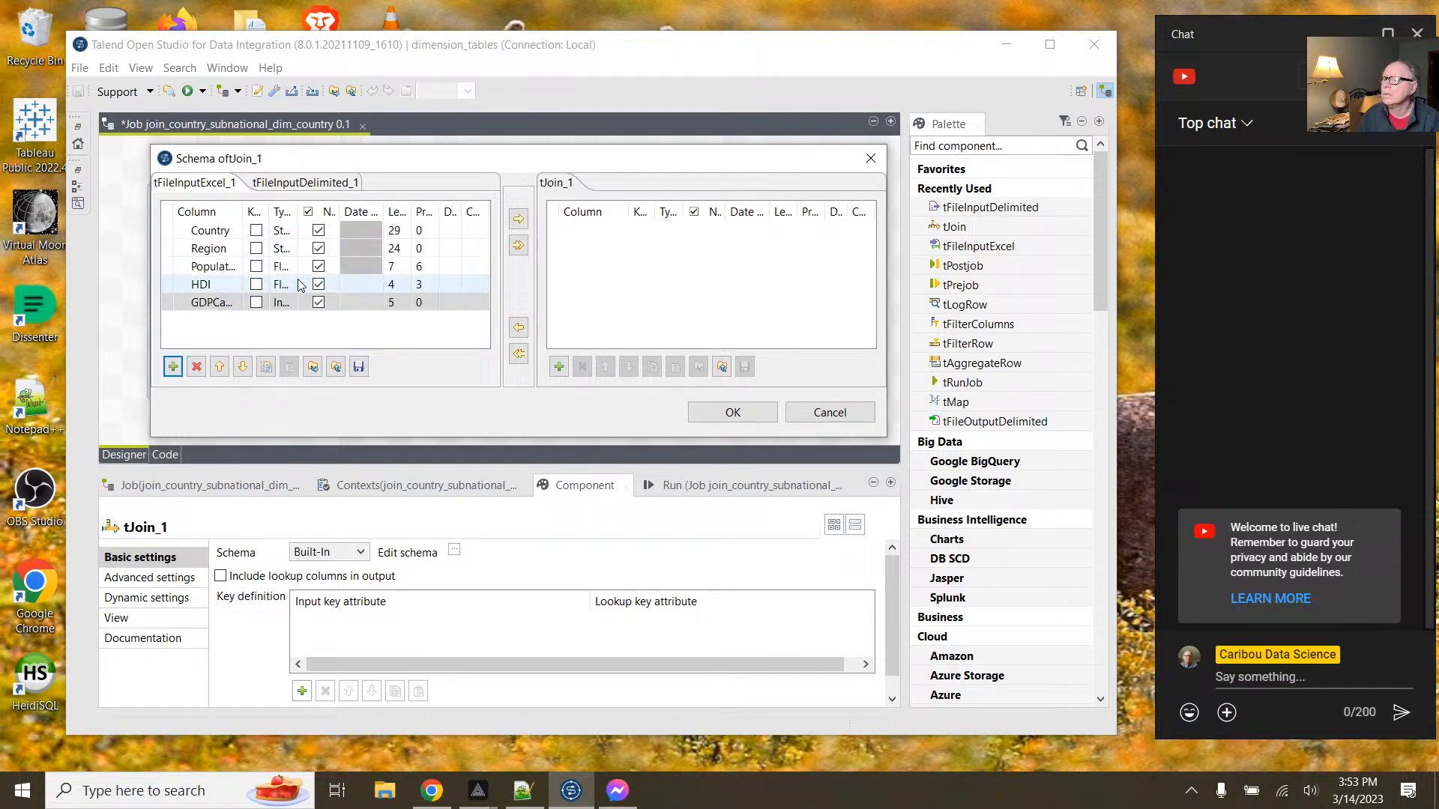
Step: Transfer the remaining Excel input columns, Country through GDPCapita, to the tJoin output schema
click(208, 230)
click(208, 230)
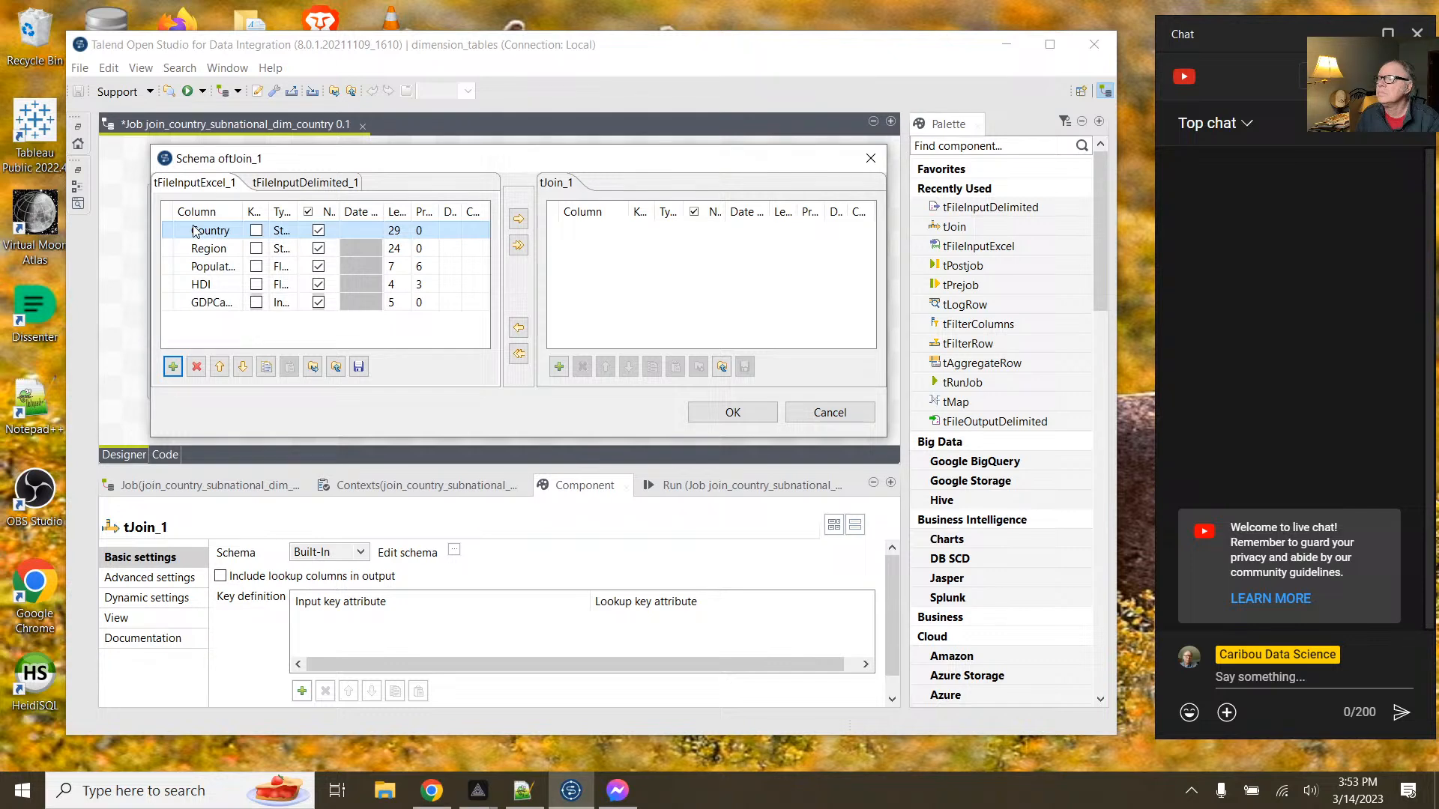
shift+click(193, 303)
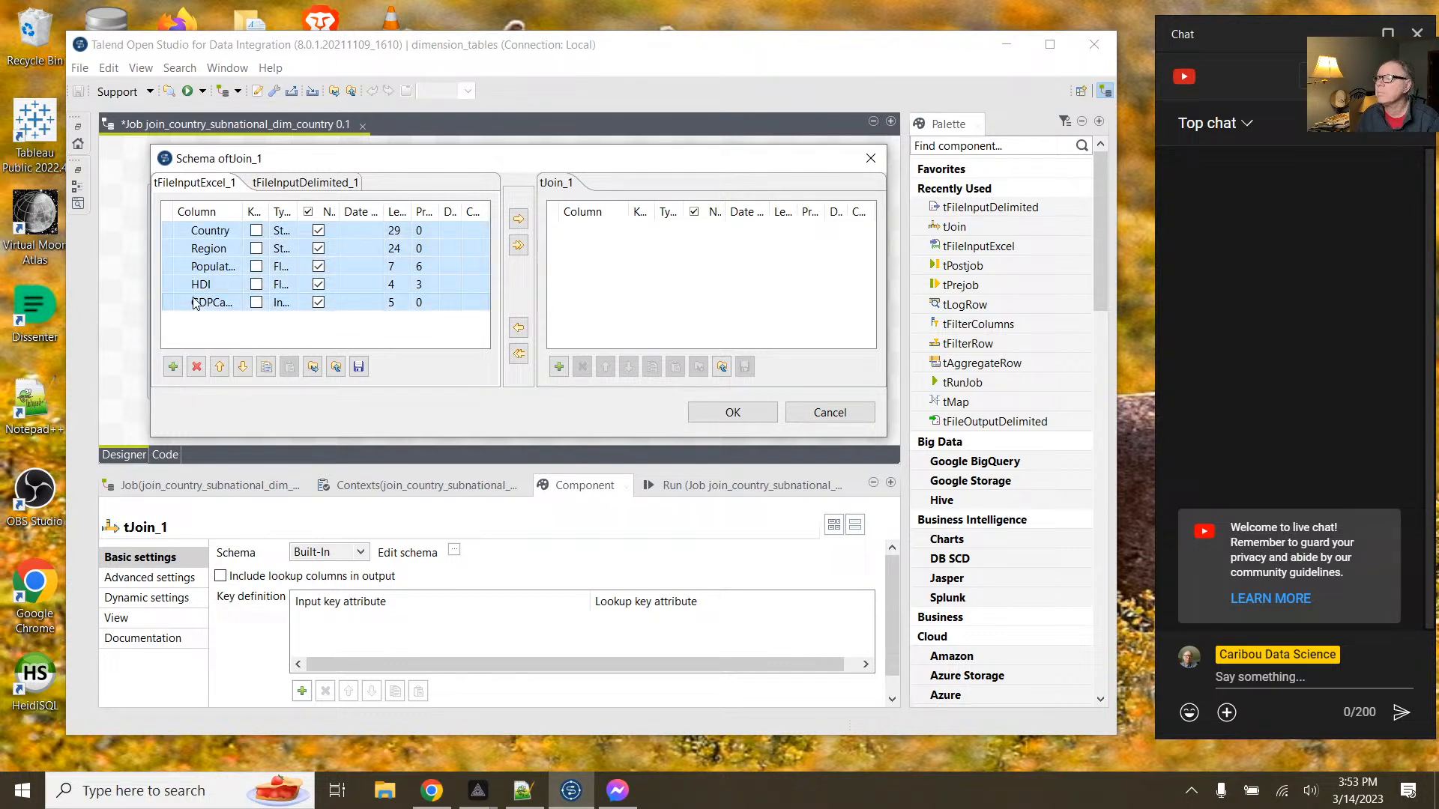
click(518, 238)
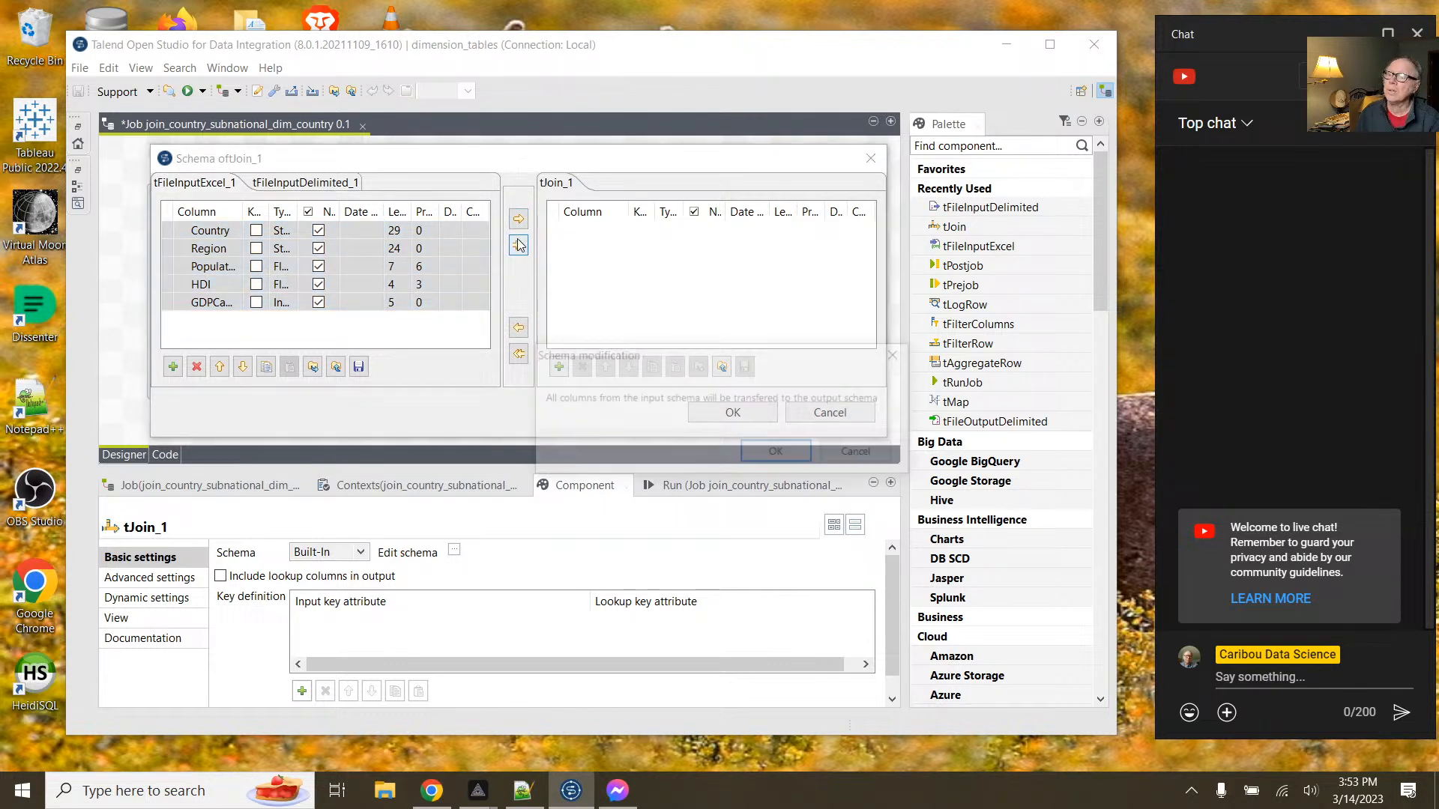
click(754, 451)
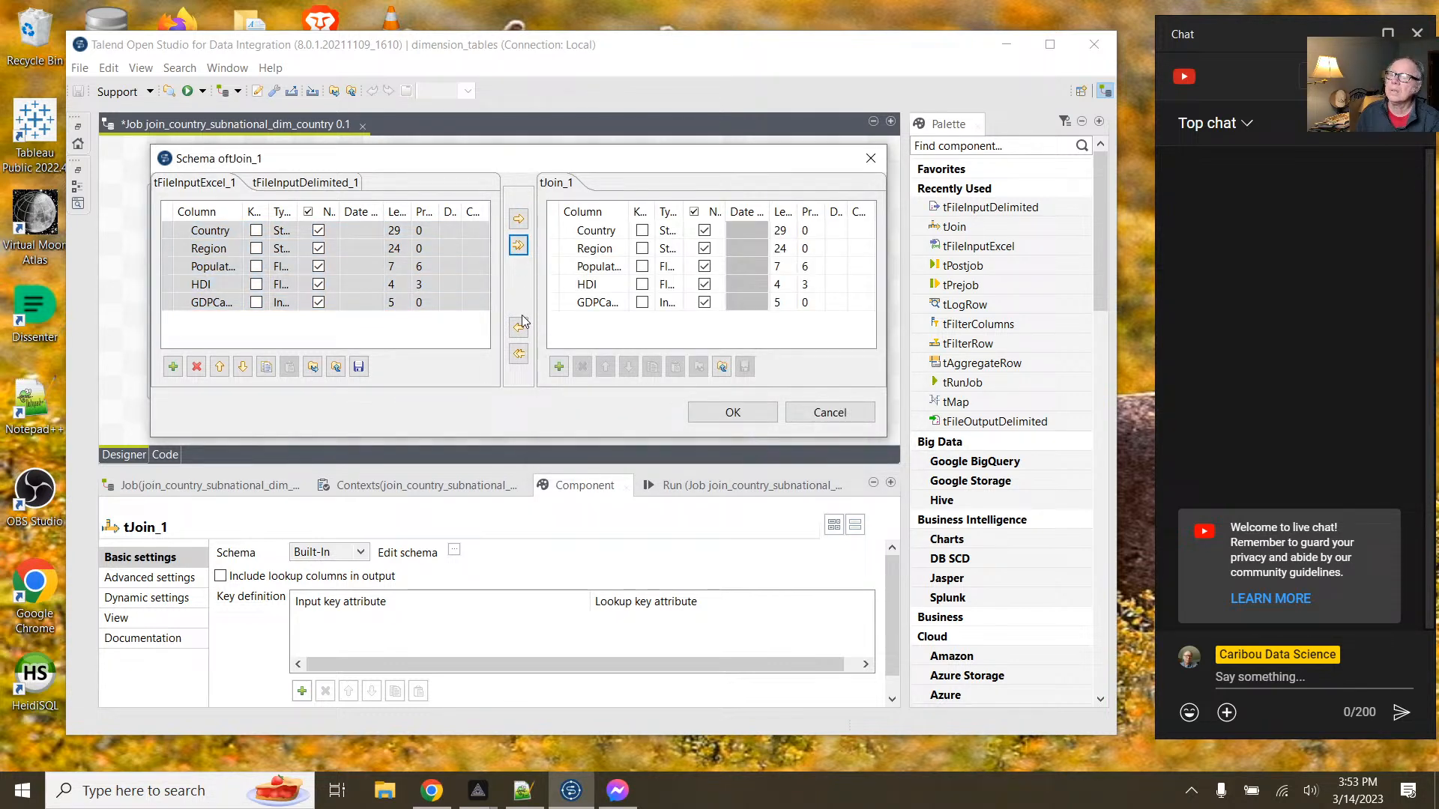
Step: Add the ISO, Sub_national_region and World_region columns from the delimited input to the tJoin output schema and accept the schema
click(324, 184)
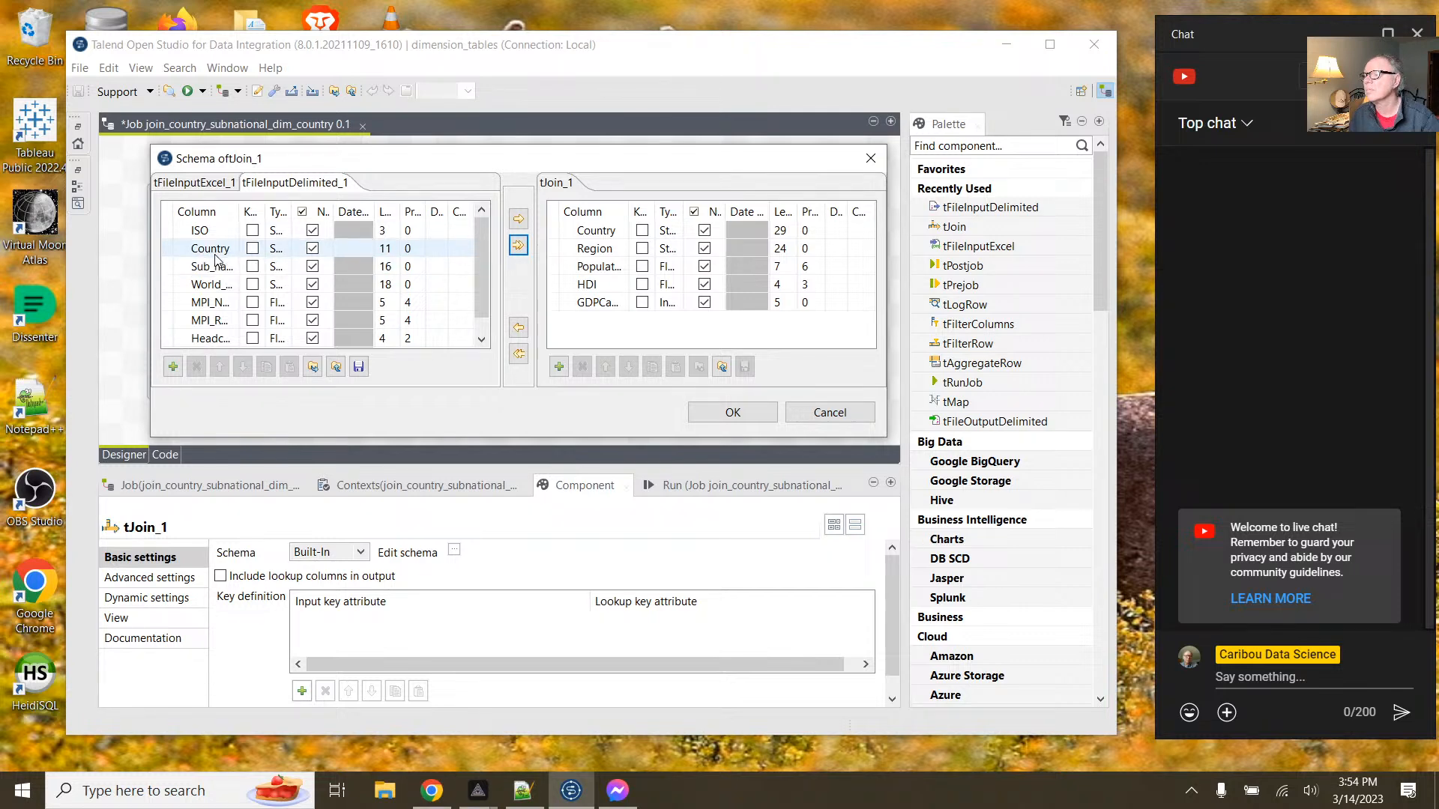
click(199, 230)
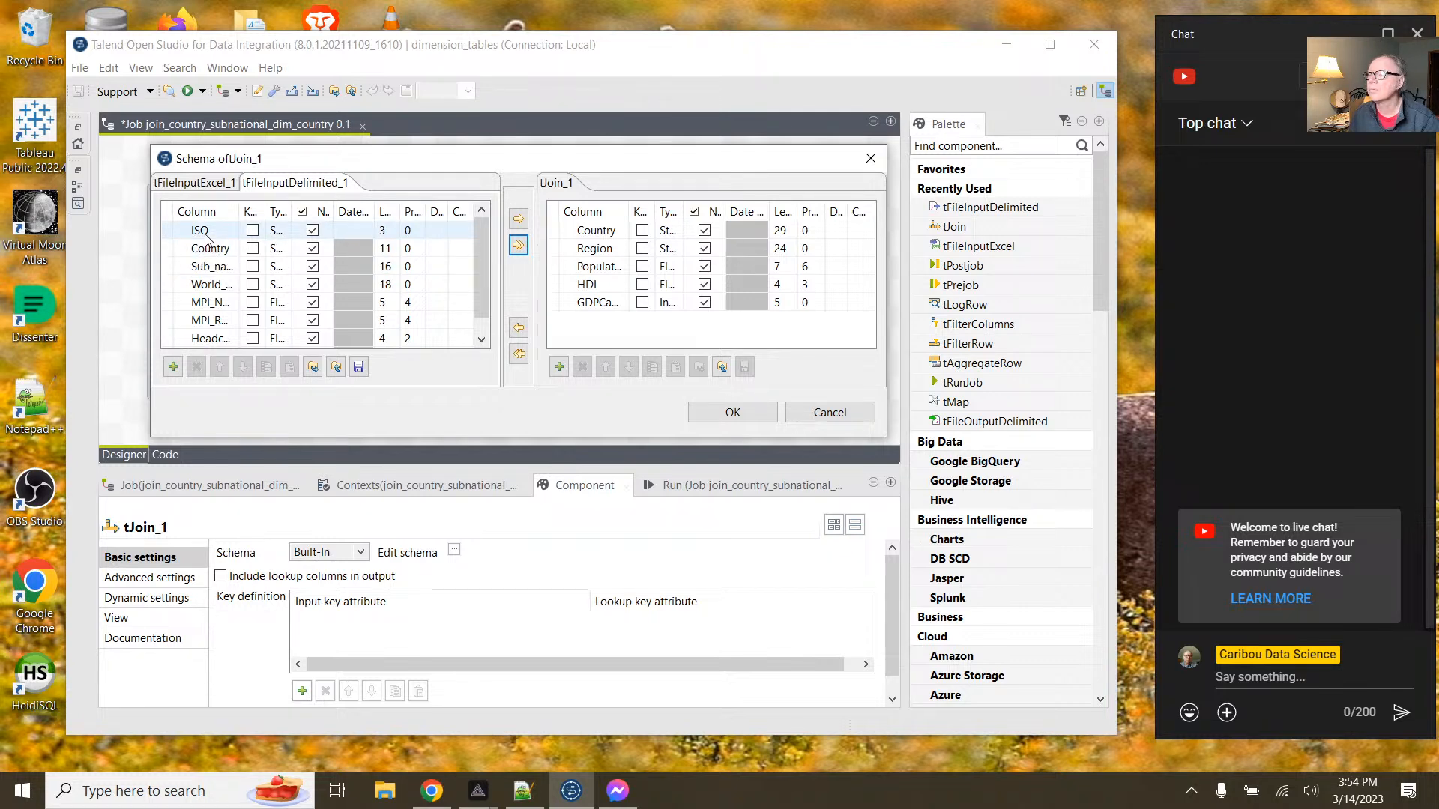
click(200, 230)
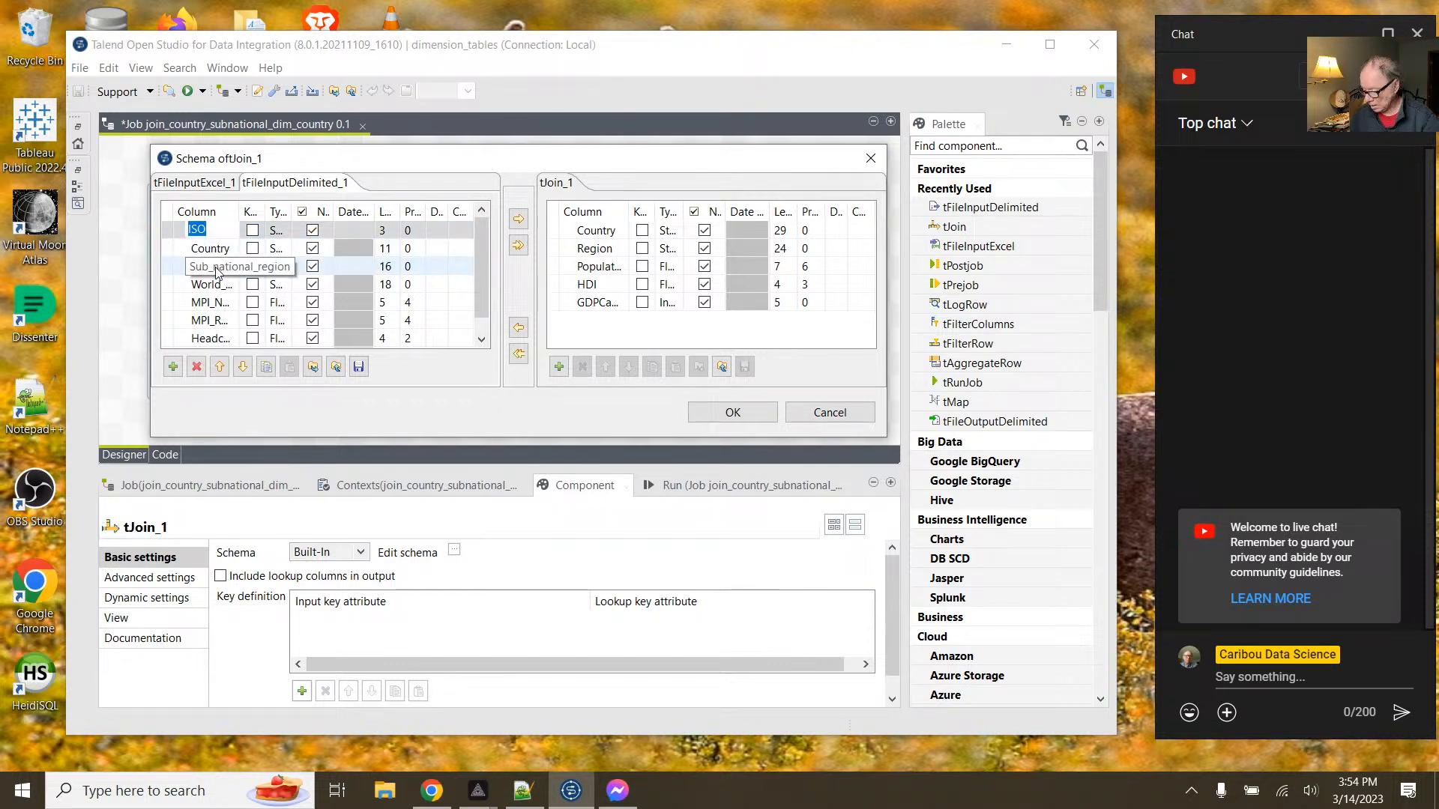
ctrl+click(217, 268)
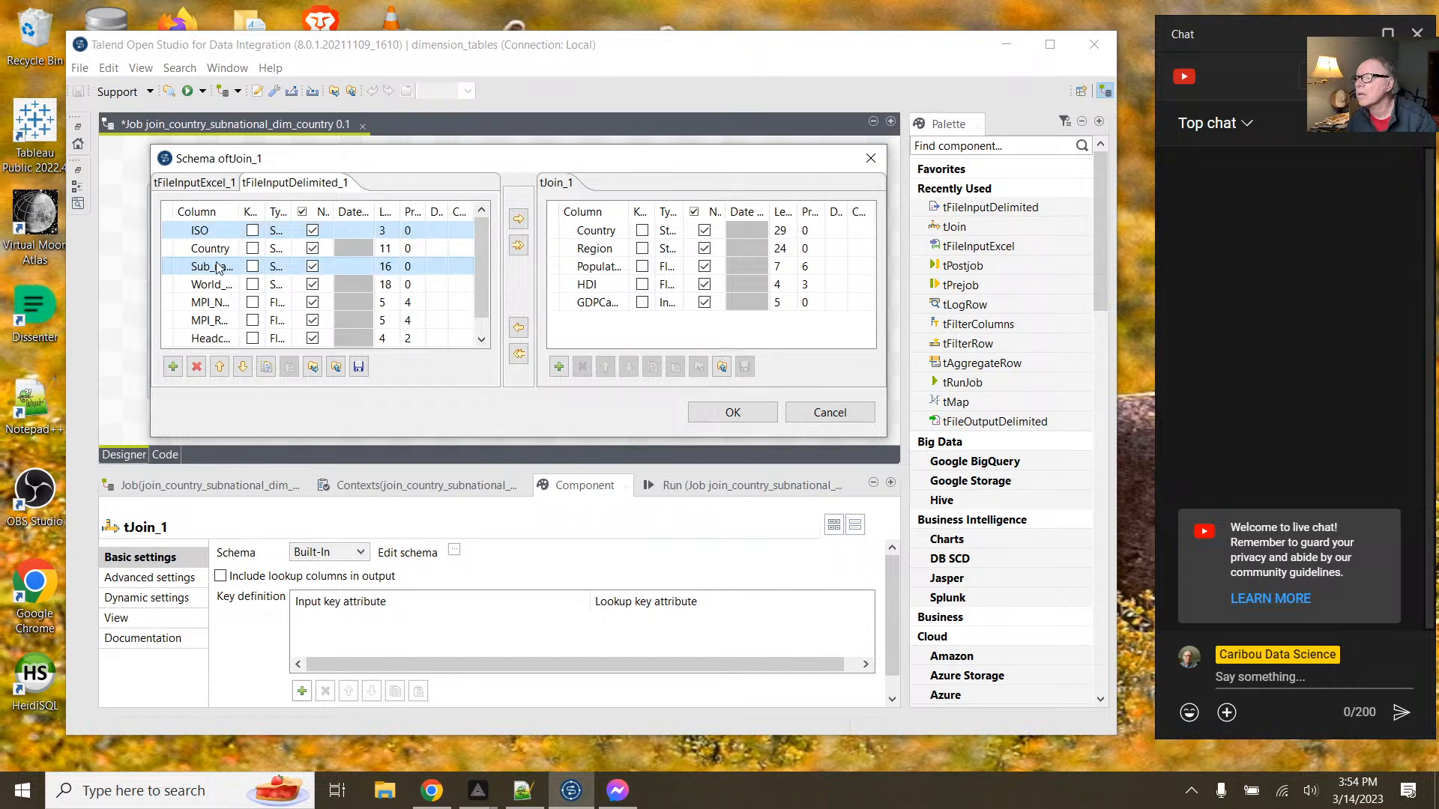
ctrl+click(218, 286)
ctrl+click(216, 287)
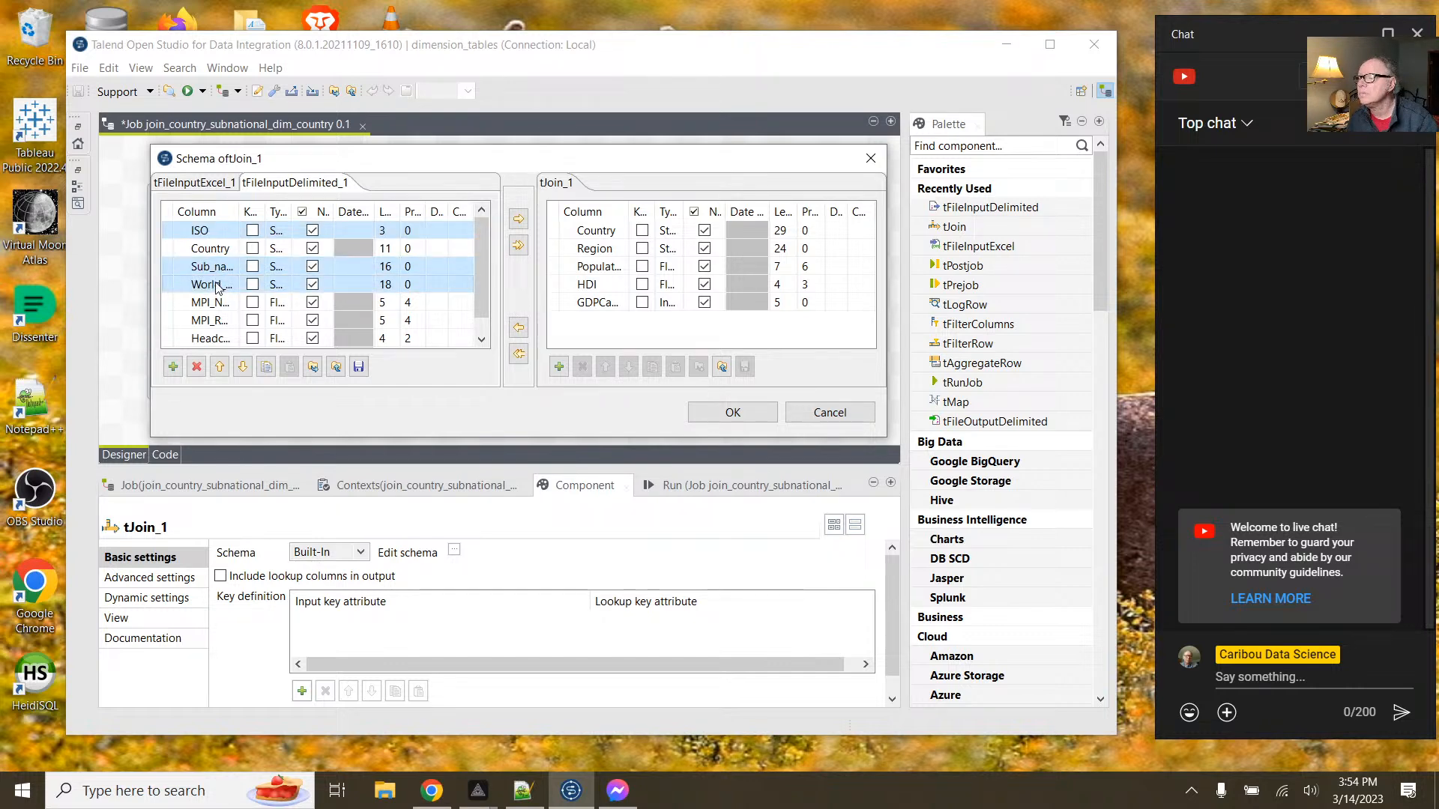
click(518, 218)
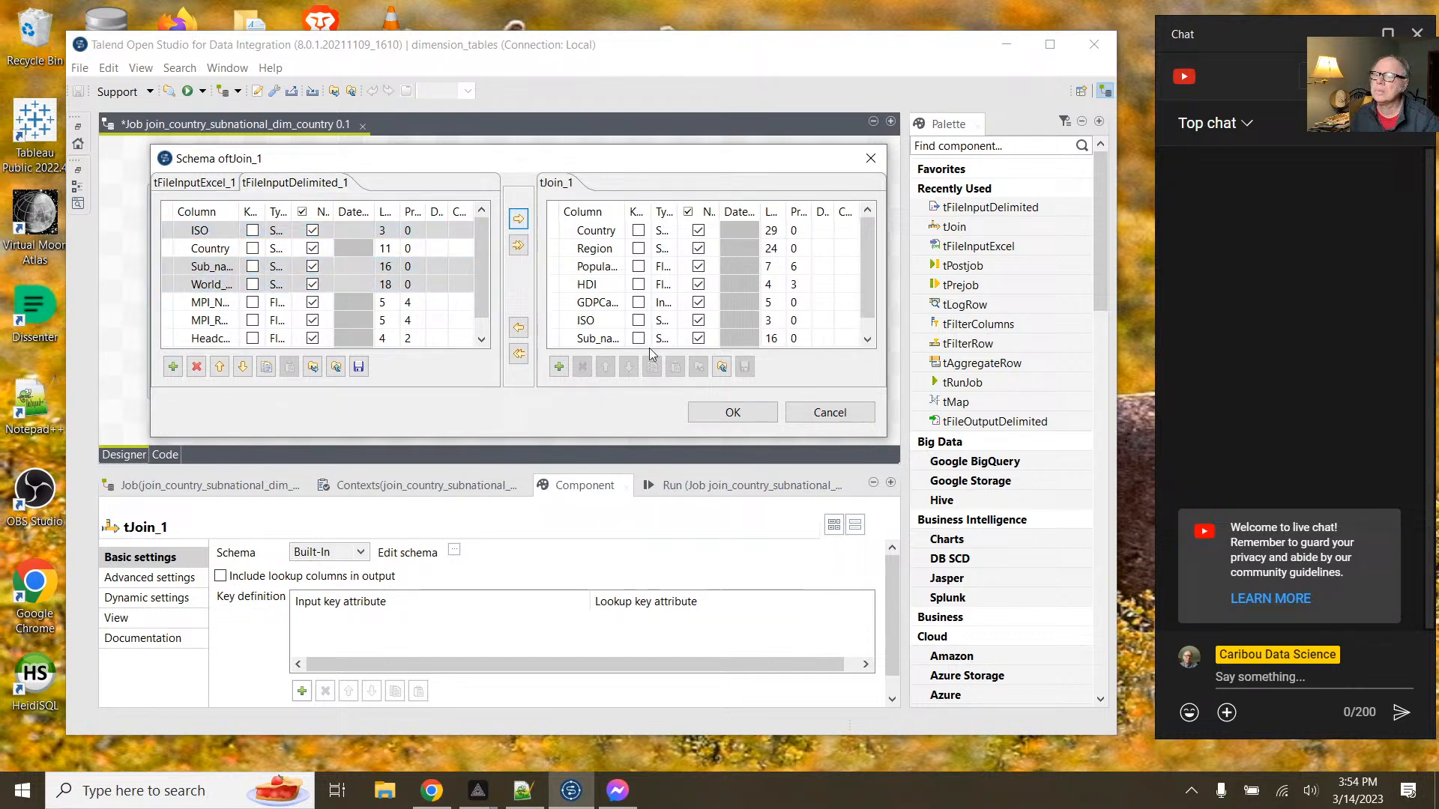
scroll(866, 325, down, 1)
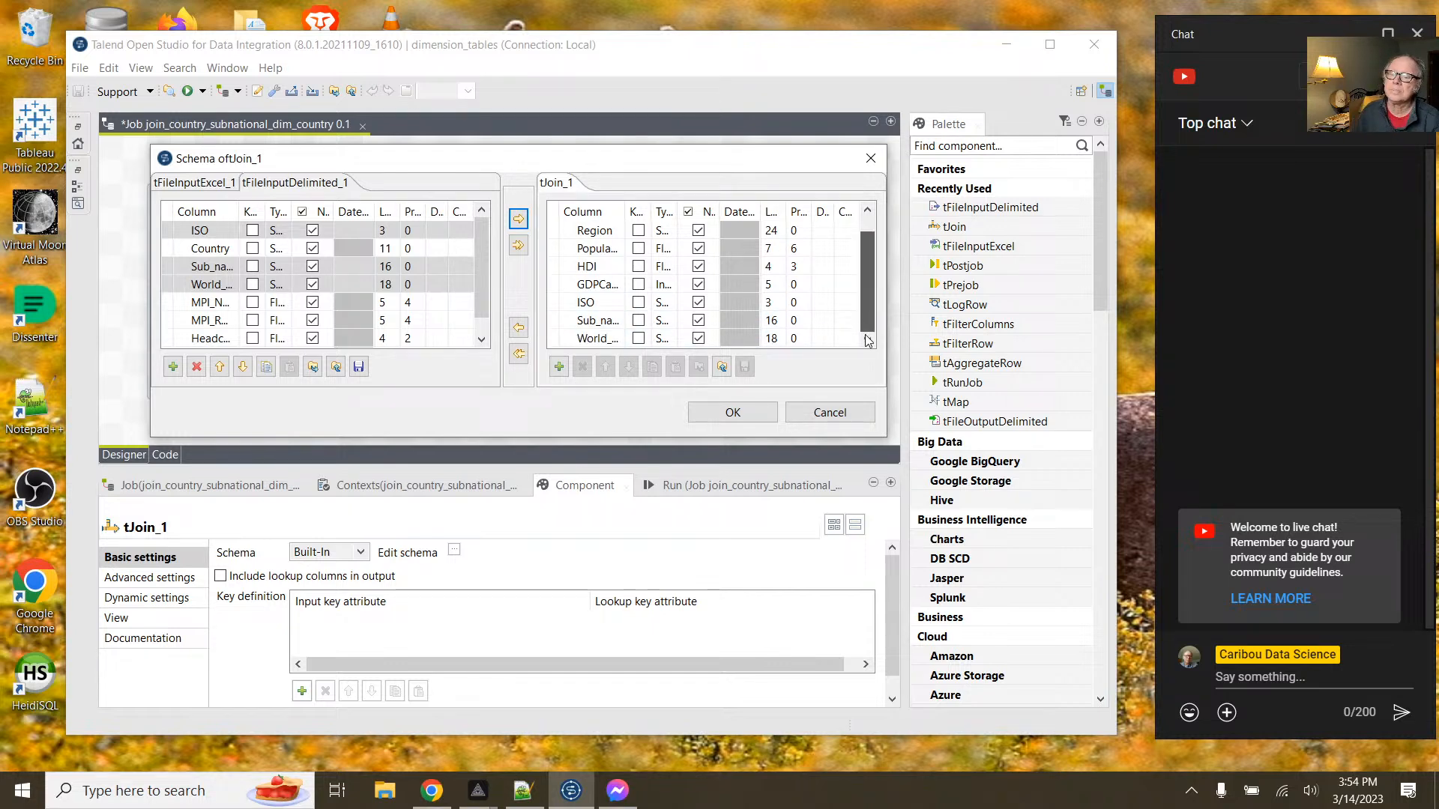
click(738, 412)
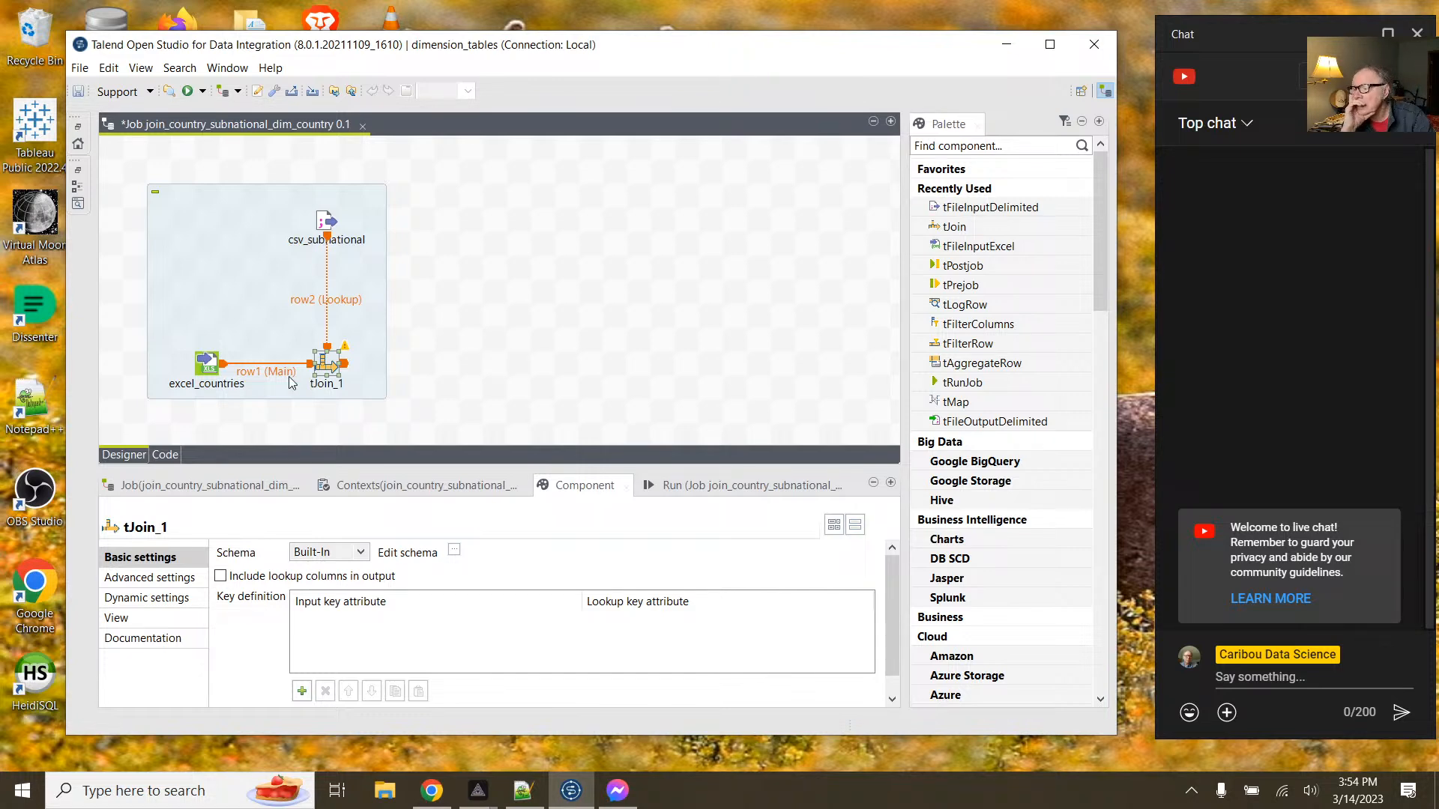
click(208, 364)
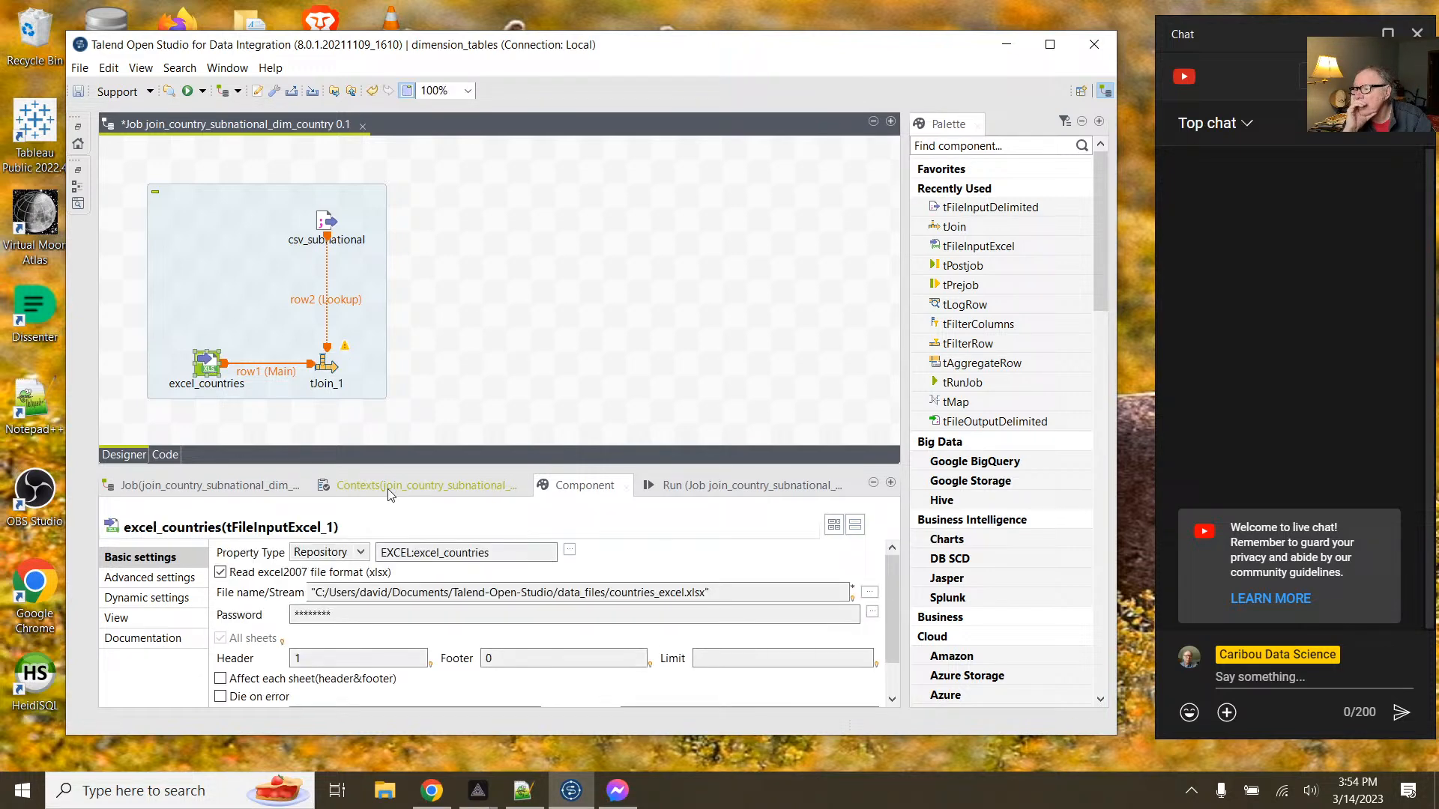
click(570, 550)
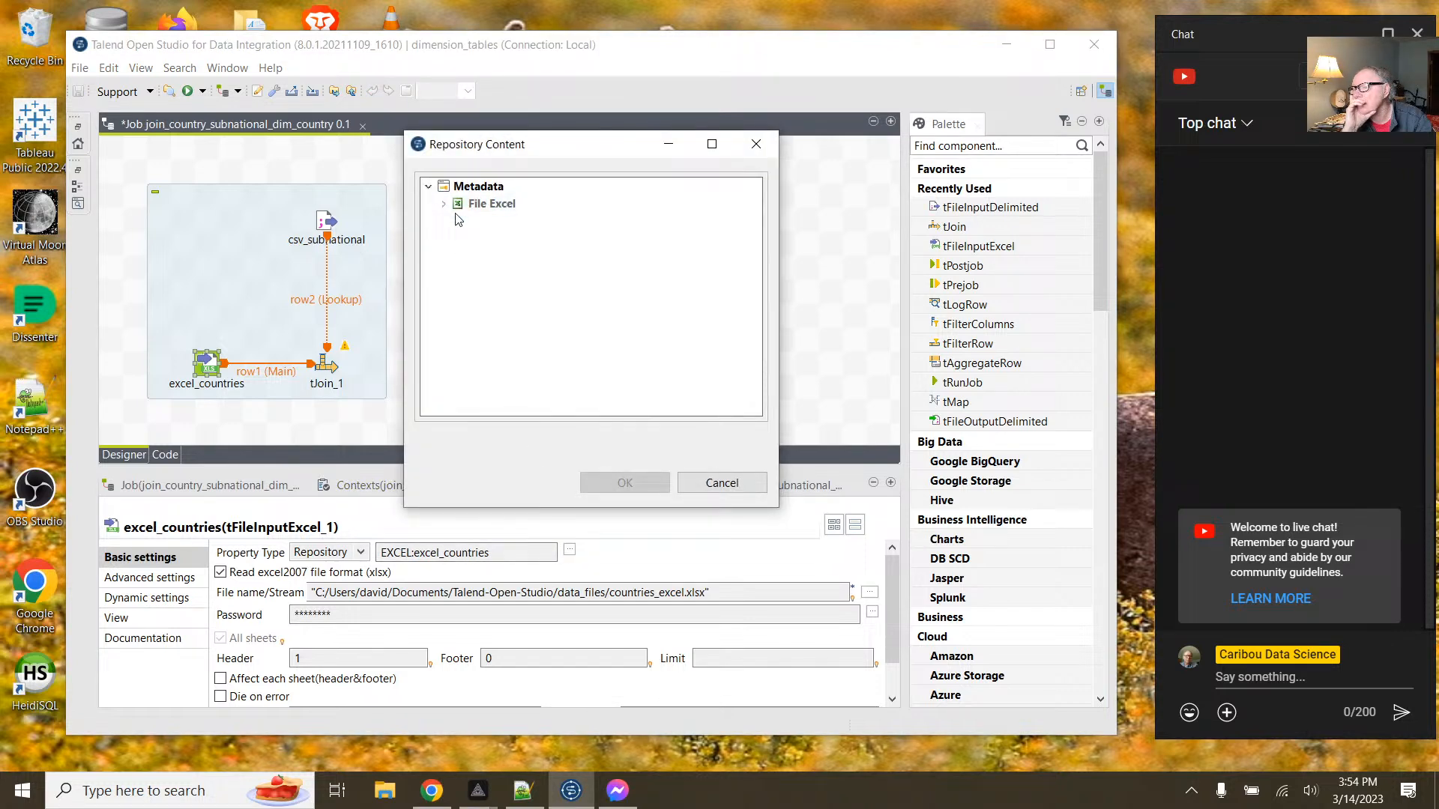
click(445, 204)
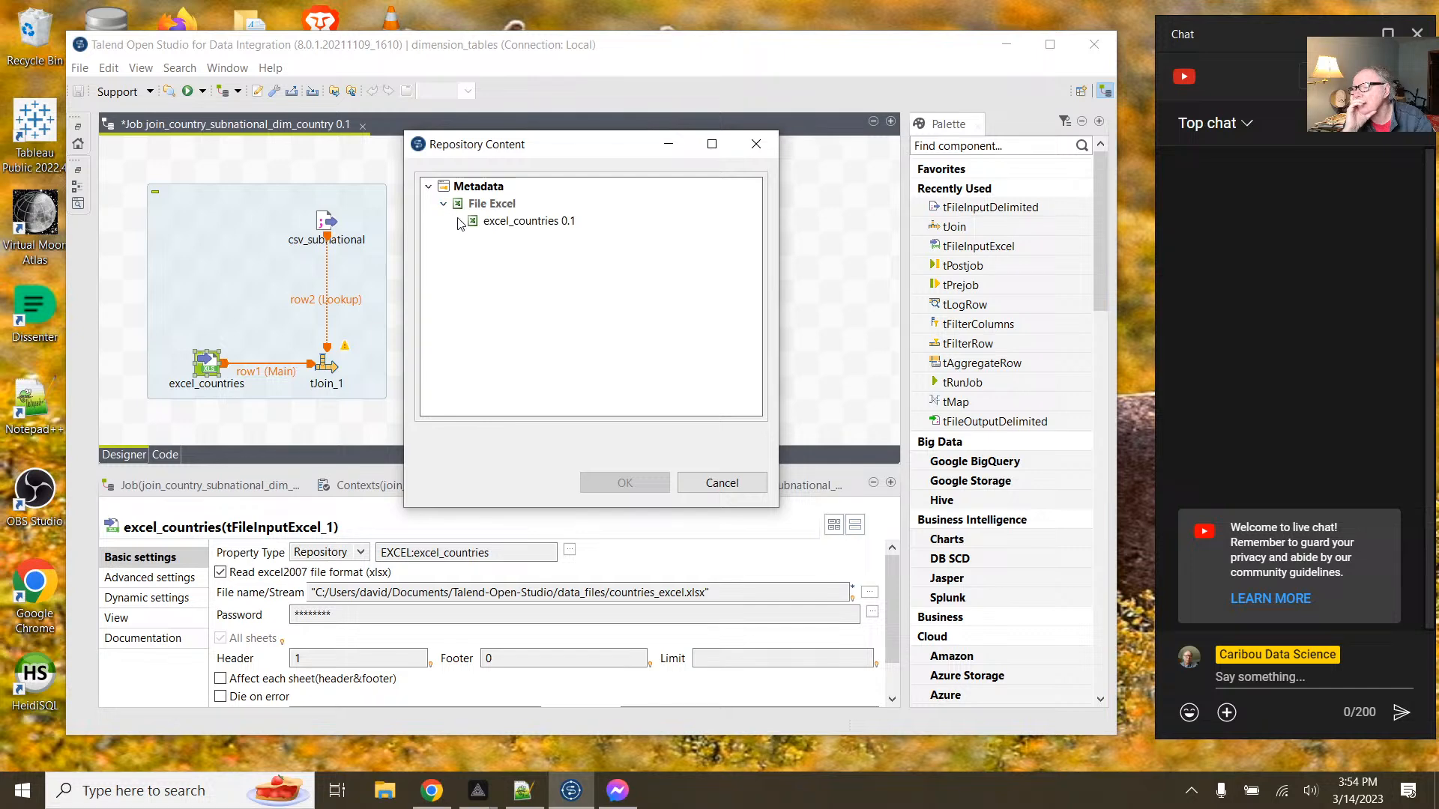
click(495, 221)
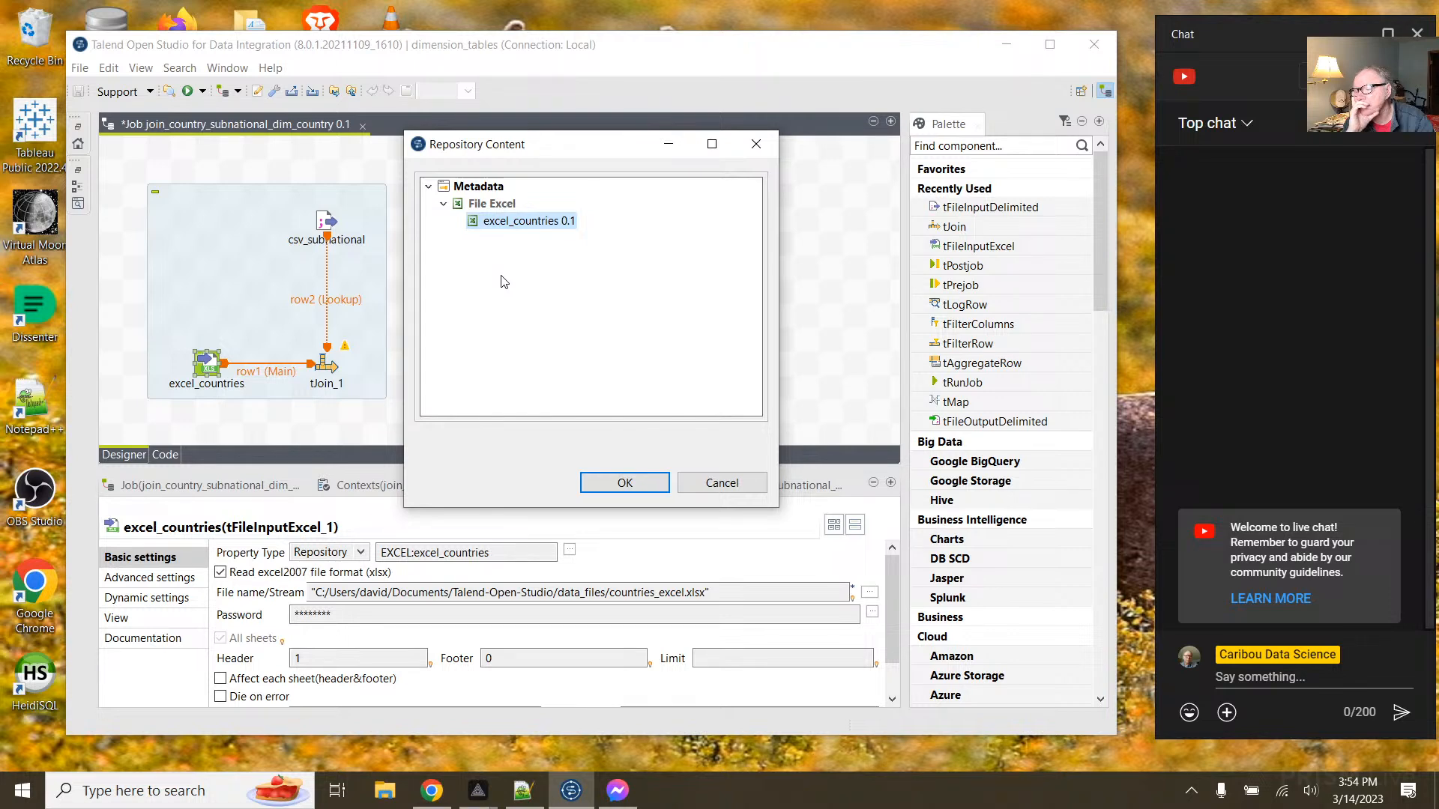
click(720, 483)
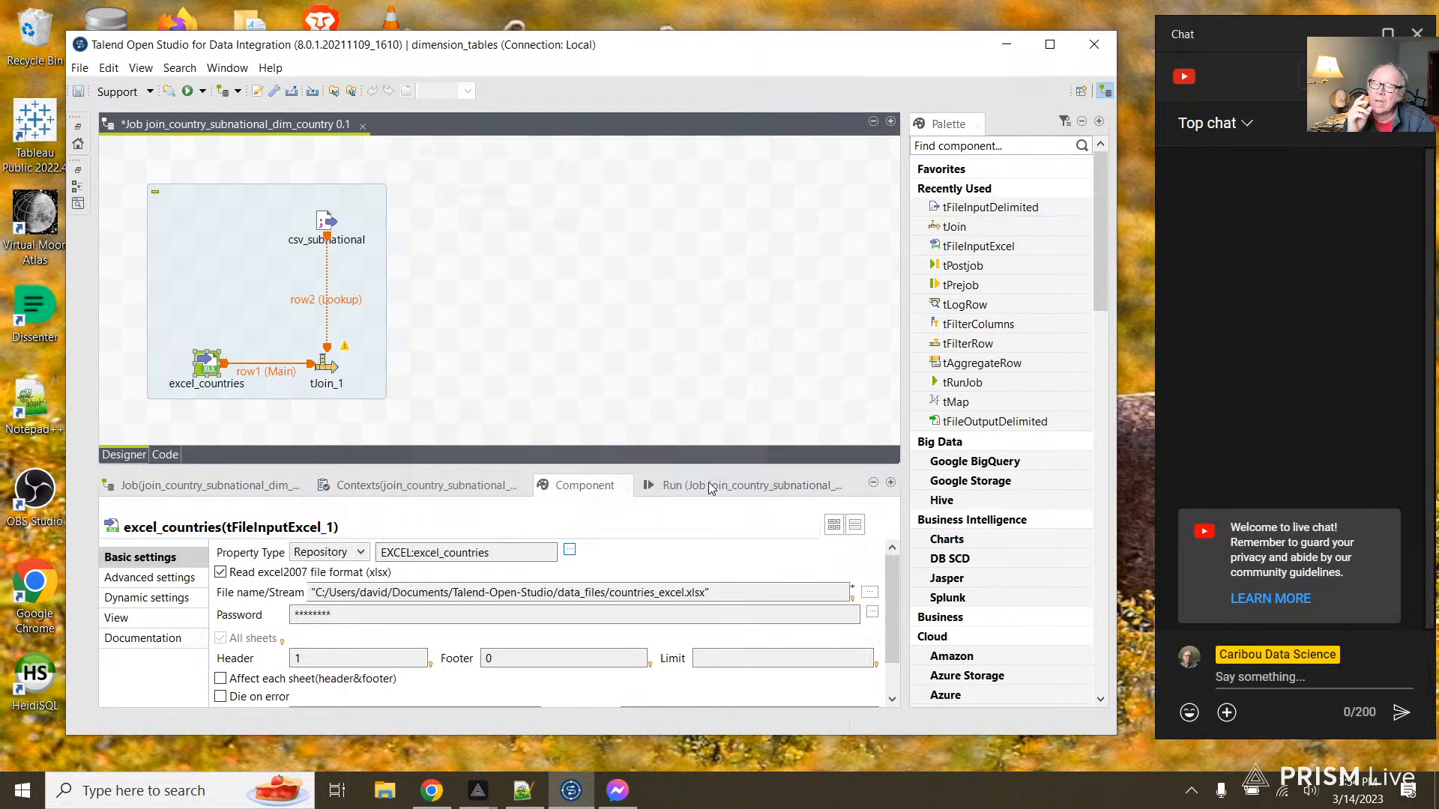
Step: Add a key definition to tJoin_1 that matches the input Country column to the lookup column row2.Country
click(332, 371)
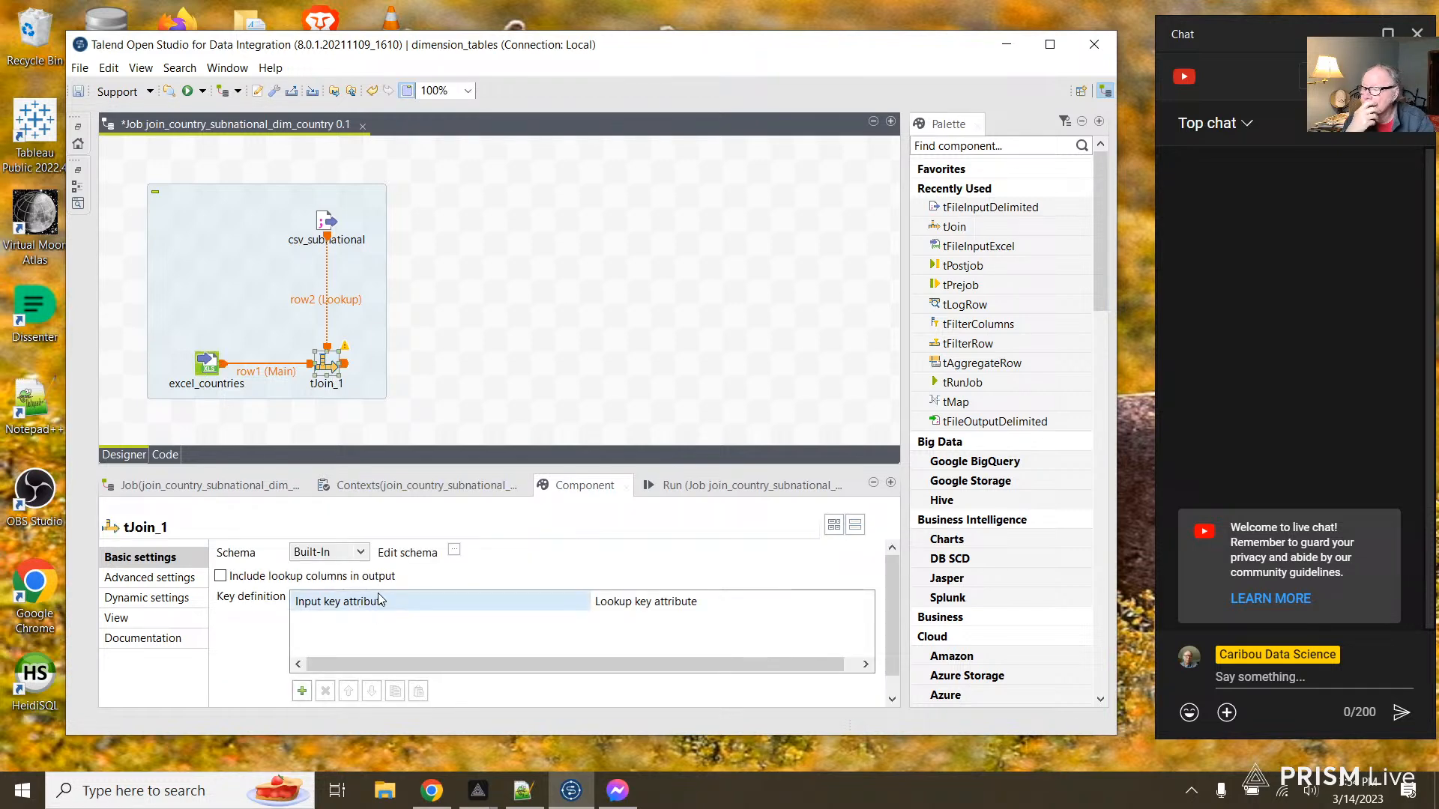
click(301, 691)
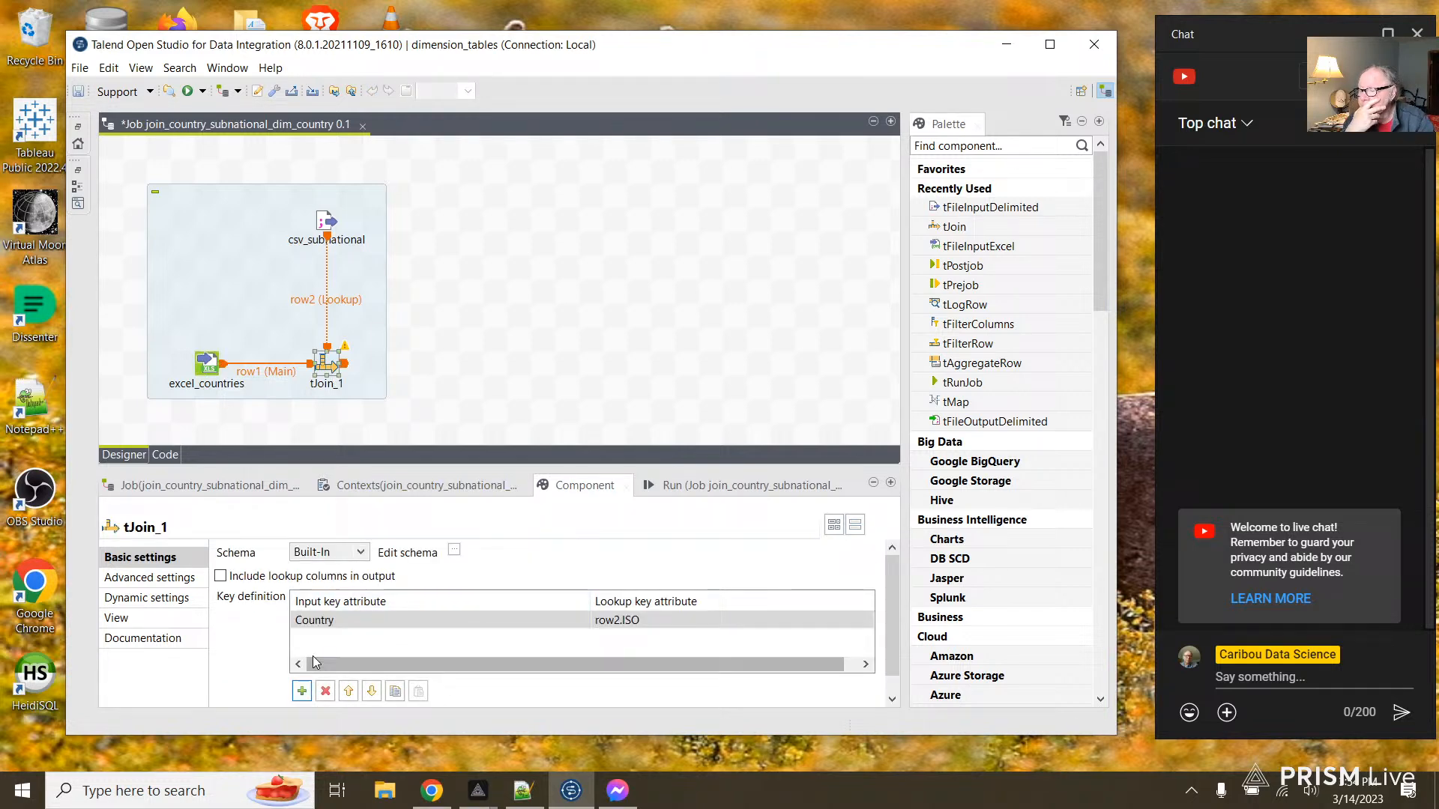
click(787, 620)
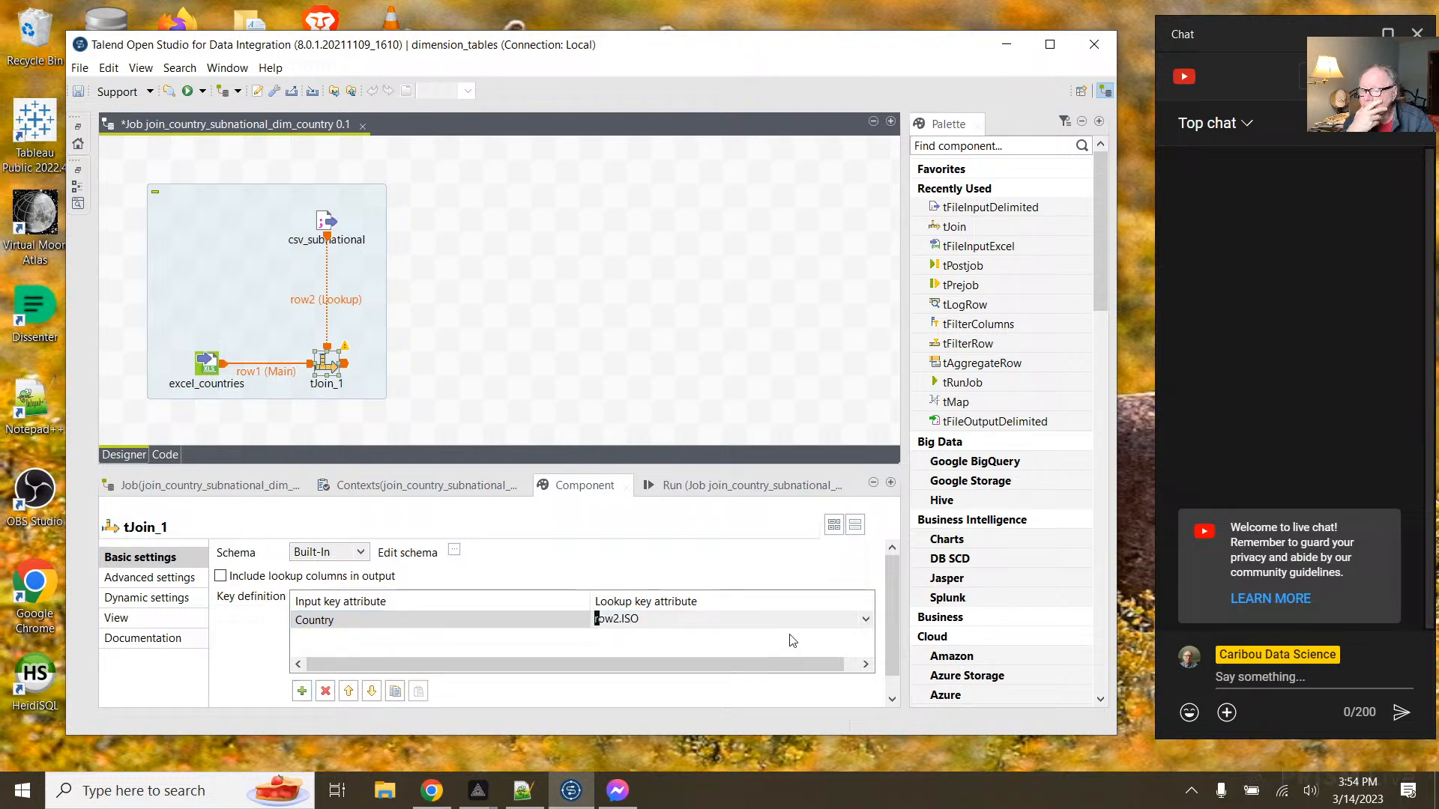
click(865, 620)
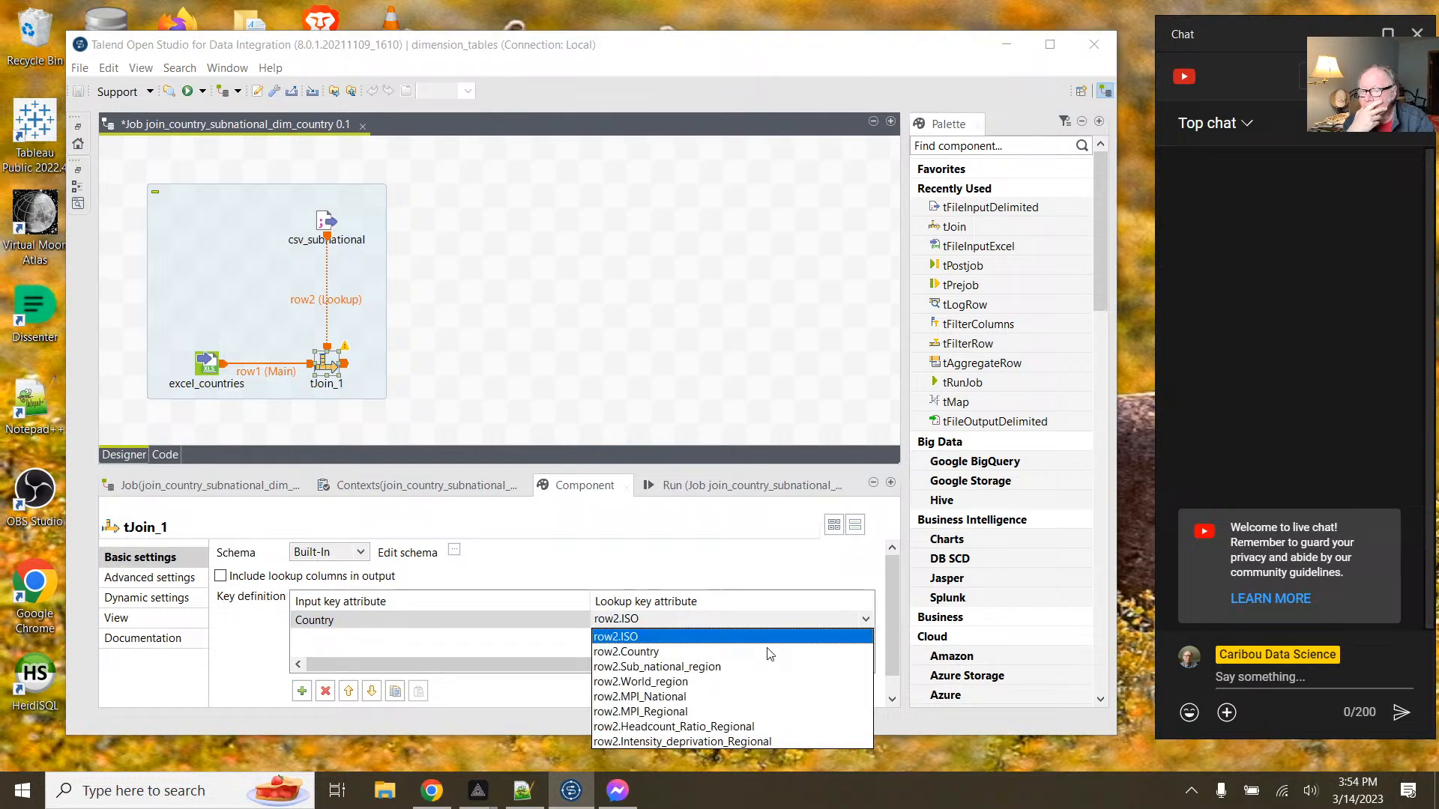
click(637, 652)
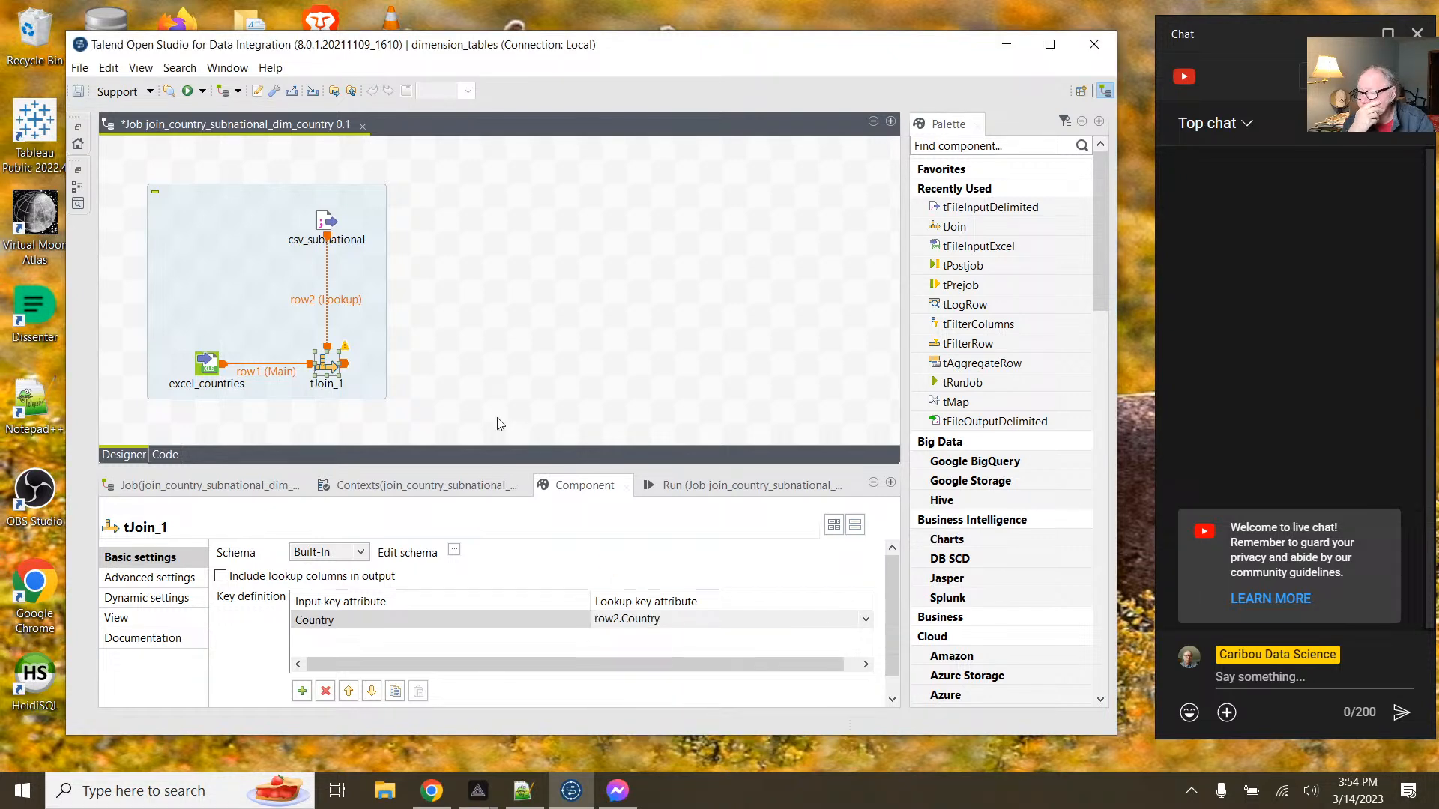
click(306, 628)
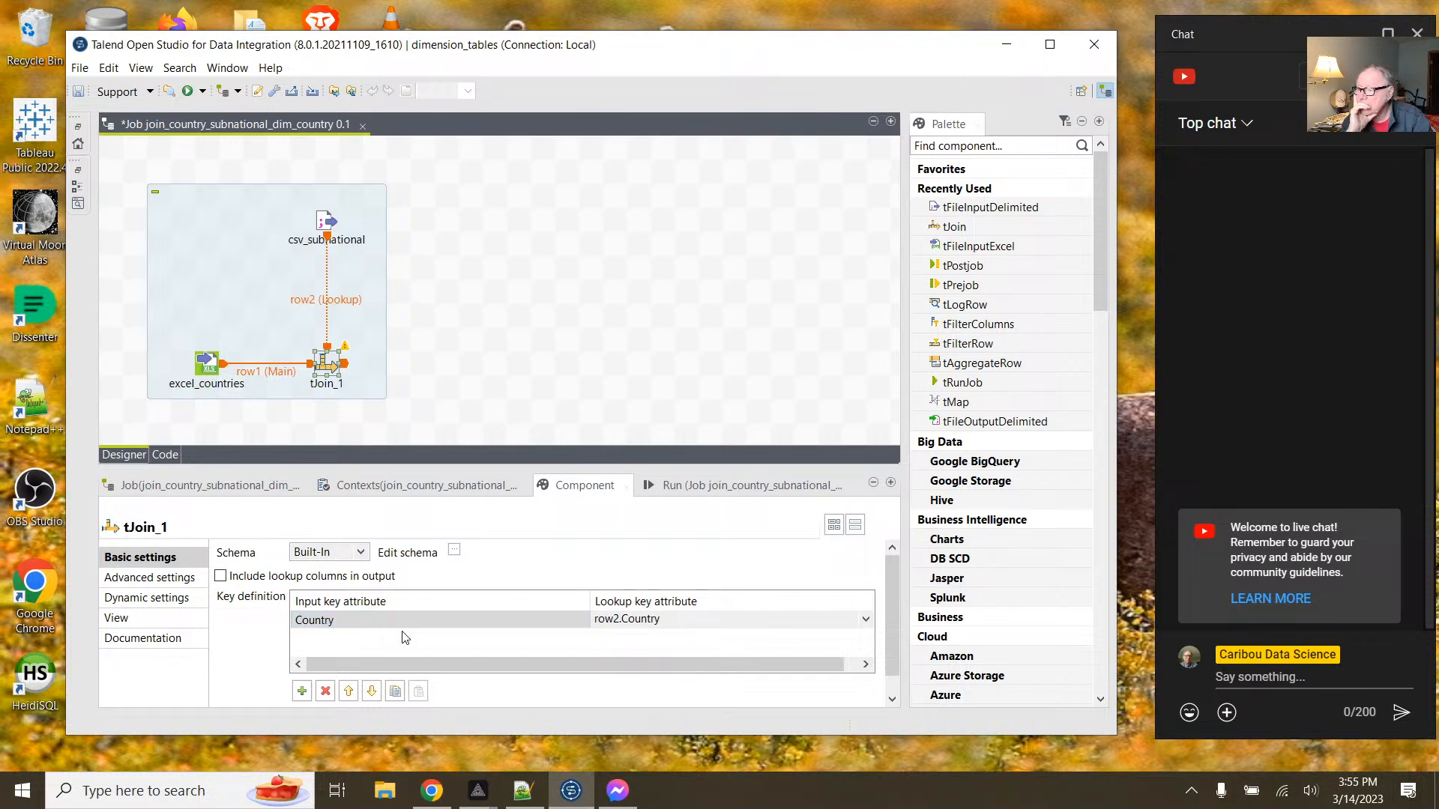
scroll(436, 626, right, 1)
scroll(435, 625, left, 1)
scroll(438, 631, left, 1)
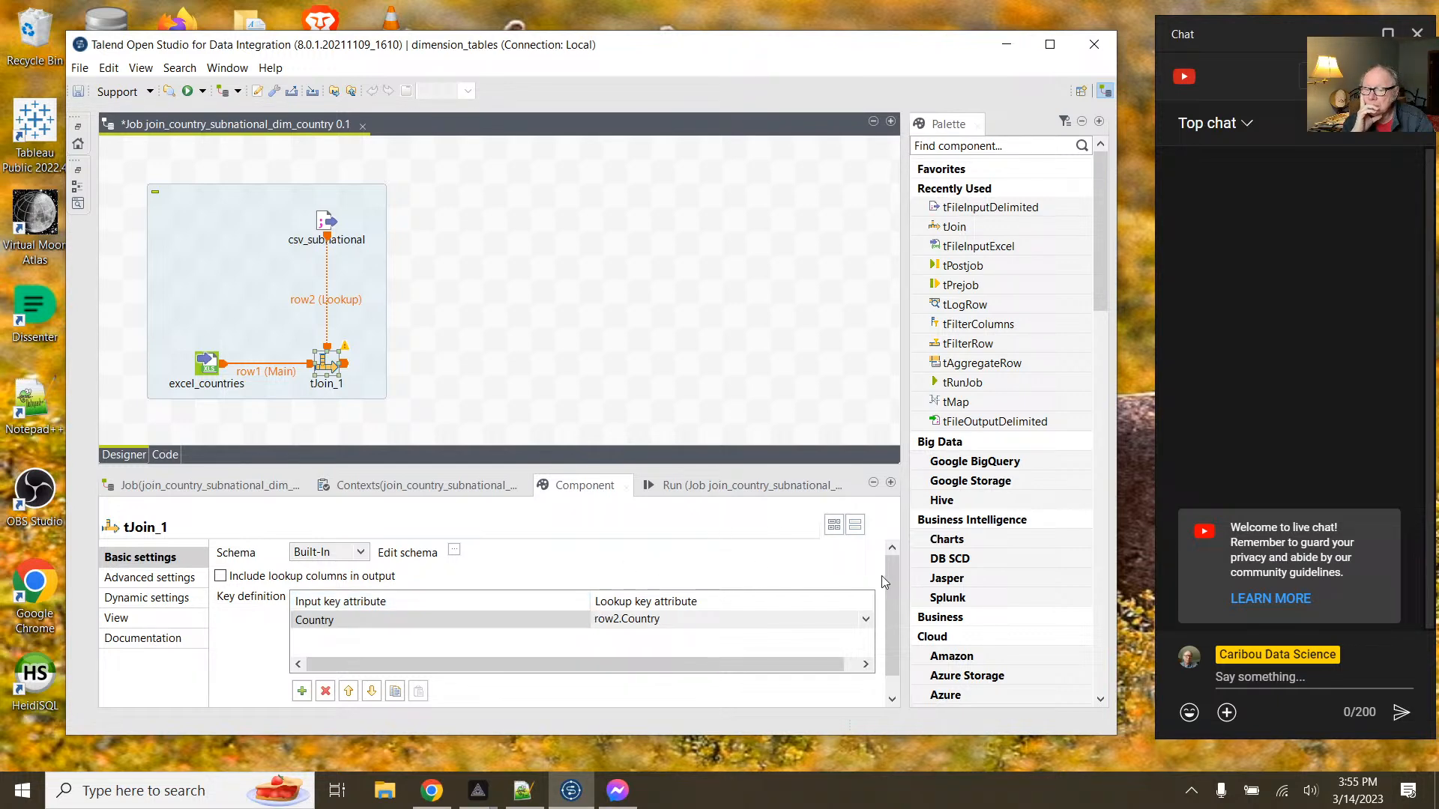
drag(886, 581, 884, 620)
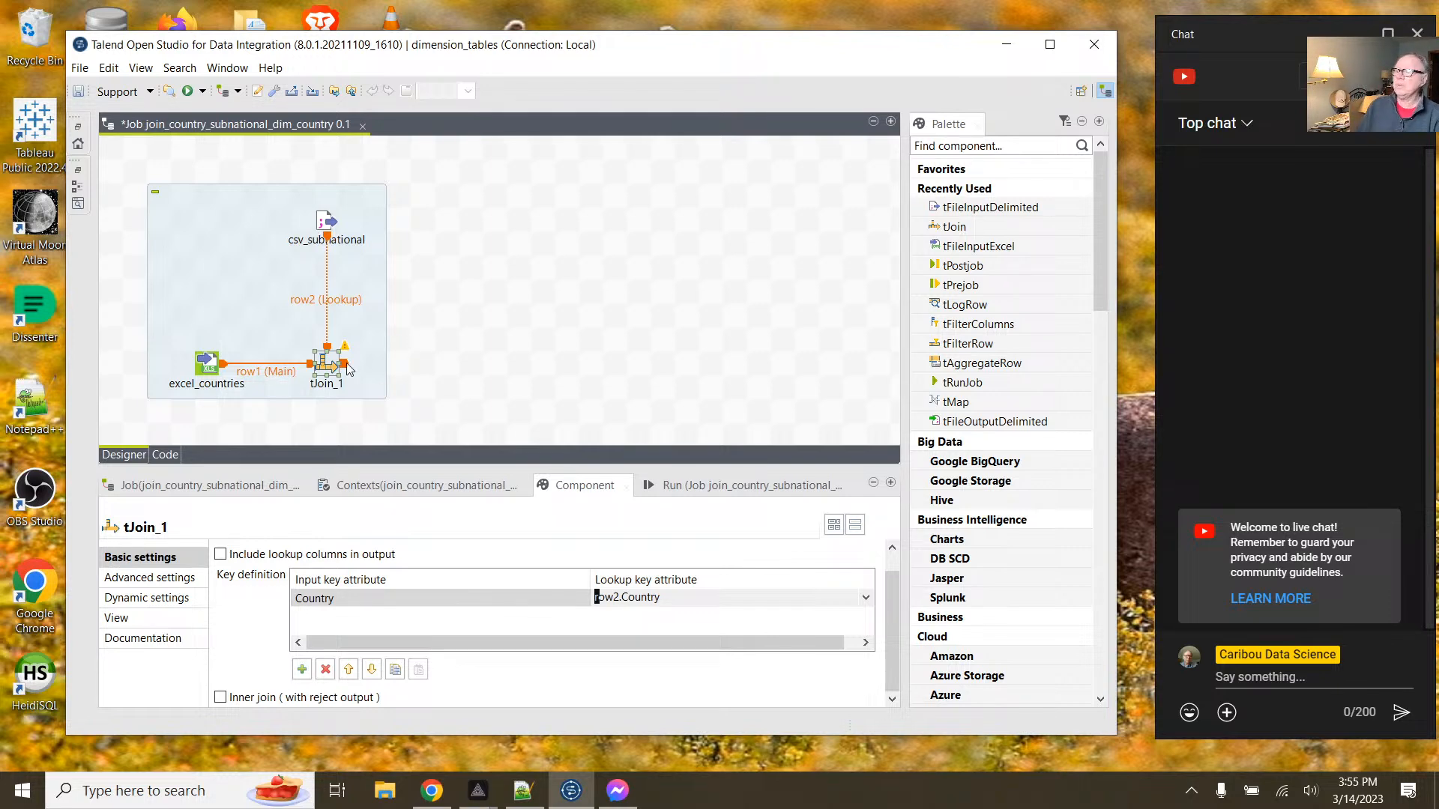
drag(347, 367, 559, 367)
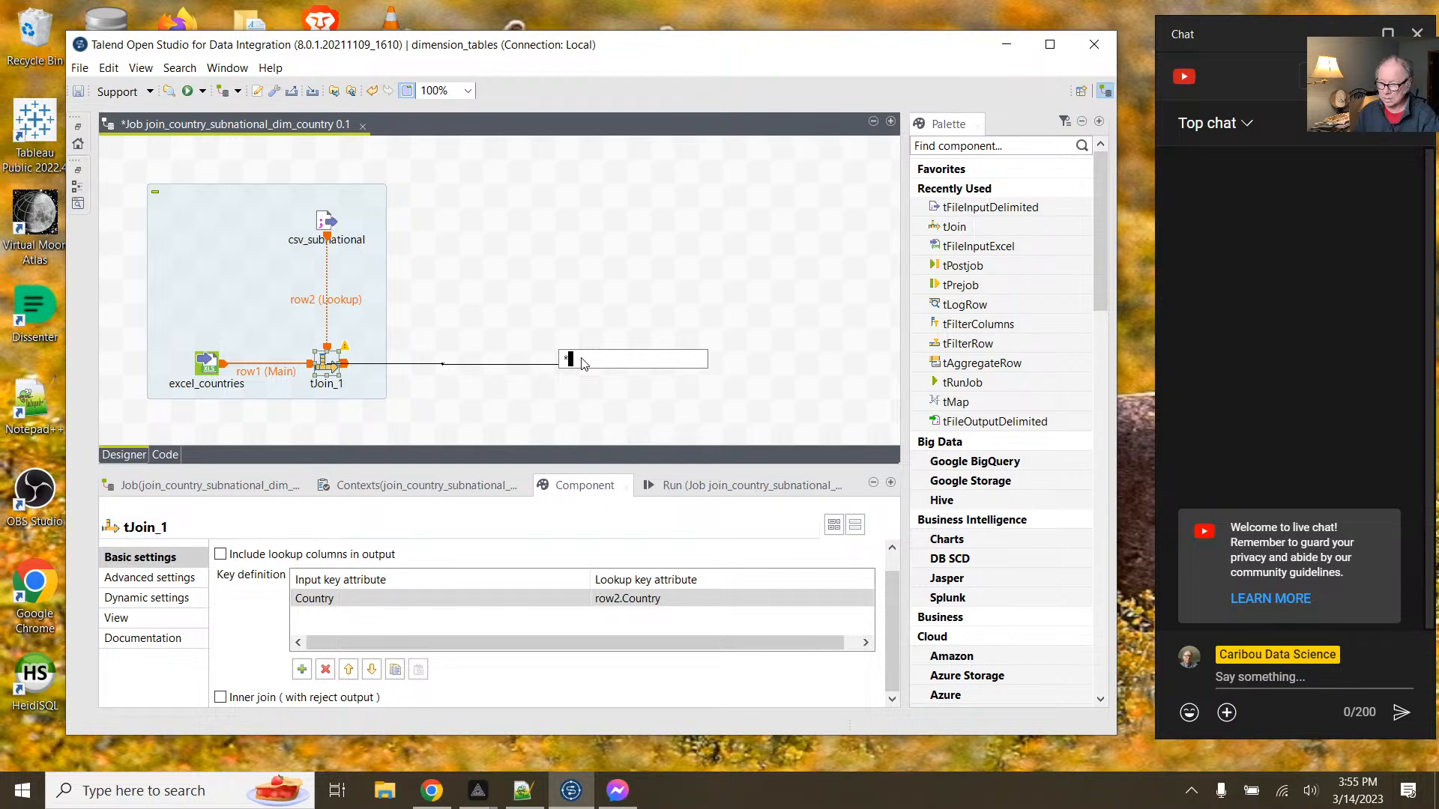
text(log)
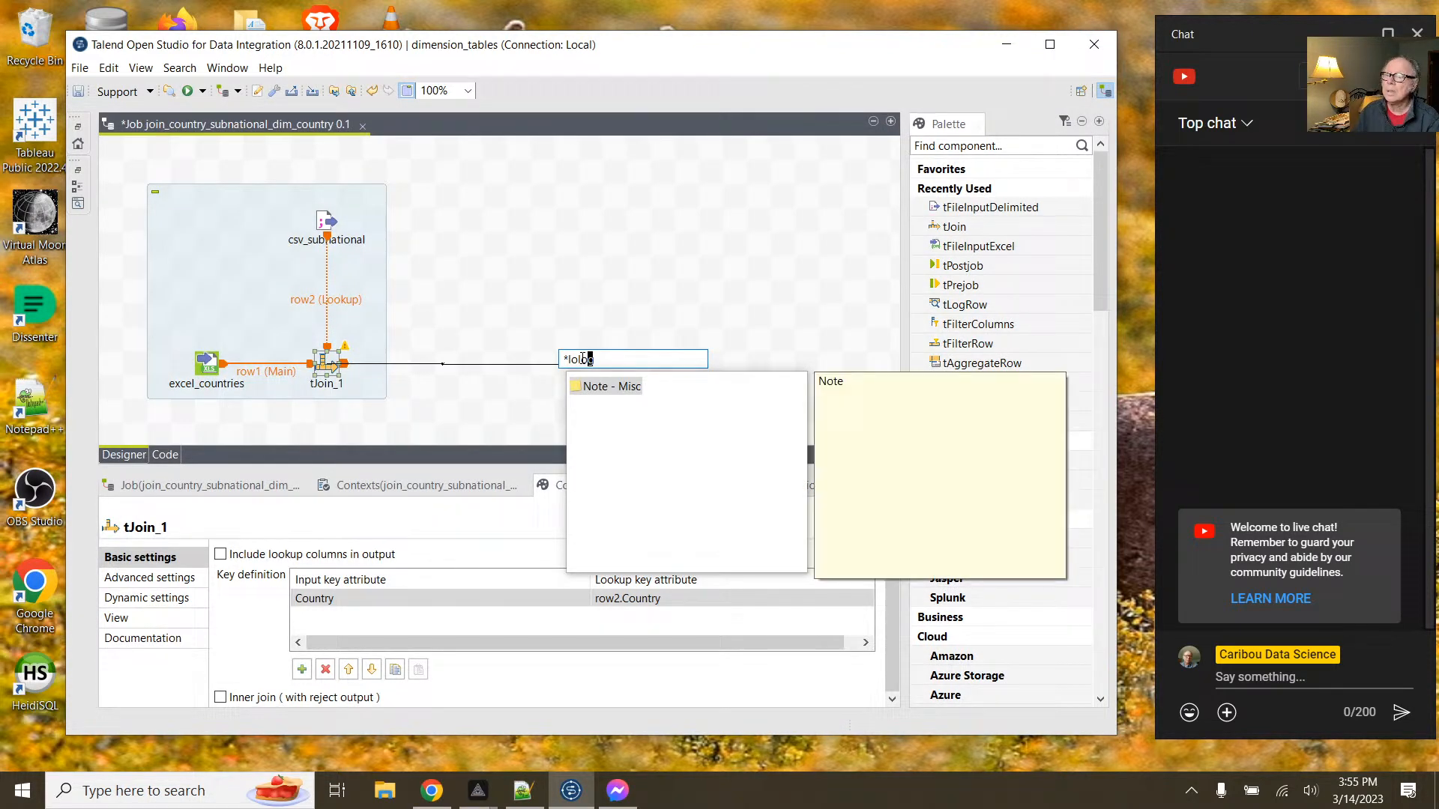
key(BackSpace)
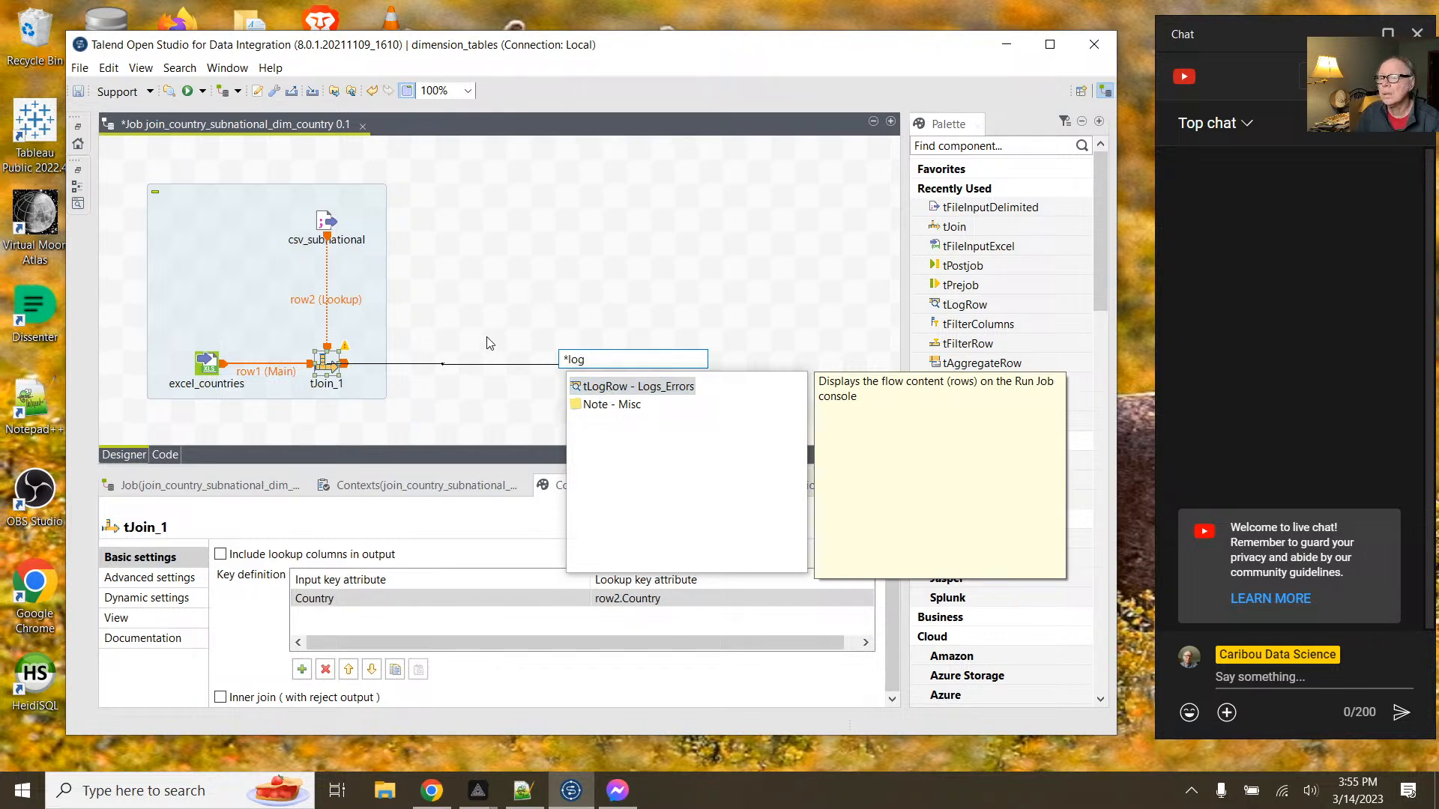
click(480, 401)
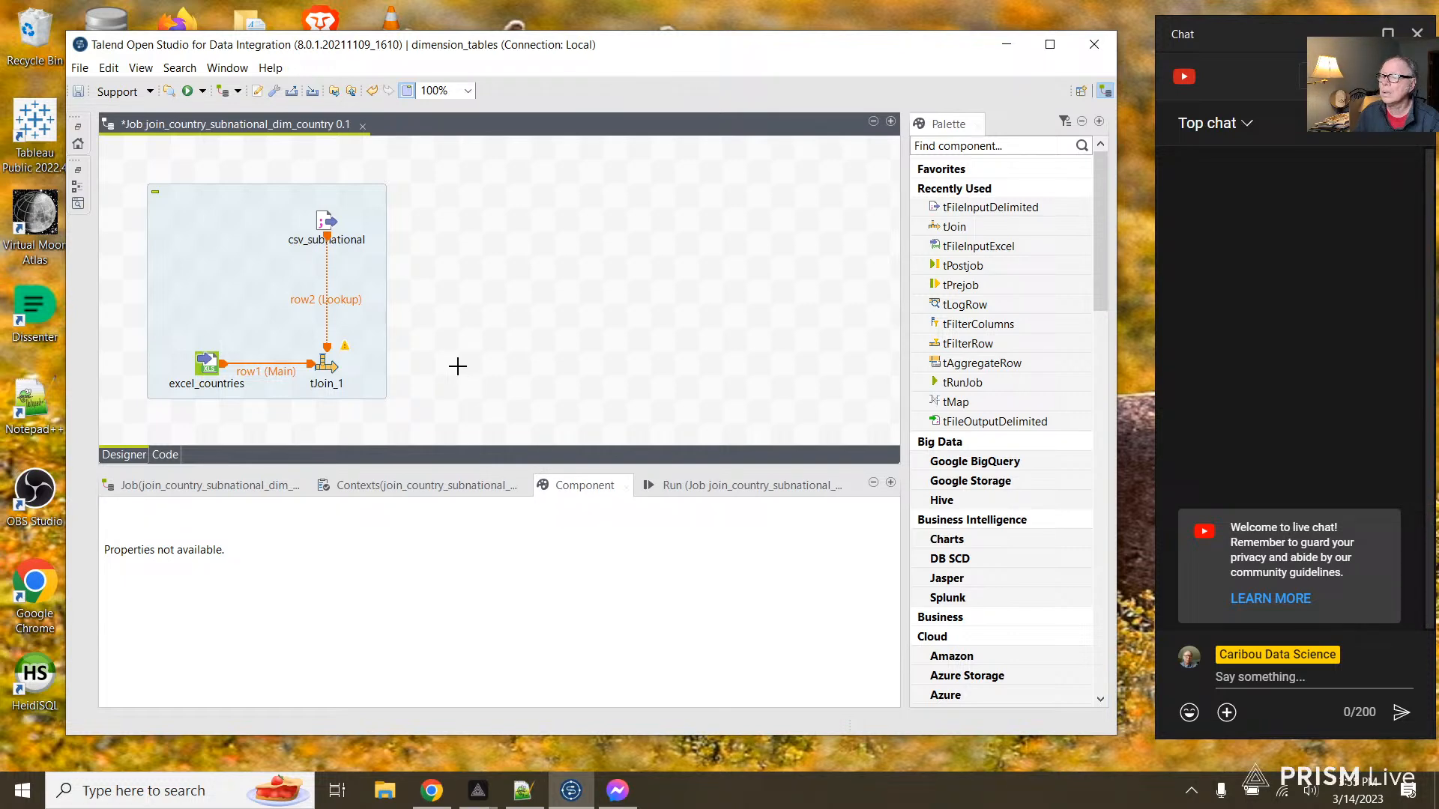
Step: Add a tLogRow component to the job canvas beside tJoin_1
text(lo)
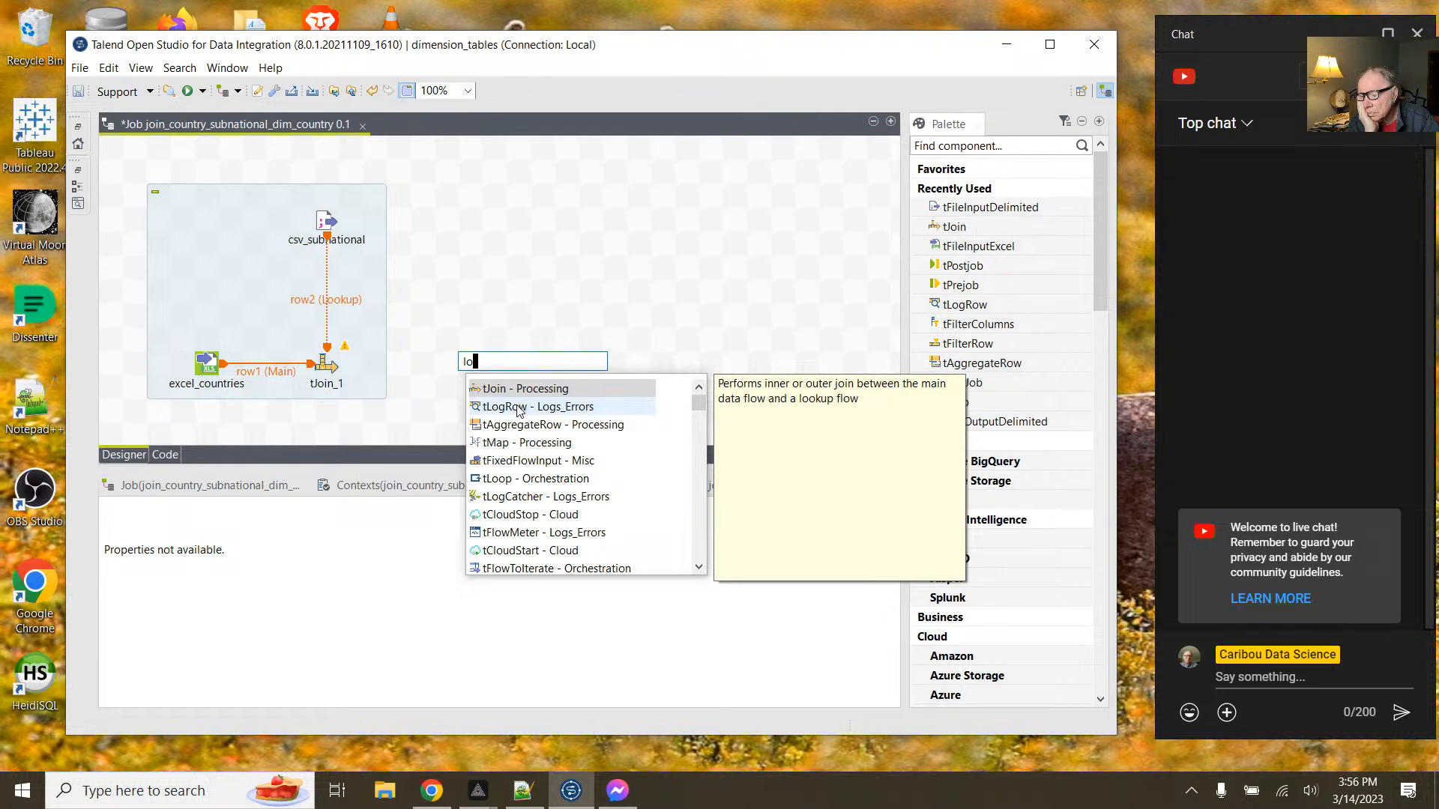
scroll(517, 411, down, 3)
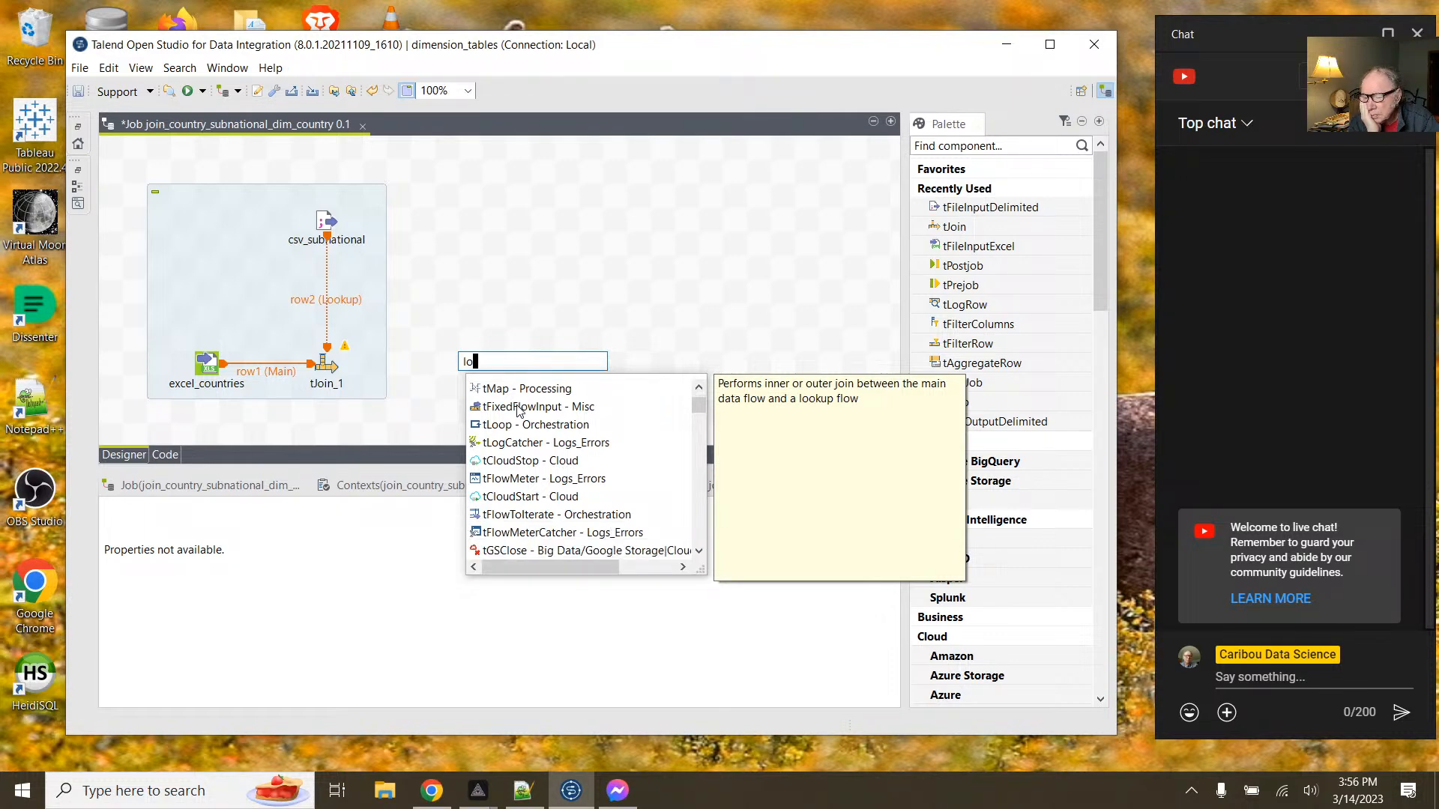
scroll(517, 410, down, 3)
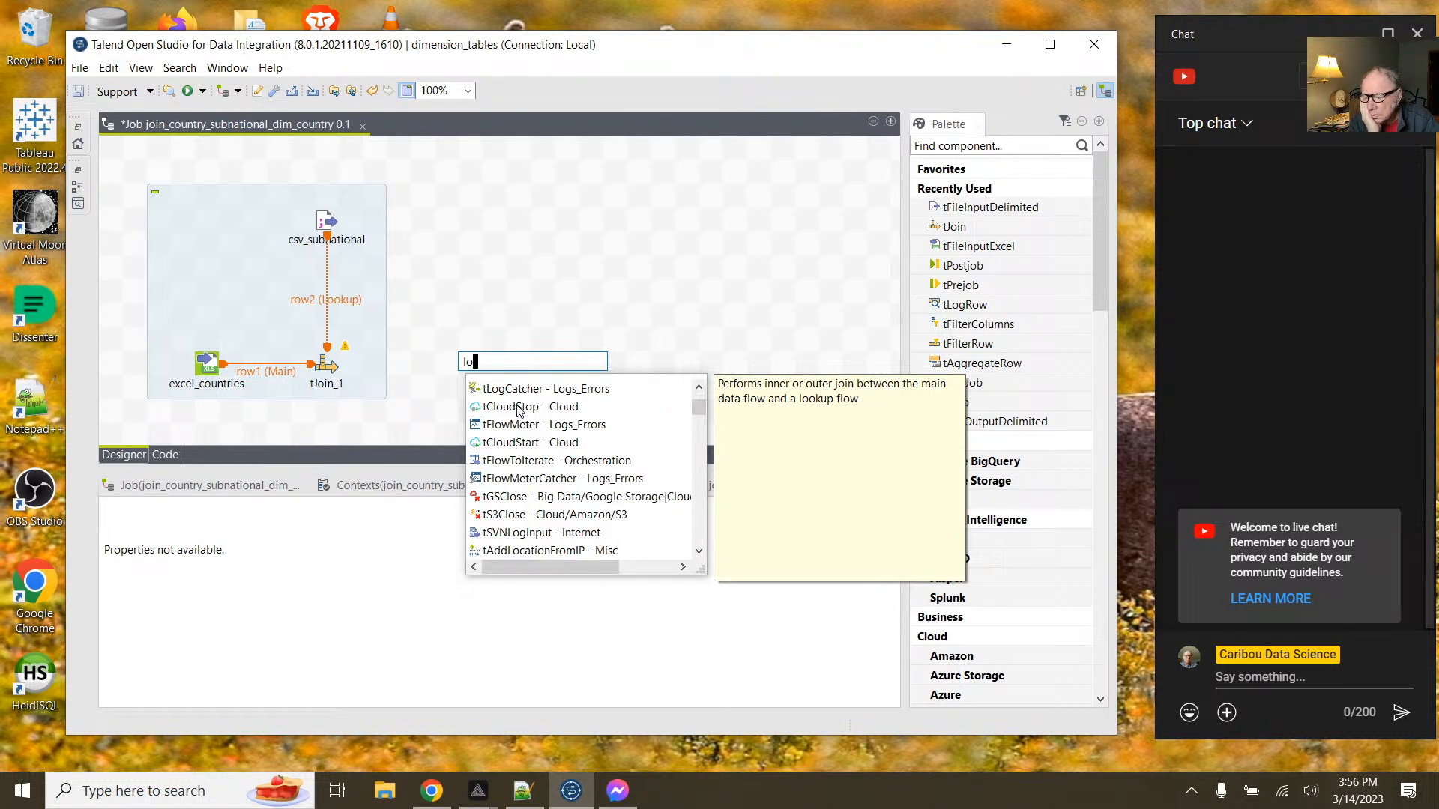
scroll(517, 411, down, 1)
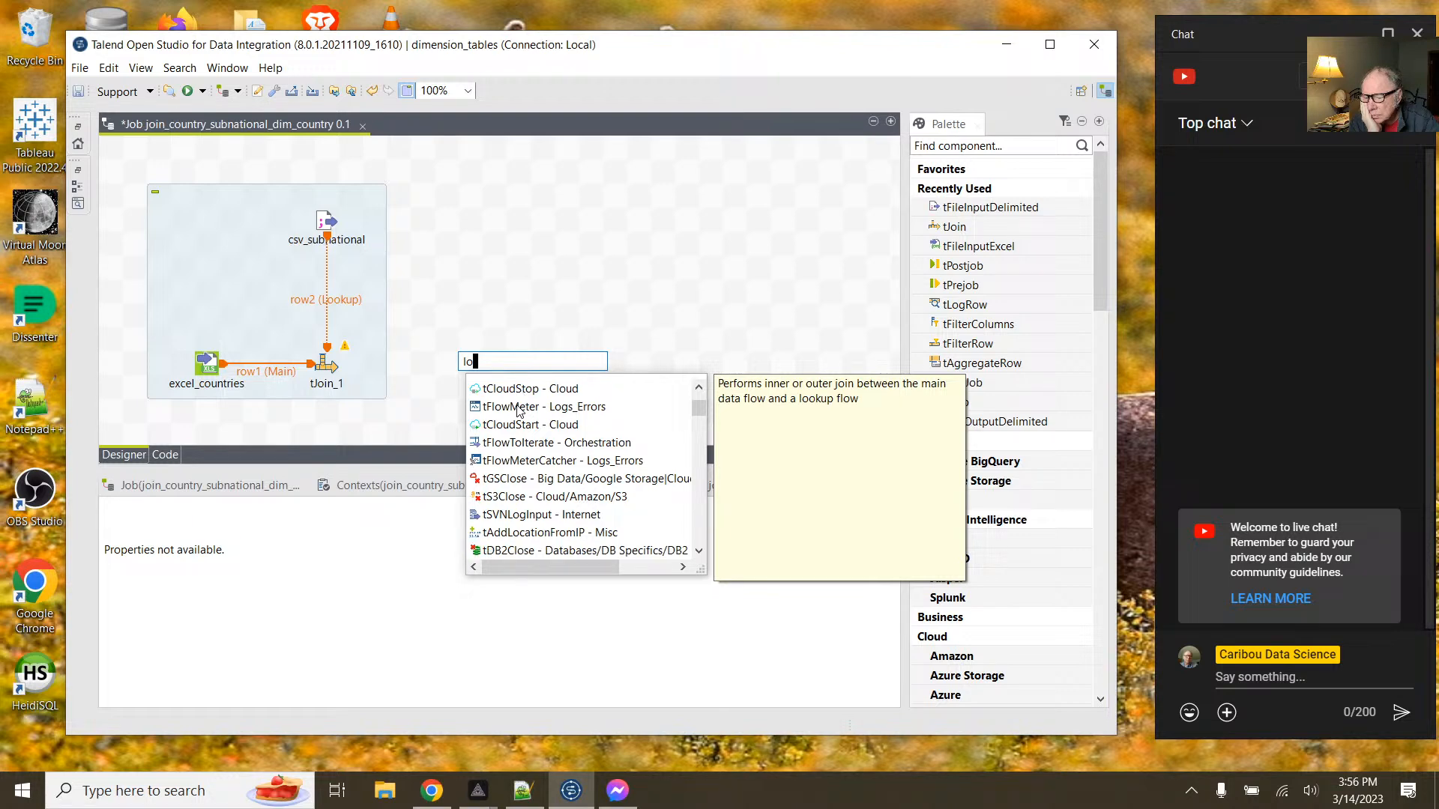
scroll(517, 411, up, 5)
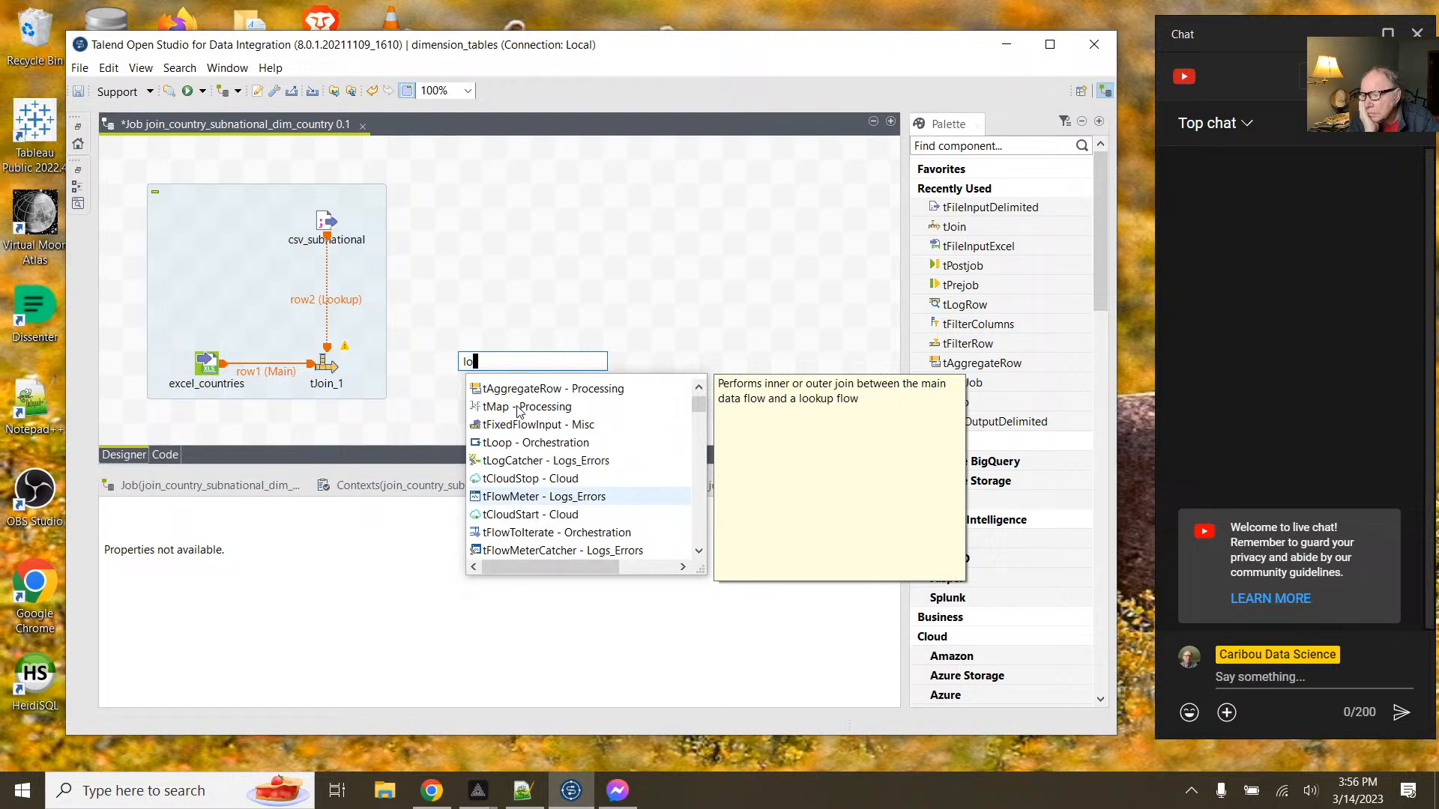
scroll(517, 410, up, 2)
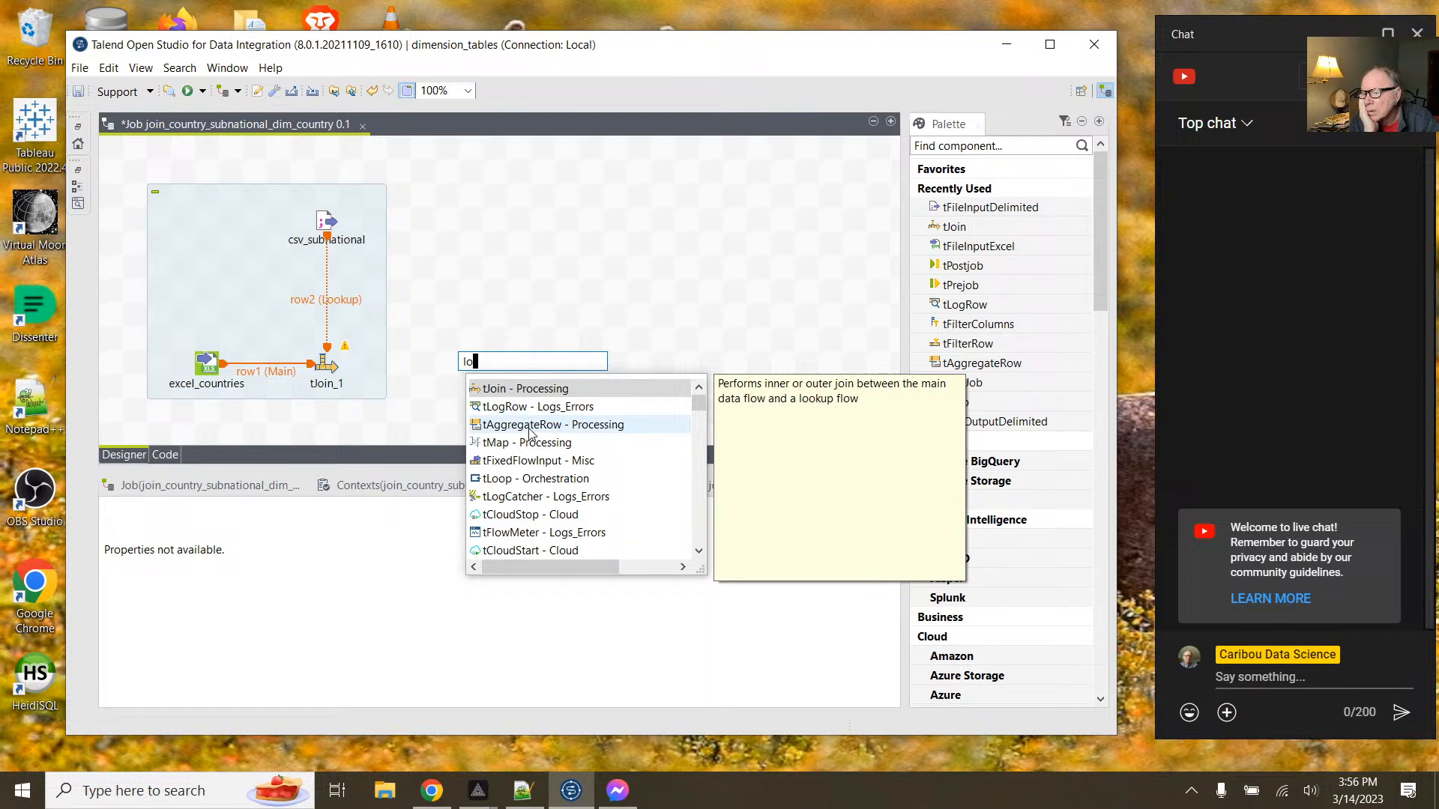
double_click(524, 406)
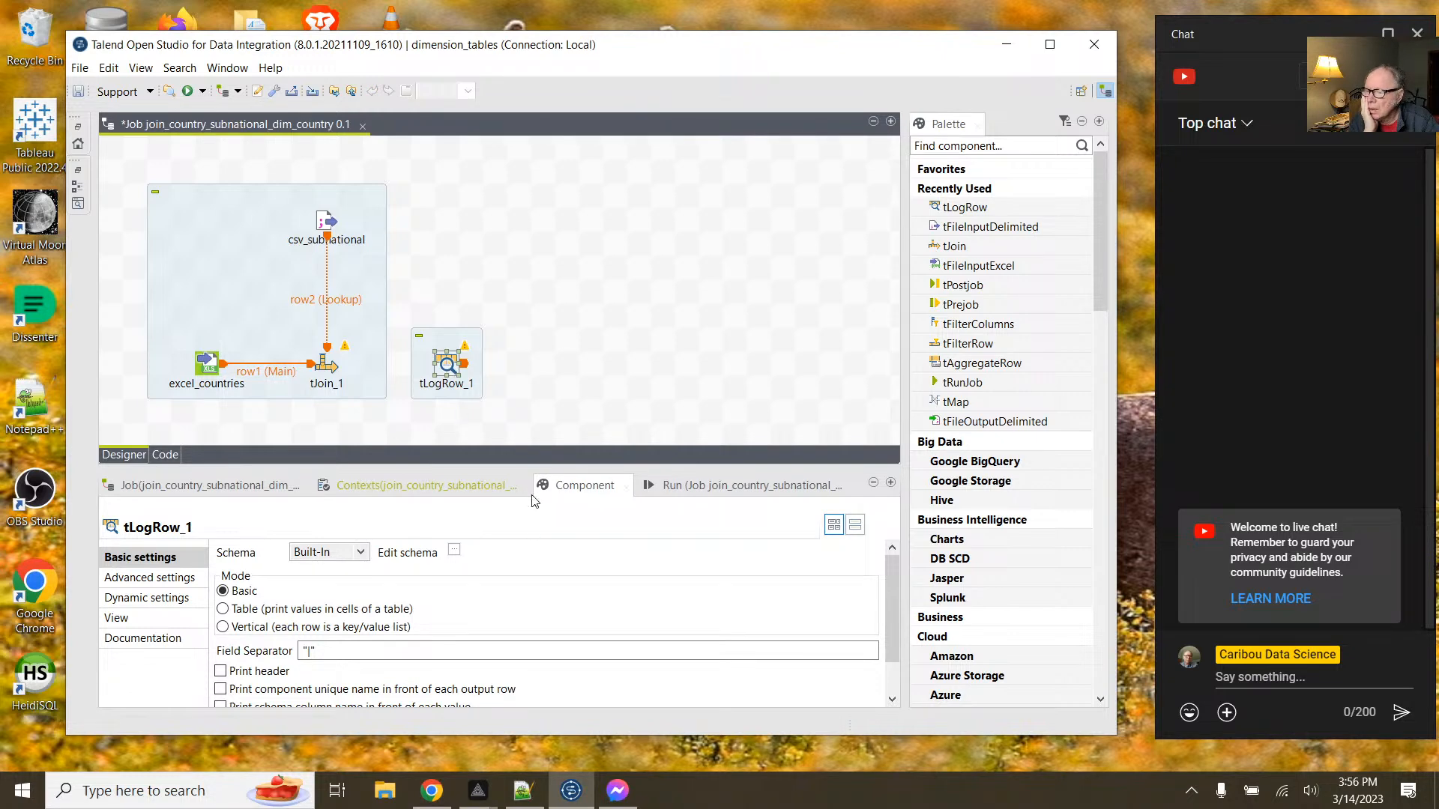
click(454, 552)
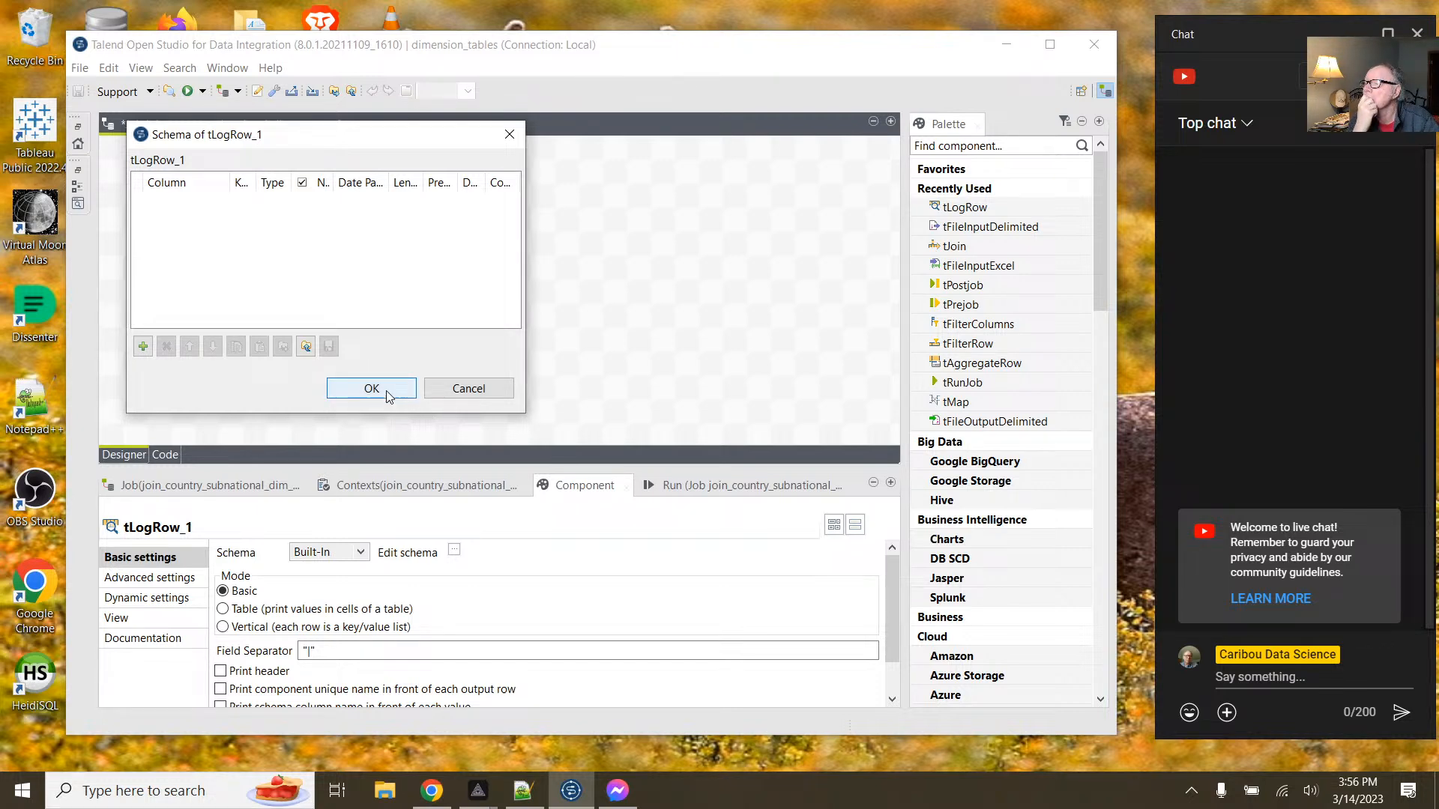
click(448, 389)
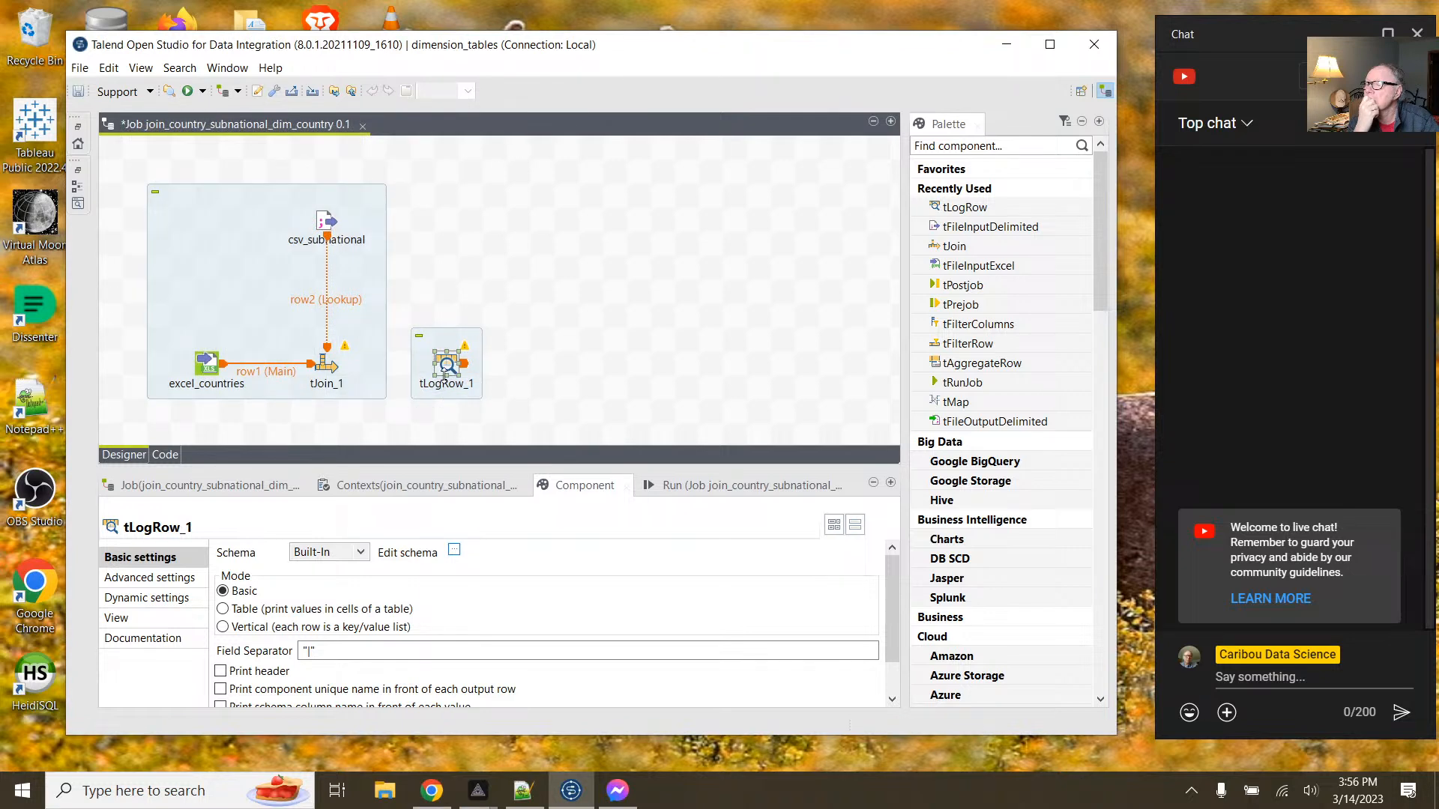
click(449, 548)
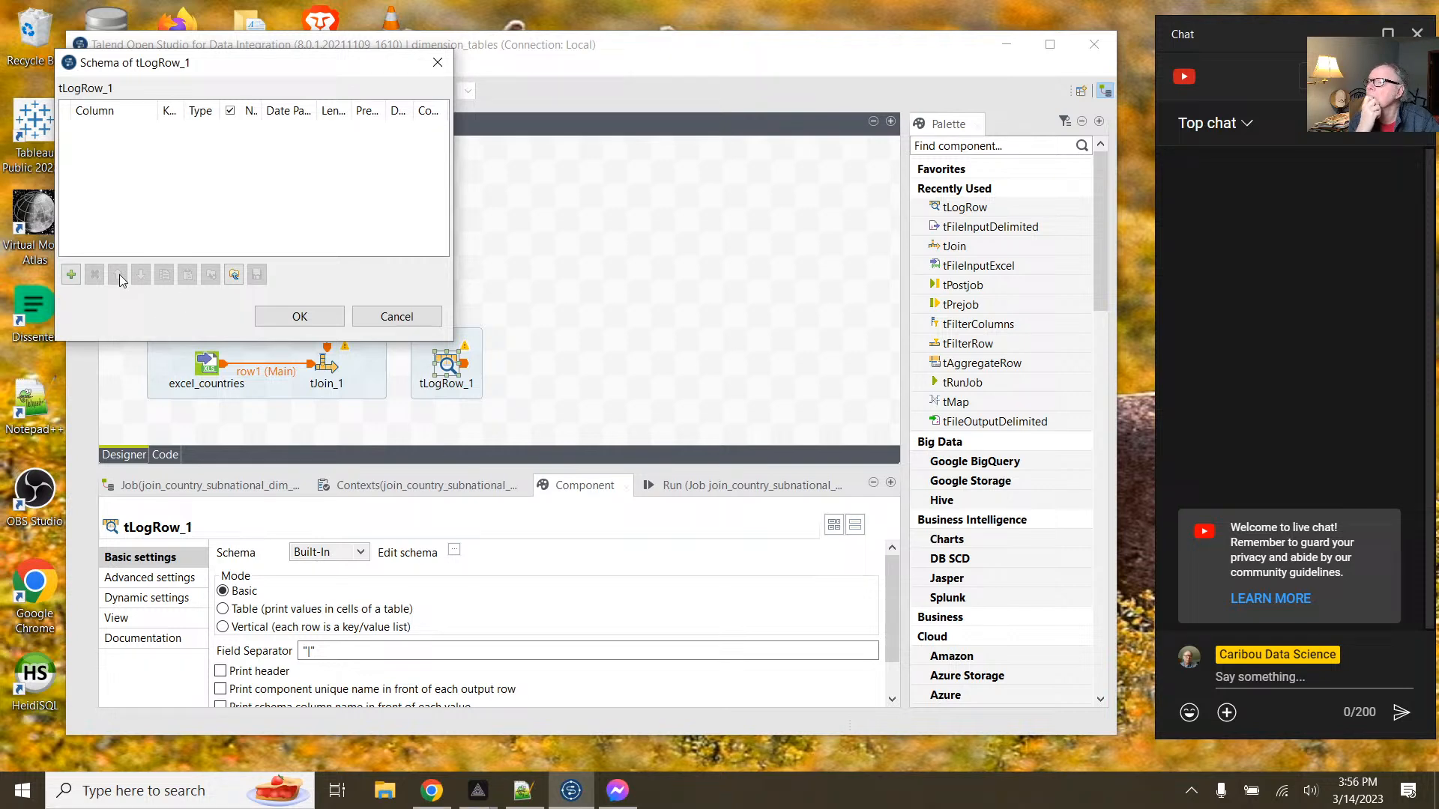
click(73, 275)
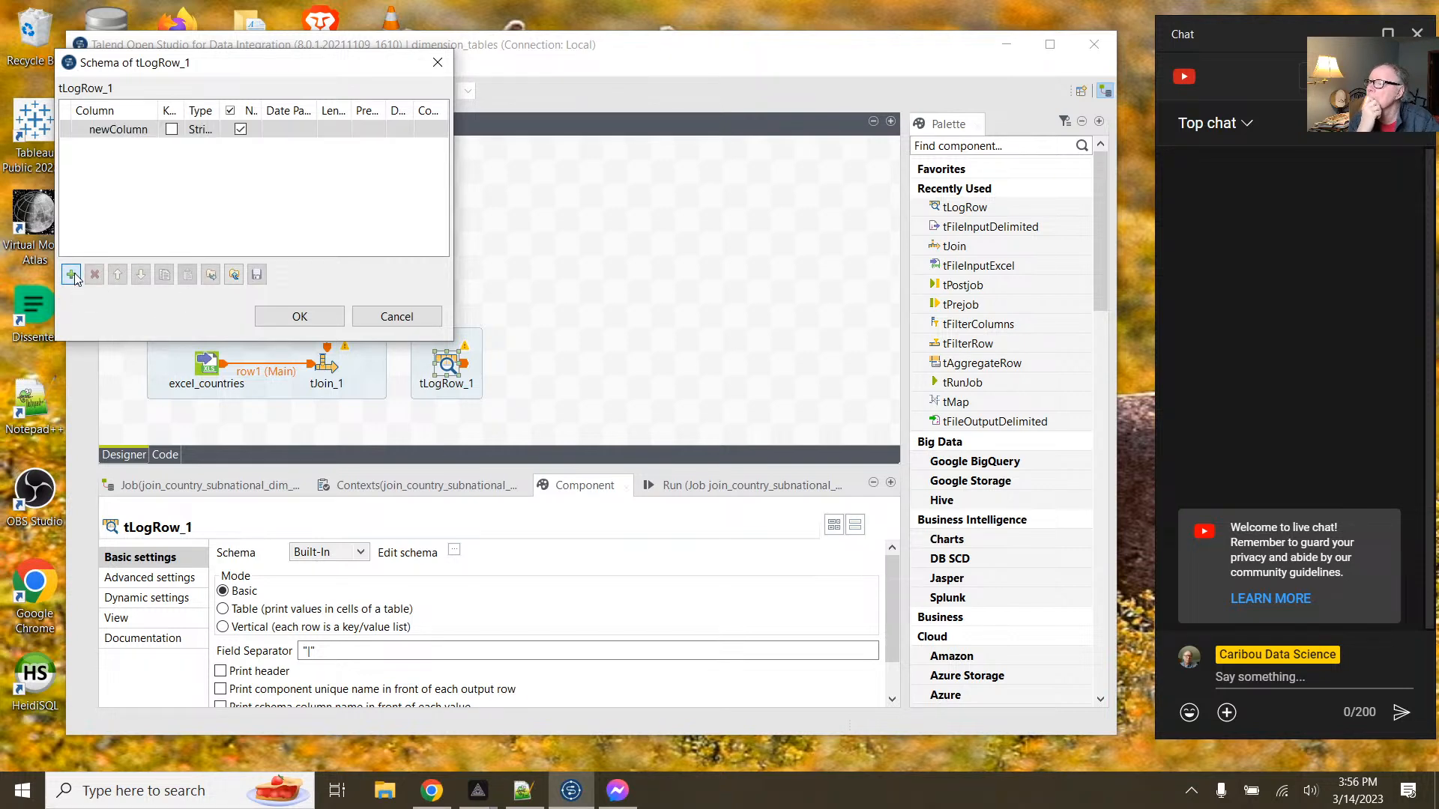
click(386, 318)
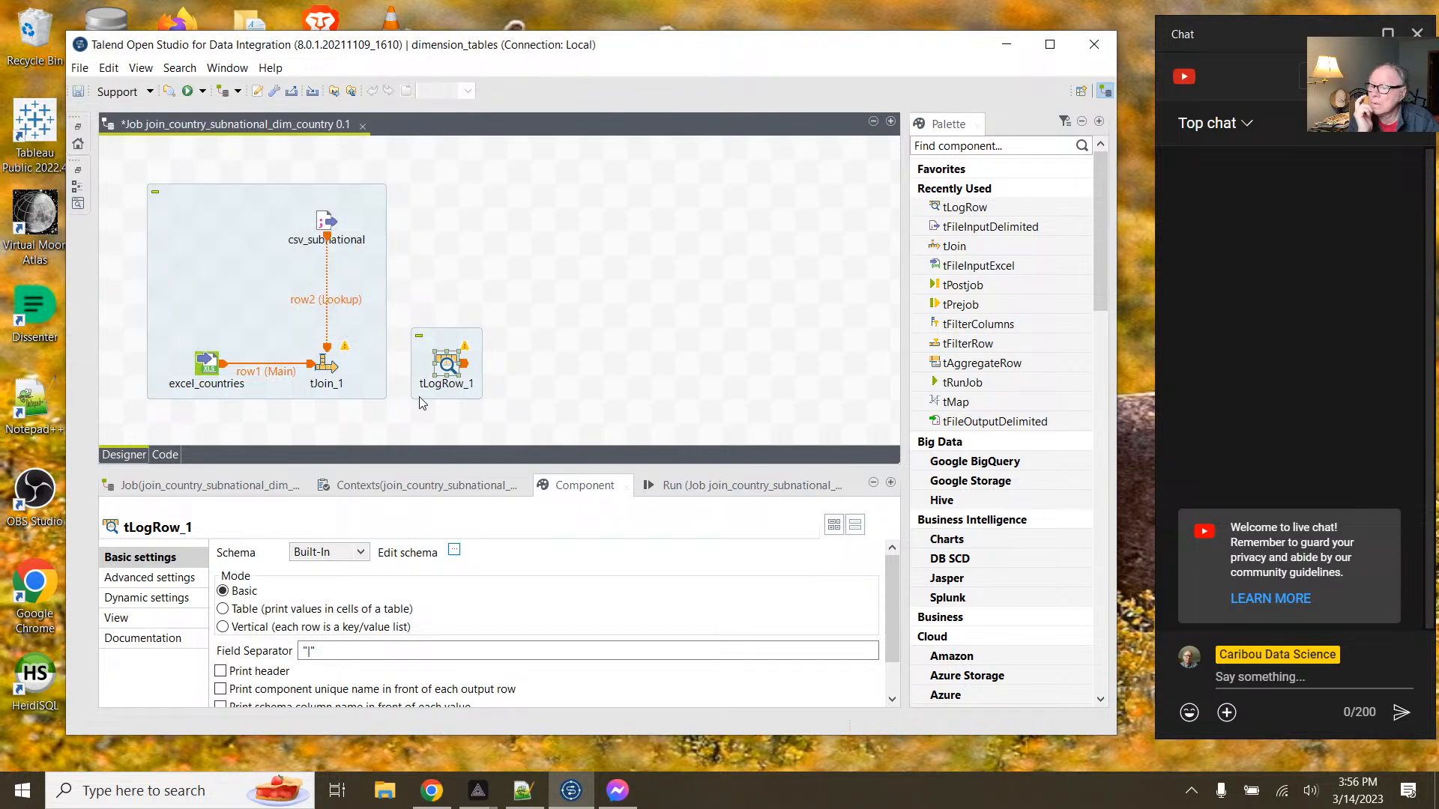
click(361, 555)
click(361, 558)
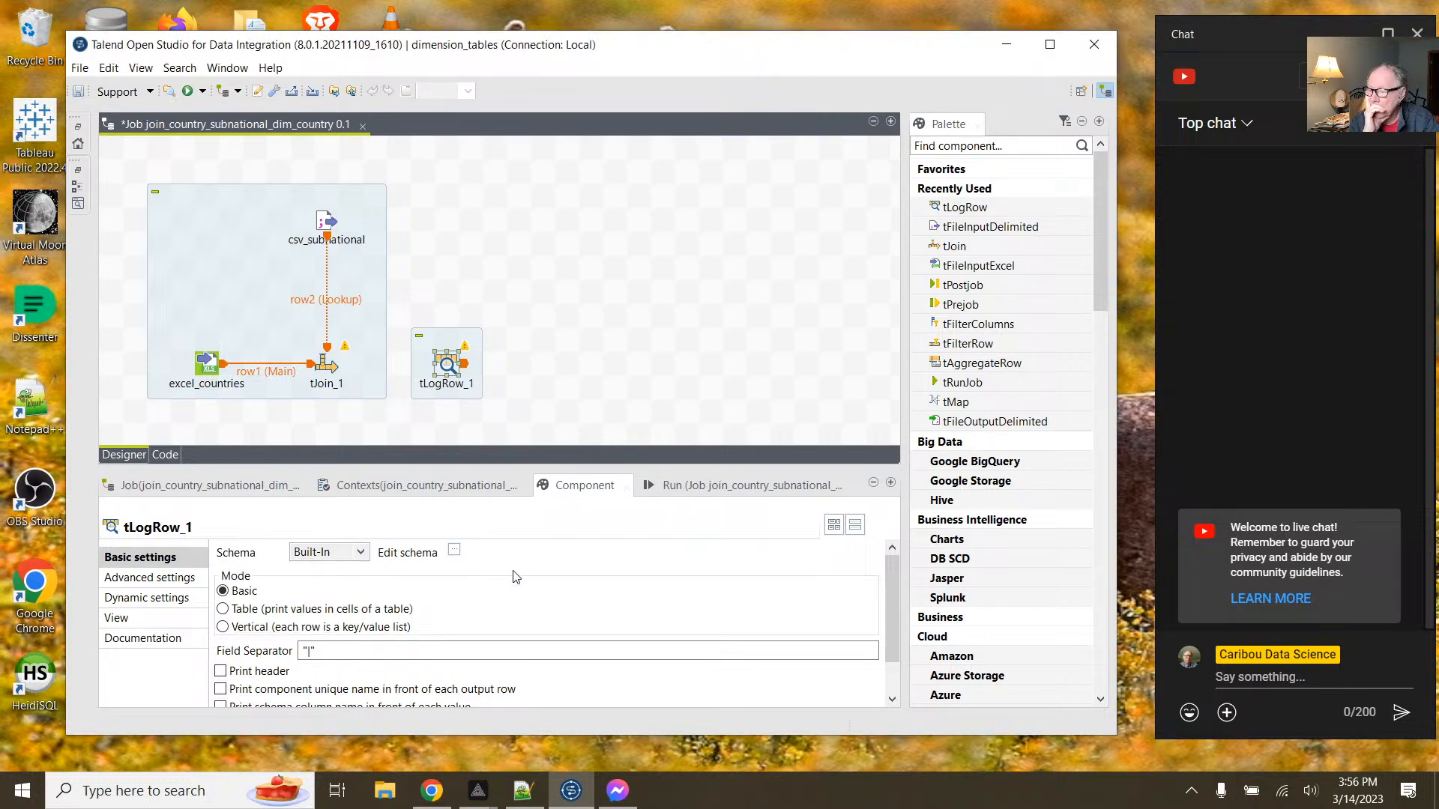
scroll(515, 569, down, 2)
scroll(516, 574, up, 2)
Step: Connect the main output of tJoin_1 to tLogRow_1
click(335, 371)
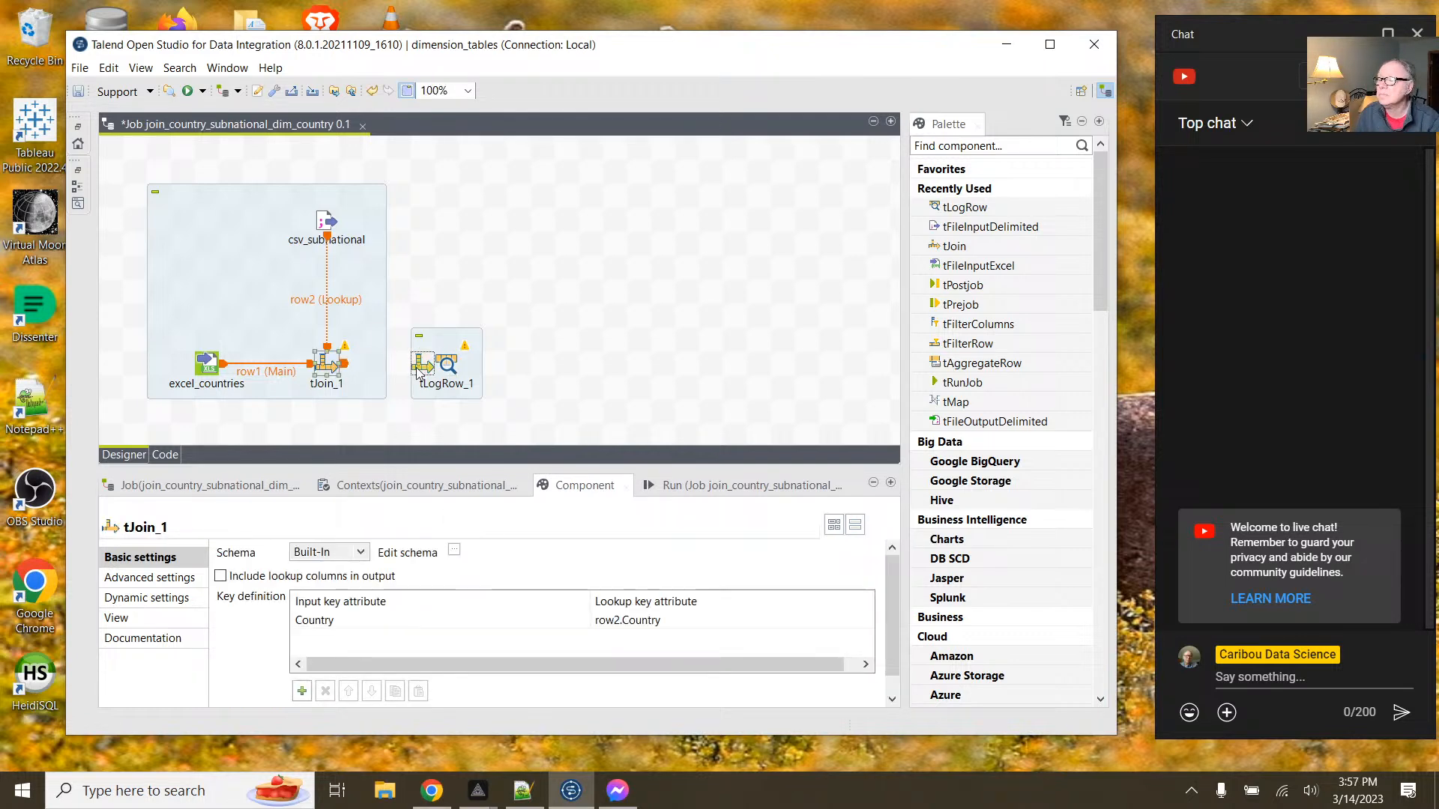
drag(342, 362, 446, 380)
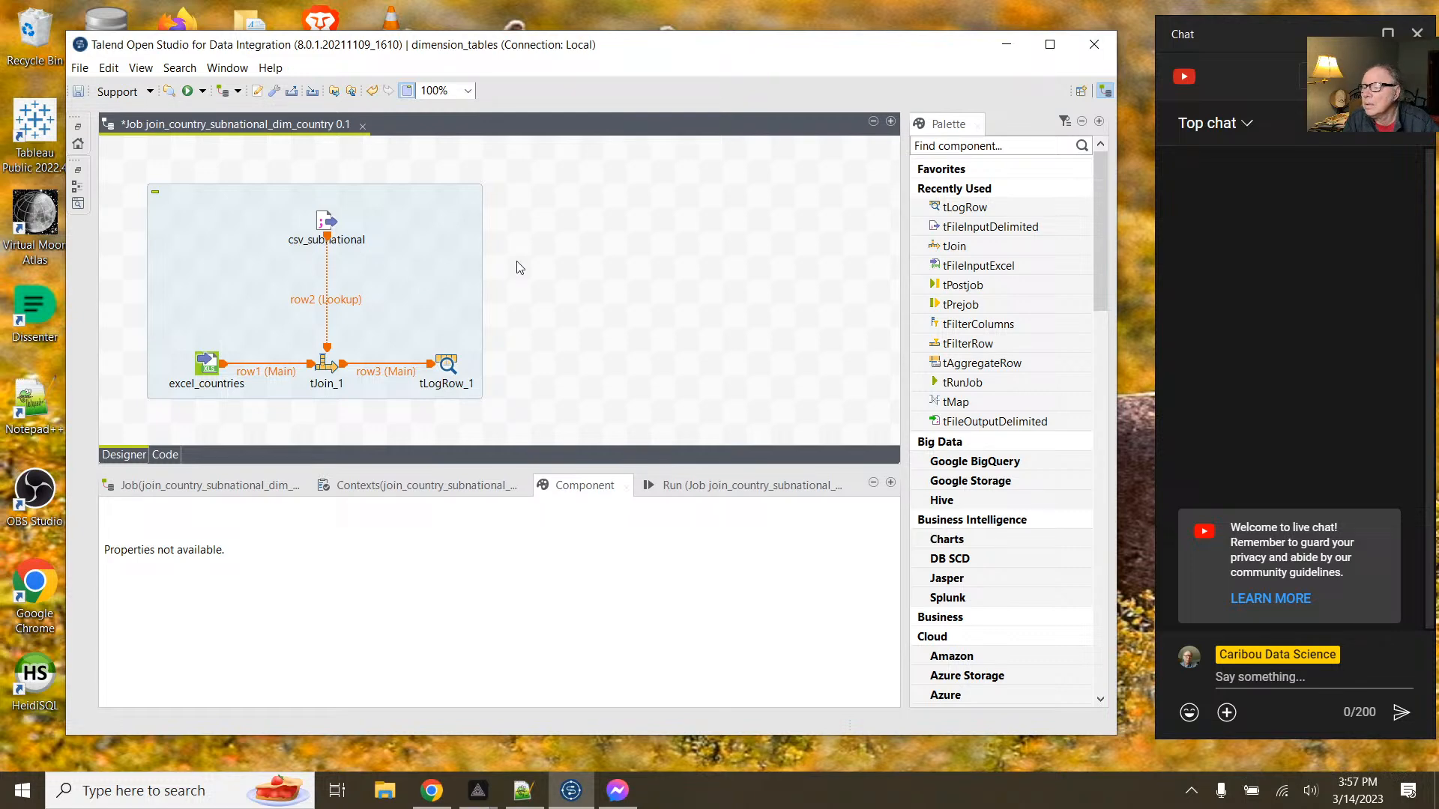
Step: Add a second tLogRow component above tLogRow_1 and connect the inner join reject output of tJoin_1 to it
click(442, 259)
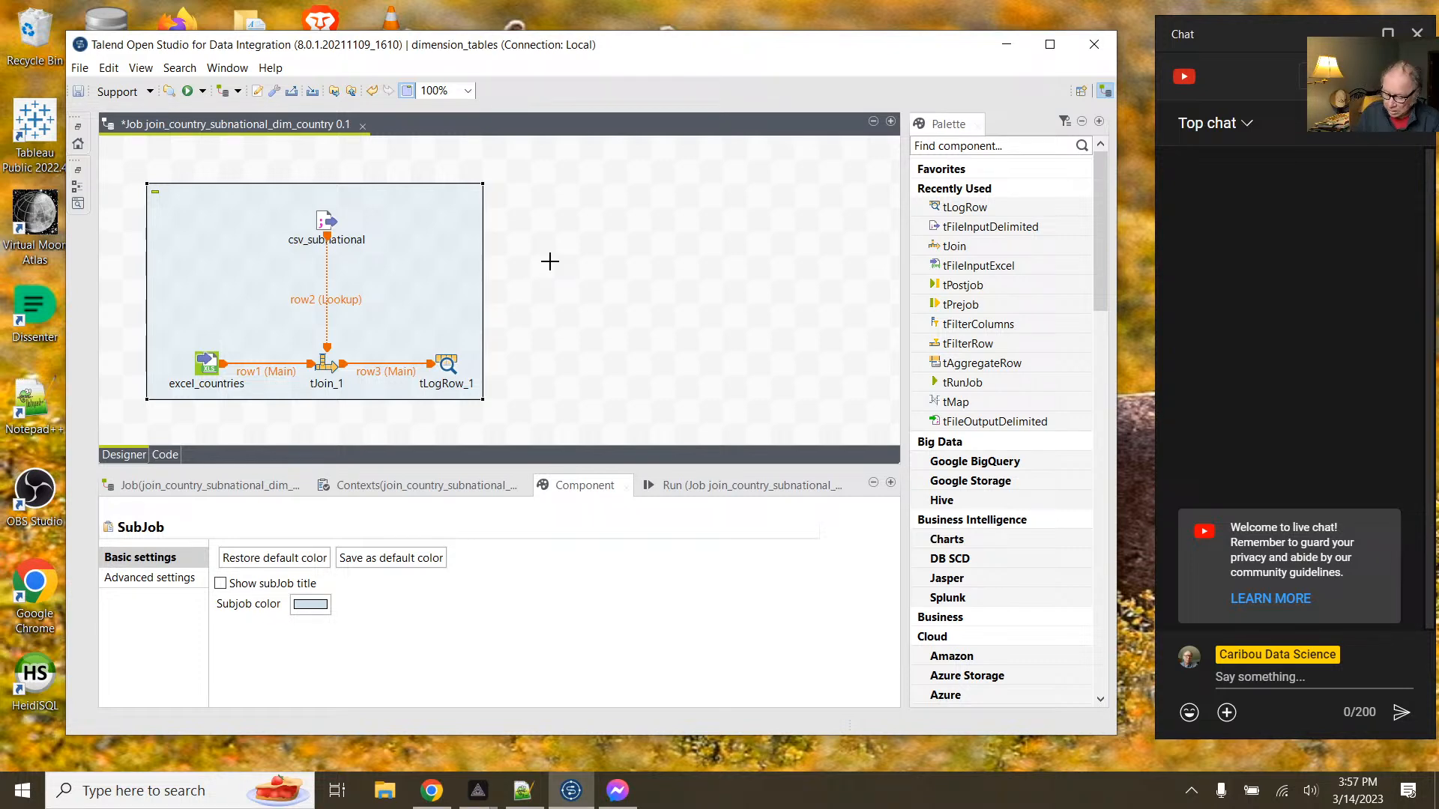
text(l)
click(600, 285)
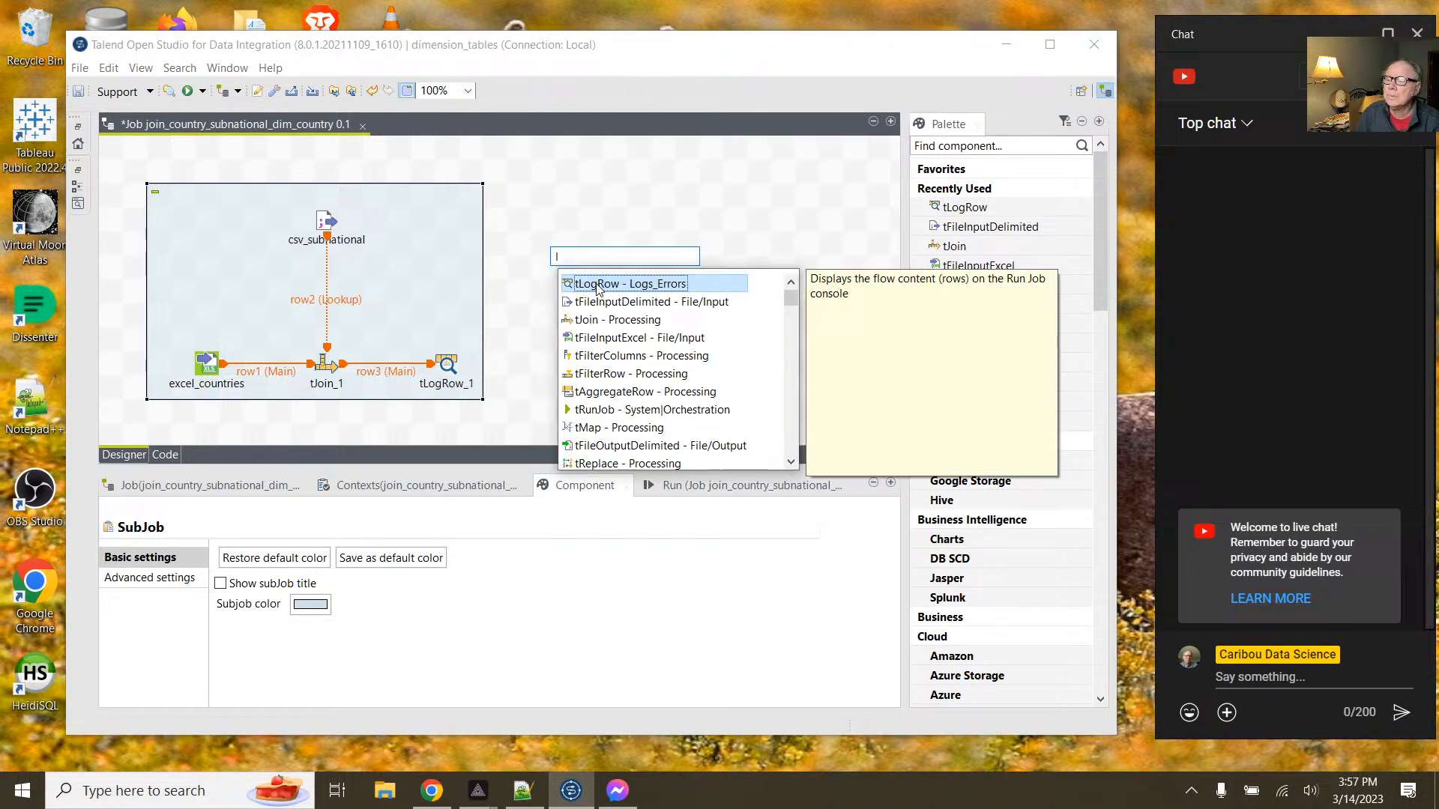
double_click(600, 285)
drag(547, 271, 447, 268)
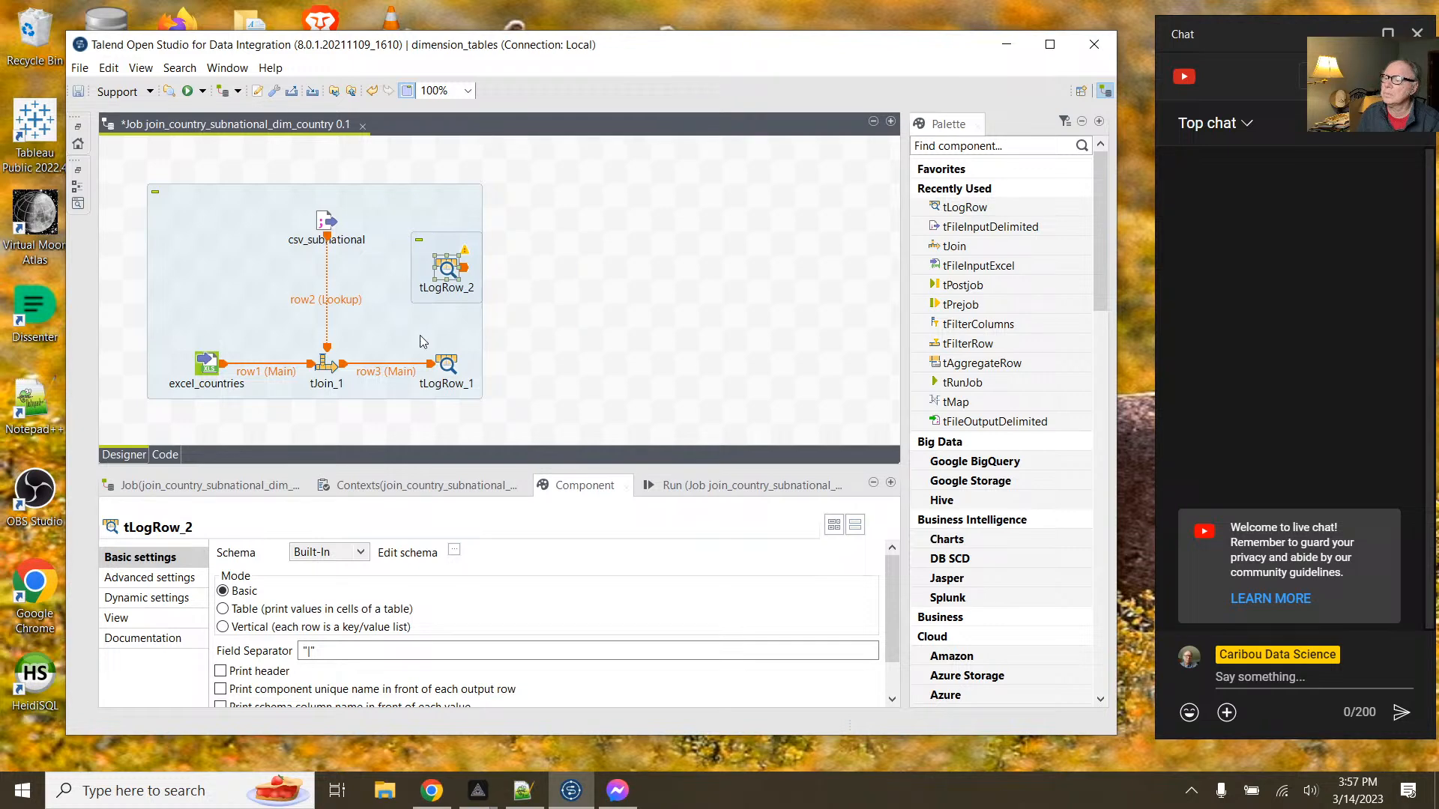
click(330, 365)
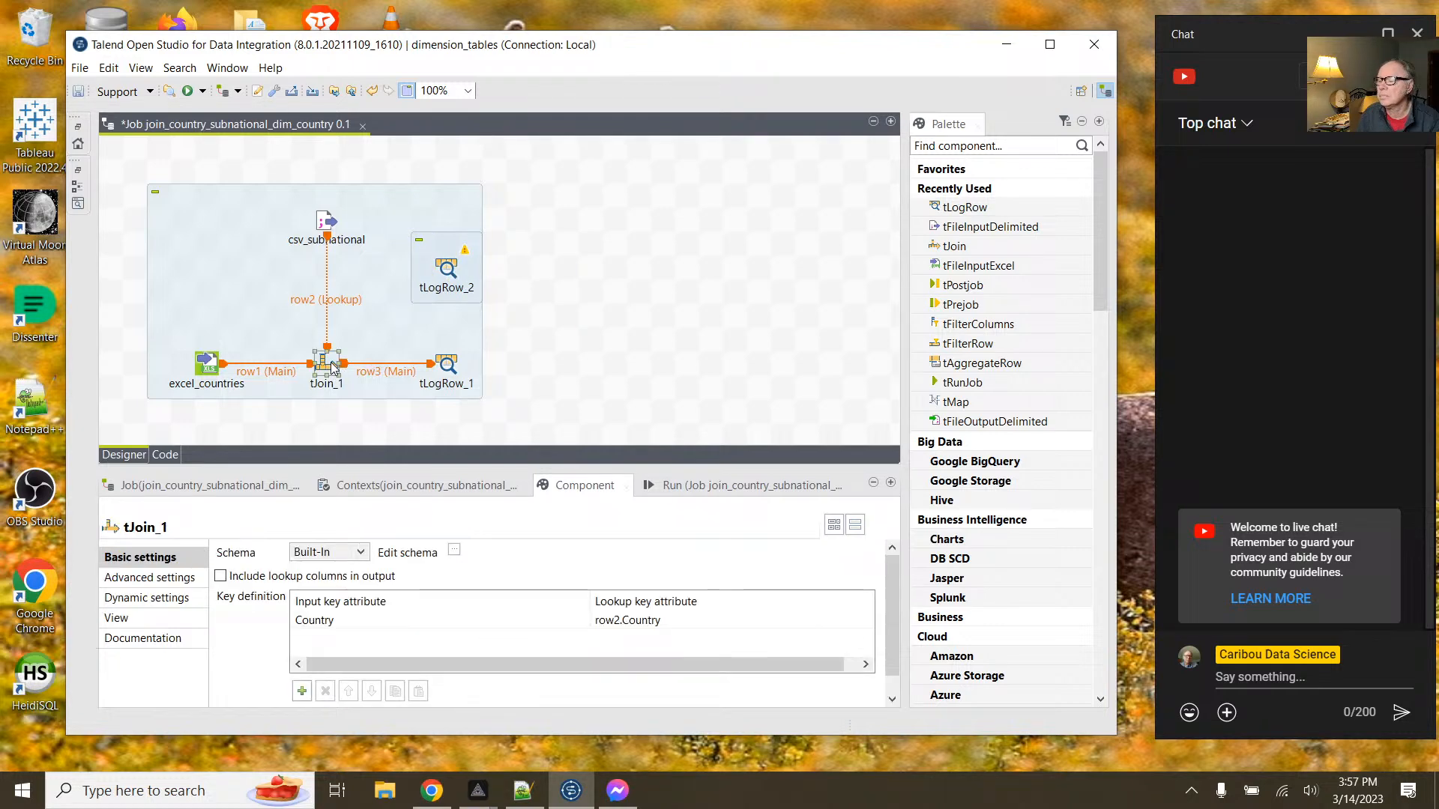
drag(347, 368, 441, 273)
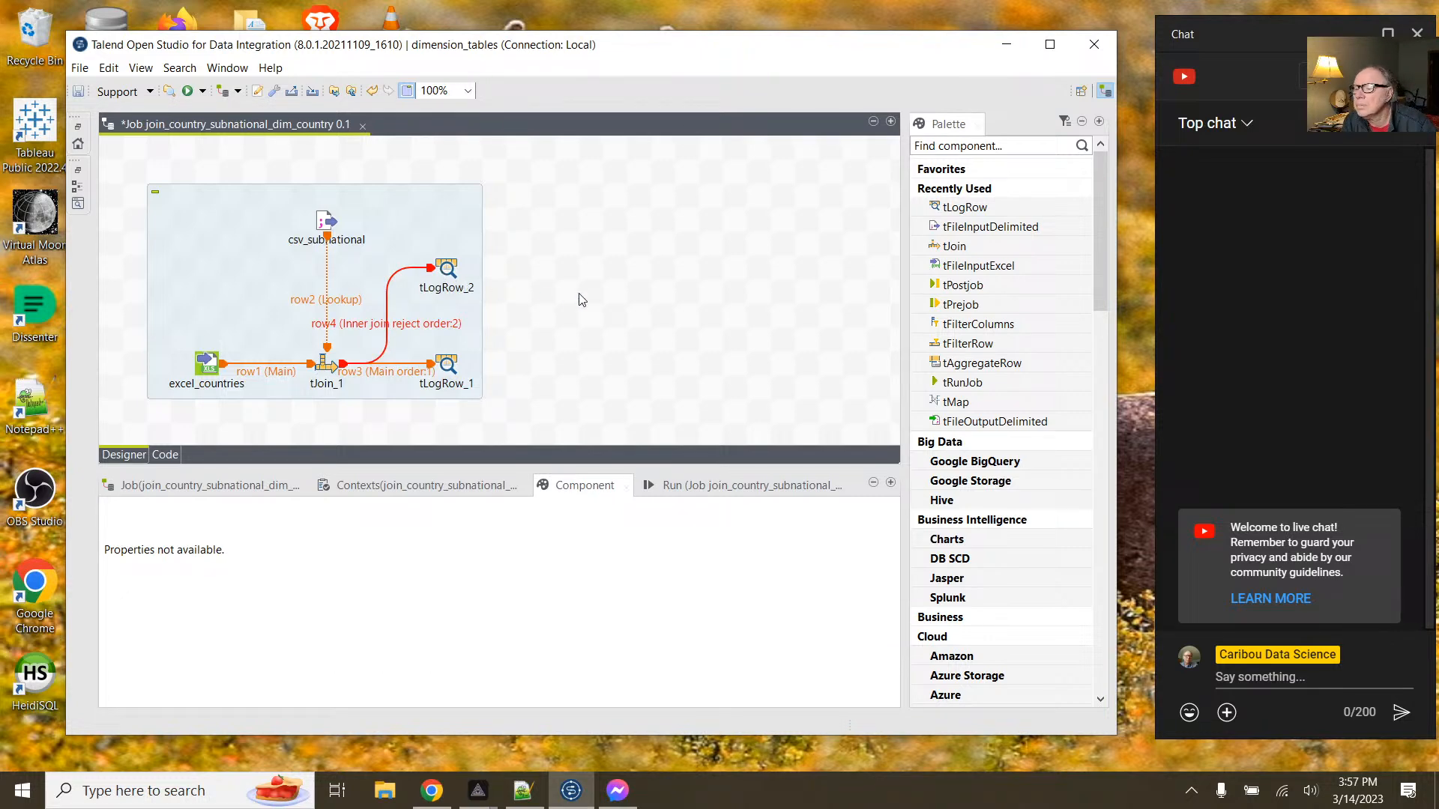
Step: Sync the columns of tLogRow_1 and tLogRow_2 with tJoin_1, and check and accept the schema of tLogRow_1
click(448, 365)
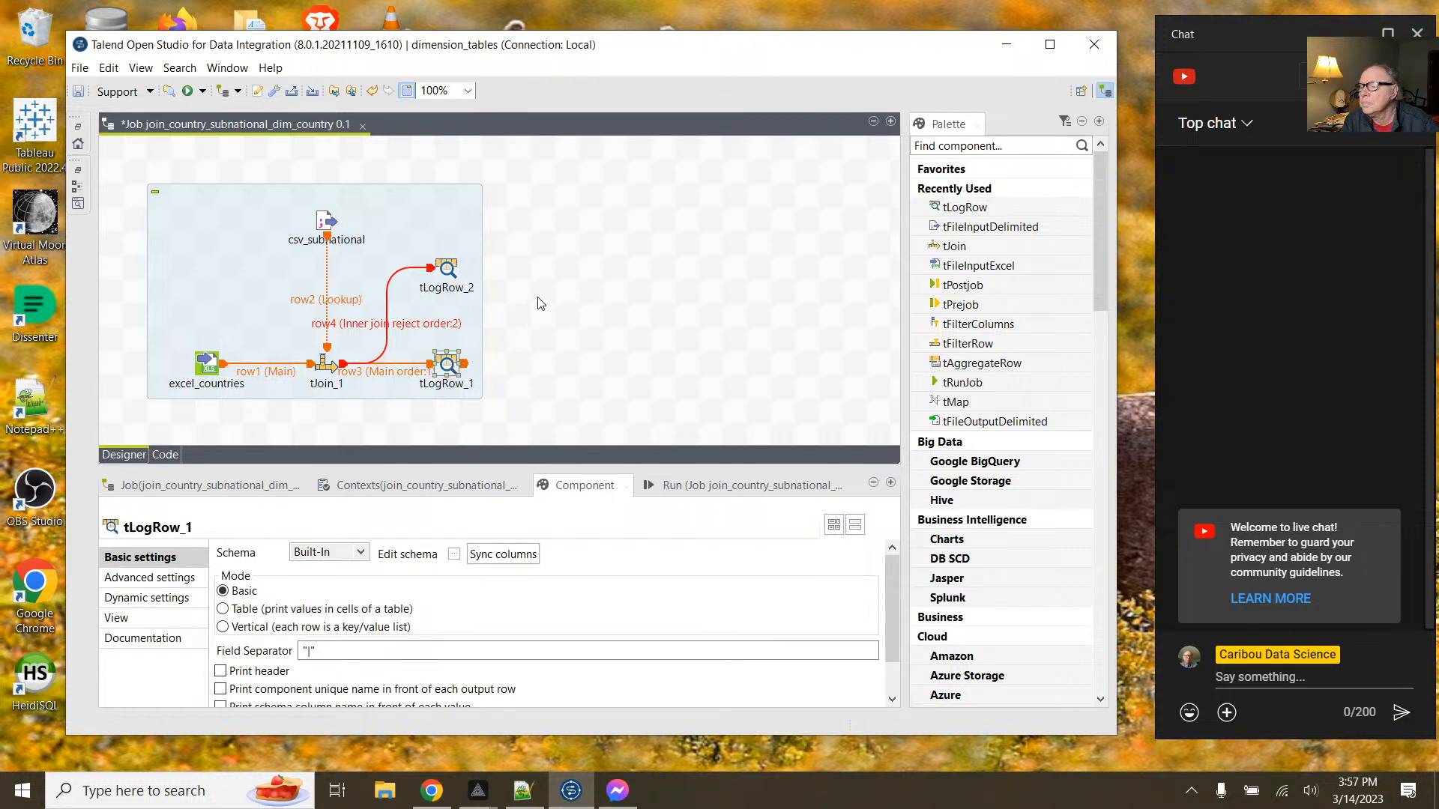
click(493, 561)
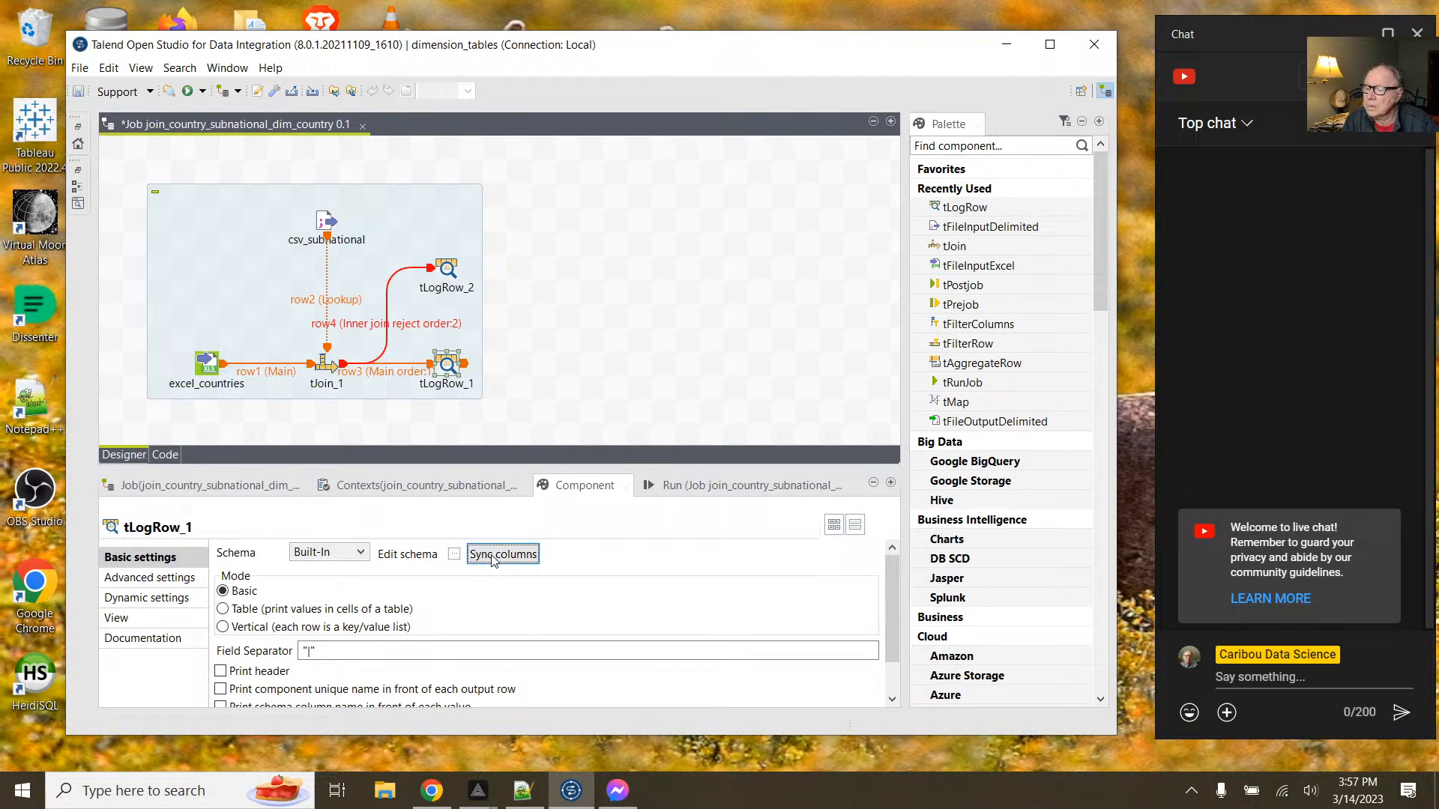
click(456, 287)
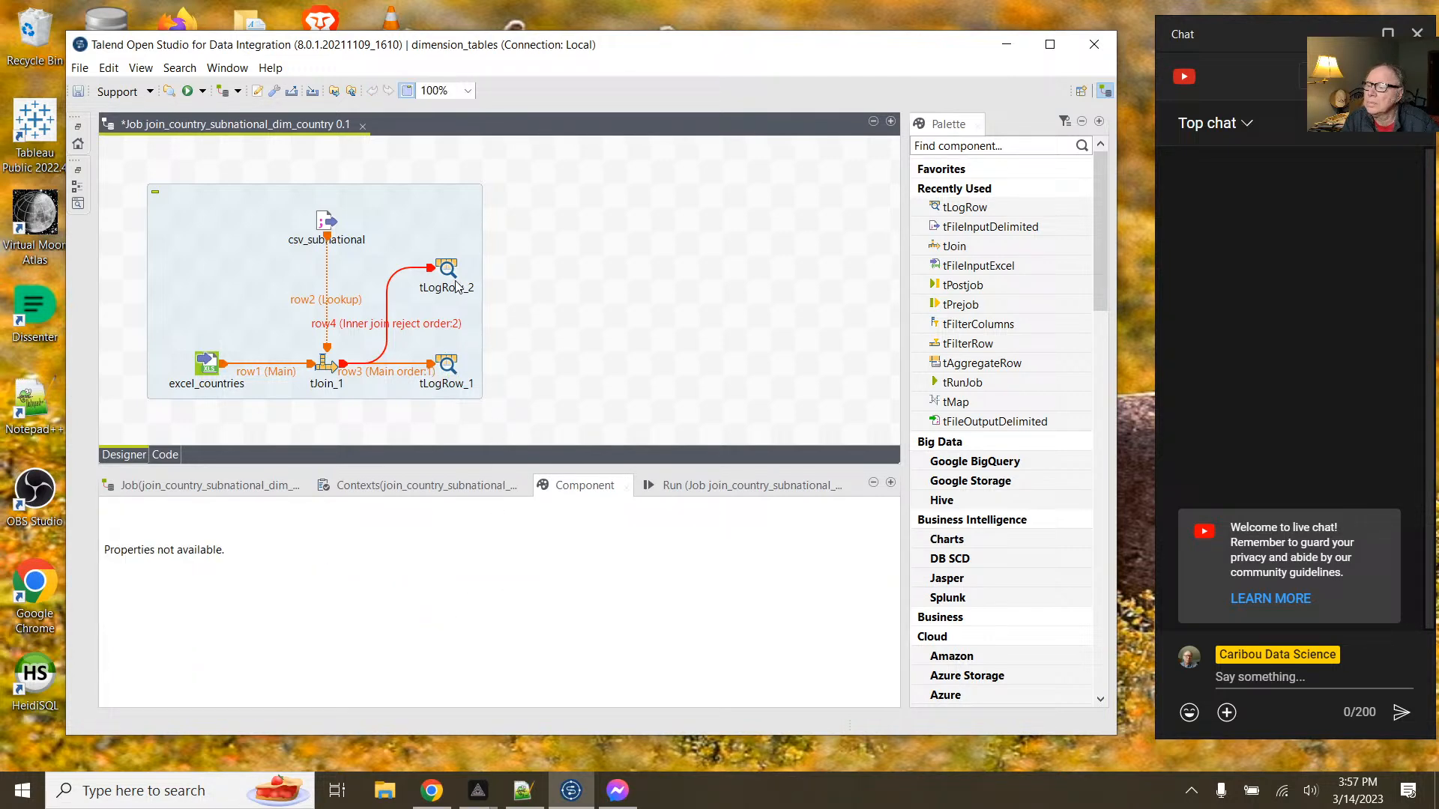
click(456, 278)
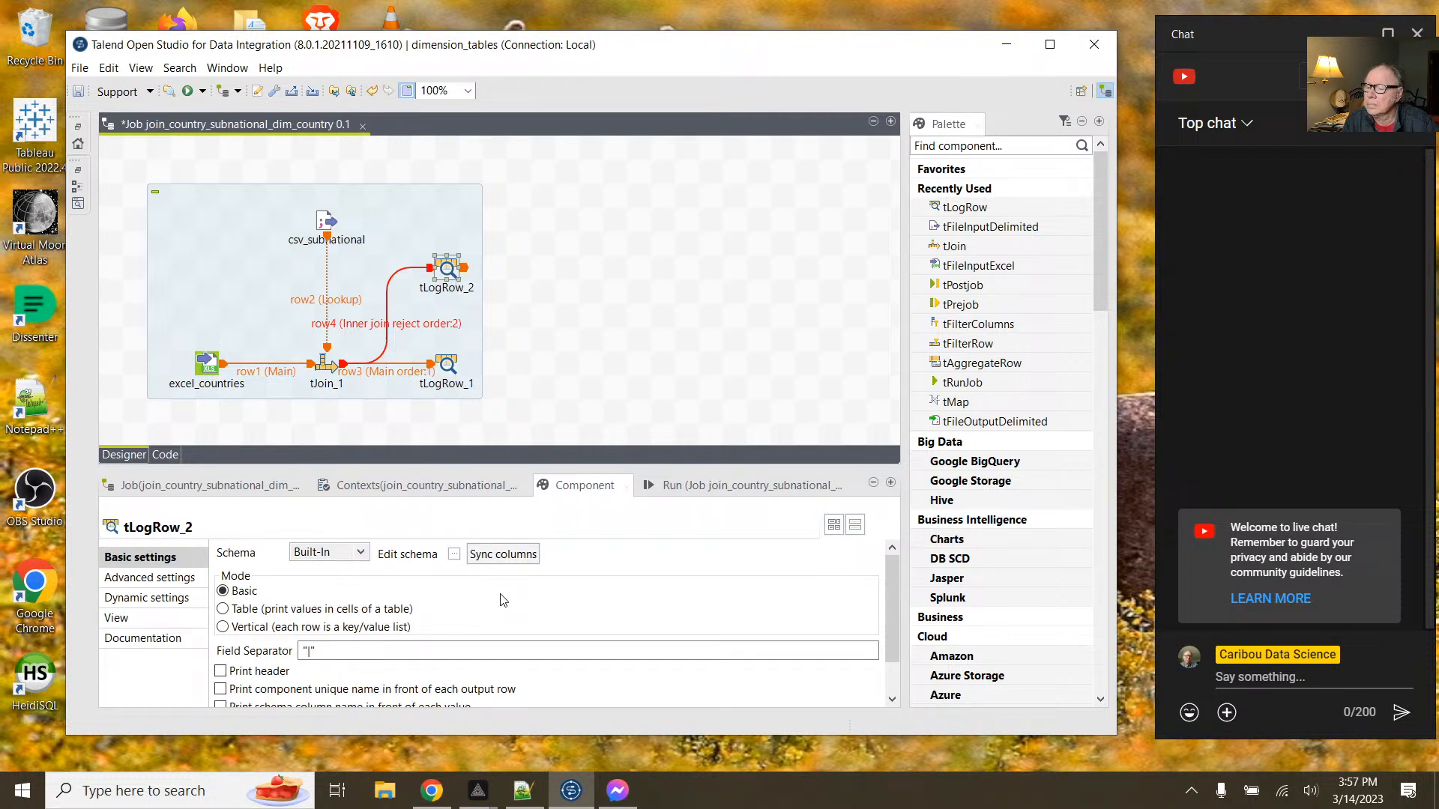
click(500, 554)
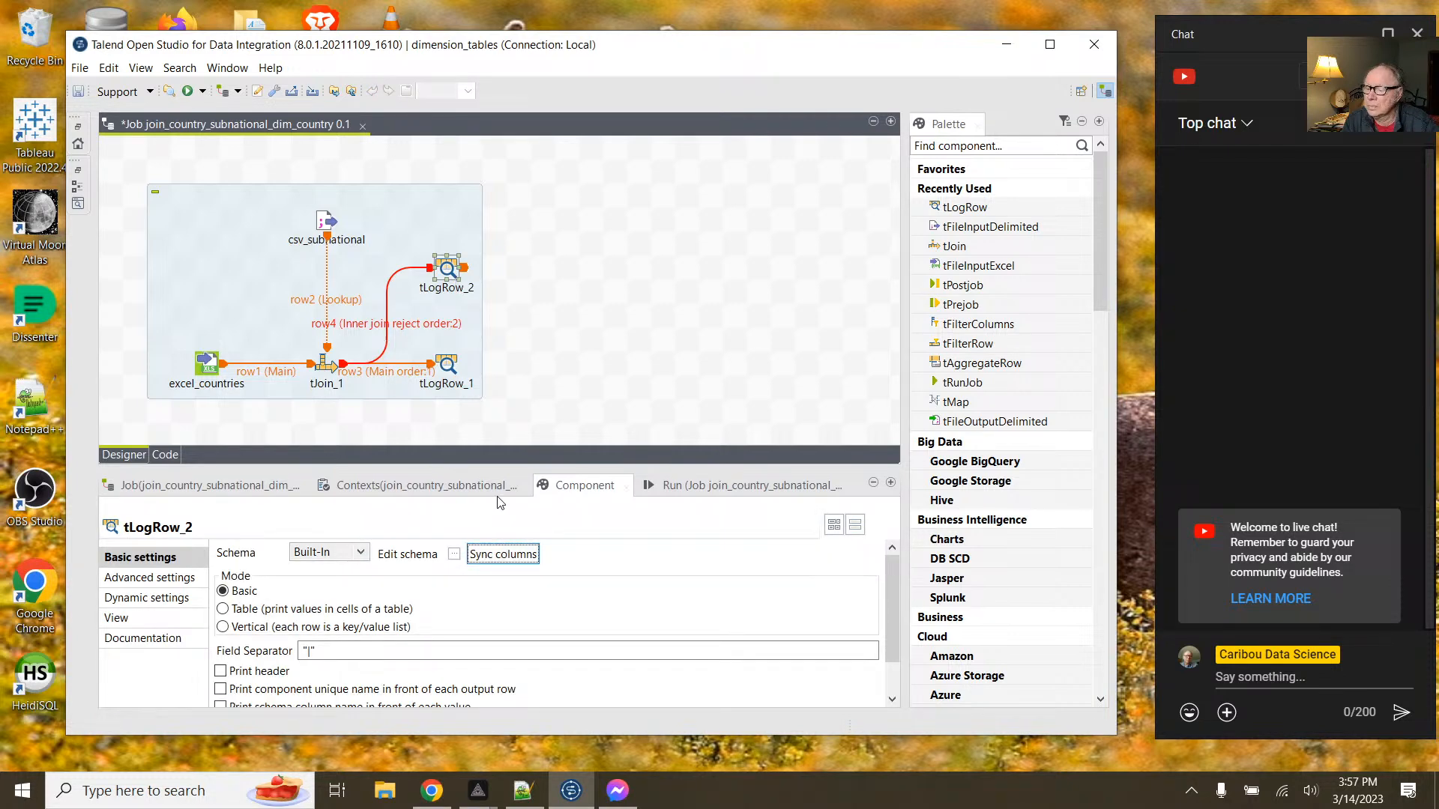
click(448, 365)
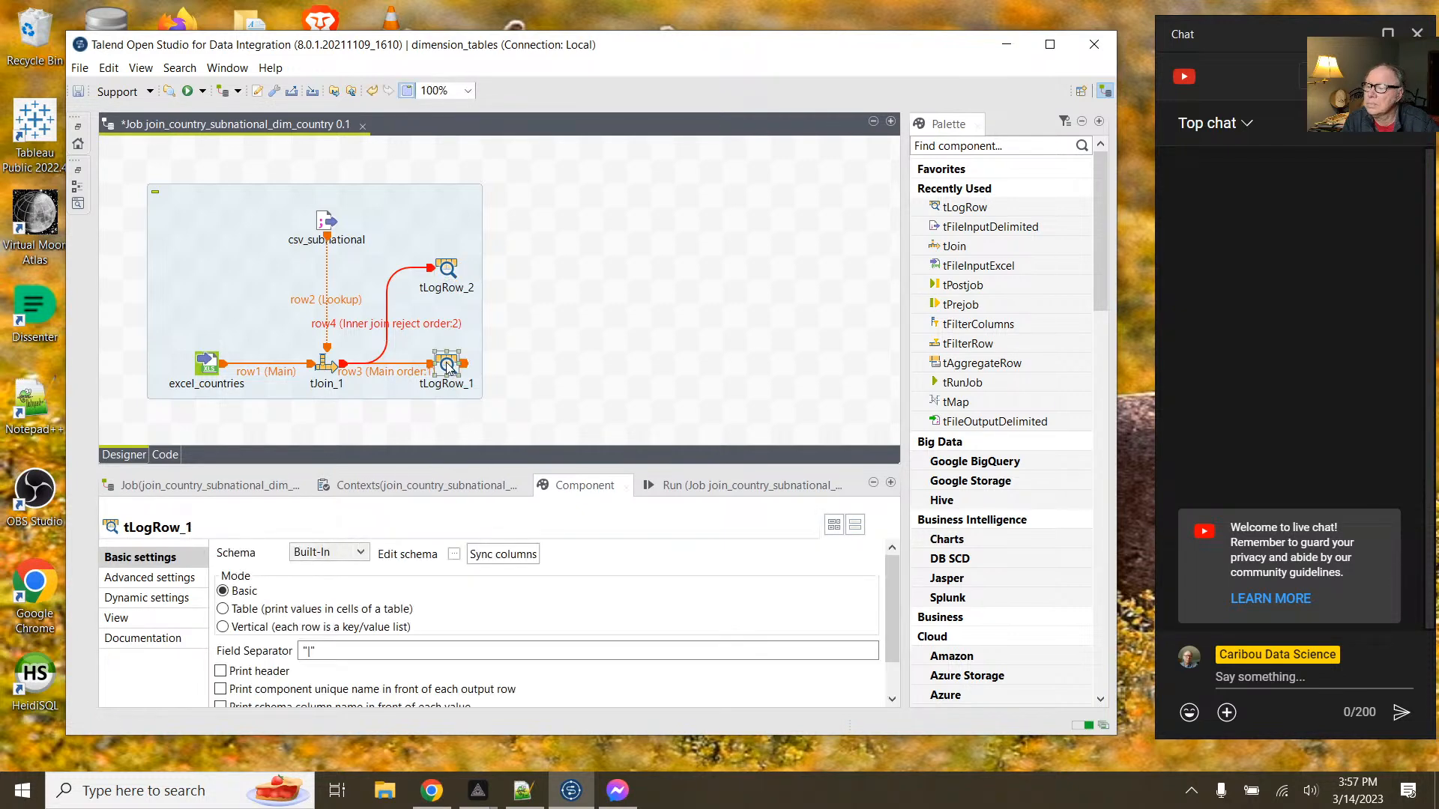
click(454, 554)
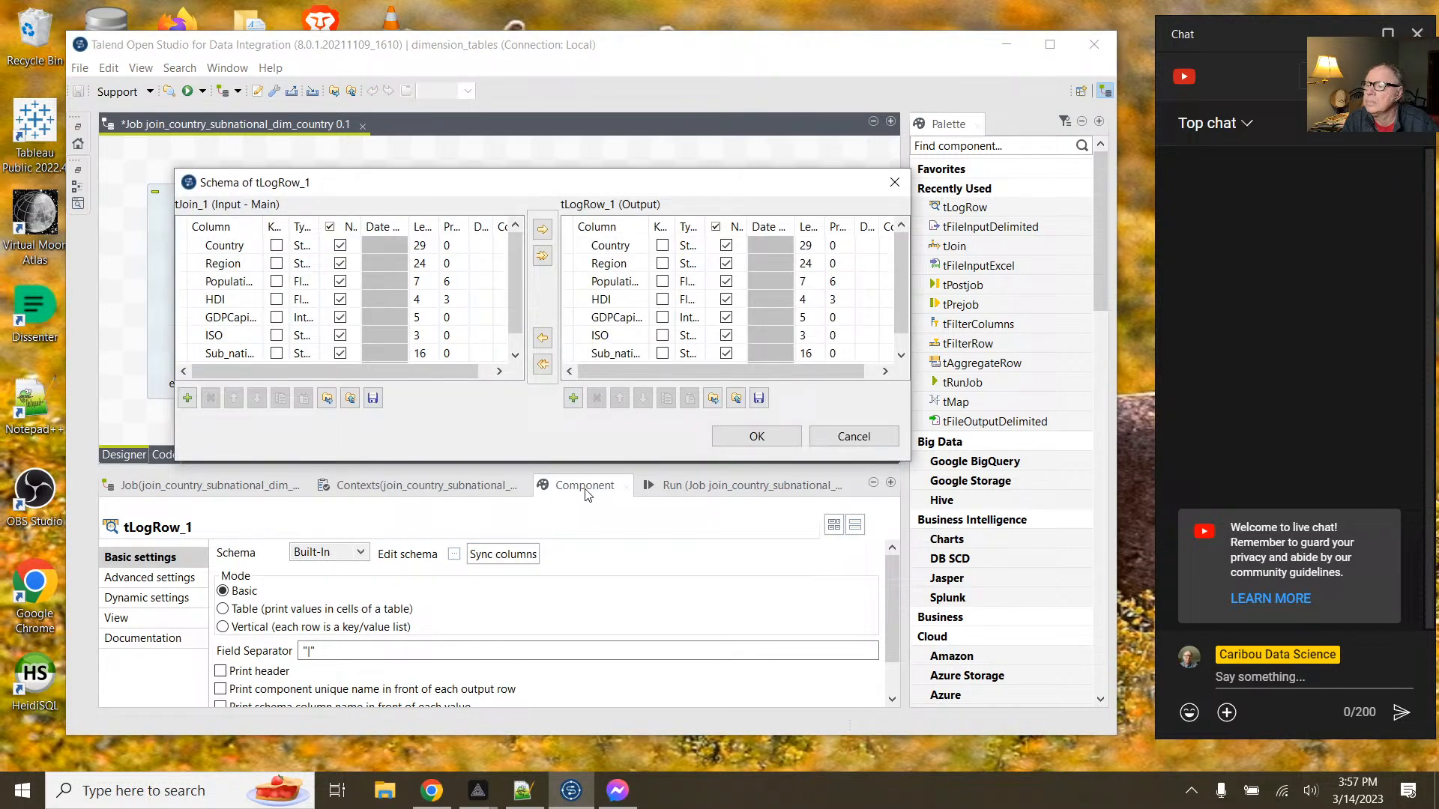
scroll(404, 299, down, 1)
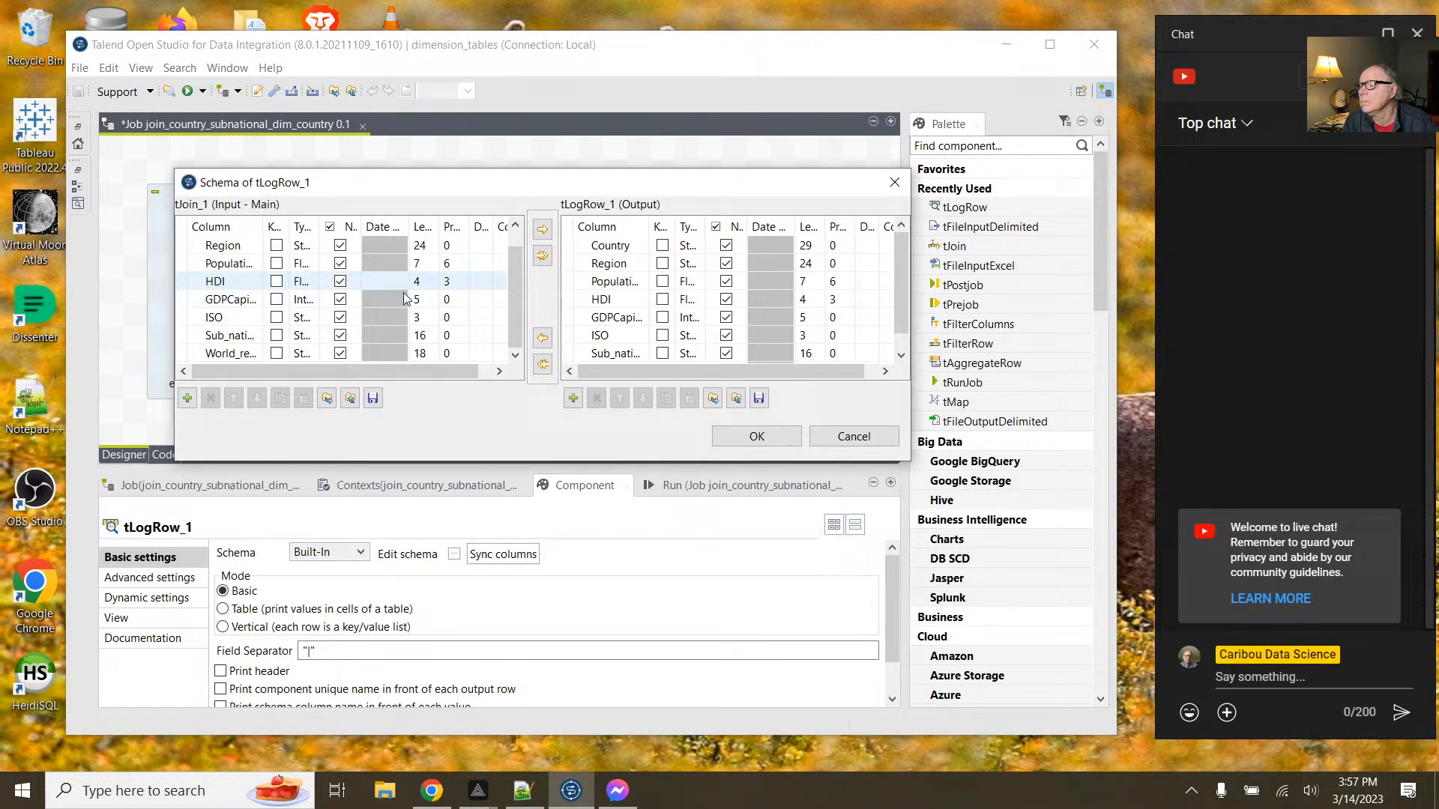
click(754, 437)
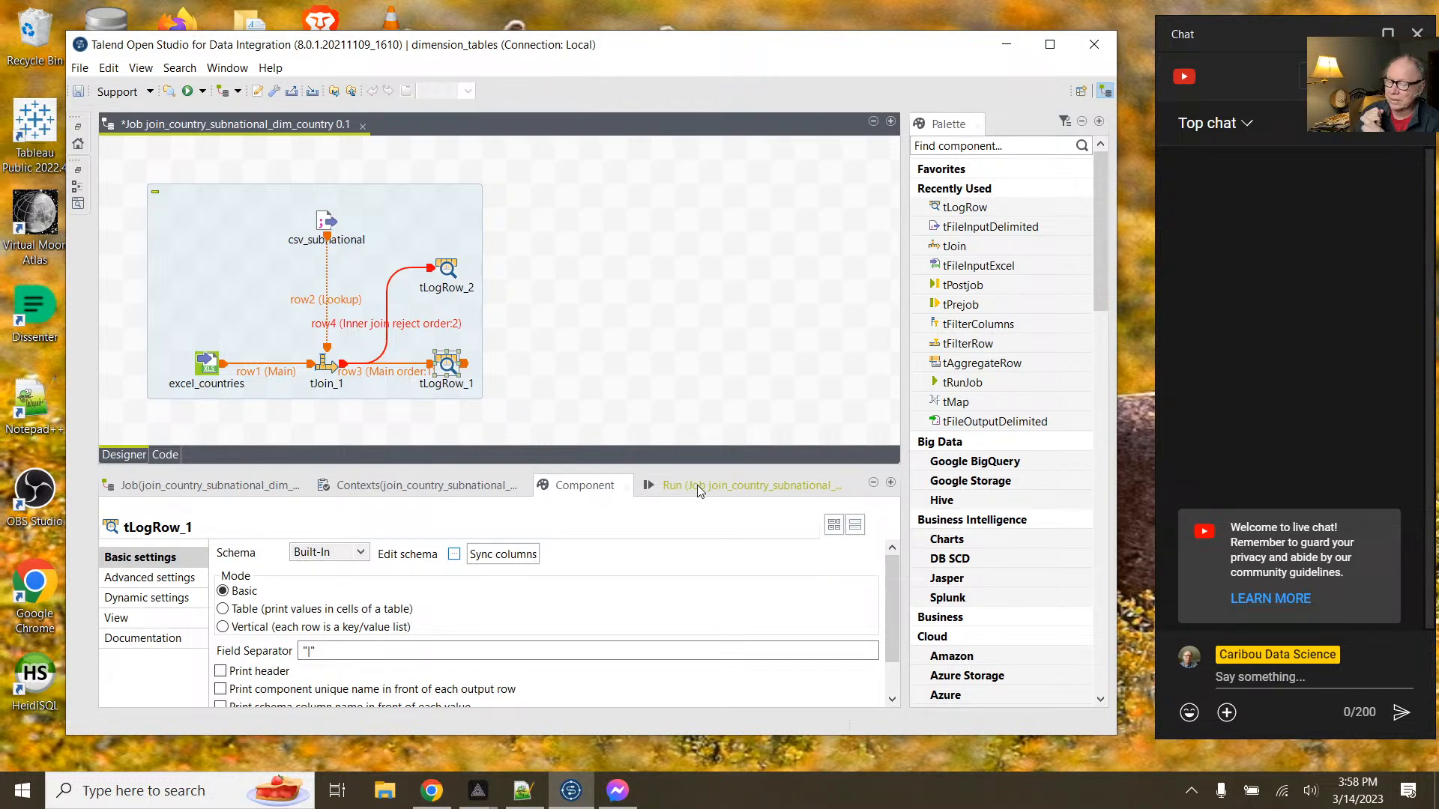
click(629, 797)
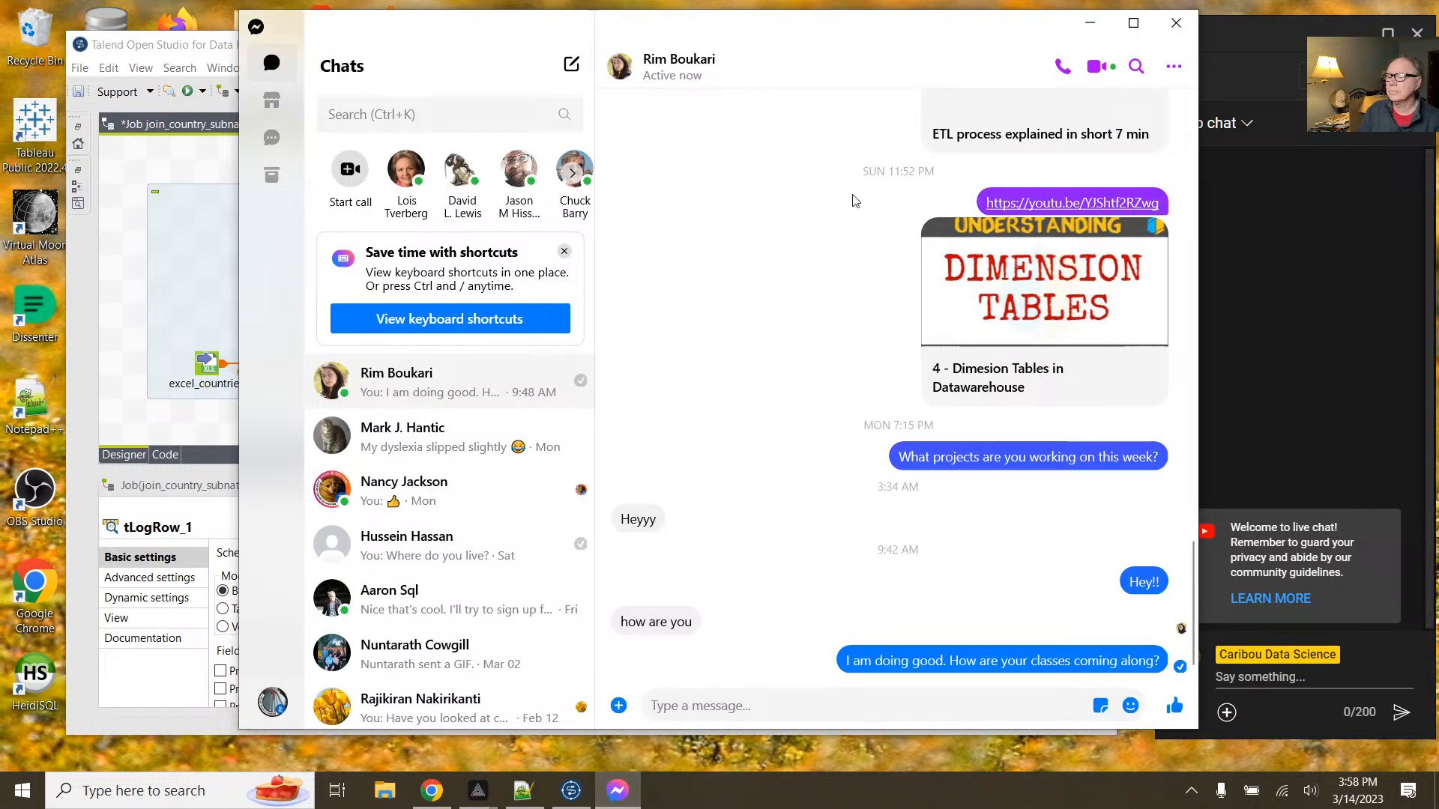
click(1176, 24)
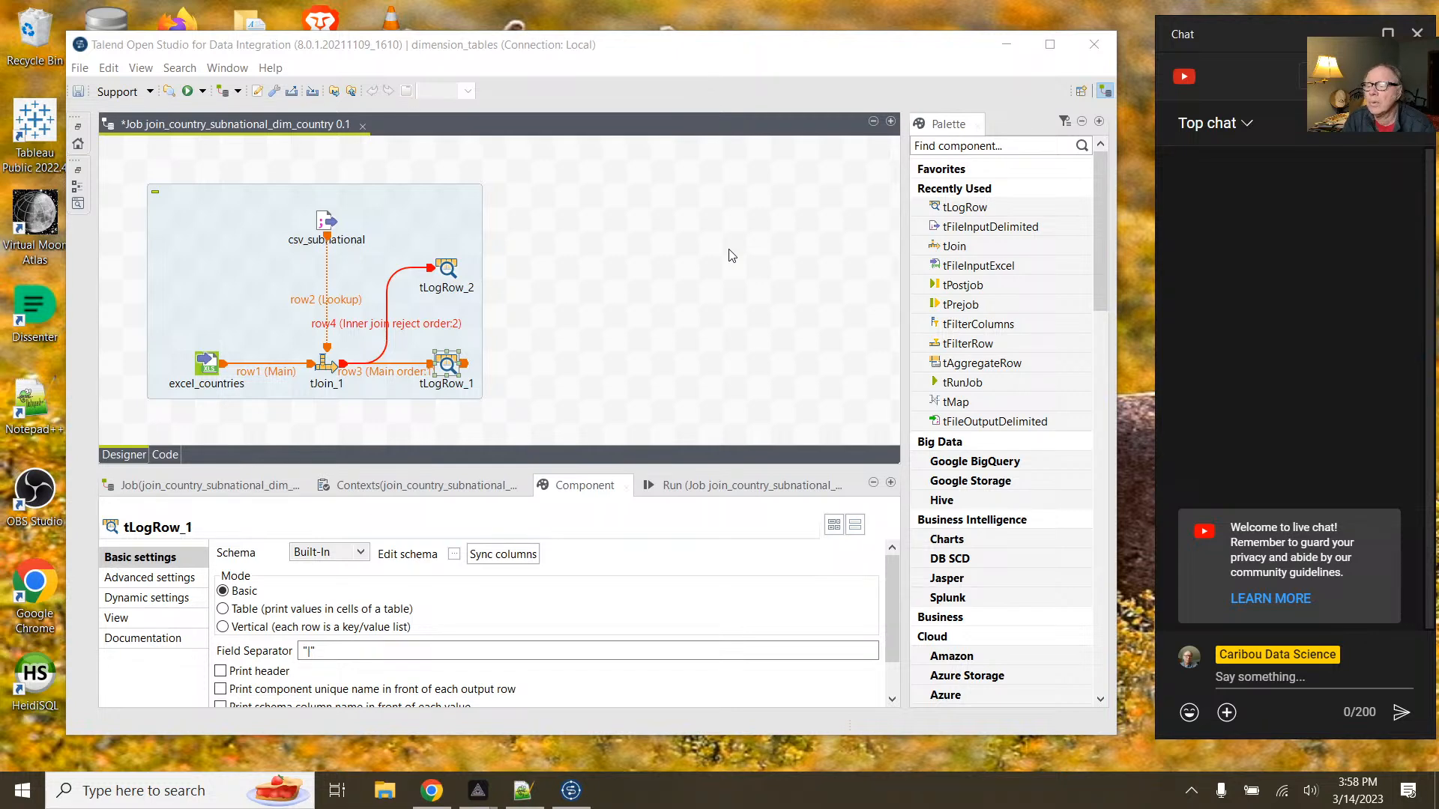
Step: Run the job join_country_subnational_dim_country, accepting the detected update that reloads its components
click(712, 486)
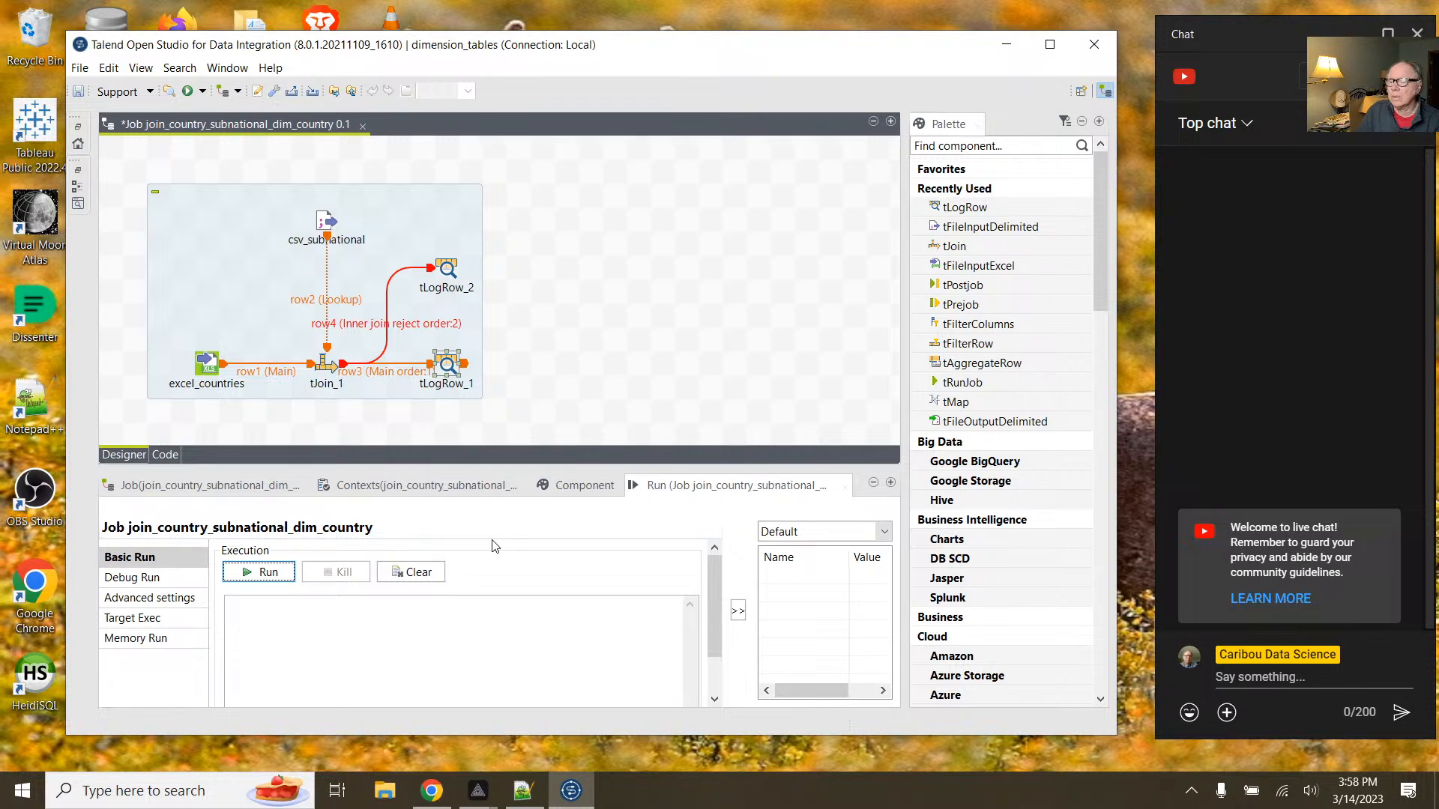
click(268, 574)
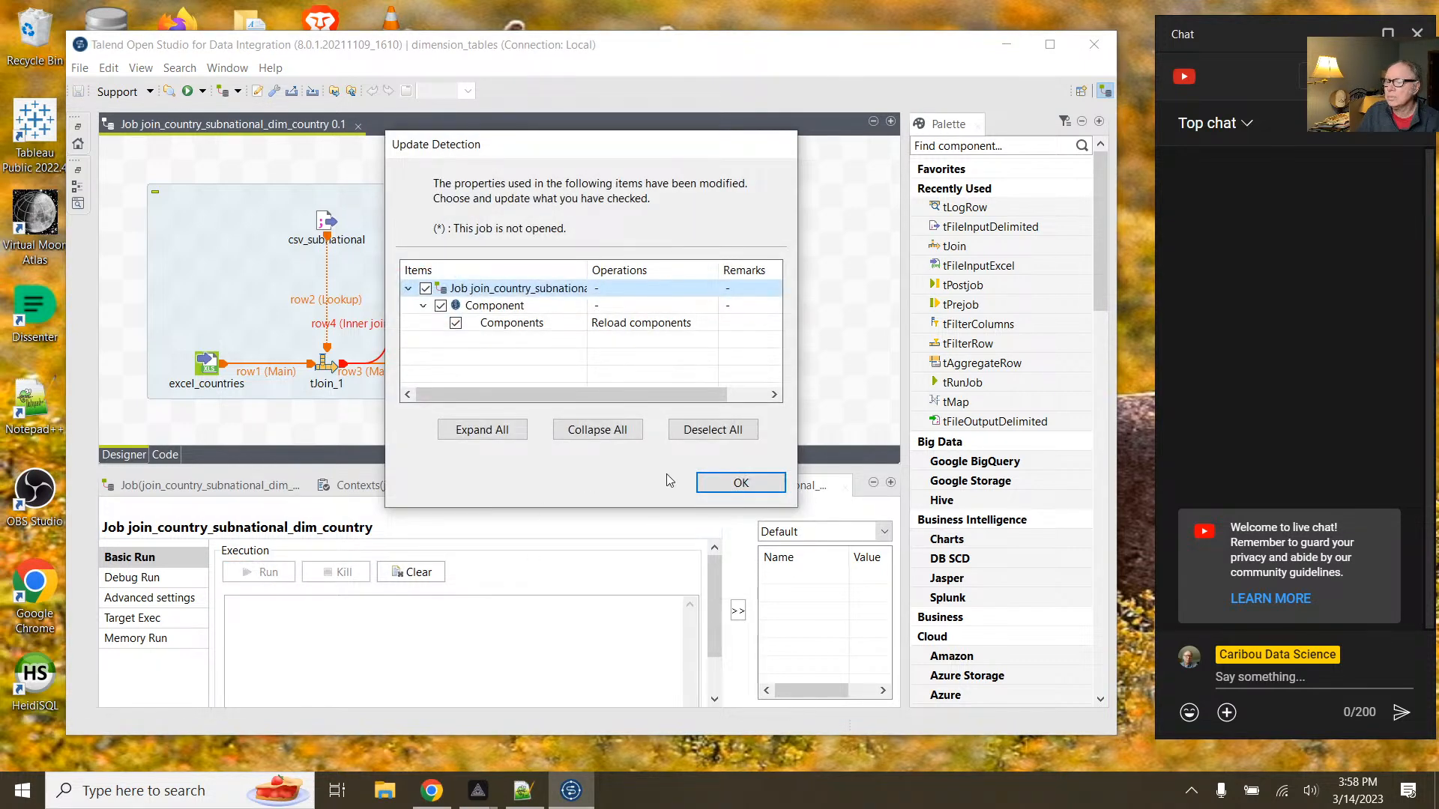
click(716, 484)
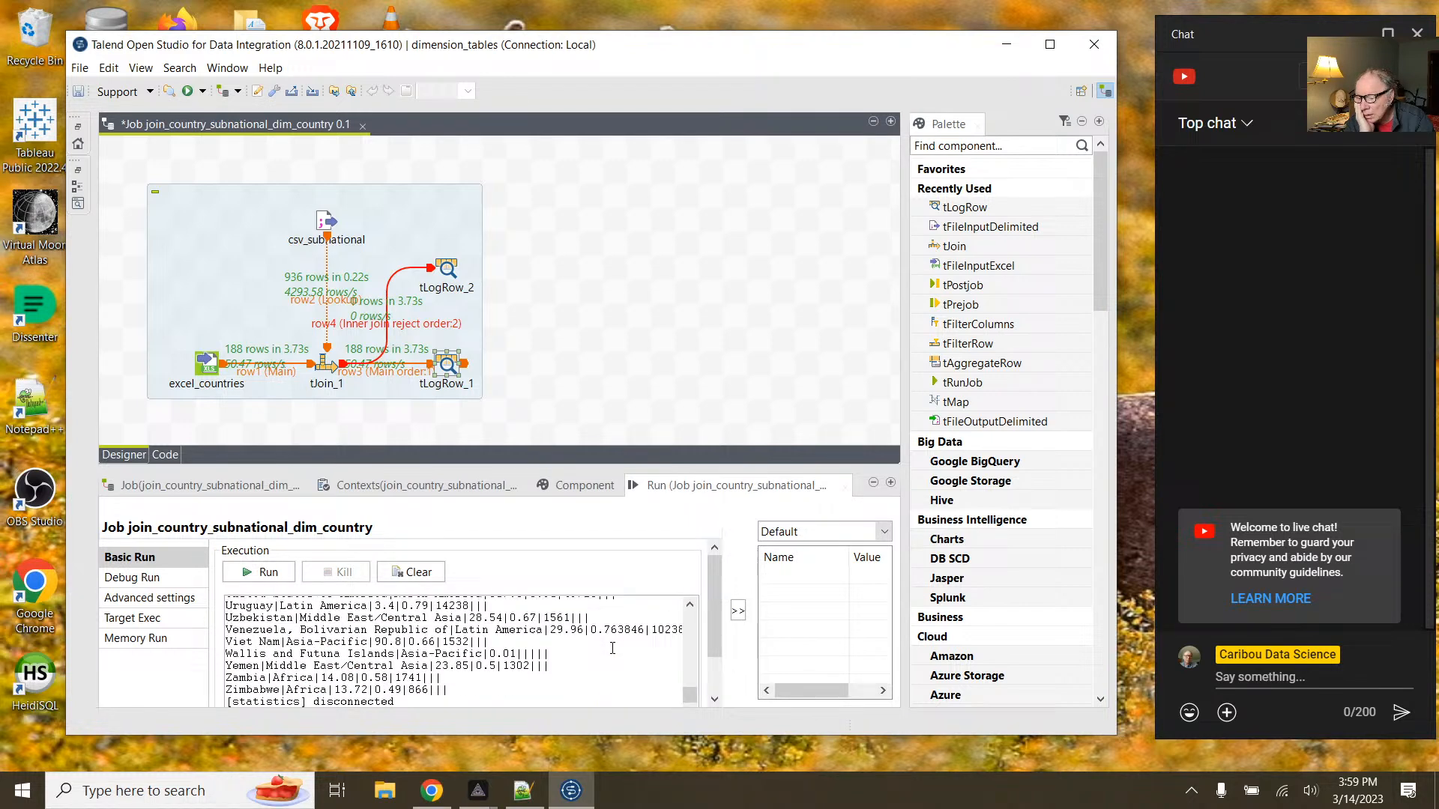
Step: Examine the run console in an enlarged view, checking the MPI_National parse errors and the logged country rows
scroll(612, 648, up, 5)
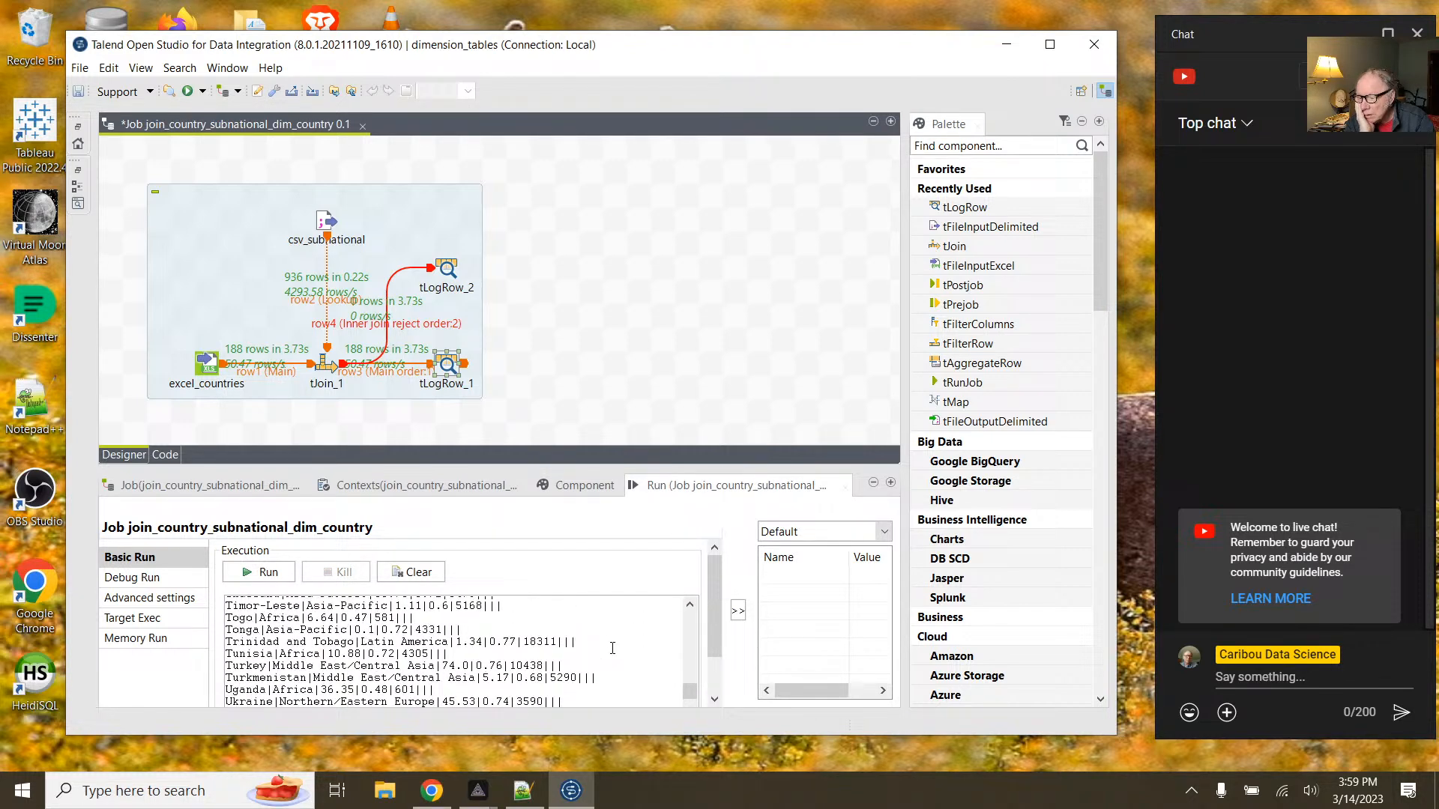
scroll(613, 648, up, 7)
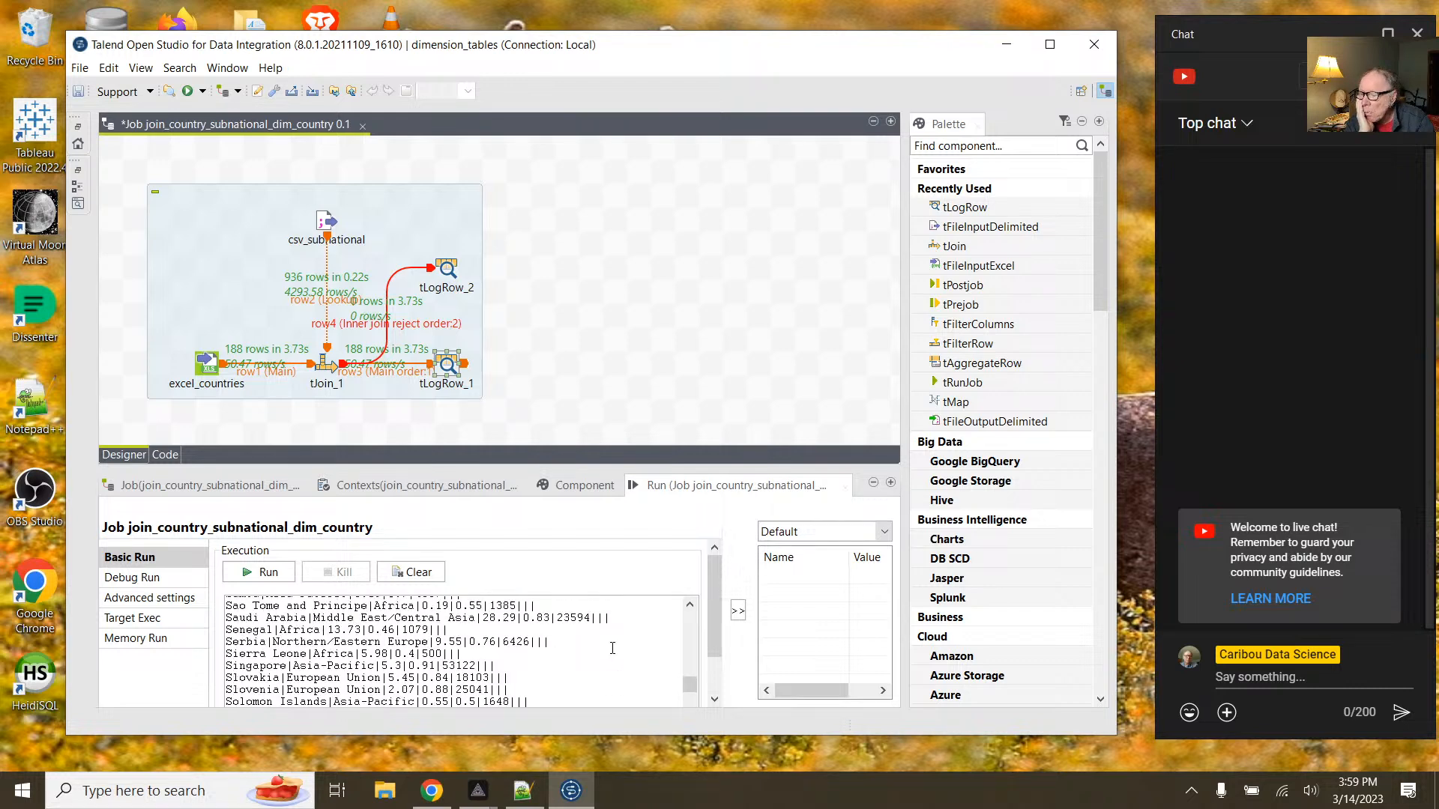
scroll(612, 648, up, 2)
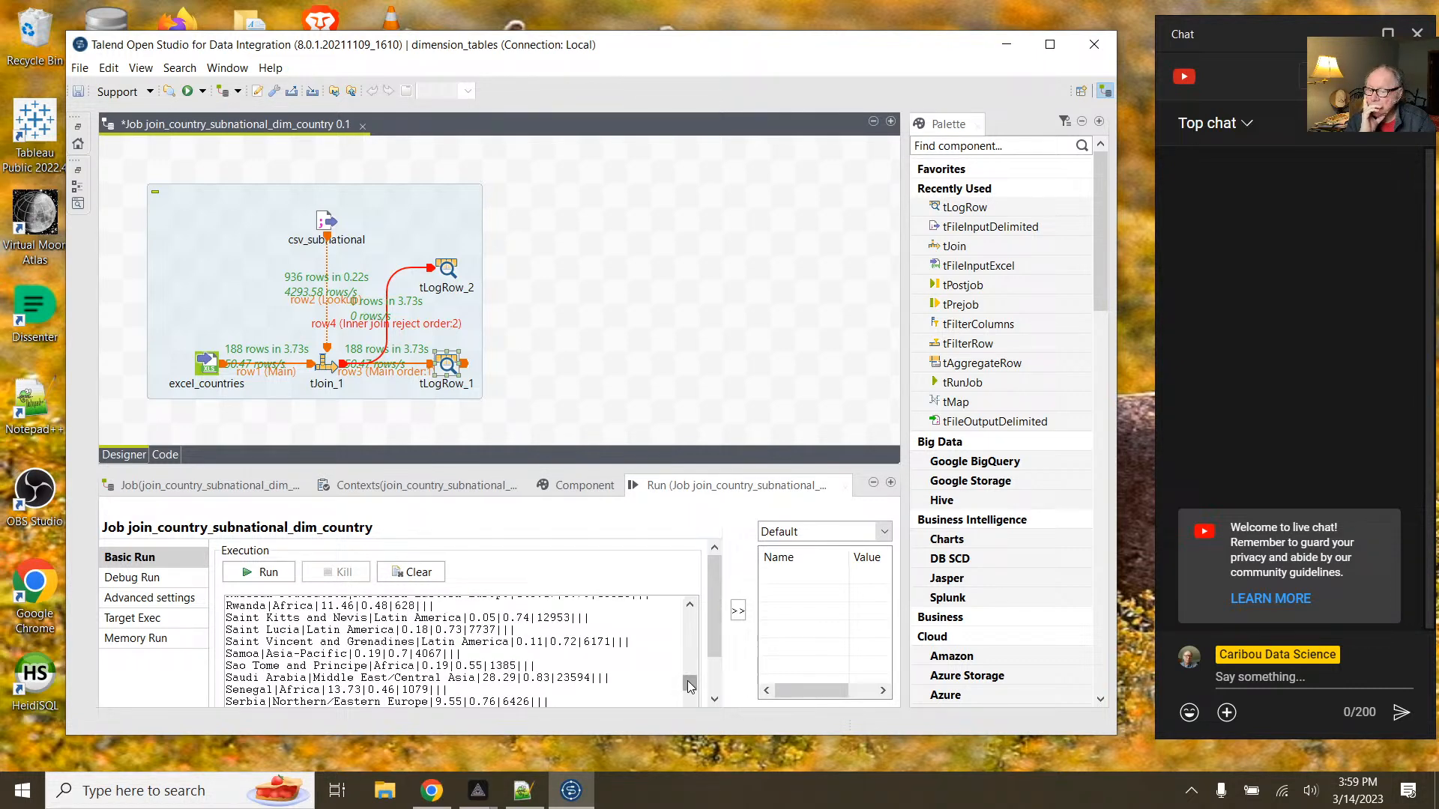
drag(689, 685, 691, 624)
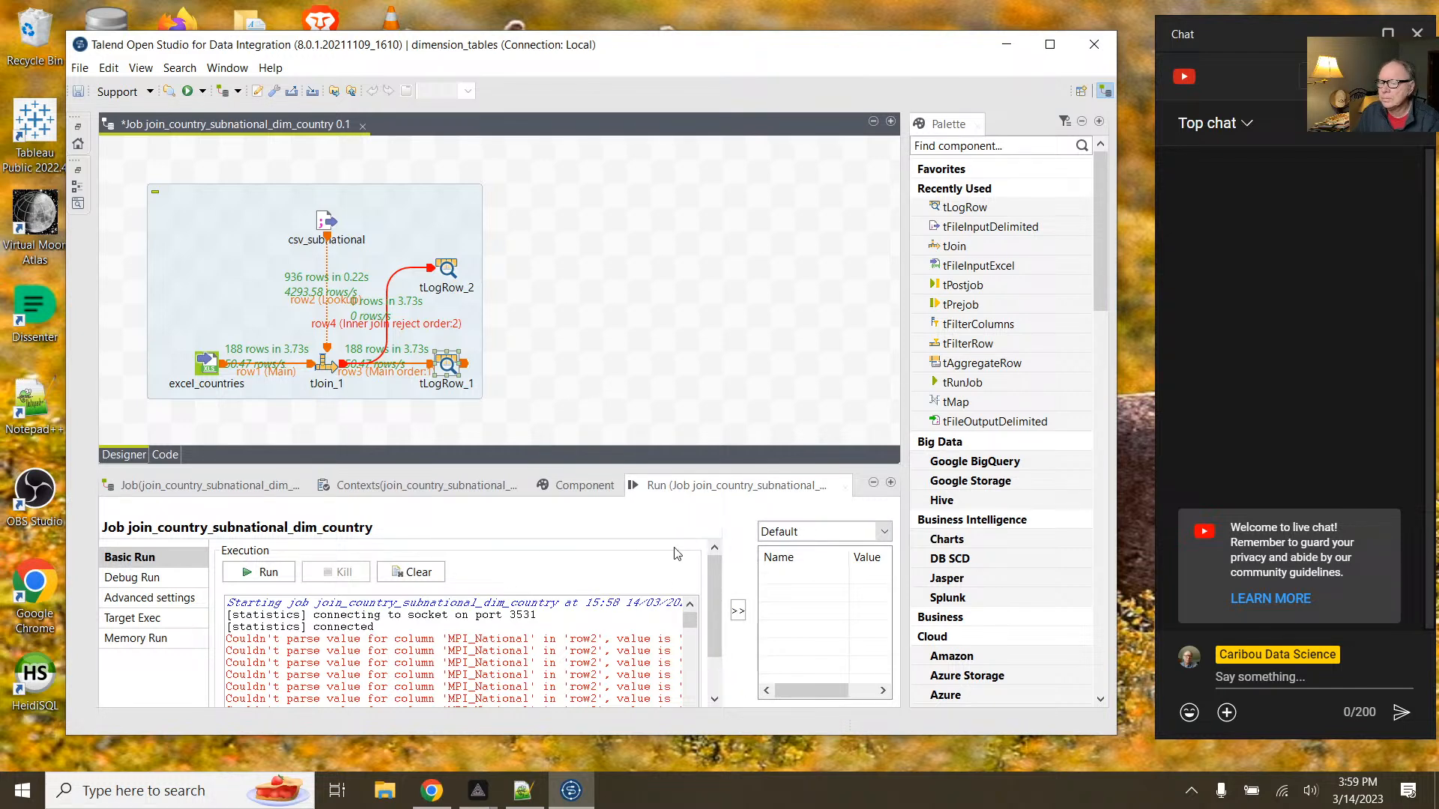
click(891, 482)
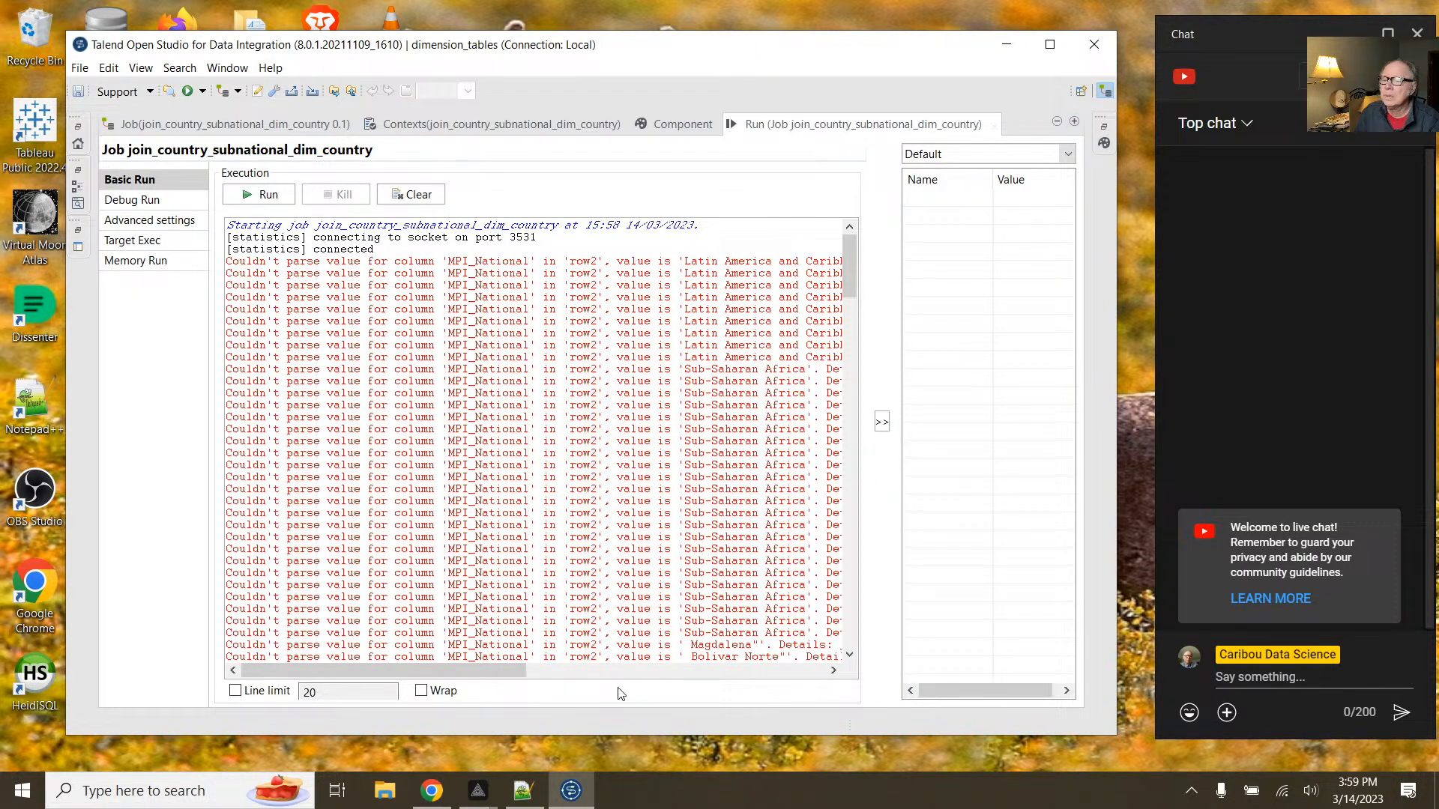
drag(496, 667, 797, 712)
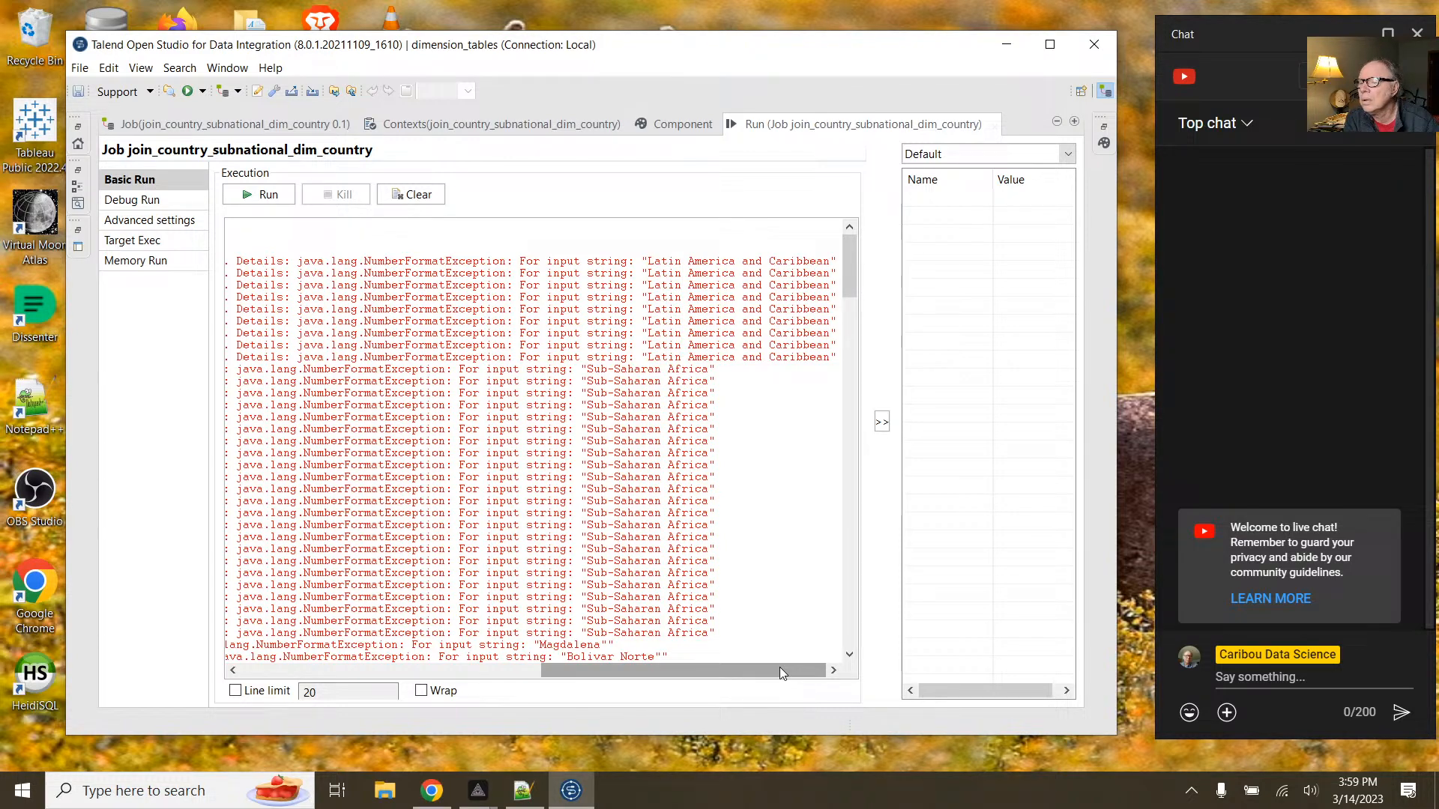
drag(779, 669, 474, 661)
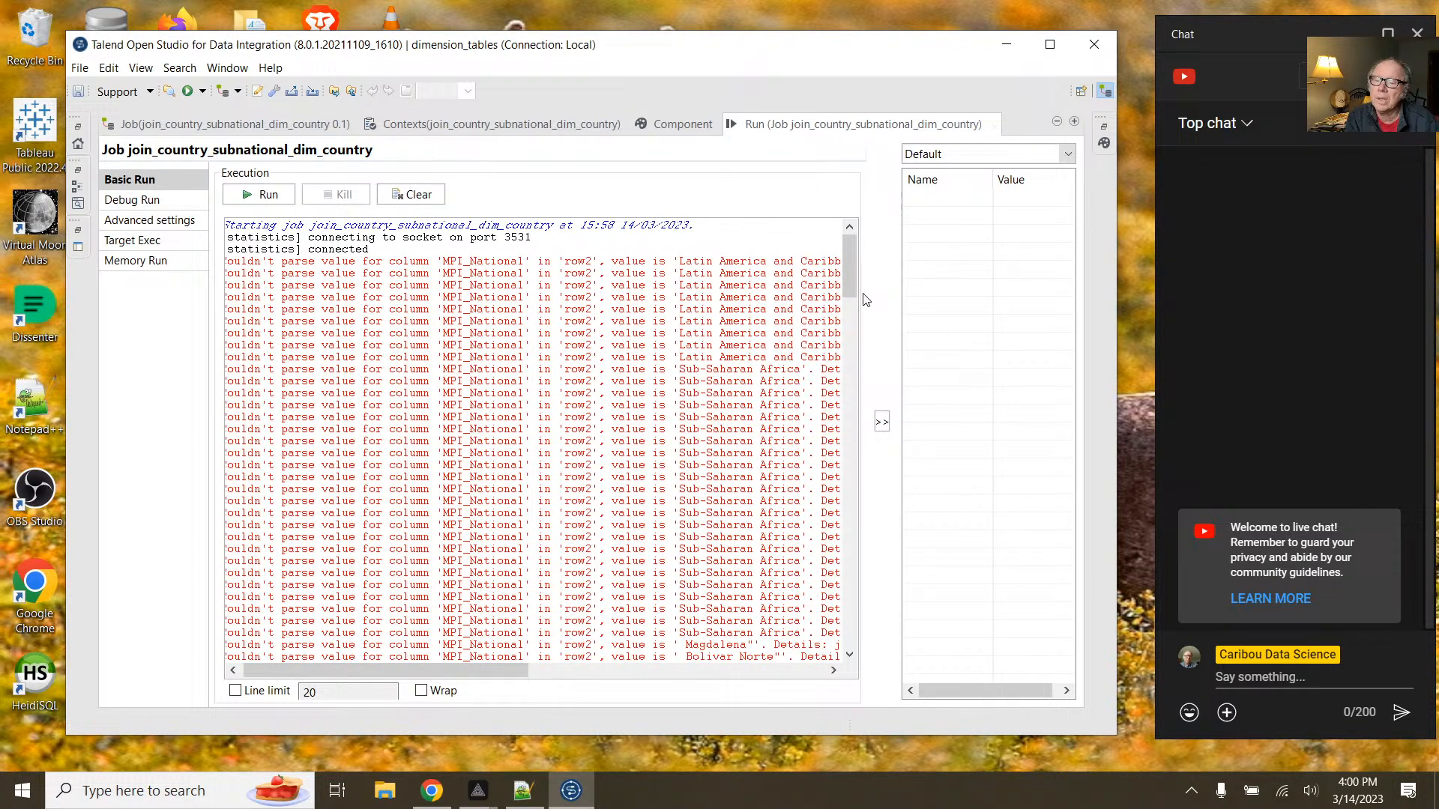
drag(853, 268, 850, 330)
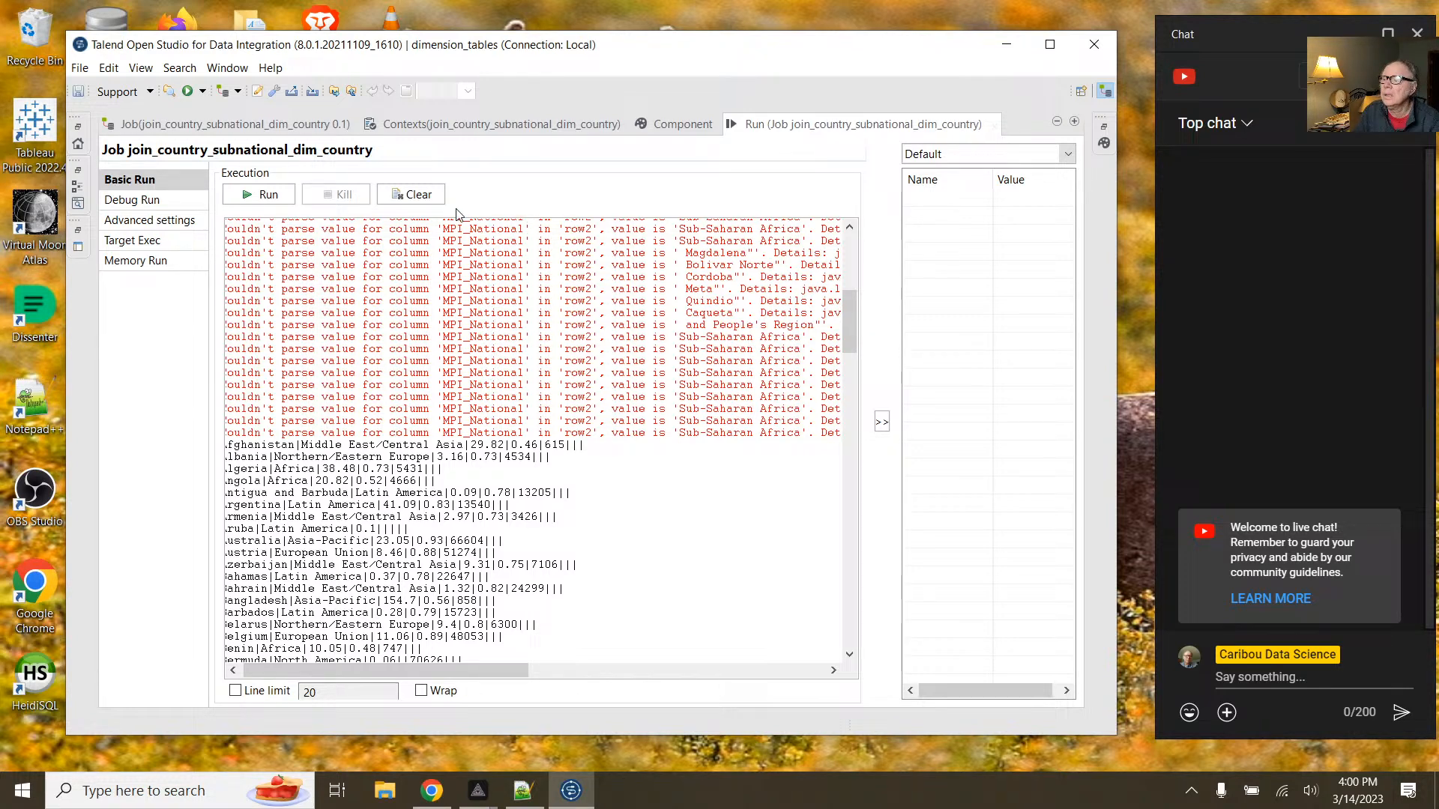
Step: Clear the run console and delete the tLogRow_1 component from the job design
click(411, 195)
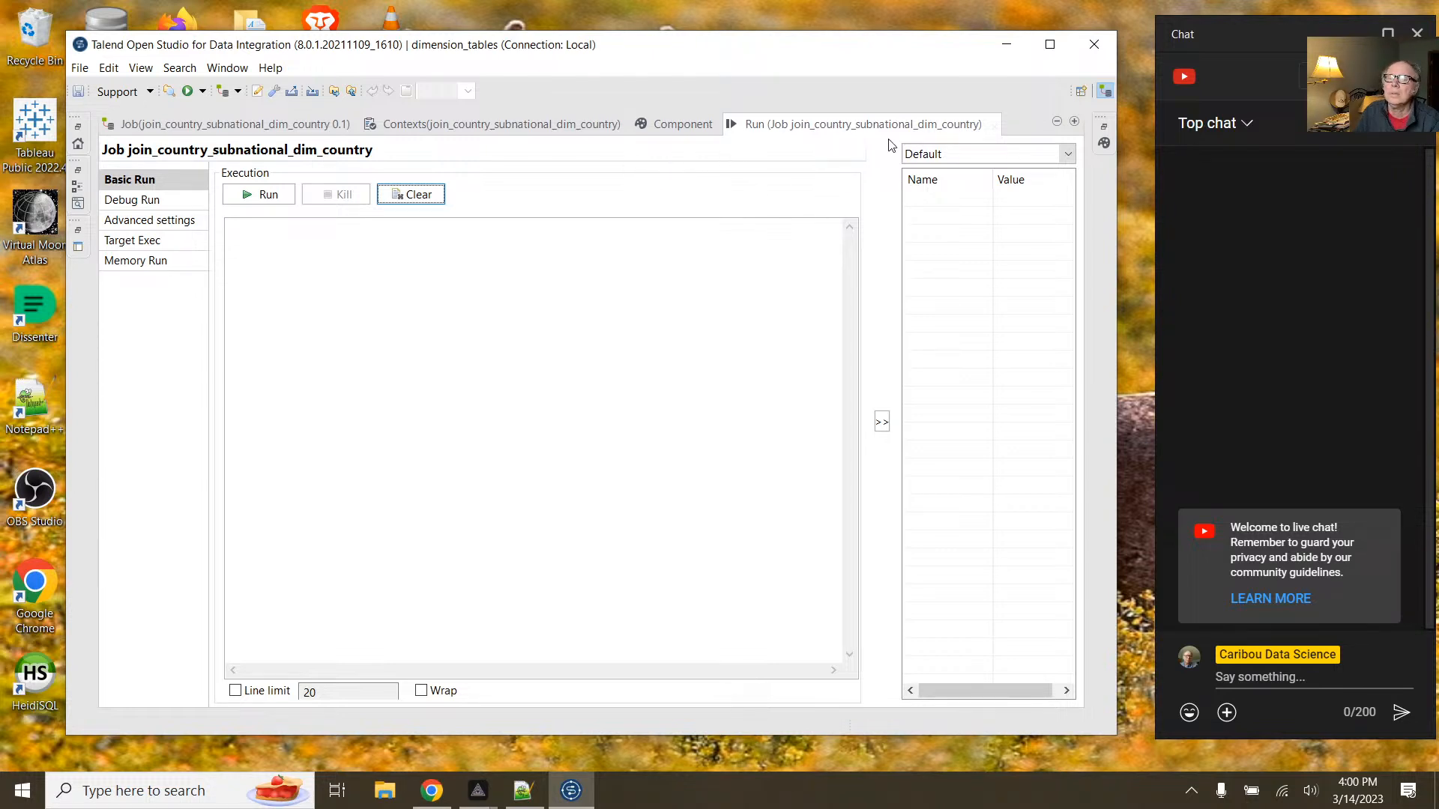
click(1058, 121)
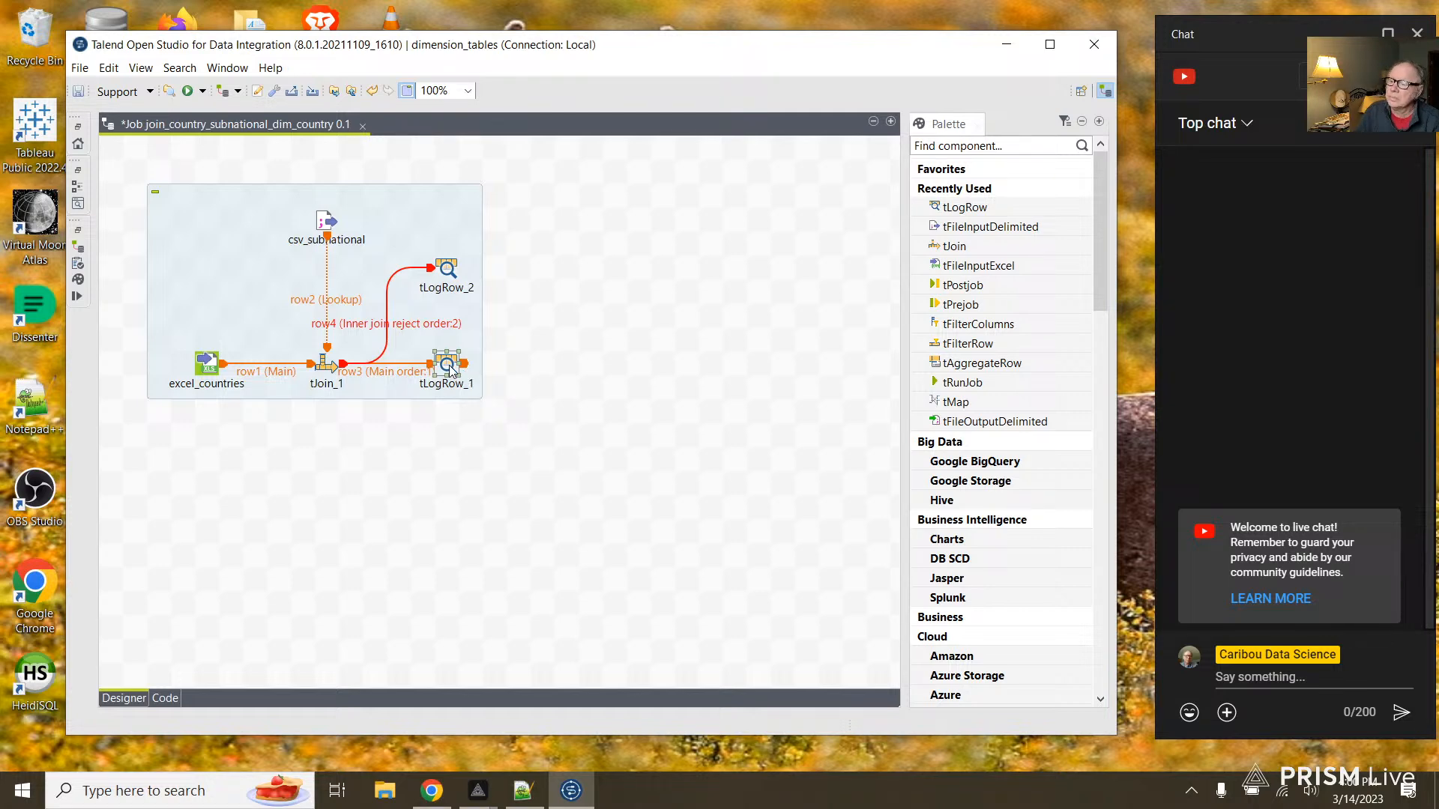
key(Delete)
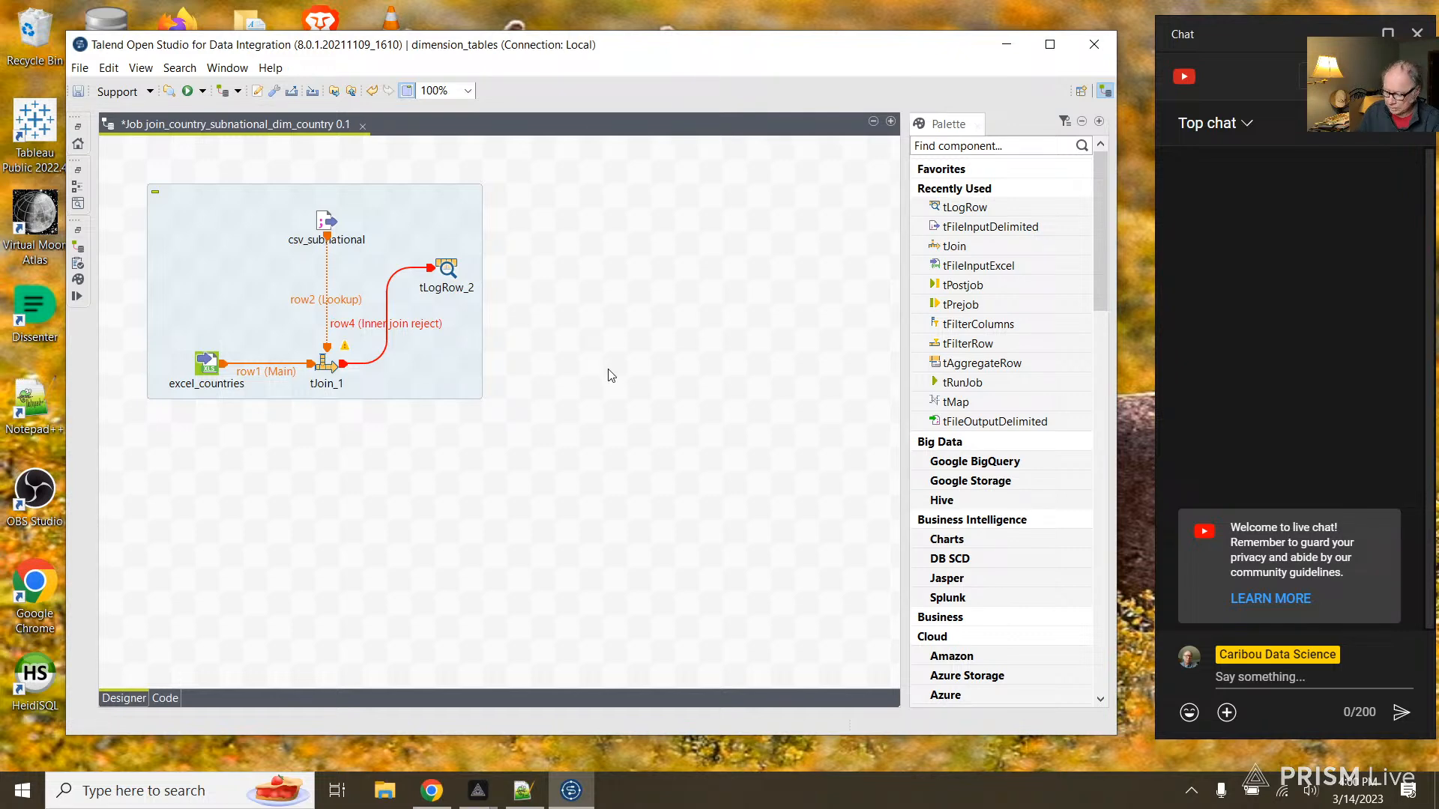
Step: Add a tFileOutputExcel component beside the join and connect the main output of tJoin_1 to it
text(exc)
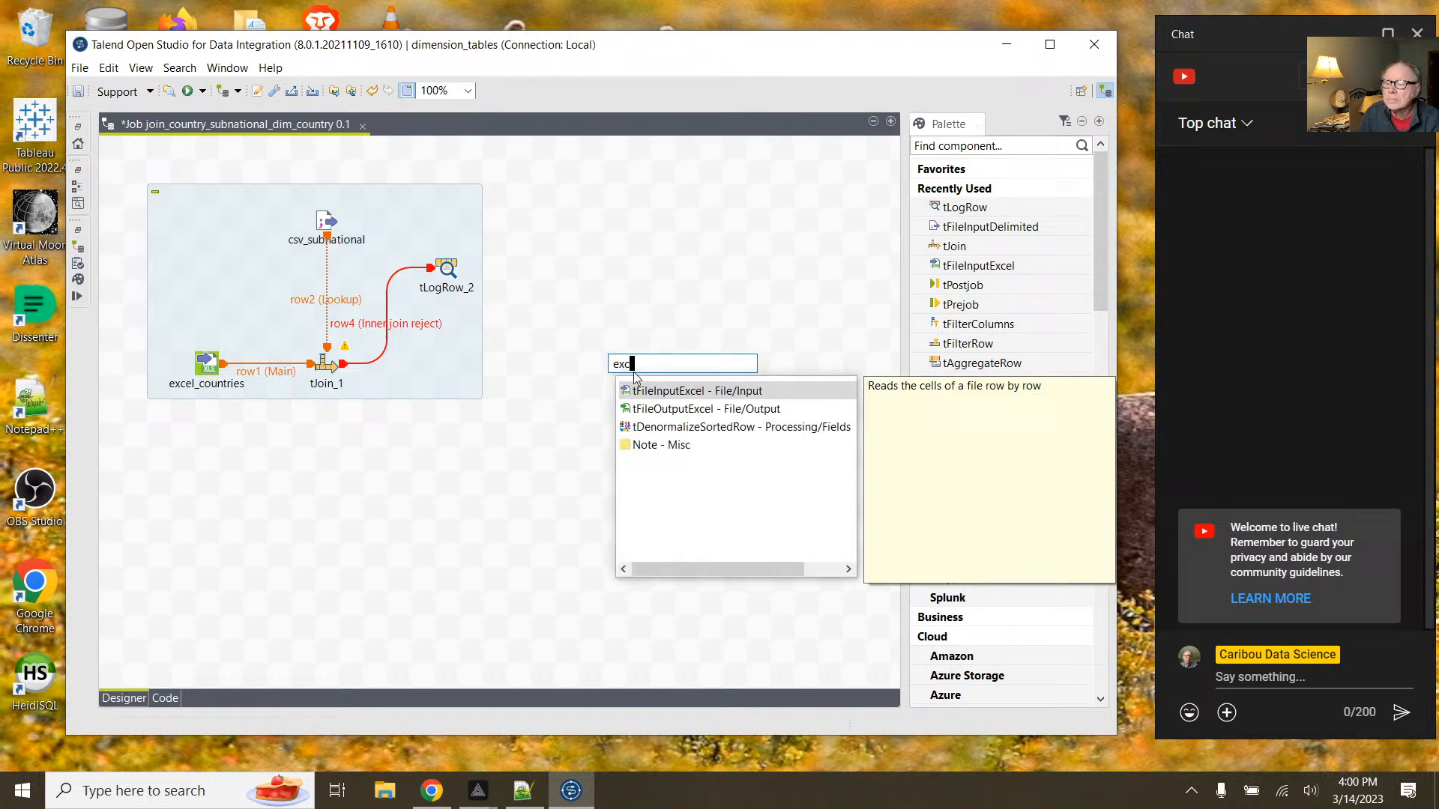
double_click(657, 412)
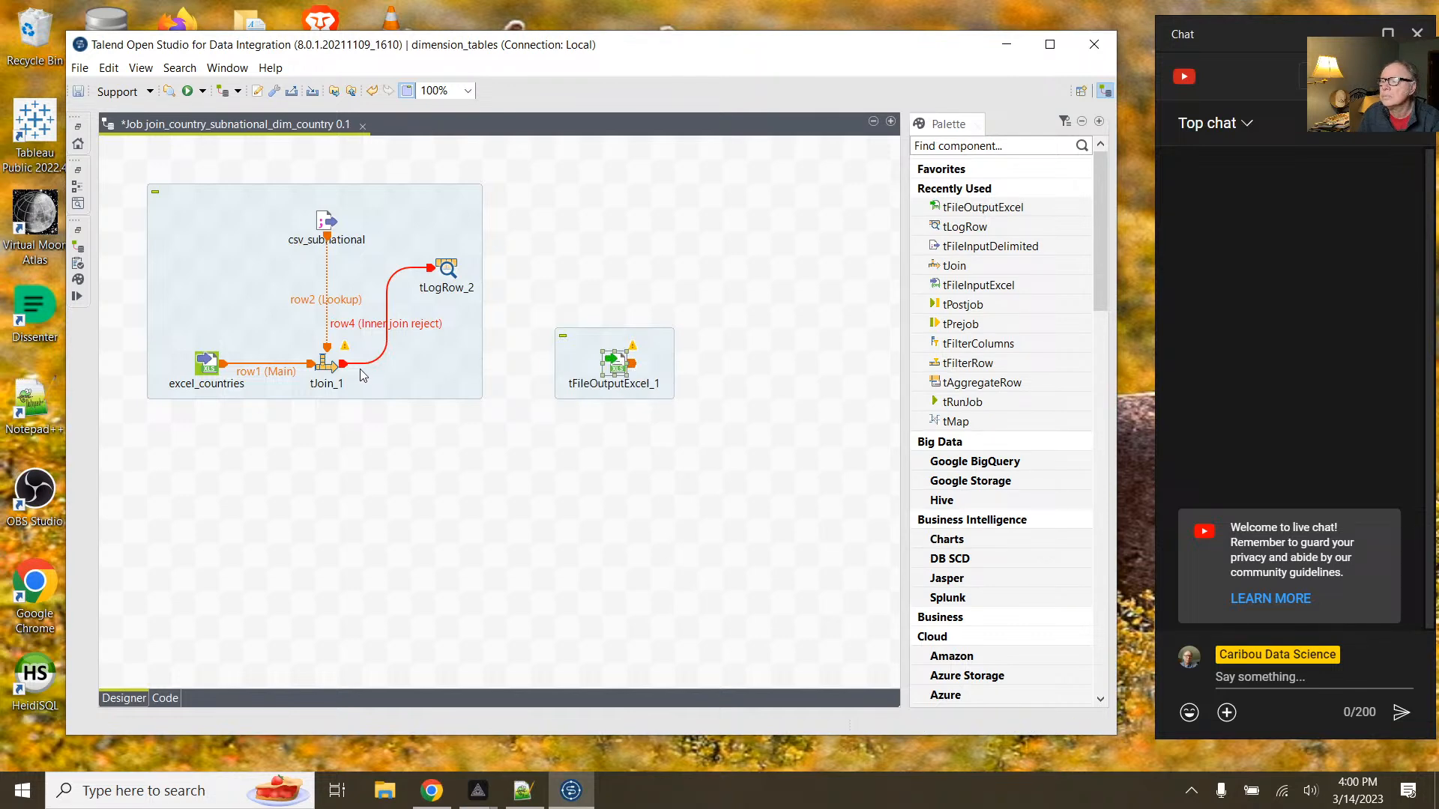
click(337, 372)
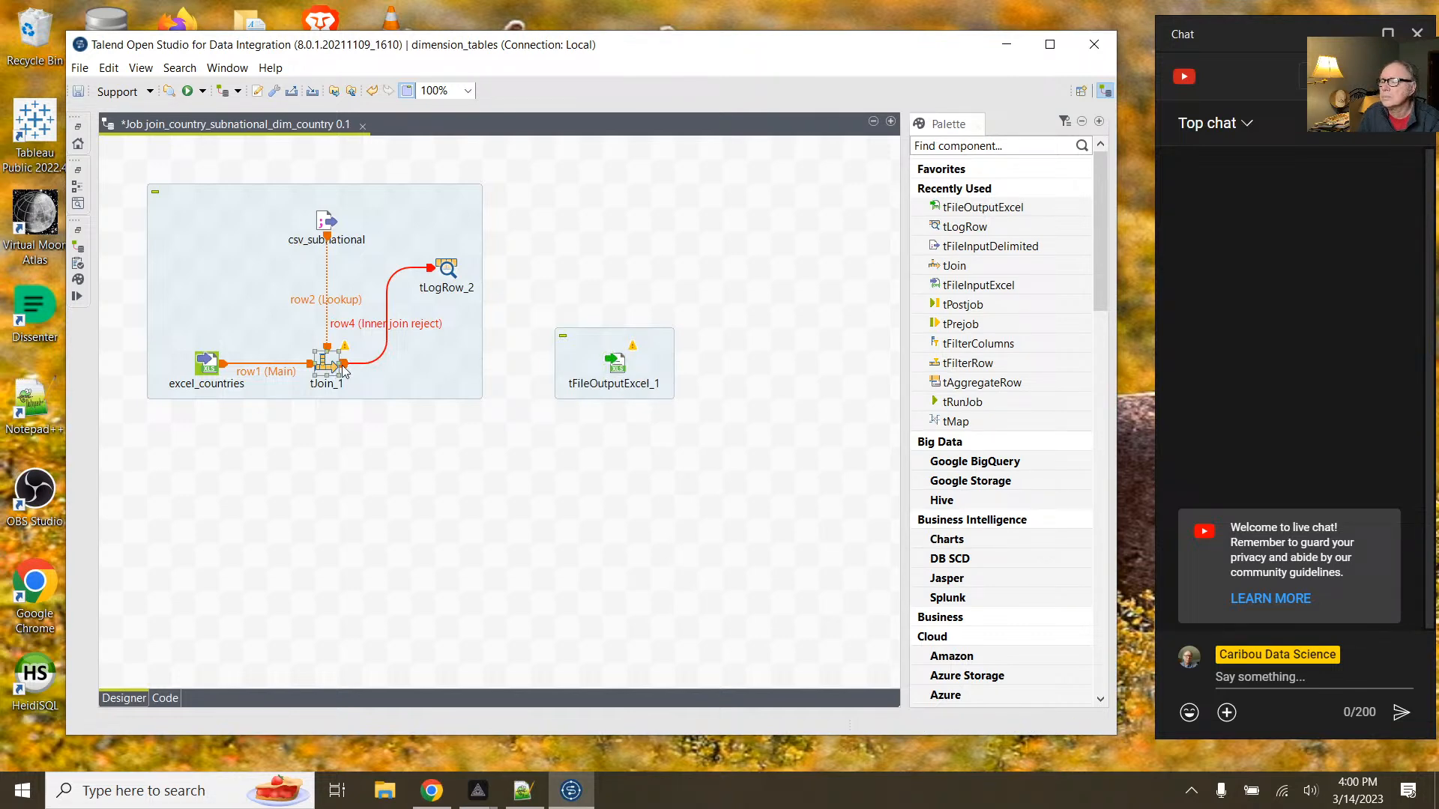
drag(344, 371, 619, 362)
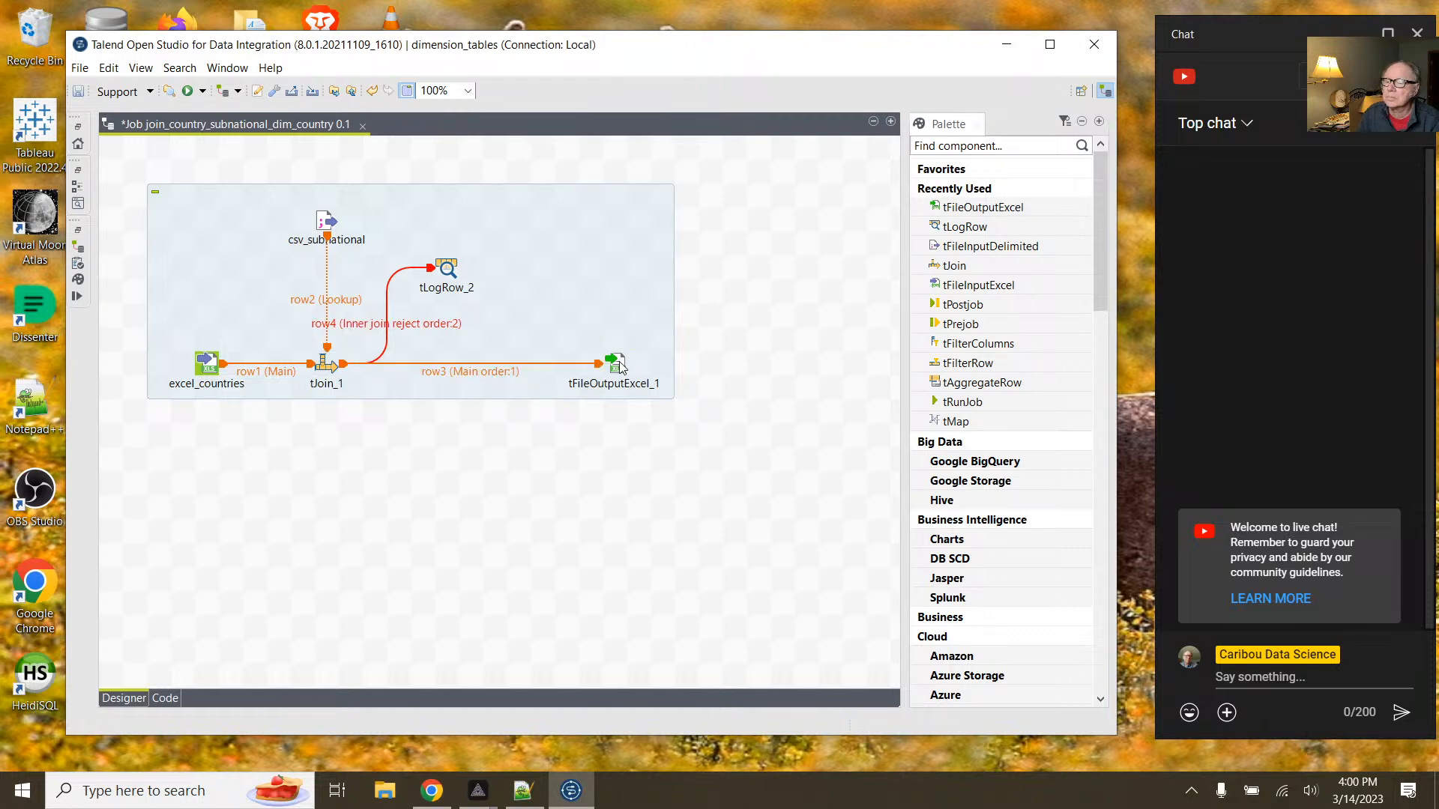
Step: Set the Excel output component's file name to dim_countries.xls in the Talend-Open-Studio folder and include the header
click(619, 365)
double_click(620, 365)
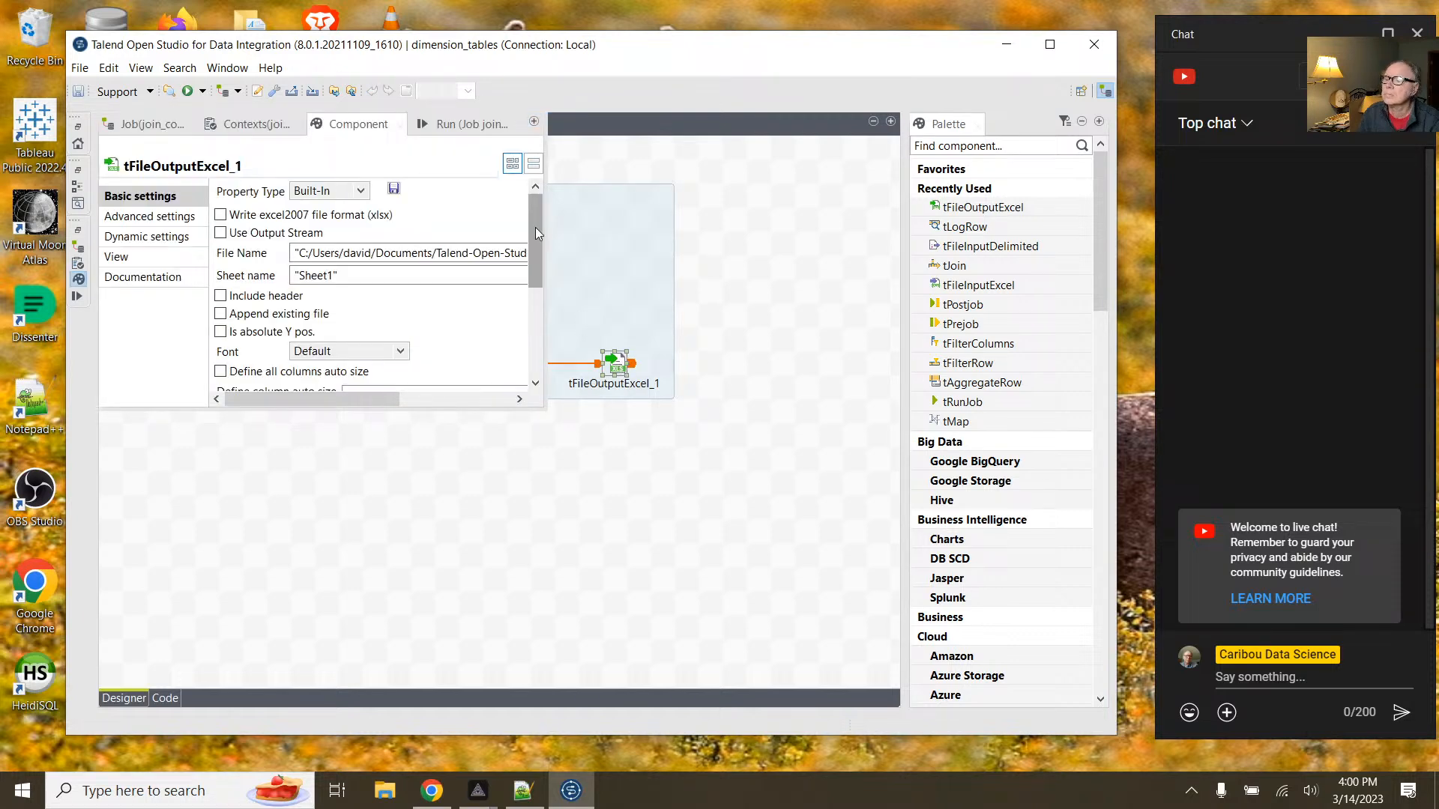
click(533, 122)
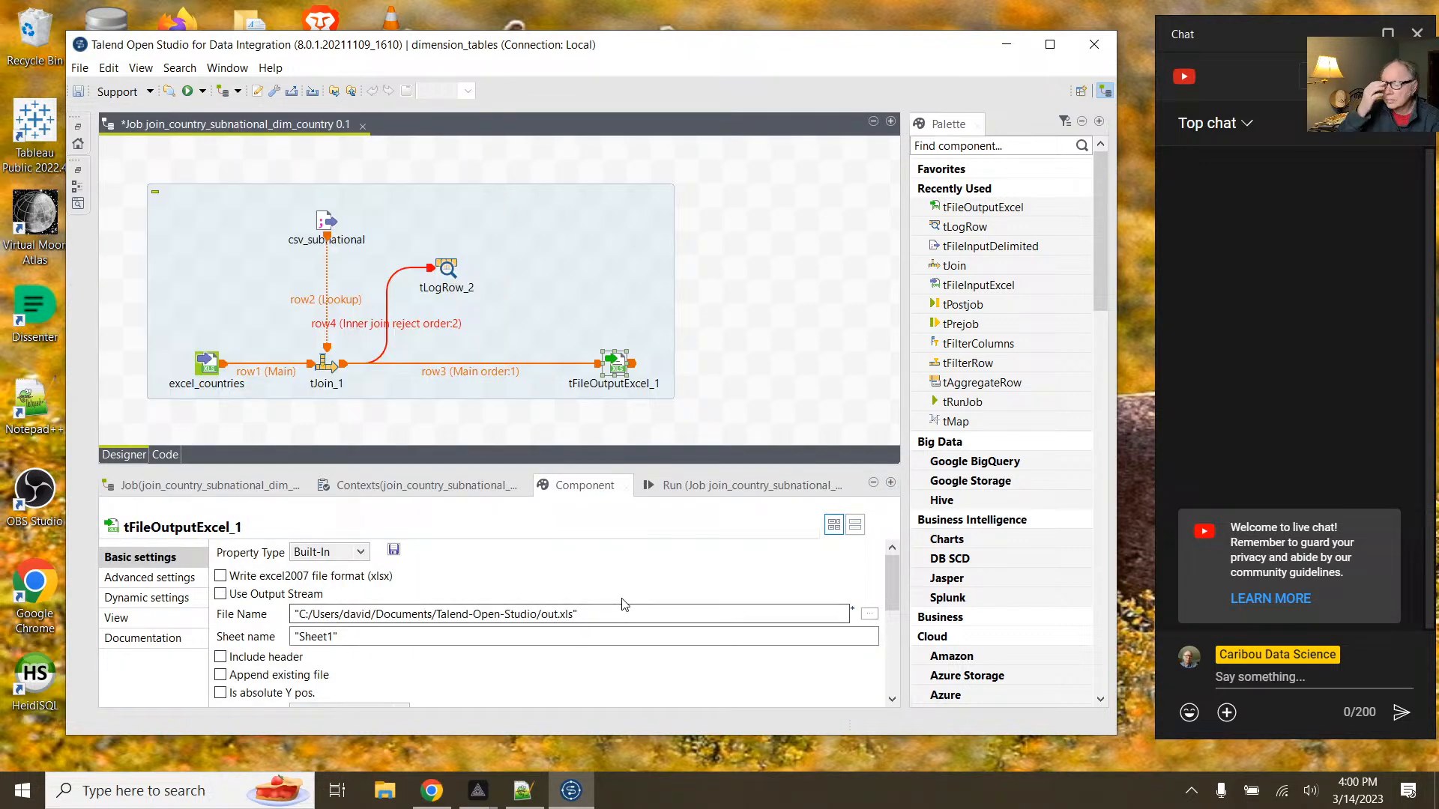
click(560, 614)
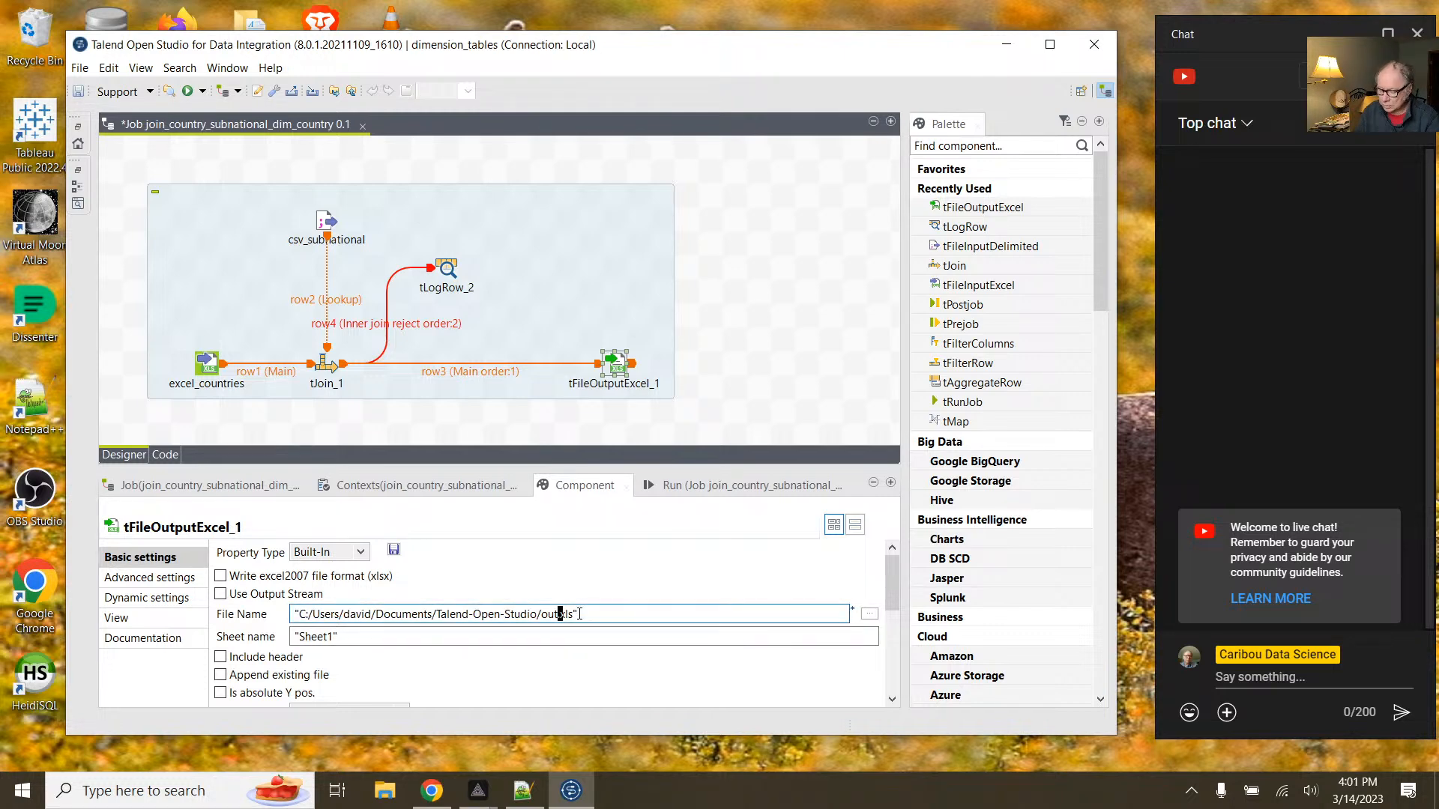
key(BackSpace)
key(BackSpace)
key(BackSpace)
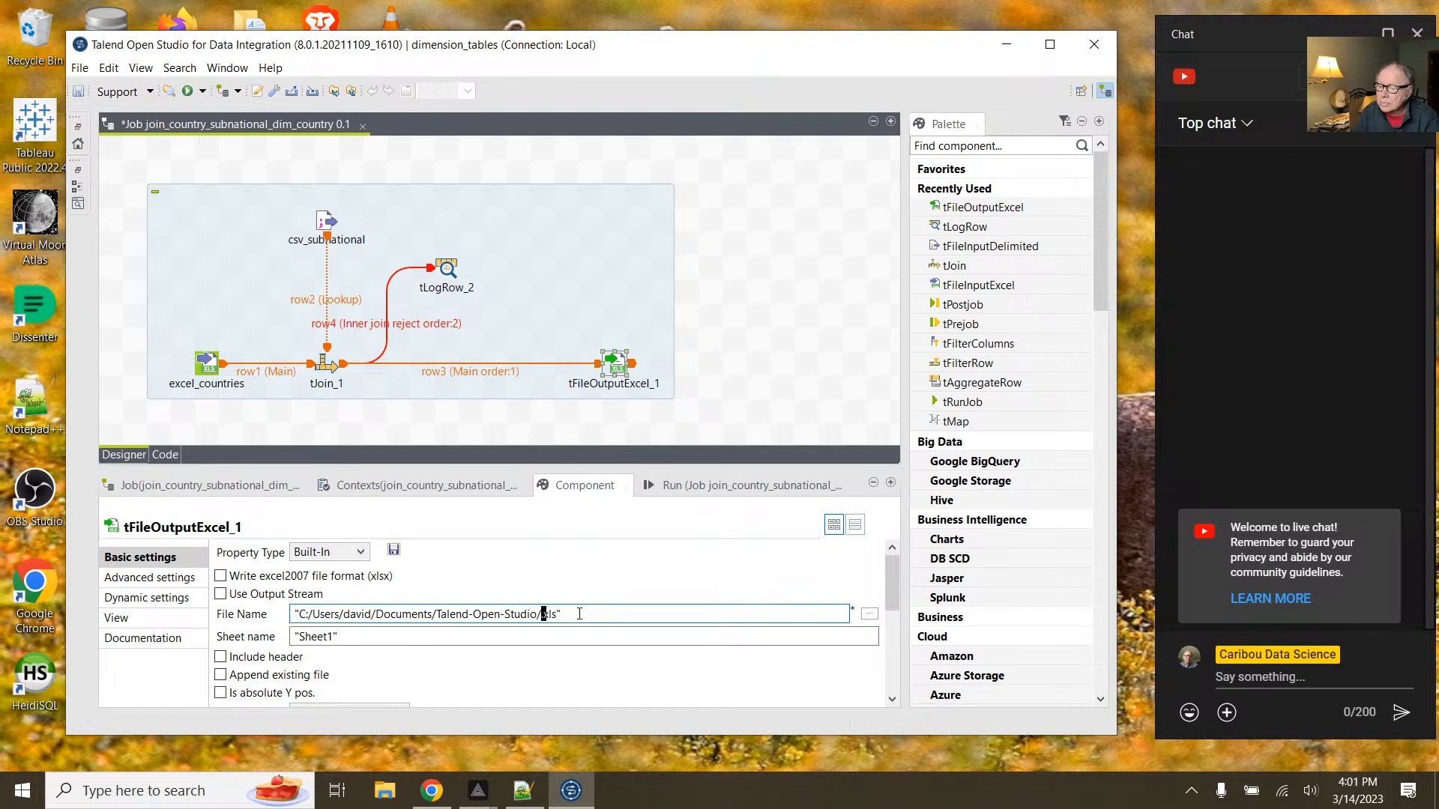
text(dim)
text(_count)
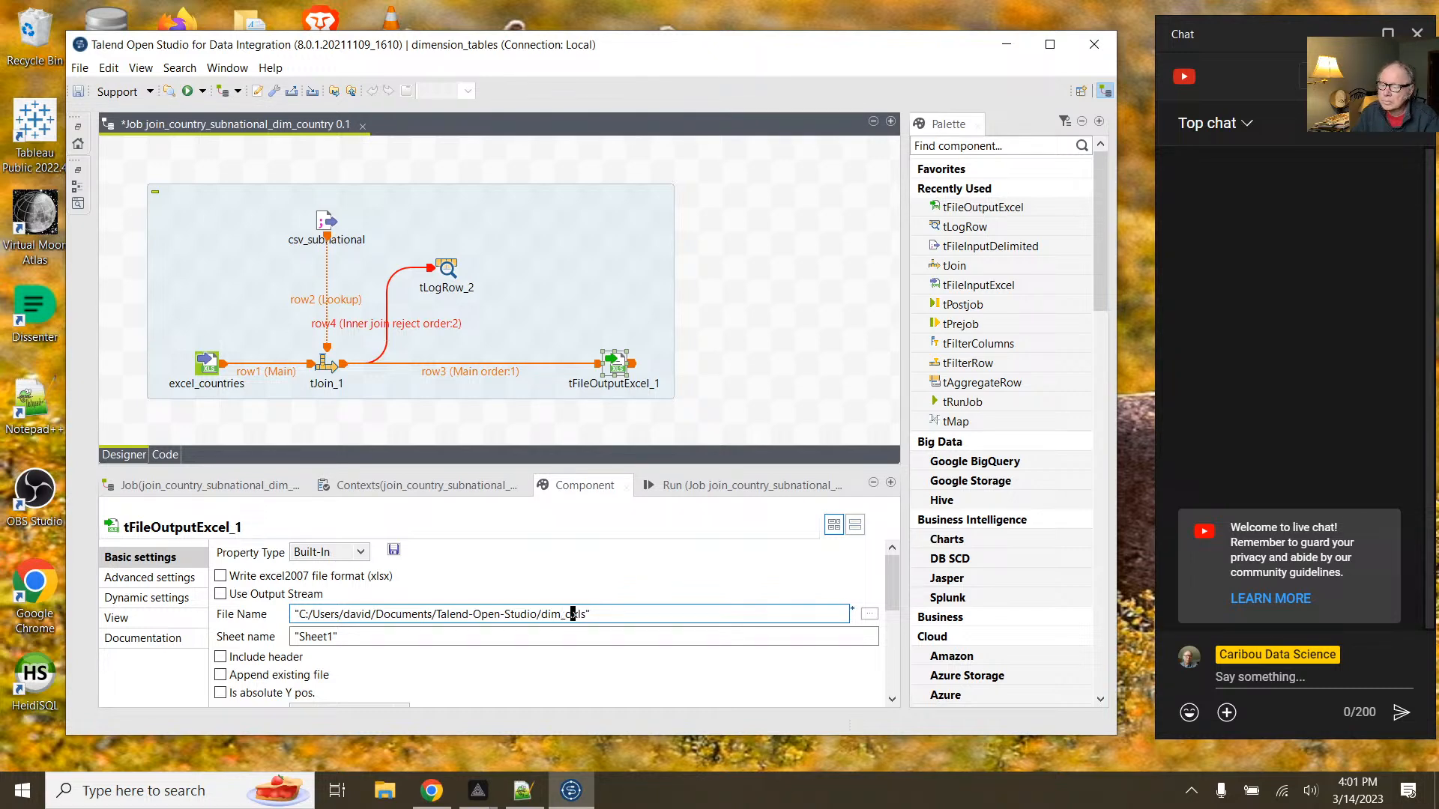
text(ries)
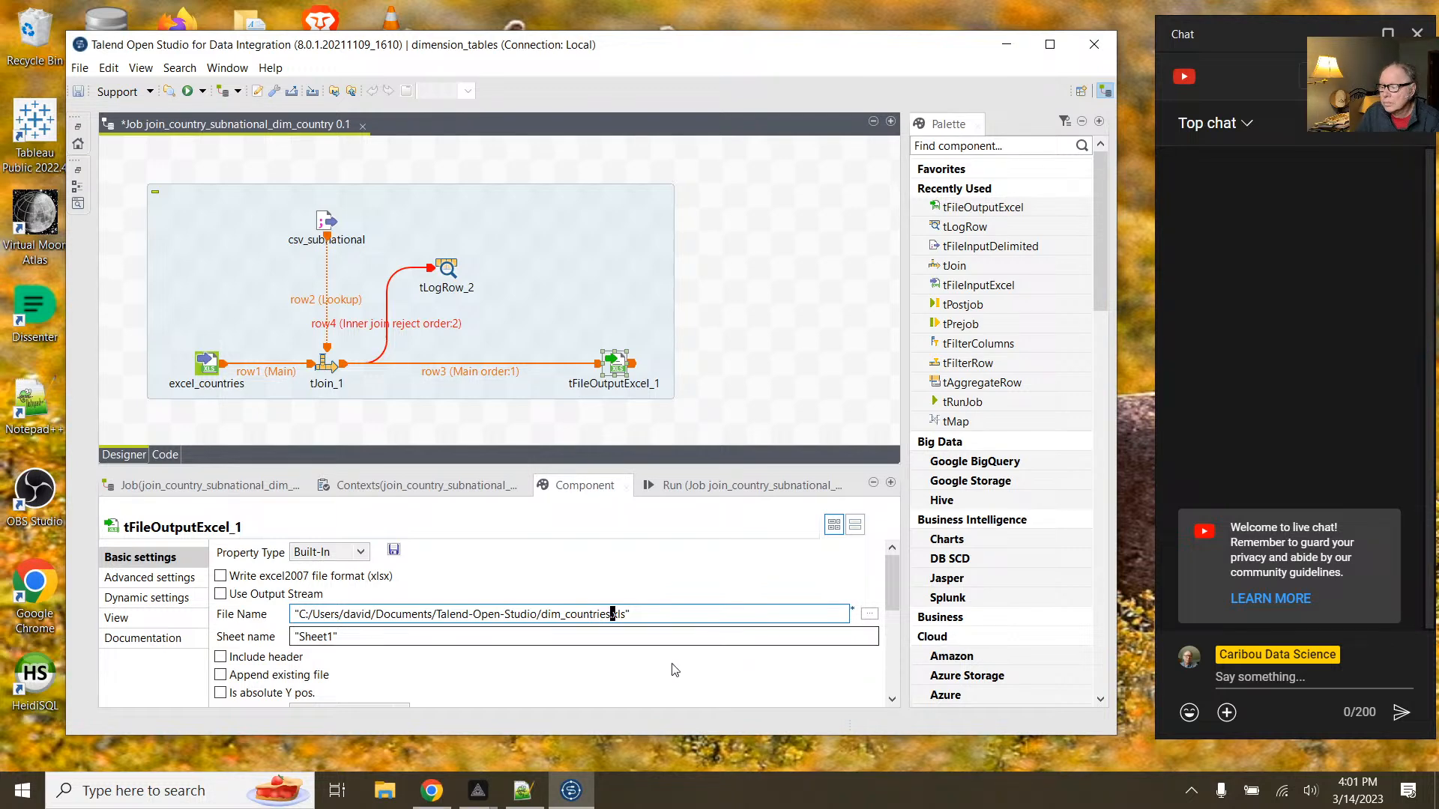
click(230, 660)
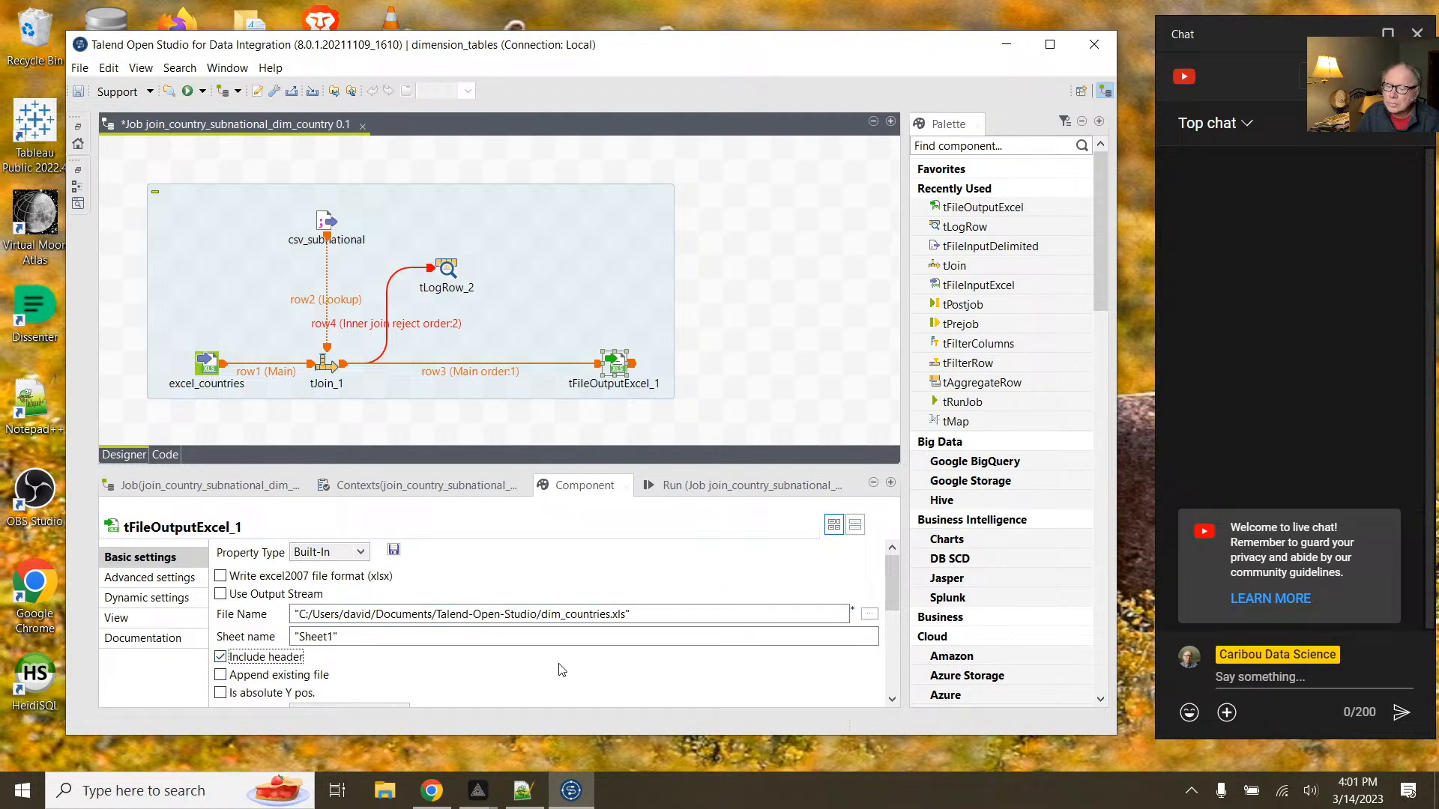
Step: Rename the output file of tFileOutputExcel_1 as new_dim_countries.xls, keeping its folder path
click(449, 271)
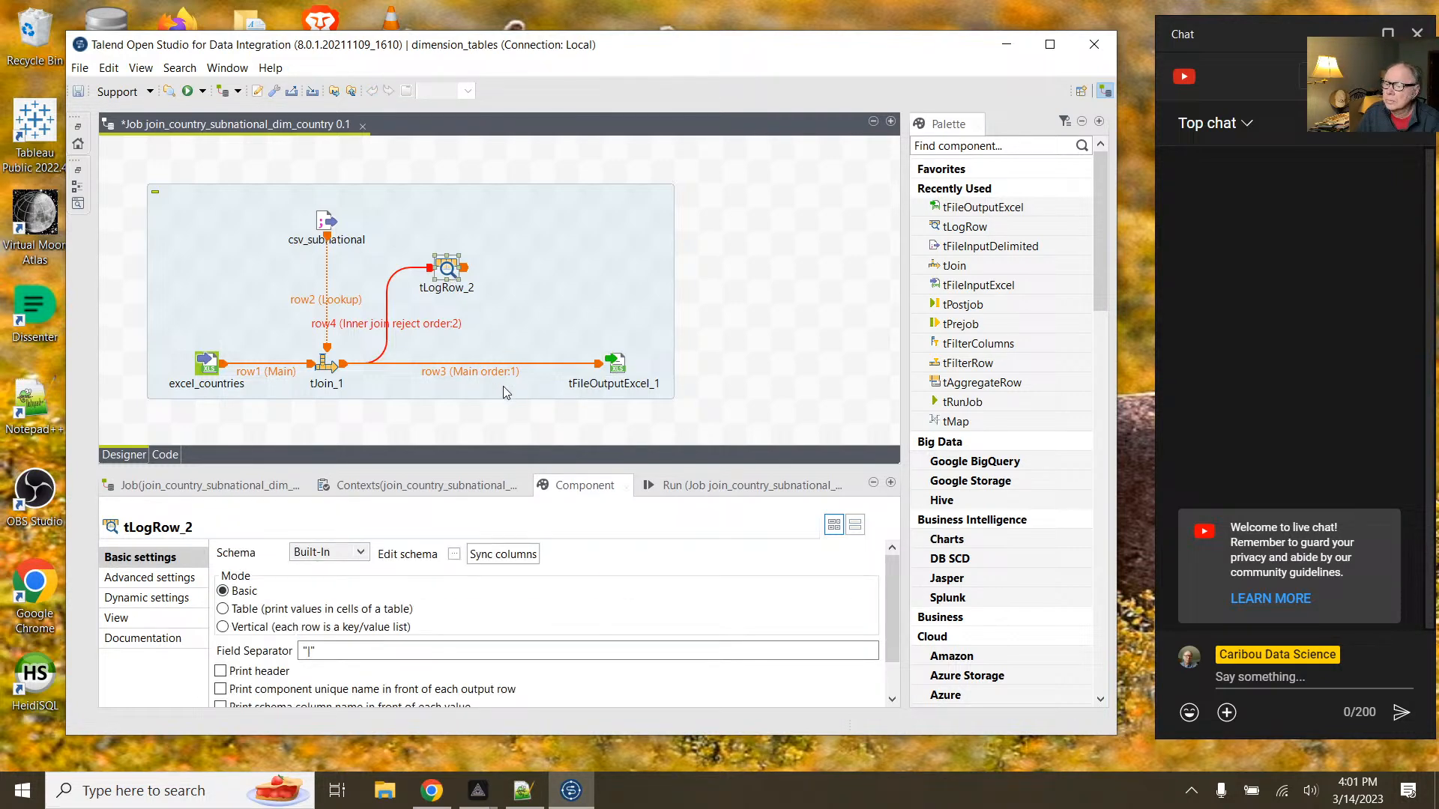
click(666, 486)
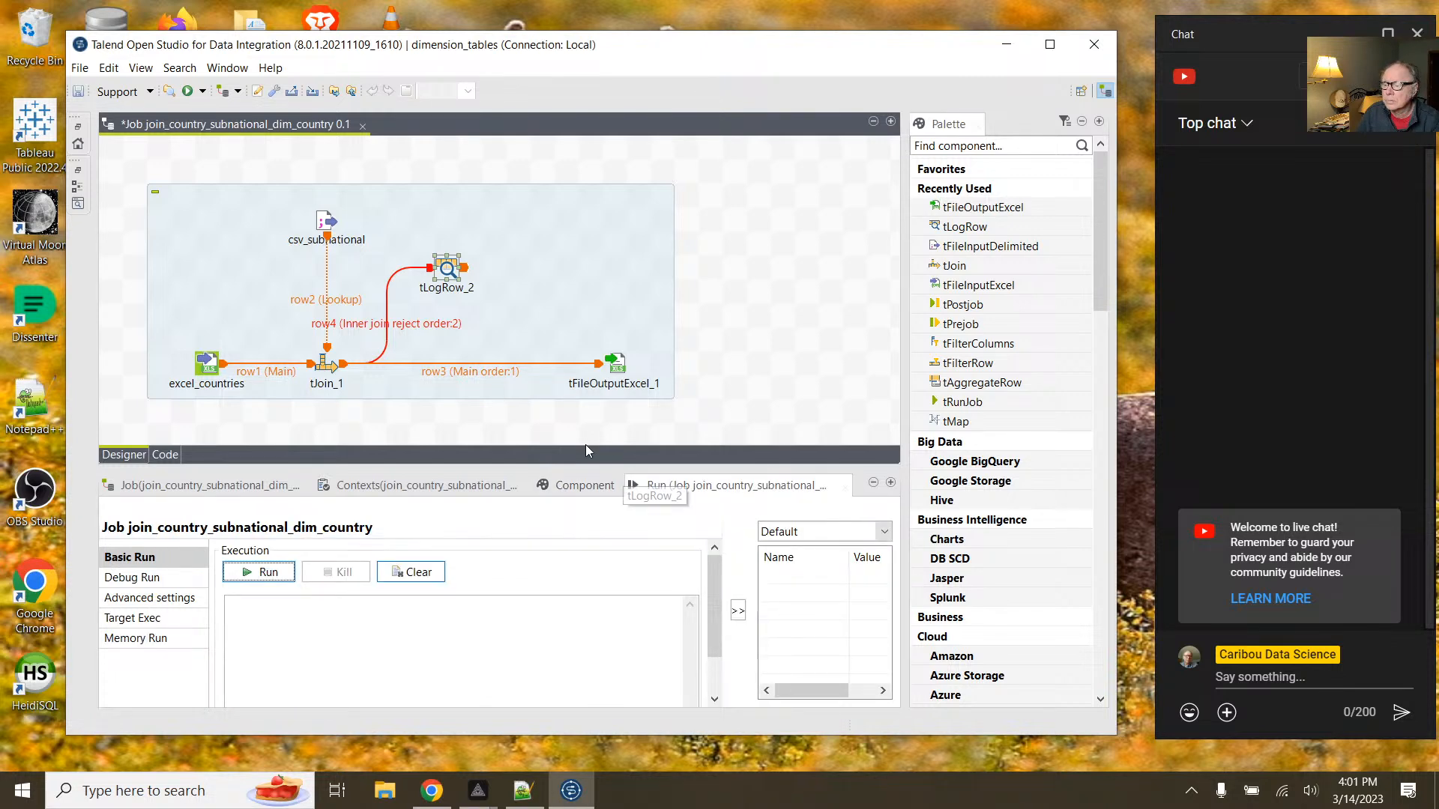
double_click(618, 365)
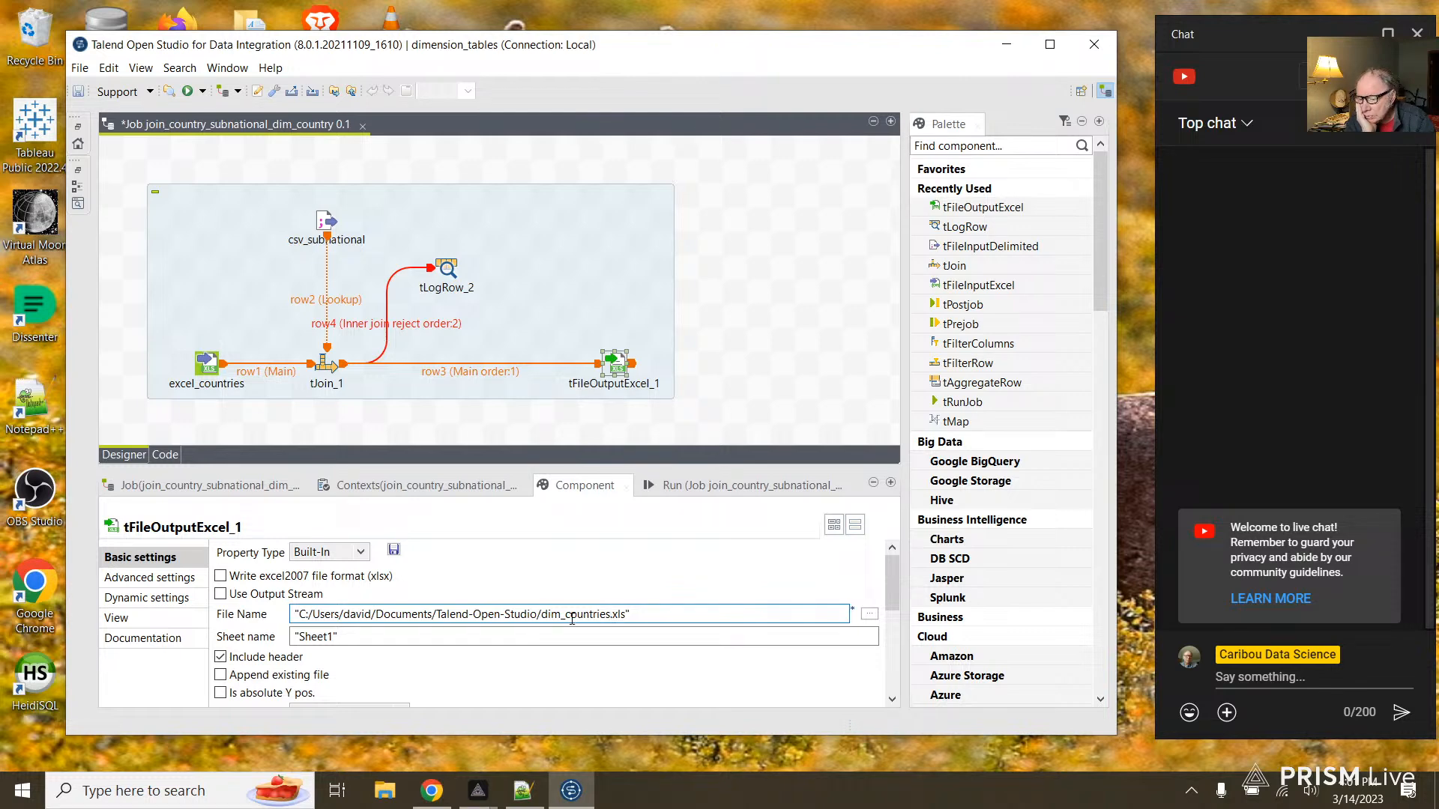
text(new)
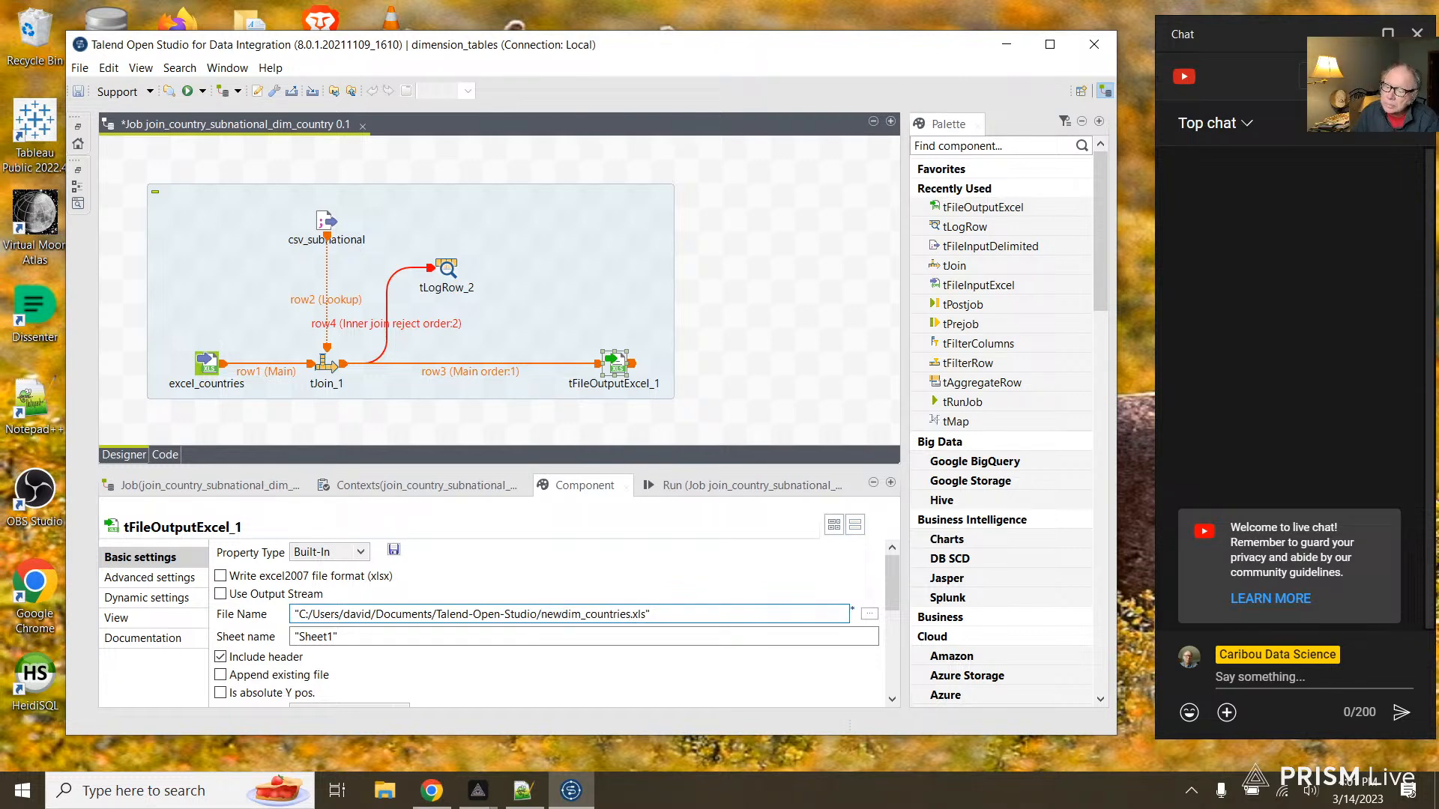
text(_)
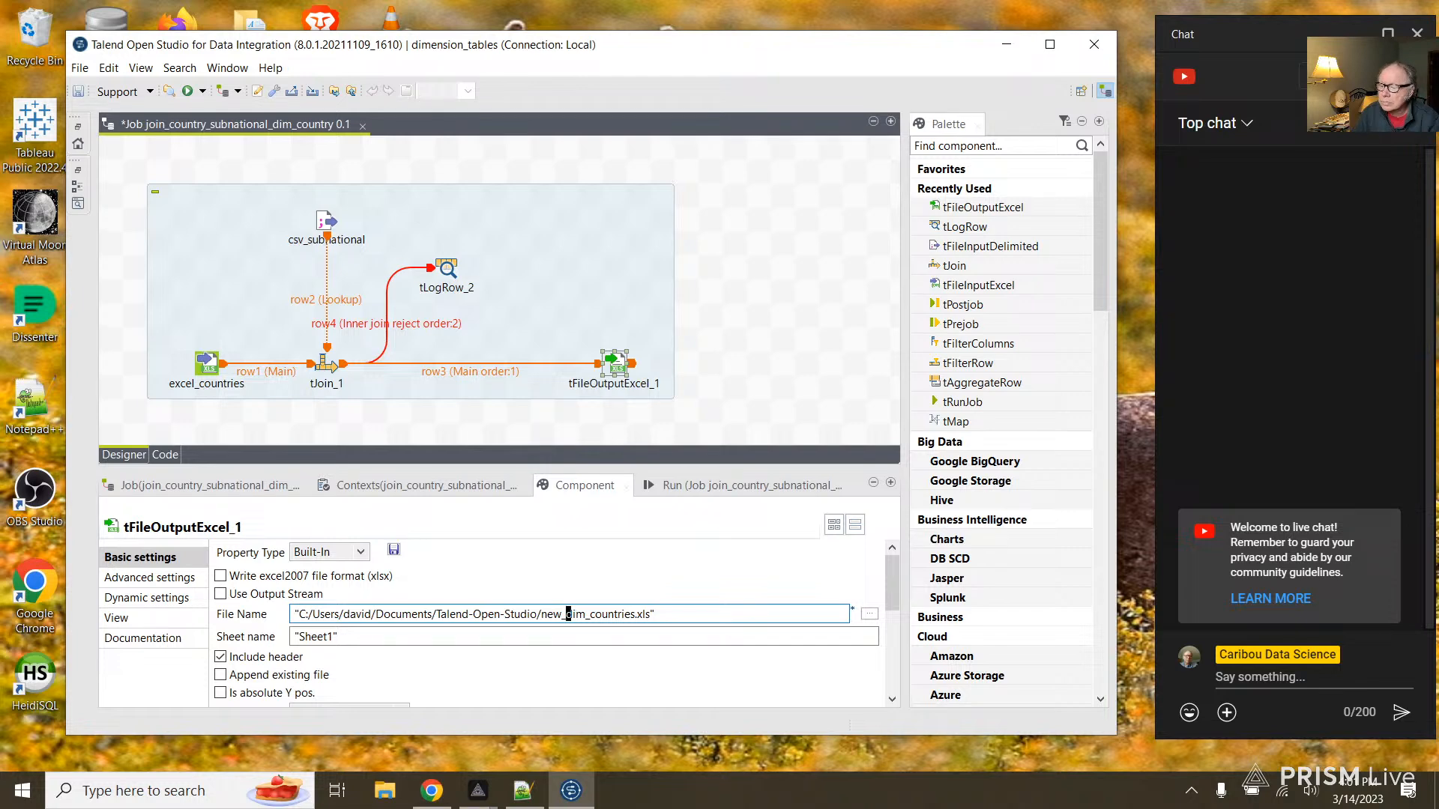
Step: Set the sheet name of tFileOutputExcel_1 to Countries
click(336, 637)
key(BackSpace)
key(BackSpace)
key(BackSpace)
key(BackSpace)
key(BackSpace)
key(BackSpace)
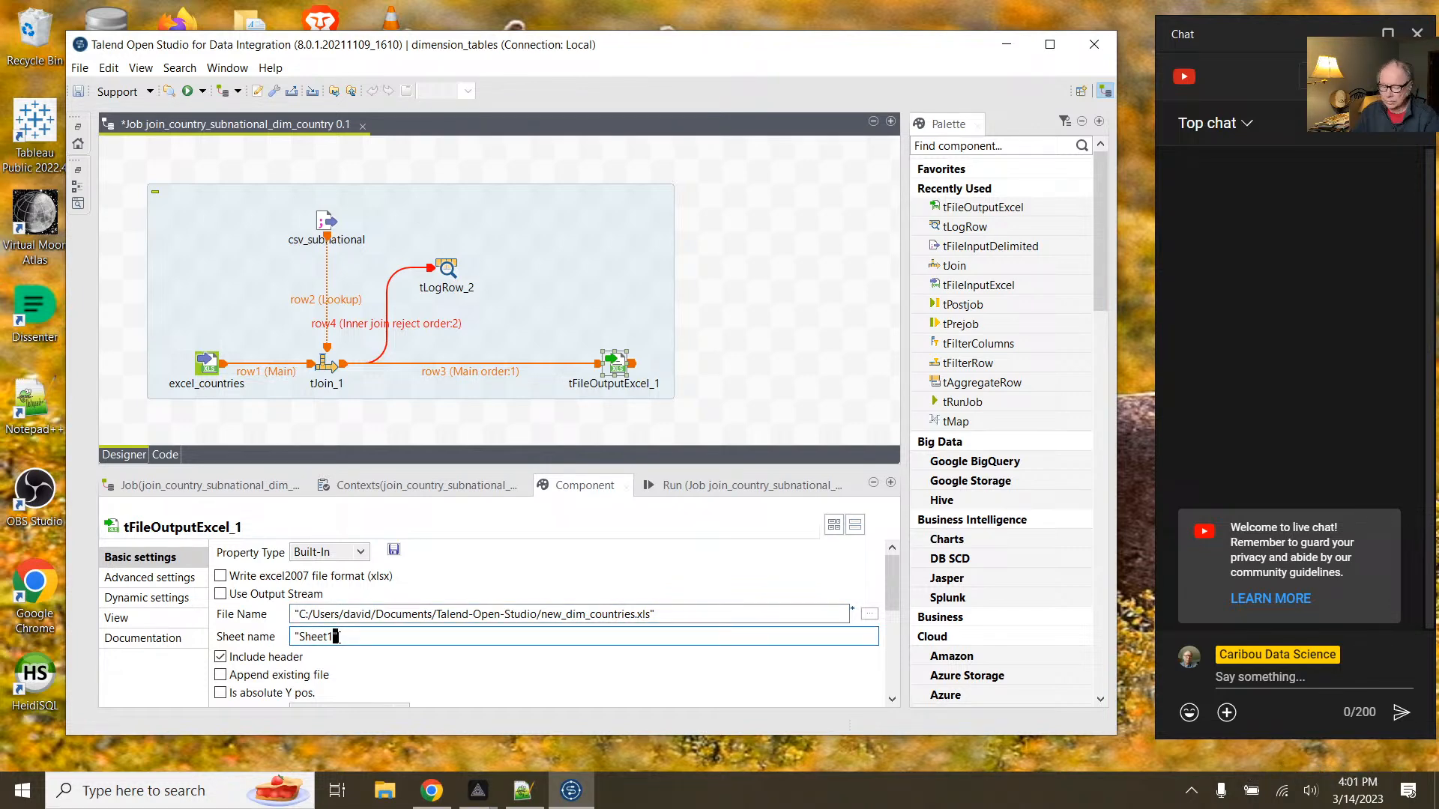
key(BackSpace)
text(Co)
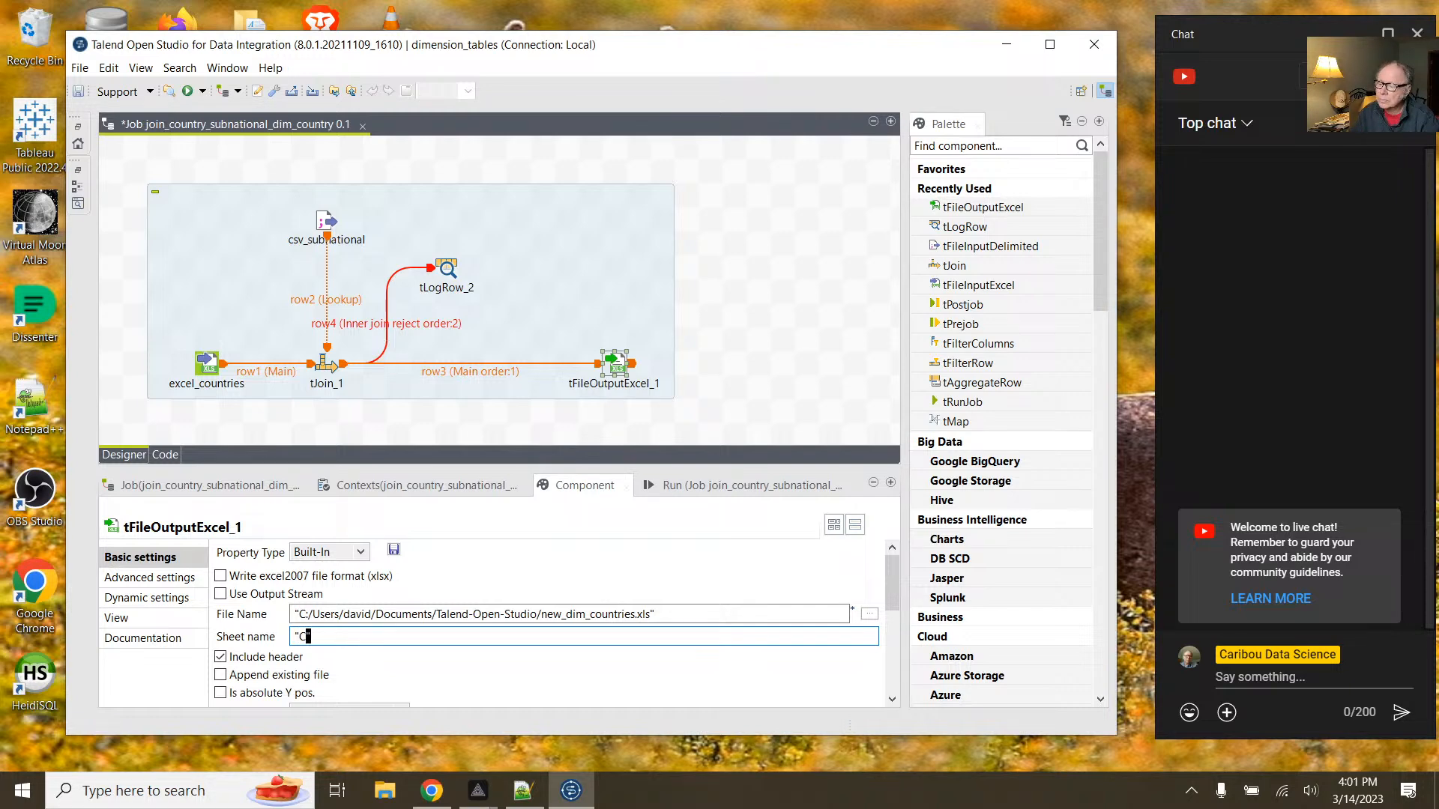
text(untr)
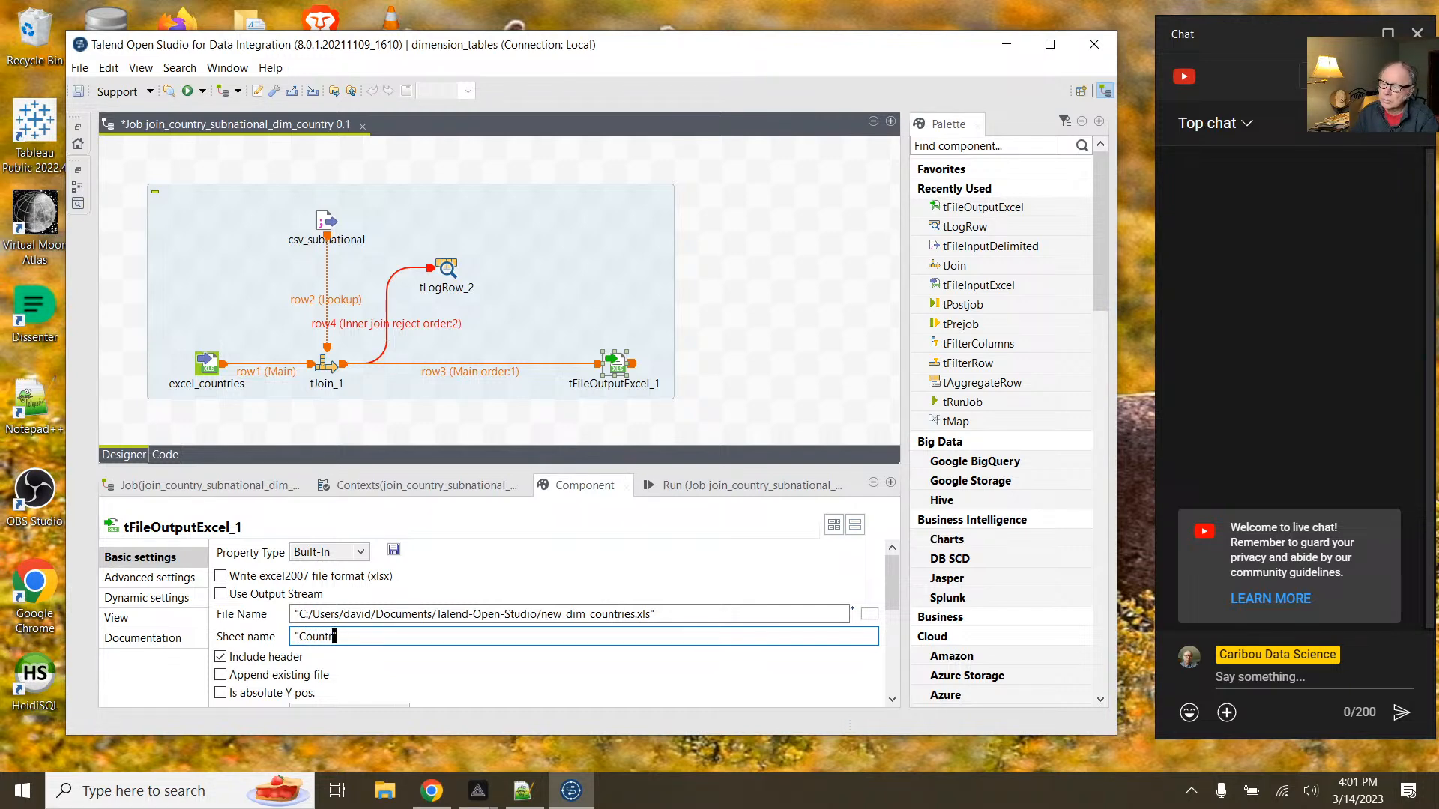
text(ies)
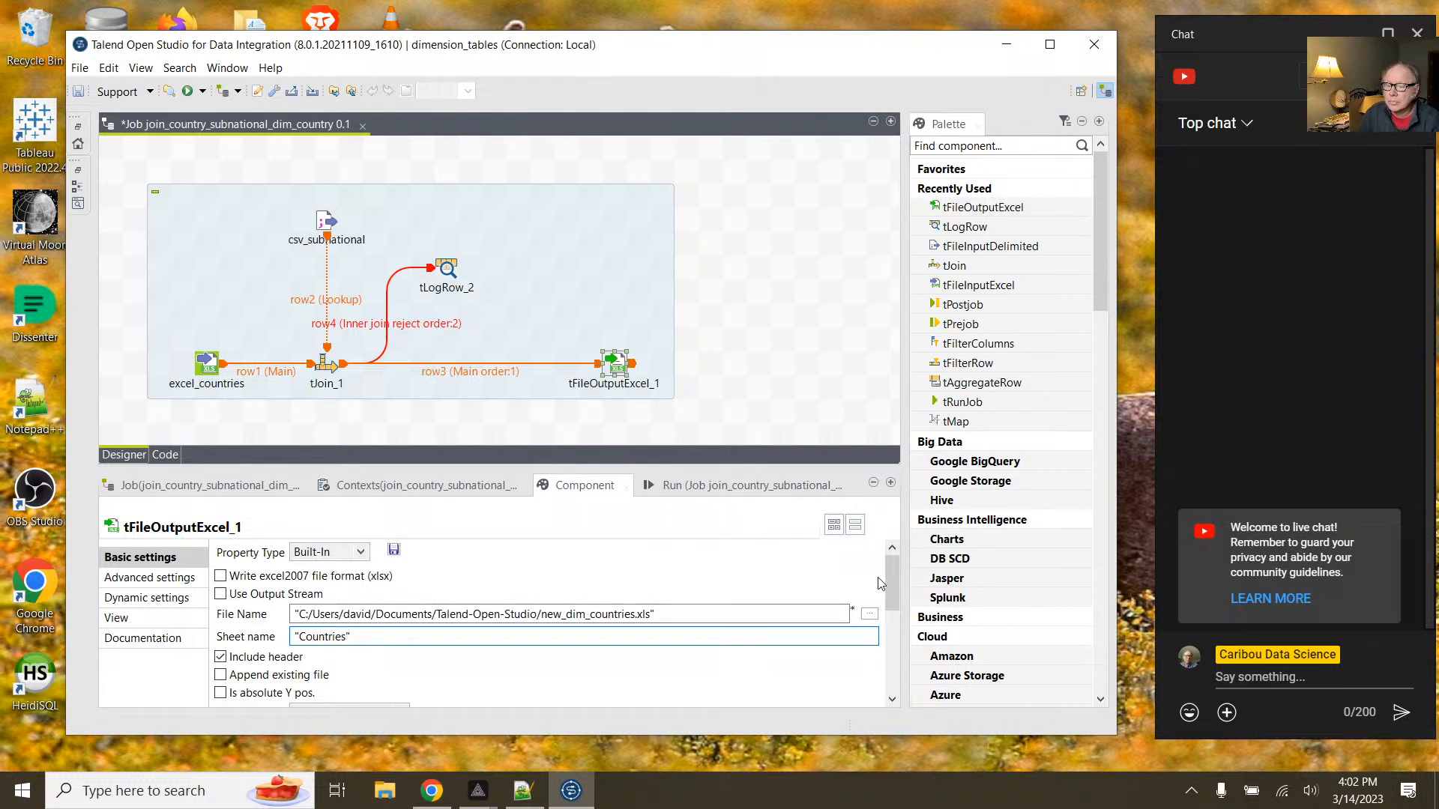
Step: Sync the columns of tFileOutputExcel_1 with the incoming join output and run the job
drag(888, 578, 886, 632)
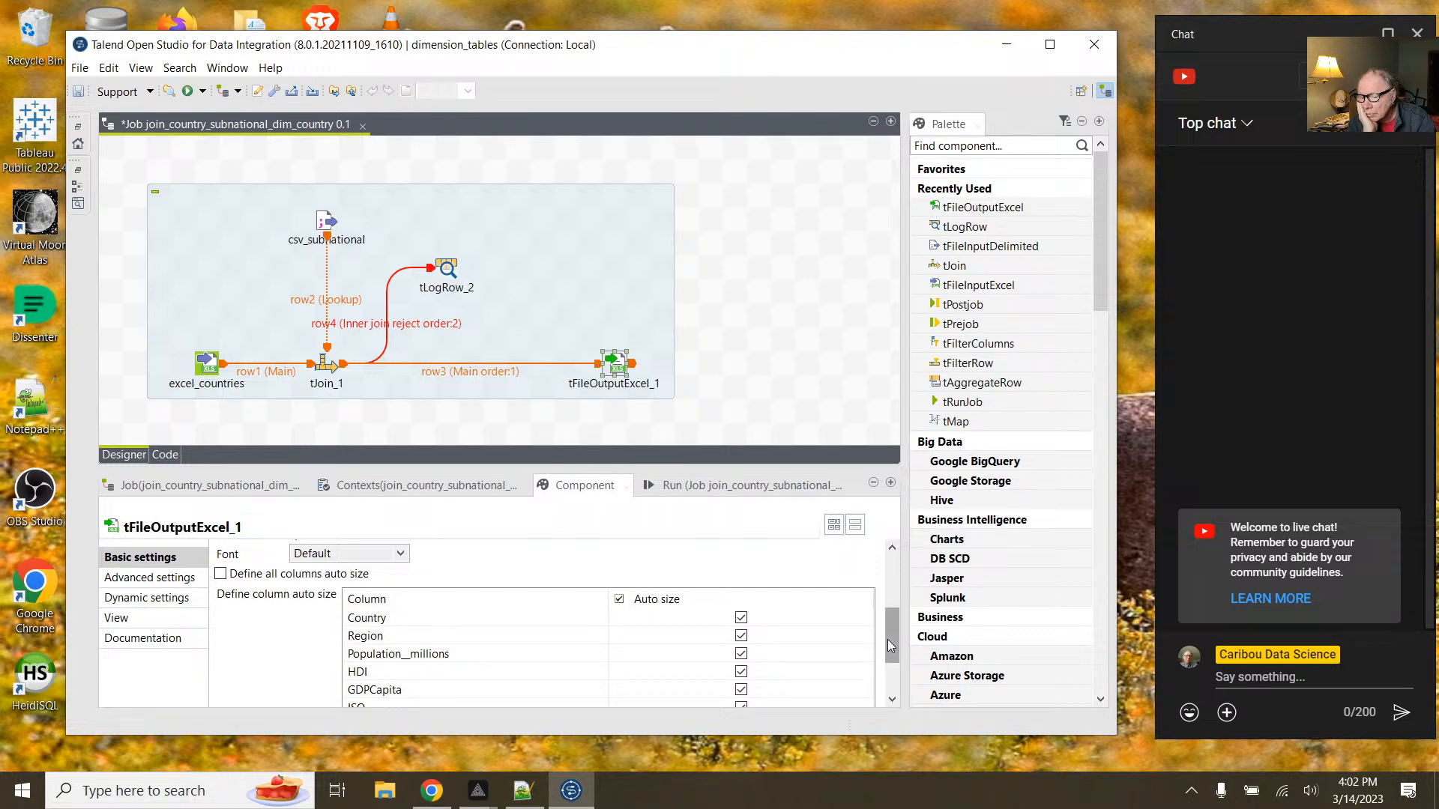
drag(887, 640, 885, 669)
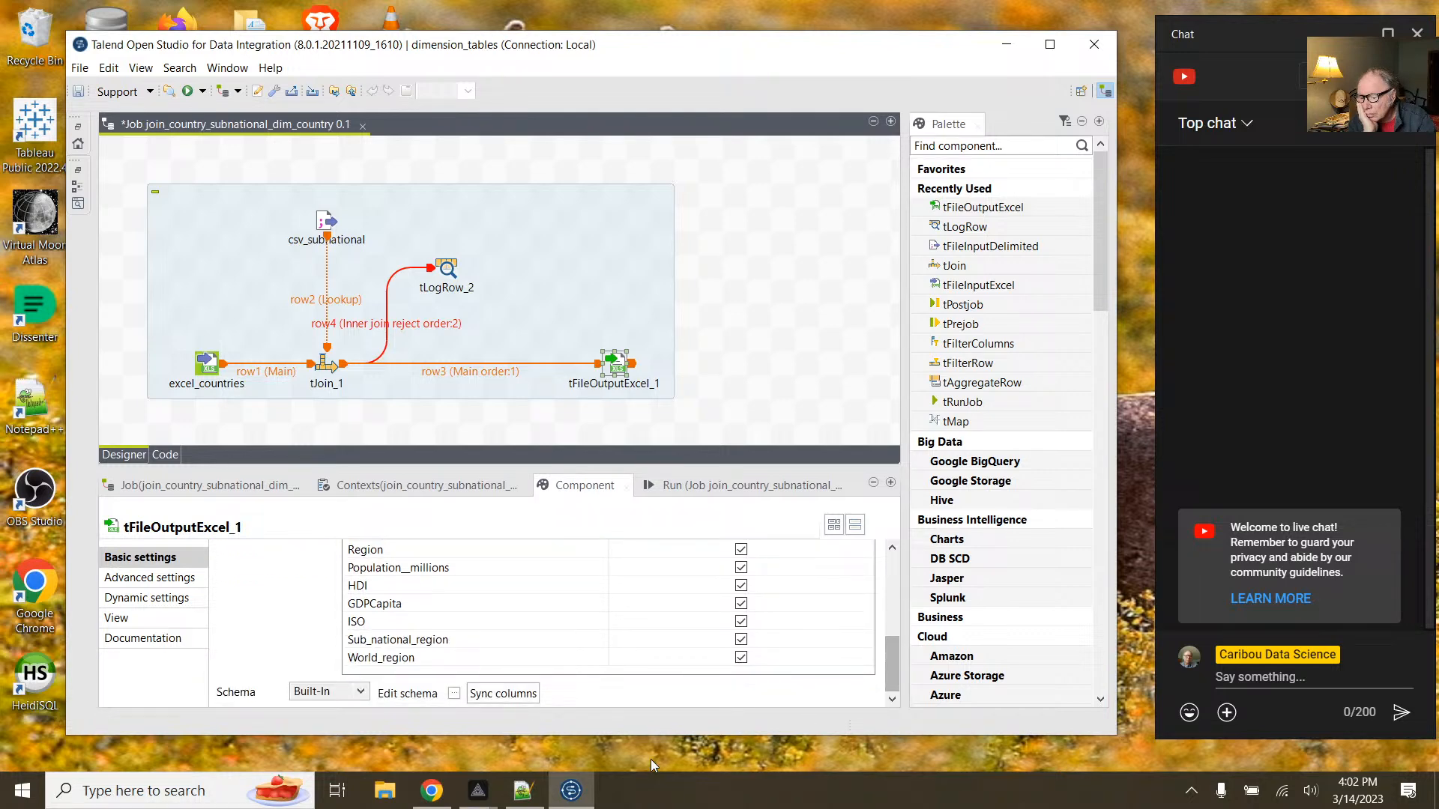
click(502, 696)
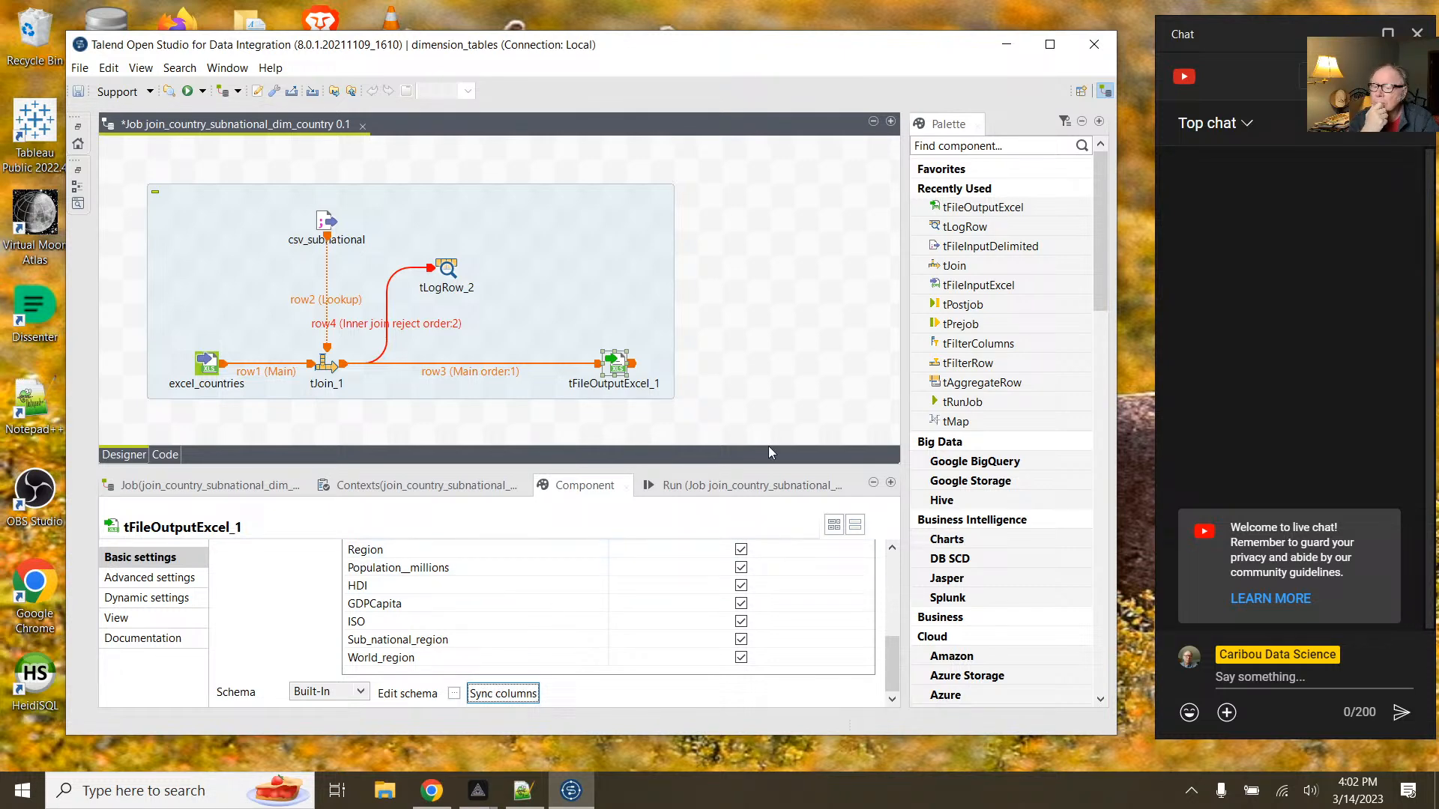
click(753, 489)
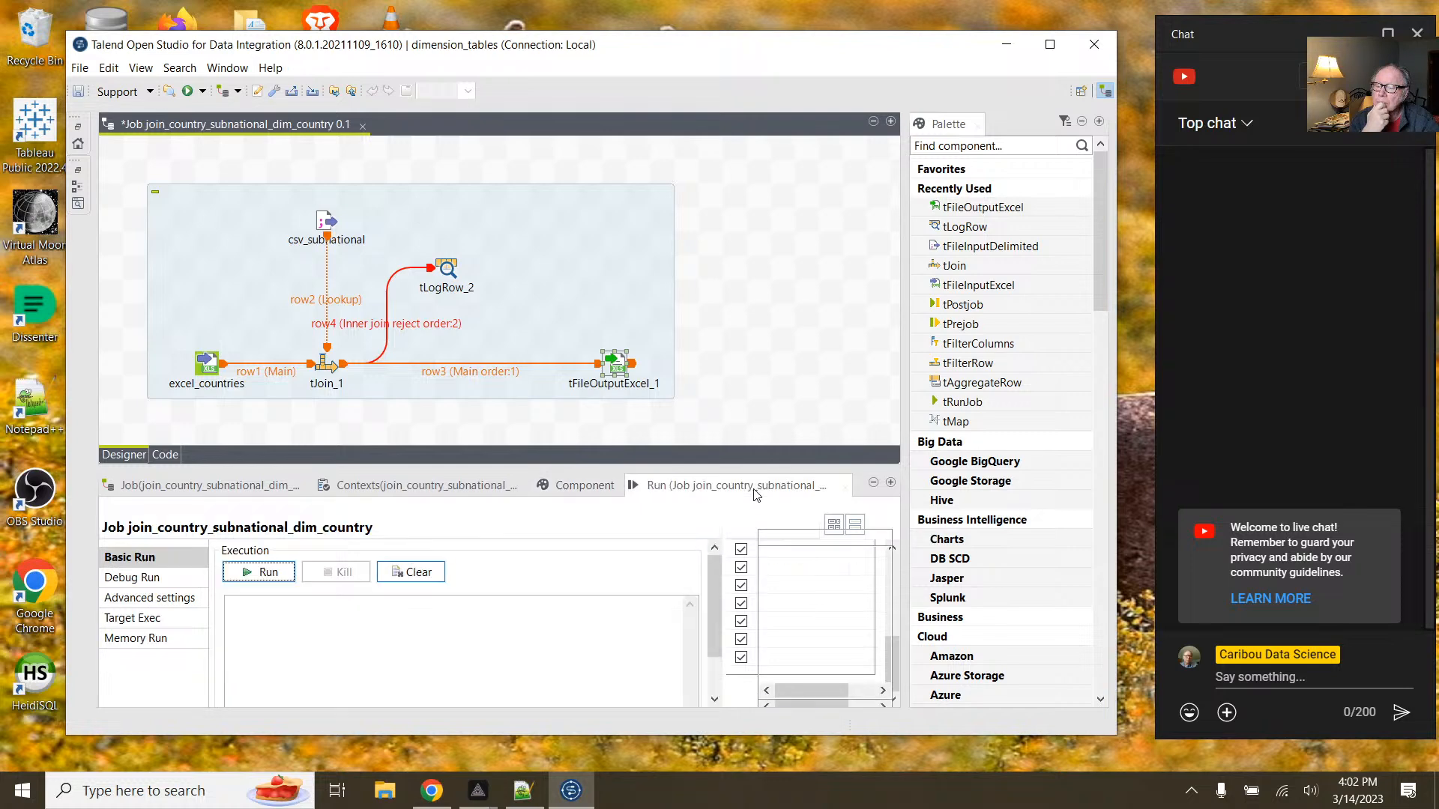
click(267, 572)
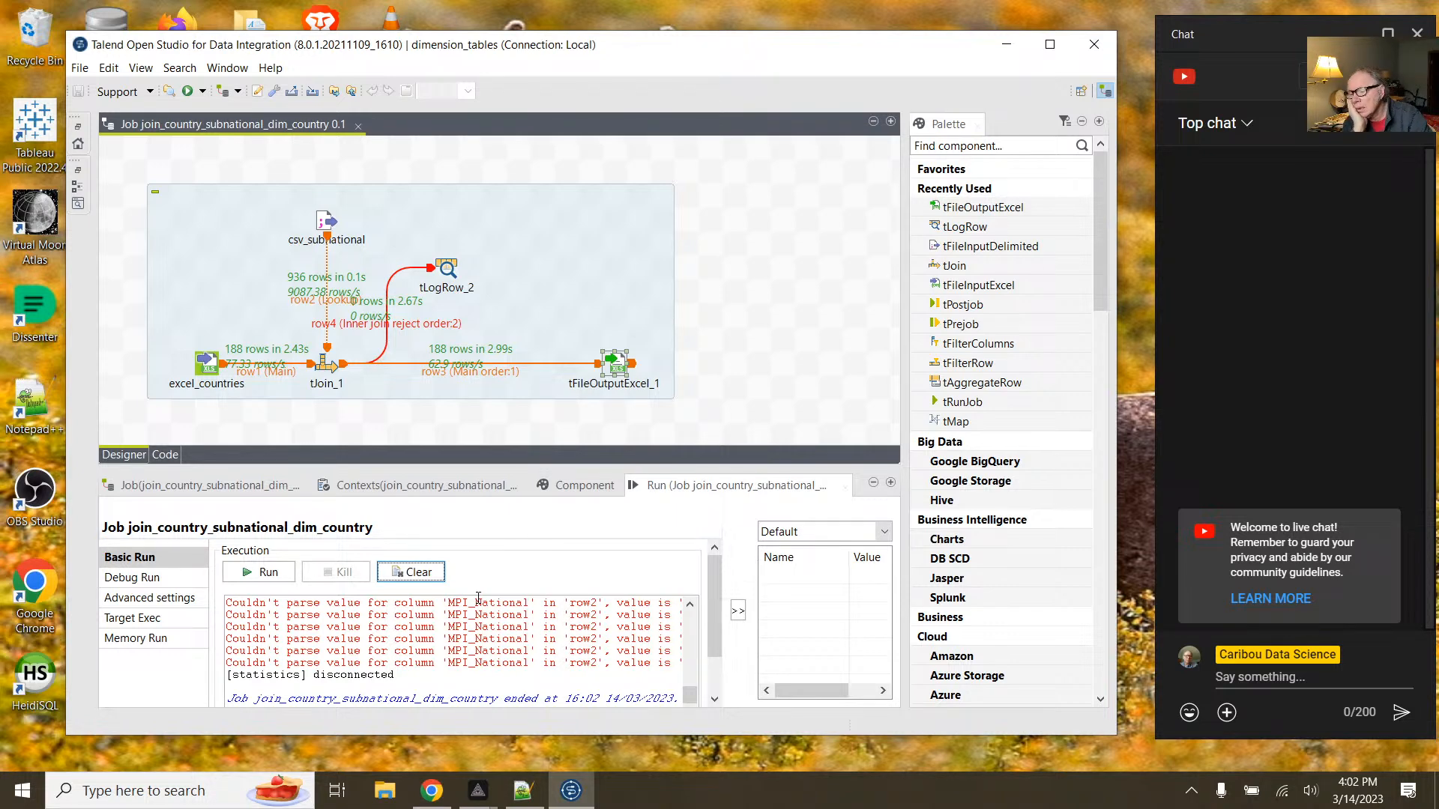
Step: Examine the run console from the job start, checking the full width of the MPI_National parse messages for row2
drag(690, 694, 697, 619)
scroll(682, 630, down, 5)
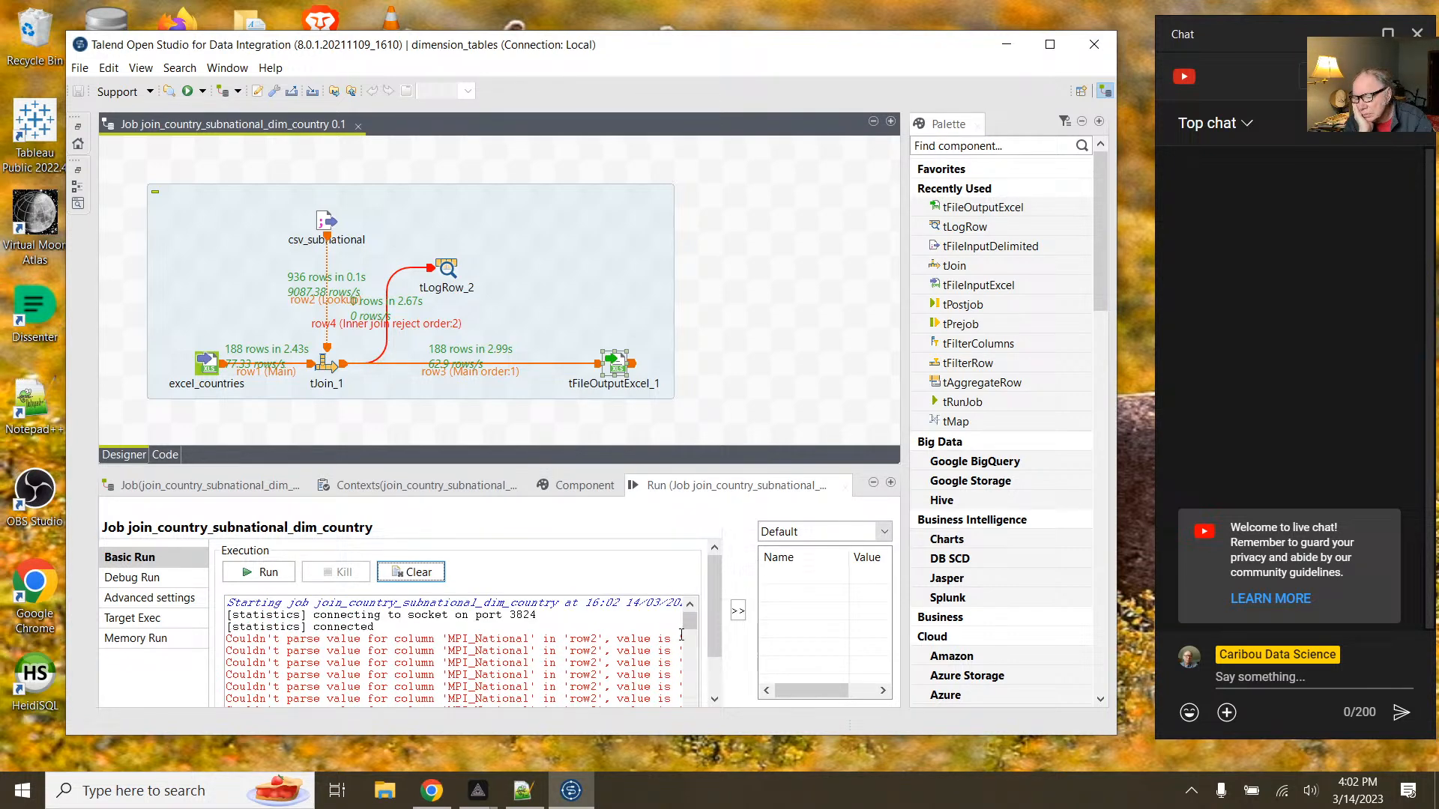
scroll(682, 635, down, 2)
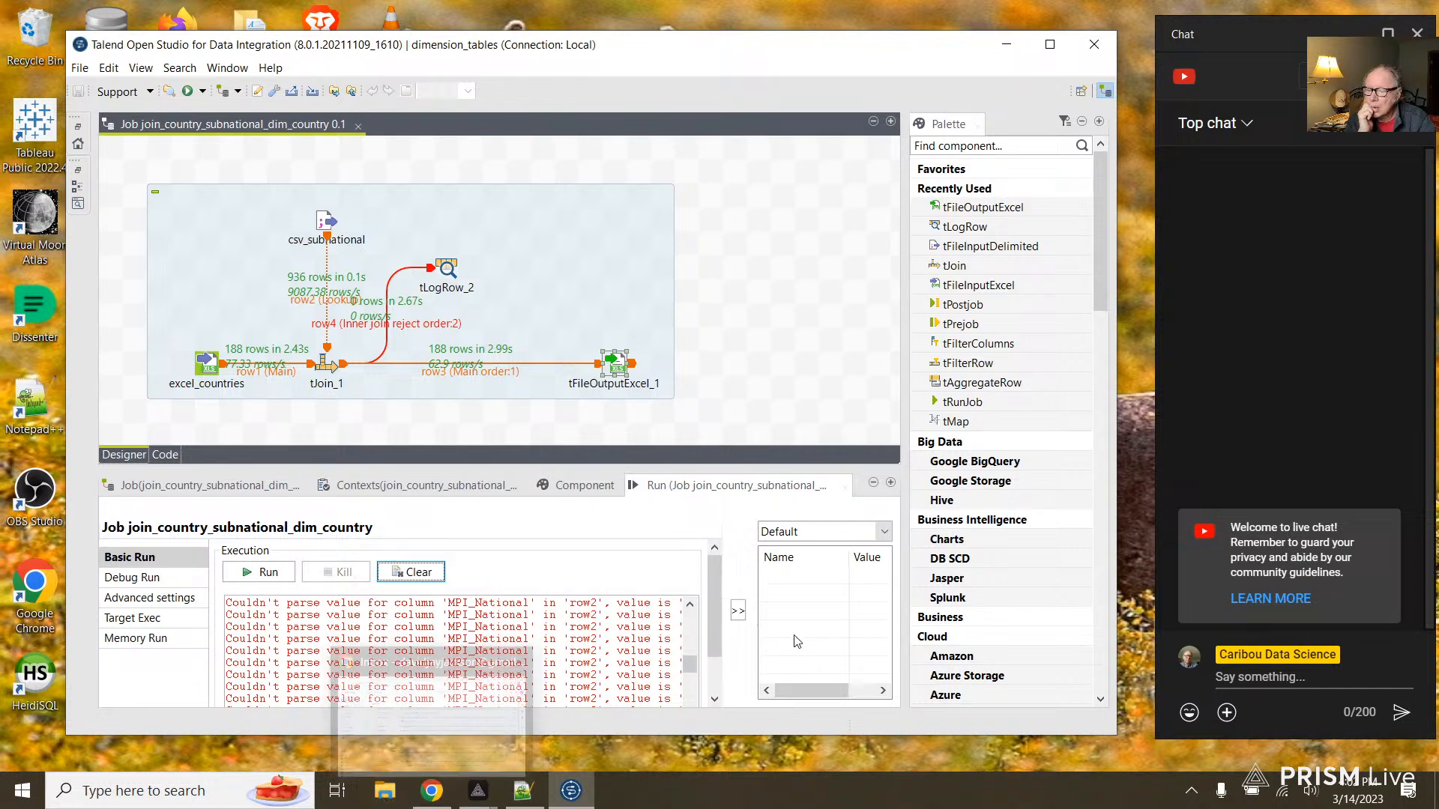
scroll(712, 623, down, 1)
drag(713, 623, 688, 548)
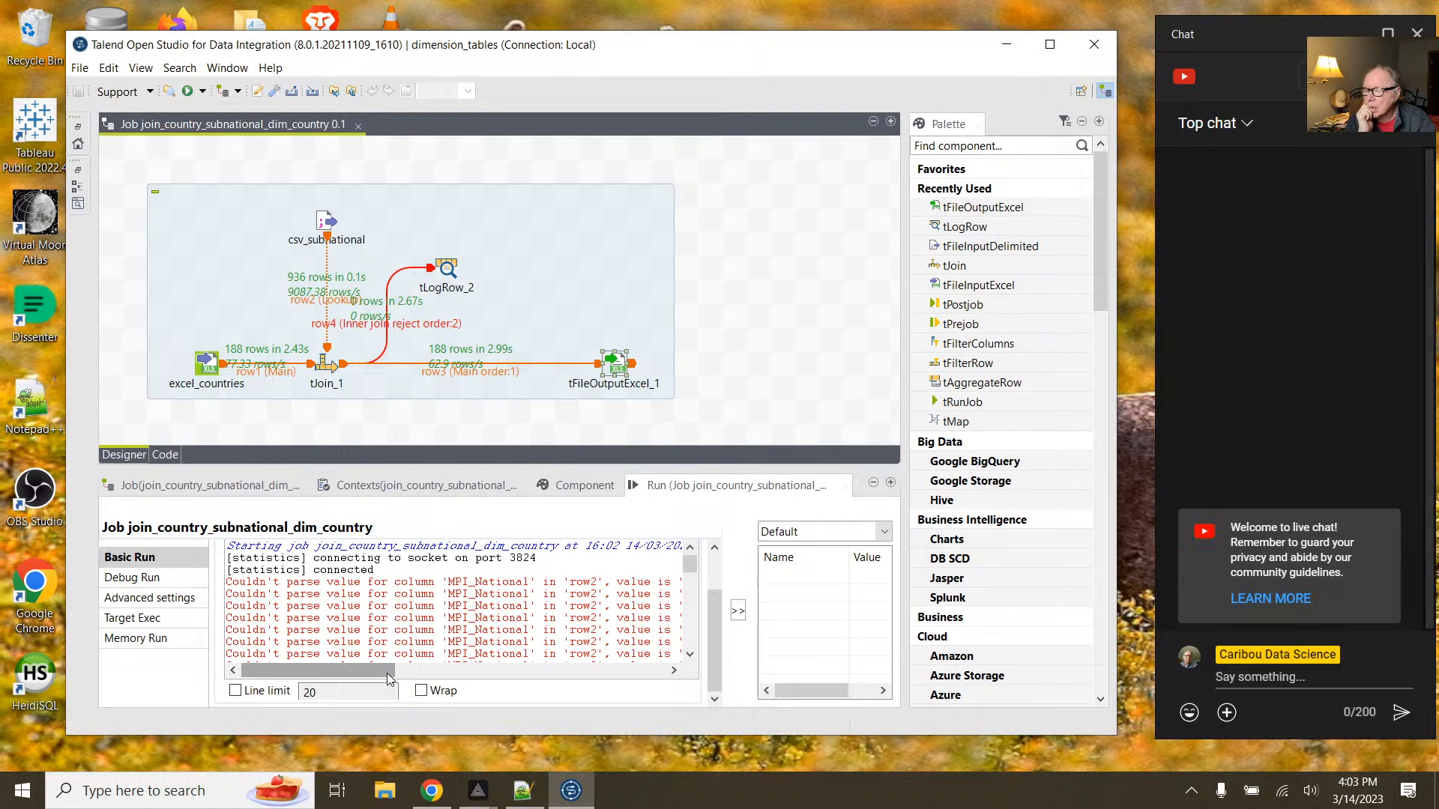
drag(388, 679, 466, 695)
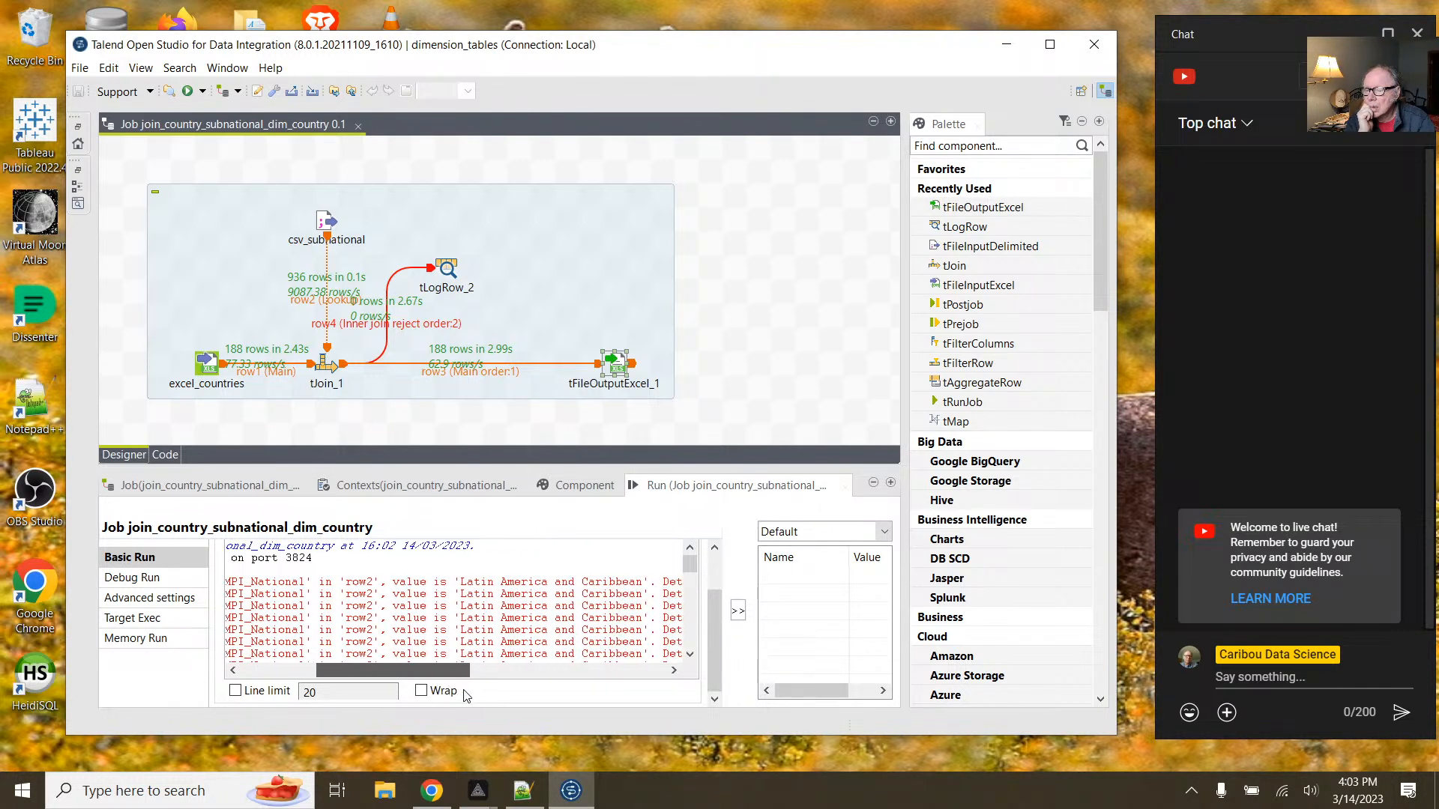
drag(488, 694, 435, 657)
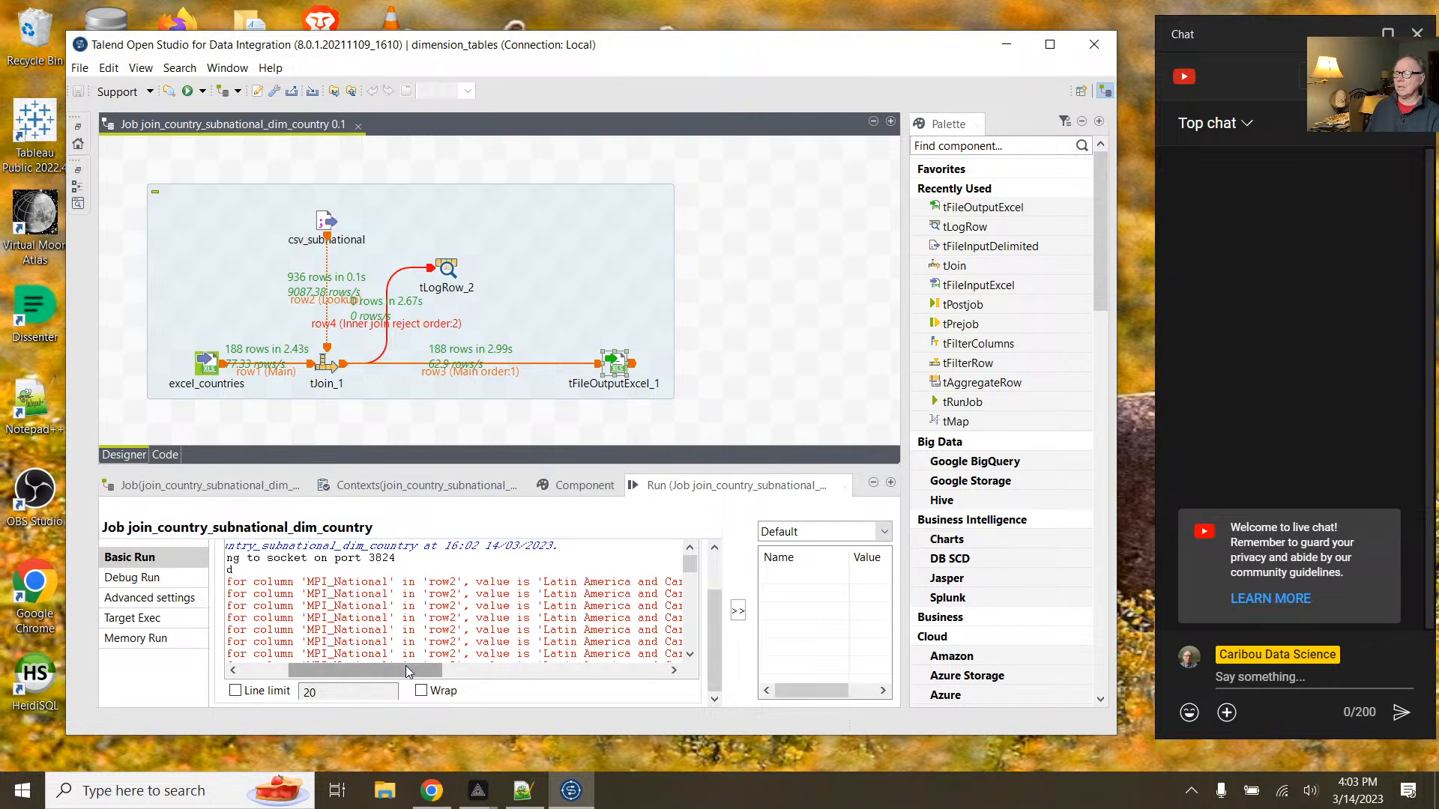
drag(411, 676, 347, 648)
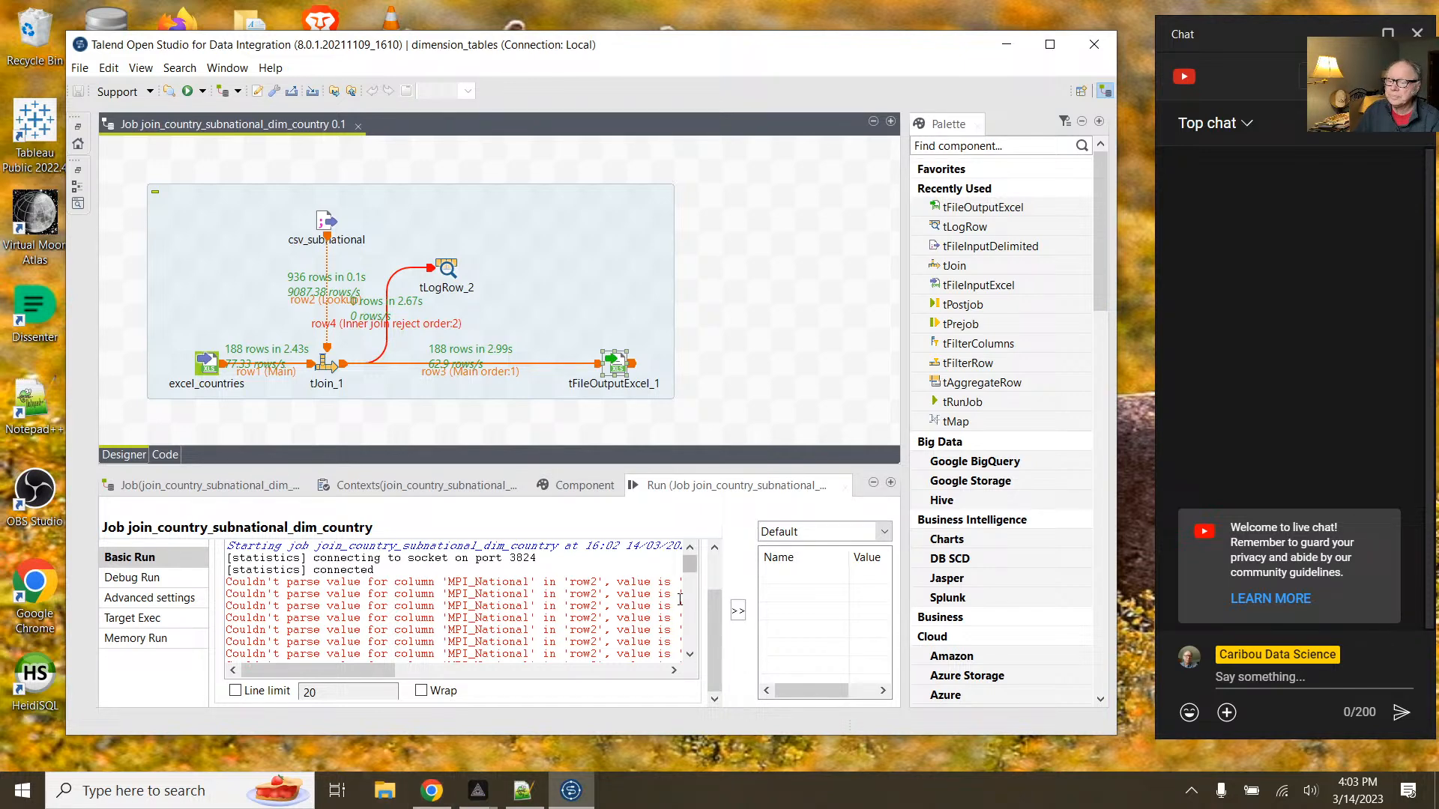
scroll(607, 573, up, 2)
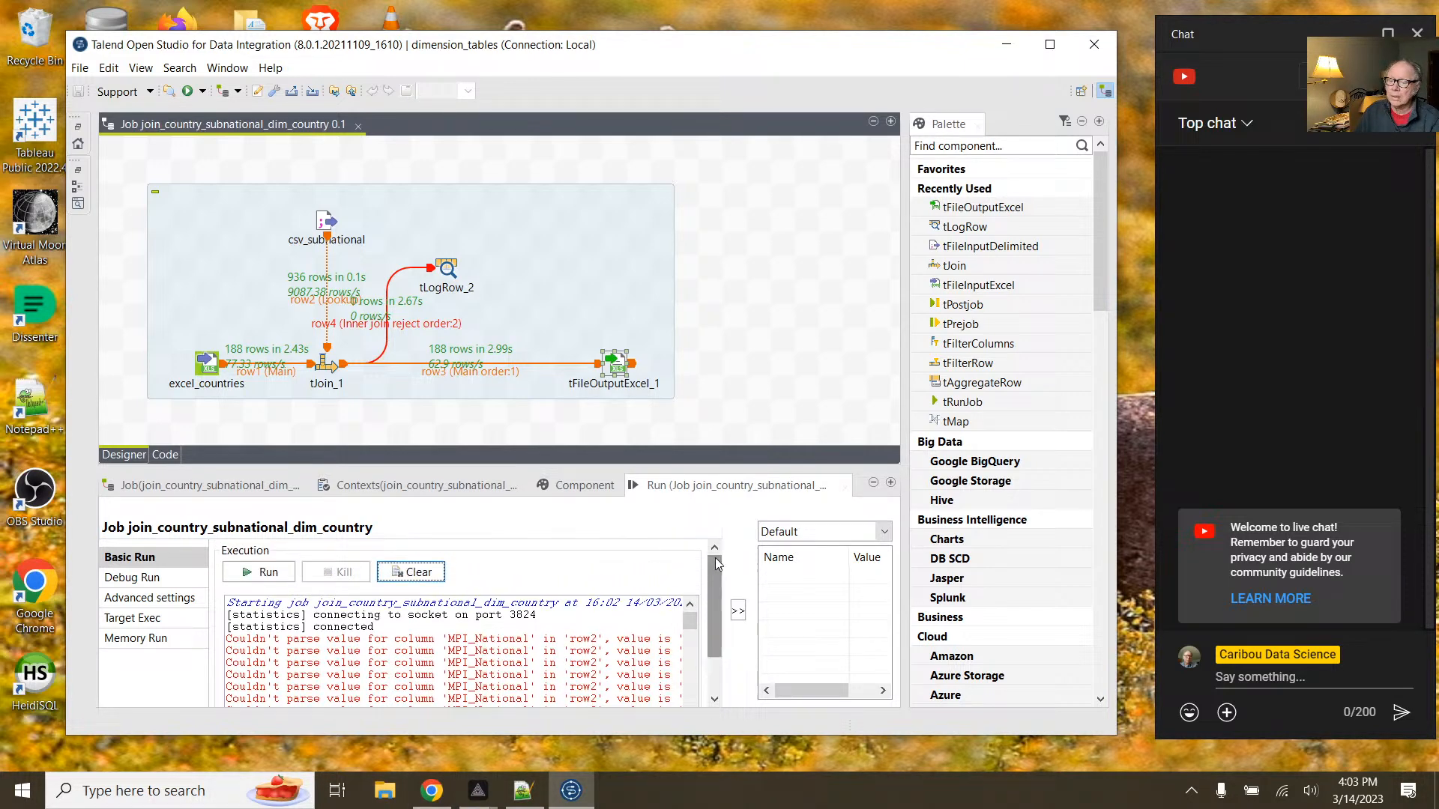
Step: Clear the run console and enable writing the Excel 2007 file format (xlsx) for tFileOutputExcel_1
click(412, 572)
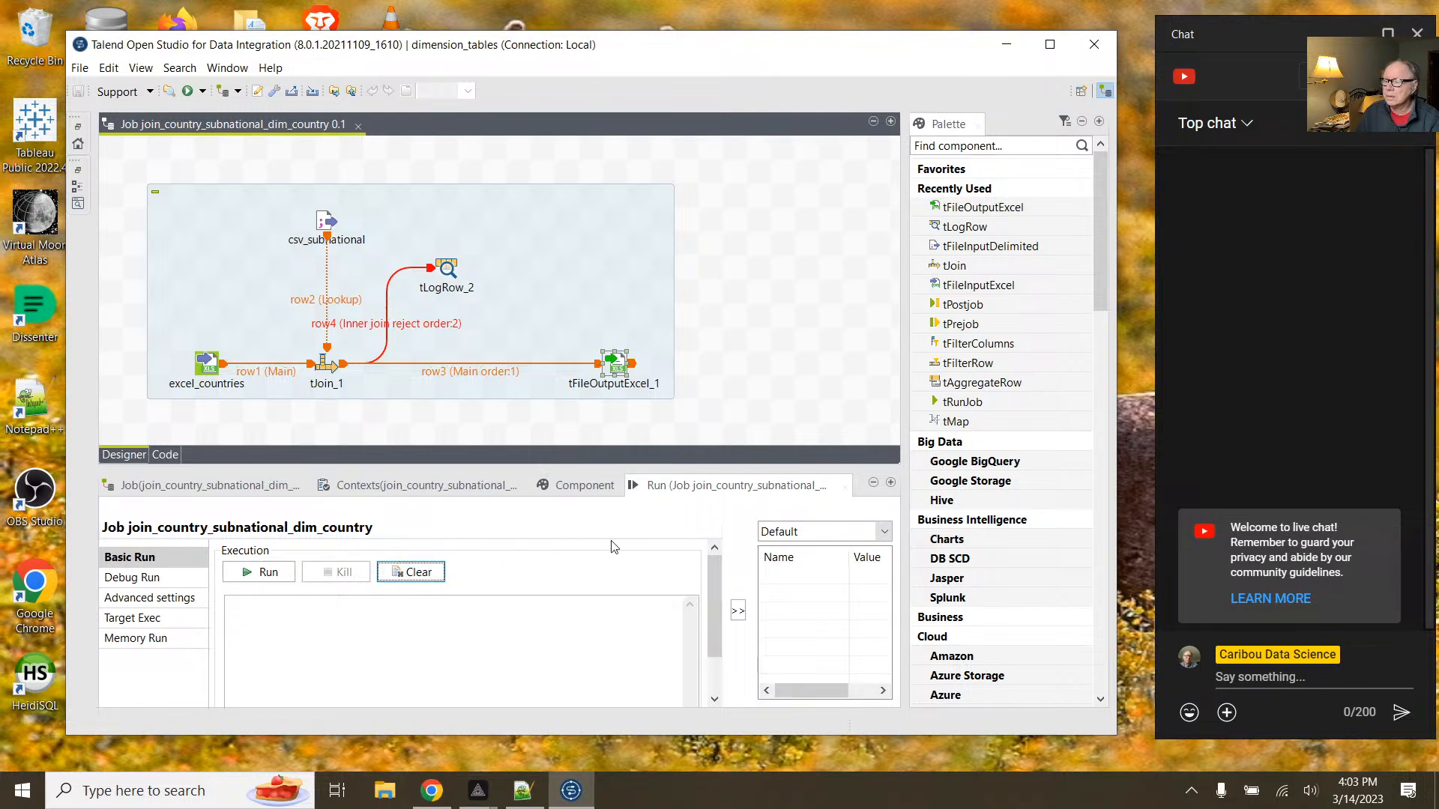
click(597, 486)
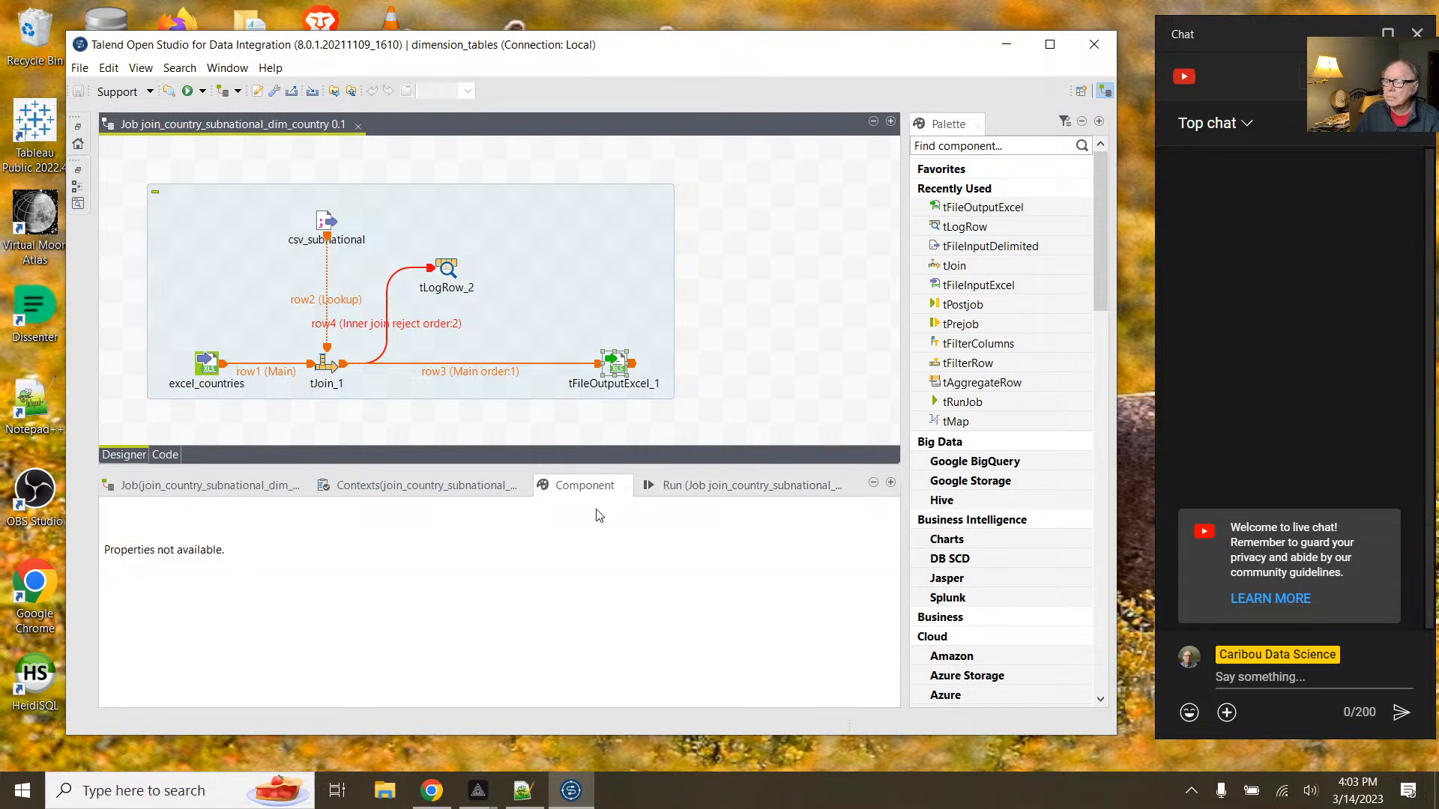
click(613, 363)
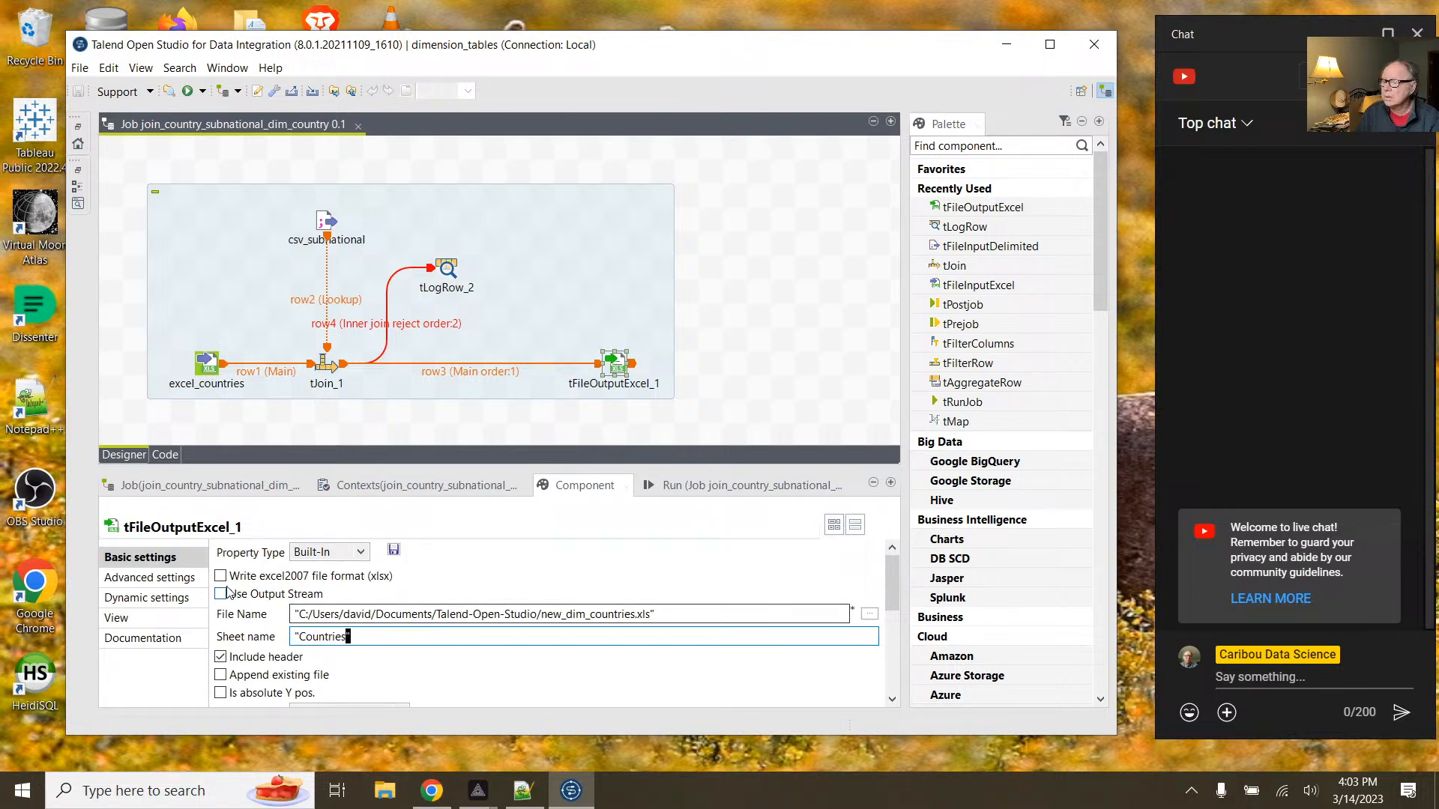
click(222, 580)
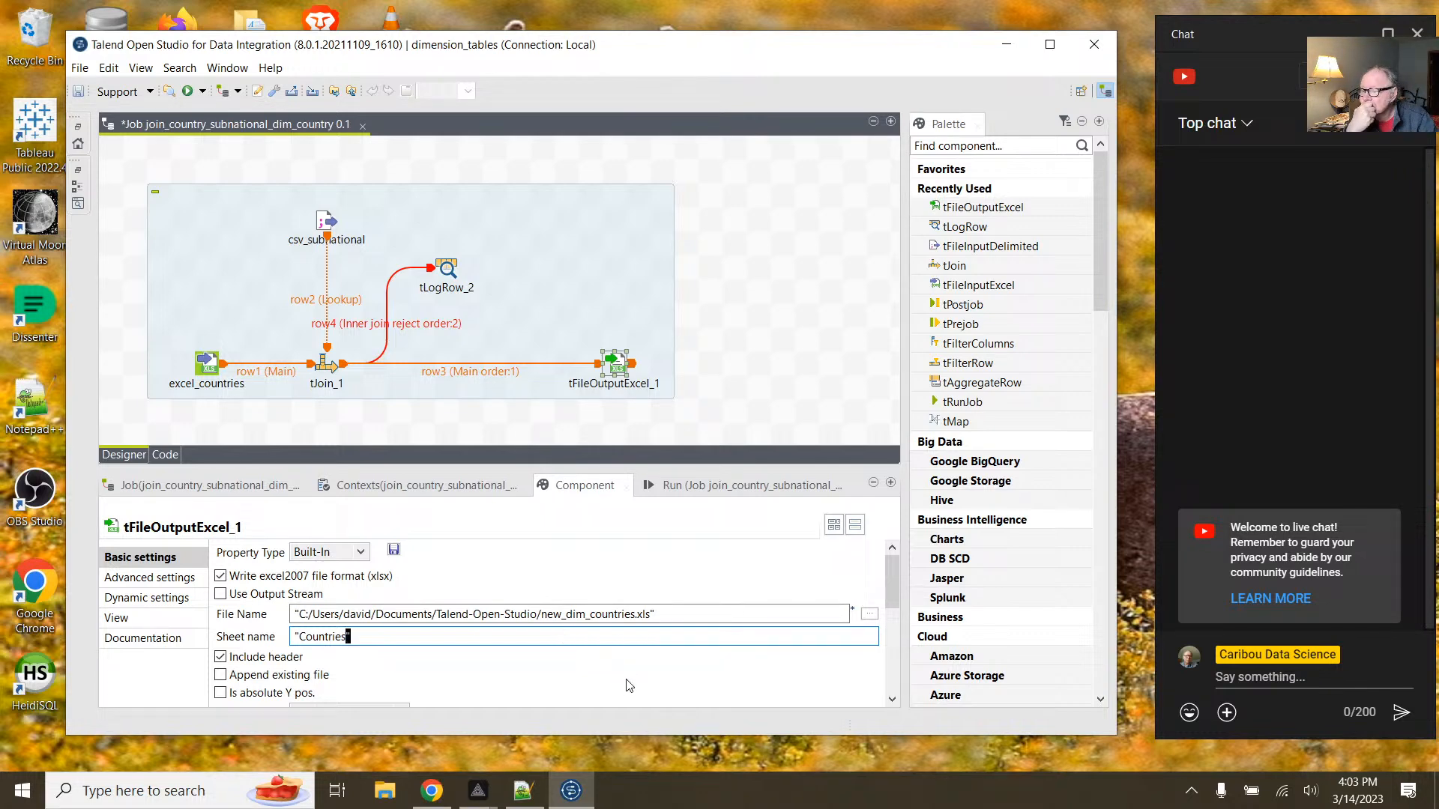
Step: Review the basic settings of tFileOutputExcel_1, from the file format and sheet name down to the column auto size options
scroll(629, 686, down, 1)
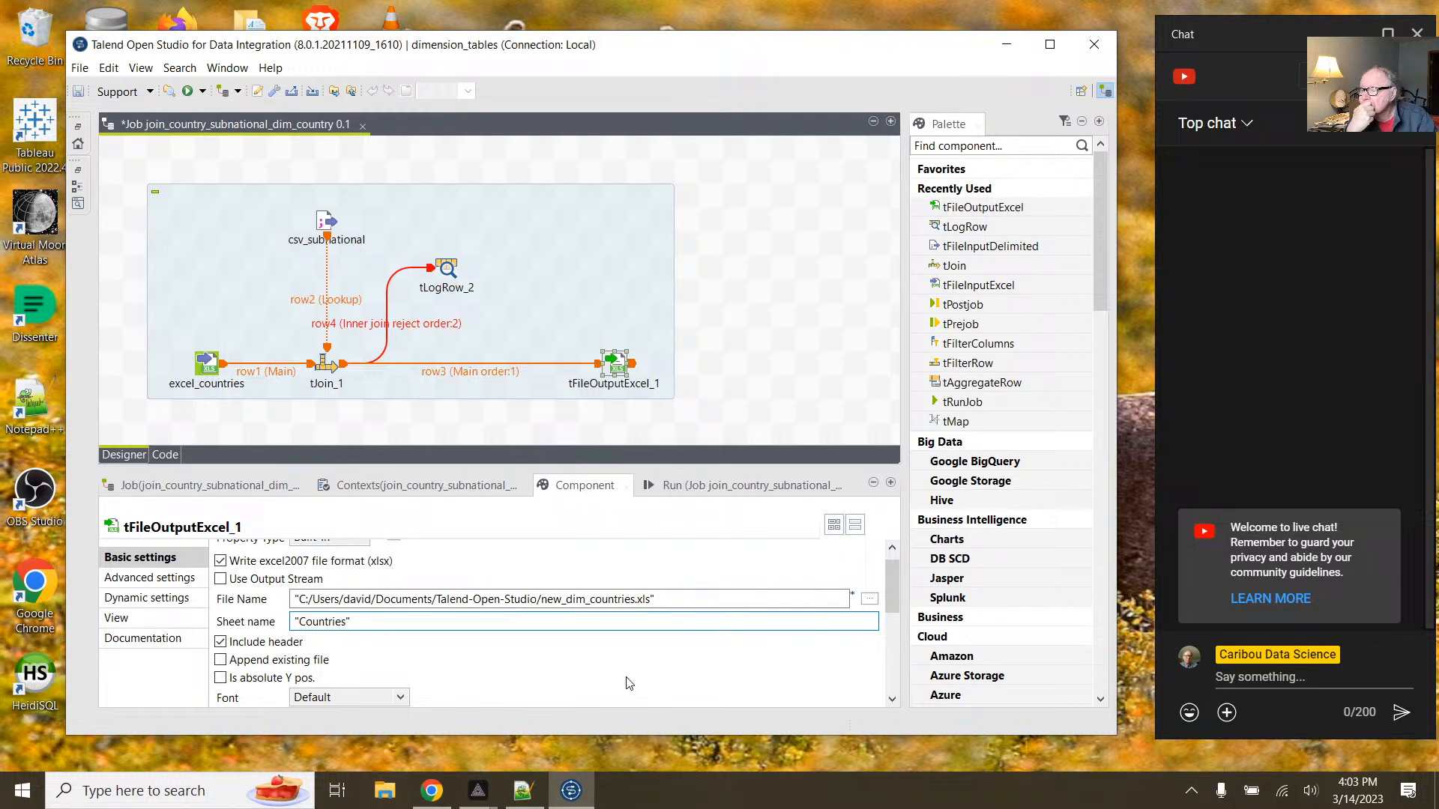
scroll(628, 680, down, 3)
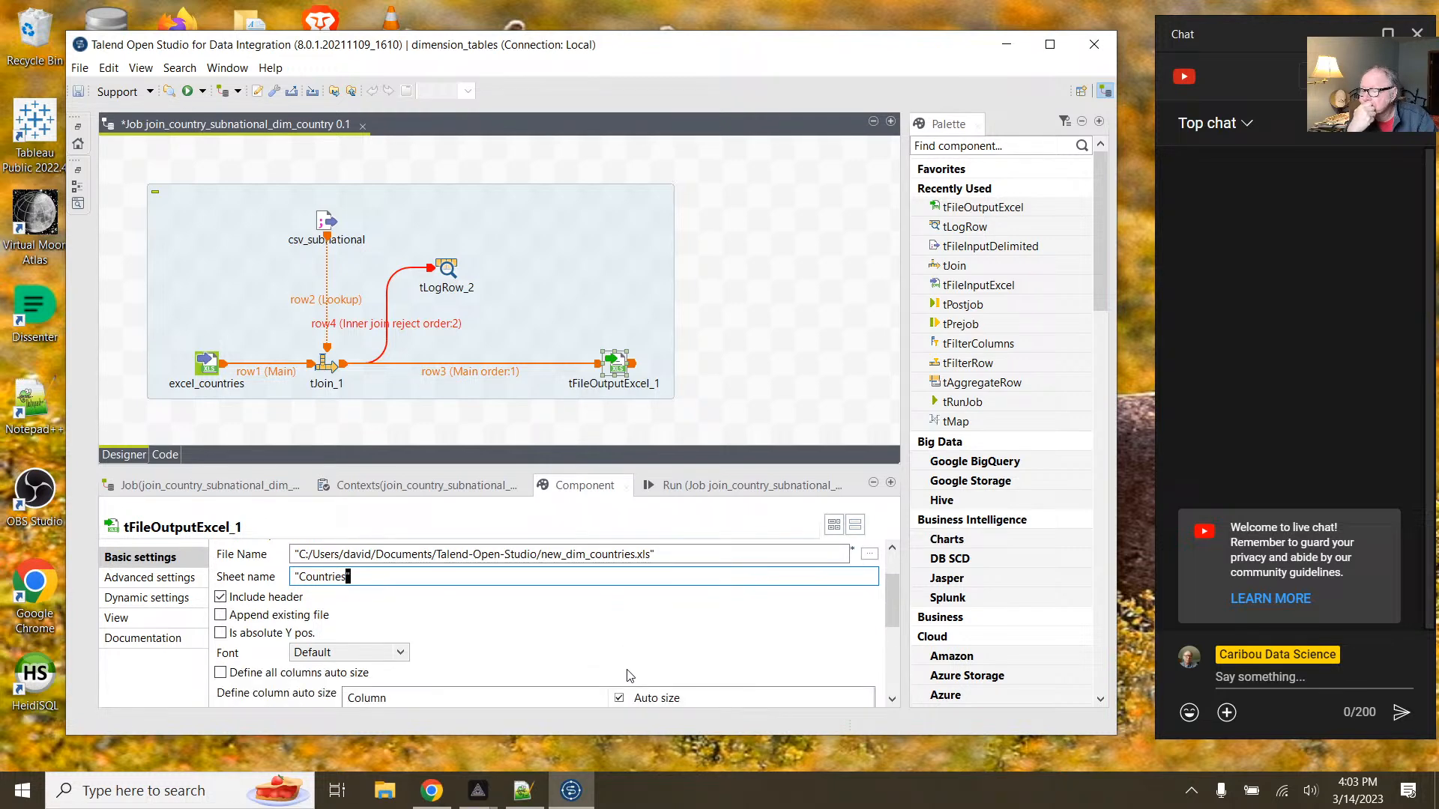
scroll(628, 675, down, 2)
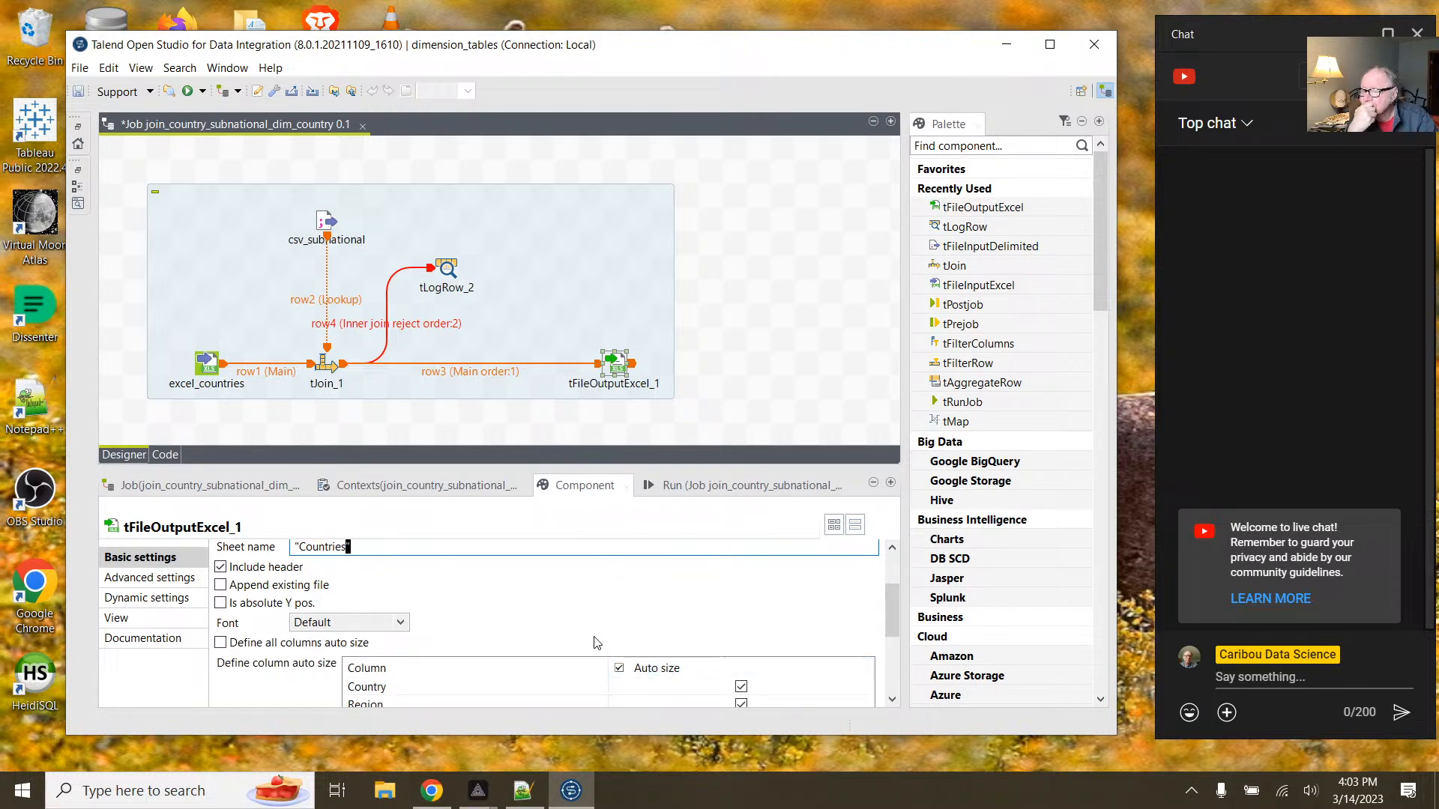
scroll(564, 610, up, 1)
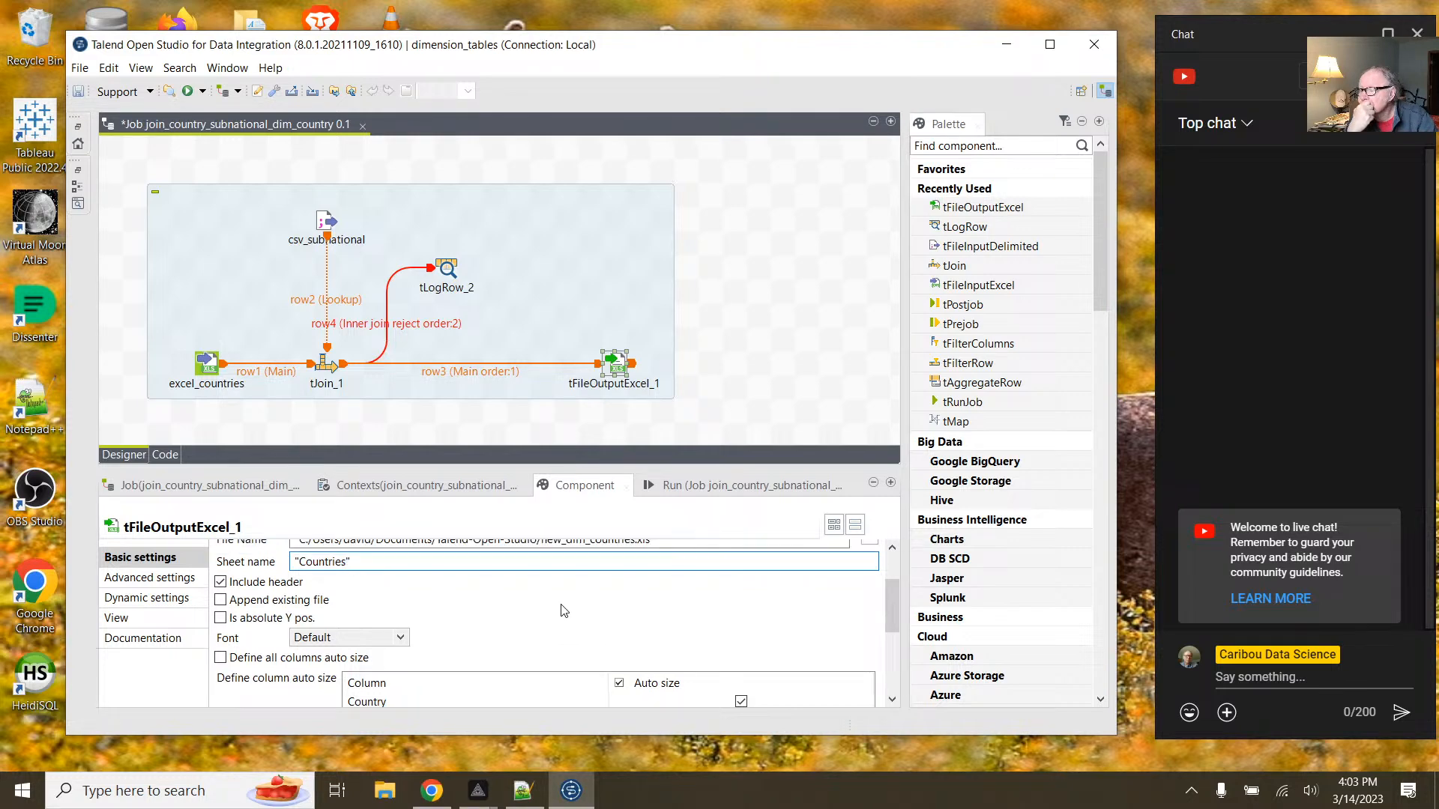
scroll(564, 610, up, 1)
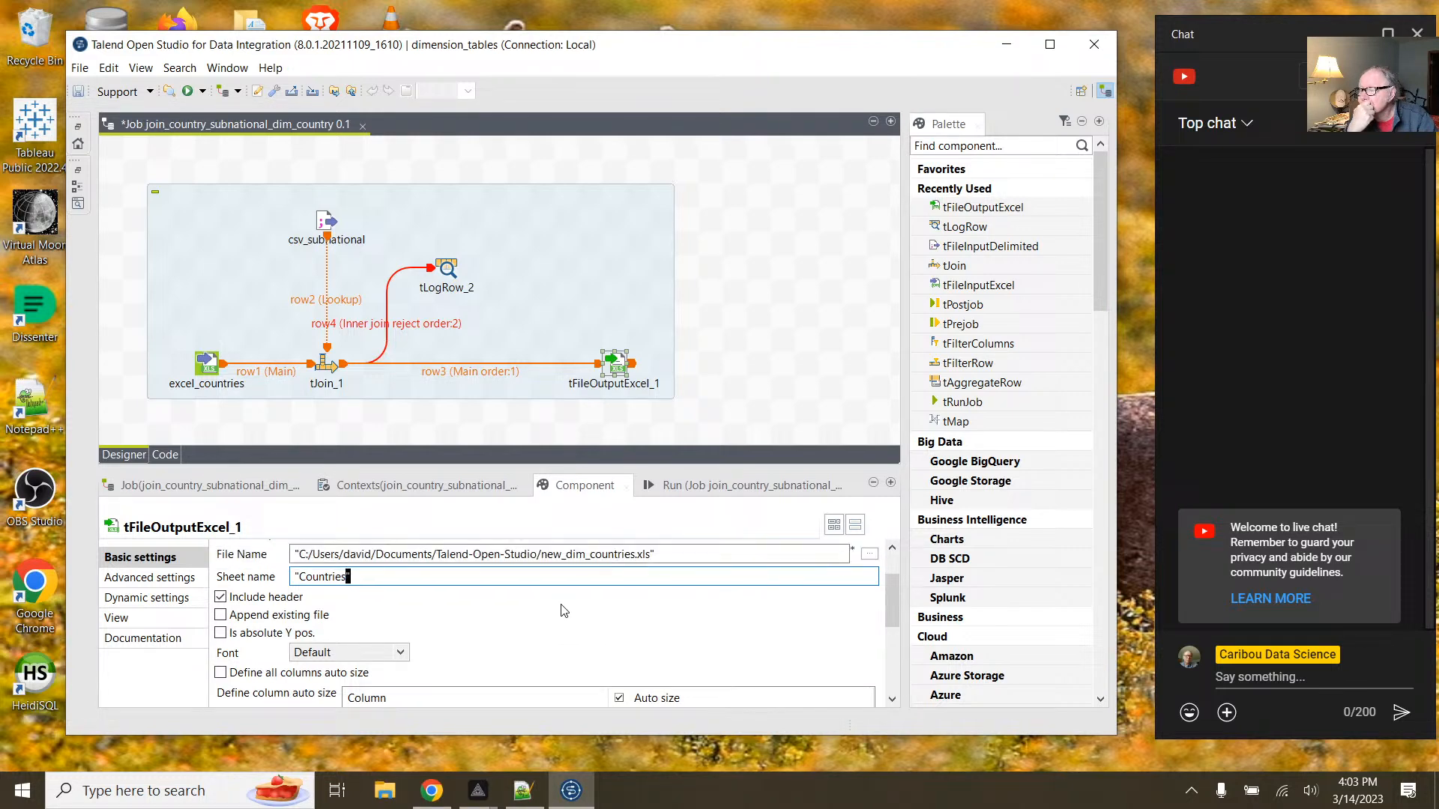
scroll(563, 610, up, 2)
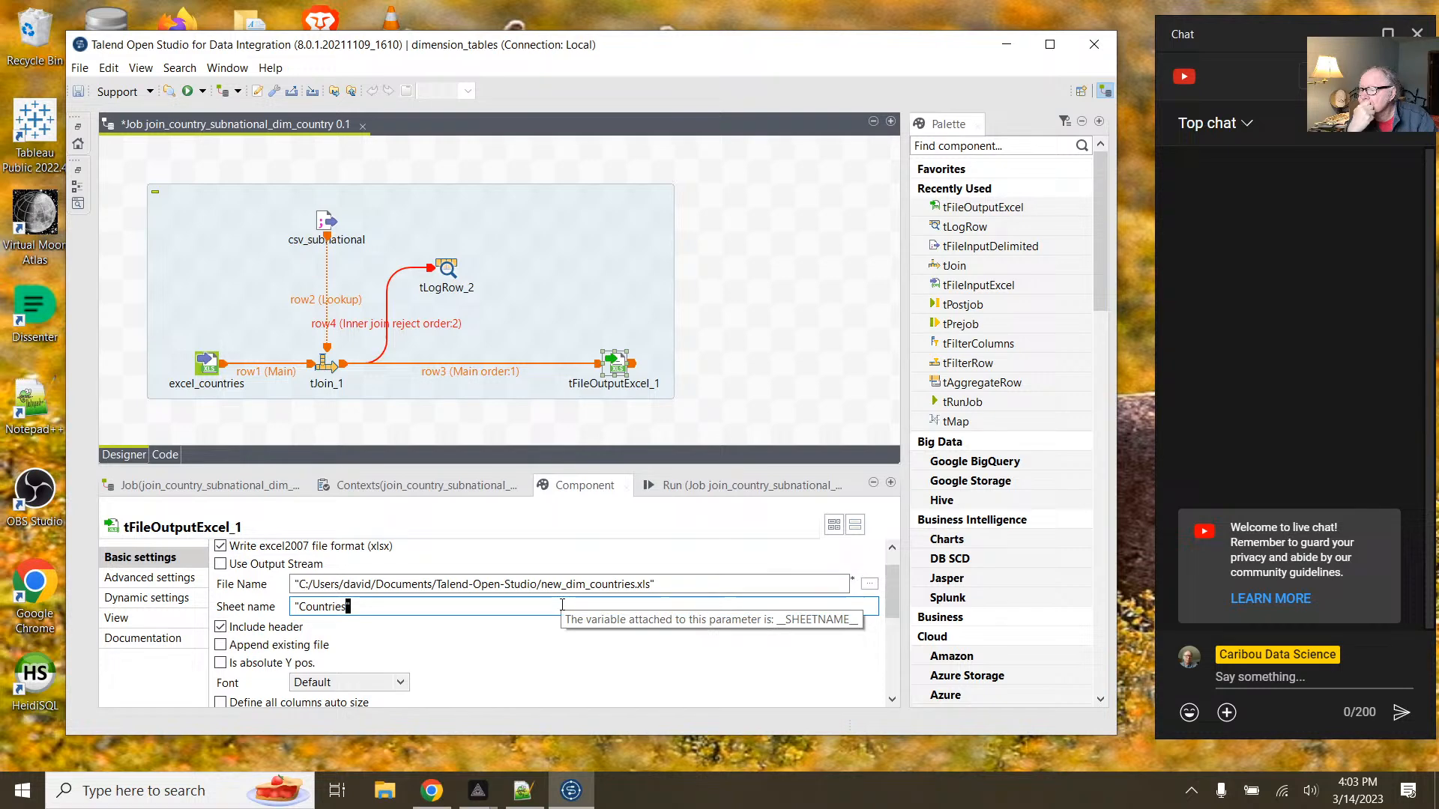
scroll(561, 604, up, 2)
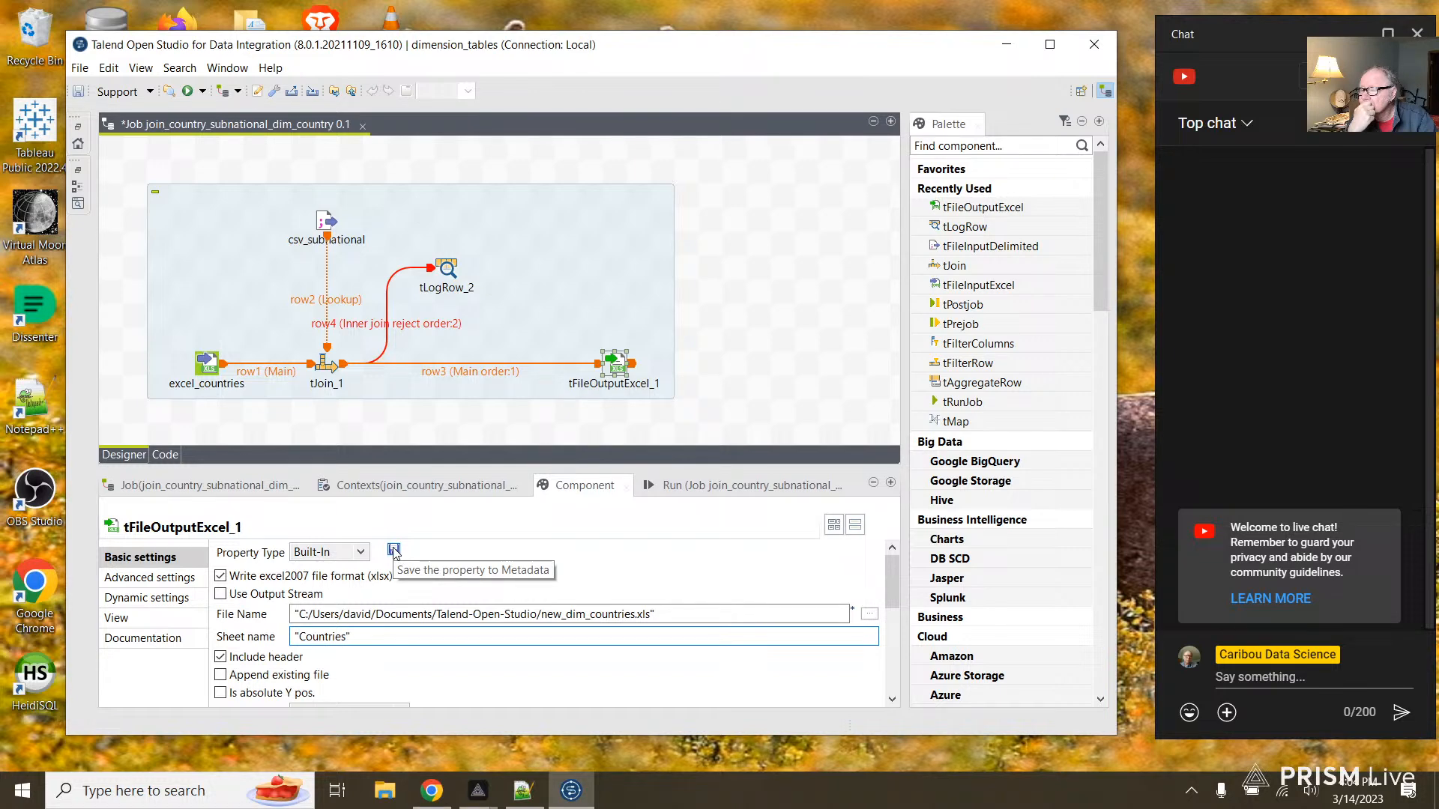
click(669, 487)
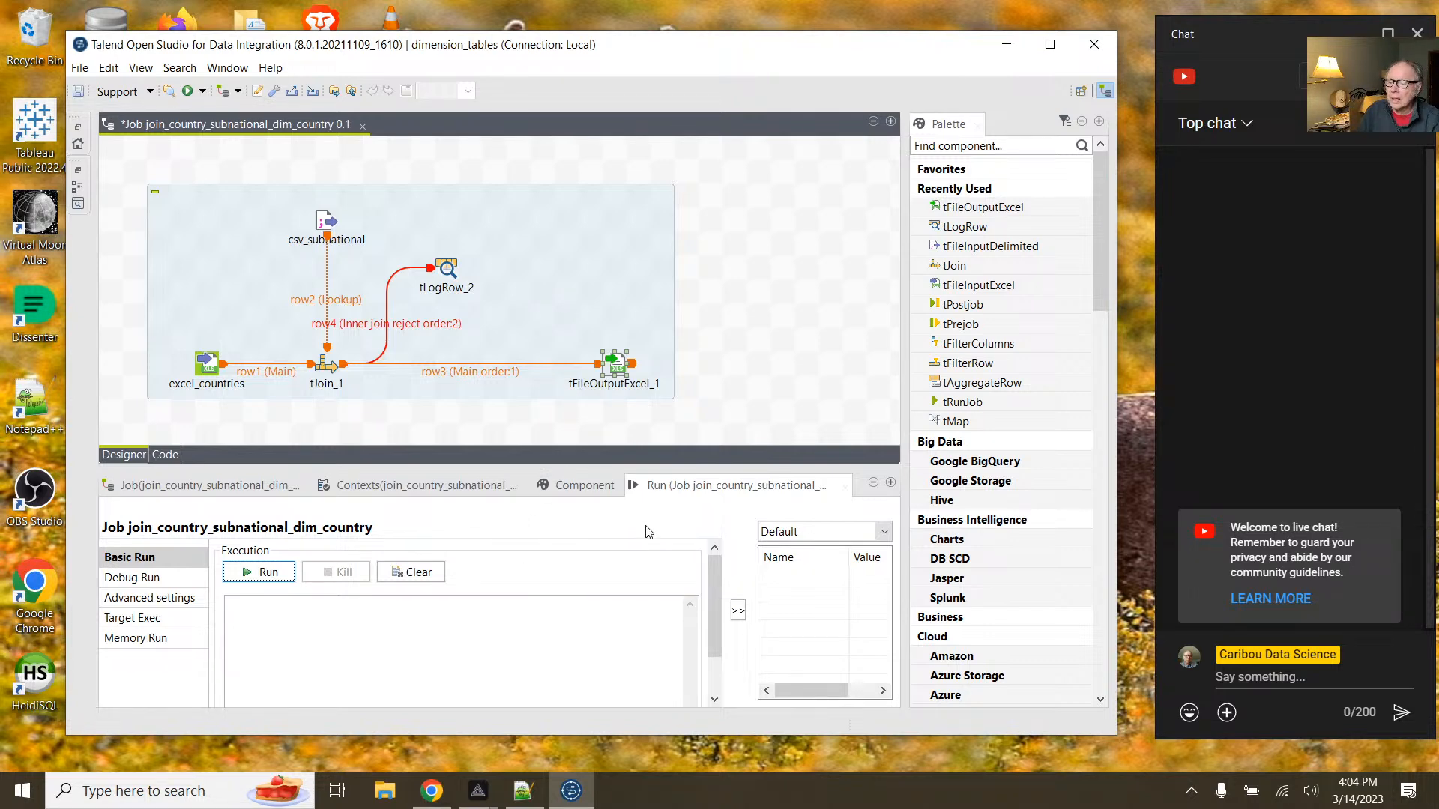
click(576, 484)
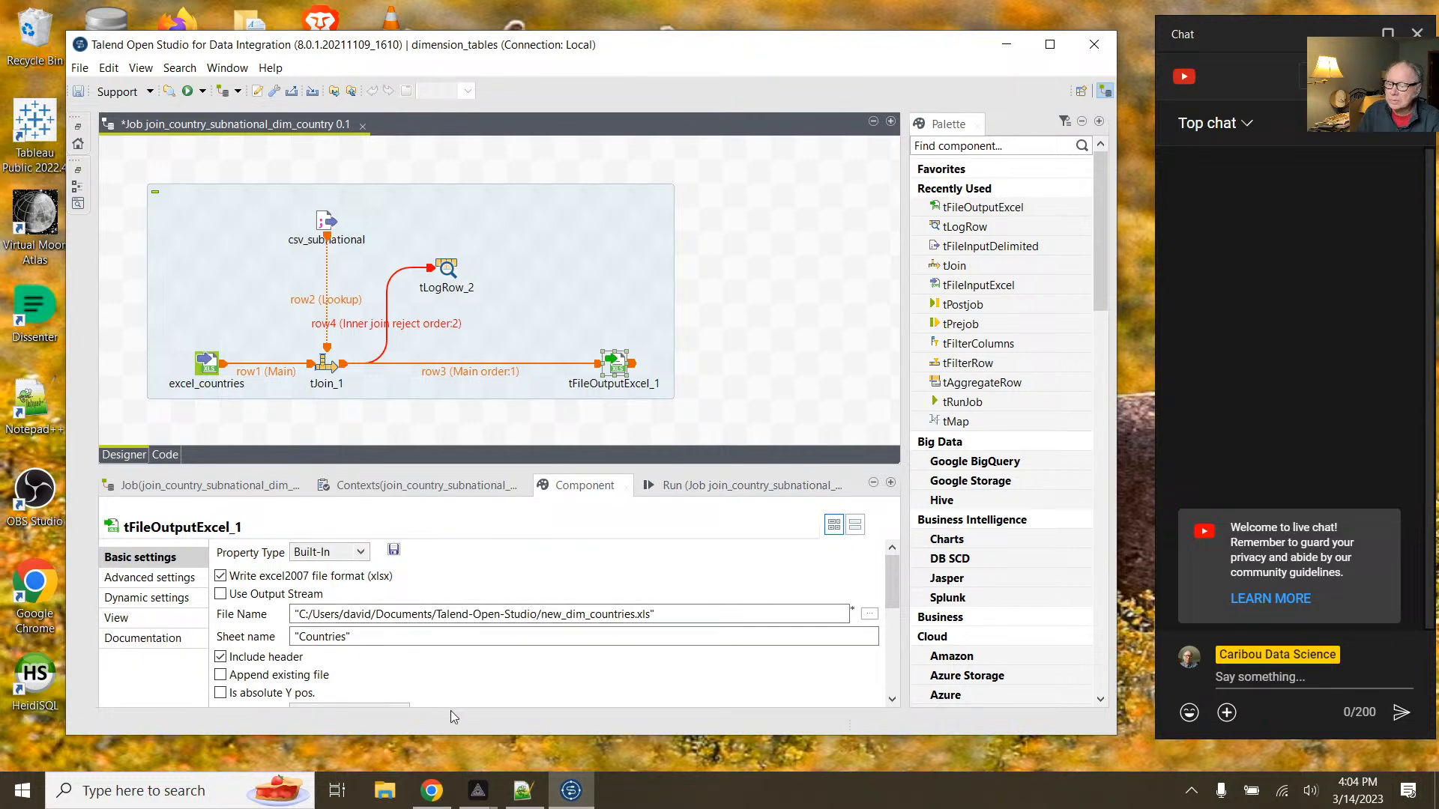
Step: Switch to File Explorer and delete new_dim_countries.xls from the Talend-Open-Studio folder
click(377, 793)
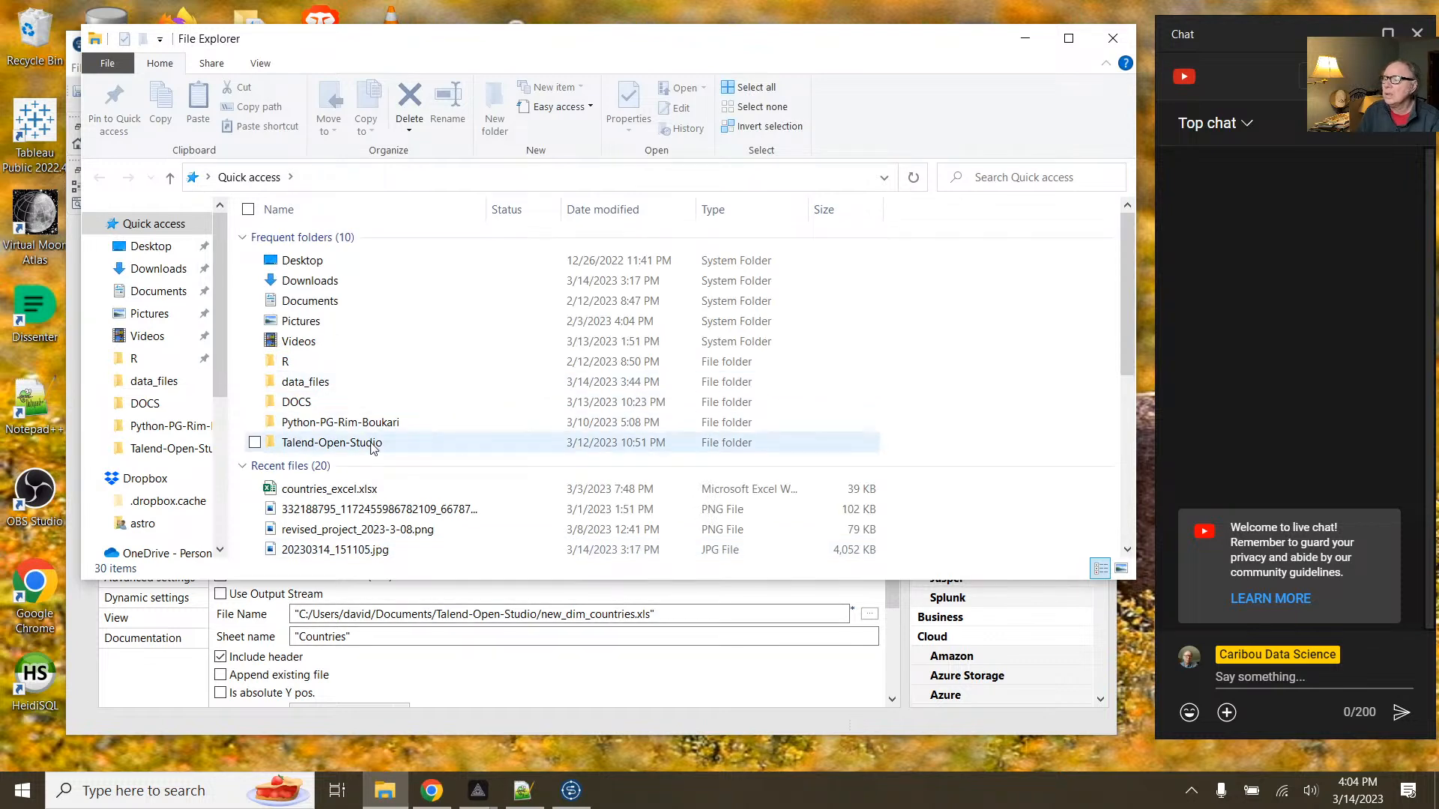
click(373, 444)
double_click(372, 444)
scroll(421, 425, down, 3)
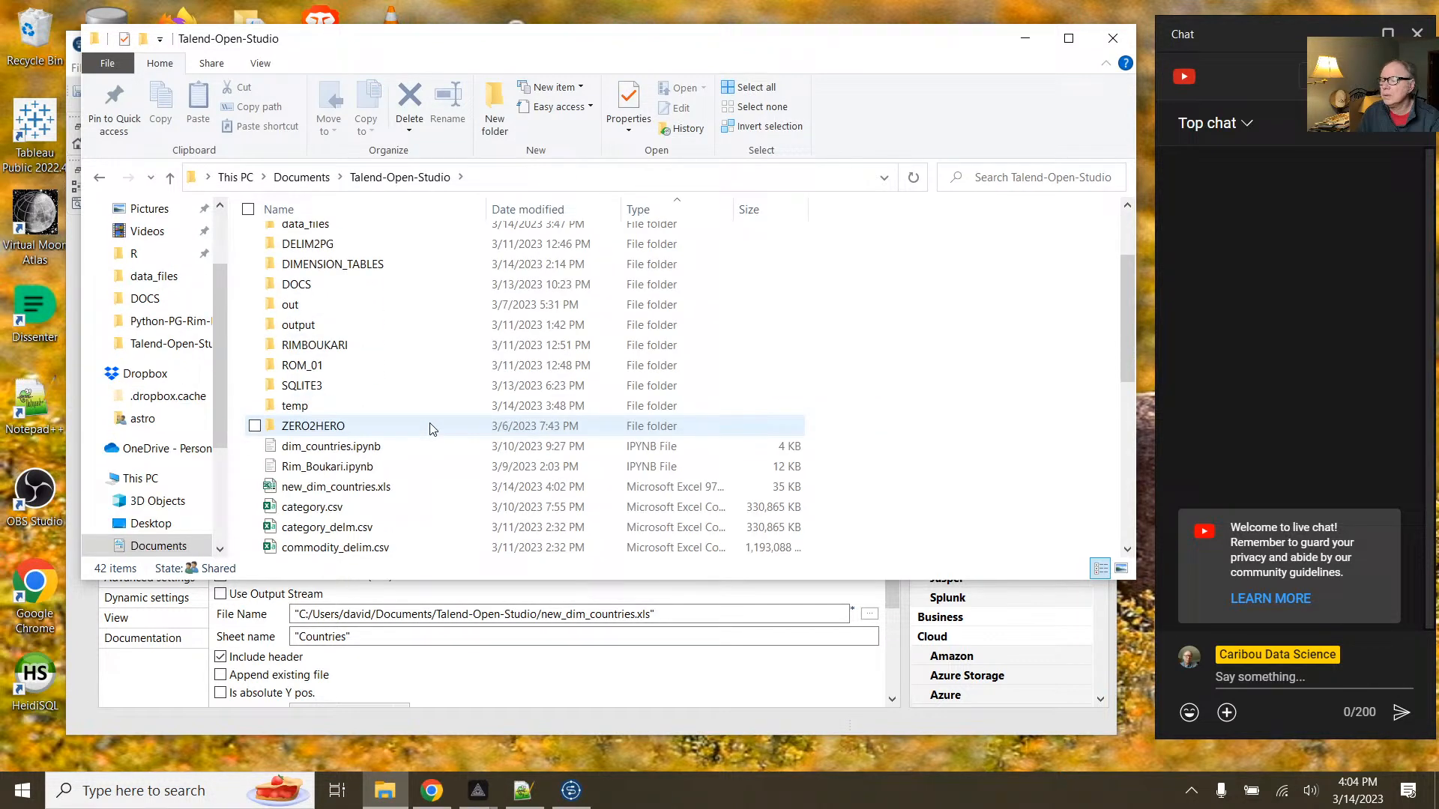
scroll(429, 428, down, 1)
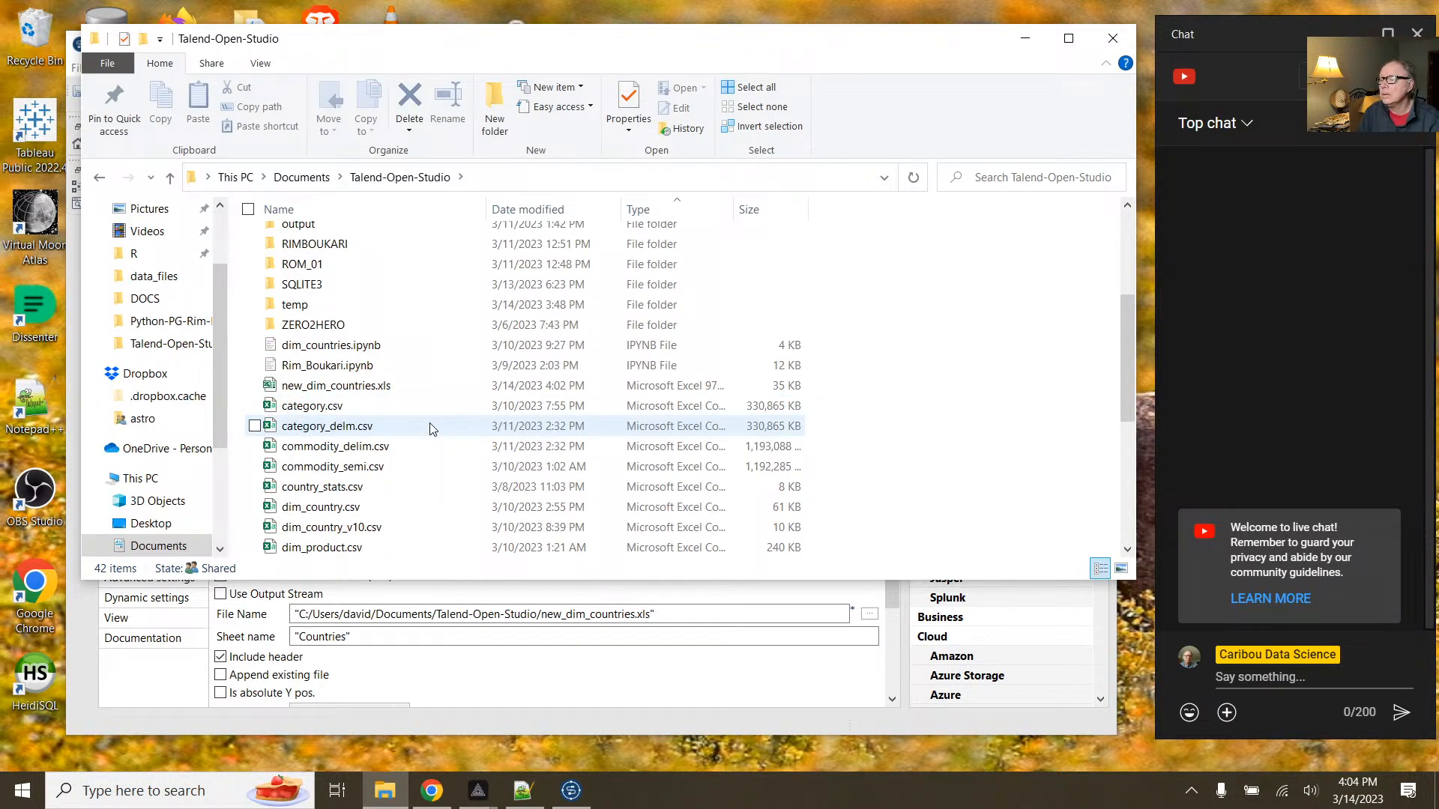
click(375, 386)
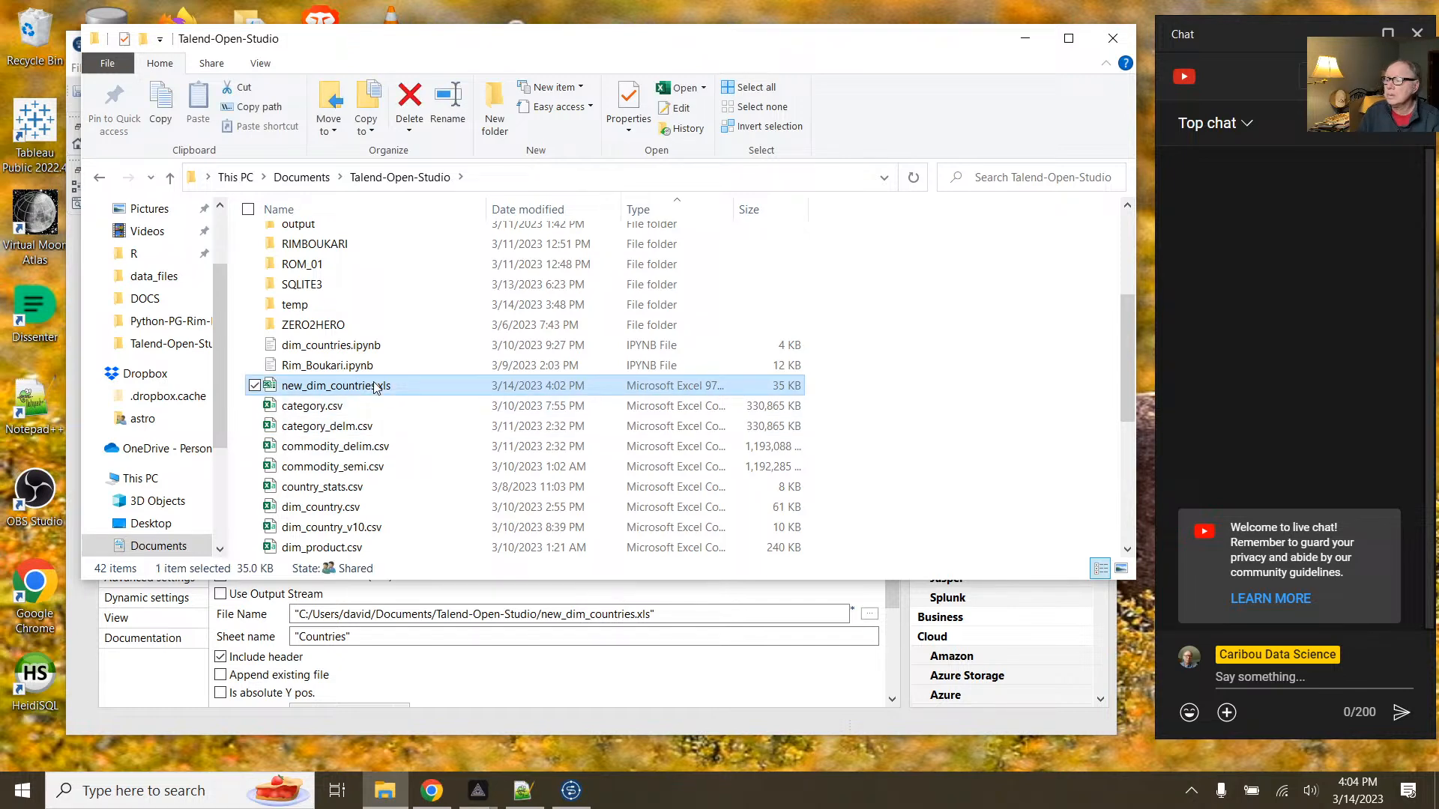
key(Delete)
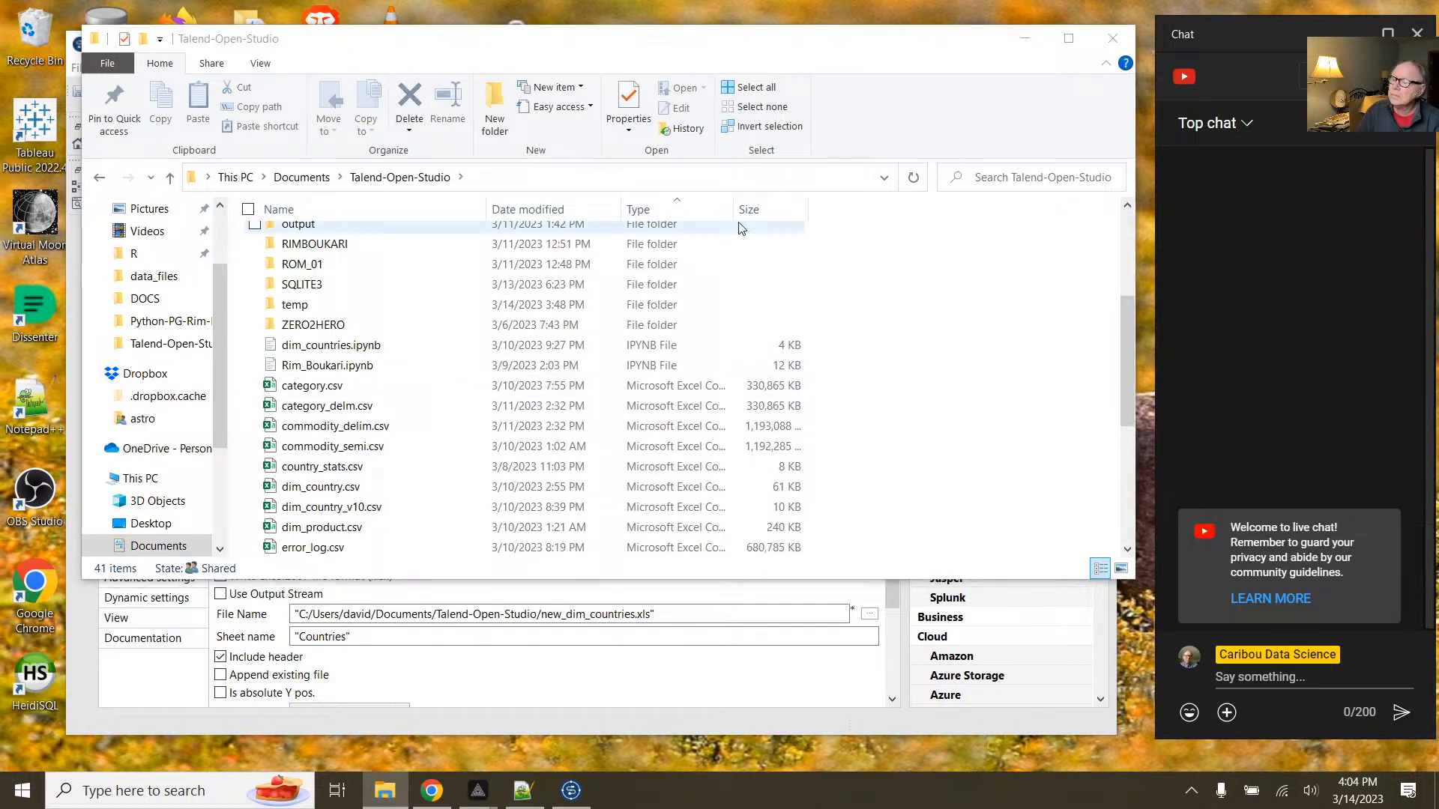
Step: Return to Talend Open Studio and run the job join_country_subnational_dim_country again
click(1024, 38)
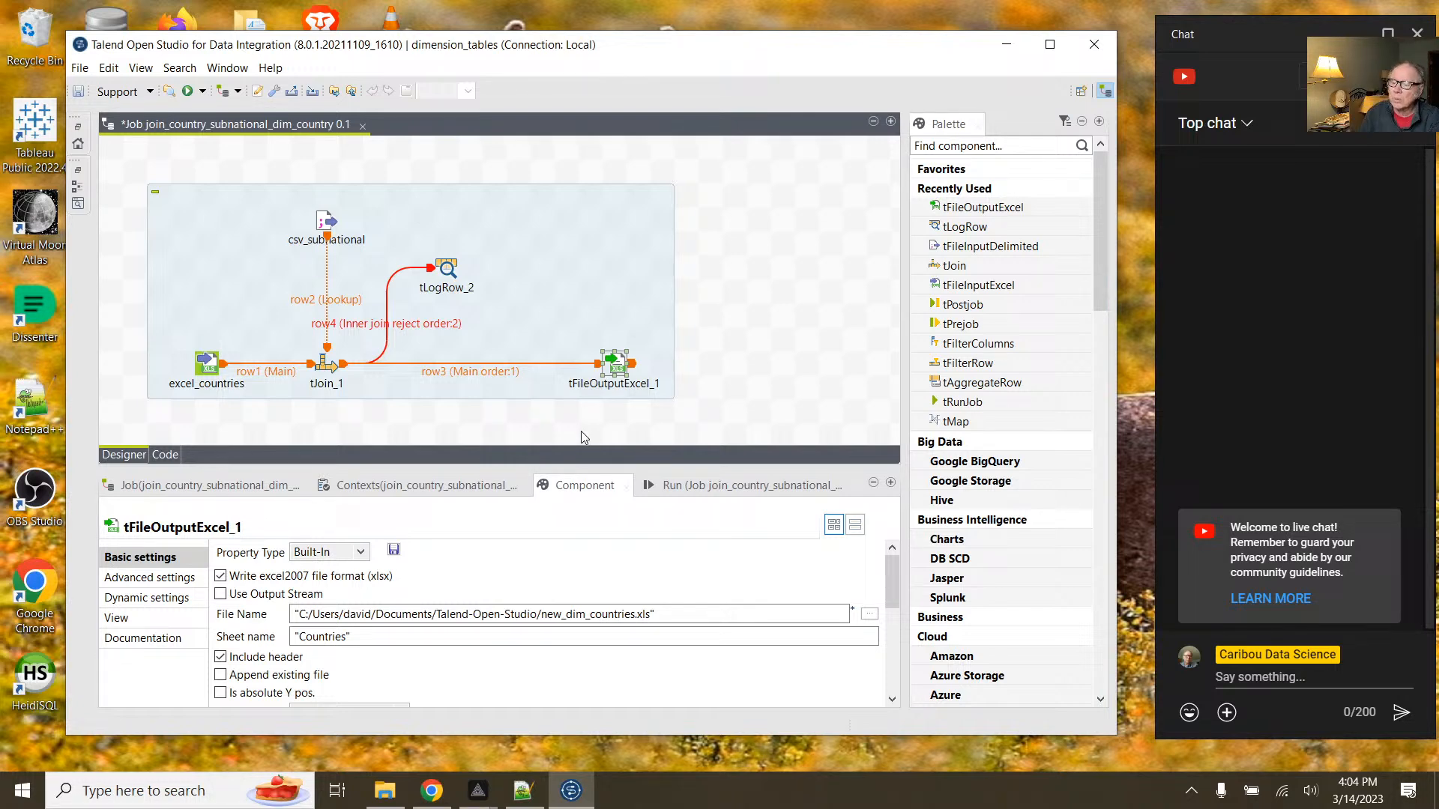
click(672, 487)
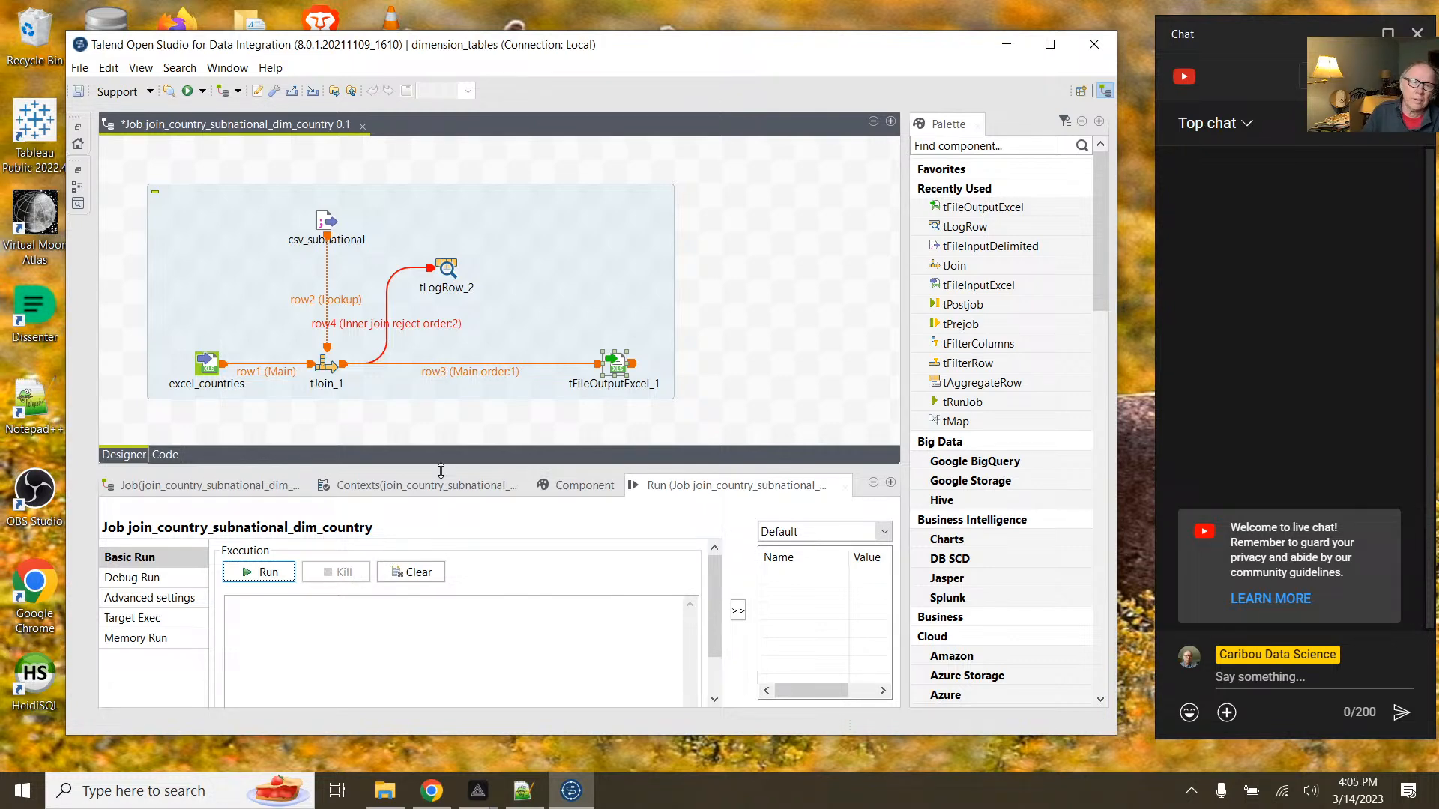
click(256, 573)
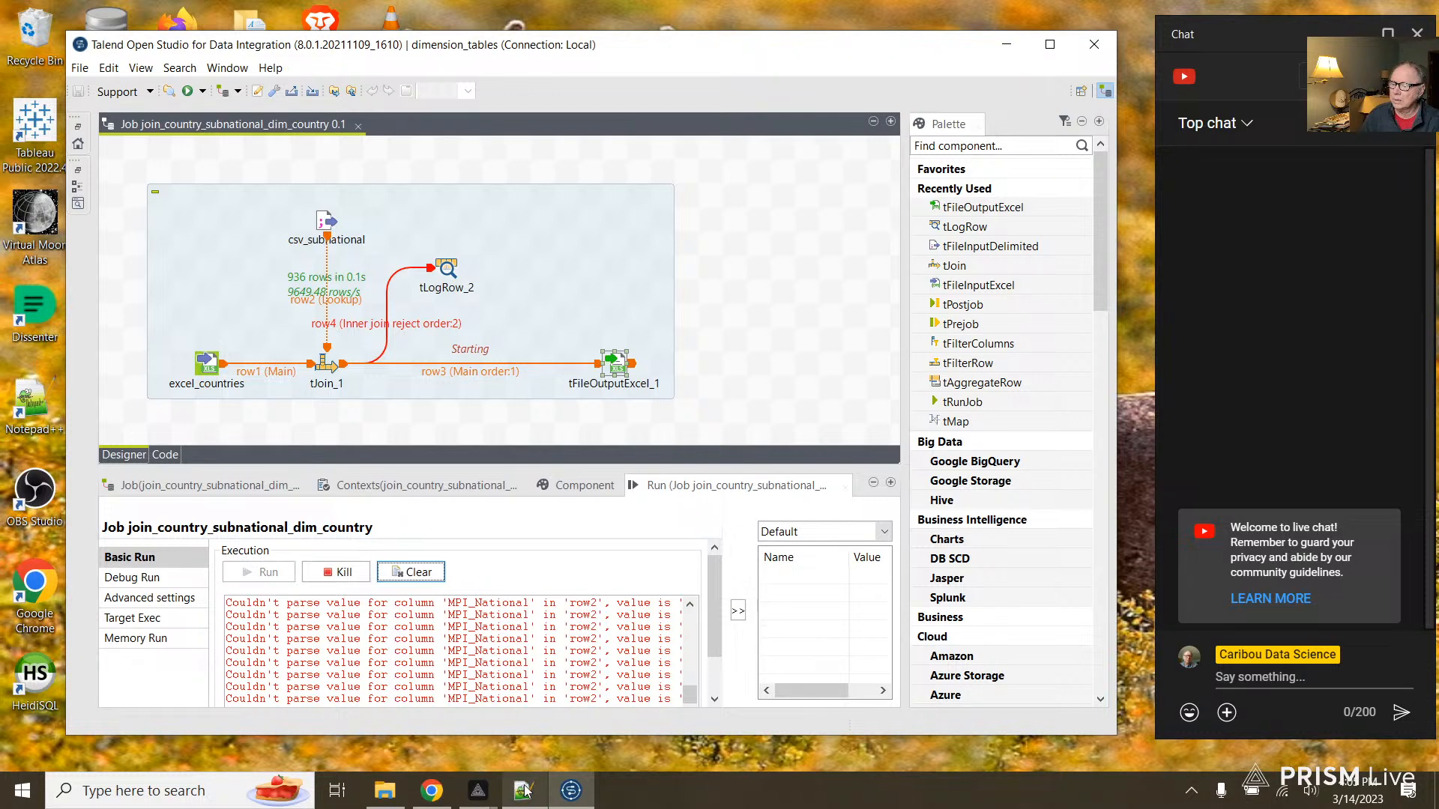
Step: Switch to File Explorer, reload the Talend-Open-Studio folder and open new_dim_countries.xls in Excel despite the format mismatch
click(384, 790)
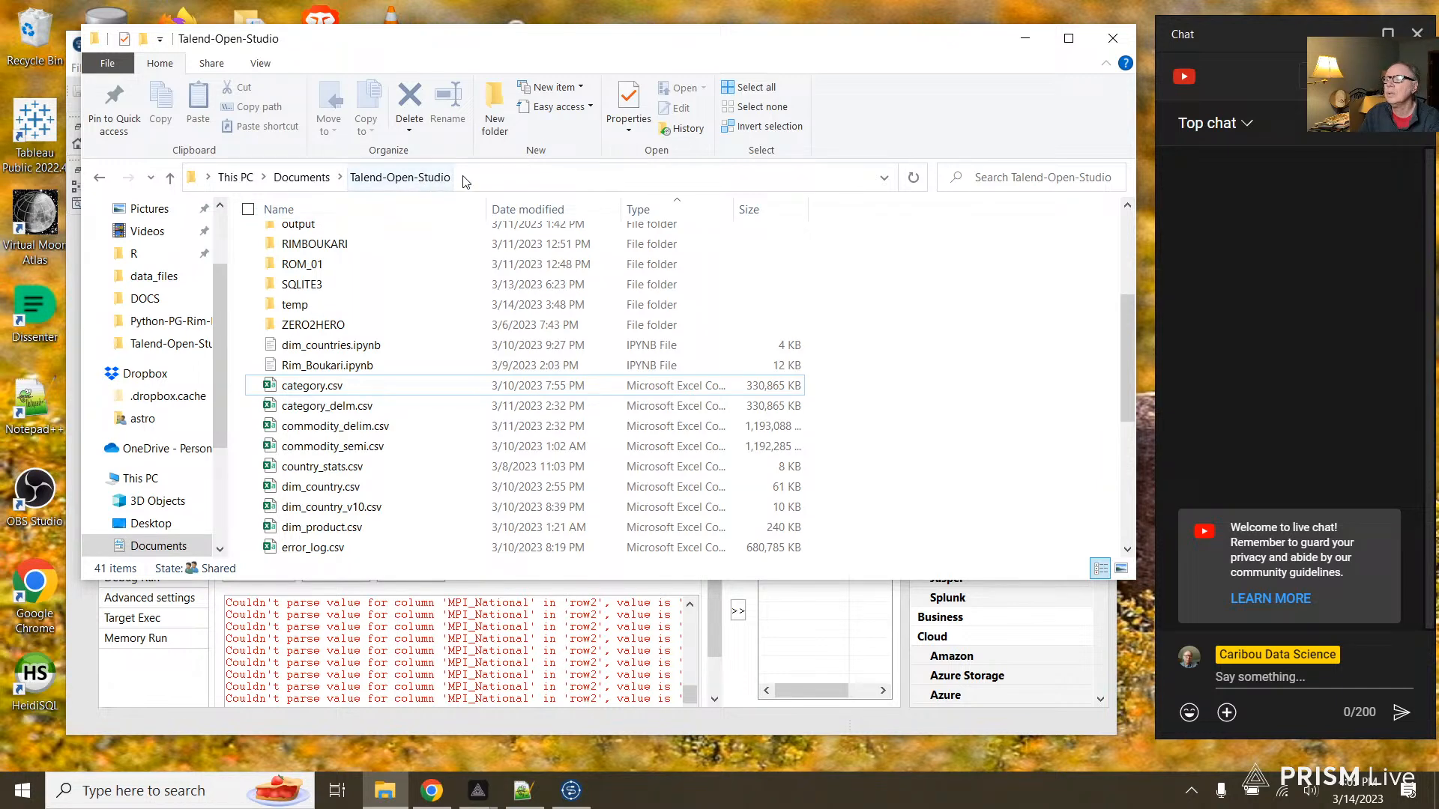
click(302, 178)
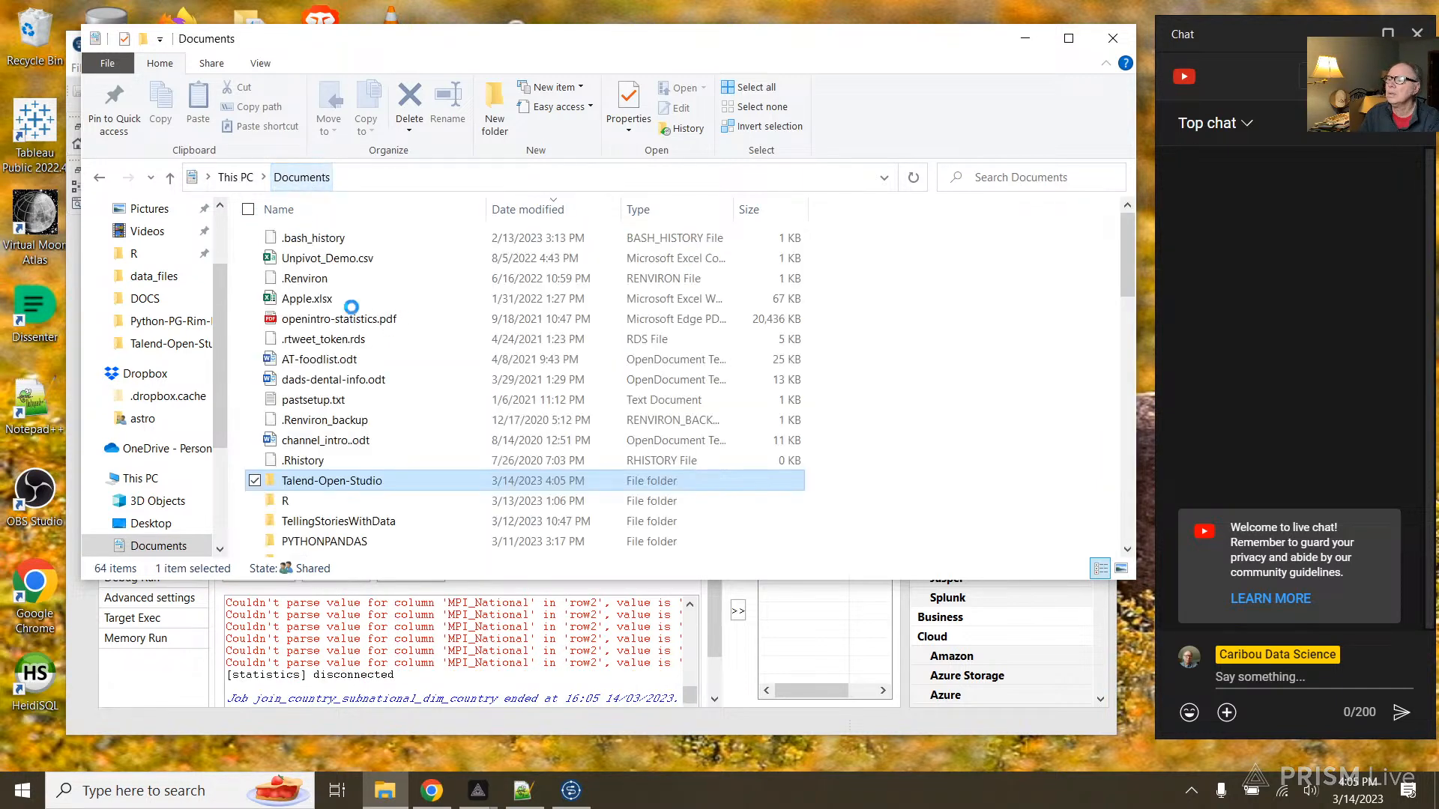
double_click(397, 483)
scroll(398, 482, down, 3)
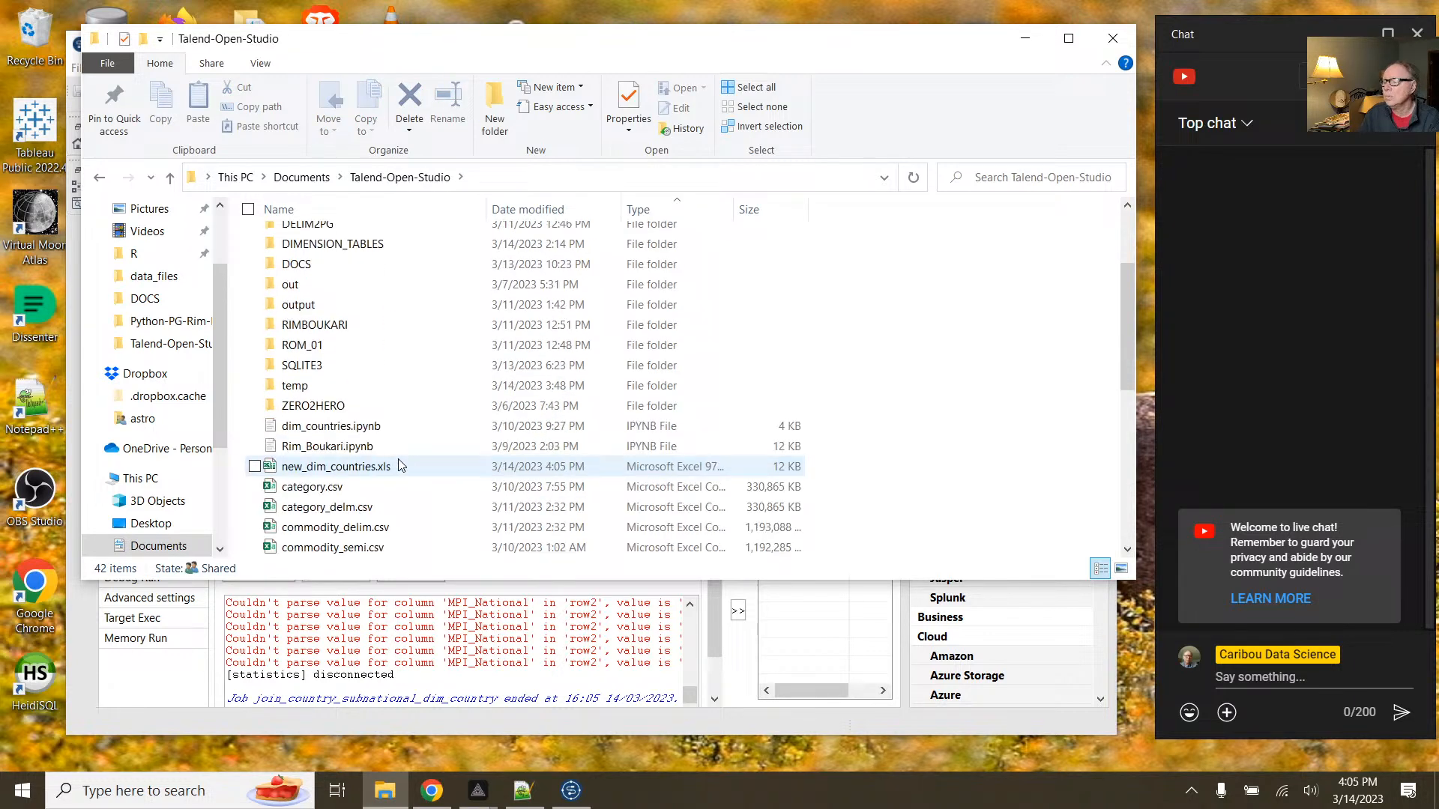
click(362, 469)
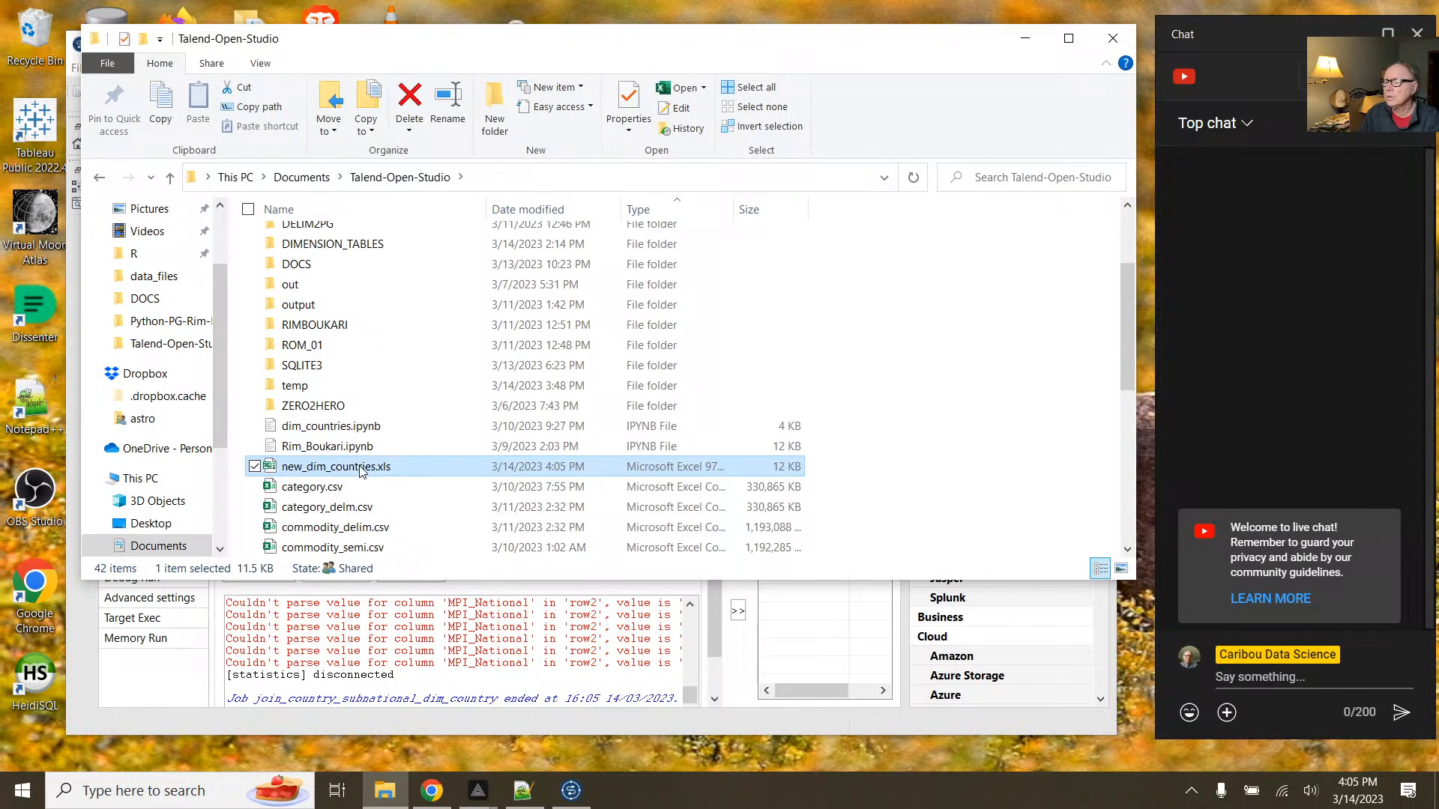
double_click(362, 467)
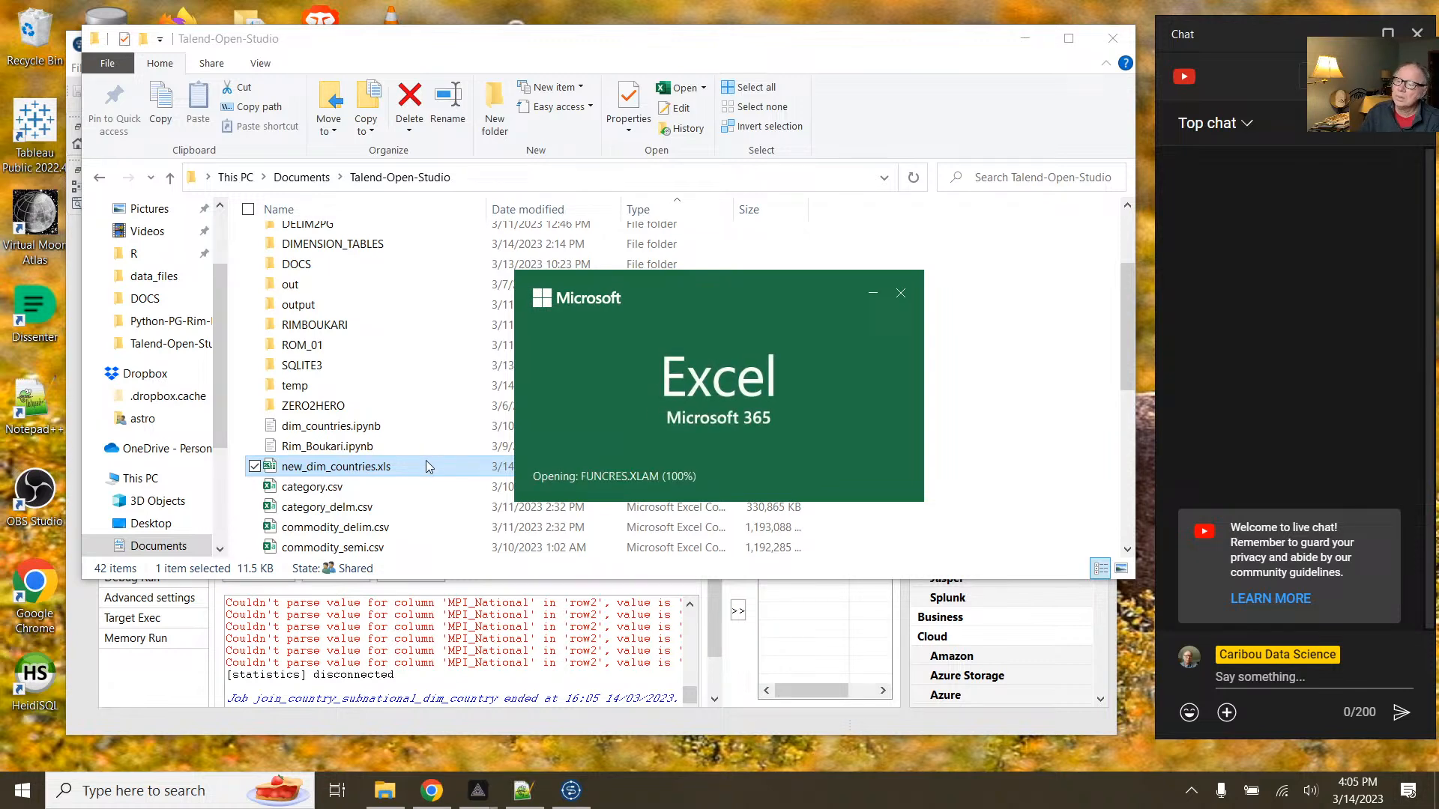
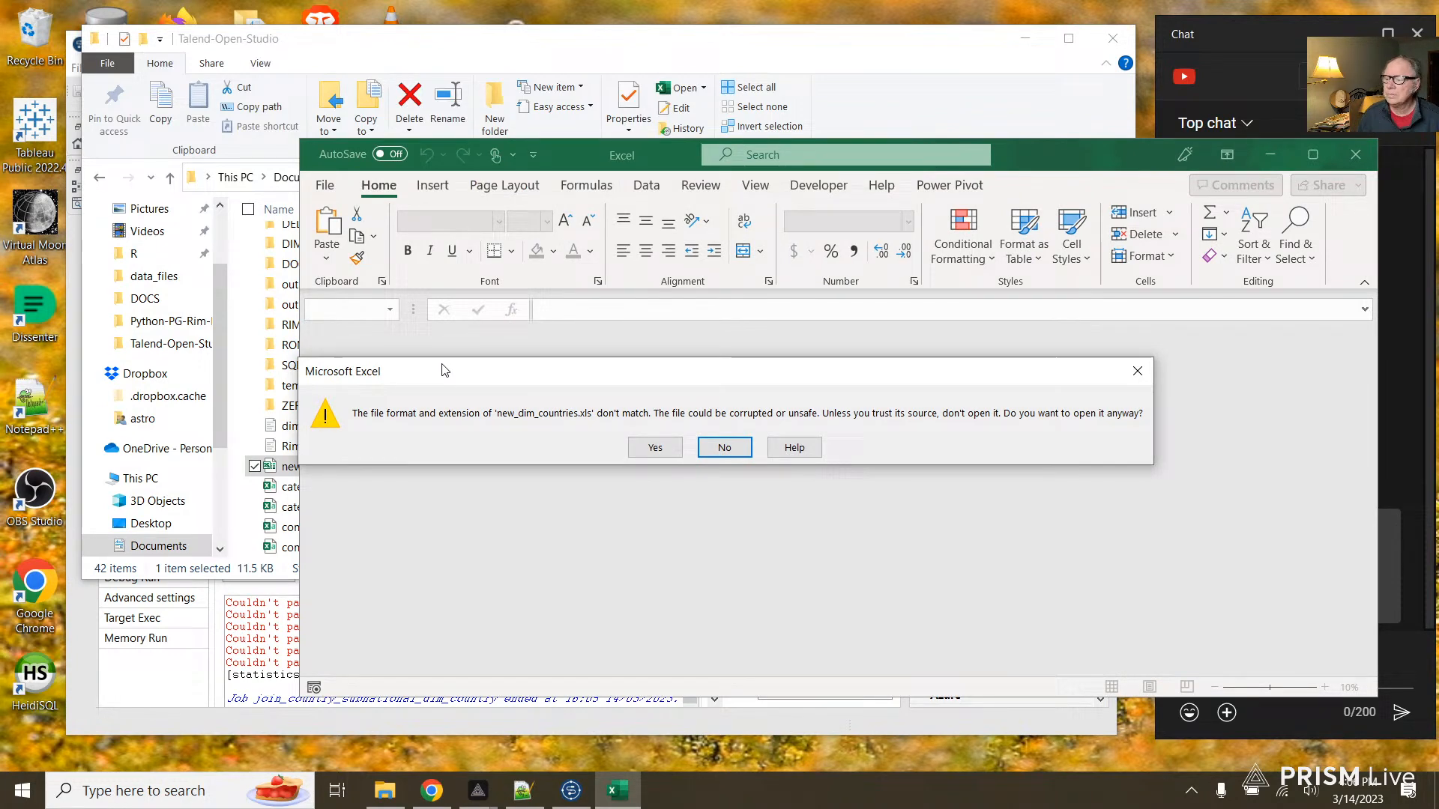
click(644, 447)
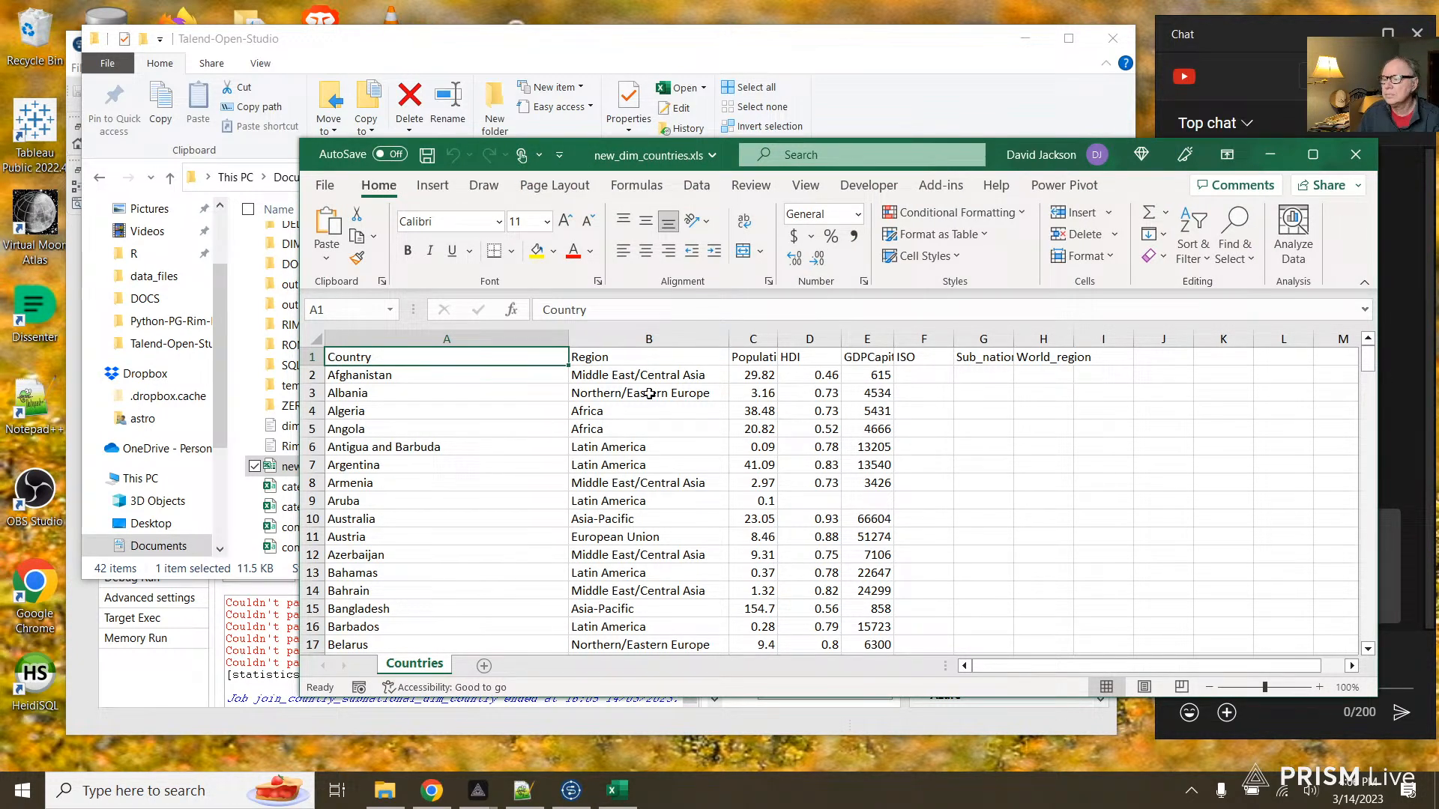
Step: Look over the first country rows and autofit the widths of the Sub_national_region and World_region columns
scroll(933, 404, down, 2)
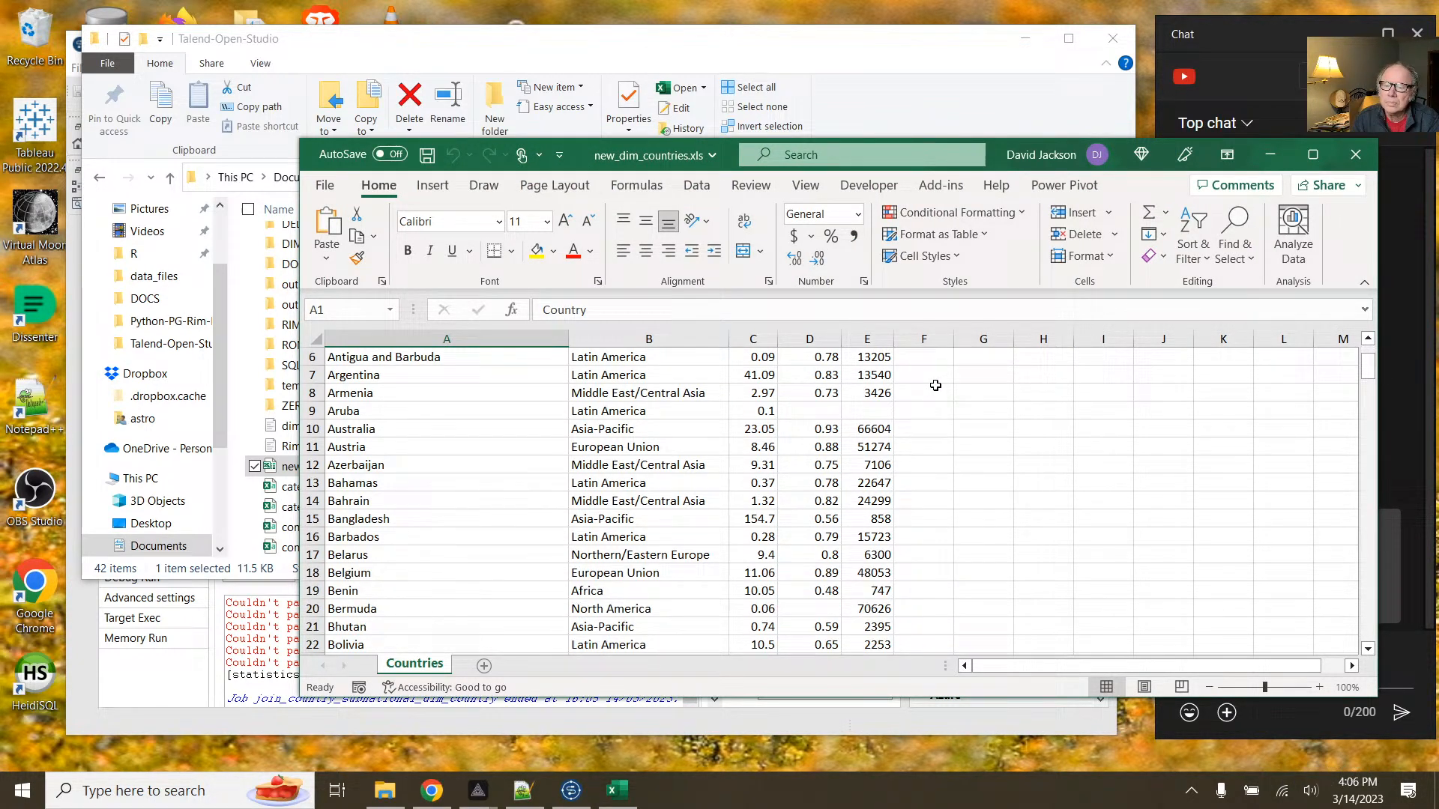
scroll(935, 385, up, 2)
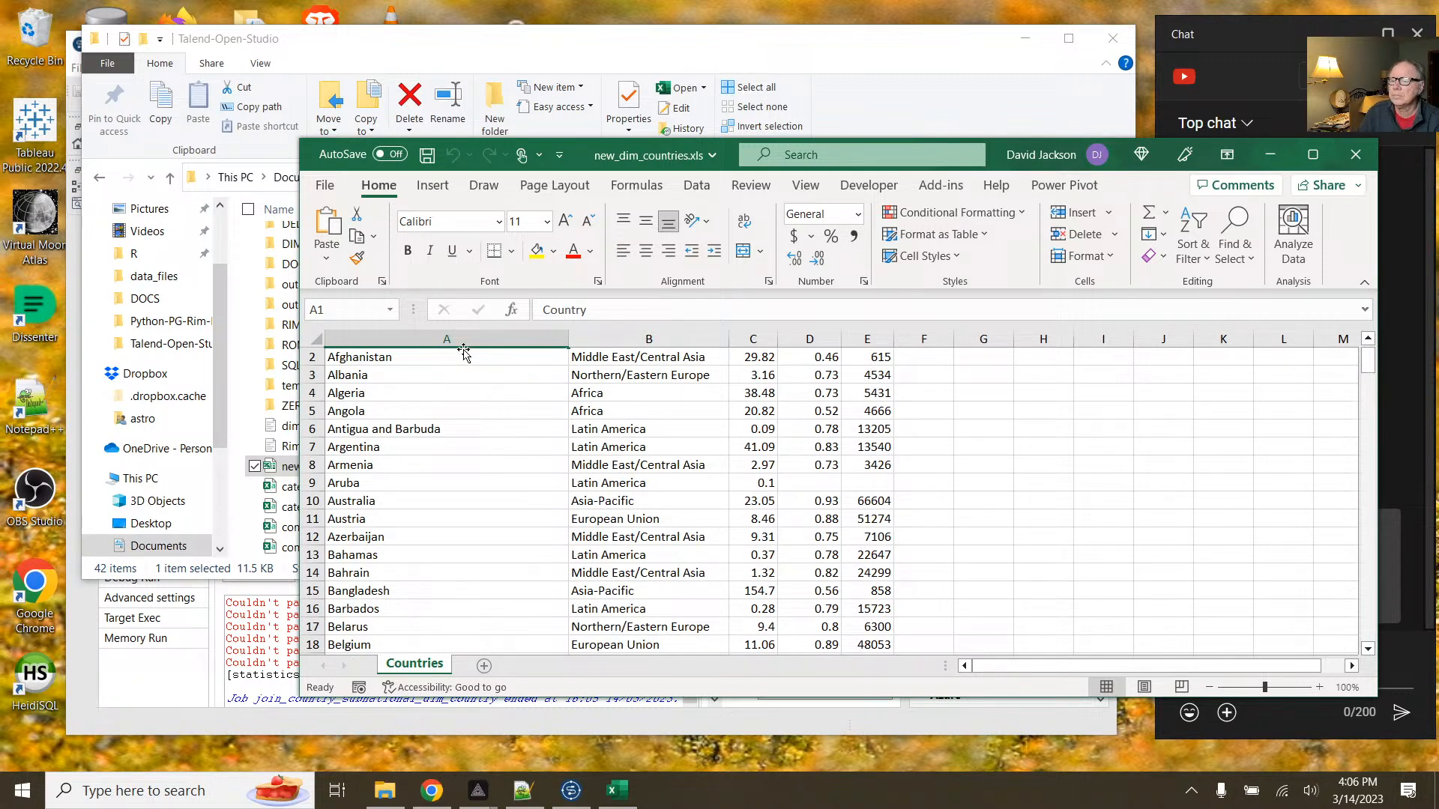
scroll(464, 351, up, 1)
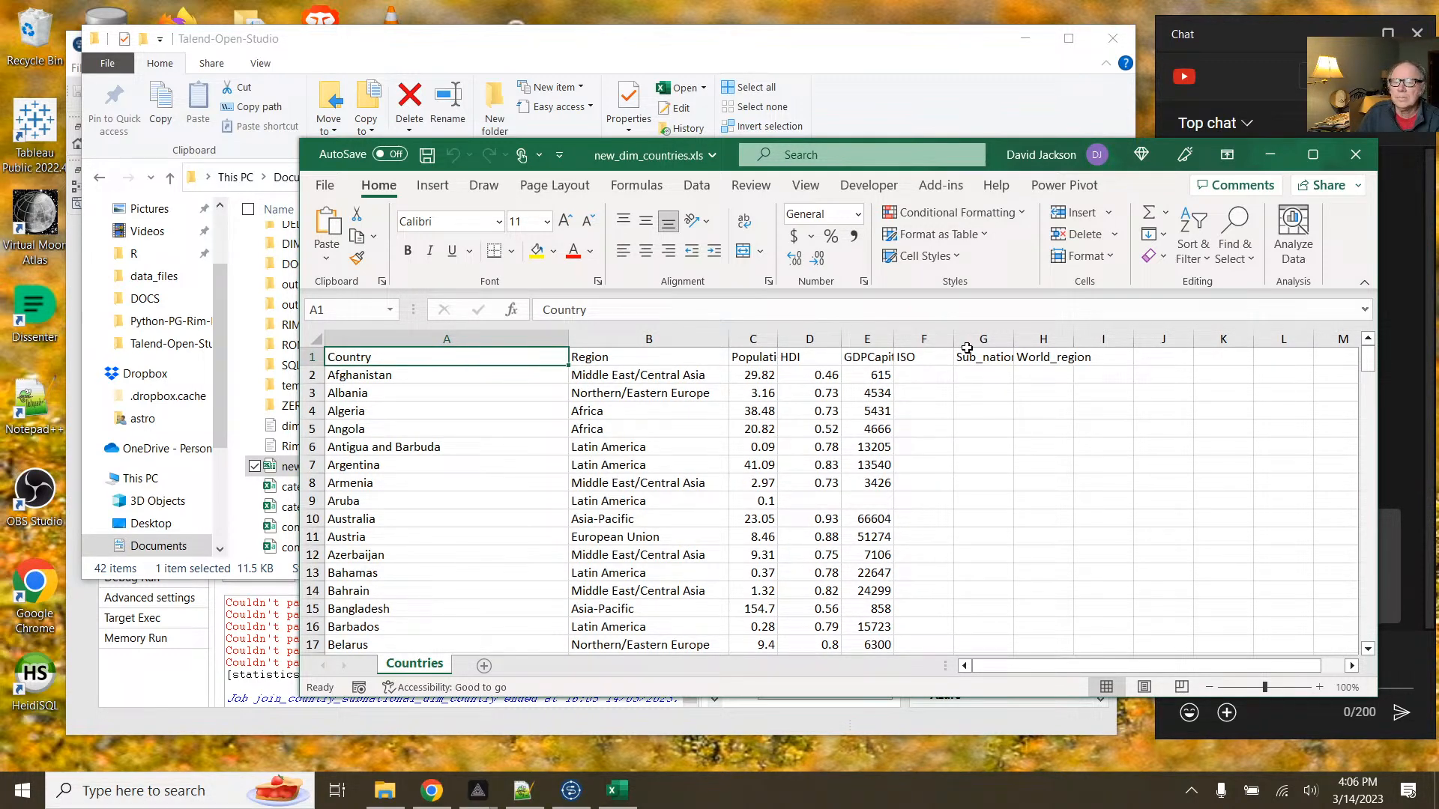
double_click(1017, 338)
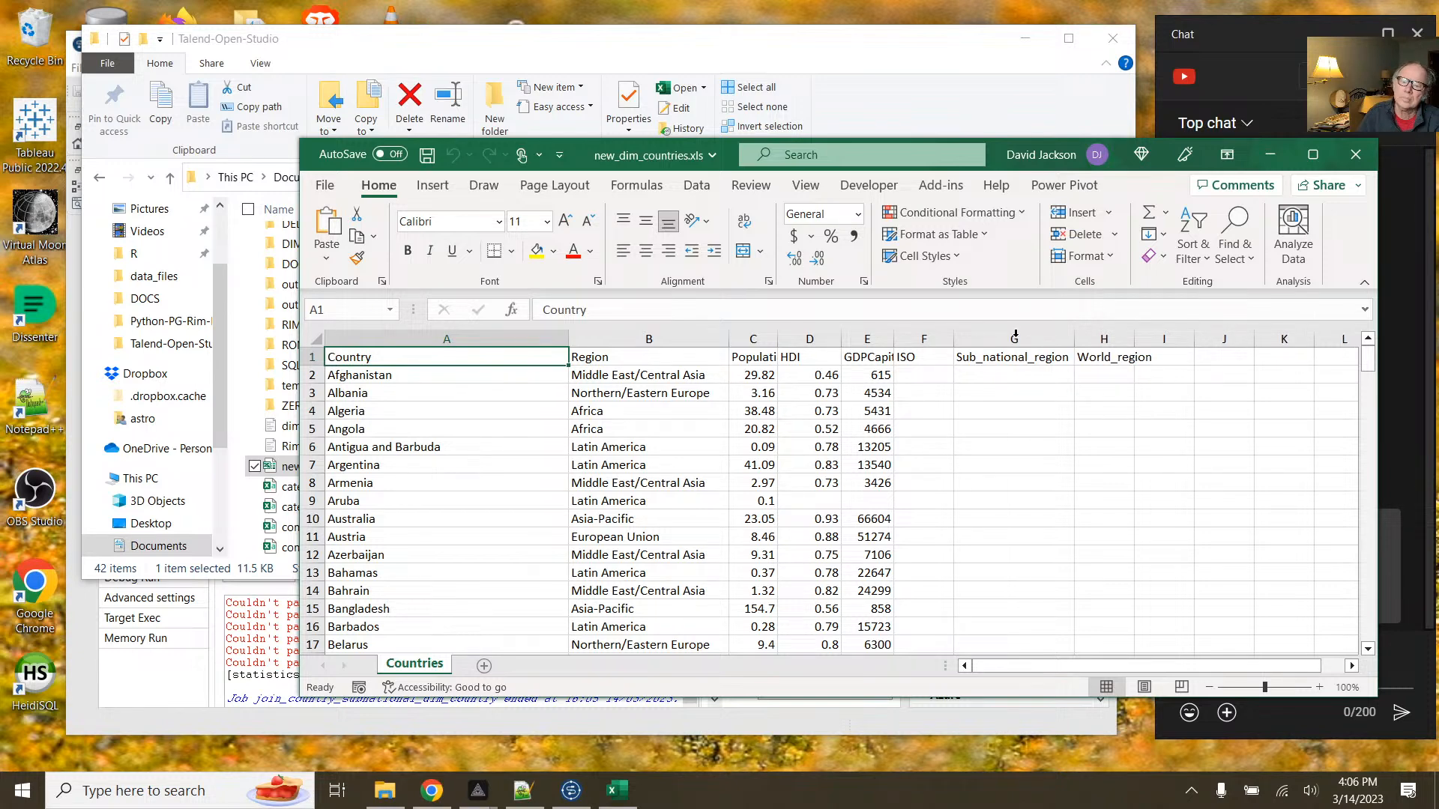
double_click(1133, 339)
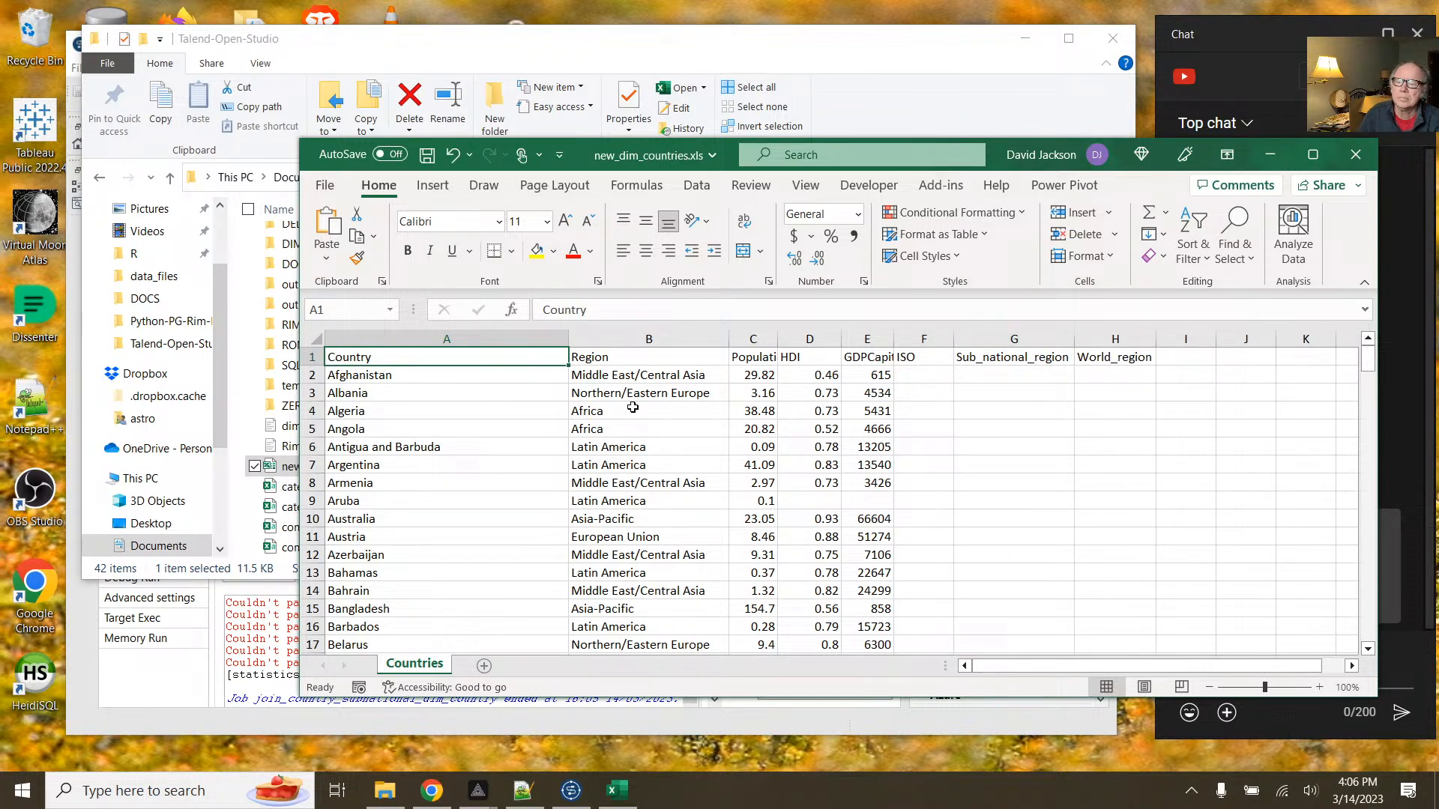
Step: Check the number of entries in the Country column and return to cell A1
click(466, 337)
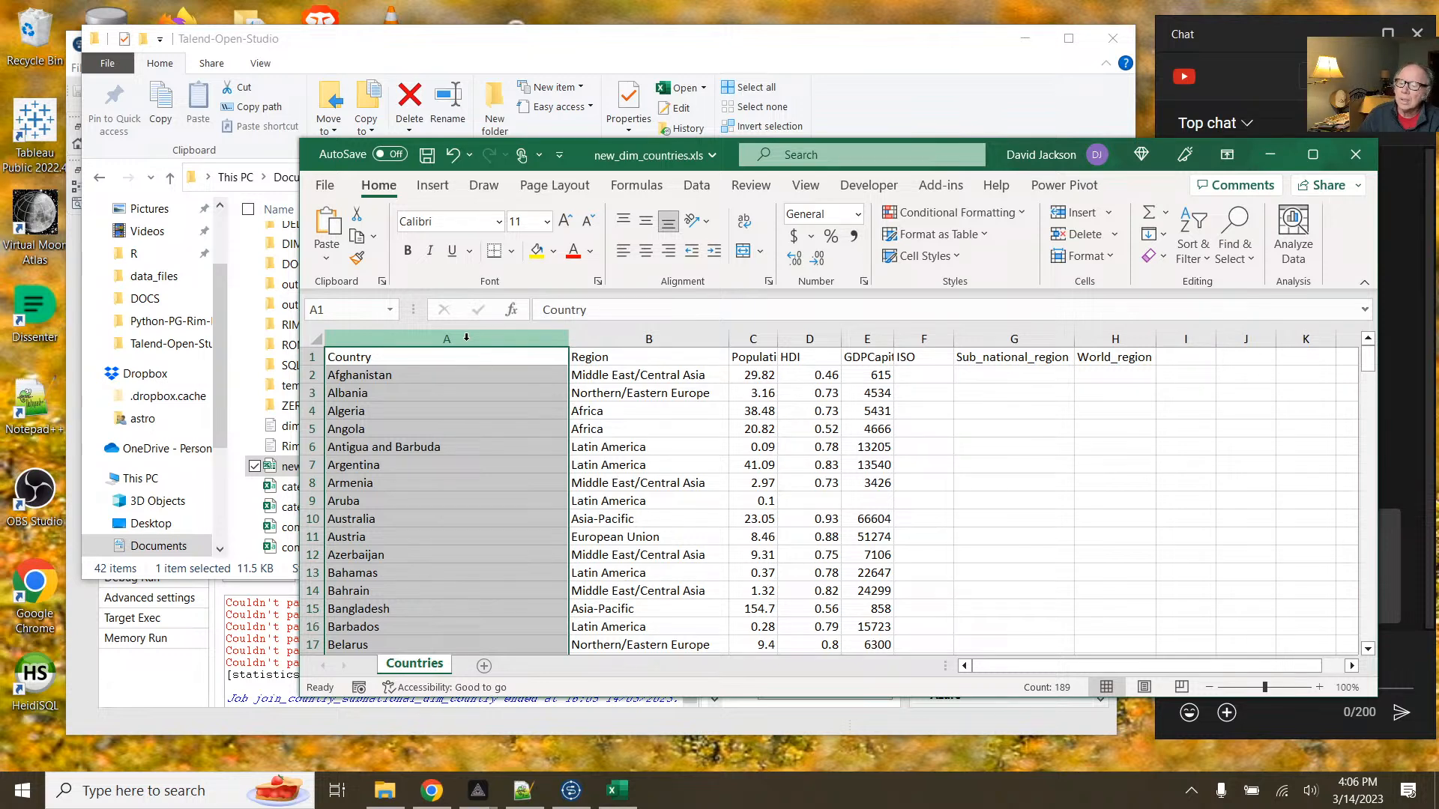
click(503, 361)
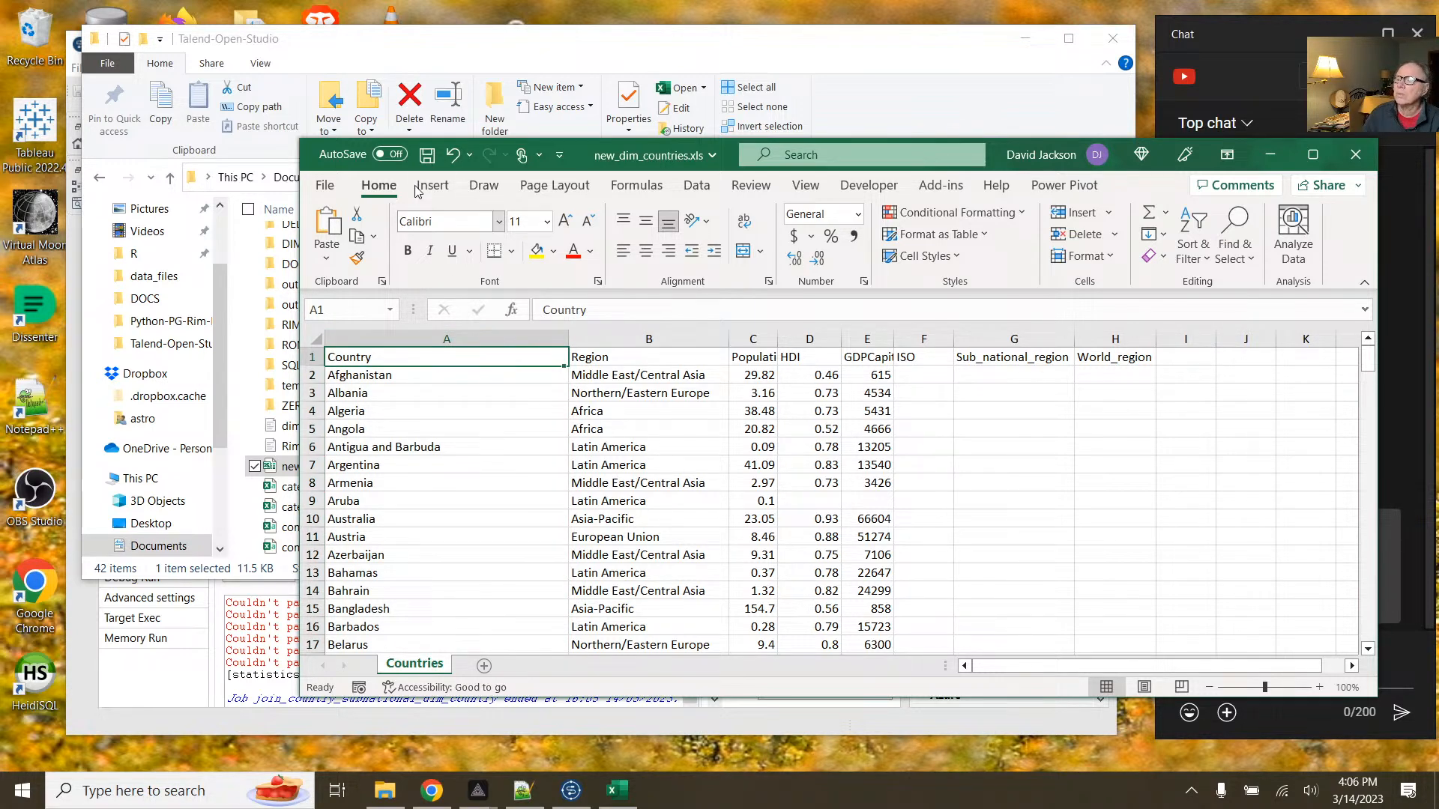
Step: Save new_dim_countries.xls and convert the data range A1:H189 into a table with headers
click(426, 157)
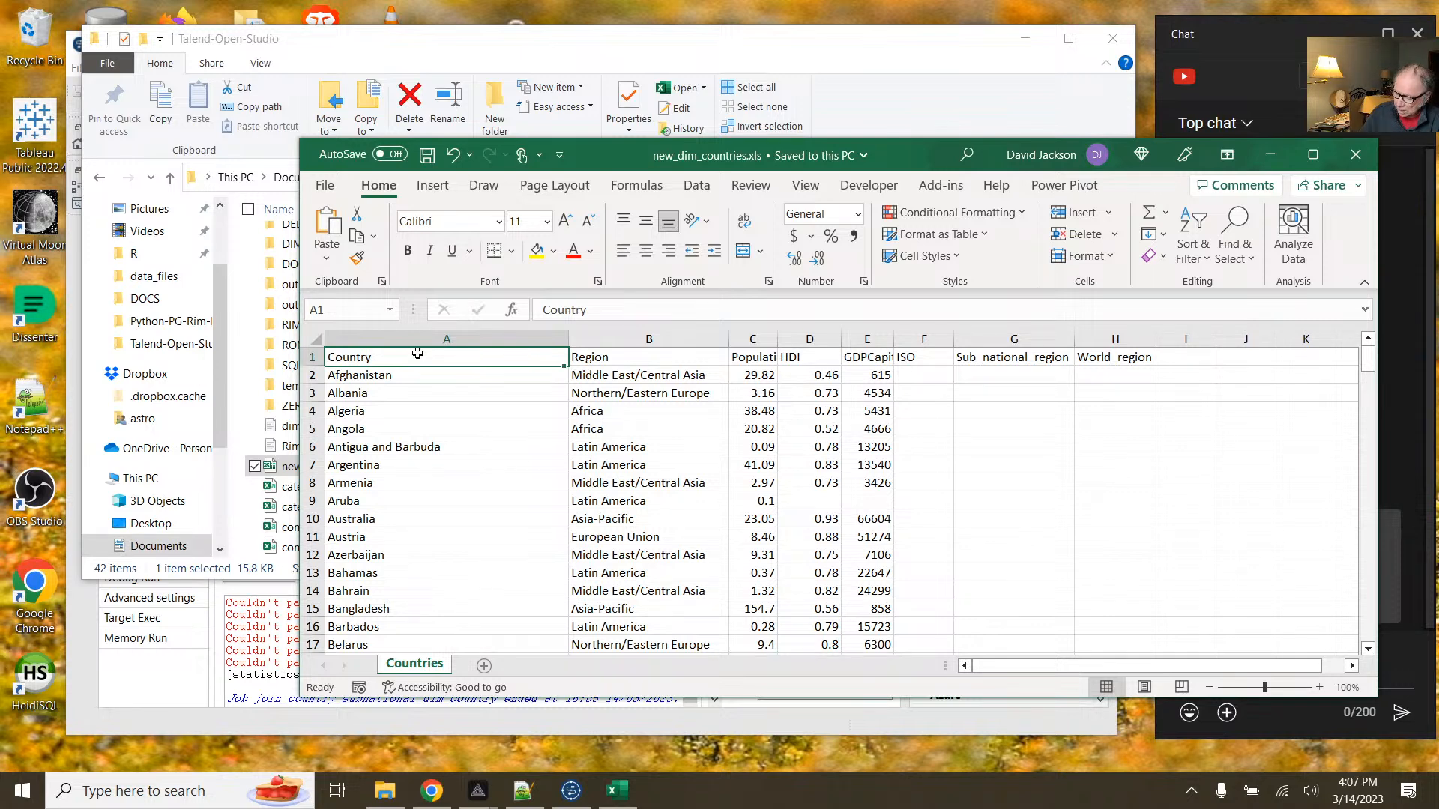
key(ctrl+t)
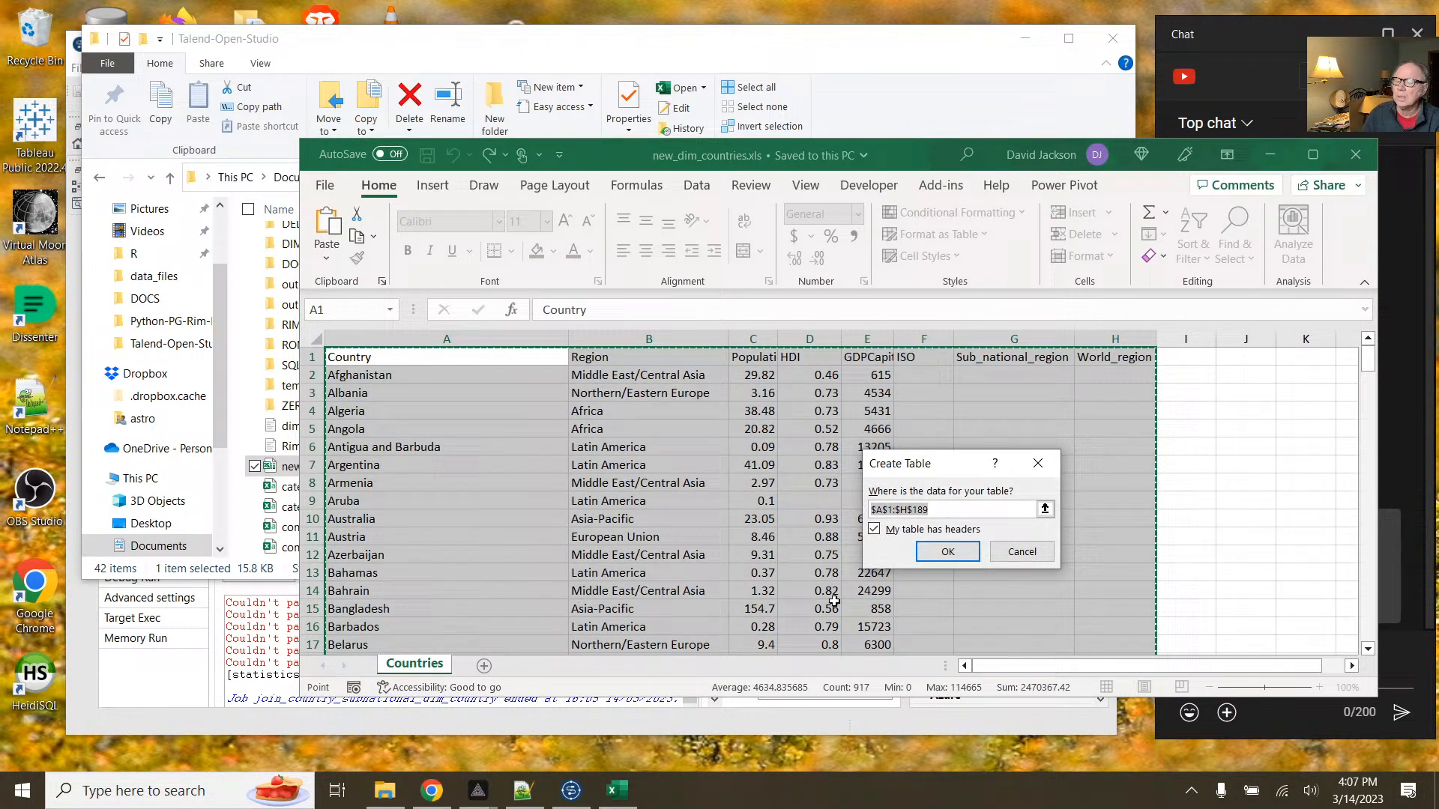
click(947, 551)
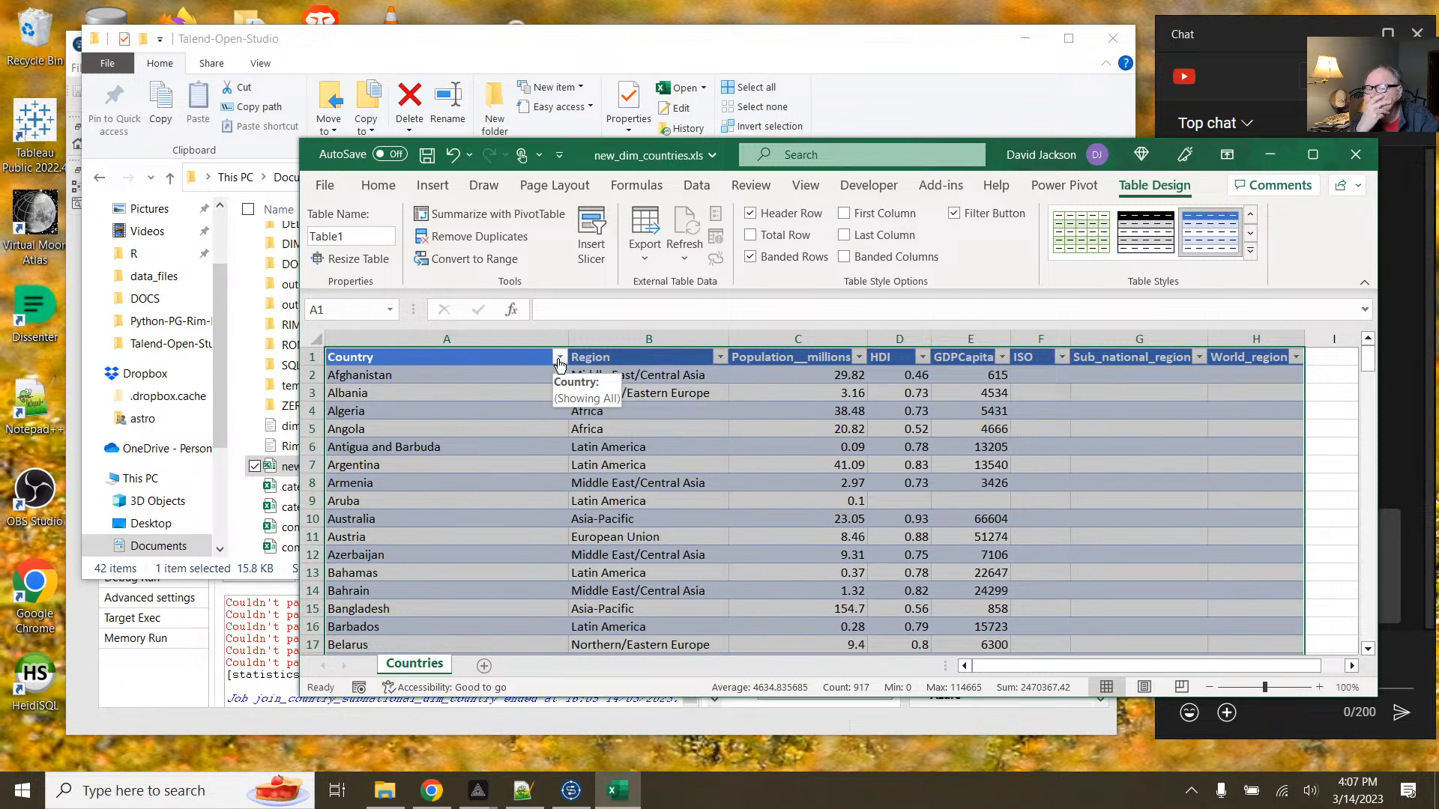
Step: Check the filter values of the ISO column without filtering, and look through the rows for entries in ISO, Sub_national_region and World_region
click(1062, 357)
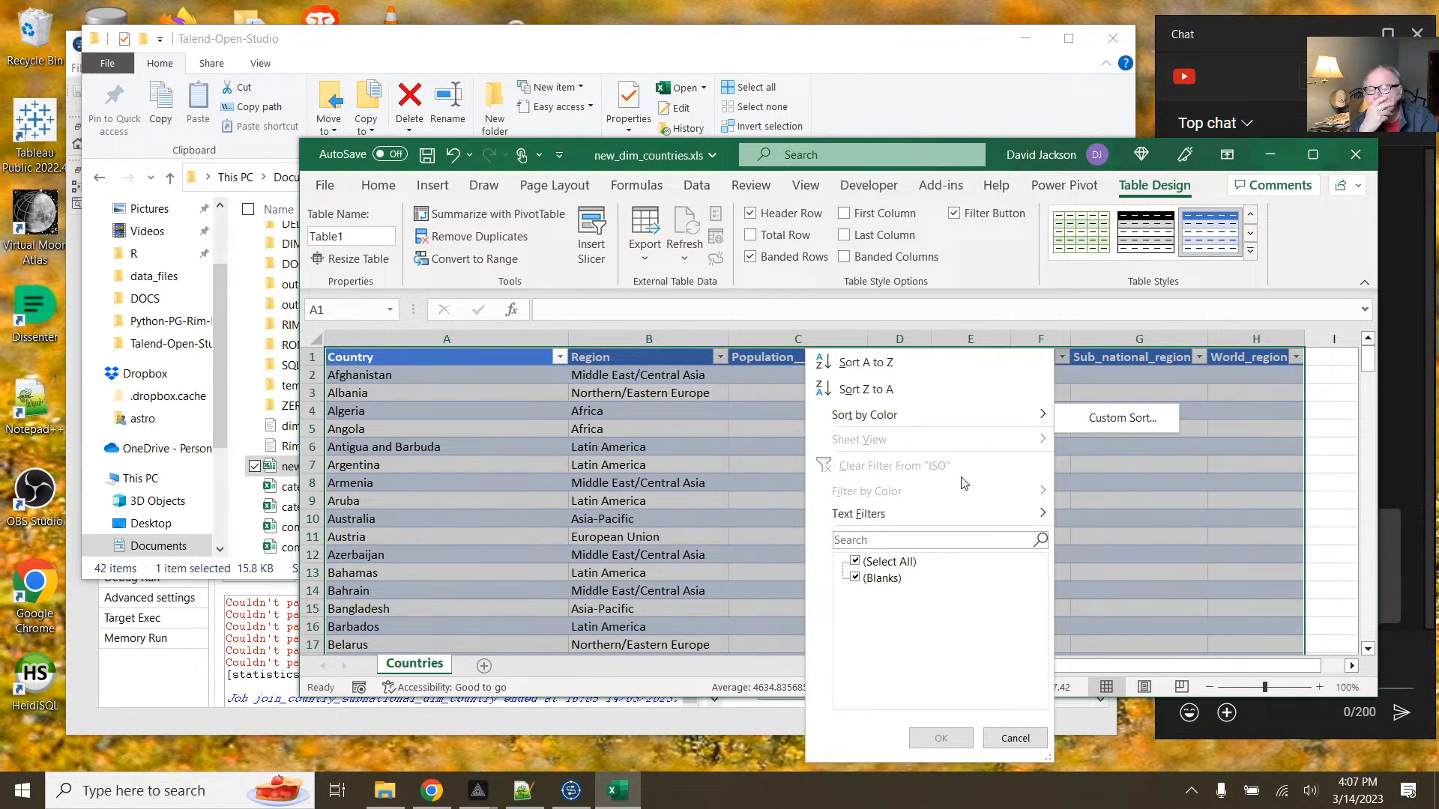
click(857, 563)
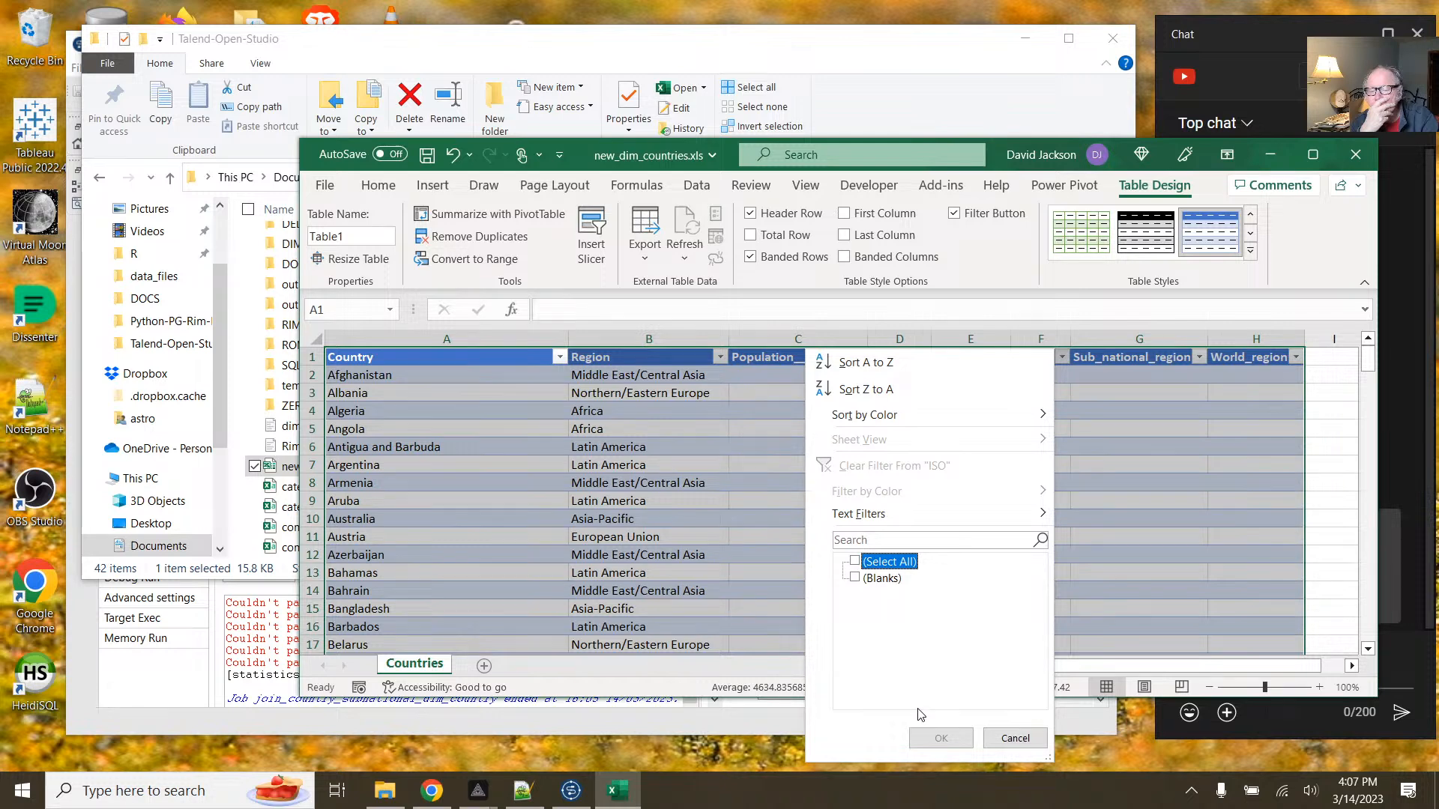
click(856, 562)
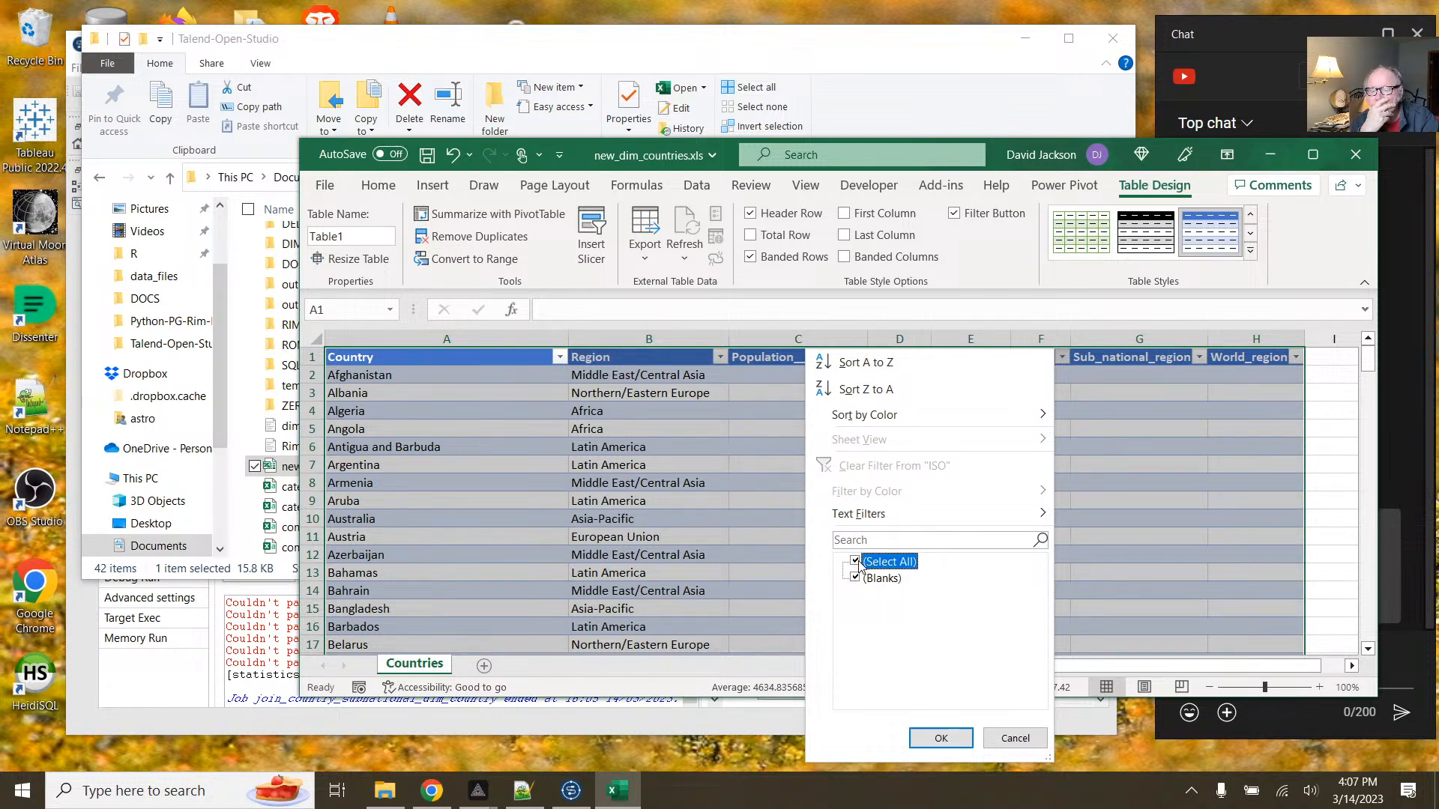
click(1004, 736)
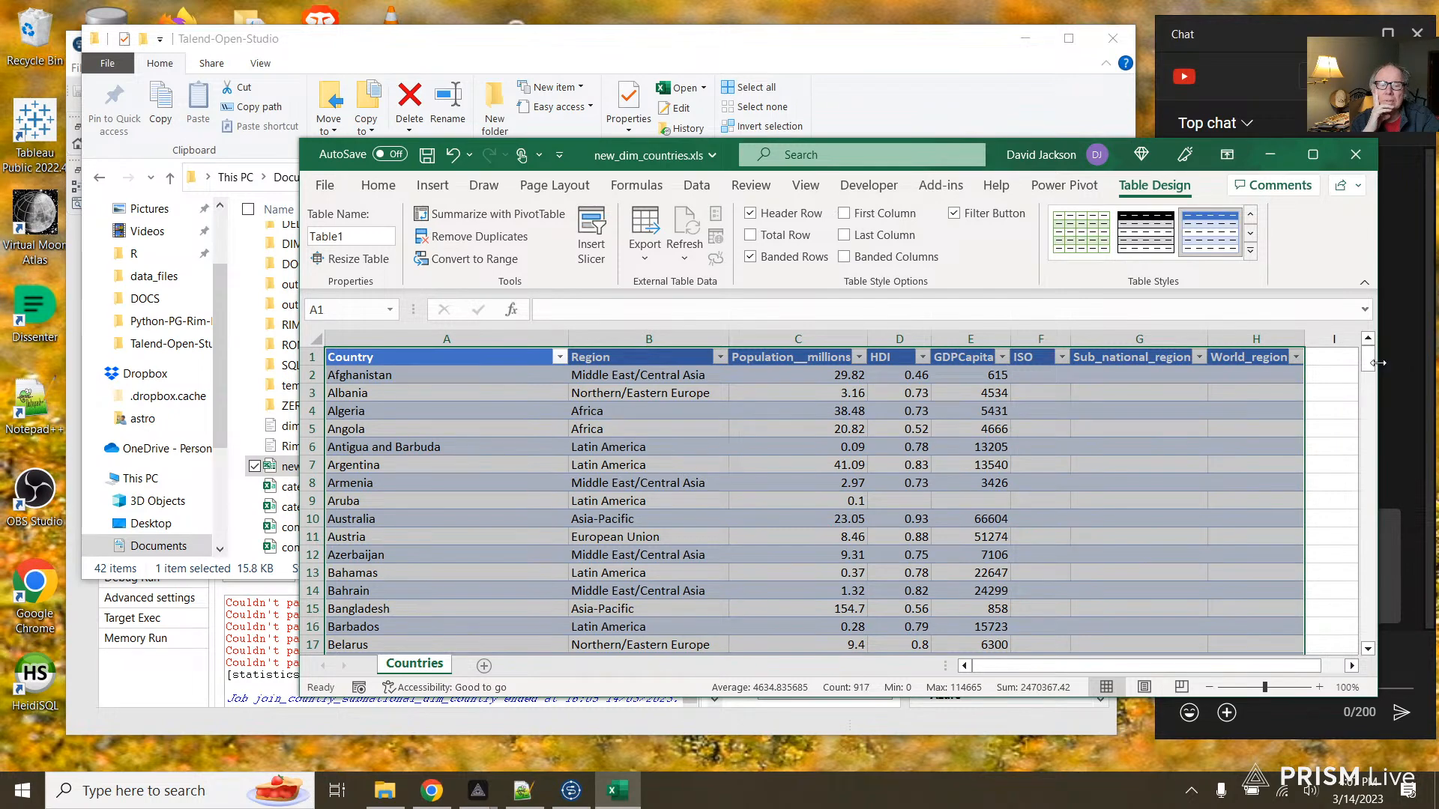
drag(1368, 362, 1353, 595)
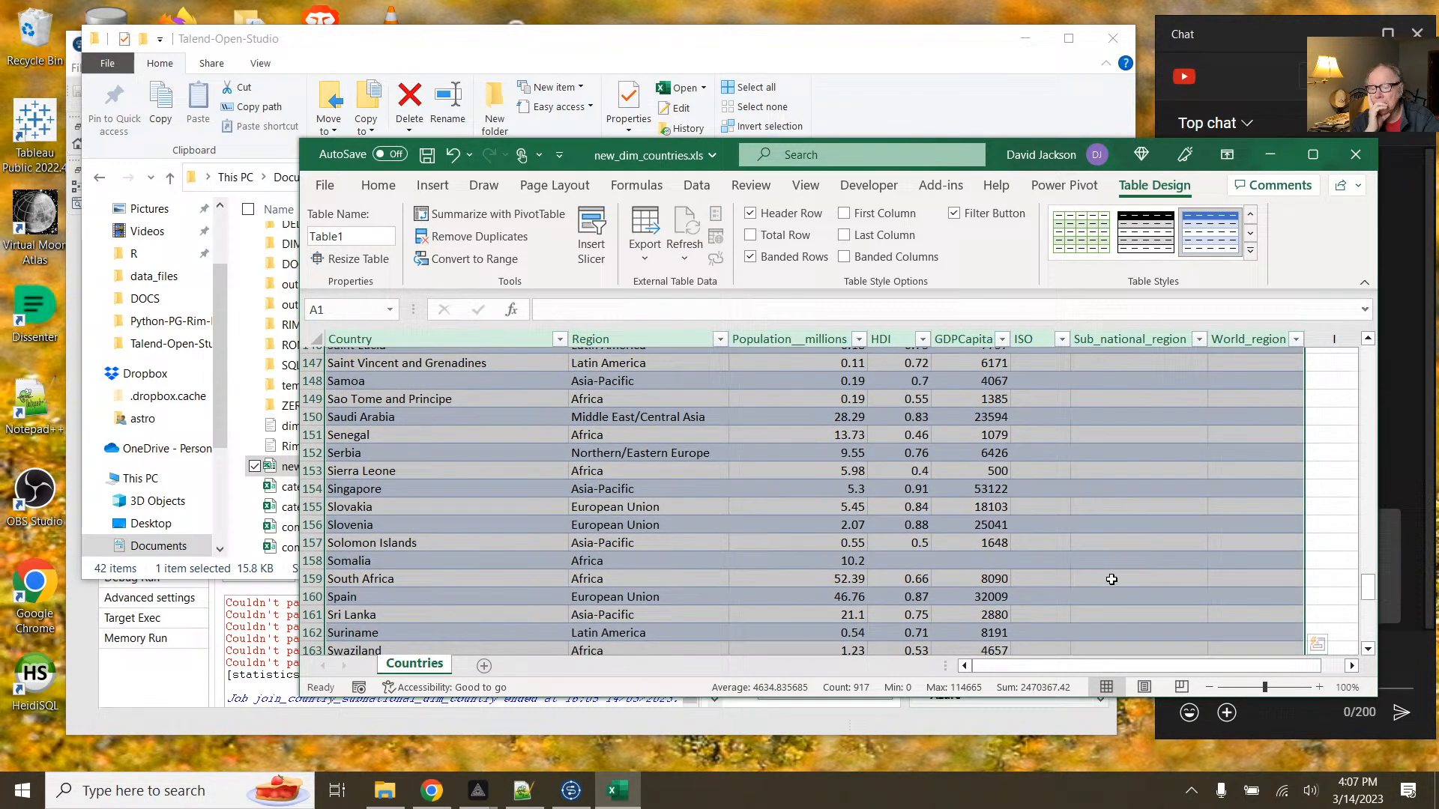
click(1043, 594)
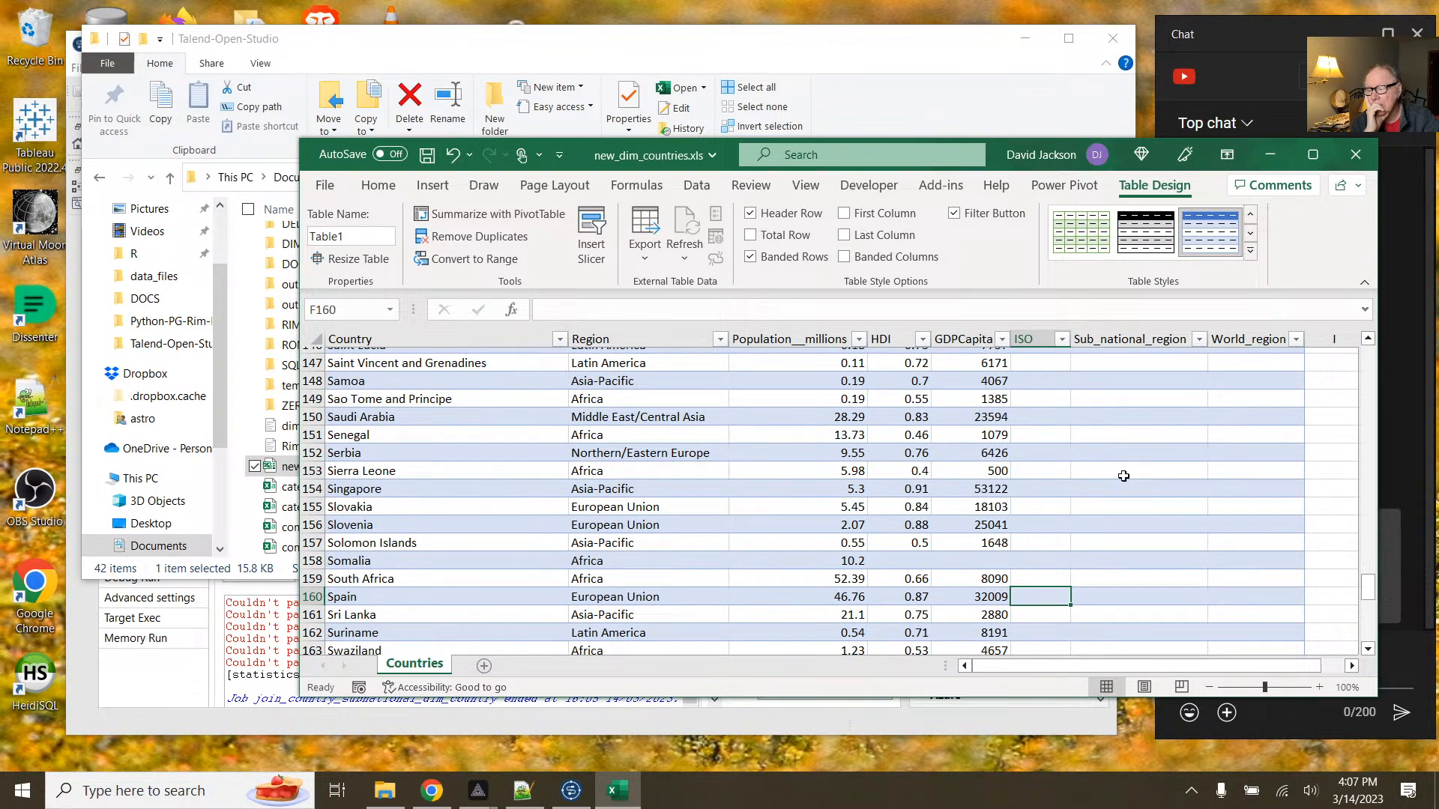
drag(1368, 587, 1376, 401)
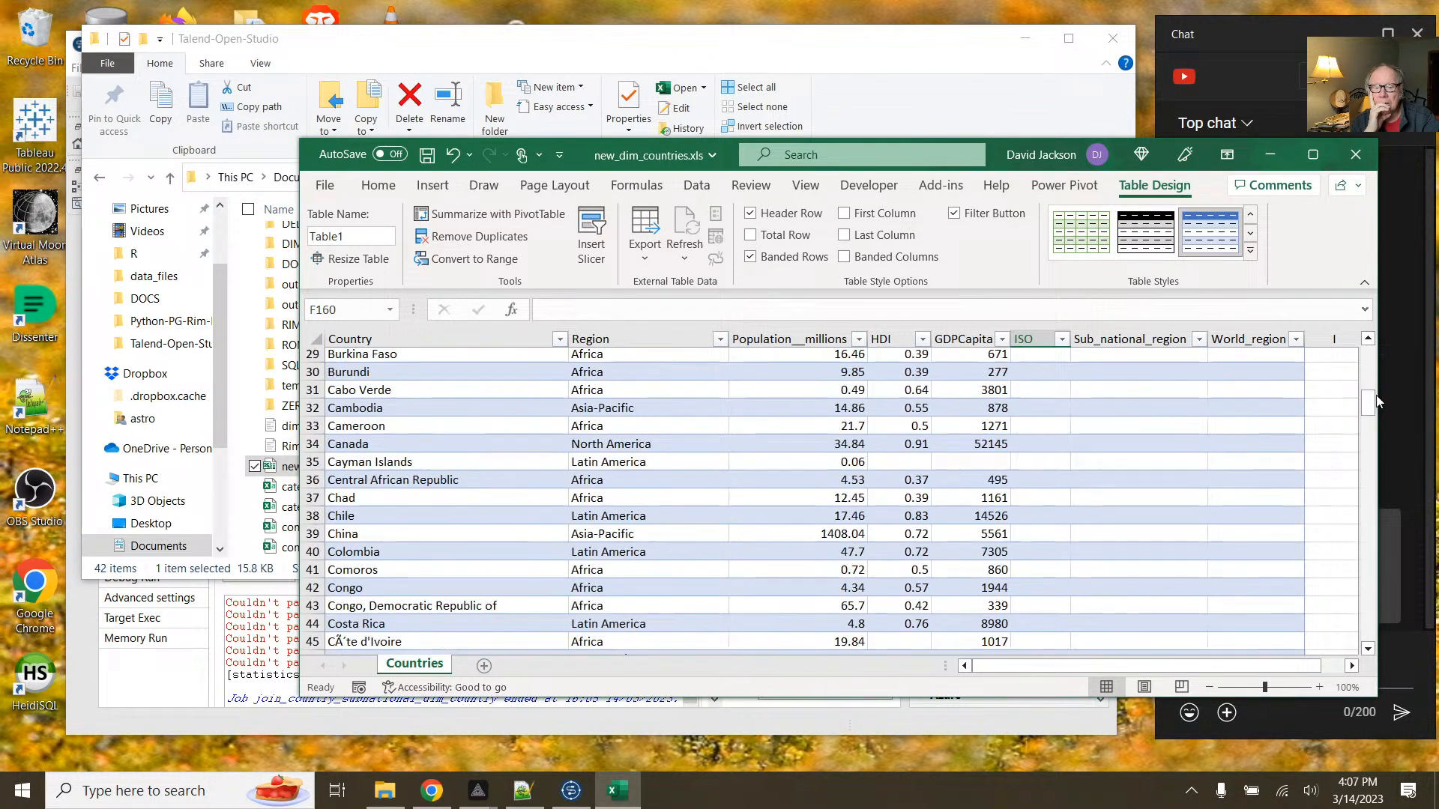
Step: Close the workbook without saving the table changes and delete new_dim_countries.xls from the Talend-Open-Studio folder
click(1353, 157)
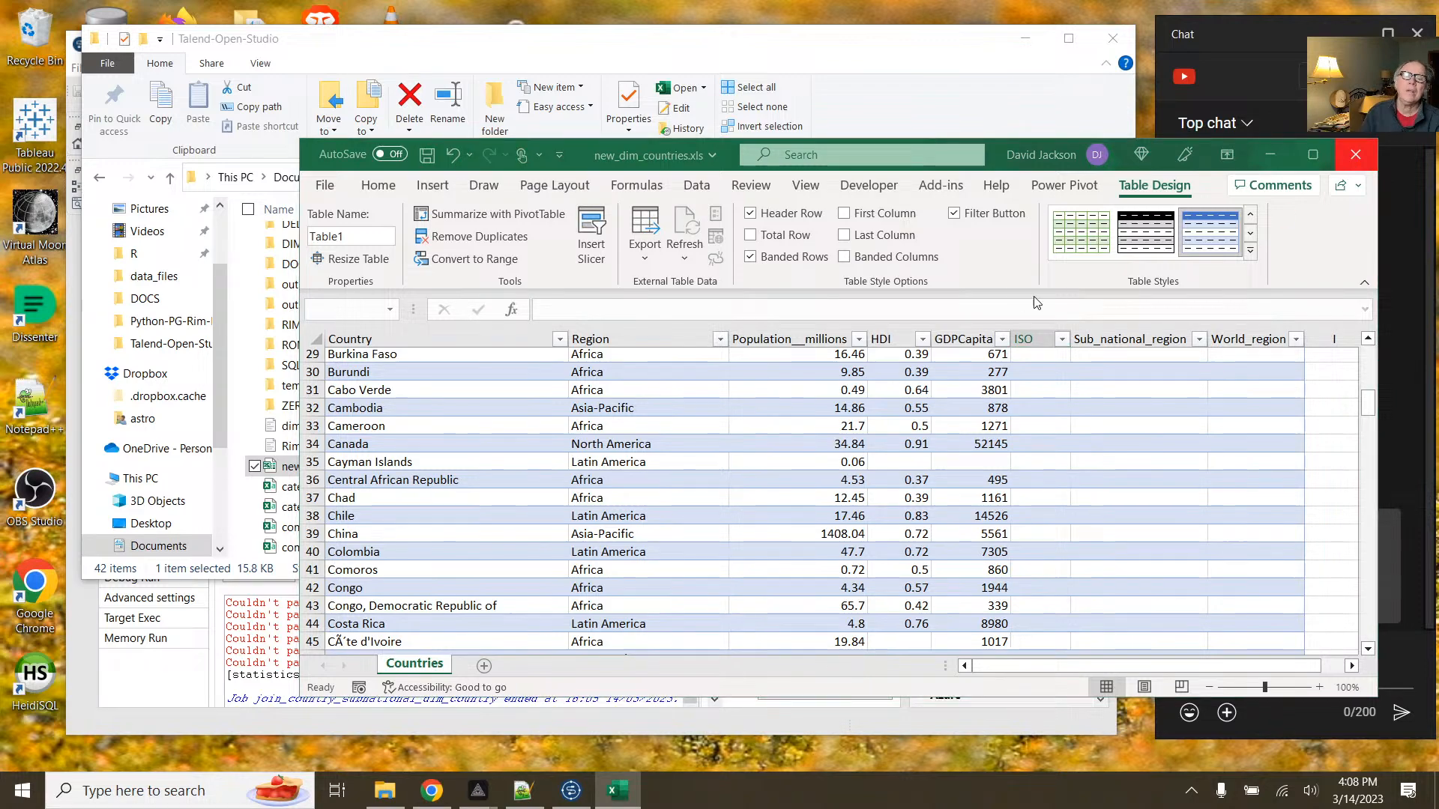
click(715, 415)
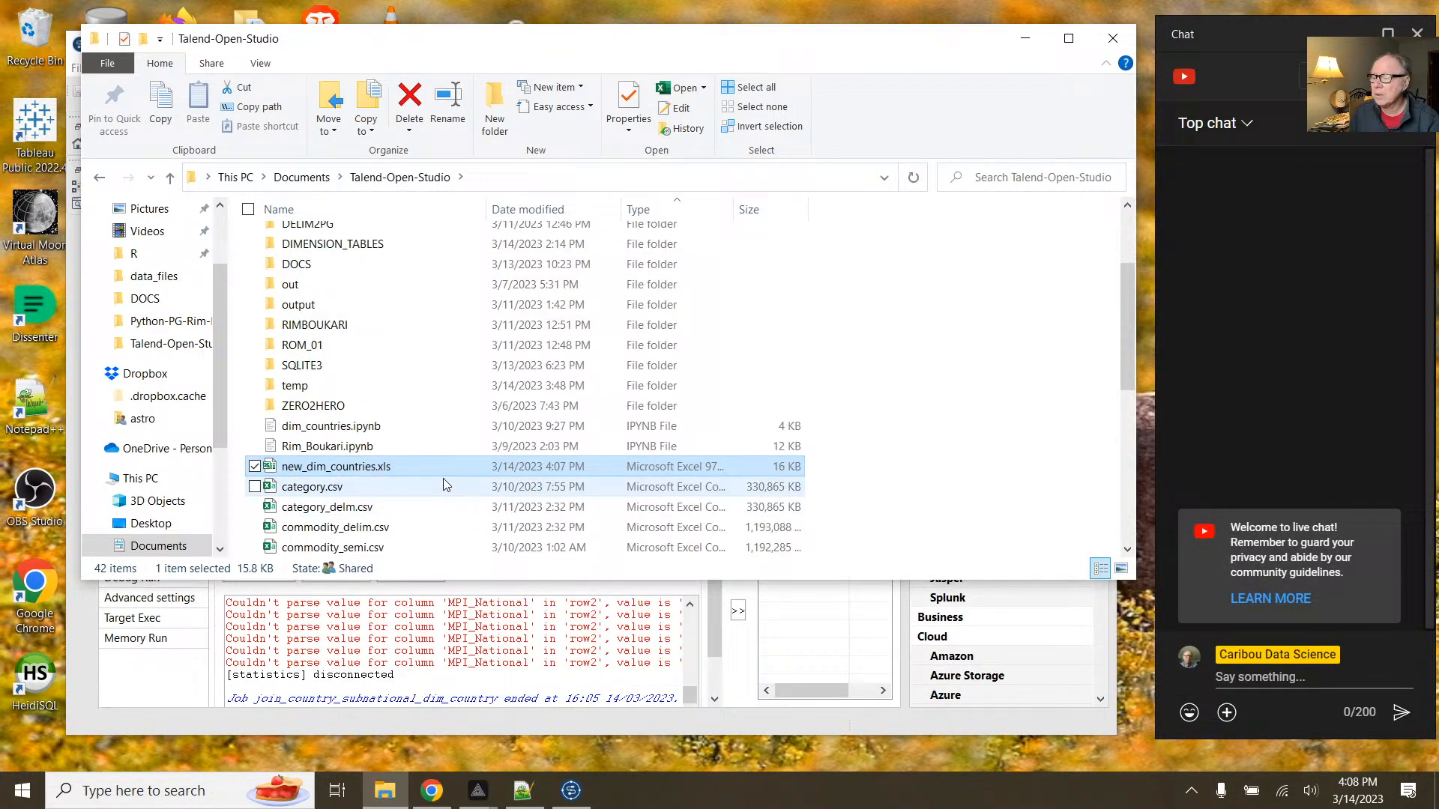
key(Delete)
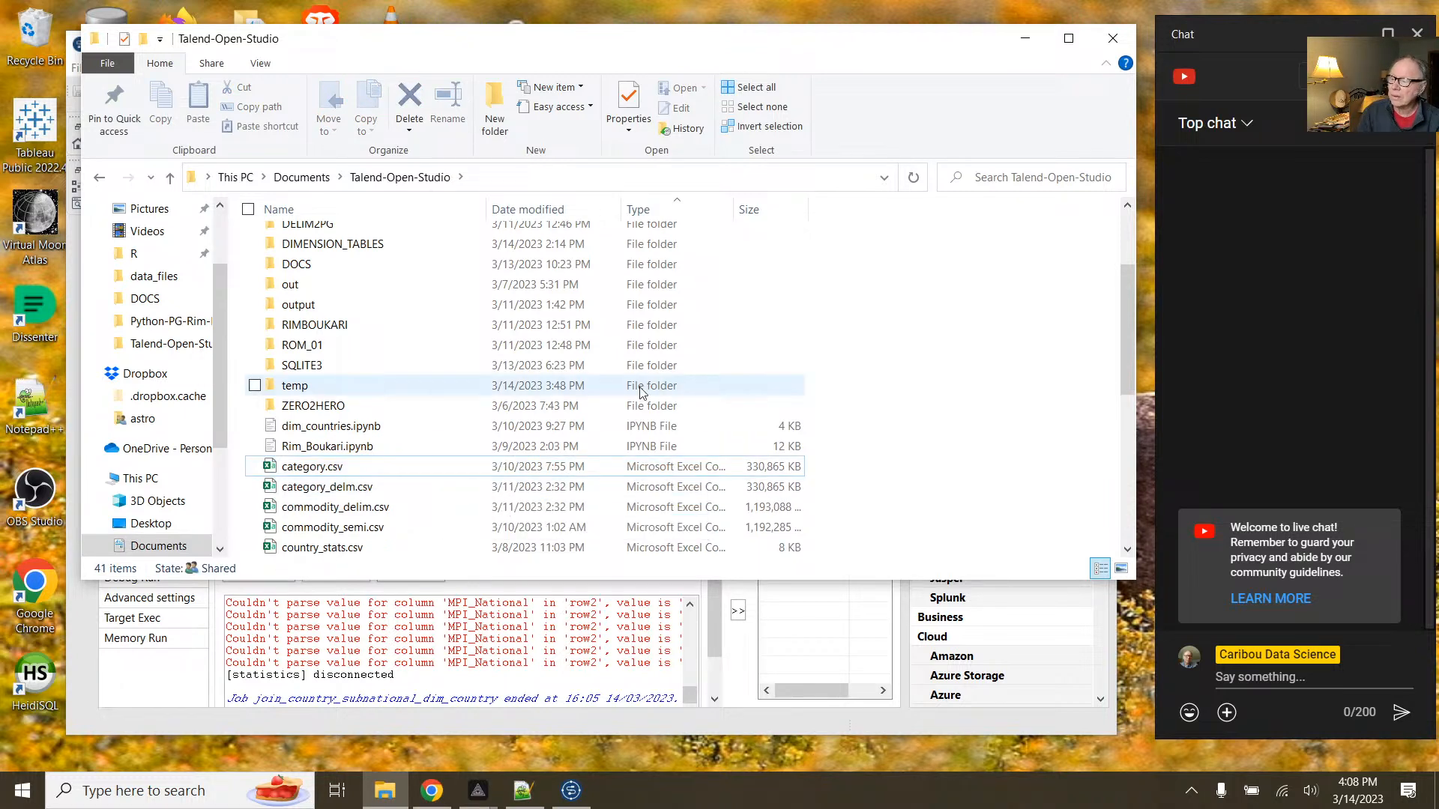
Step: Switch back to Talend Open Studio and examine the row links around tJoin_1, including the main input and inner join reject flows
click(1025, 38)
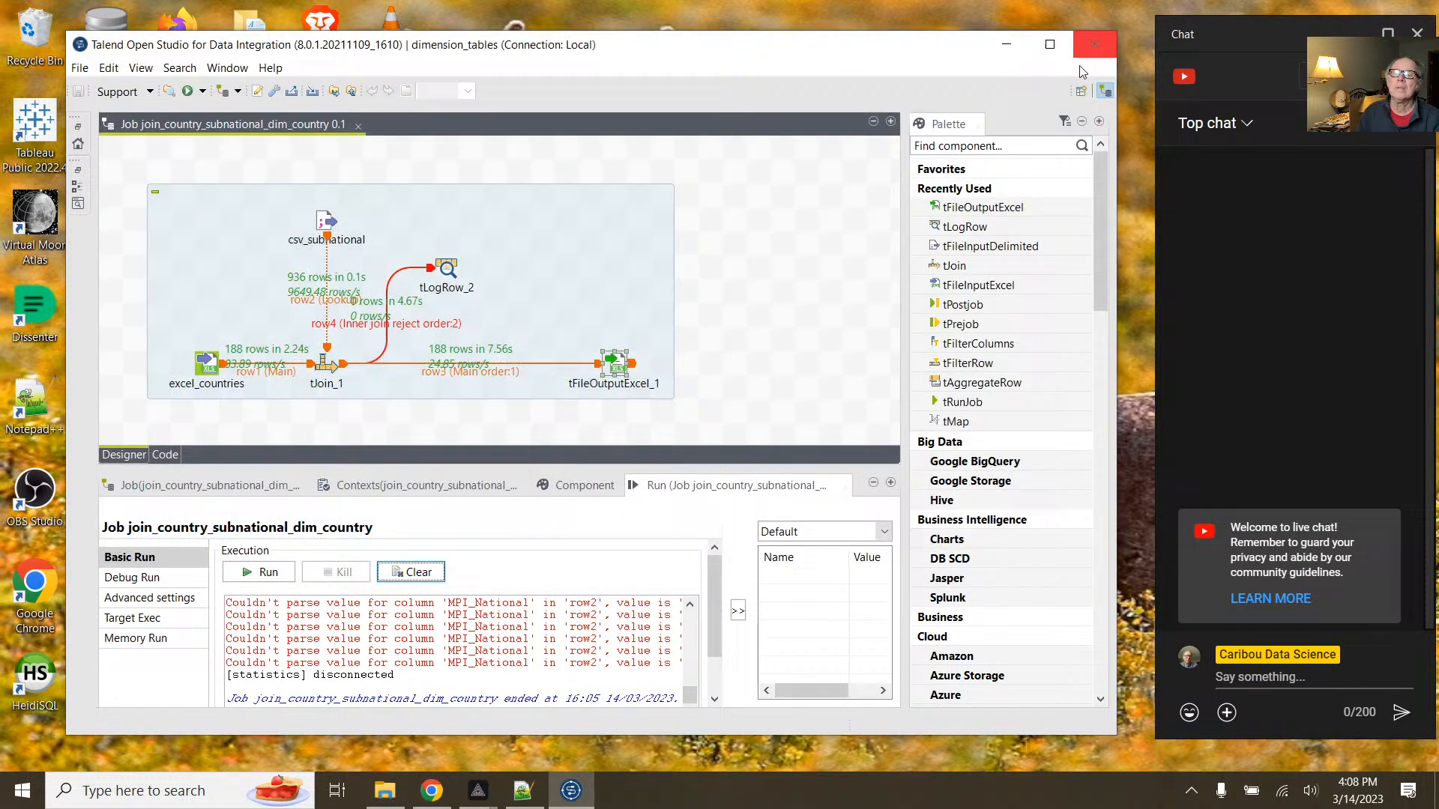
click(290, 371)
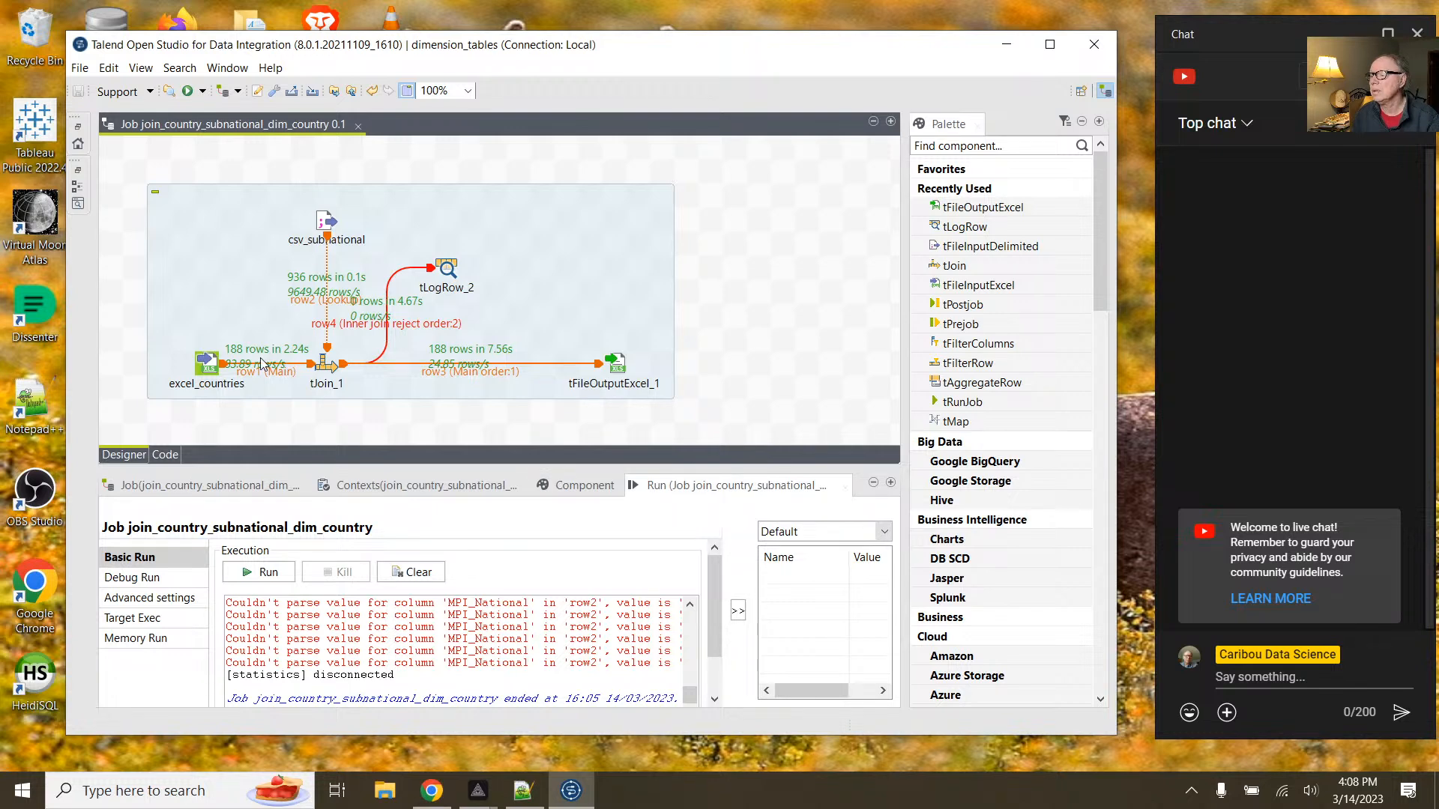
click(510, 313)
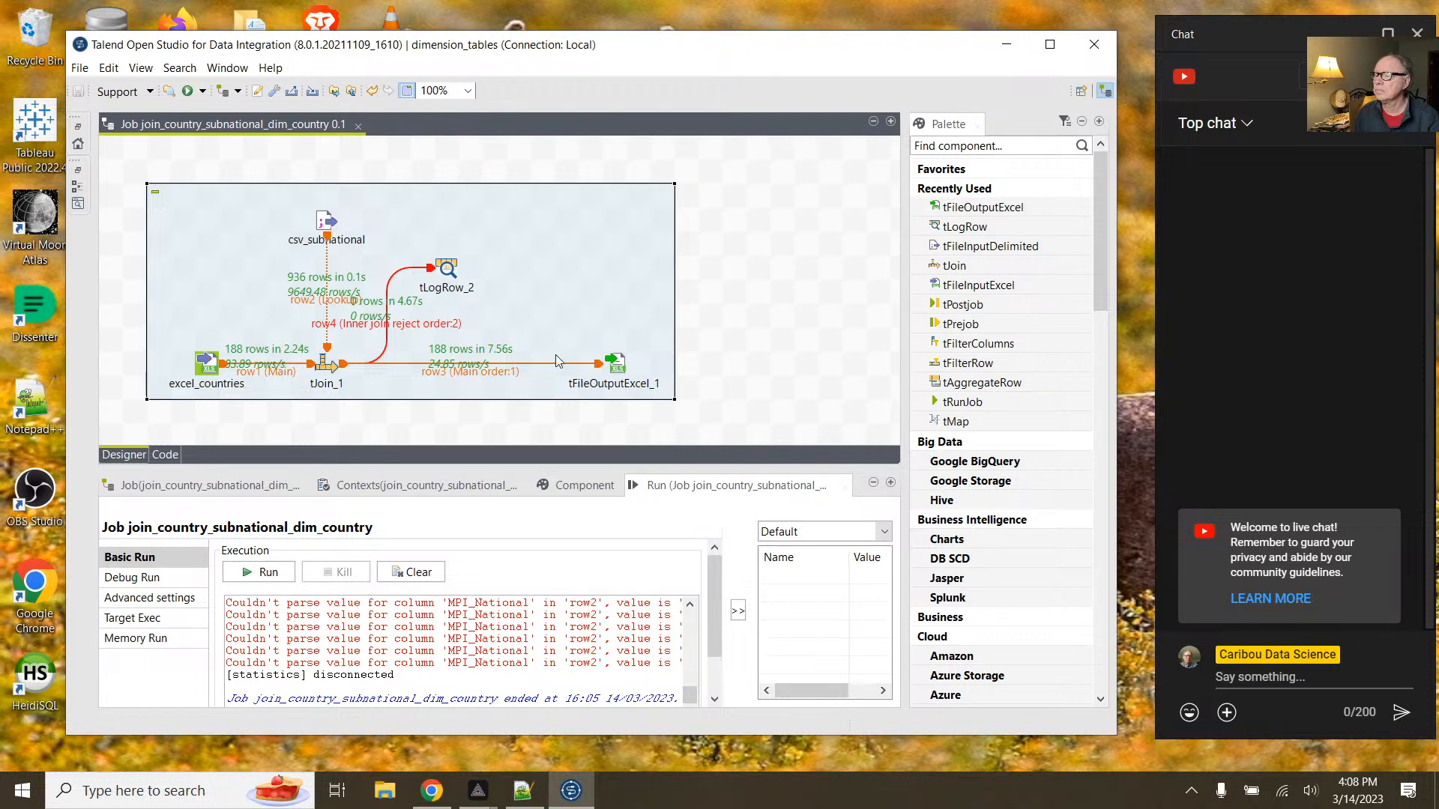
click(267, 366)
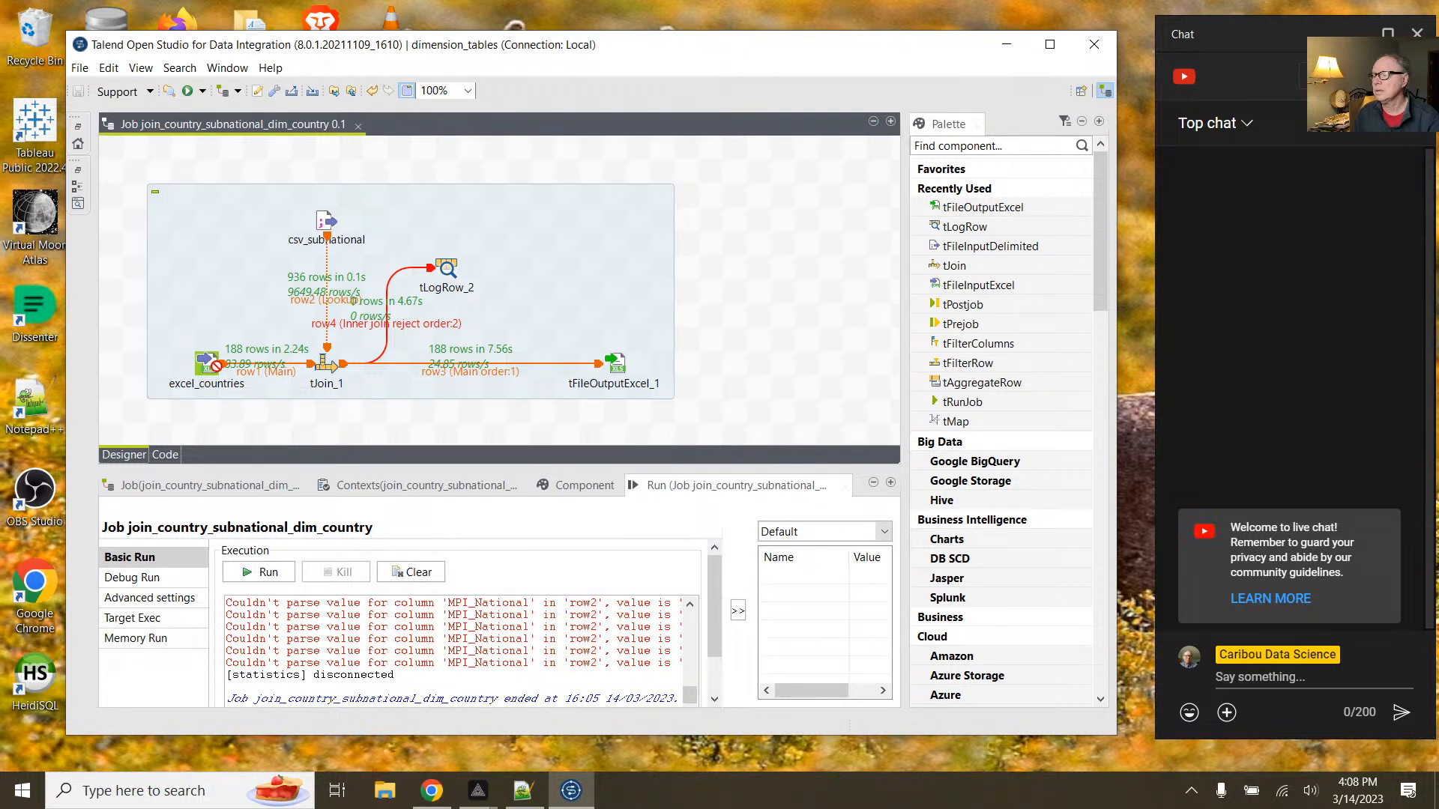
click(266, 369)
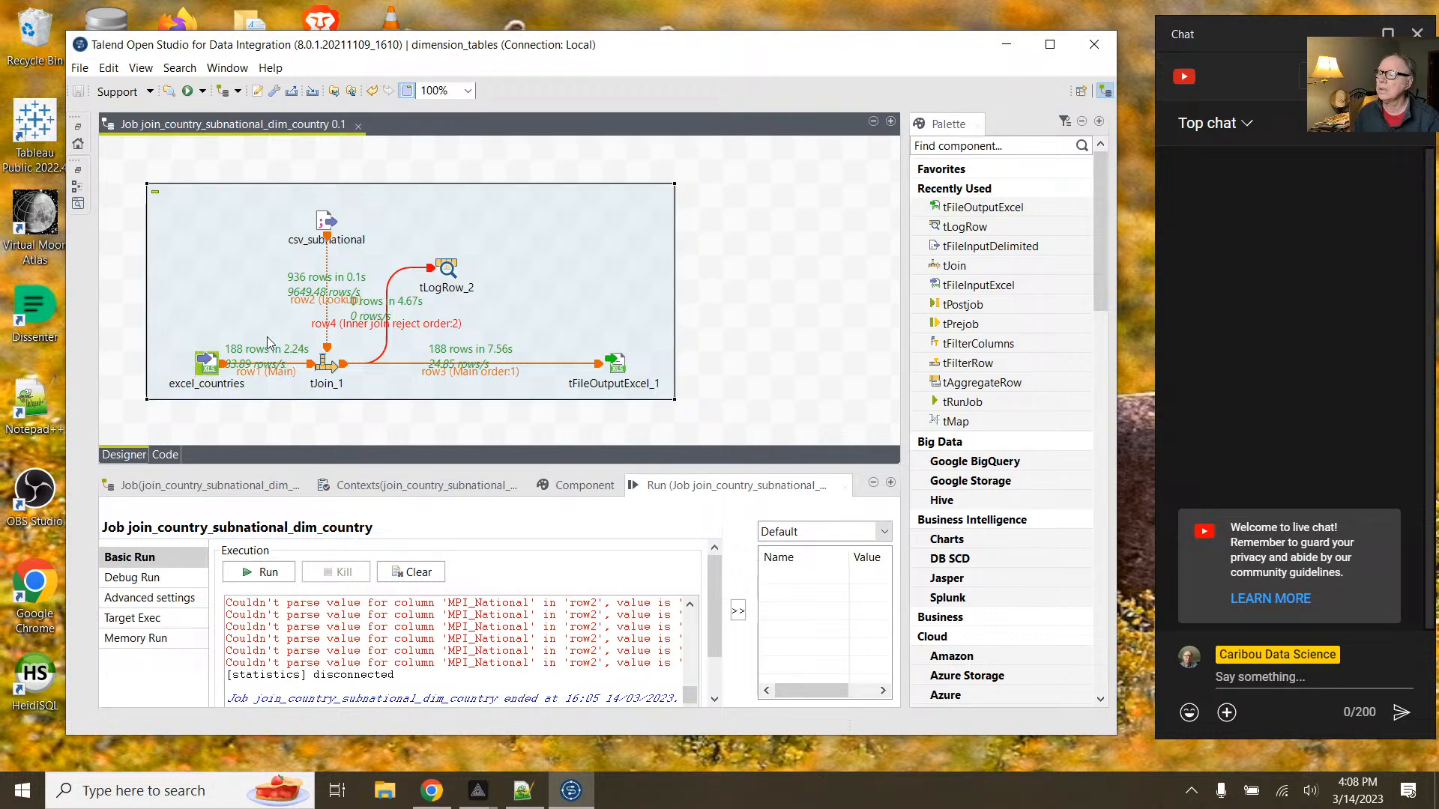
click(267, 368)
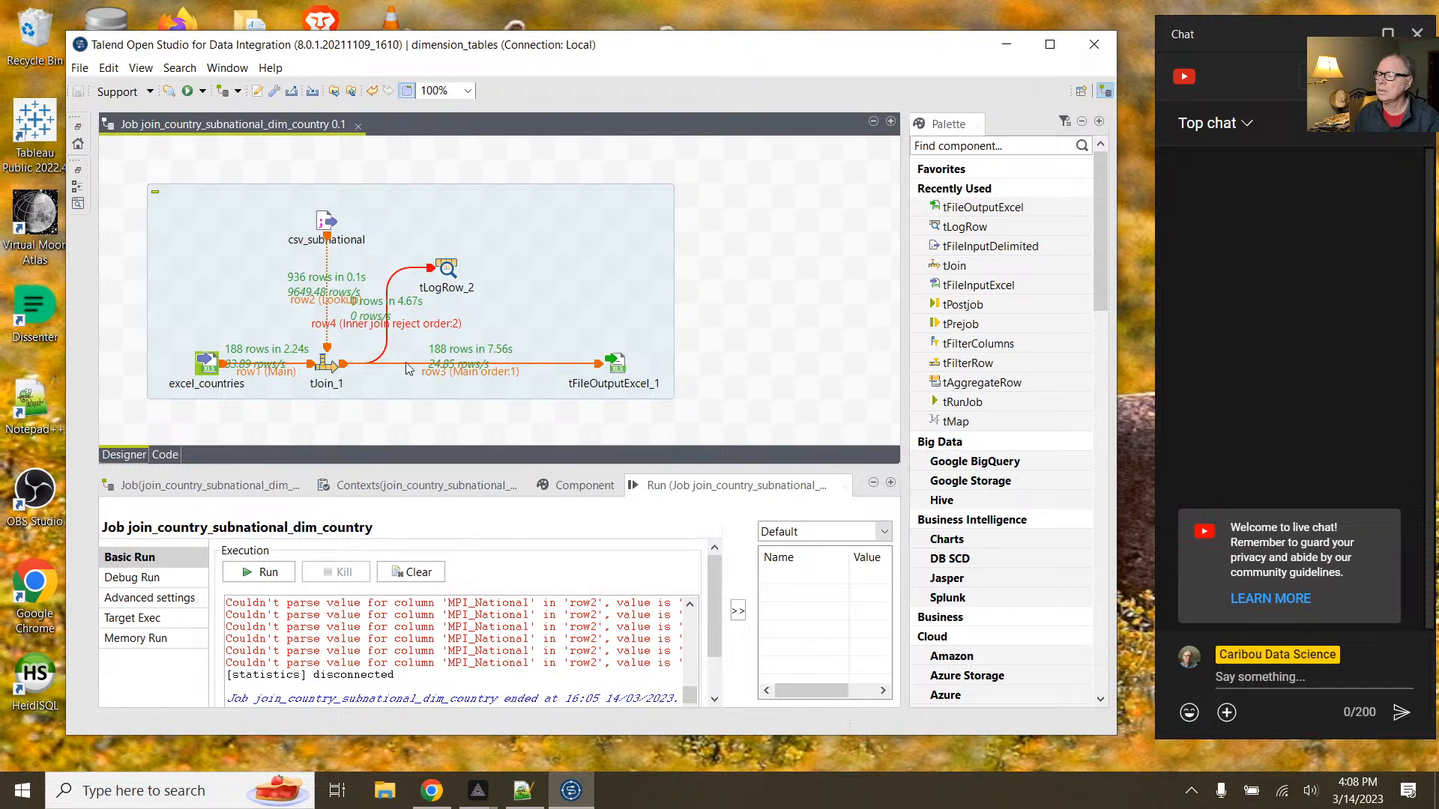
click(406, 275)
click(400, 273)
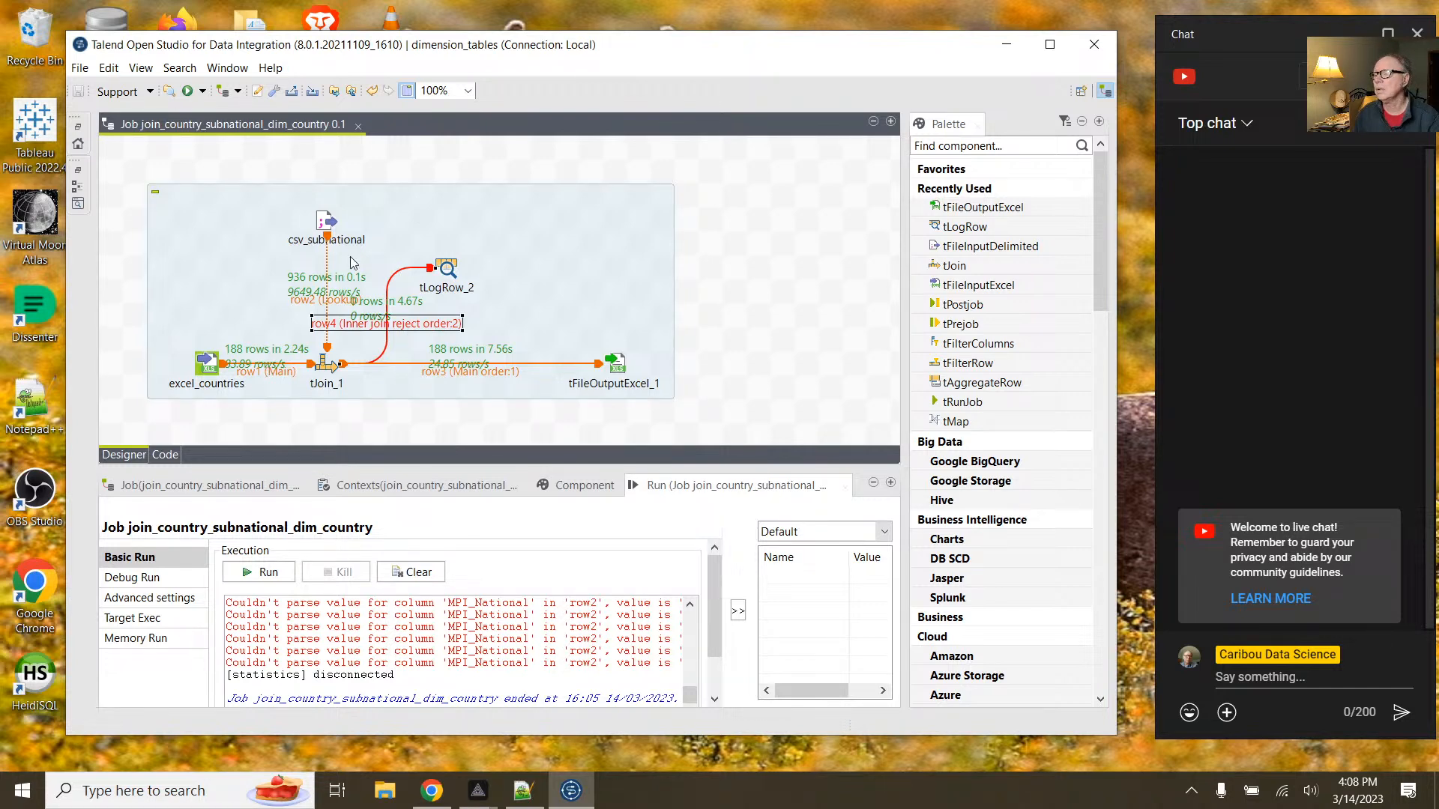
Step: Delete the row2 lookup link and the excel_countries, tJoin_1, tLogRow_2 and tFileOutputExcel_1 components, keeping only csv_subnational in the job
click(327, 240)
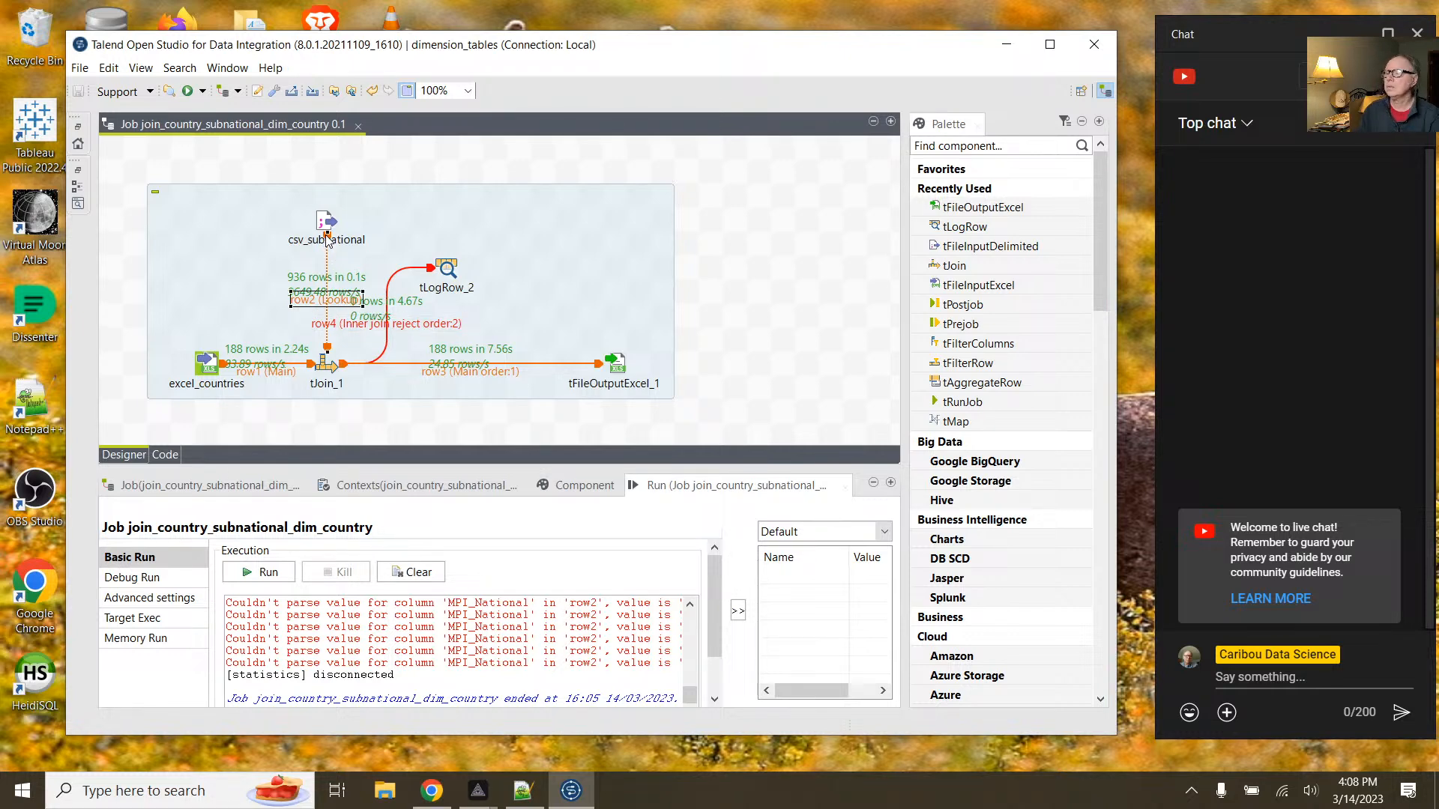
key(Delete)
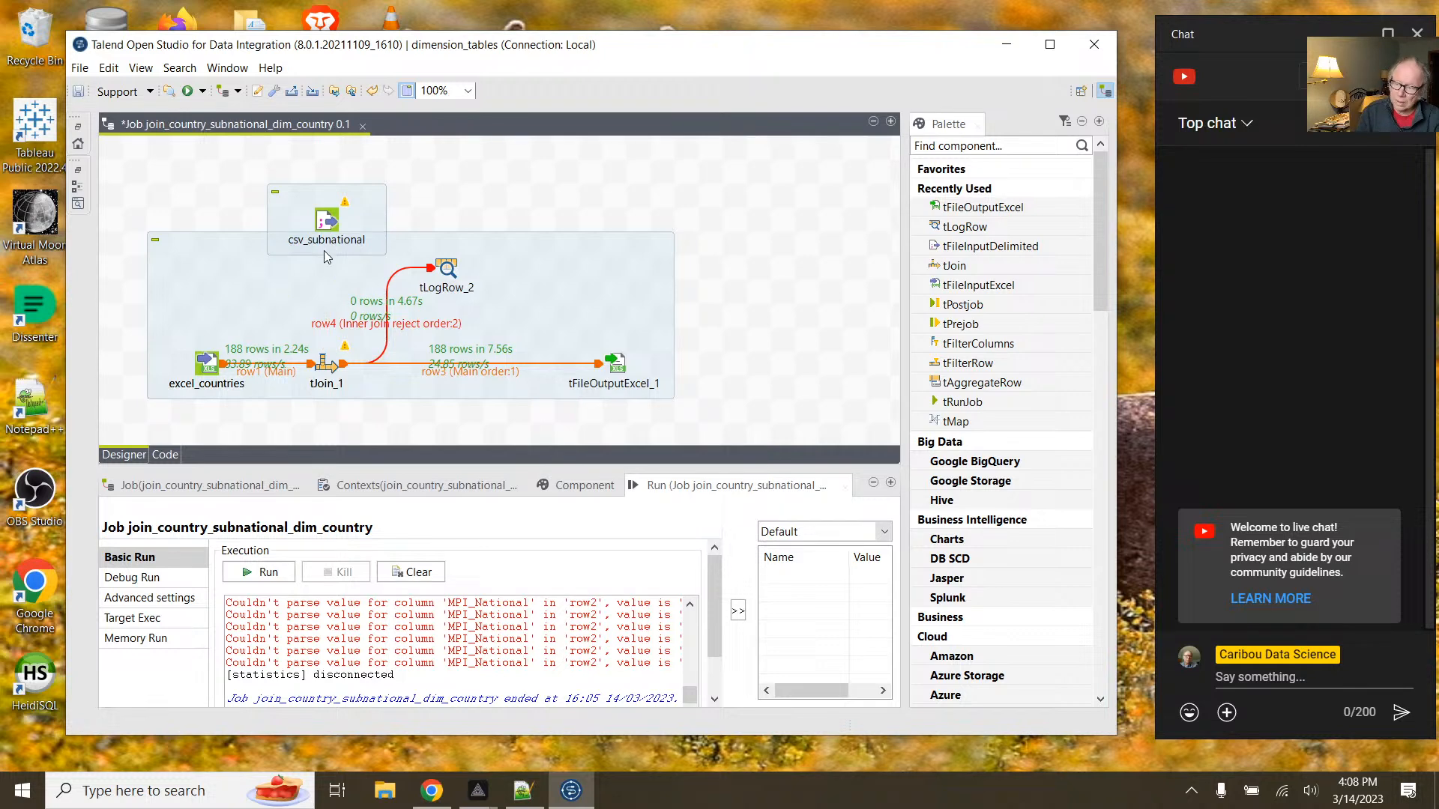
click(224, 369)
key(Delete)
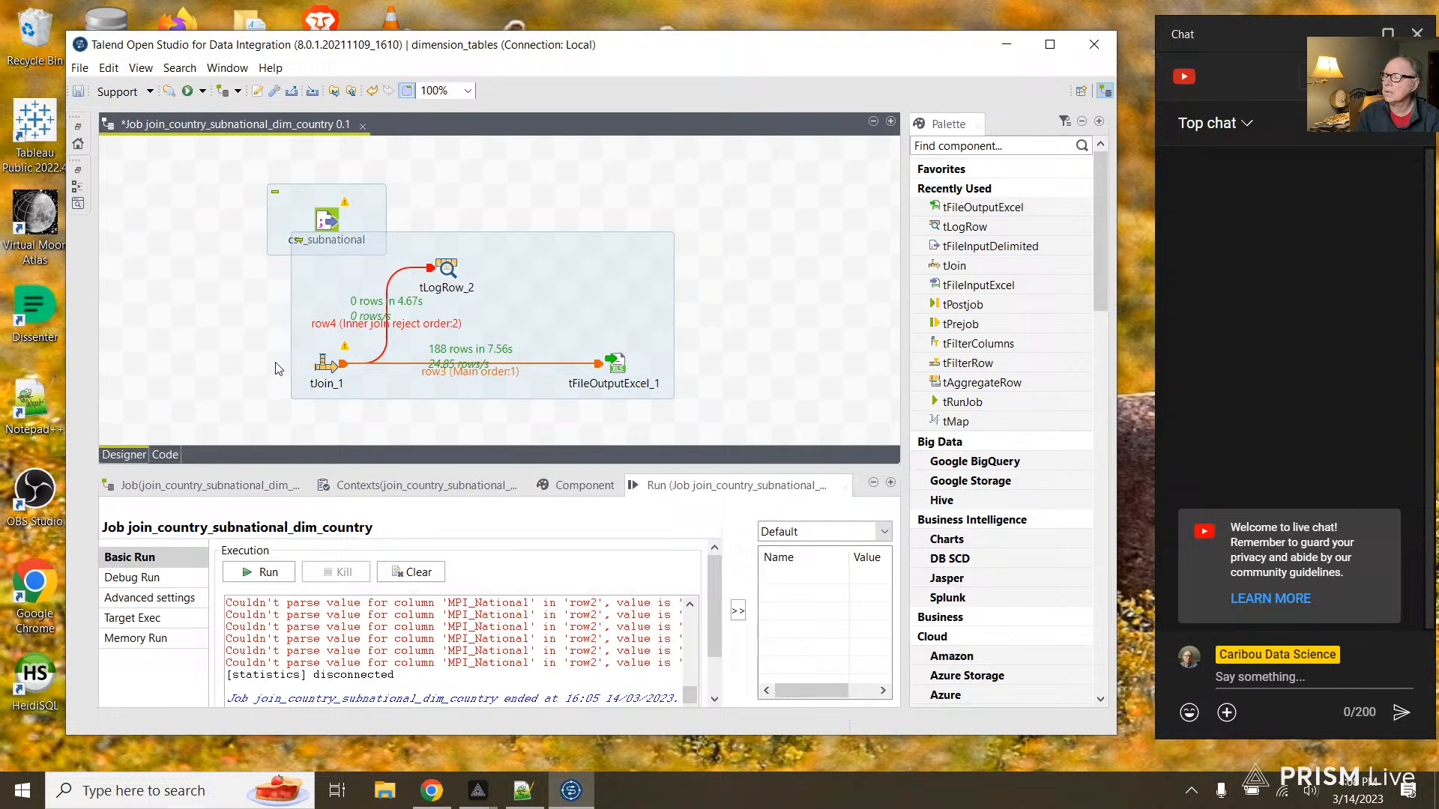
click(320, 372)
key(Delete)
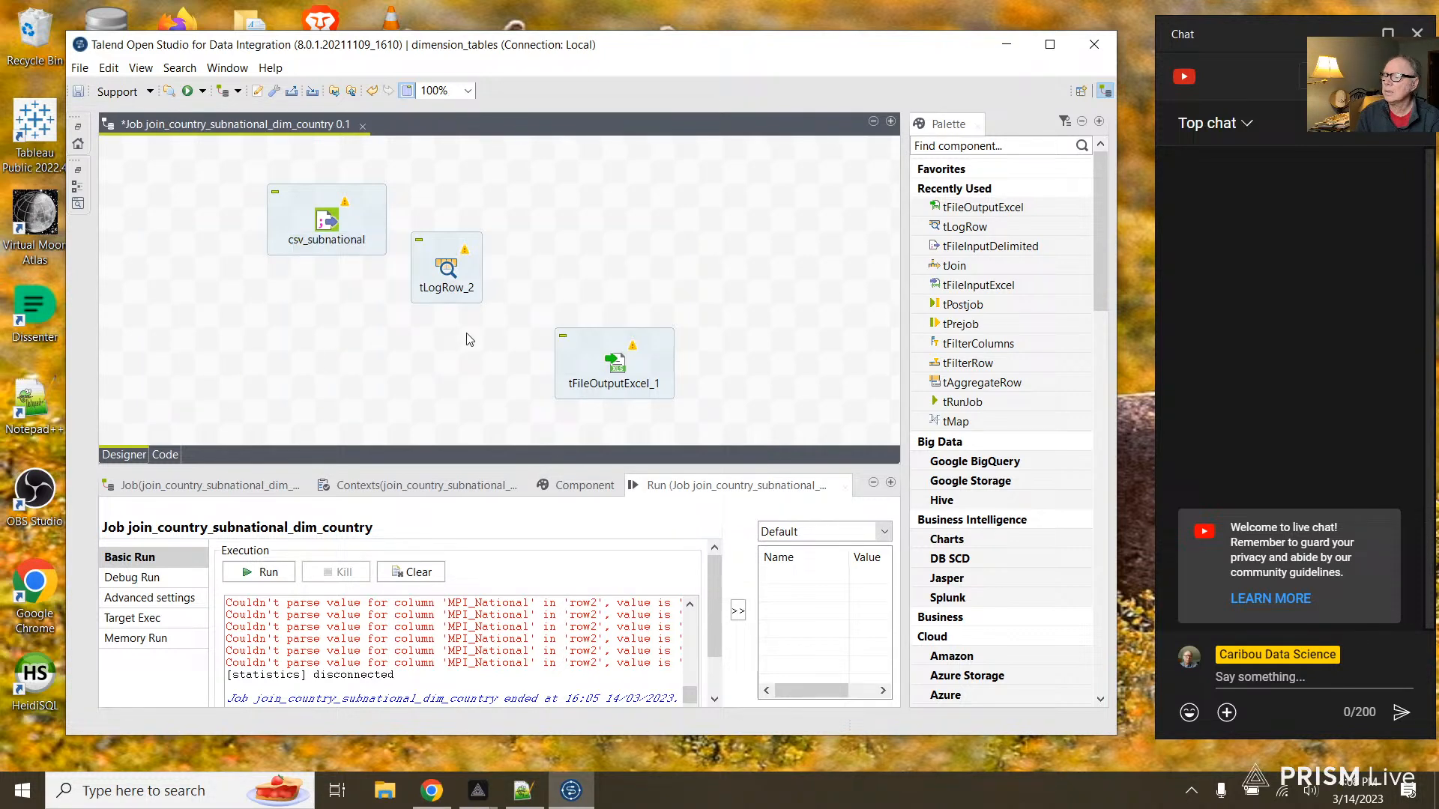
click(455, 278)
key(Delete)
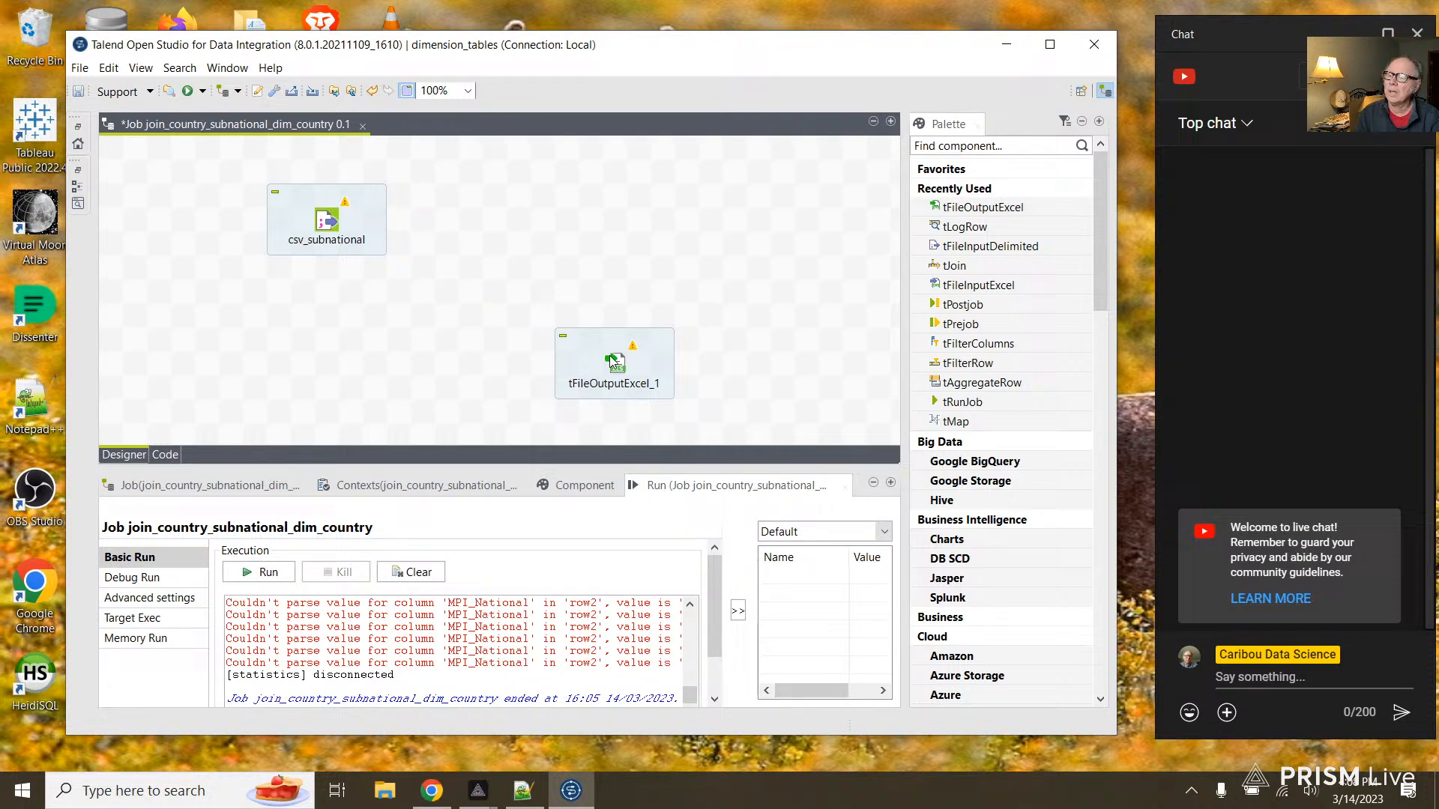
click(612, 362)
key(Delete)
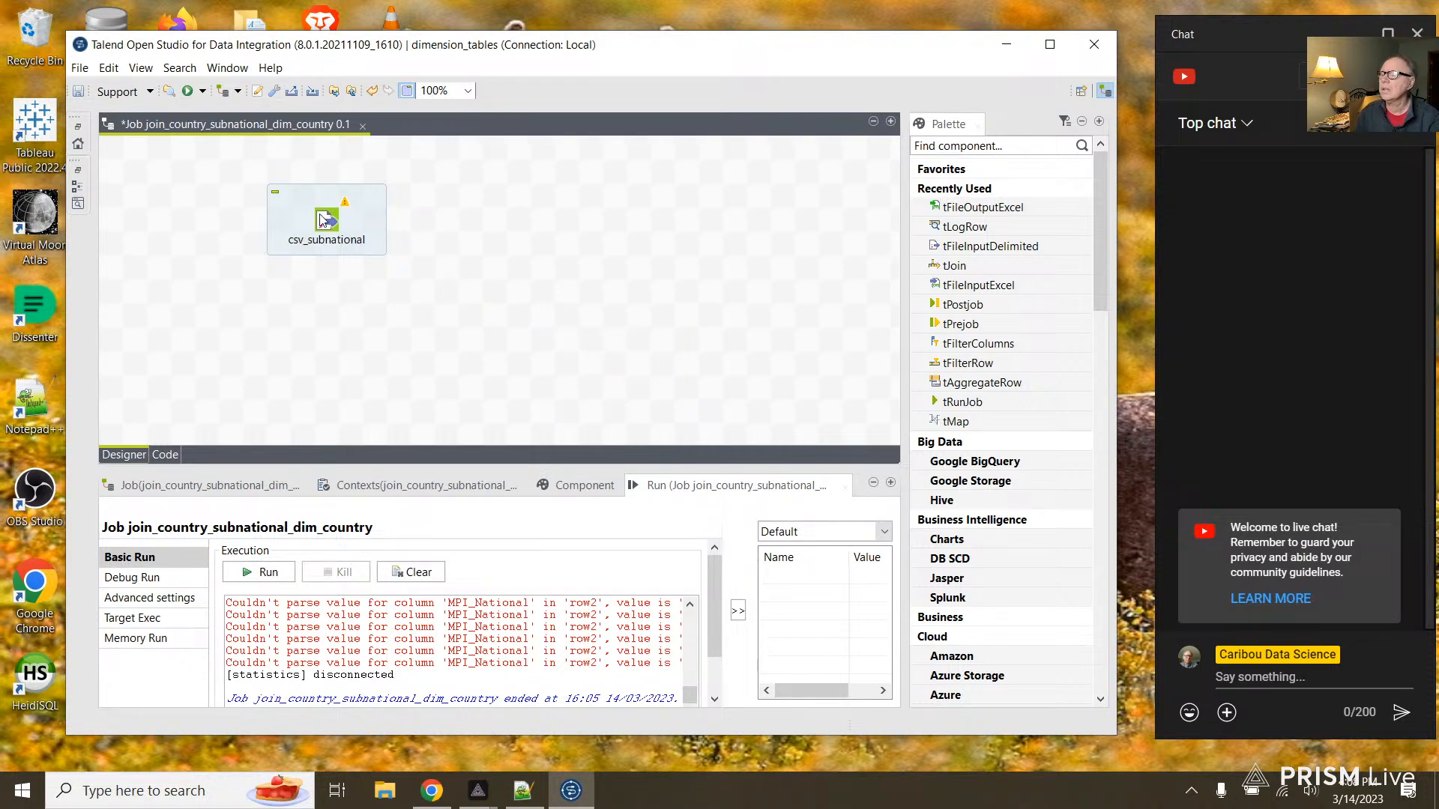
Step: Move csv_subnational aside, add a tFilterColumns component next to it and connect the two with a main row
drag(331, 222, 207, 219)
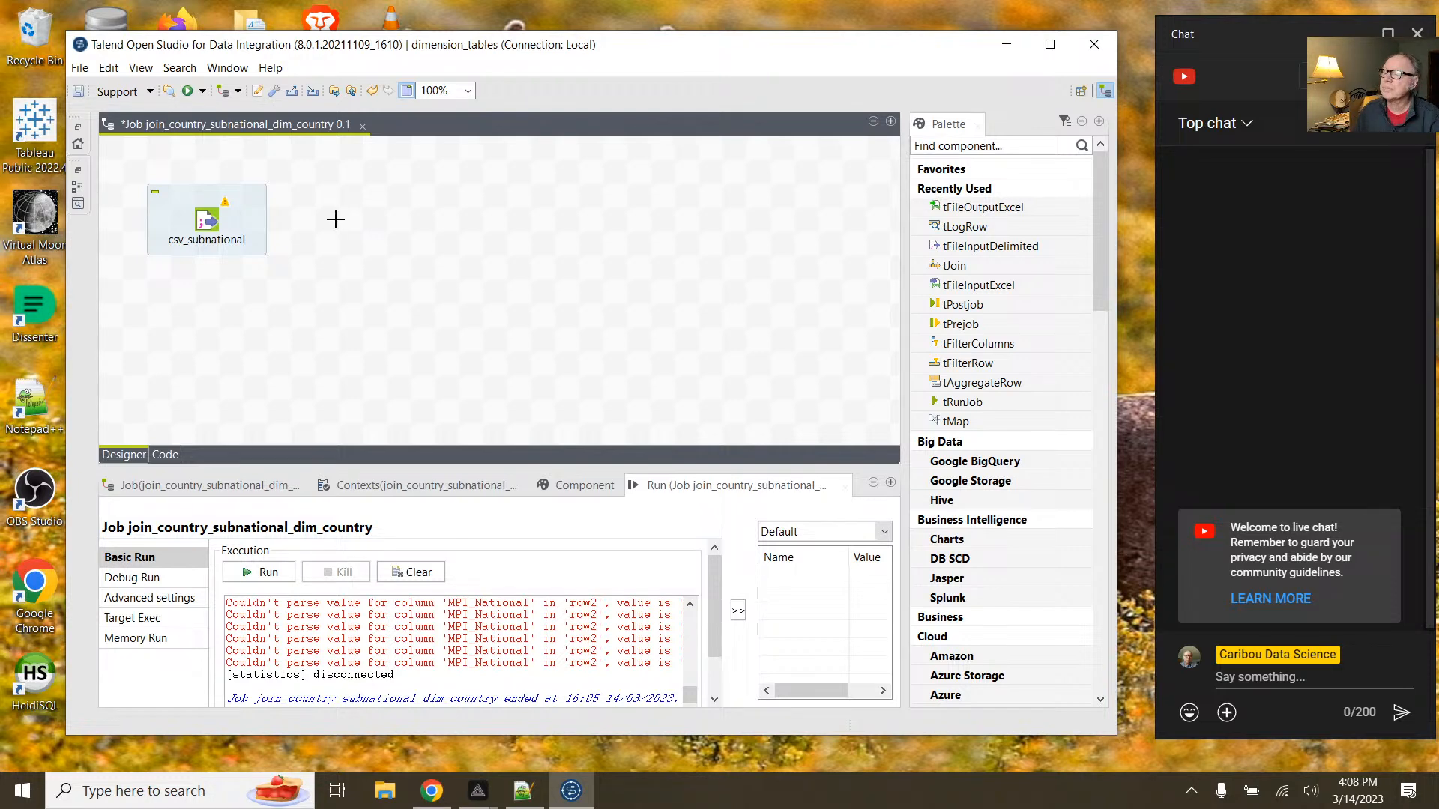
text(ti)
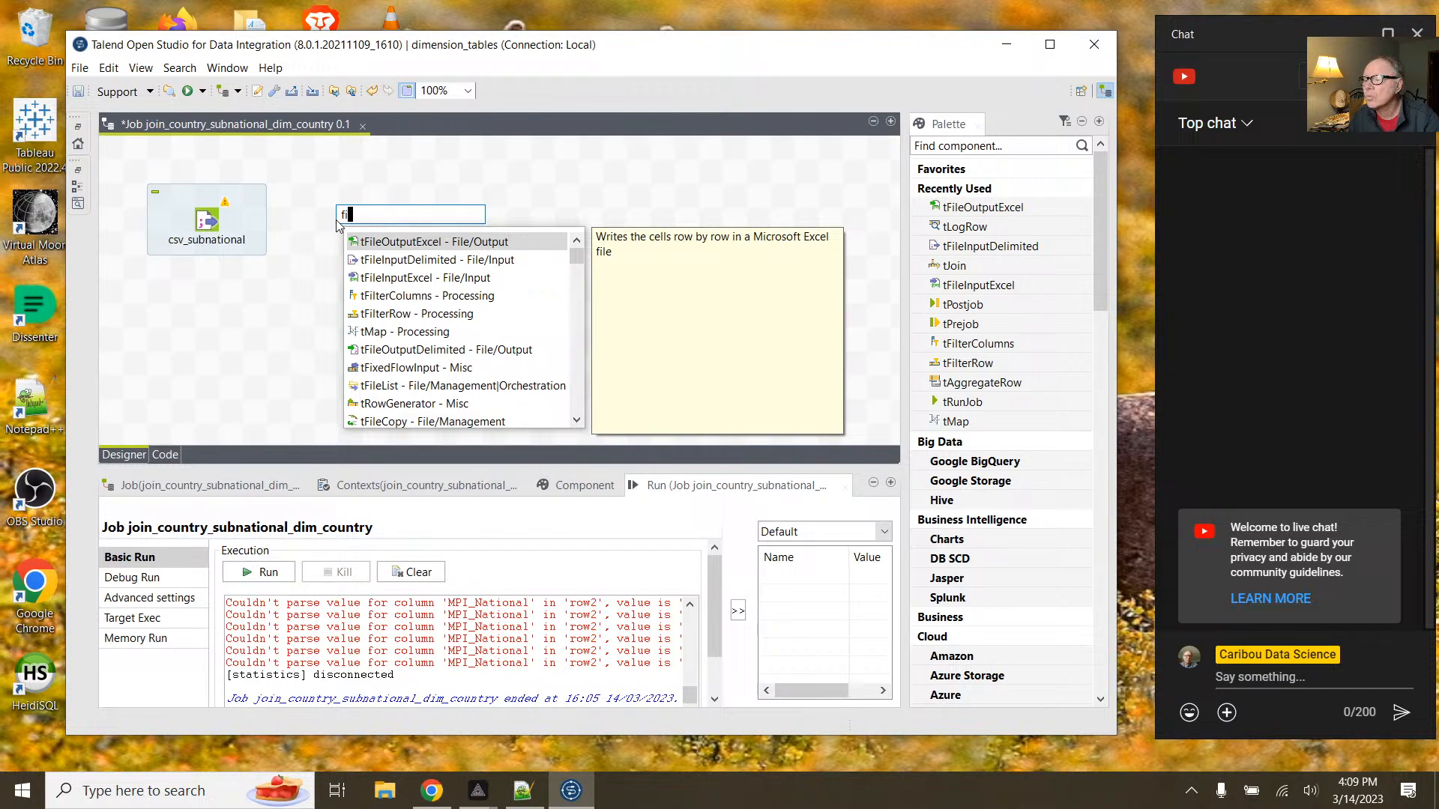
double_click(386, 298)
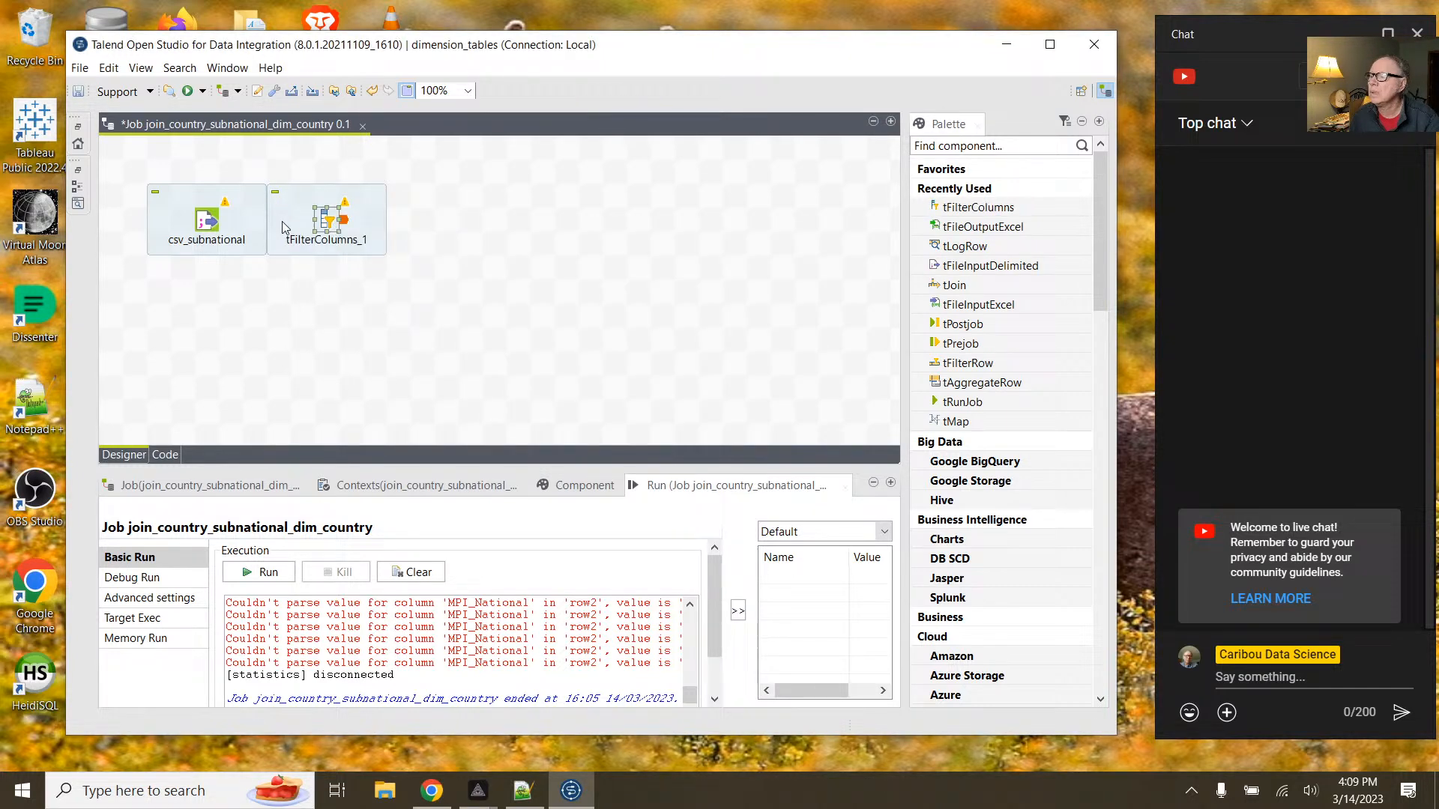
click(214, 223)
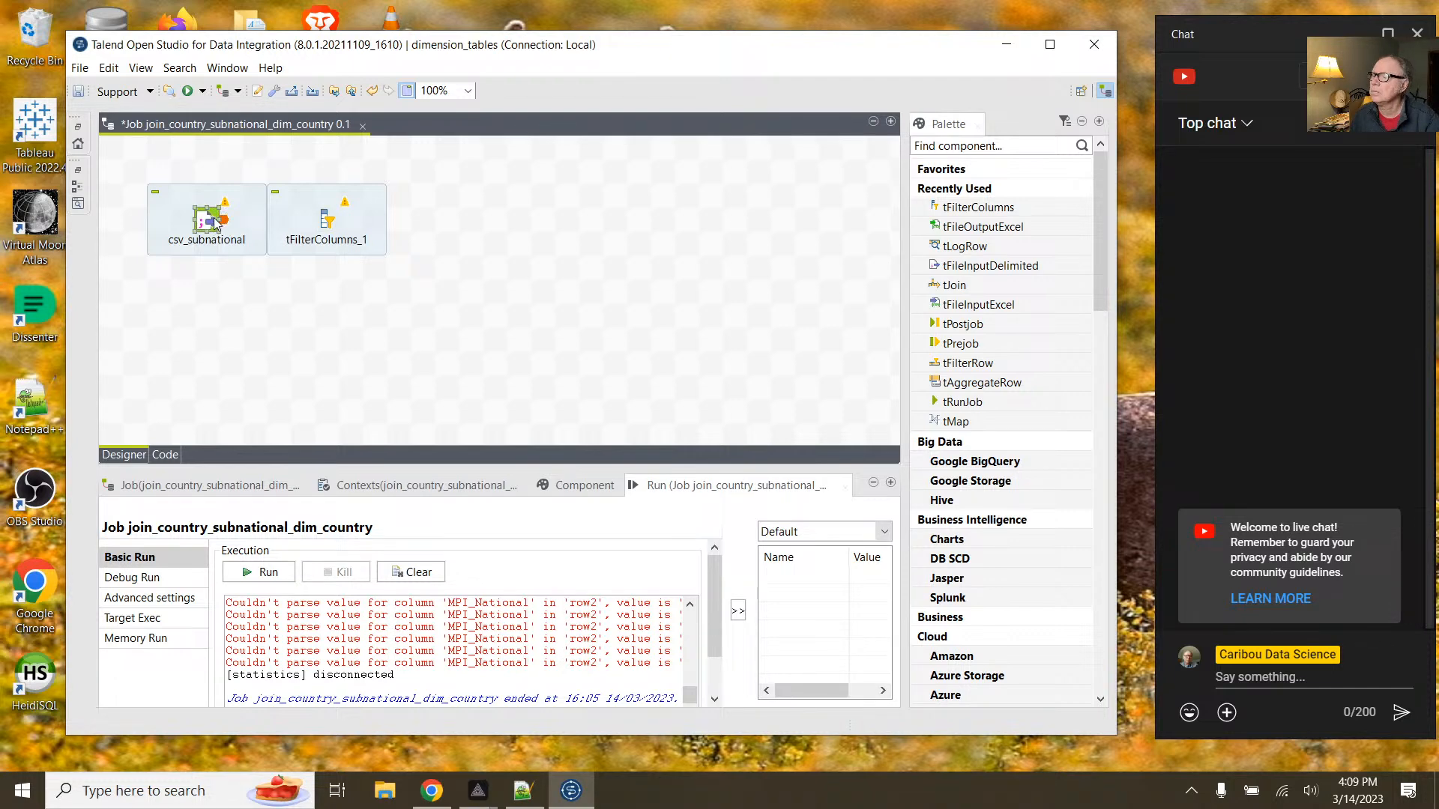
drag(223, 225, 323, 225)
Step: Edit the schema of tFilterColumns_1 so that its output contains only the ISO column of csv_subnational
click(326, 224)
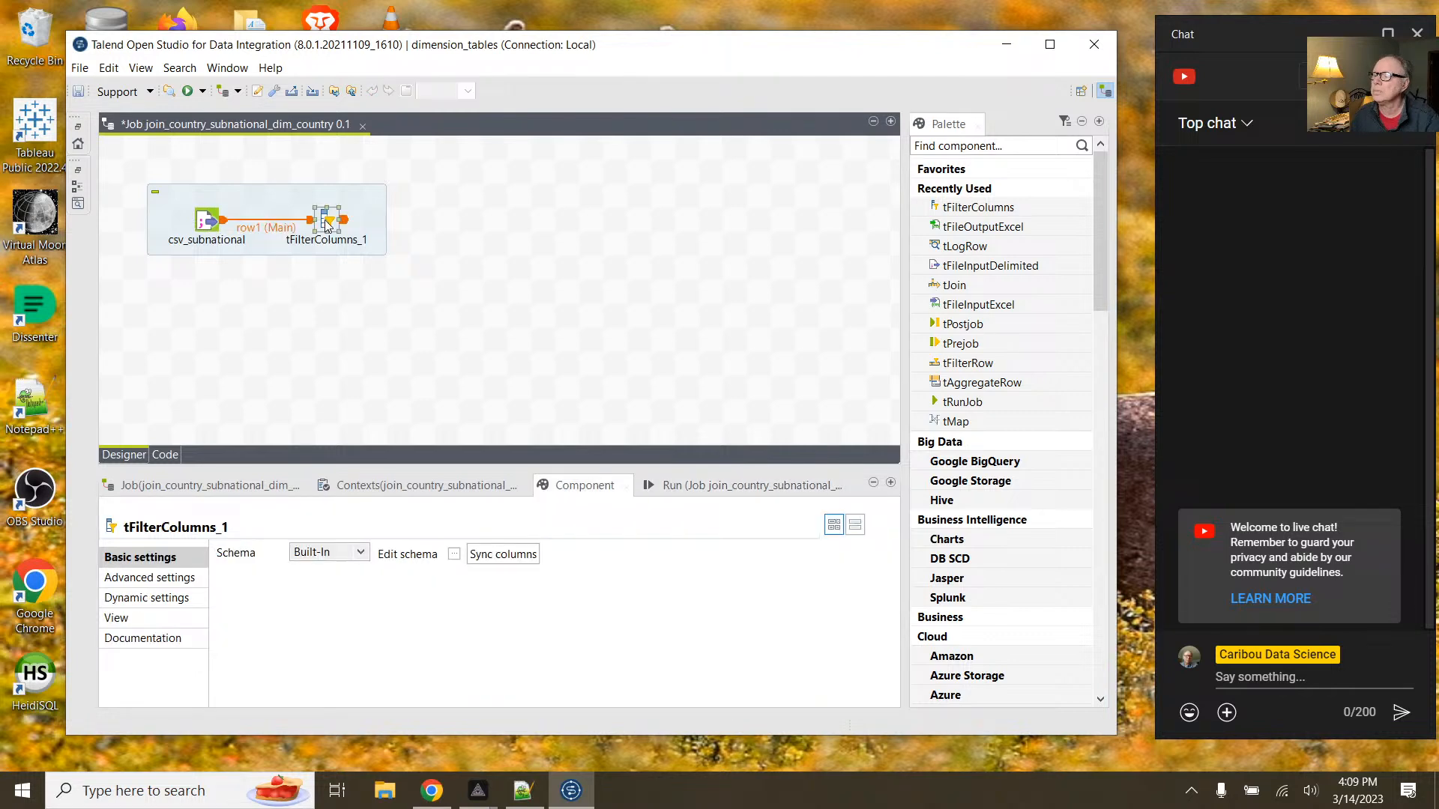
click(454, 555)
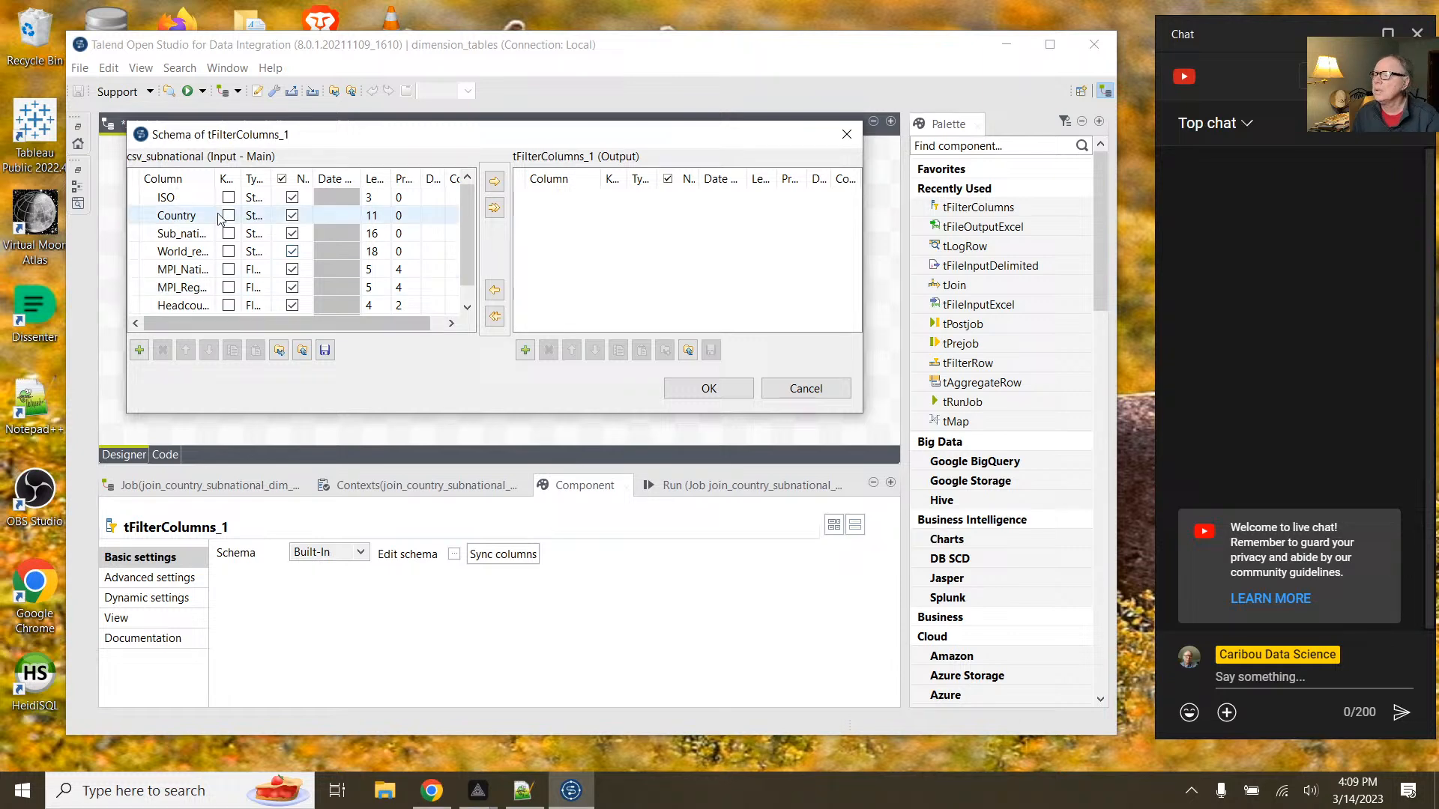
click(174, 199)
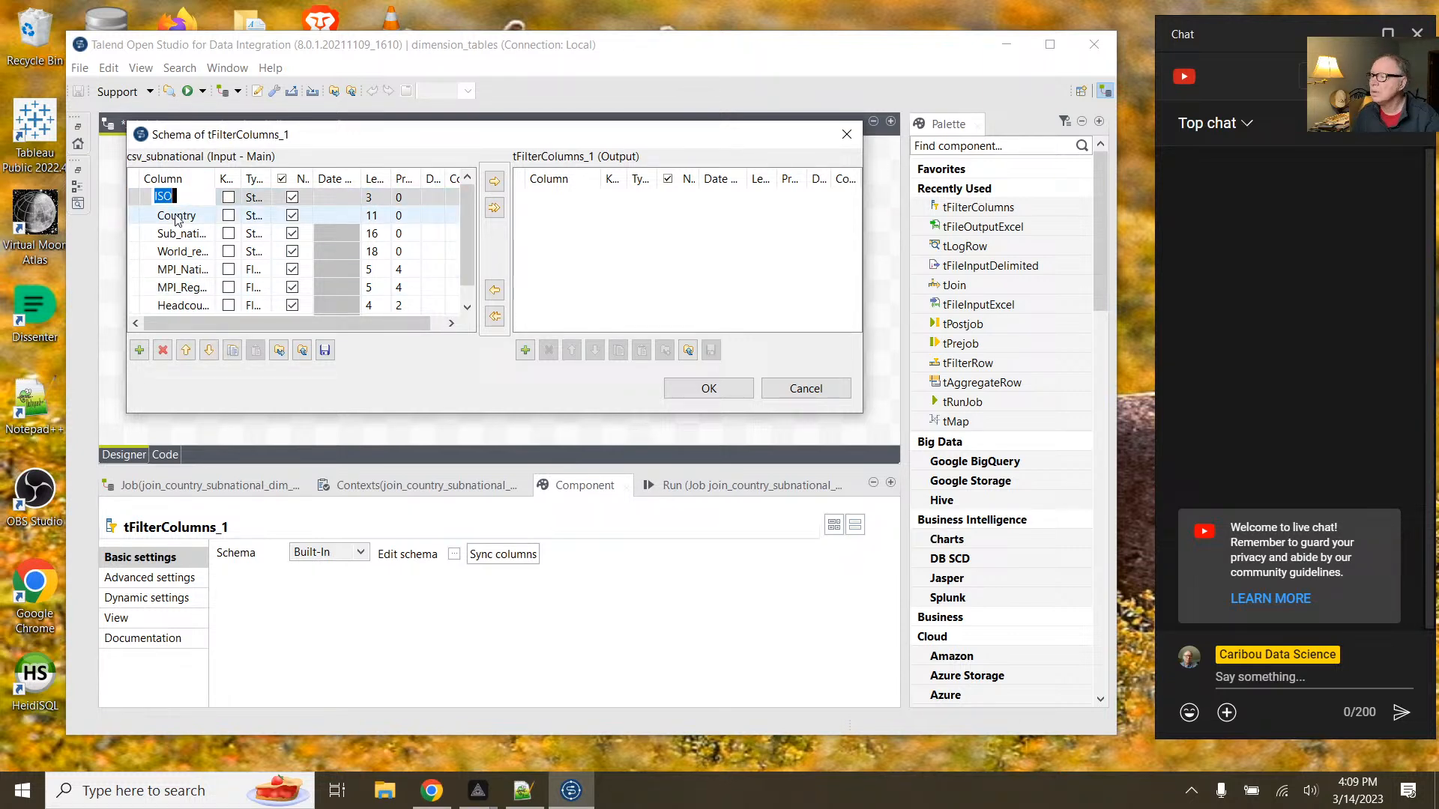
shift+click(176, 215)
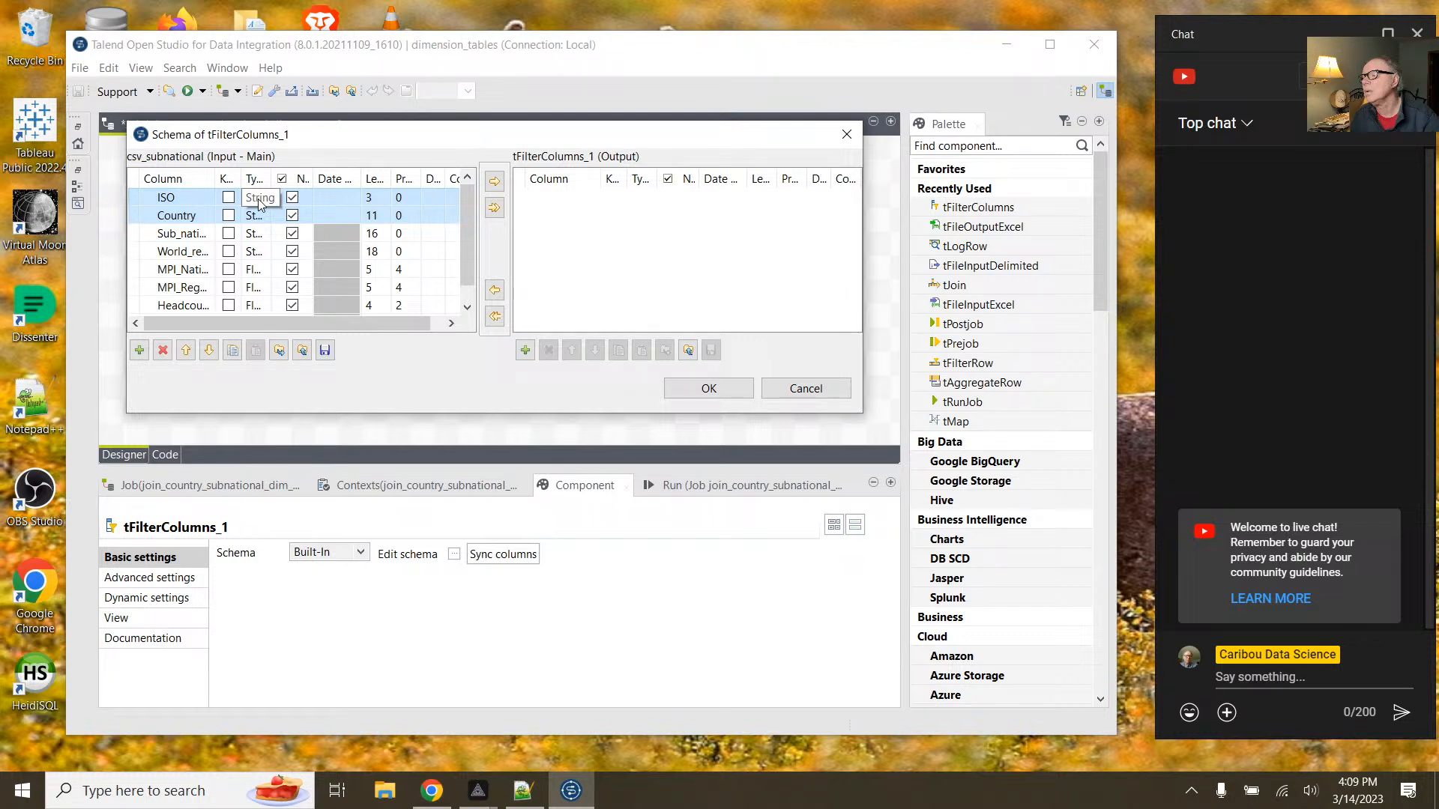
click(174, 197)
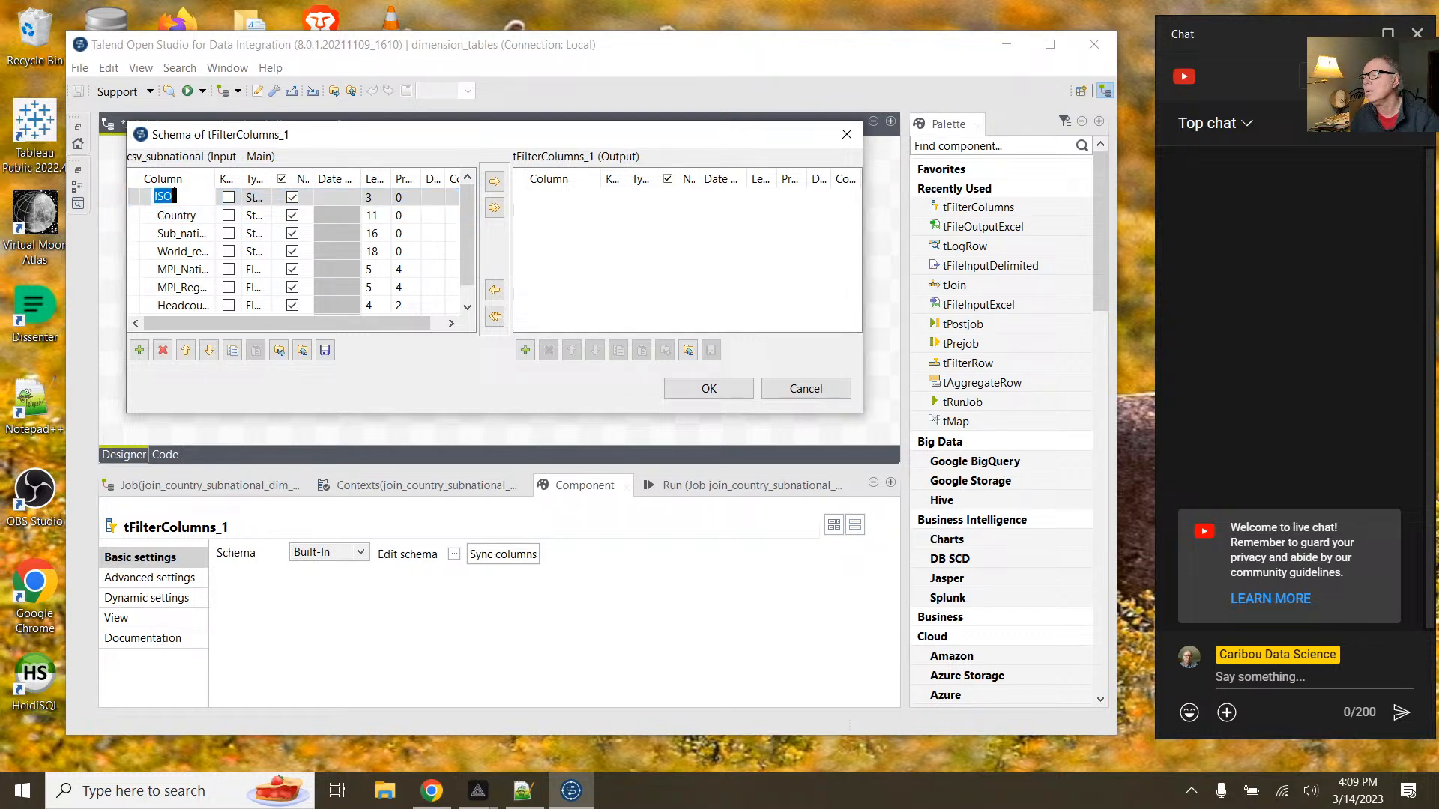
click(494, 183)
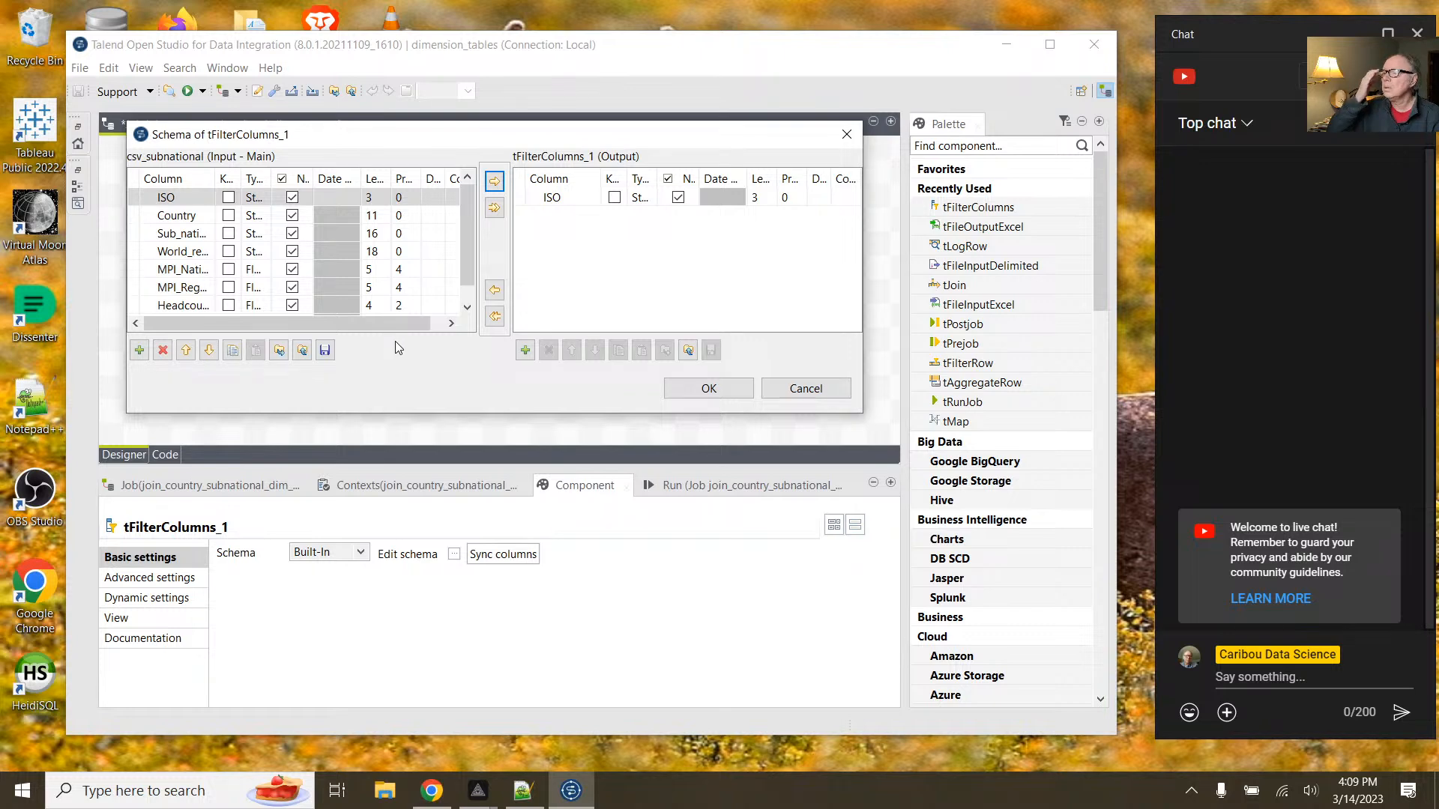
click(686, 390)
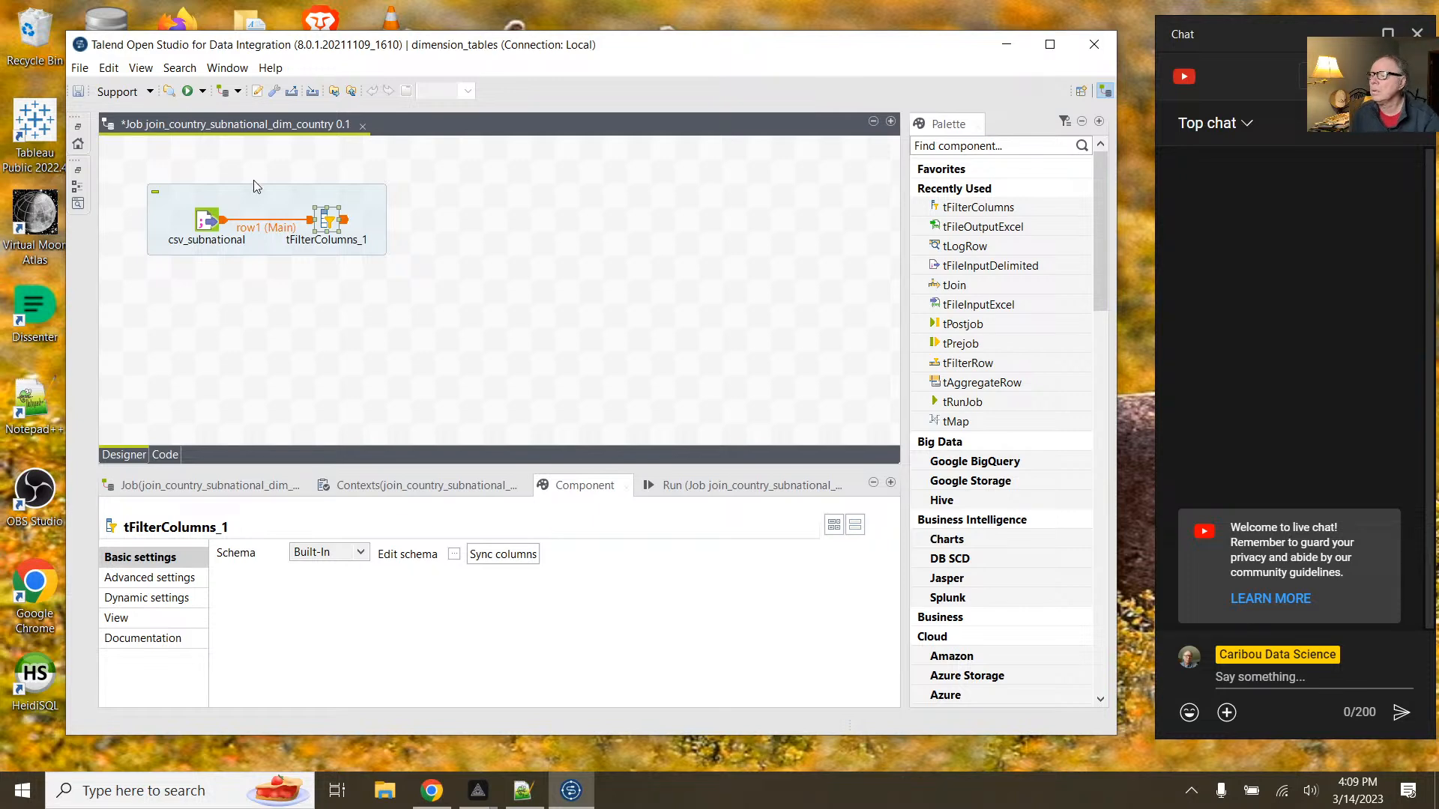
Step: Add the excel_countries metadata from the repository to the job below csv_subnational as a tFileInputExcel component
click(78, 127)
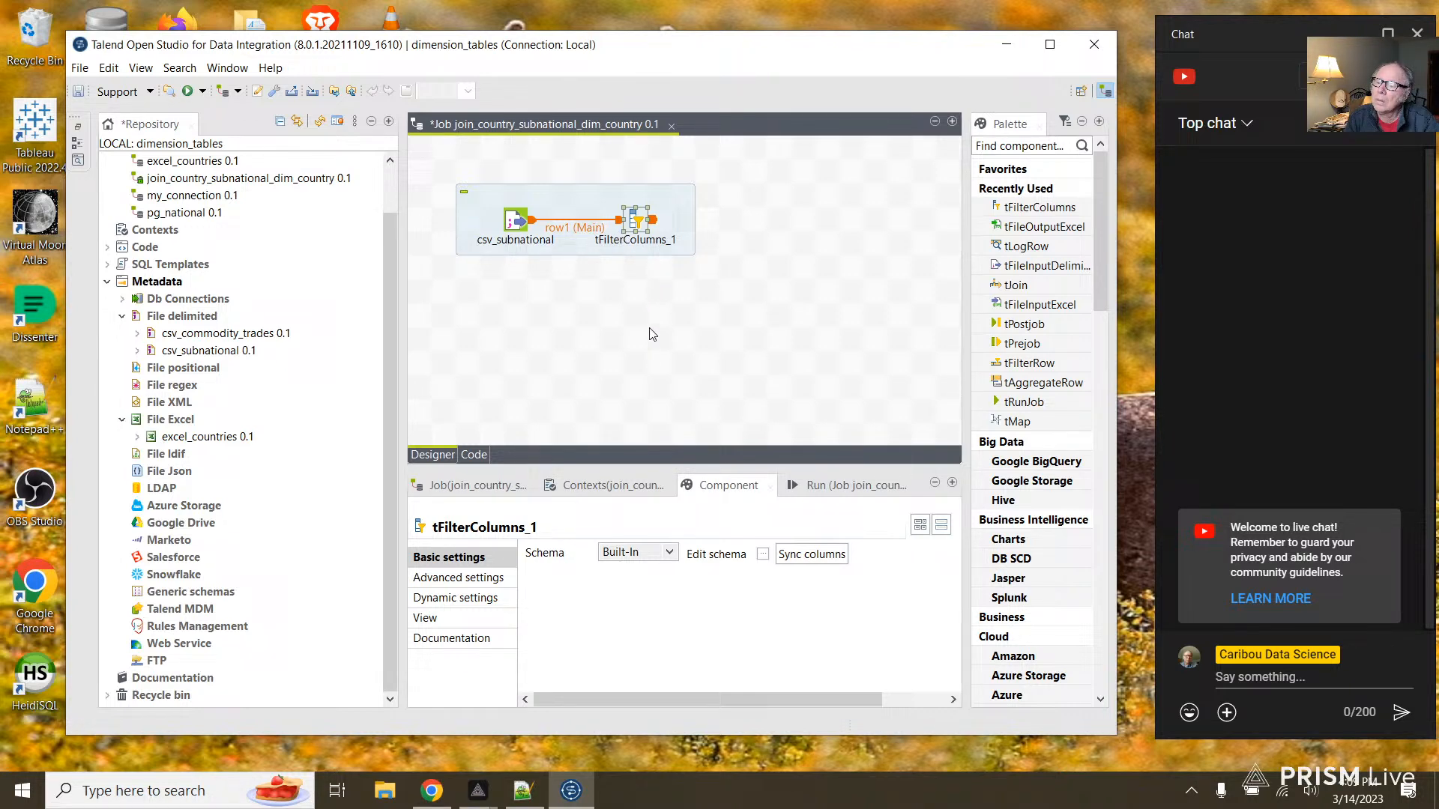
click(211, 440)
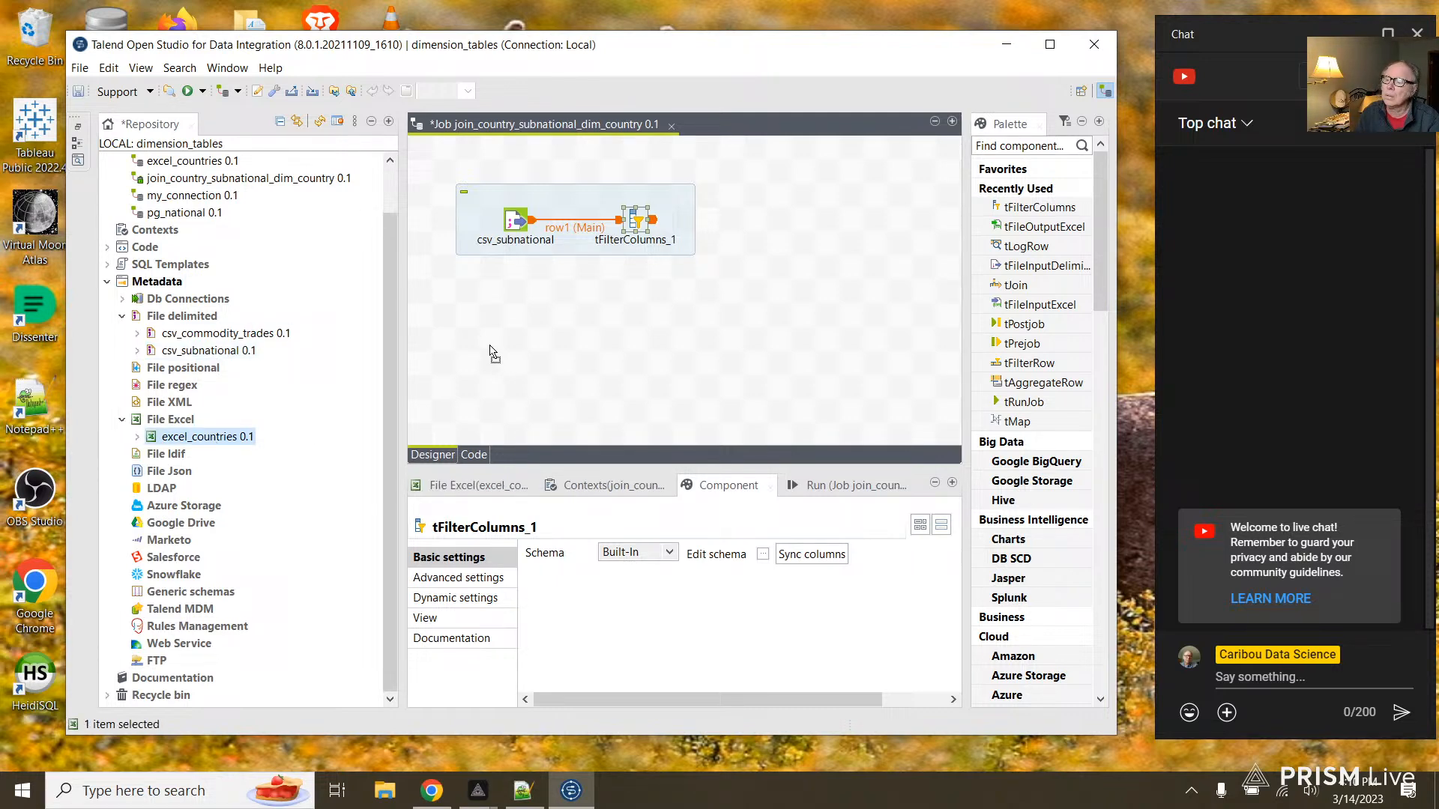
drag(489, 350, 488, 351)
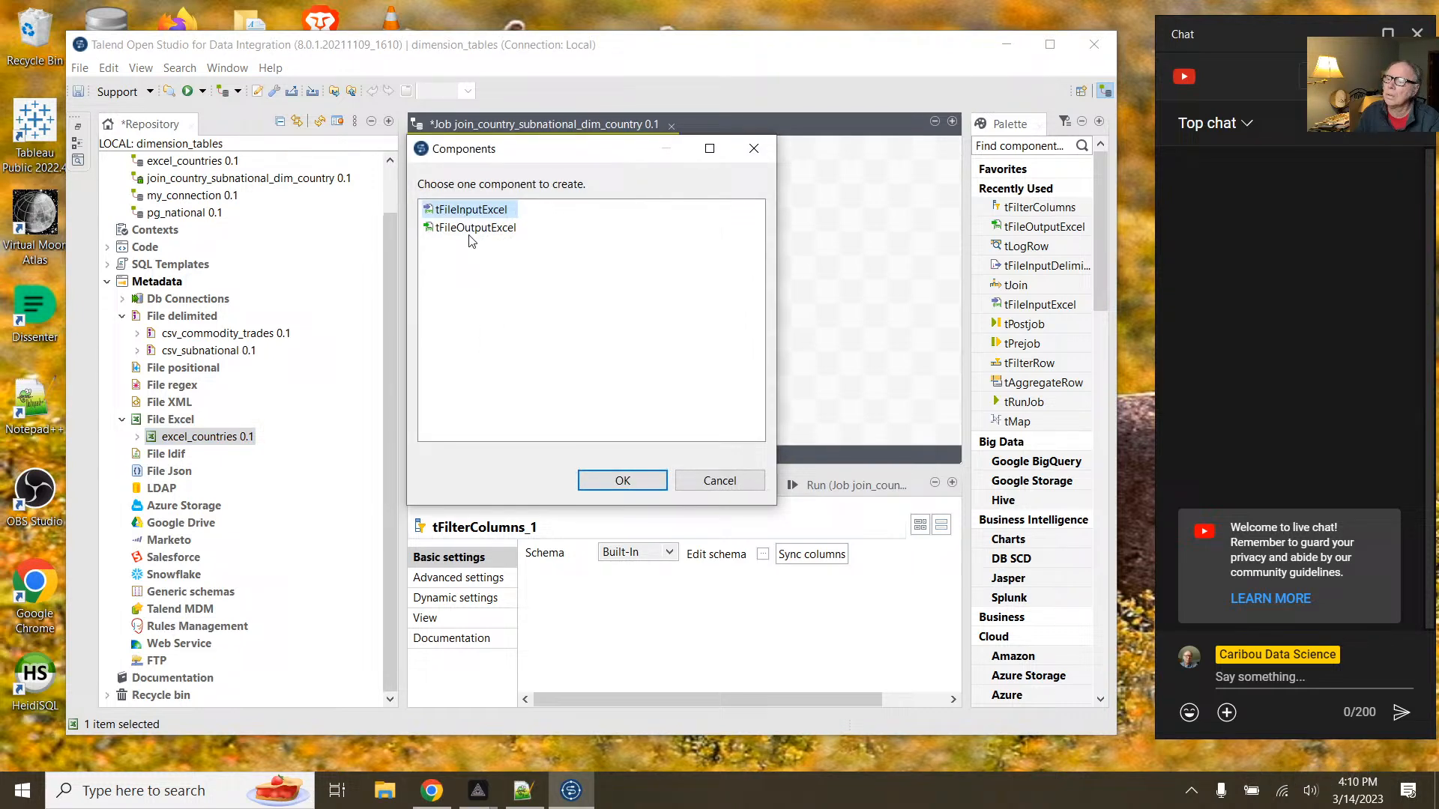
click(620, 478)
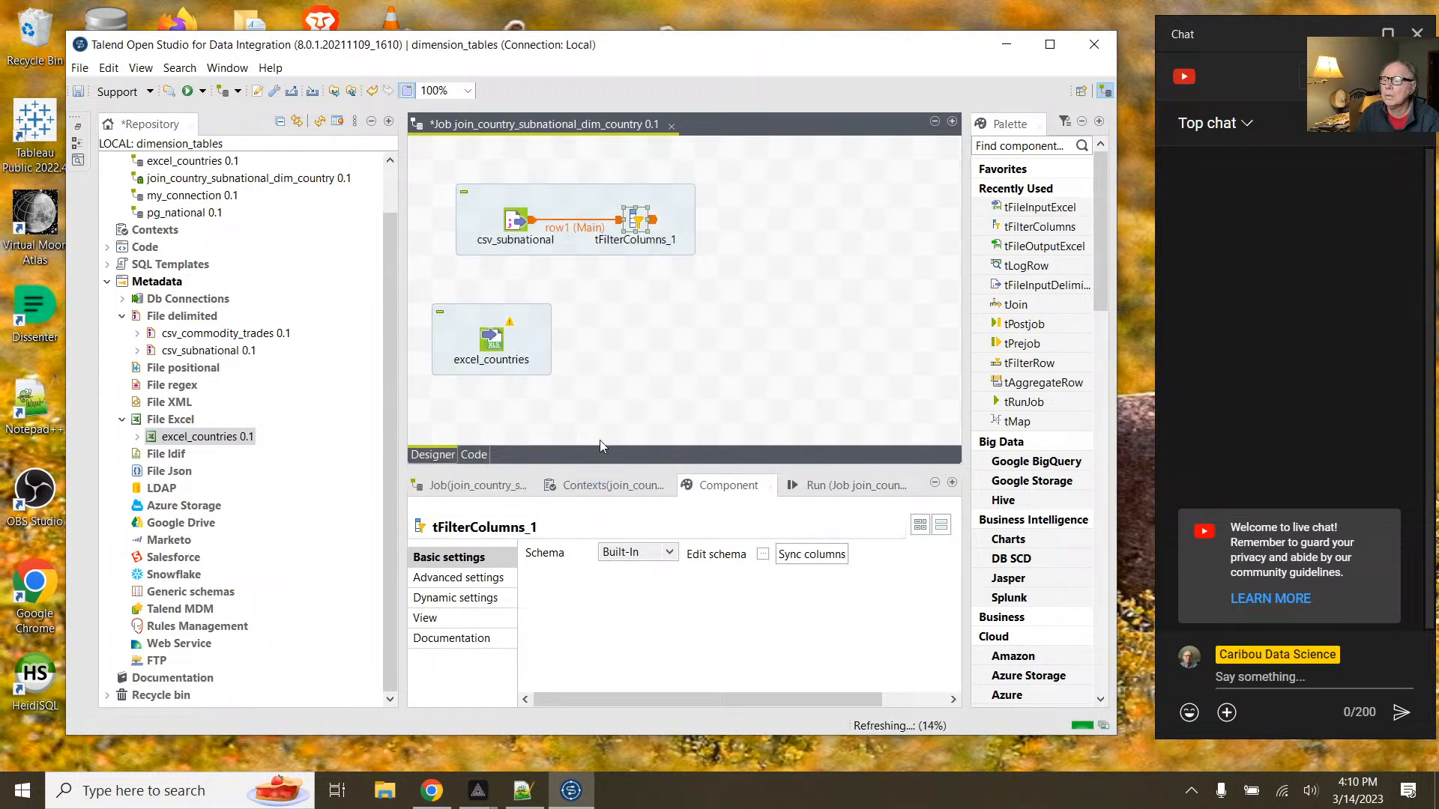
Step: Add a second tFilterColumns component beside excel_countries, connected to it by a main row
click(503, 344)
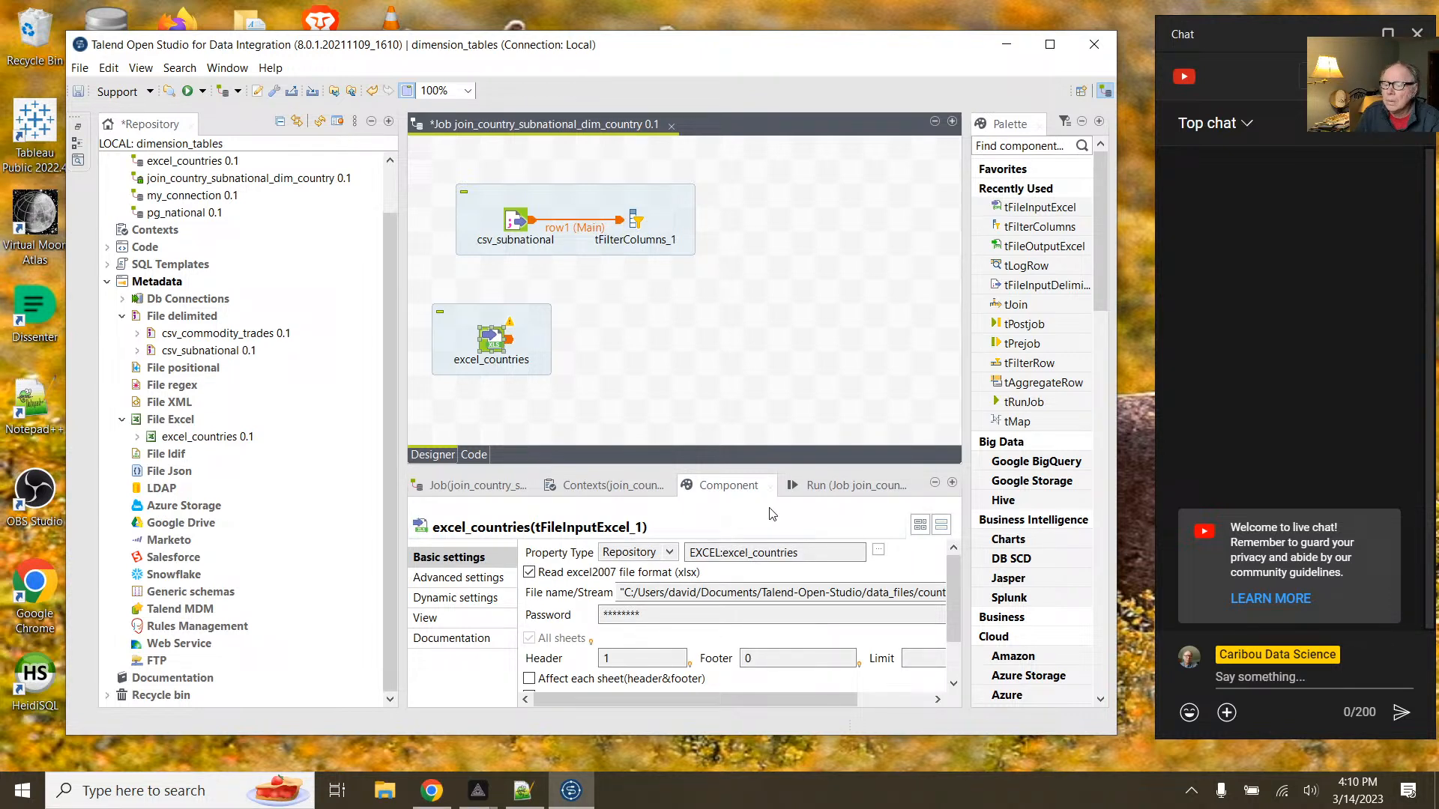
drag(791, 696, 762, 688)
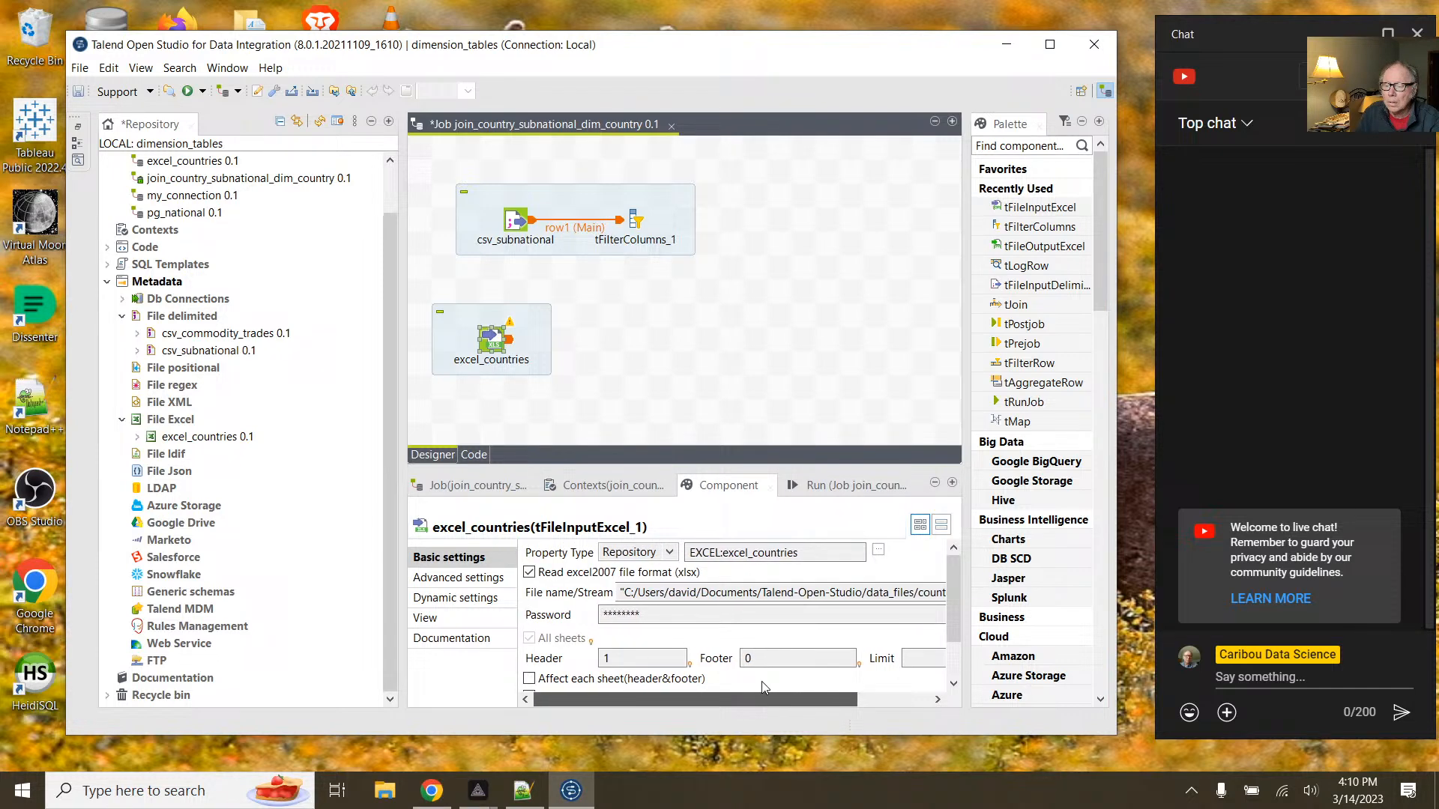
click(666, 342)
click(522, 343)
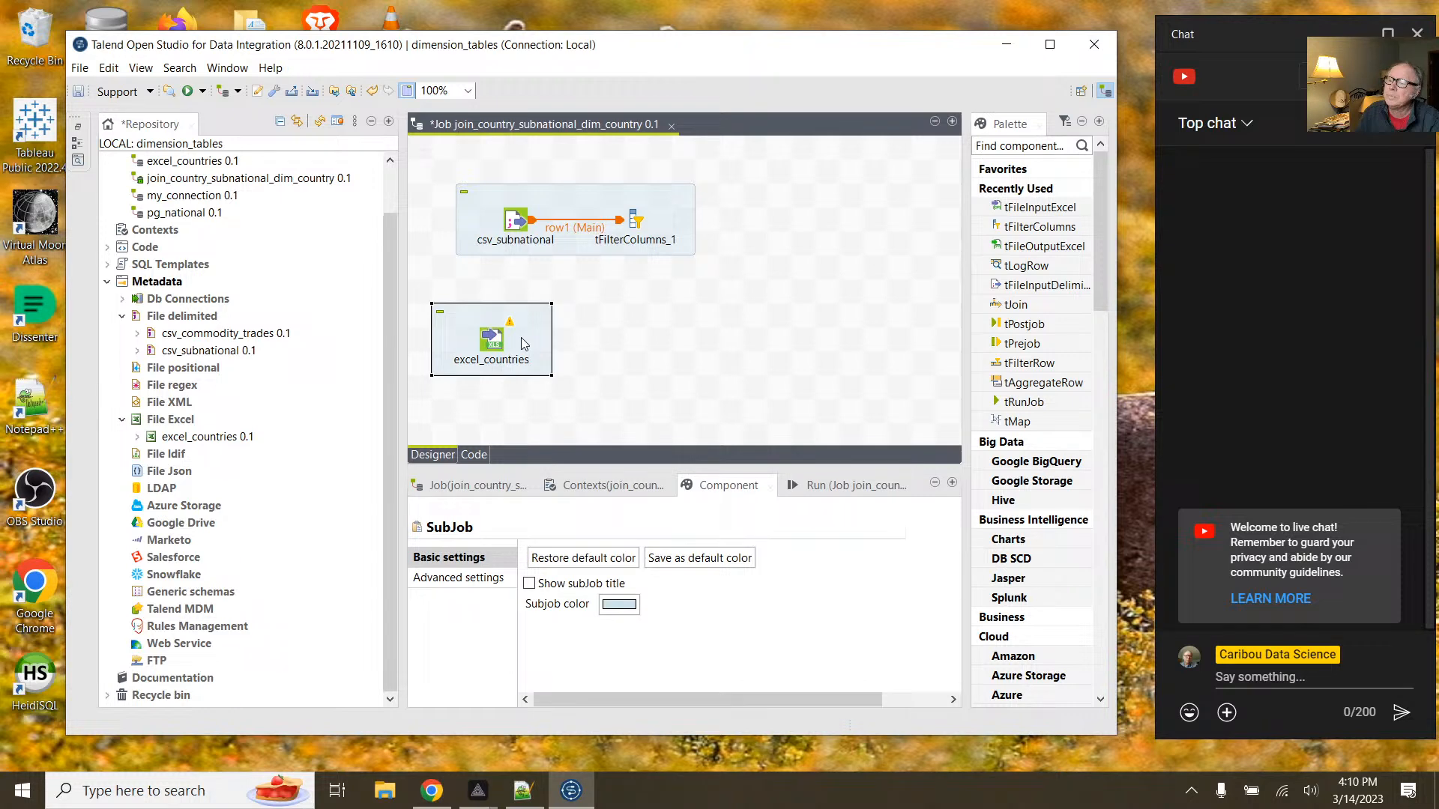
click(511, 344)
drag(511, 344, 701, 345)
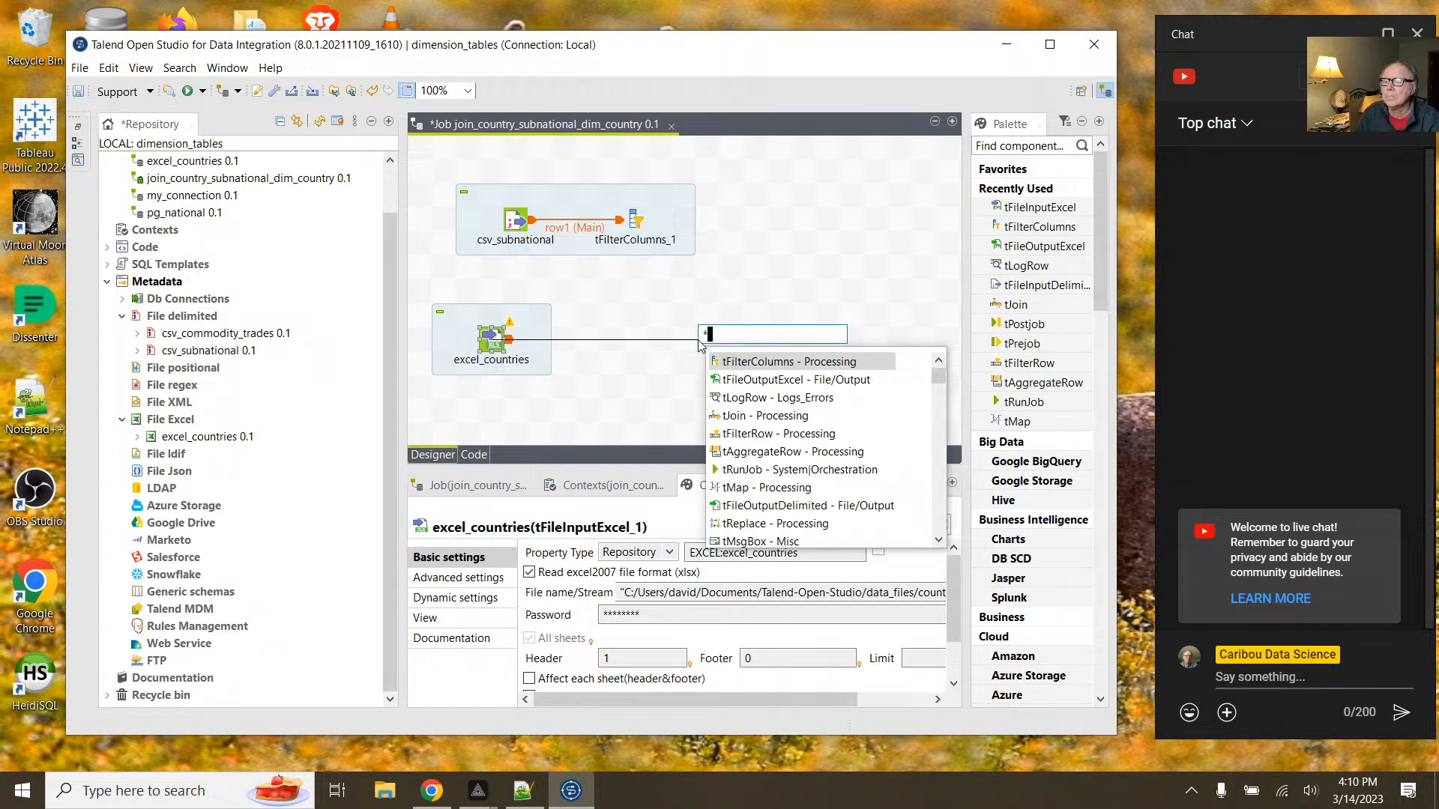
double_click(748, 364)
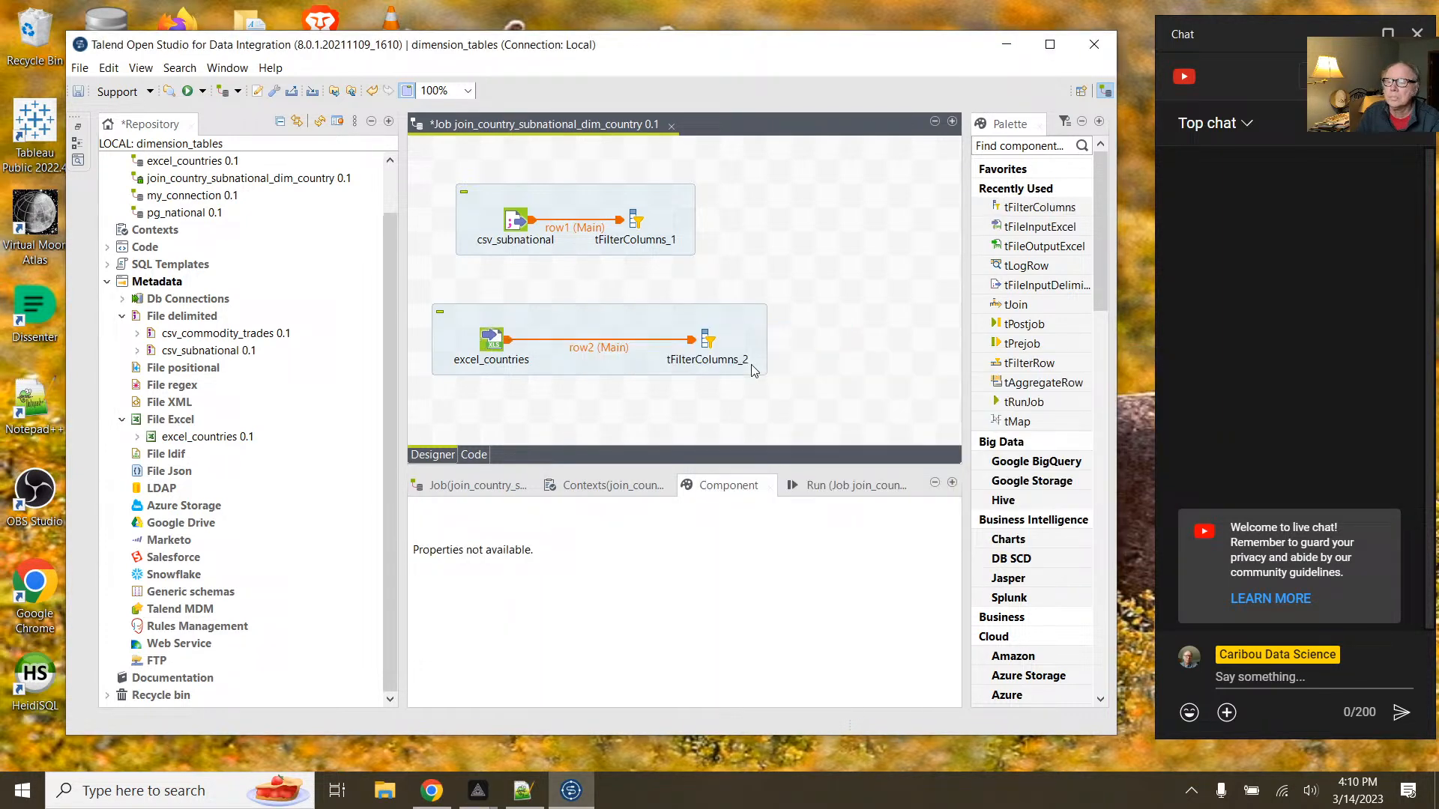
Step: Edit the schema of tFilterColumns_2 so that its output contains only the Country column of excel_countries
click(704, 341)
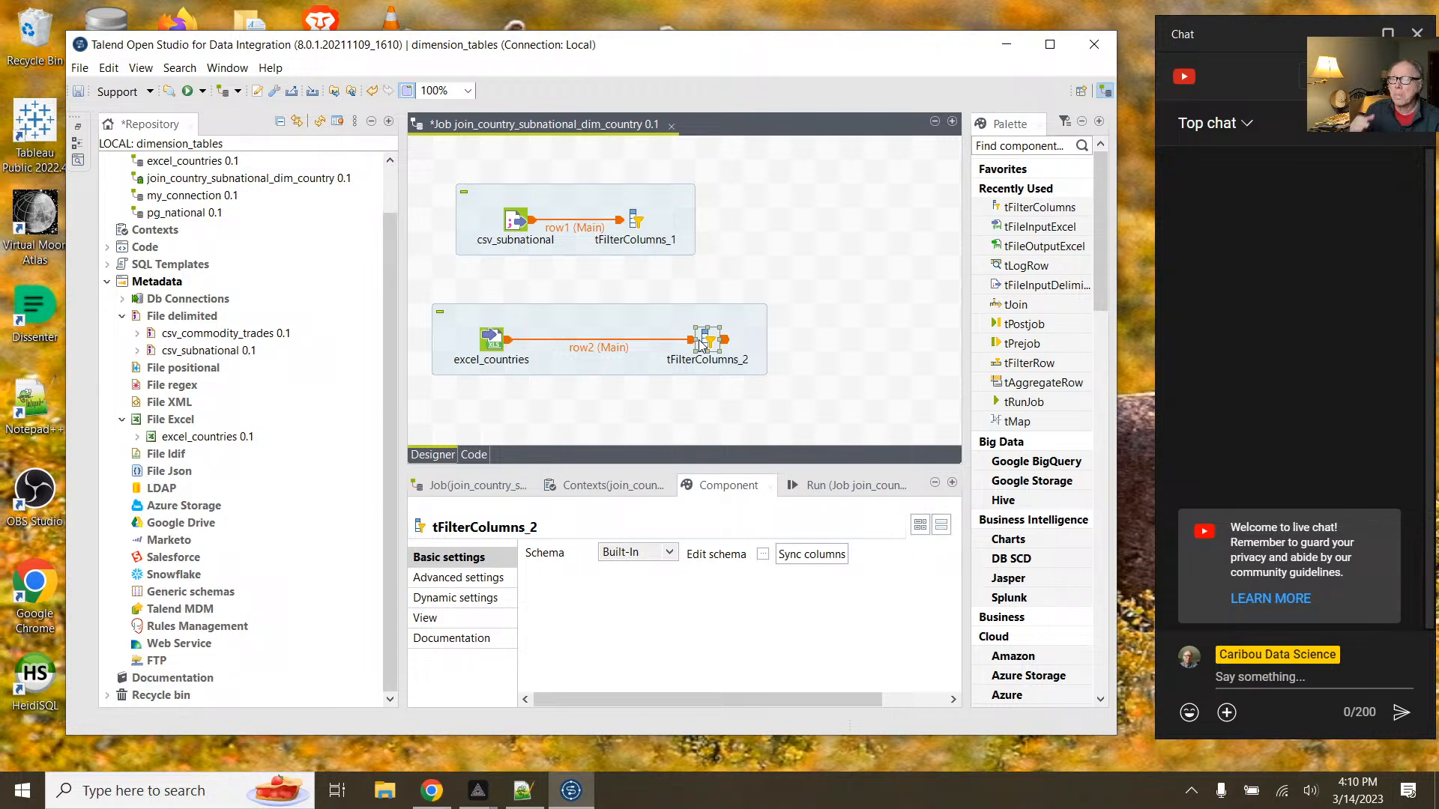
click(761, 555)
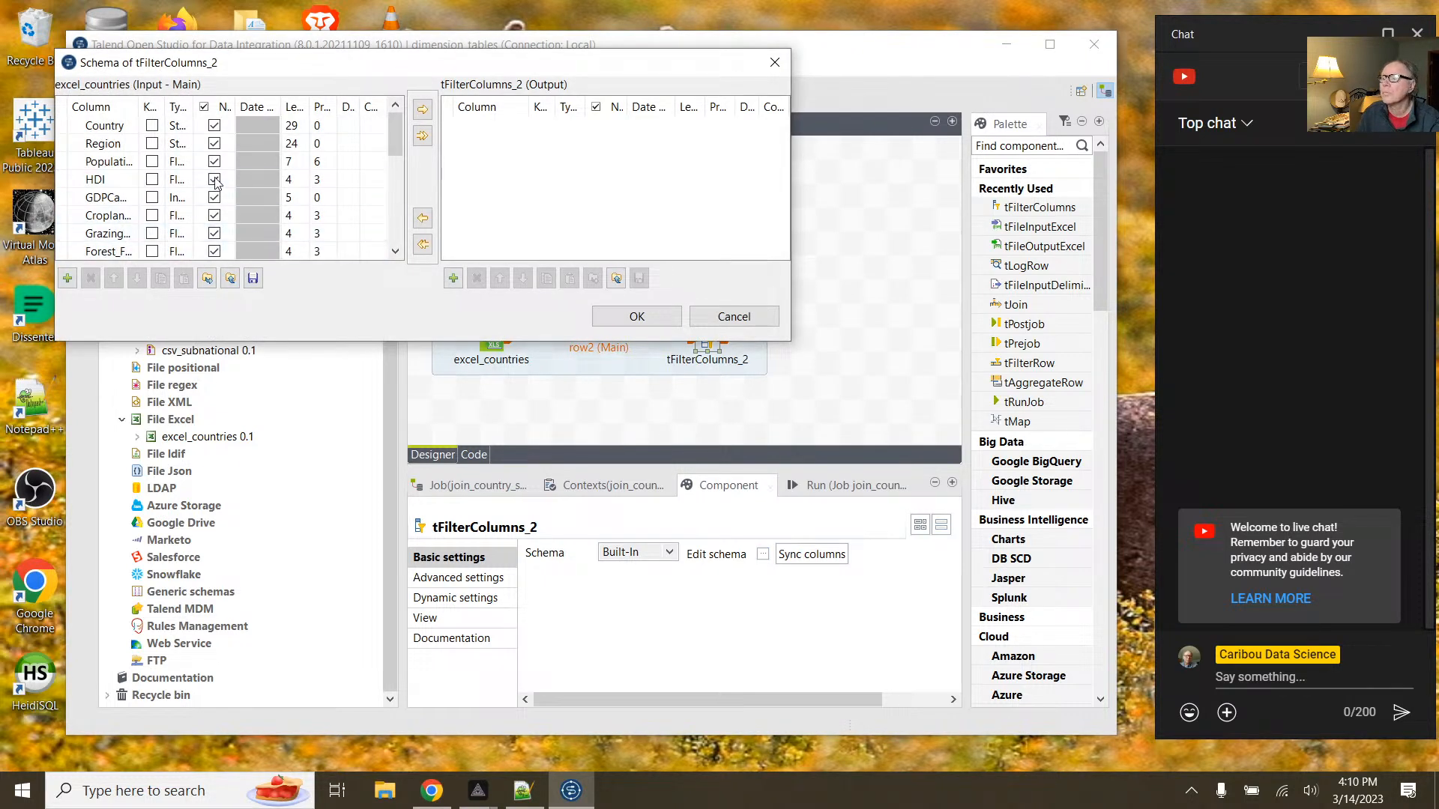
click(116, 129)
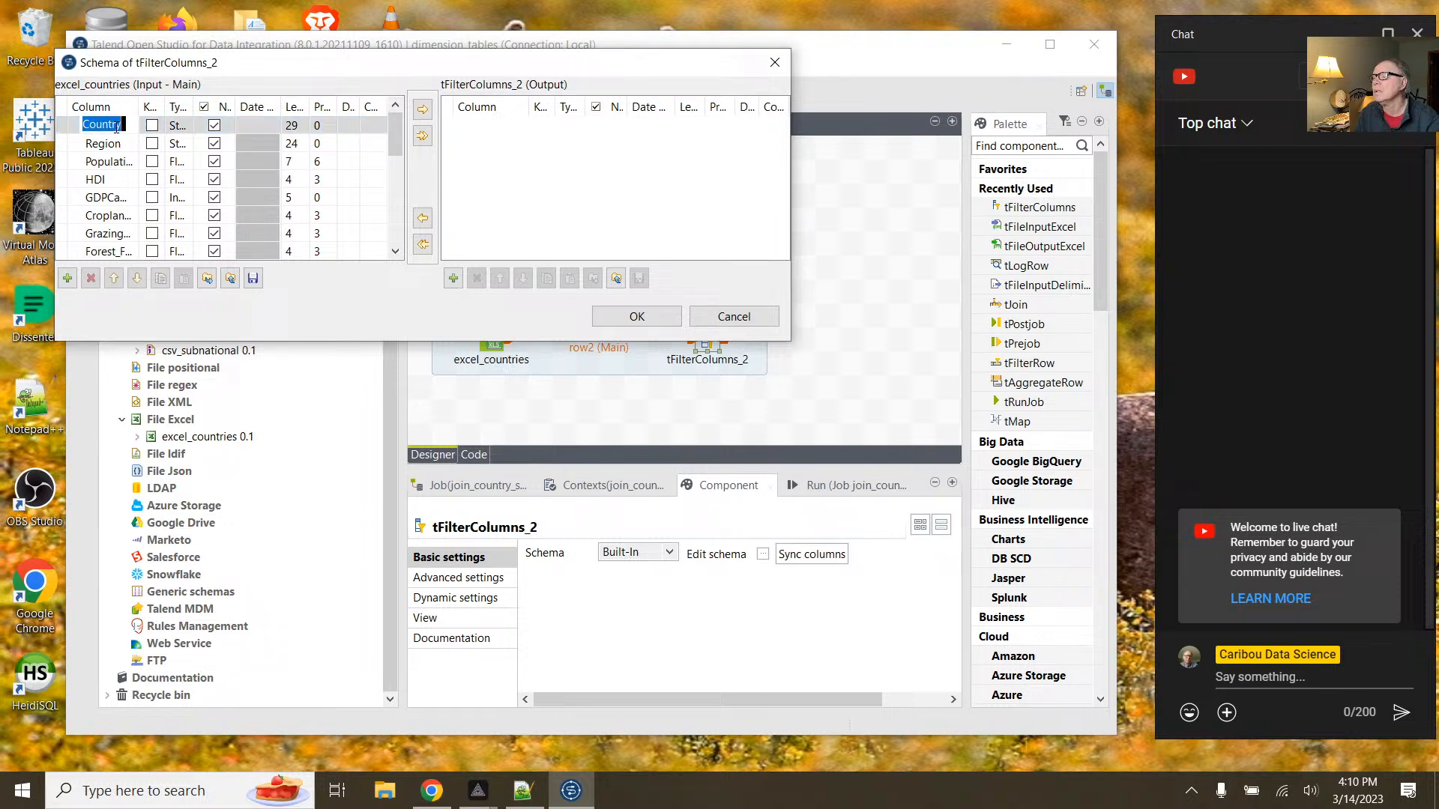
click(422, 109)
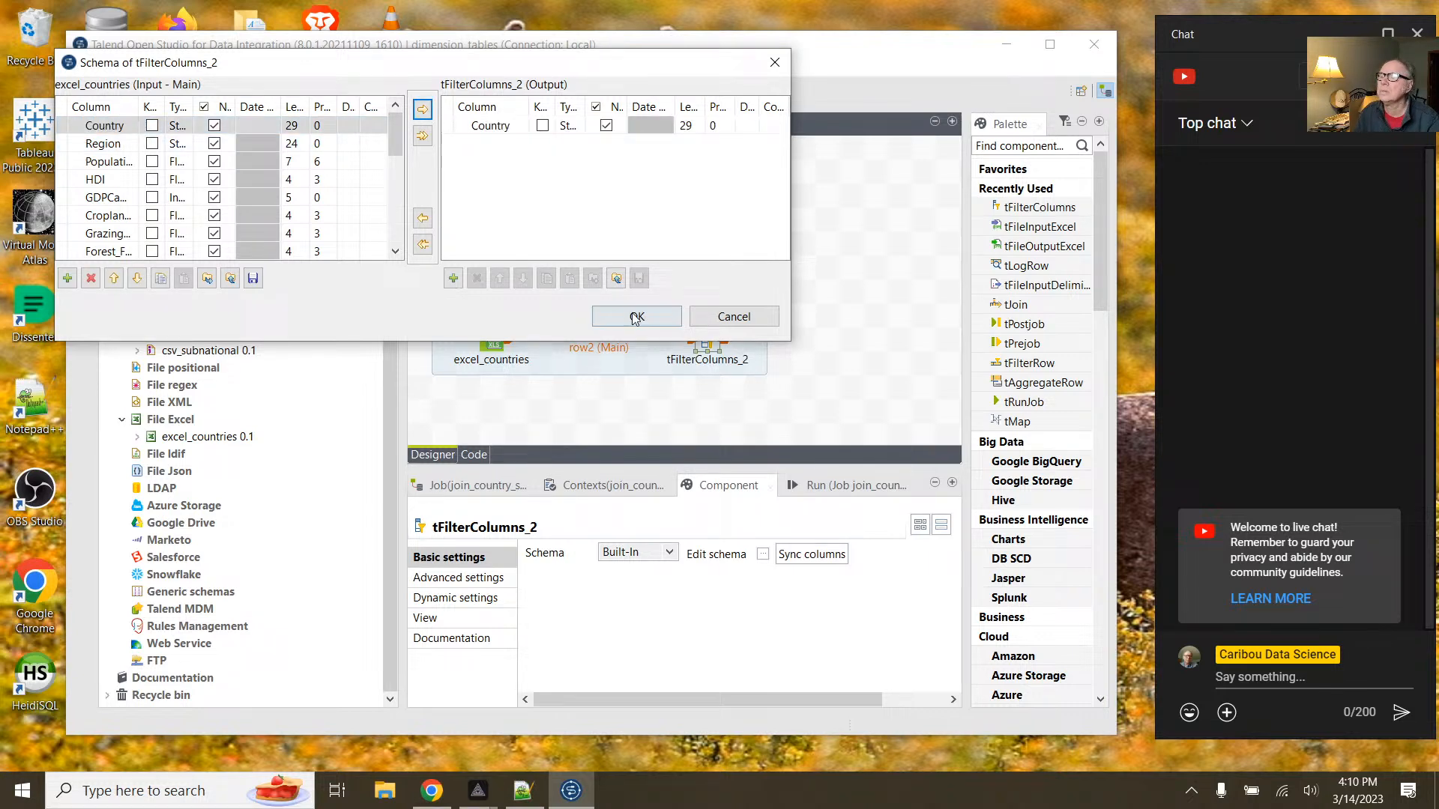
click(636, 317)
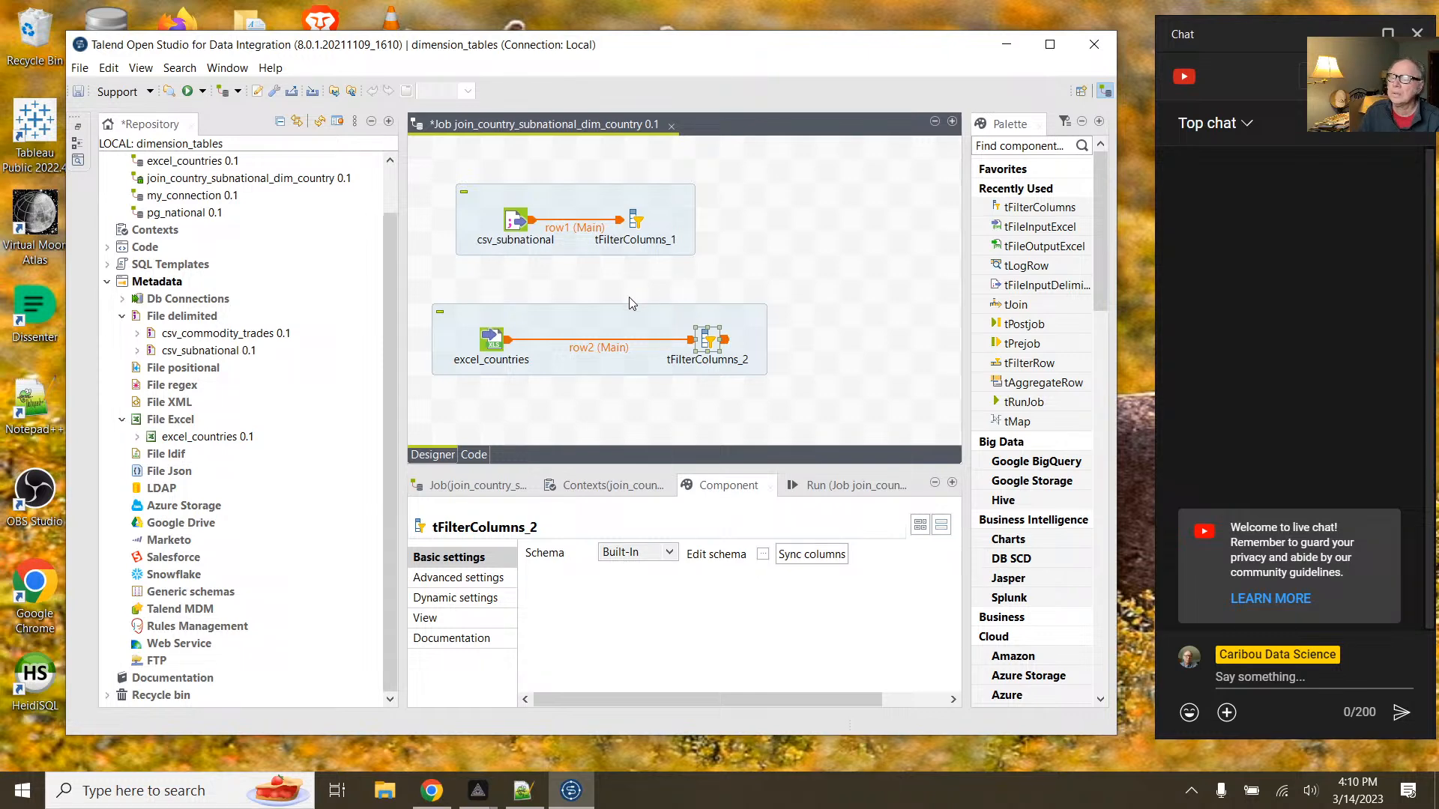
Step: Move tFilterColumns_2 closer to excel_countries and align the csv_subnational subjob directly above the excel_countries subjob
drag(705, 341, 608, 339)
click(714, 327)
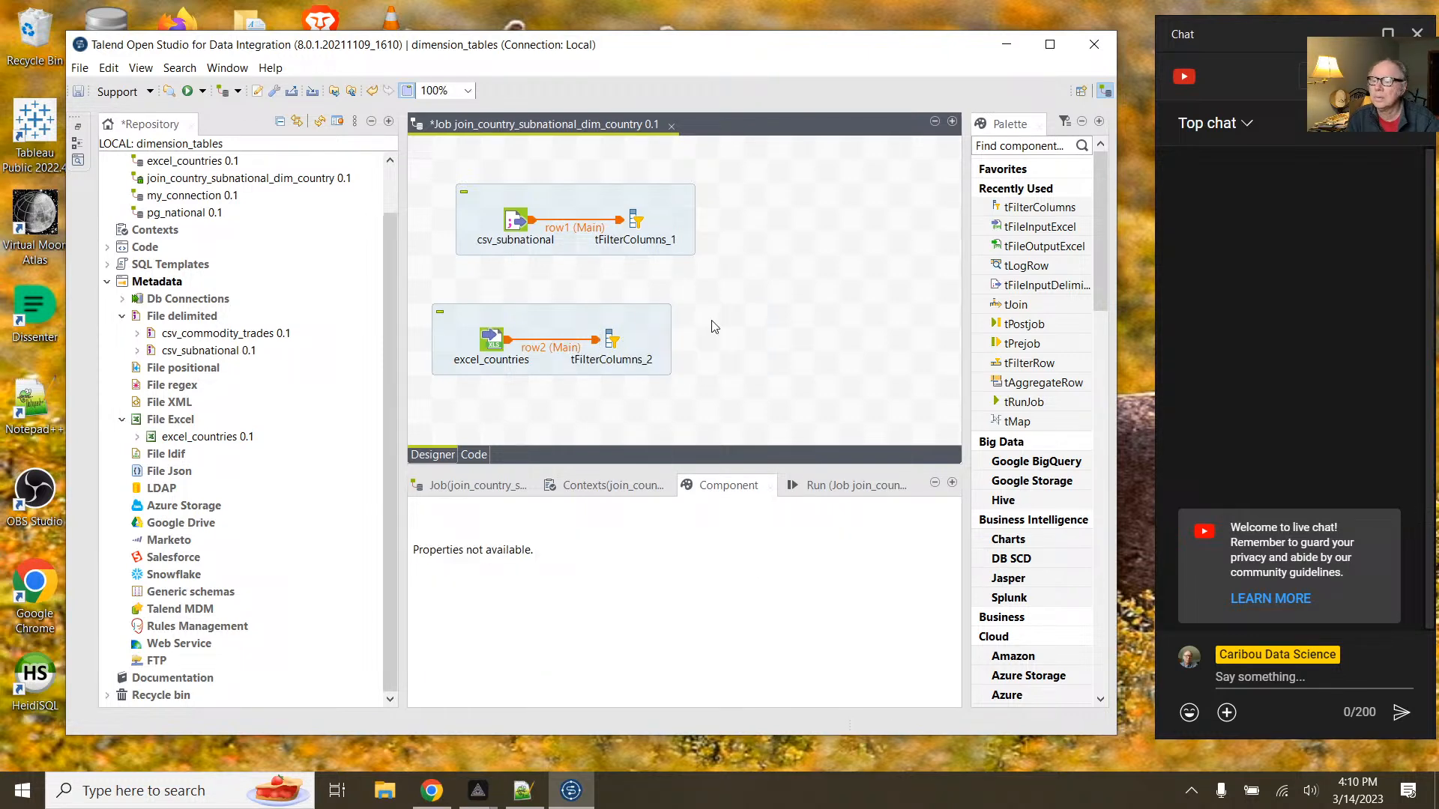
click(596, 214)
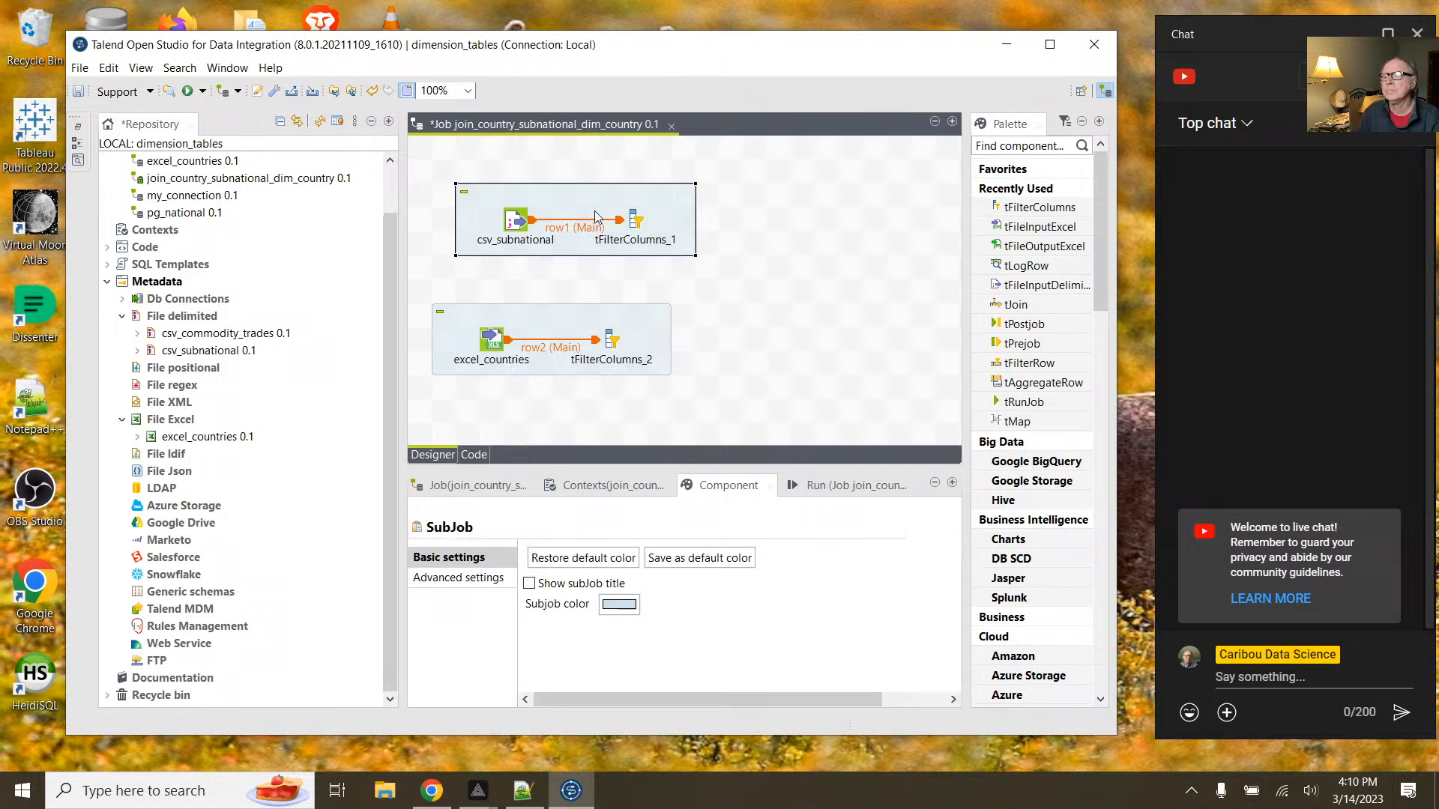
click(692, 273)
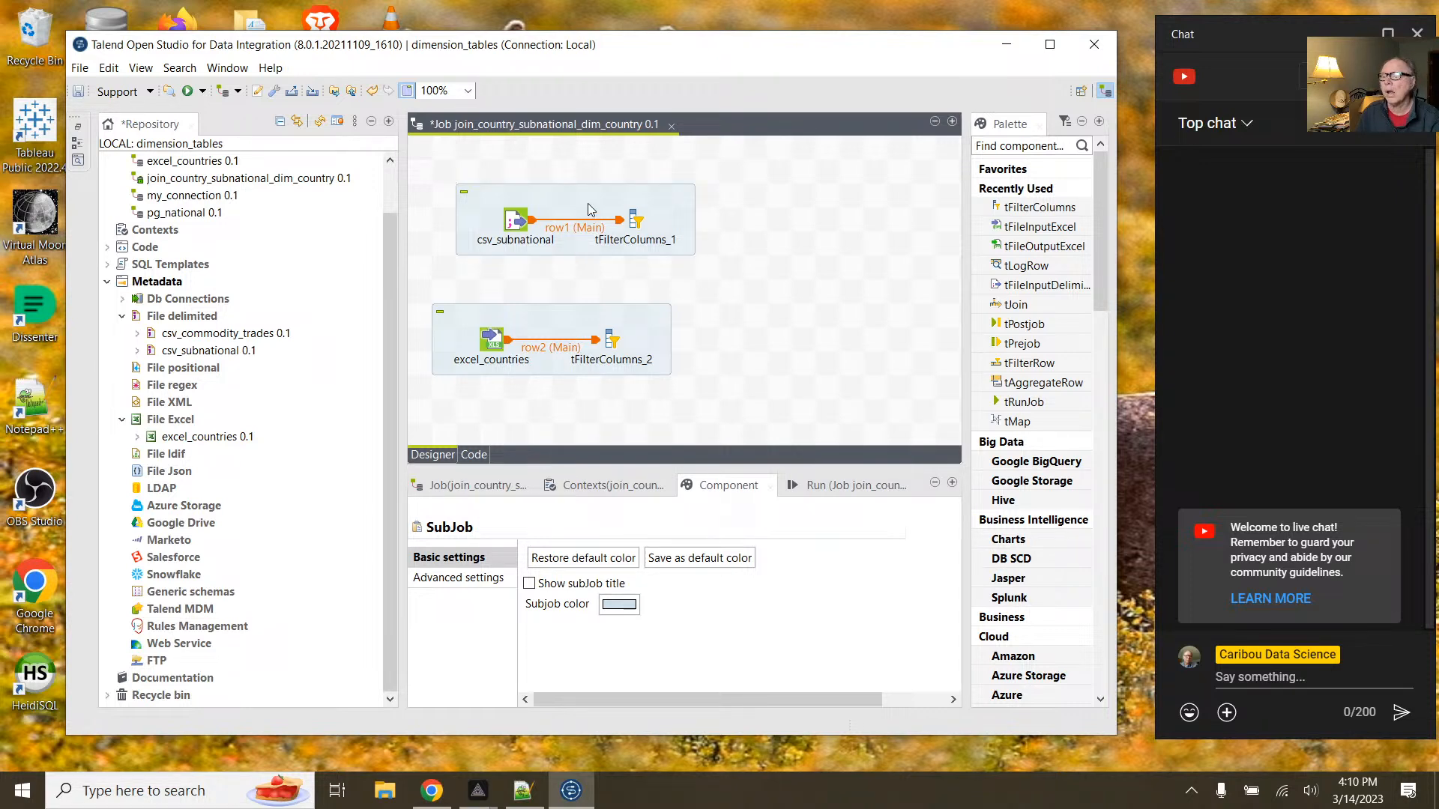
drag(589, 209, 566, 208)
click(705, 255)
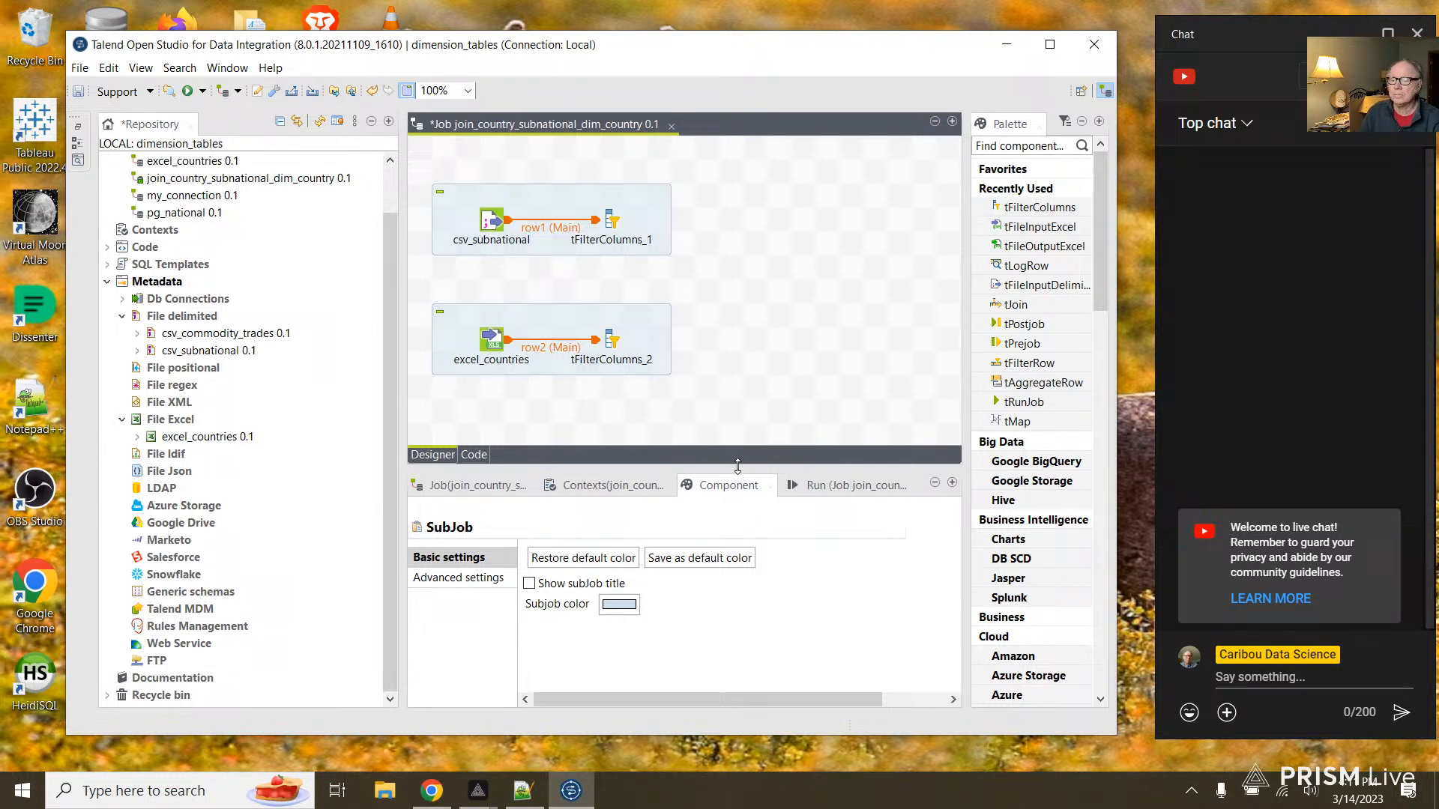
Step: Enlarge the design canvas and shift the csv_subnational subjob slightly to the right of the excel_countries subjob
drag(737, 466, 727, 587)
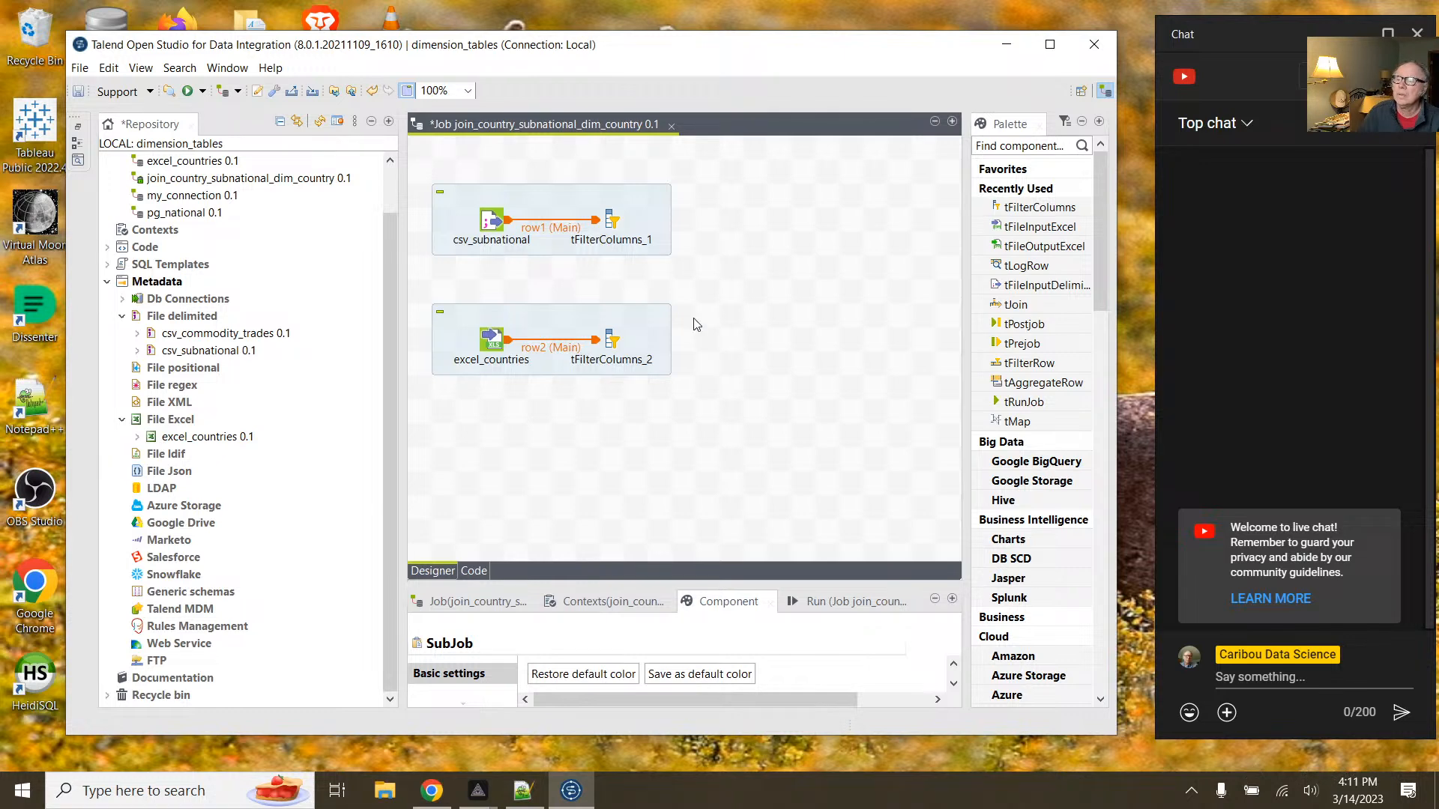
click(556, 198)
drag(556, 197, 793, 204)
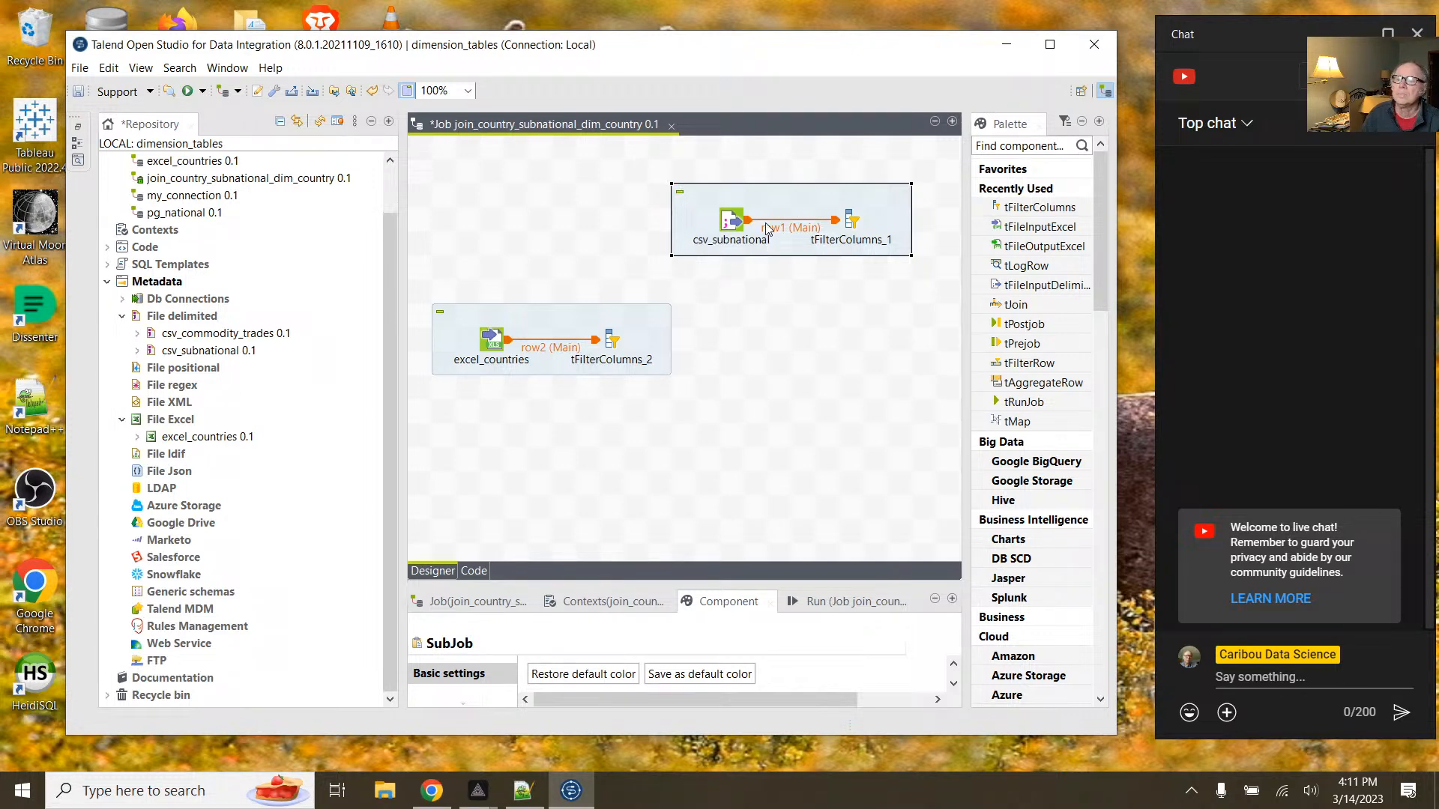
drag(770, 191, 678, 194)
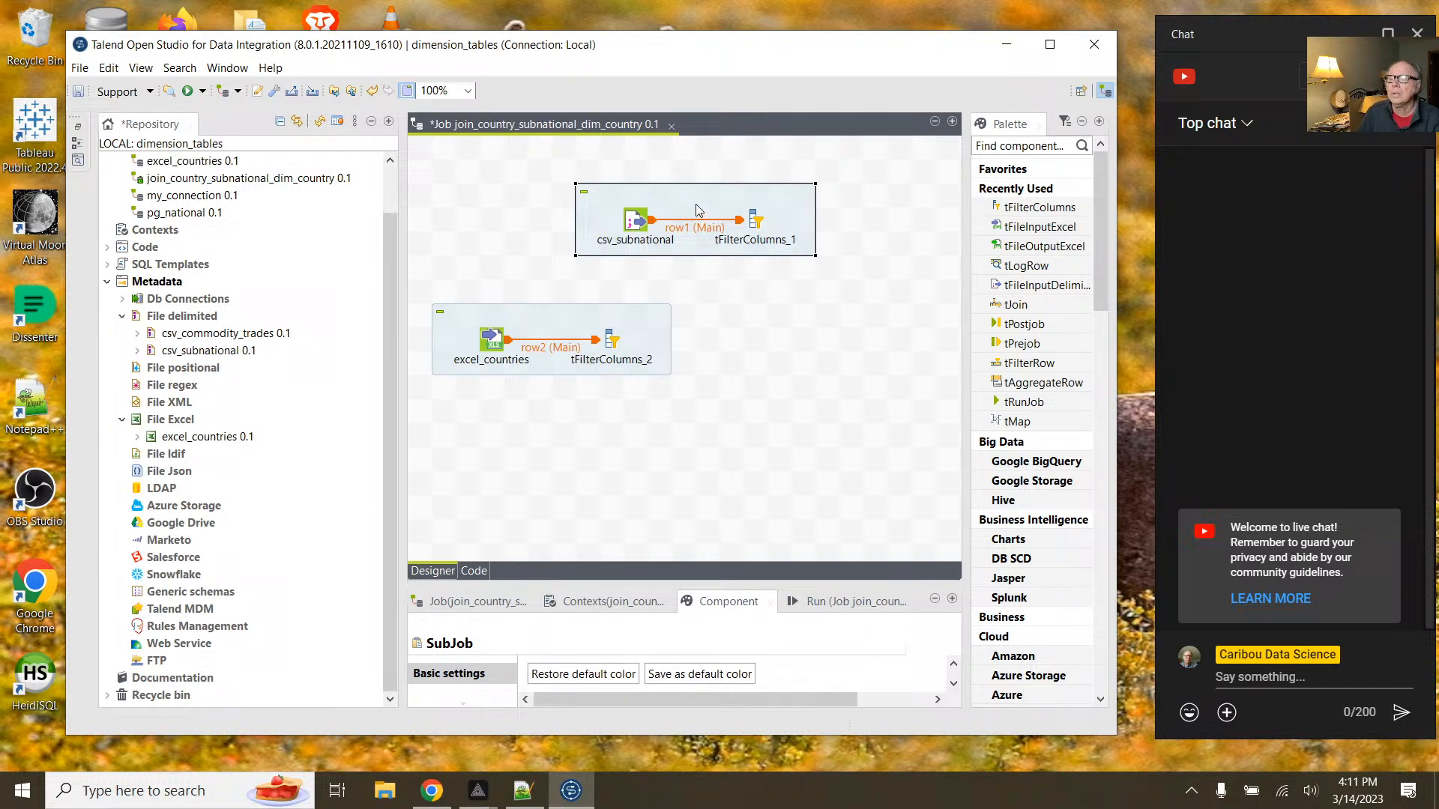
drag(695, 209, 668, 203)
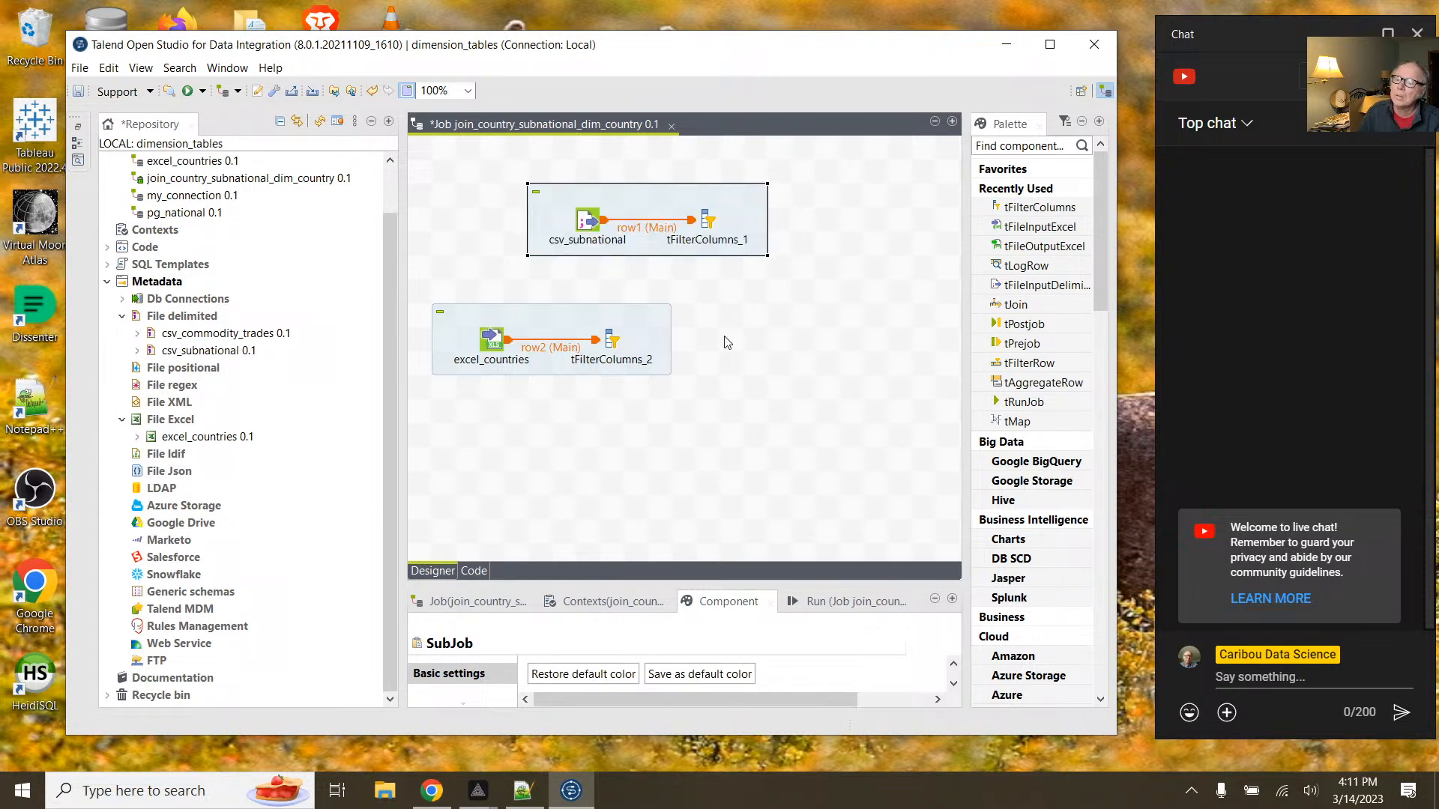
Step: Review the input and output columns in the schemas of tFilterColumns_2 and tFilterColumns_1 without changing them
click(612, 346)
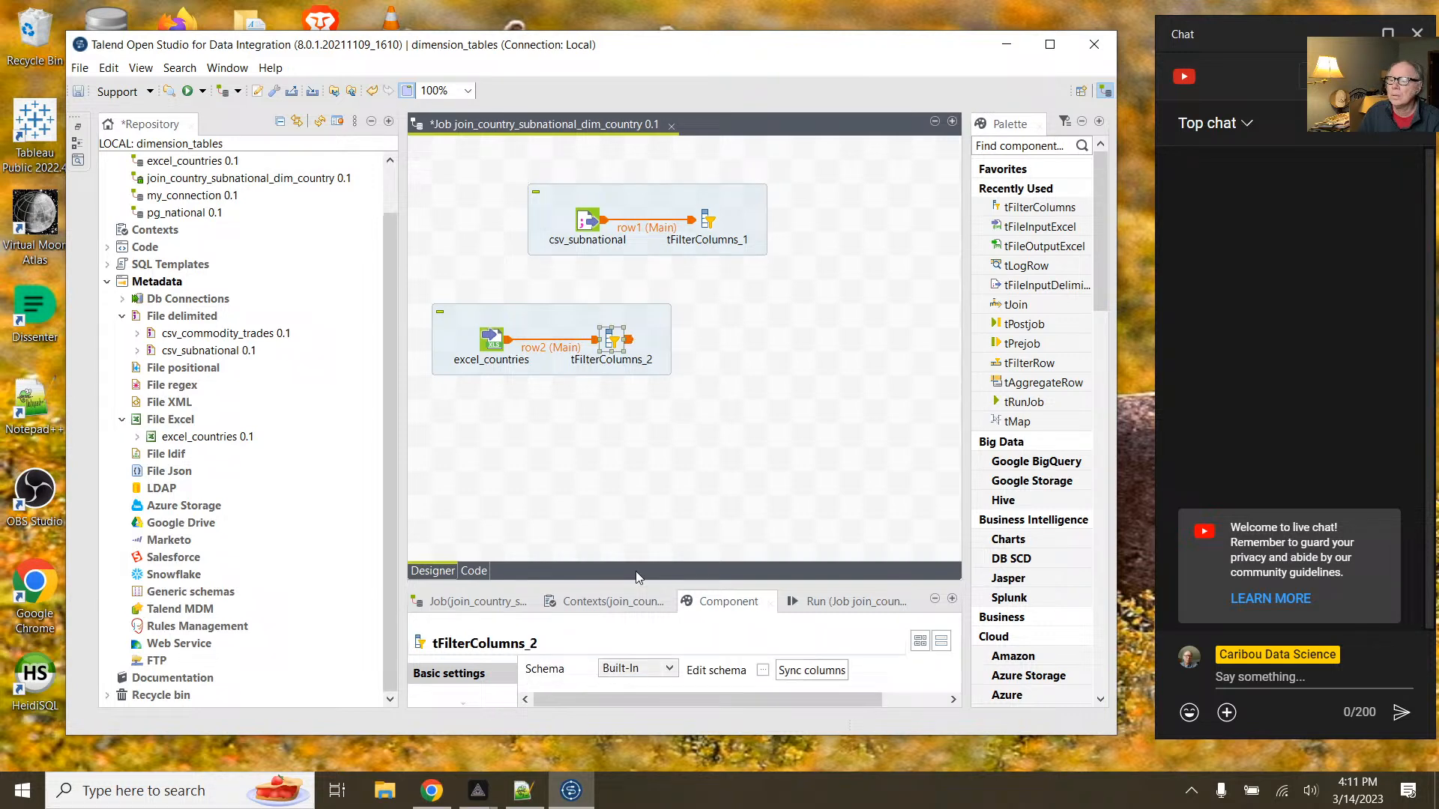
click(763, 670)
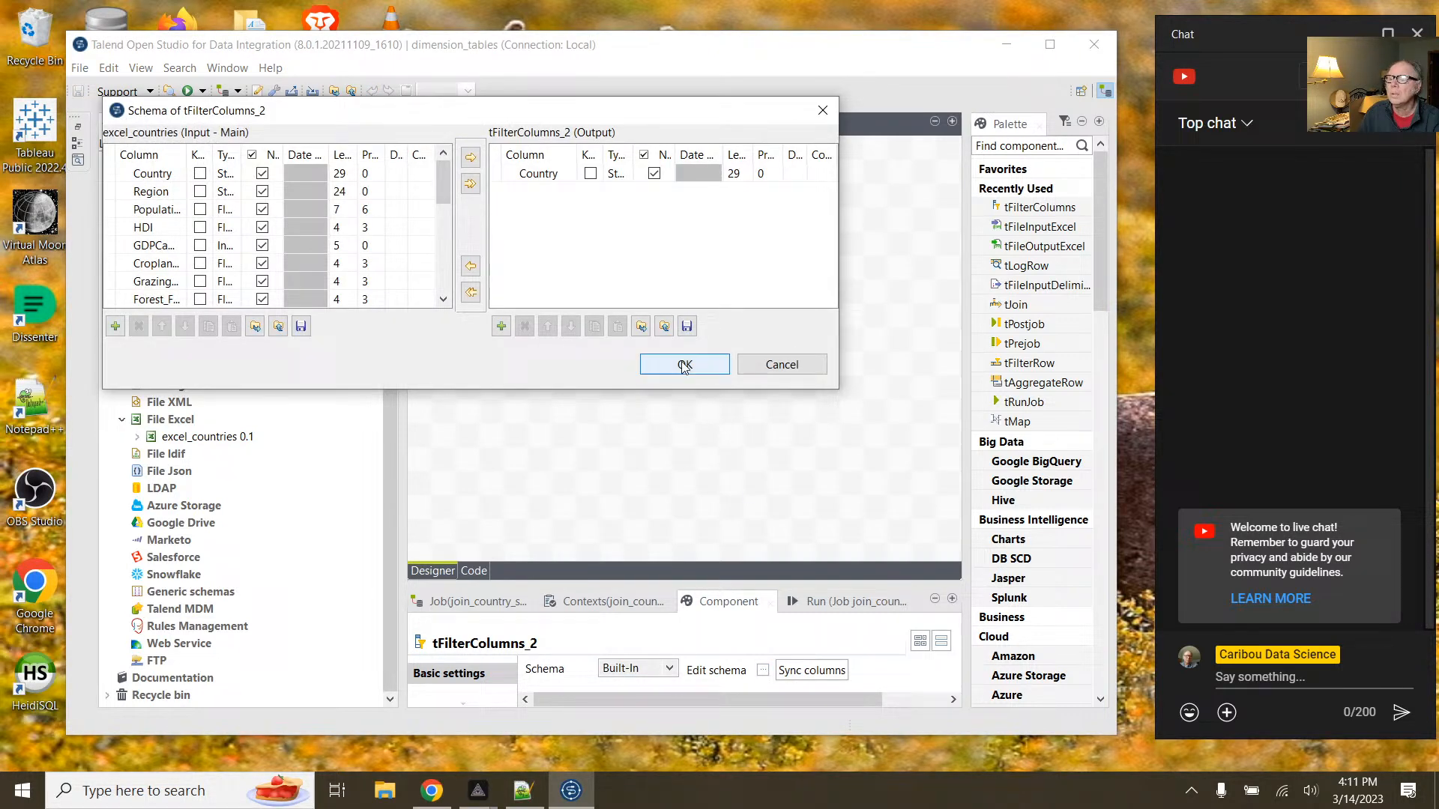
click(685, 366)
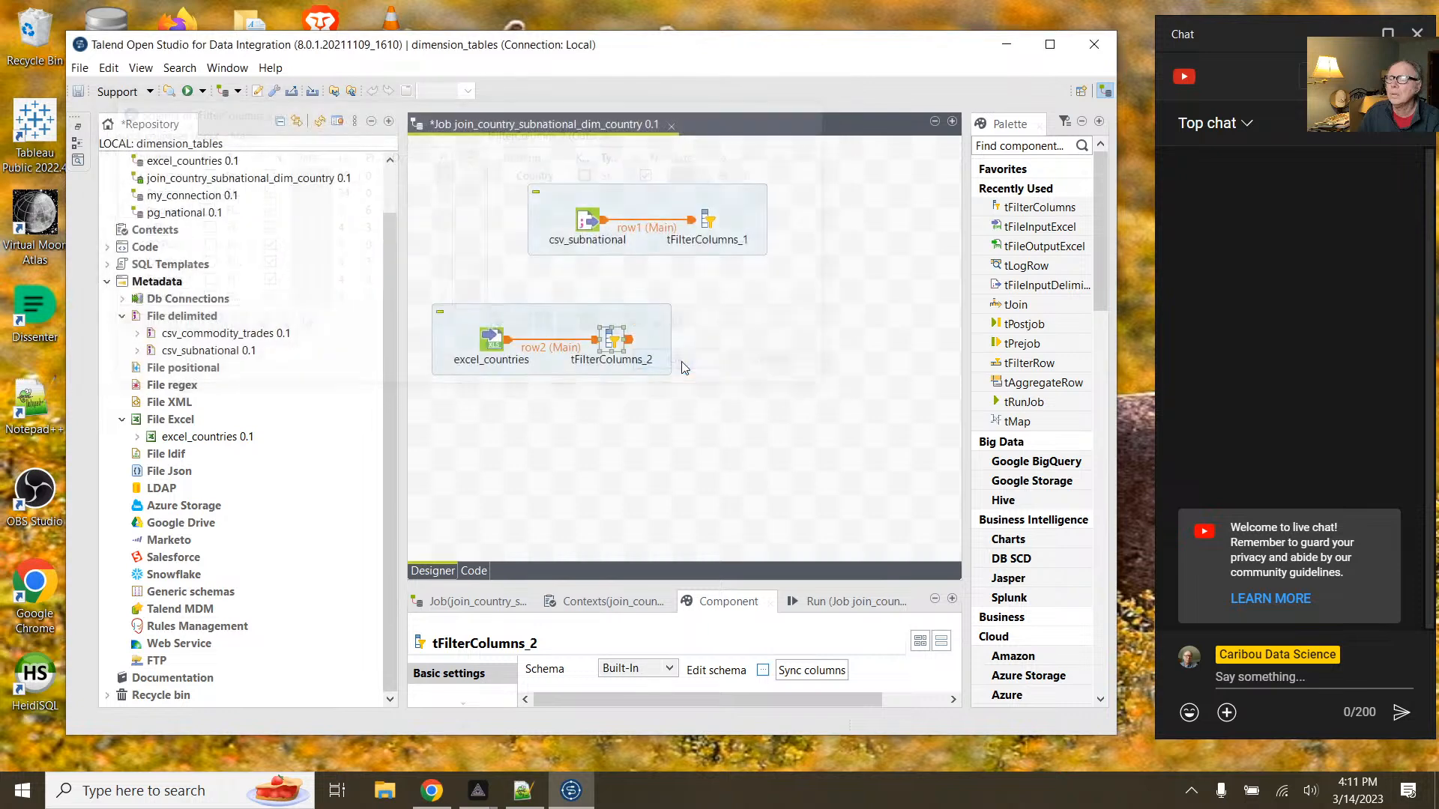
click(697, 248)
click(707, 219)
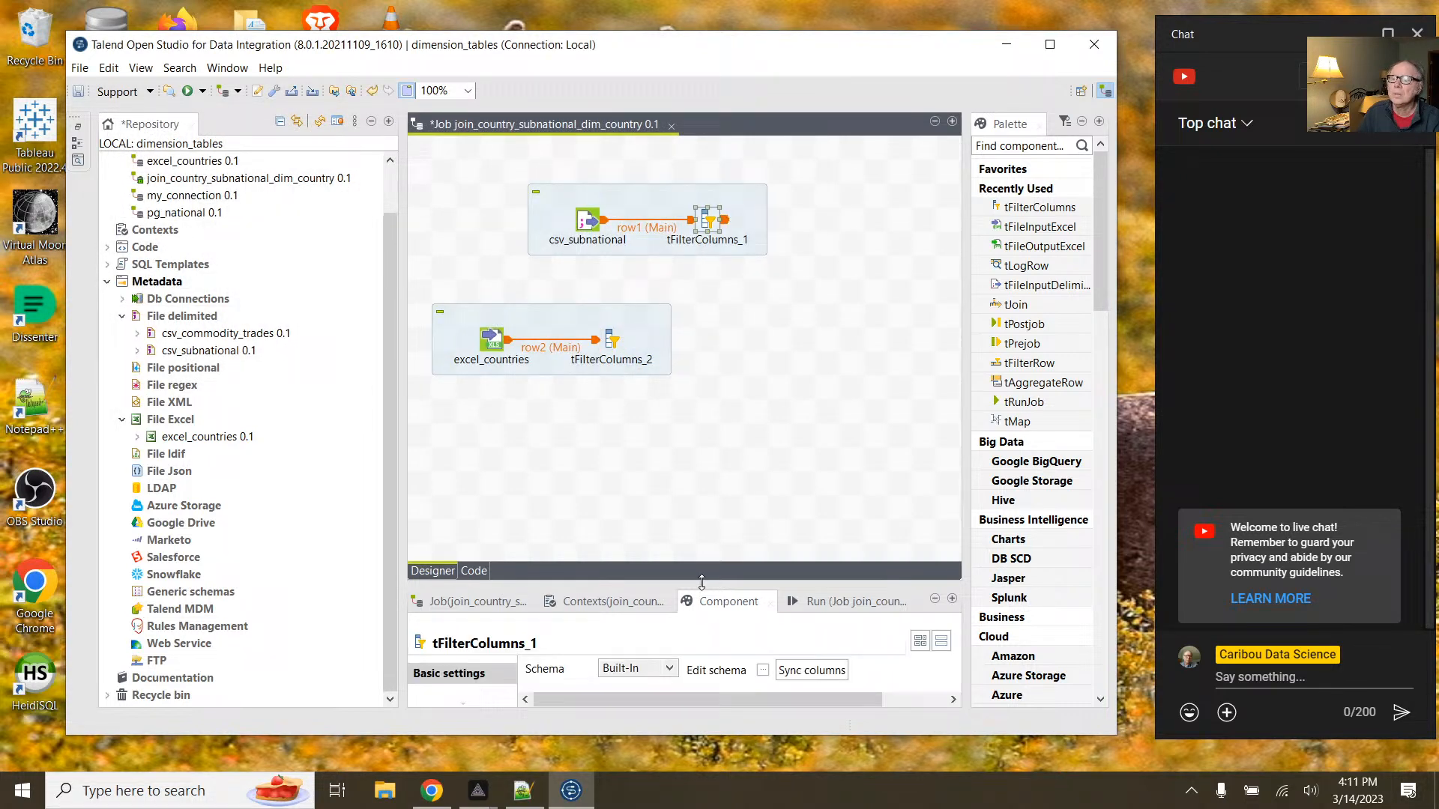
click(762, 670)
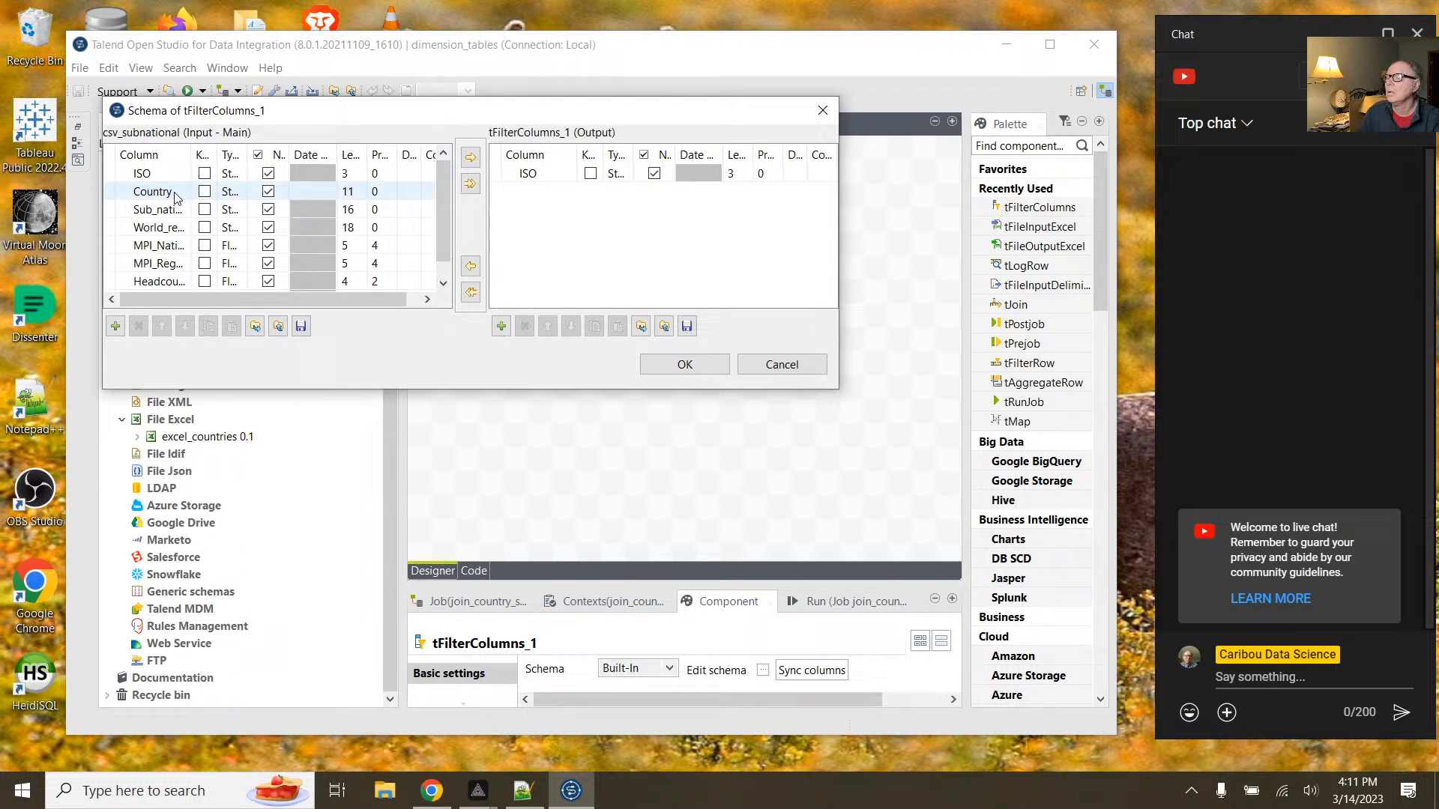
click(764, 366)
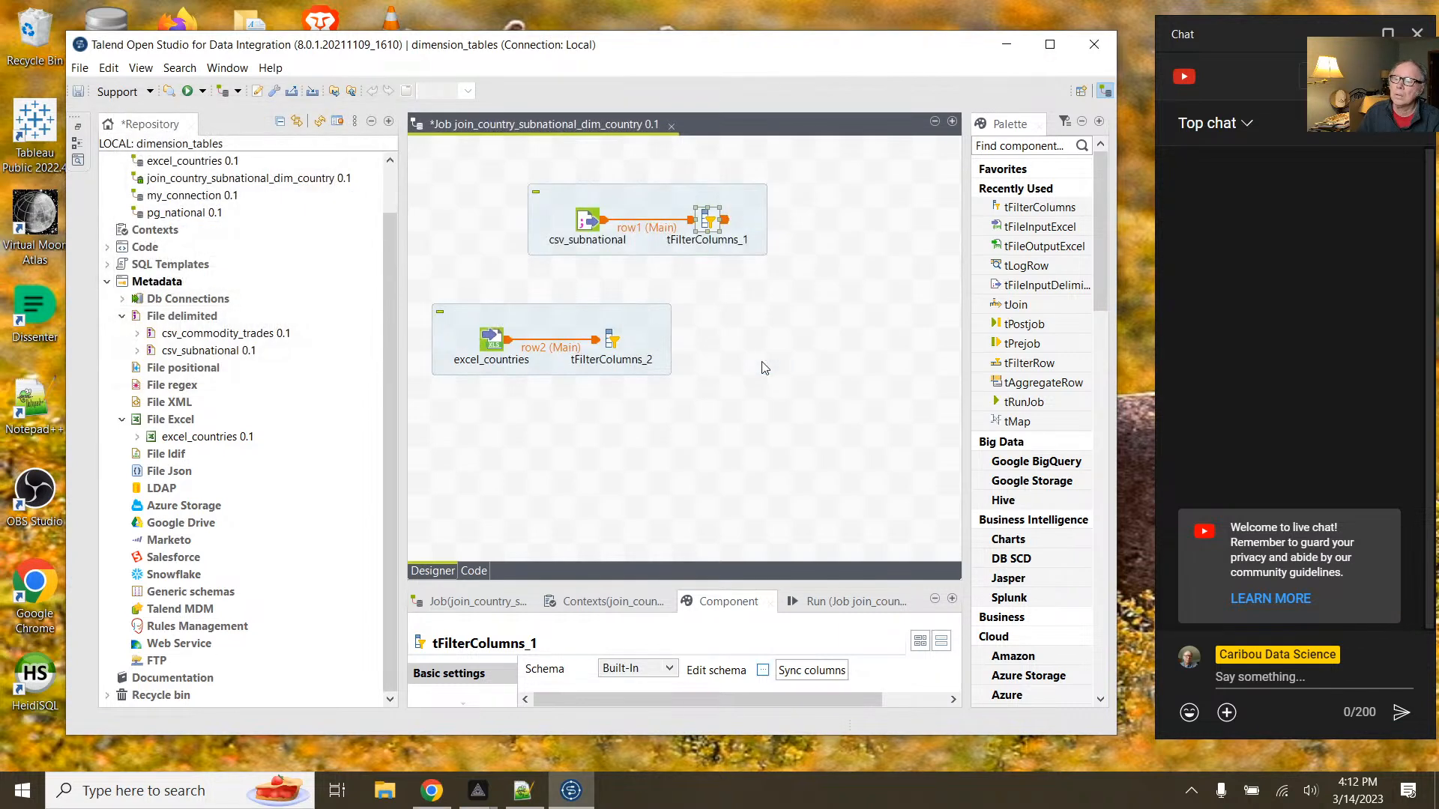
Step: Add a tJoin component to the empty canvas area beside the two filtered subjobs
click(765, 316)
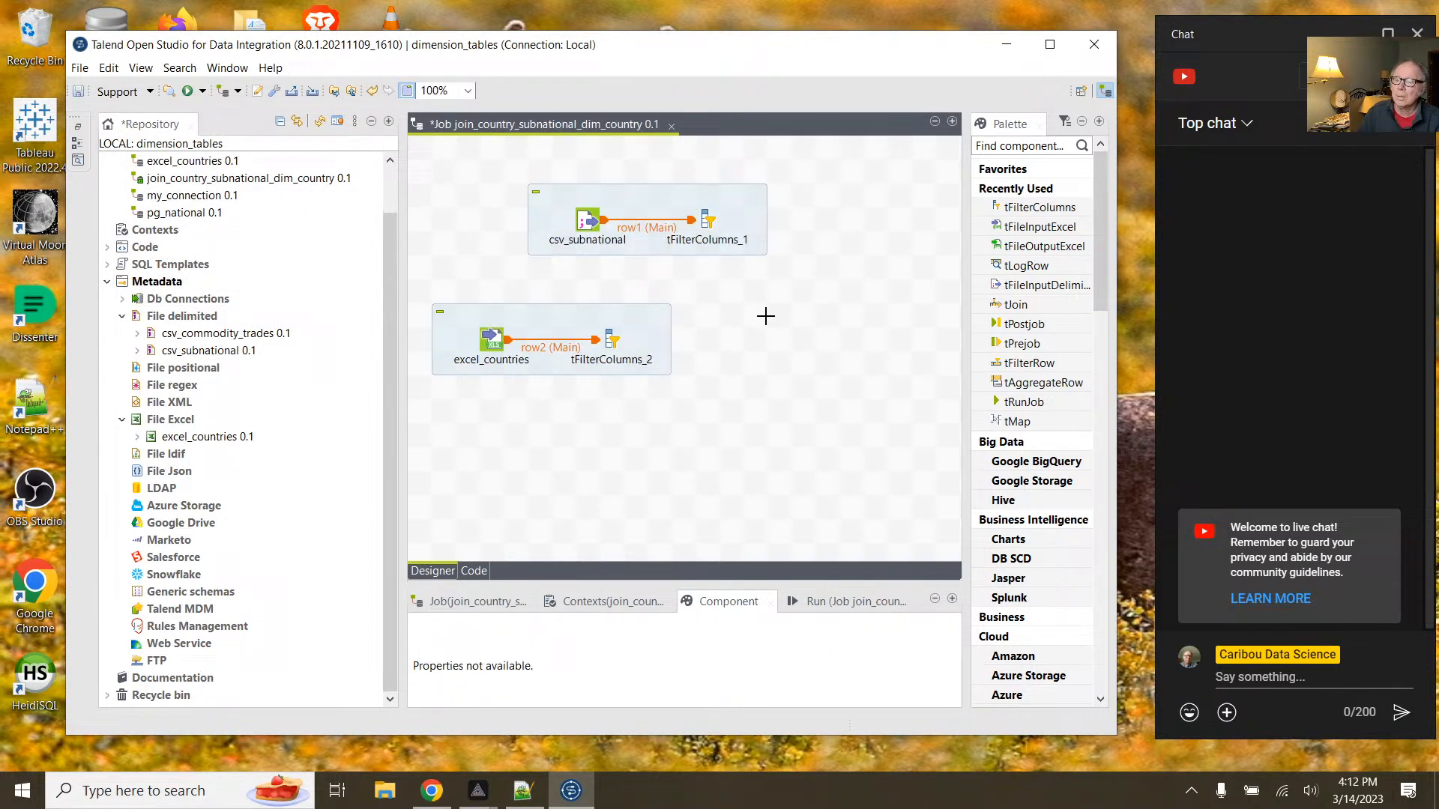
text(j)
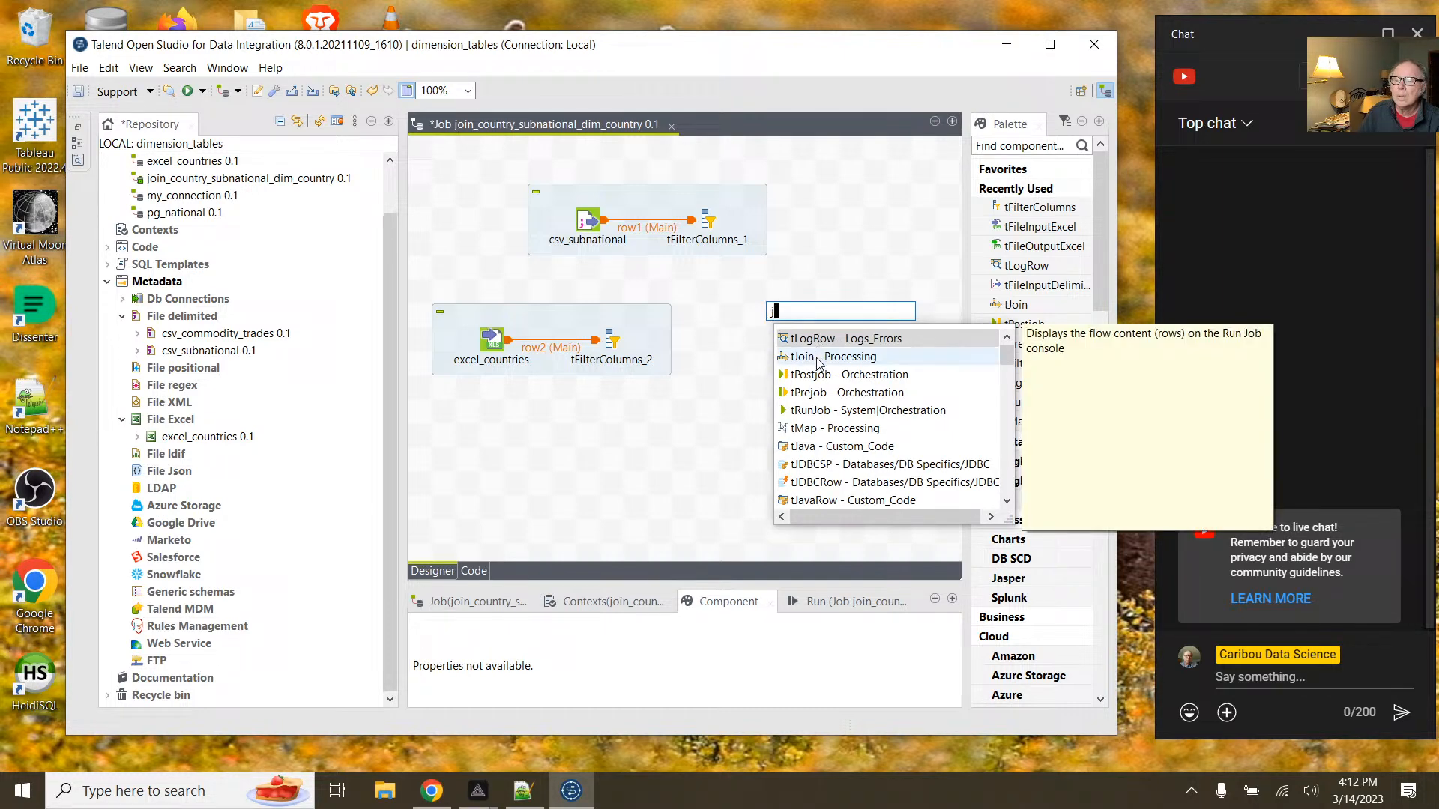
double_click(817, 357)
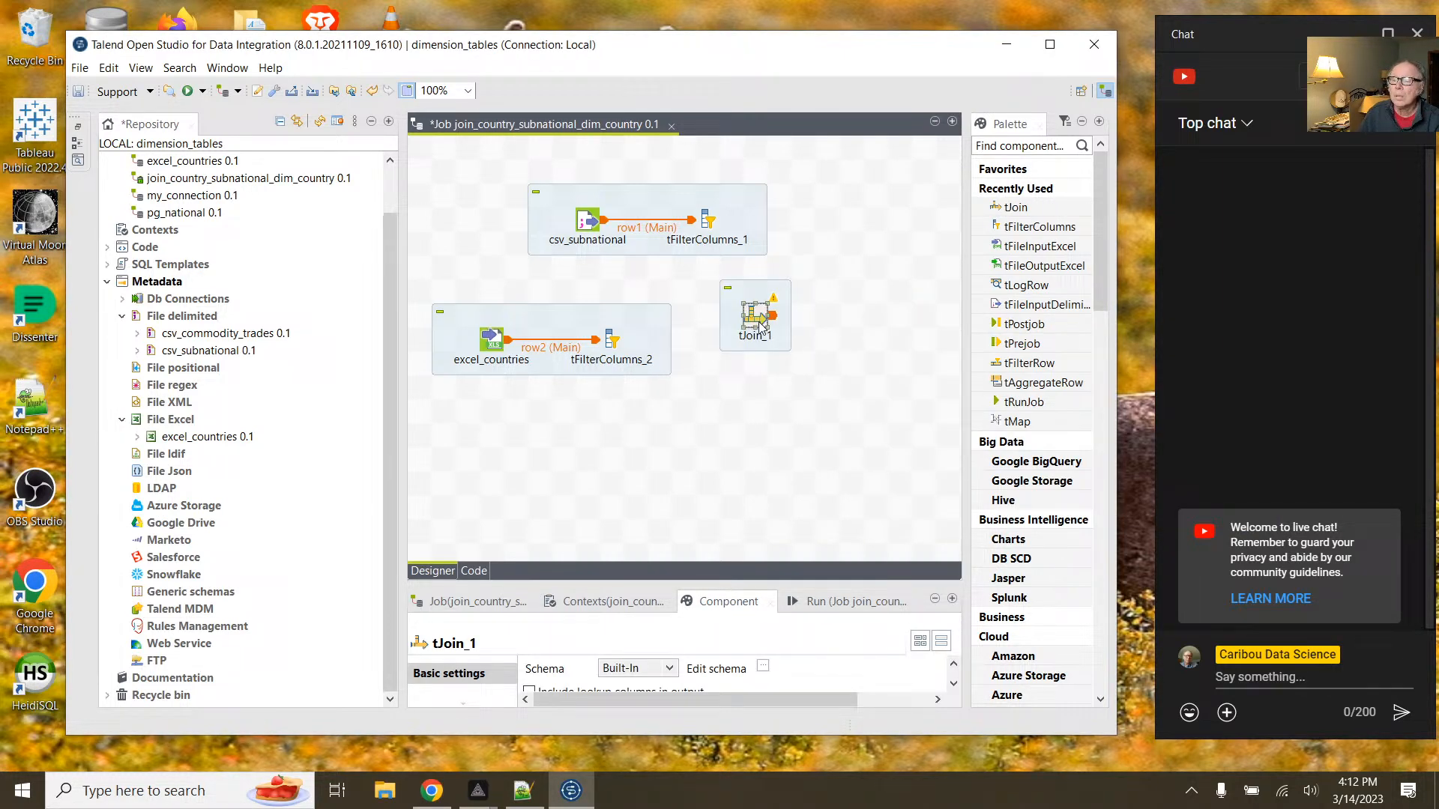
Step: Move tJoin_1 in line with the excel_countries row and connect tFilterColumns_2 to it as the main flow
drag(760, 324, 758, 338)
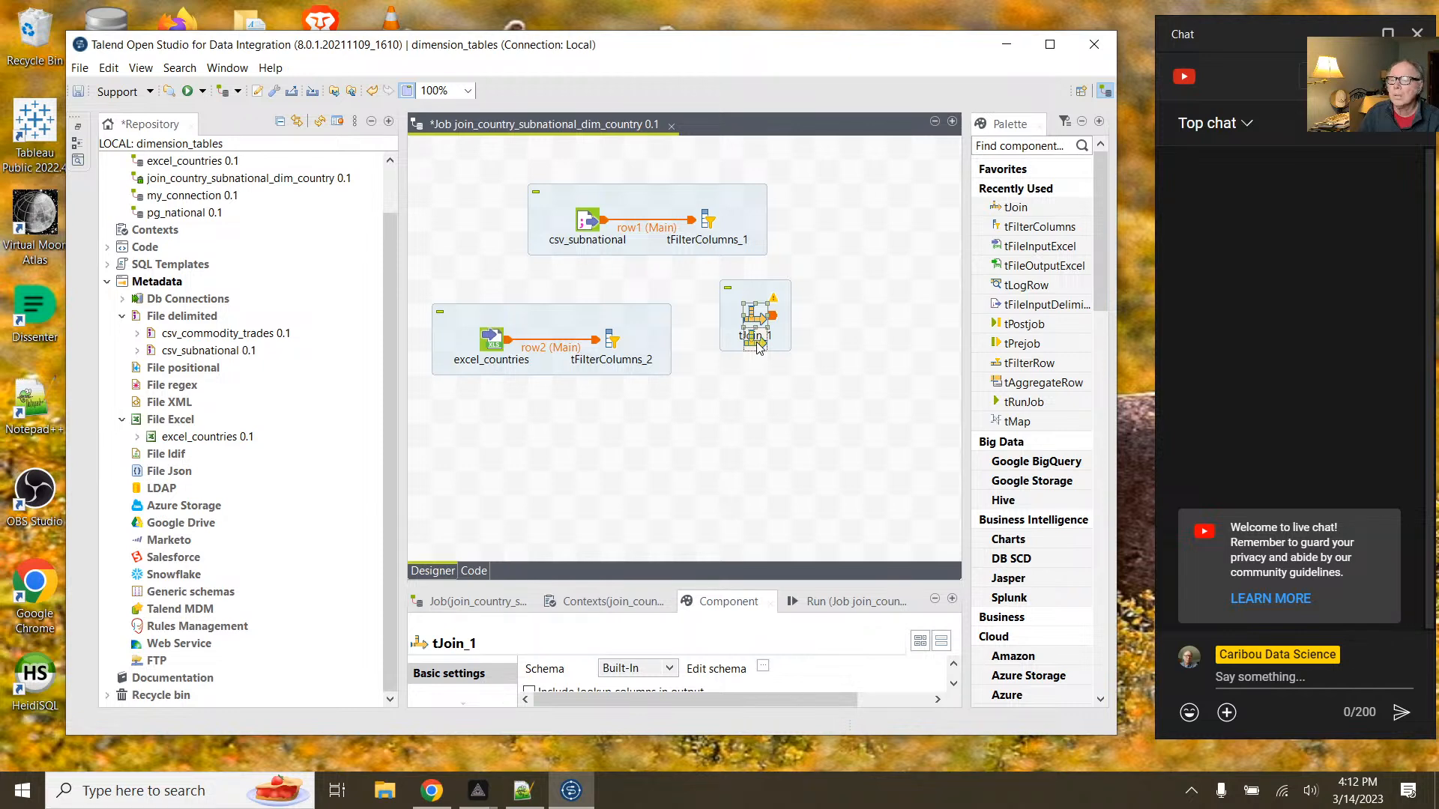
drag(757, 344, 757, 346)
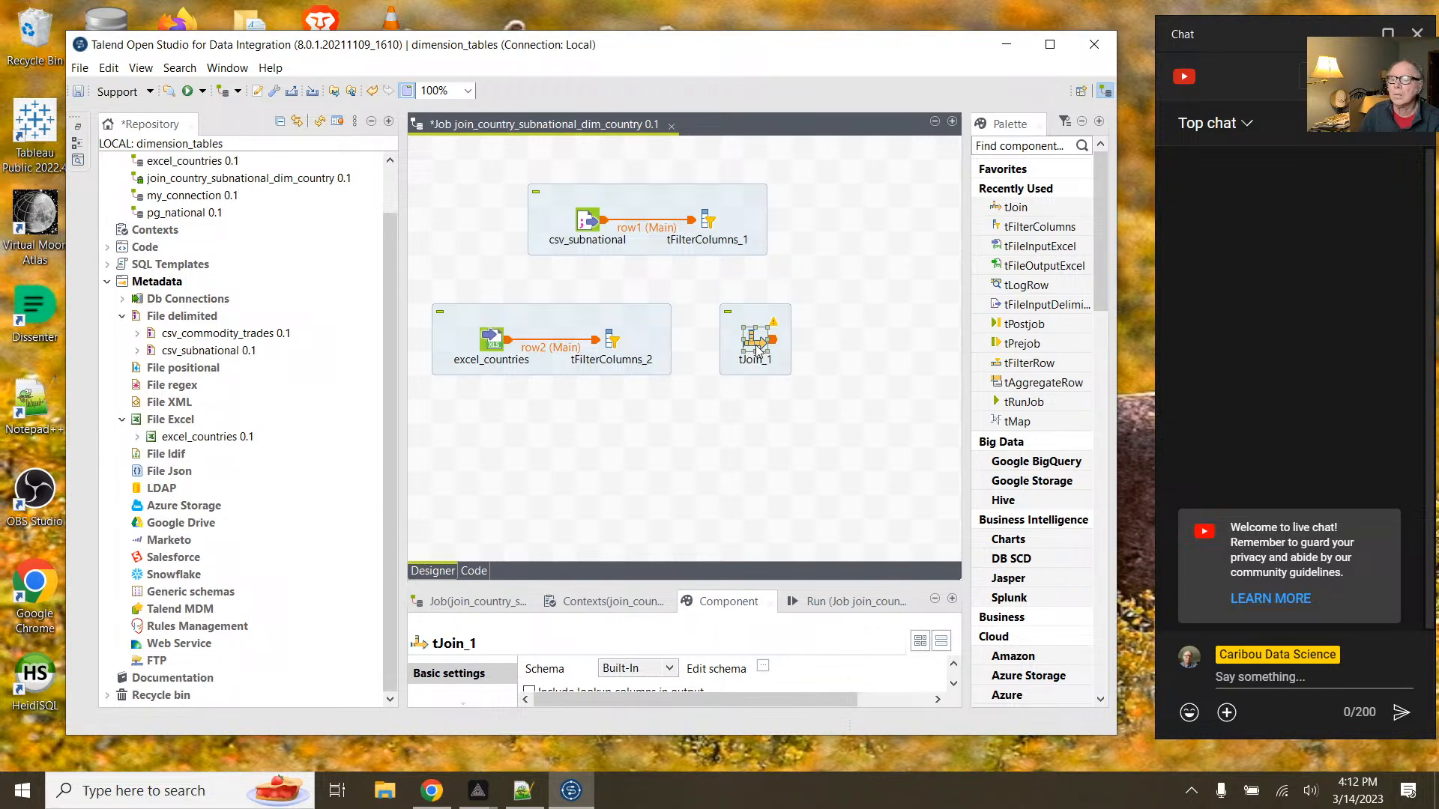
click(611, 343)
drag(631, 343, 747, 345)
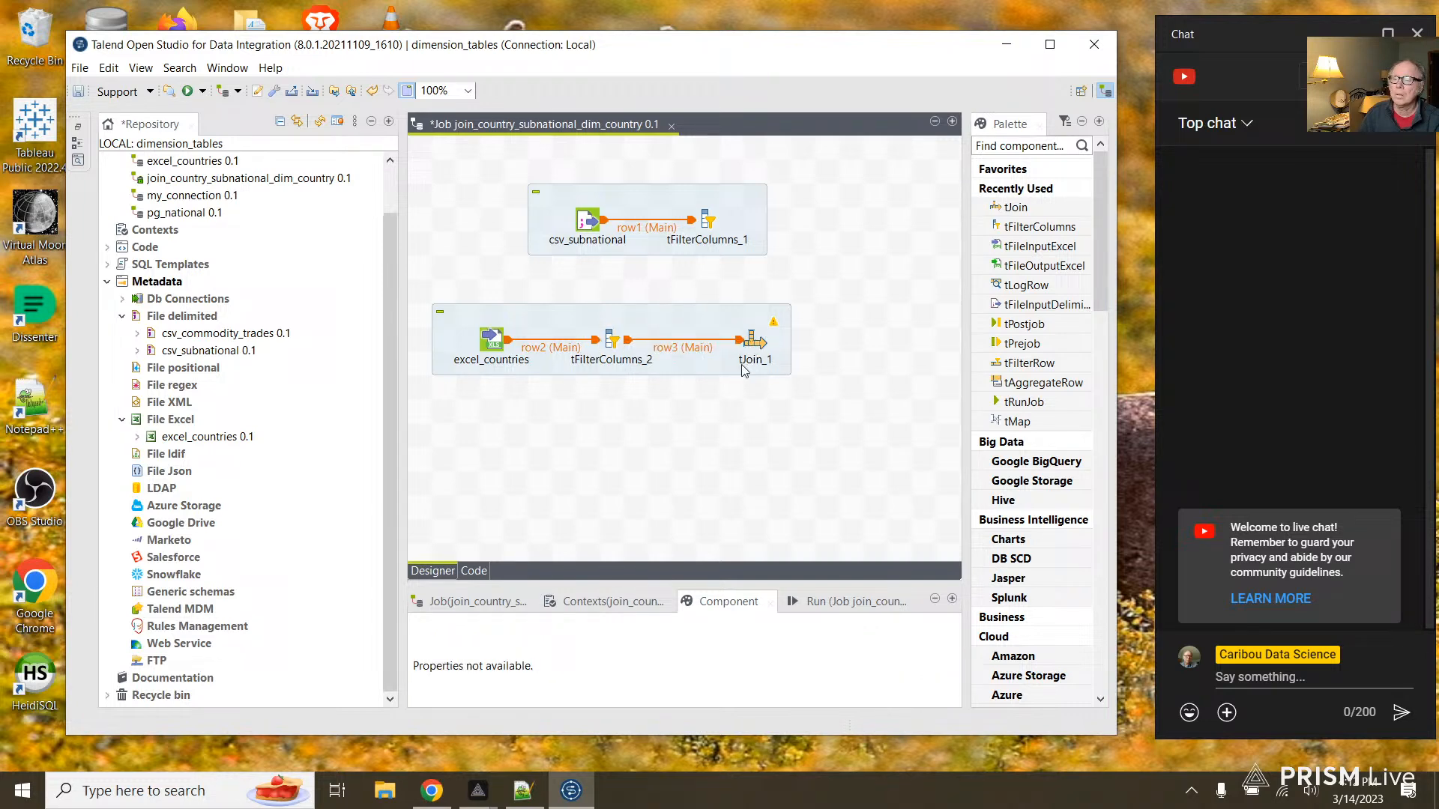
Step: Shift the csv_subnational subjob so tFilterColumns_1 sits above tJoin_1, and connect tFilterColumns_1 to tJoin_1 as the lookup flow
click(671, 199)
drag(677, 192, 715, 197)
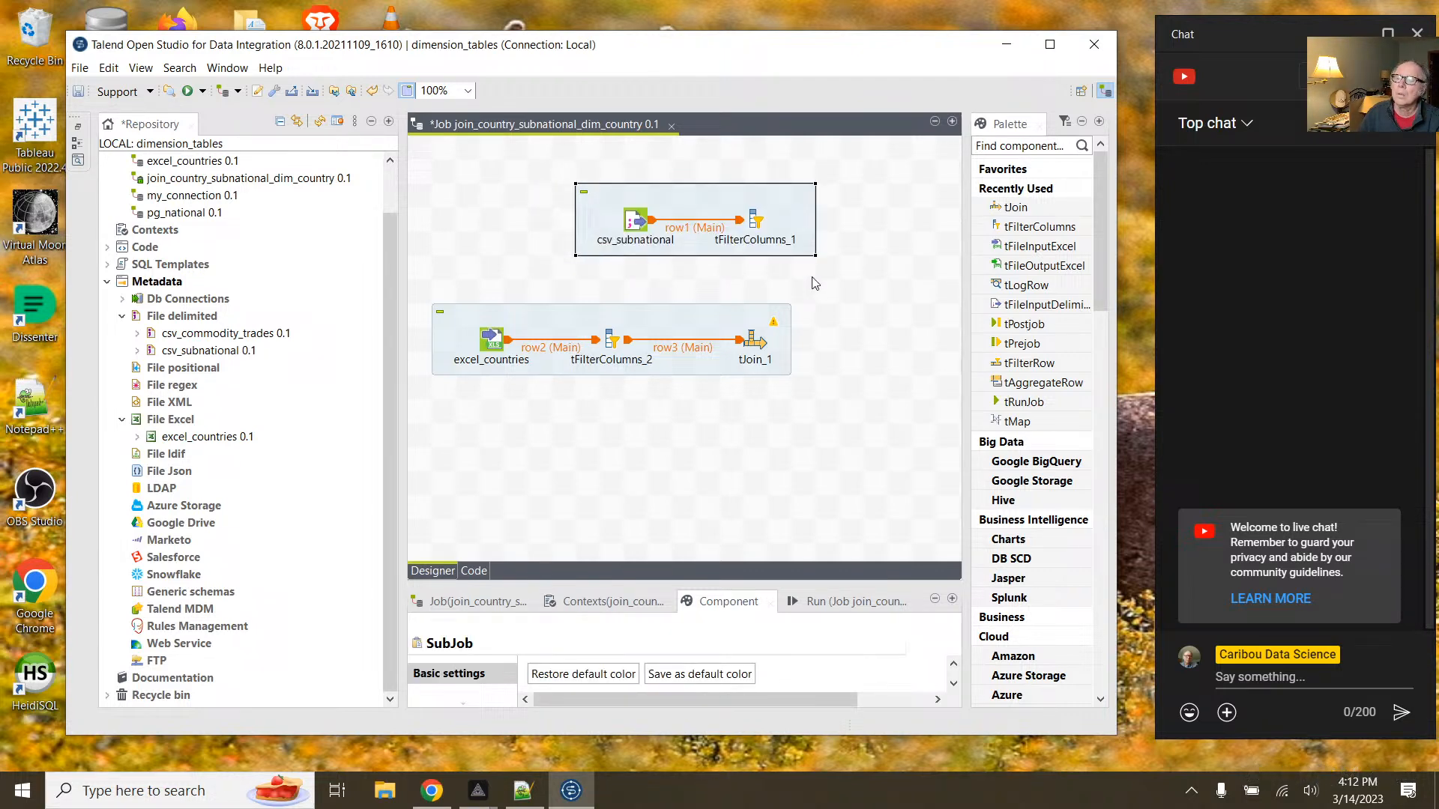
click(759, 220)
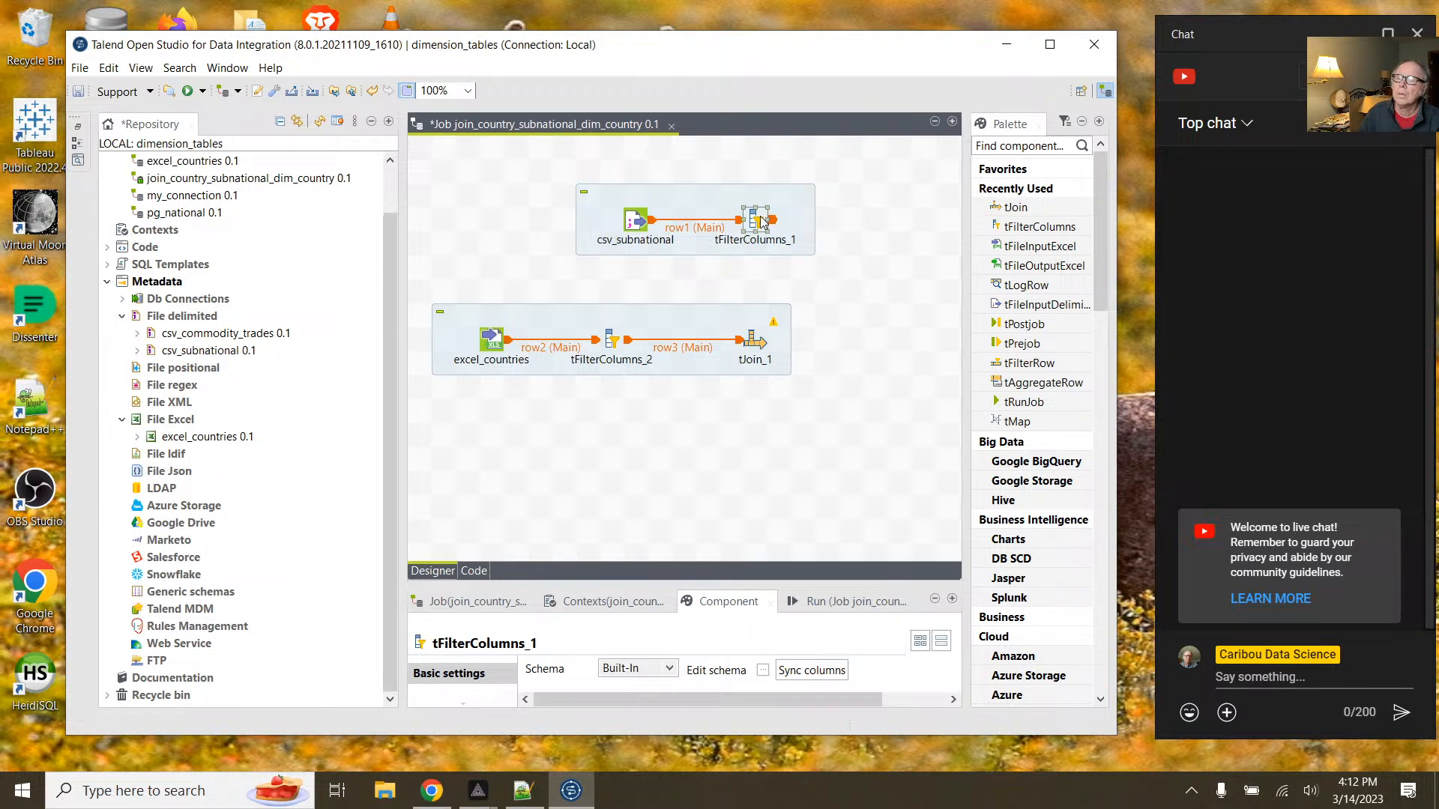
drag(773, 220, 760, 346)
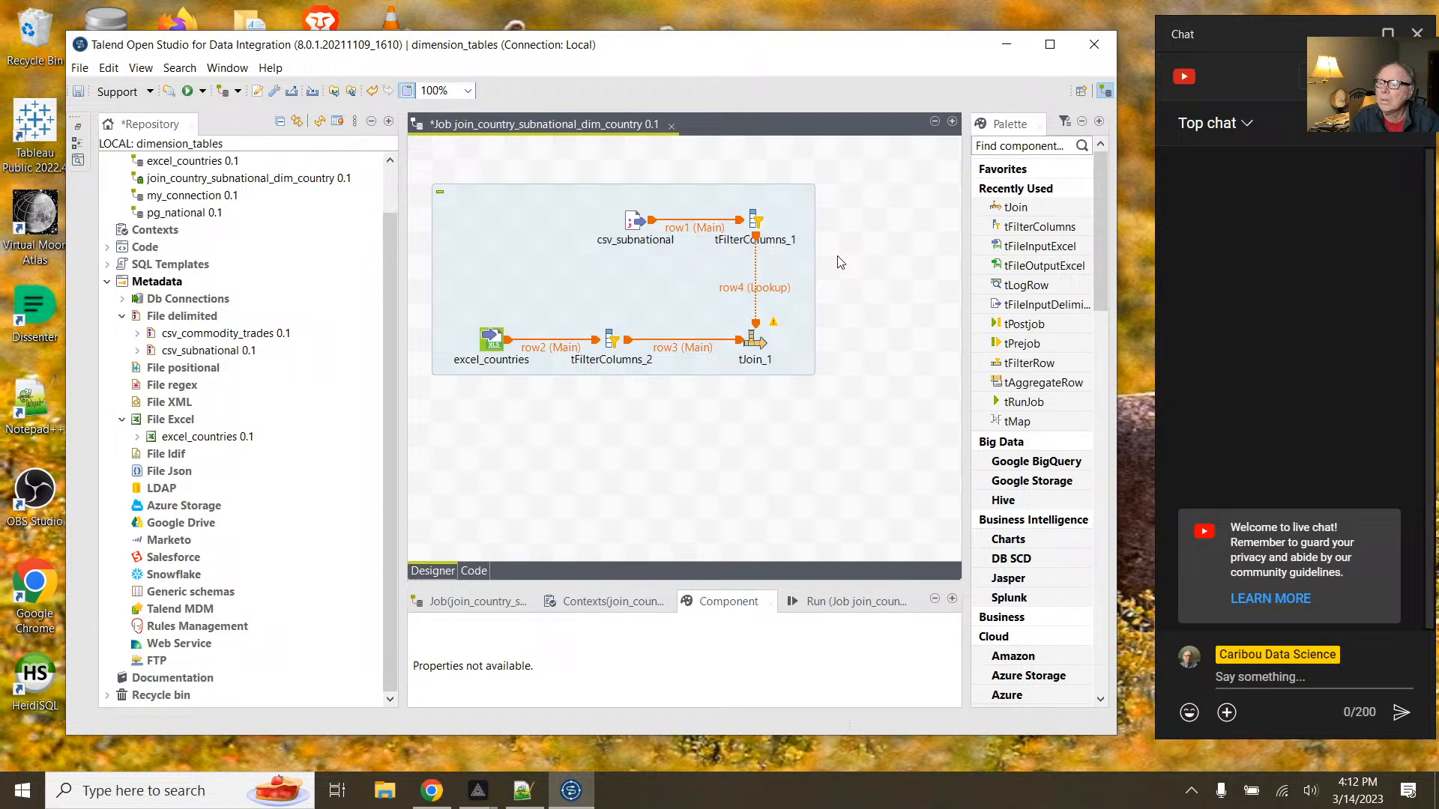
Step: Compact the job layout by moving tFilterColumns_2, tJoin_1, csv_subnational and tFilterColumns_1 leftward, keeping tFilterColumns_1 directly above tJoin_1
click(613, 341)
drag(614, 346, 573, 345)
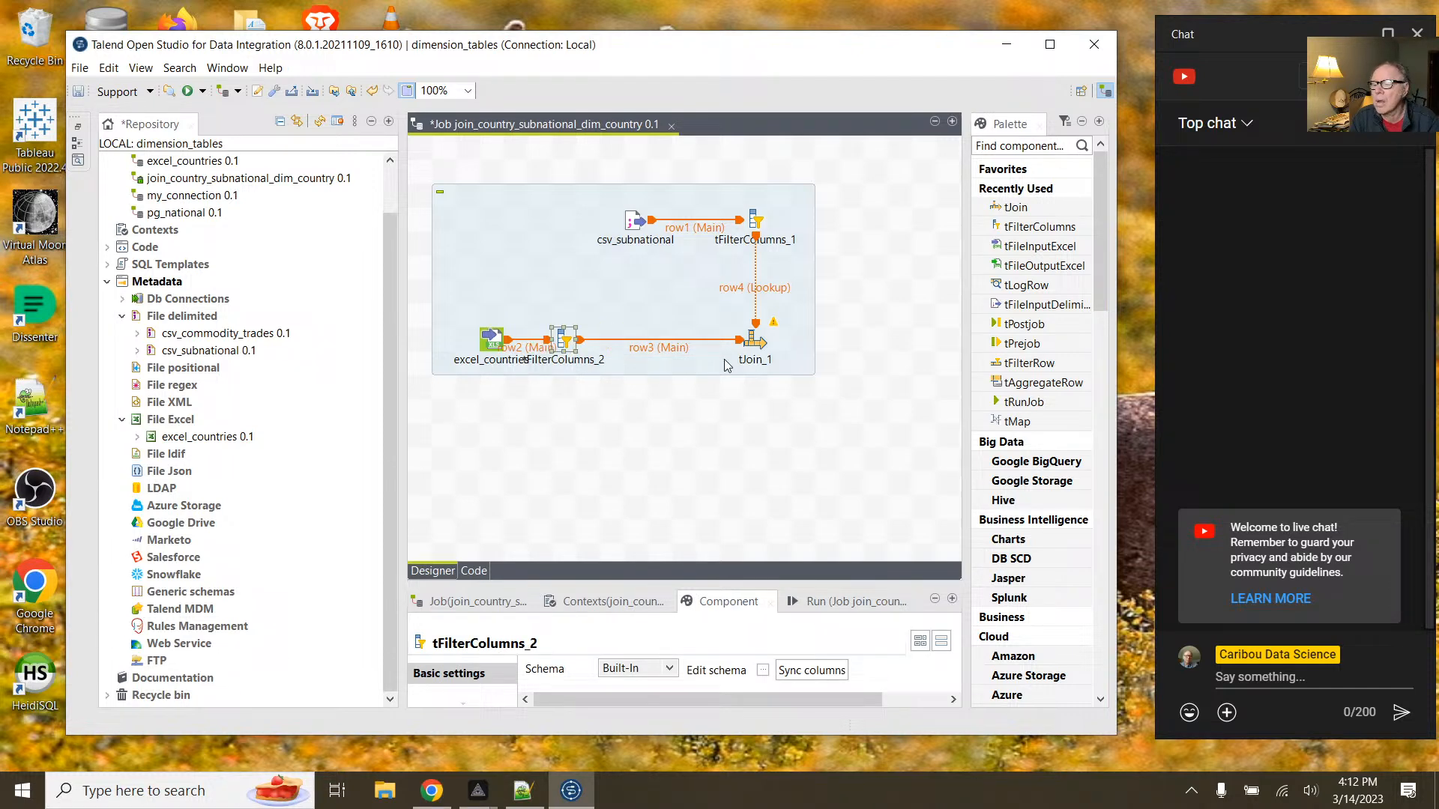
click(759, 347)
drag(759, 347, 657, 353)
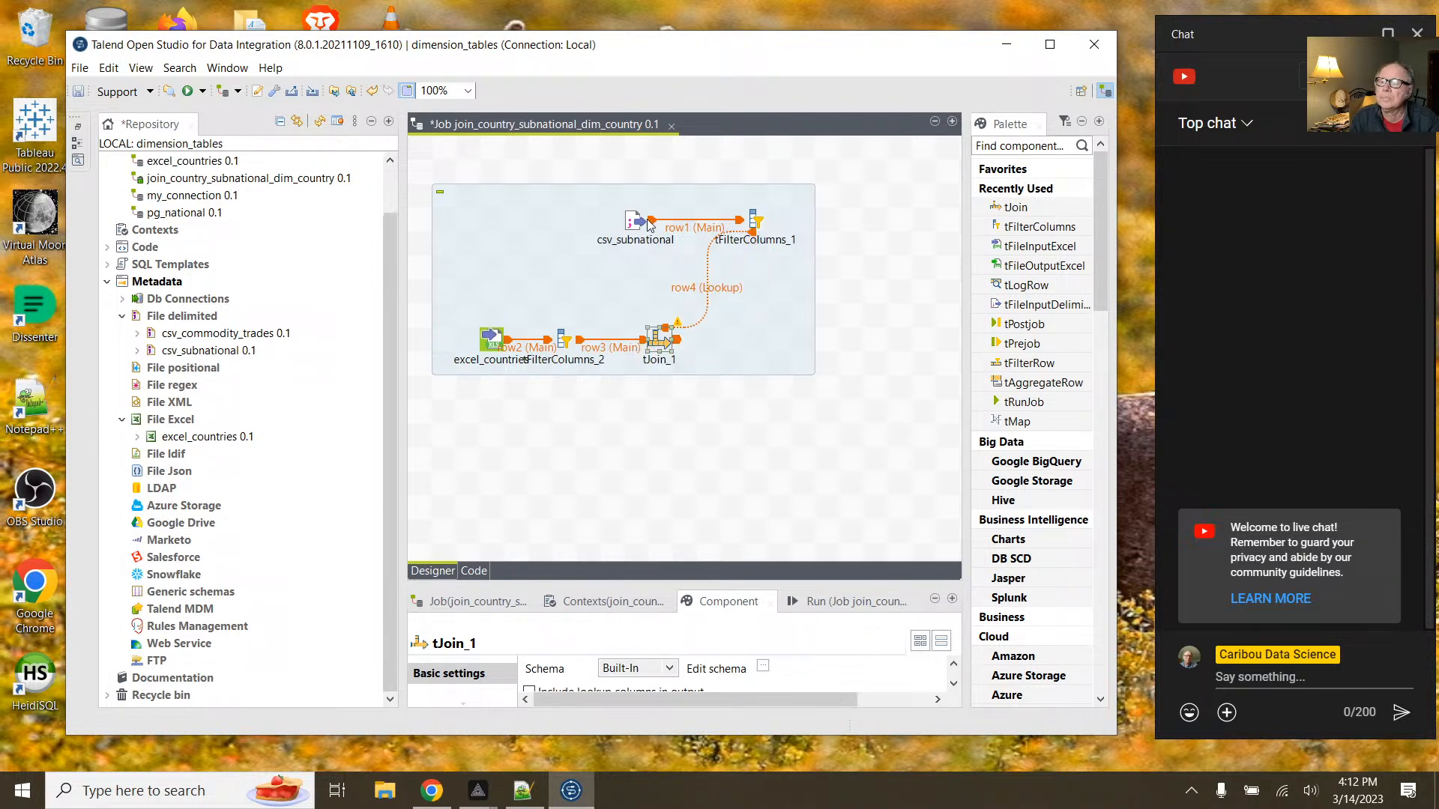
drag(639, 223, 525, 222)
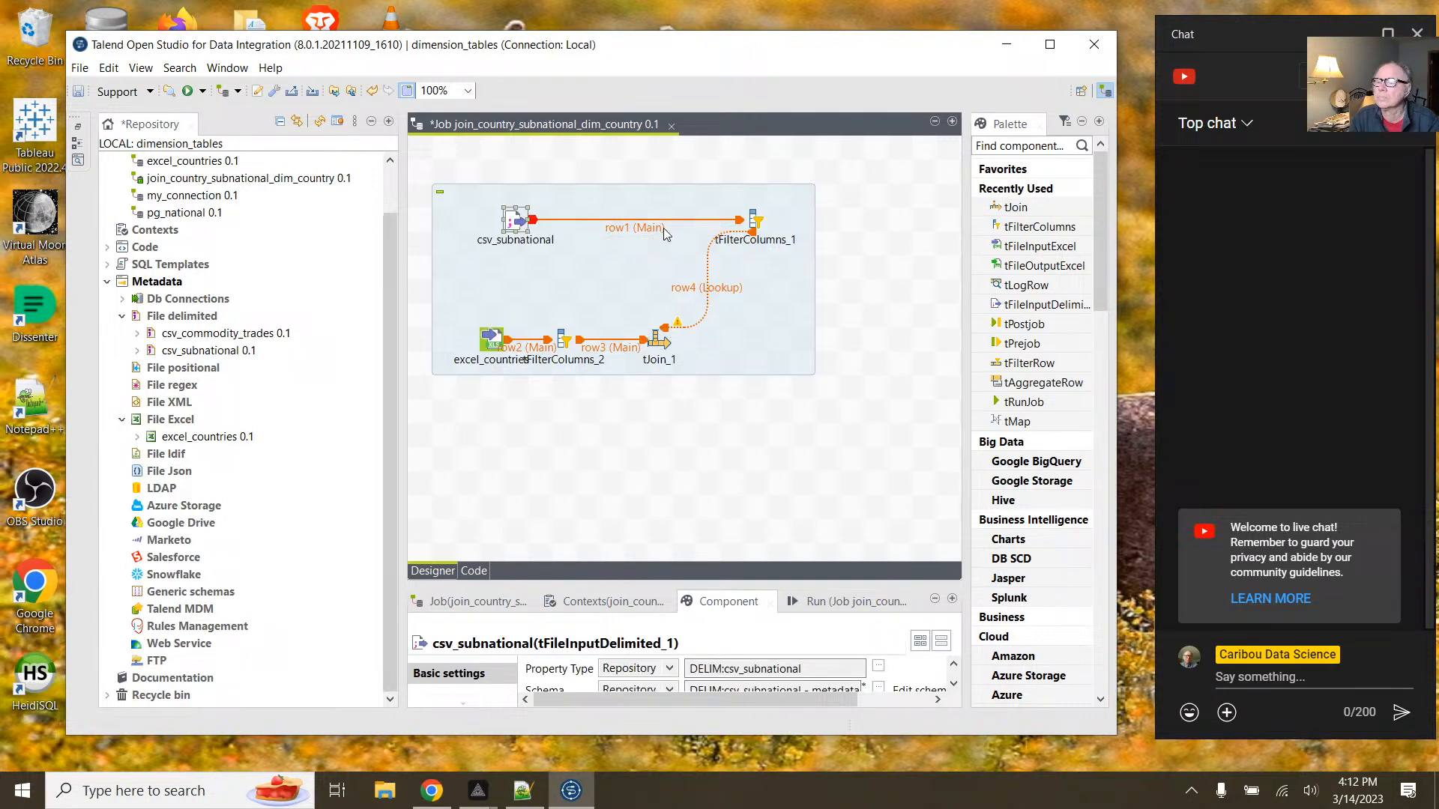
drag(753, 225, 657, 226)
click(767, 255)
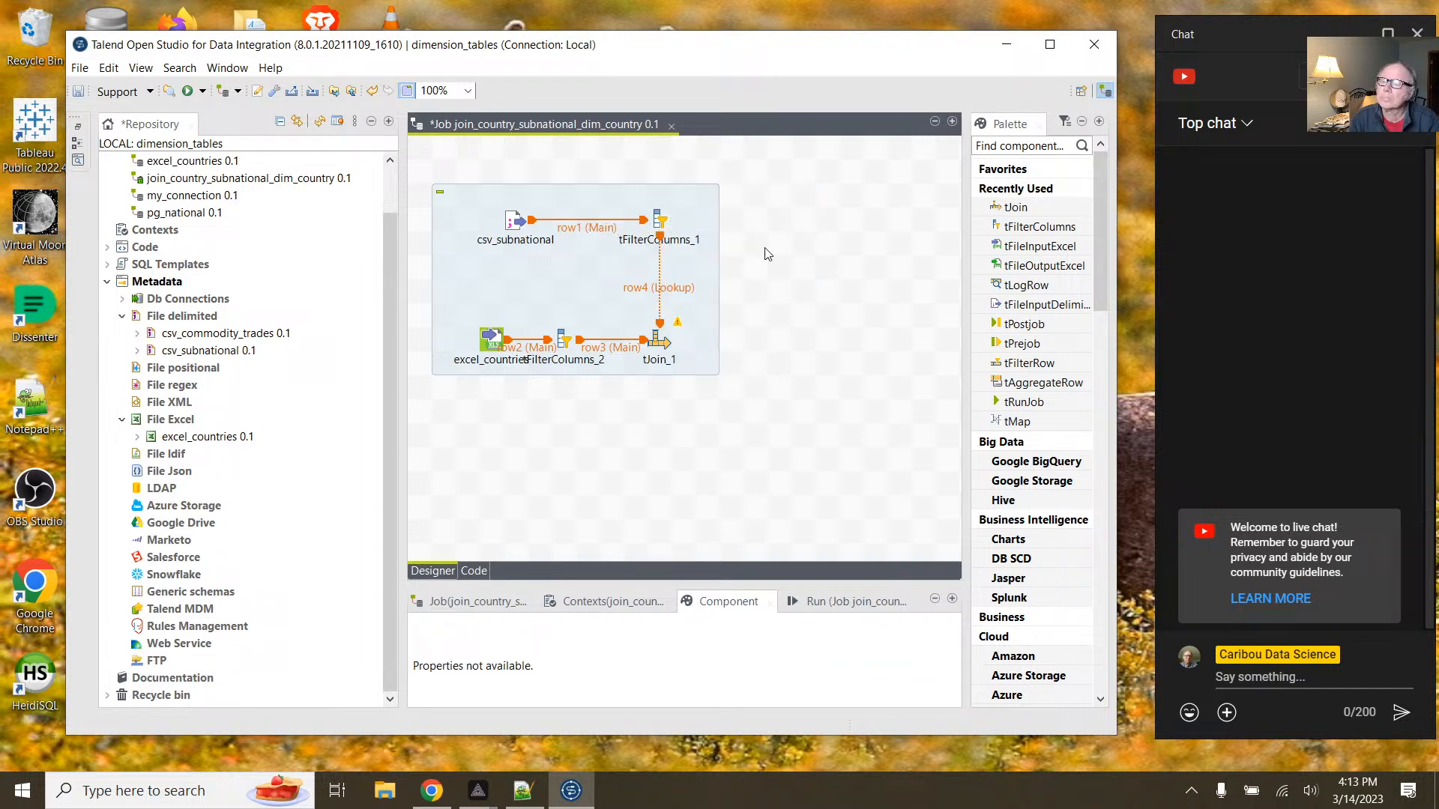
Step: Open the schema of tJoin_1 and copy the Country column from tFilterColumns_2 into its output schema
click(666, 348)
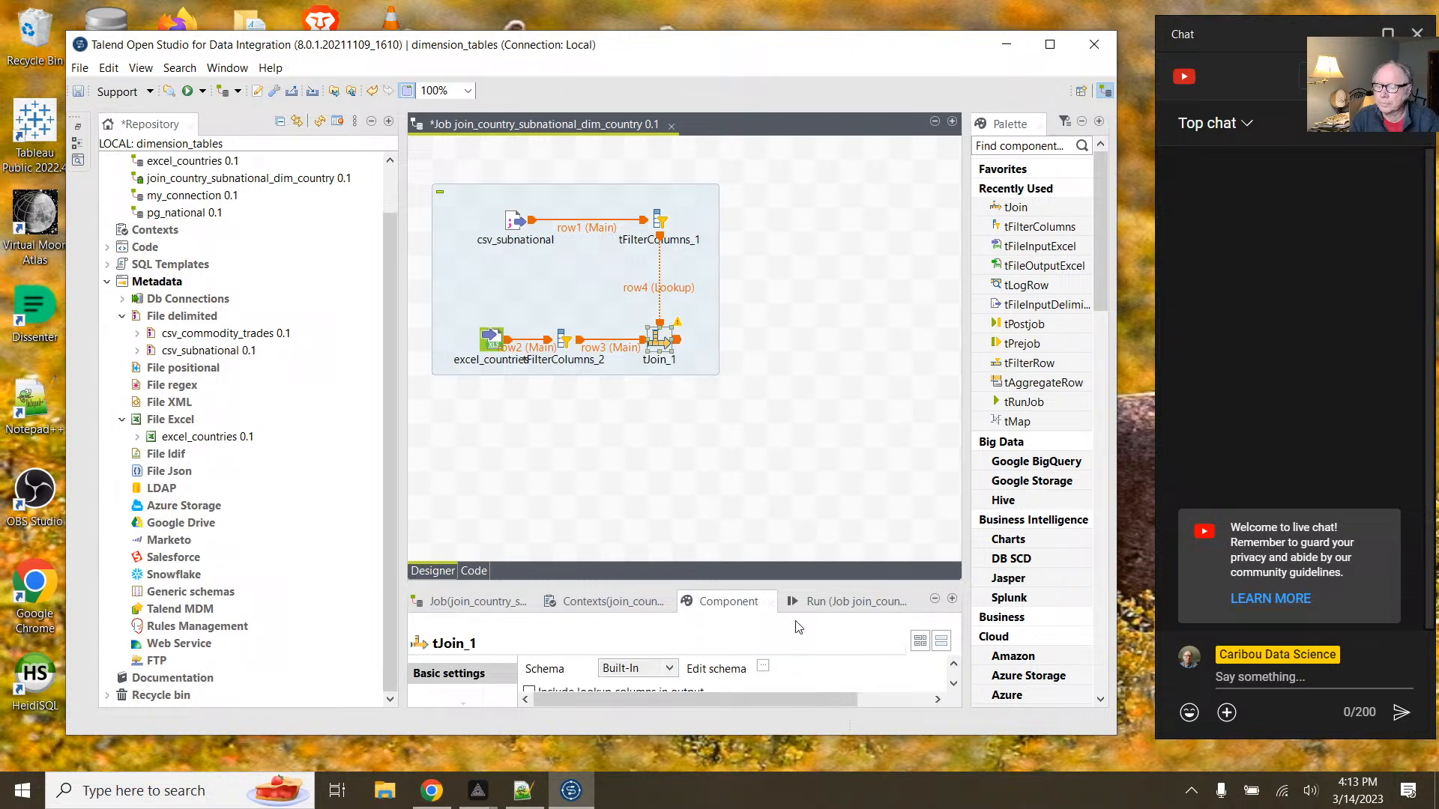
click(763, 665)
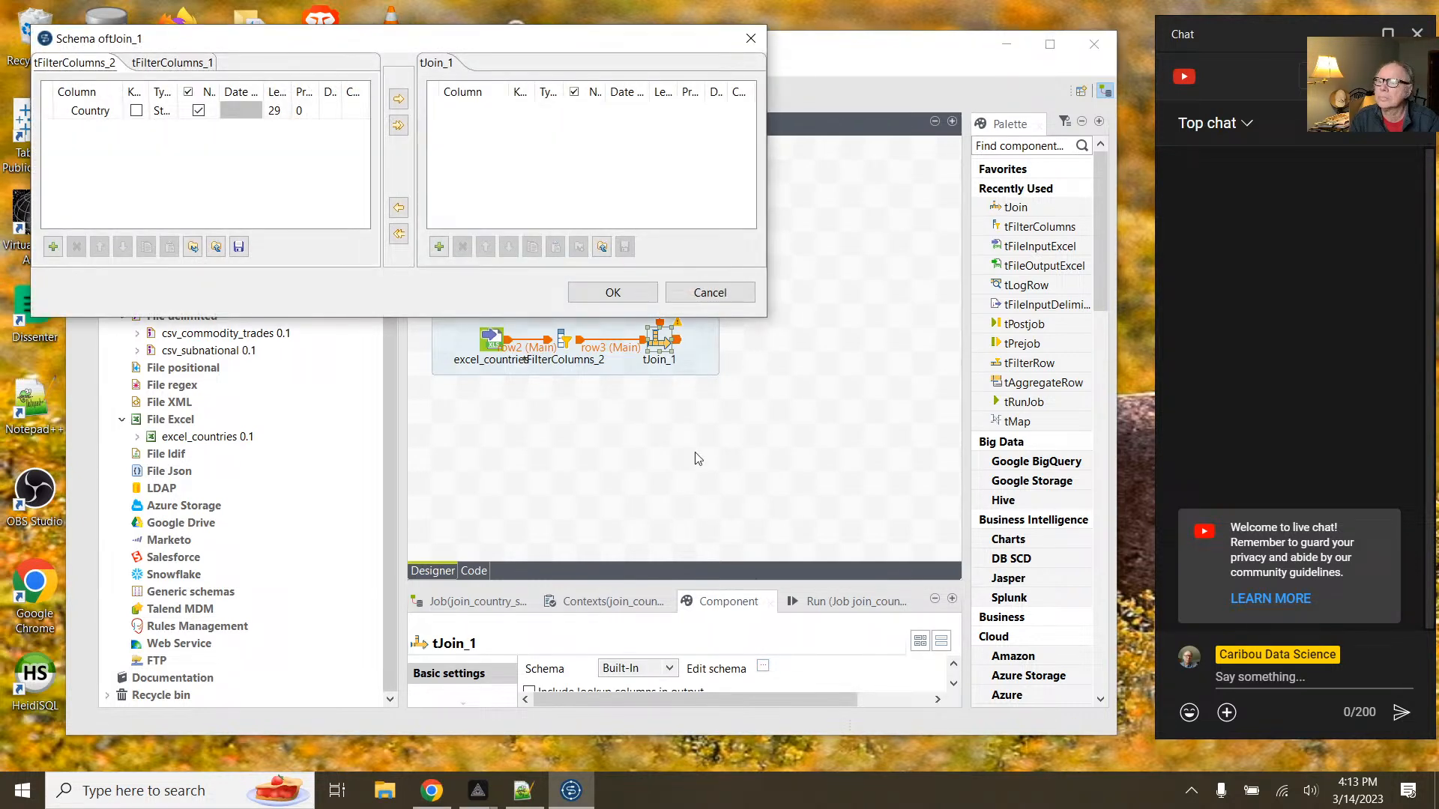
click(103, 111)
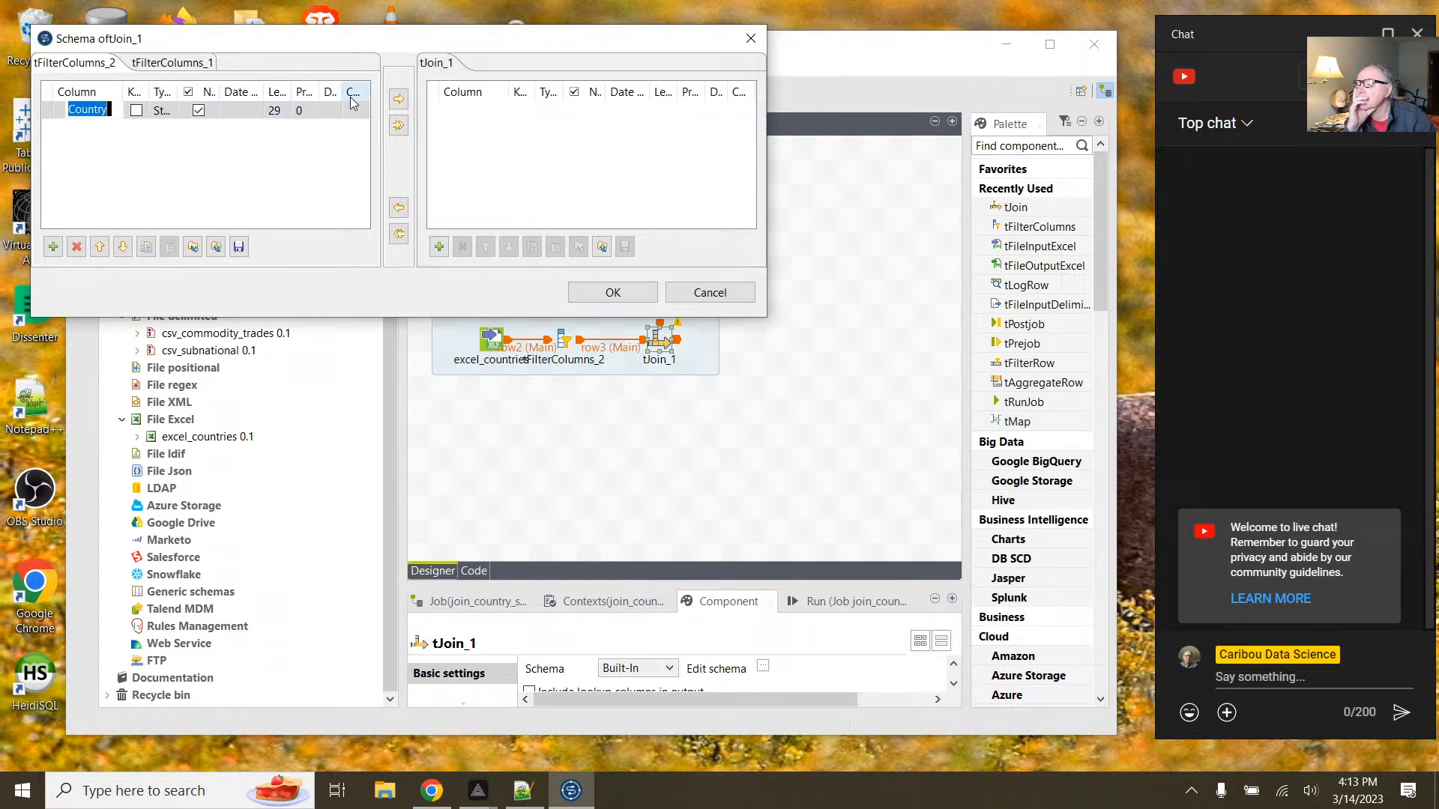
click(397, 100)
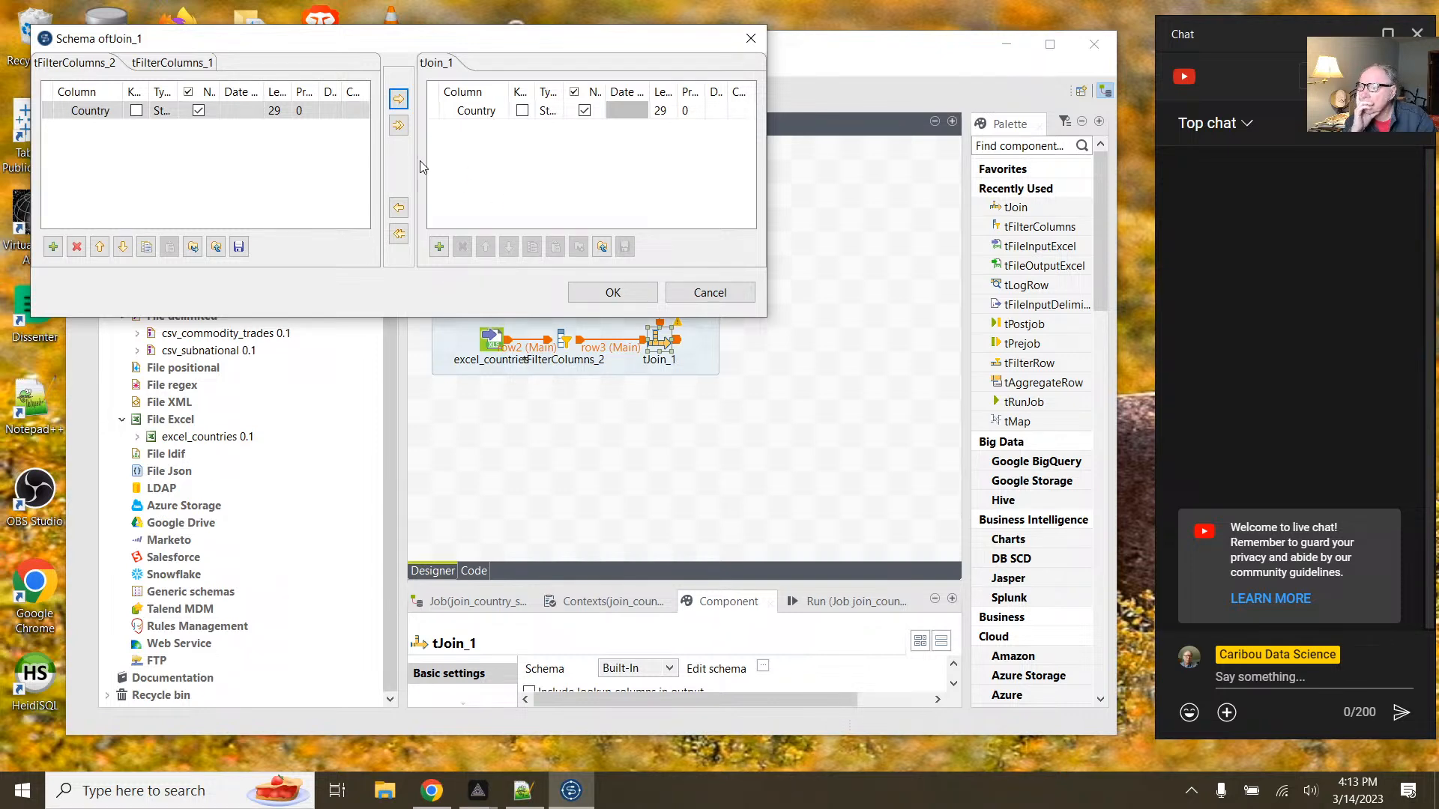
Step: Set the Country length to 100 in the tFilterColumns_2 schema, match it in the tJoin_1 schema, and accept the schema changes
click(290, 116)
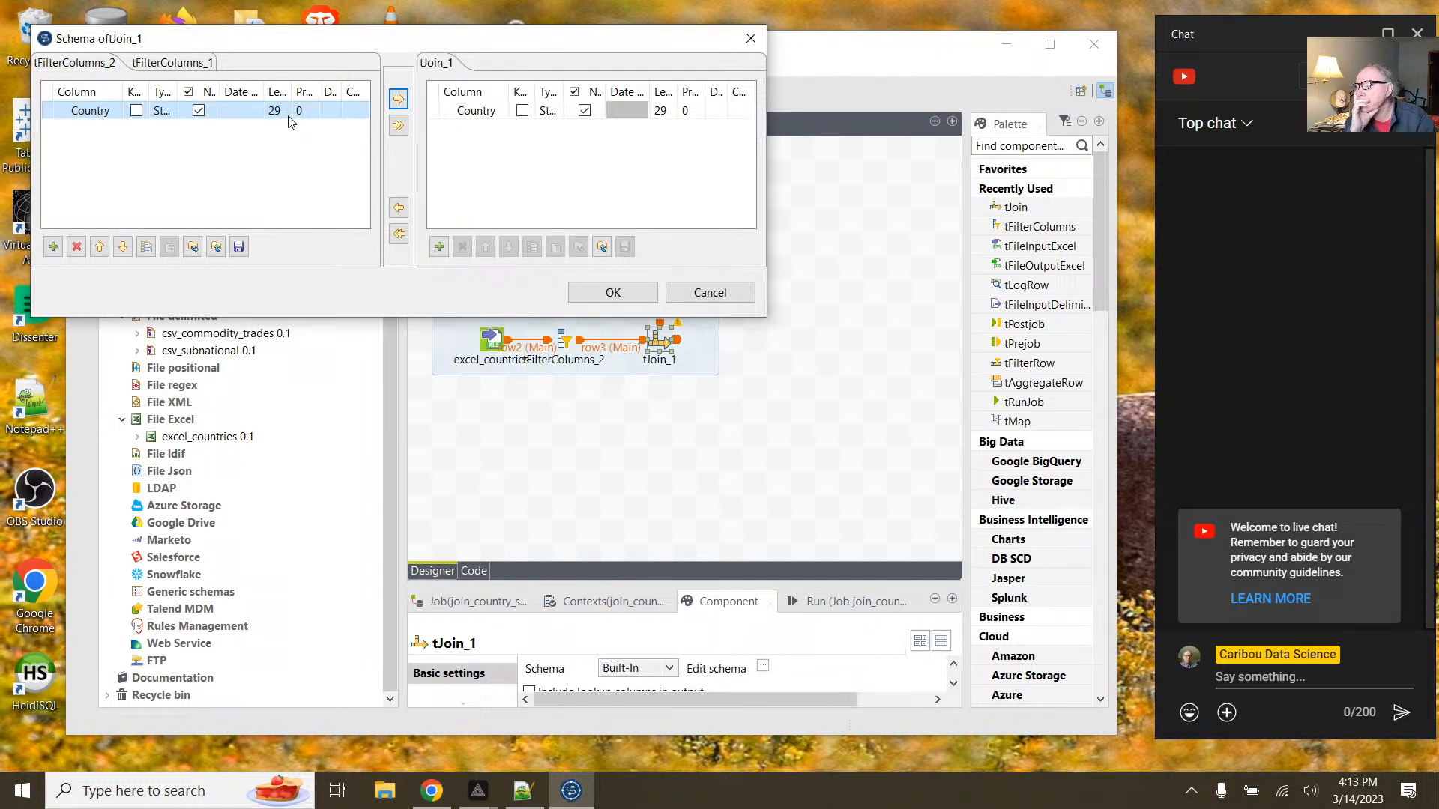
click(282, 112)
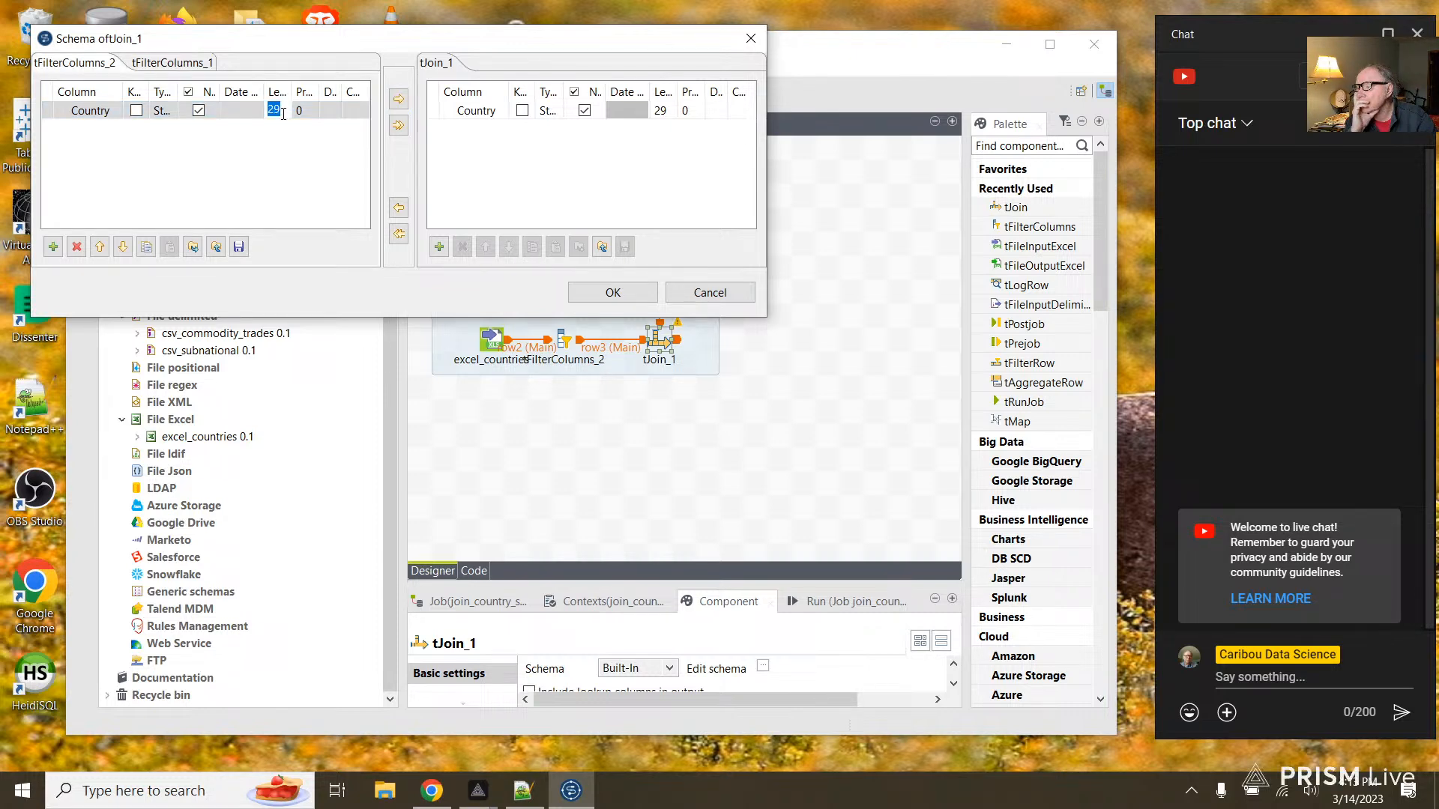
text(100)
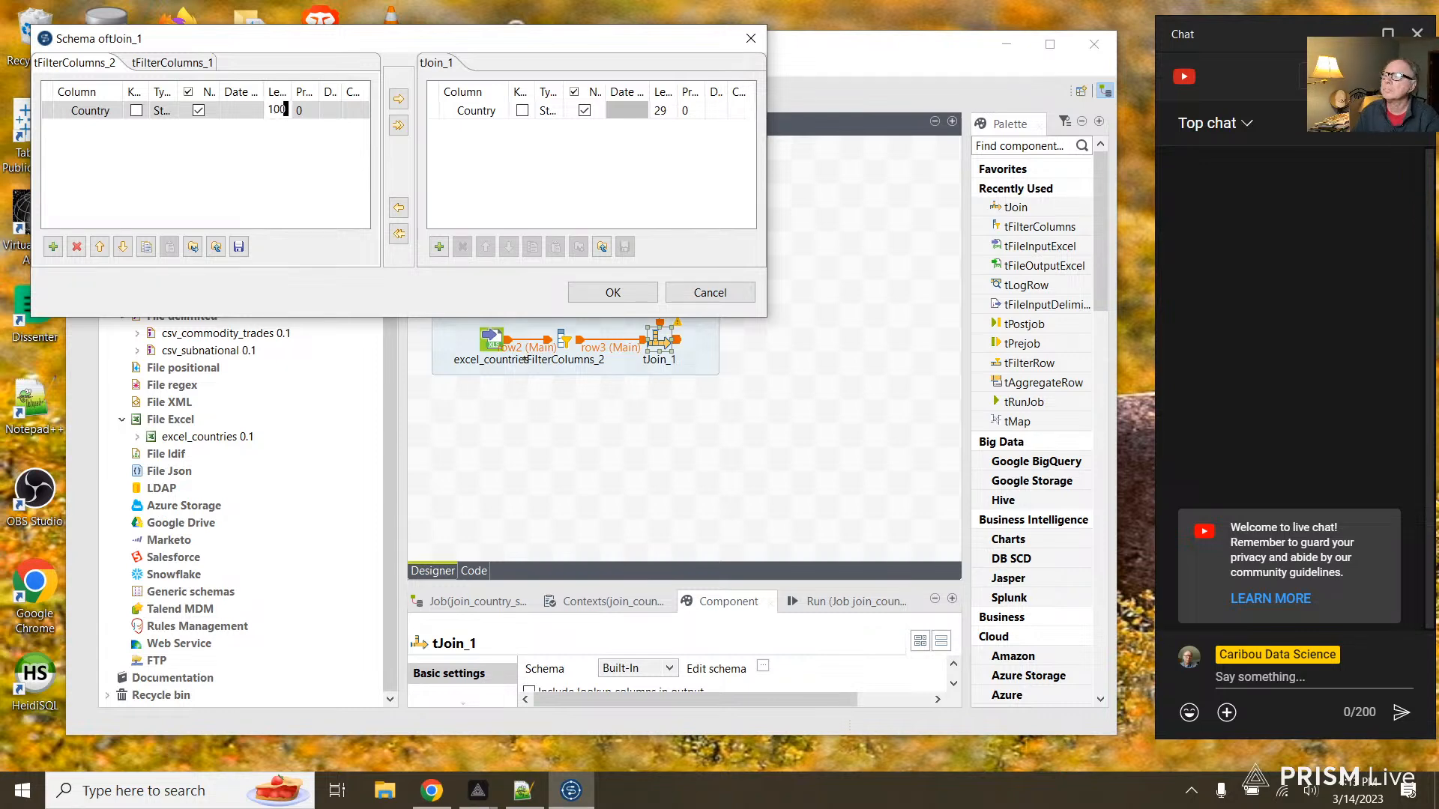
key(Return)
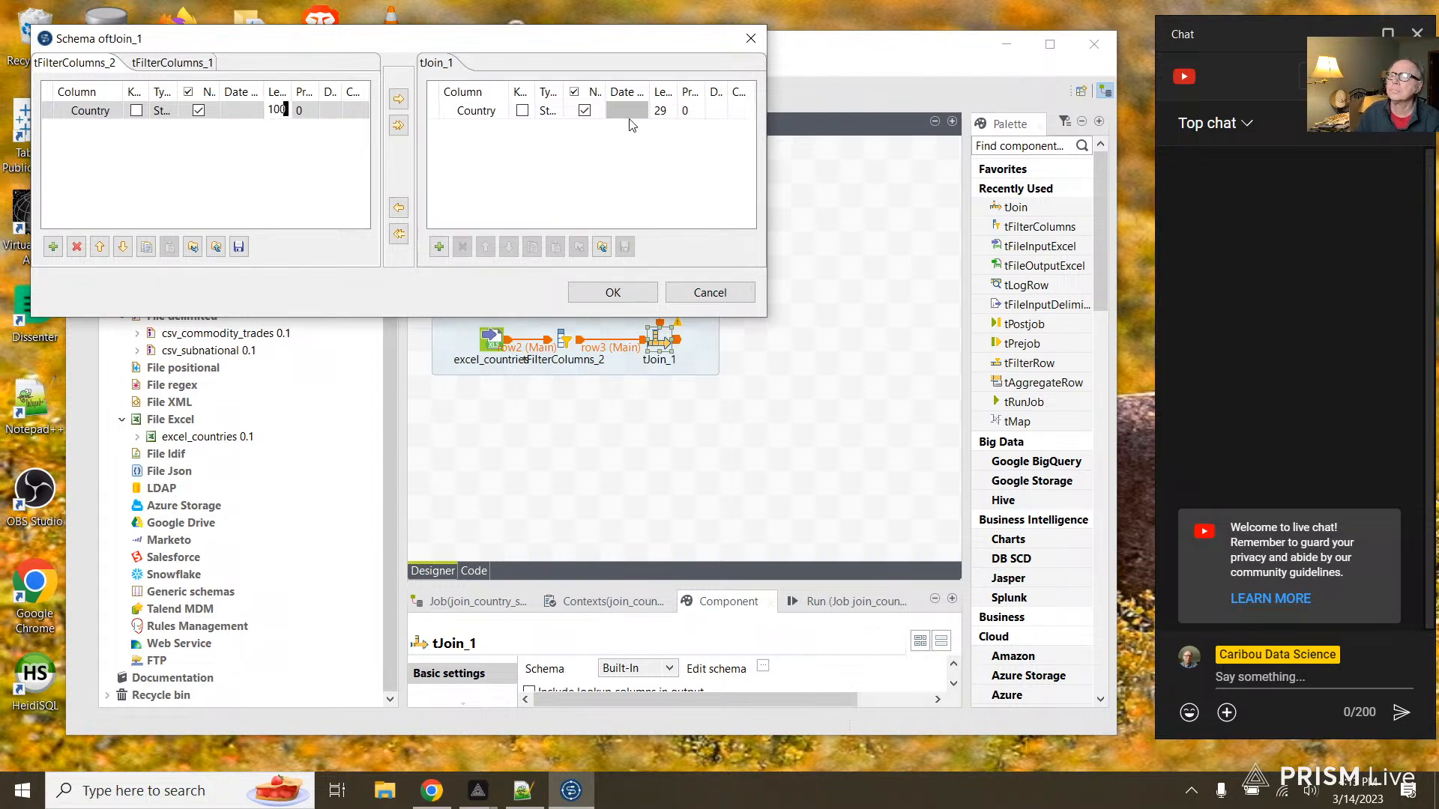
click(660, 111)
text(1...)
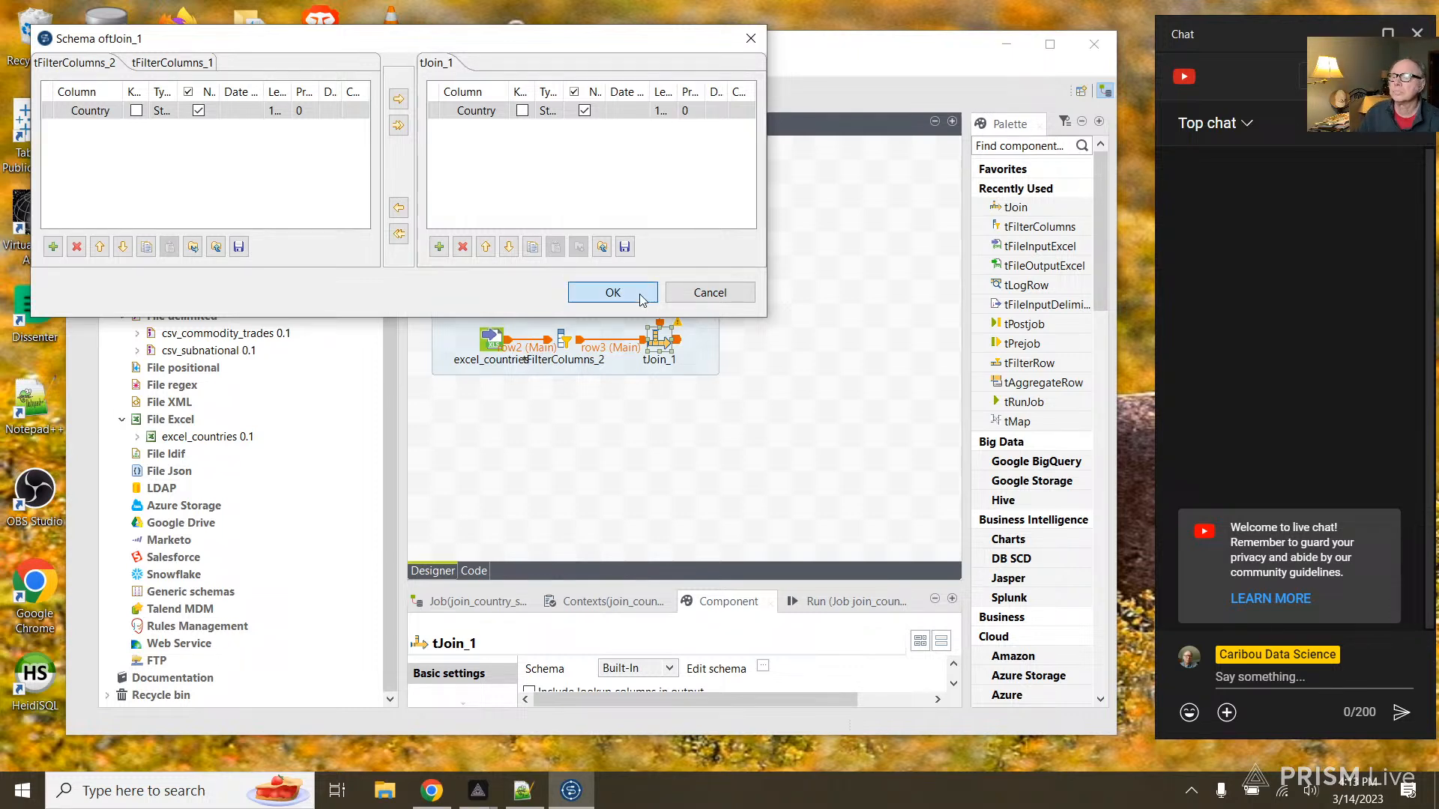
click(640, 293)
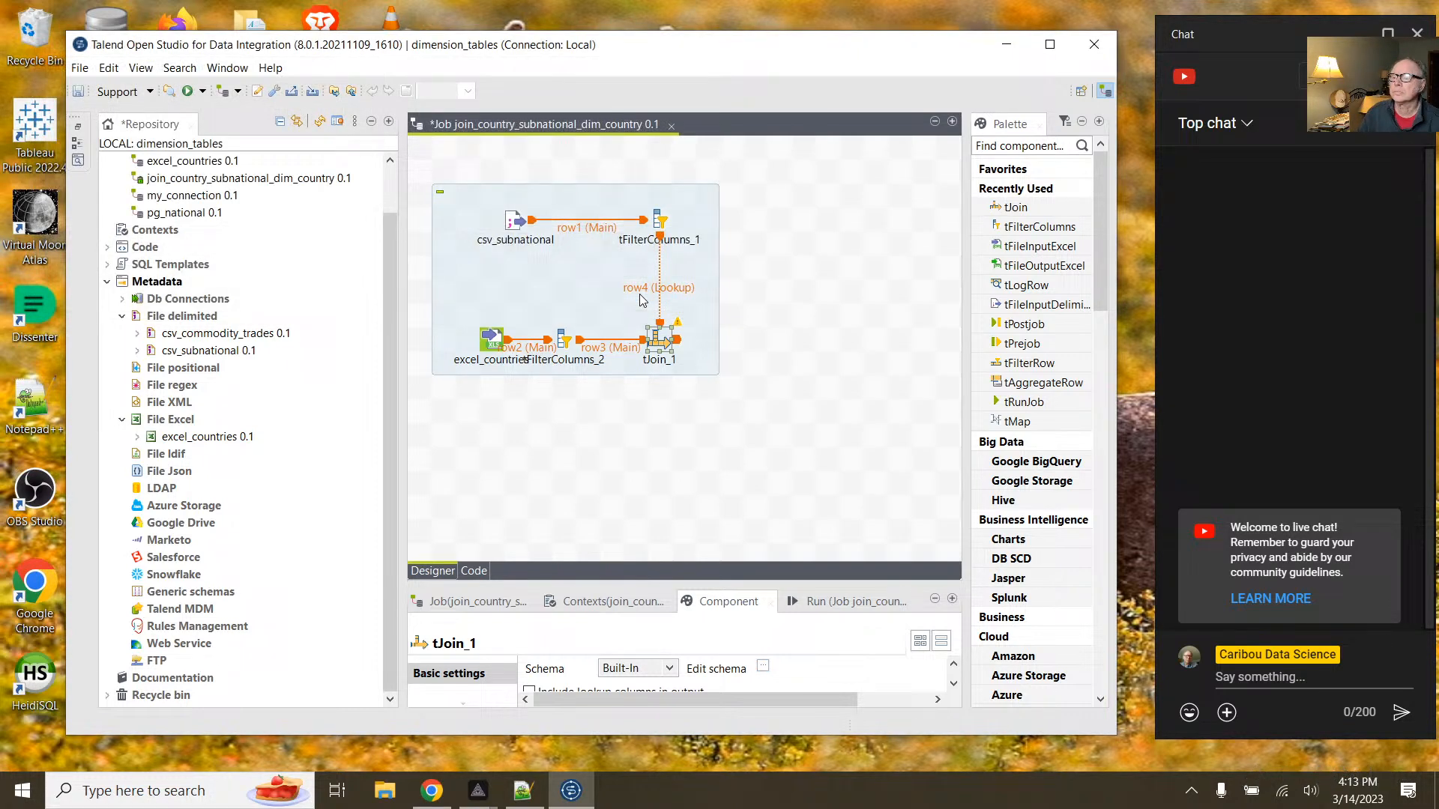
Step: Set the Country column's length to 100 in the excel_countries schema through row2 and propagate the change
click(498, 341)
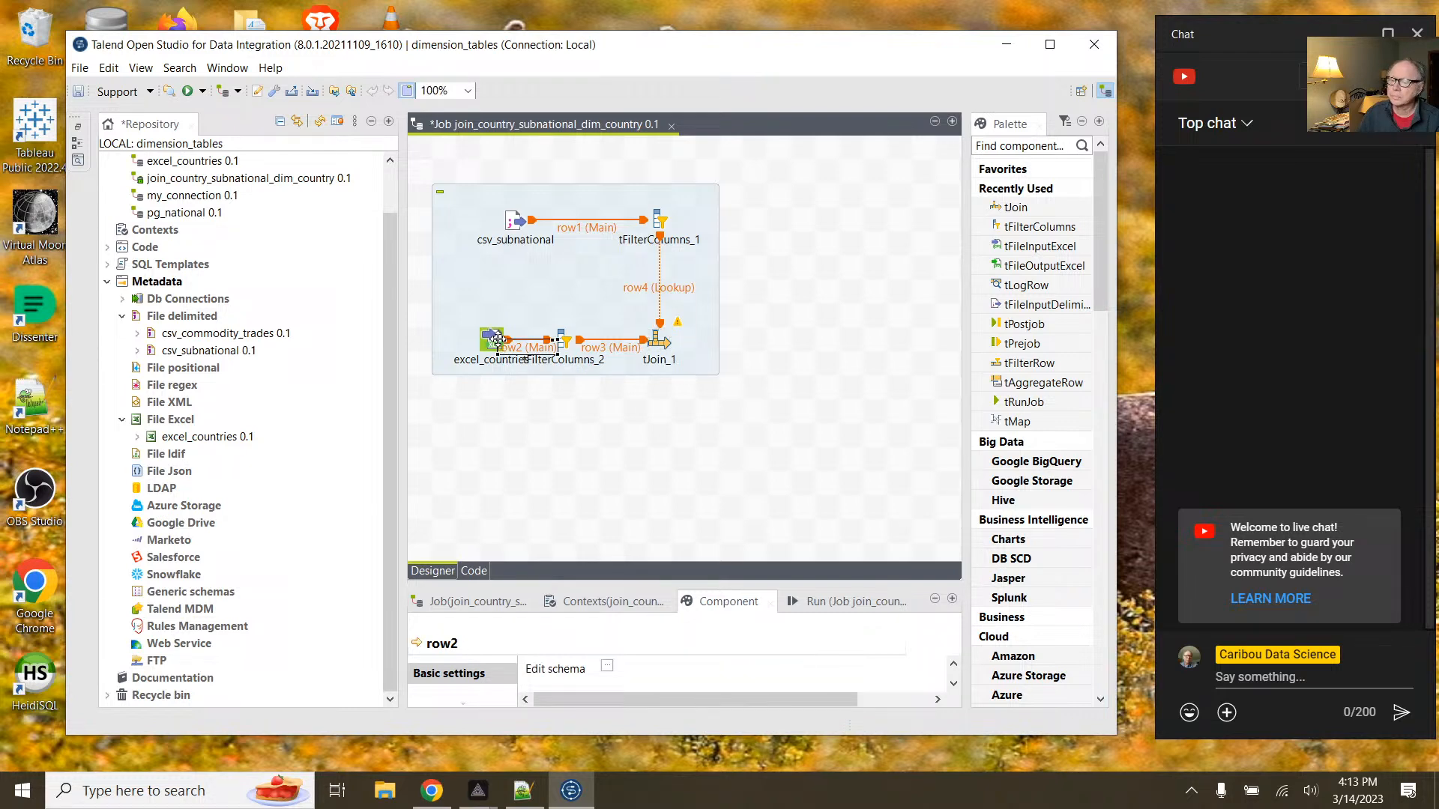
click(607, 666)
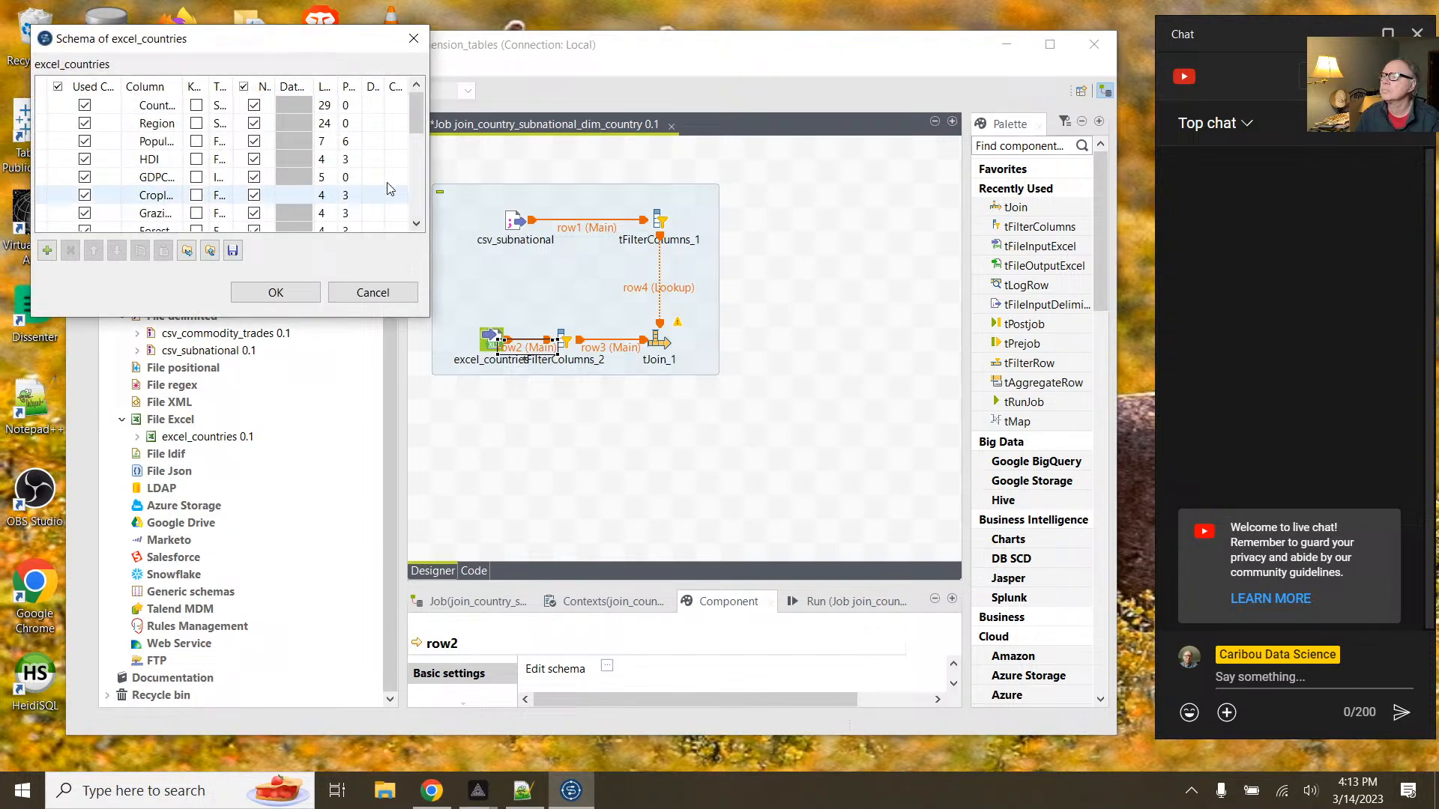
click(331, 109)
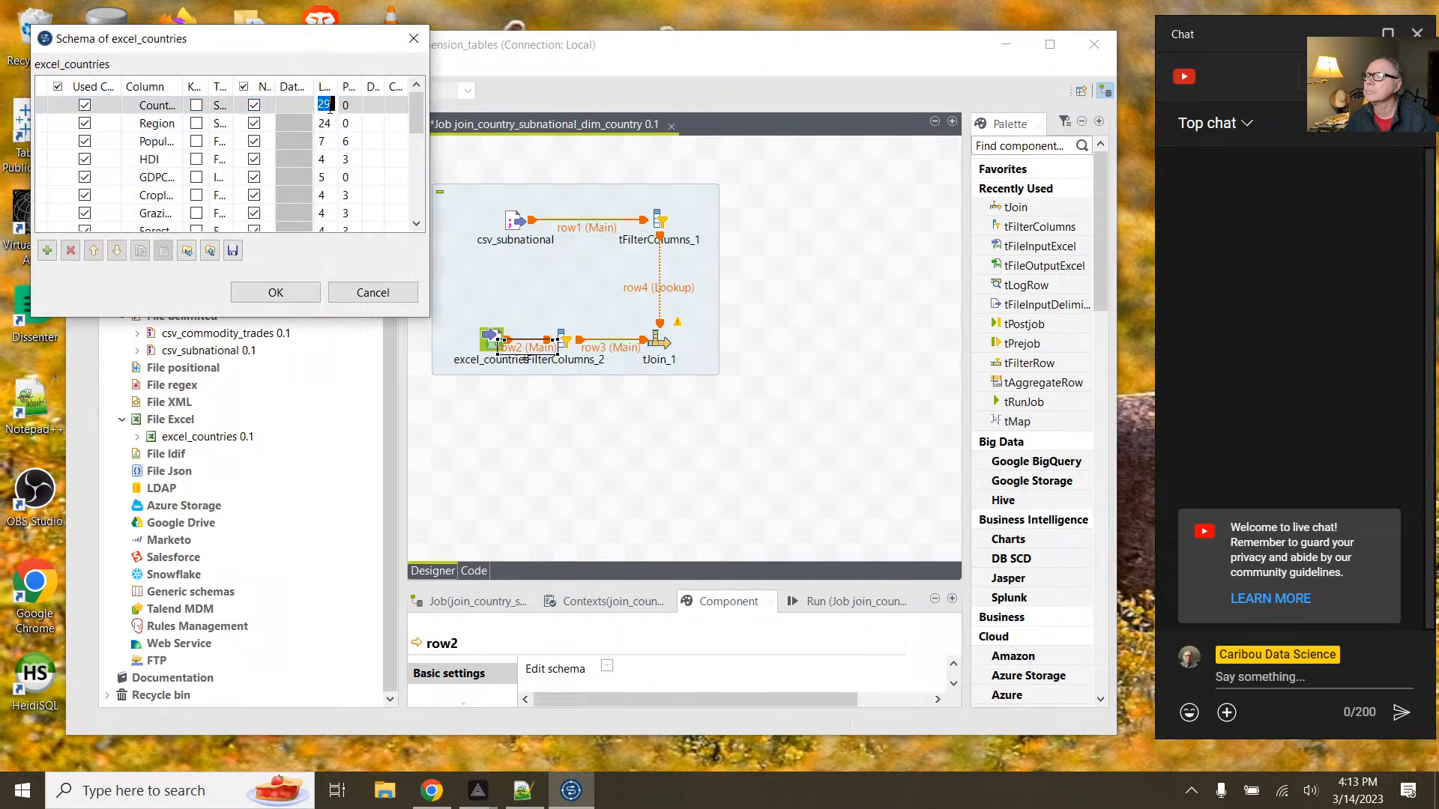
text(100)
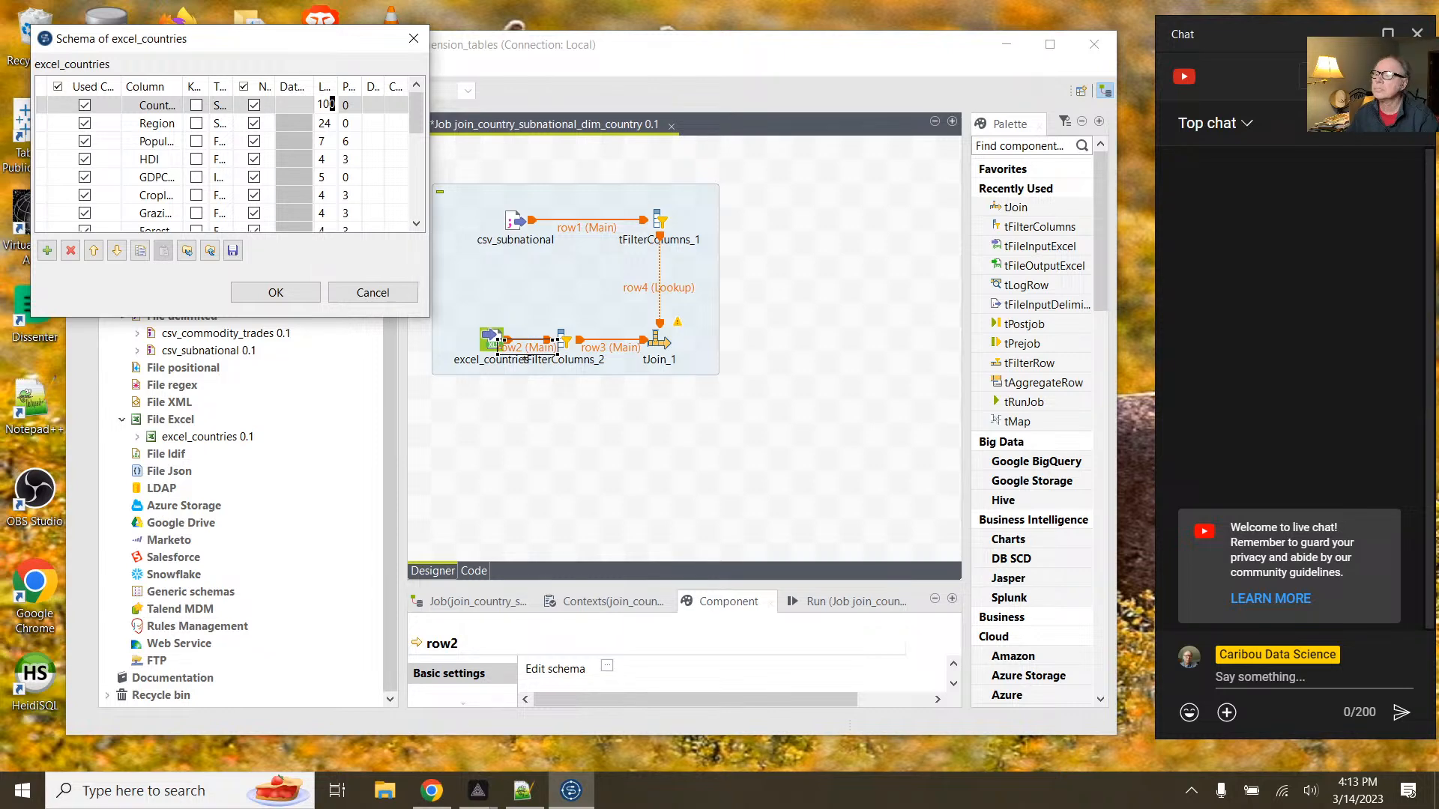
click(308, 298)
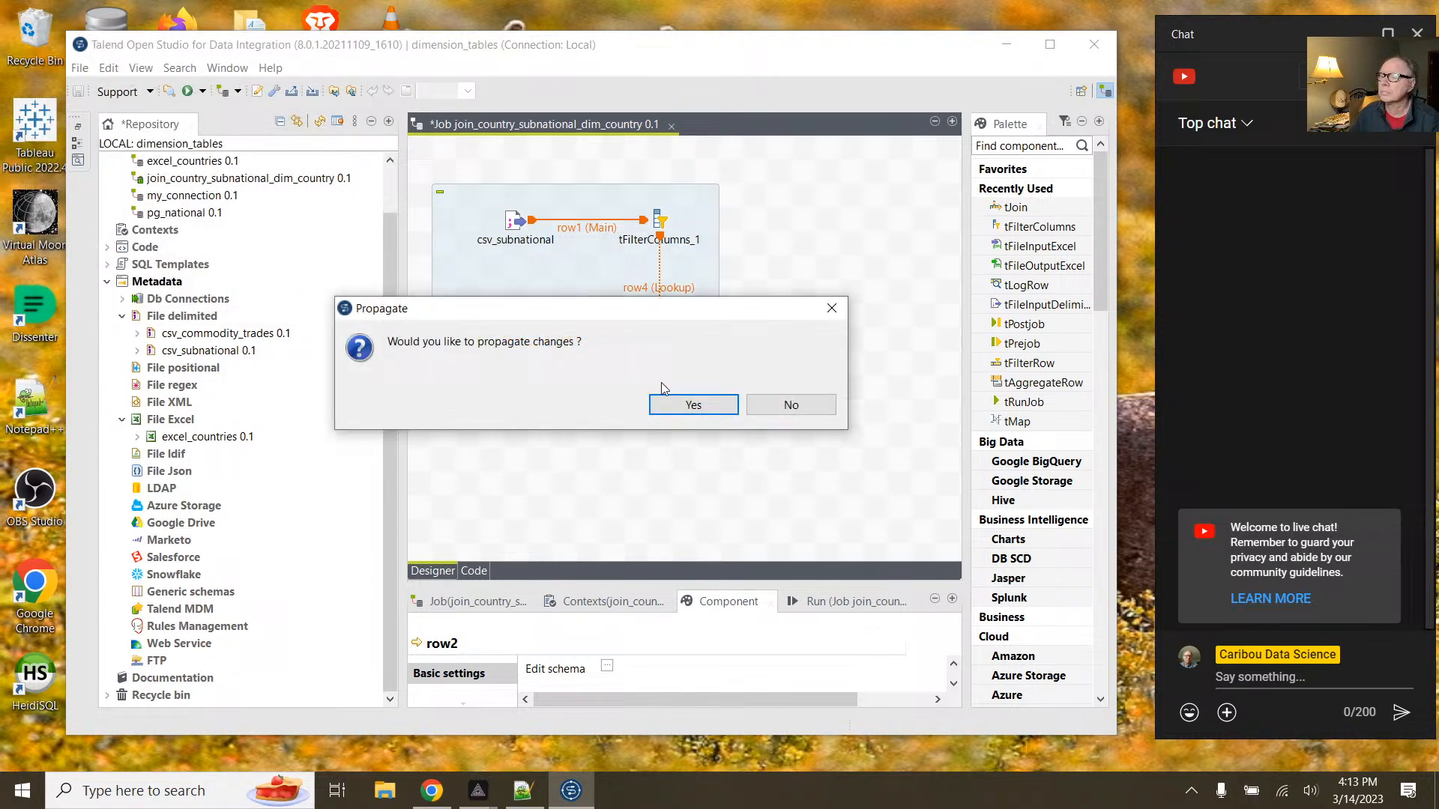
click(674, 406)
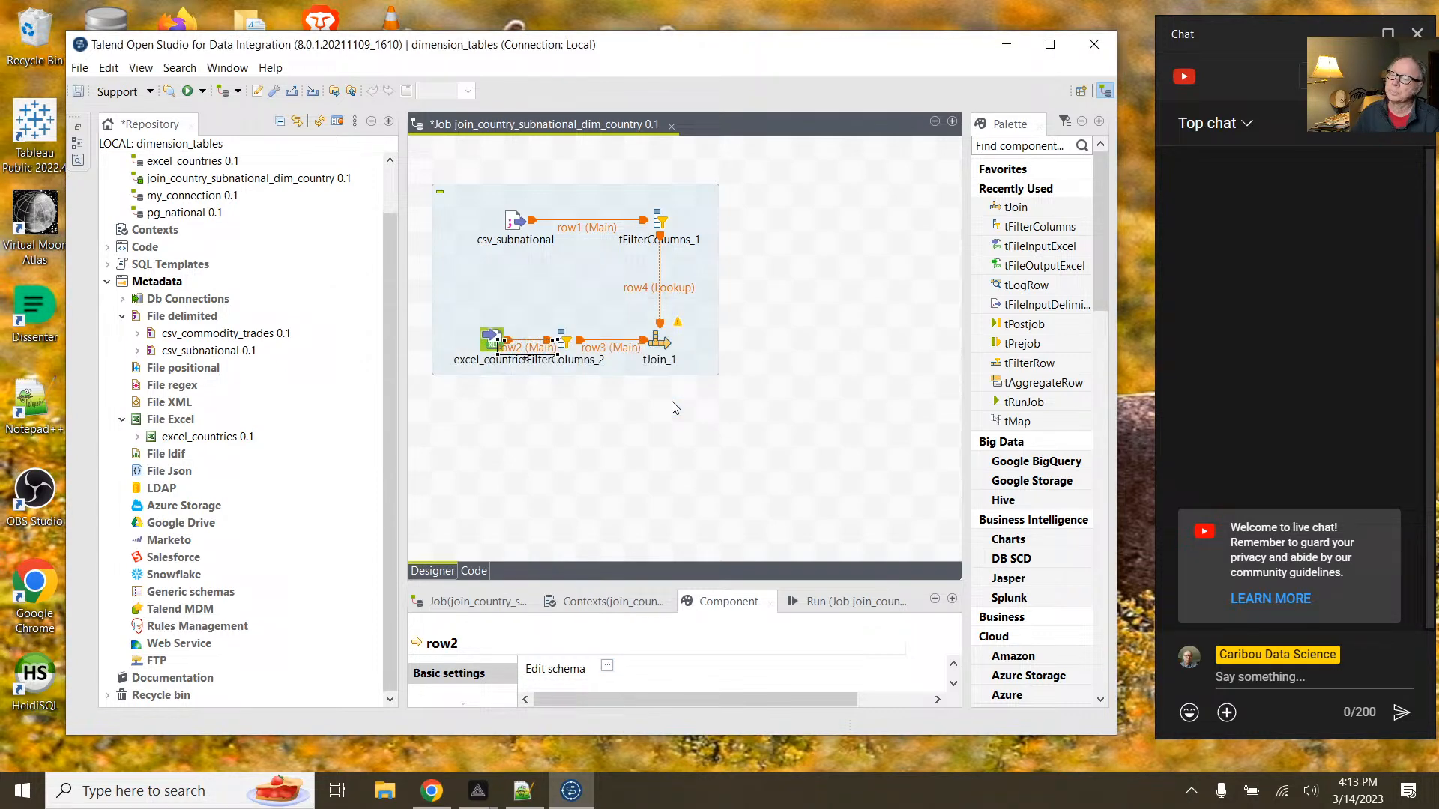
click(514, 221)
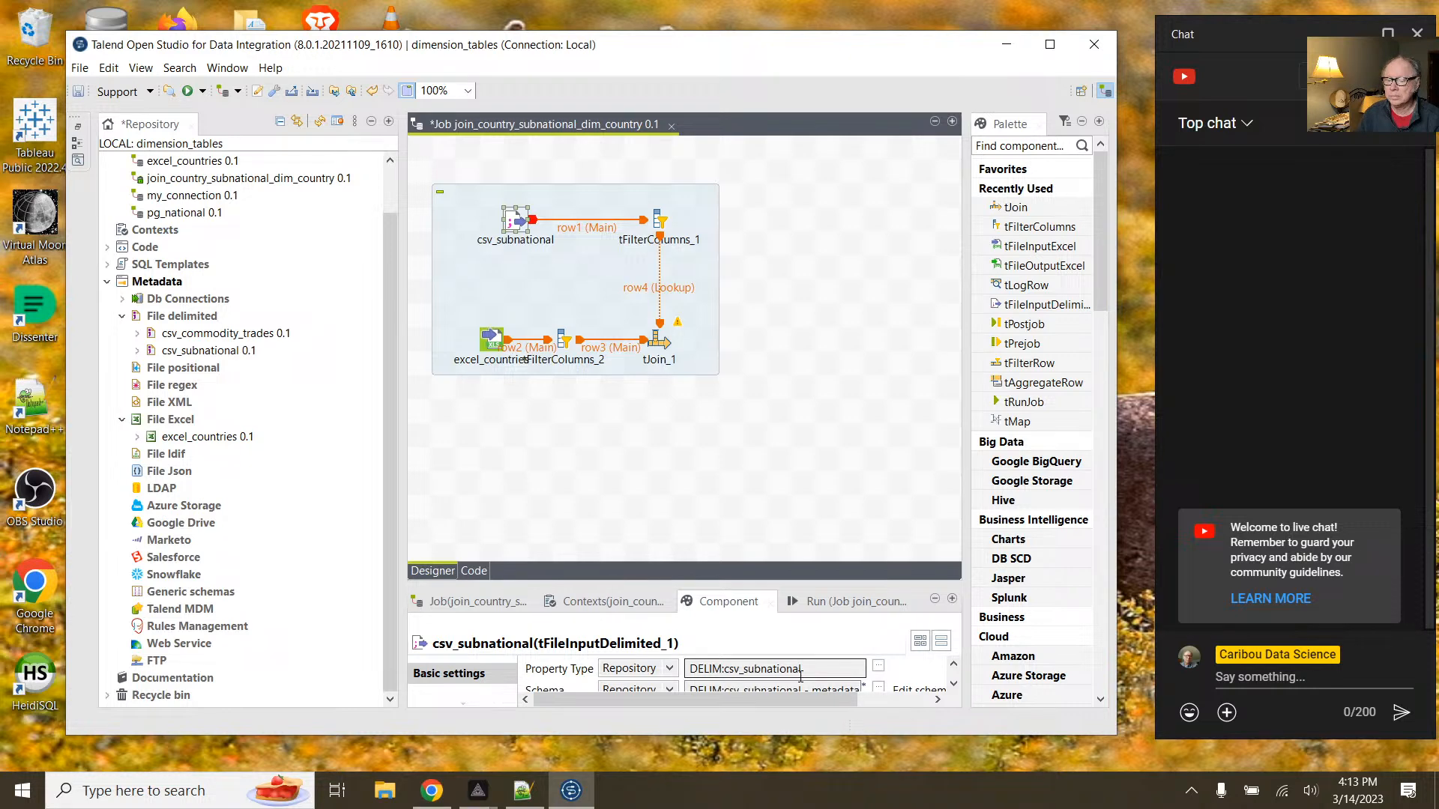
scroll(834, 664, down, 1)
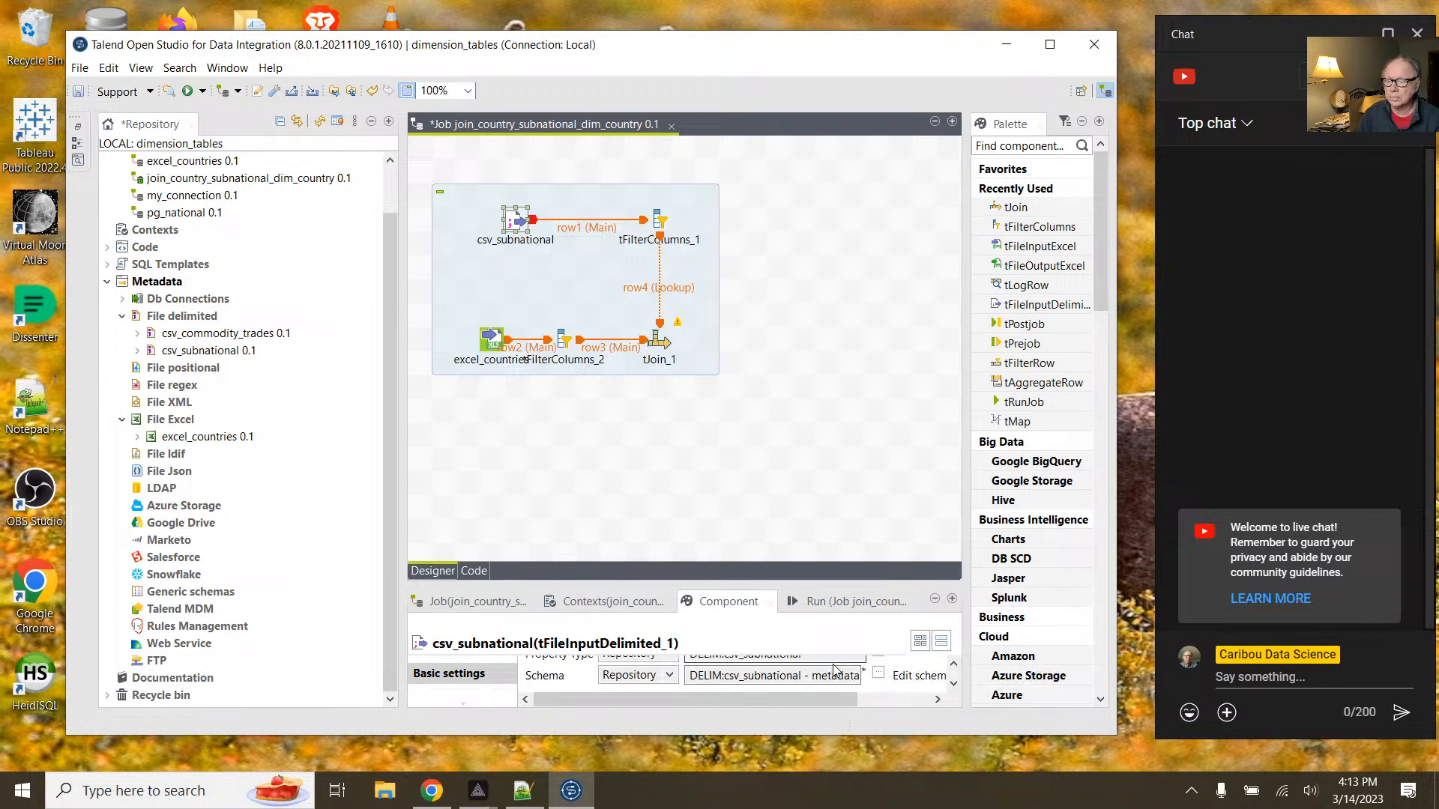
click(877, 674)
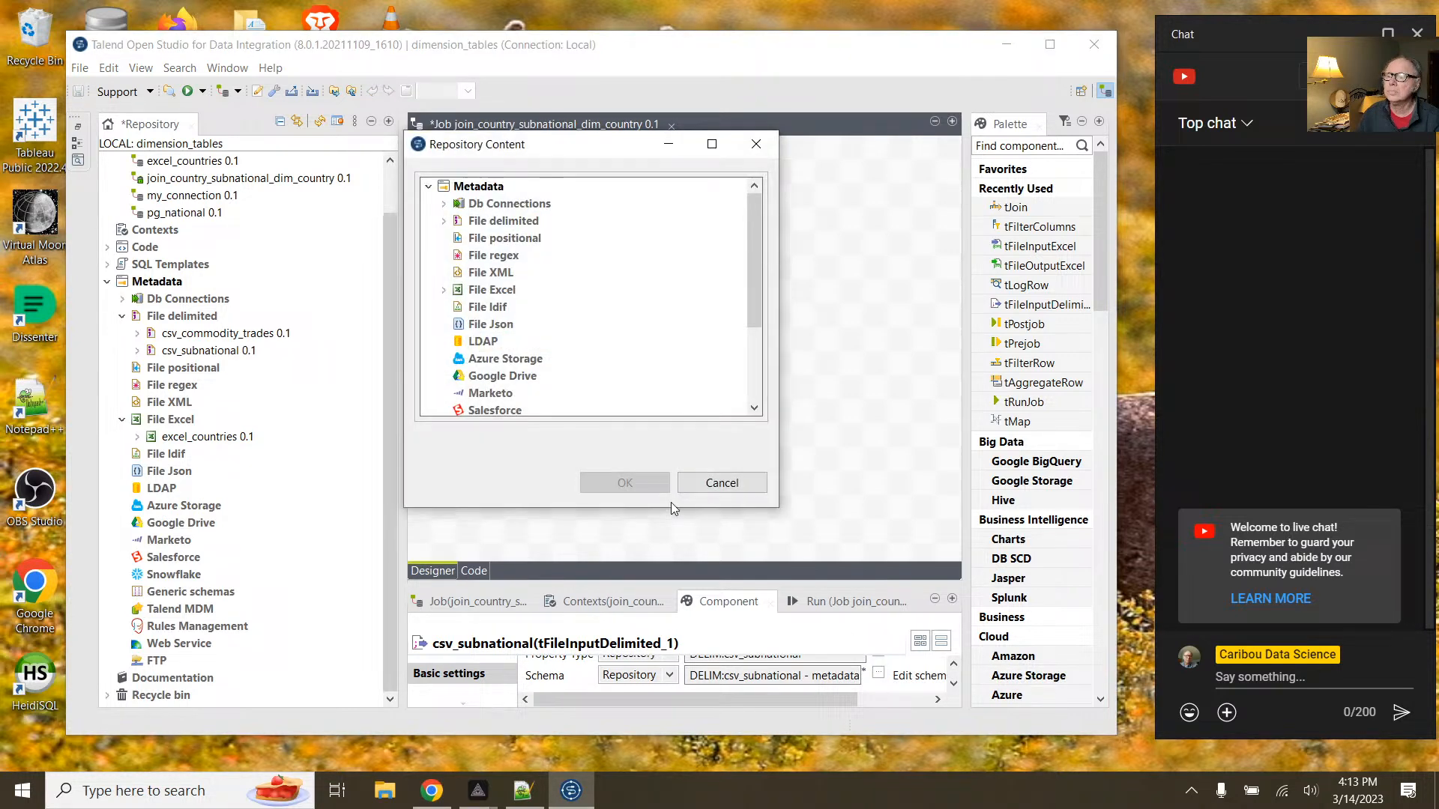
click(442, 289)
click(522, 310)
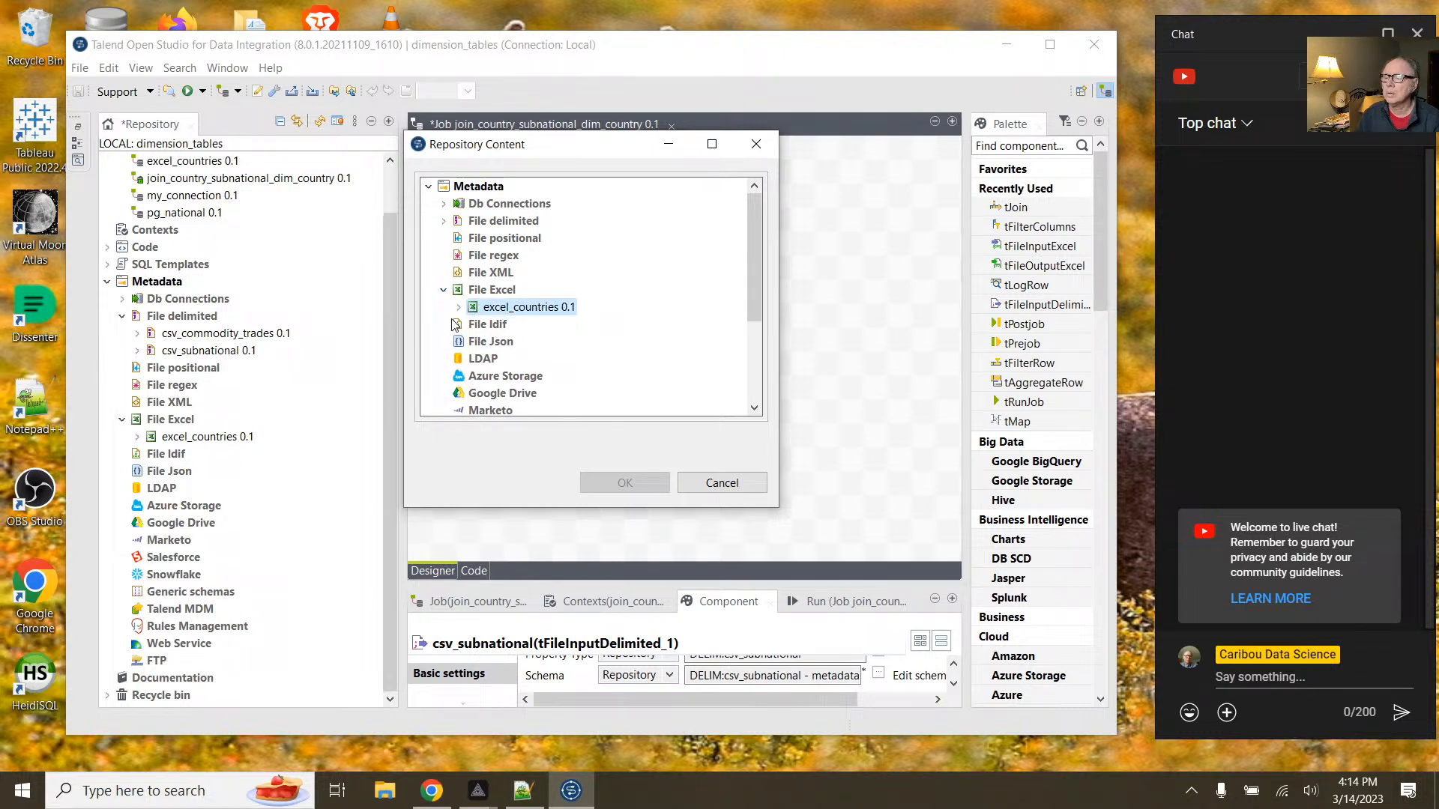
click(459, 307)
click(521, 324)
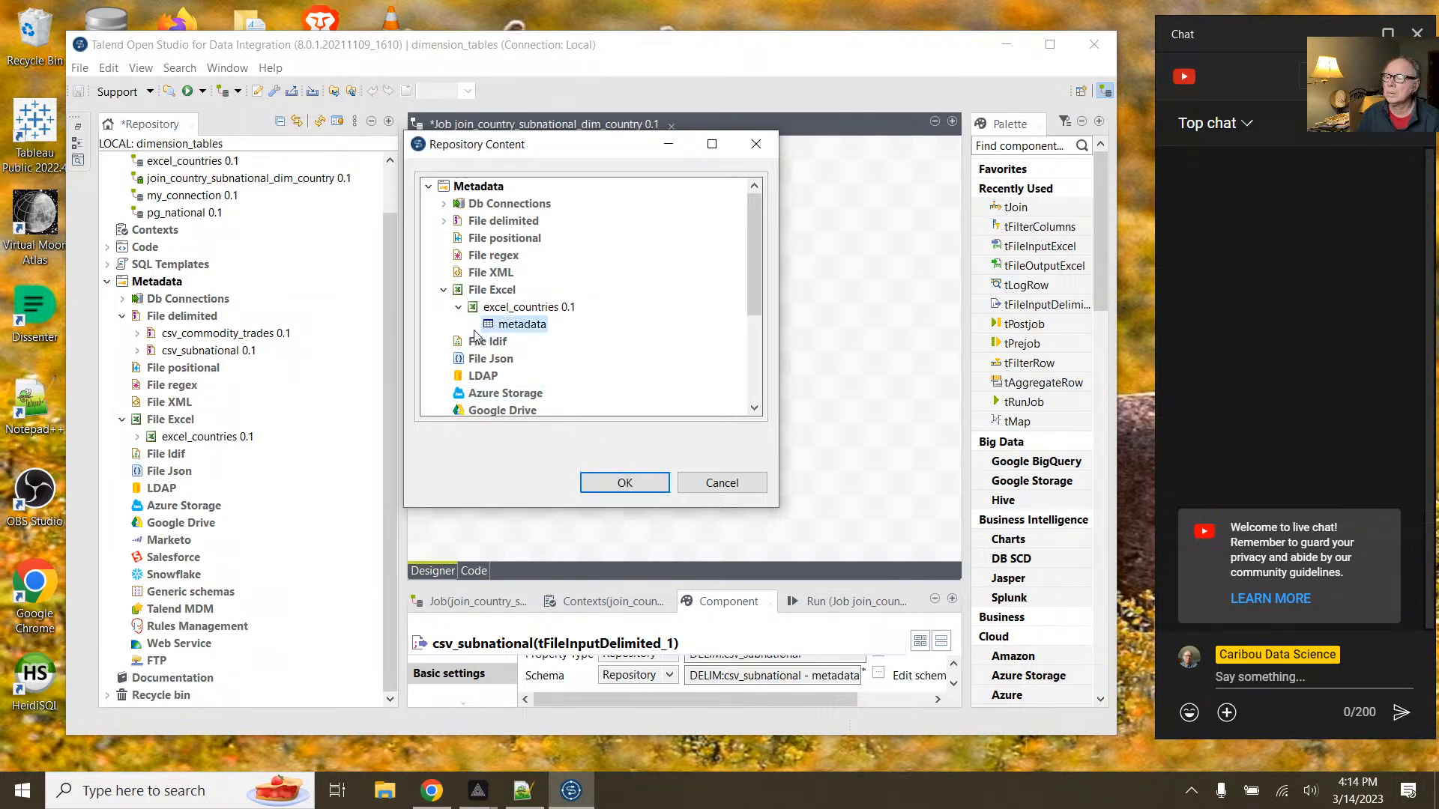
click(727, 489)
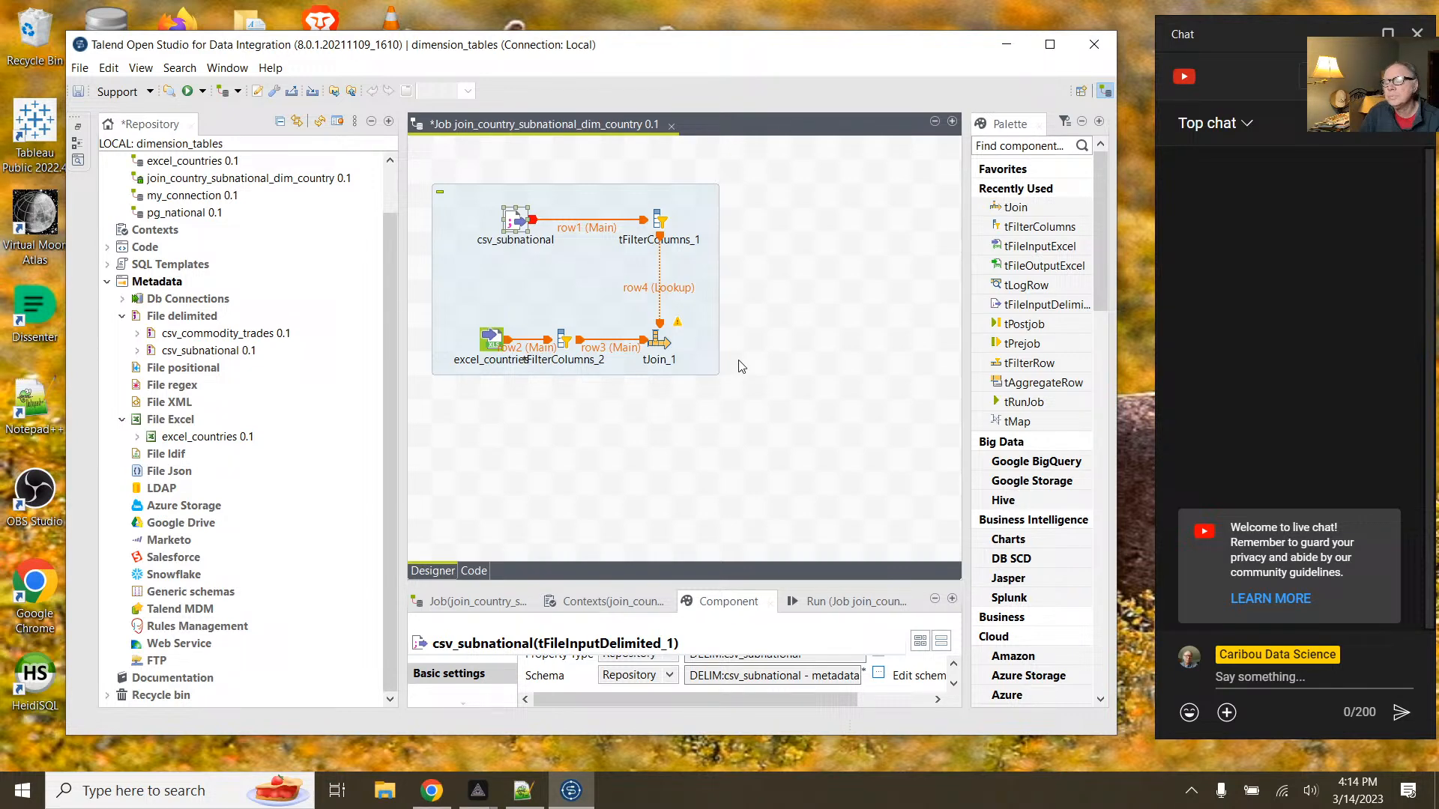
Step: Add a tFileOutputExcel component to the right of tJoin_1, fed by the join's main output
click(661, 345)
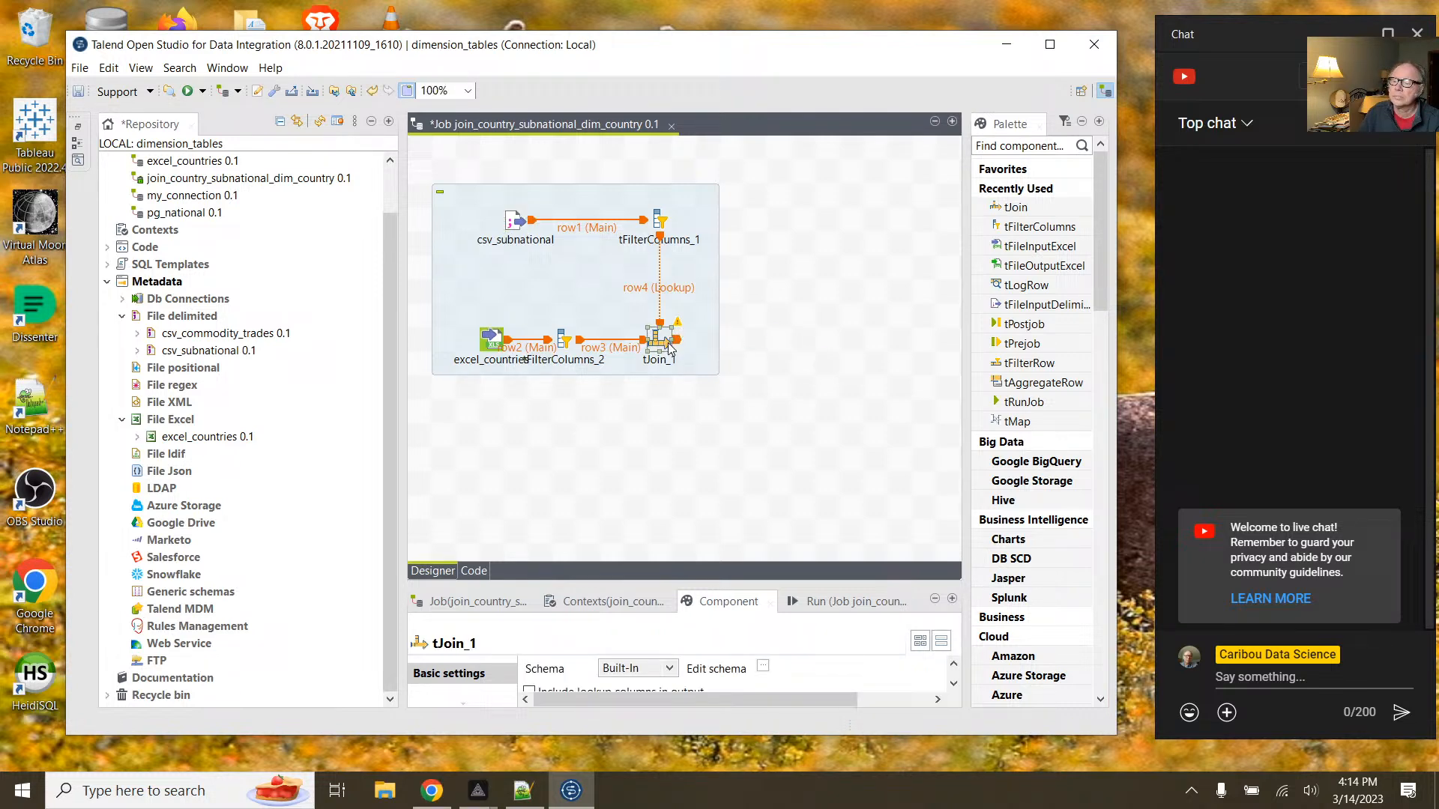
drag(678, 347, 867, 349)
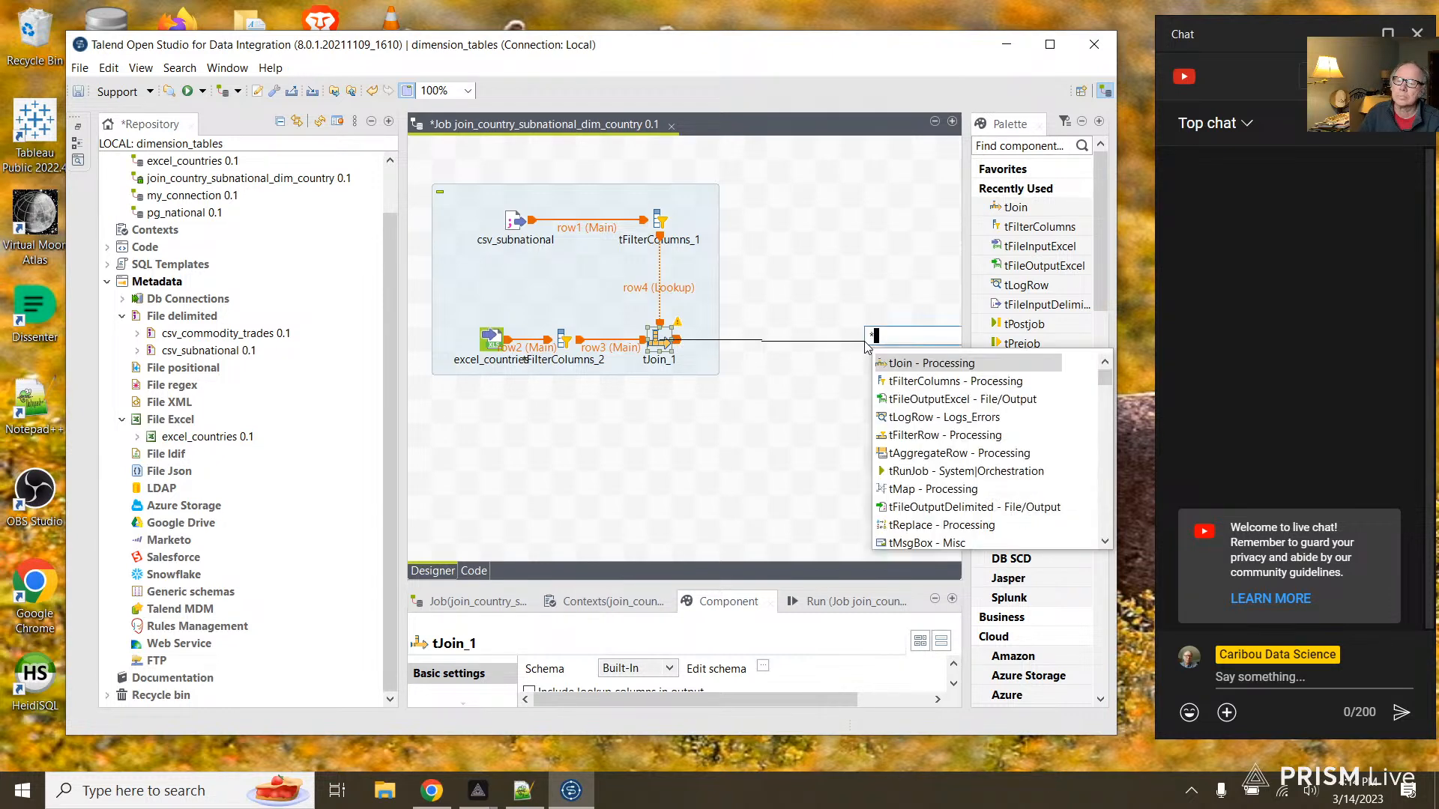
double_click(943, 398)
click(872, 357)
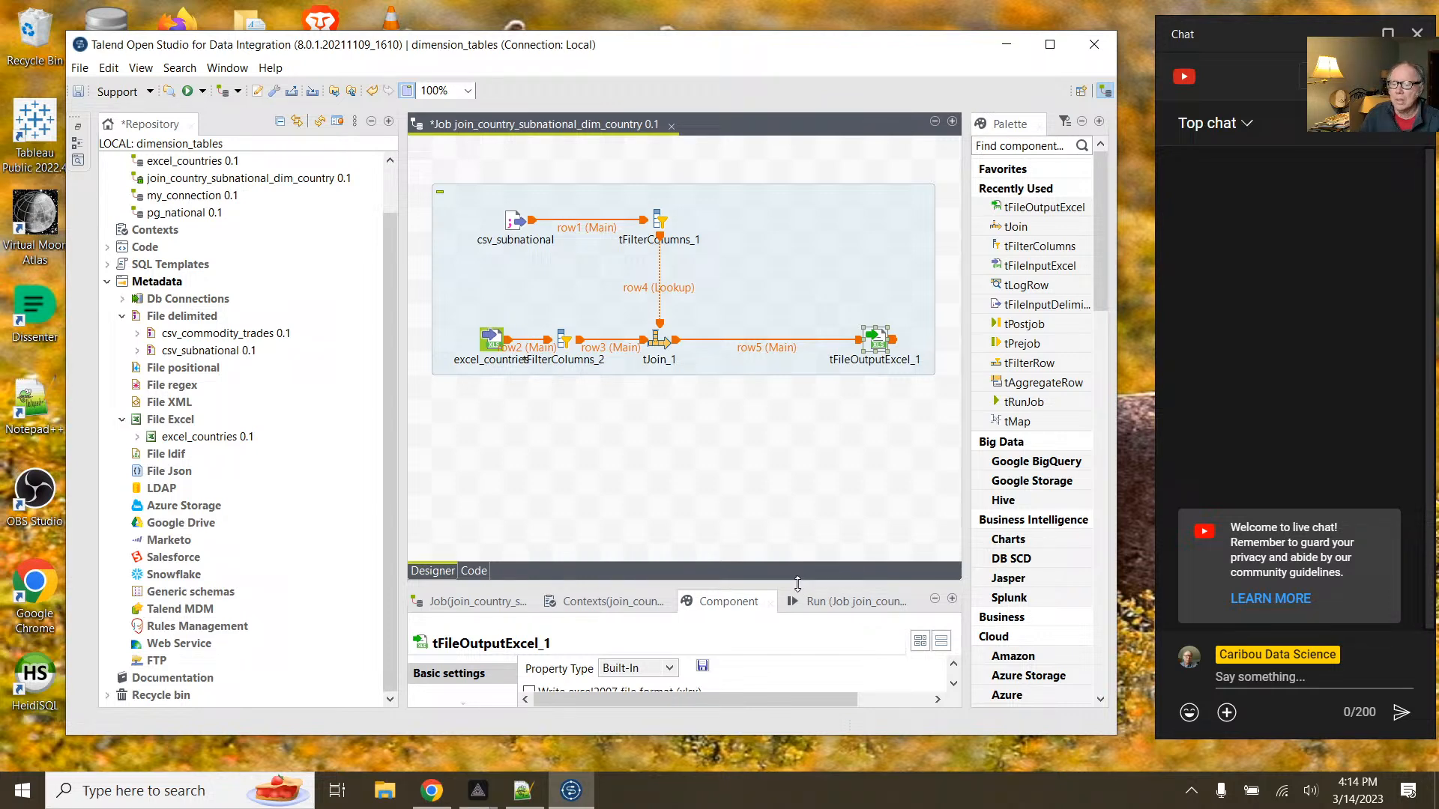
Step: Change the tFileOutputExcel_1 output file name to new_countries.xls and enable writing in excel2007 (xlsx) format
drag(798, 587, 809, 466)
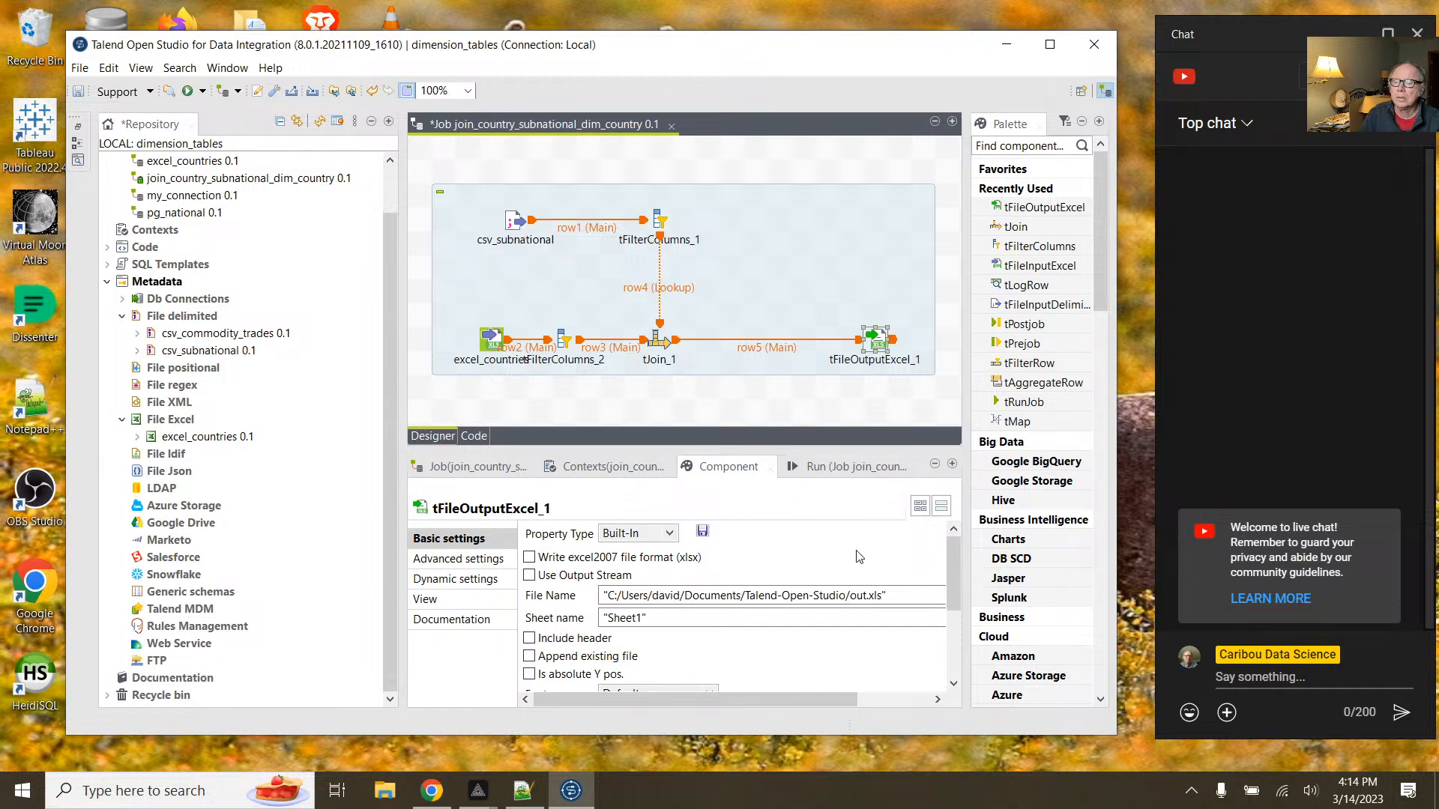
click(868, 595)
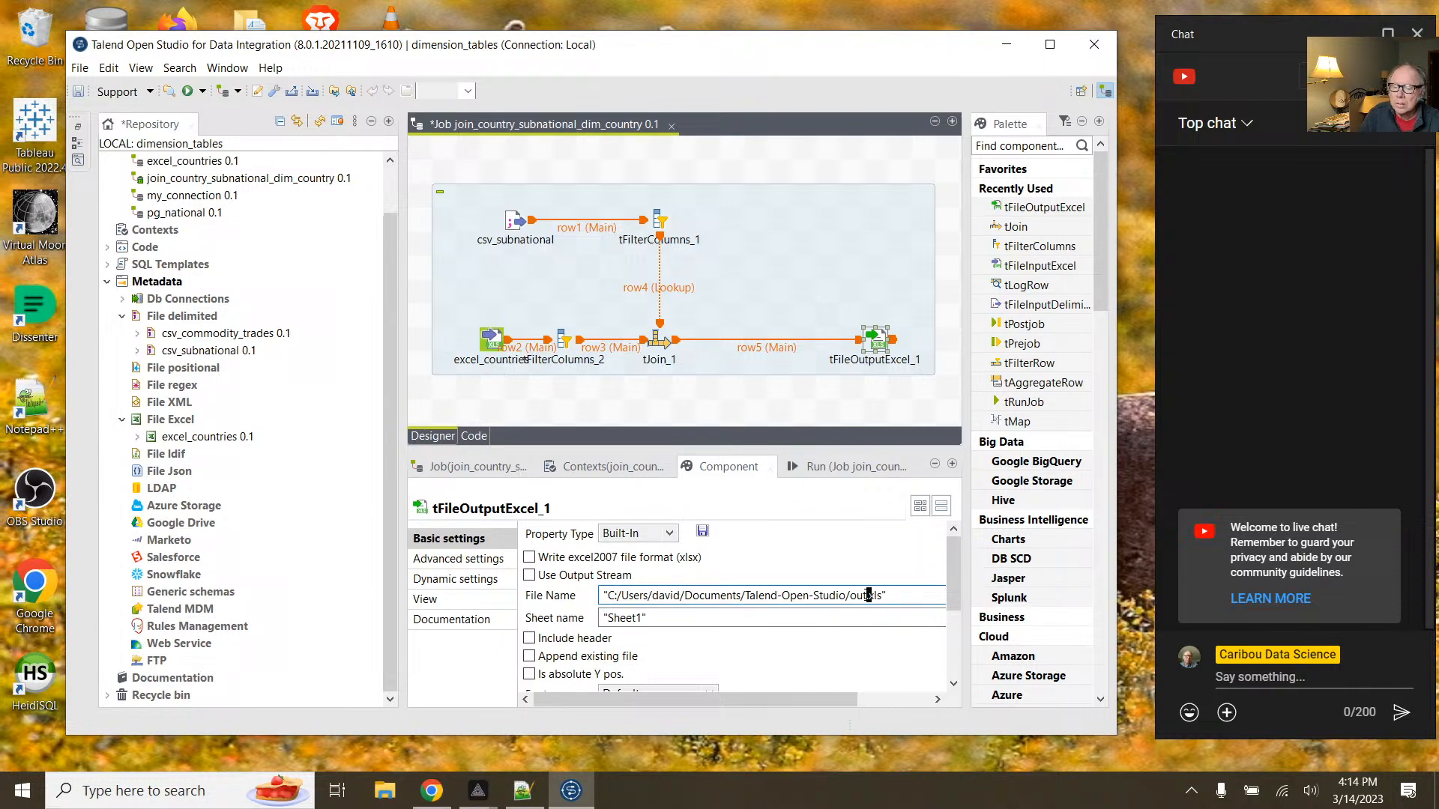
key(BackSpace)
key(BackSpace)
key(BackSpace)
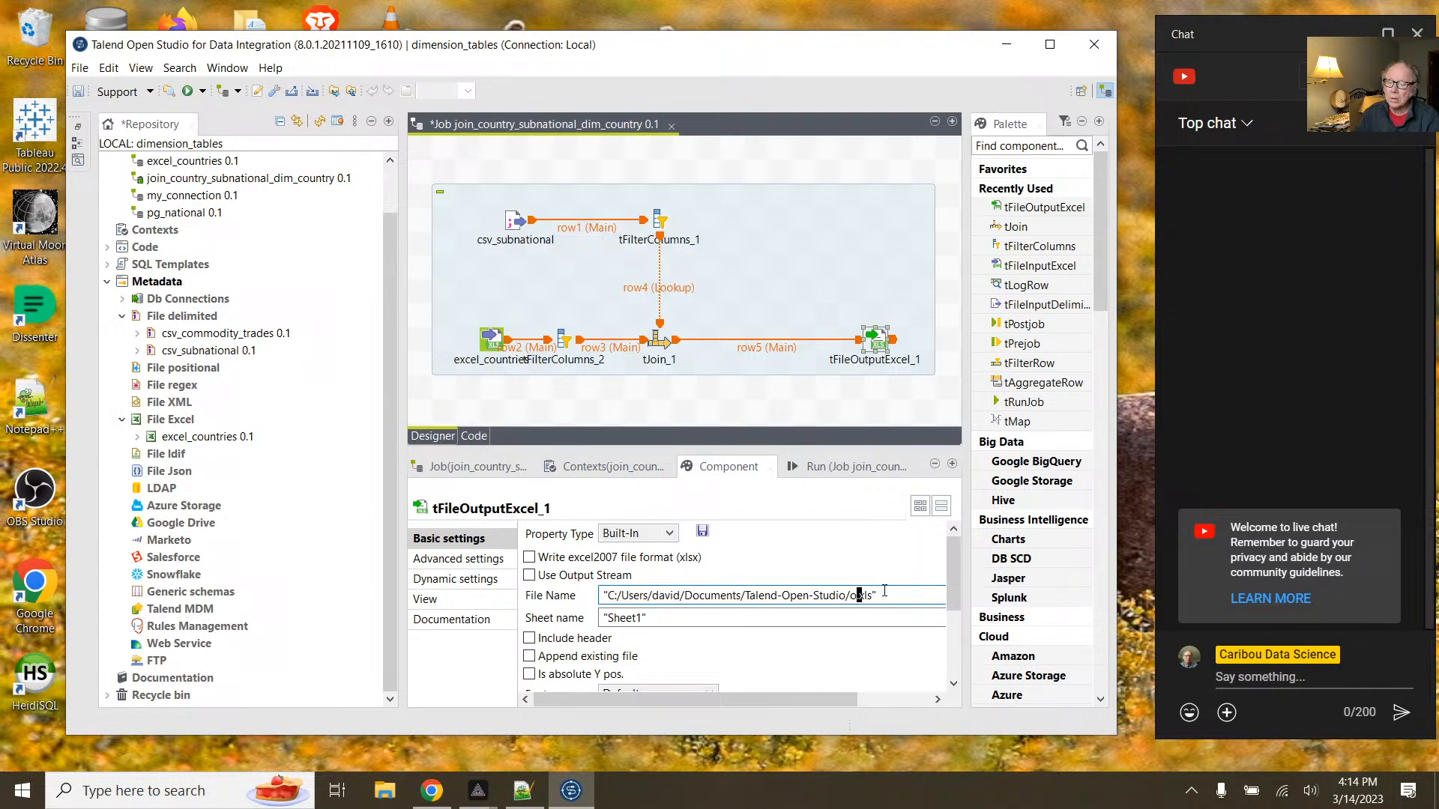
text(new_country)
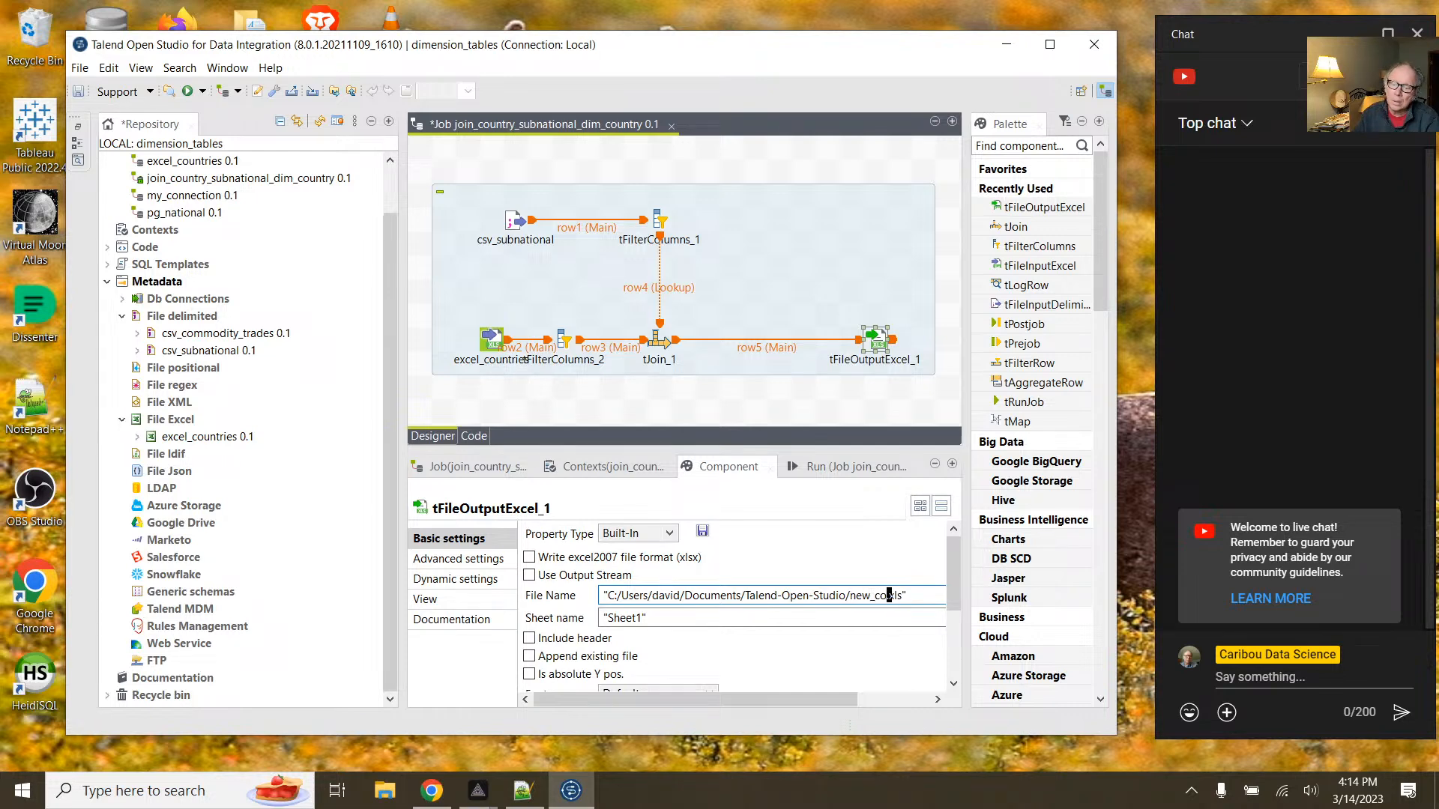
text(ies)
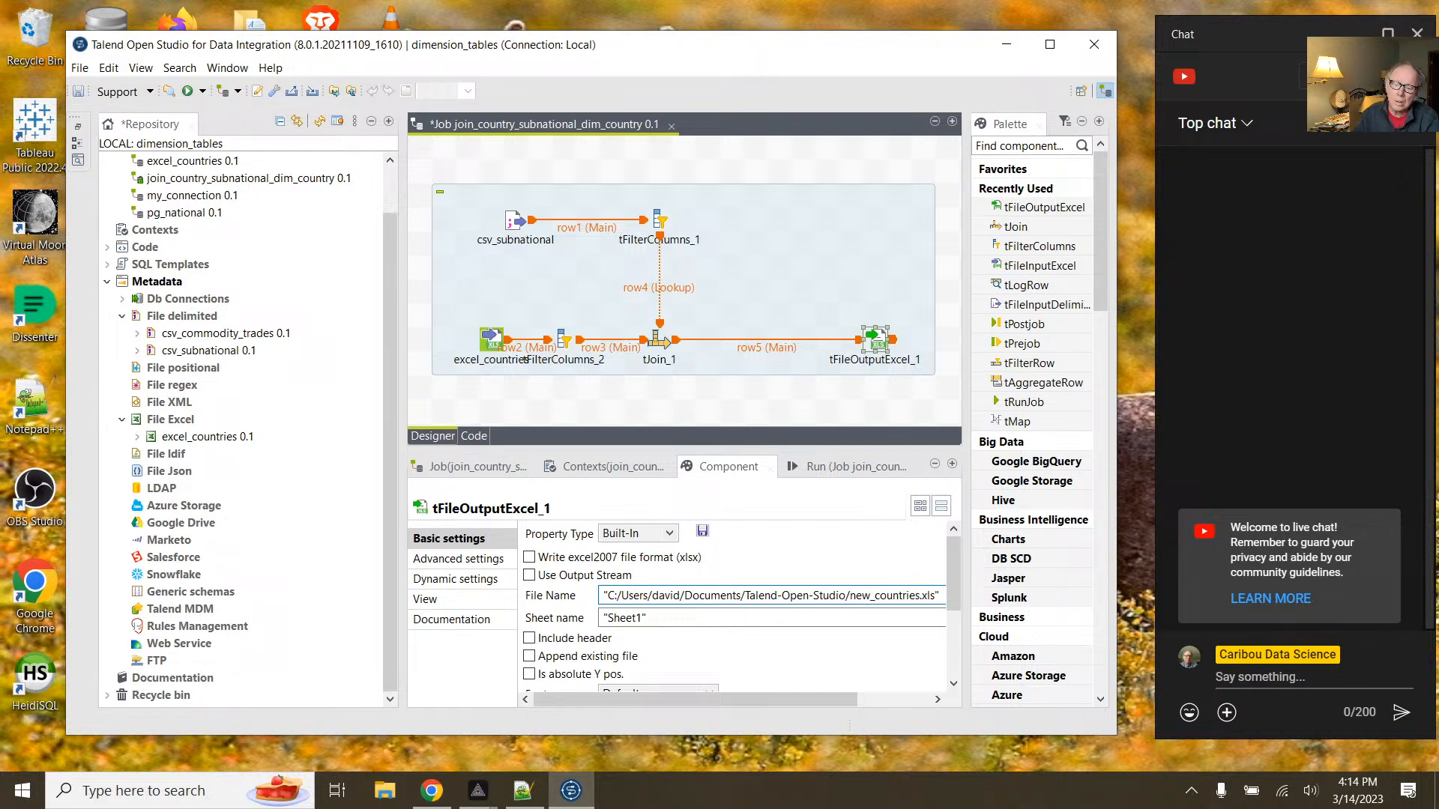
click(536, 559)
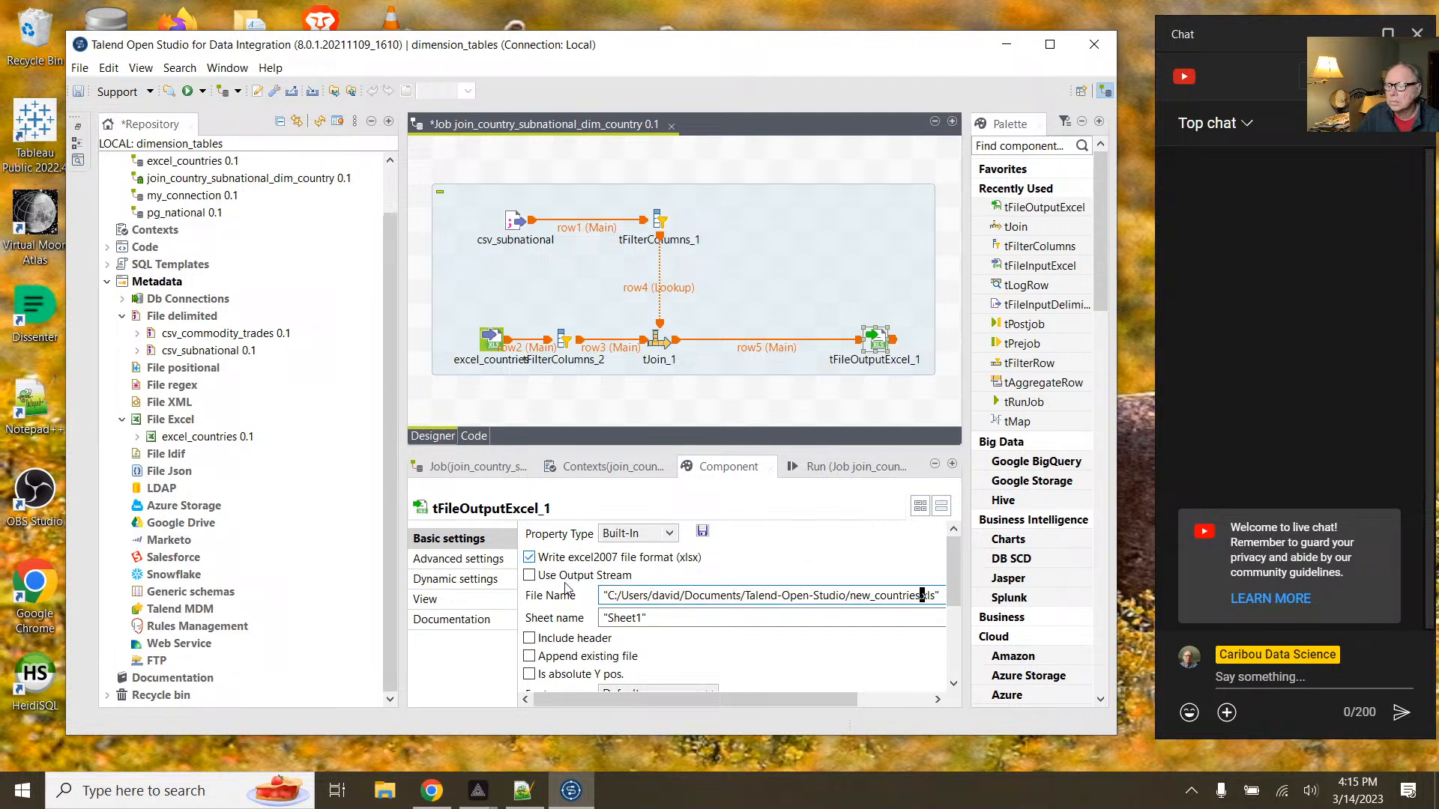
Step: Set the sheet name of tFileOutputExcel_1 to "dim_countries"
click(645, 616)
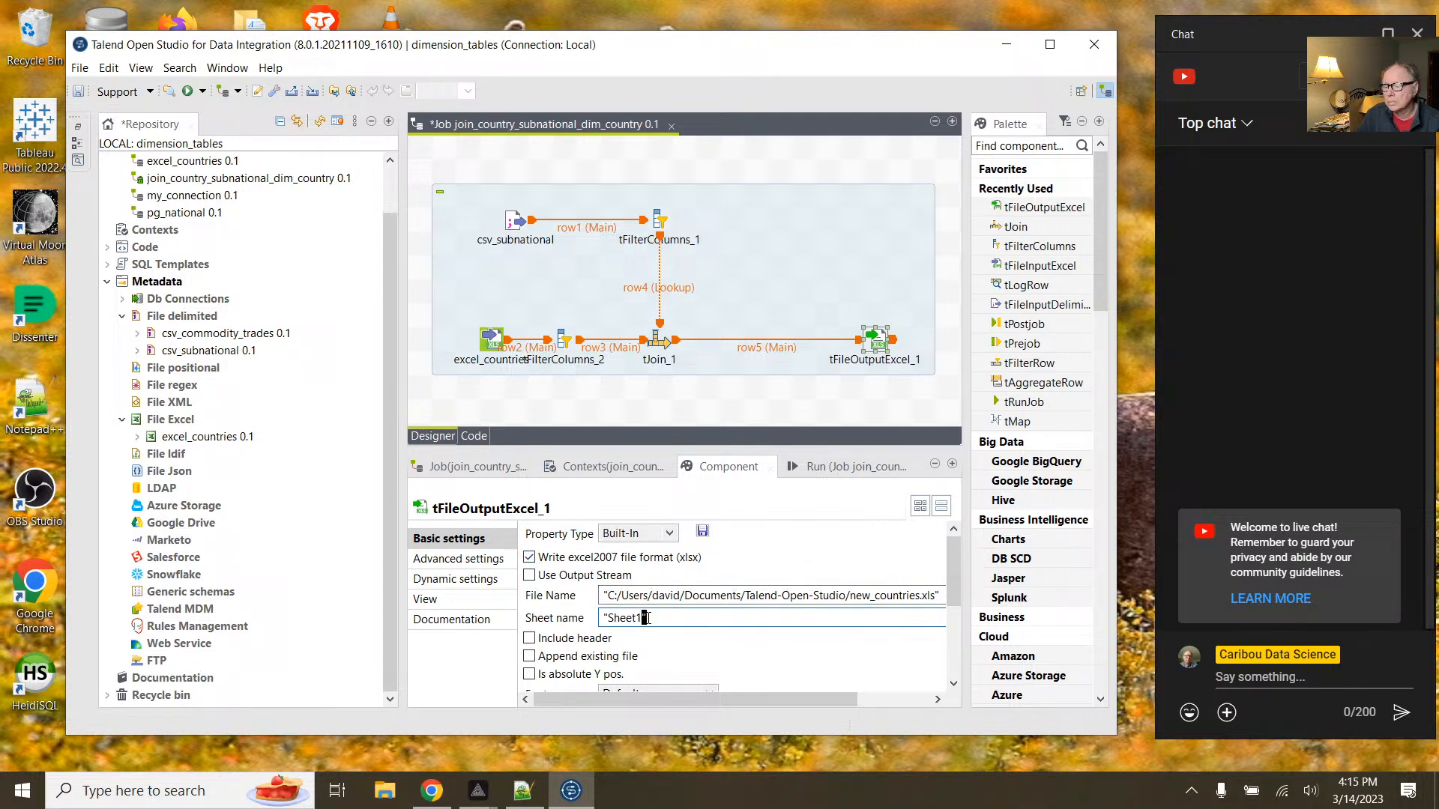
key(BackSpace)
key(BackSpace)
key(BackSpace)
key(BackSpace)
key(BackSpace)
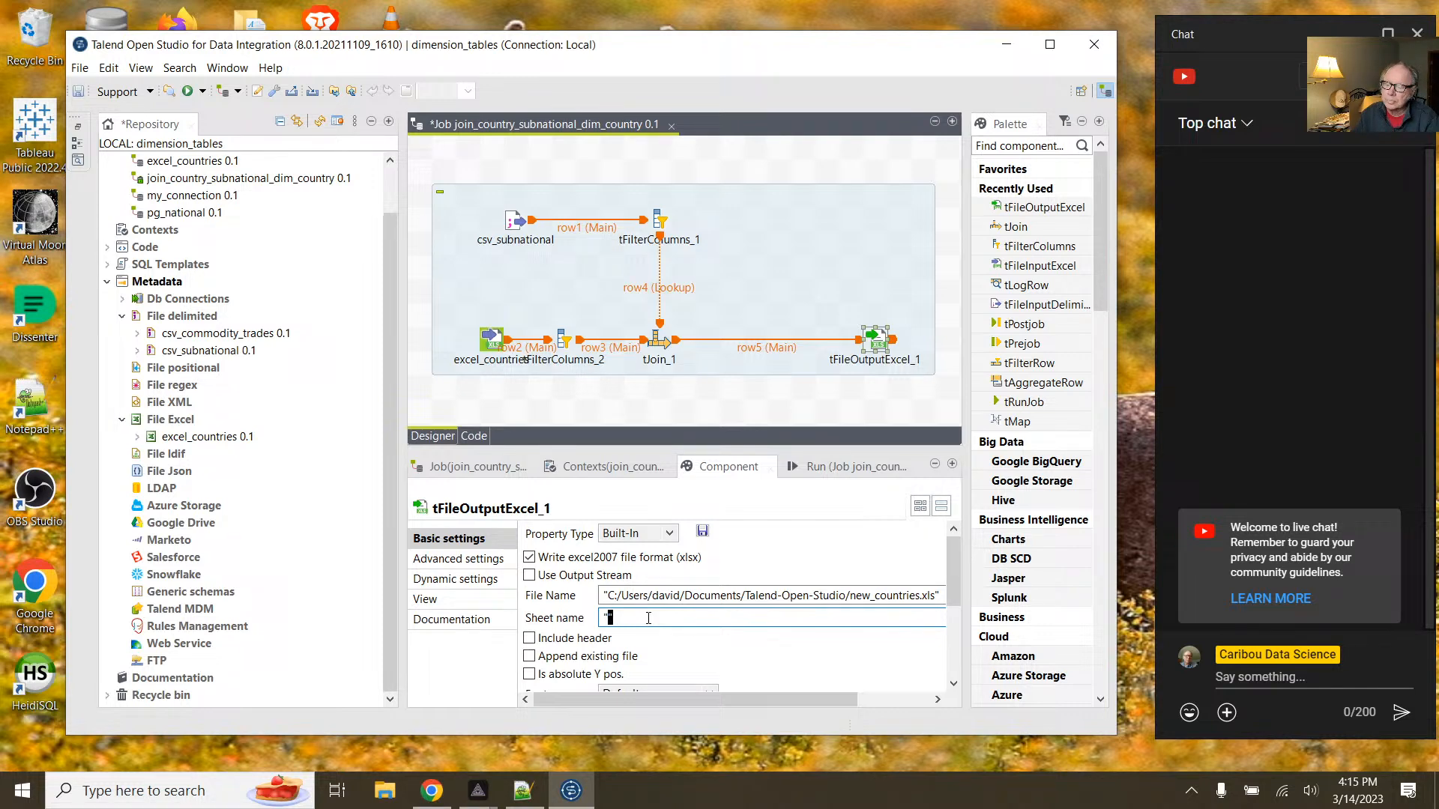
text(dim_countries)
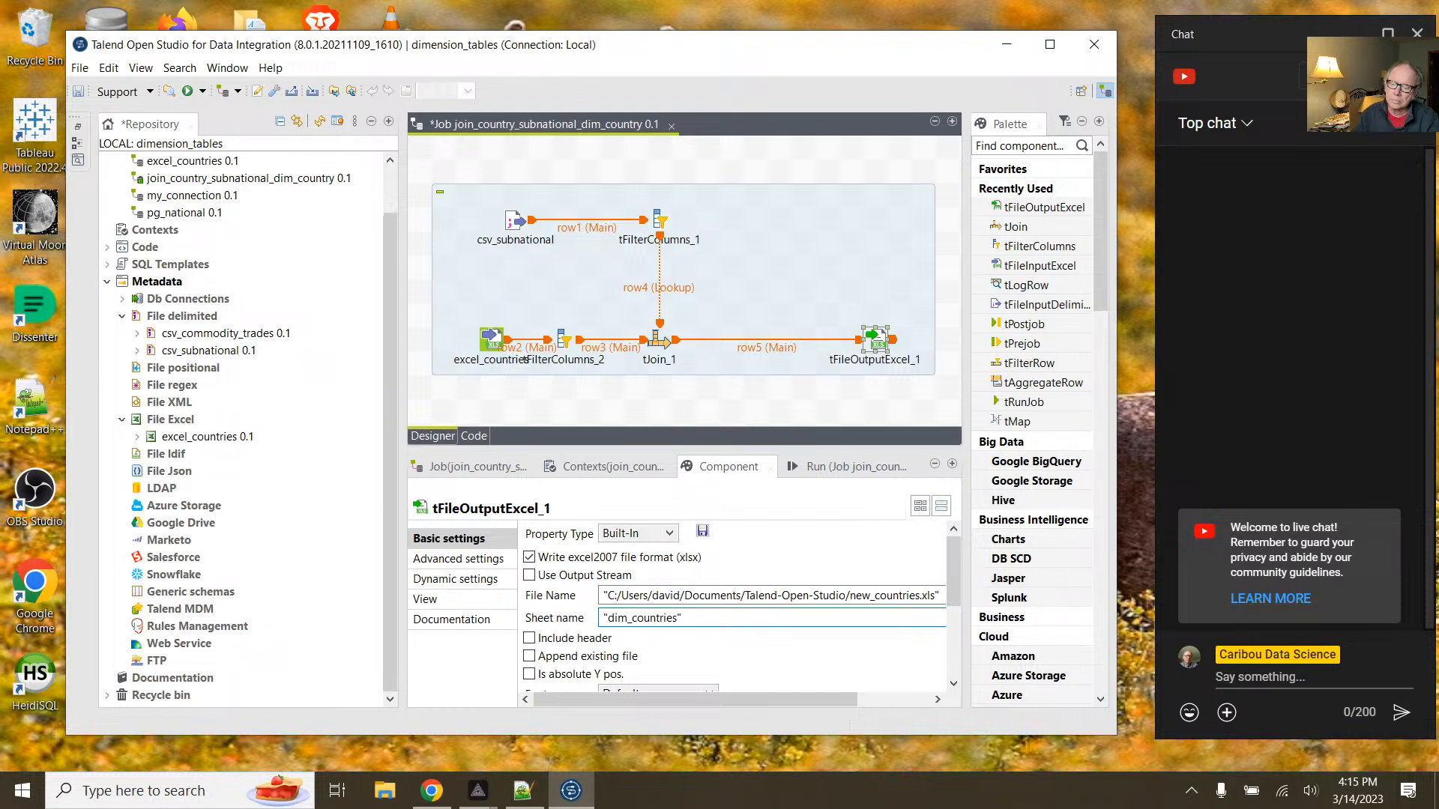
Step: Include a header in the Excel output and define all columns as auto size
click(530, 638)
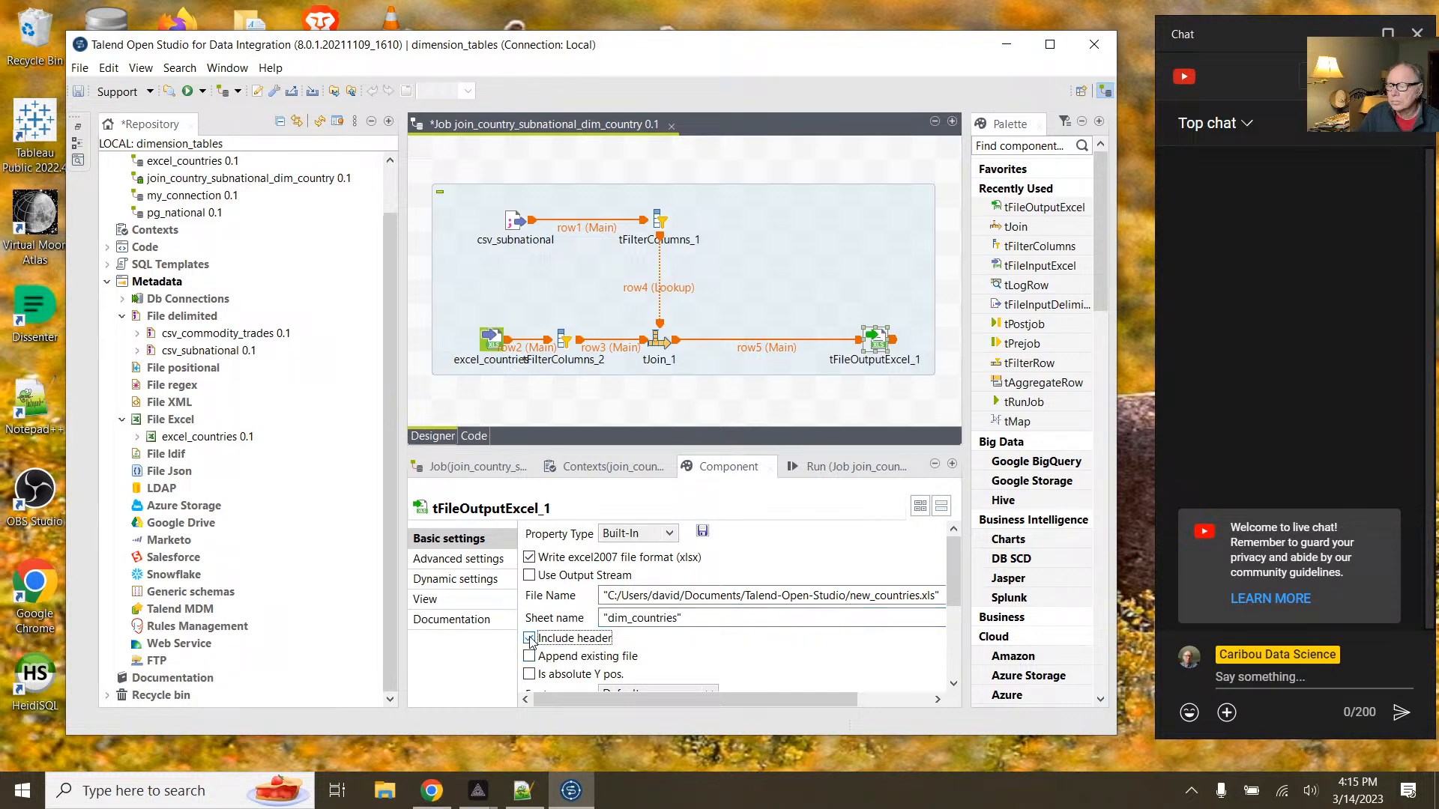
drag(959, 583, 943, 648)
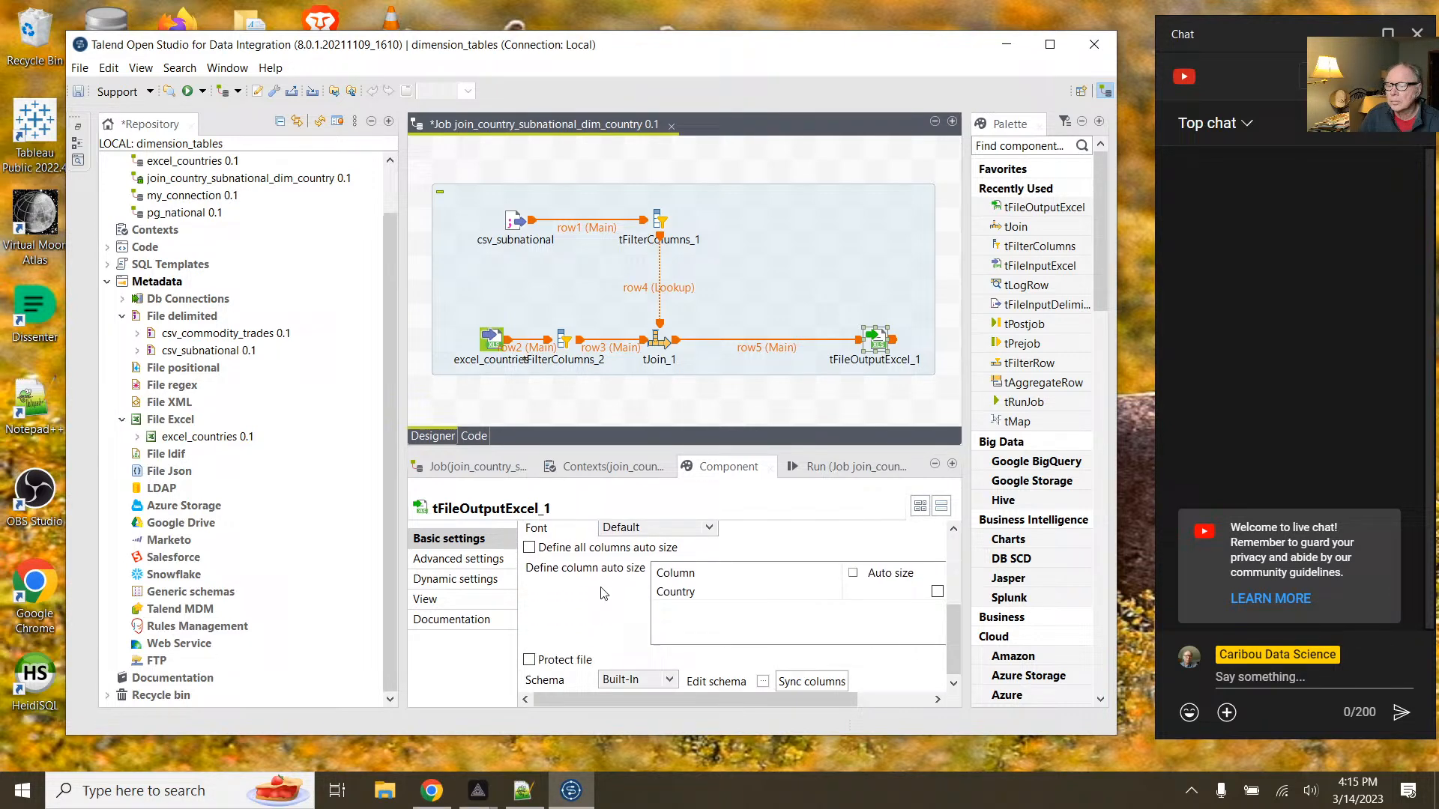
click(529, 547)
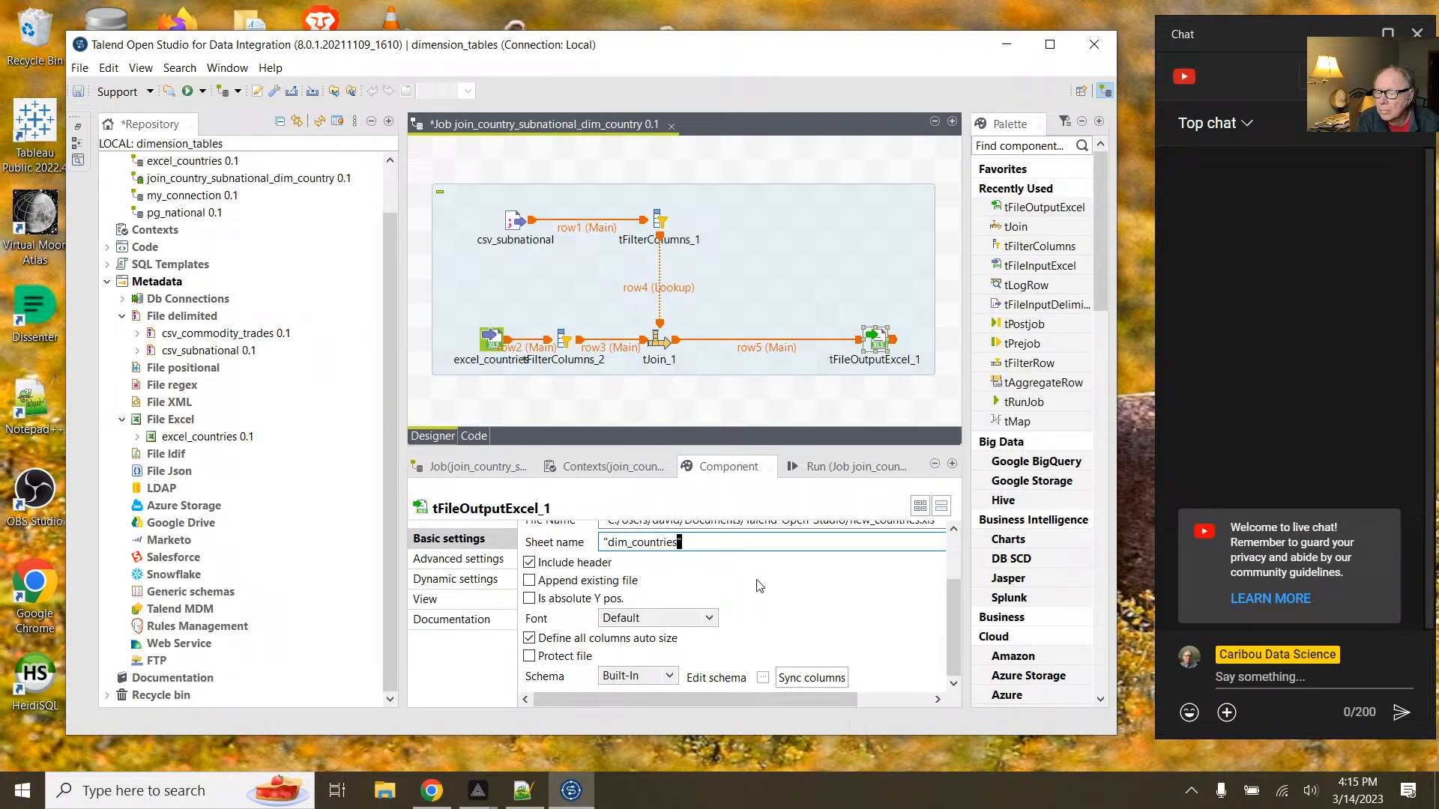
scroll(759, 586, up, 3)
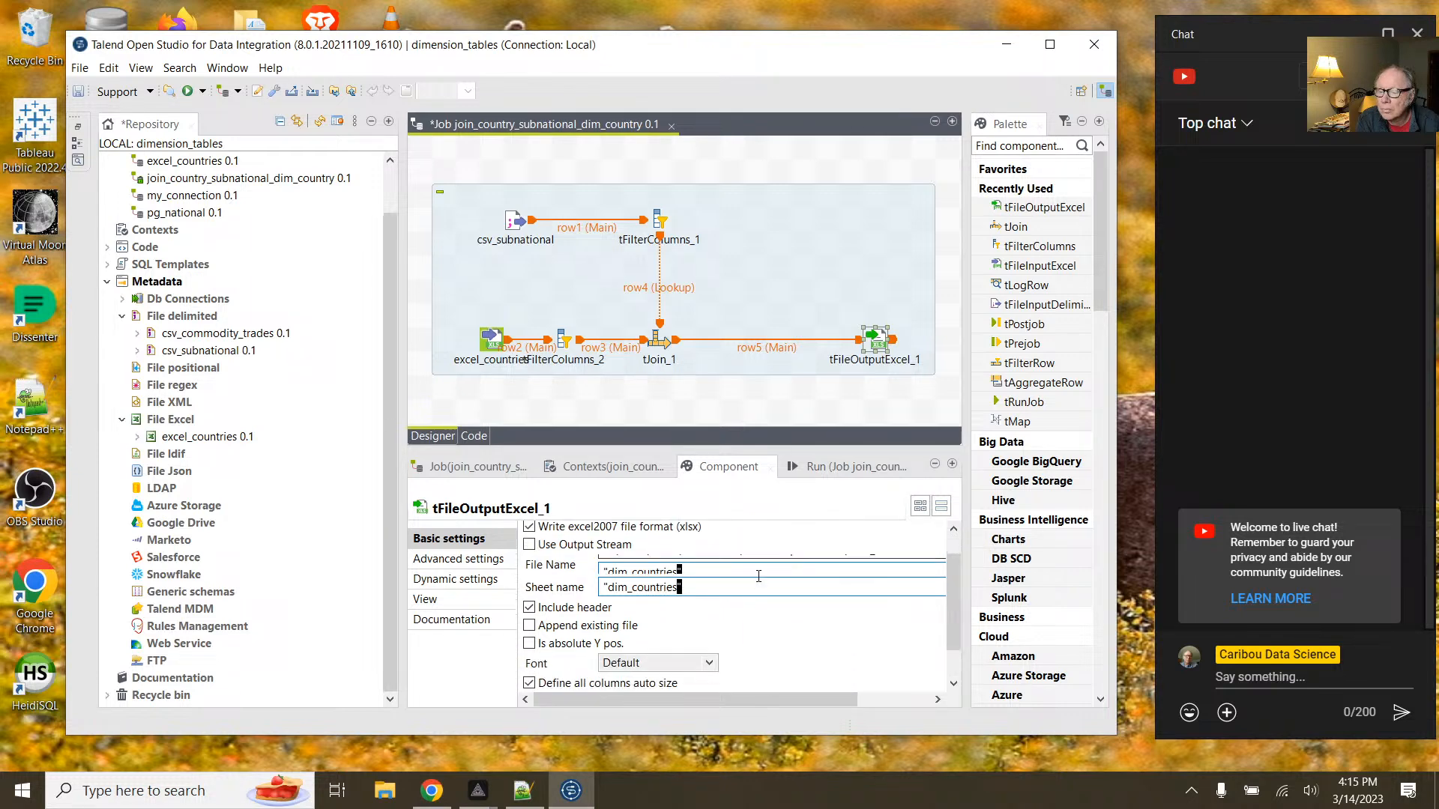
scroll(759, 575, down, 1)
drag(825, 703, 878, 695)
scroll(786, 660, down, 1)
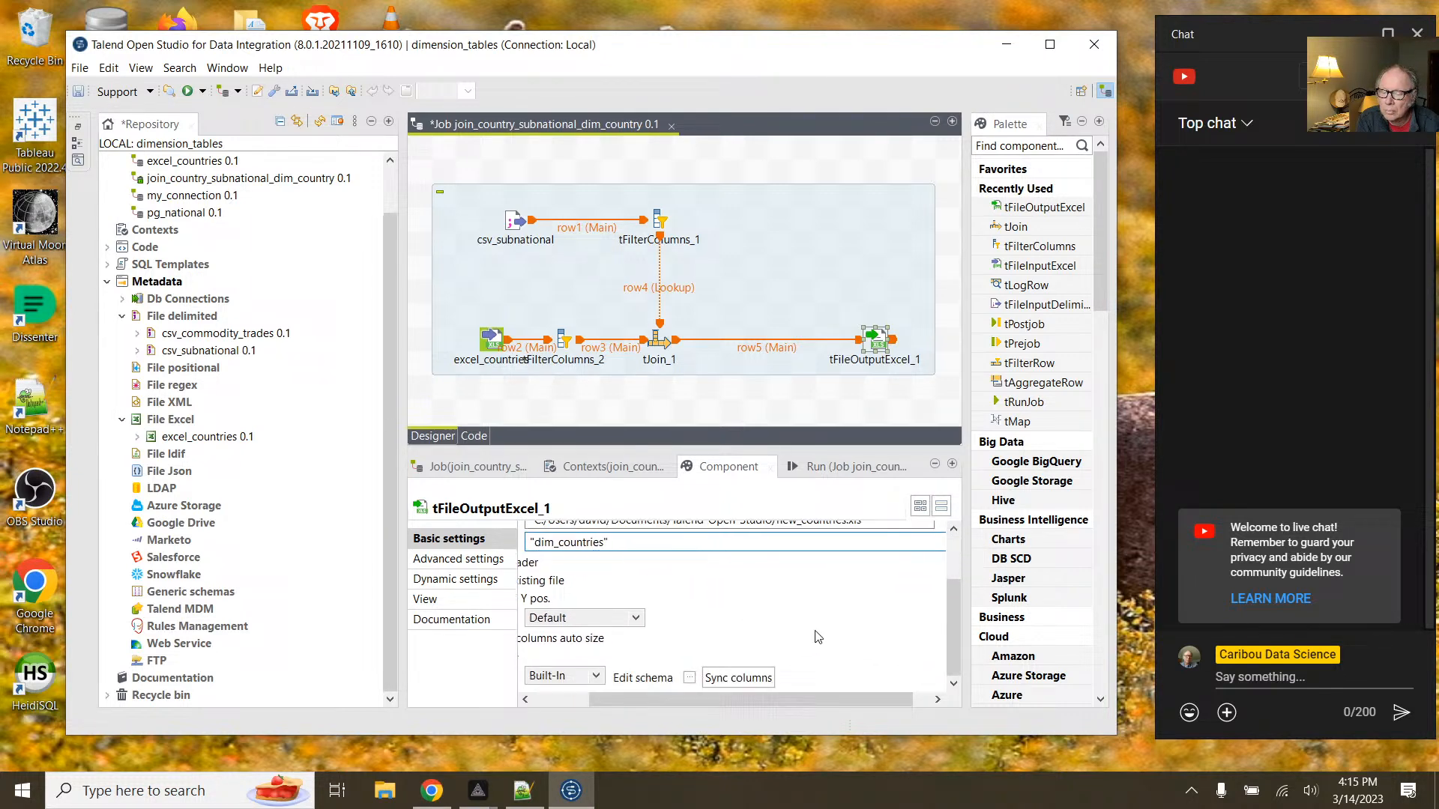
click(689, 678)
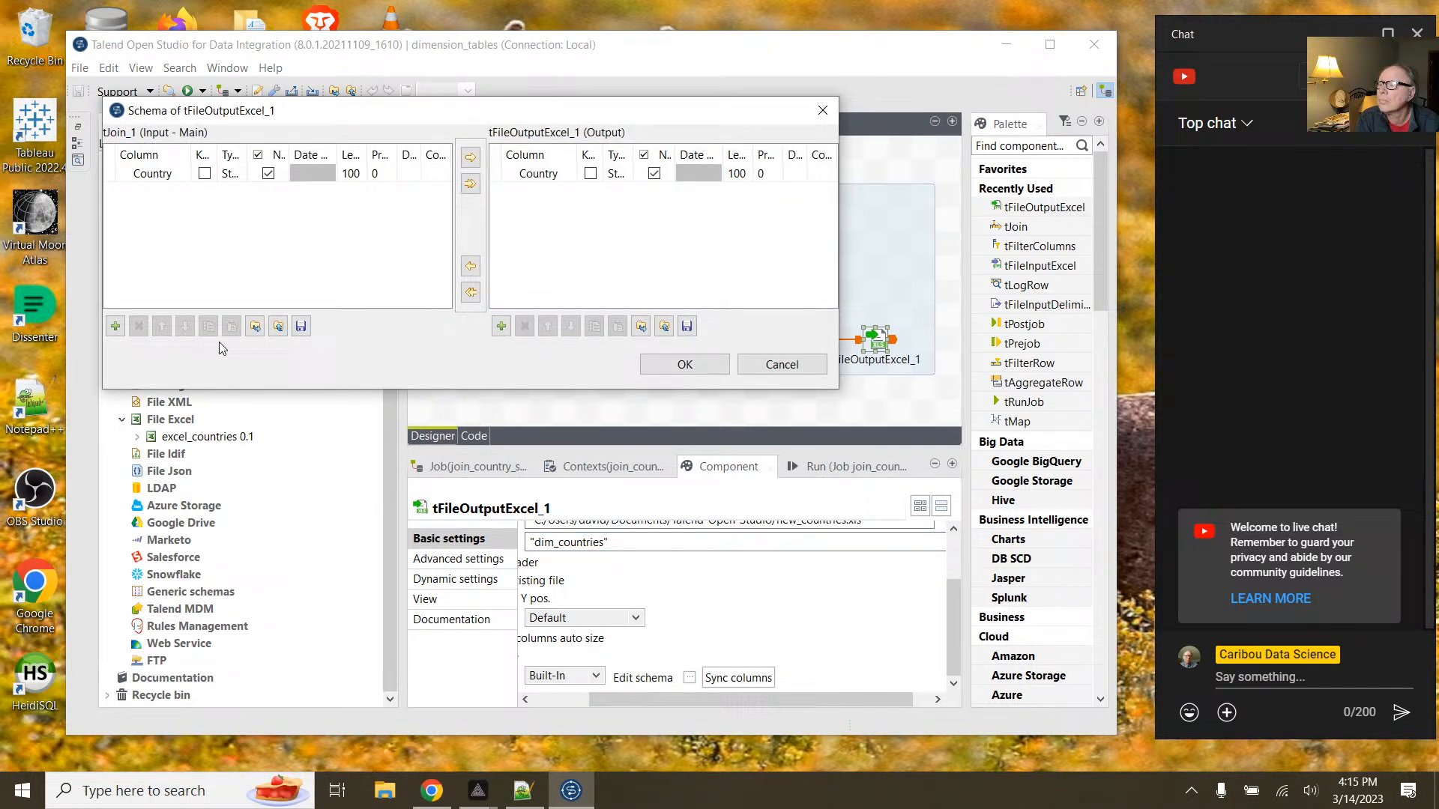
click(116, 328)
click(155, 192)
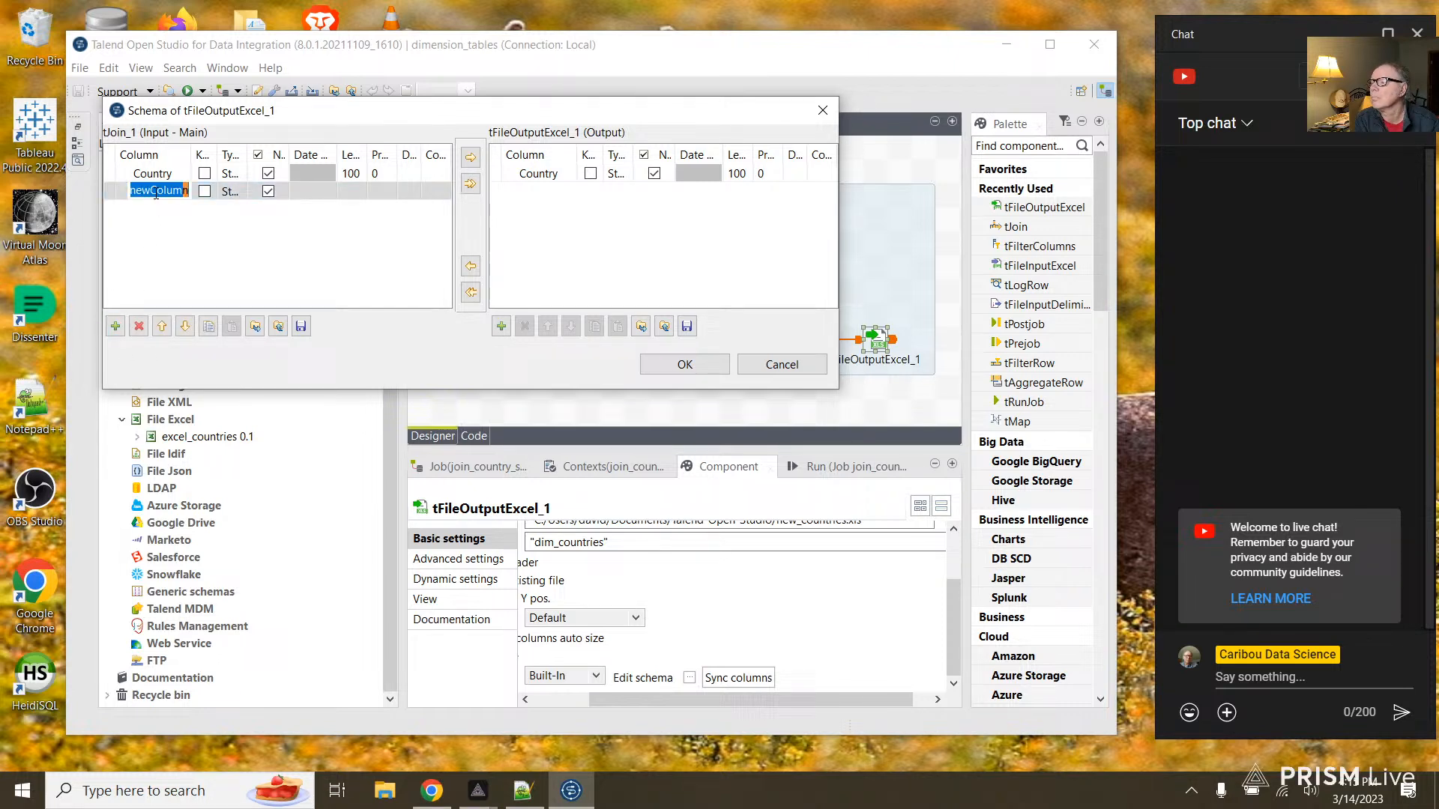
click(174, 192)
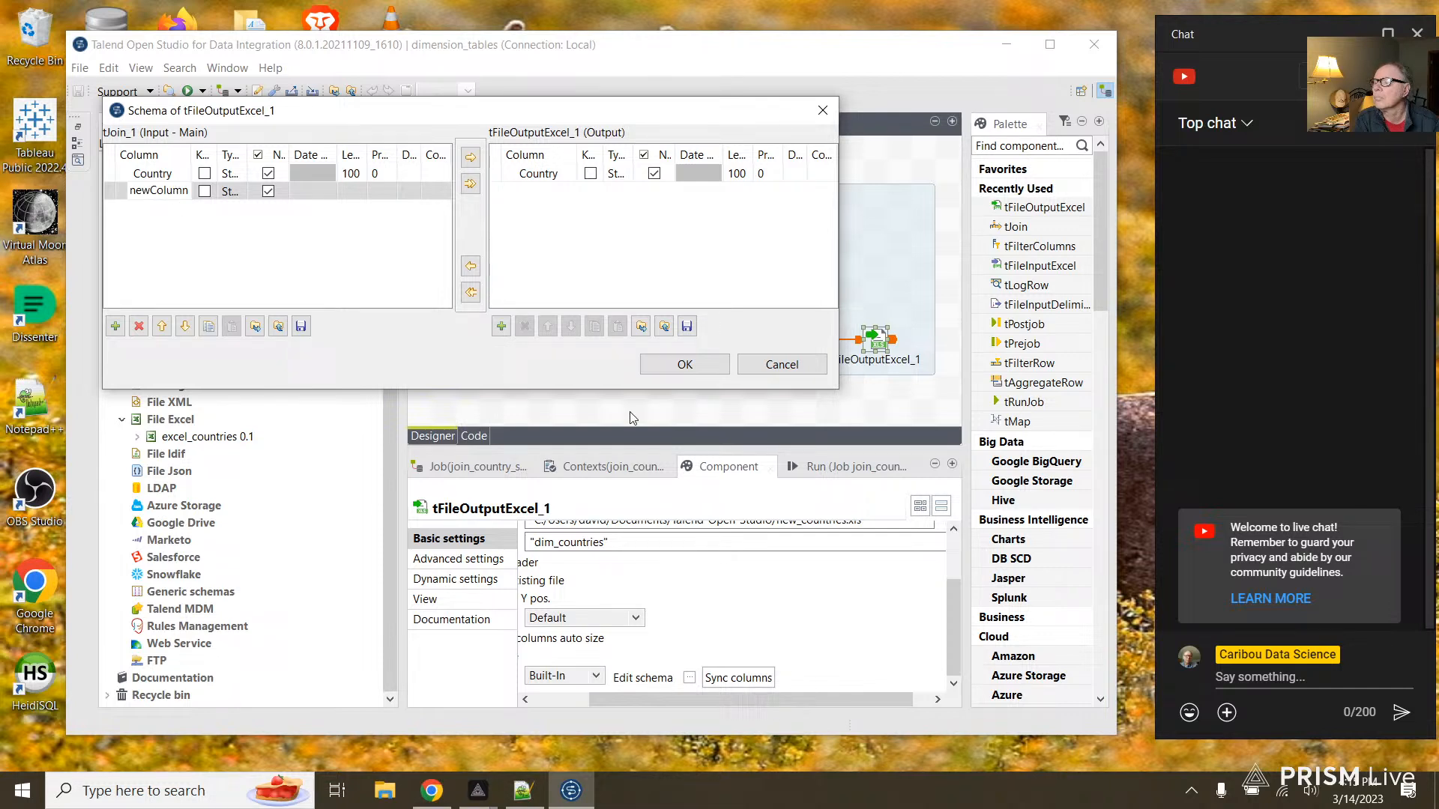
click(764, 367)
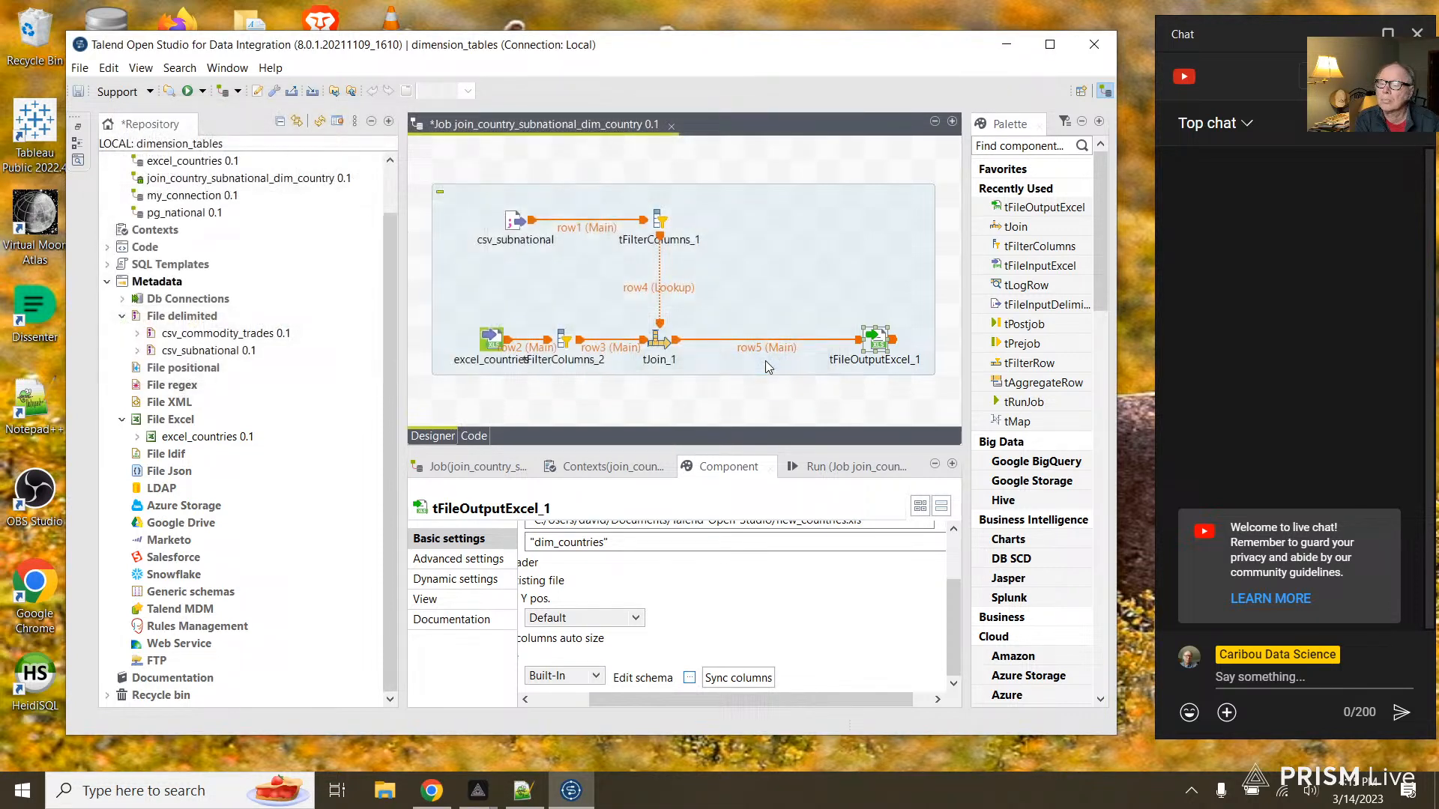
Step: Examine the basic settings of excel_countries and the input and output schema of tFilterColumns_2
click(489, 344)
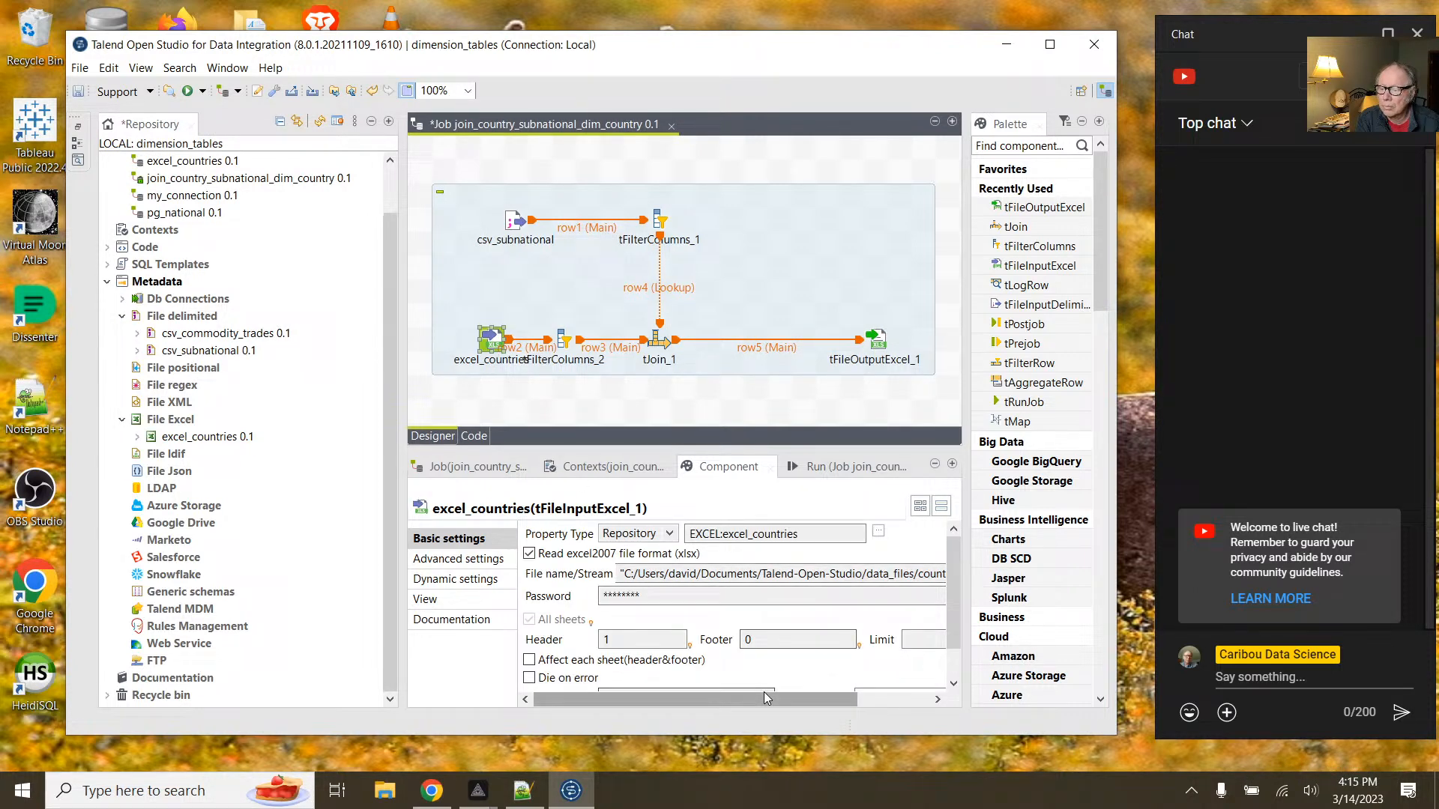
drag(775, 696, 859, 700)
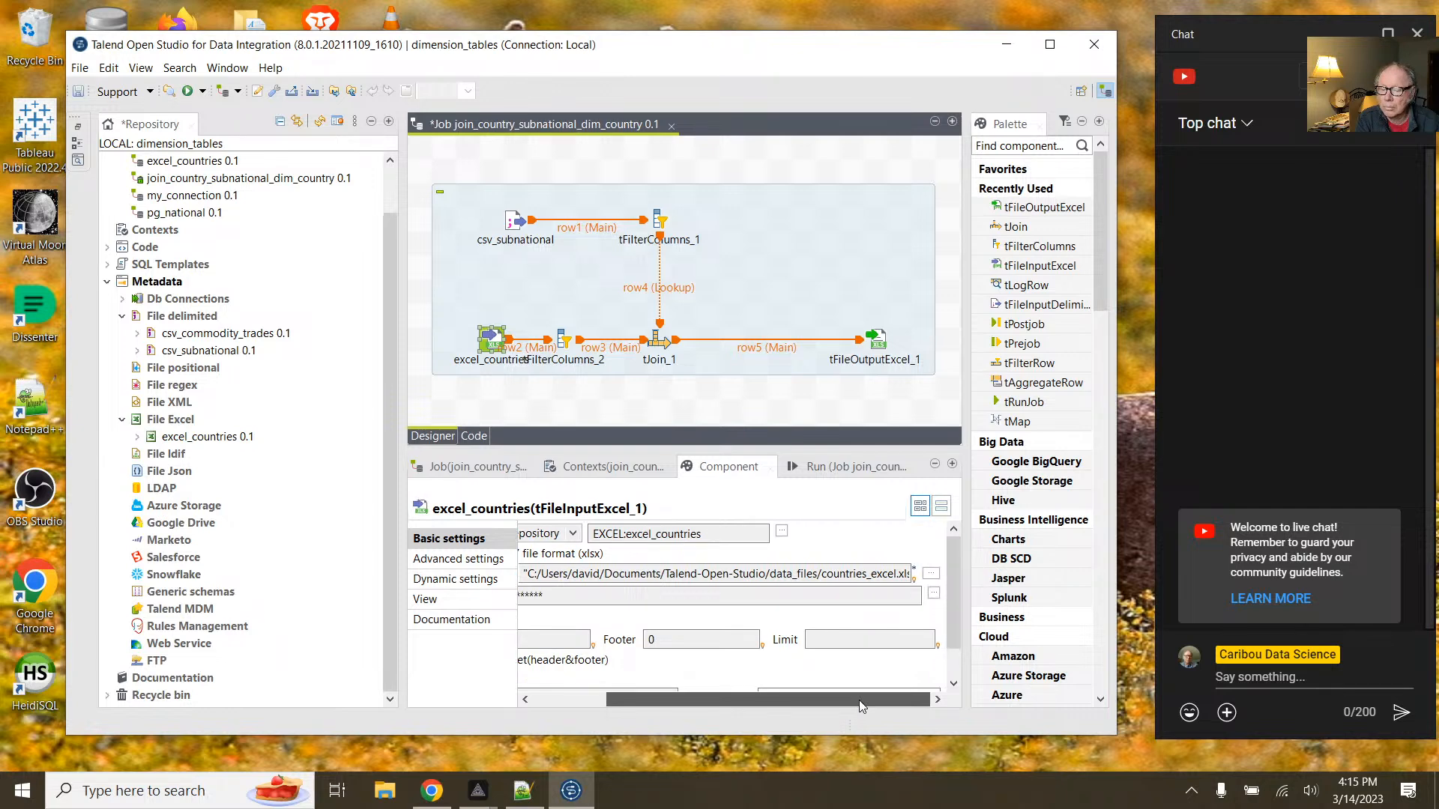
scroll(848, 628, down, 1)
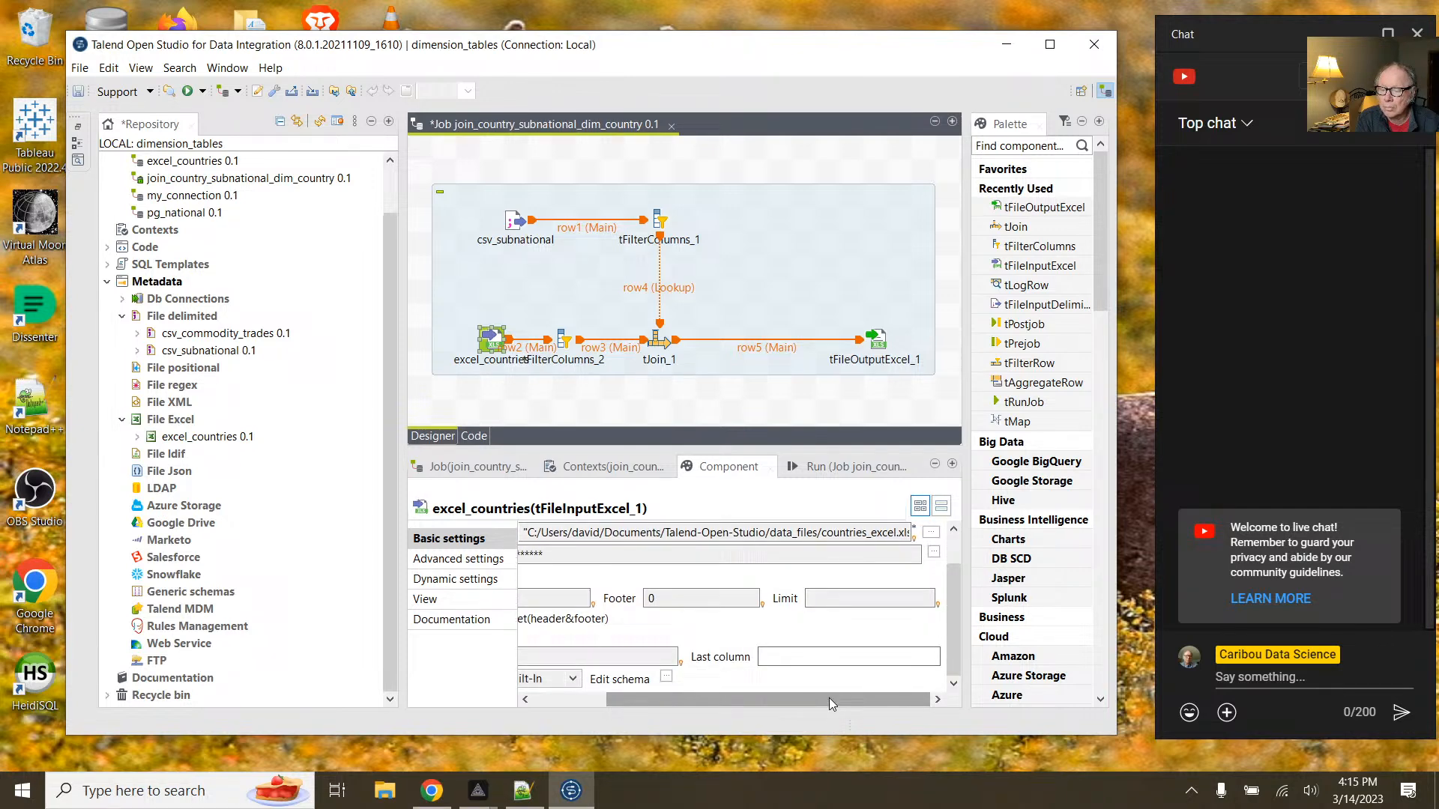
drag(829, 699, 674, 661)
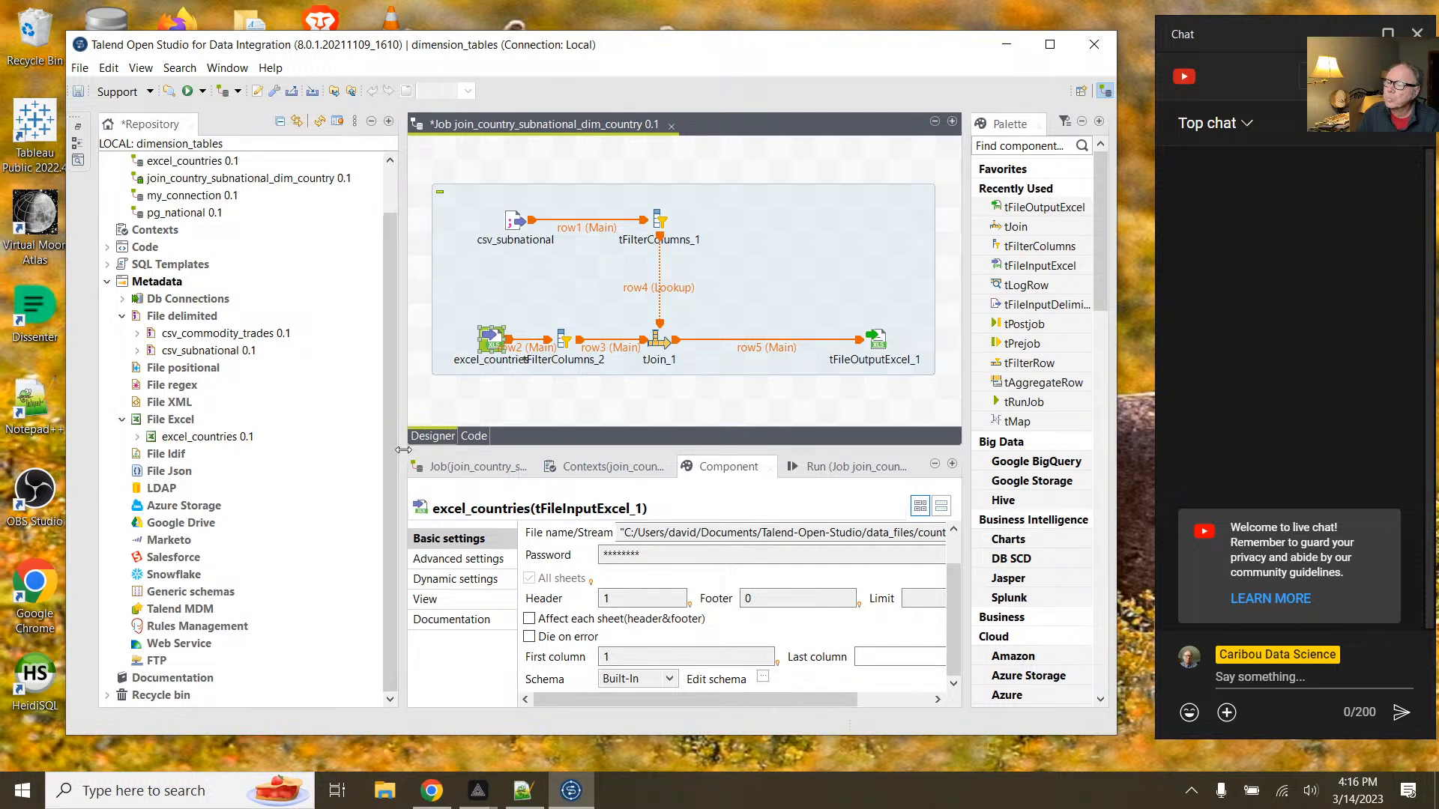
drag(403, 449, 305, 435)
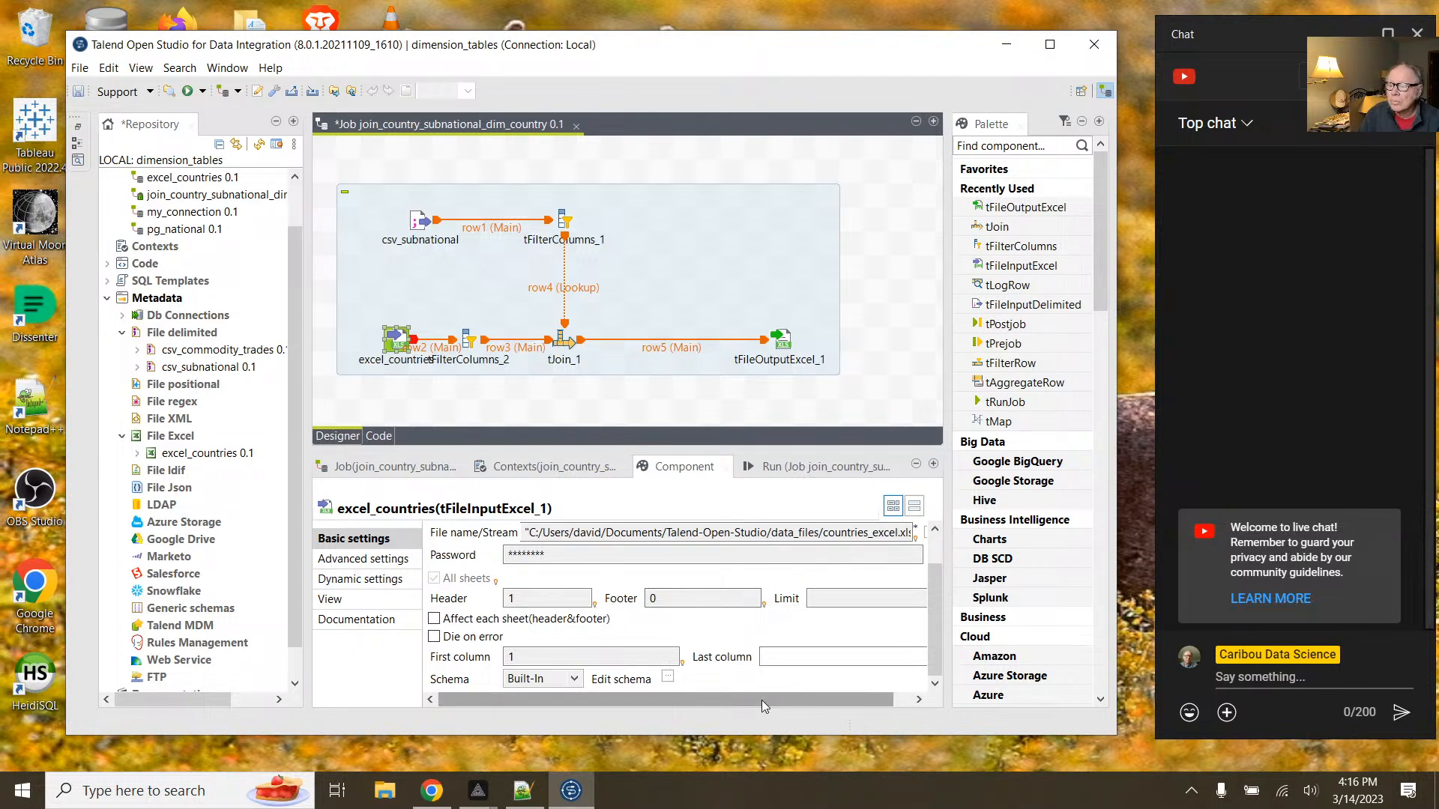
drag(762, 700, 721, 685)
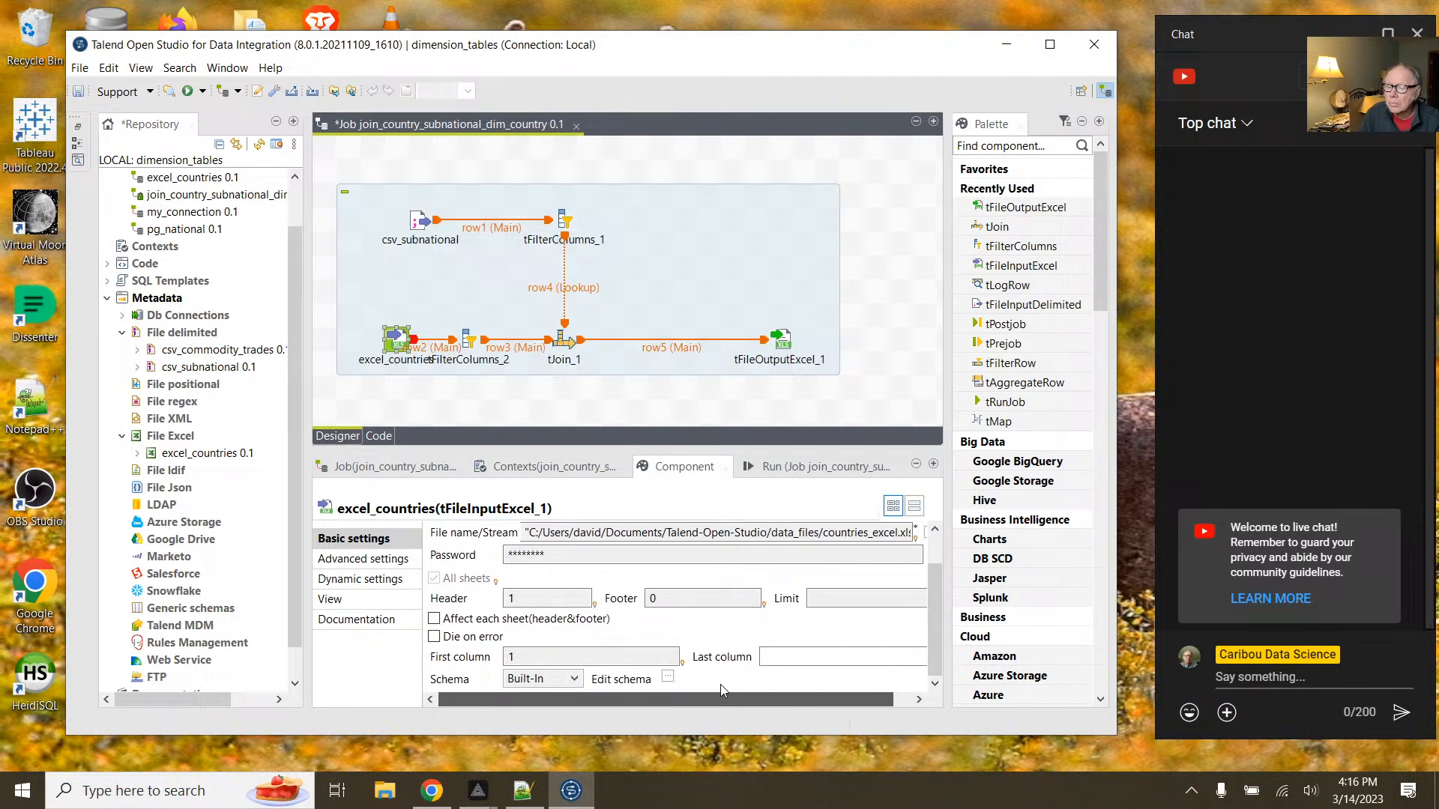
click(466, 349)
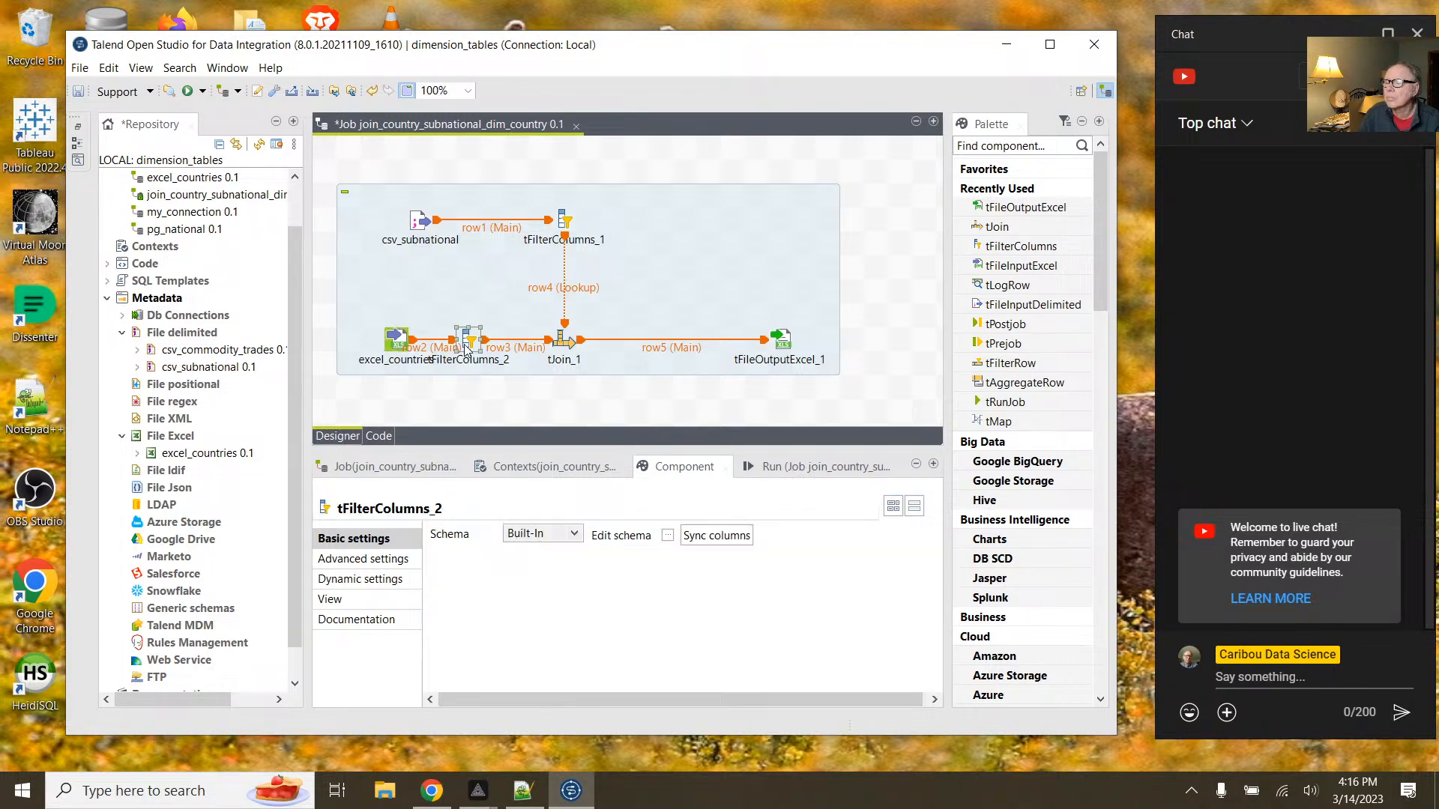
click(667, 535)
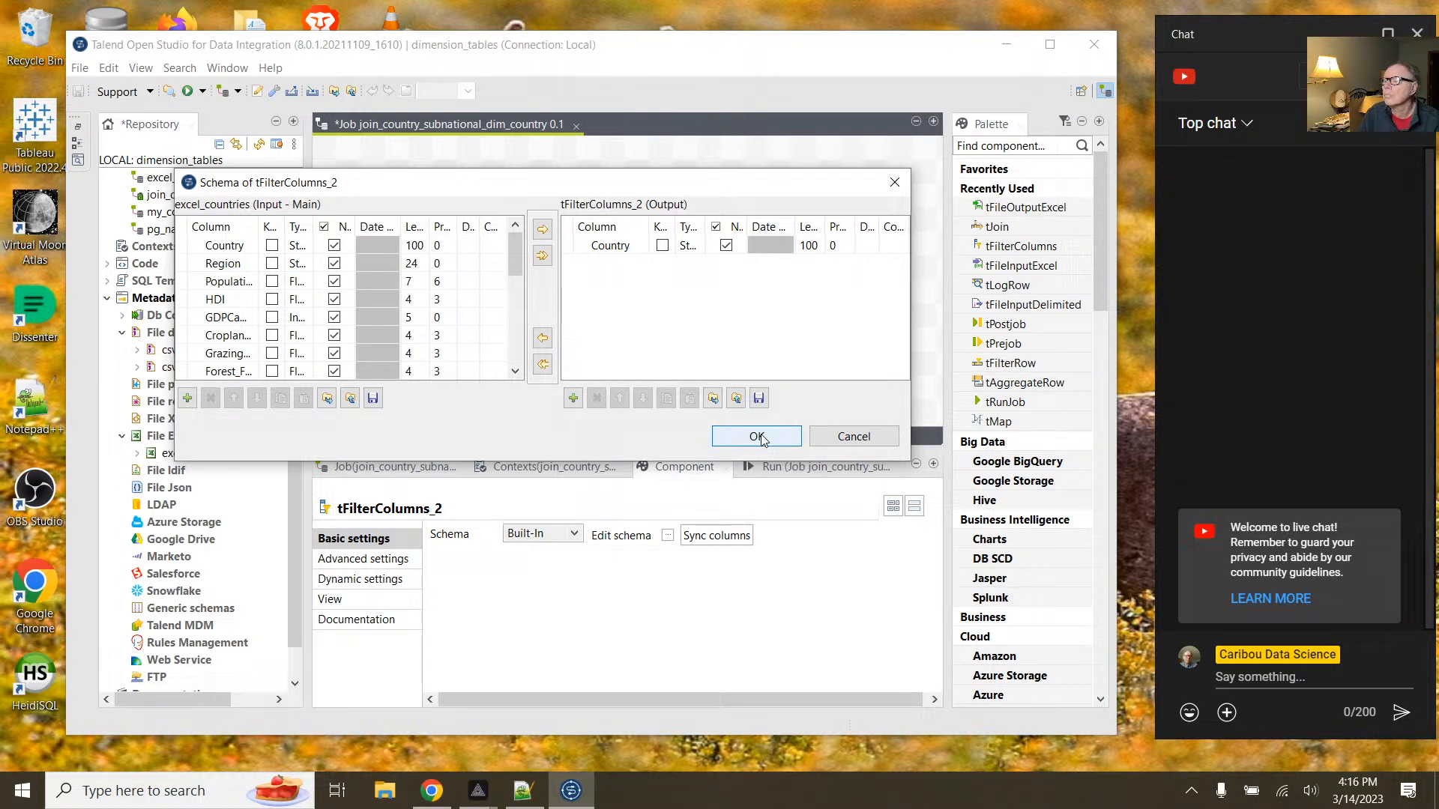
click(759, 438)
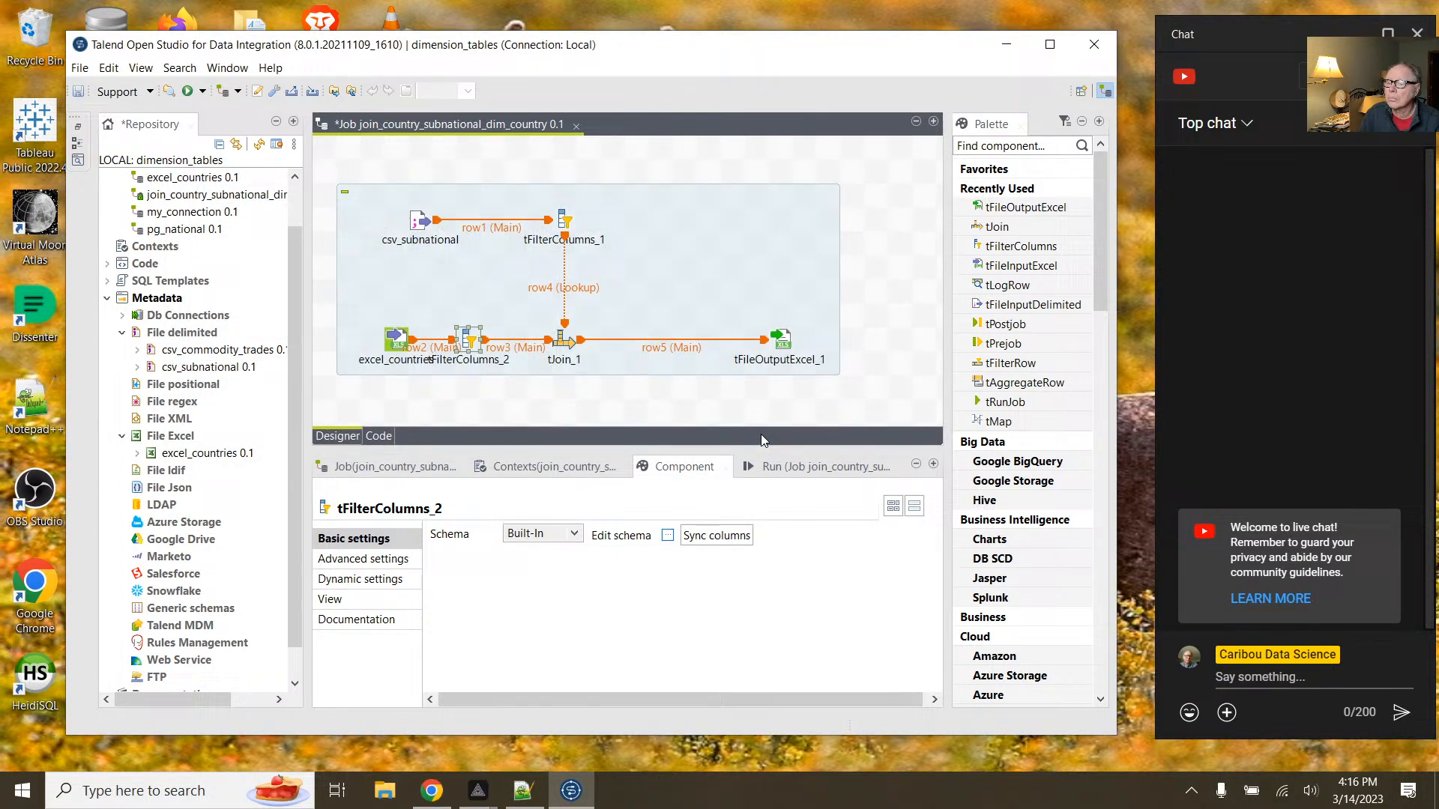
Step: Open the schema of tFilterColumns_1 and copy the Country column from csv_subnational into its output
click(563, 225)
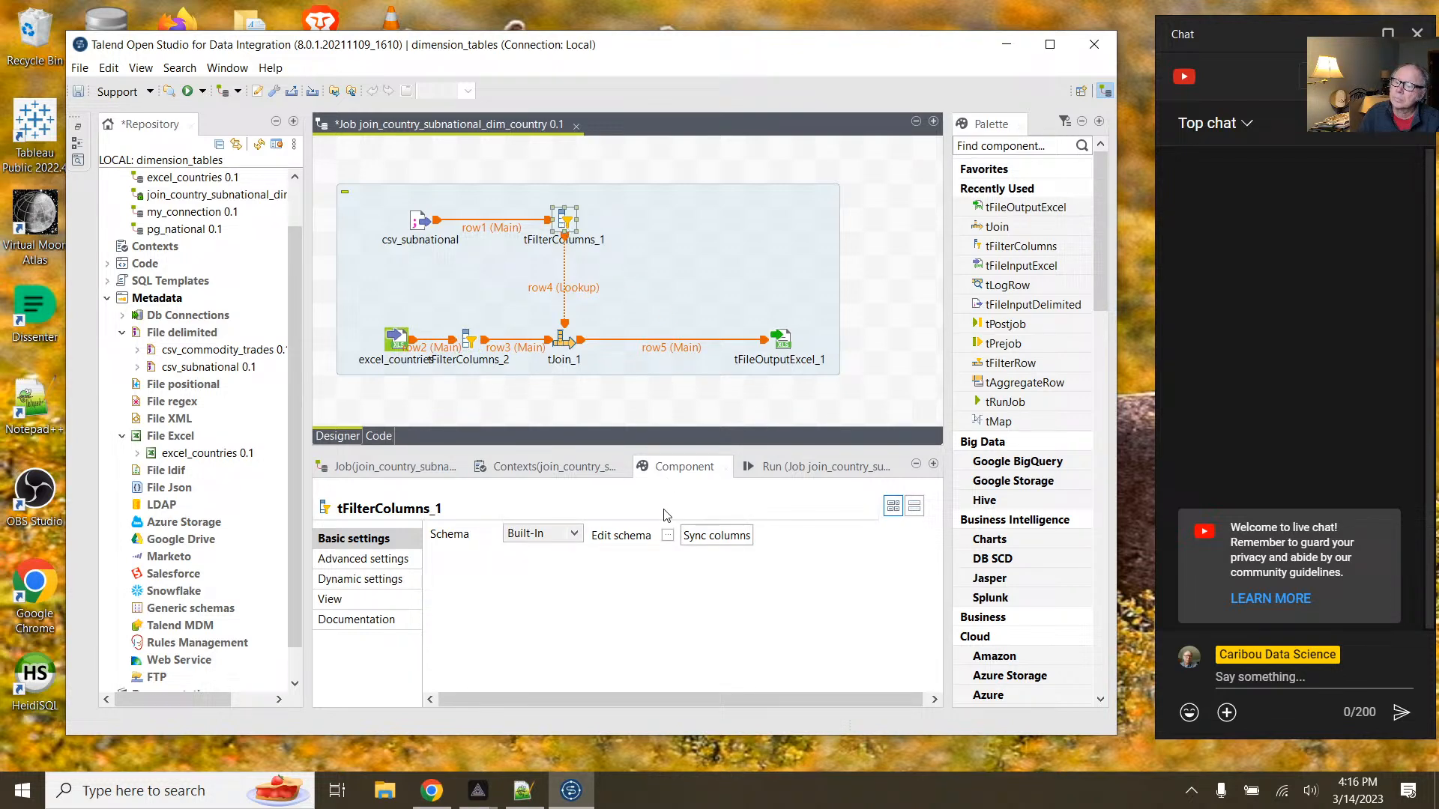
click(668, 535)
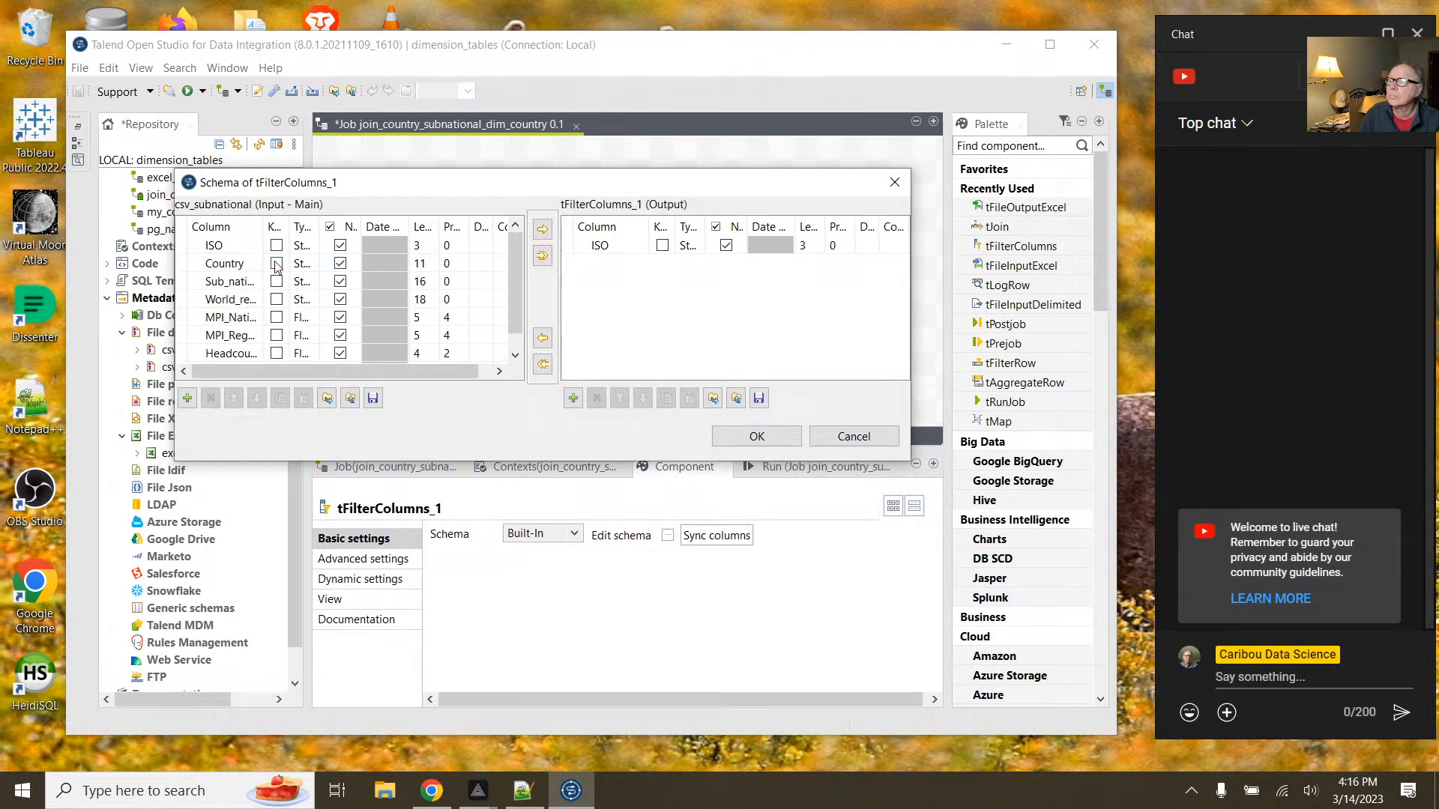
click(240, 262)
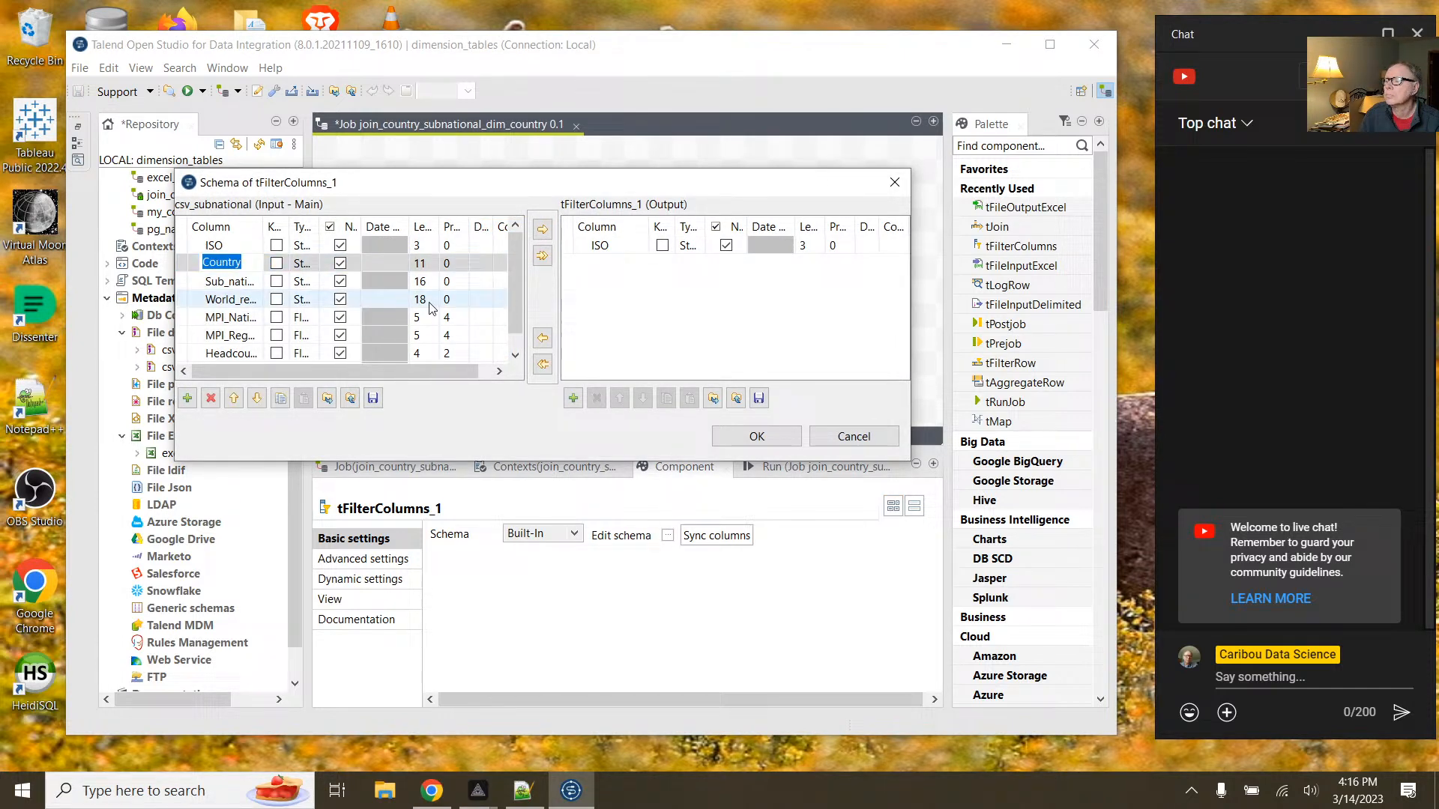
click(542, 229)
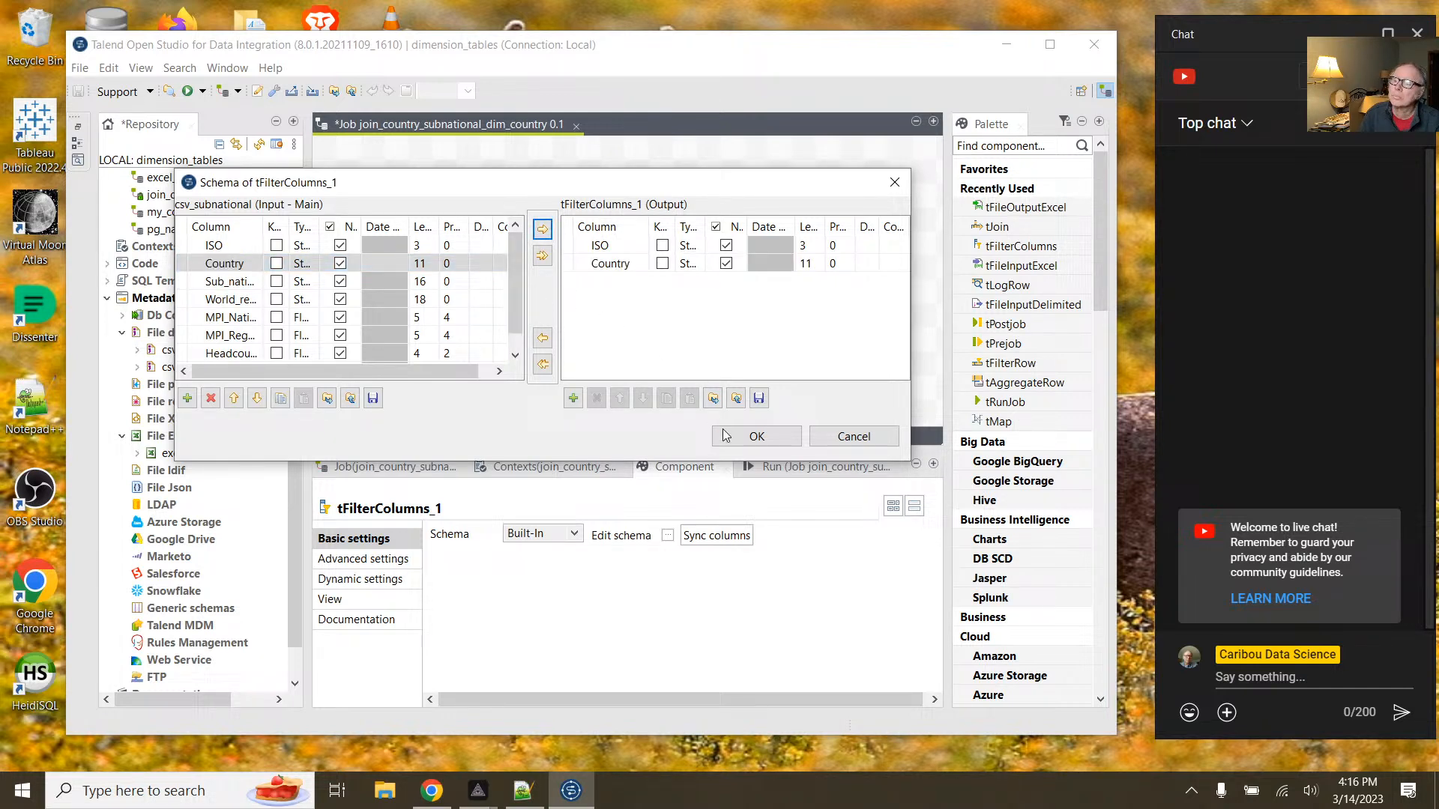
Step: Set the Country column's length to 100 in both the tFilterColumns_1 output and the csv_subnational input schema
click(814, 270)
click(806, 264)
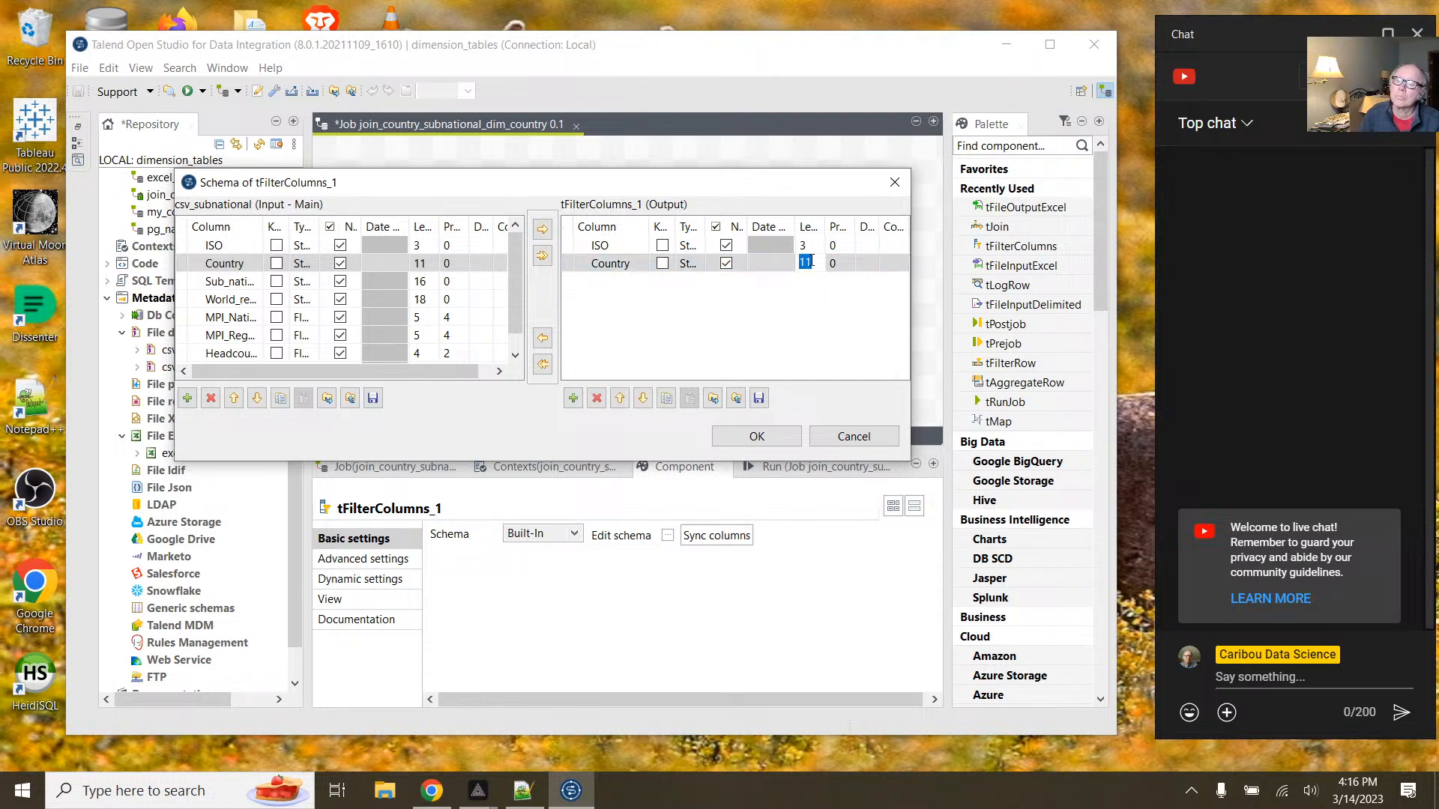
text(100)
key(Return)
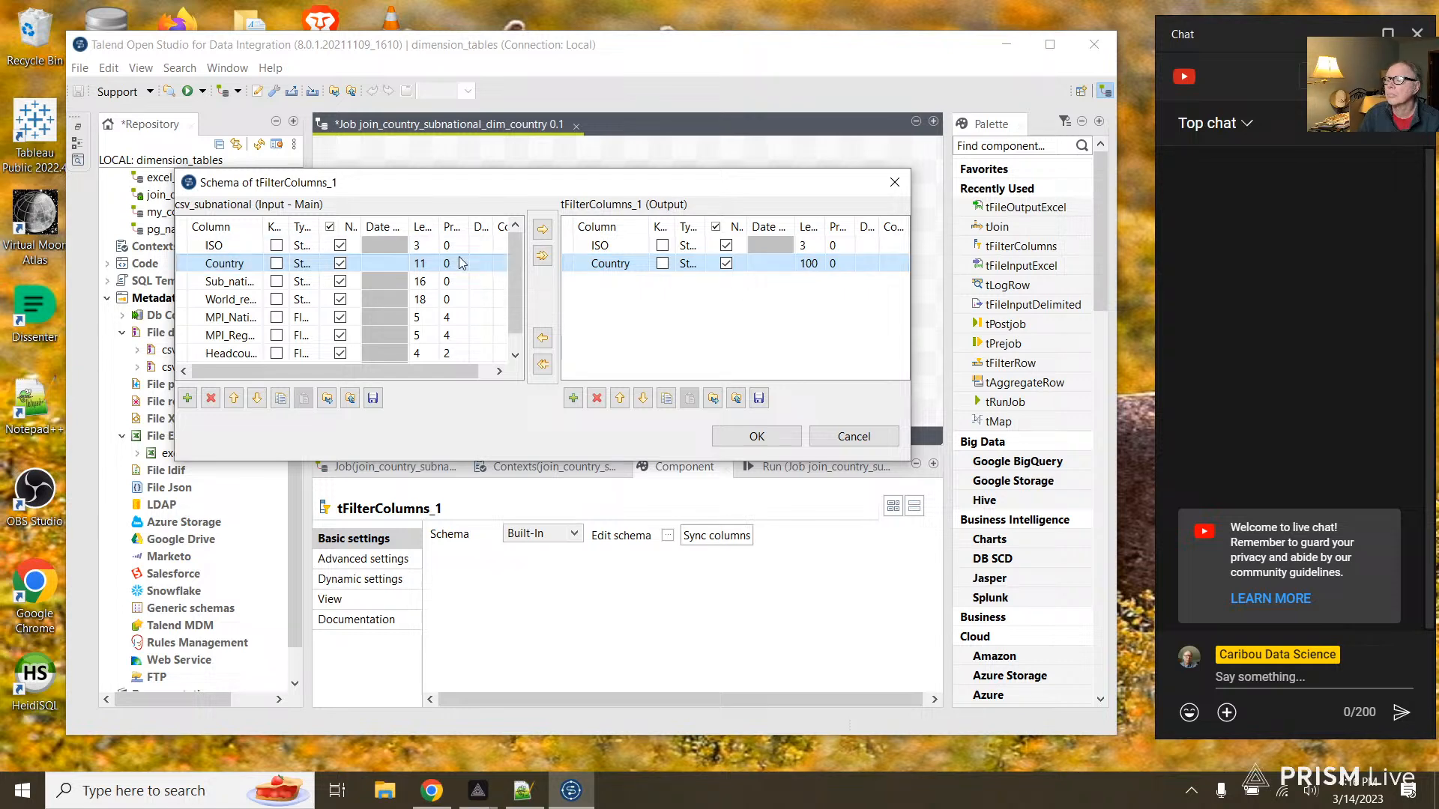
click(422, 263)
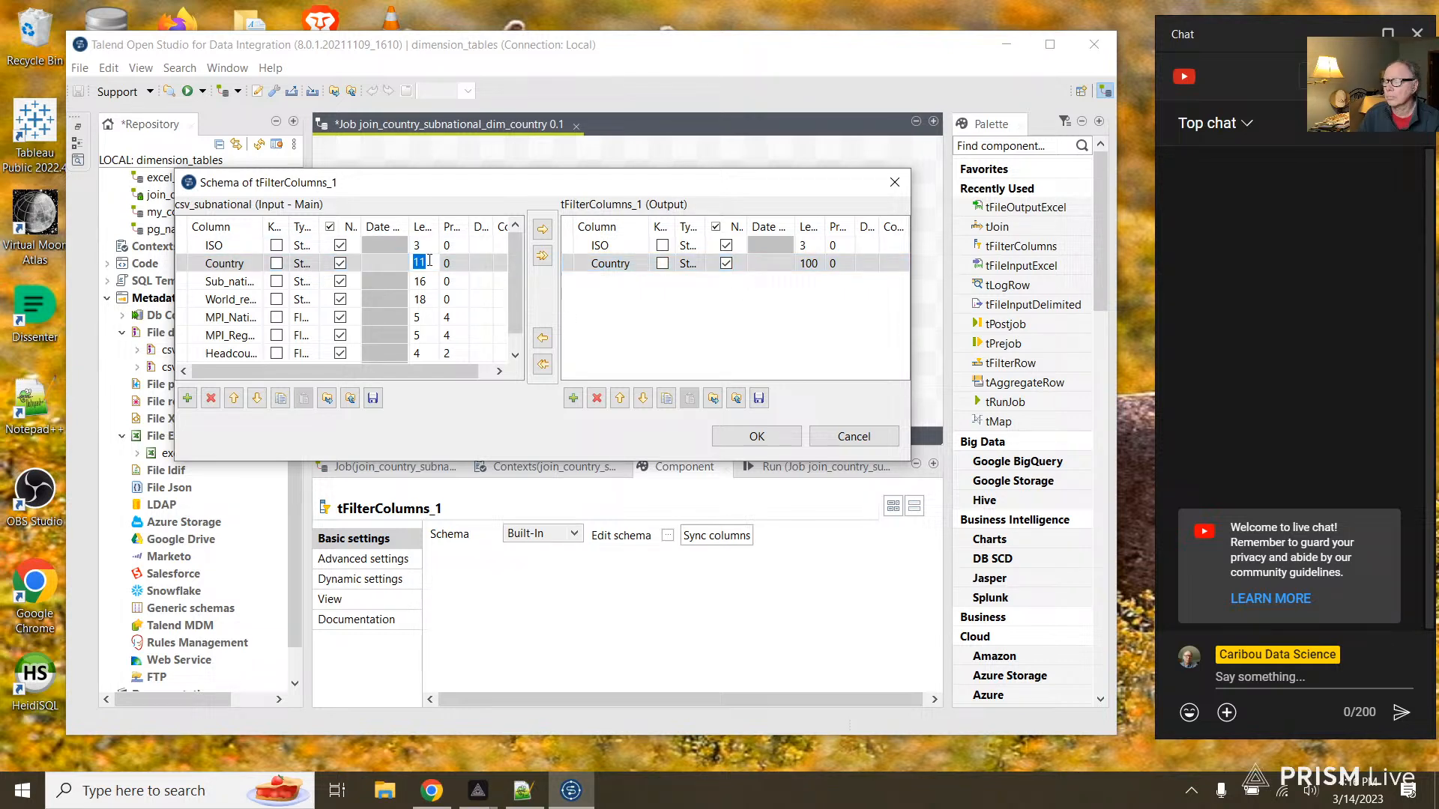
text(100)
key(Return)
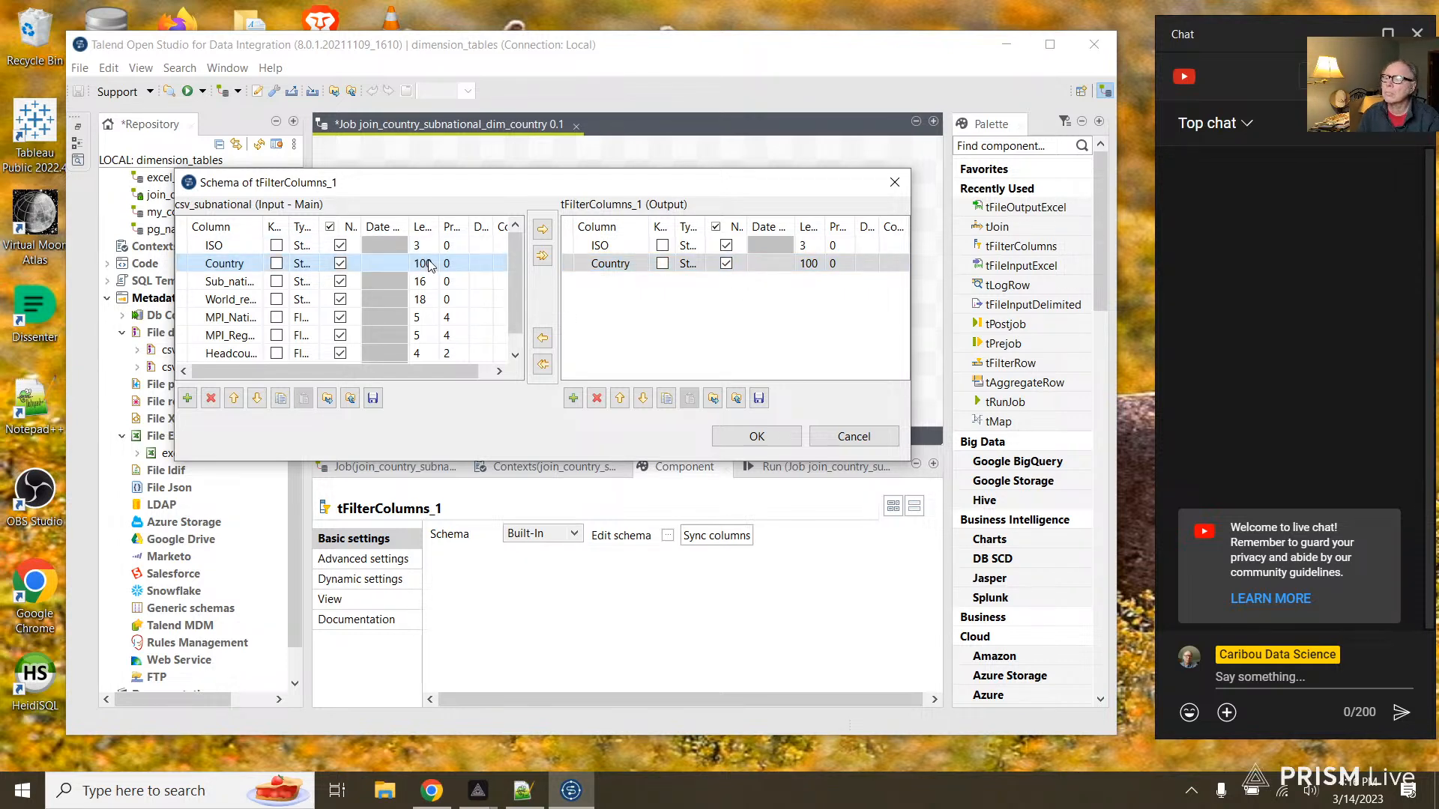
Step: Accept the schema changes of tFilterColumns_1 and open the schema of tFileOutputExcel_1
click(726, 441)
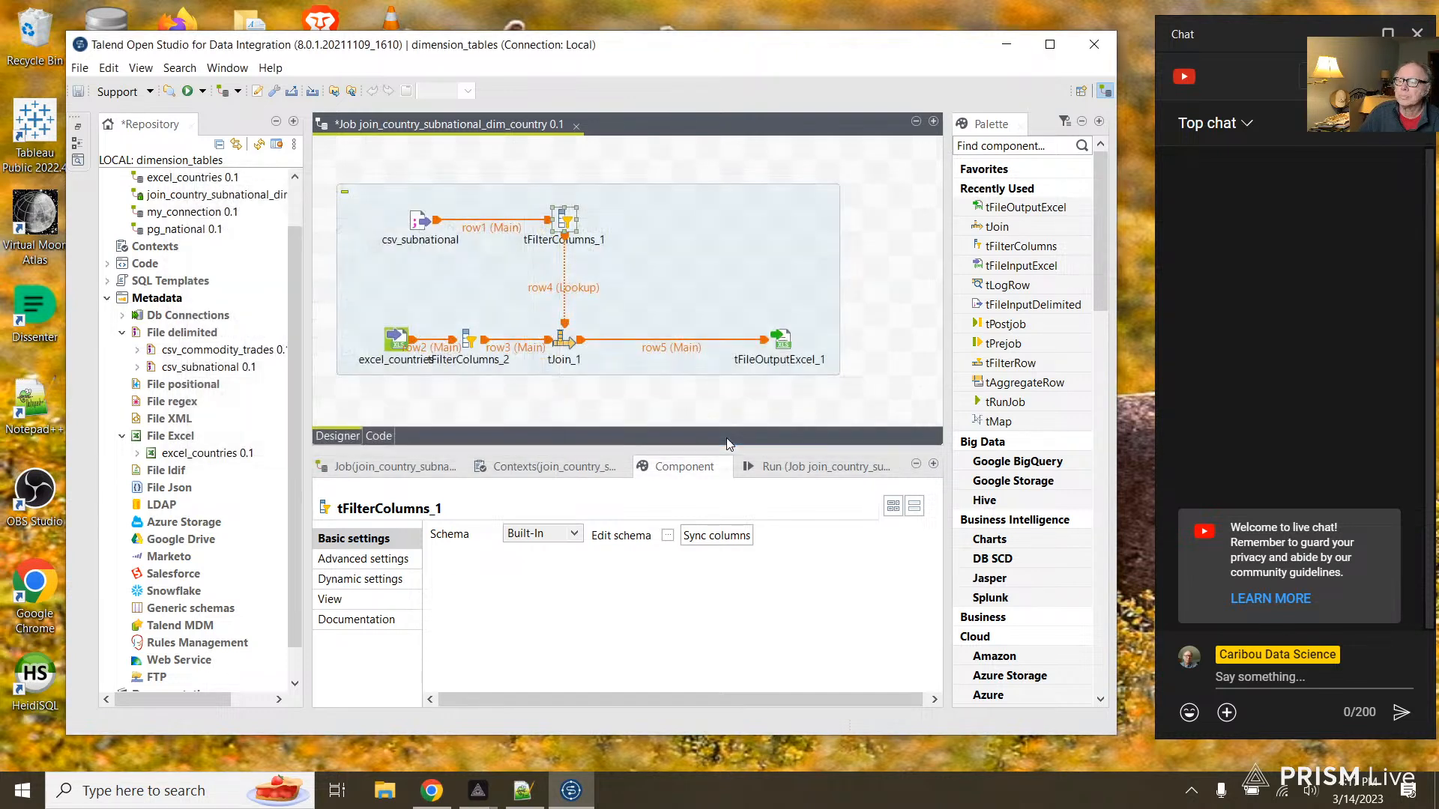
click(783, 343)
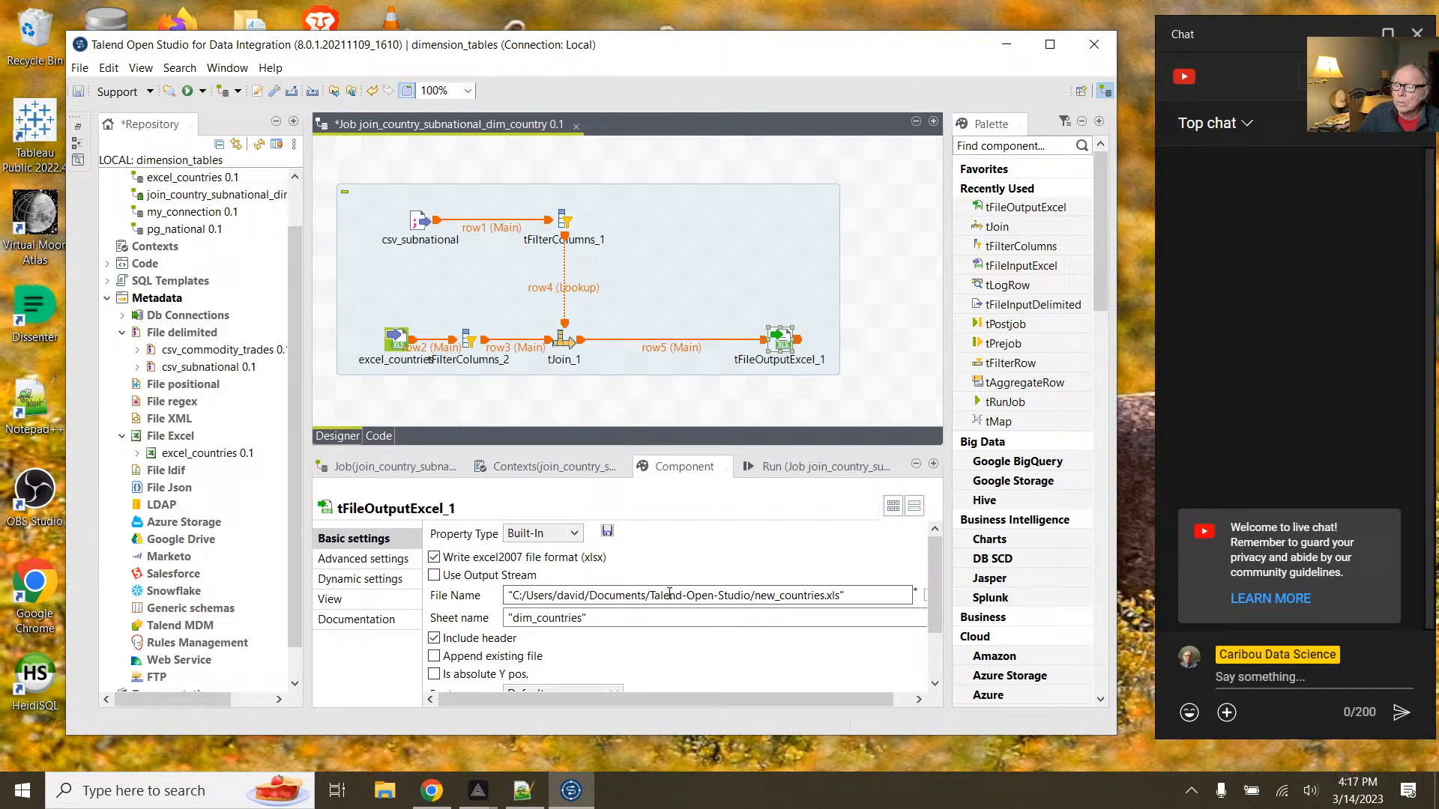
scroll(669, 599, down, 3)
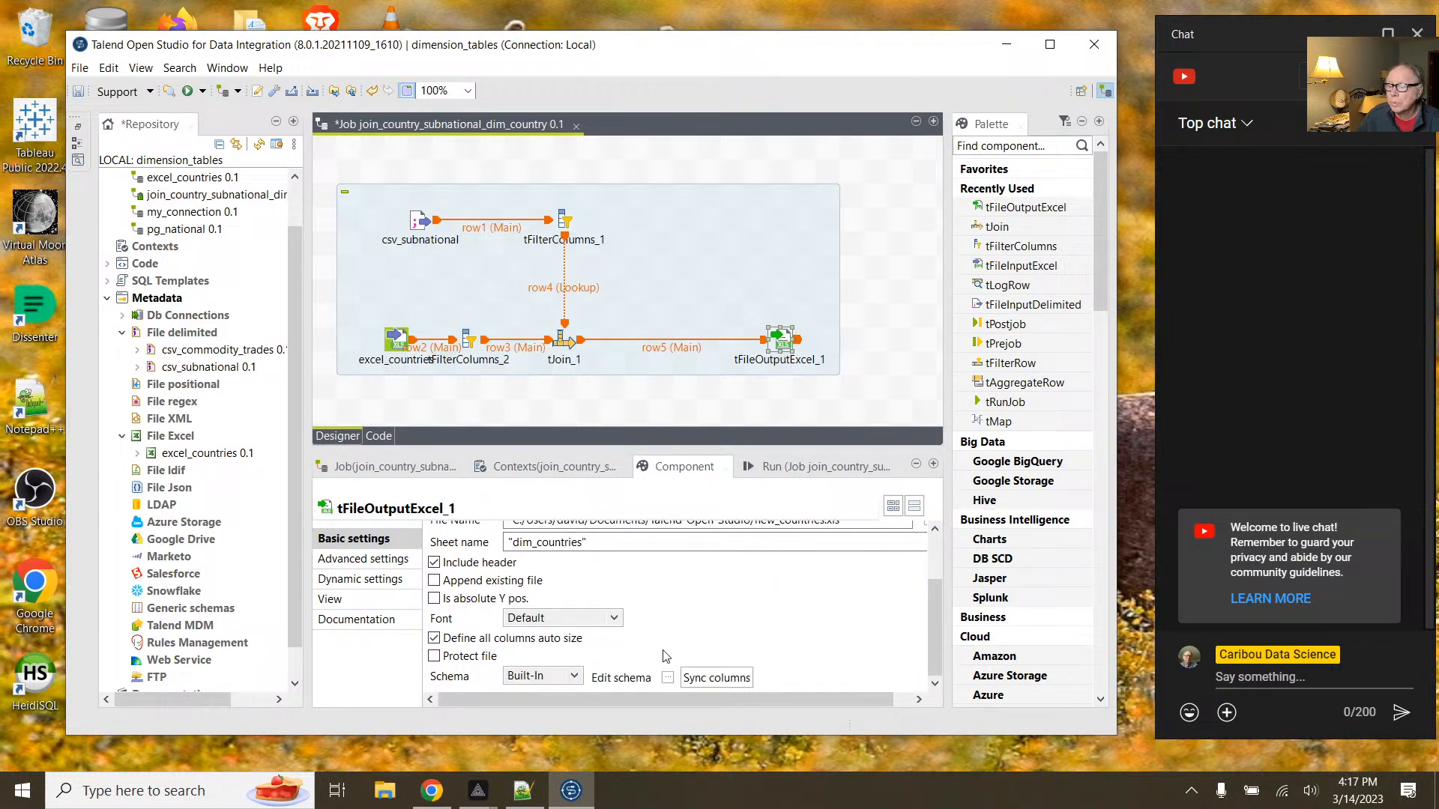
click(667, 678)
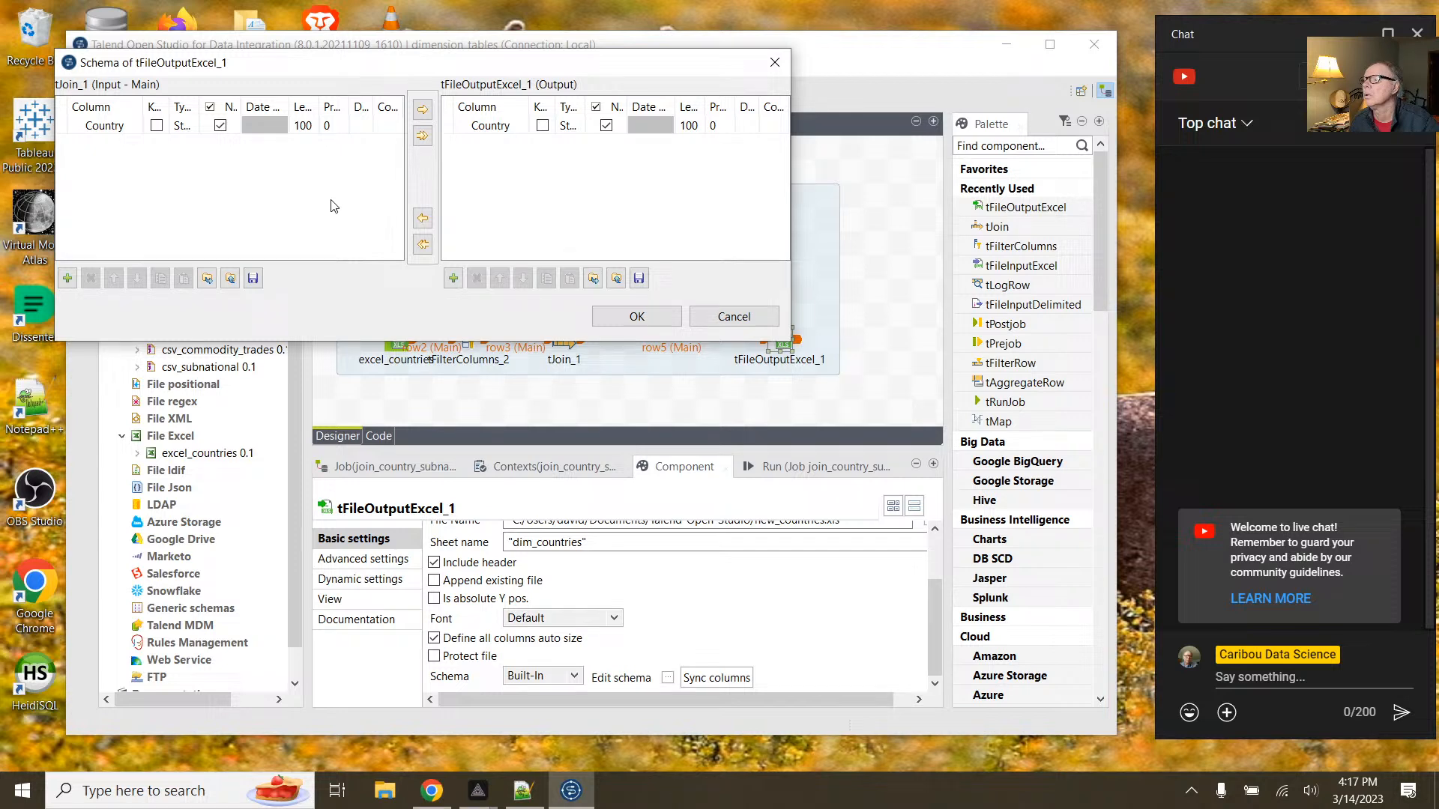
Step: Add an ISO column to the tJoin_1 input schema, copy it to the tFileOutputExcel_1 output and accept the schema
click(68, 279)
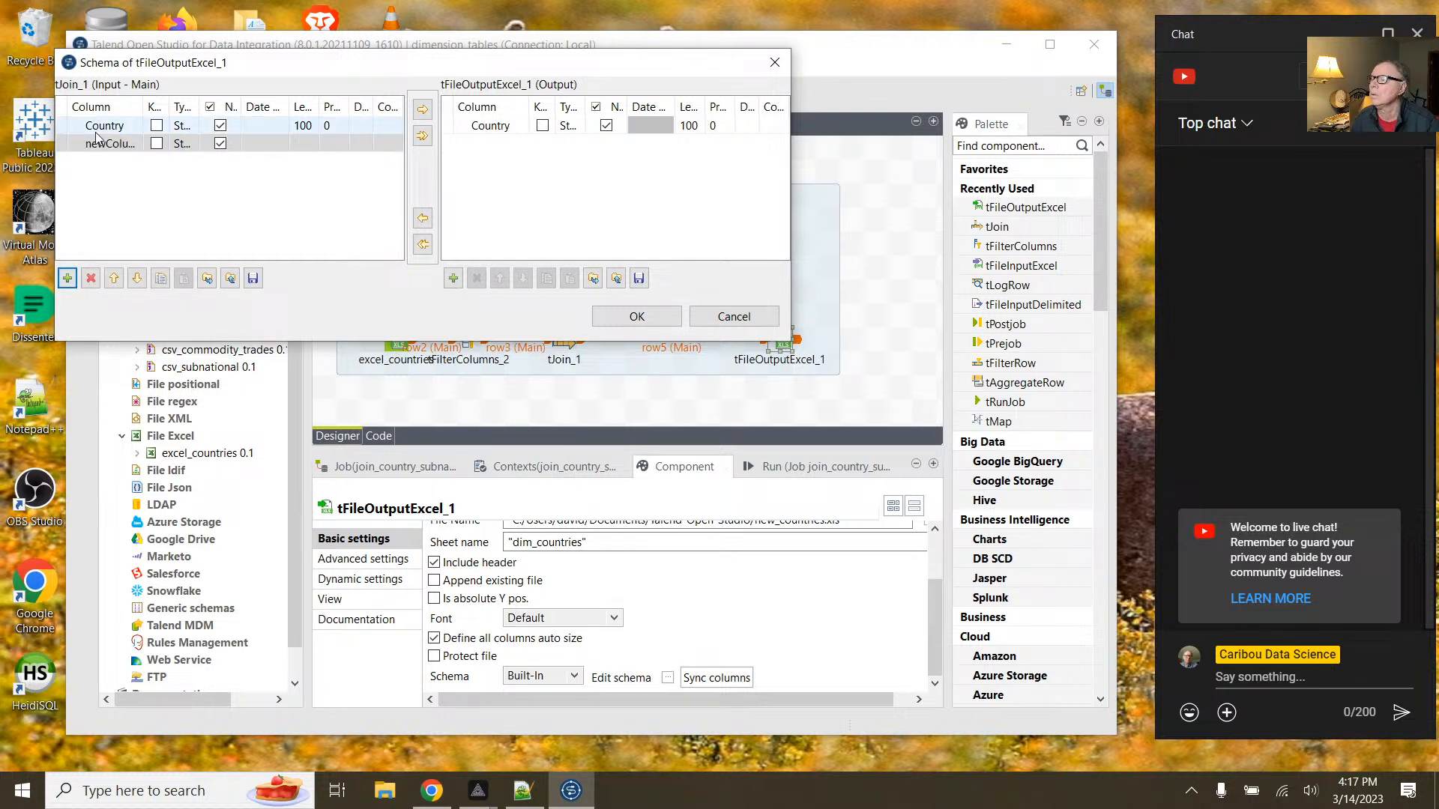
click(104, 143)
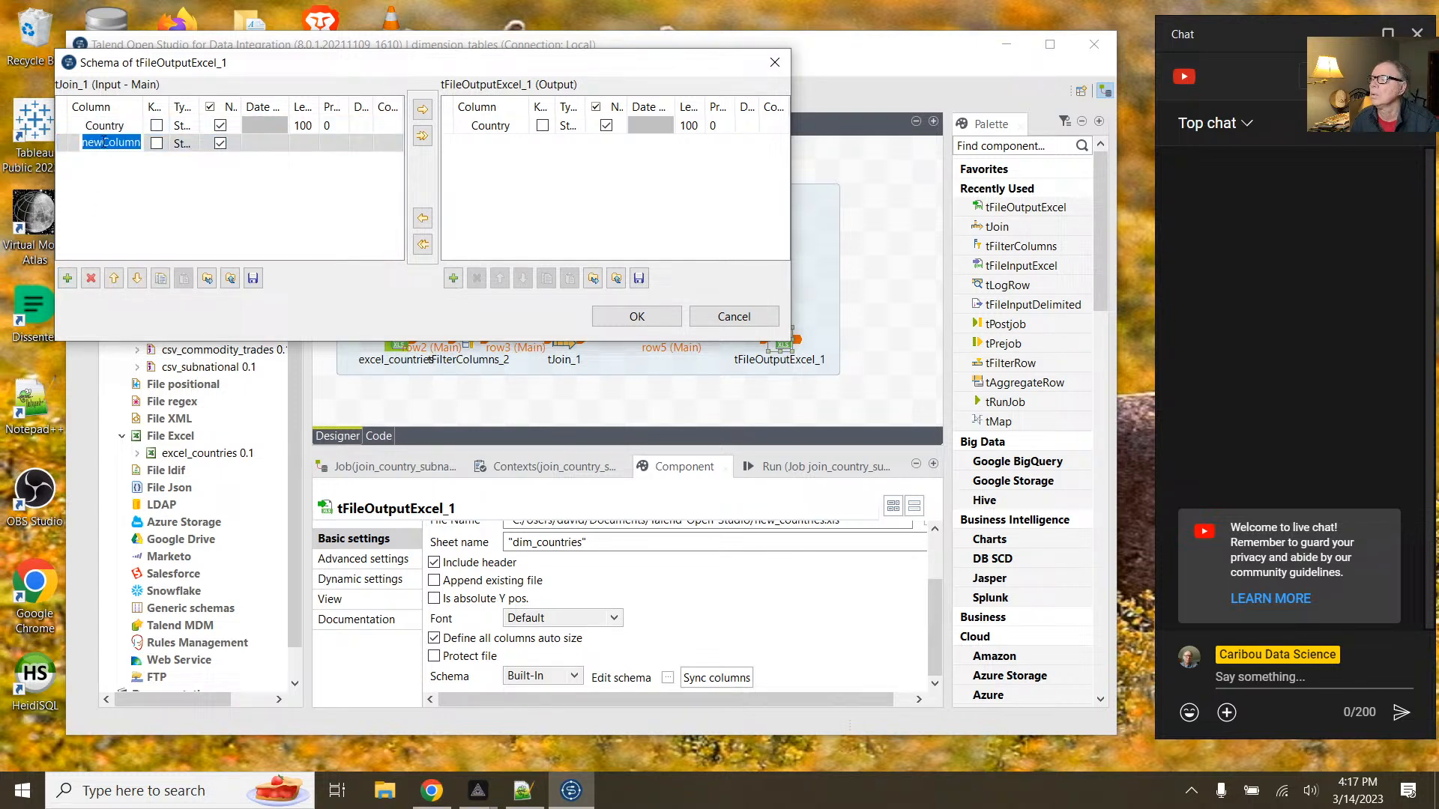
text(ISO)
key(Return)
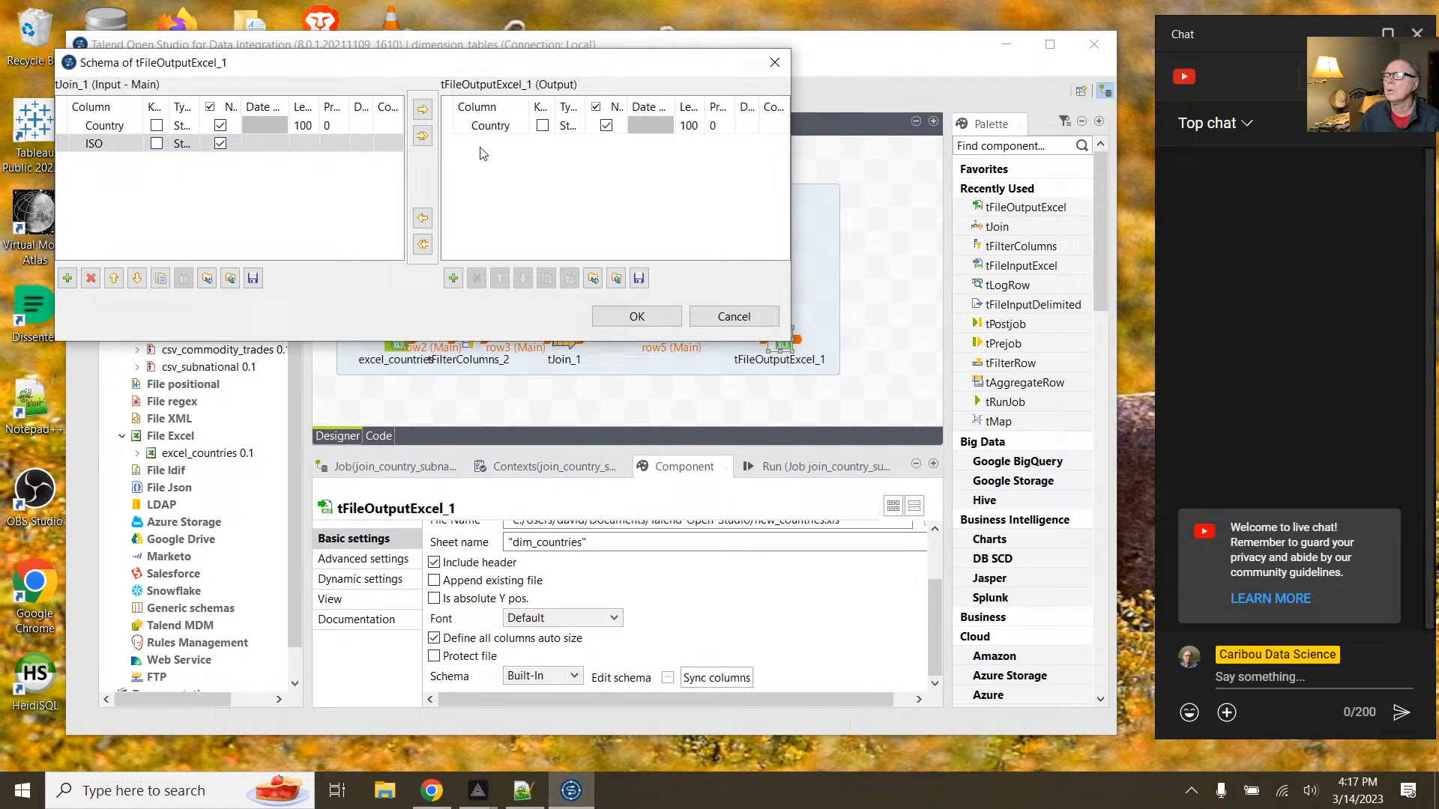
click(422, 112)
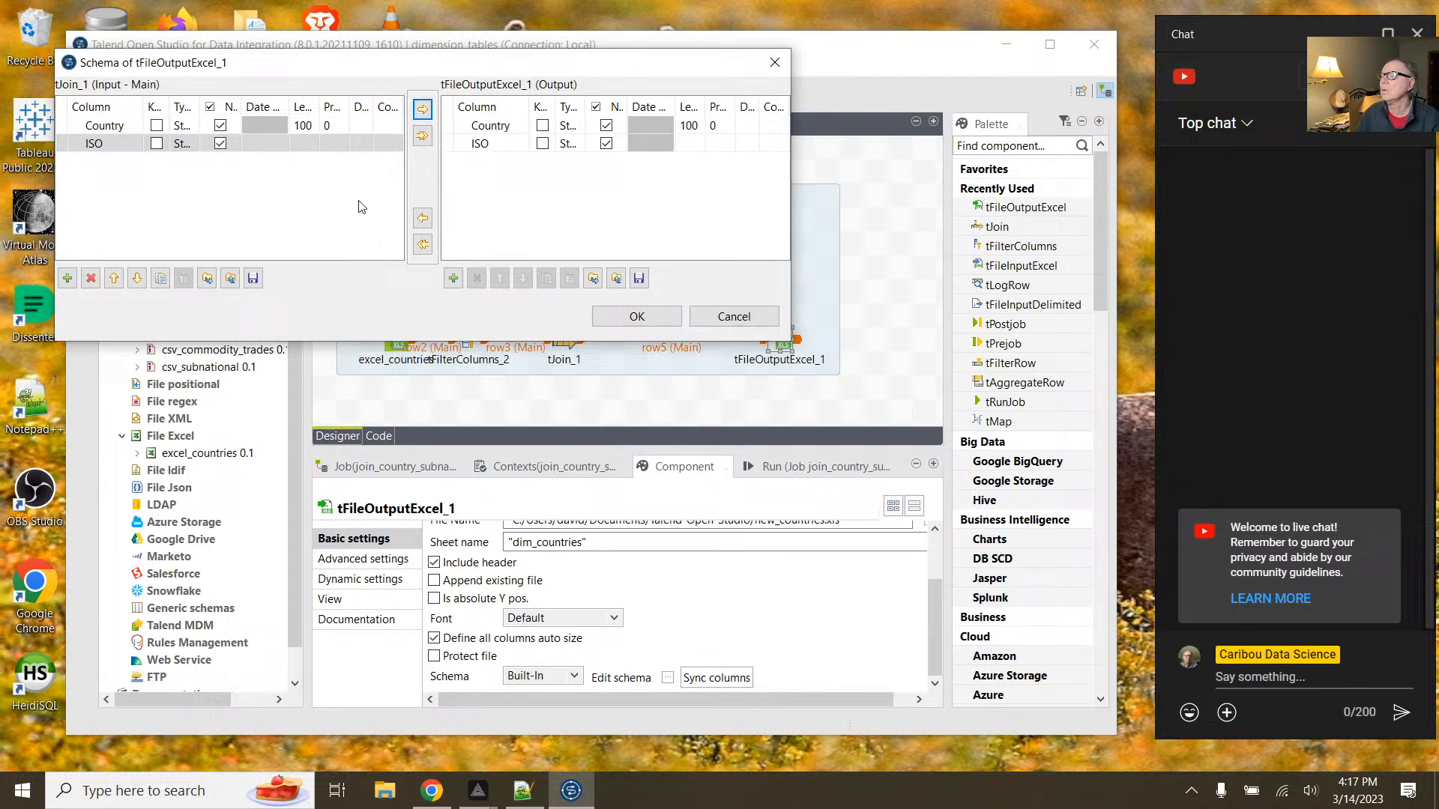
click(625, 317)
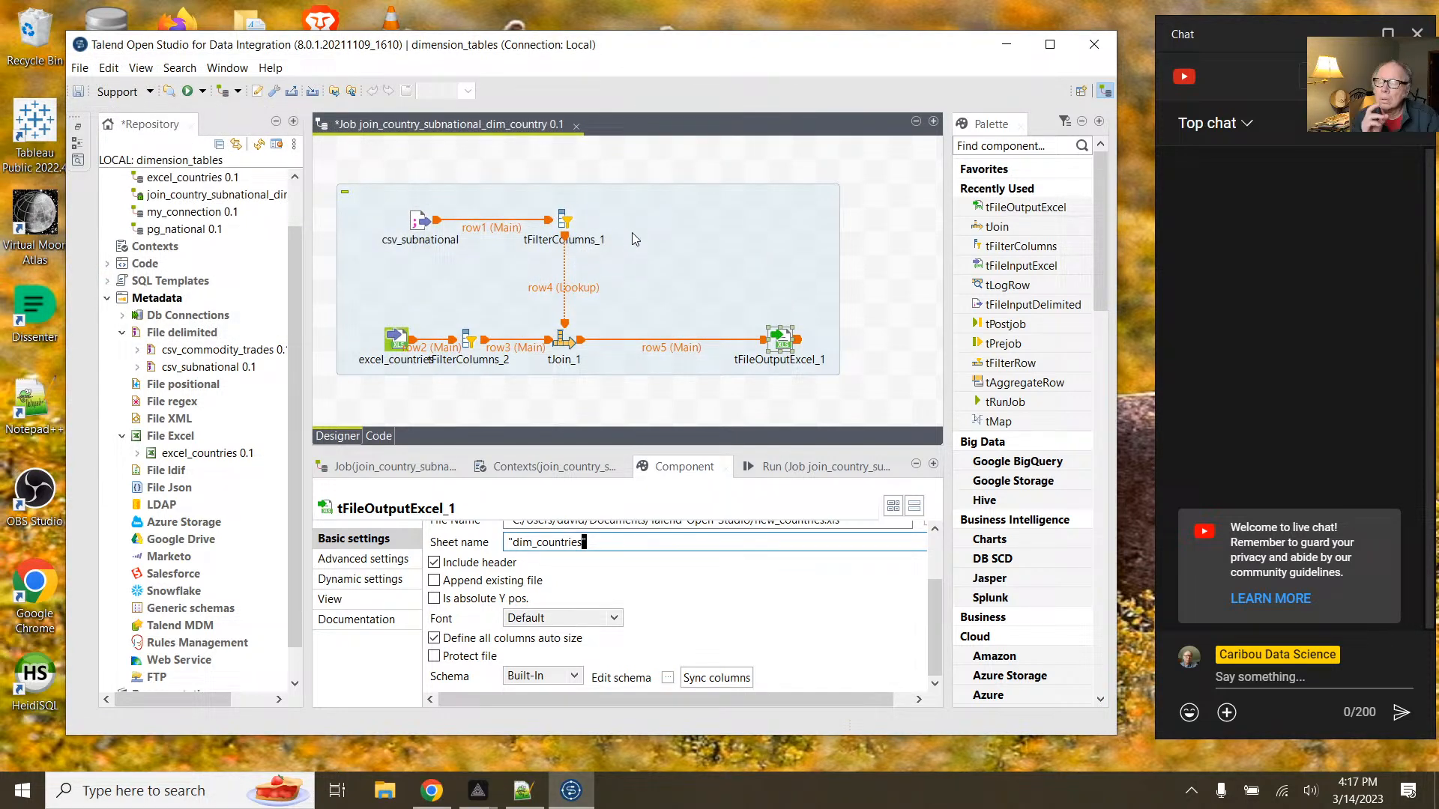
Step: Add a tLogRow component above tFileOutputExcel_1, connected to tJoin_1 as its inner join reject output
click(567, 342)
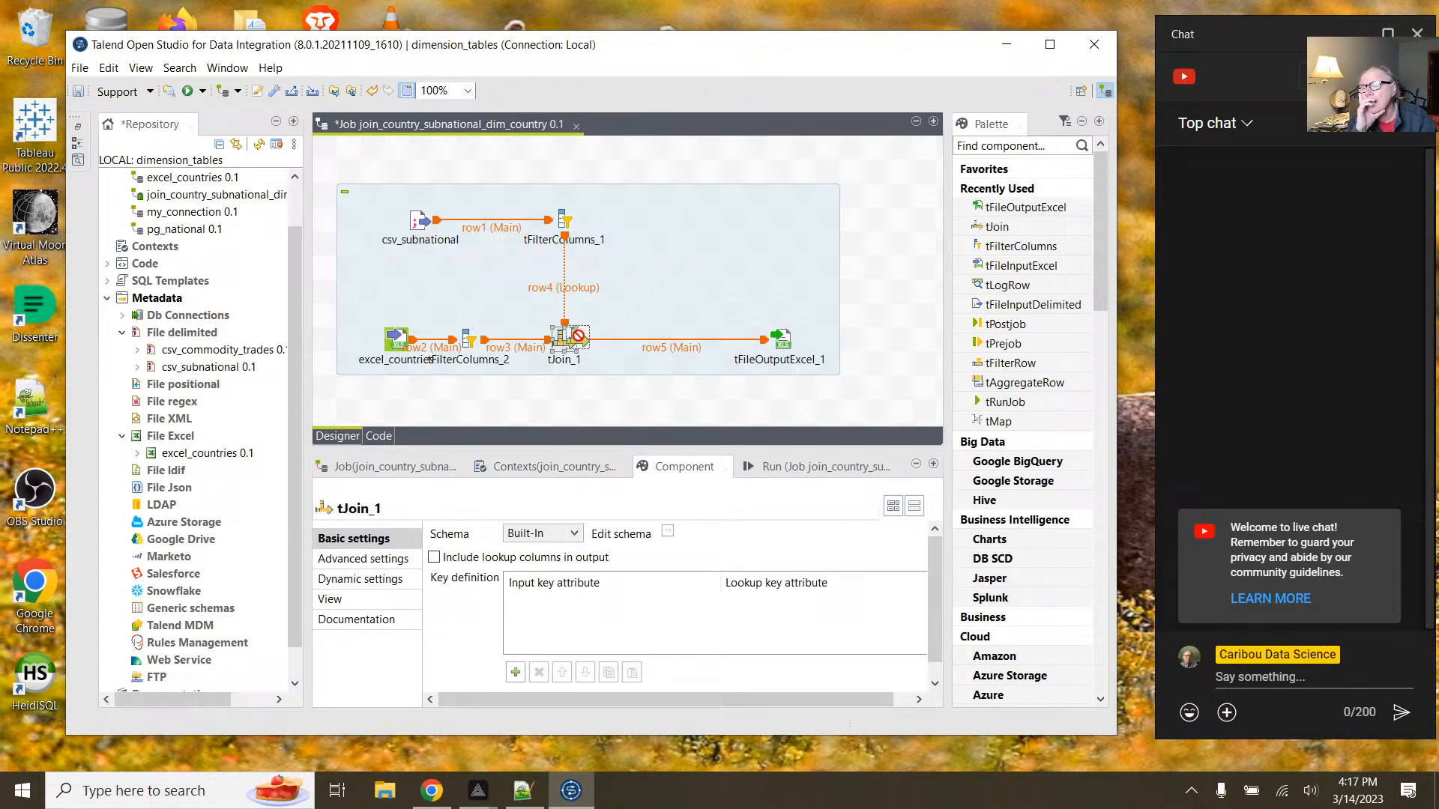
drag(577, 343, 785, 255)
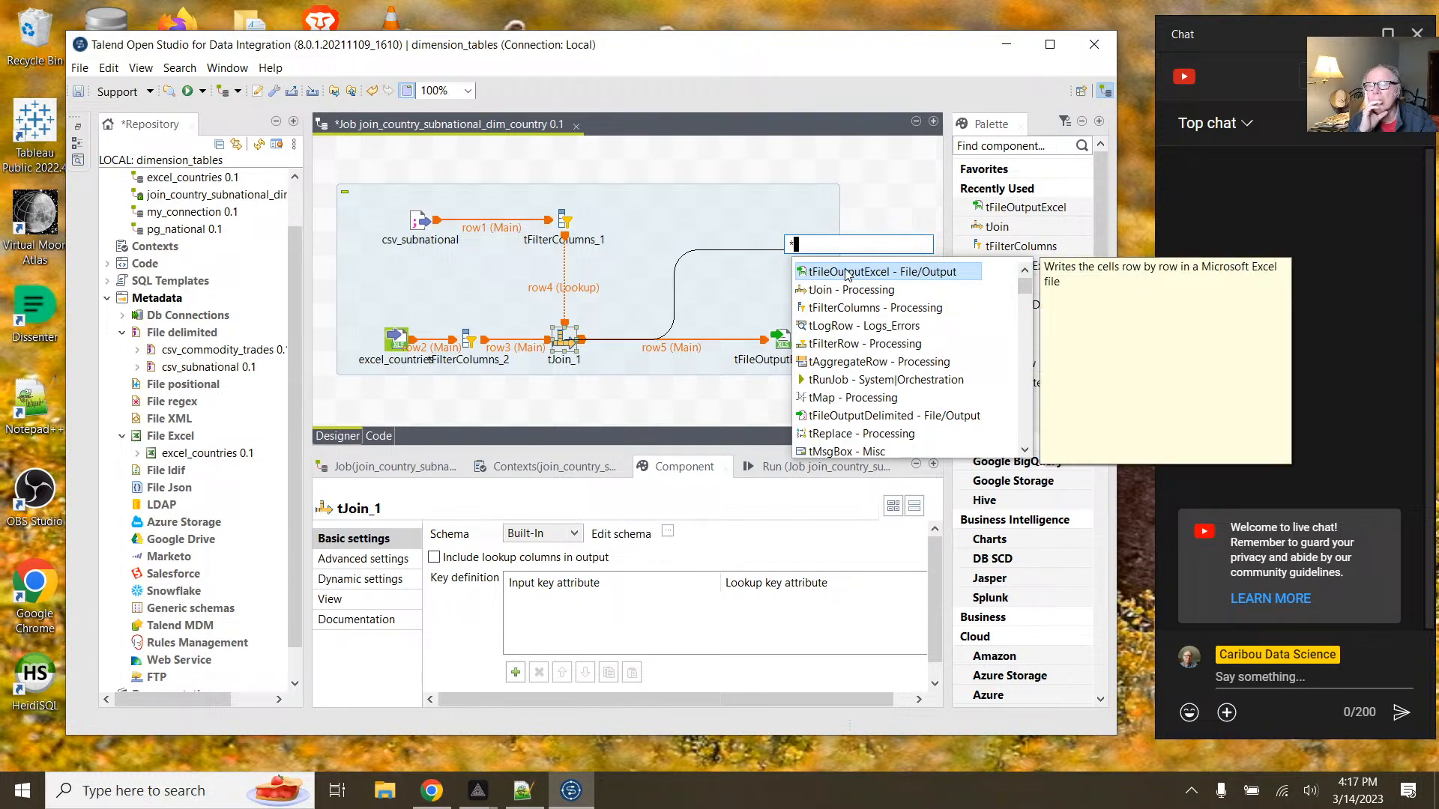
click(838, 326)
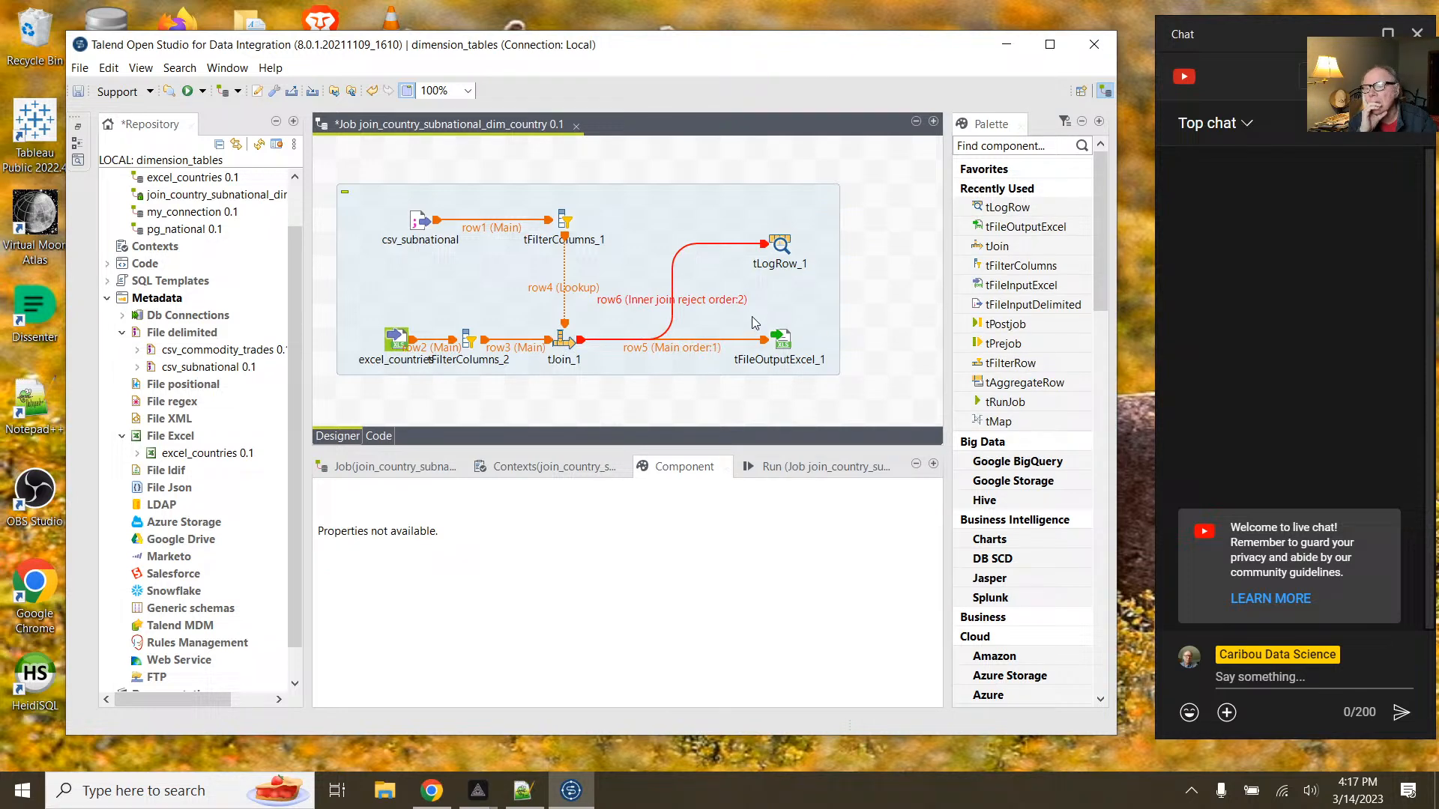
Step: Clear the execution console, run the join_country_subnational_dim_country job and dismiss the resulting dialog
click(785, 346)
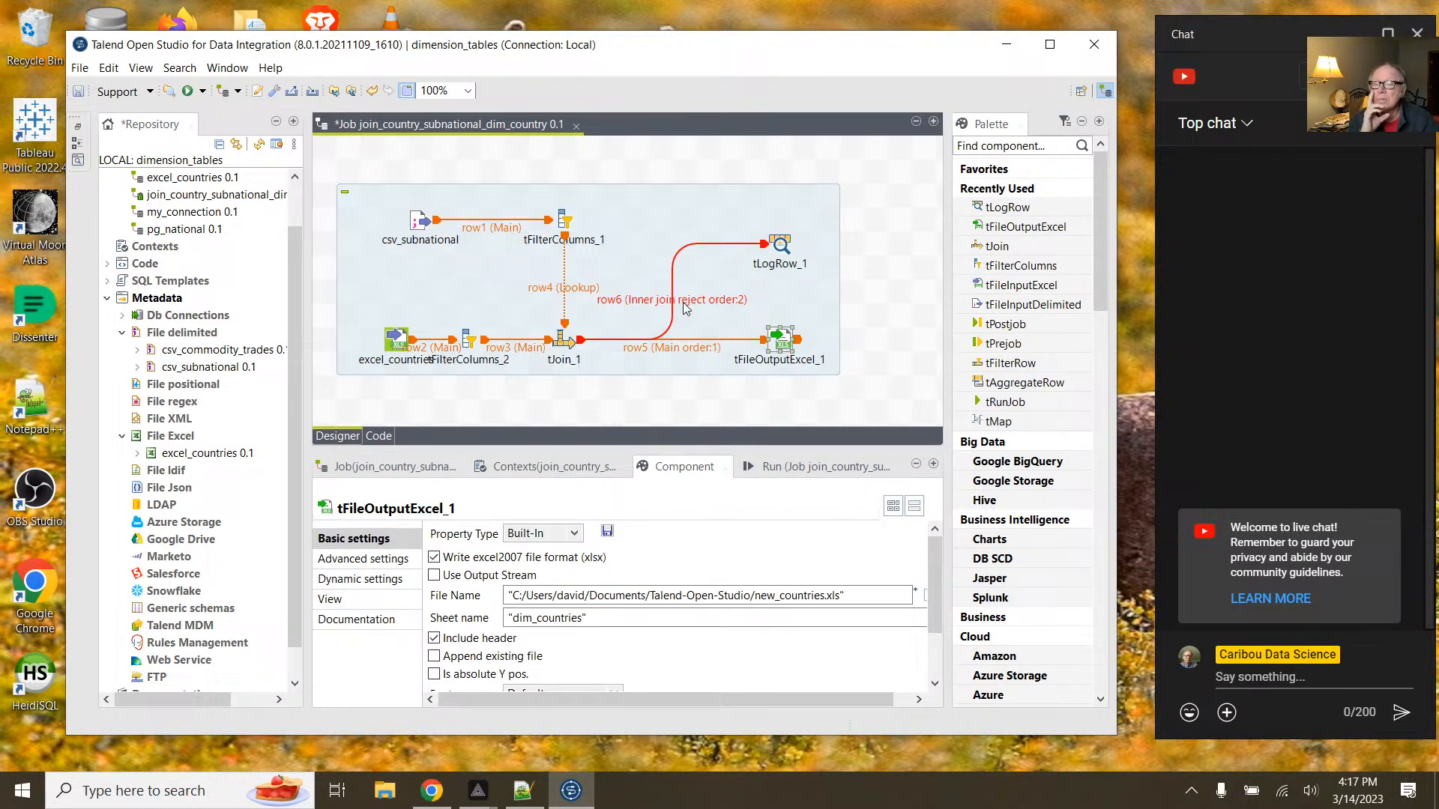
click(776, 467)
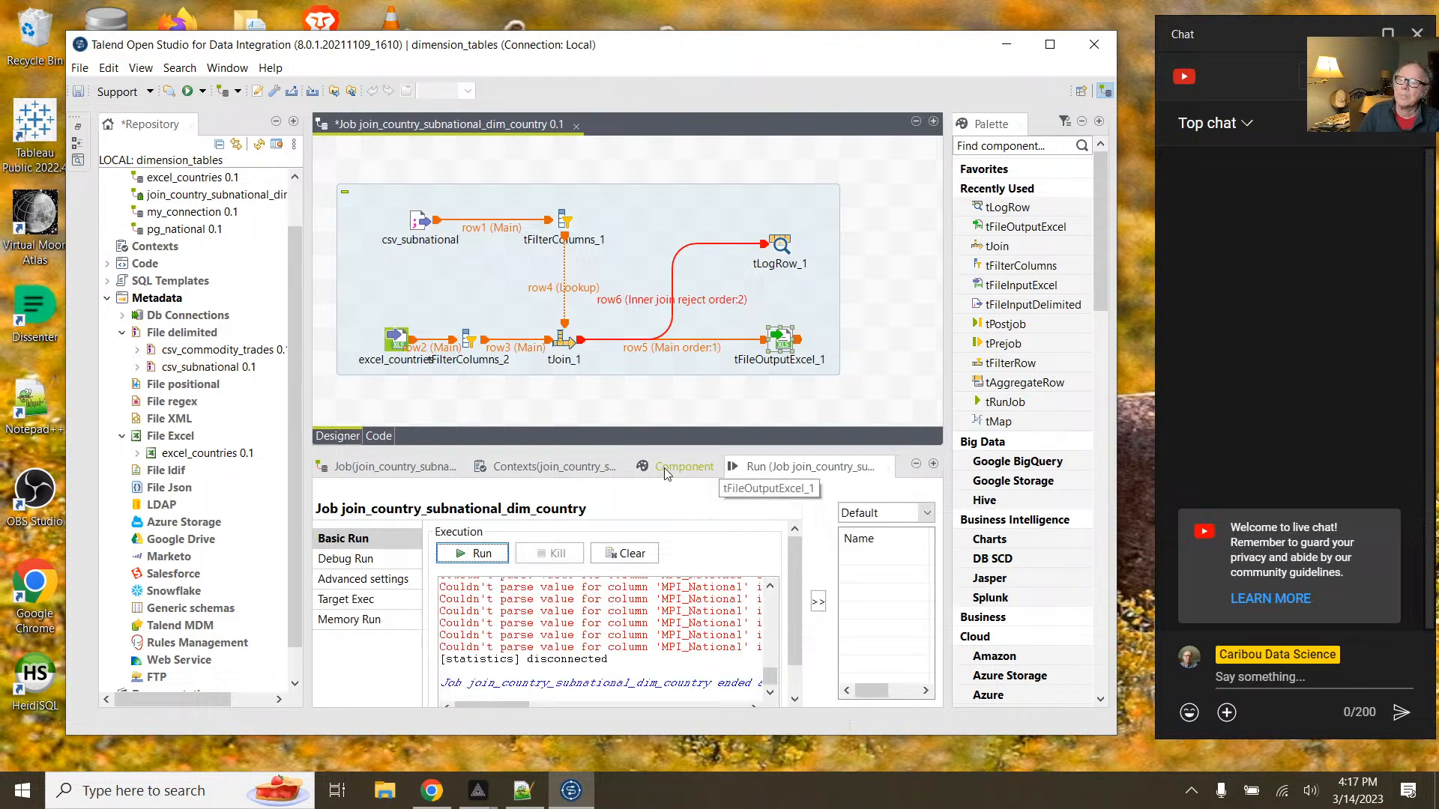
click(624, 553)
click(473, 553)
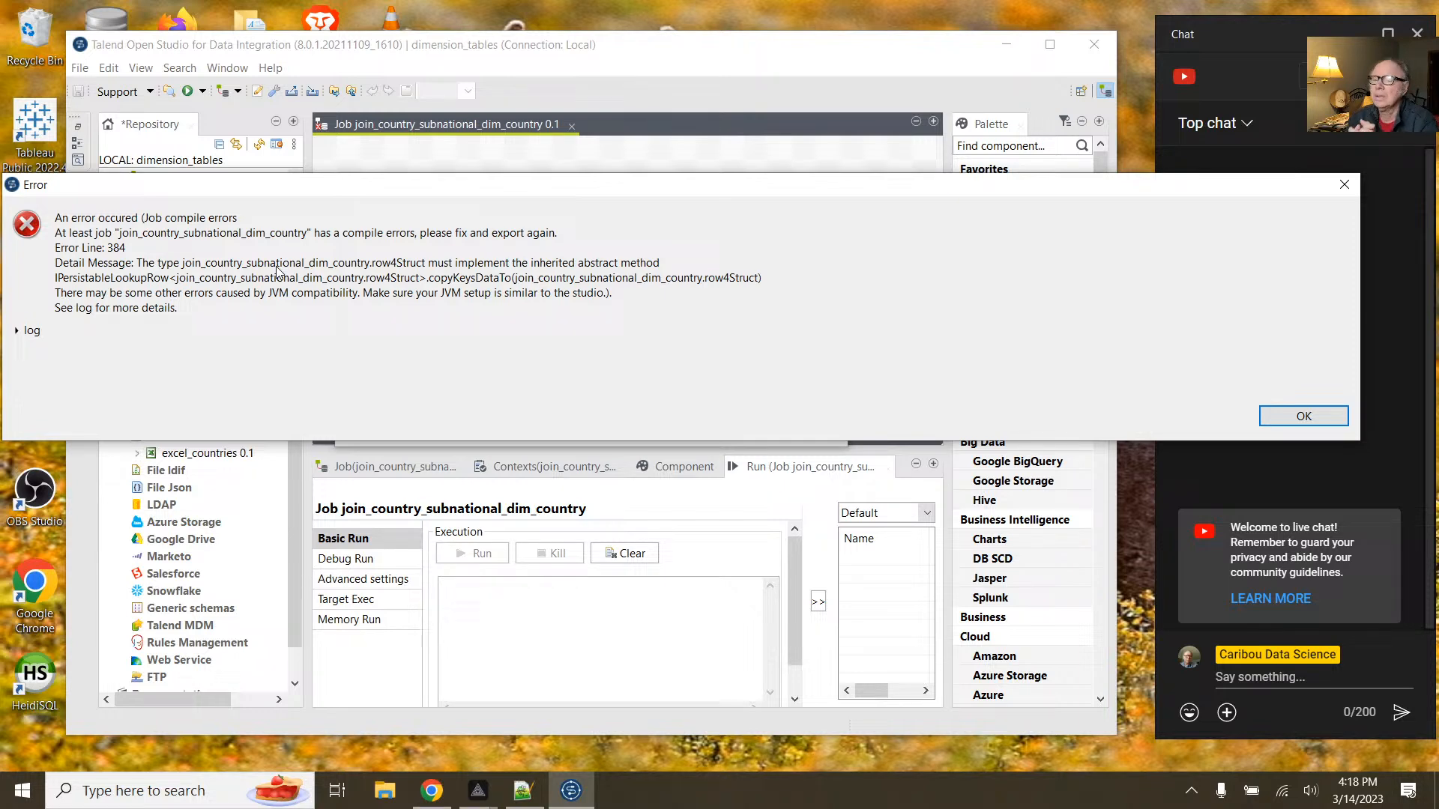
click(1302, 417)
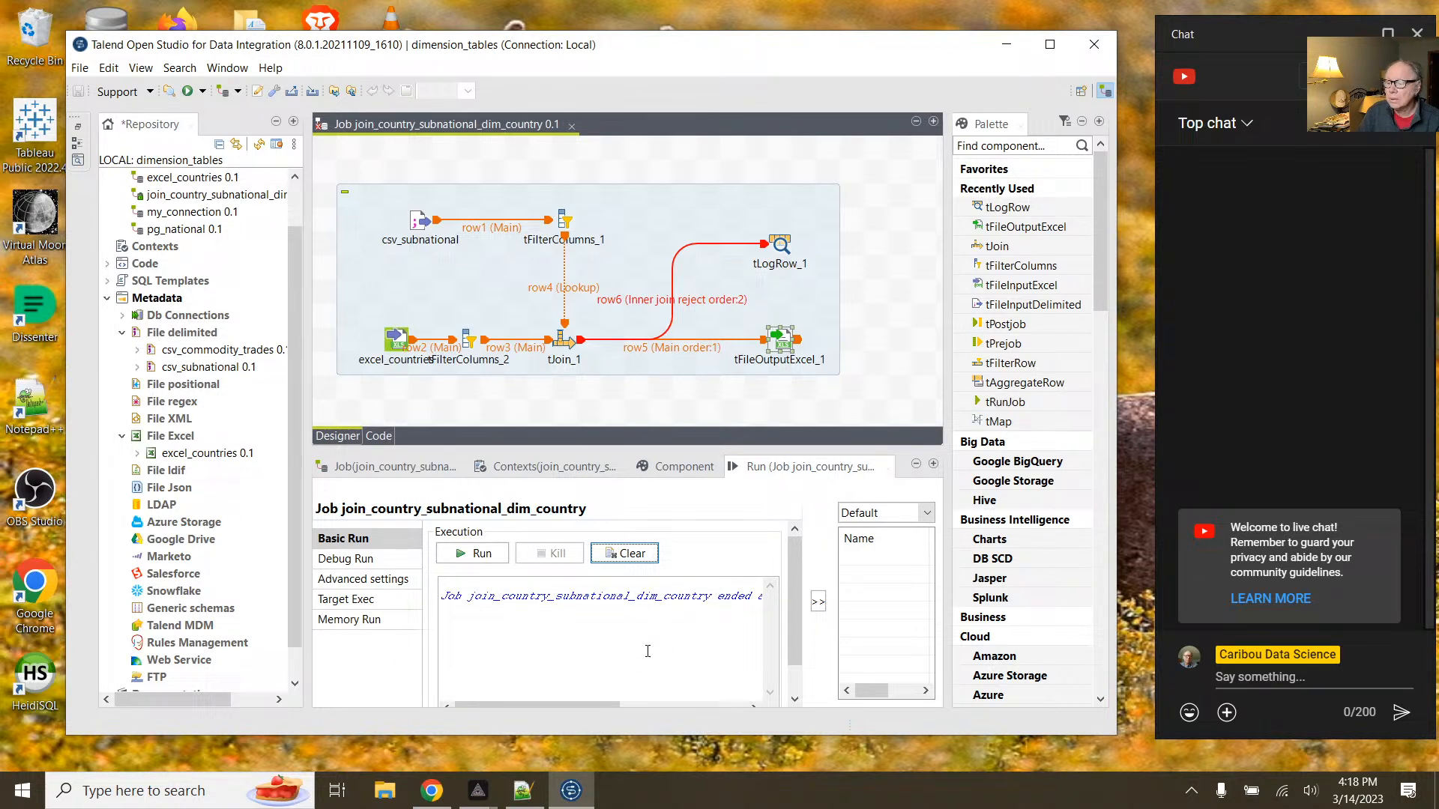
mouse_move(592, 704)
mouse_down()
mouse_move(701, 705)
mouse_move(595, 703)
mouse_up()
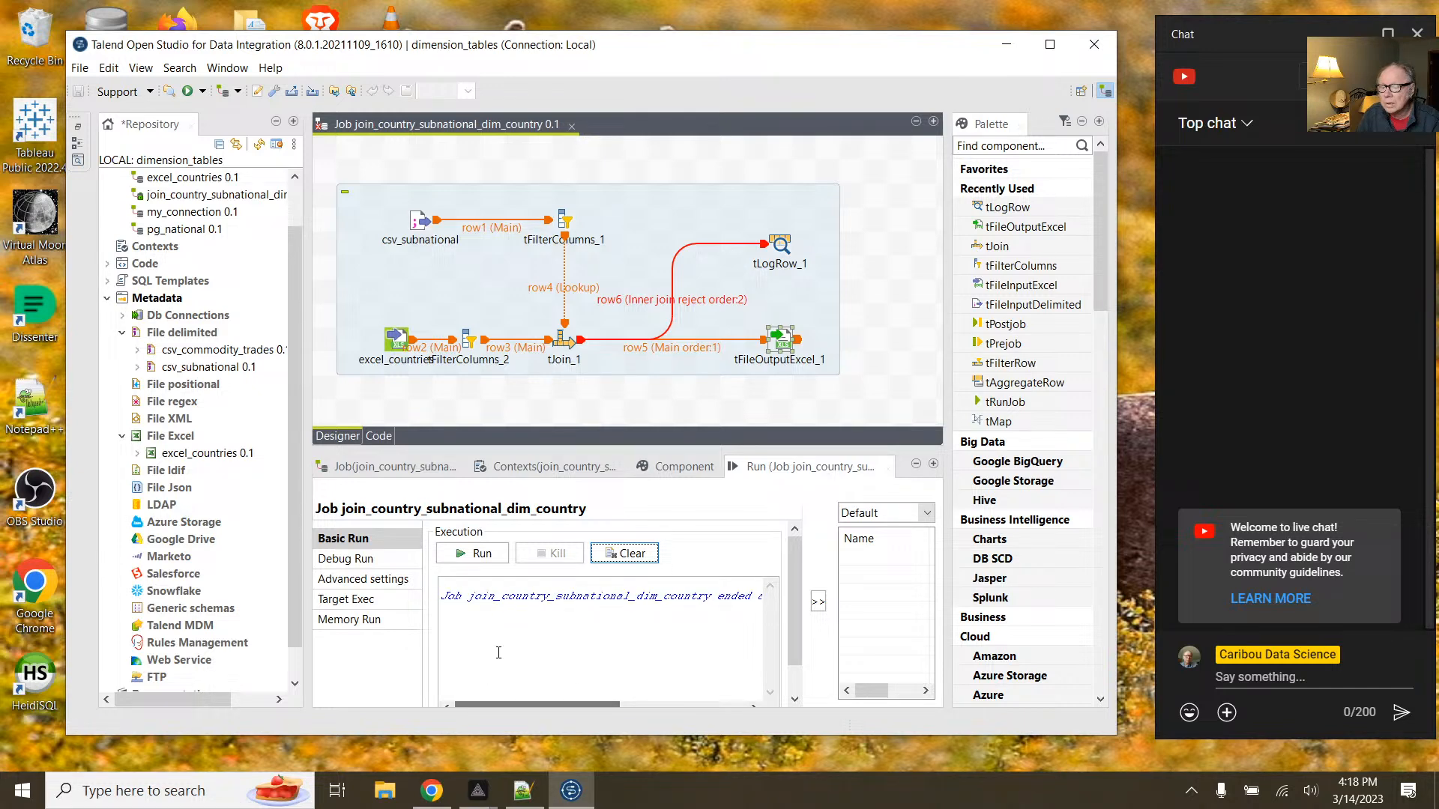
mouse_move(791, 599)
mouse_down()
mouse_move(789, 633)
mouse_move(792, 600)
mouse_up()
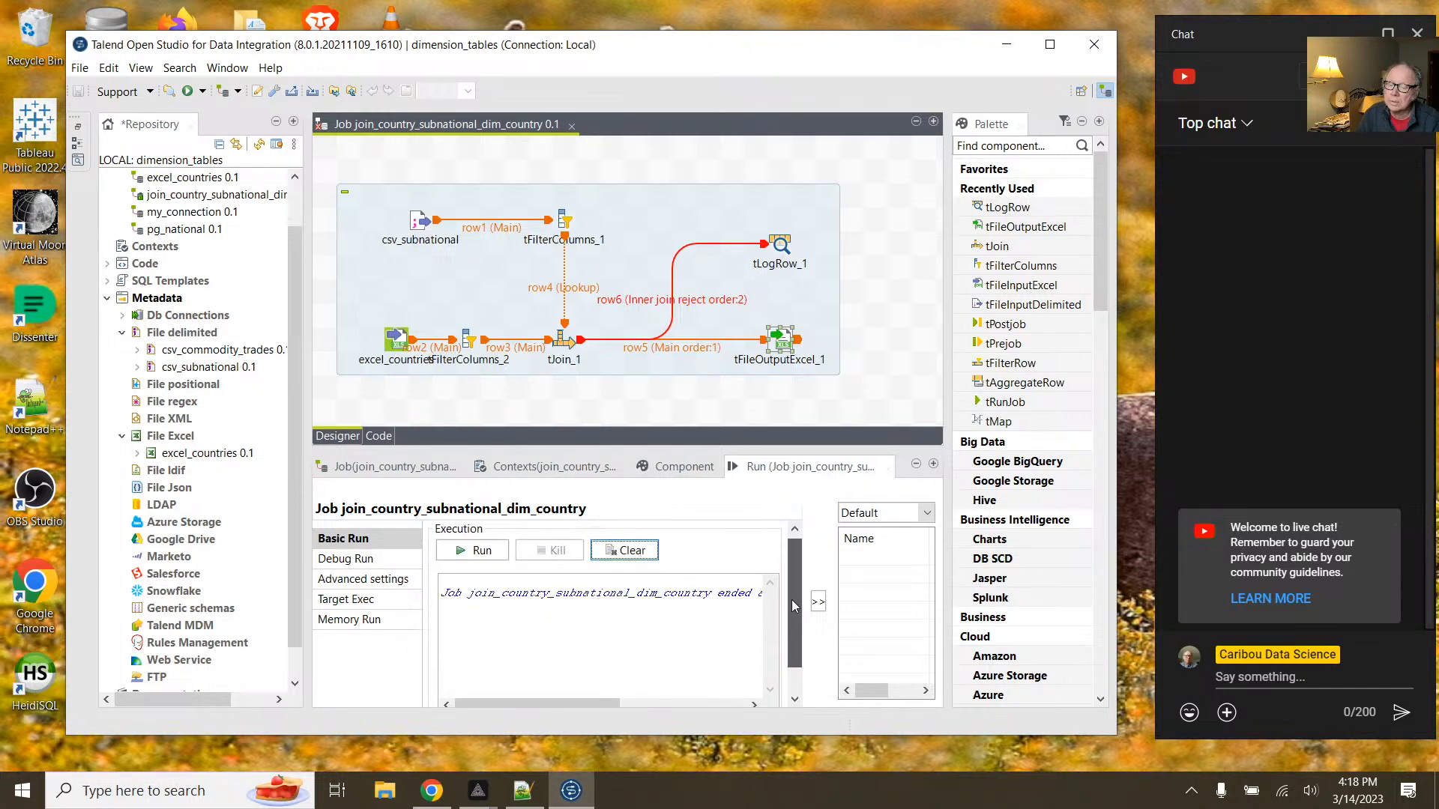
Step: Look through the Talend-Open-Studio folder in File Explorer for the new_countries output file, and close the window
click(384, 796)
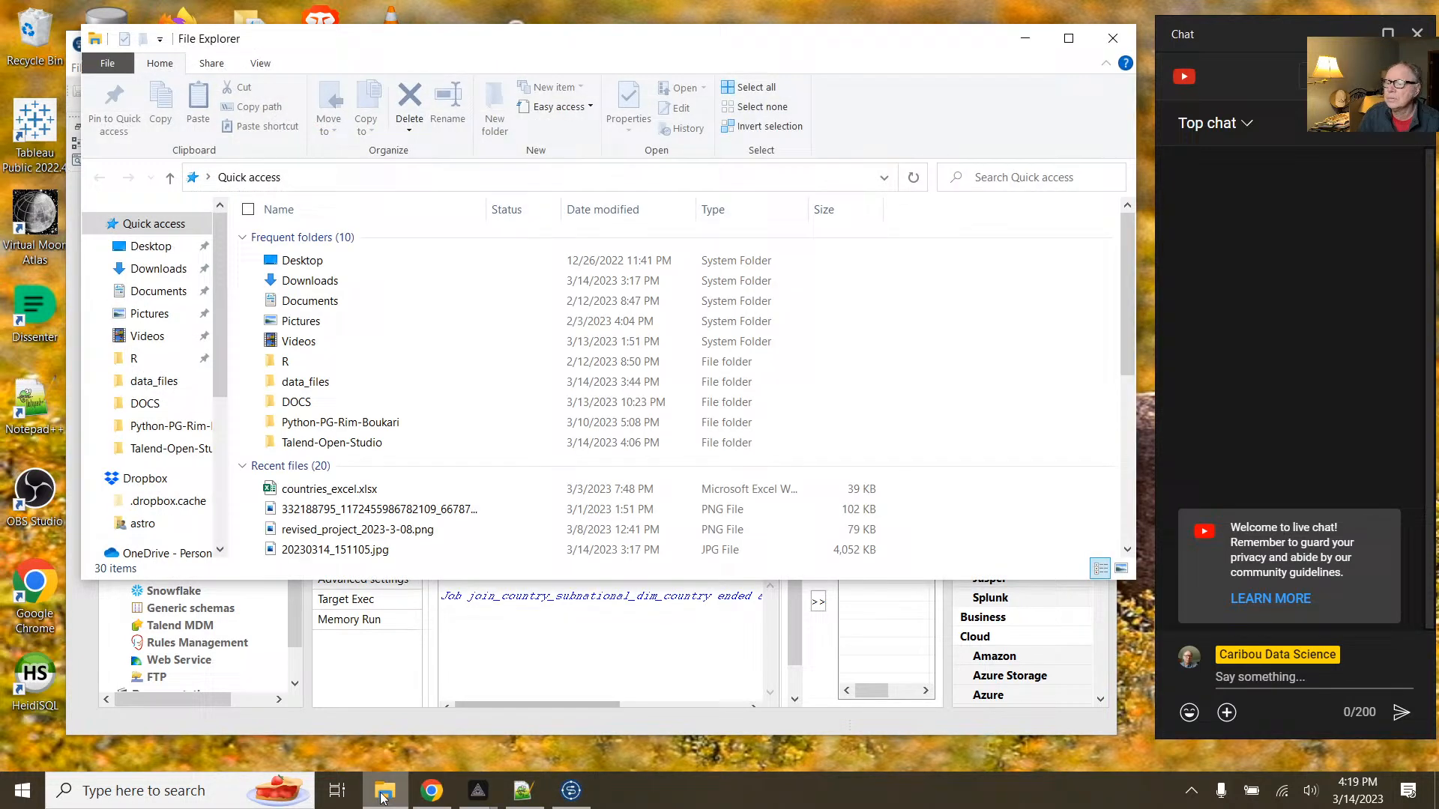
double_click(376, 442)
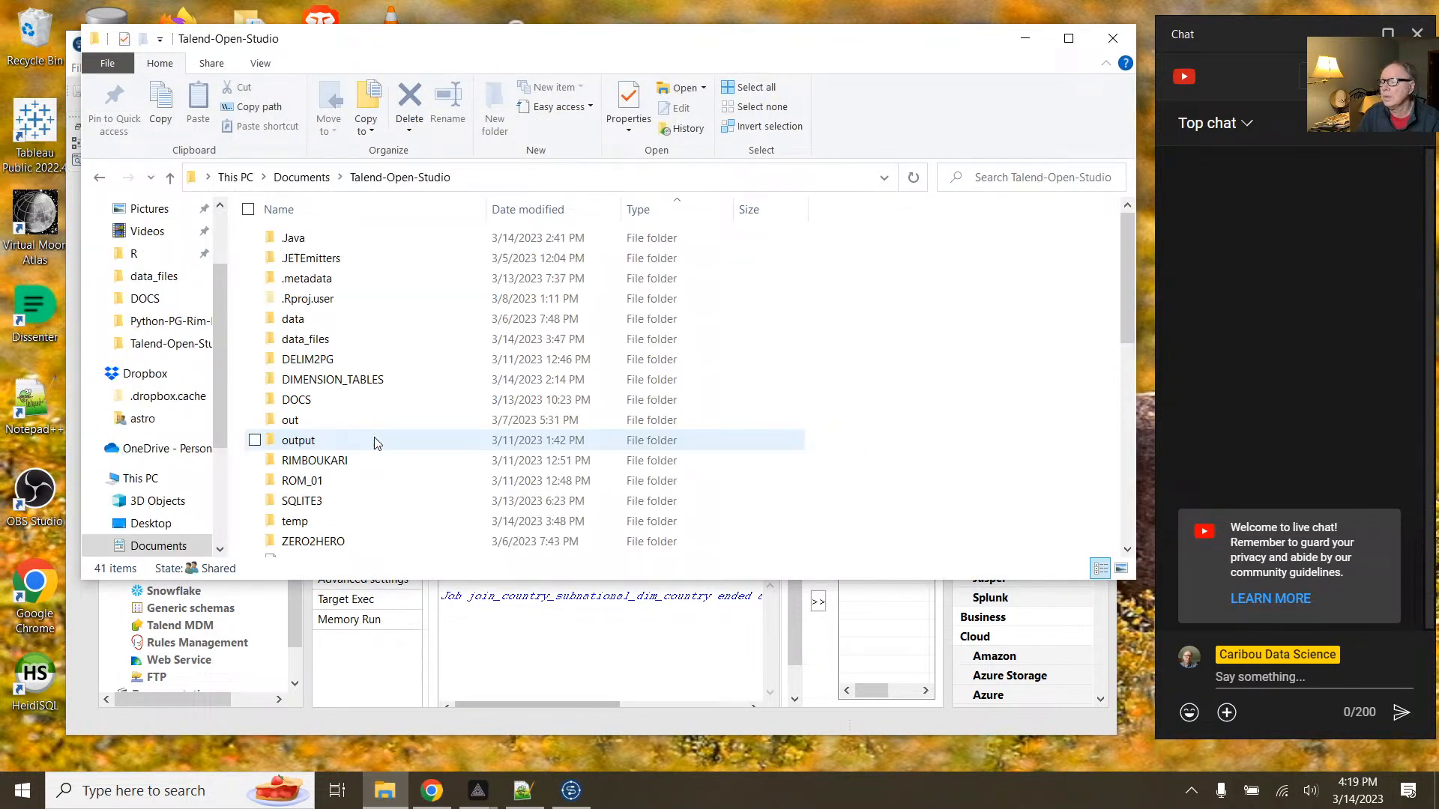
scroll(379, 431, down, 5)
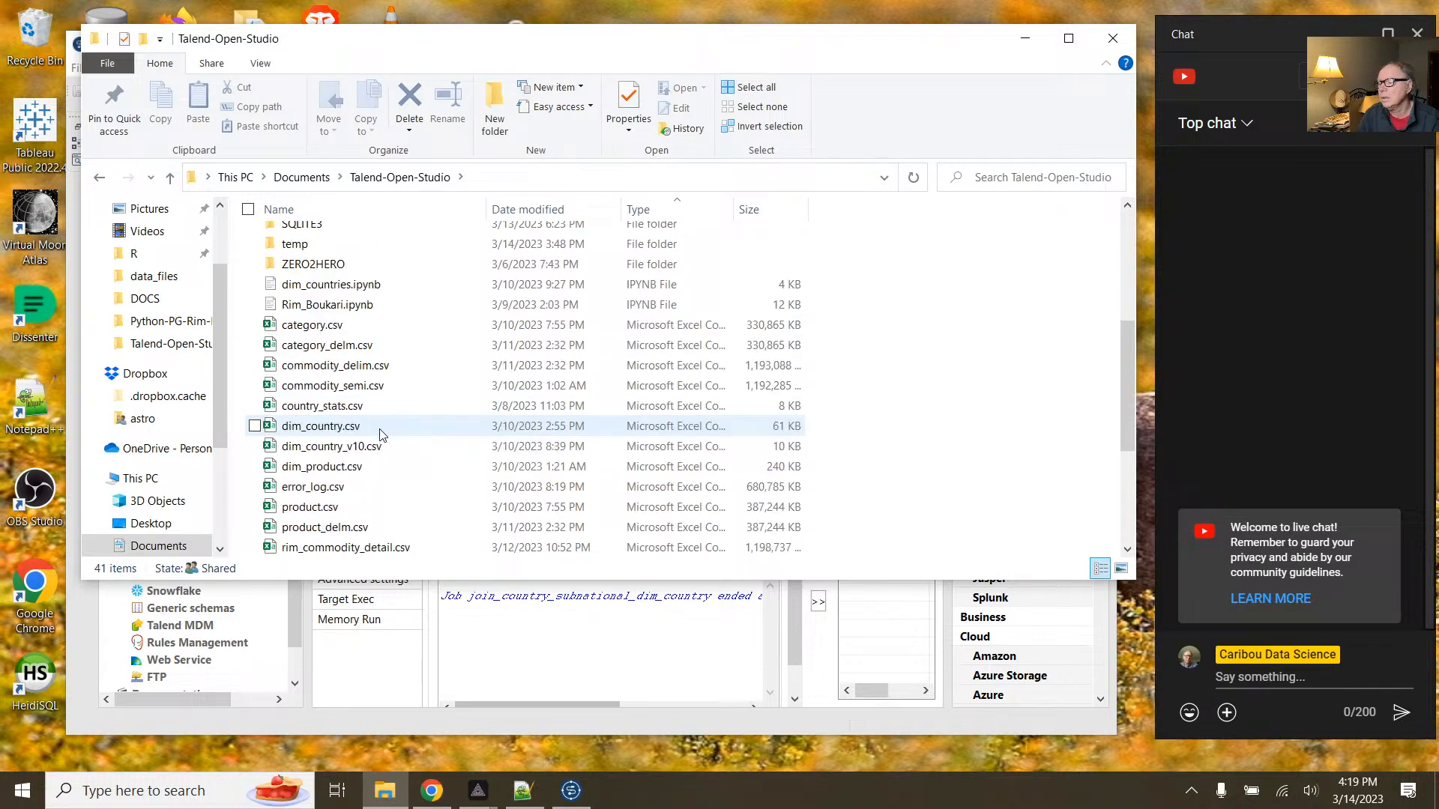
scroll(380, 433, down, 3)
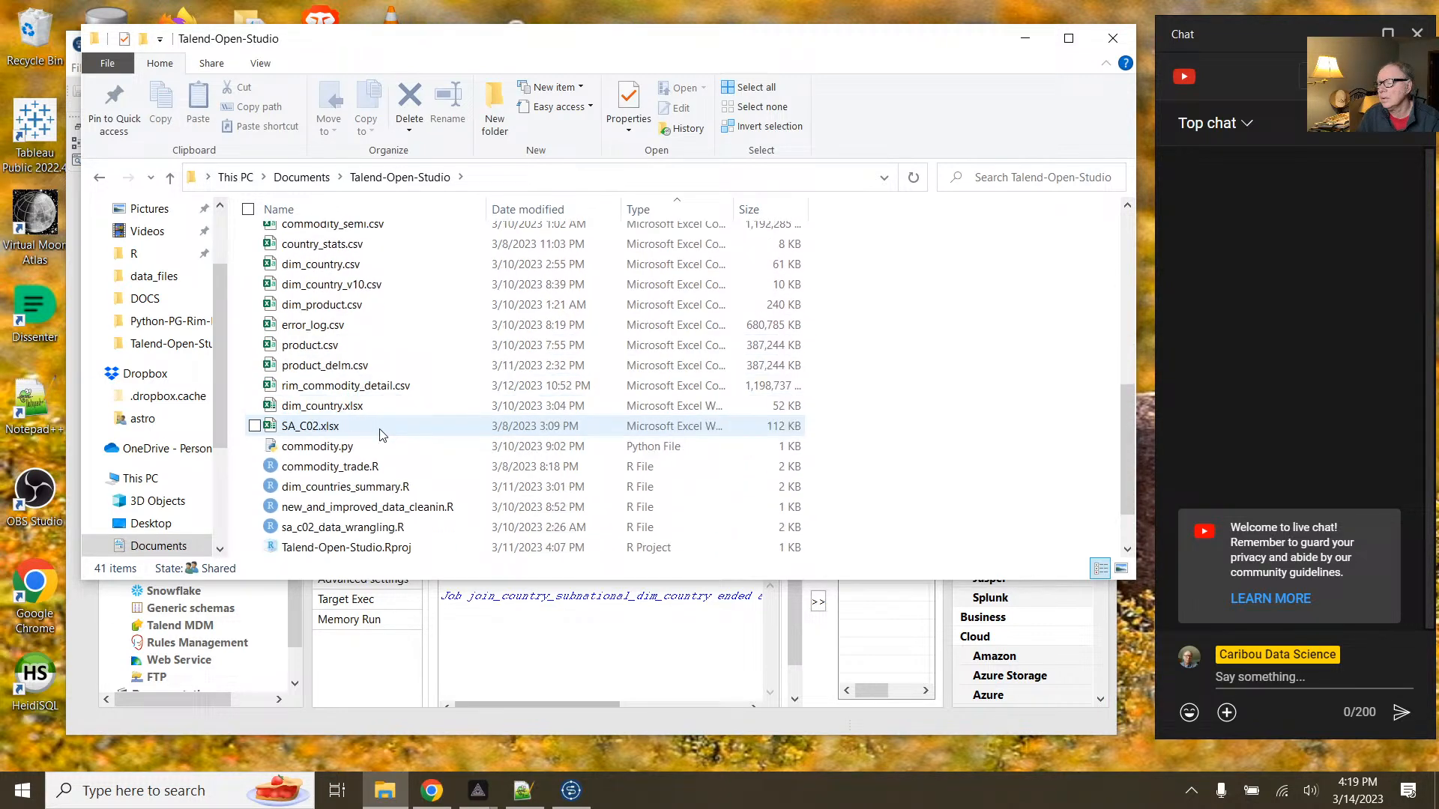
scroll(380, 434, down, 1)
scroll(380, 434, down, 2)
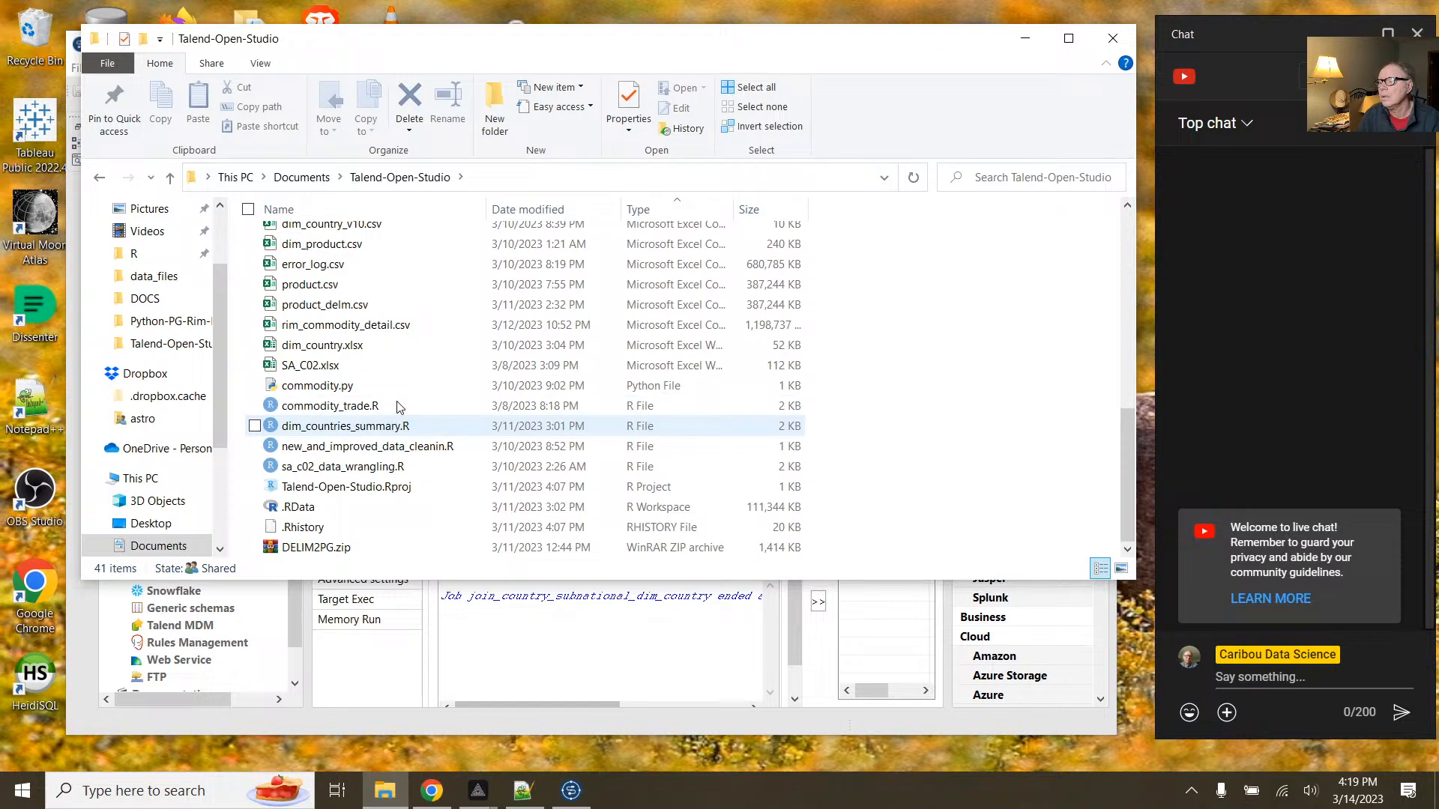
click(1097, 38)
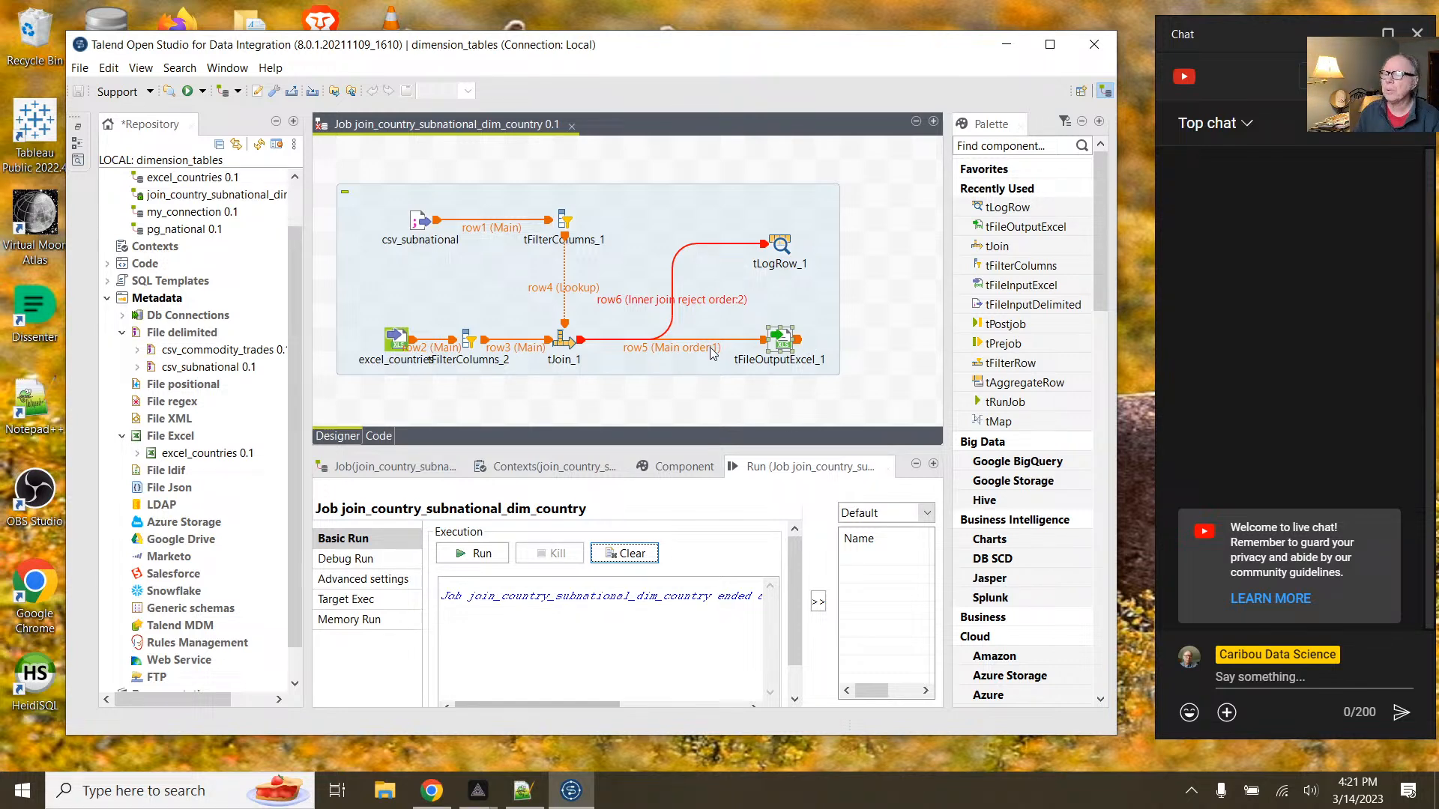
Step: Delete tJoin_1 and tFileOutputExcel_1 from the job, and move tLogRow_1 next to tFilterColumns_1
click(571, 340)
key(Delete)
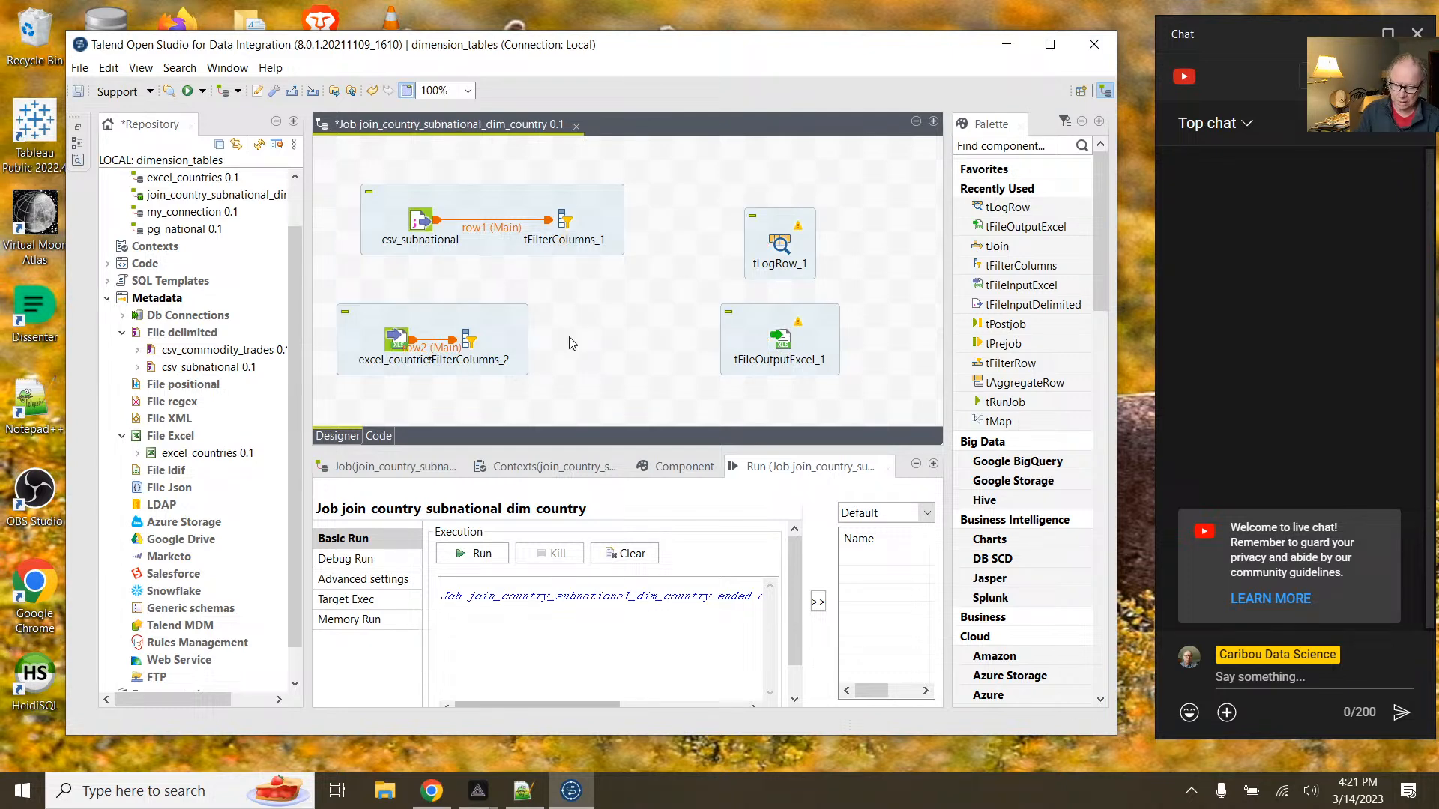
click(767, 250)
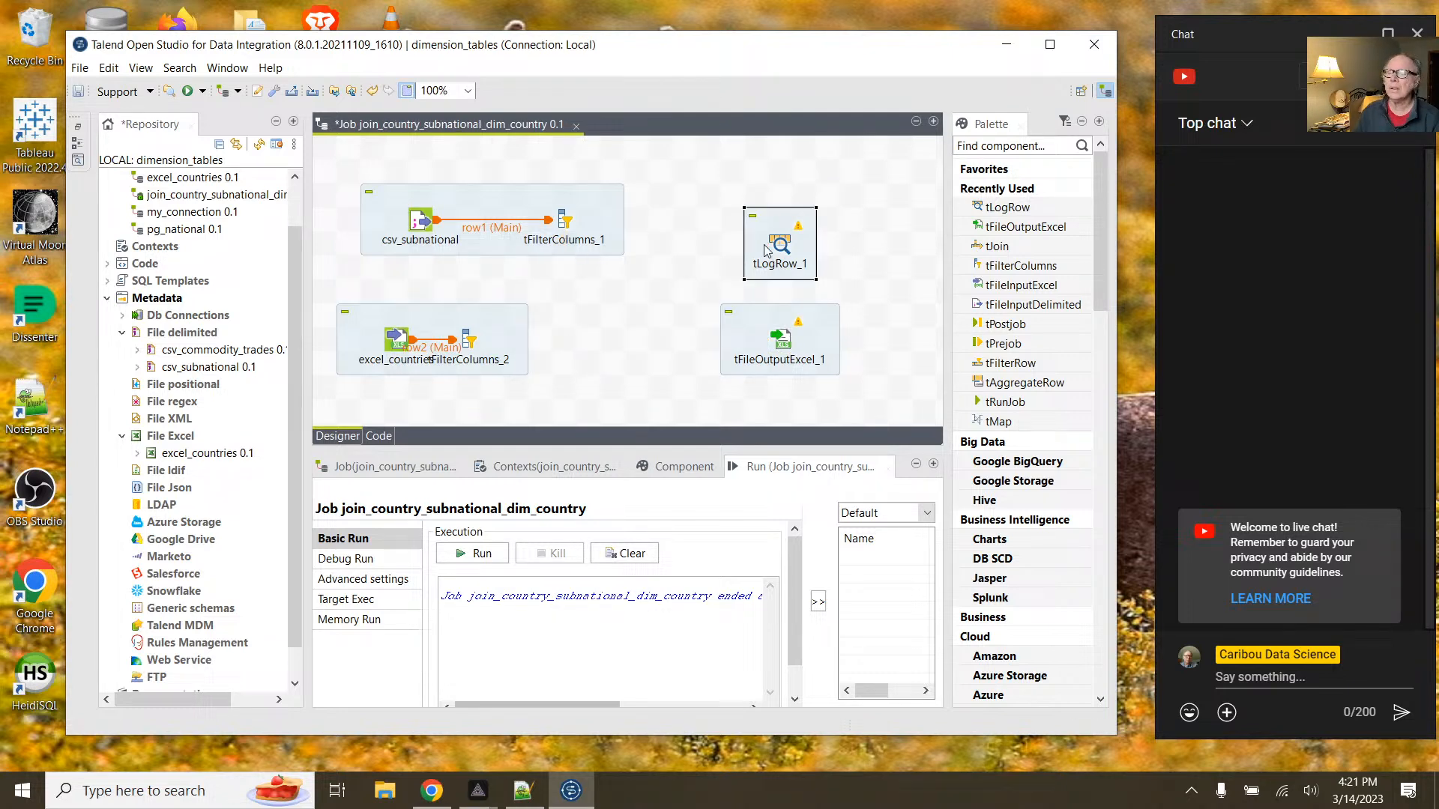
click(761, 327)
key(Delete)
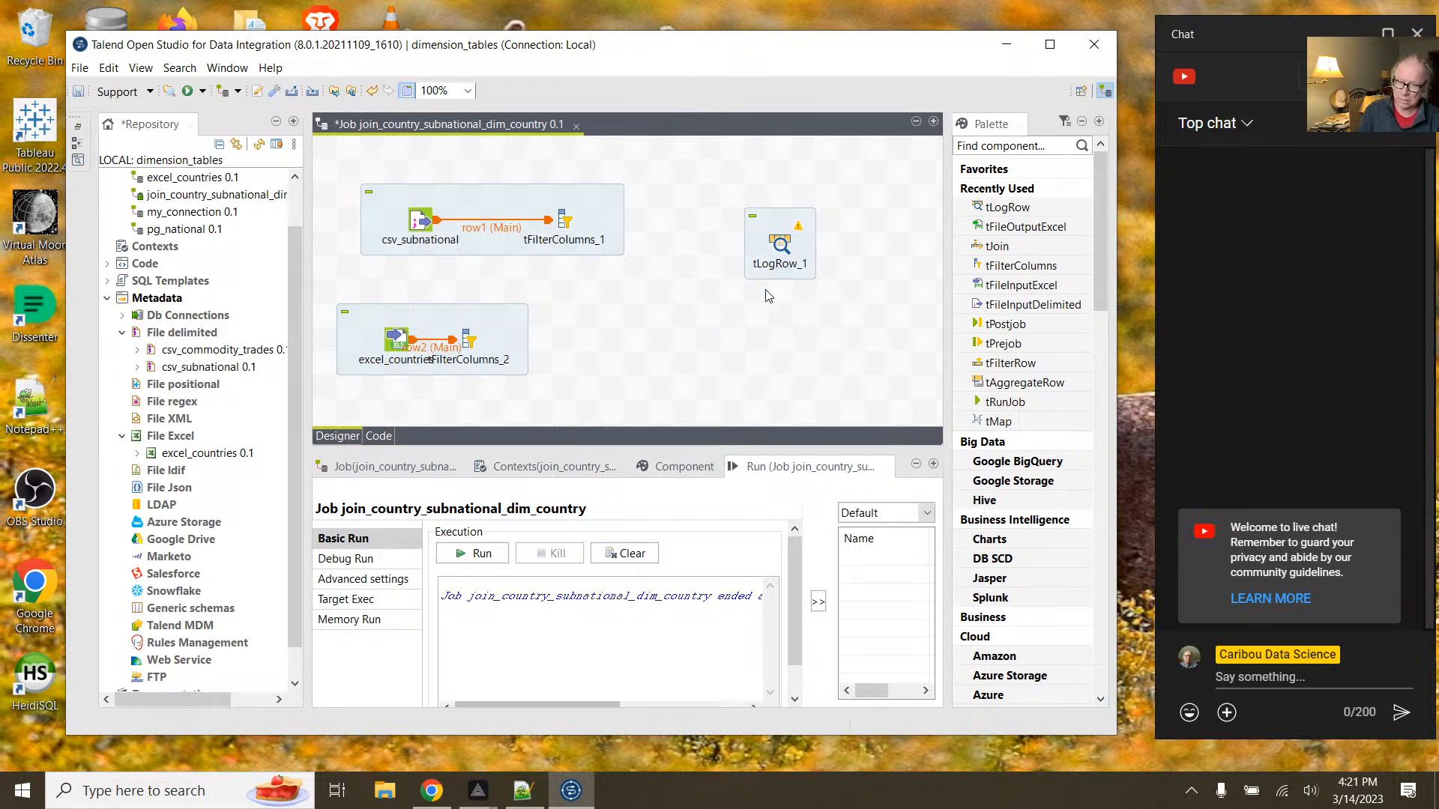
drag(776, 255, 660, 225)
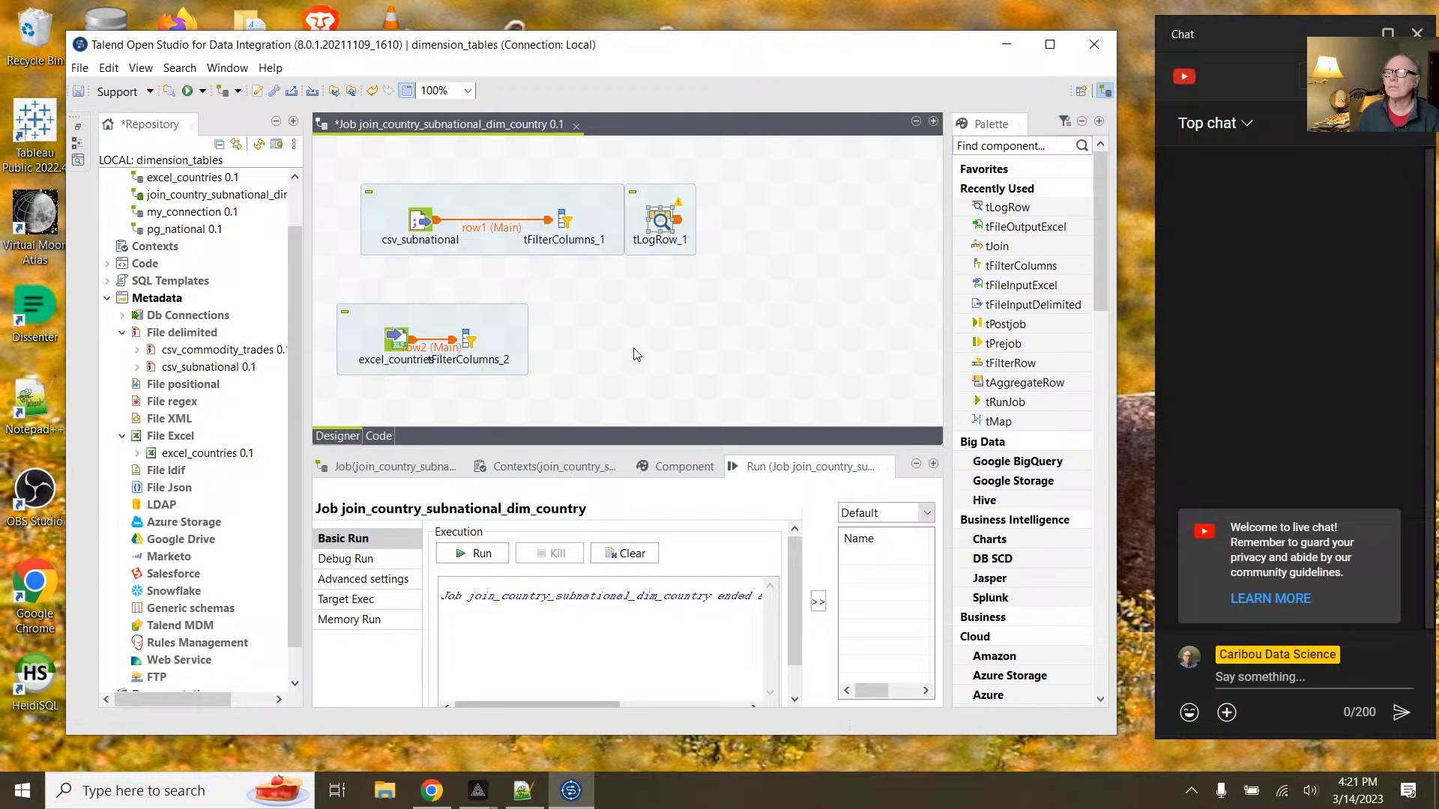
Step: Deactivate the row2 connection between excel_countries and tFilterColumns_2, and deactivate the excel_countries component
right_click(520, 327)
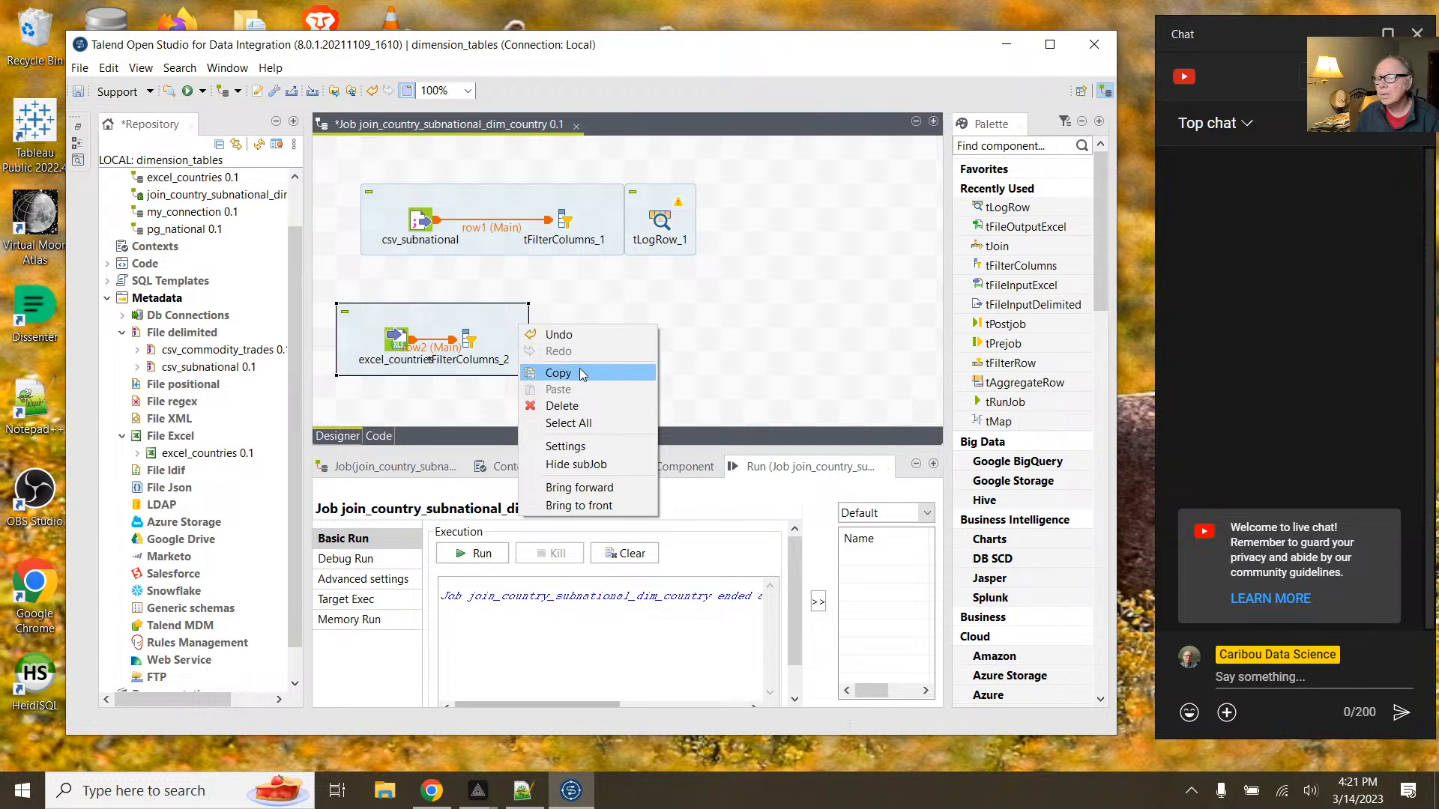
click(709, 320)
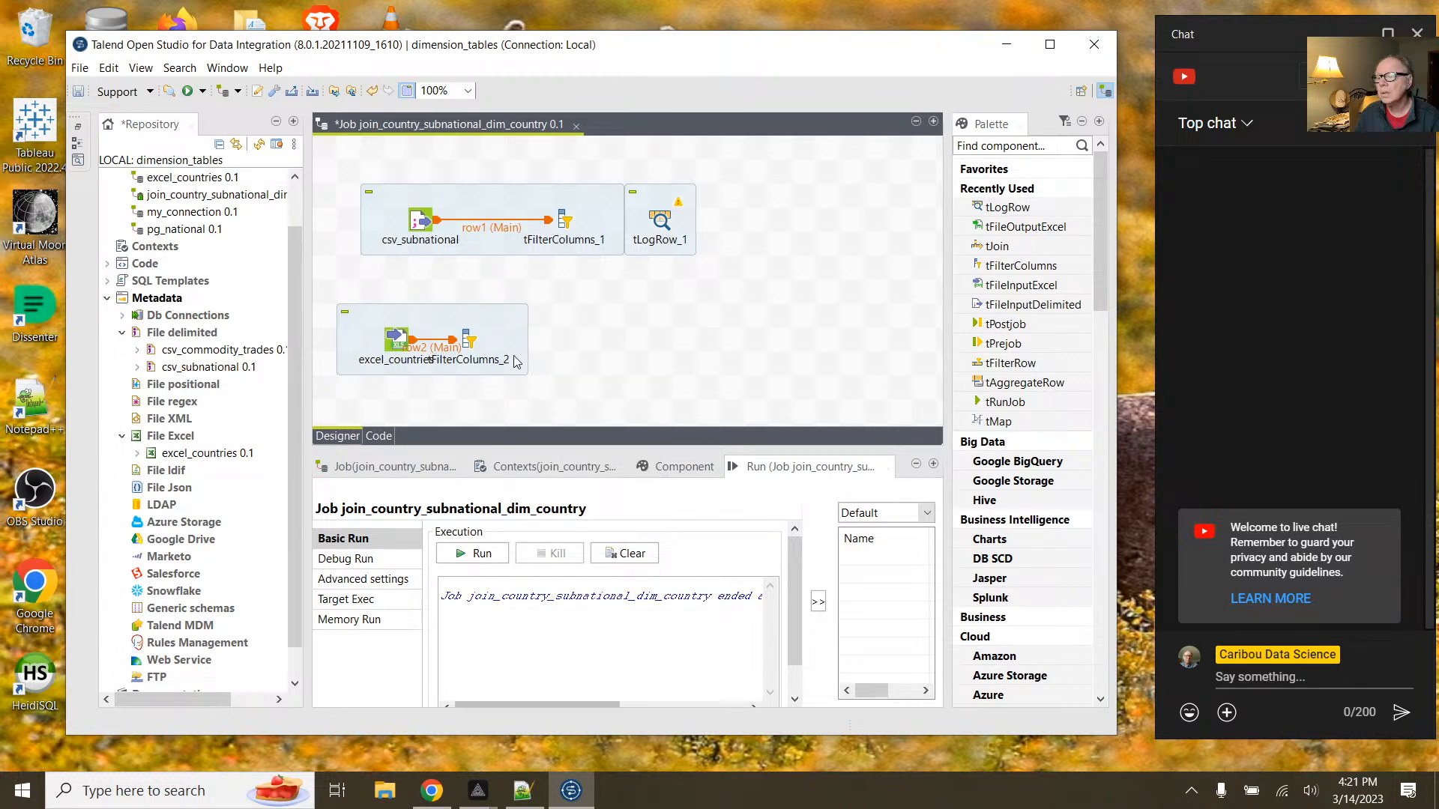
click(413, 346)
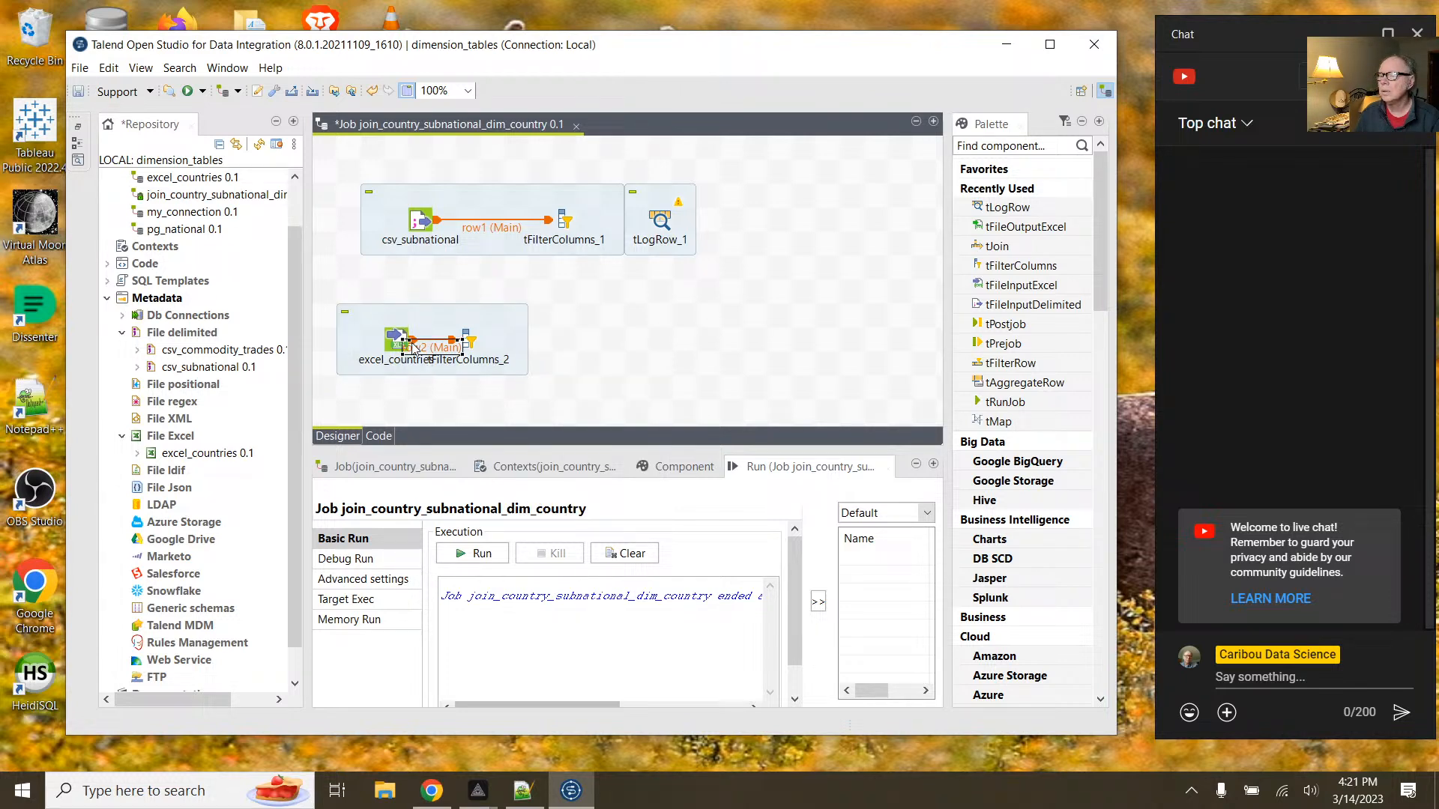
right_click(413, 347)
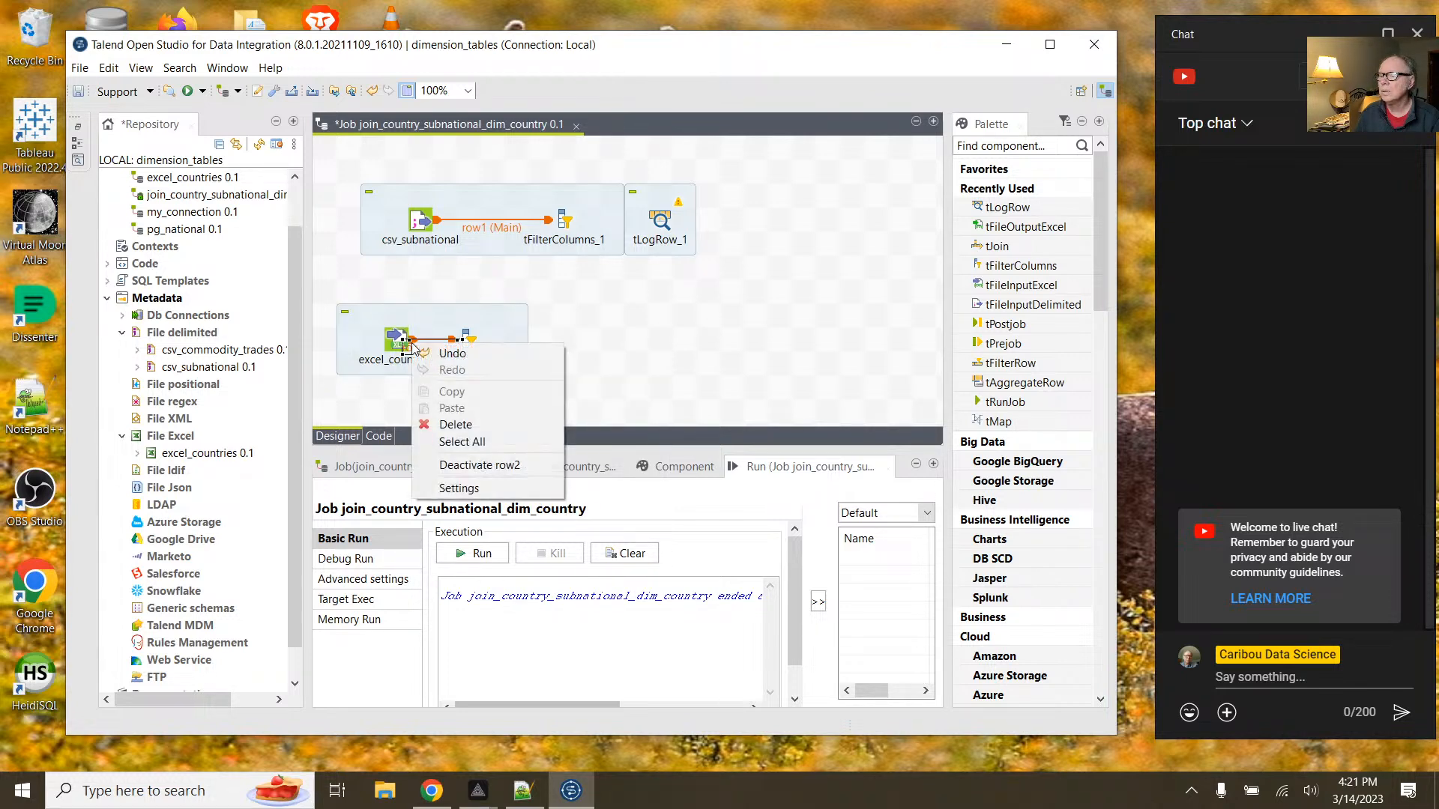
click(498, 463)
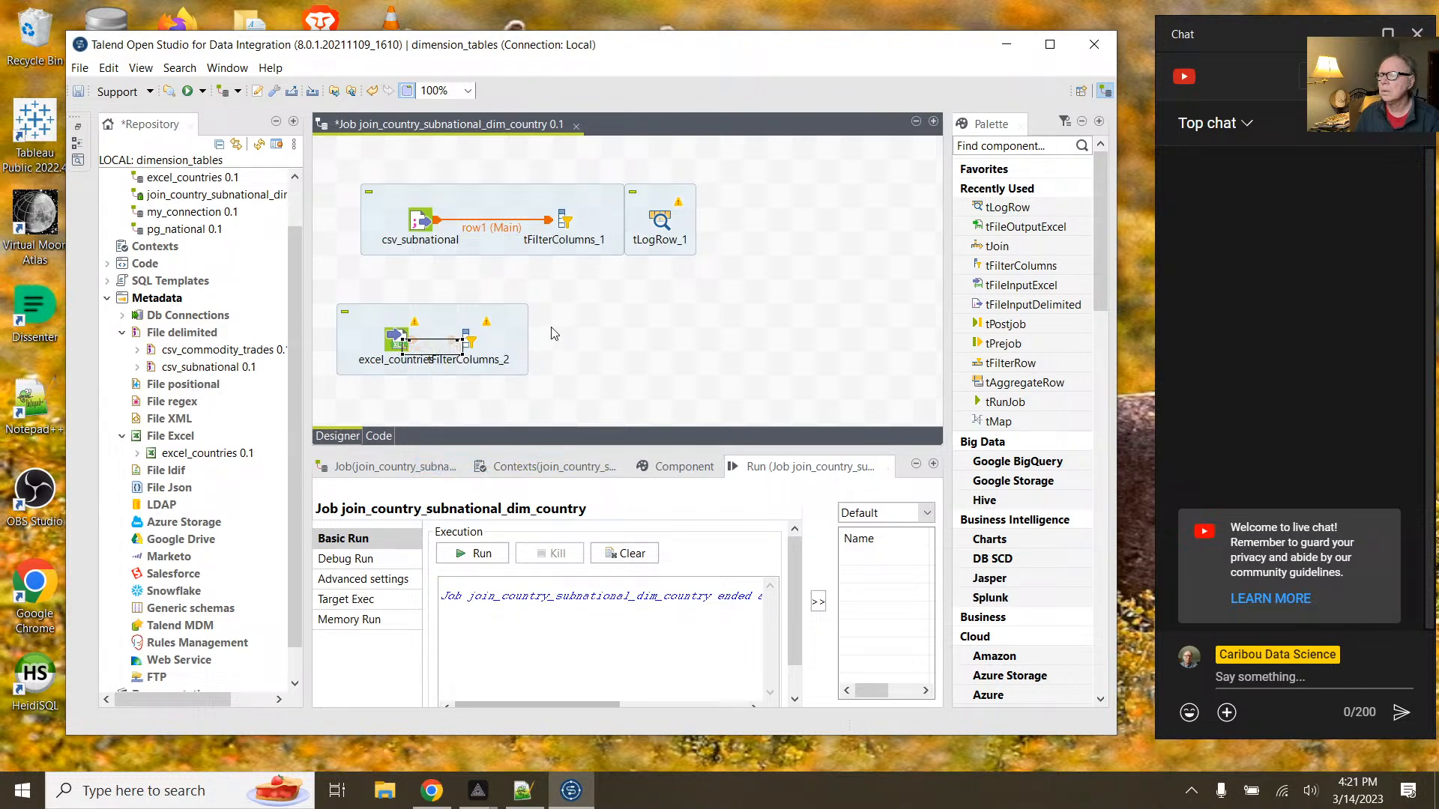
right_click(395, 341)
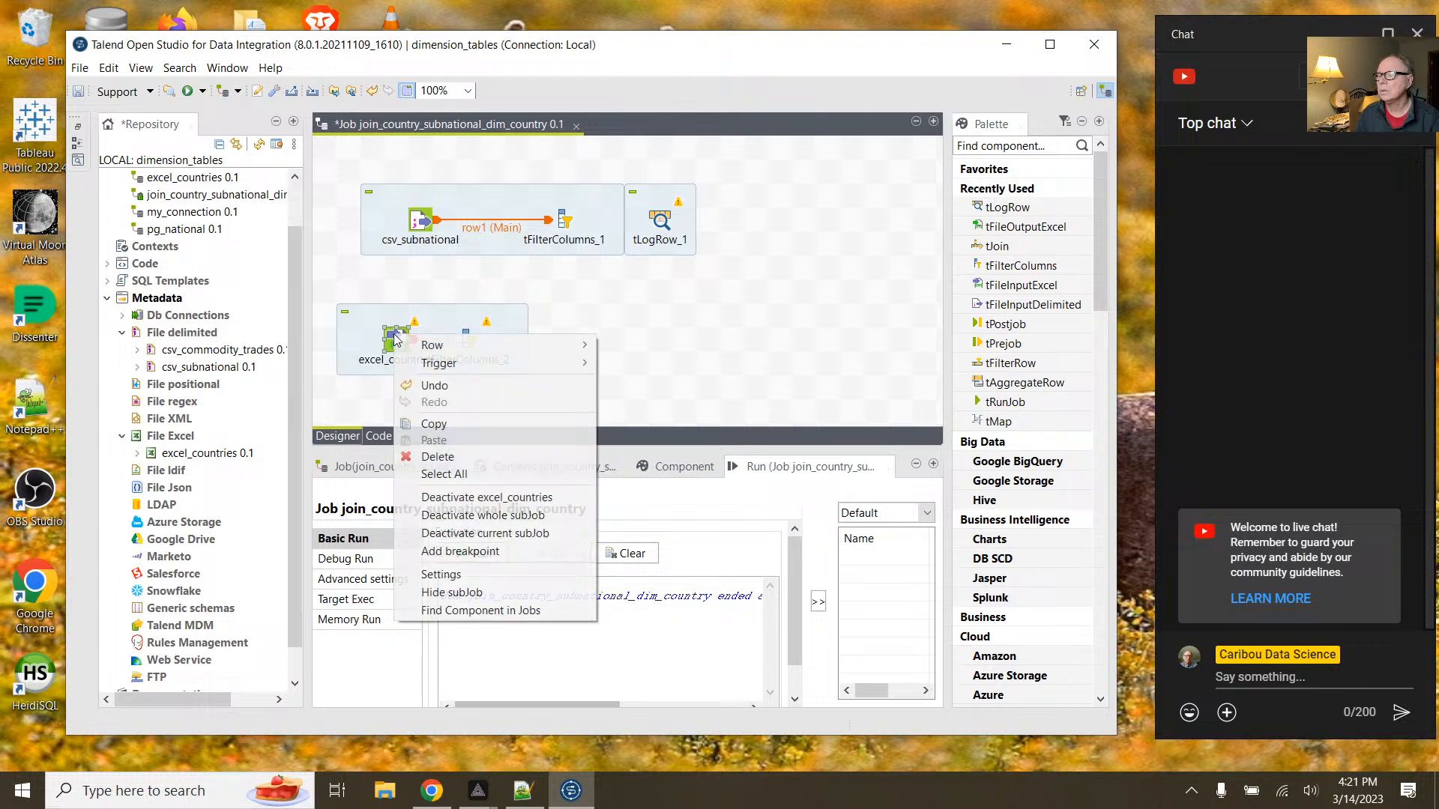
click(516, 497)
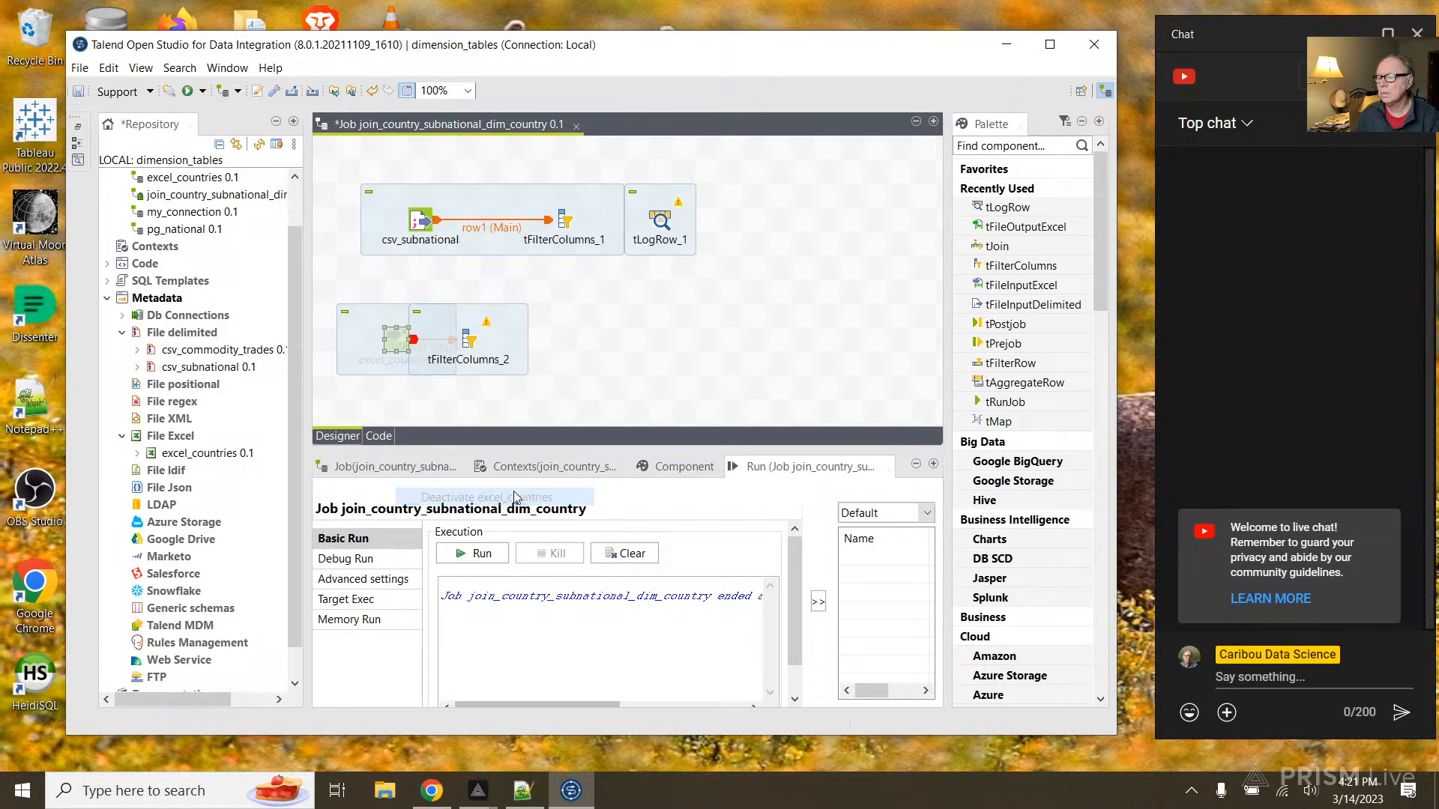
Step: Deactivate the tFilterColumns_2 component, and link tFilterColumns_1 to tLogRow_1 with a main row connection
right_click(468, 342)
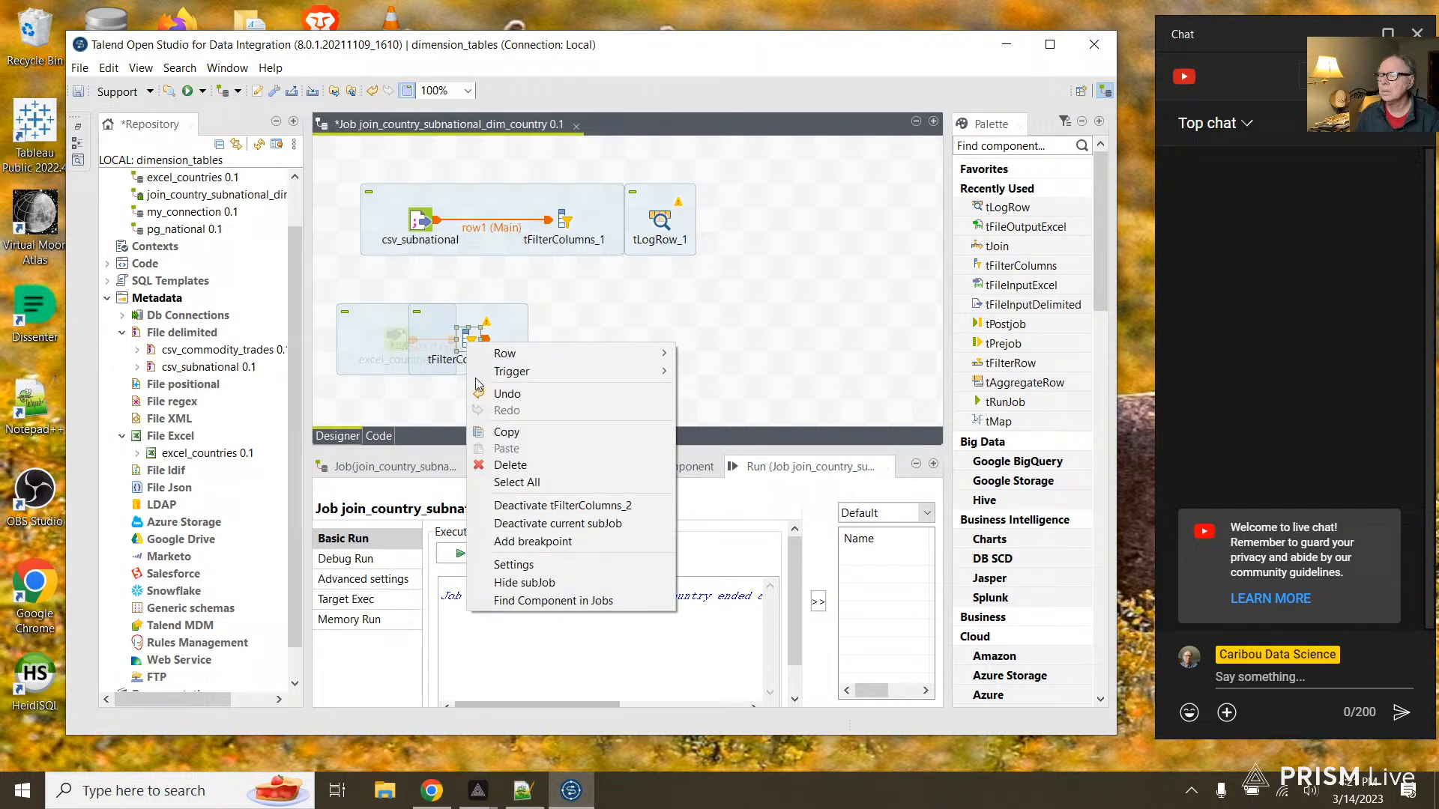
click(541, 507)
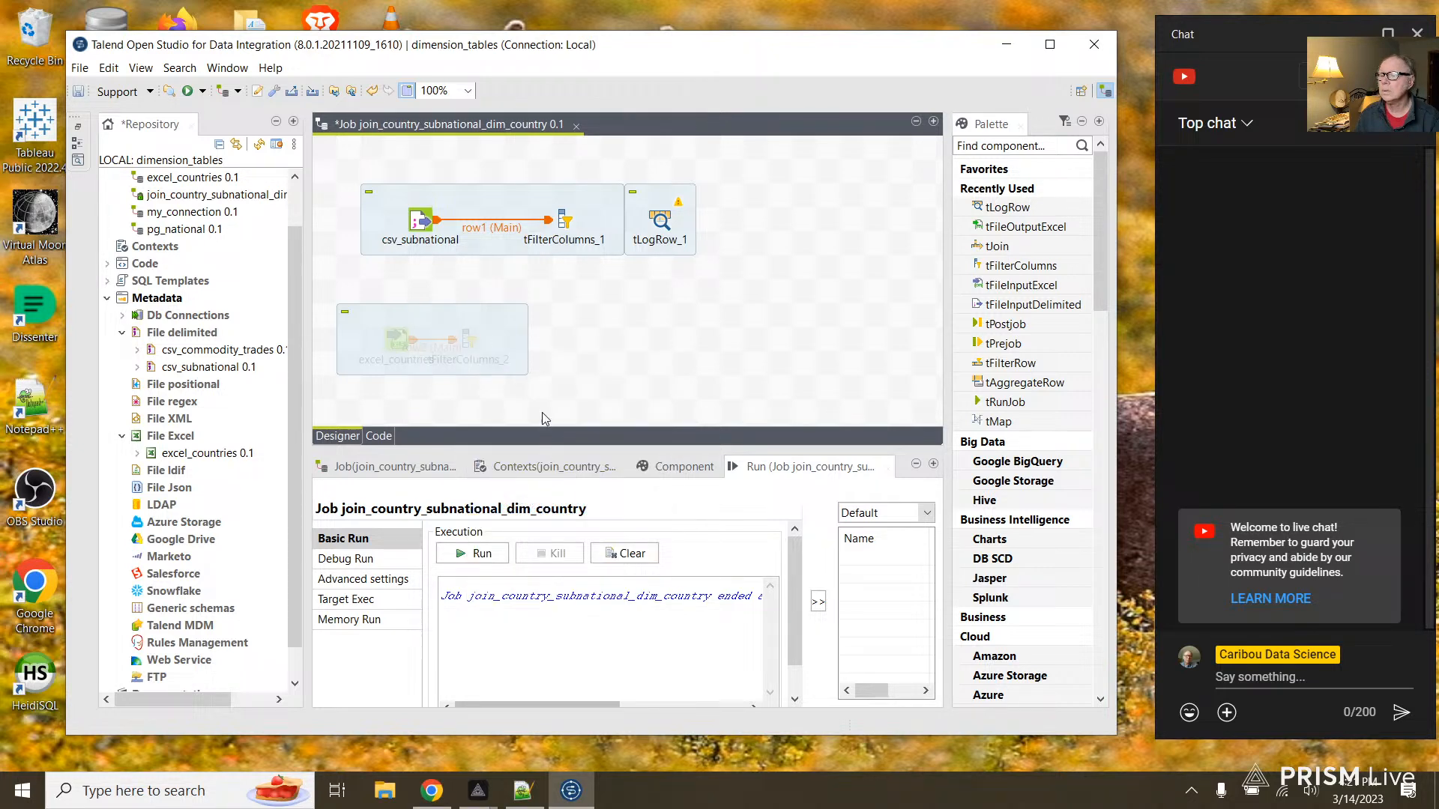
click(567, 223)
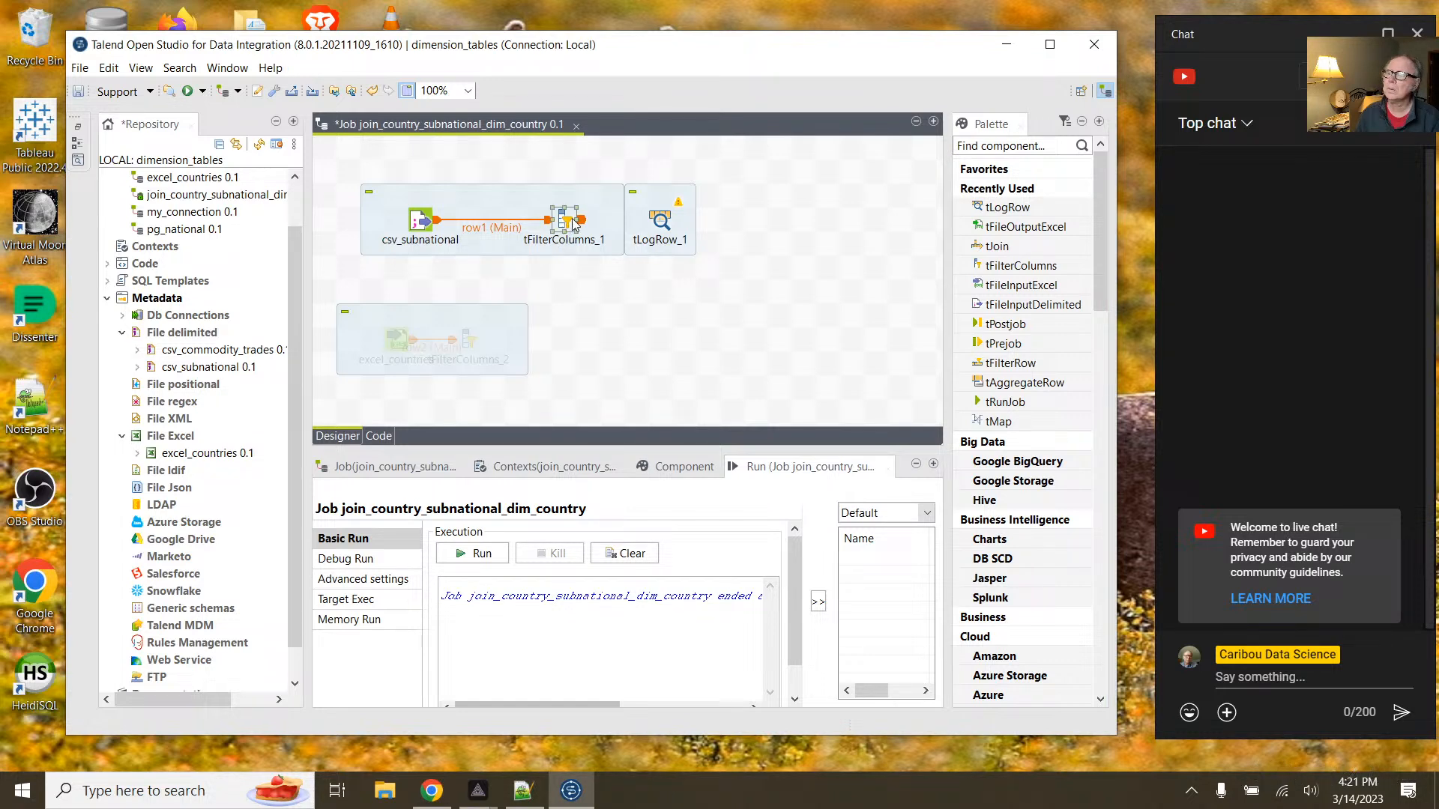
drag(582, 219, 662, 232)
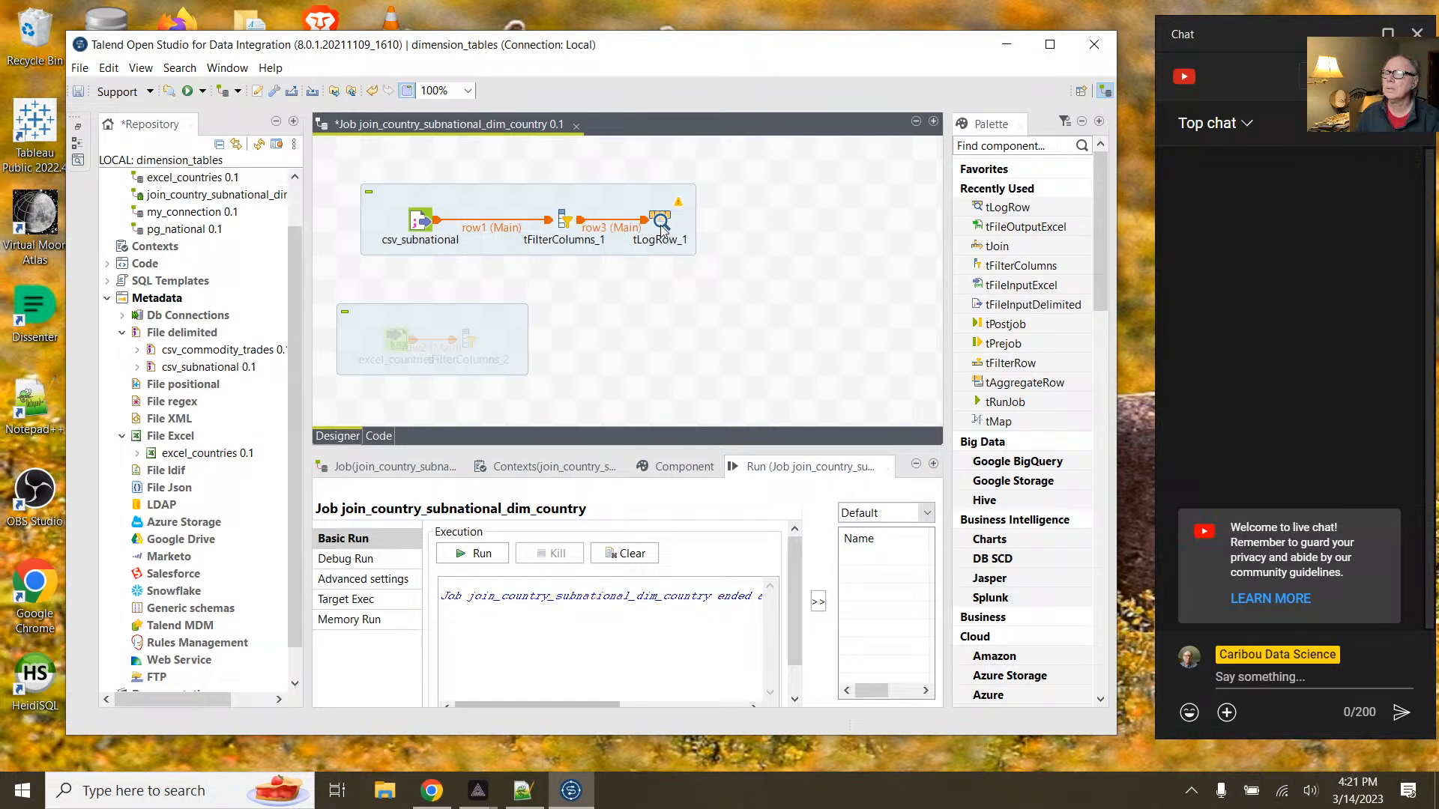
Step: Review the input and output schema columns of tFilterColumns_1 and tLogRow_1, accepting both schemas as they are
double_click(562, 219)
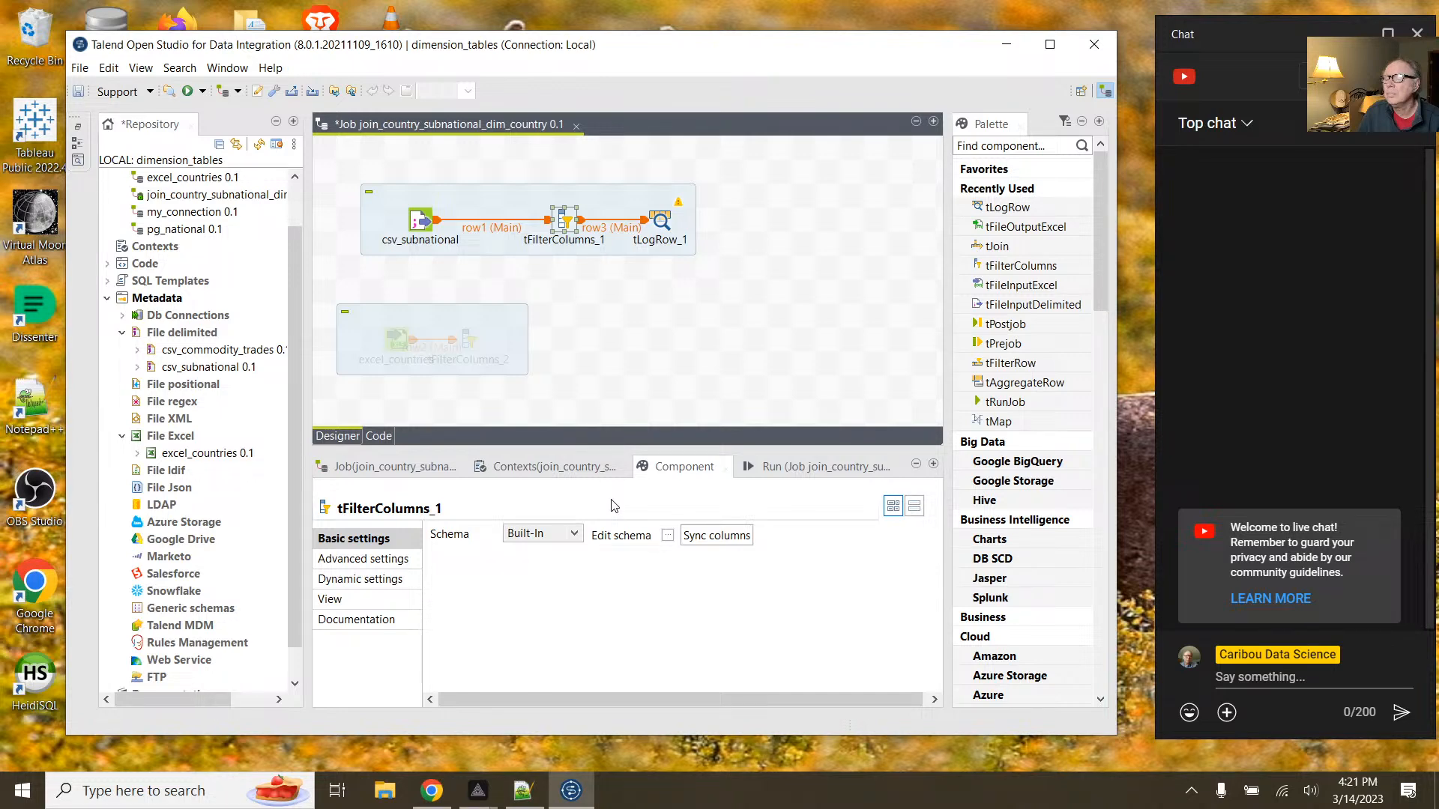
click(667, 535)
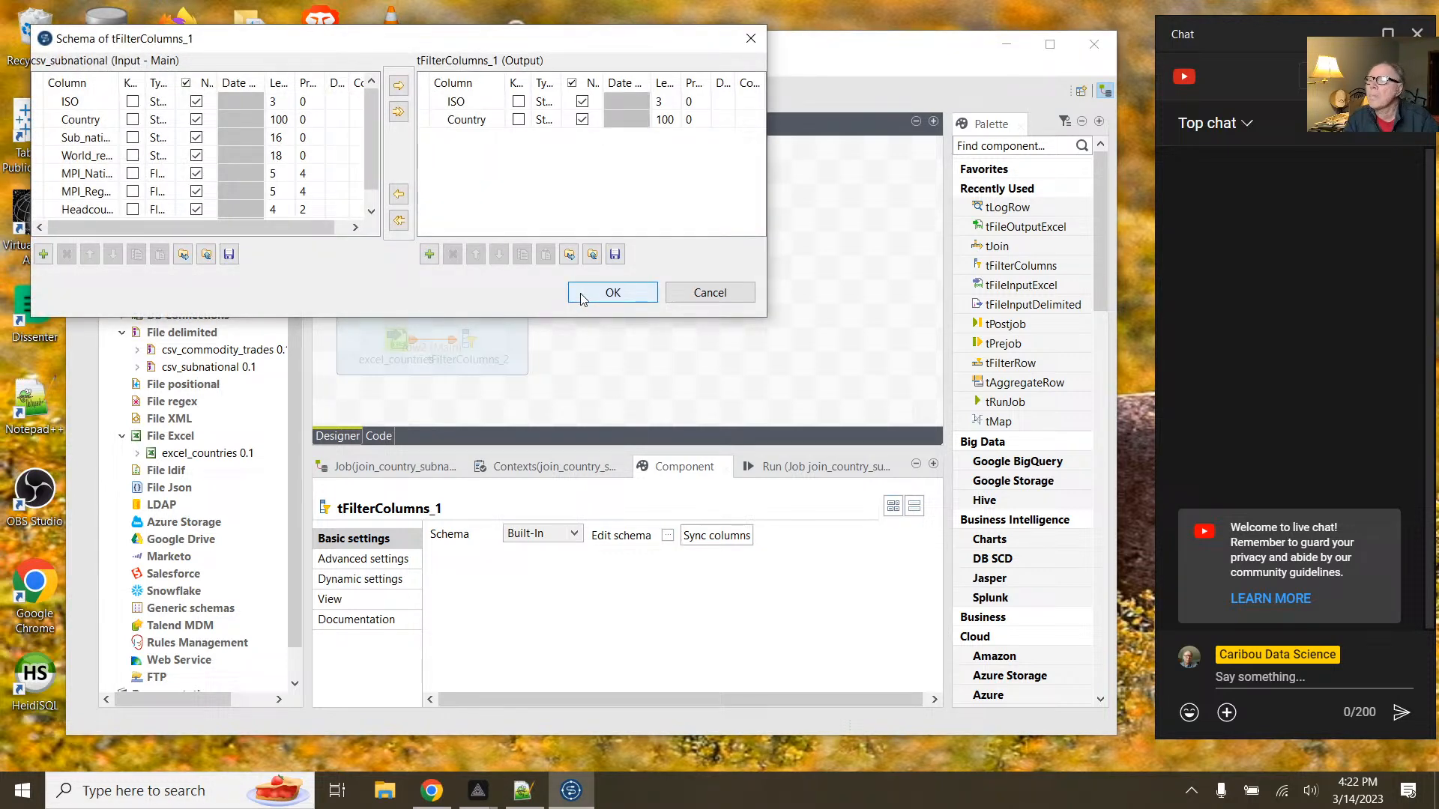
click(612, 292)
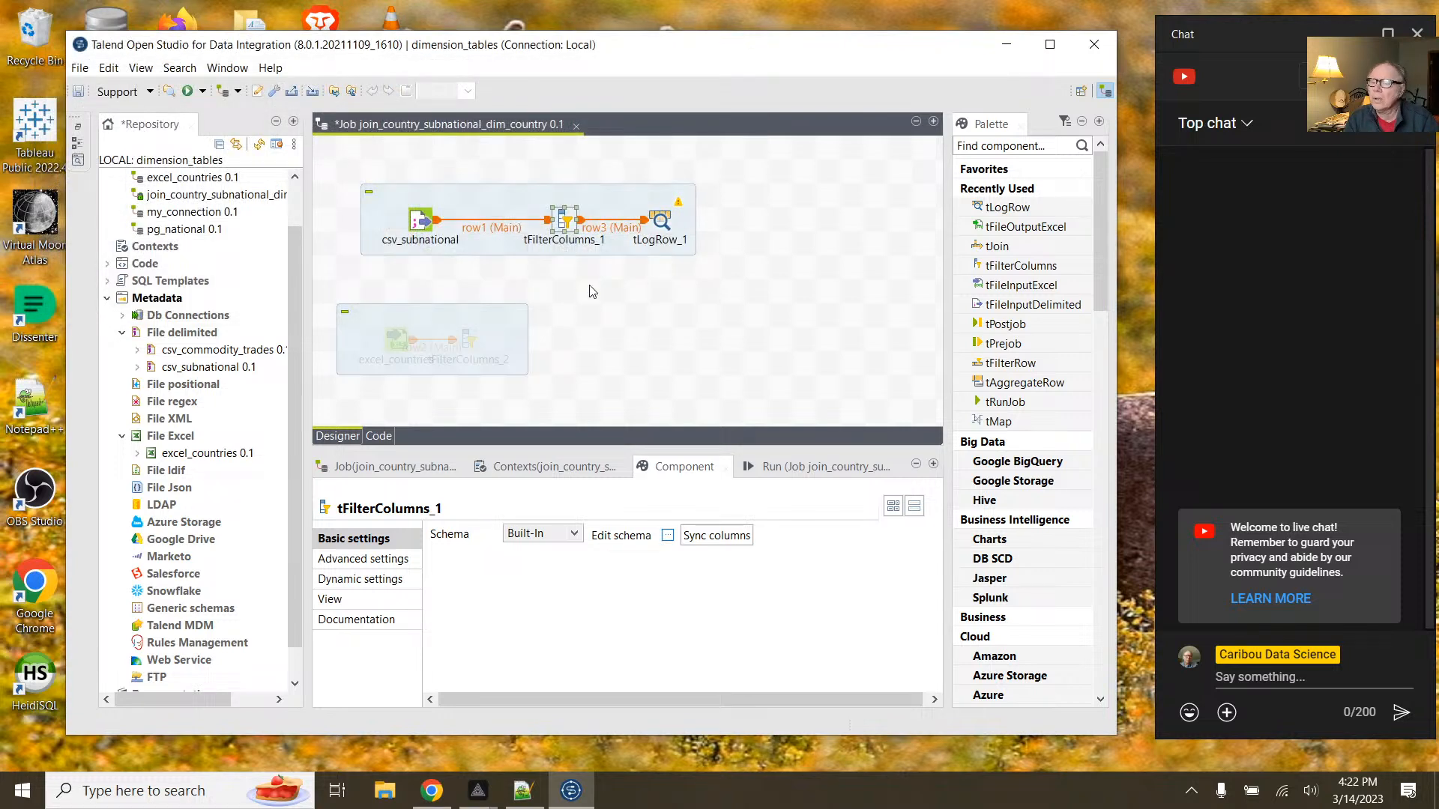
click(657, 219)
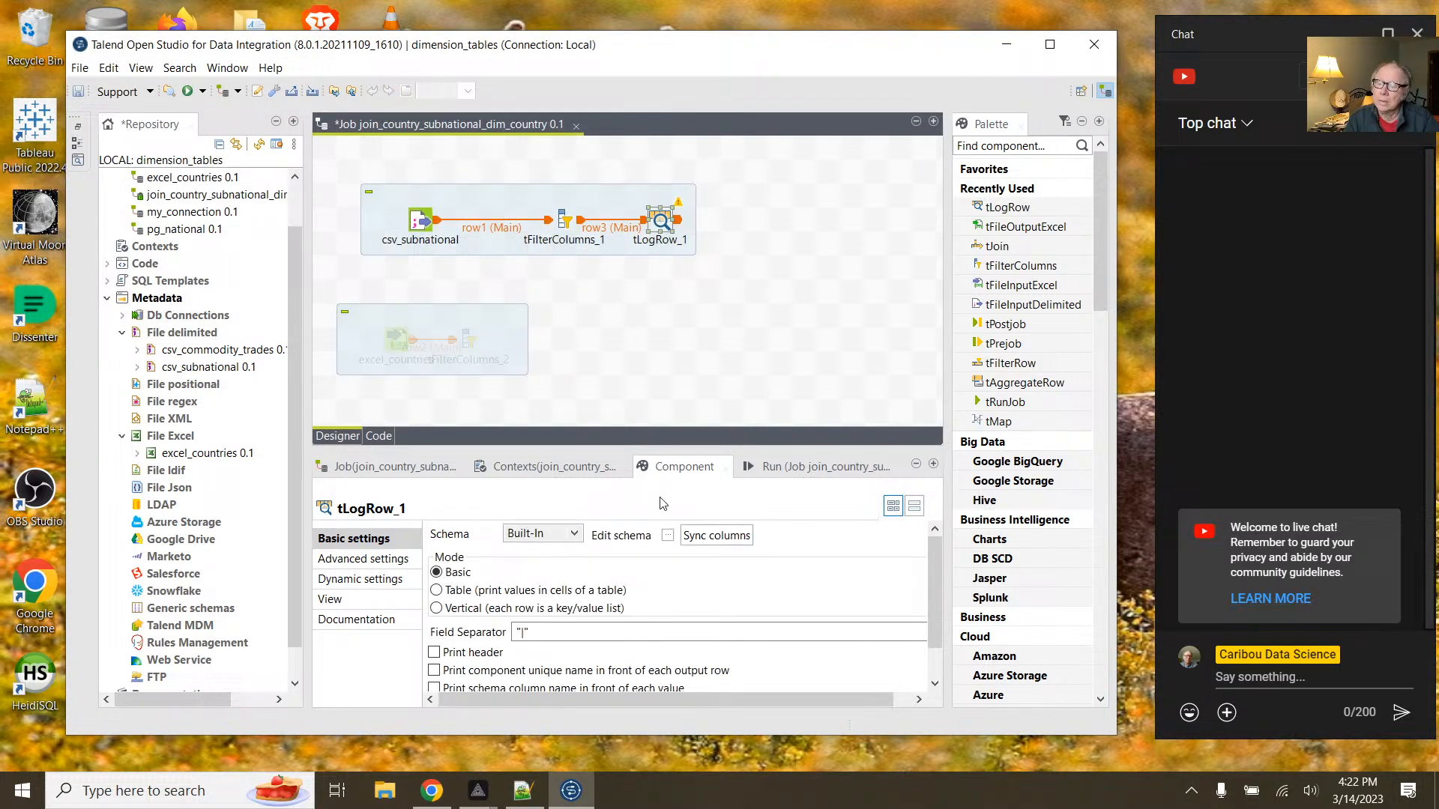
click(667, 535)
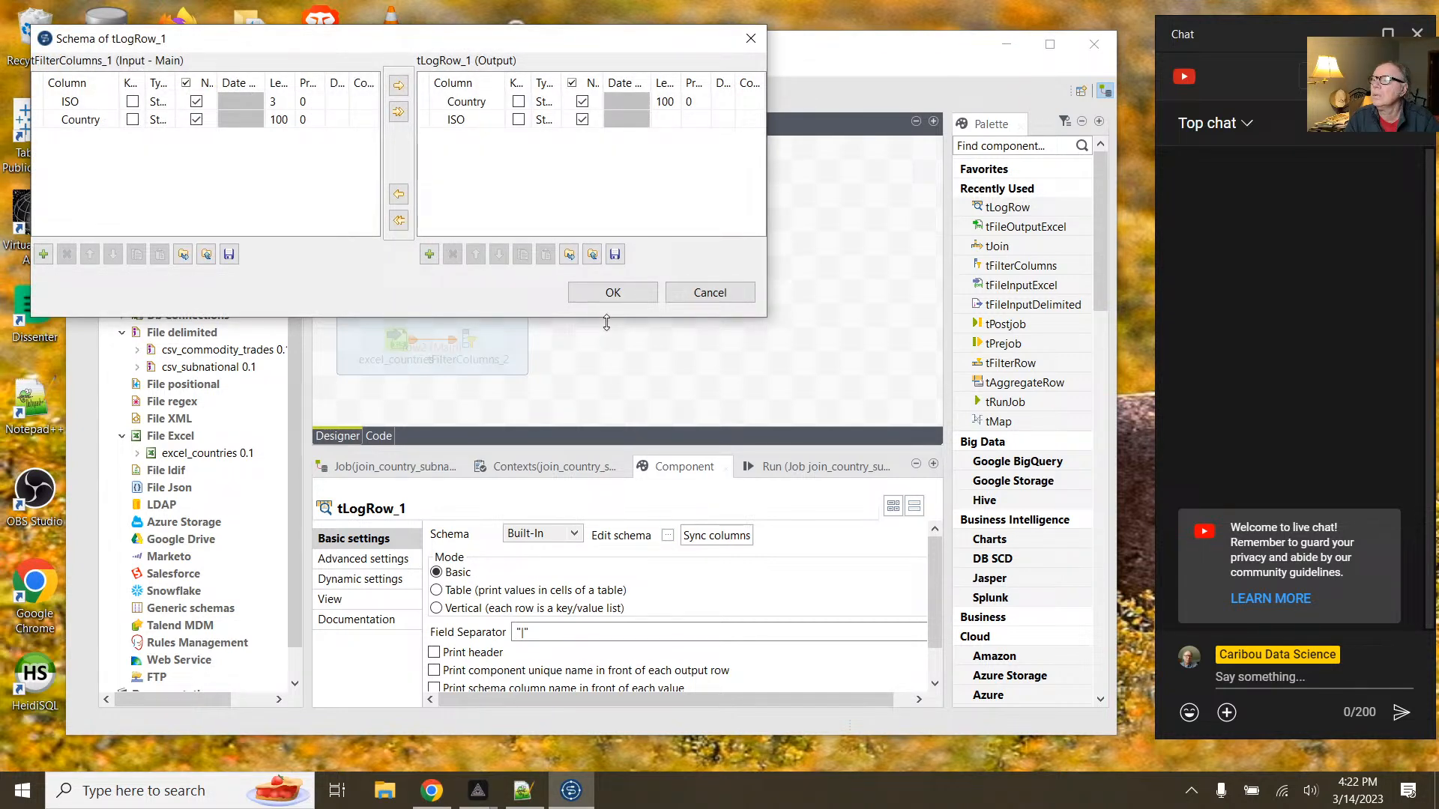
click(611, 296)
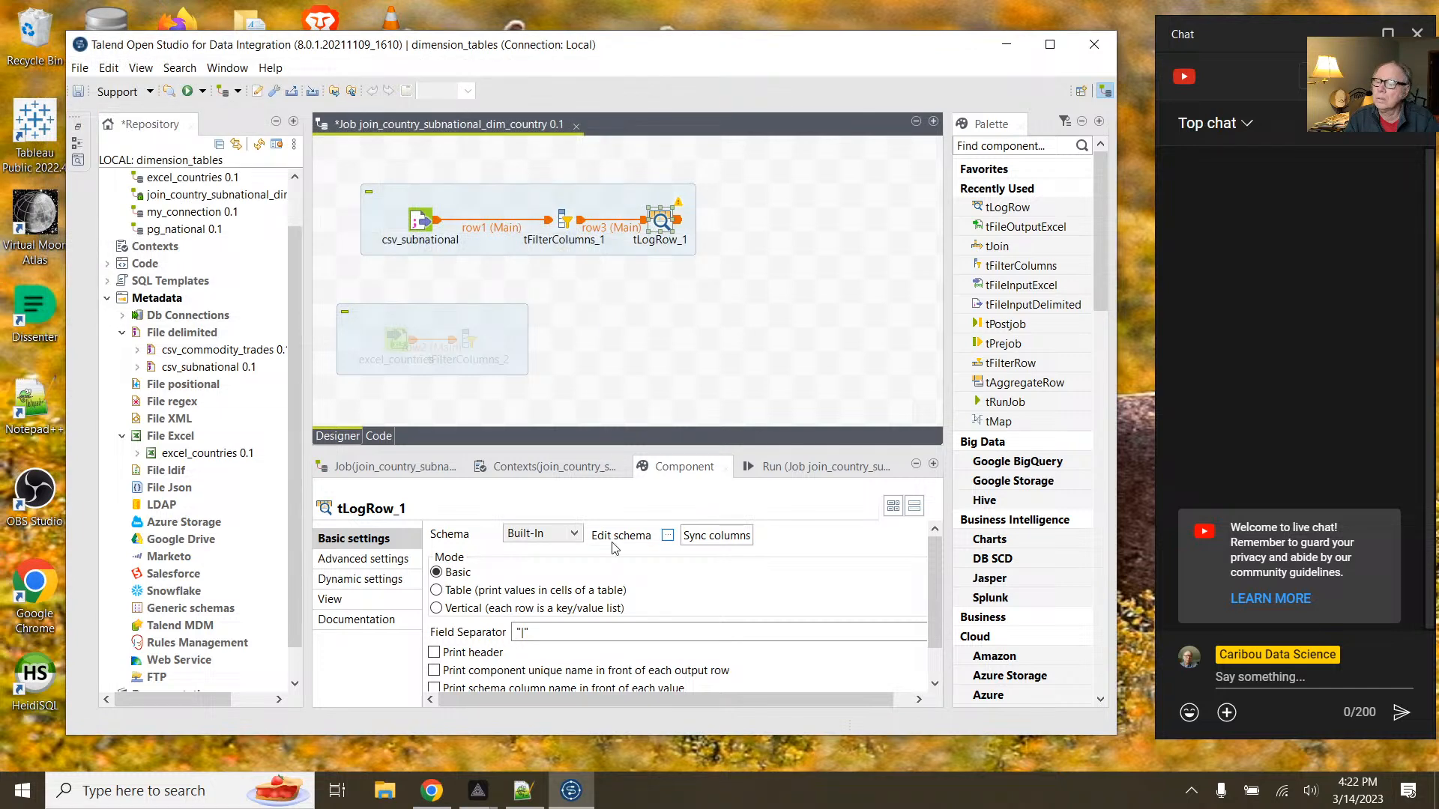
Step: Run the join_country_subnational_dim_country job and look back through its console output
click(803, 466)
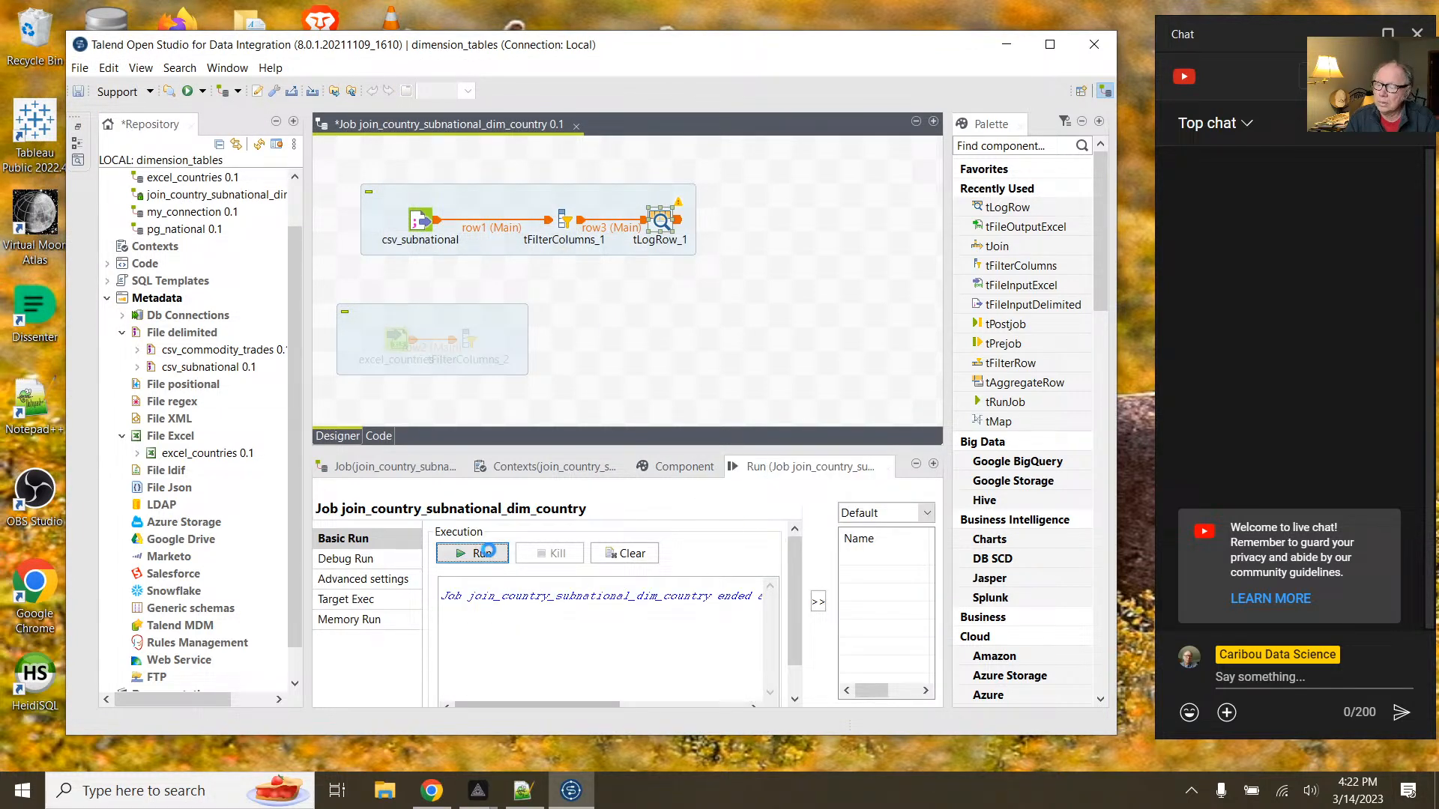
click(500, 555)
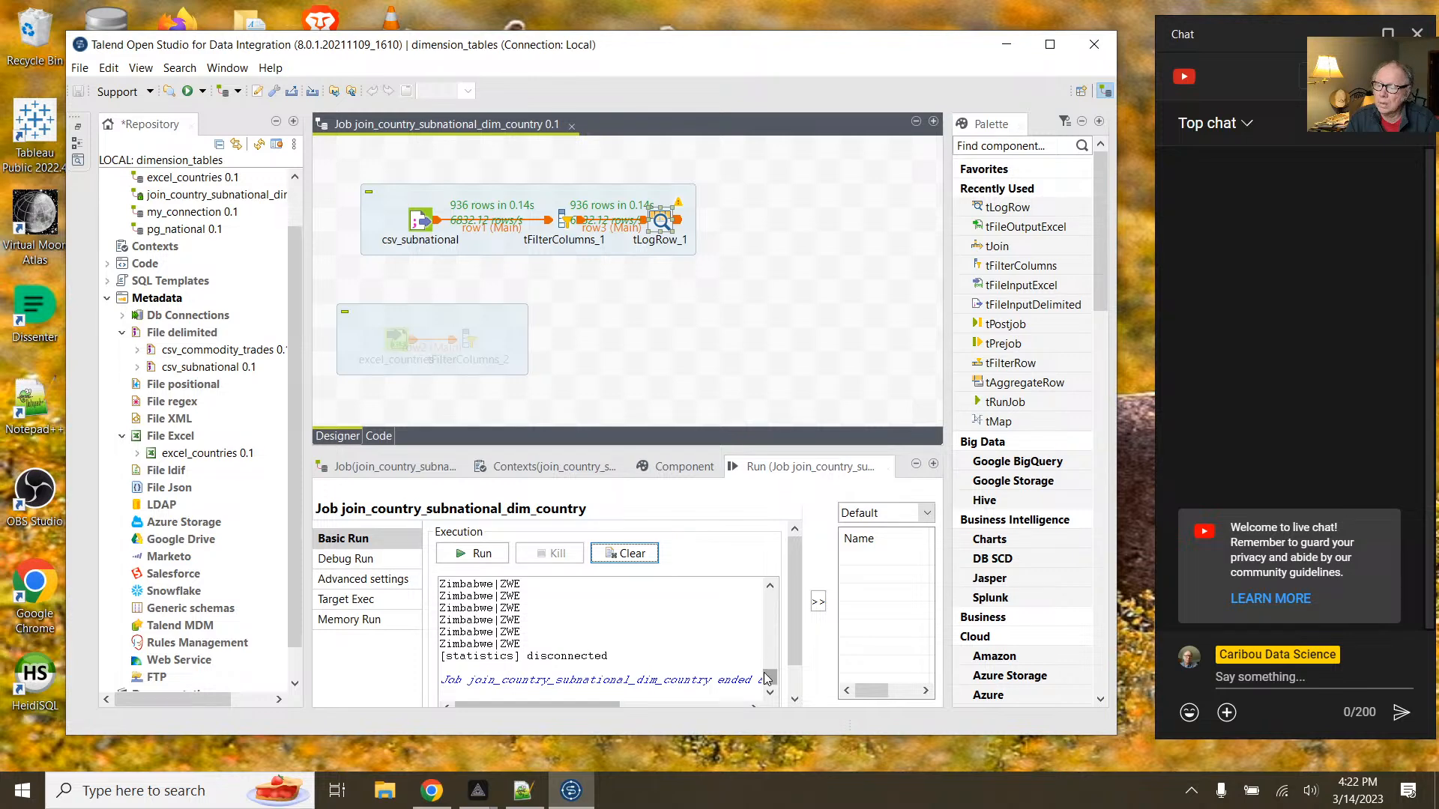
drag(770, 676, 769, 616)
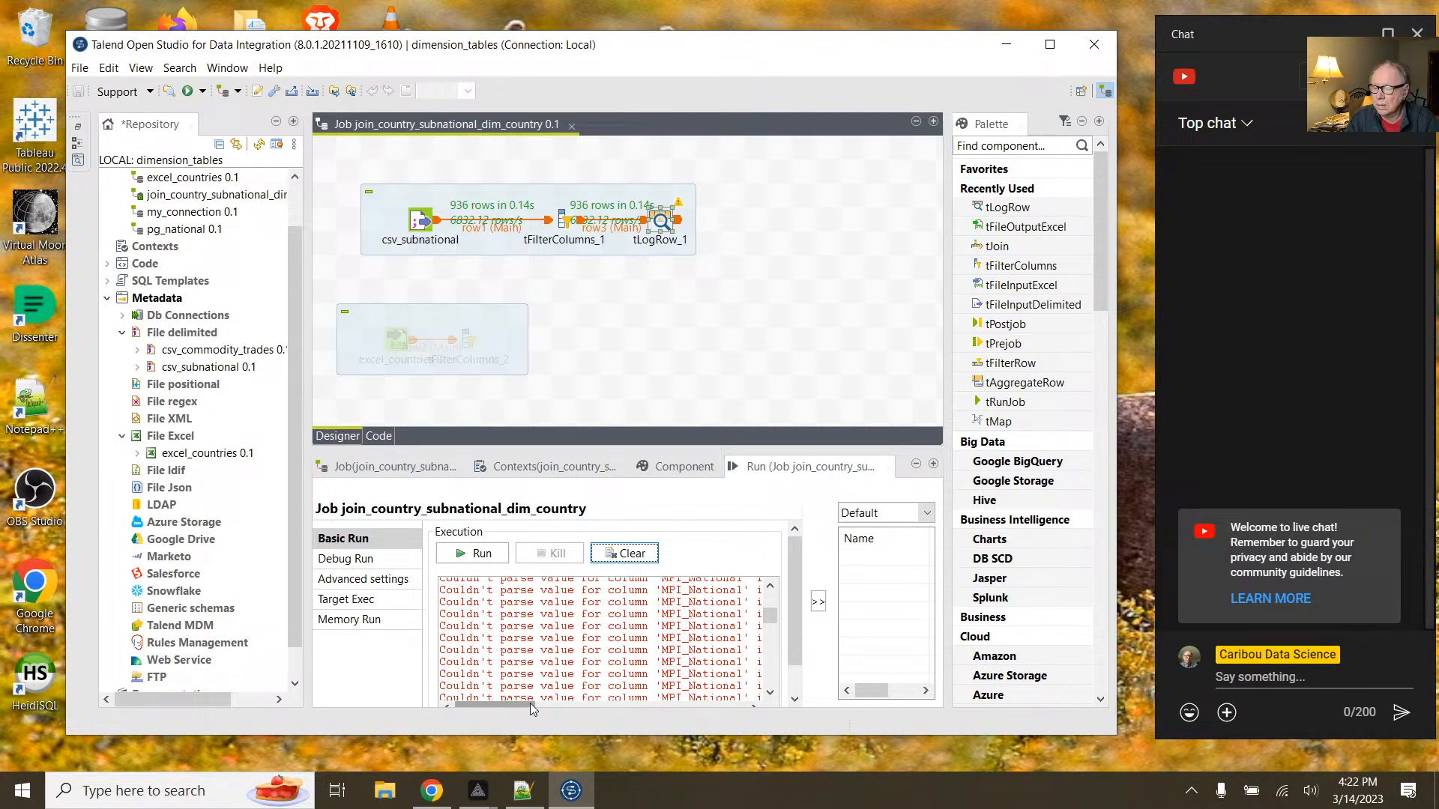
mouse_move(529, 704)
mouse_down()
mouse_move(592, 711)
mouse_move(502, 701)
mouse_up()
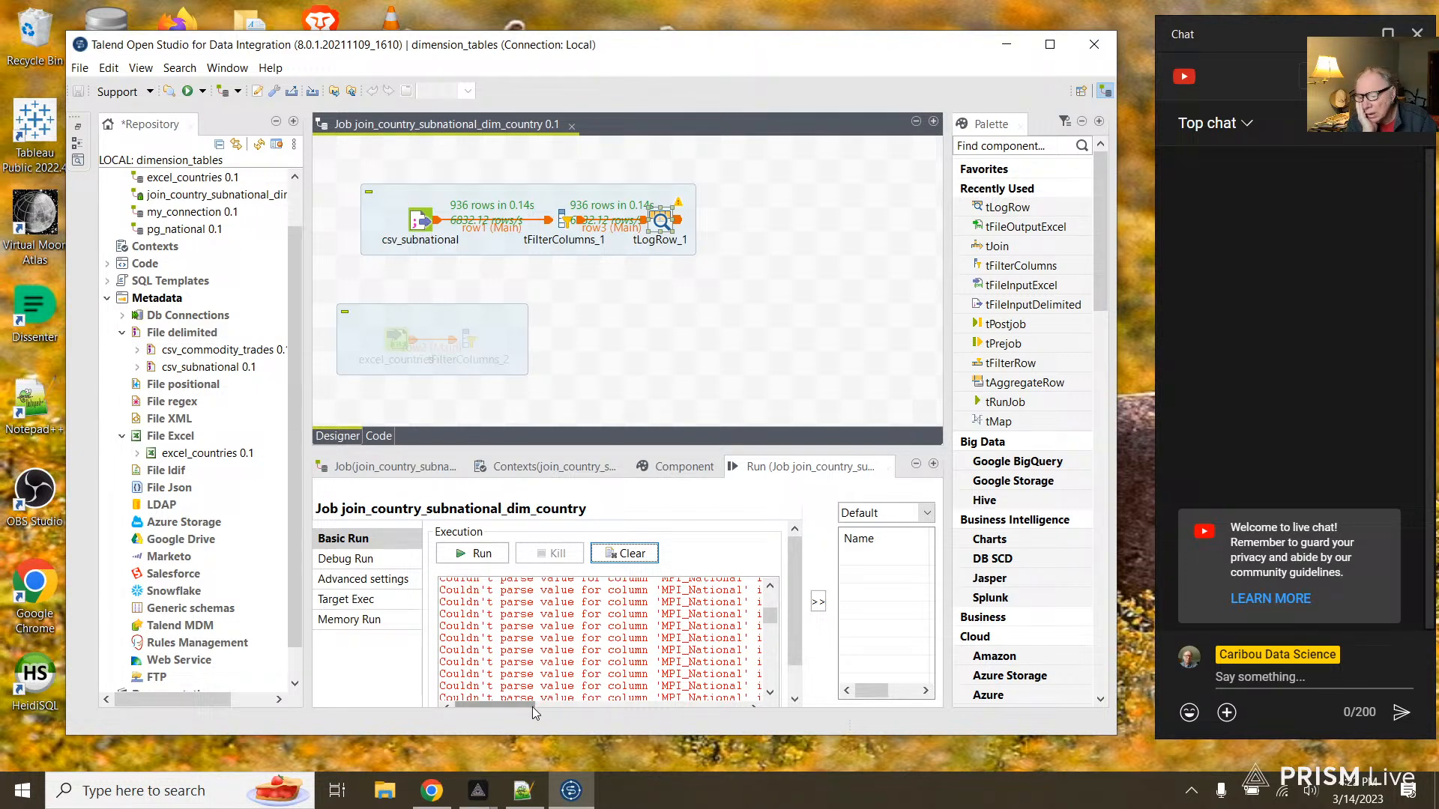
Step: Examine the full text of the MPI_National parsing messages in the execution console, and clear the console
click(563, 244)
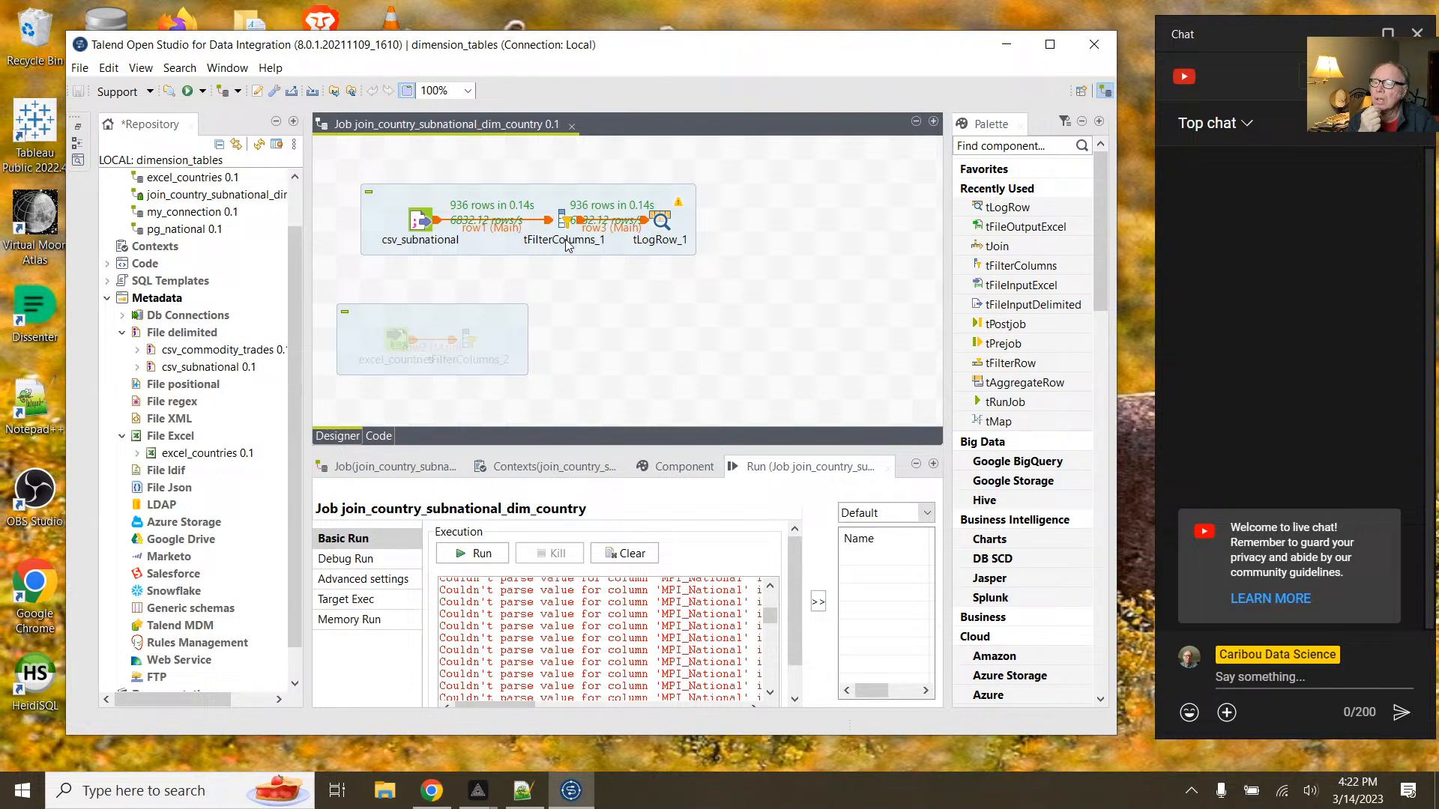
click(564, 244)
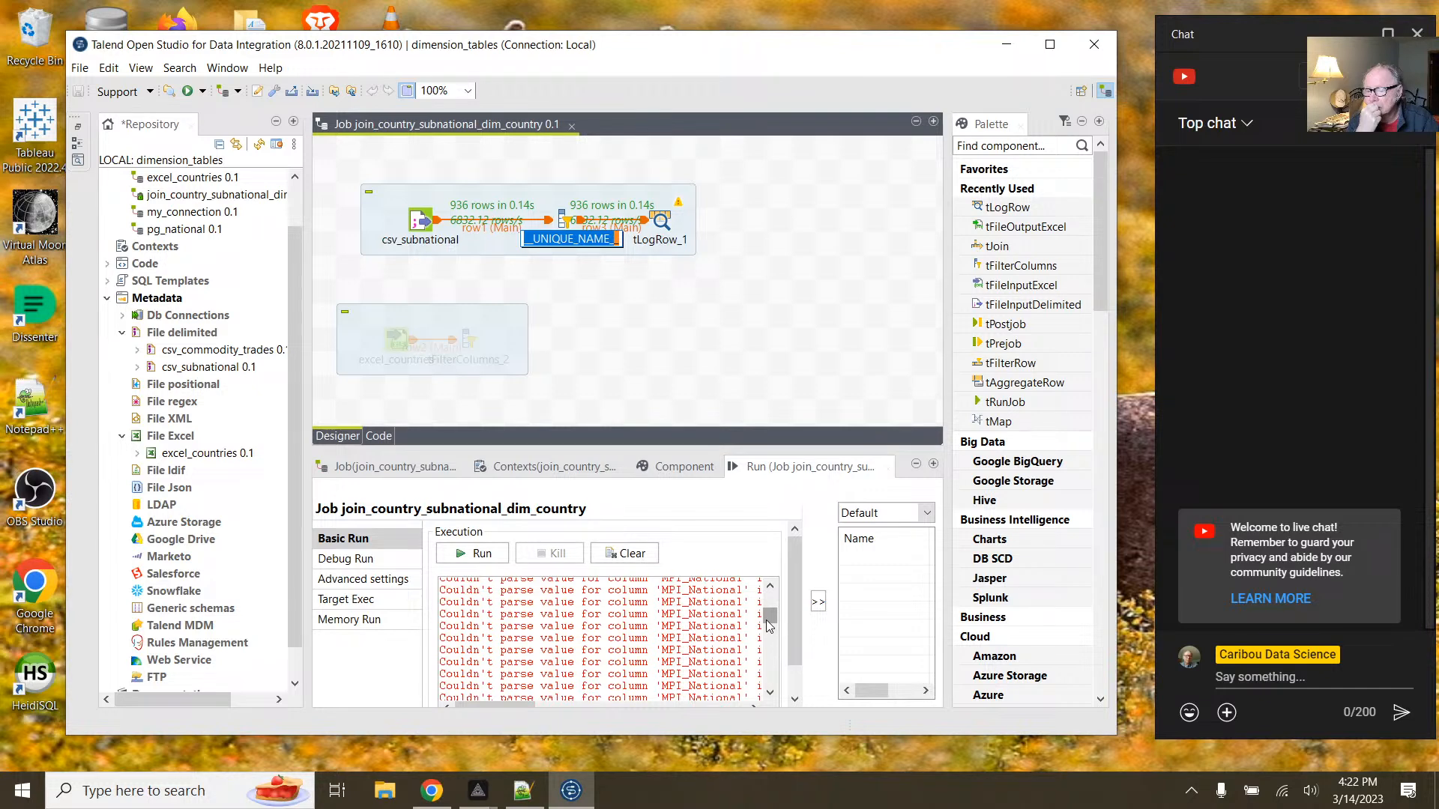
key(F6)
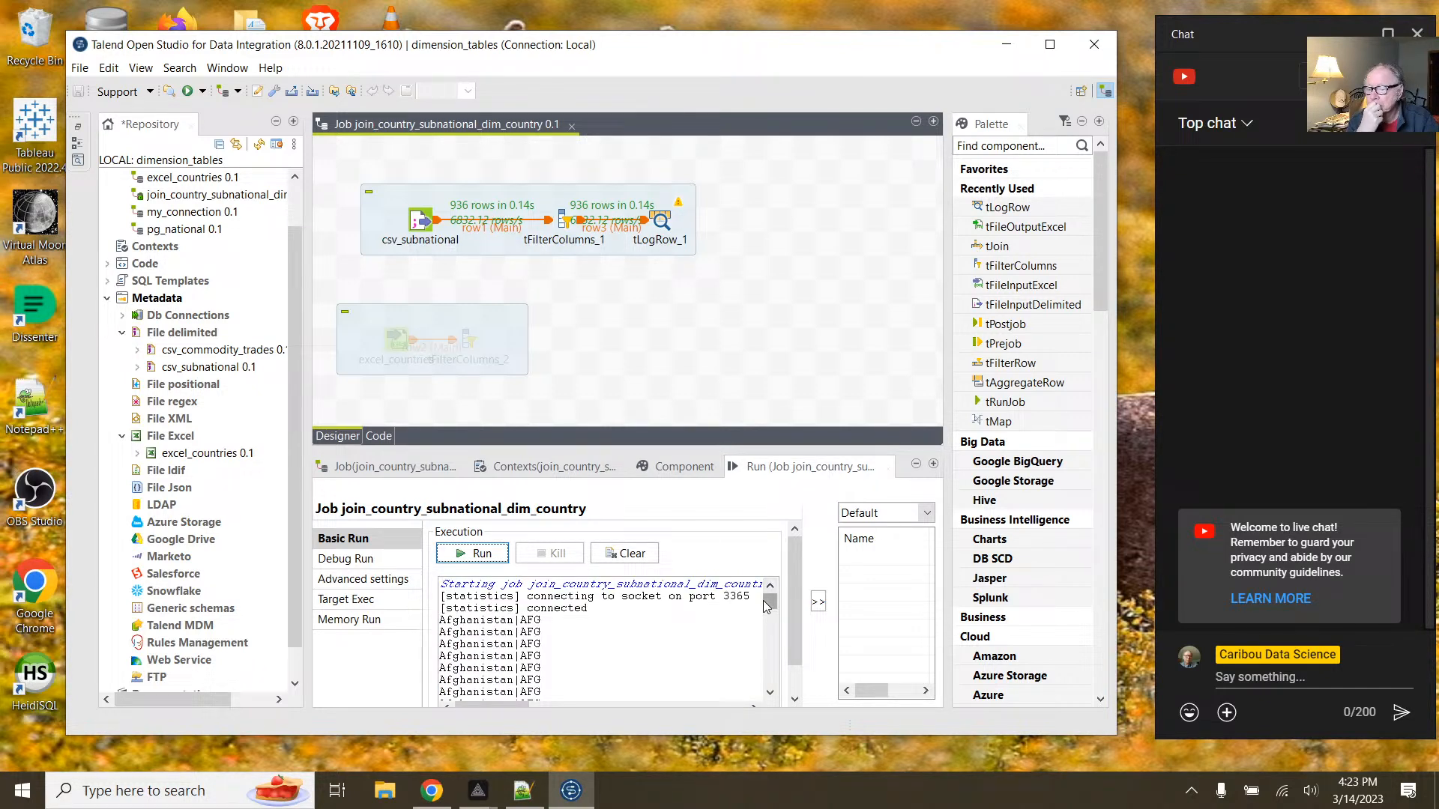
scroll(748, 626, down, 1)
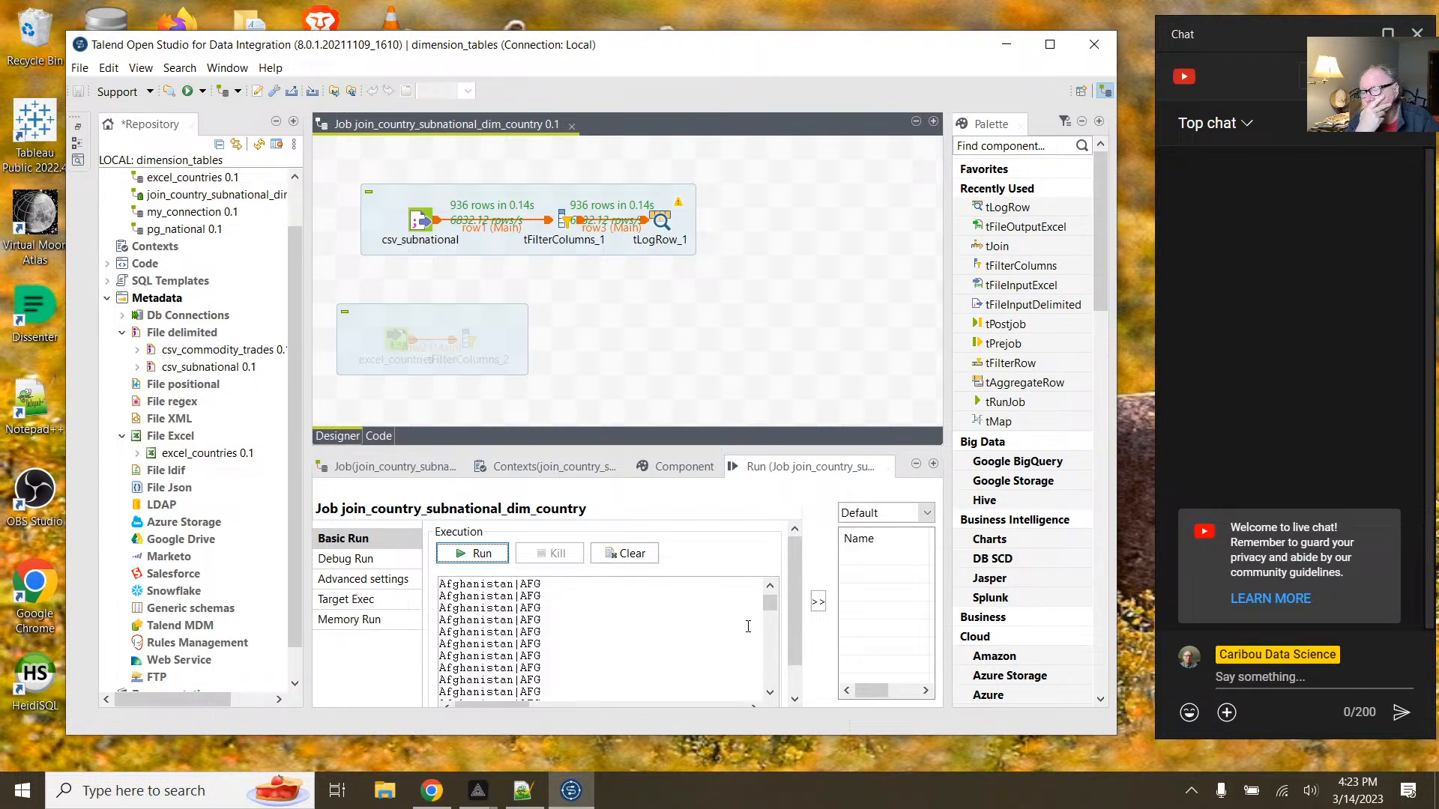
drag(770, 608, 774, 627)
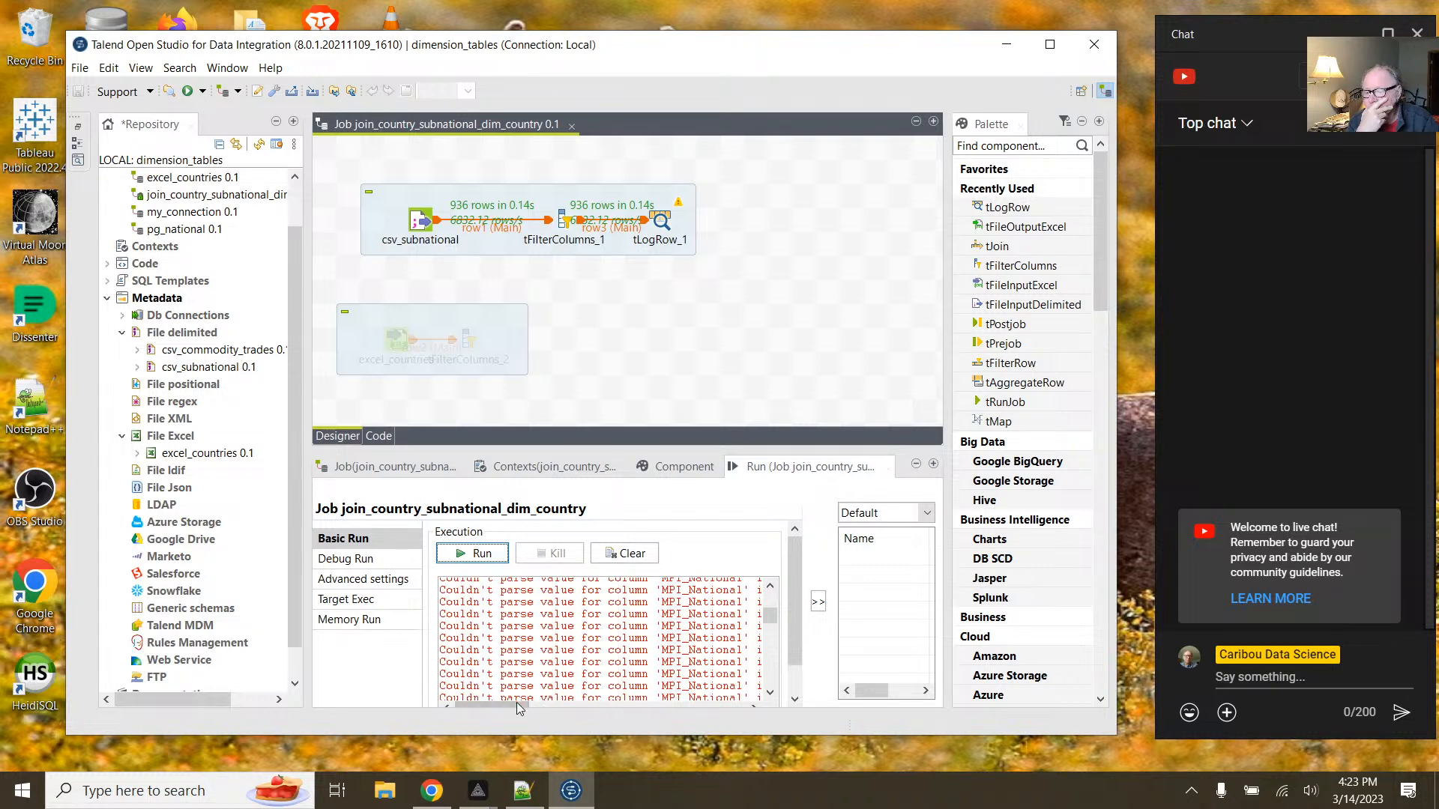
drag(516, 703, 679, 722)
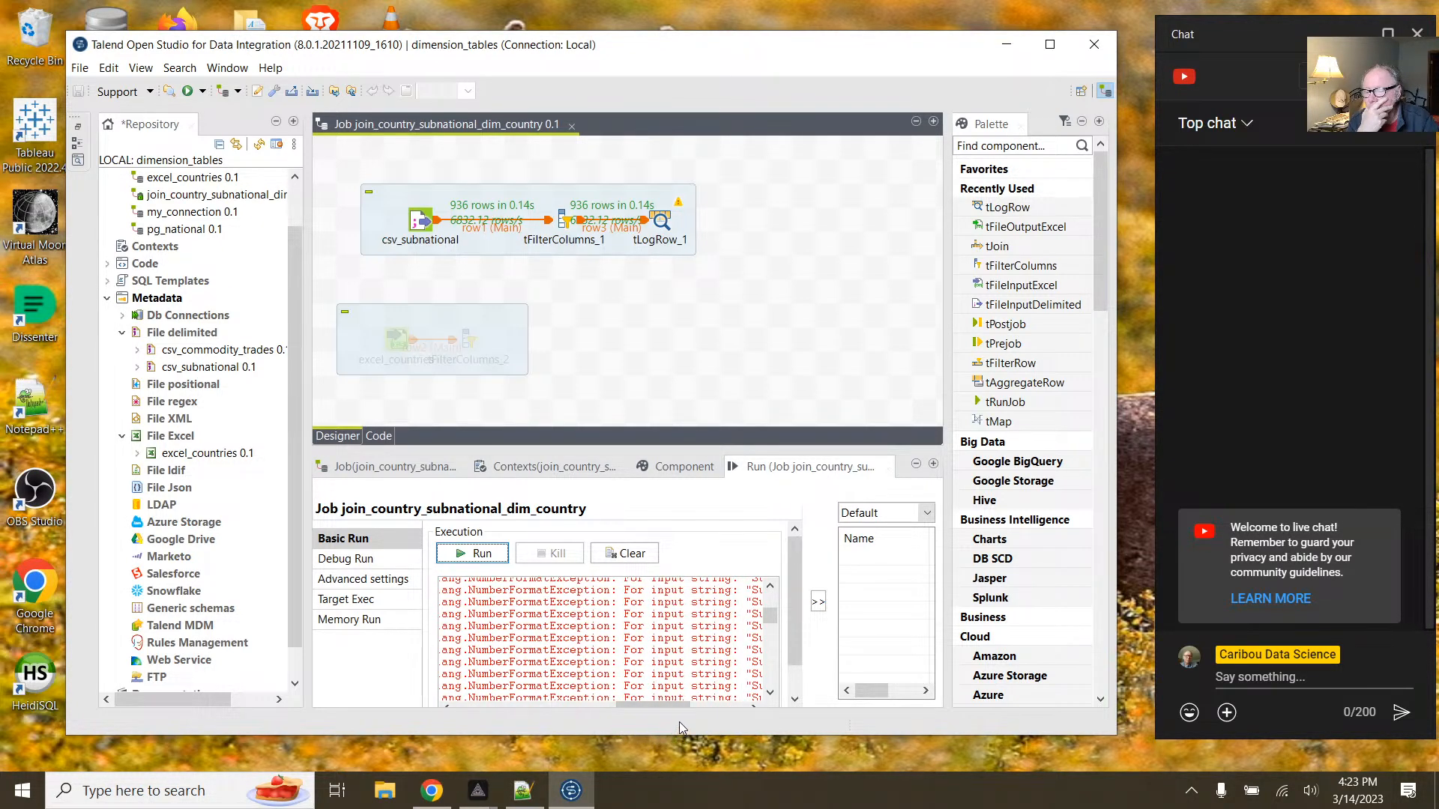
click(627, 553)
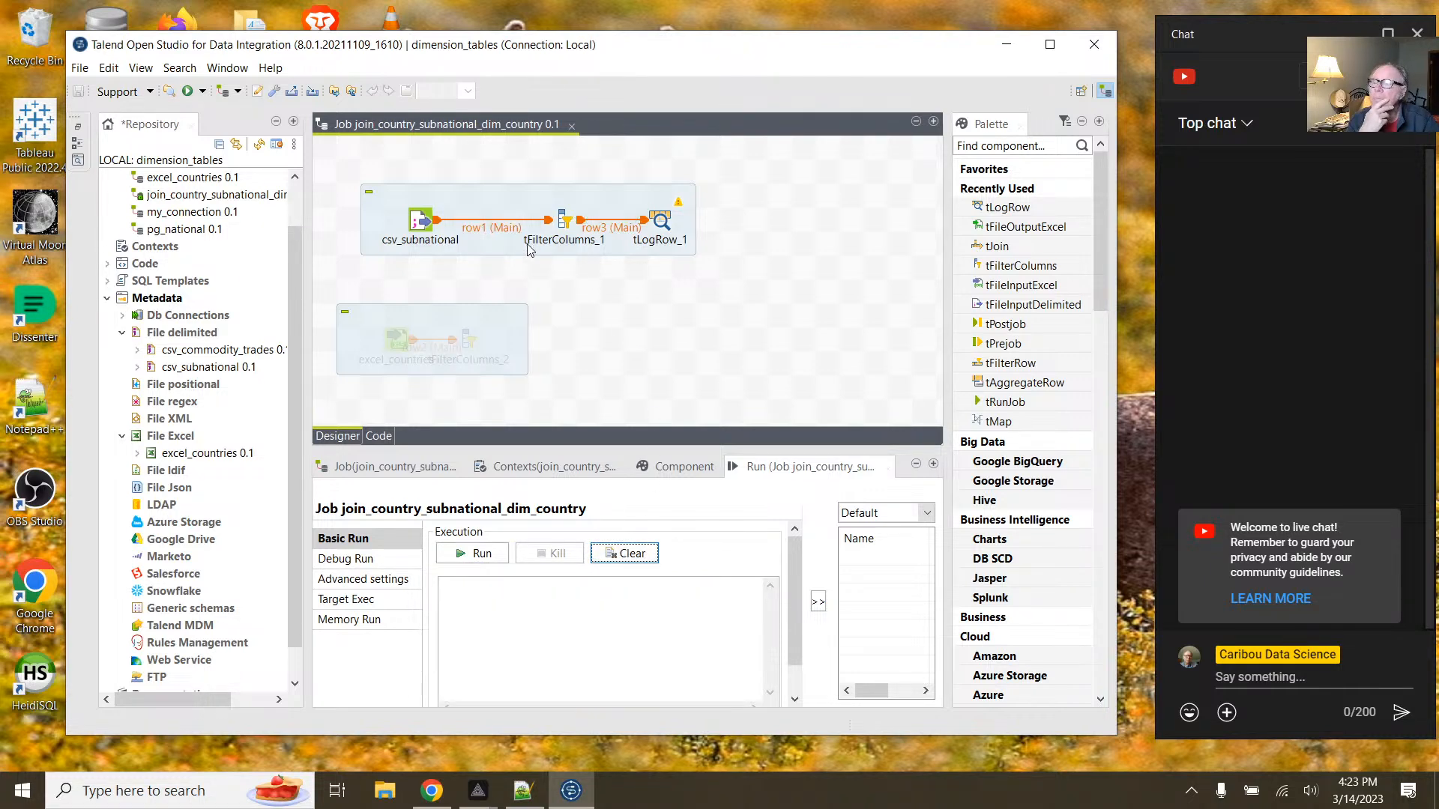
Step: Inspect the basic settings of the csv_subnational input component, including its separators and CSV options
double_click(431, 227)
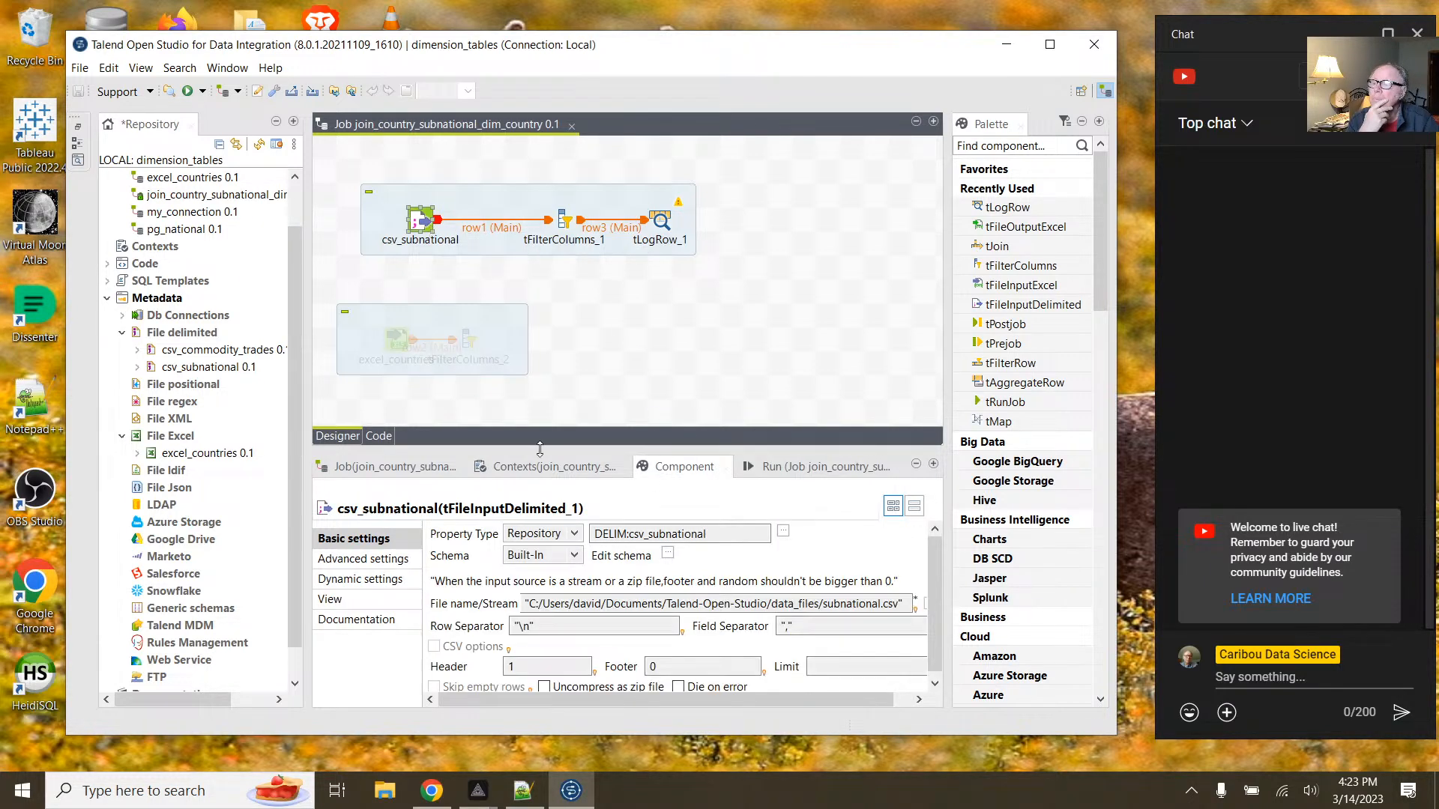
scroll(693, 631, down, 2)
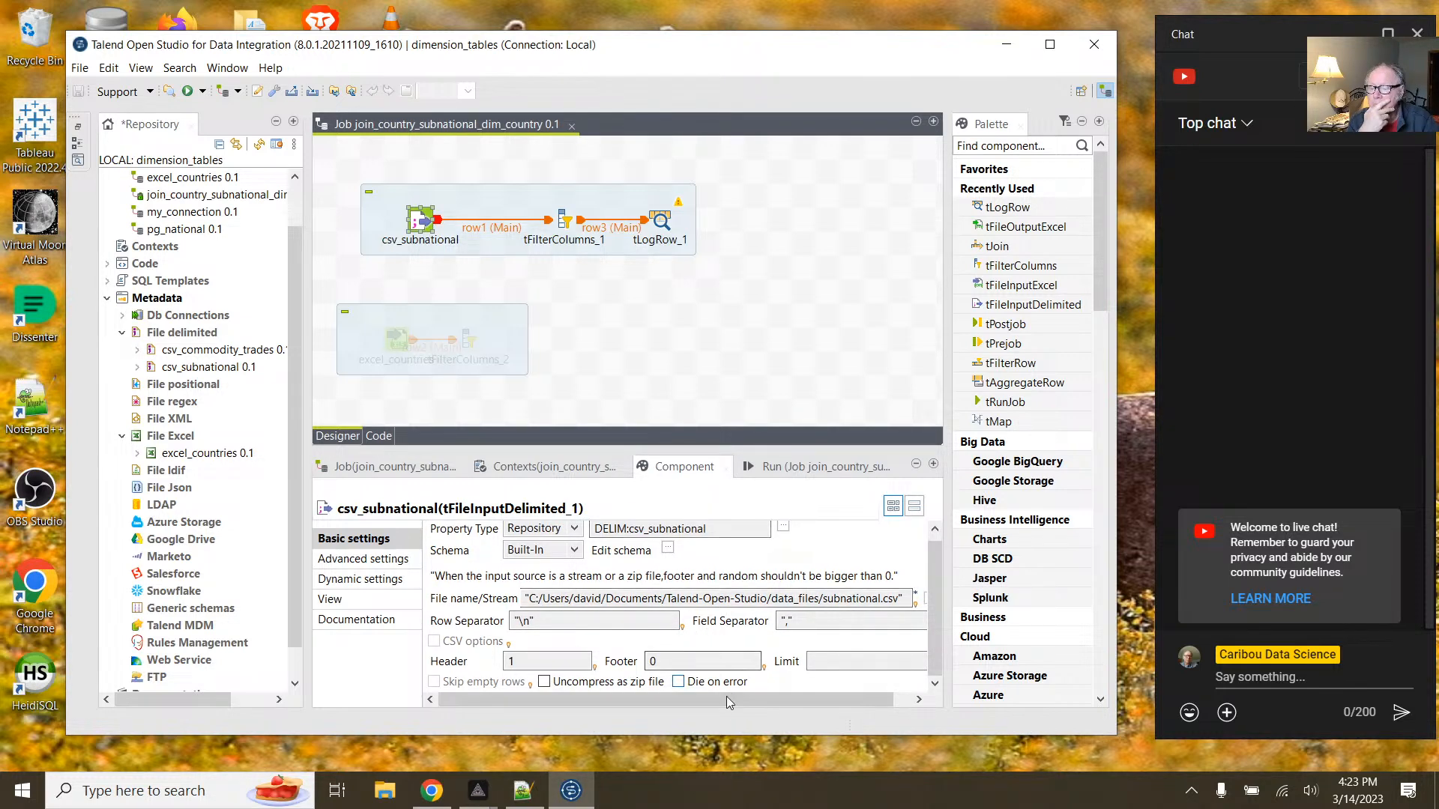
drag(743, 702, 707, 703)
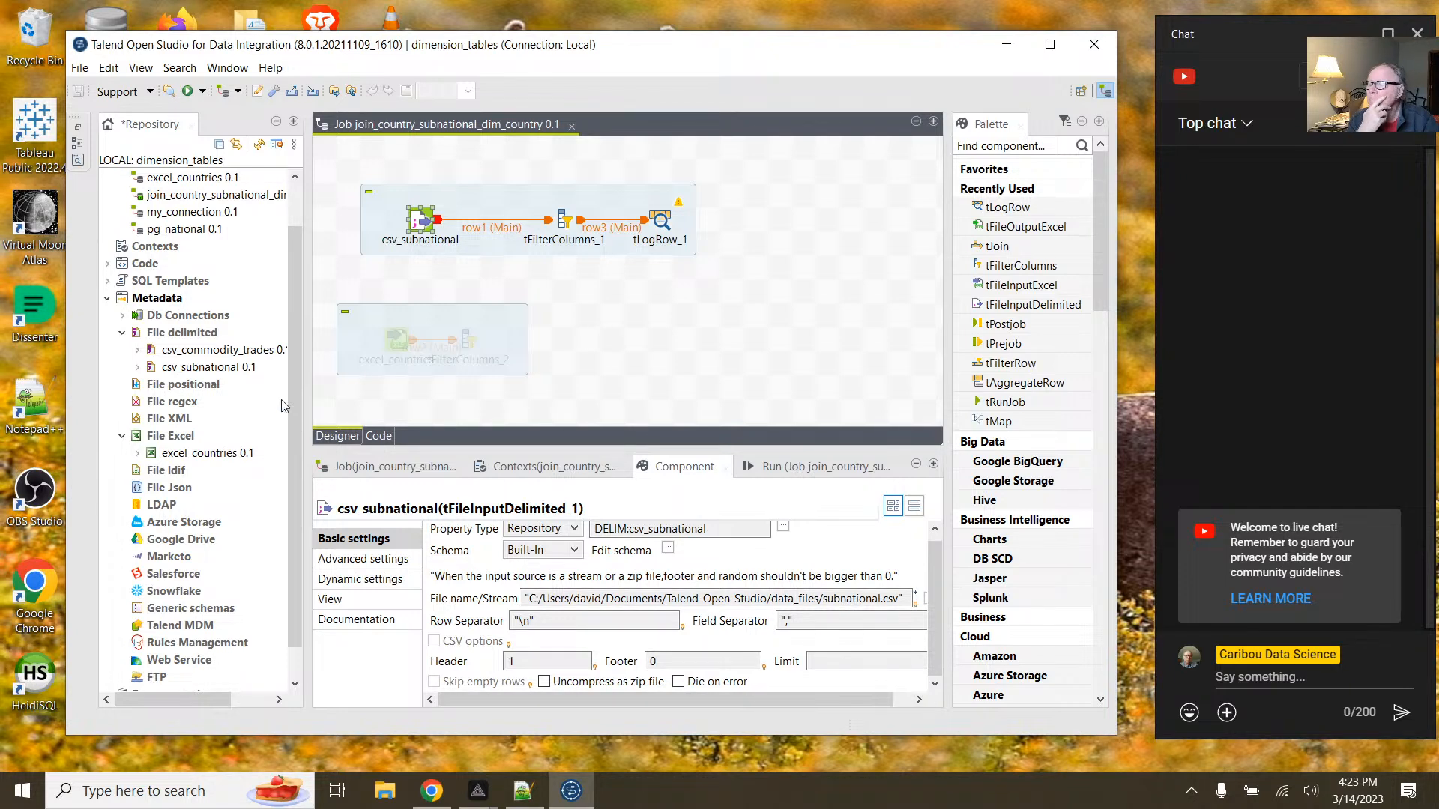
Step: Edit the csv_subnational delimited file metadata, setting its escape char settings to CSV and the text enclosure to "\""
click(221, 373)
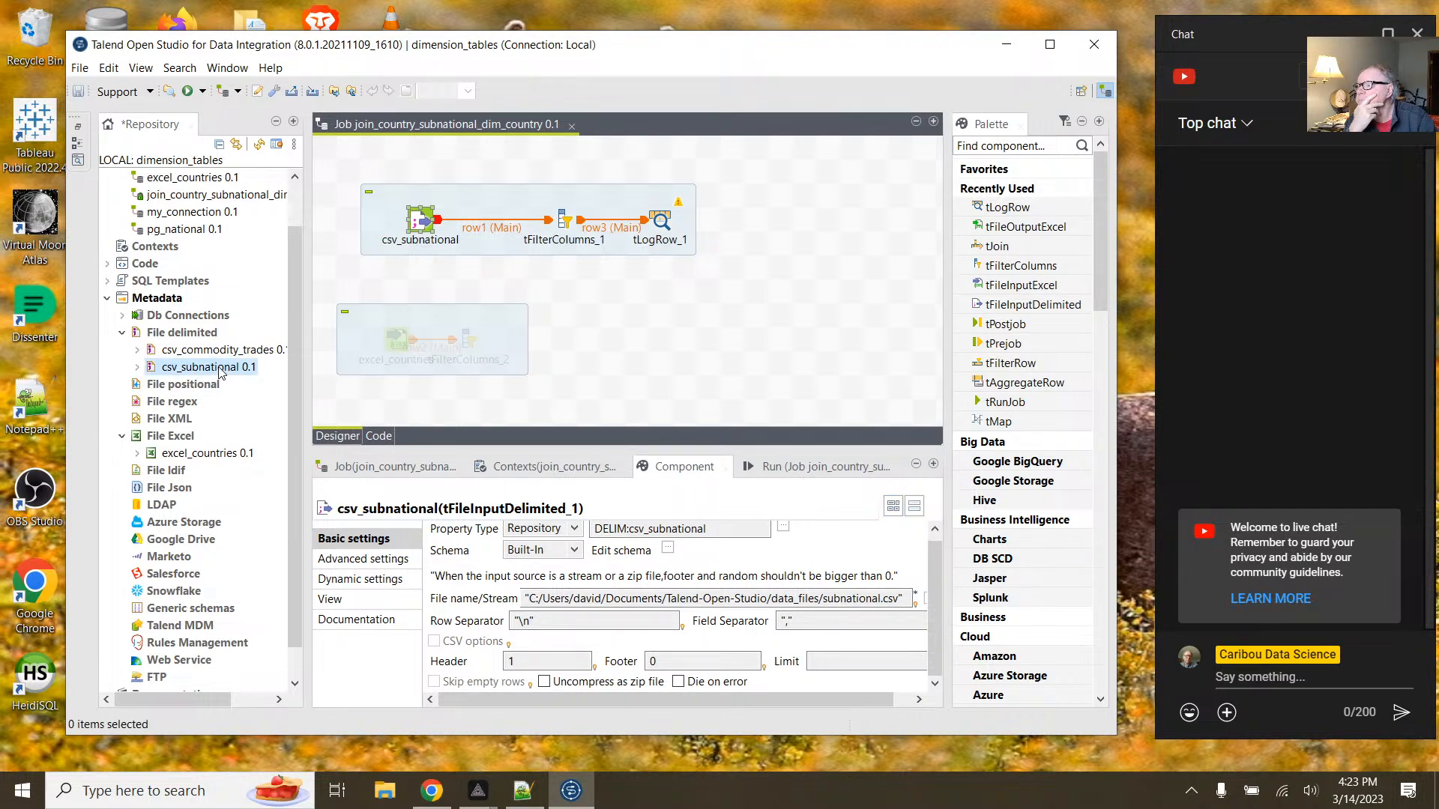
double_click(219, 372)
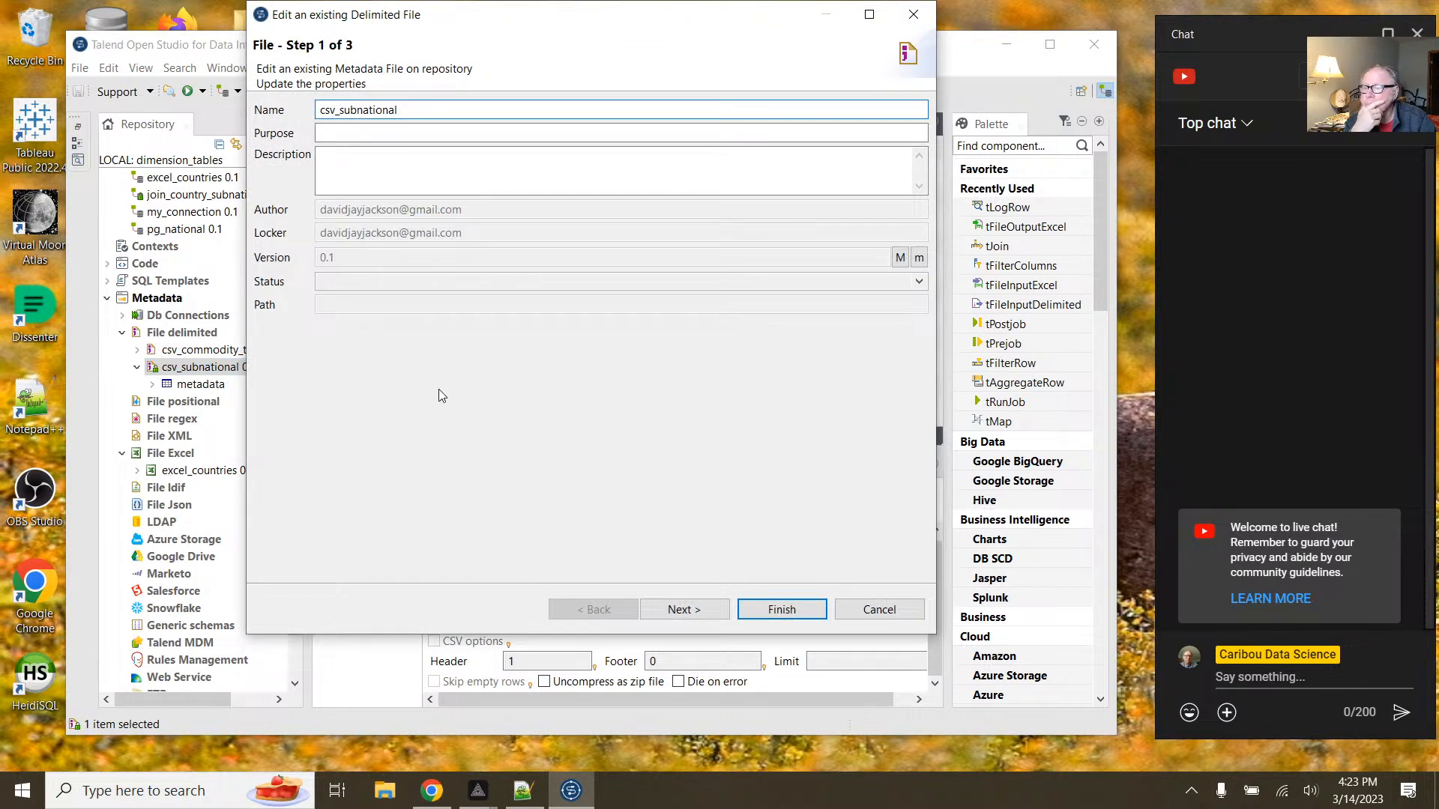
click(677, 610)
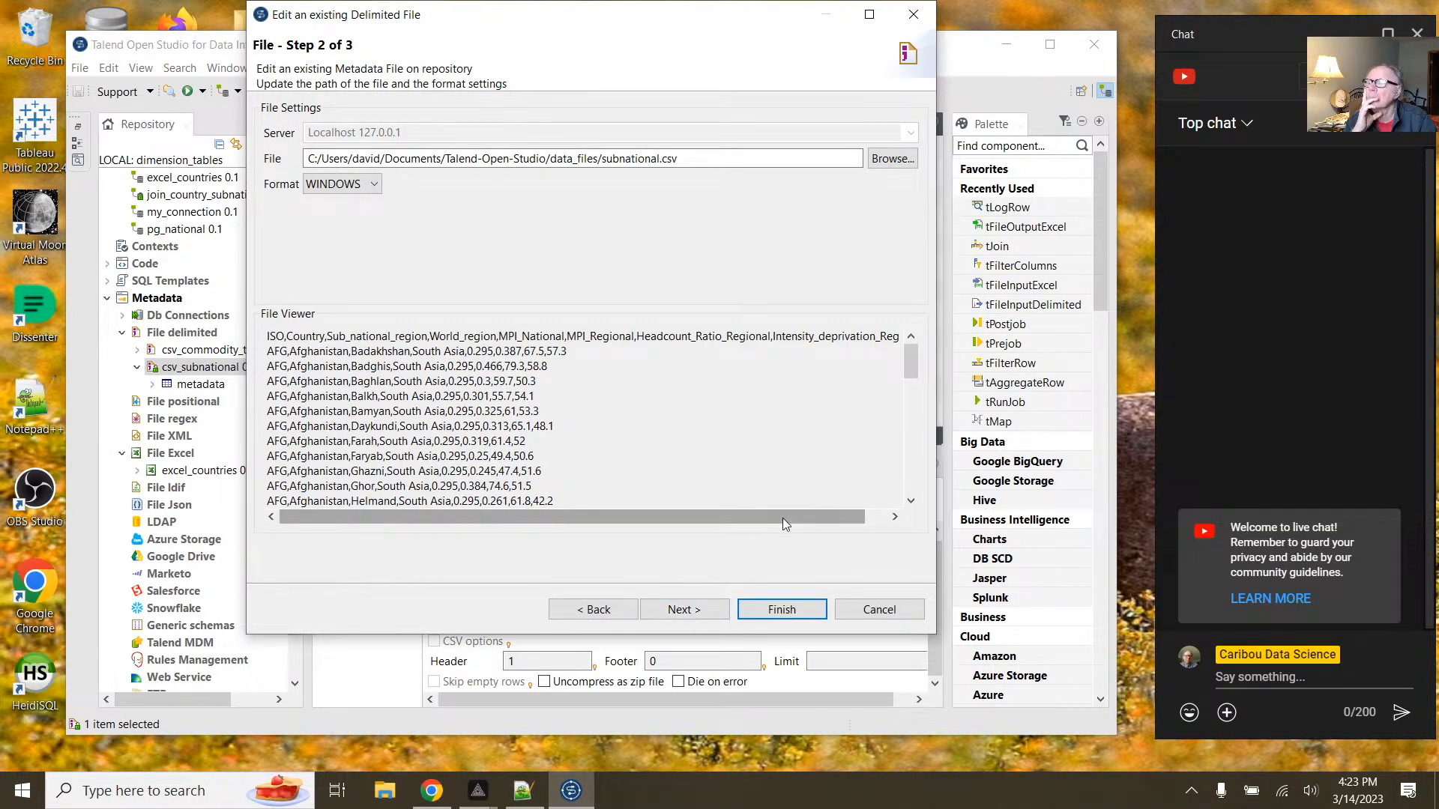
click(713, 610)
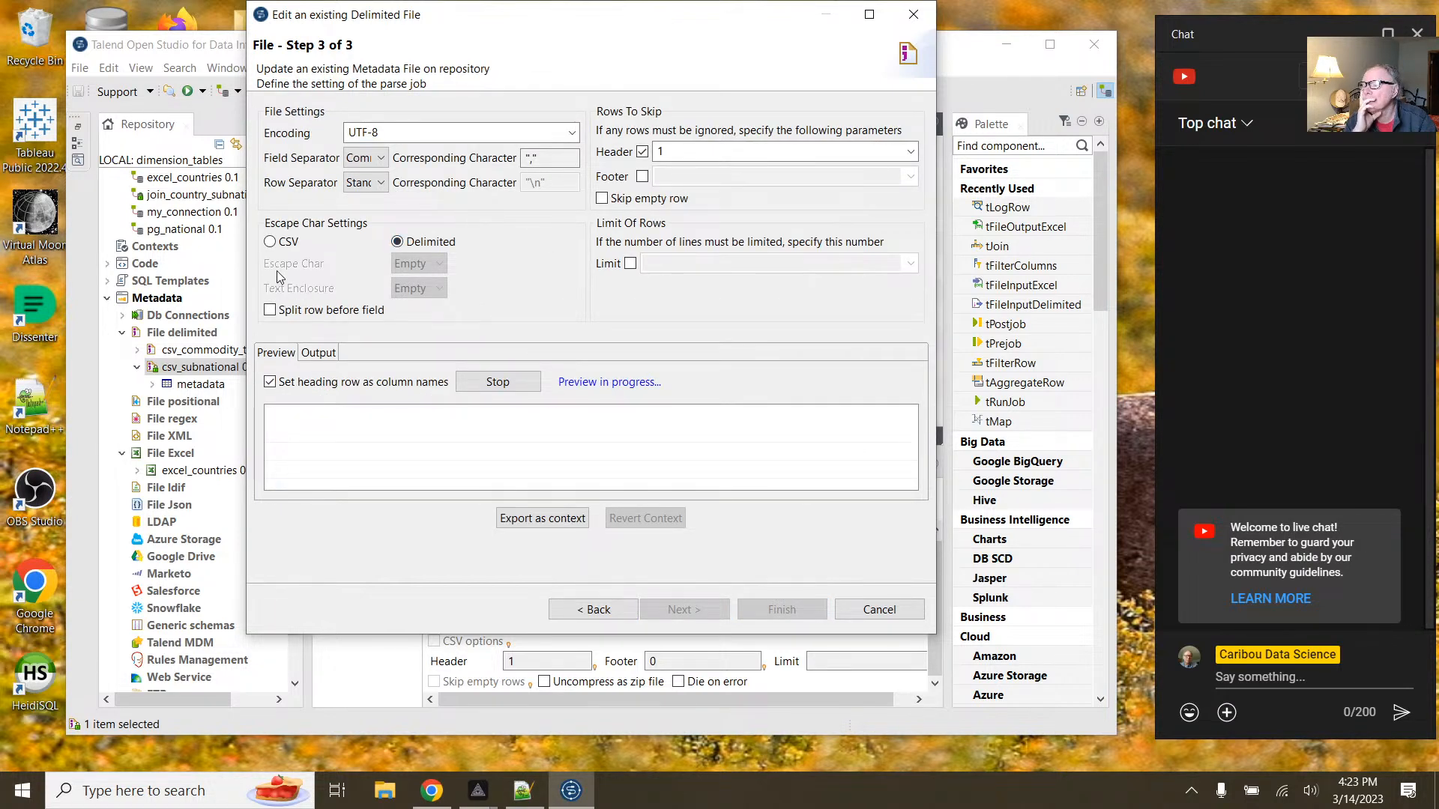
click(275, 245)
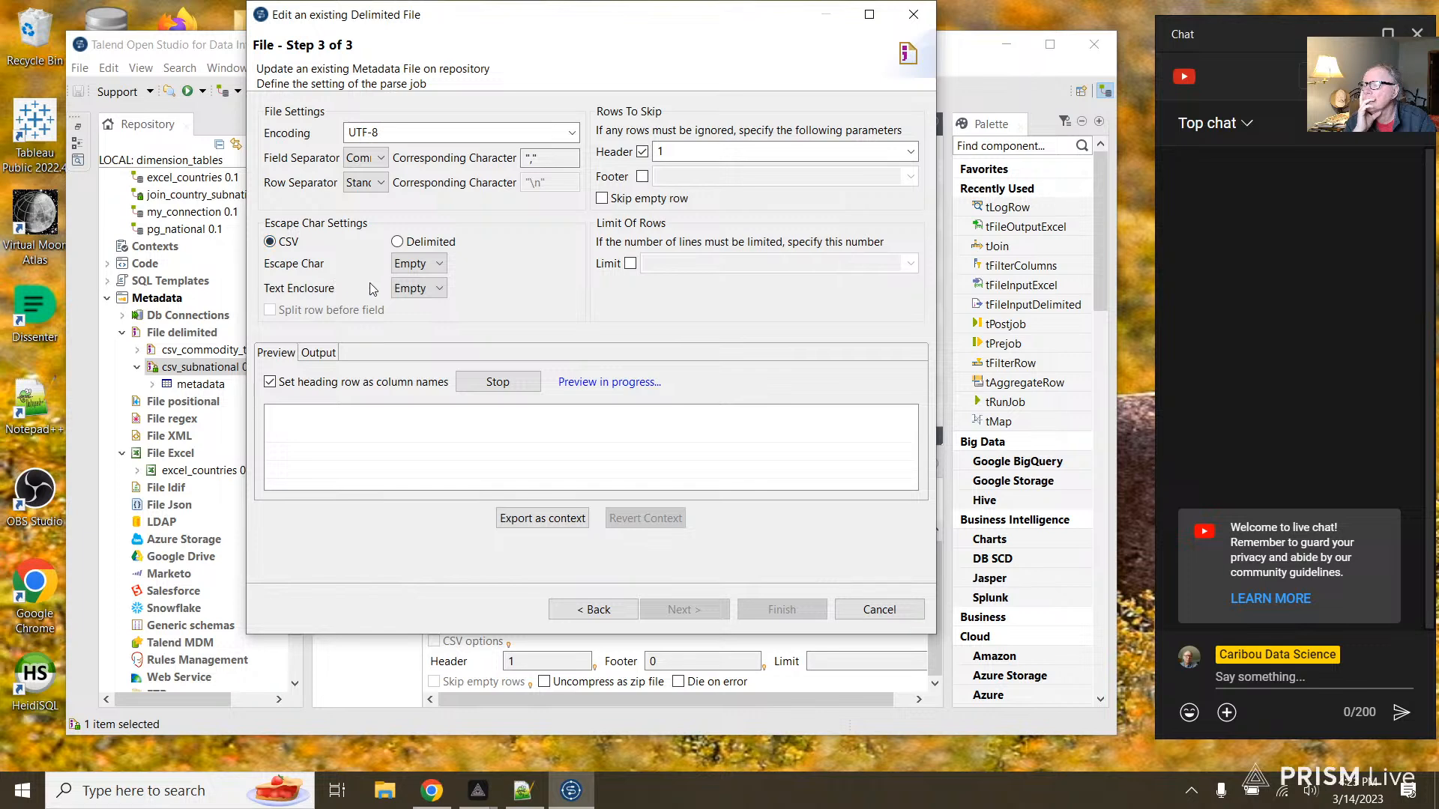
click(416, 291)
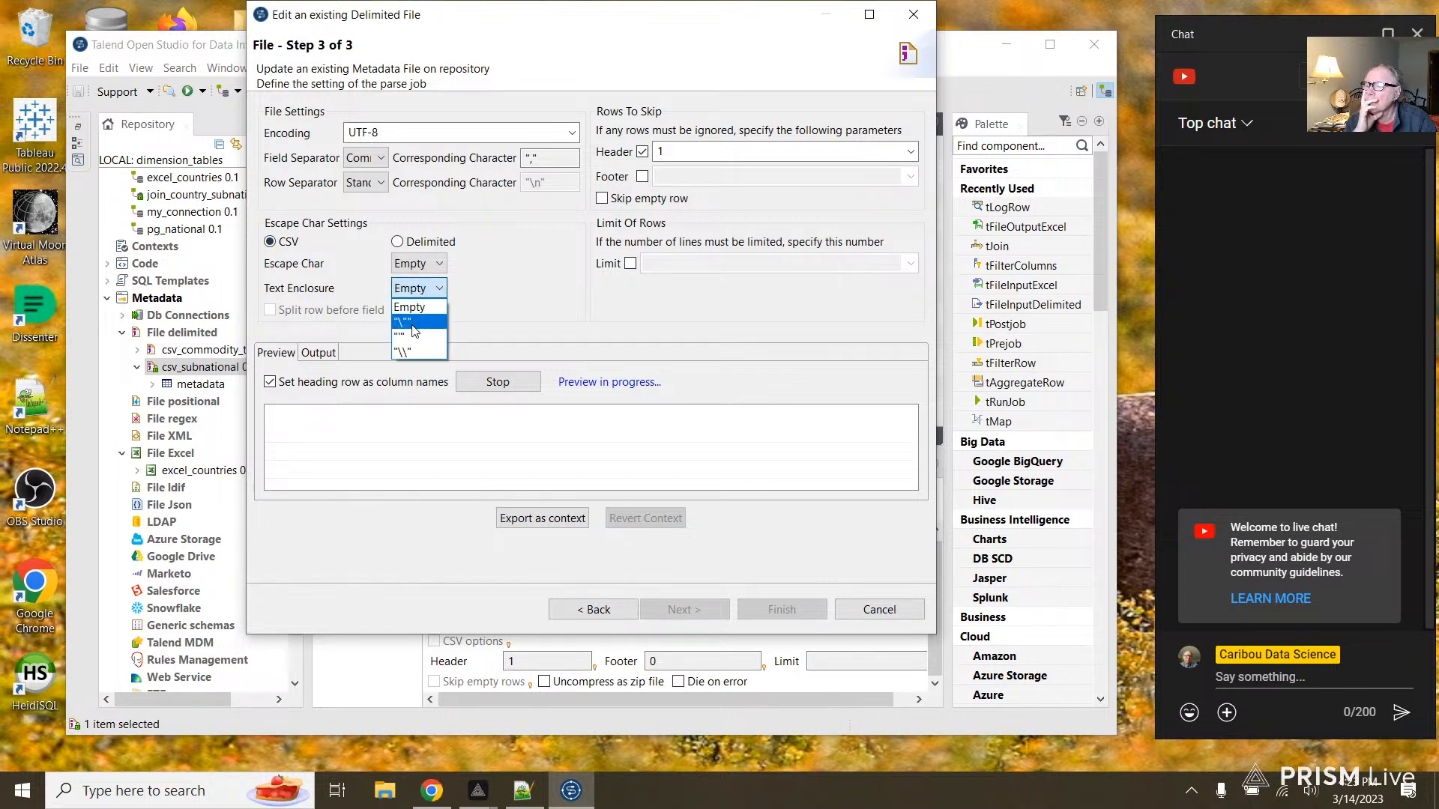
click(412, 324)
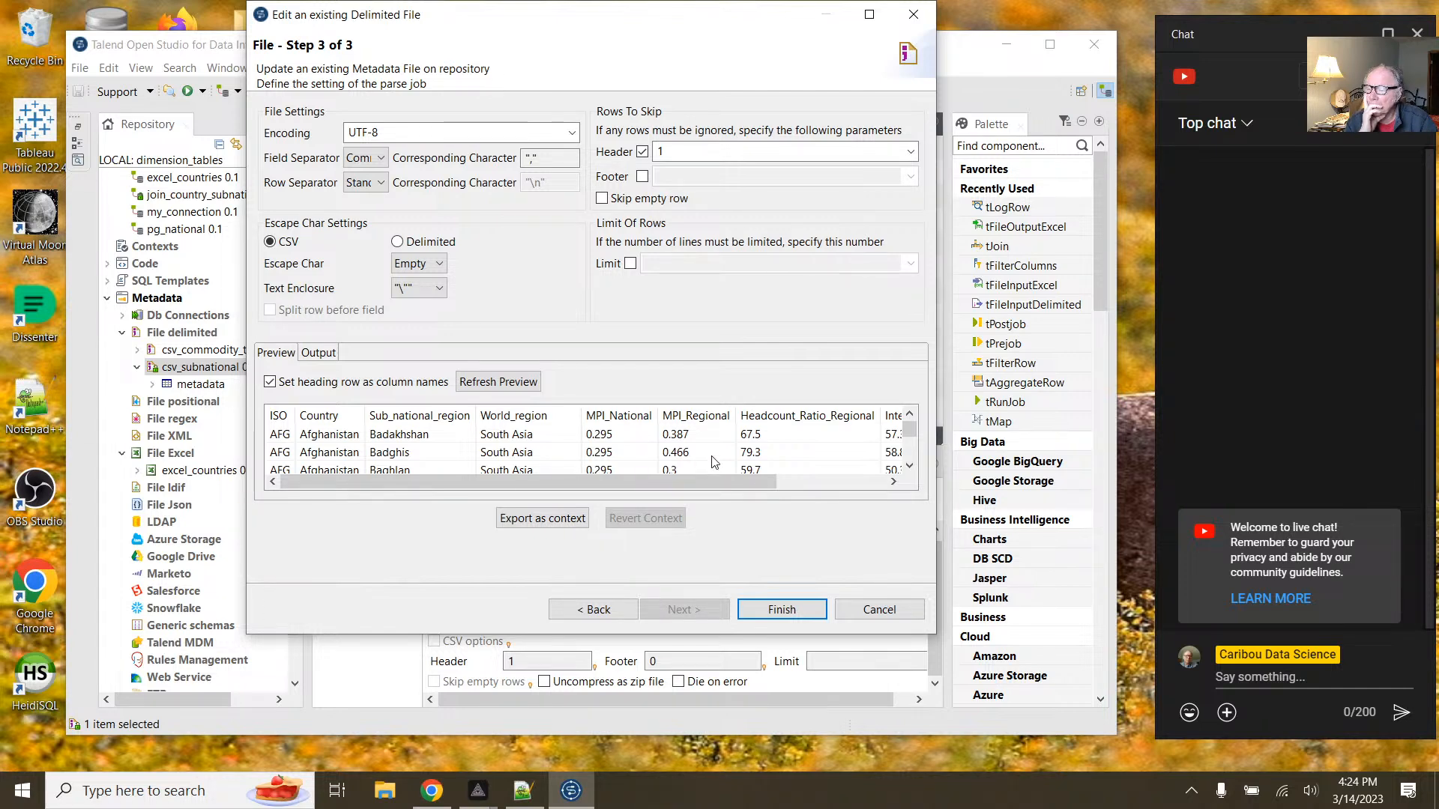
Step: Refresh the csv_subnational file preview, finish the metadata edit, and propagate the modified properties to the join_country_subnational_dim_country job
drag(902, 441, 905, 459)
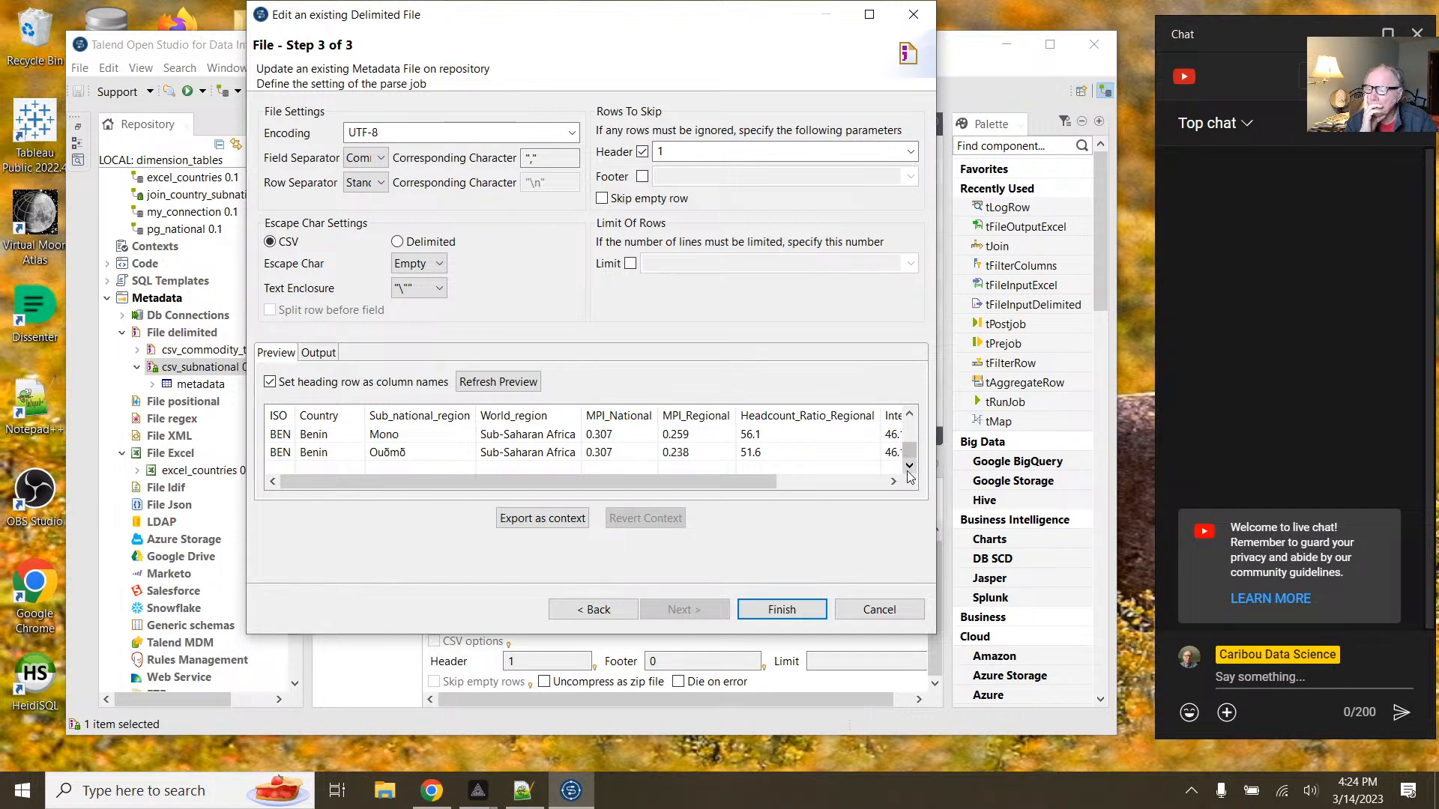
click(517, 387)
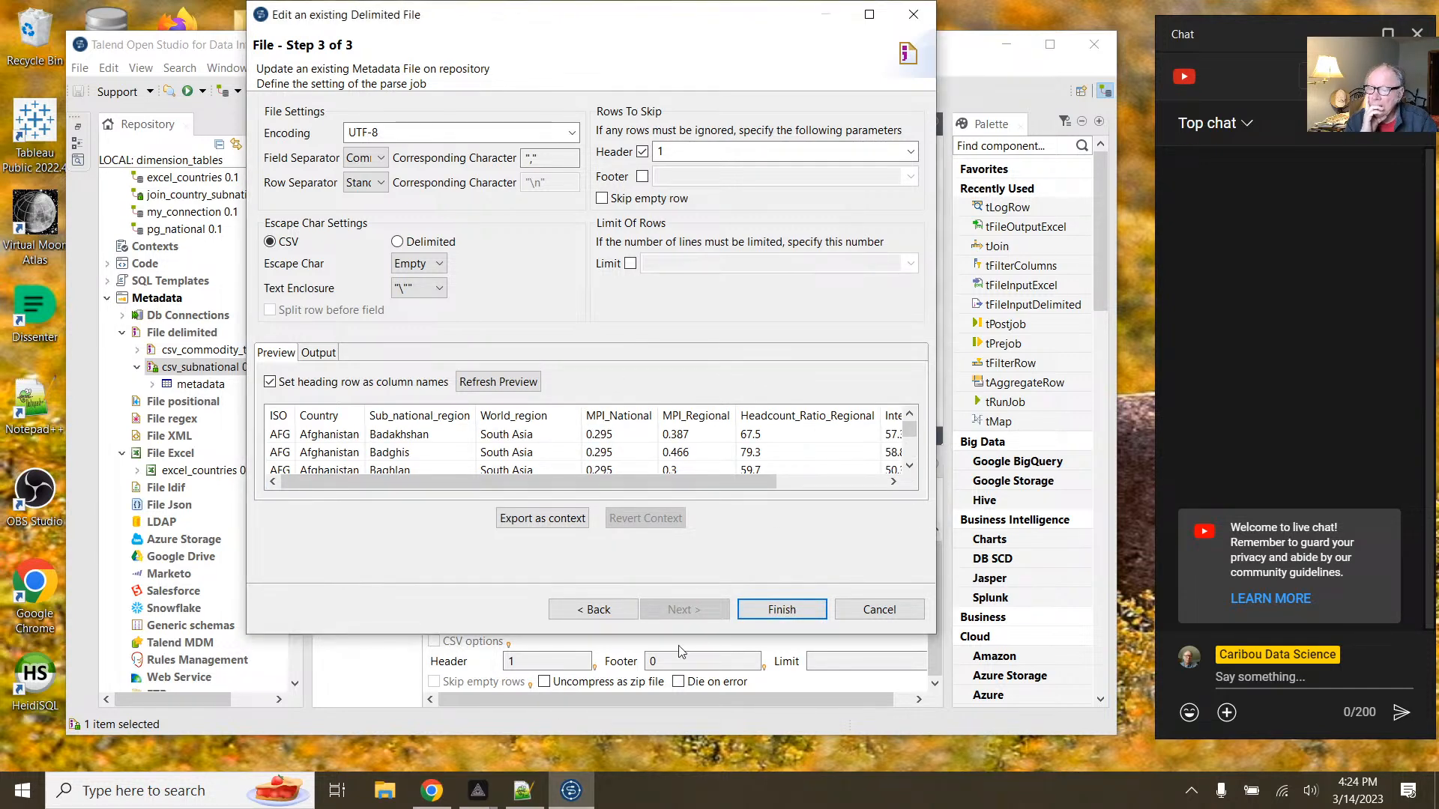
click(759, 611)
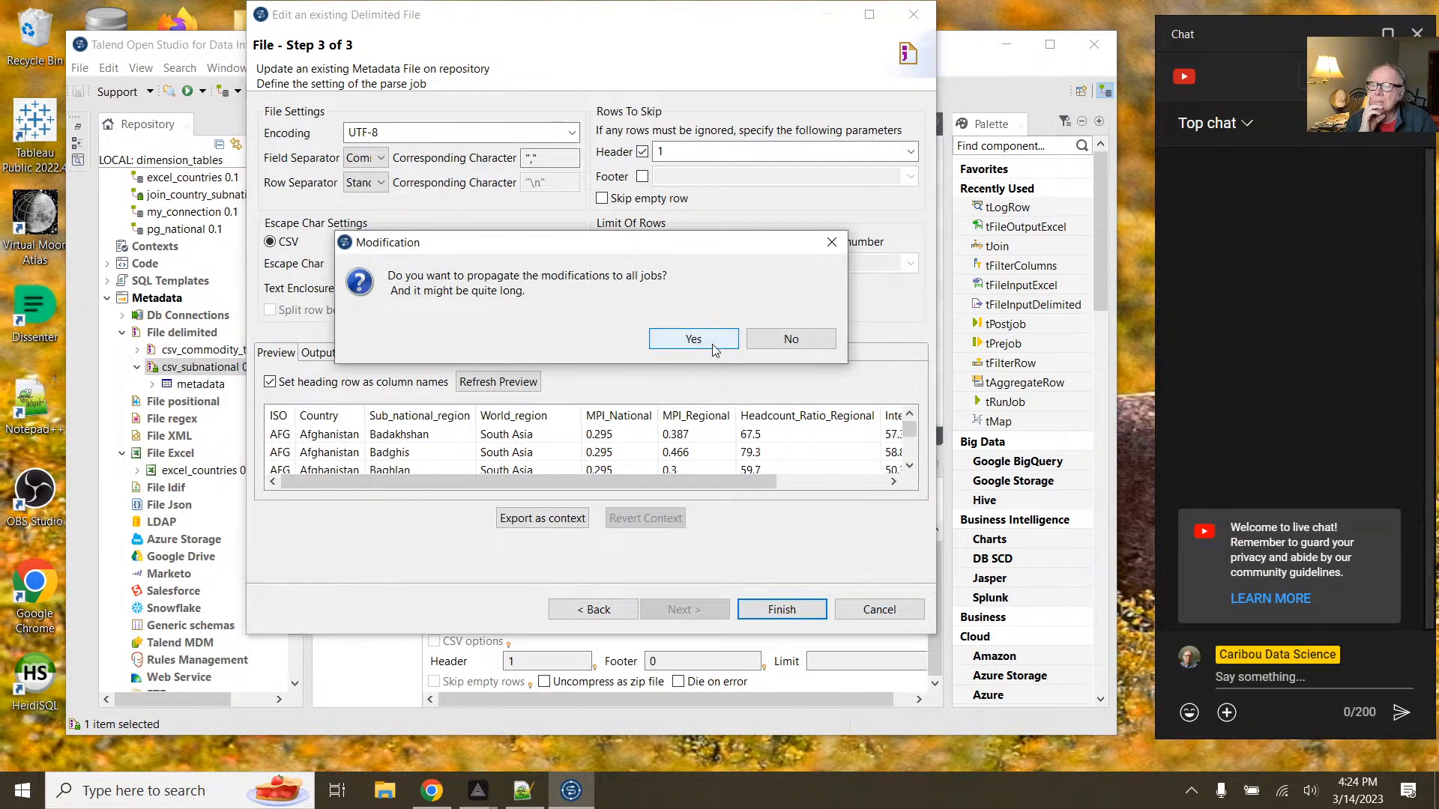
click(712, 346)
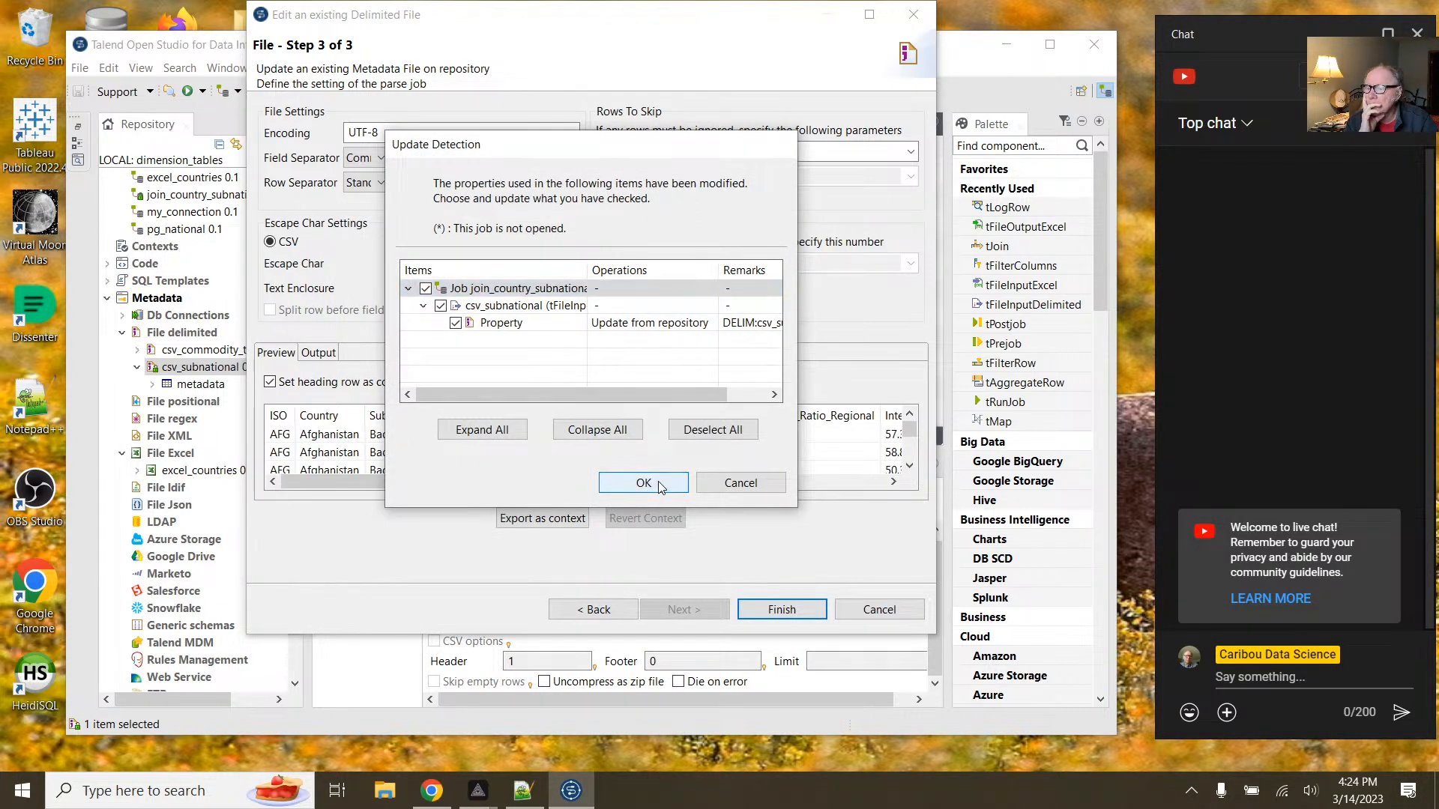
click(658, 482)
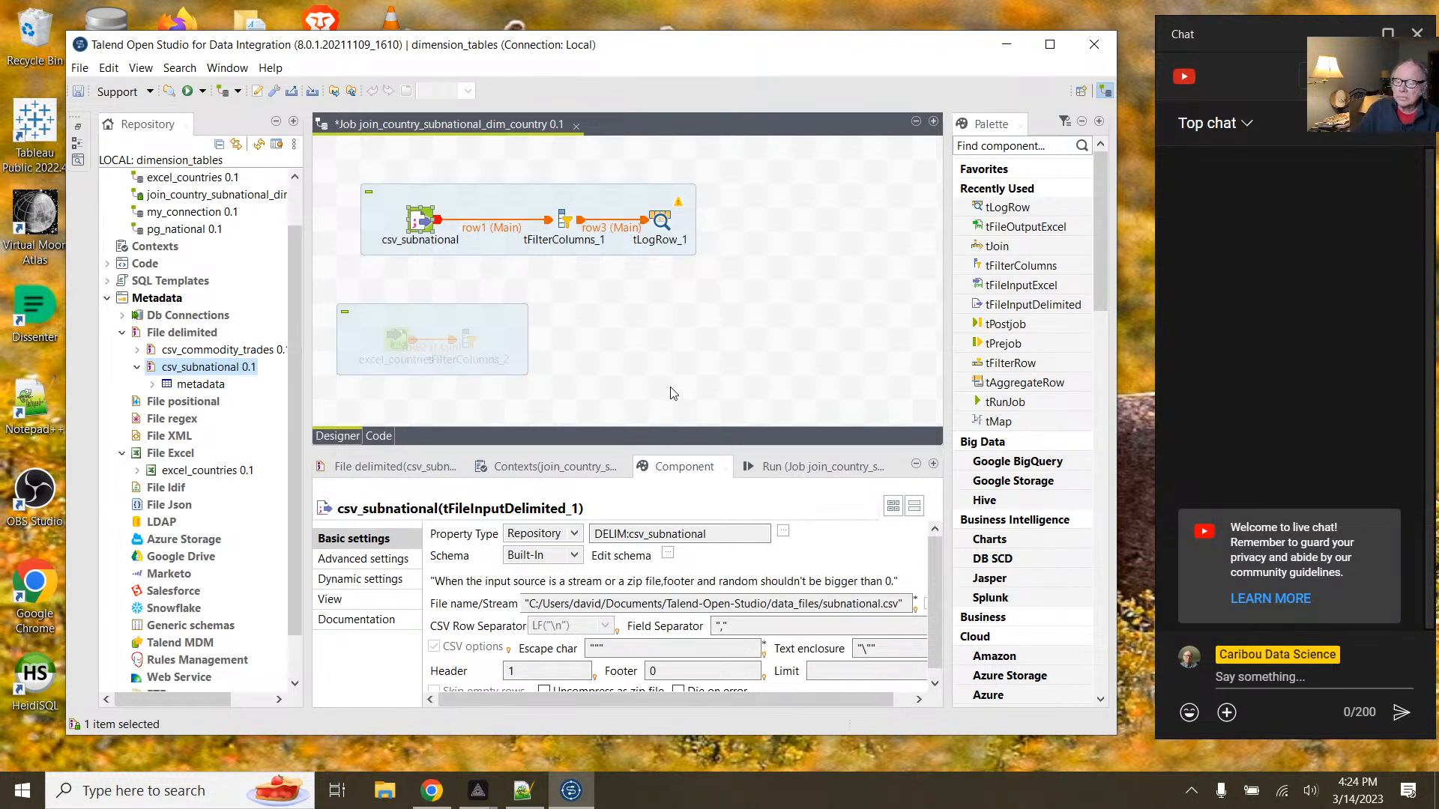
Step: Open the schema of tFilterColumns_1, accept its ISO and Country output columns, and propagate the changes
click(565, 219)
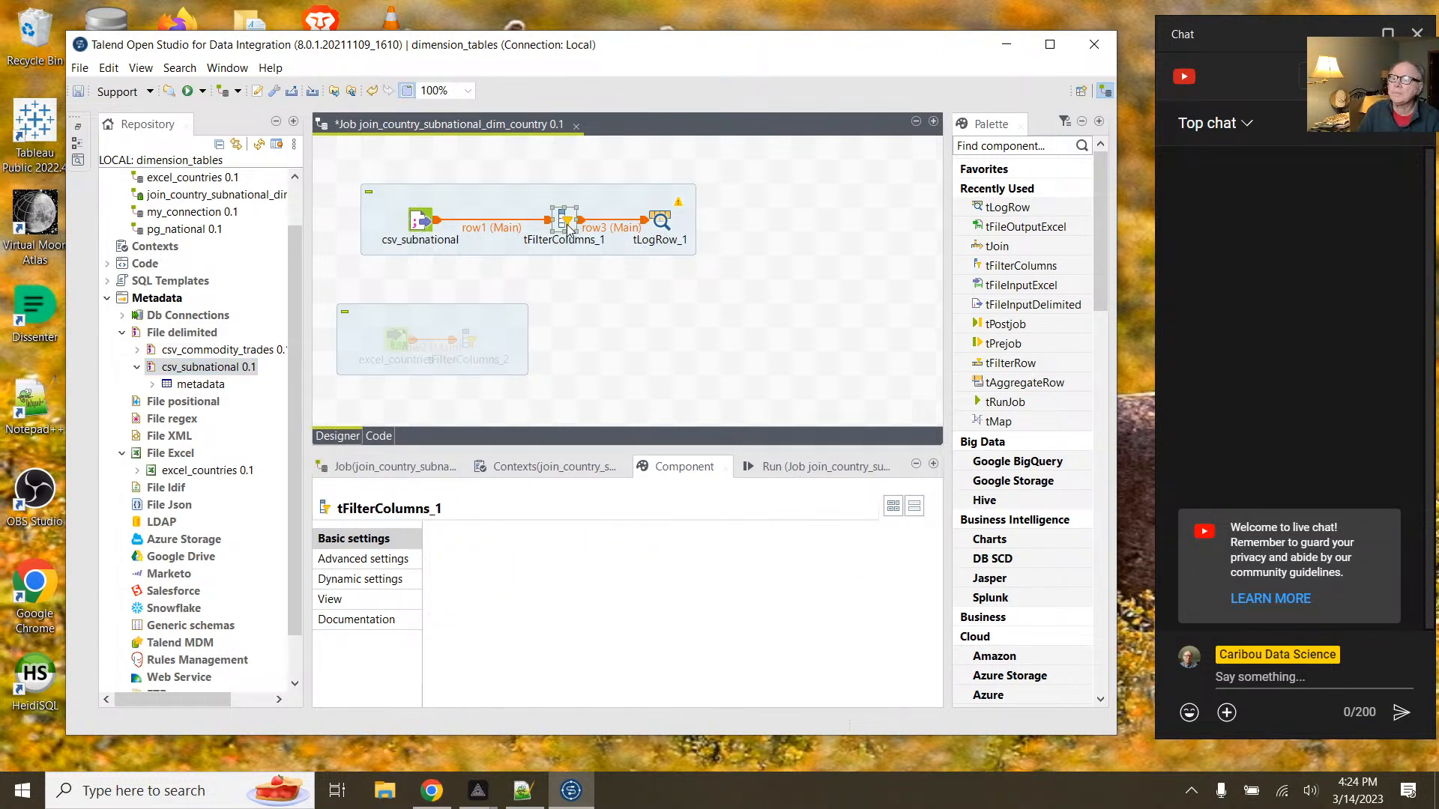
click(666, 535)
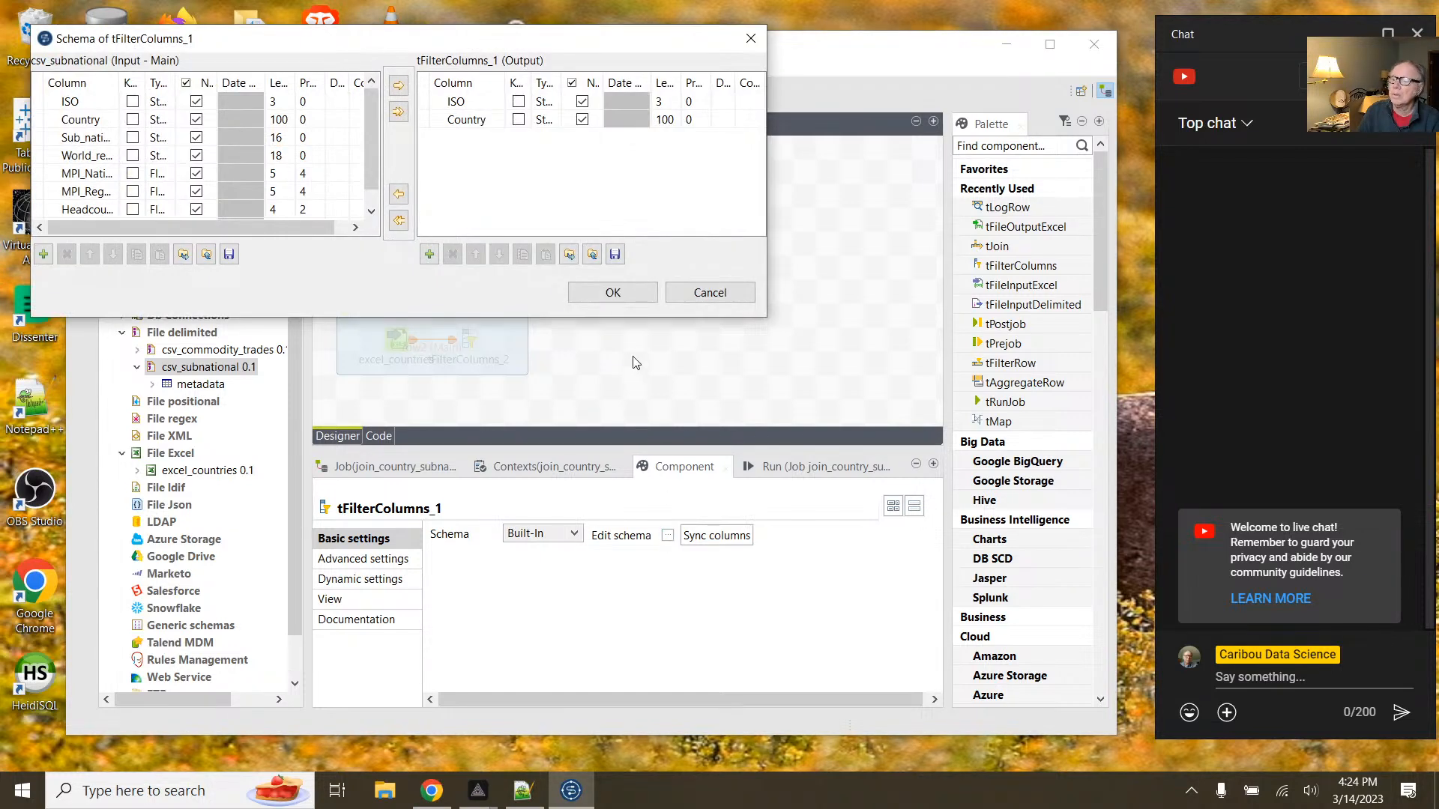
click(617, 294)
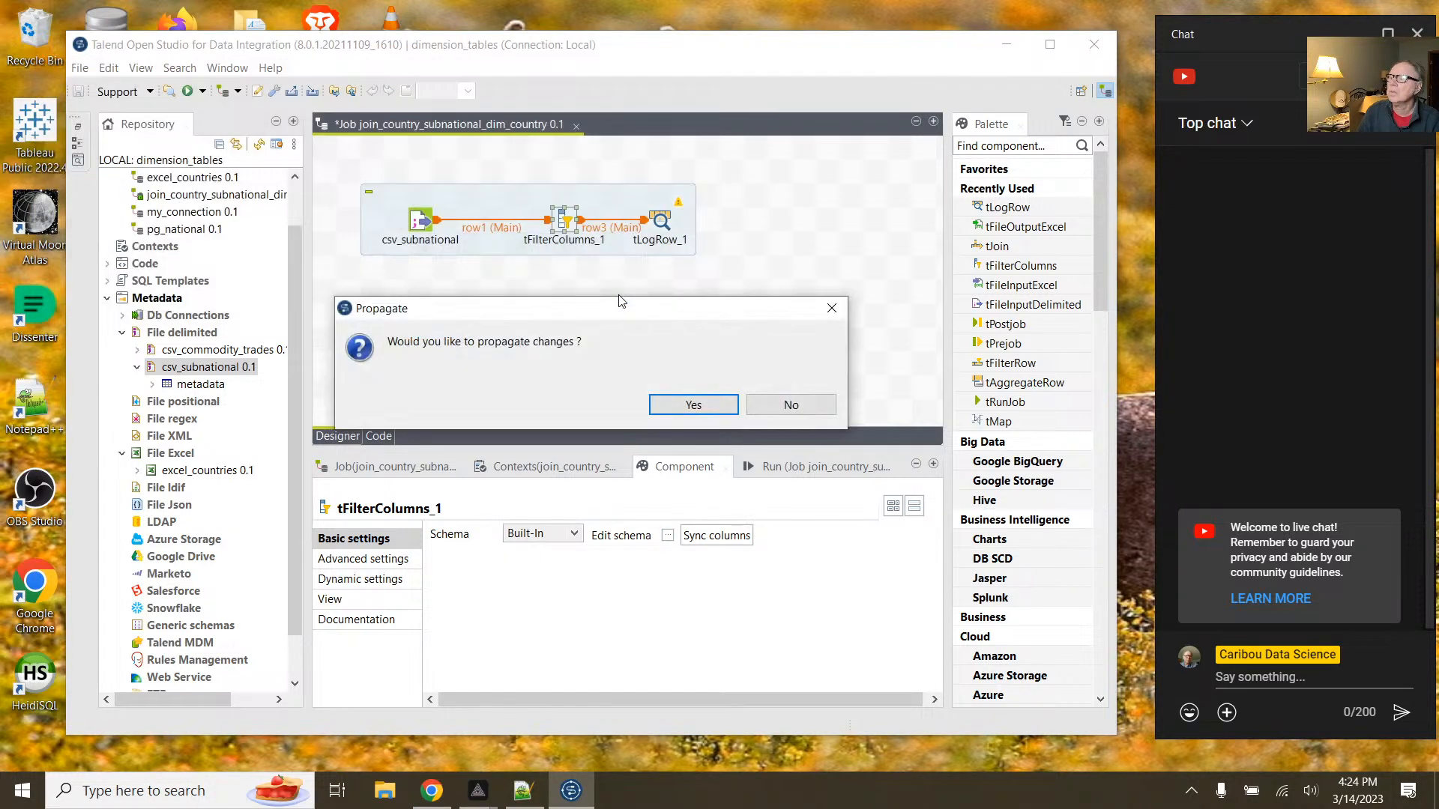
click(692, 405)
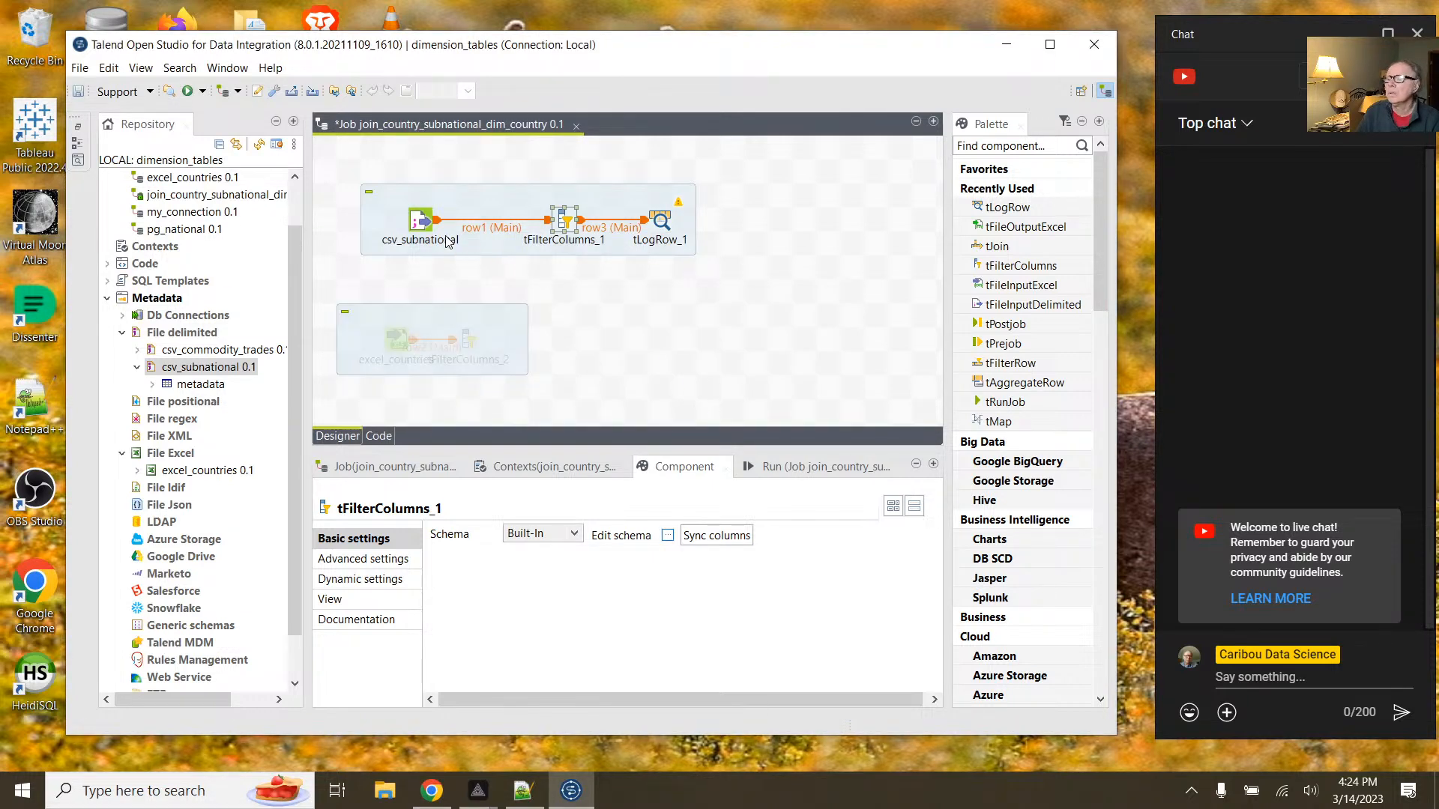
Step: Review the column schemas of the csv_subnational input and then tFilterColumns_1, accepting each one
click(424, 227)
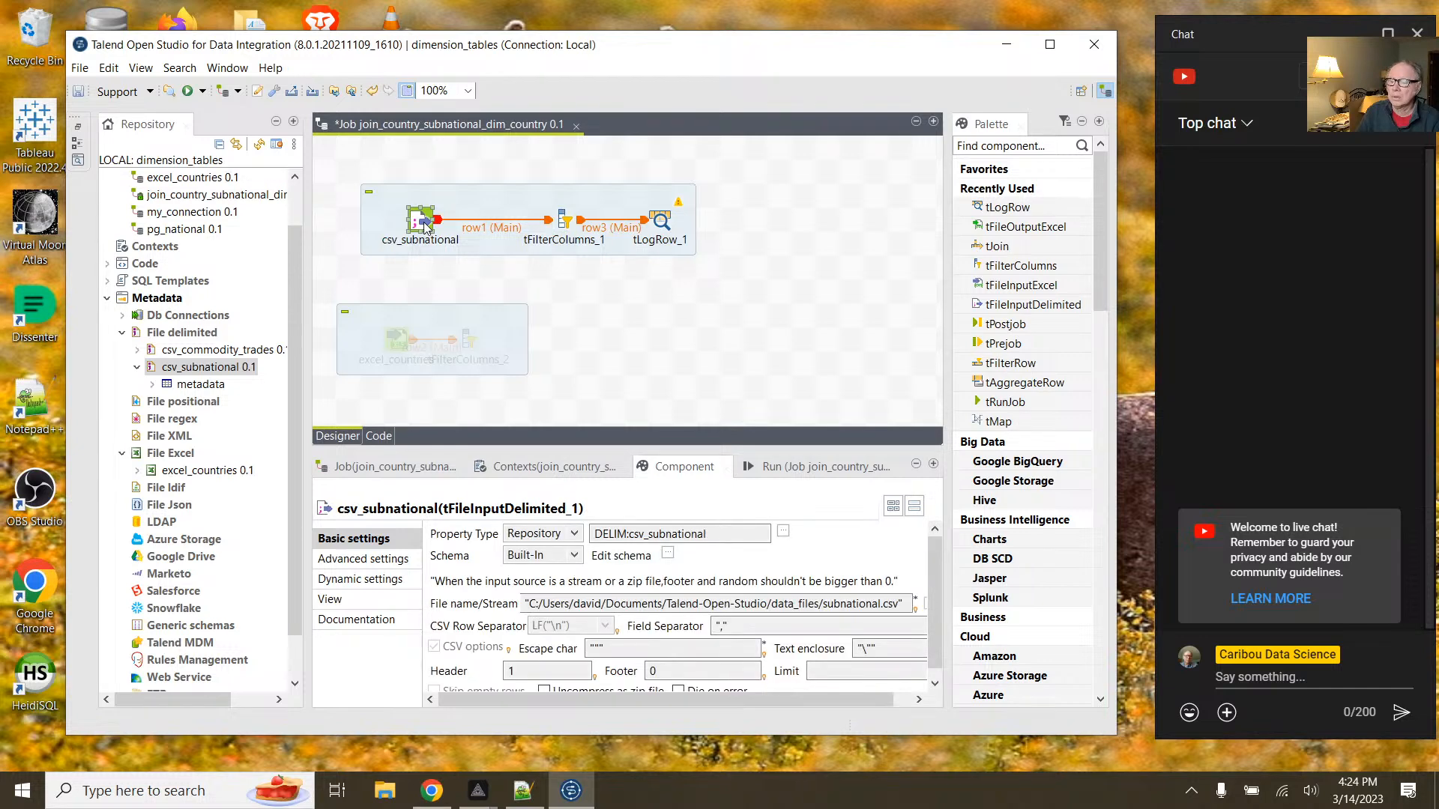
click(668, 555)
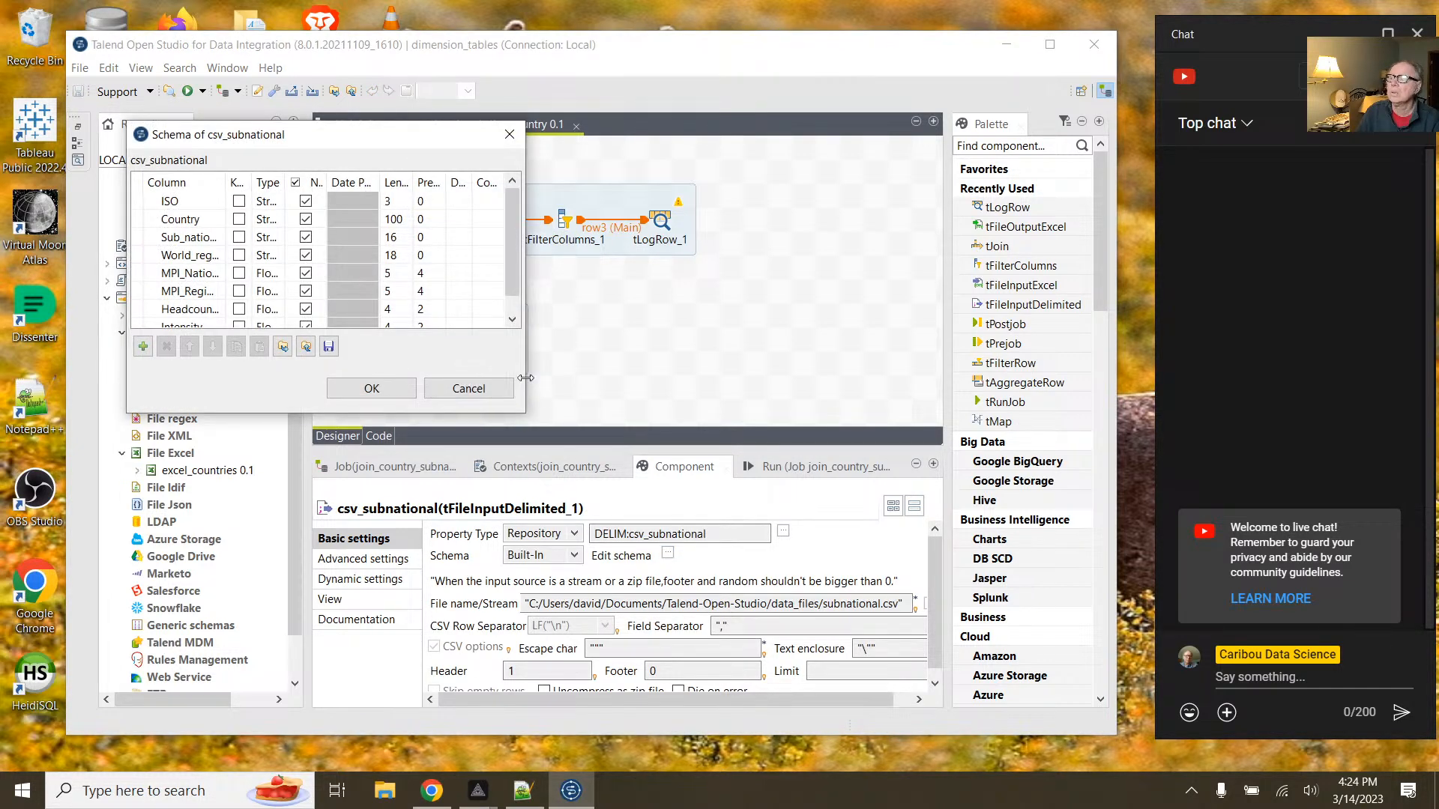
click(400, 389)
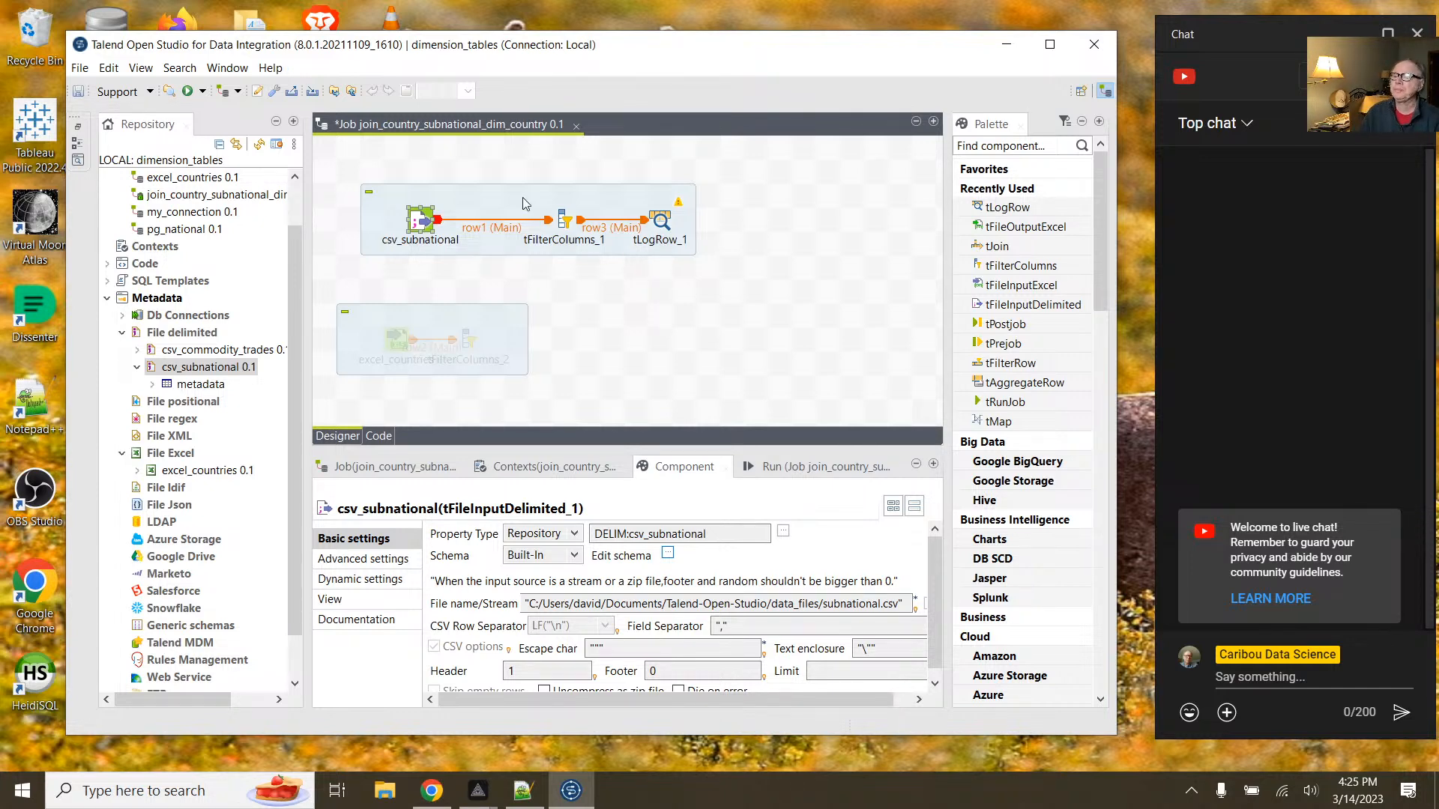
click(566, 221)
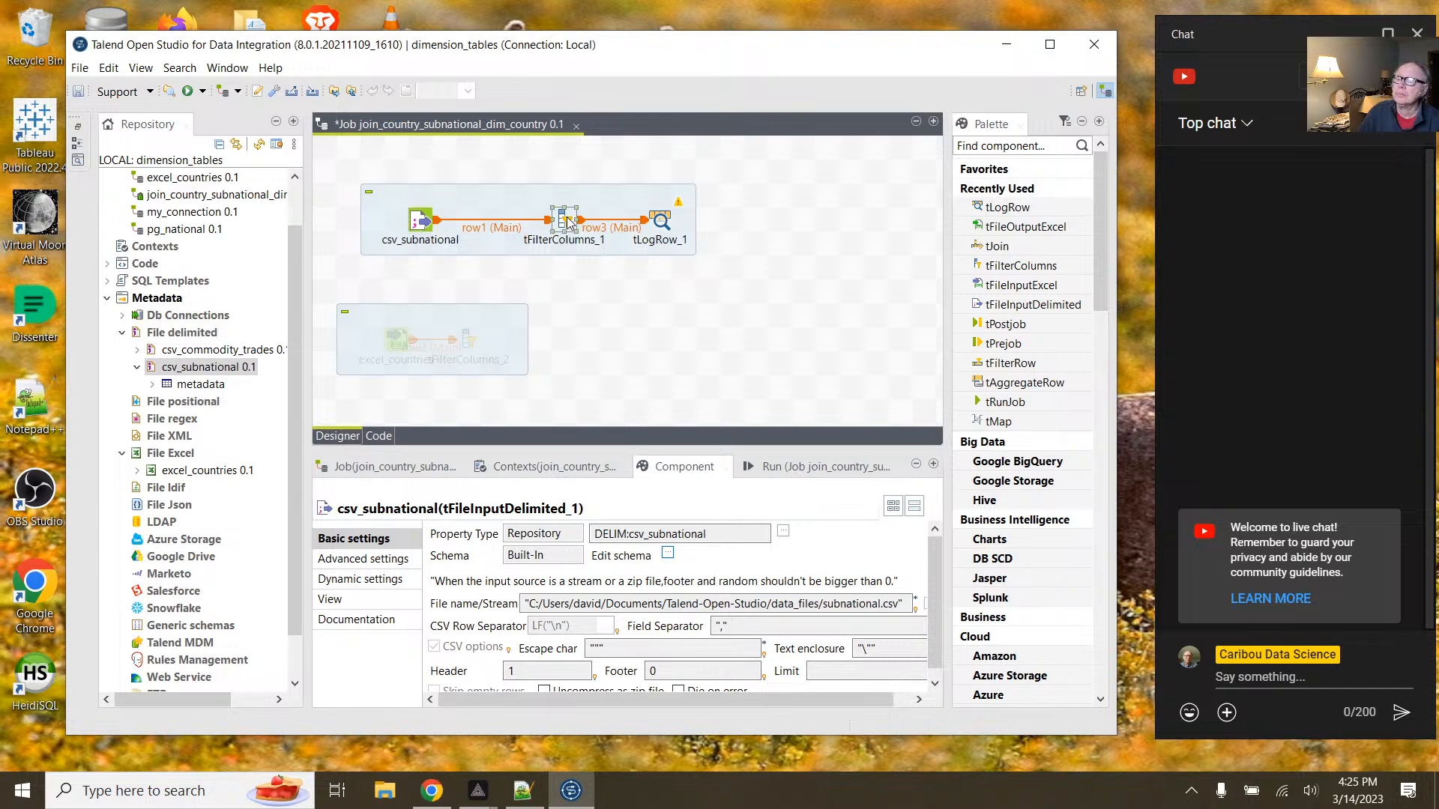
click(667, 535)
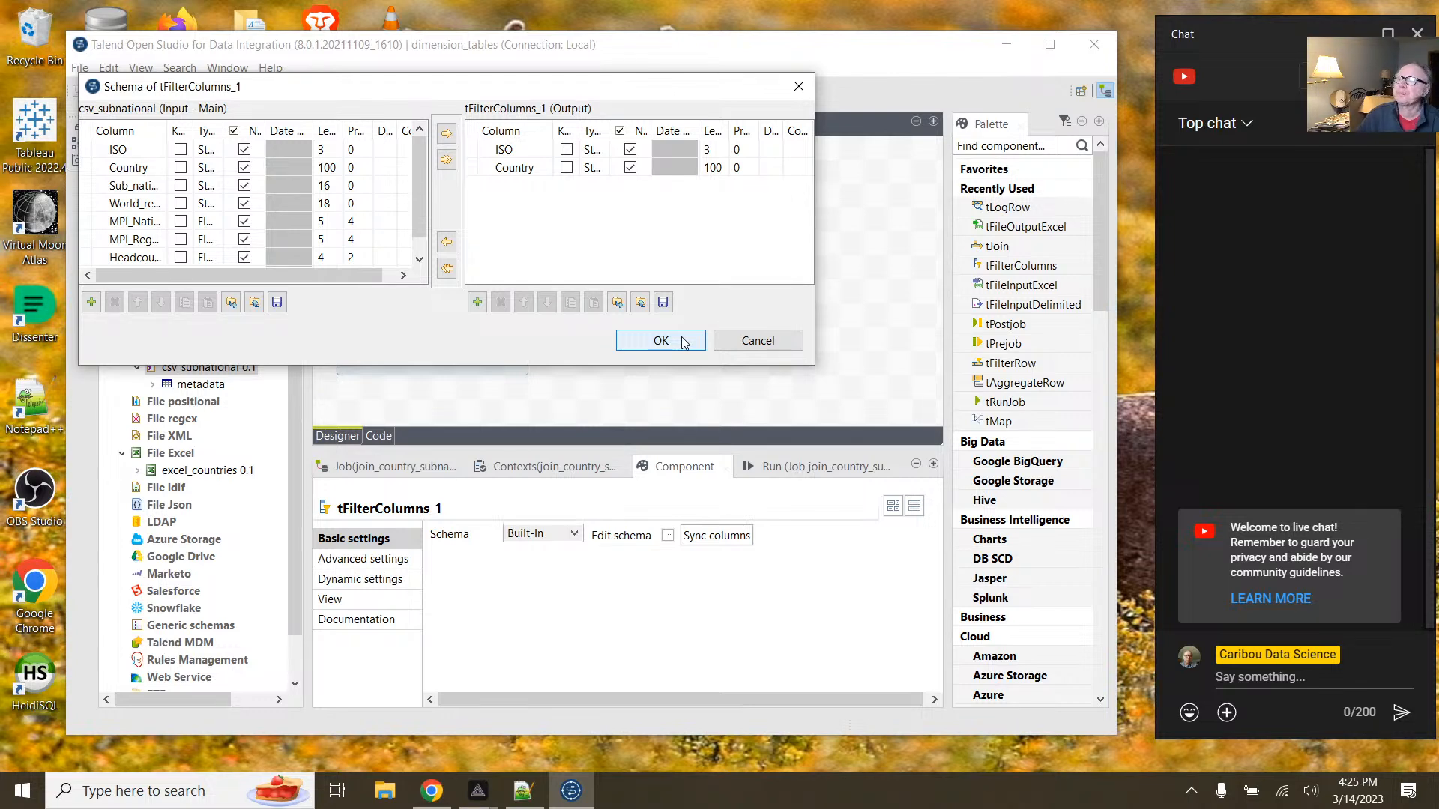
click(684, 342)
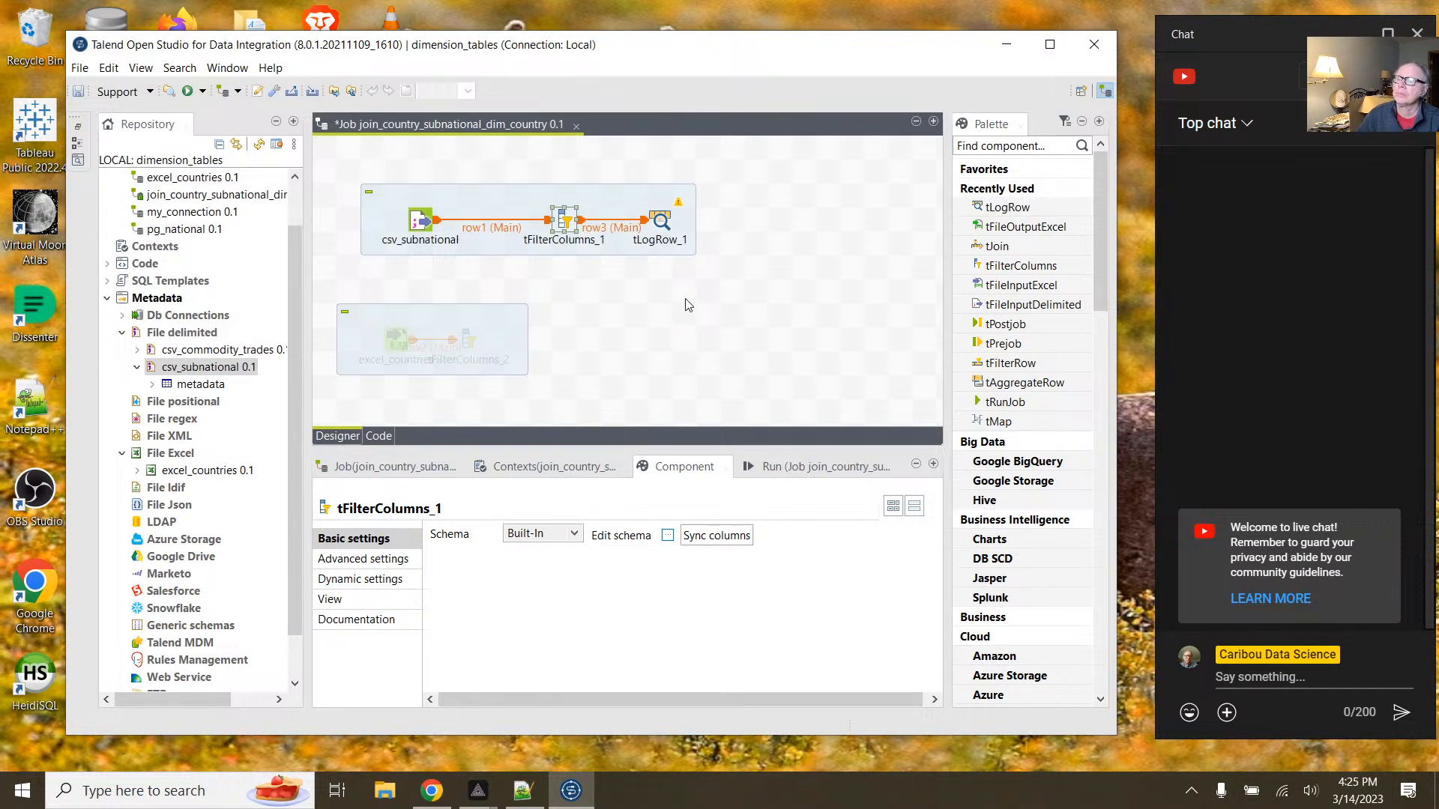
Step: Edit the schema of tLogRow_1, moving Country above ISO in both the tFilterColumns_1 input and the tLogRow_1 output
click(666, 227)
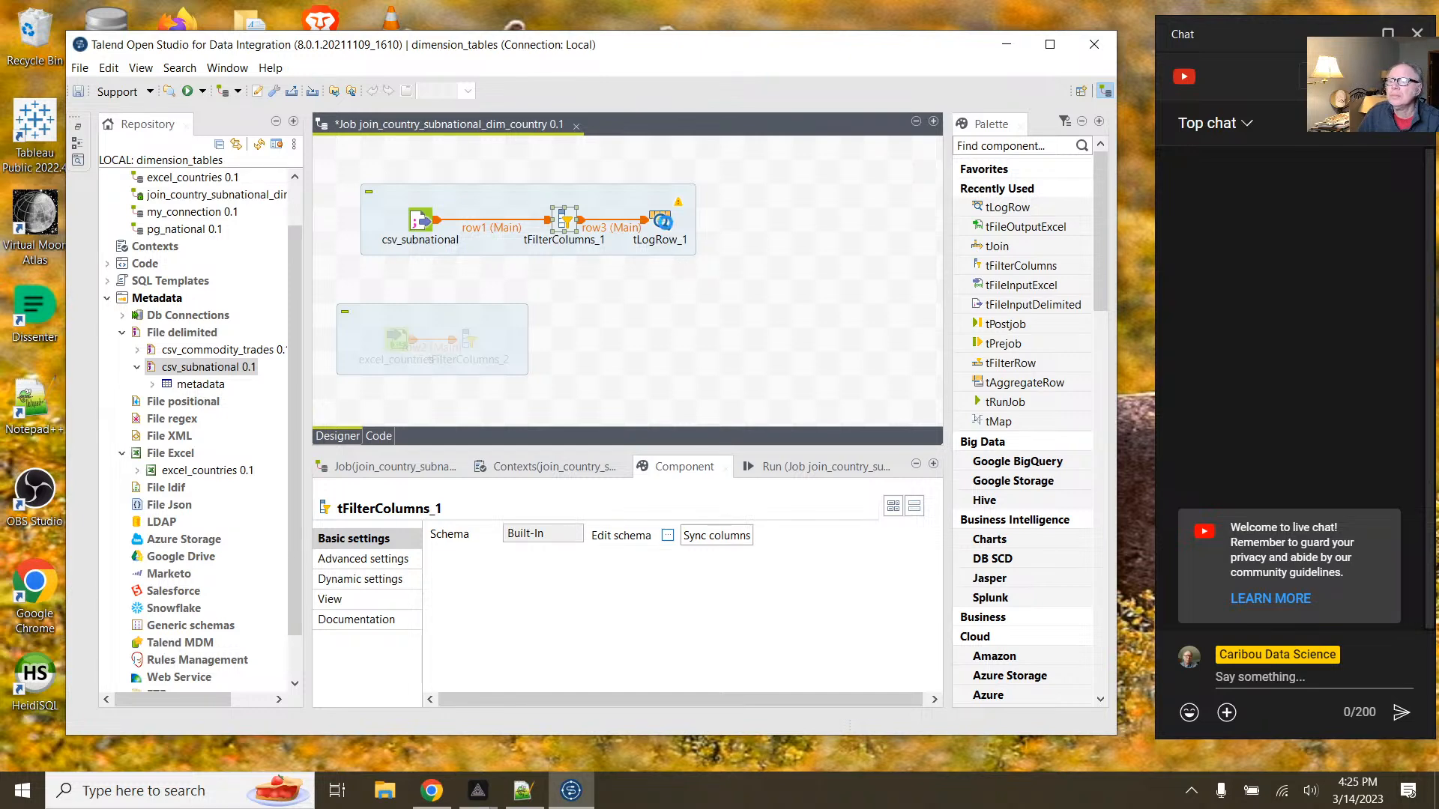
click(668, 535)
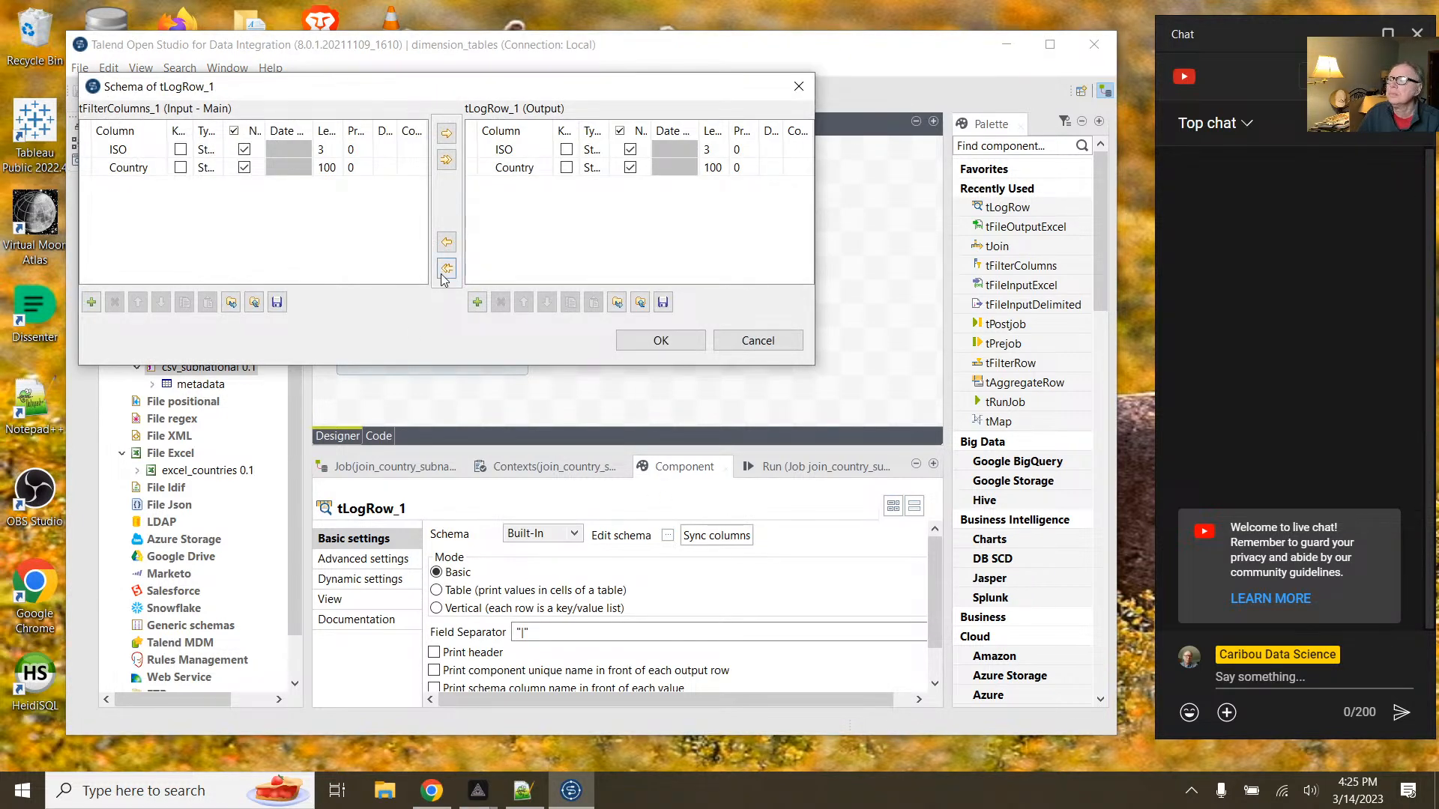
click(141, 169)
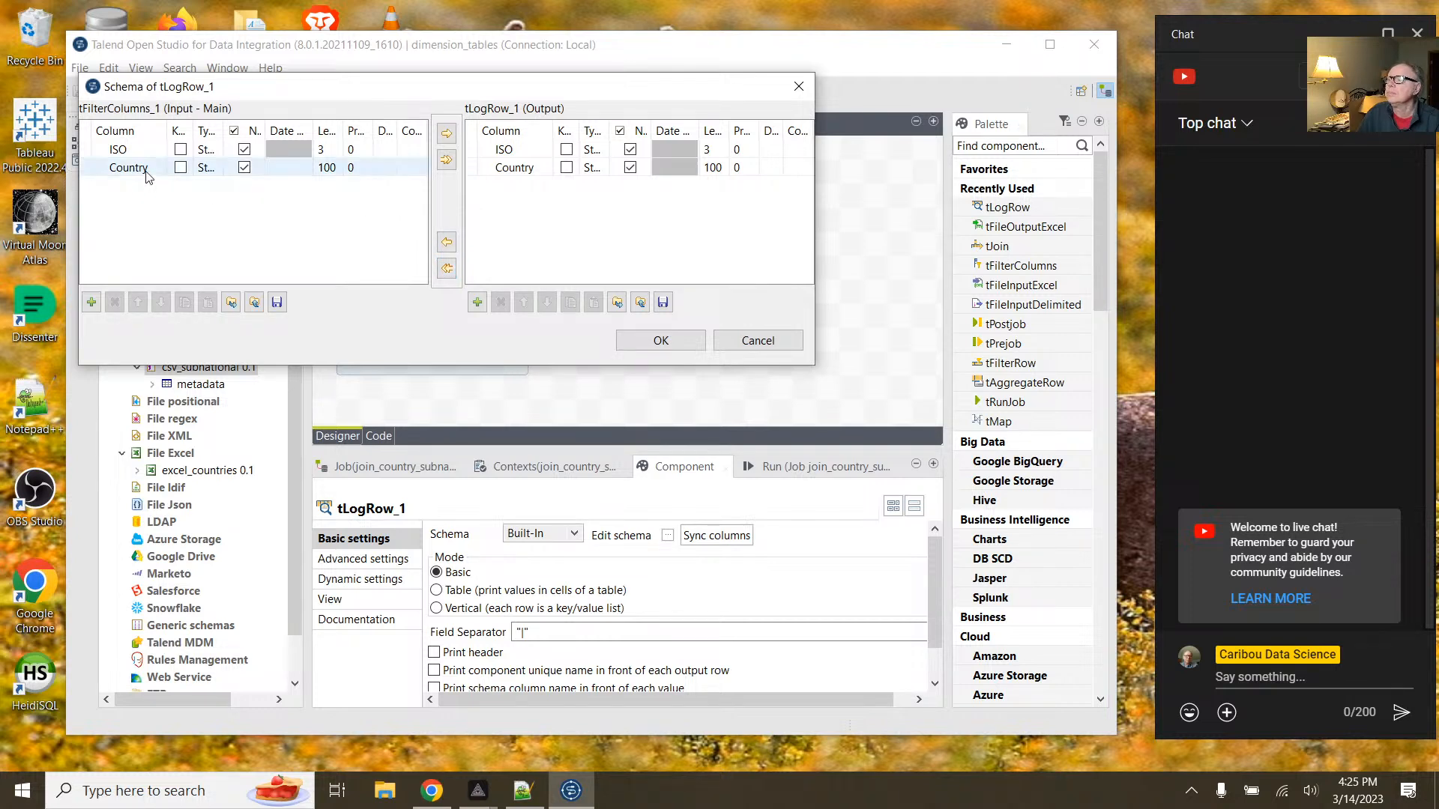
click(141, 169)
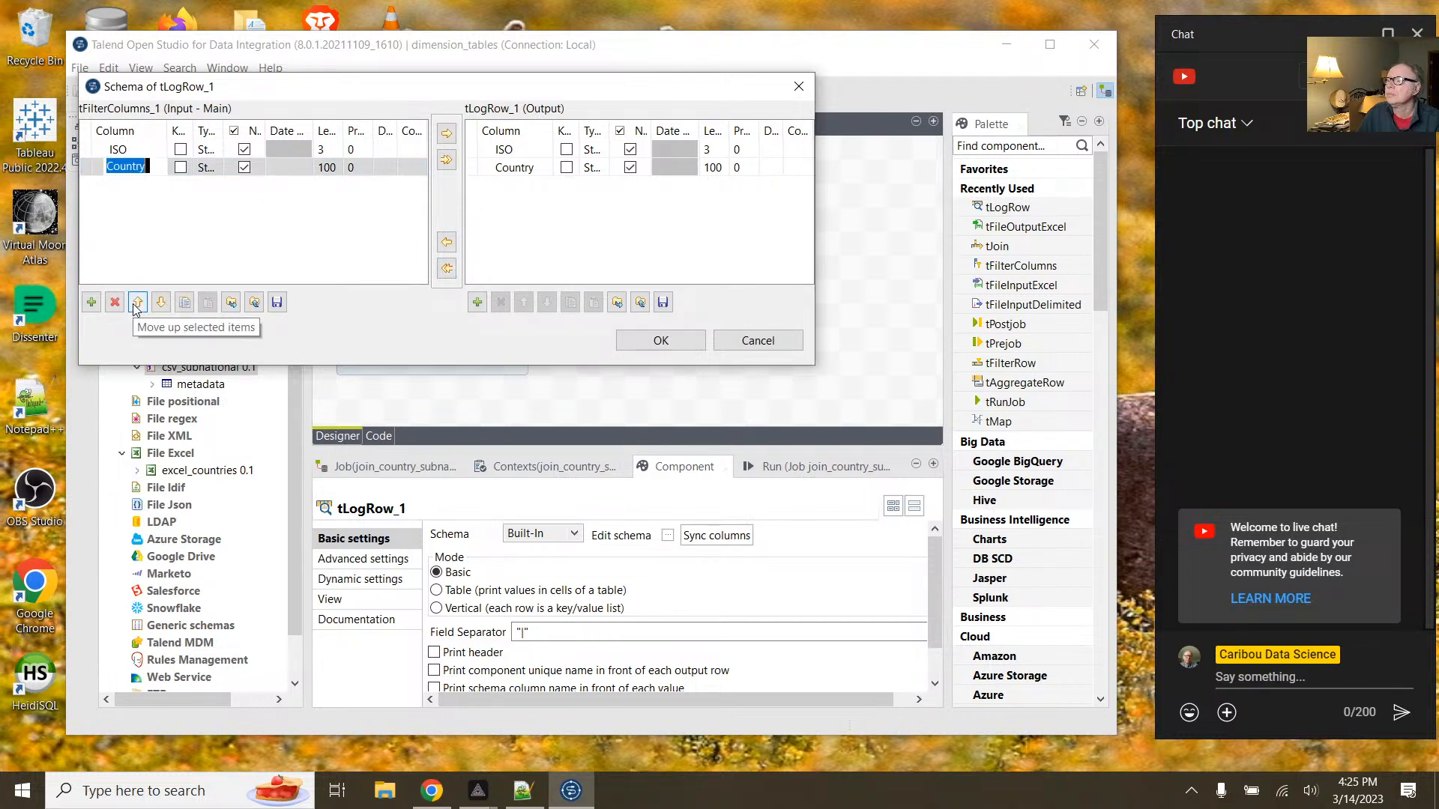
click(137, 304)
click(539, 168)
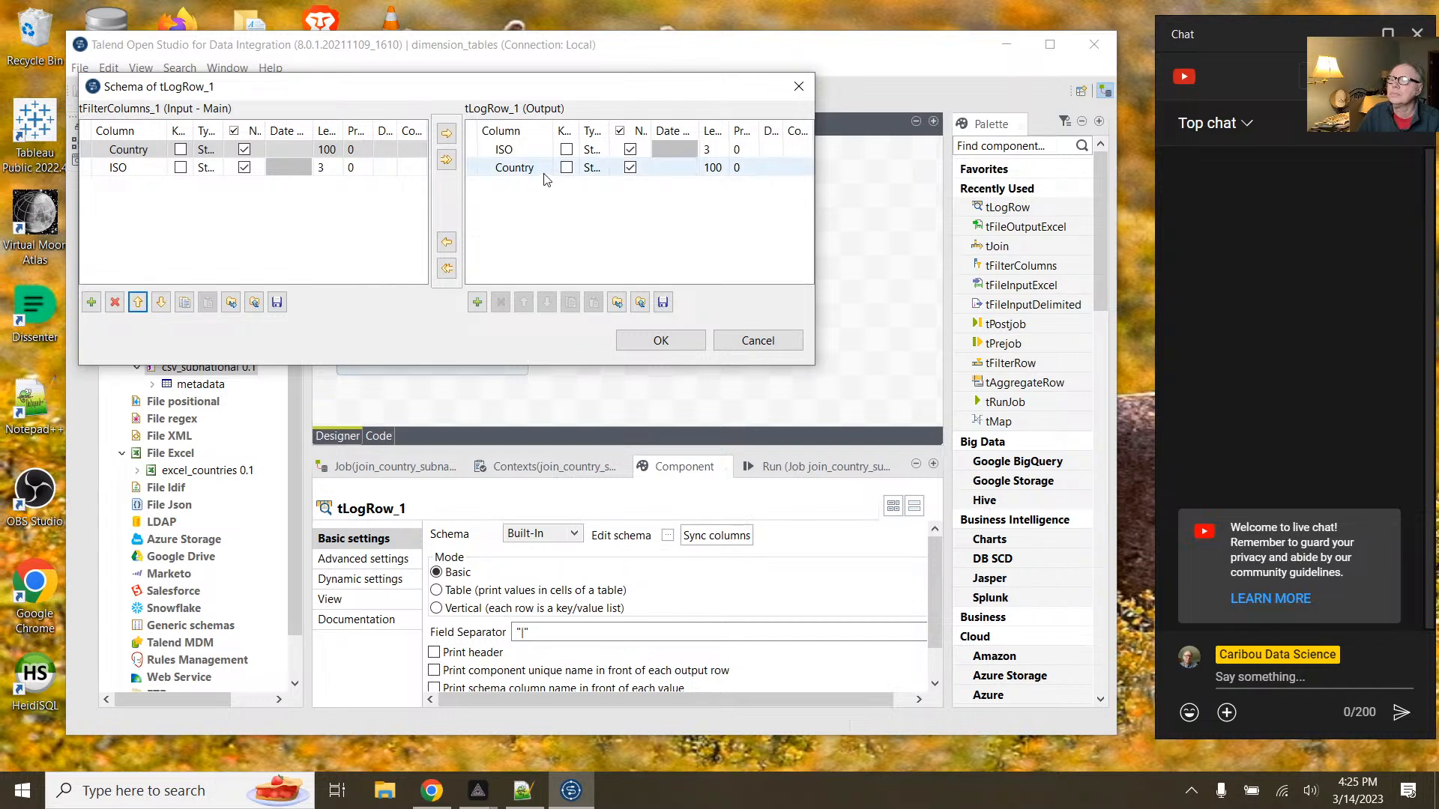
click(539, 168)
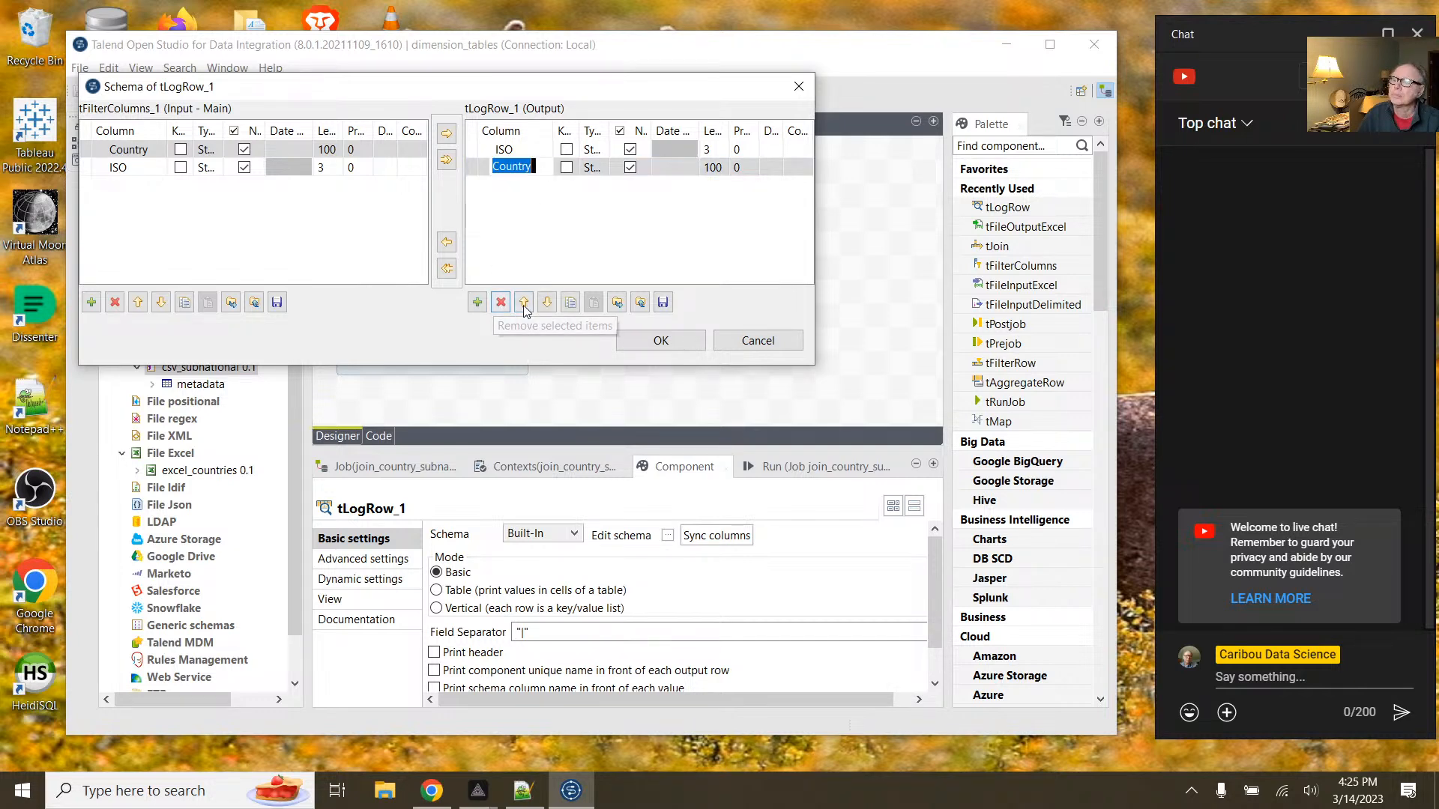
click(523, 302)
click(661, 341)
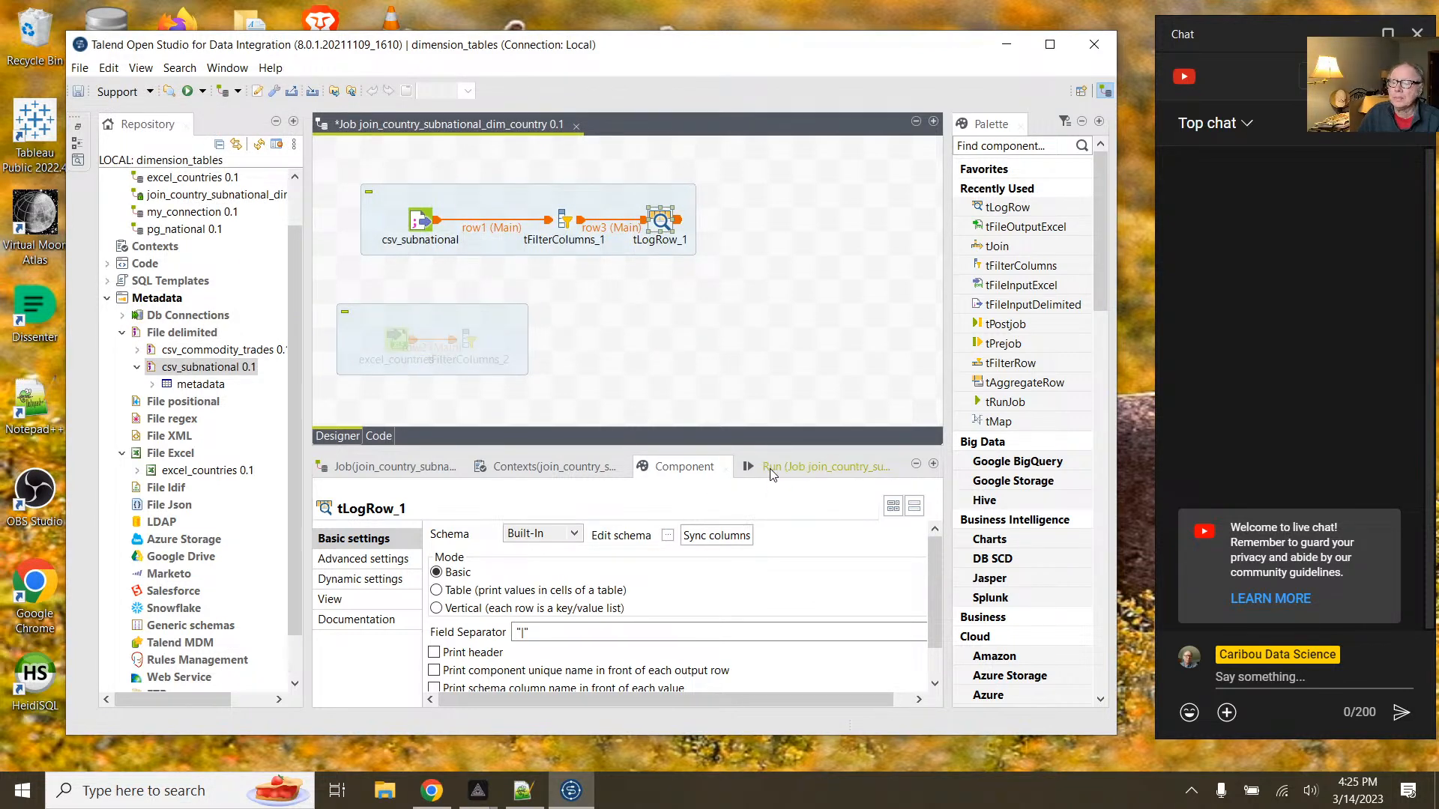
Step: Sync the columns of tLogRow_1 and check the column order in its input and output schema
click(716, 535)
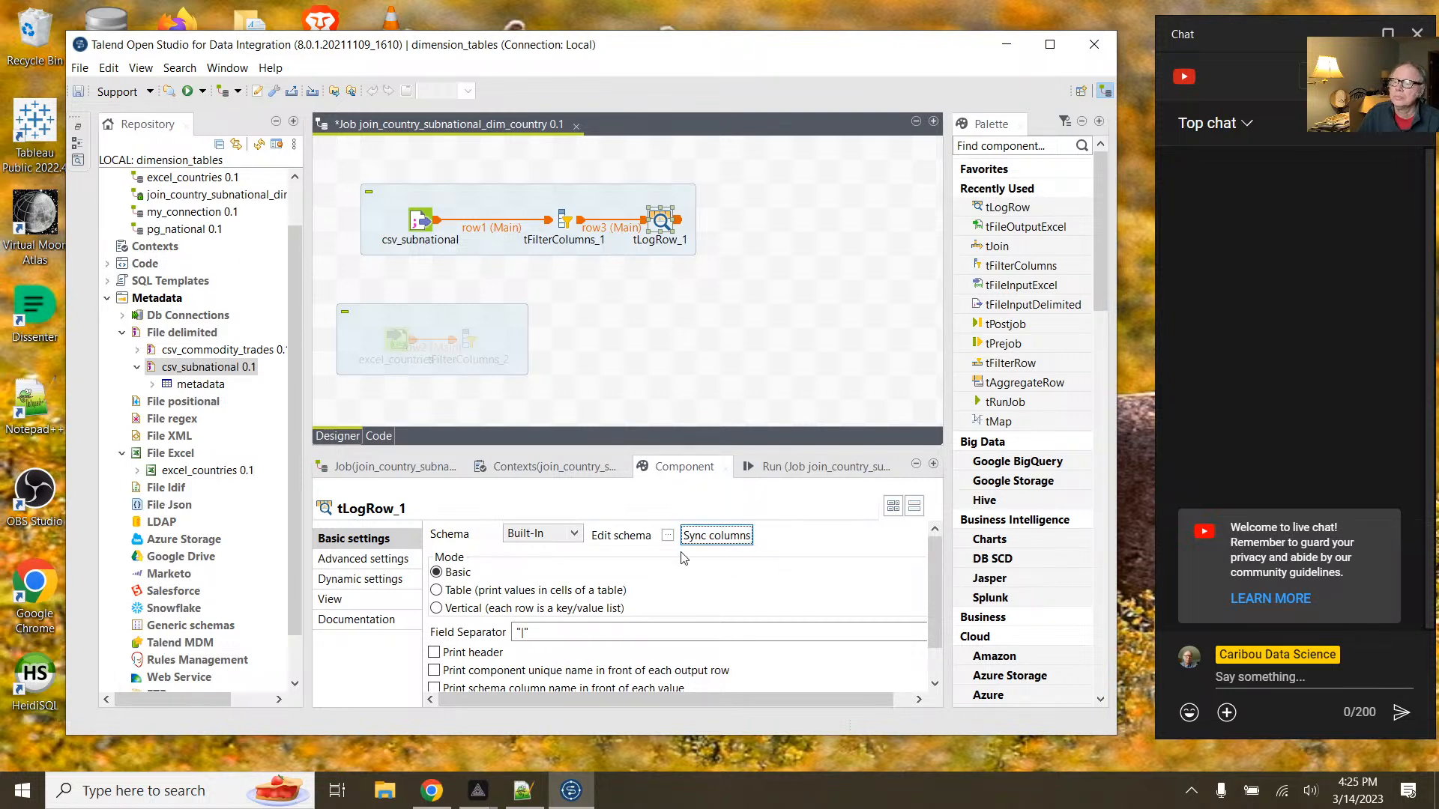
click(667, 535)
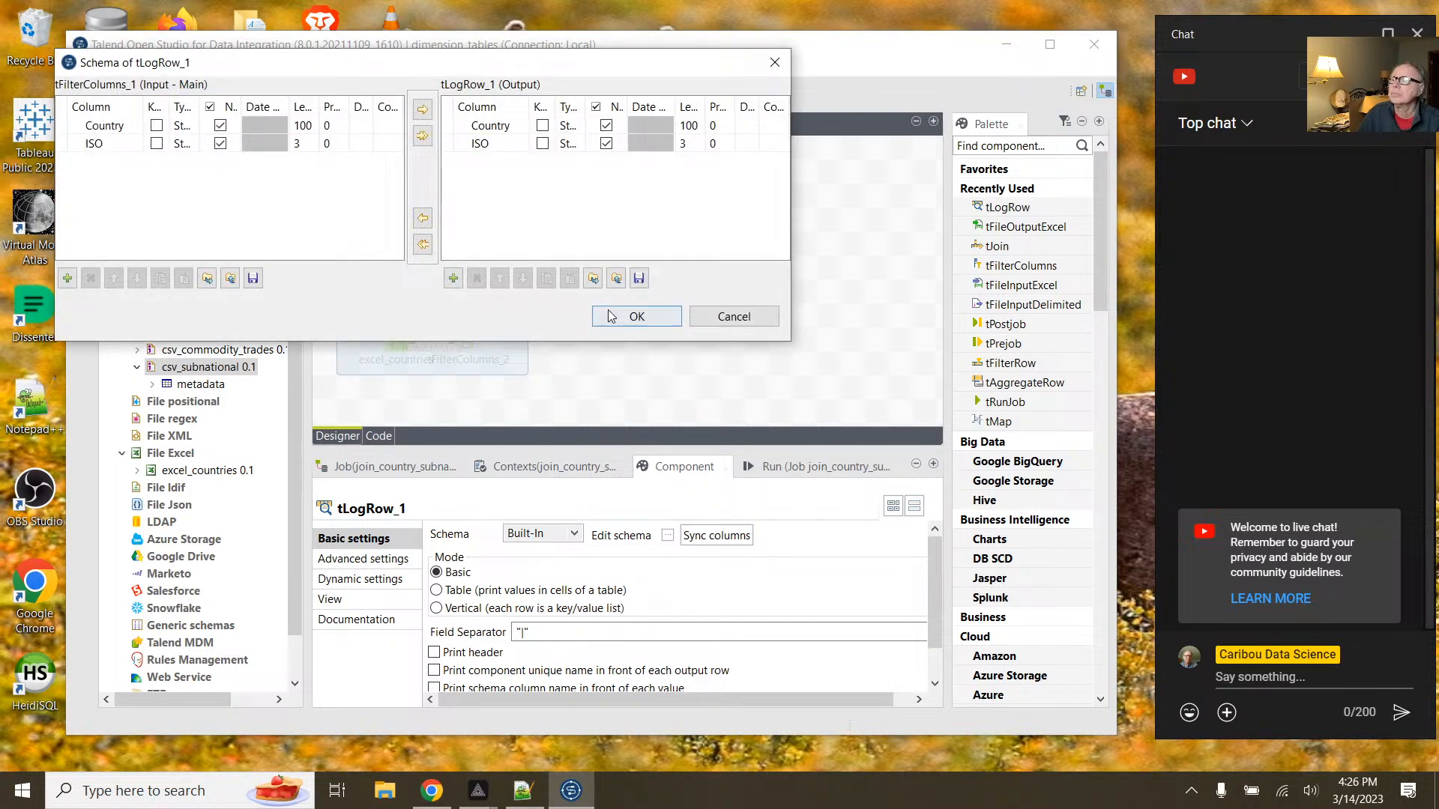
click(636, 316)
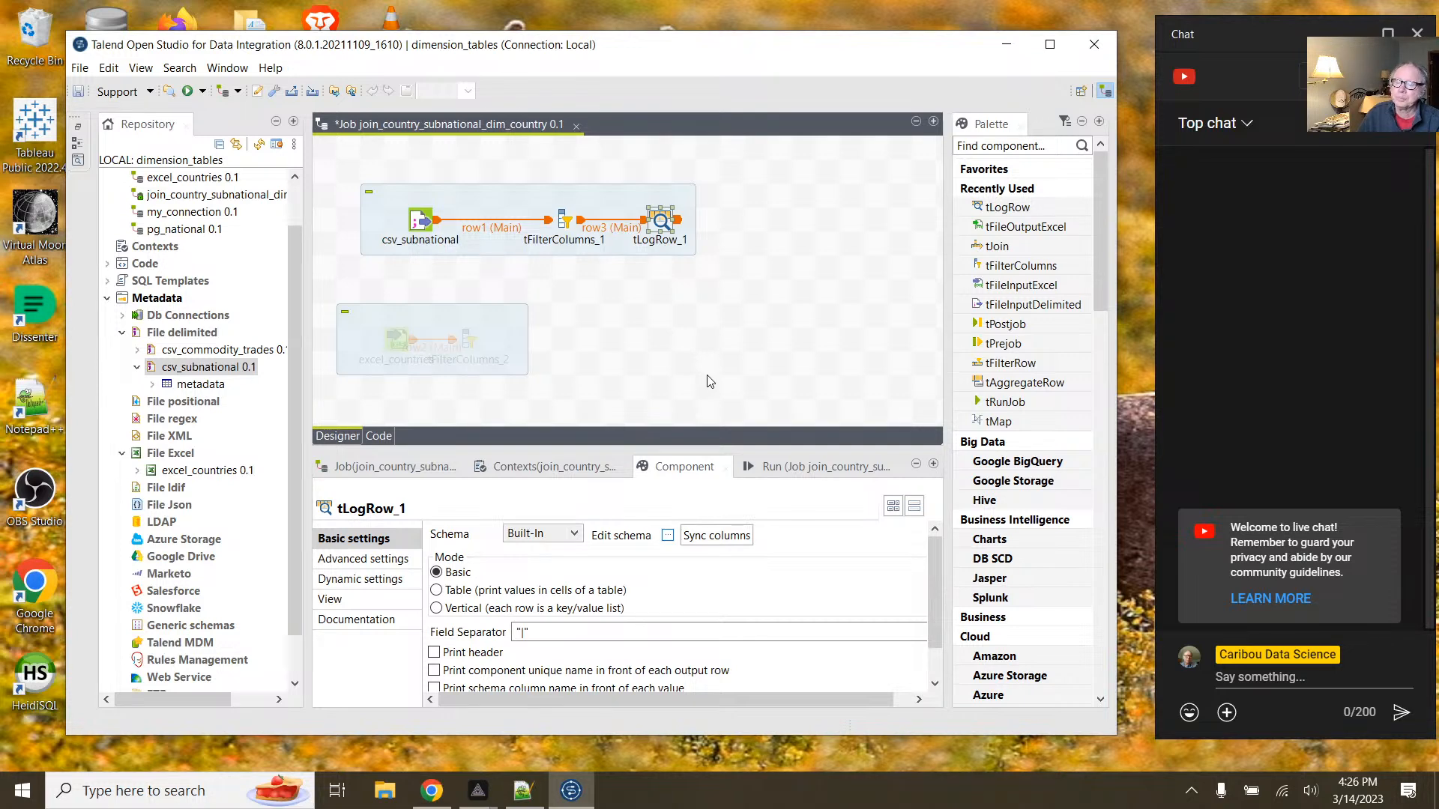
Step: Run the join_country_subnational_dim_country job and look through its country and ISO output from the beginning
click(795, 470)
click(472, 552)
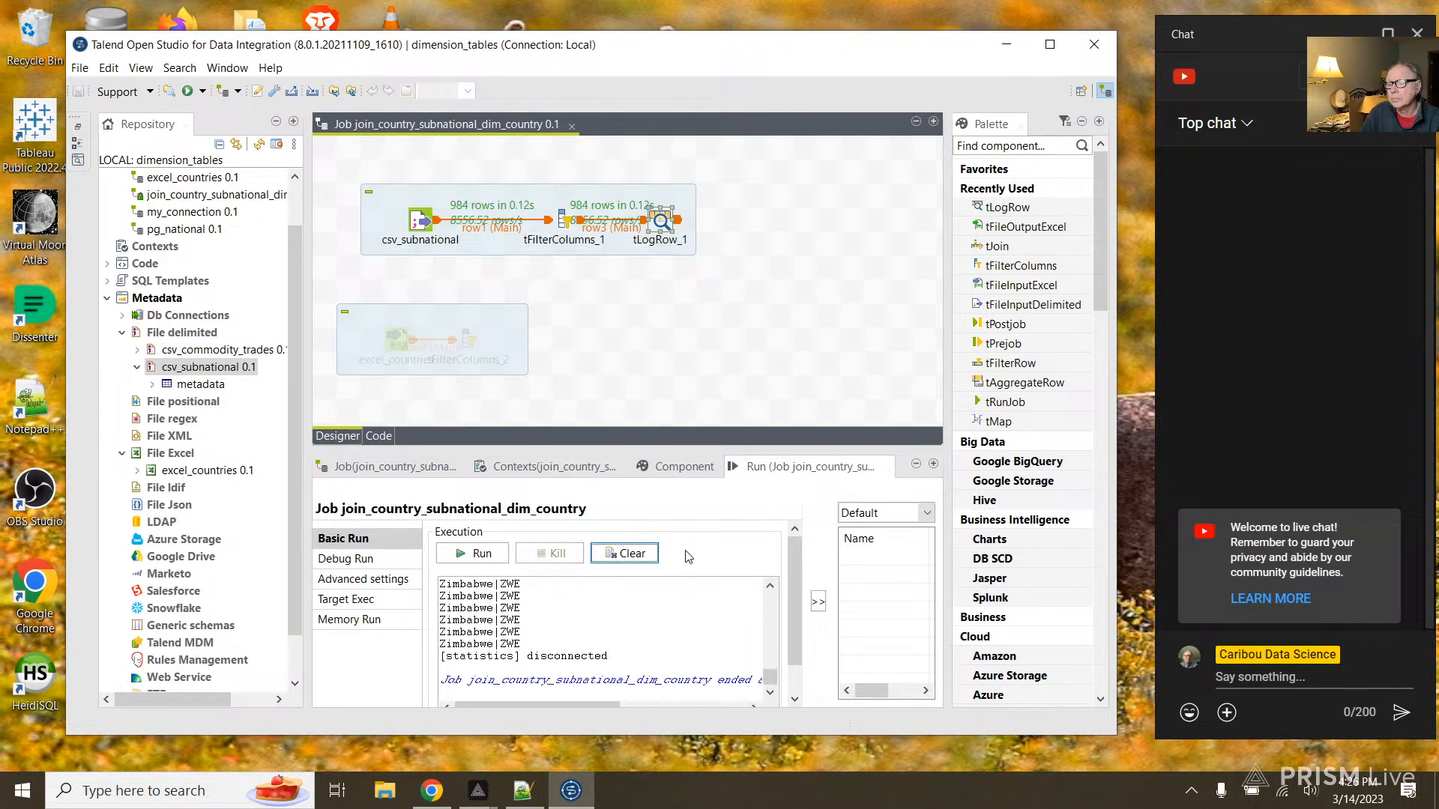
drag(771, 677, 777, 600)
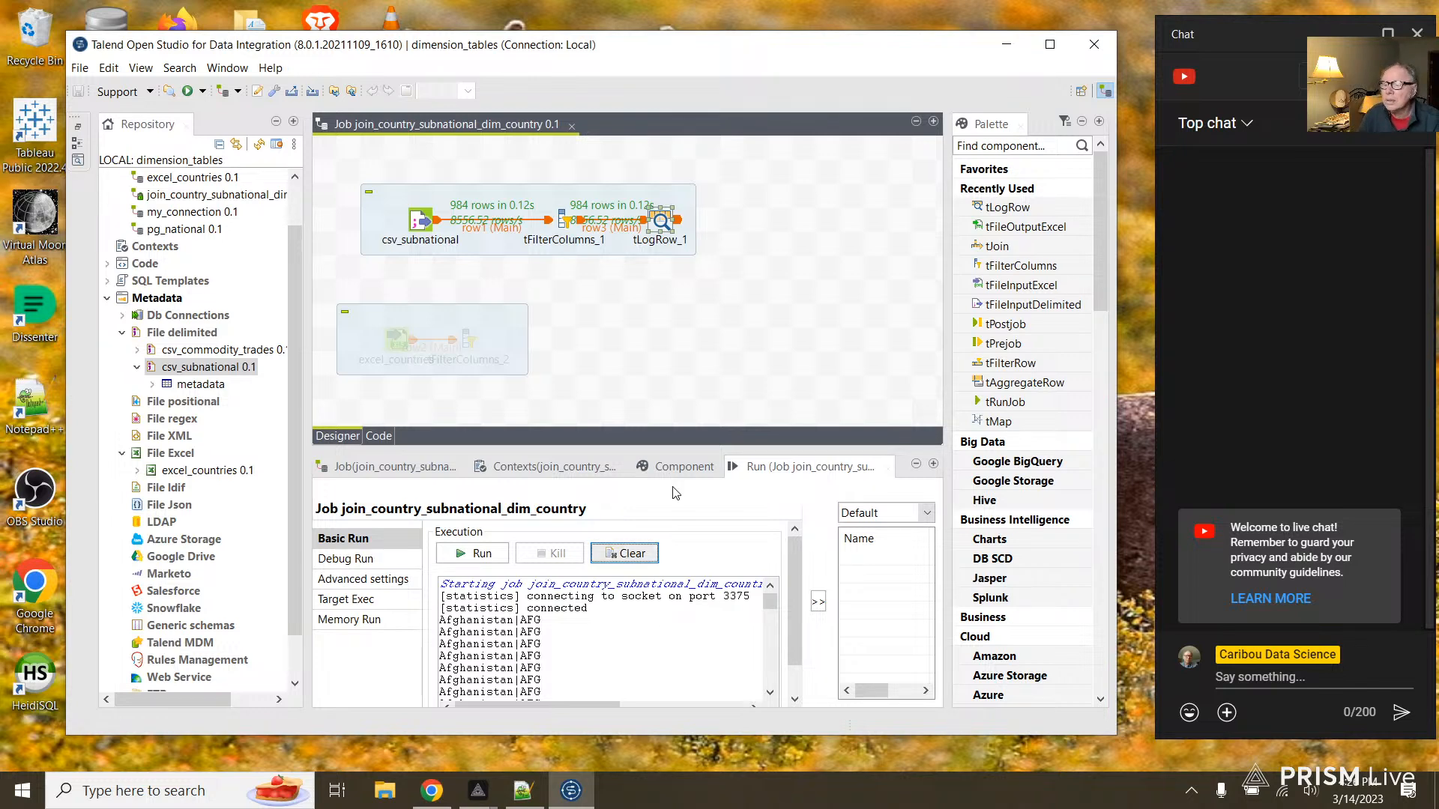
Step: Set the tLogRow_1 output mode to Table (print values in cells of a table)
click(678, 468)
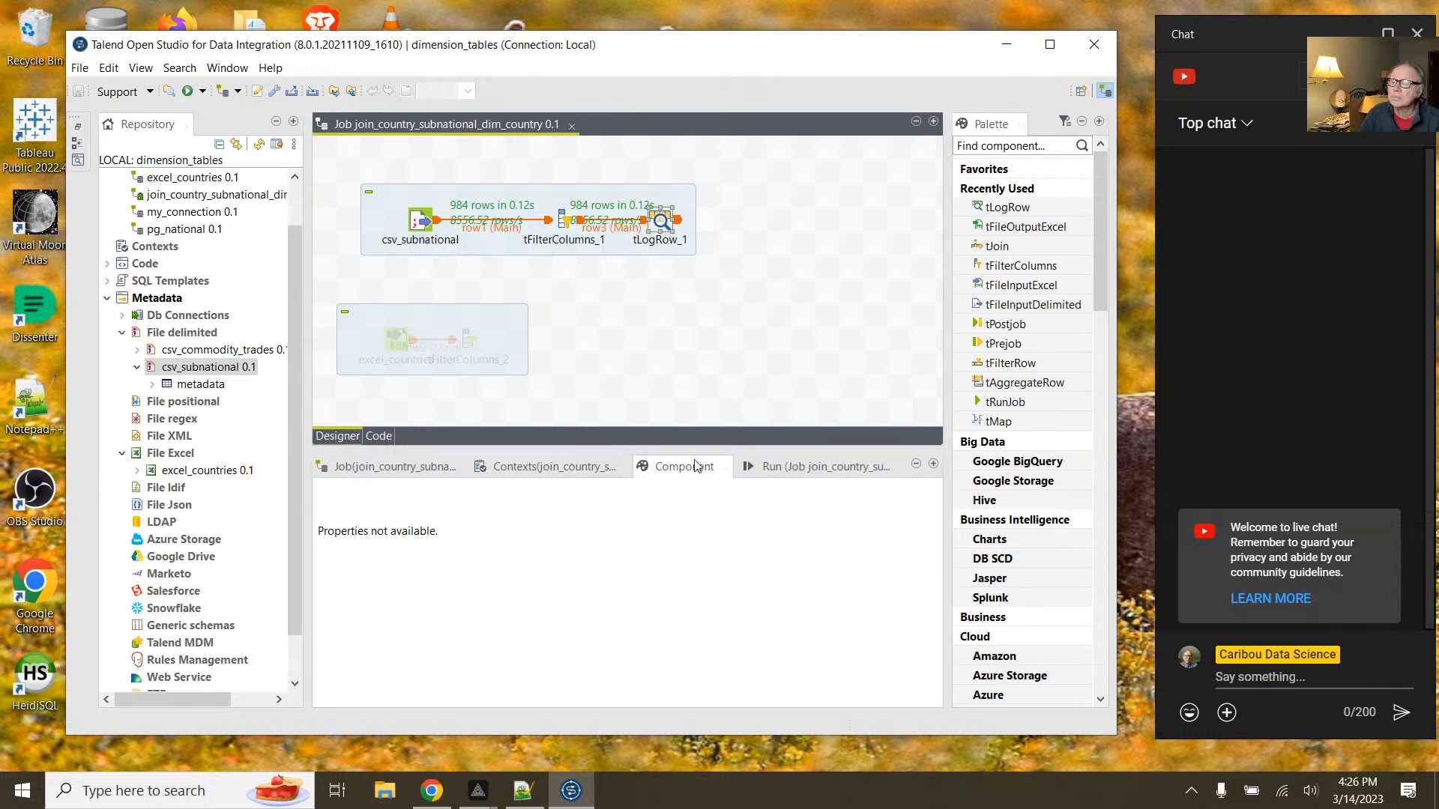
click(663, 227)
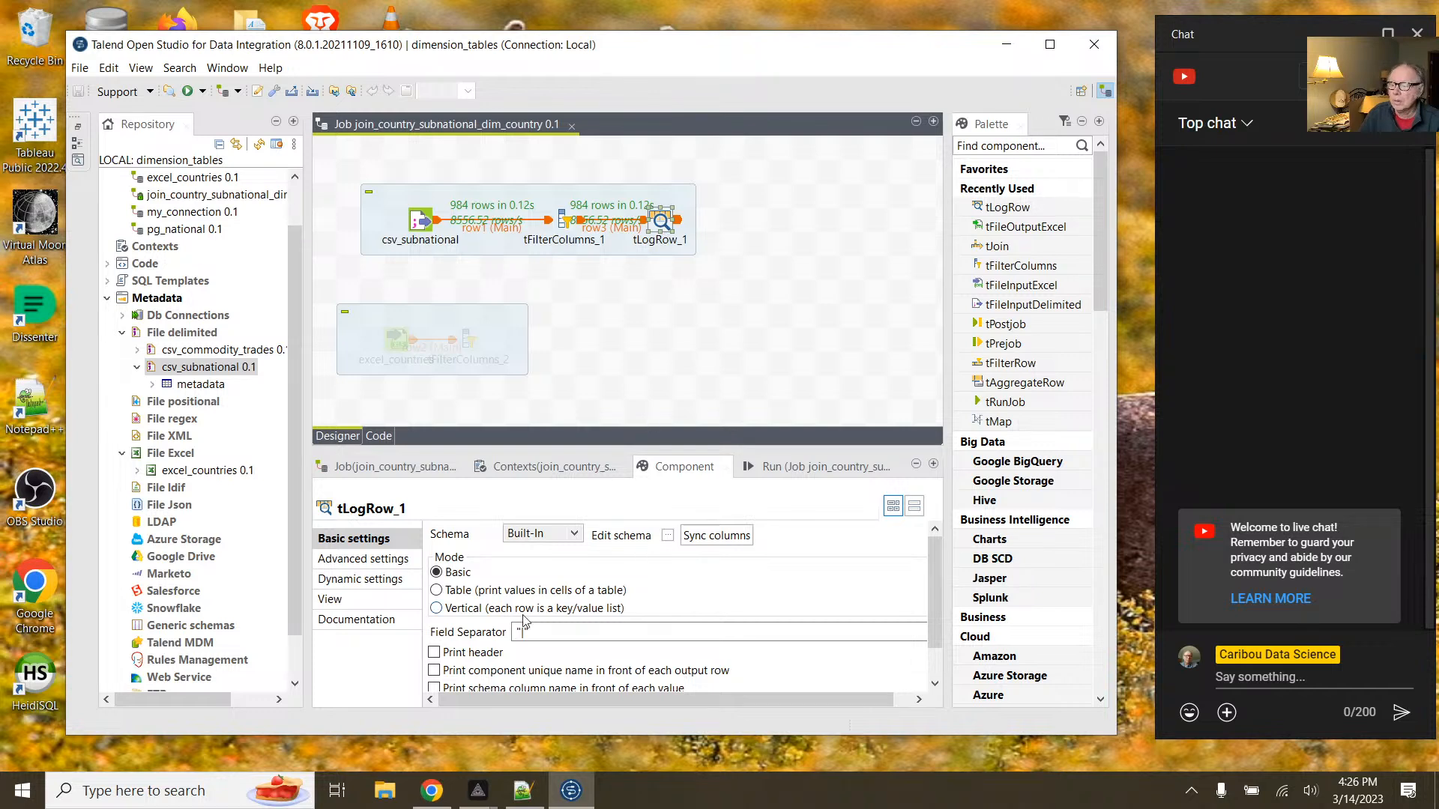
click(454, 589)
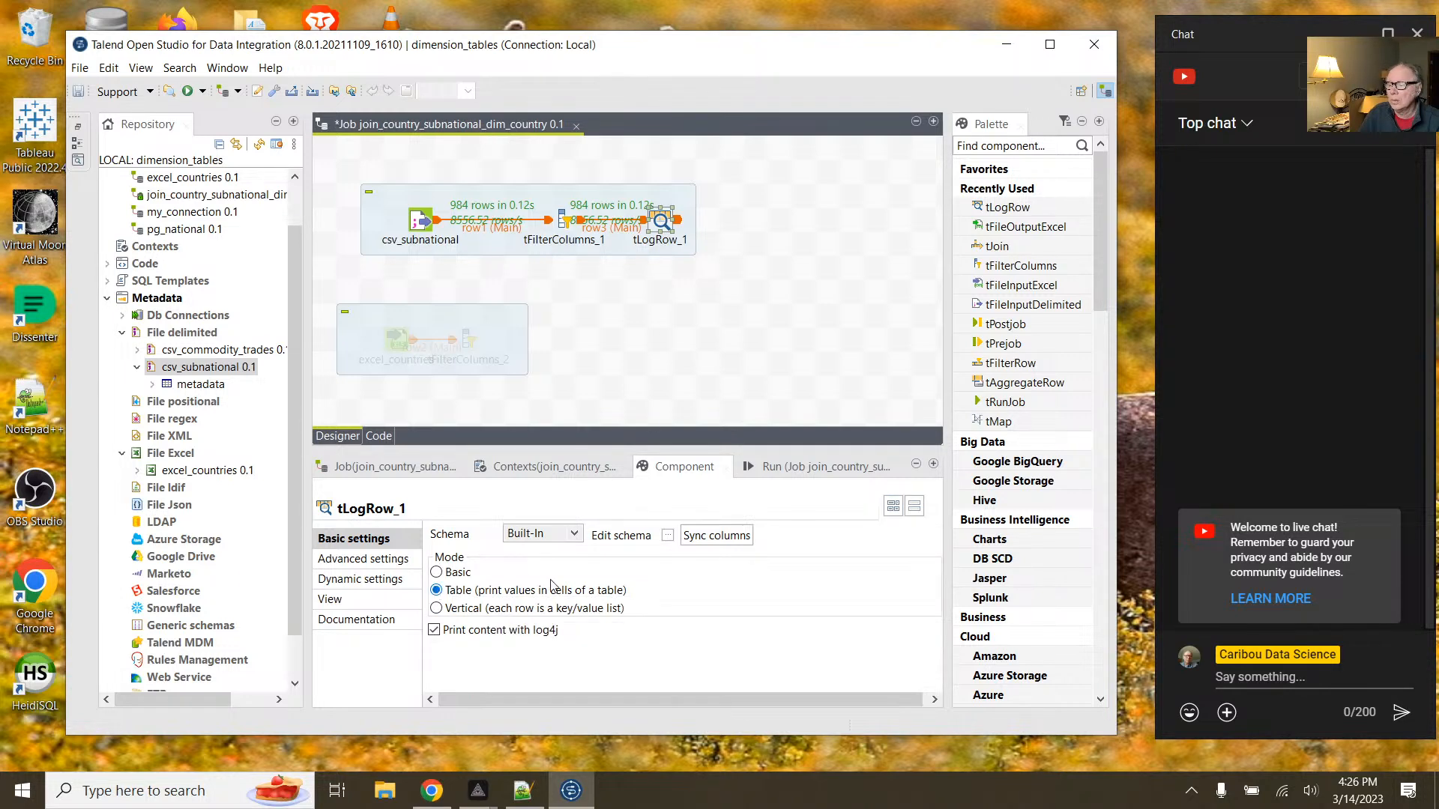
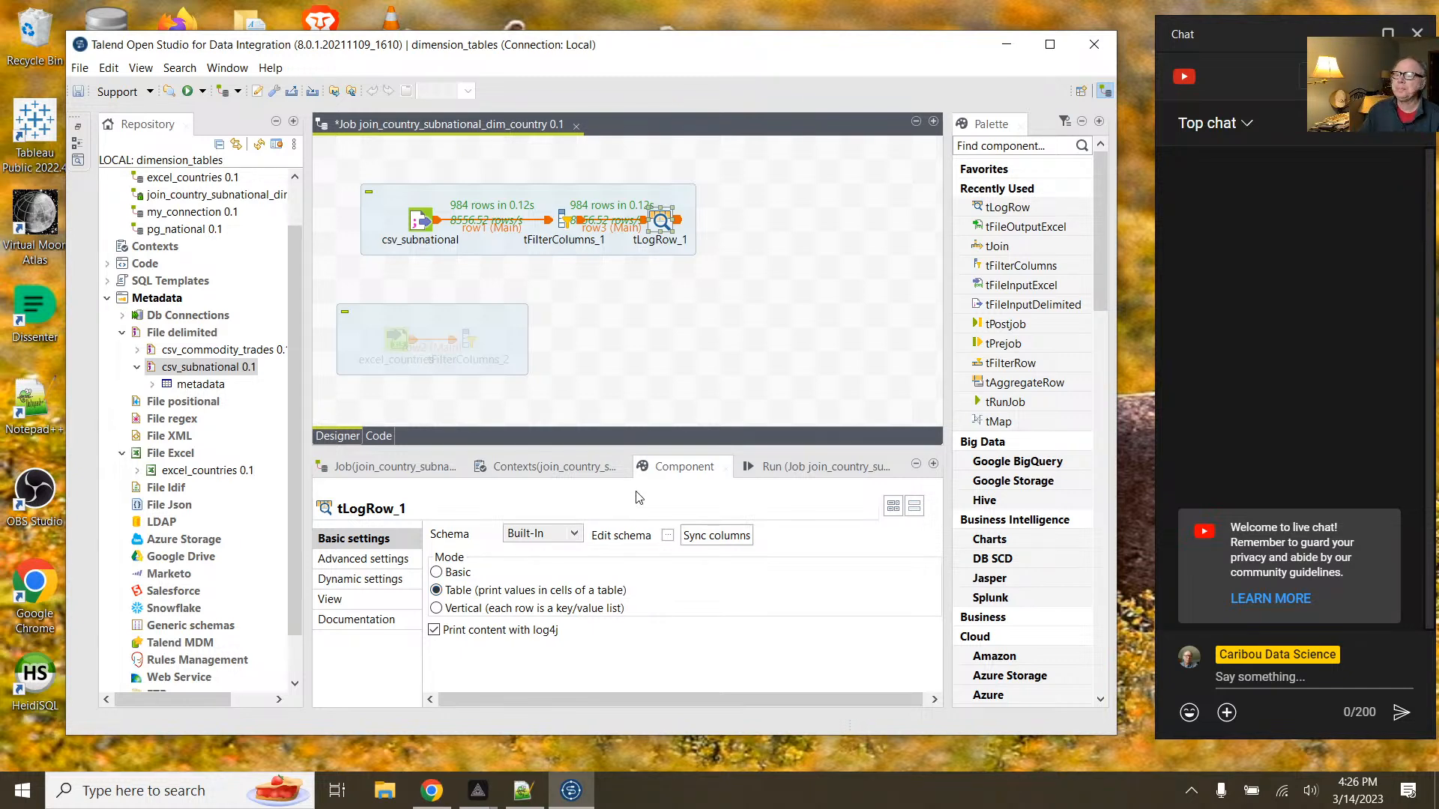
Step: Run the job again and look back through the table-formatted rows in the execution console
click(811, 467)
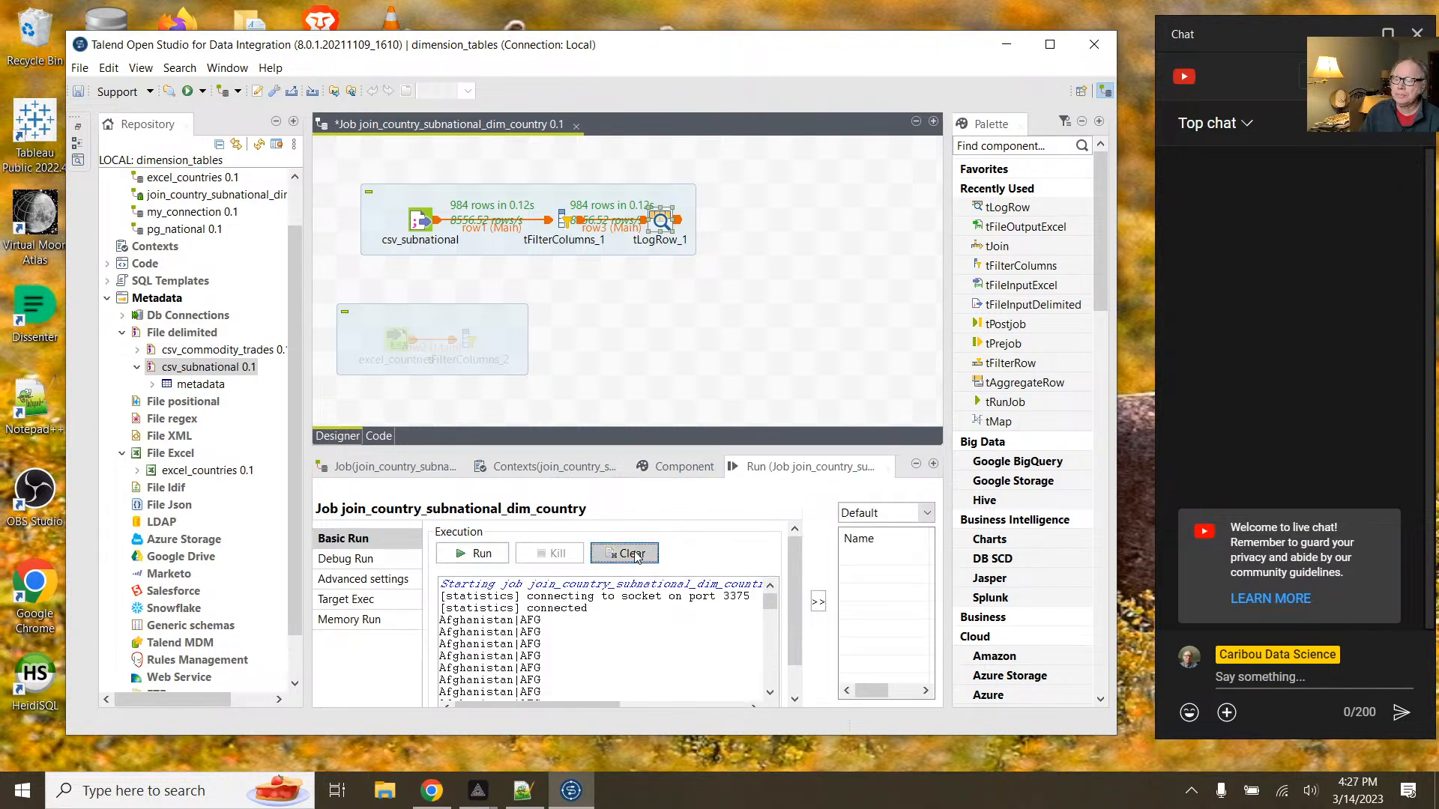
click(489, 556)
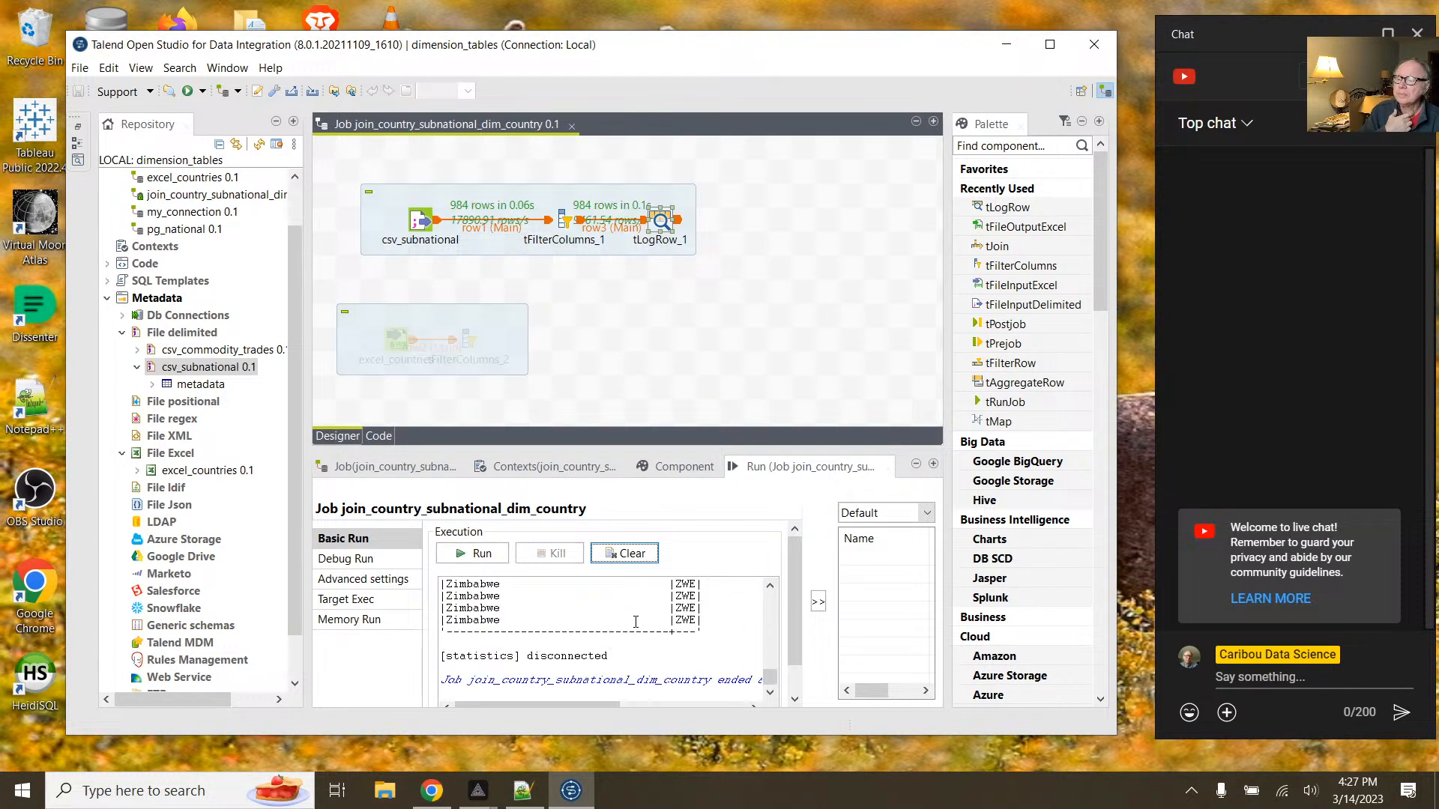
scroll(743, 644, up, 2)
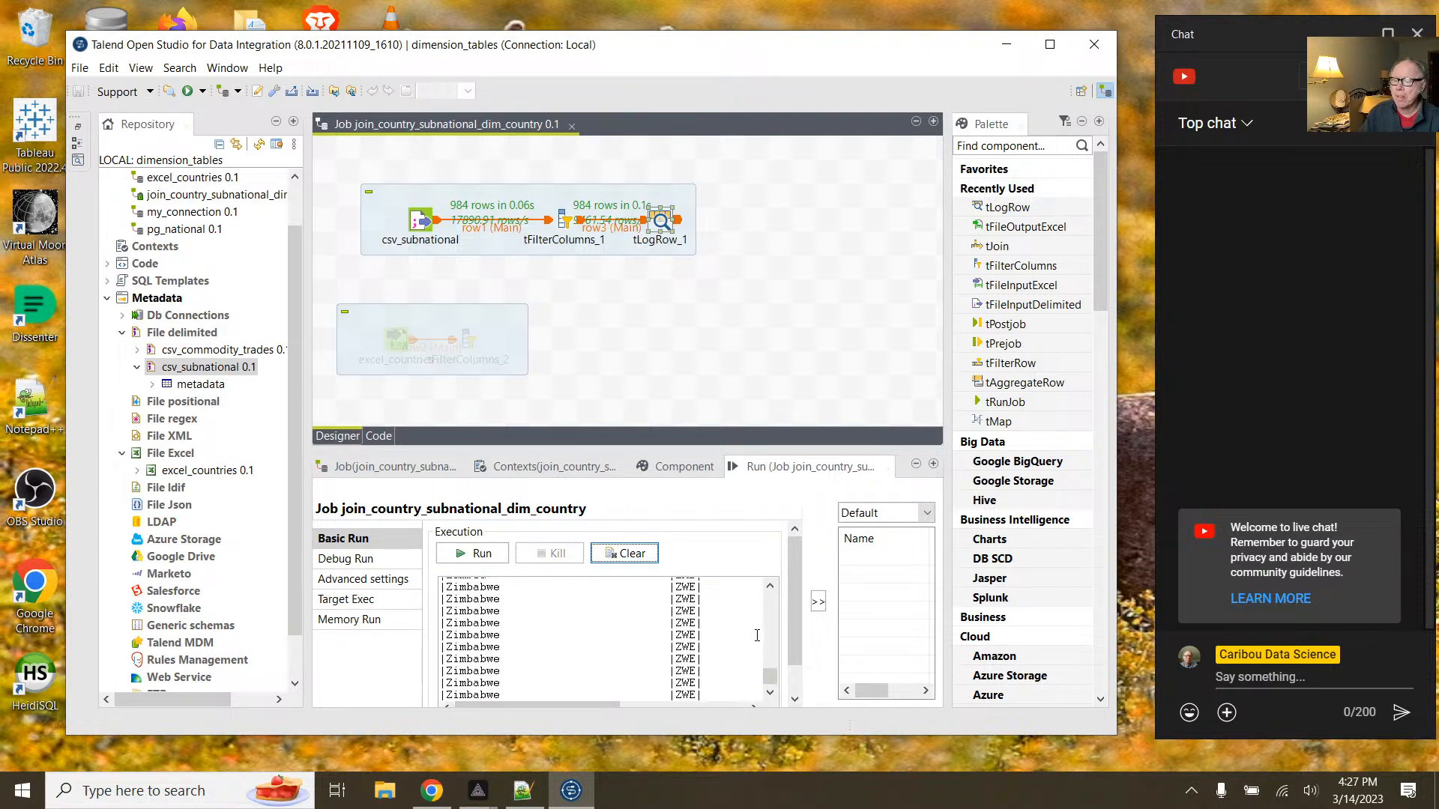
Step: Deactivate the current subjob that starts at csv_subnational
click(523, 244)
right_click(521, 241)
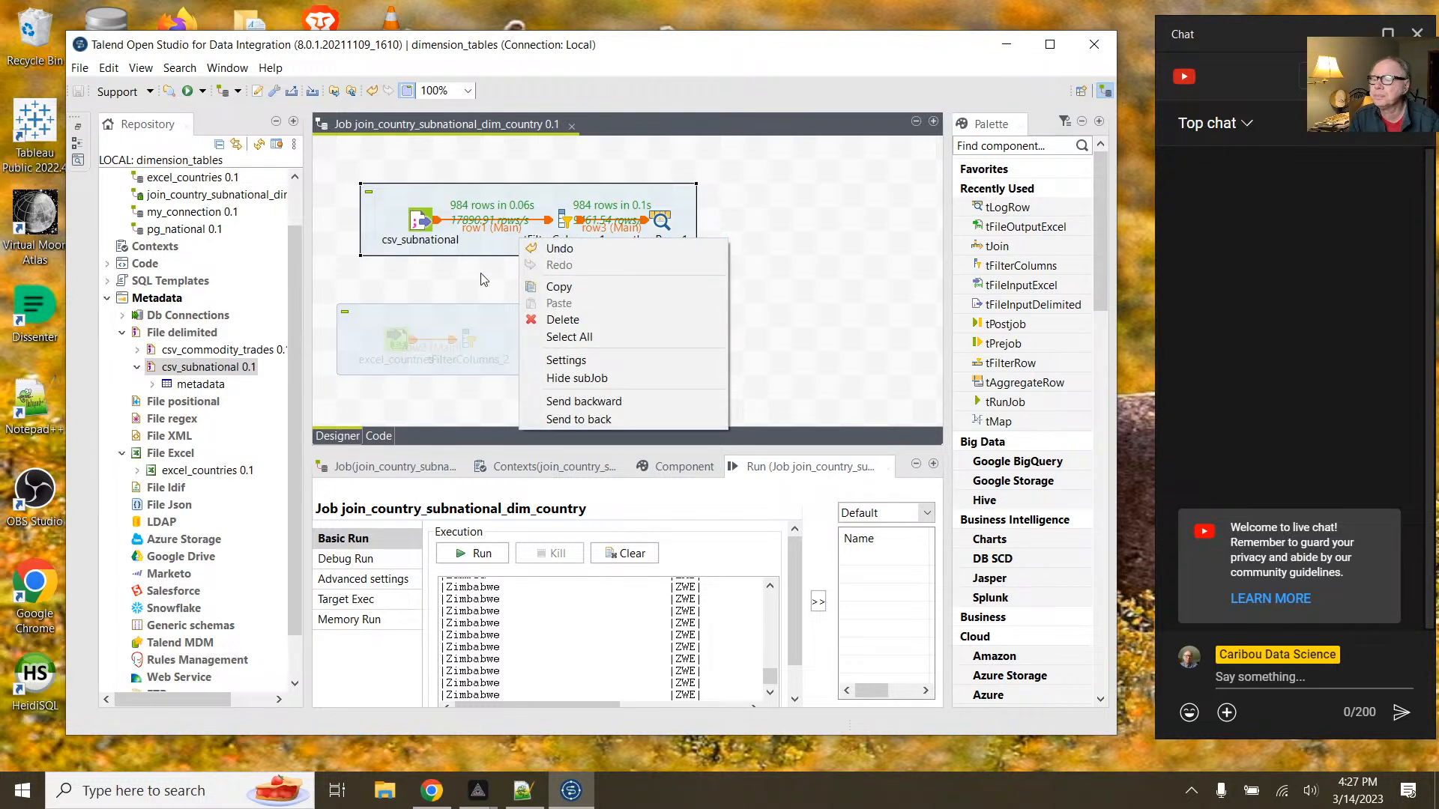
click(568, 340)
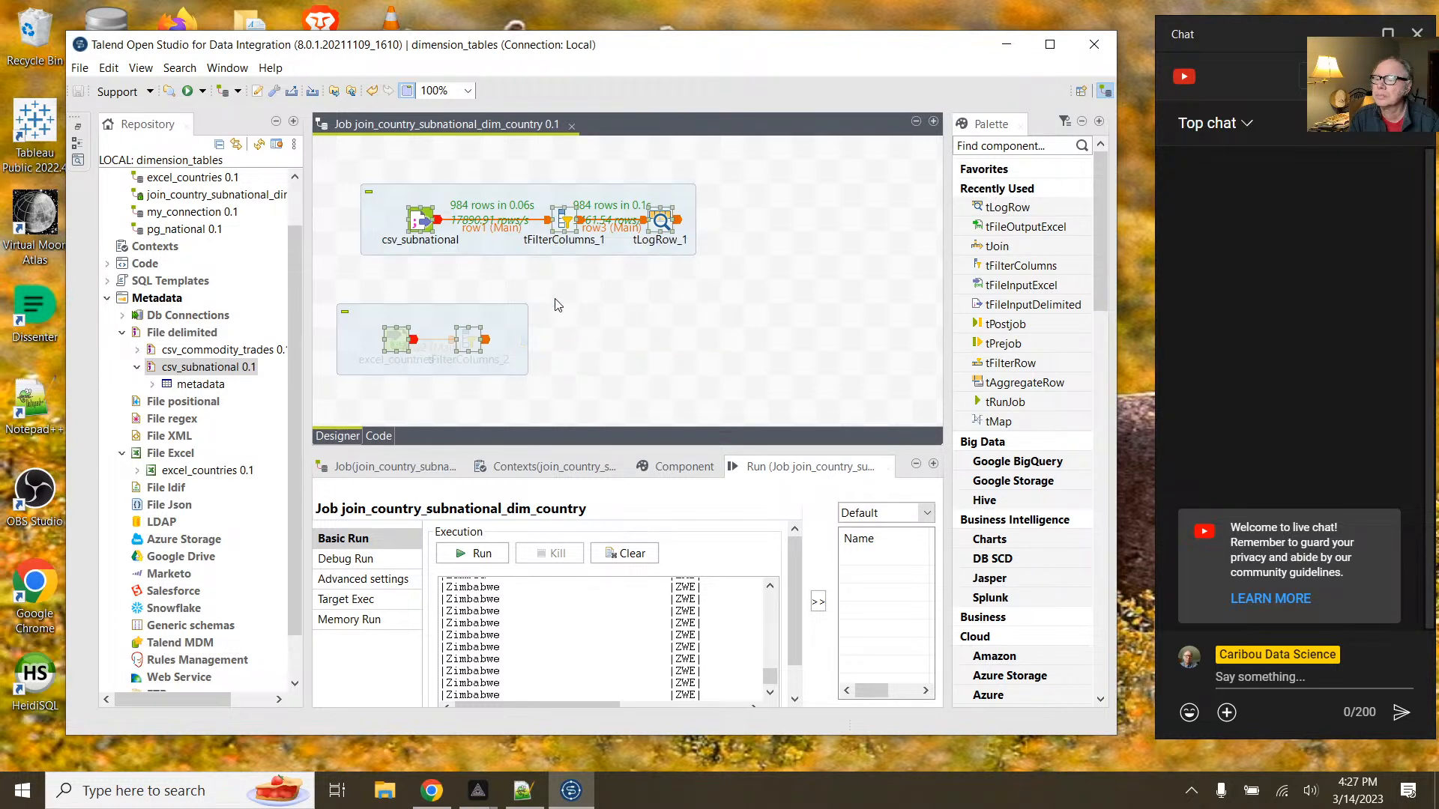
right_click(488, 224)
click(809, 302)
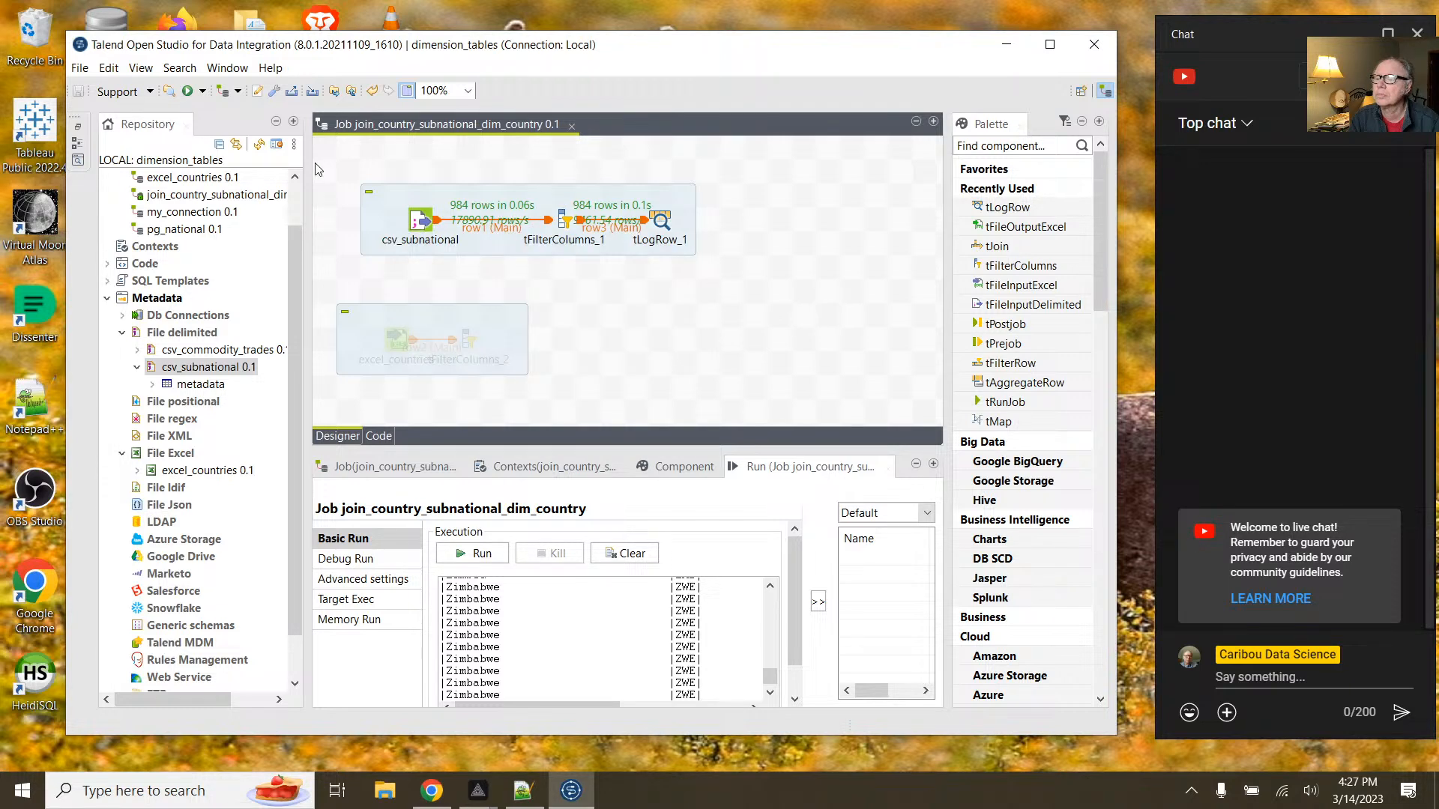
right_click(411, 218)
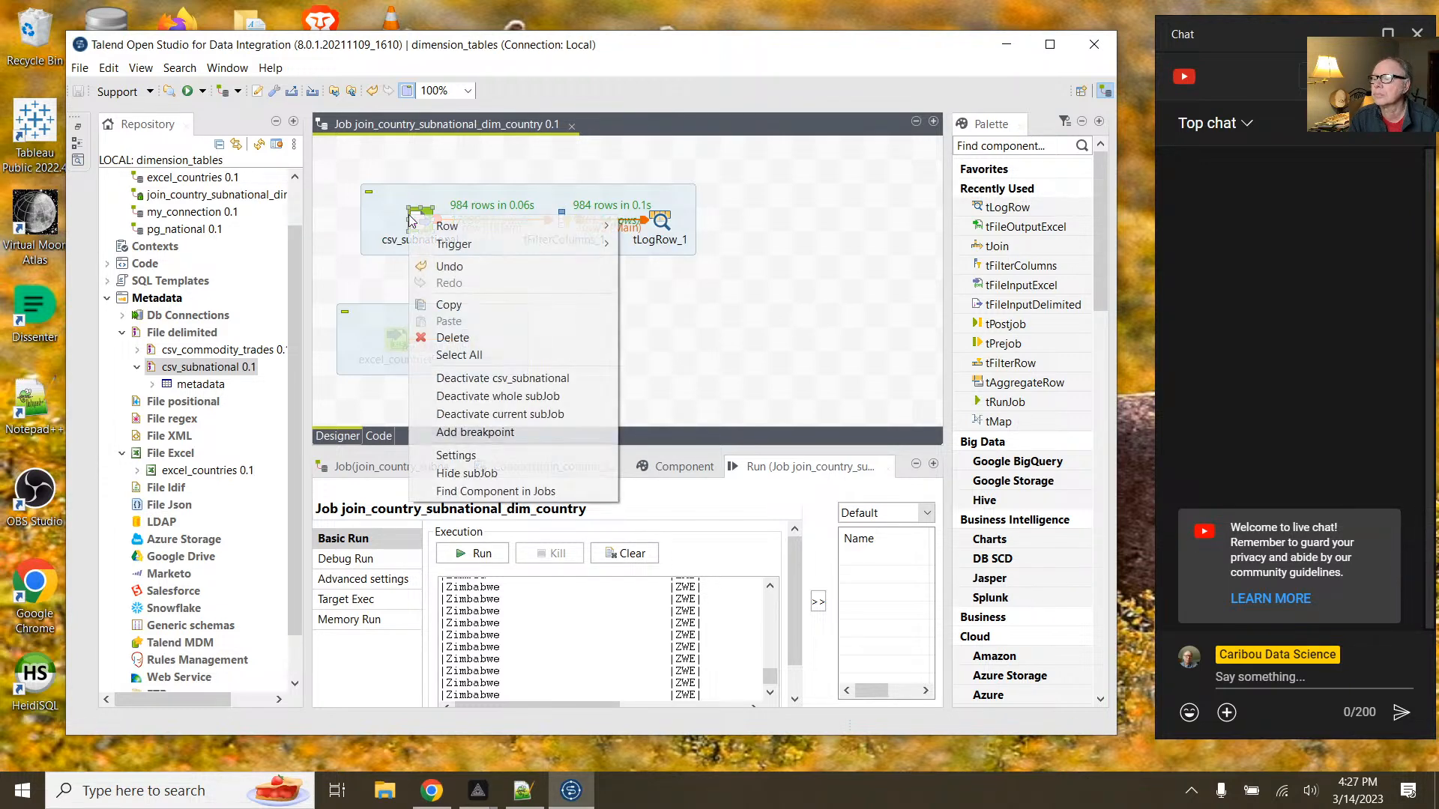
click(483, 414)
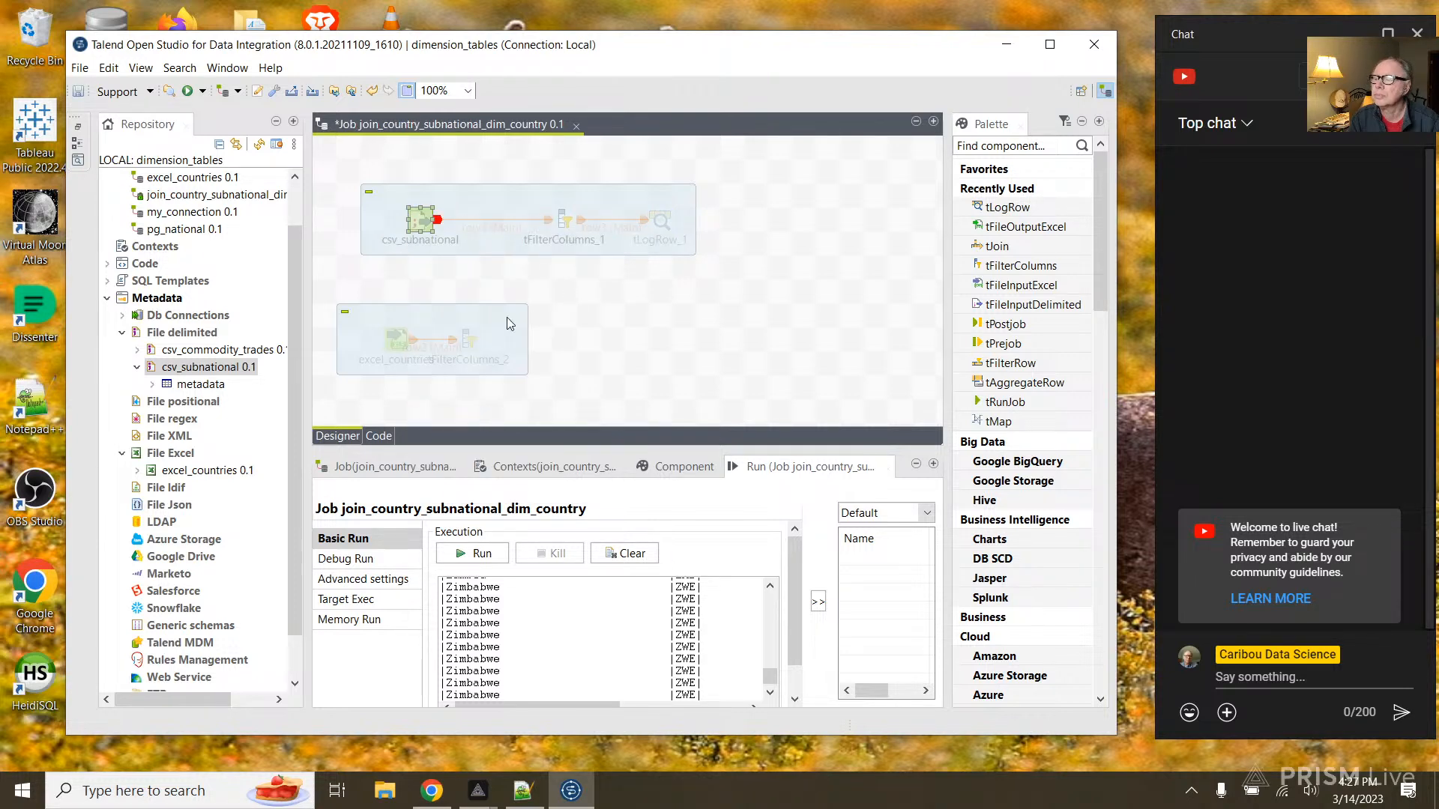
Step: Activate the current subjob that starts at excel_countries
click(472, 222)
right_click(452, 323)
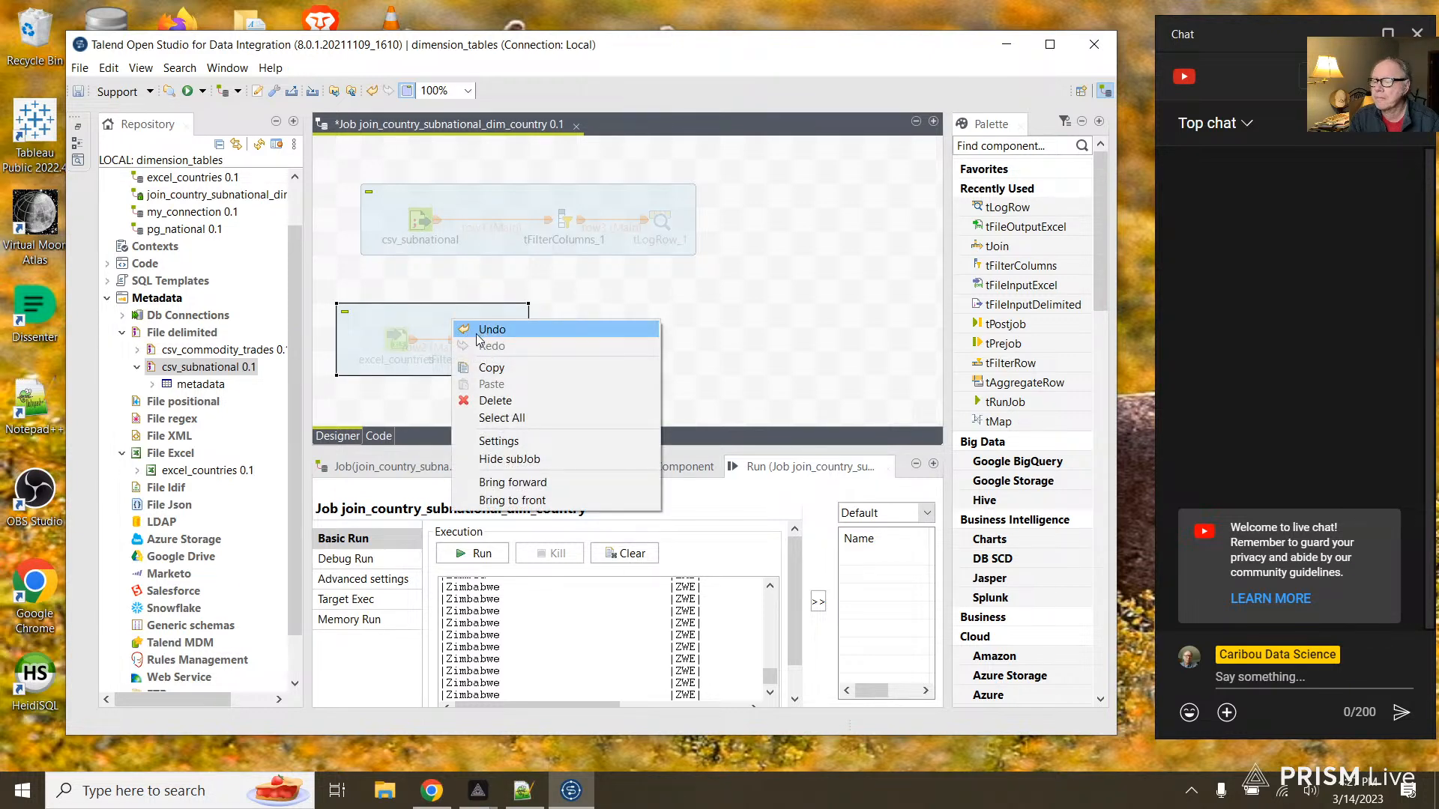
click(401, 349)
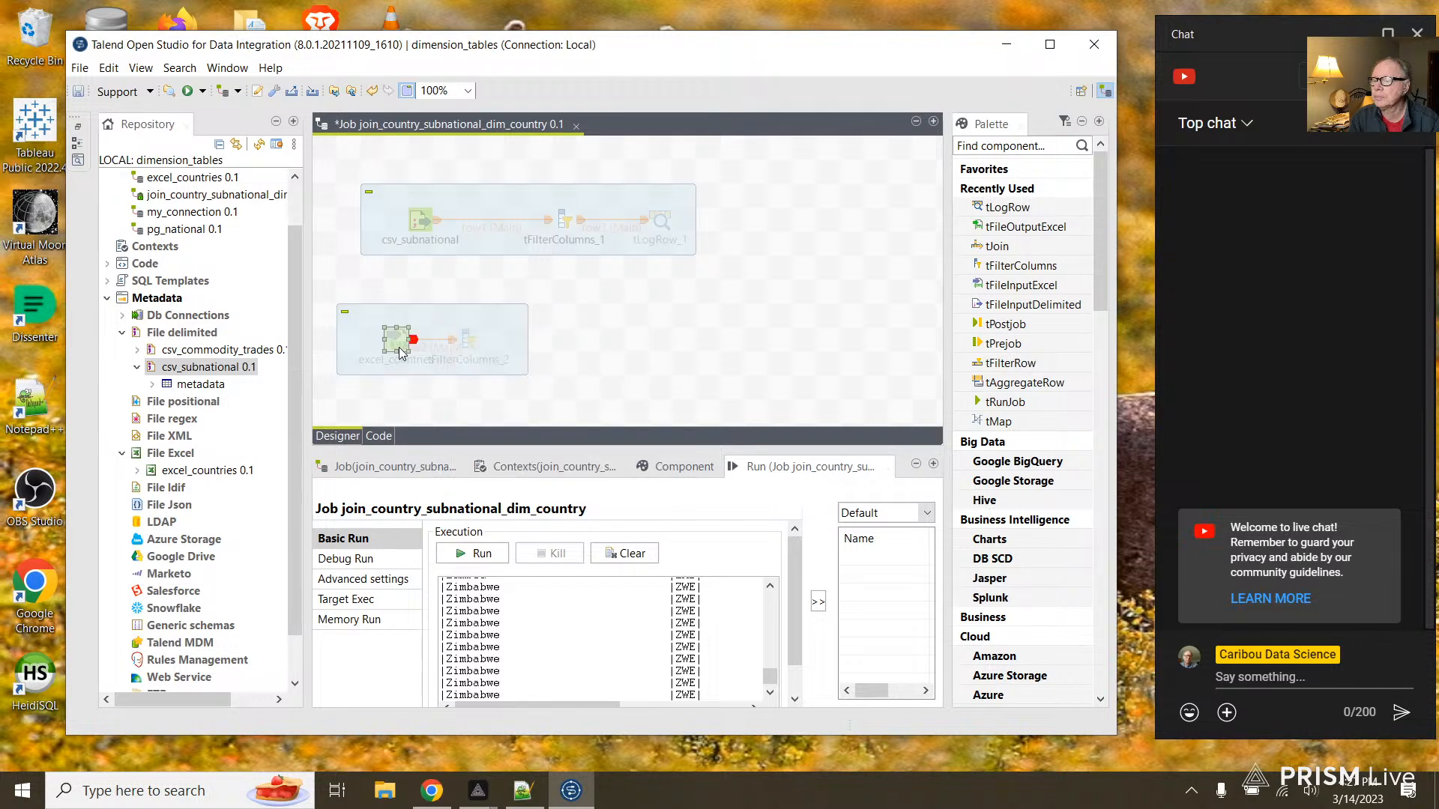
right_click(401, 350)
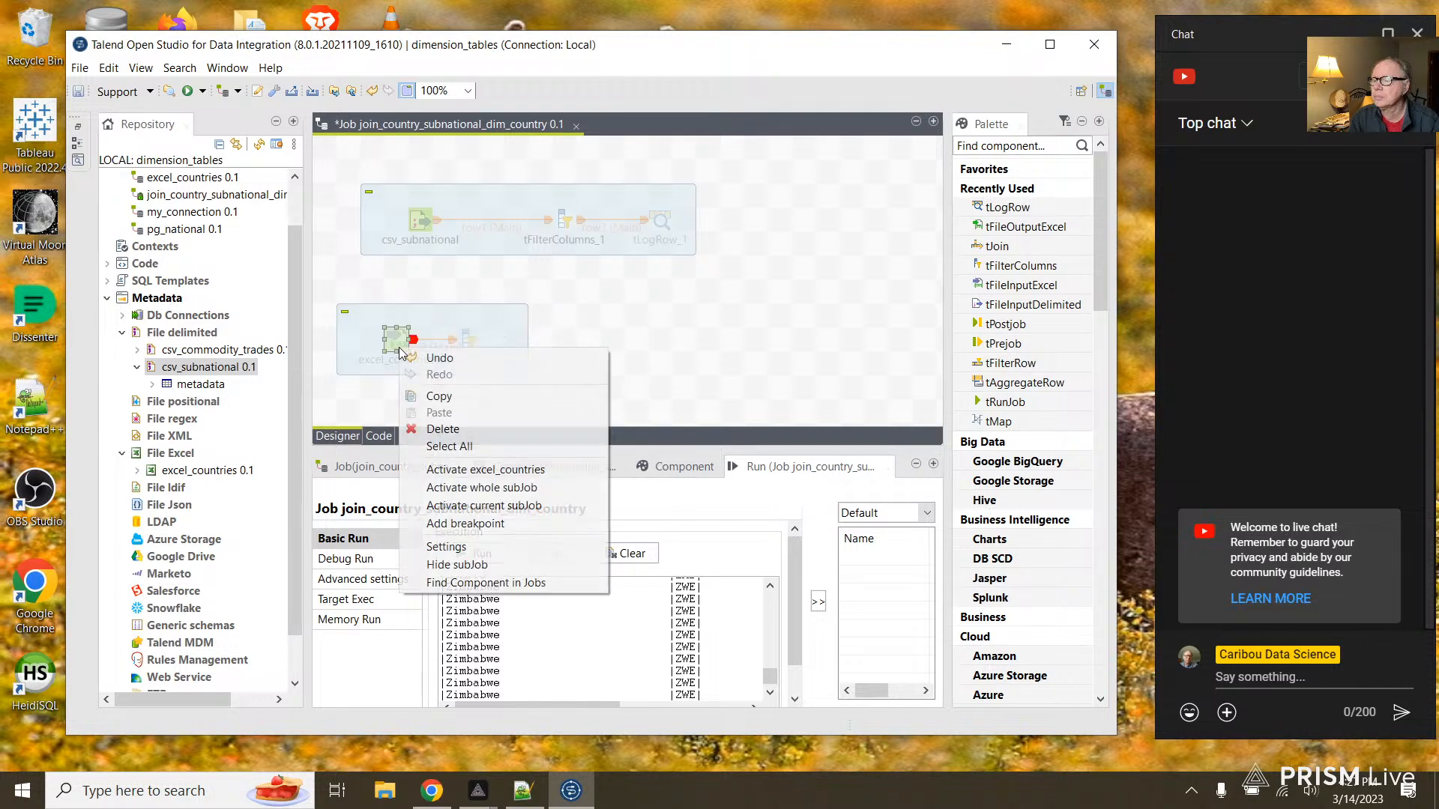
click(532, 506)
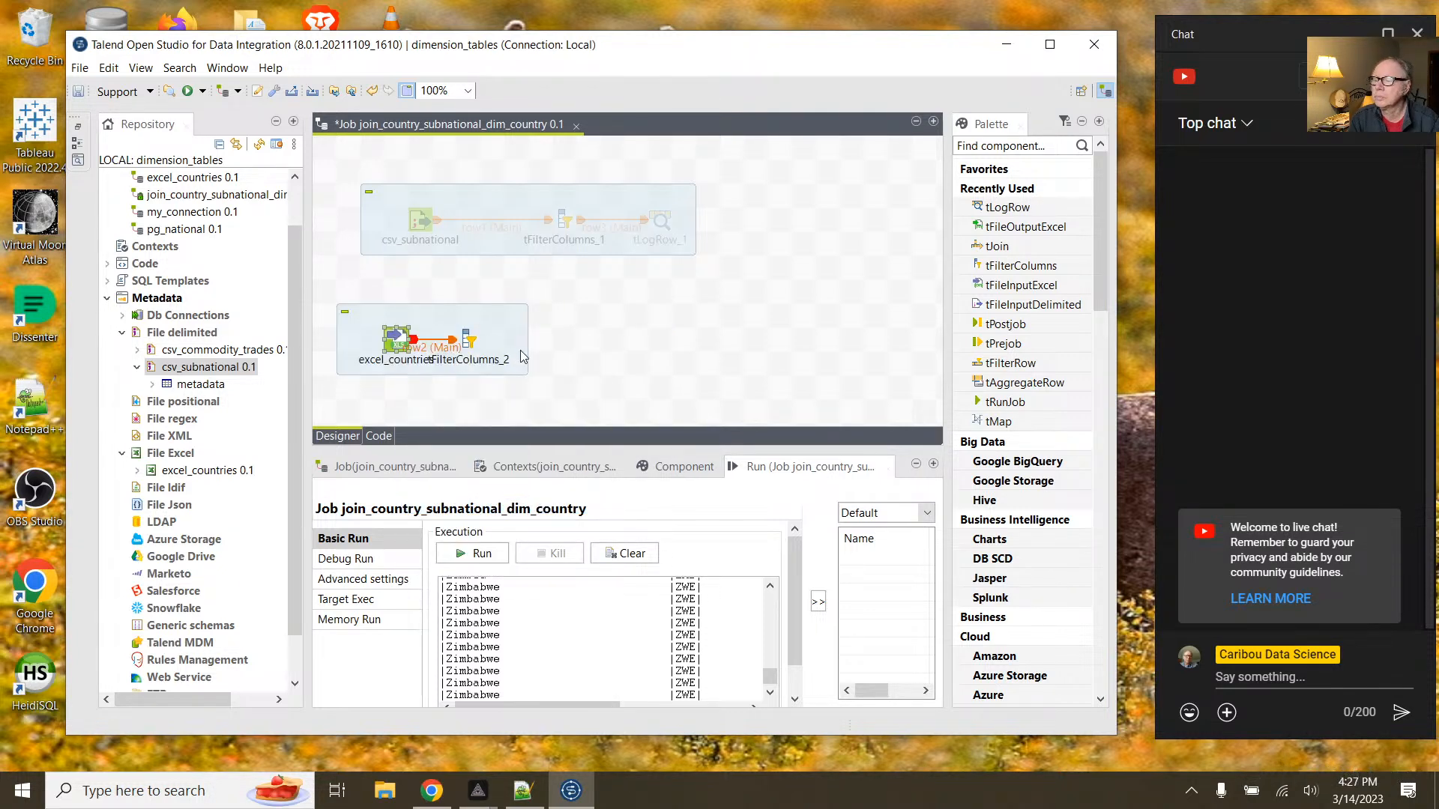
Step: Move tFilterColumns_2 farther away from excel_countries to separate the two components' labels
drag(514, 334, 608, 346)
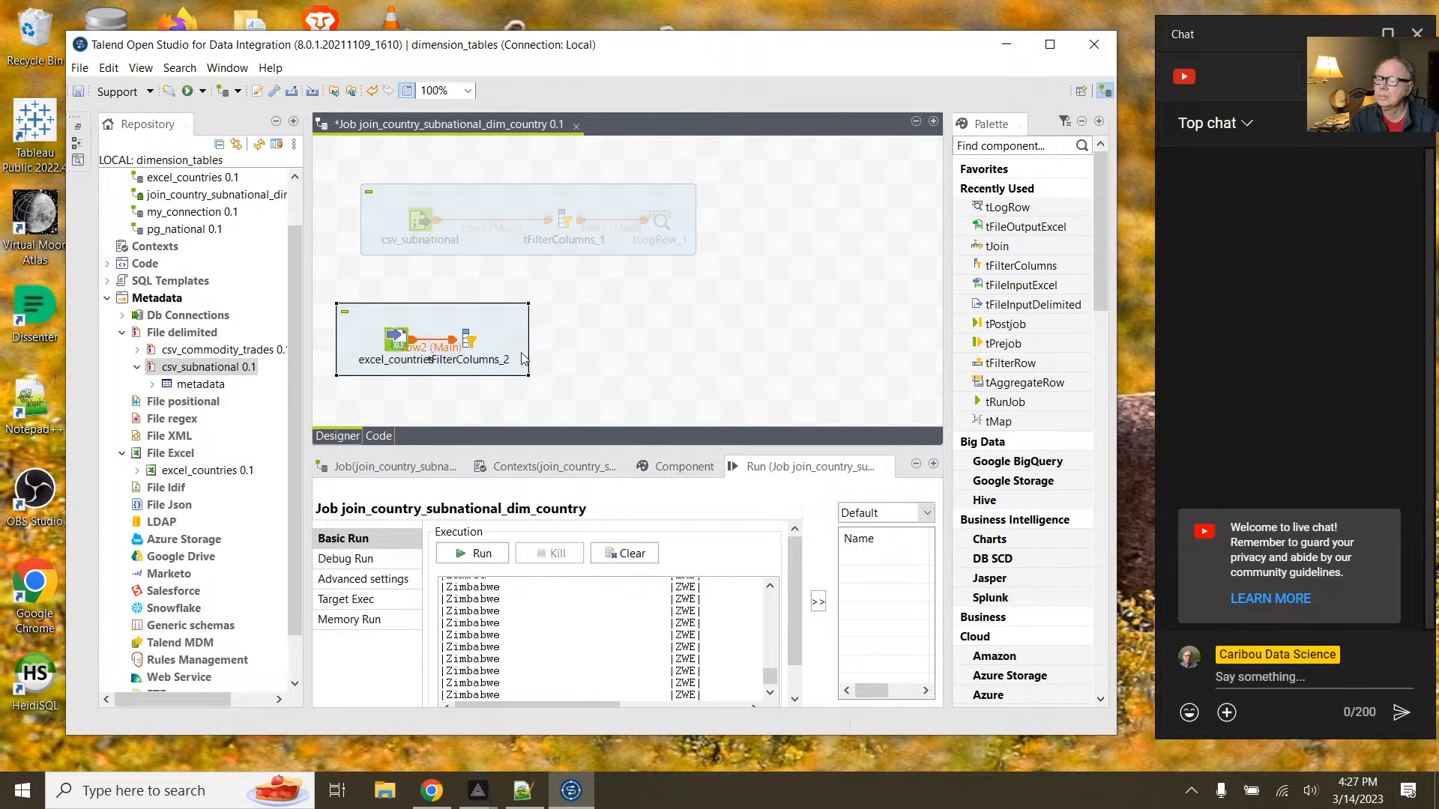
click(468, 341)
drag(468, 341, 516, 341)
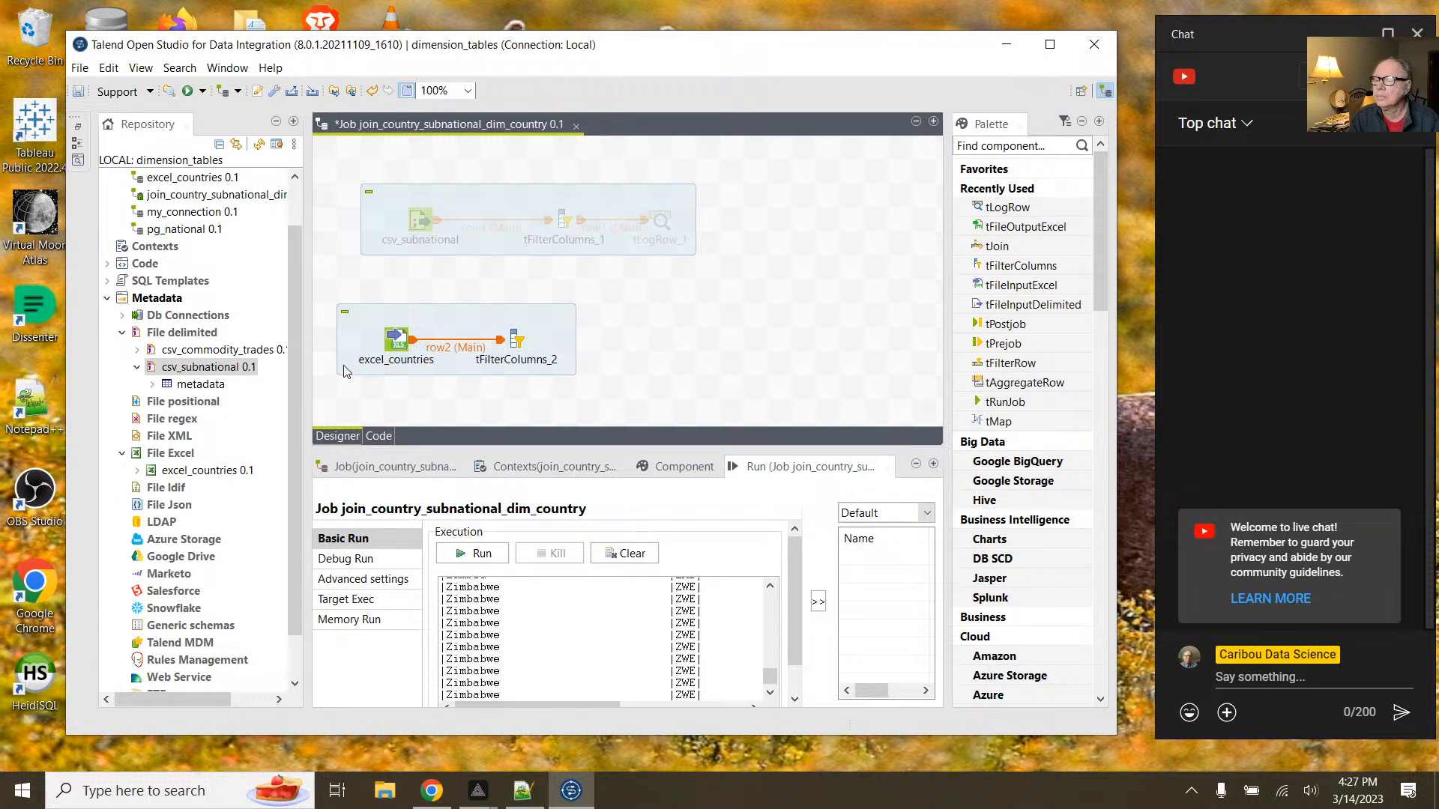
Step: Review the basic settings and the schema columns of the excel_countries input component
double_click(388, 342)
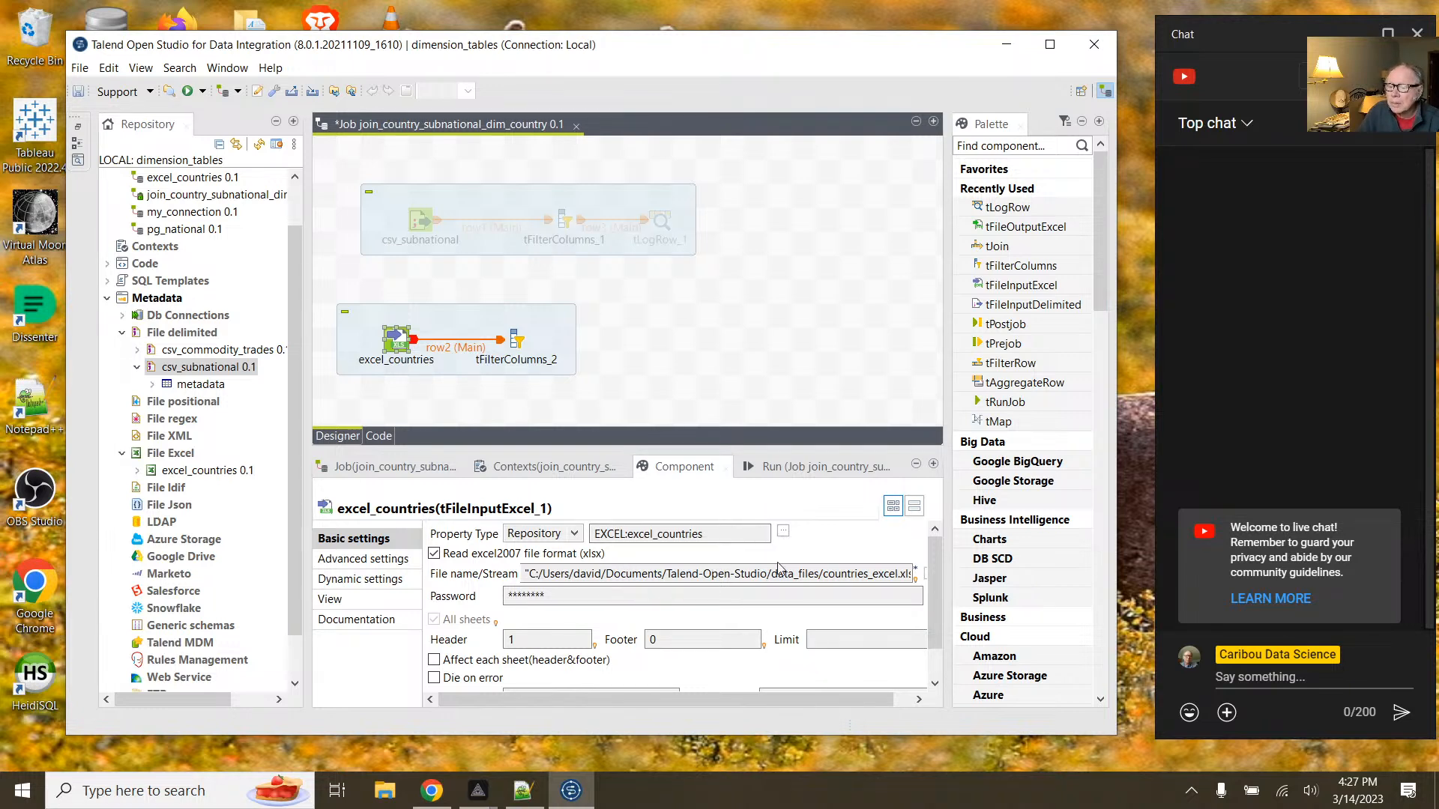
scroll(779, 566, down, 2)
scroll(779, 563, up, 1)
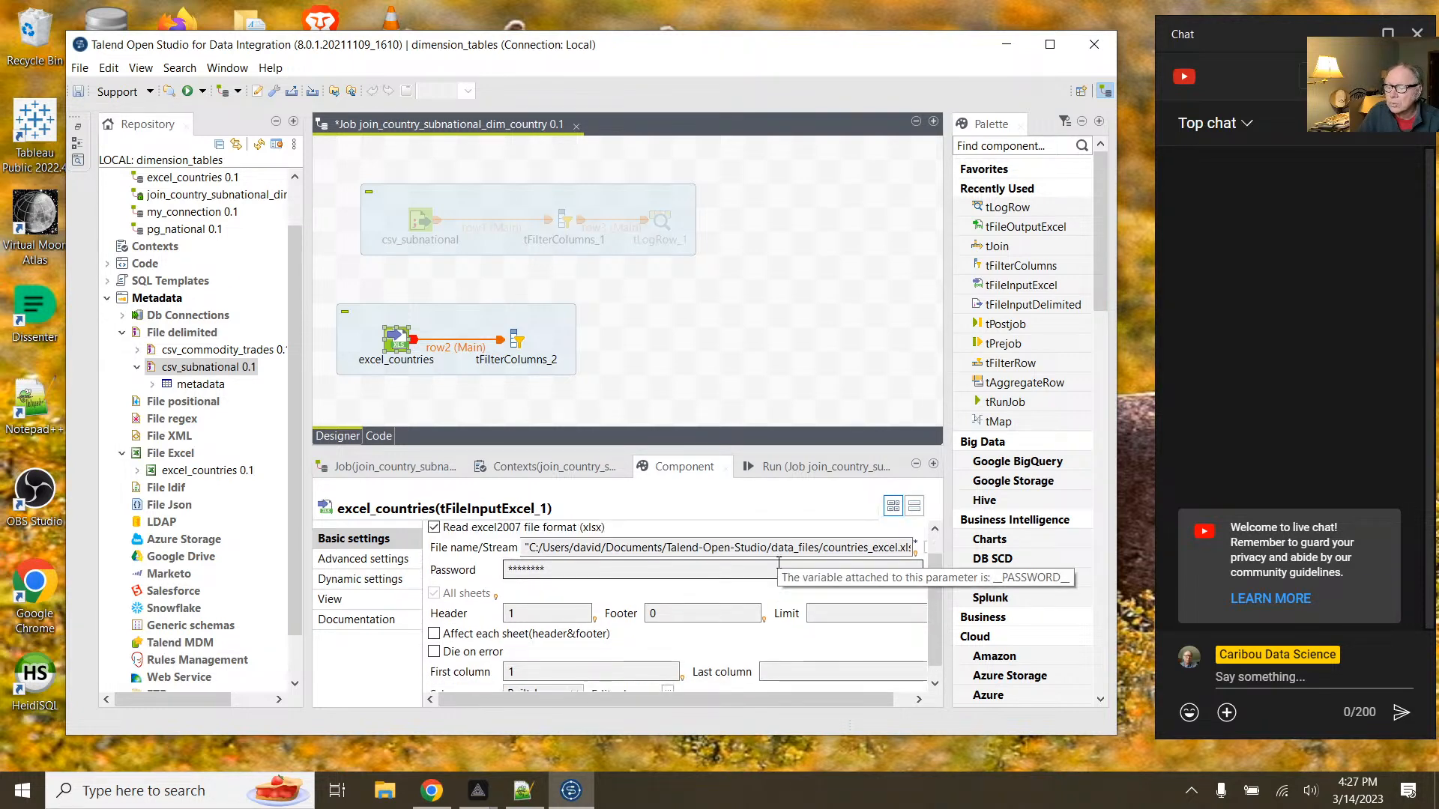
scroll(750, 600, down, 1)
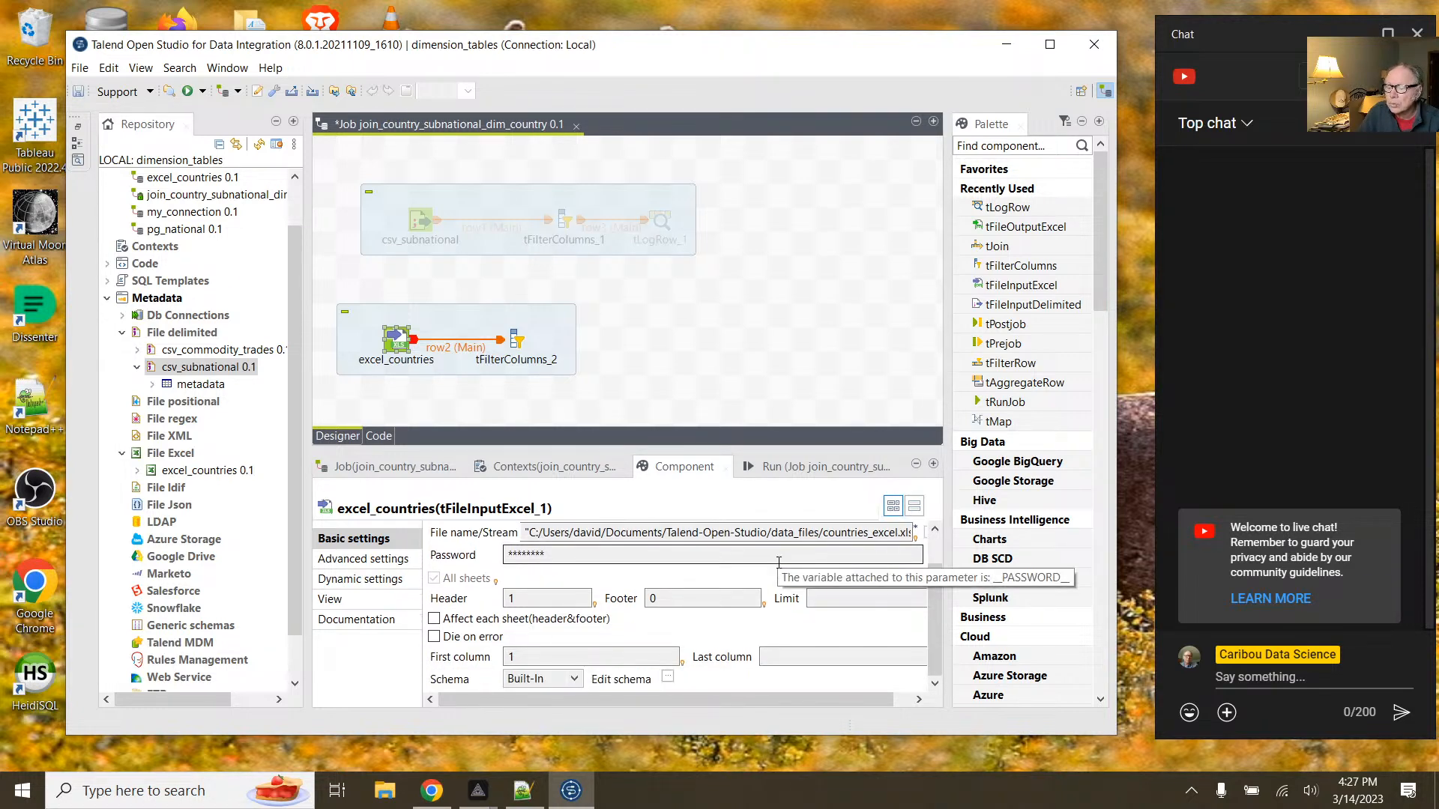
click(667, 678)
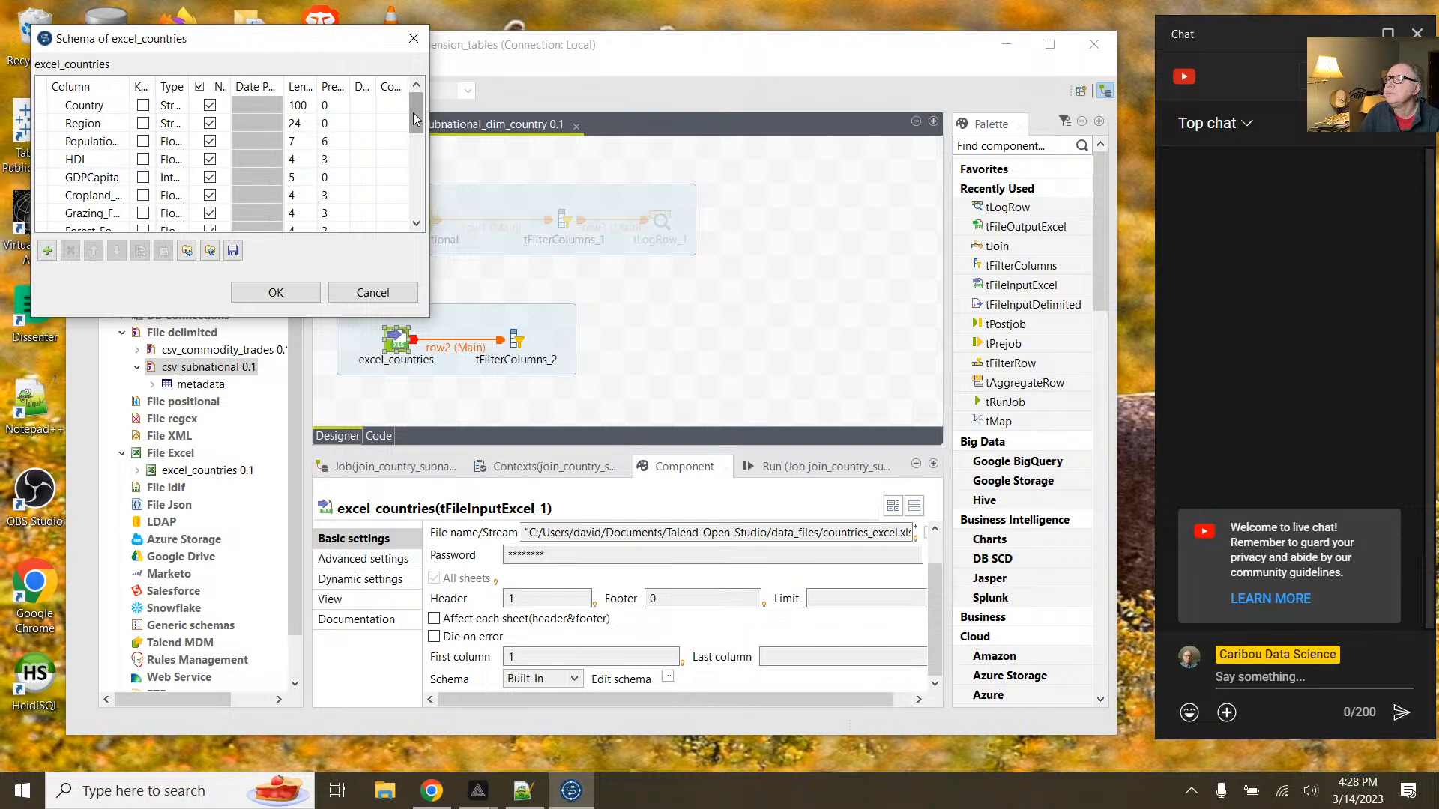
mouse_move(412, 113)
mouse_down()
mouse_move(404, 204)
mouse_move(415, 110)
mouse_up()
click(271, 294)
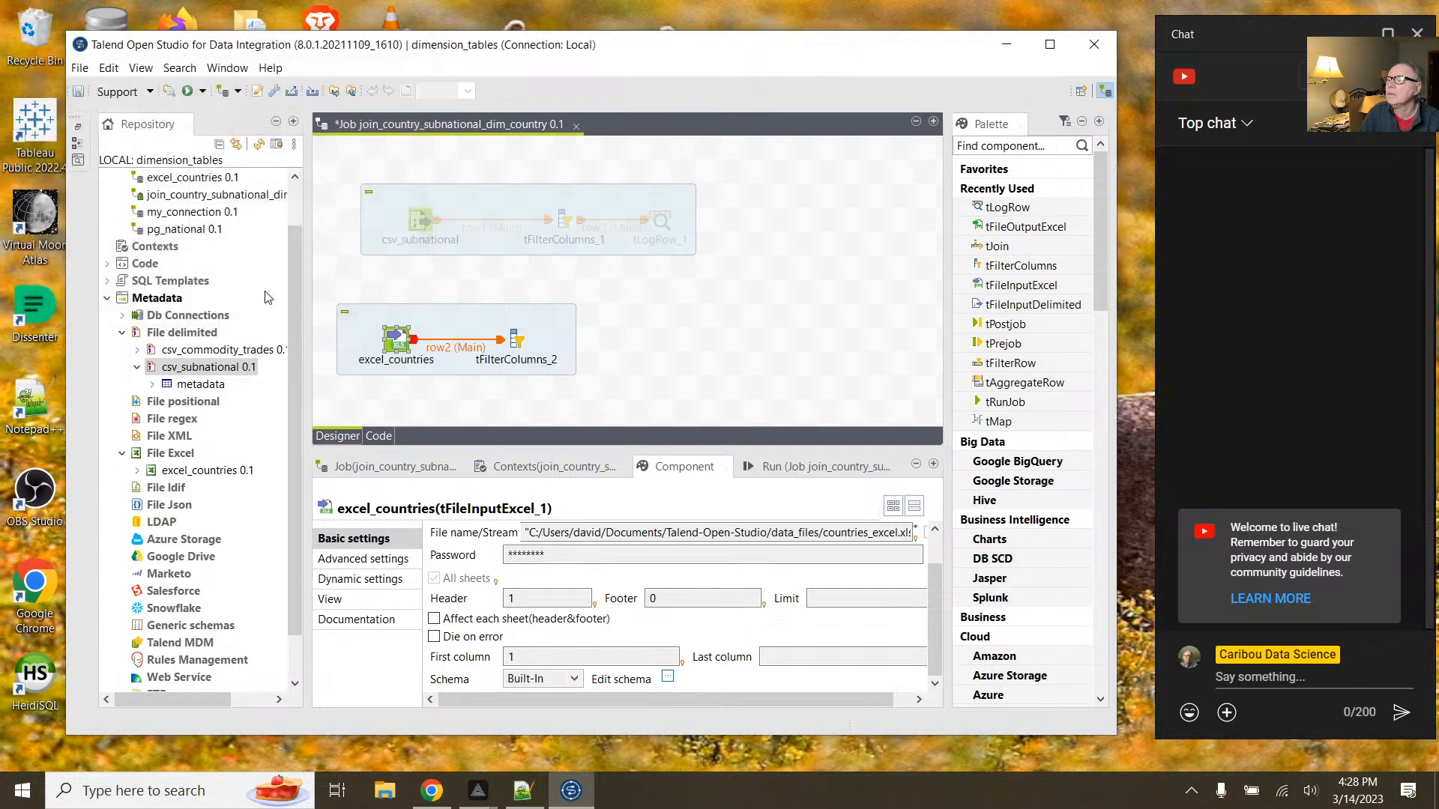
Step: Sync the columns of tFilterColumns_2 with excel_countries and compare its input and output schema
click(519, 344)
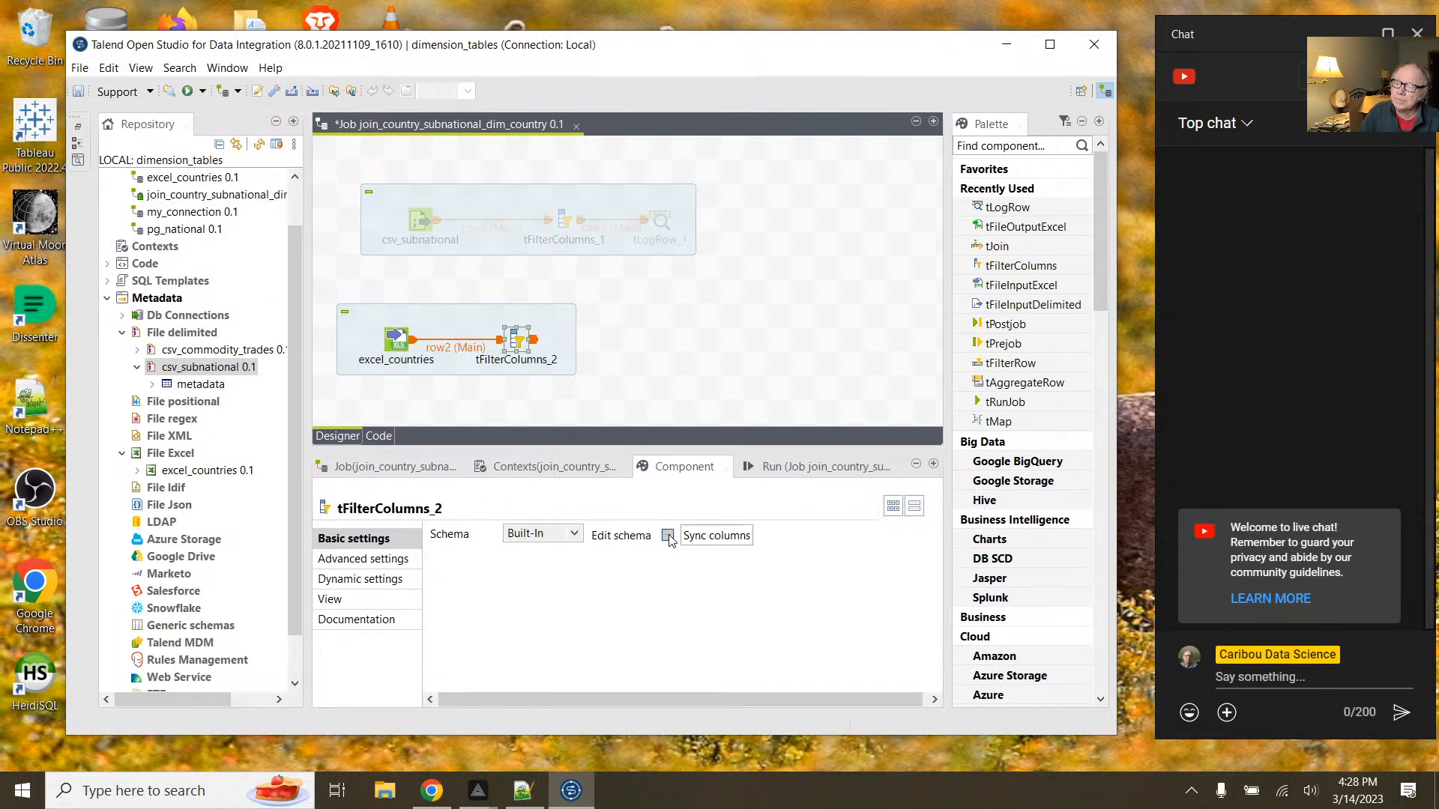
click(667, 535)
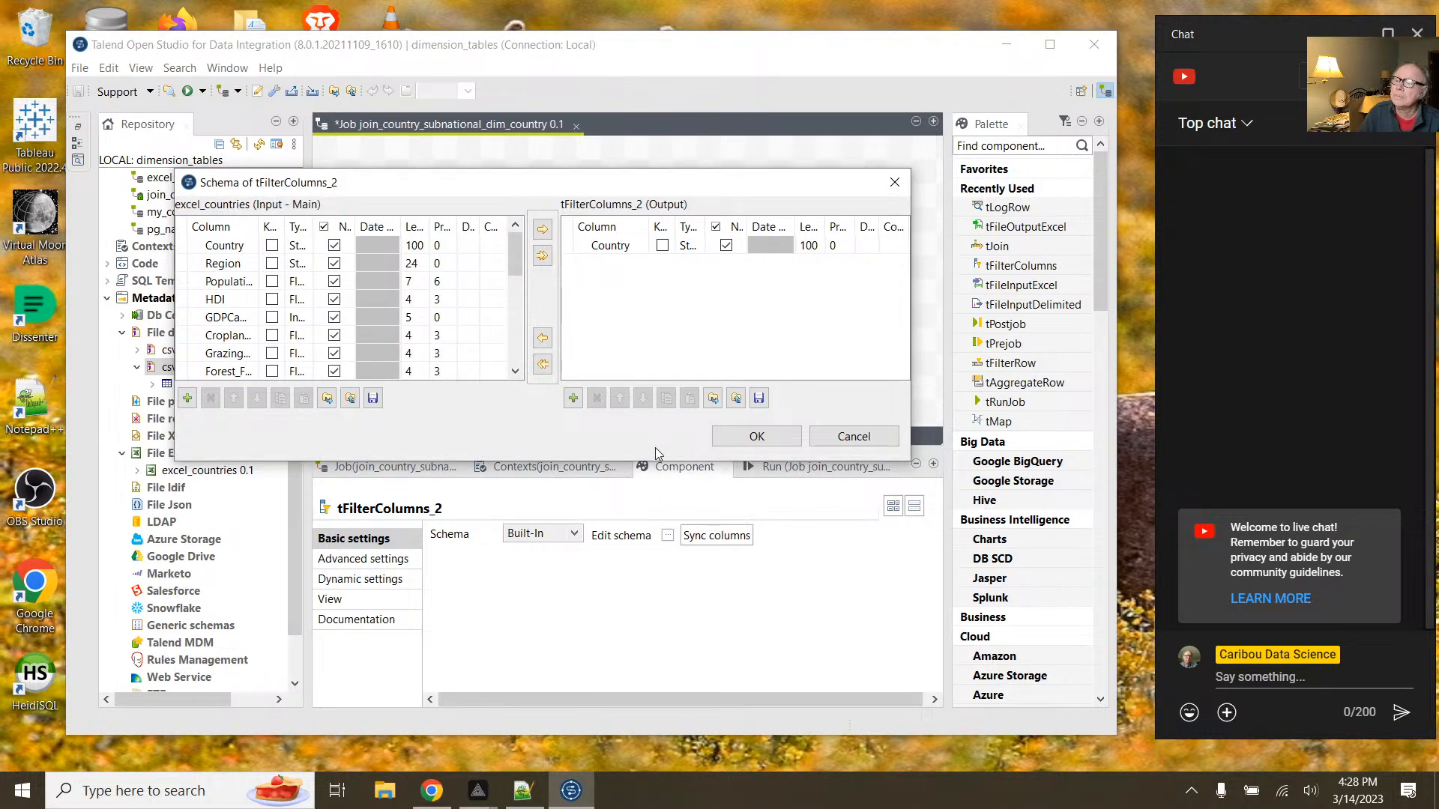
click(752, 437)
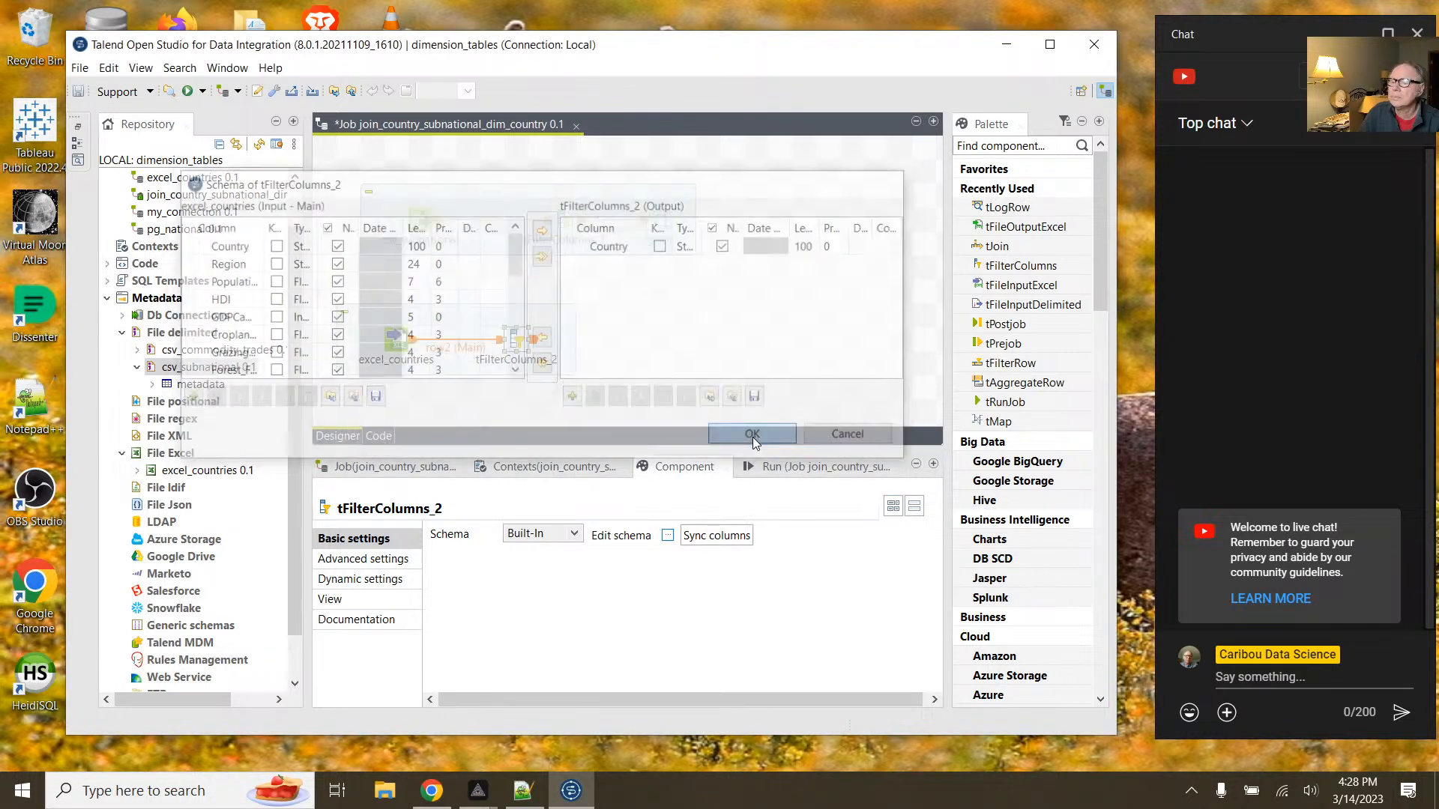
click(694, 546)
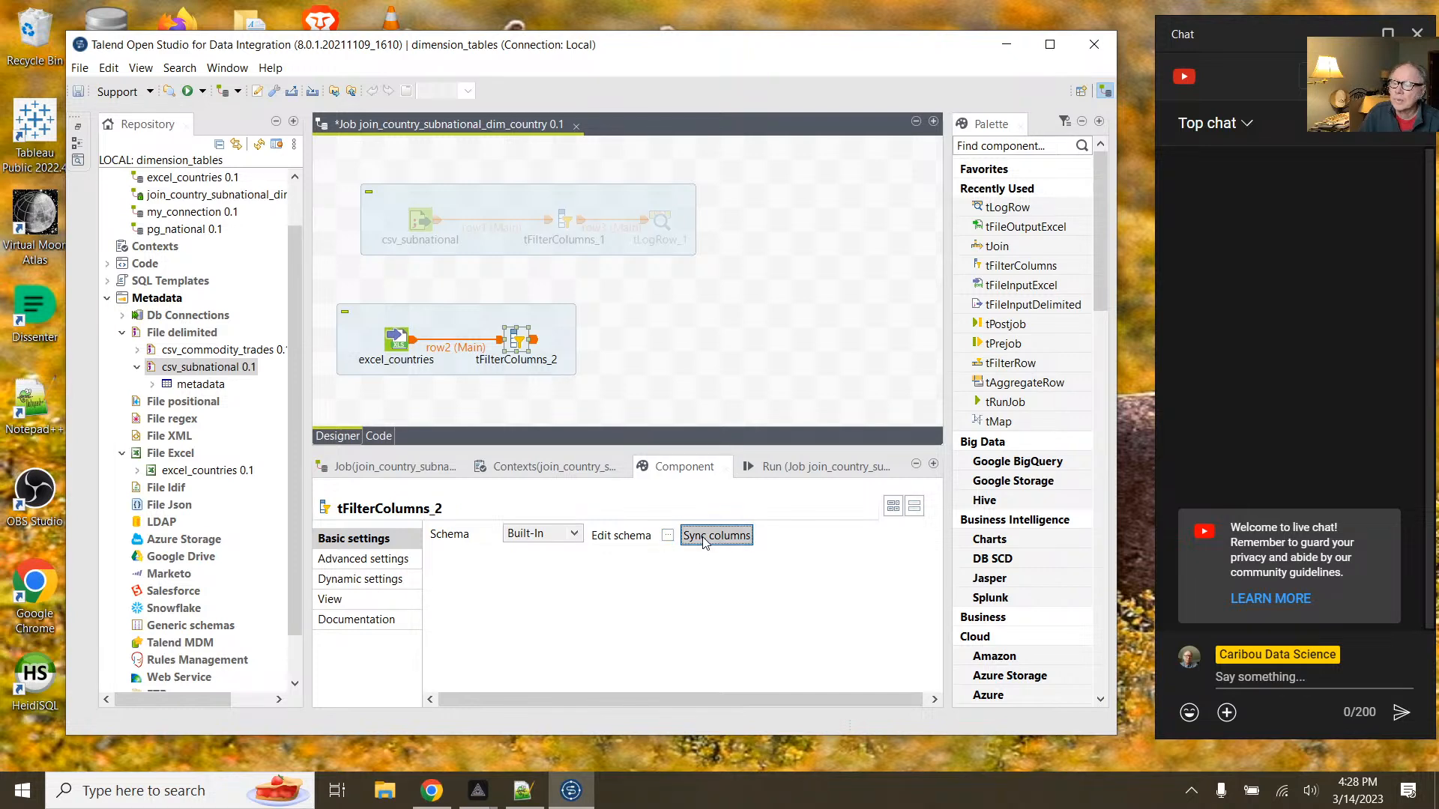
click(667, 535)
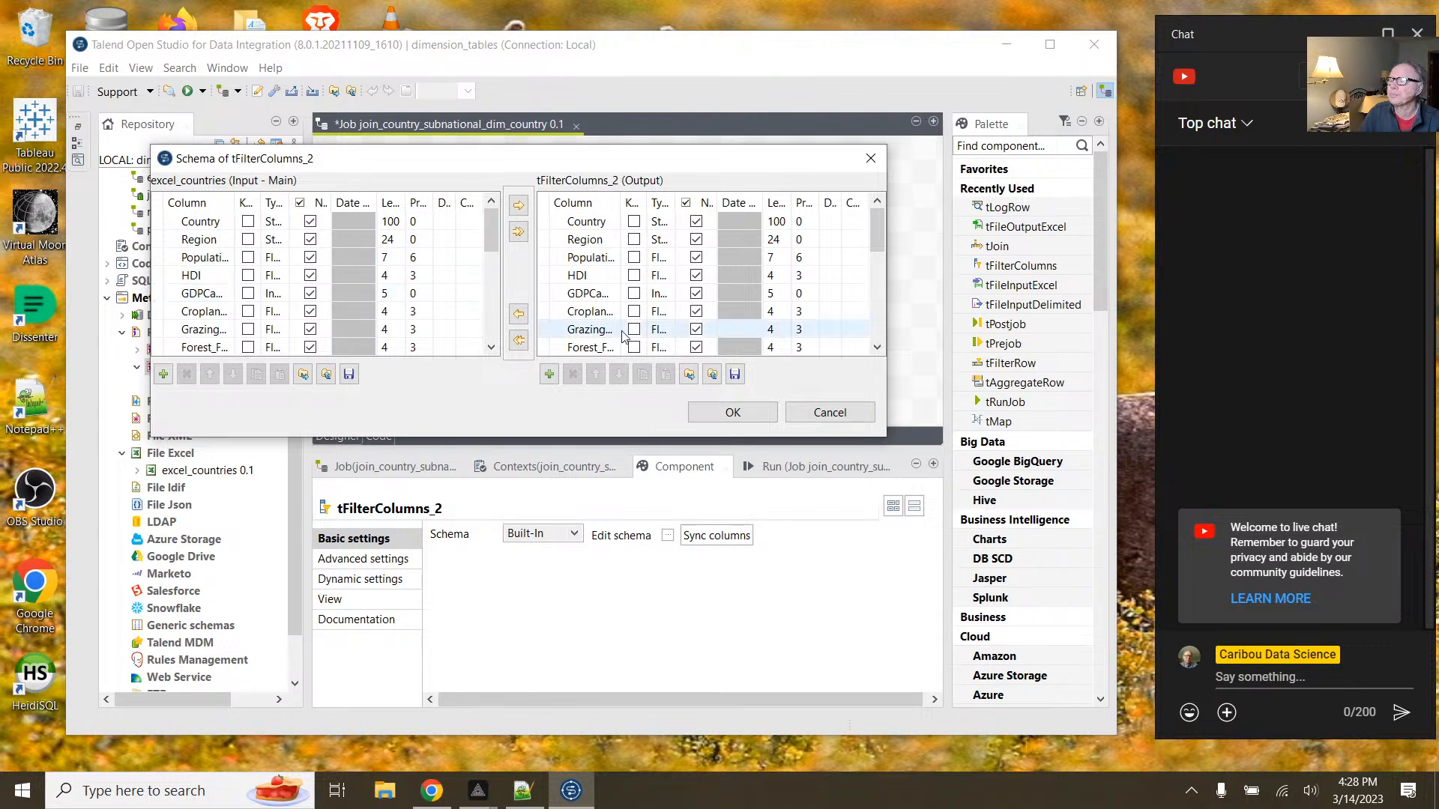
click(858, 415)
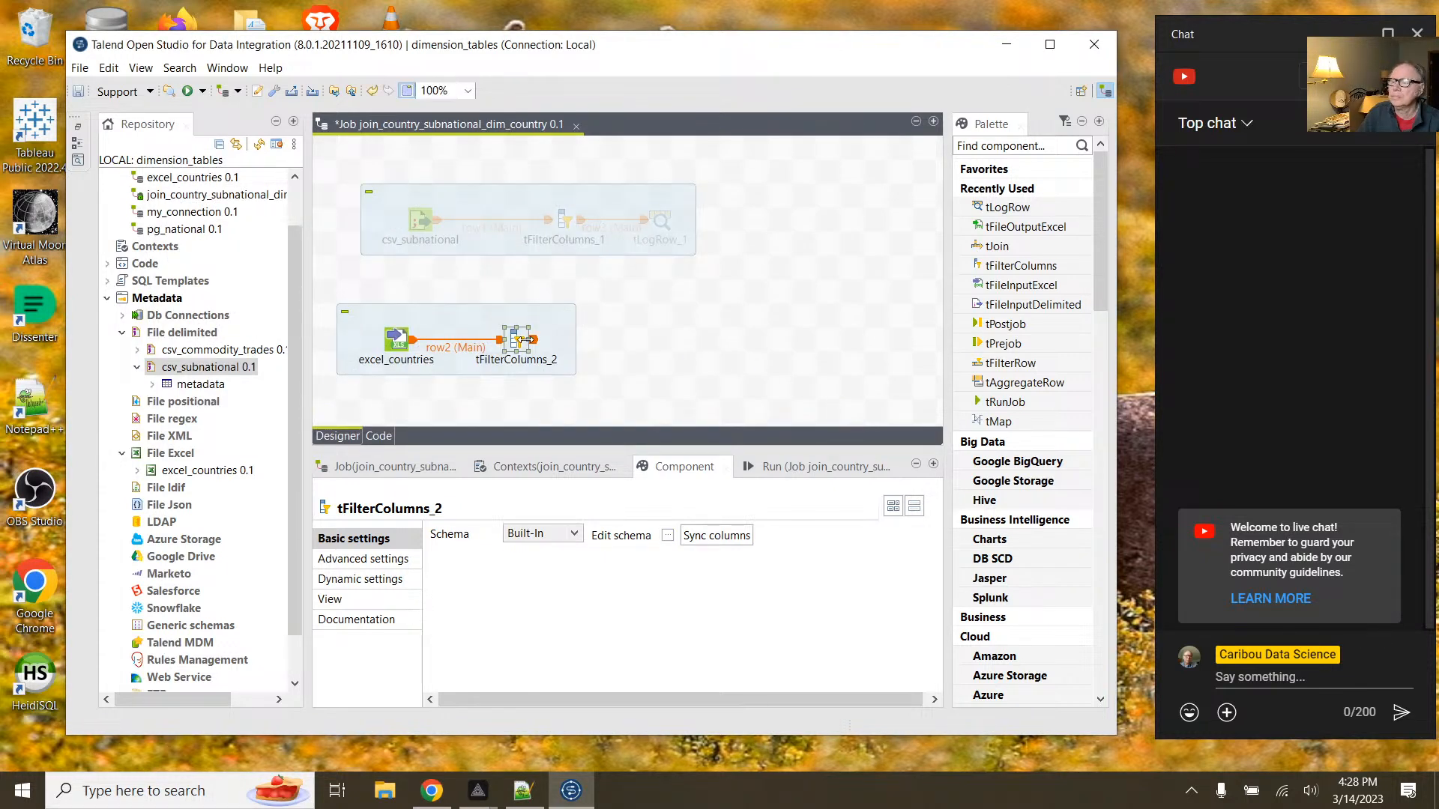
Step: Clear the output columns of tFilterColumns_2 and keep only Country in its output schema
click(667, 535)
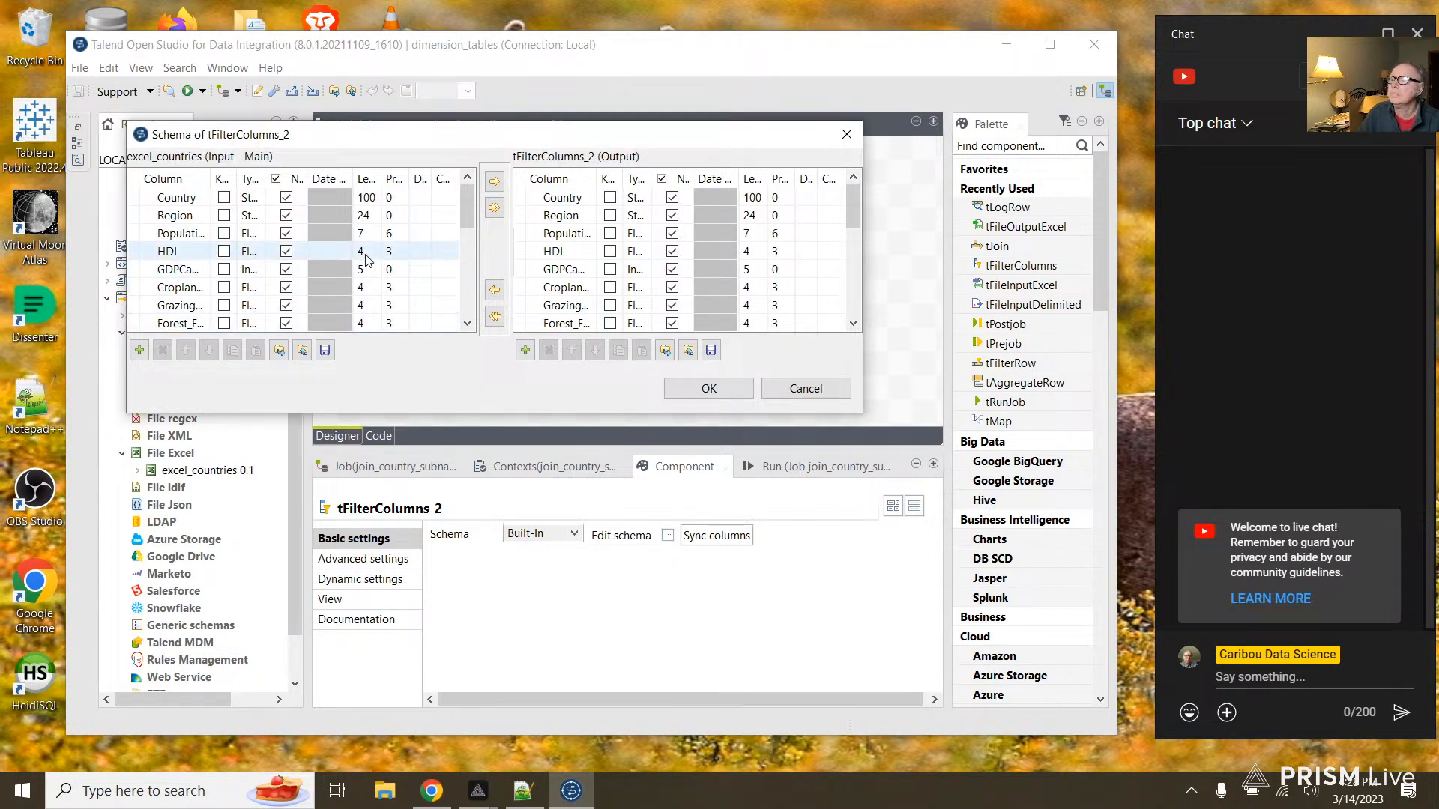
click(572, 217)
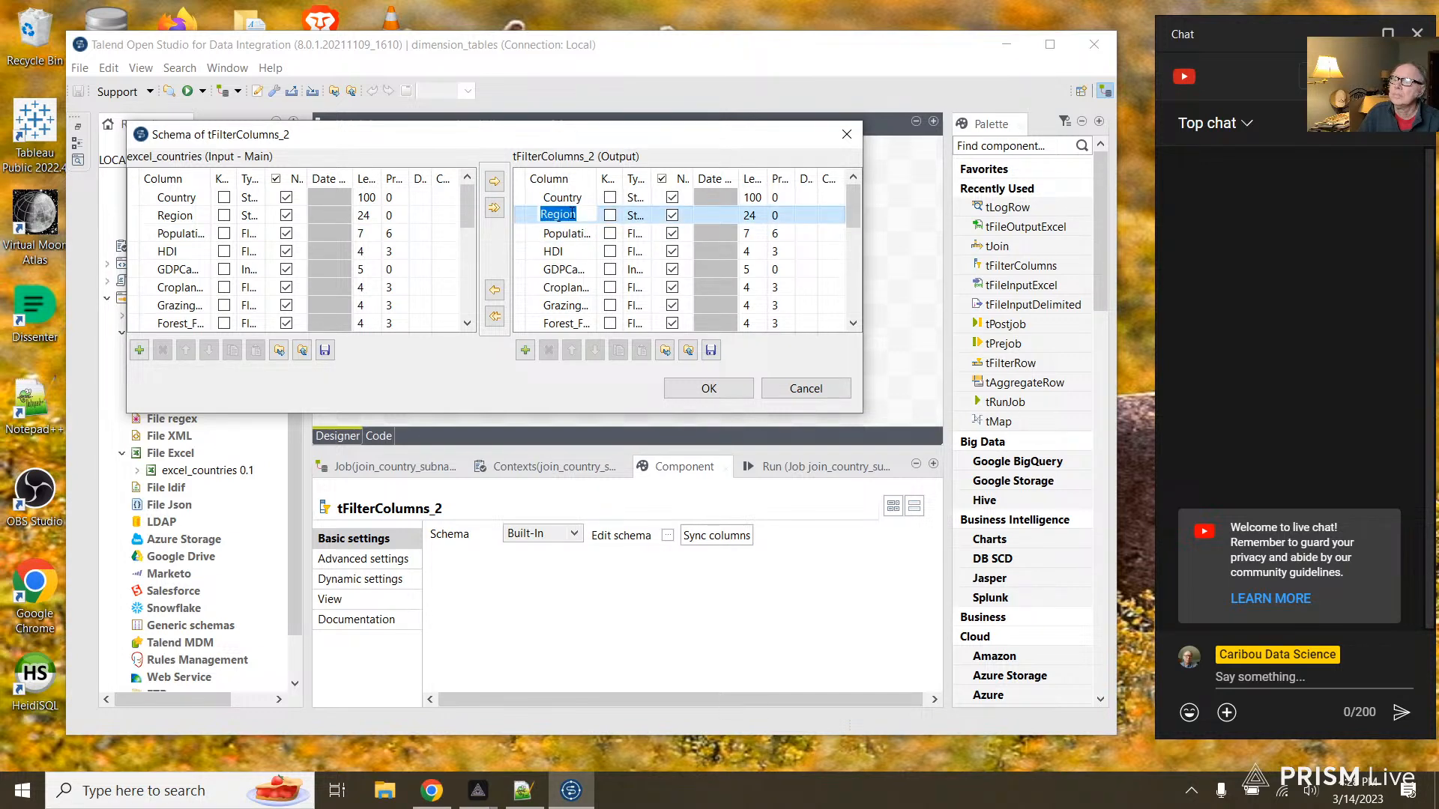
drag(853, 213, 853, 303)
click(552, 305)
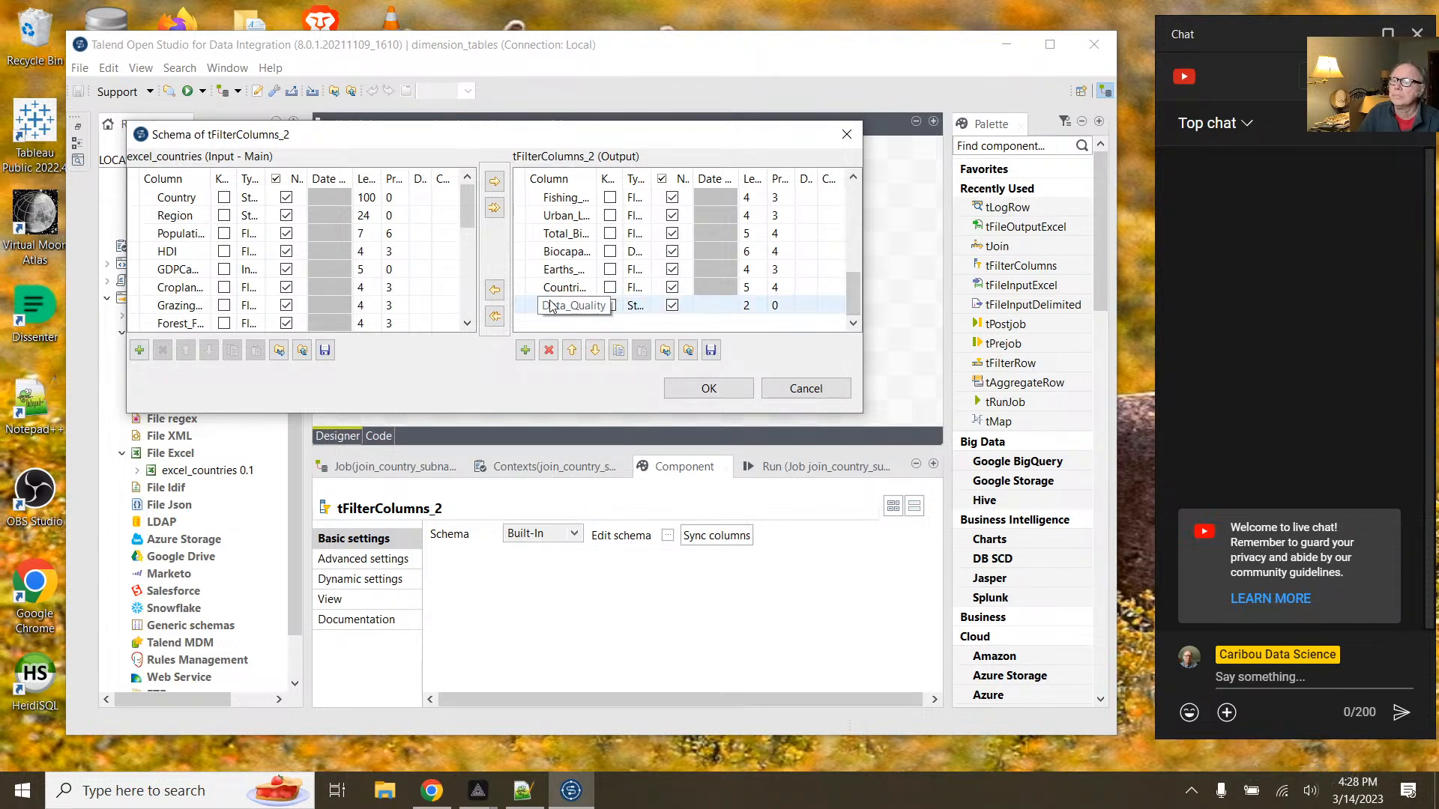
key(ctrl+a)
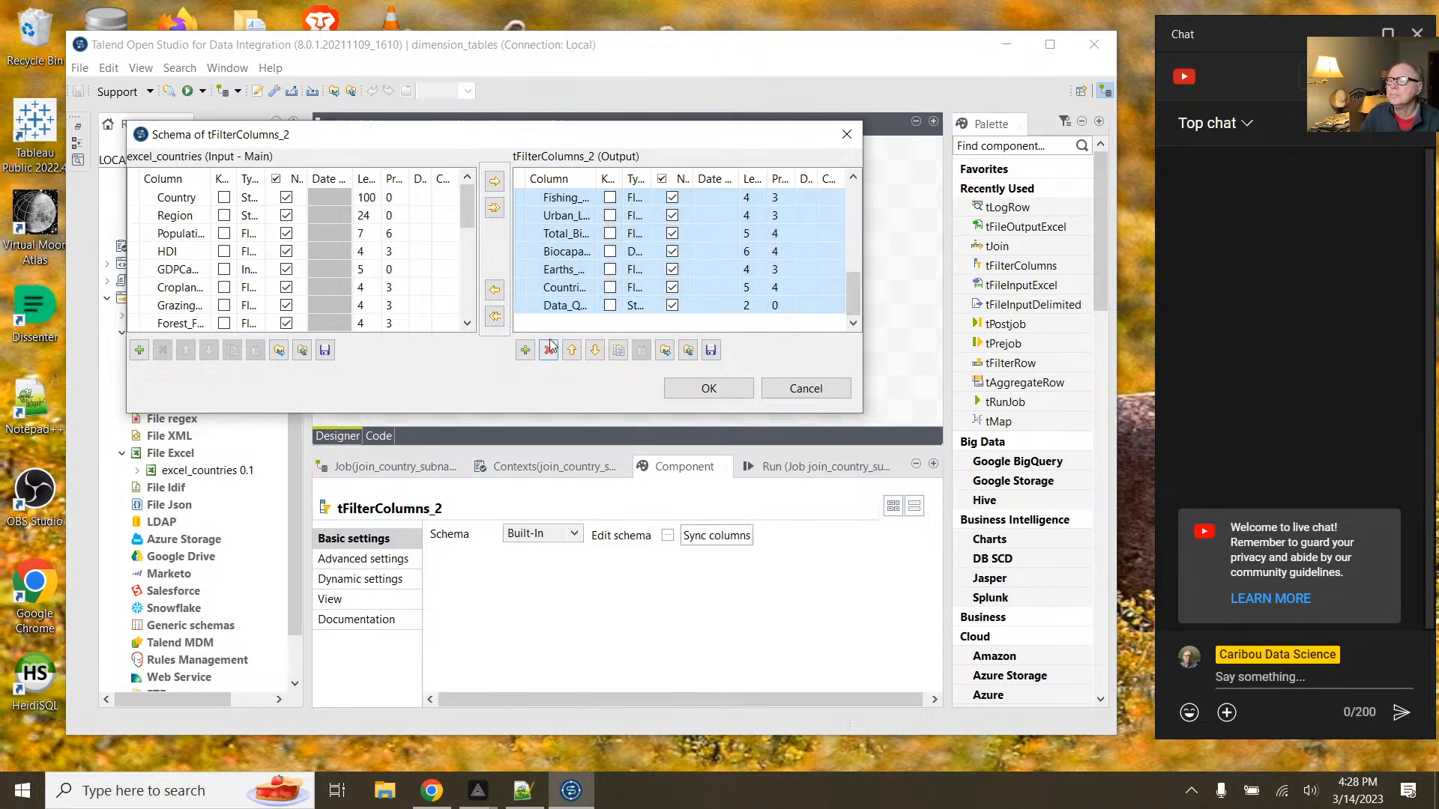
click(549, 350)
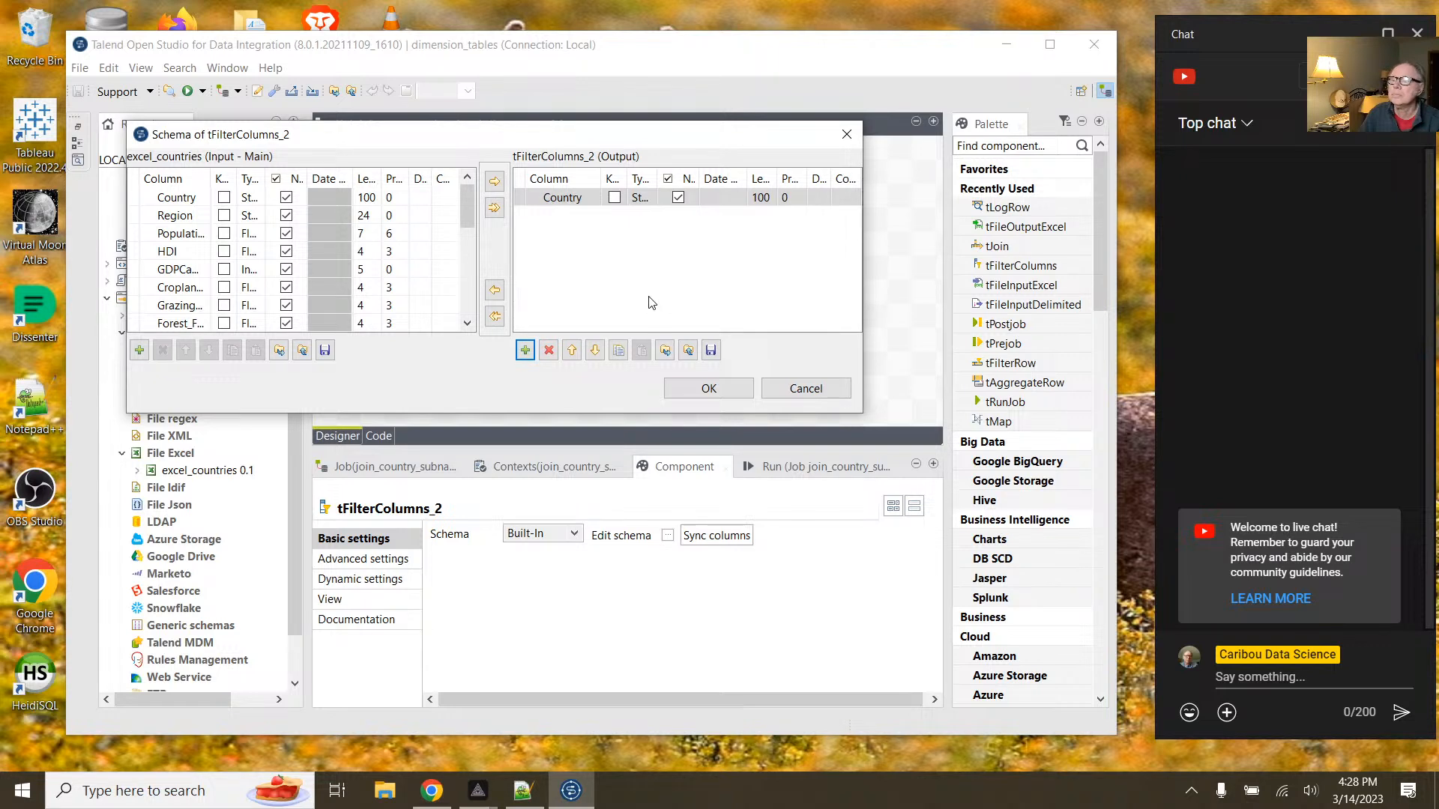
click(701, 389)
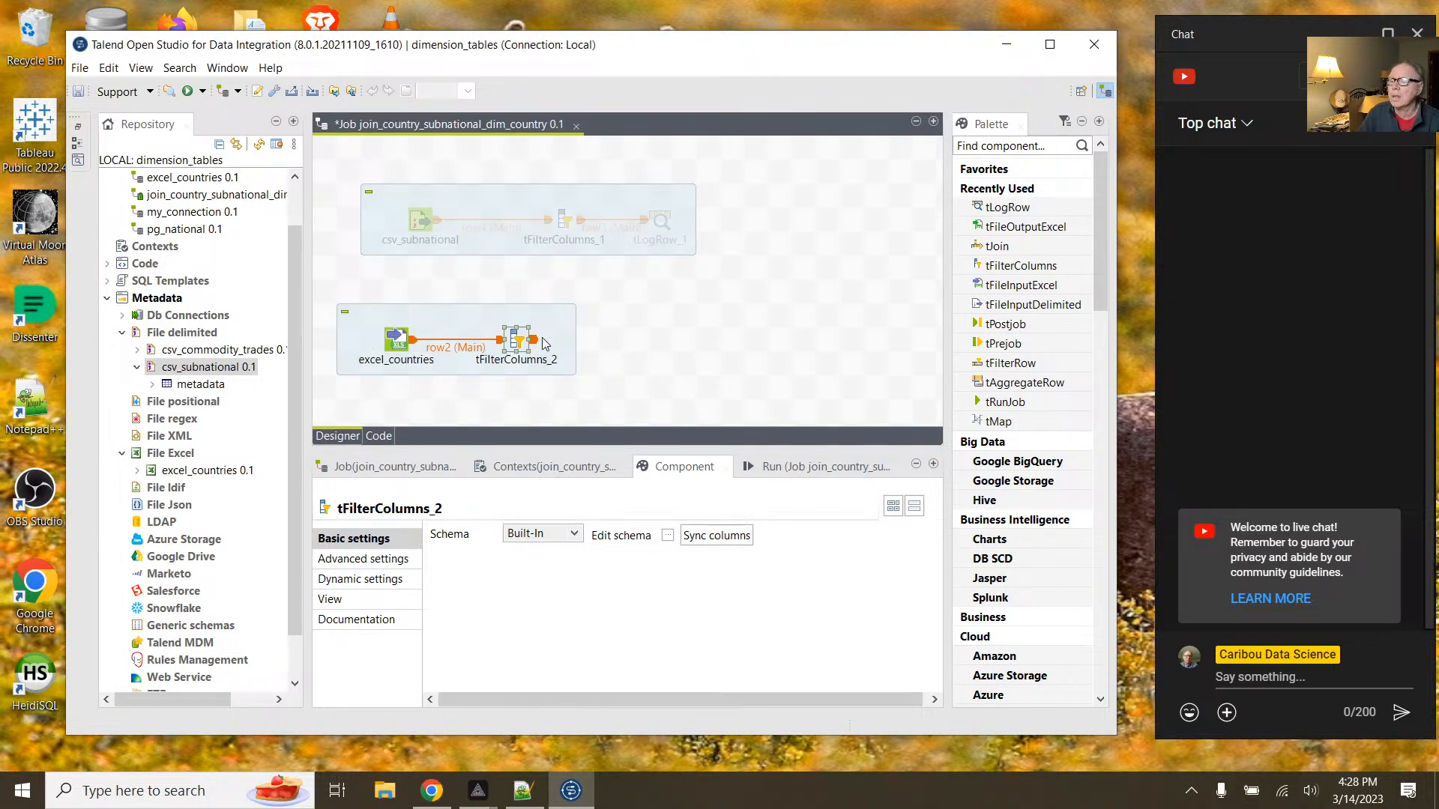
Step: Add a tLogRow component after tFilterColumns_2 and connect it to the filter's output
drag(539, 343, 708, 349)
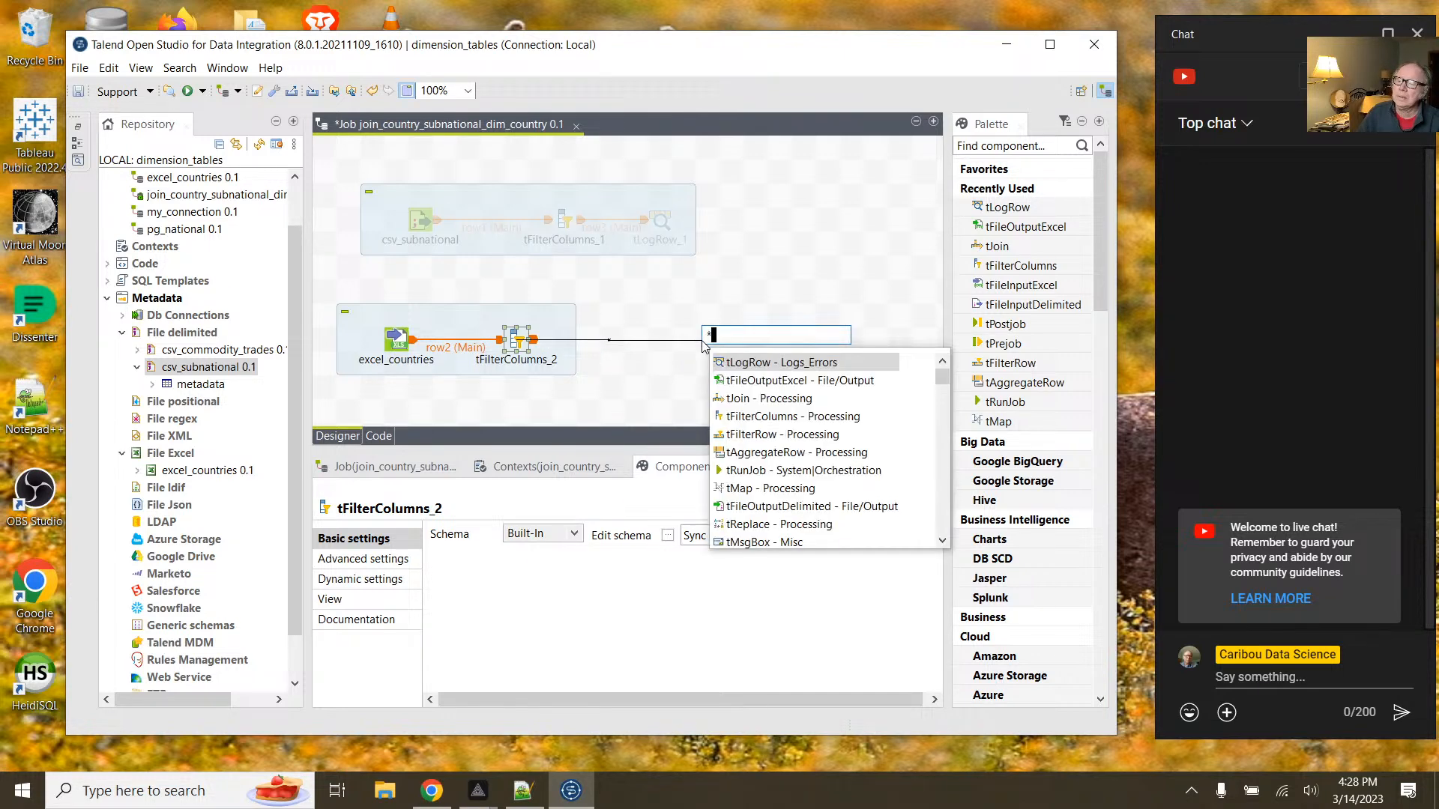
double_click(769, 366)
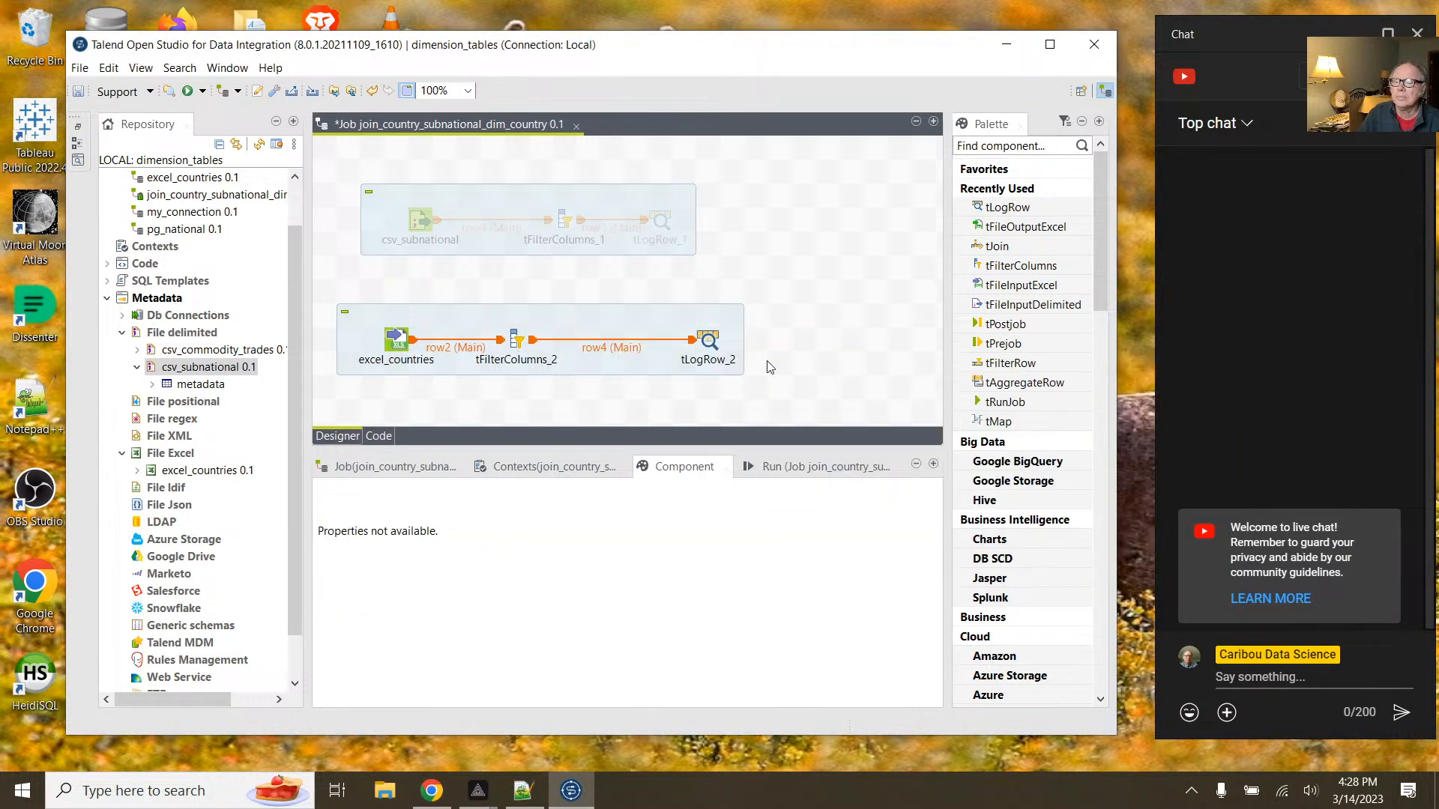
click(704, 355)
Step: Clear the execution console, run the job and look through the logged country names from the beginning
click(810, 466)
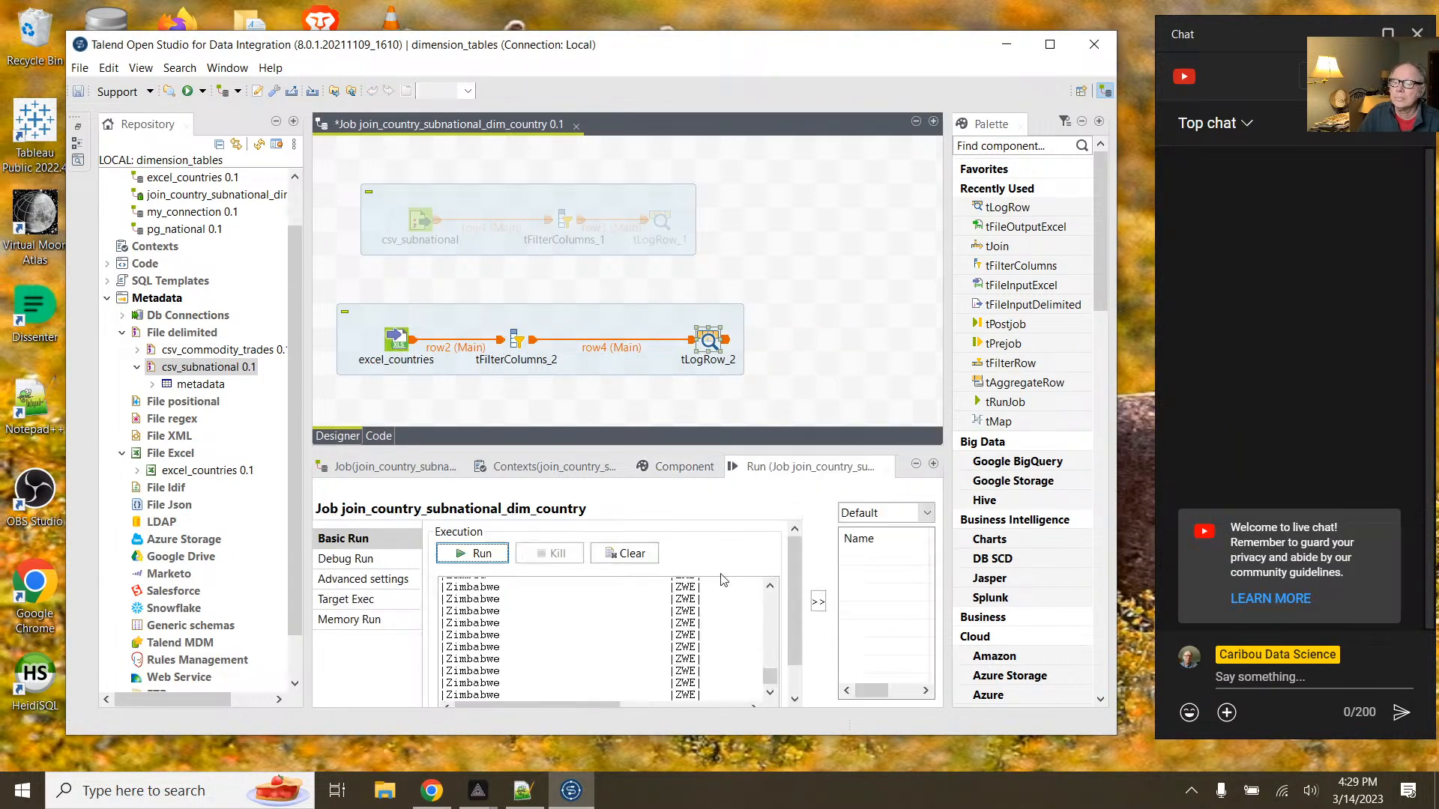
click(633, 554)
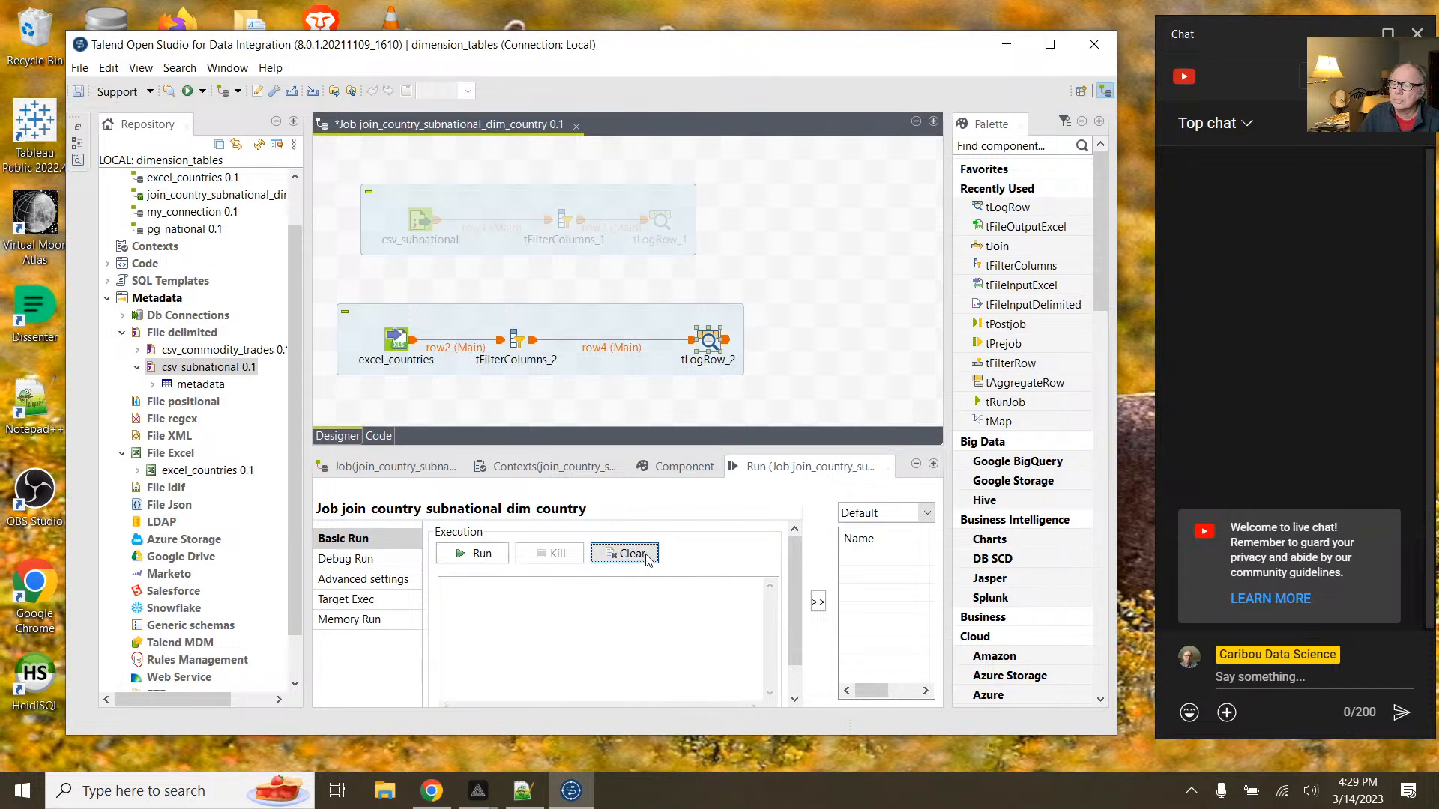
click(482, 555)
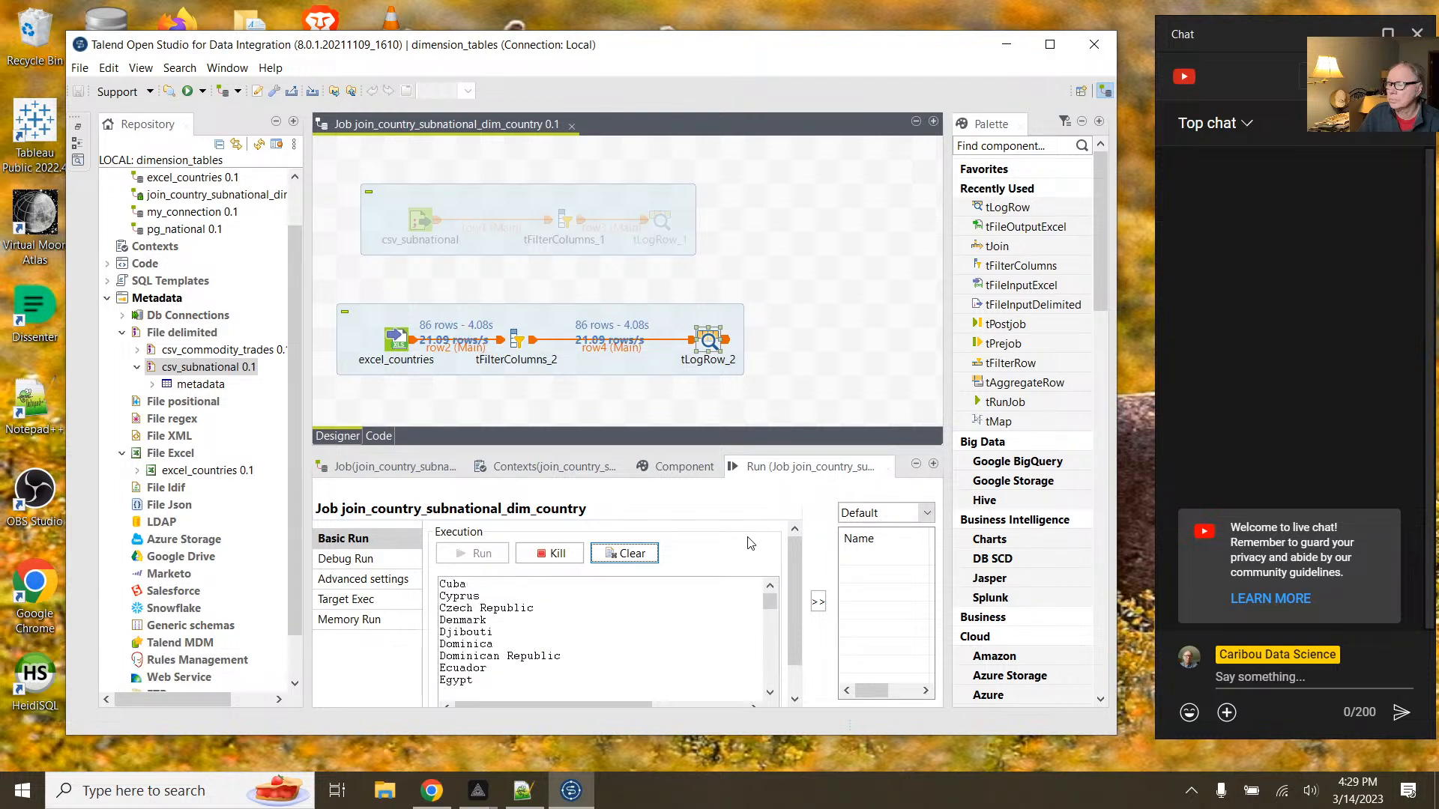
drag(770, 678, 784, 600)
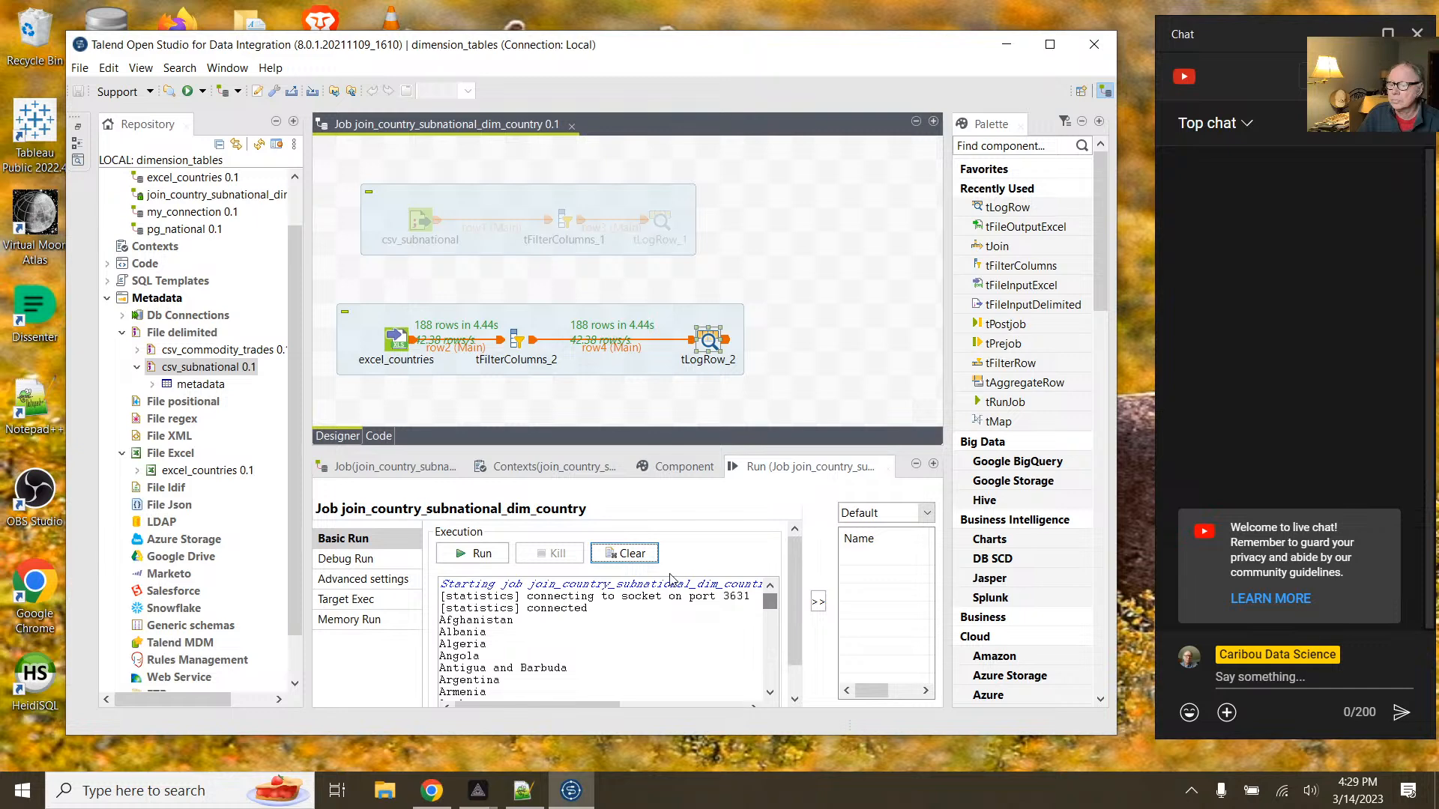
Step: Set the output mode of tLogRow_2 to Table (print values in cells of a table)
click(664, 469)
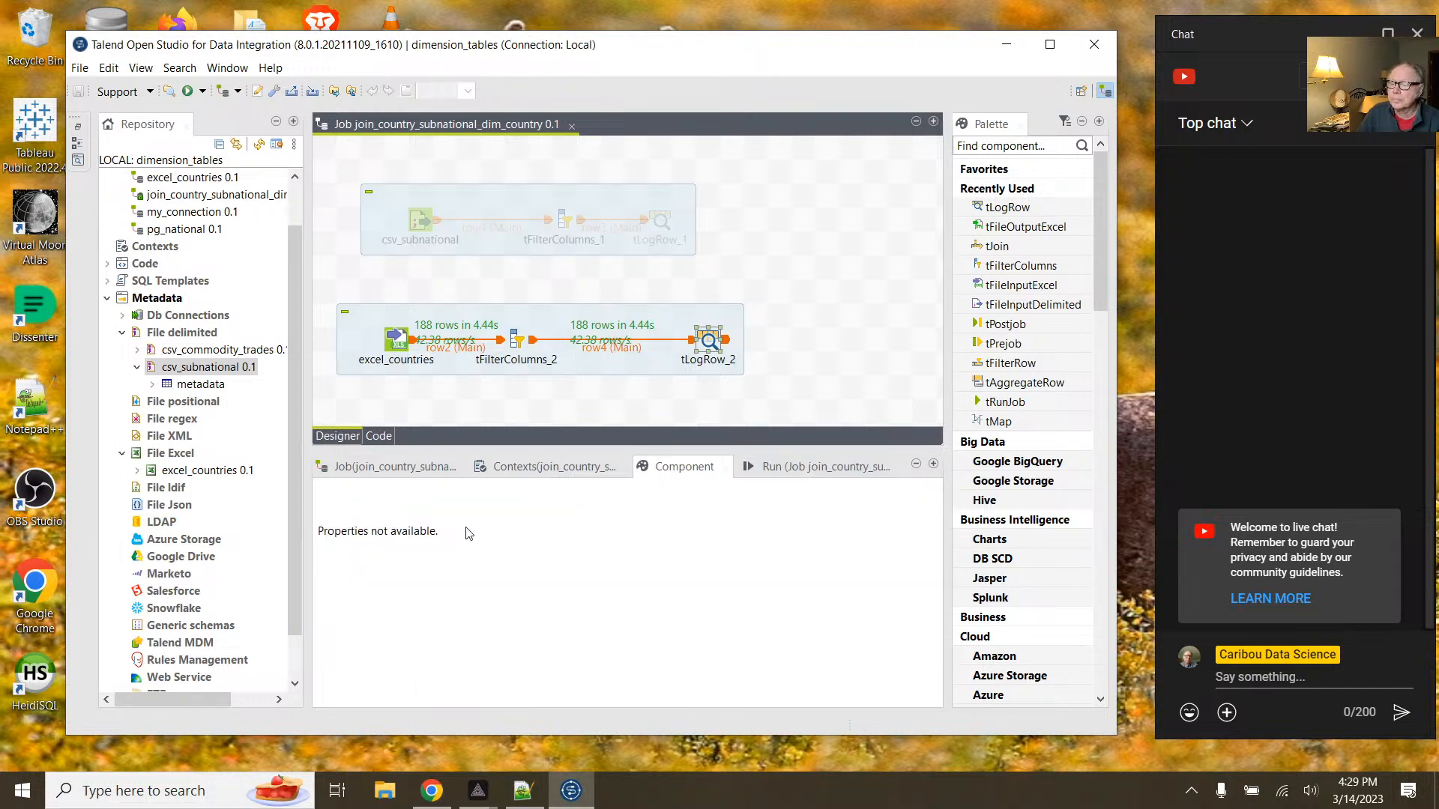
click(706, 343)
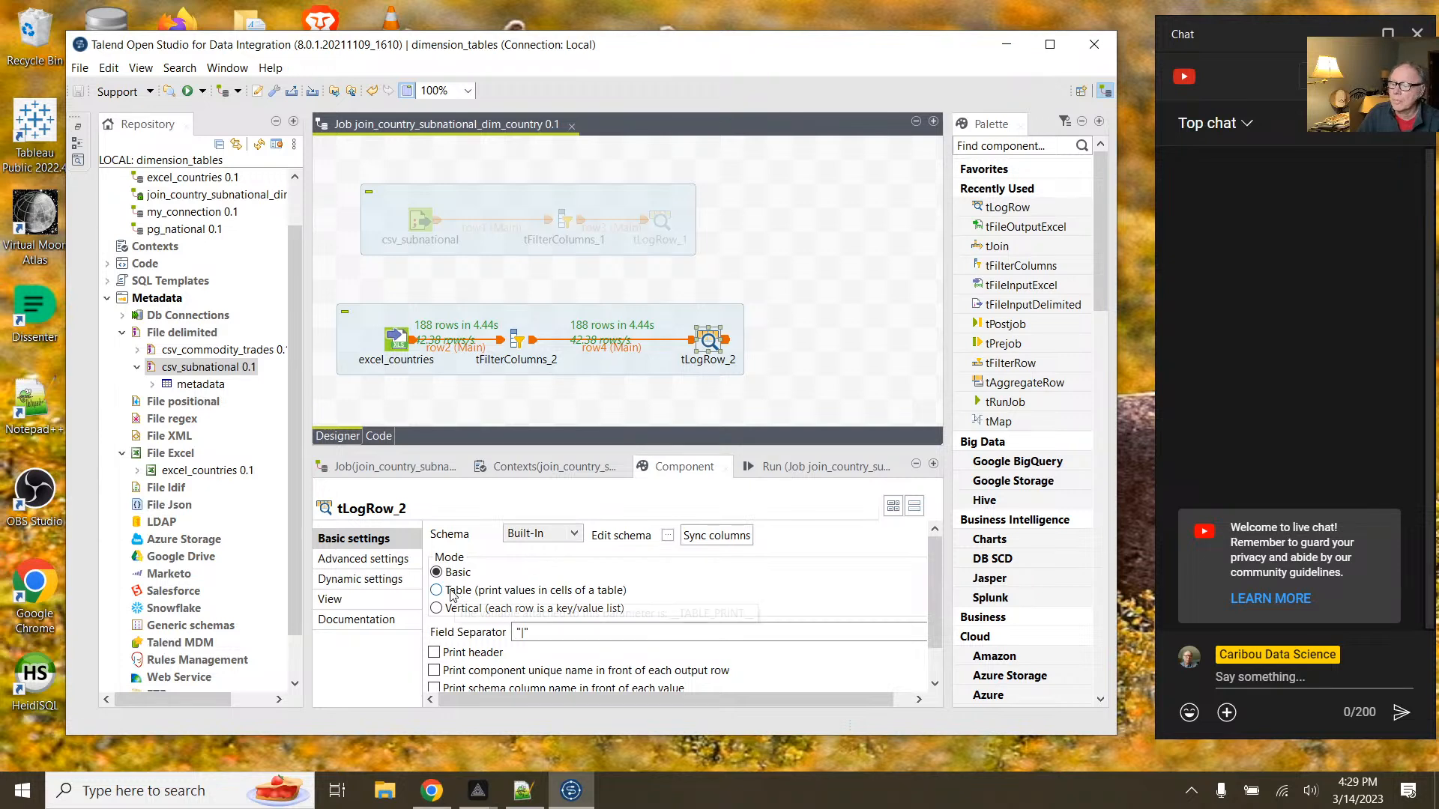
click(437, 591)
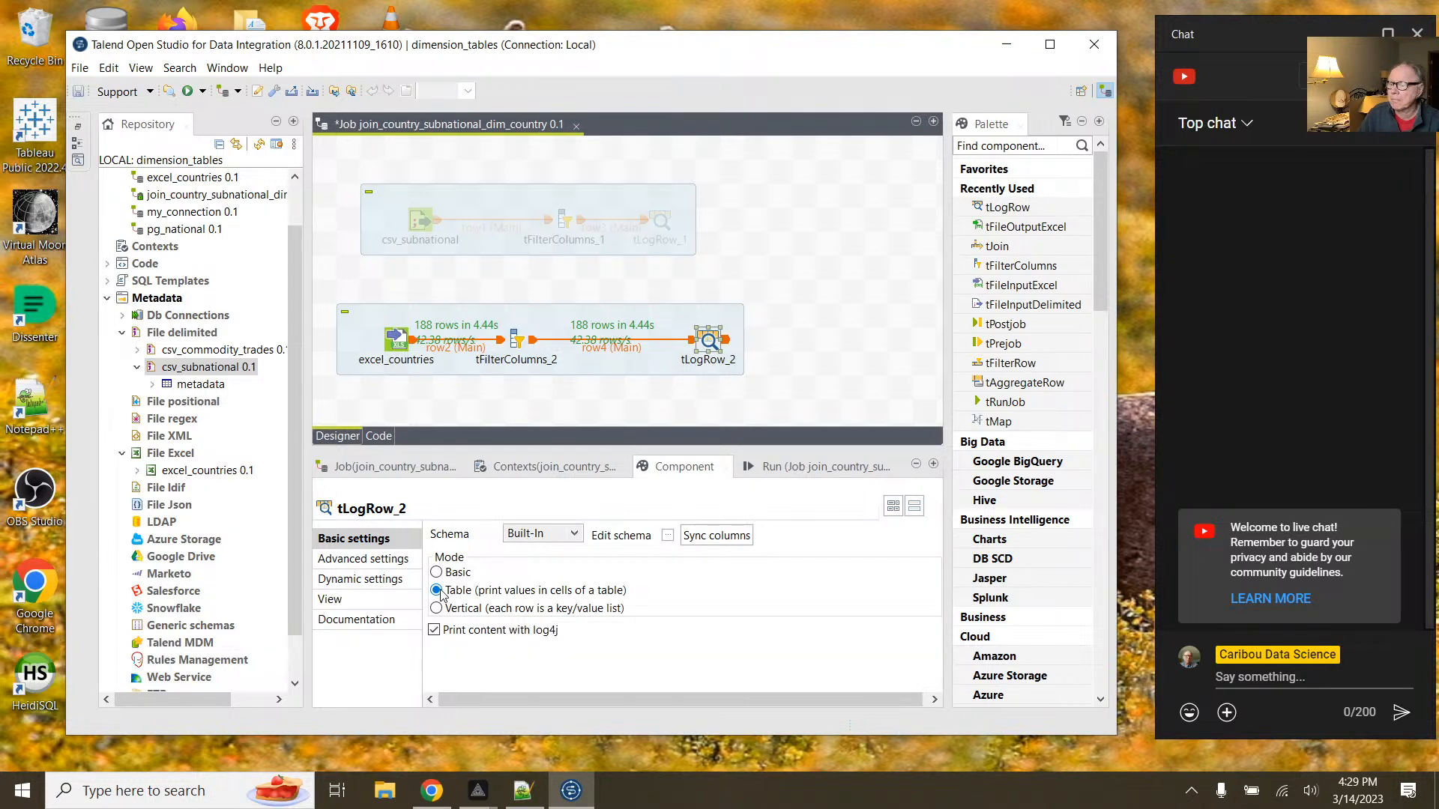
Step: Clear the execution console, rerun the job and view the table output from its beginning
click(792, 474)
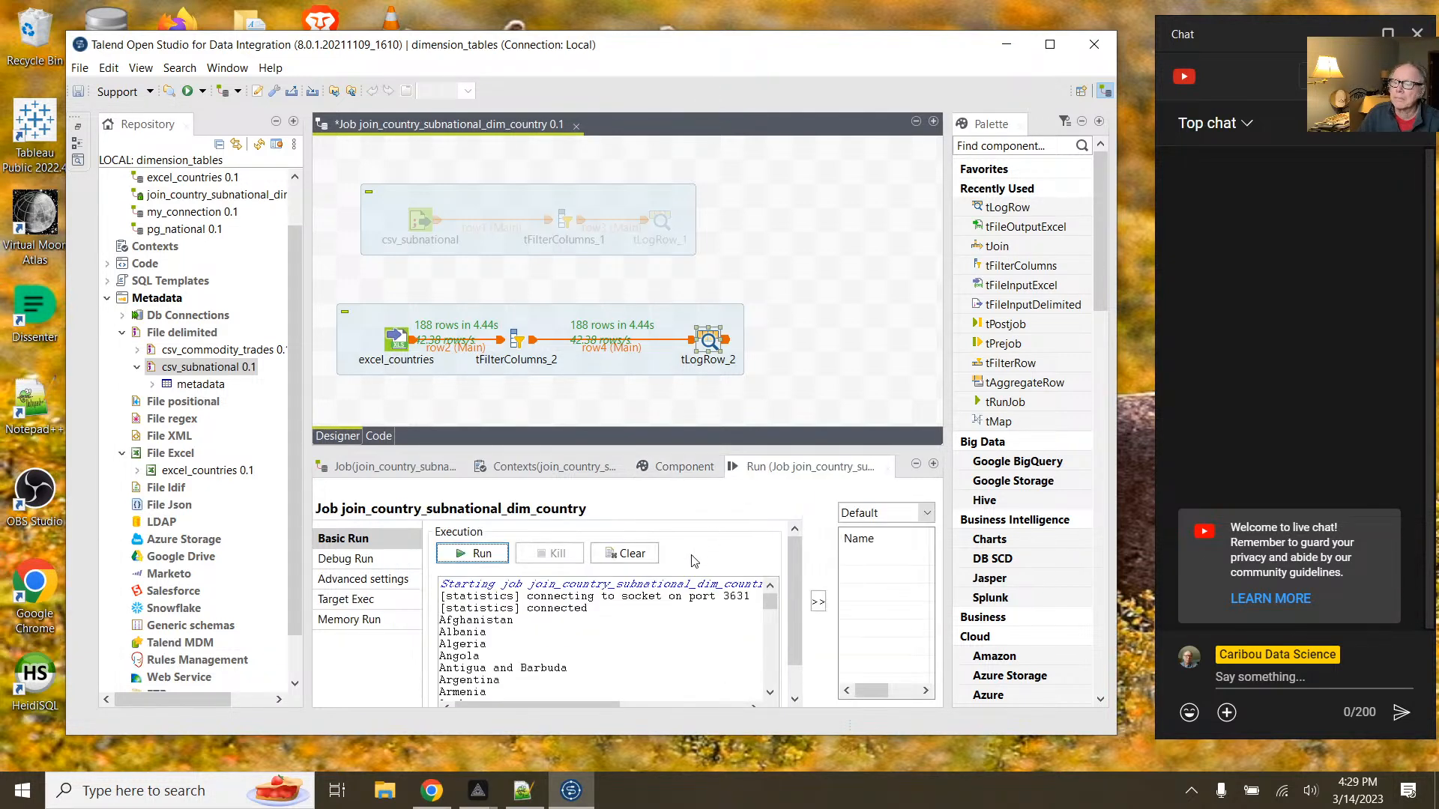
click(624, 553)
click(501, 556)
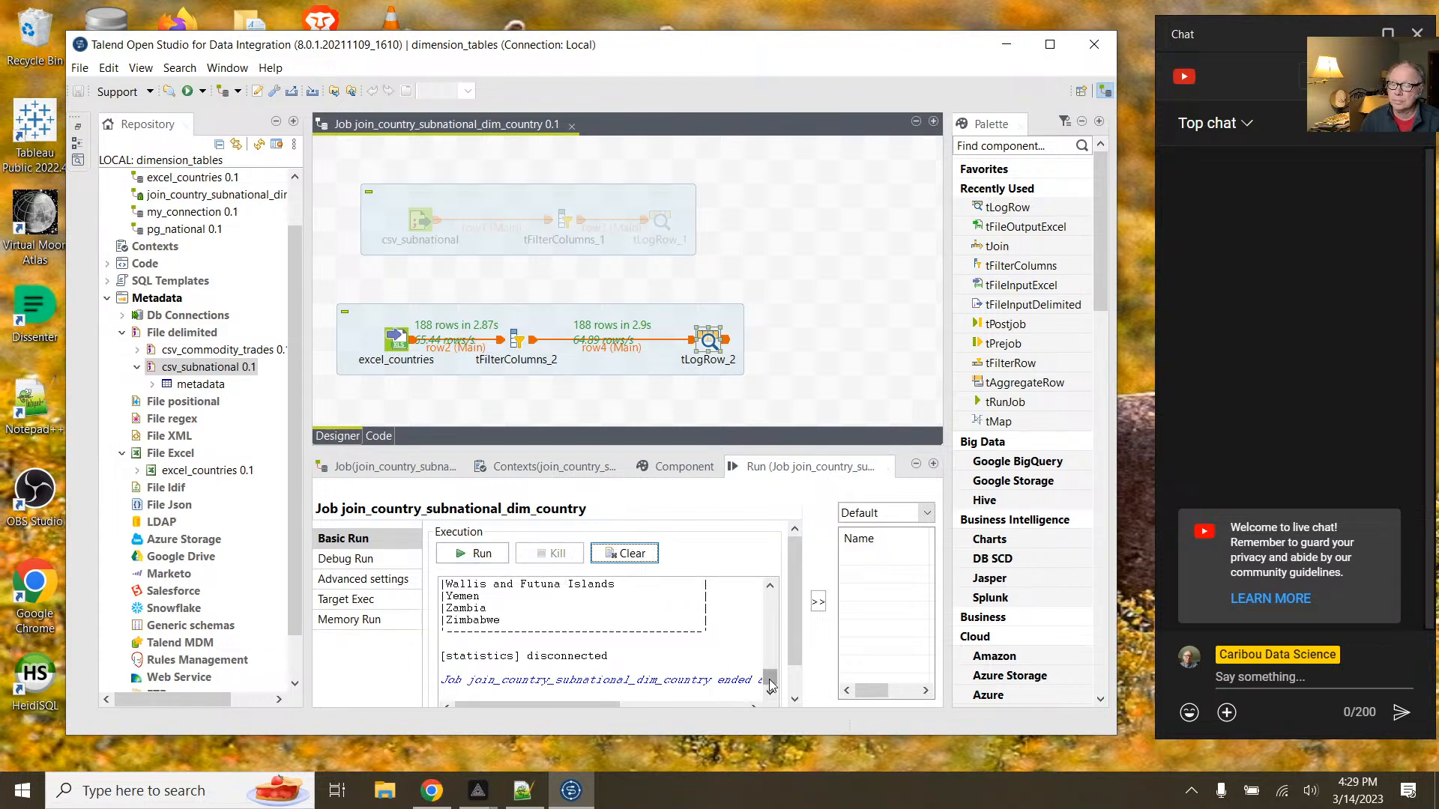
drag(770, 685, 780, 590)
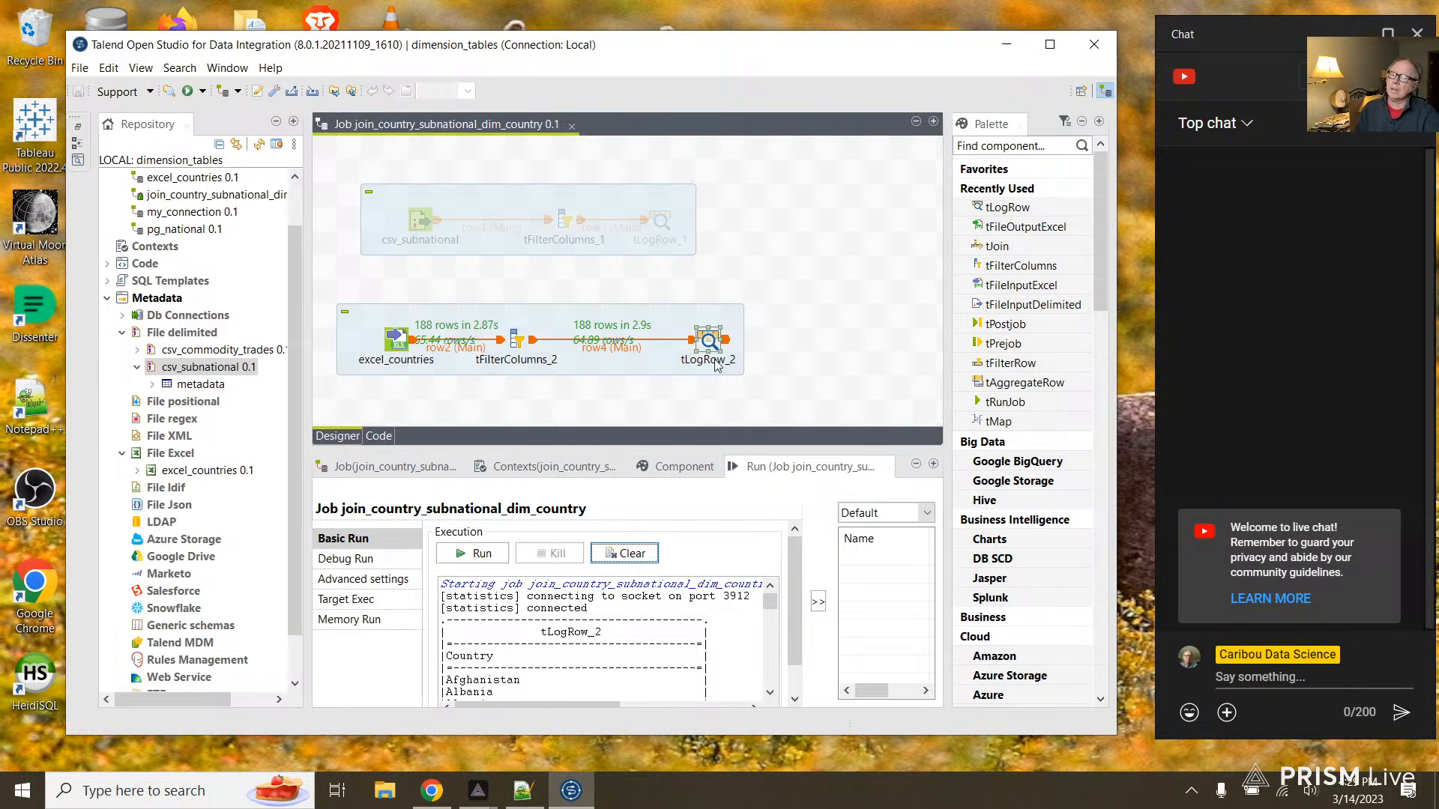
click(519, 346)
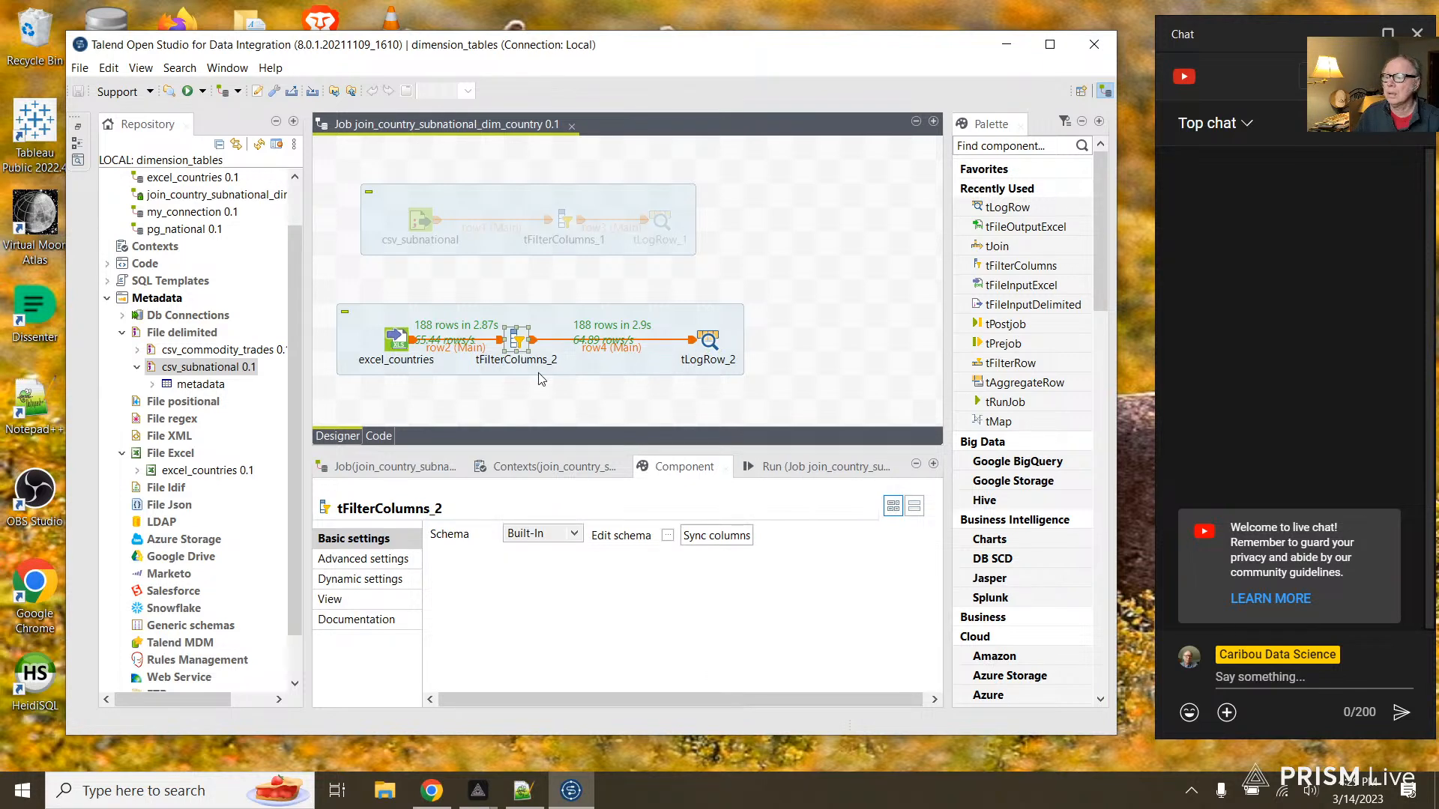
click(539, 372)
click(710, 344)
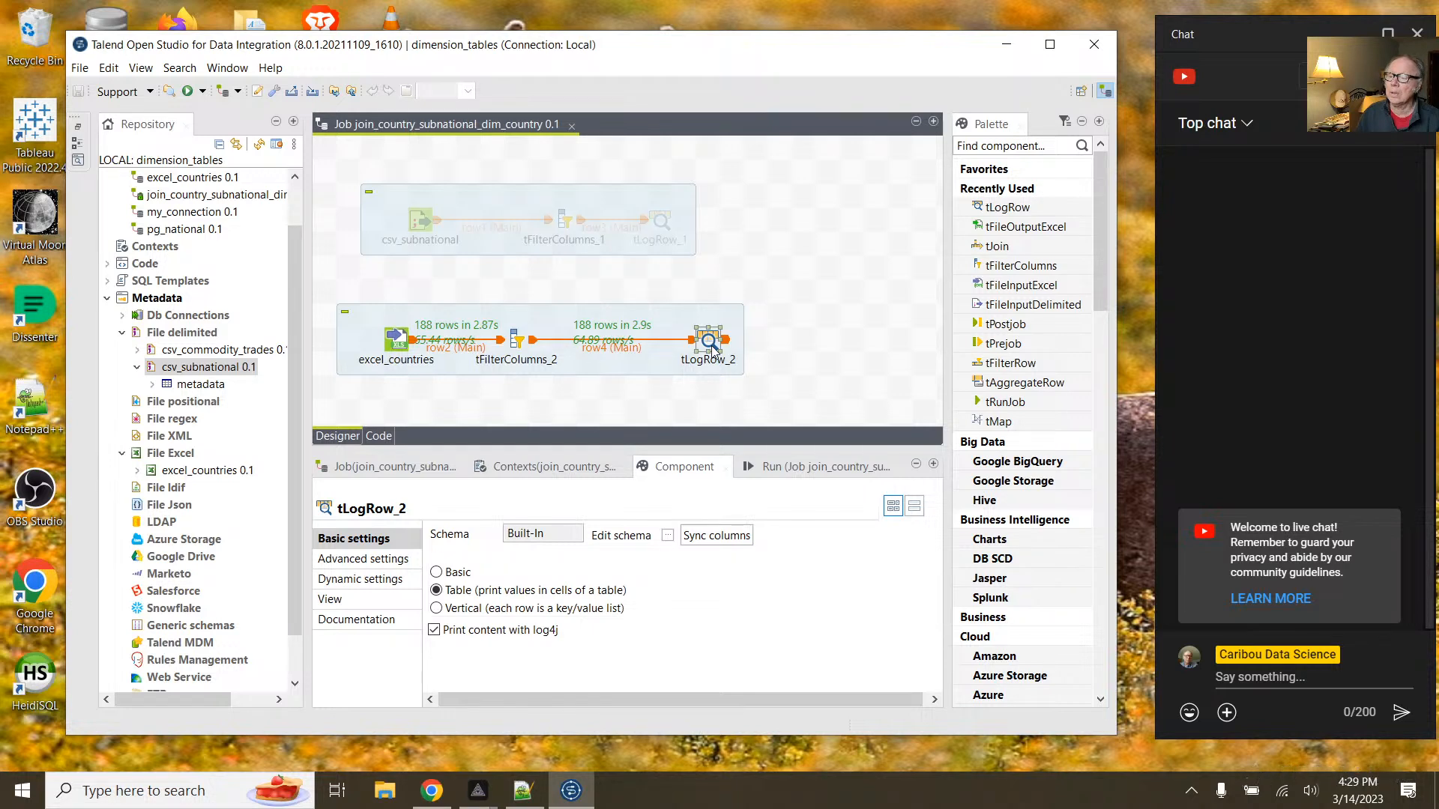
click(667, 535)
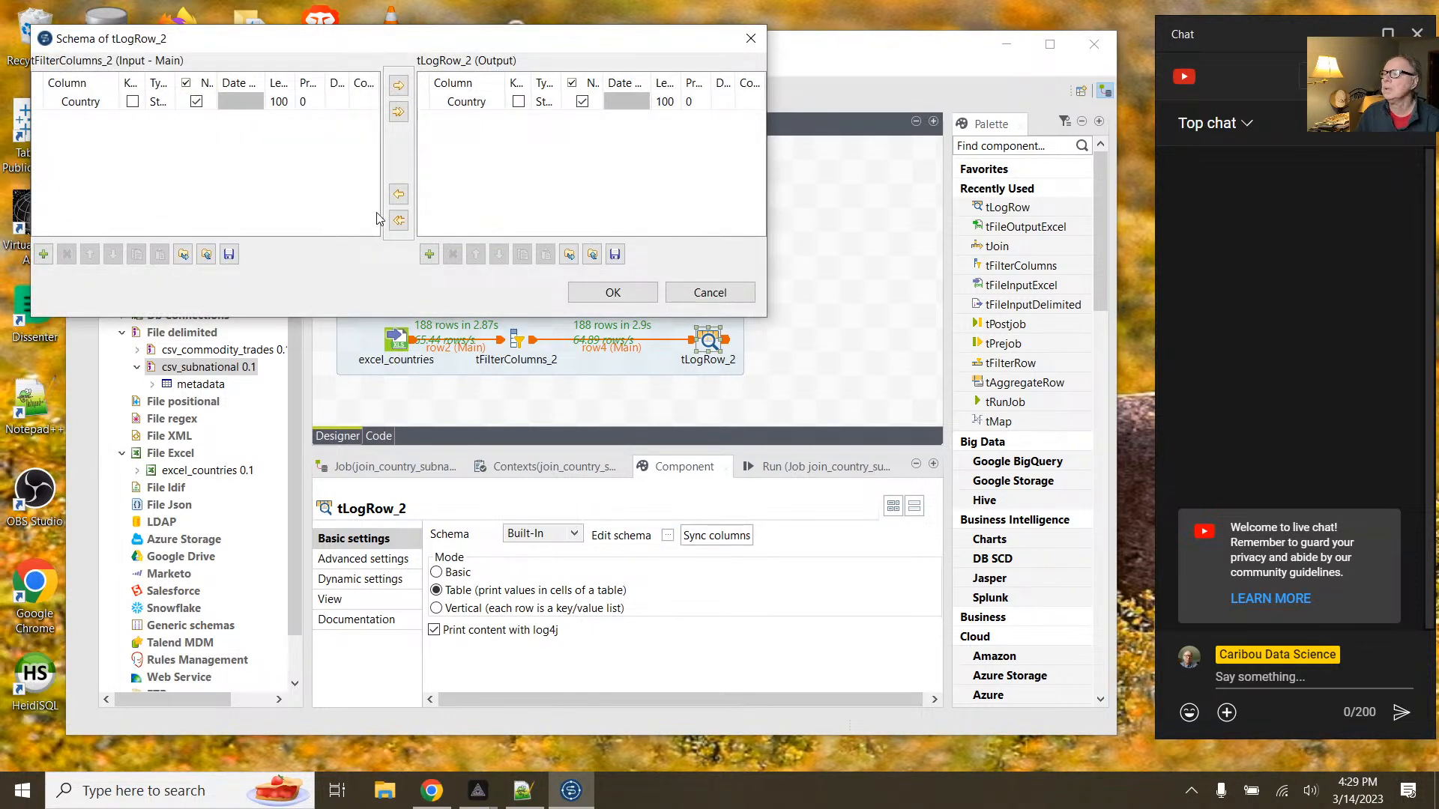
click(44, 254)
click(101, 120)
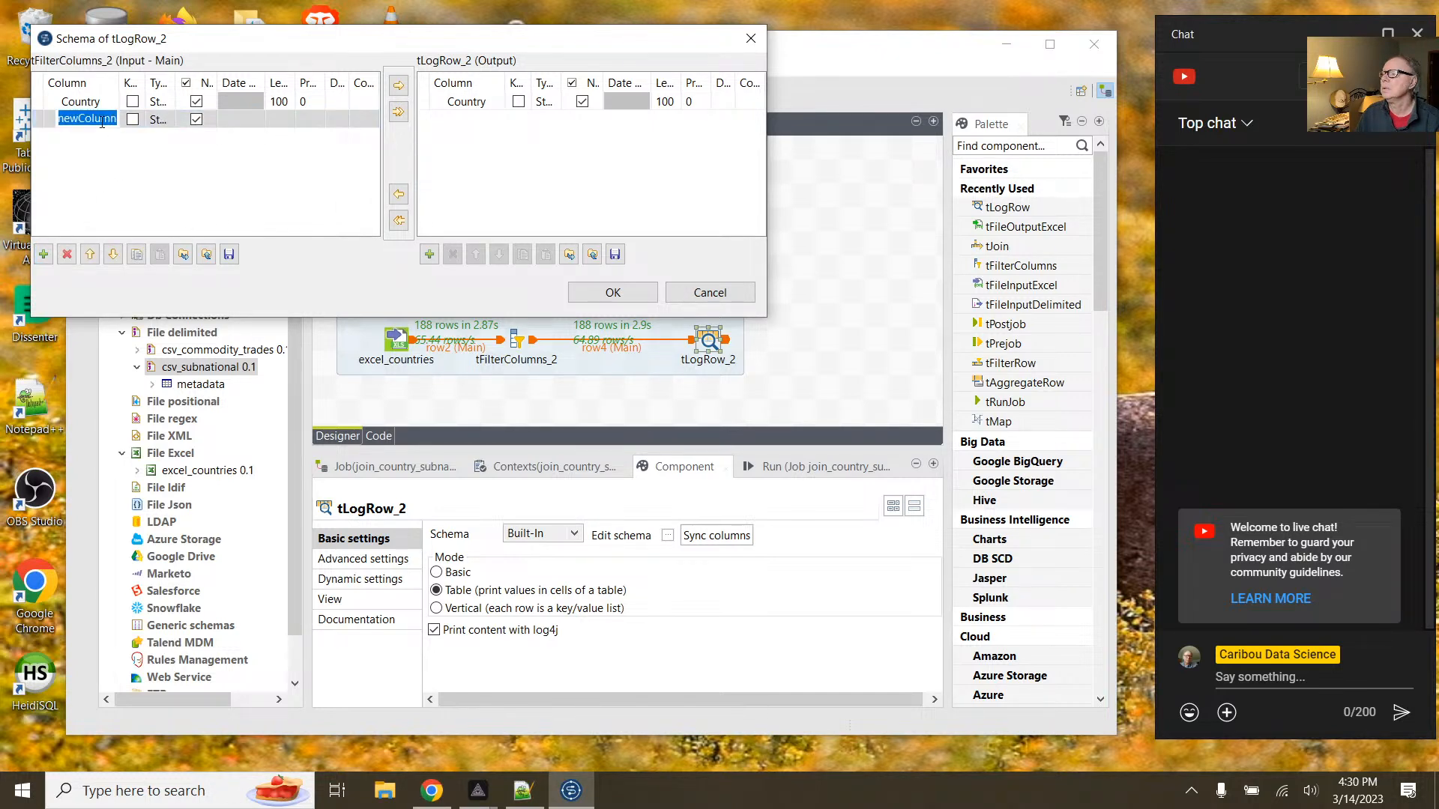
click(67, 254)
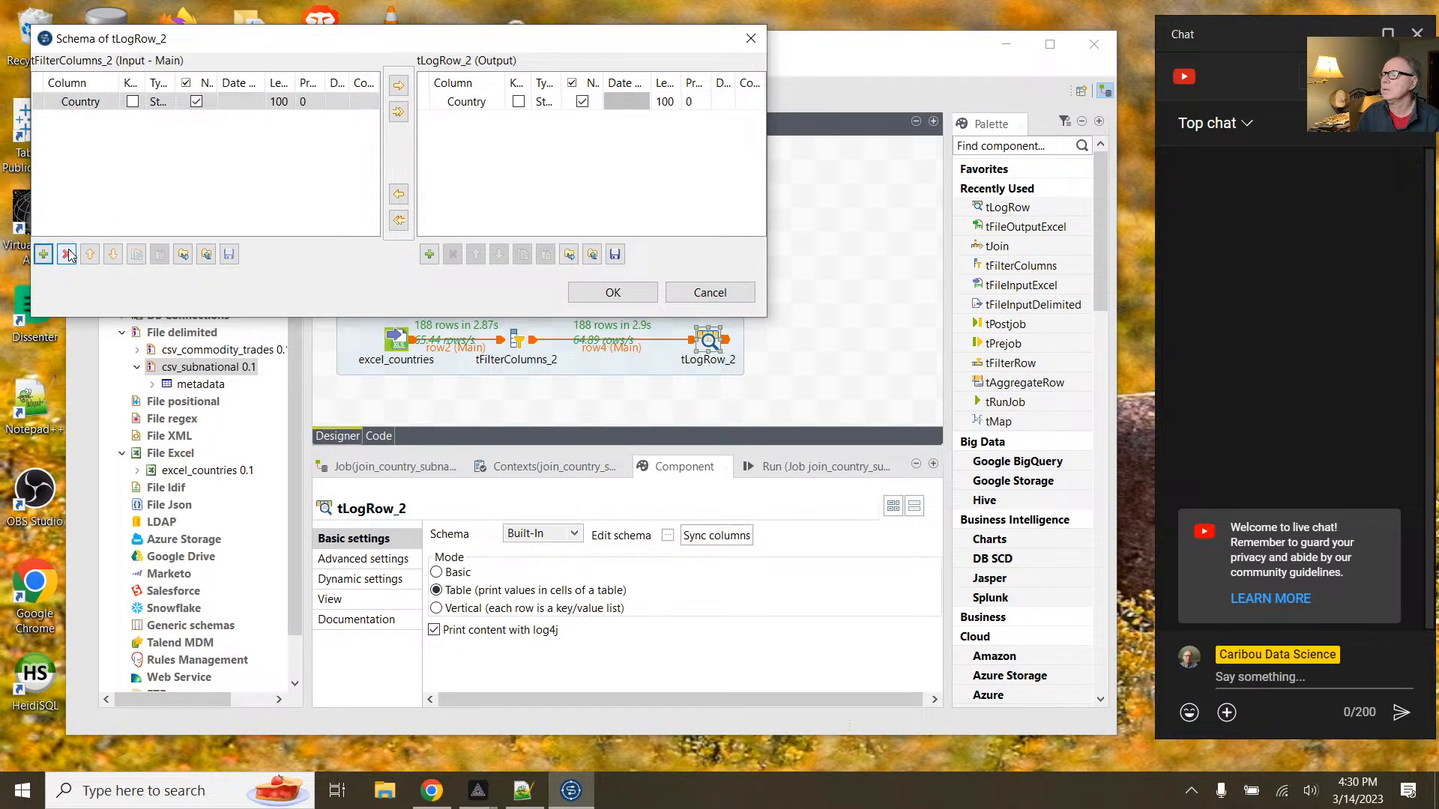
click(724, 296)
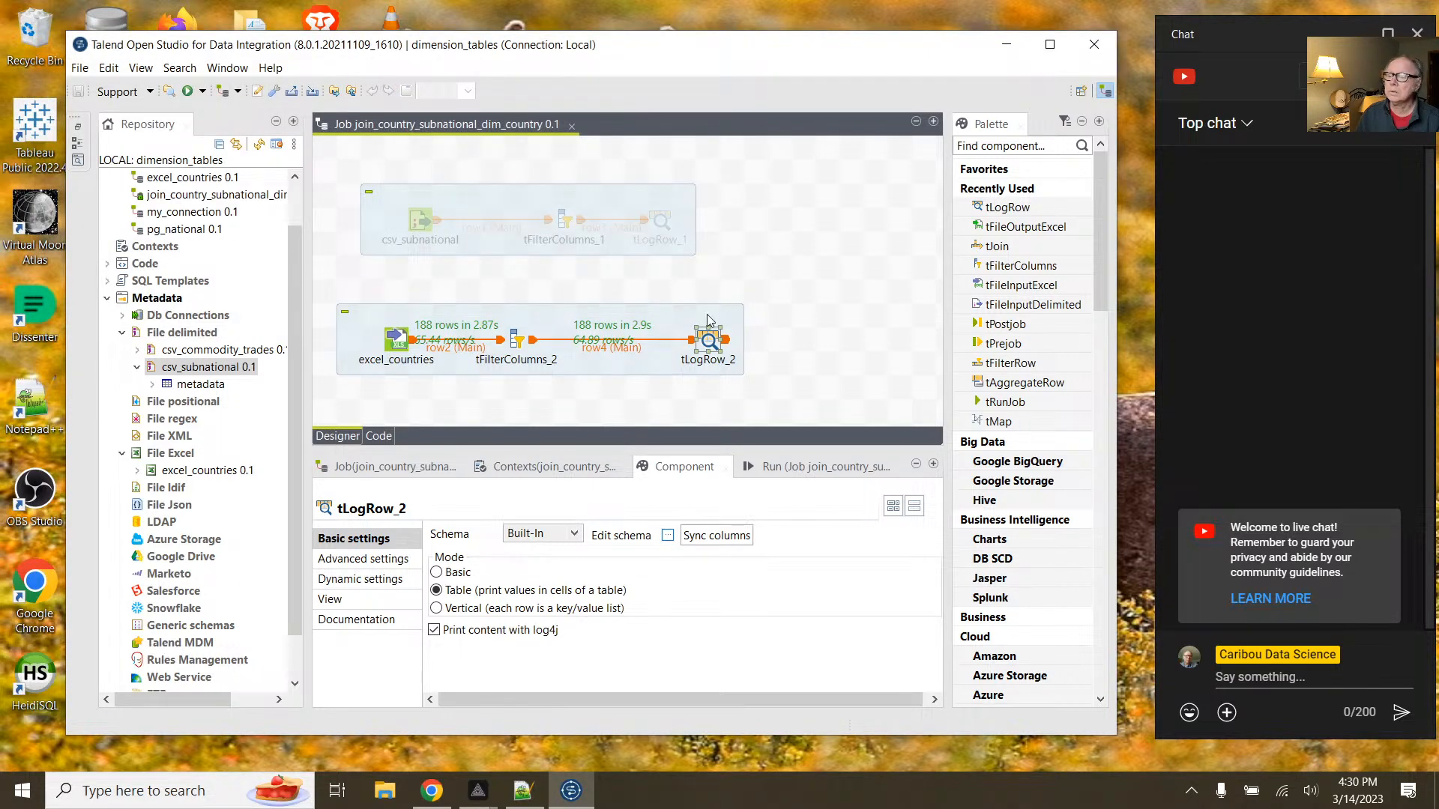
Step: Add the Region, population, HDI and GDP per capita columns to the output schema of tFilterColumns_2 and propagate the changes
click(515, 344)
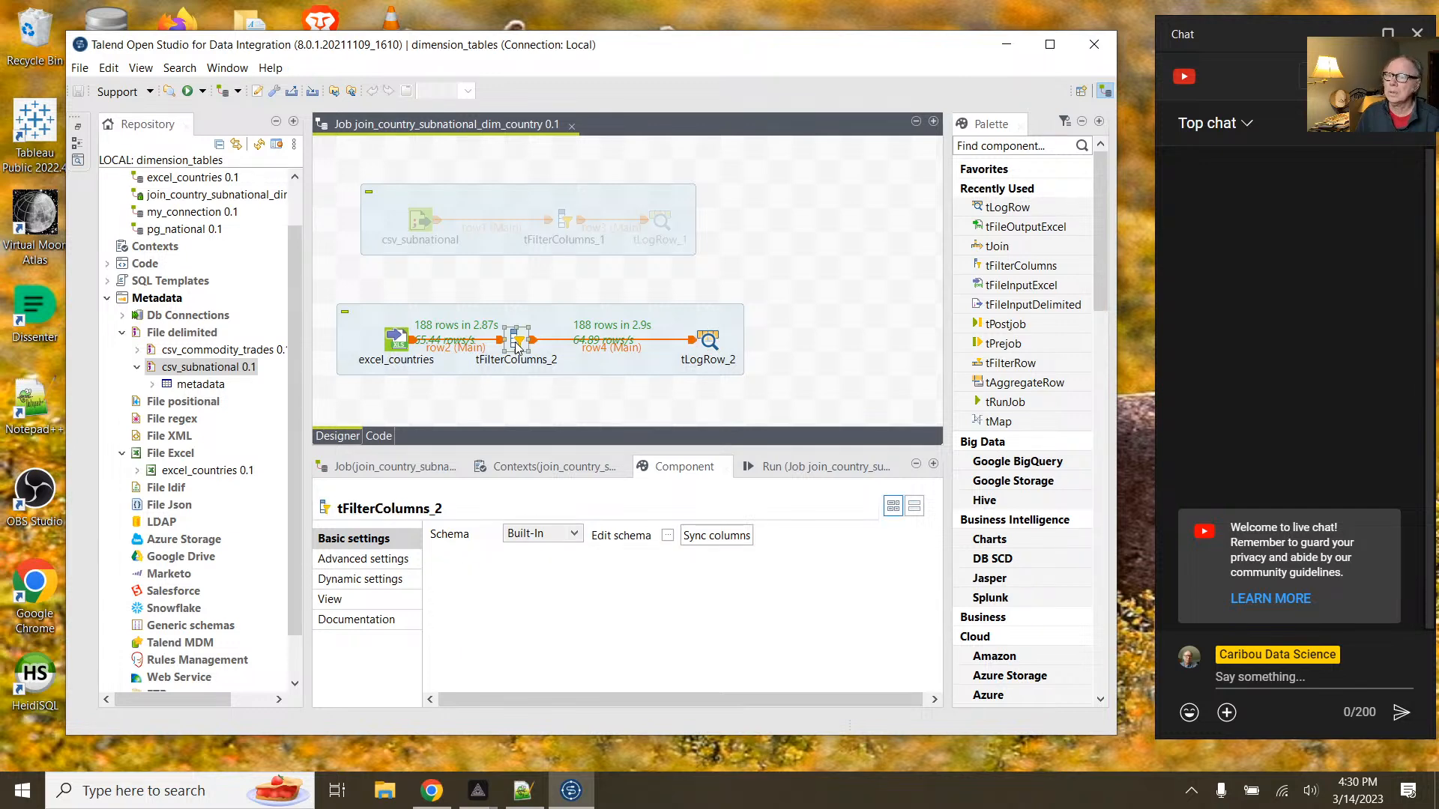
click(668, 537)
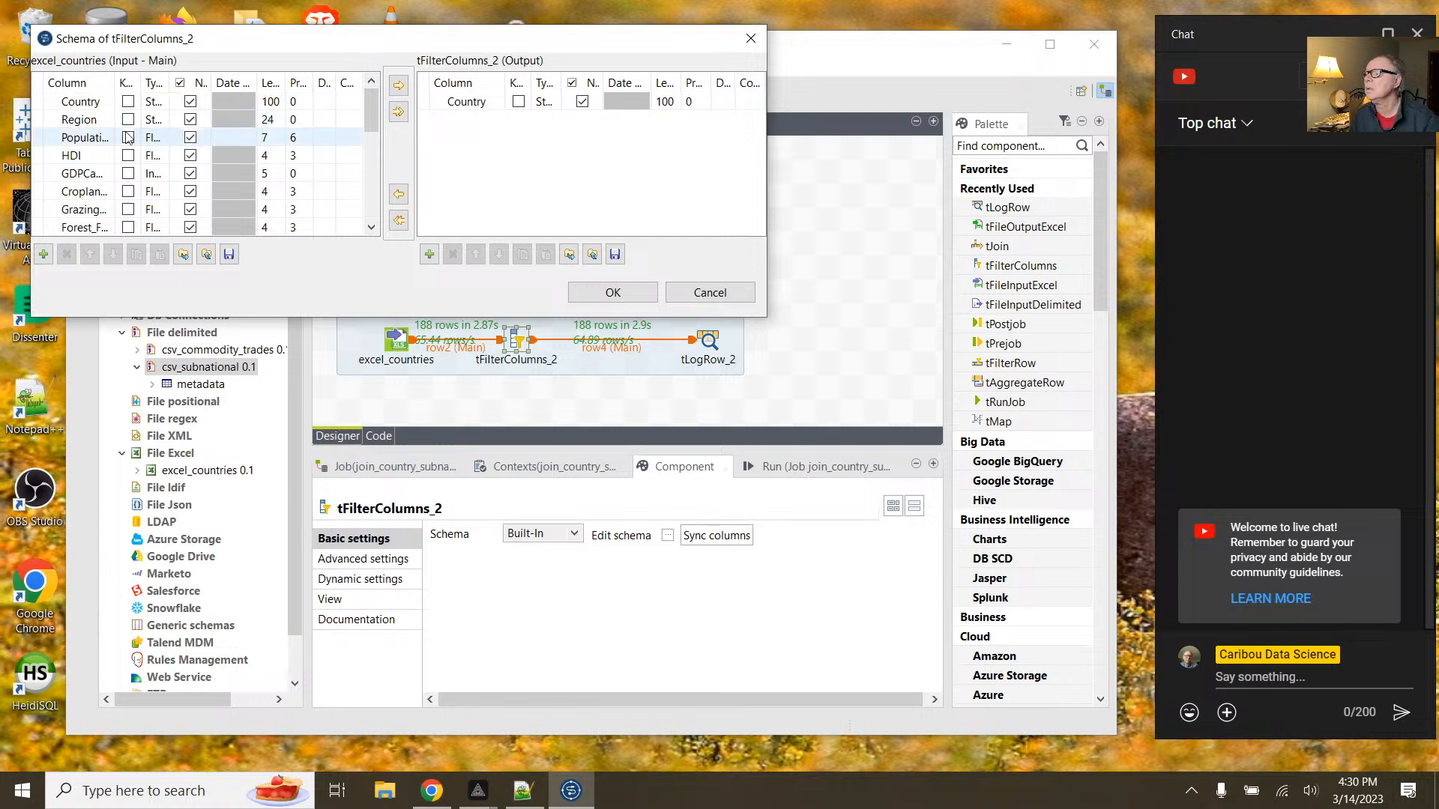
click(79, 119)
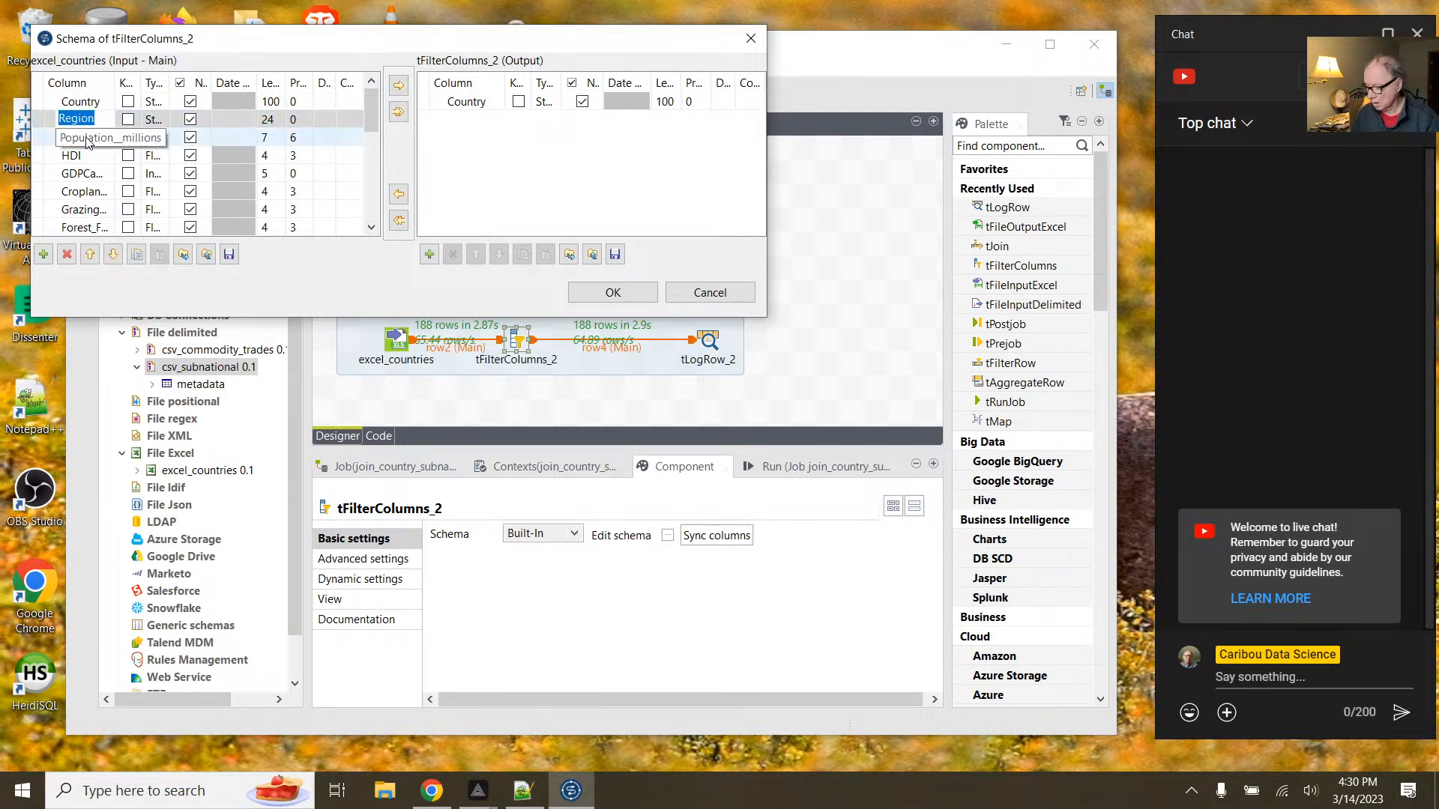
shift+click(86, 140)
shift+click(81, 156)
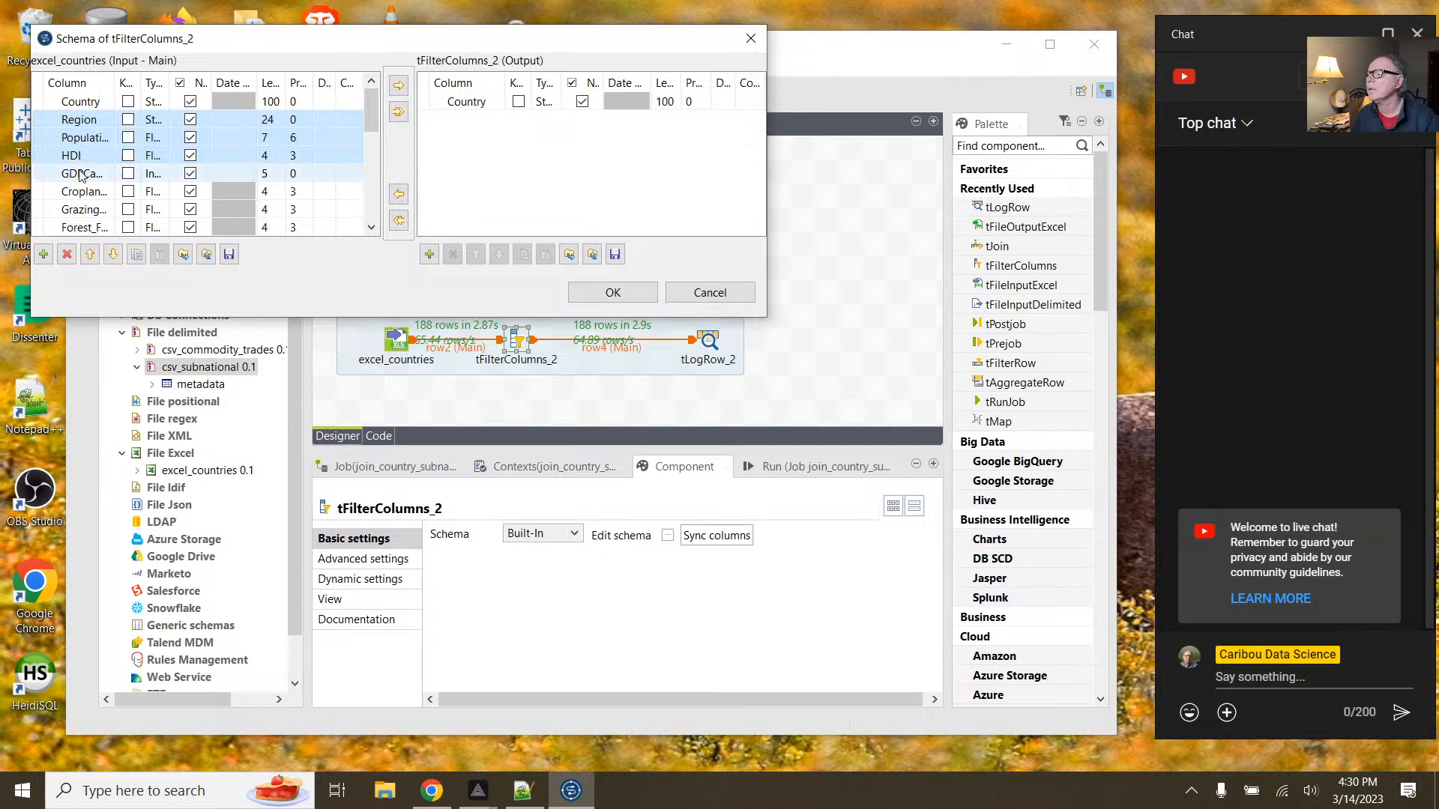
shift+click(80, 173)
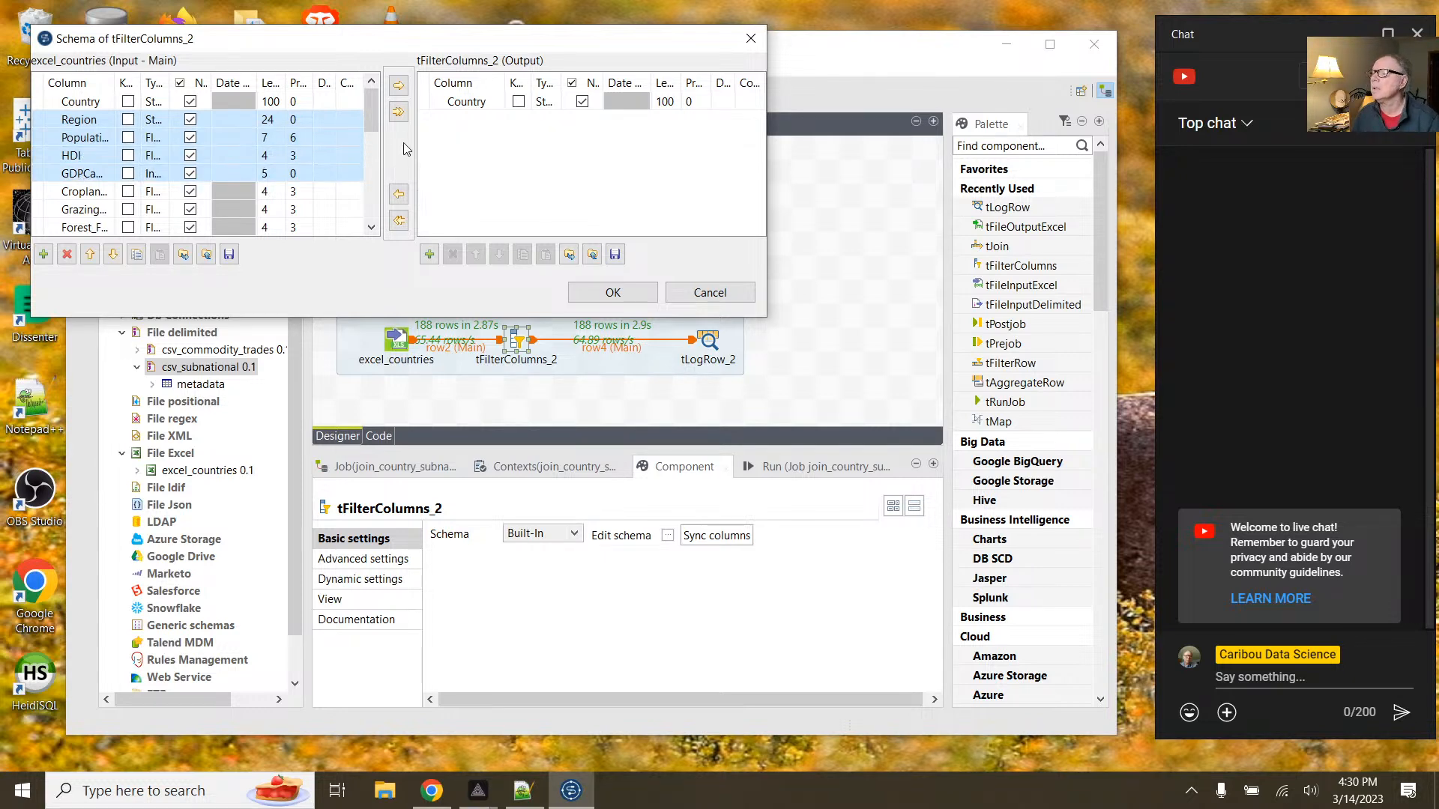
click(398, 85)
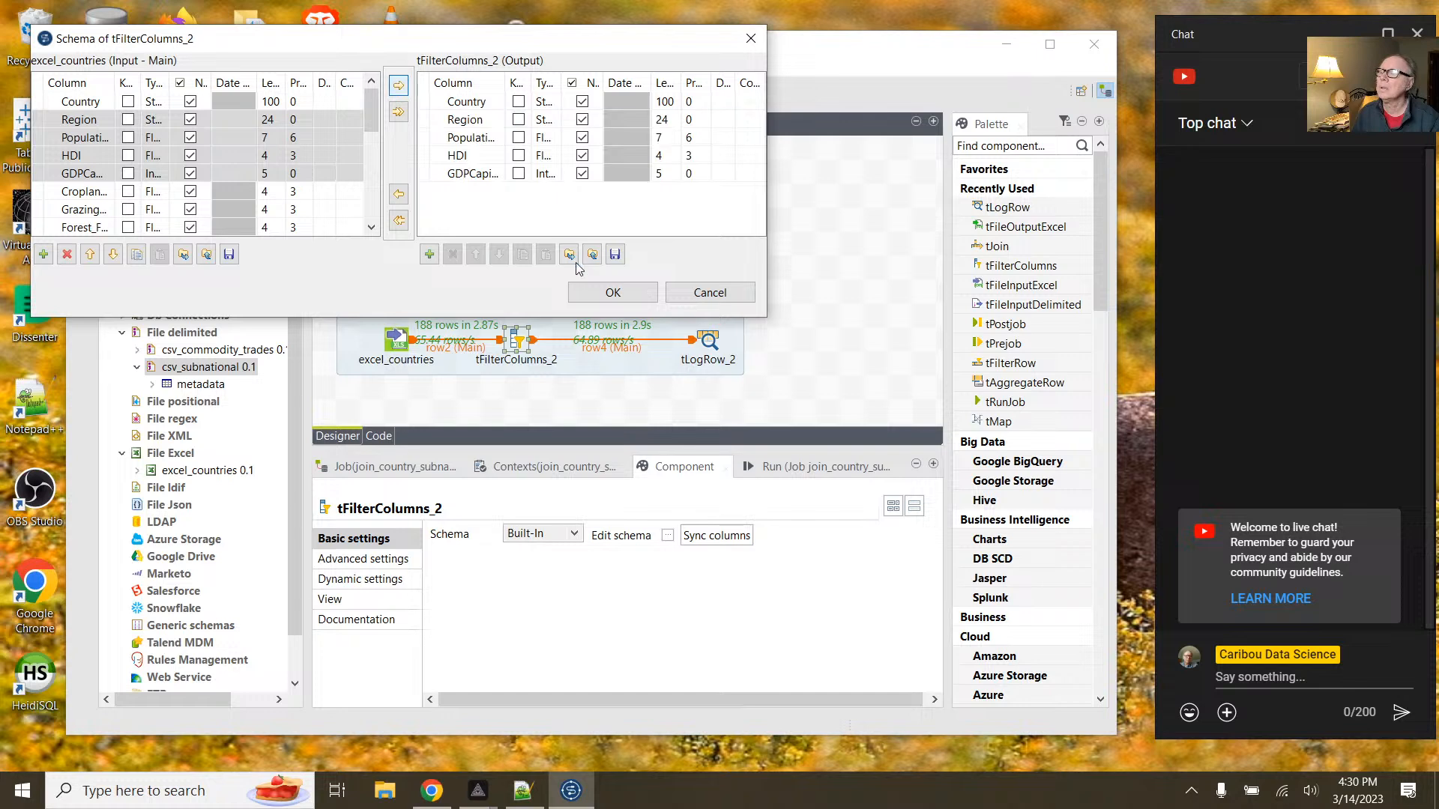
click(609, 294)
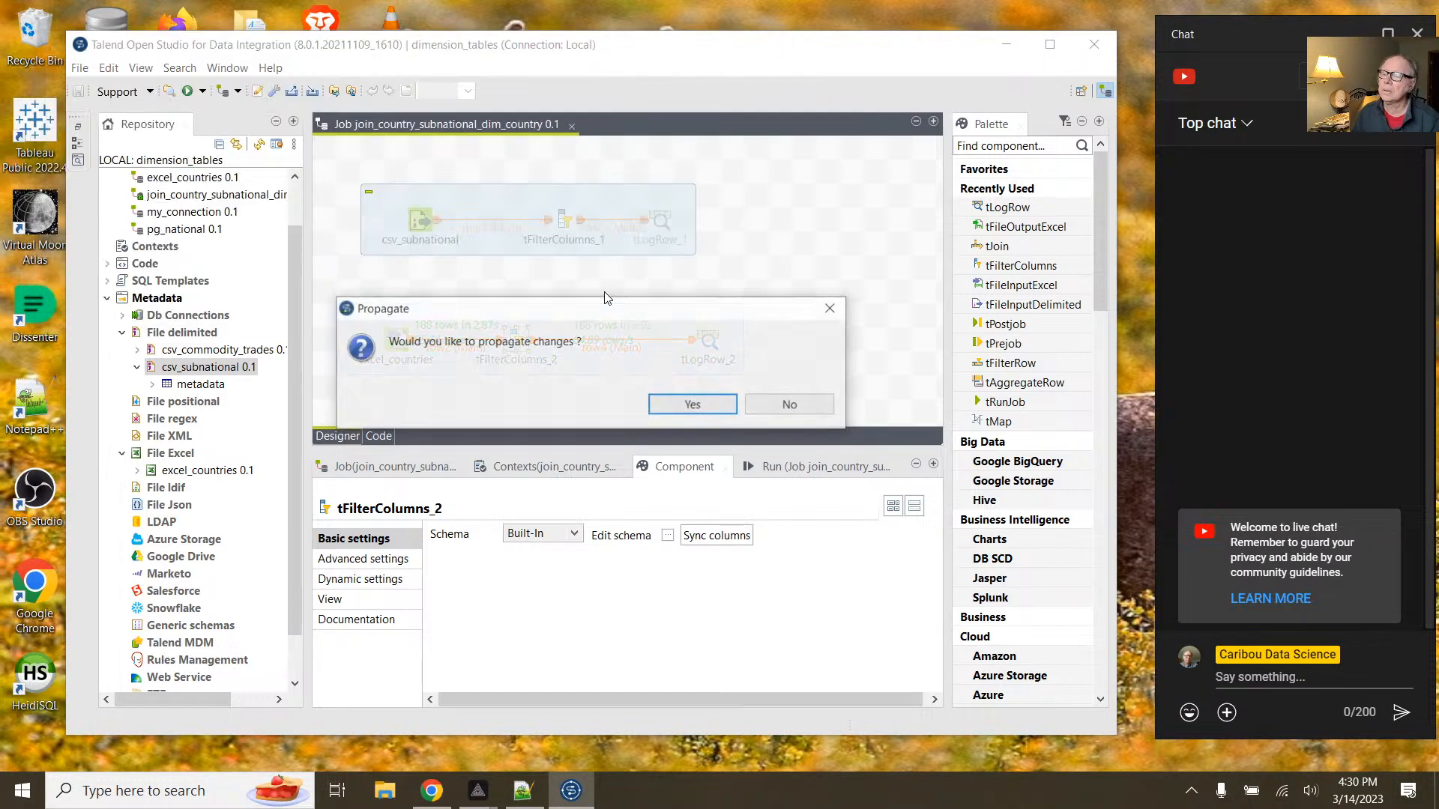
click(689, 409)
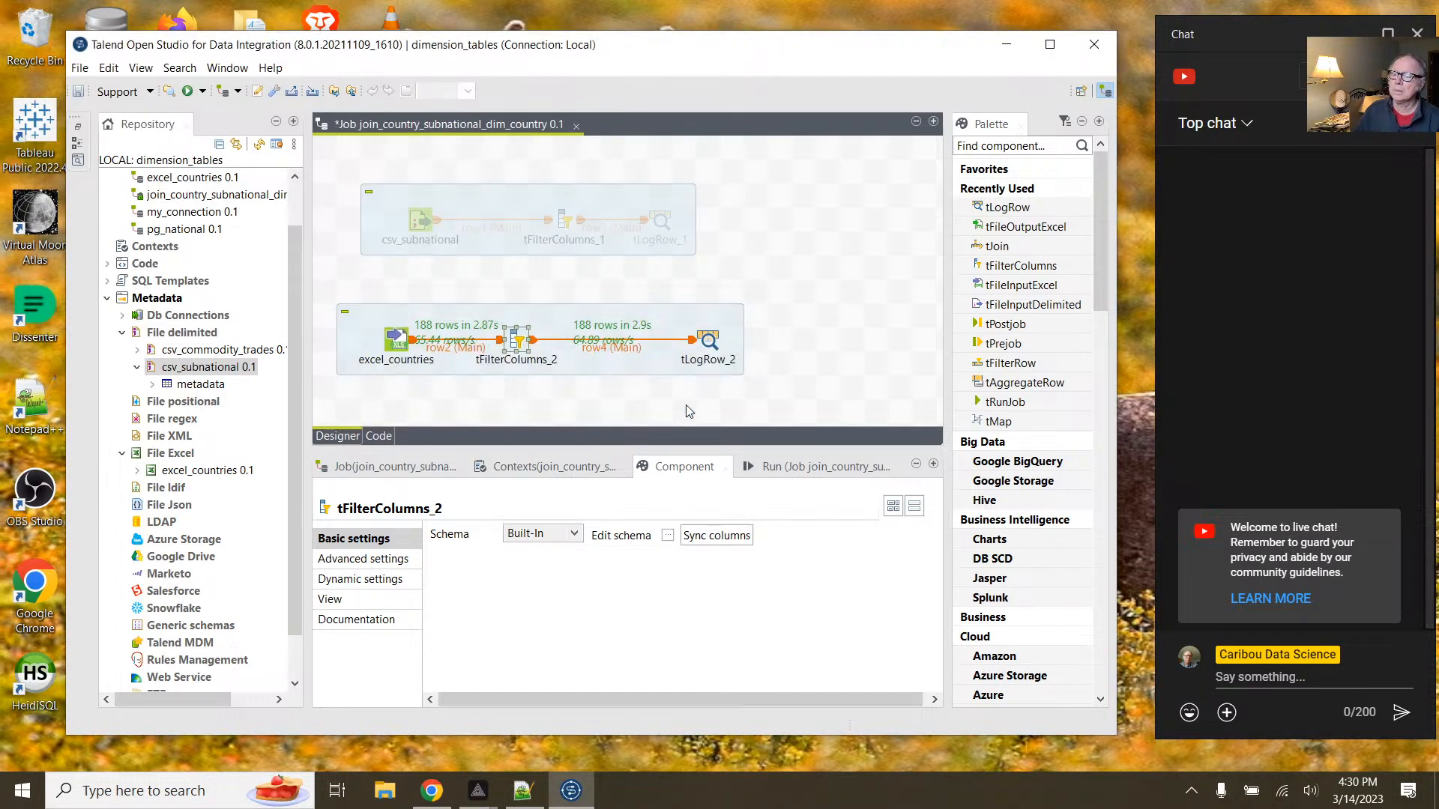
Step: Sync the columns of tFilterColumns_2 with its excel_countries input and propagate the changes
click(694, 544)
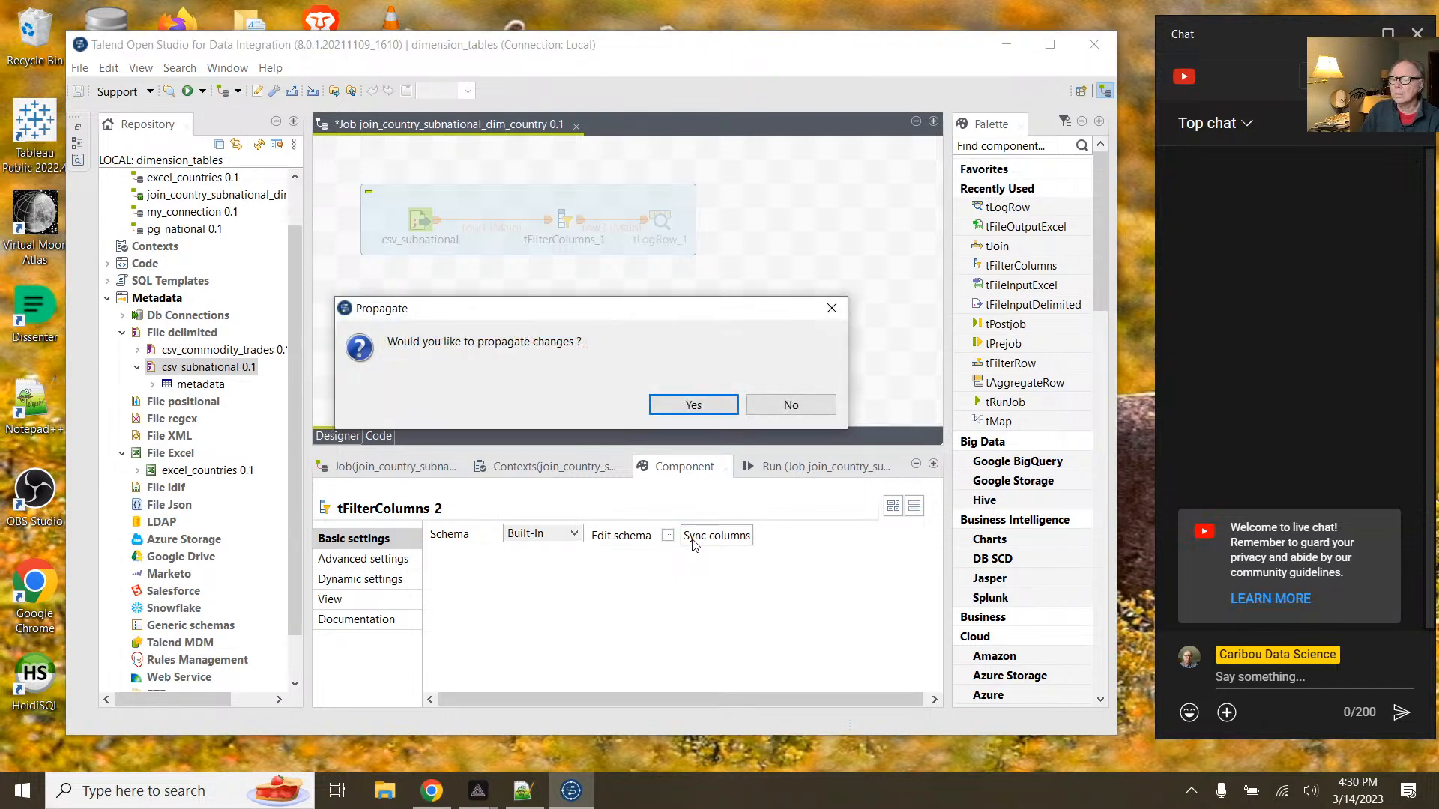
click(704, 410)
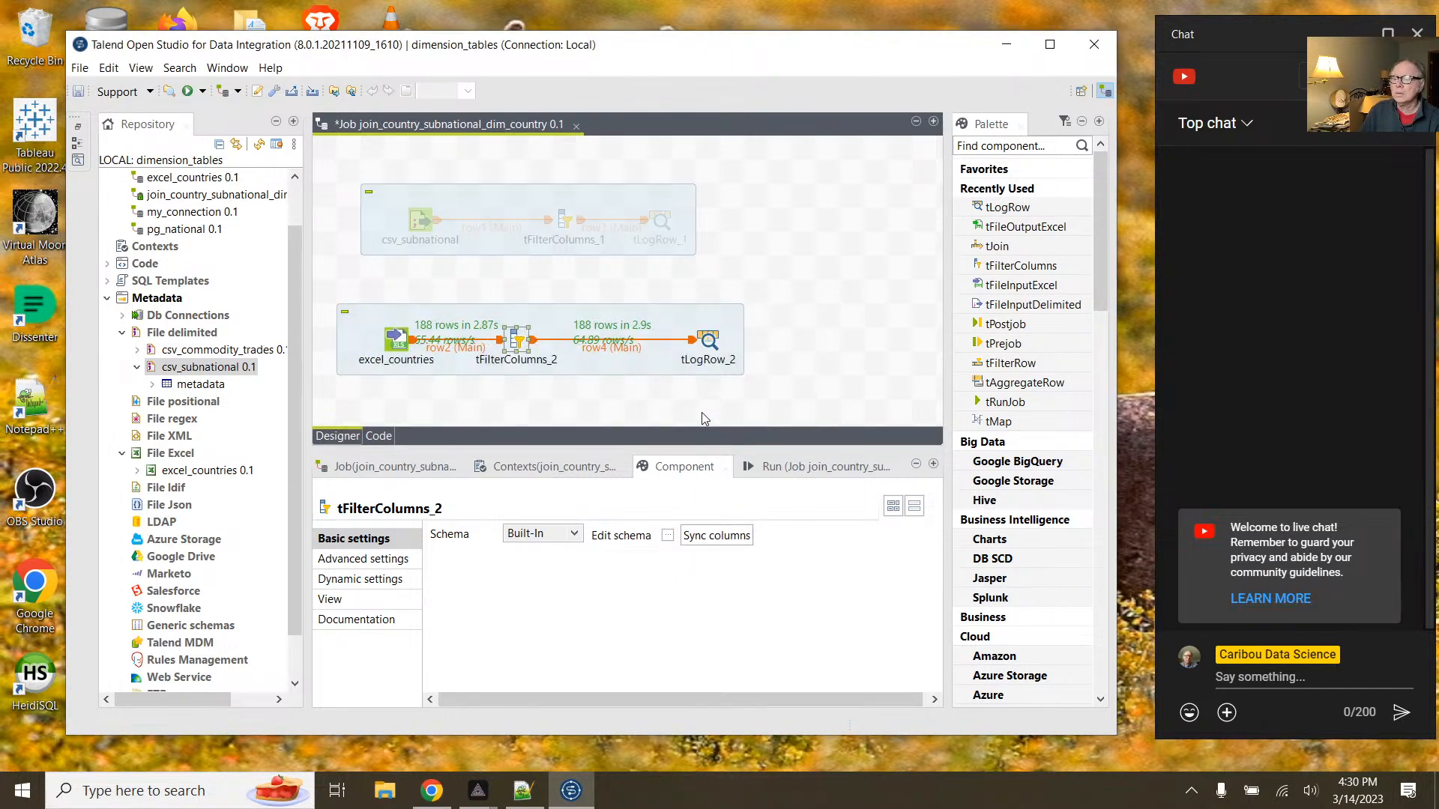
Step: Try to select the output columns from the cropland footprint through Data_Quality in the schema of tFilterColumns_2
click(668, 537)
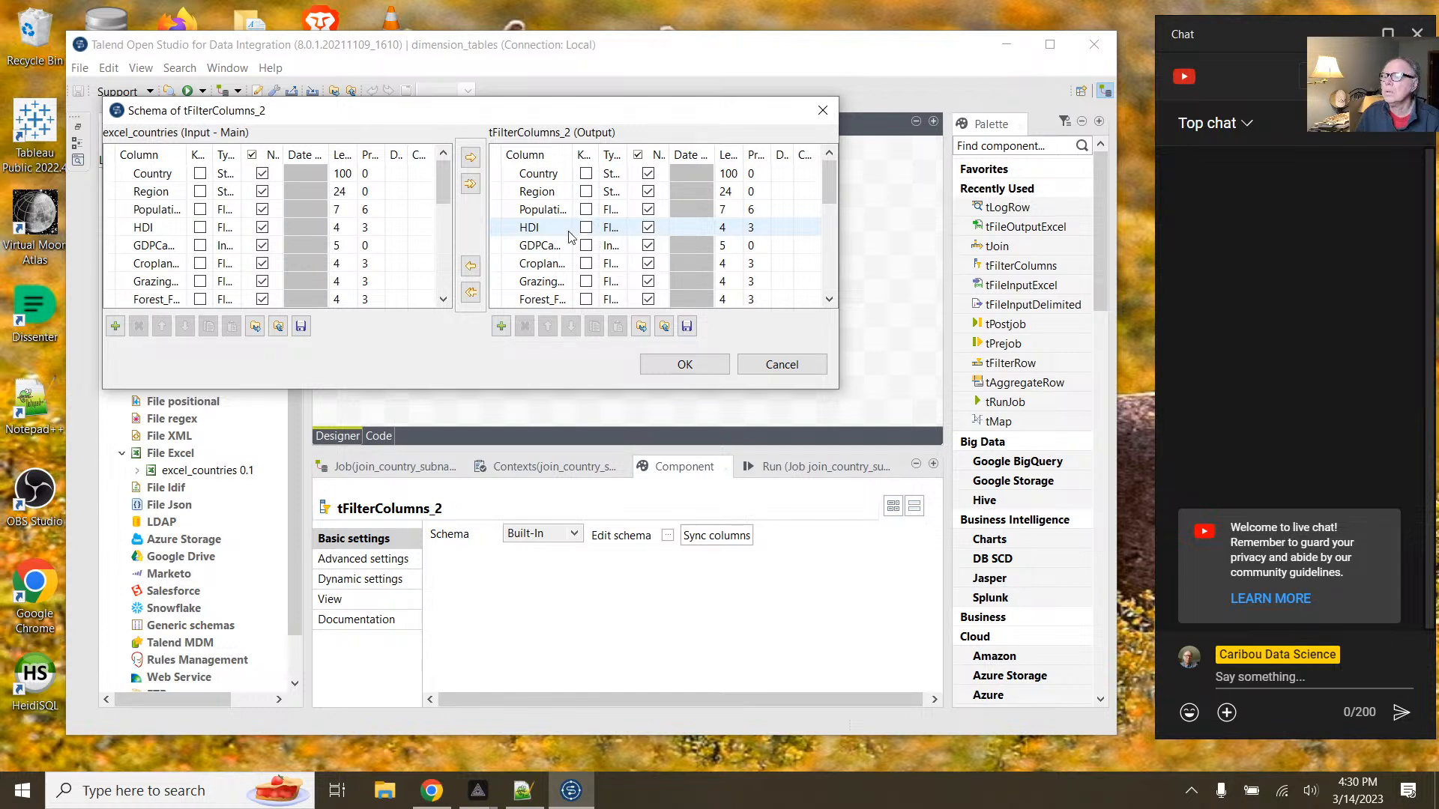
click(543, 263)
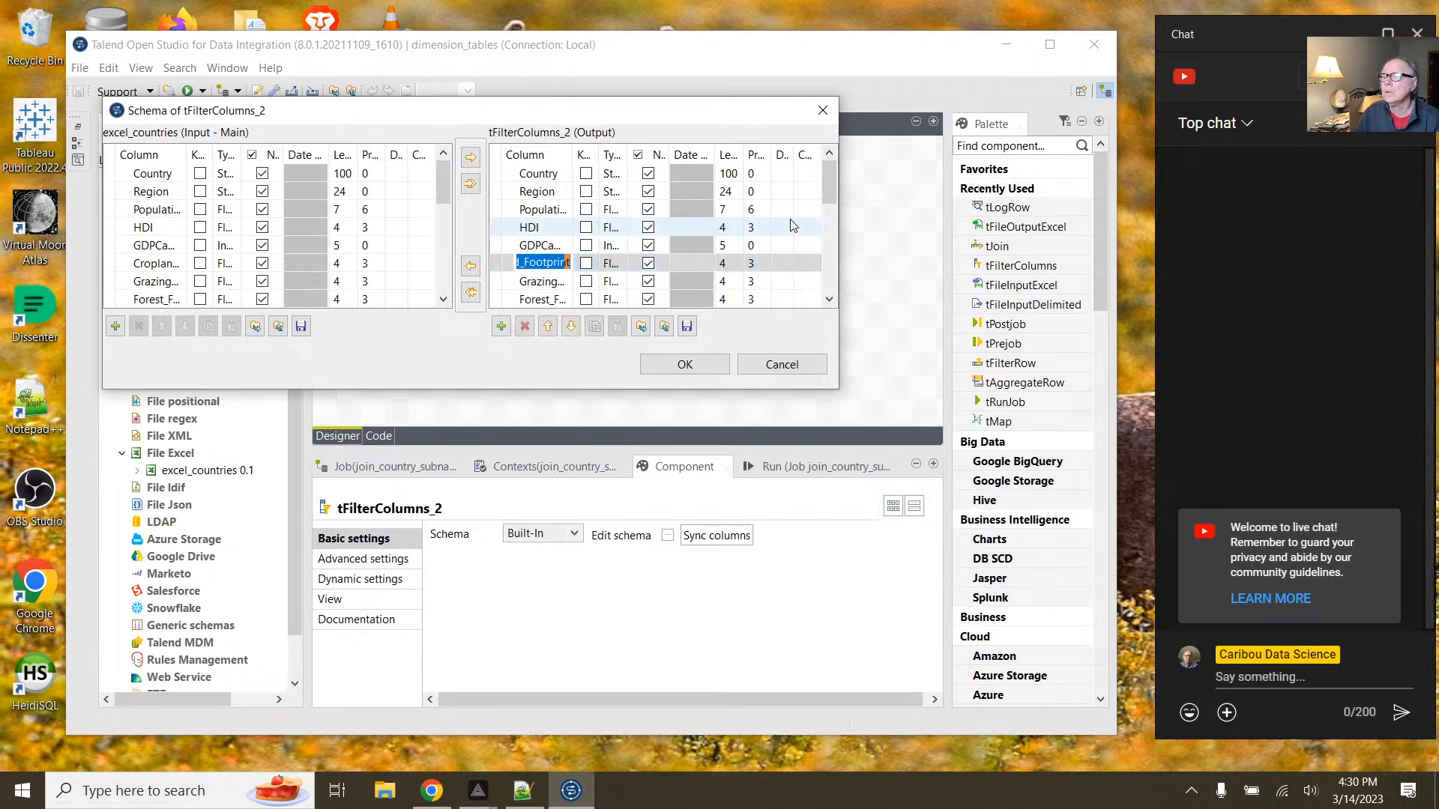
drag(824, 180, 824, 267)
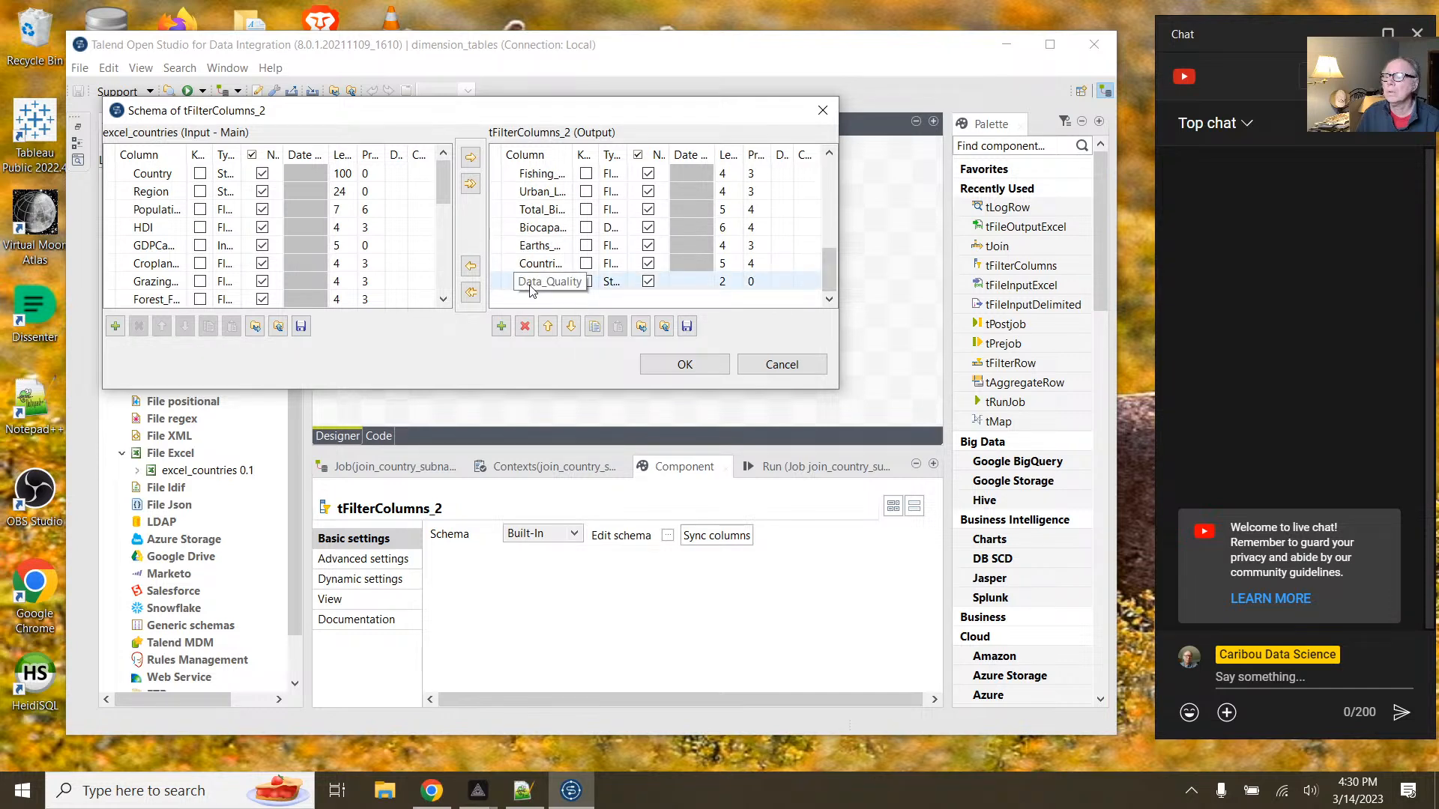
key(ctrl+a)
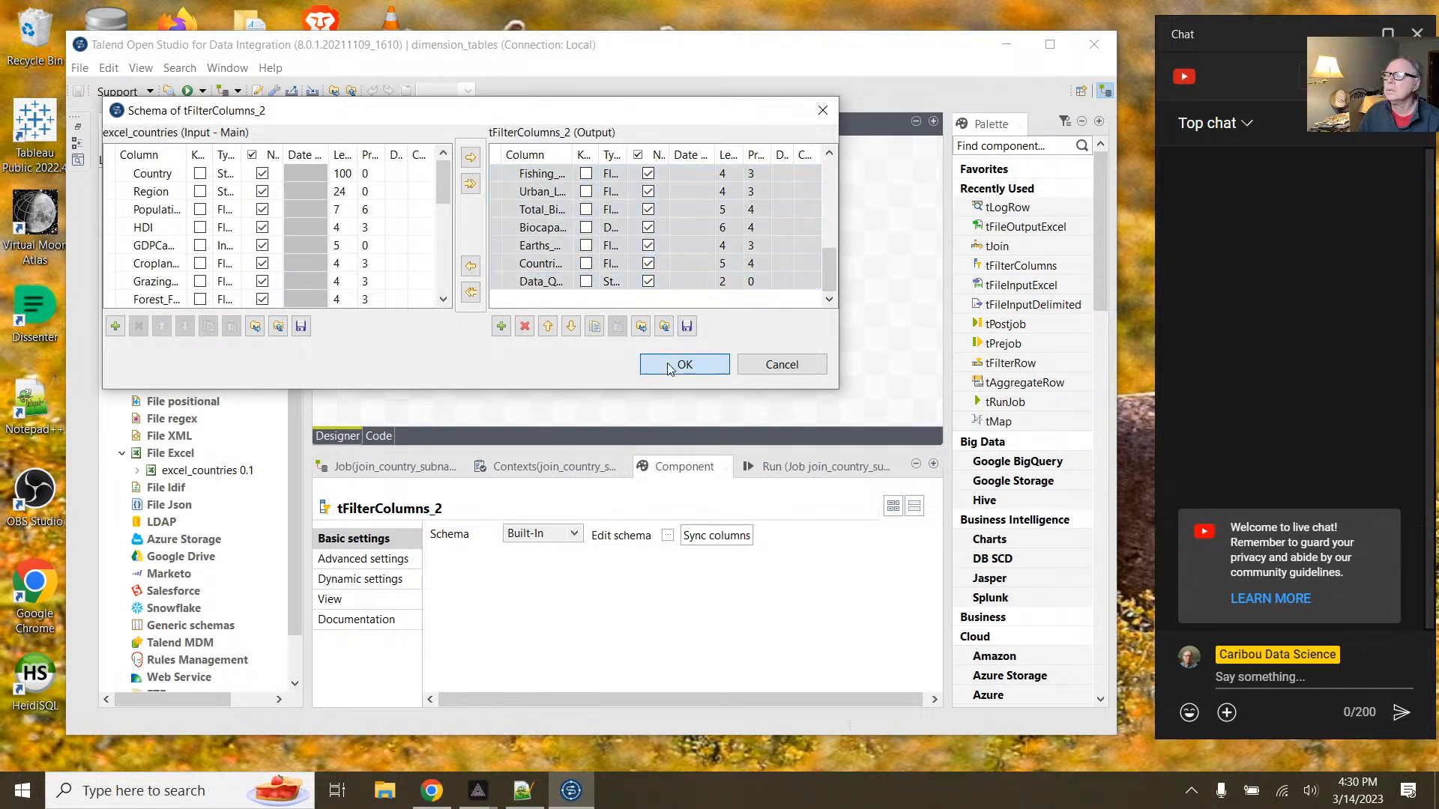
click(669, 365)
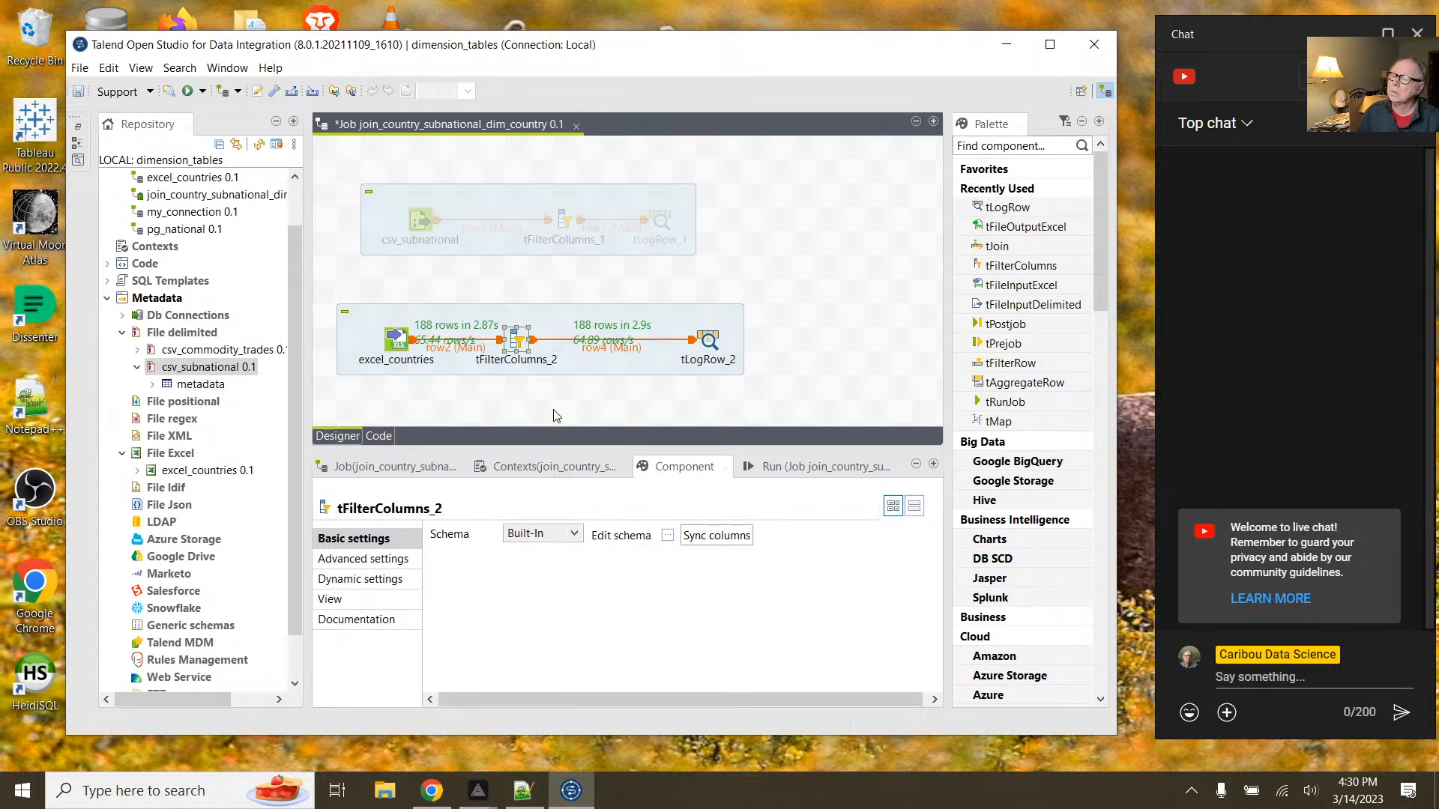
click(667, 535)
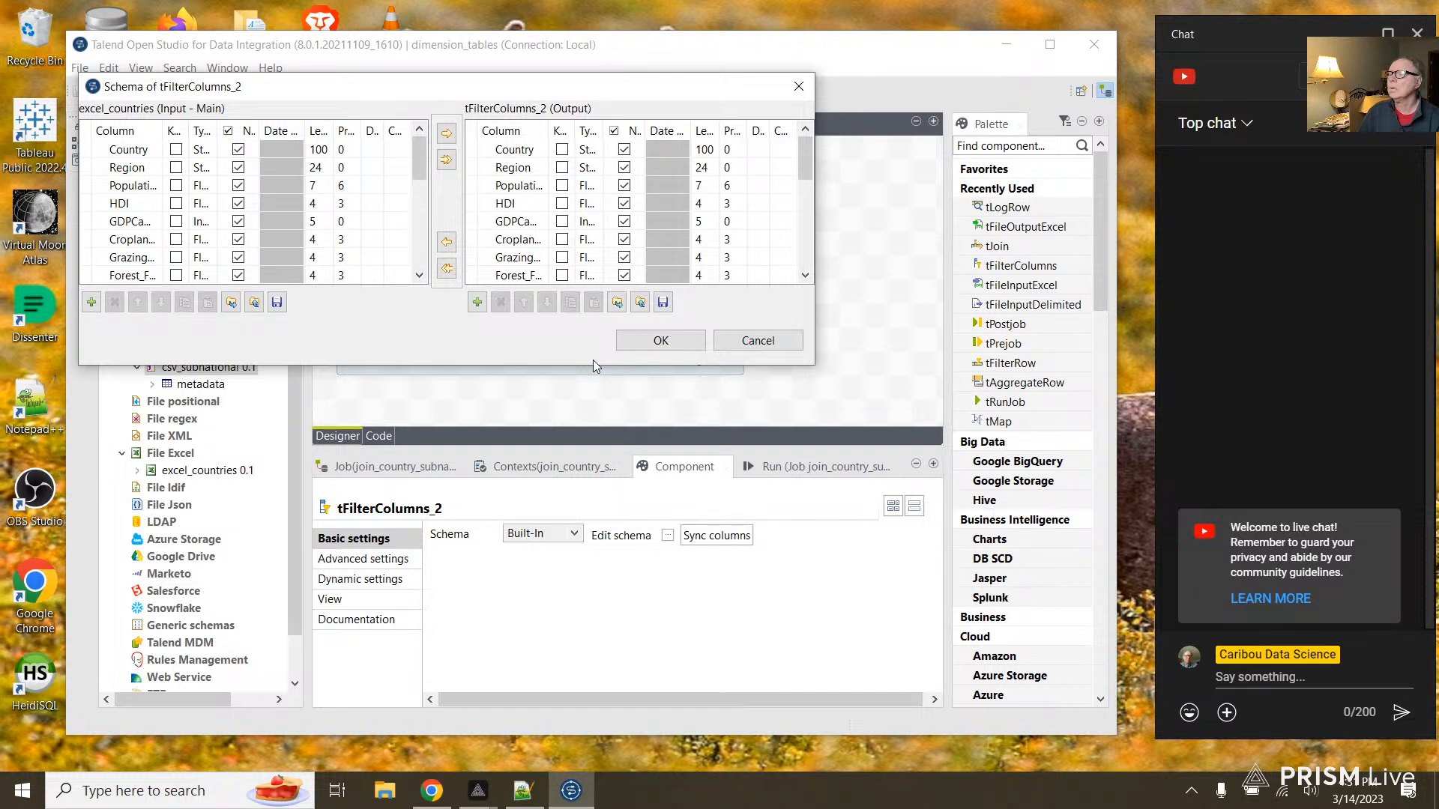
click(523, 238)
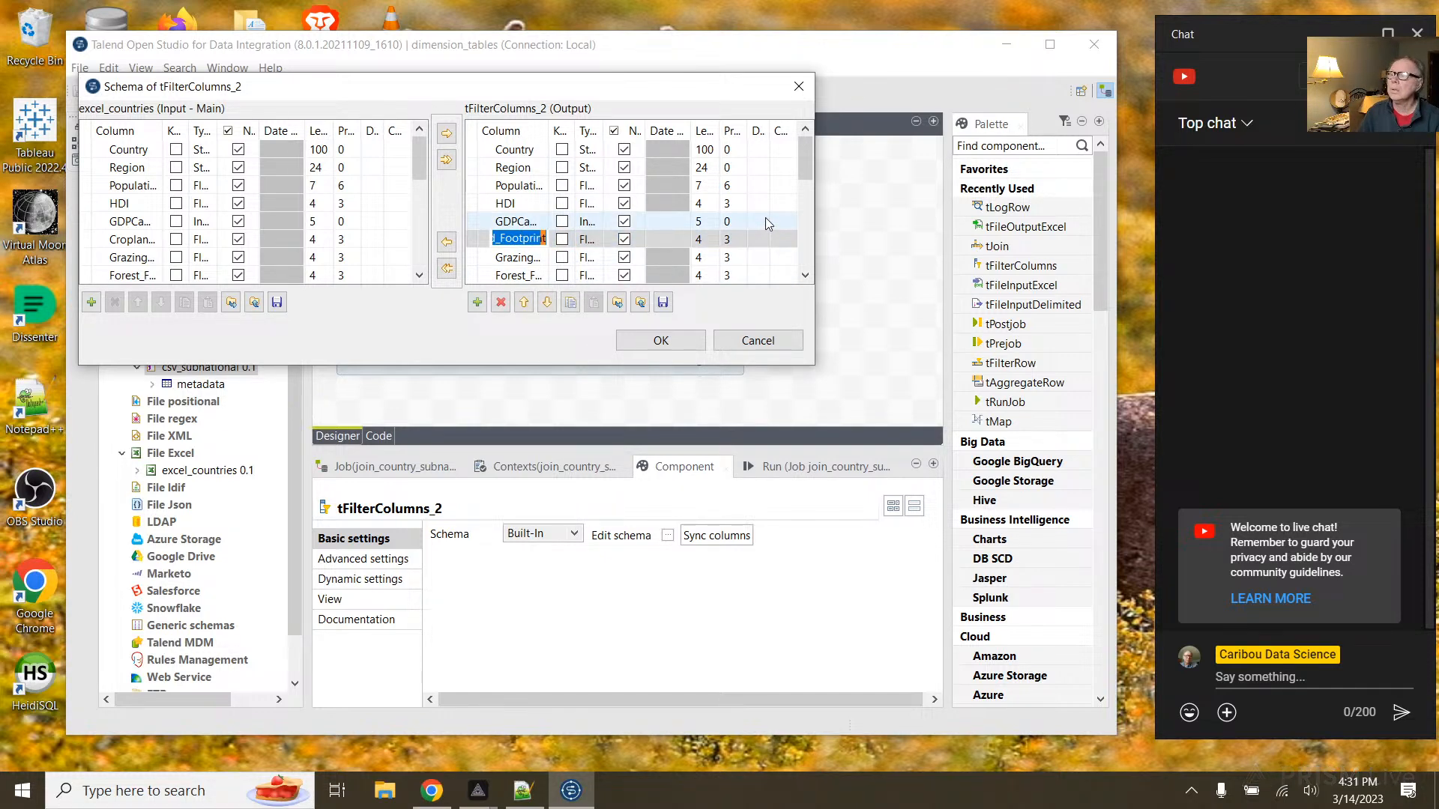
drag(807, 156, 786, 259)
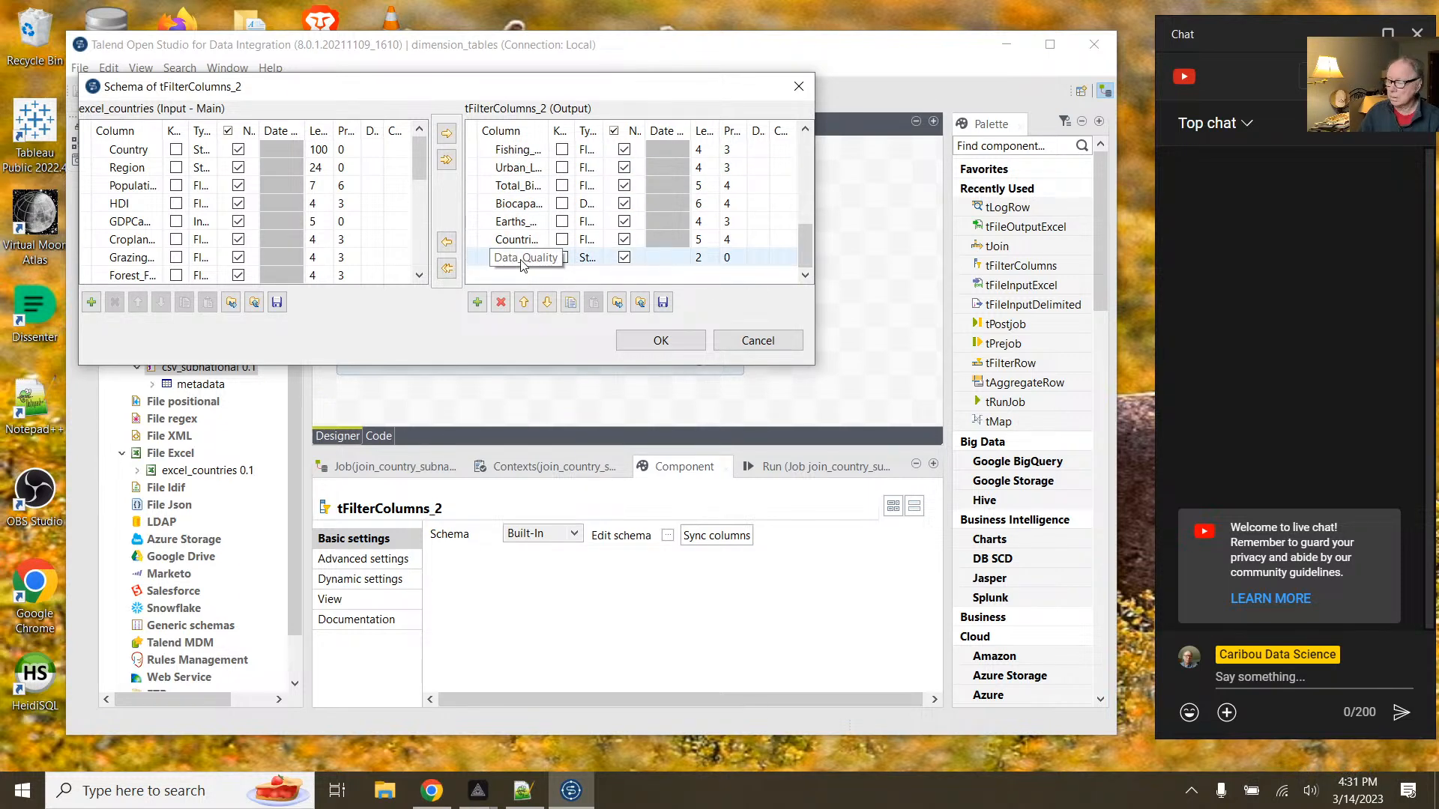
key(ctrl+a)
click(659, 340)
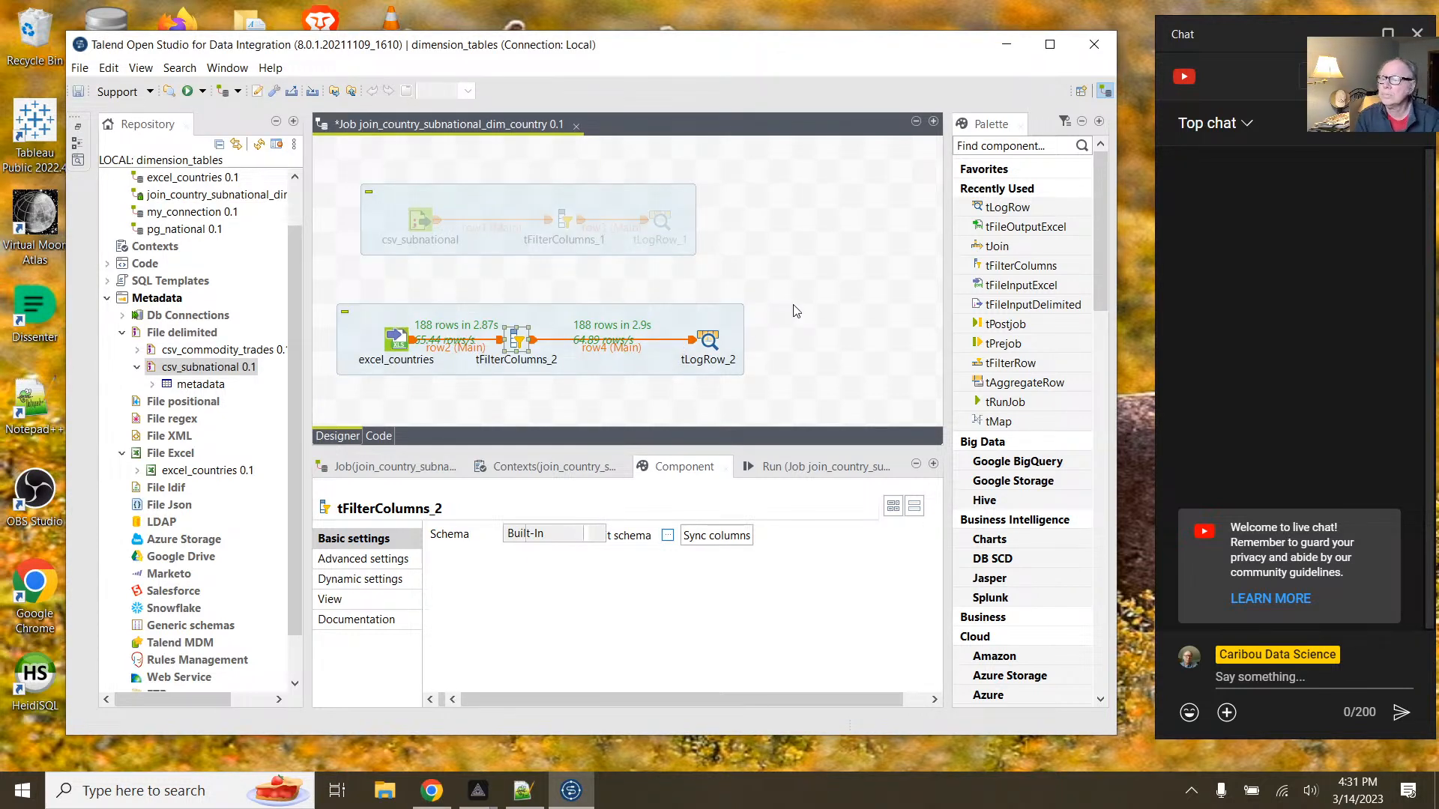
click(544, 372)
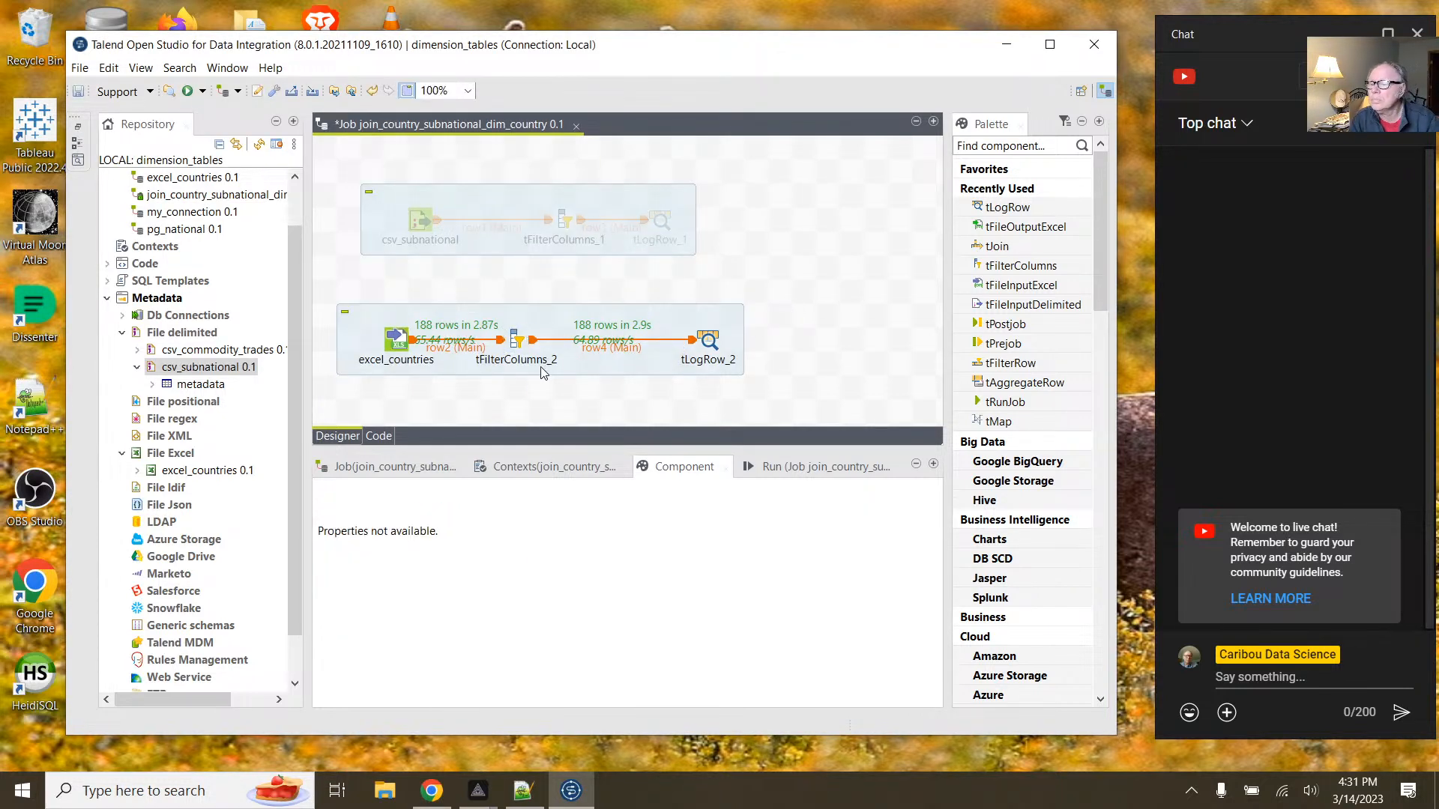
click(405, 343)
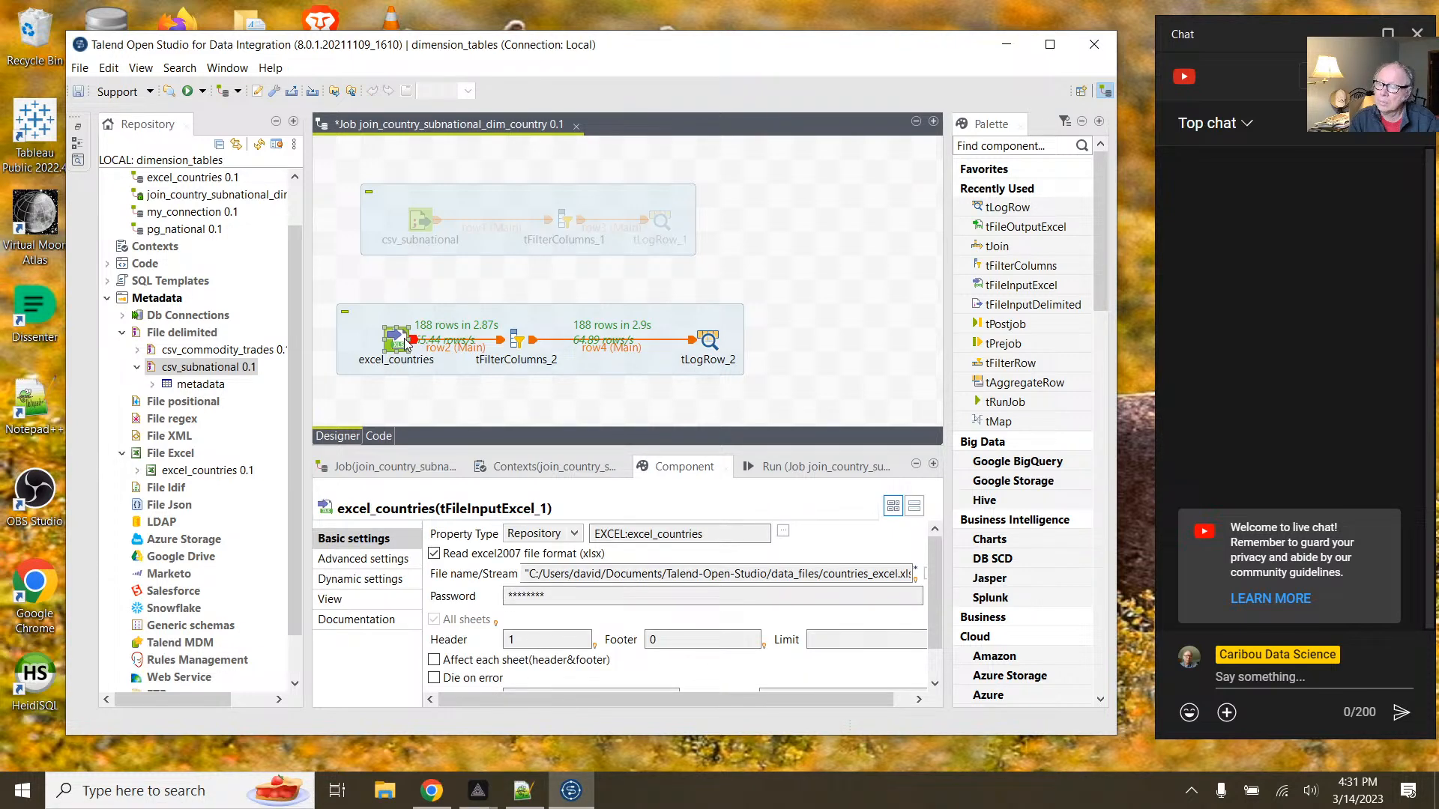
click(509, 343)
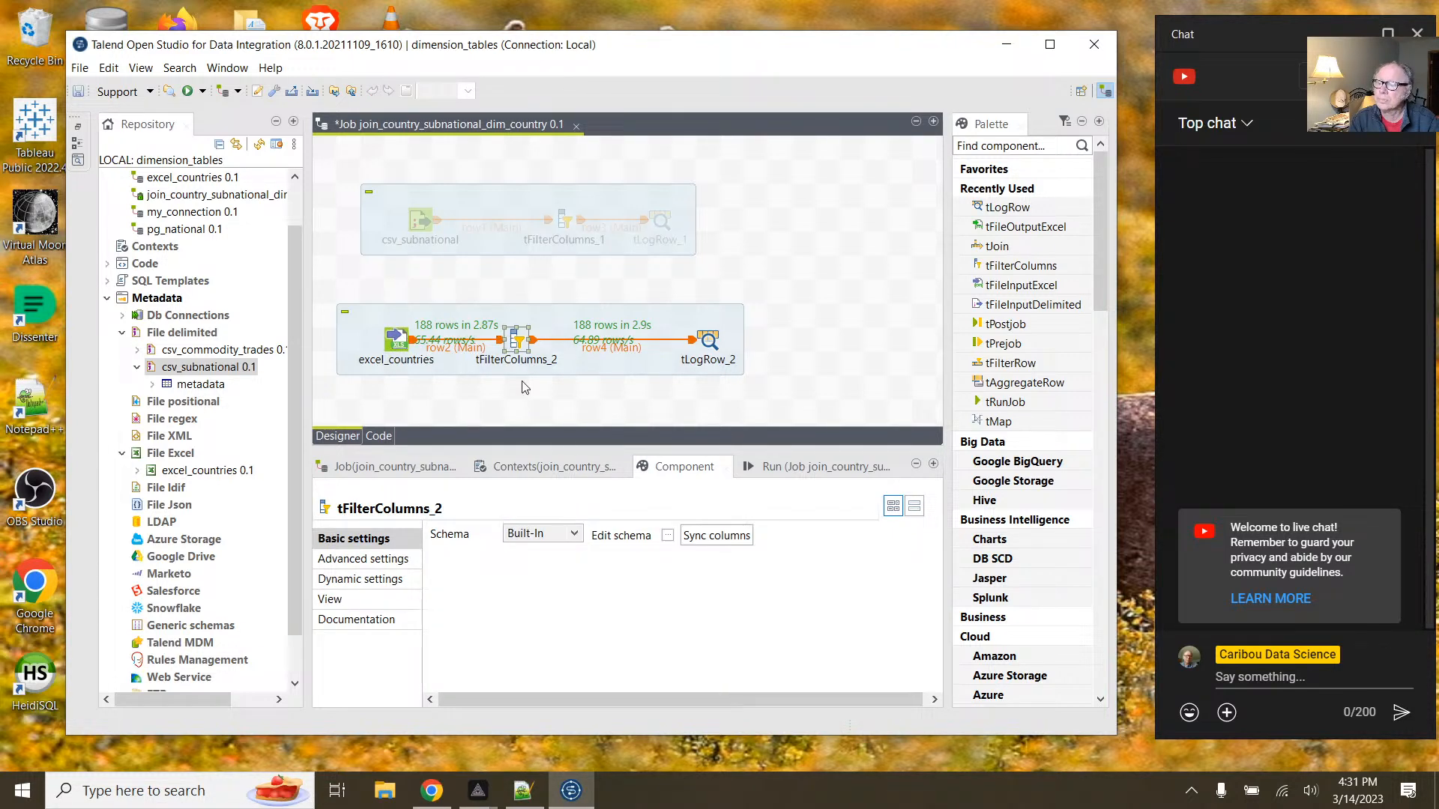
click(668, 536)
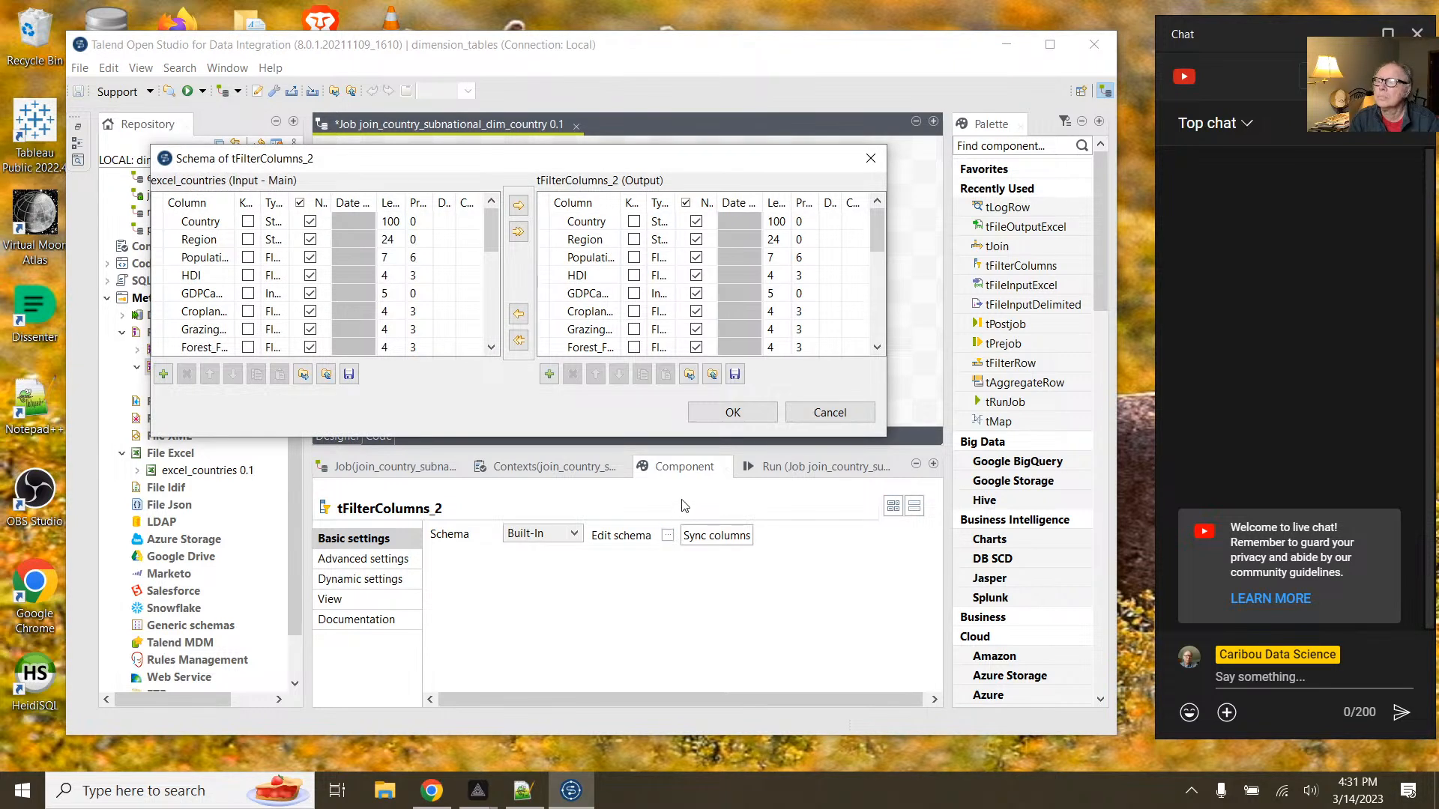
mouse_move(881, 244)
mouse_down()
mouse_move(879, 323)
mouse_move(879, 252)
mouse_up()
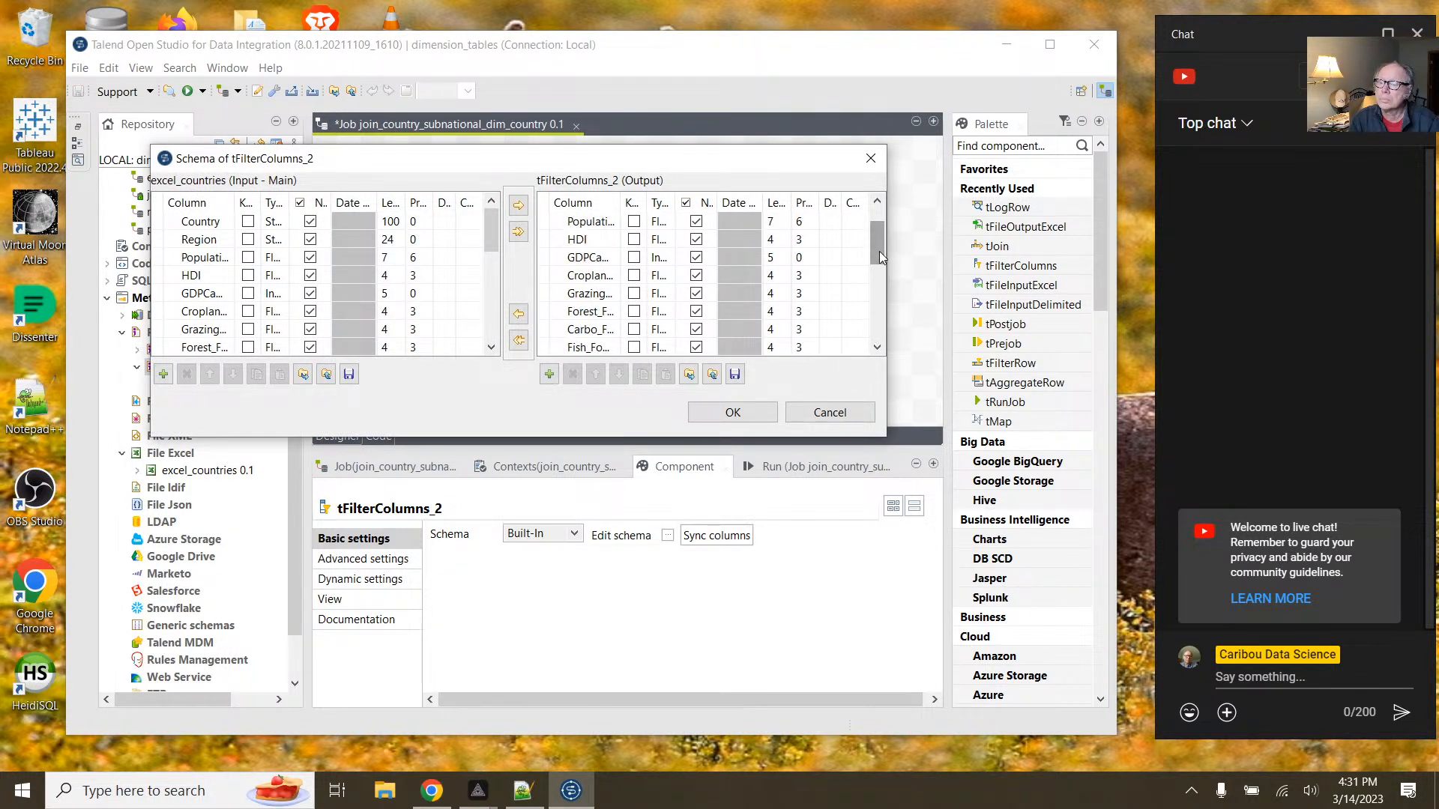
scroll(770, 237, up, 2)
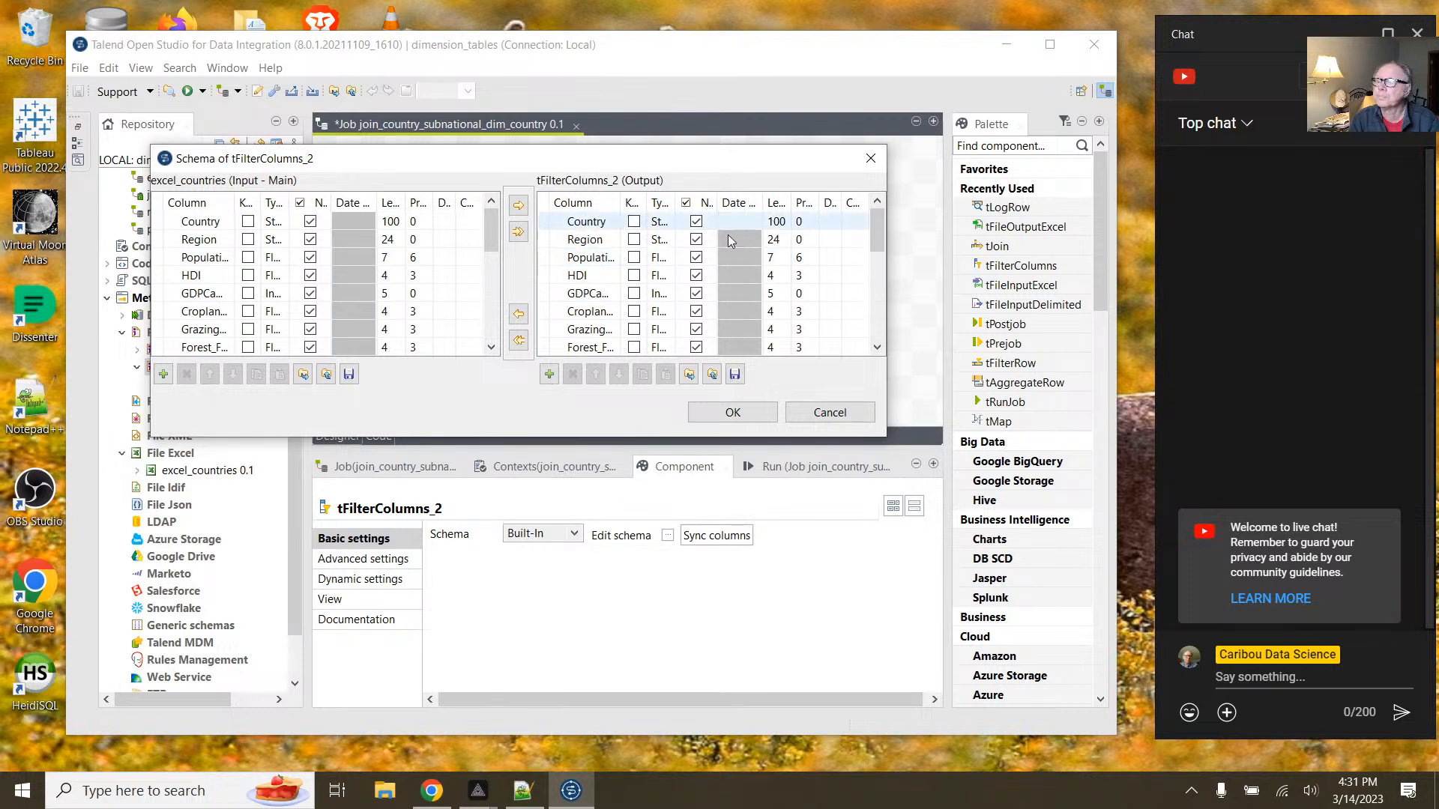
click(607, 310)
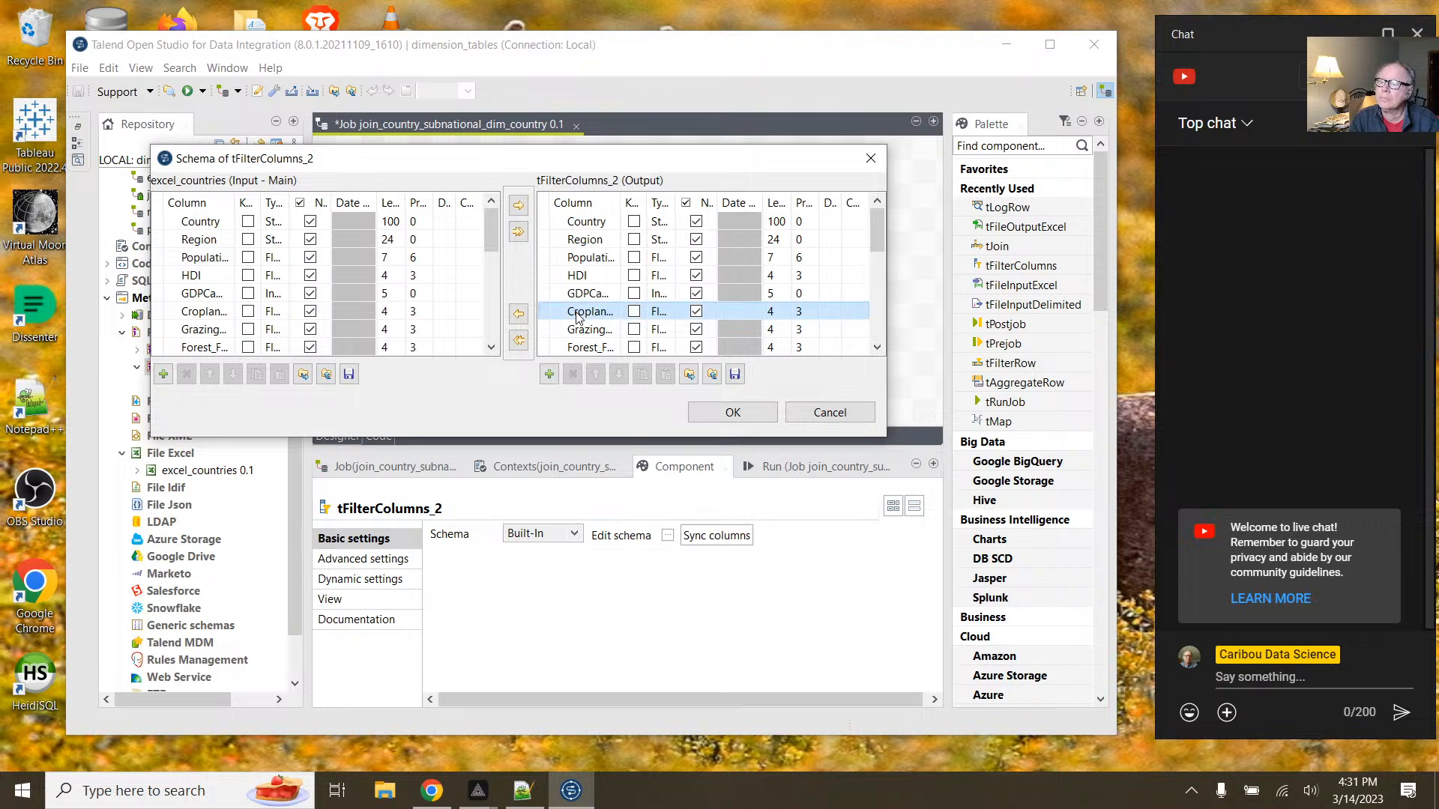
click(829, 412)
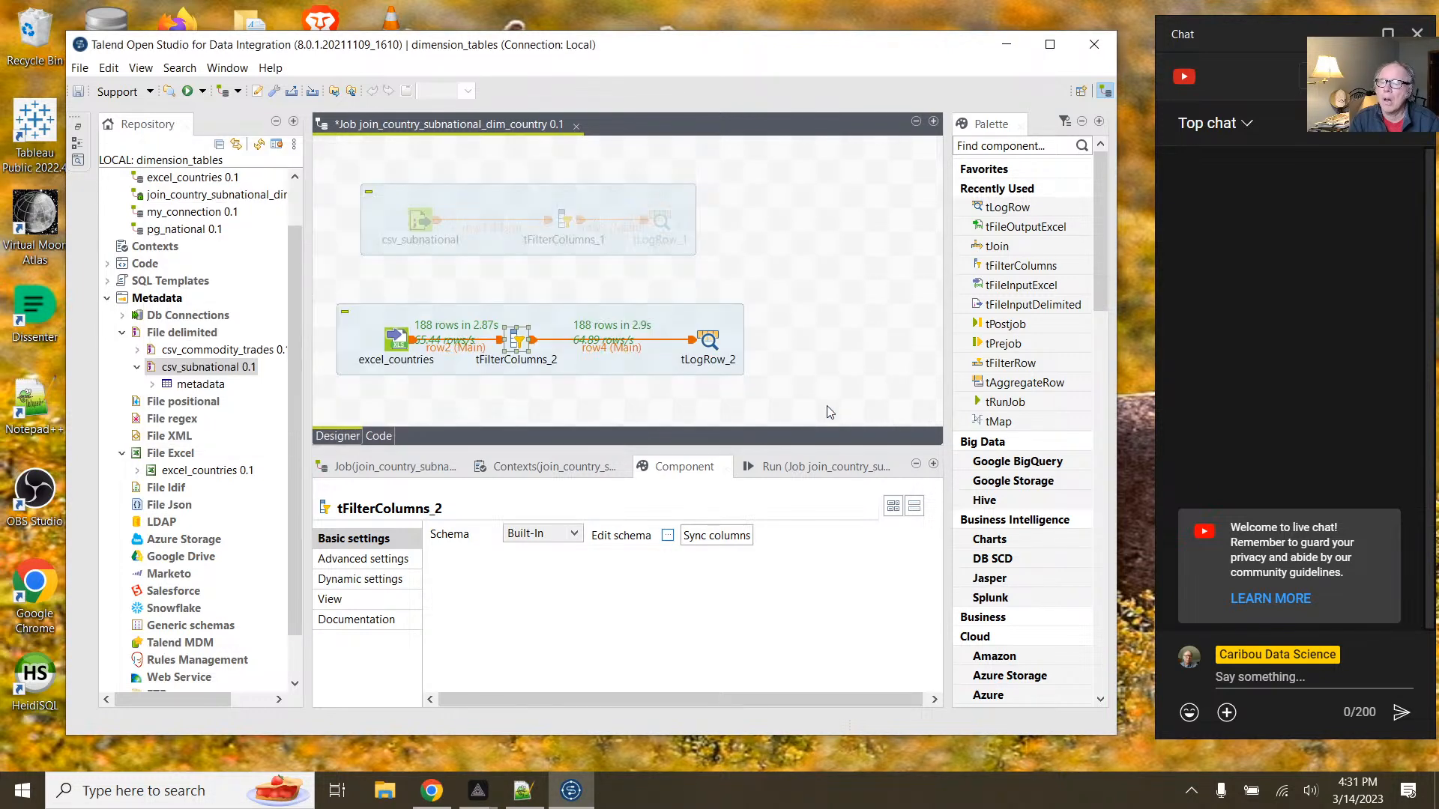
Step: Try to limit the output schema of tFilterColumns_2 by selecting the cropland footprint through Data_Quality columns and accepting the schema
click(516, 341)
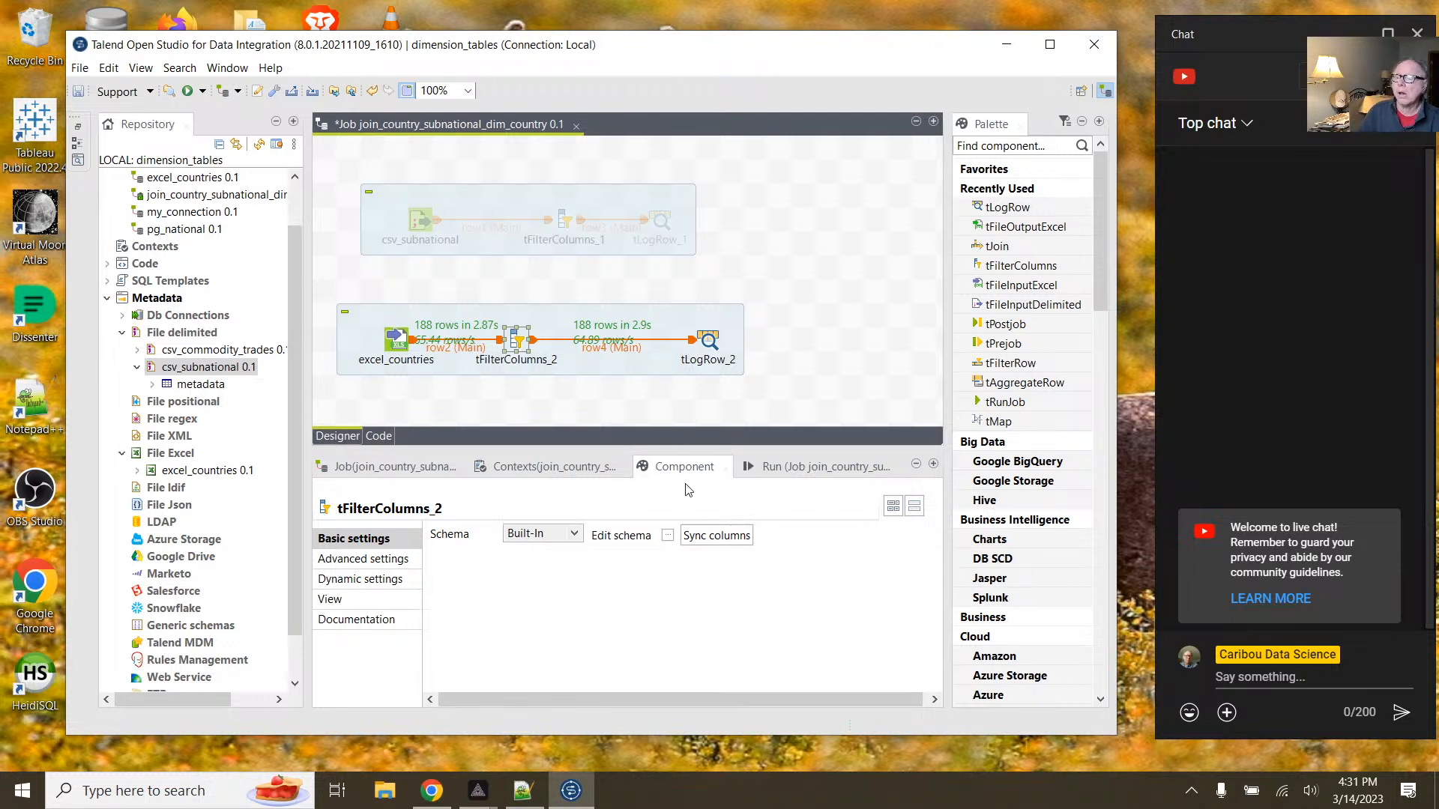
click(668, 536)
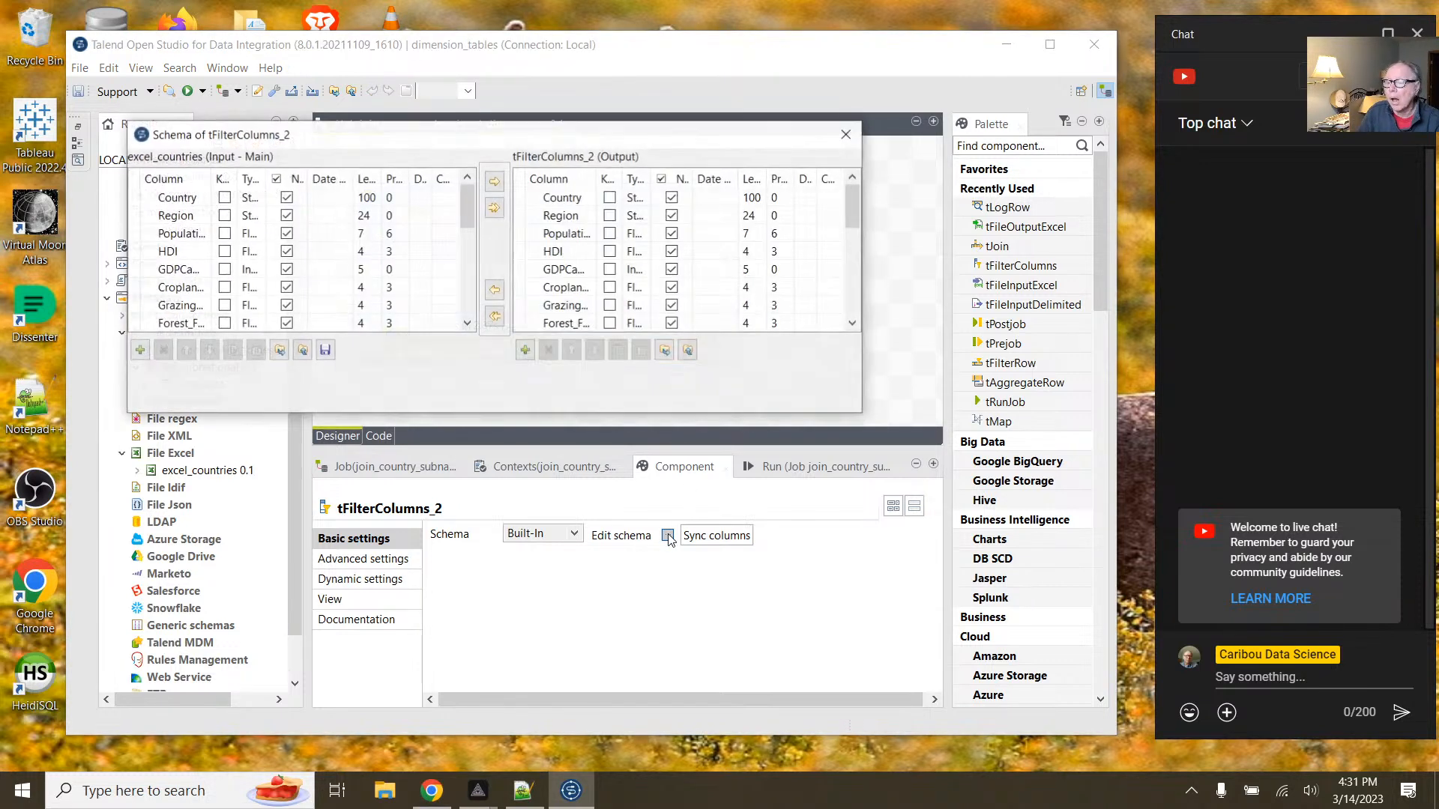
click(565, 287)
drag(849, 219, 837, 320)
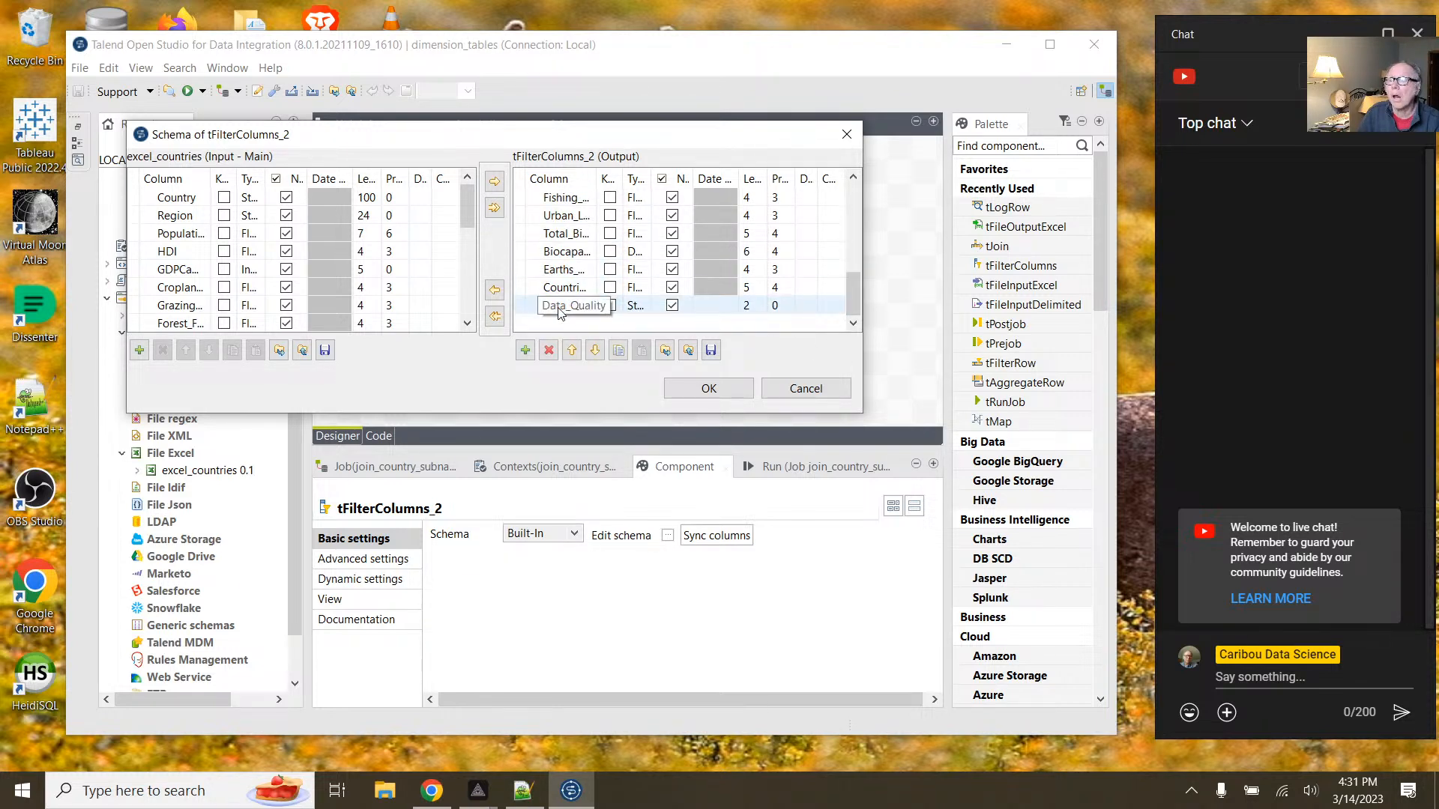
key(ctrl+a)
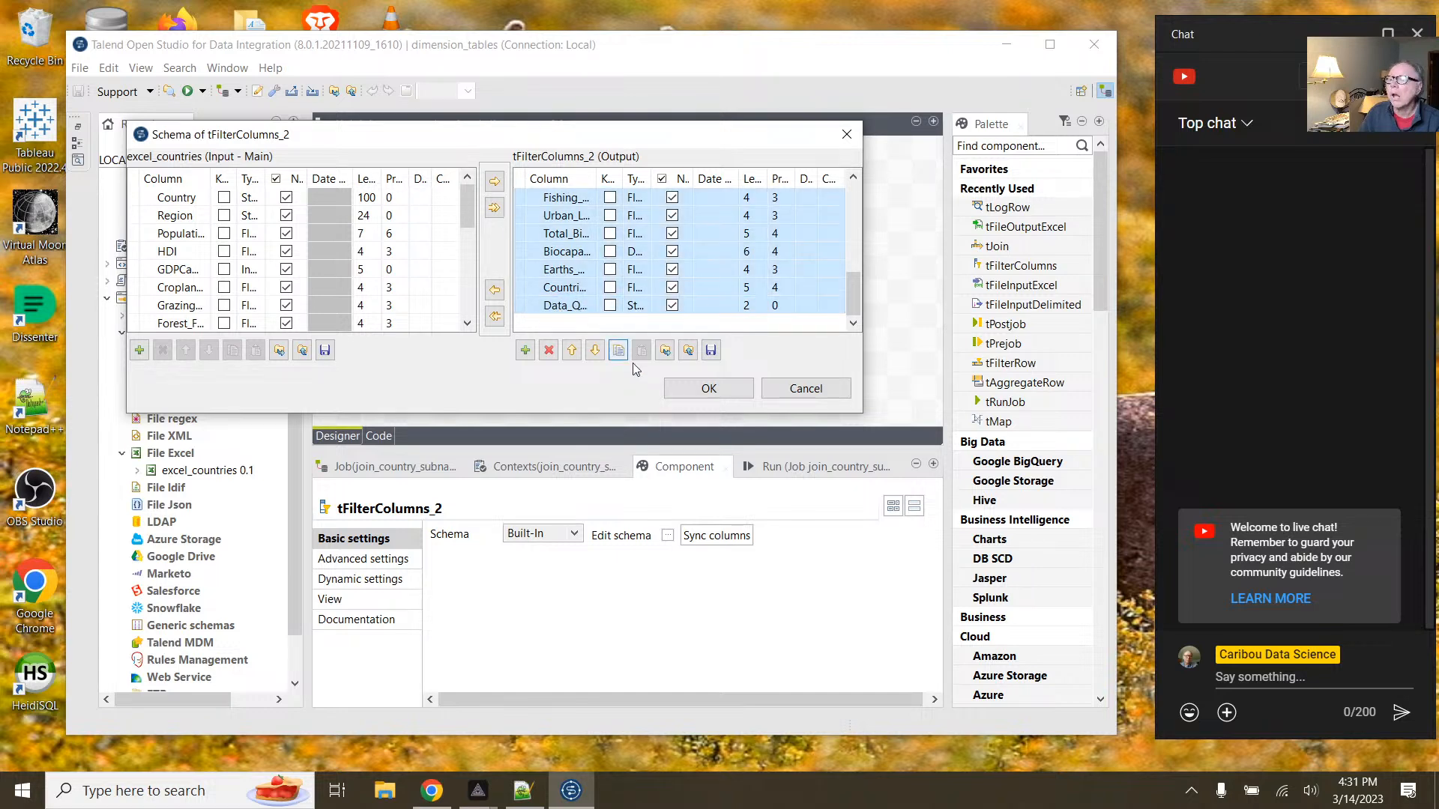
click(684, 393)
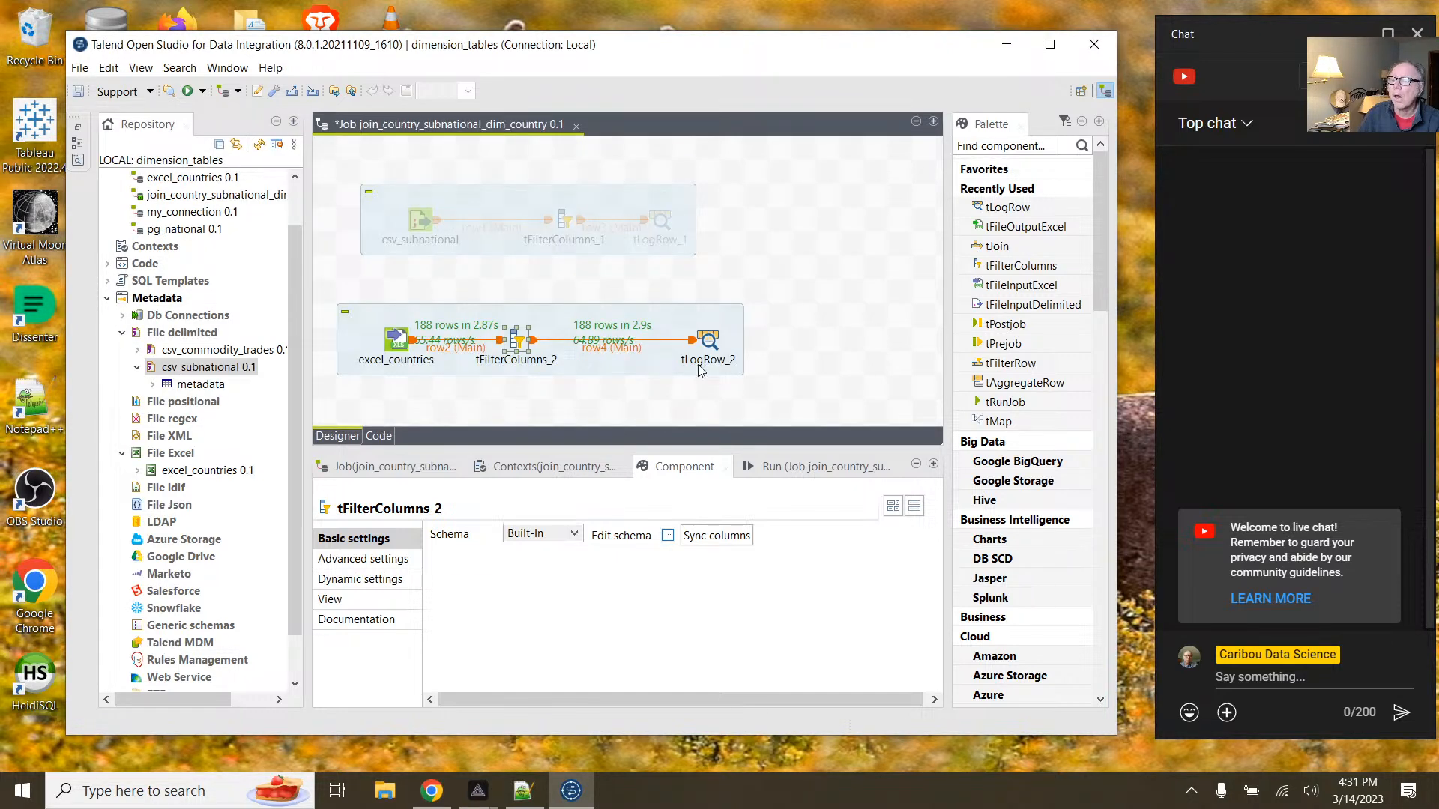
Step: In the schema of tLogRow_2, delete the columns from the cropland footprint through Data_Quality on the tFilterColumns_2 input side
click(708, 340)
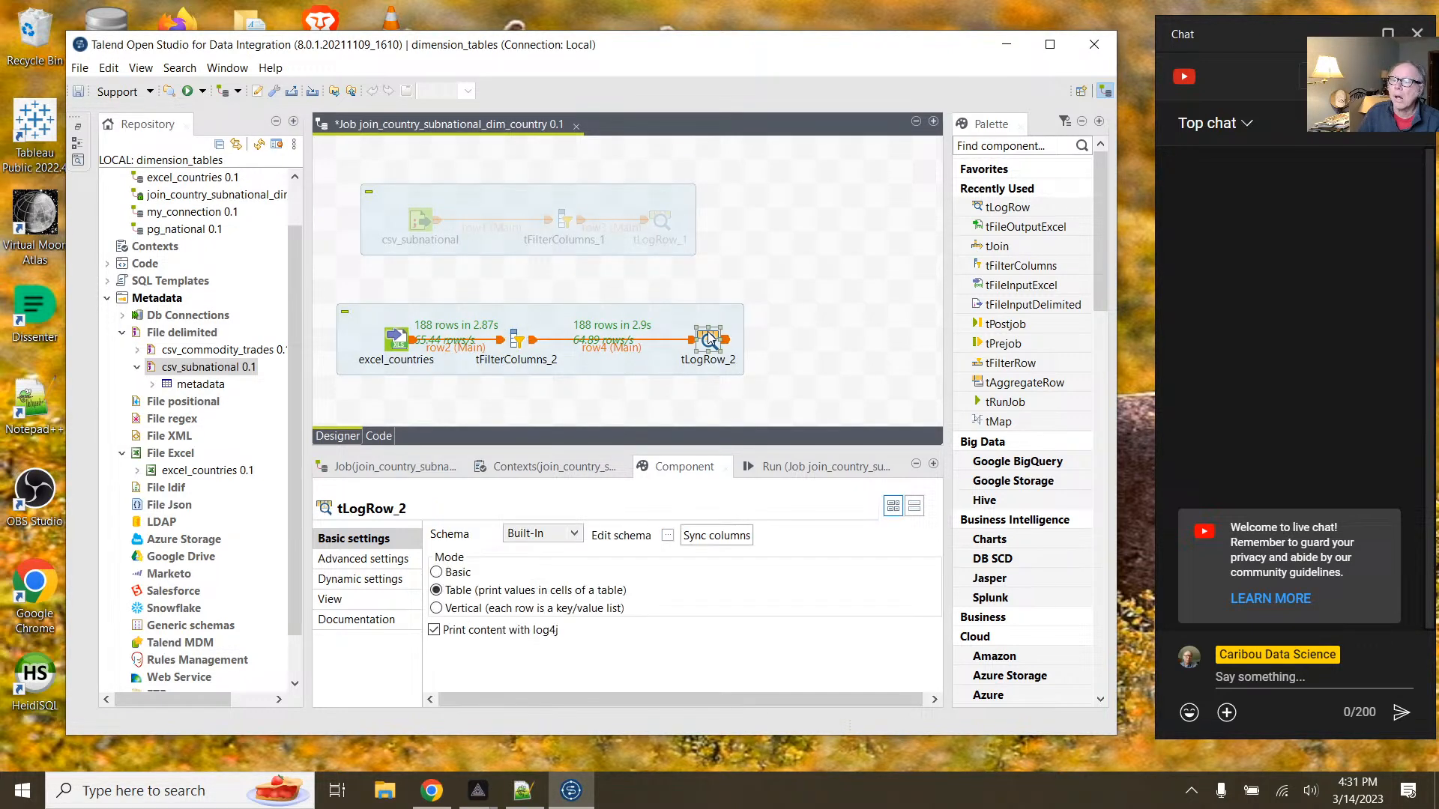
click(668, 535)
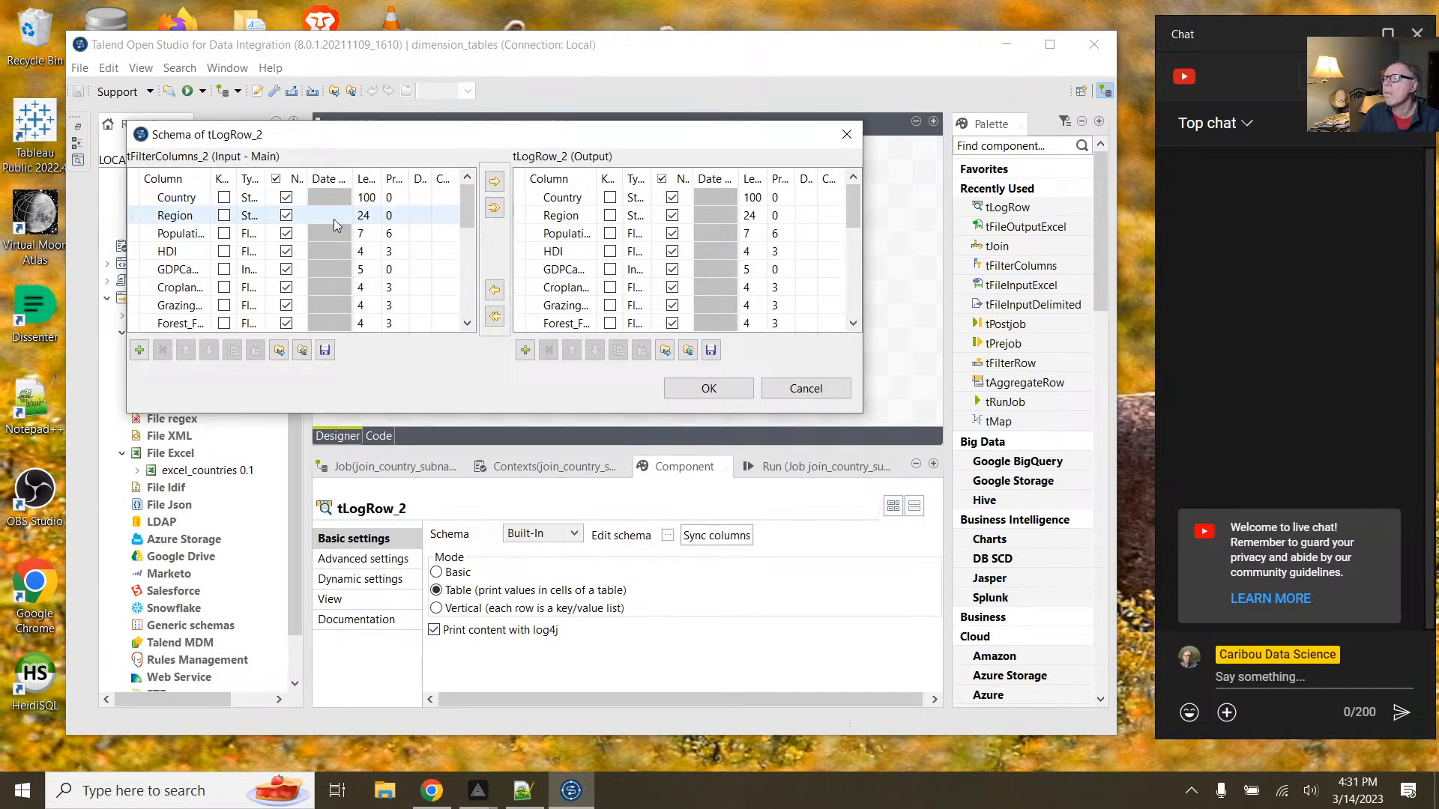
click(181, 290)
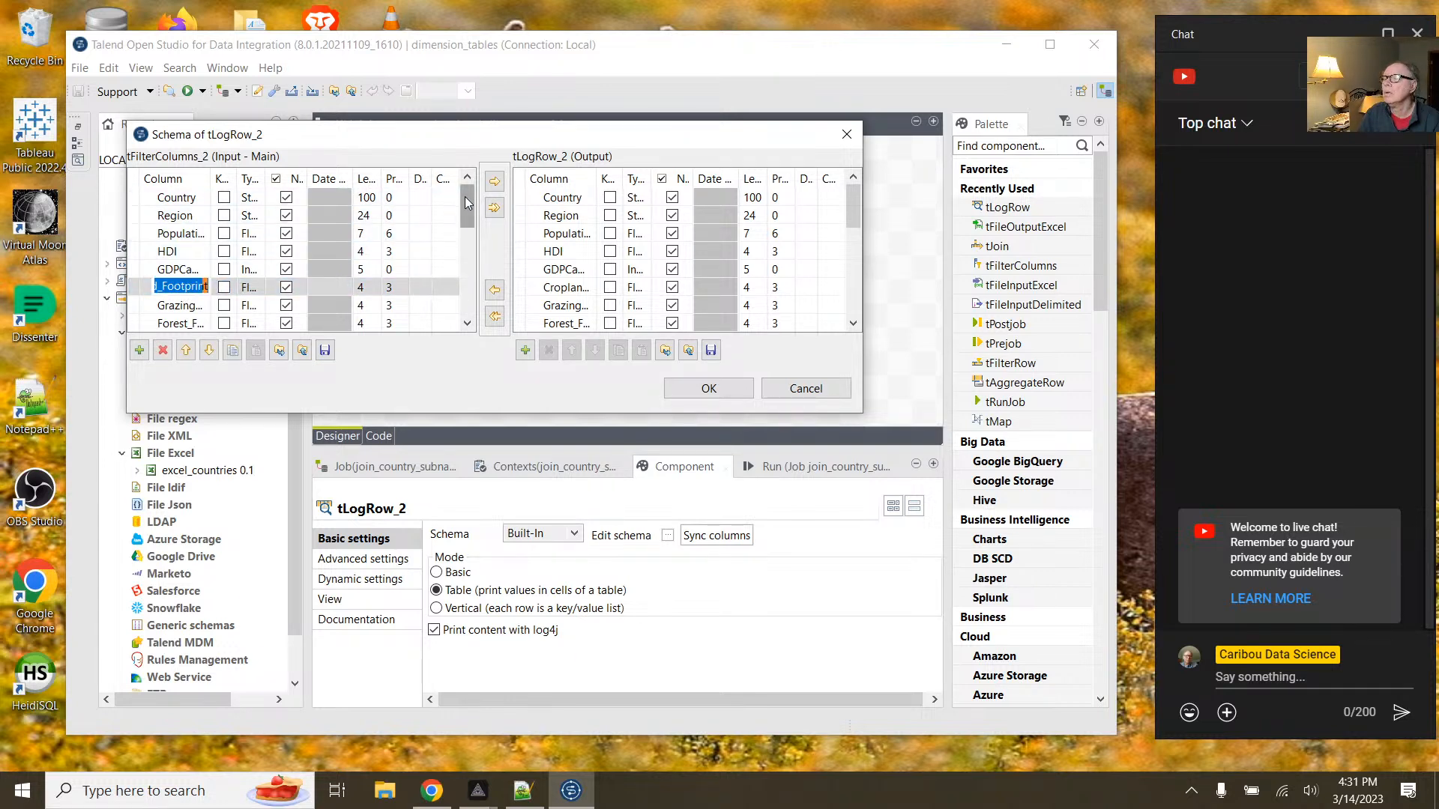
scroll(466, 203, down, 3)
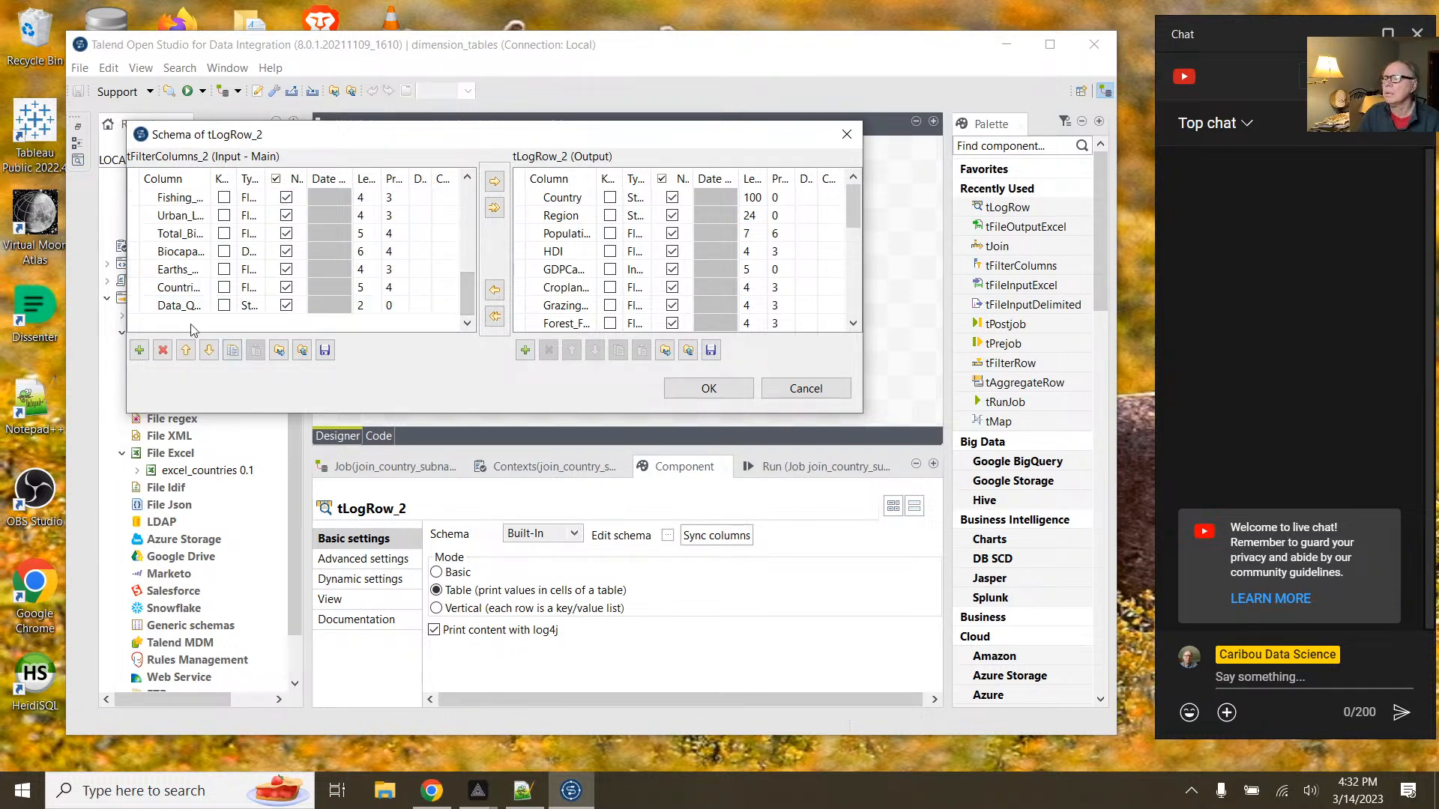
shift+click(179, 311)
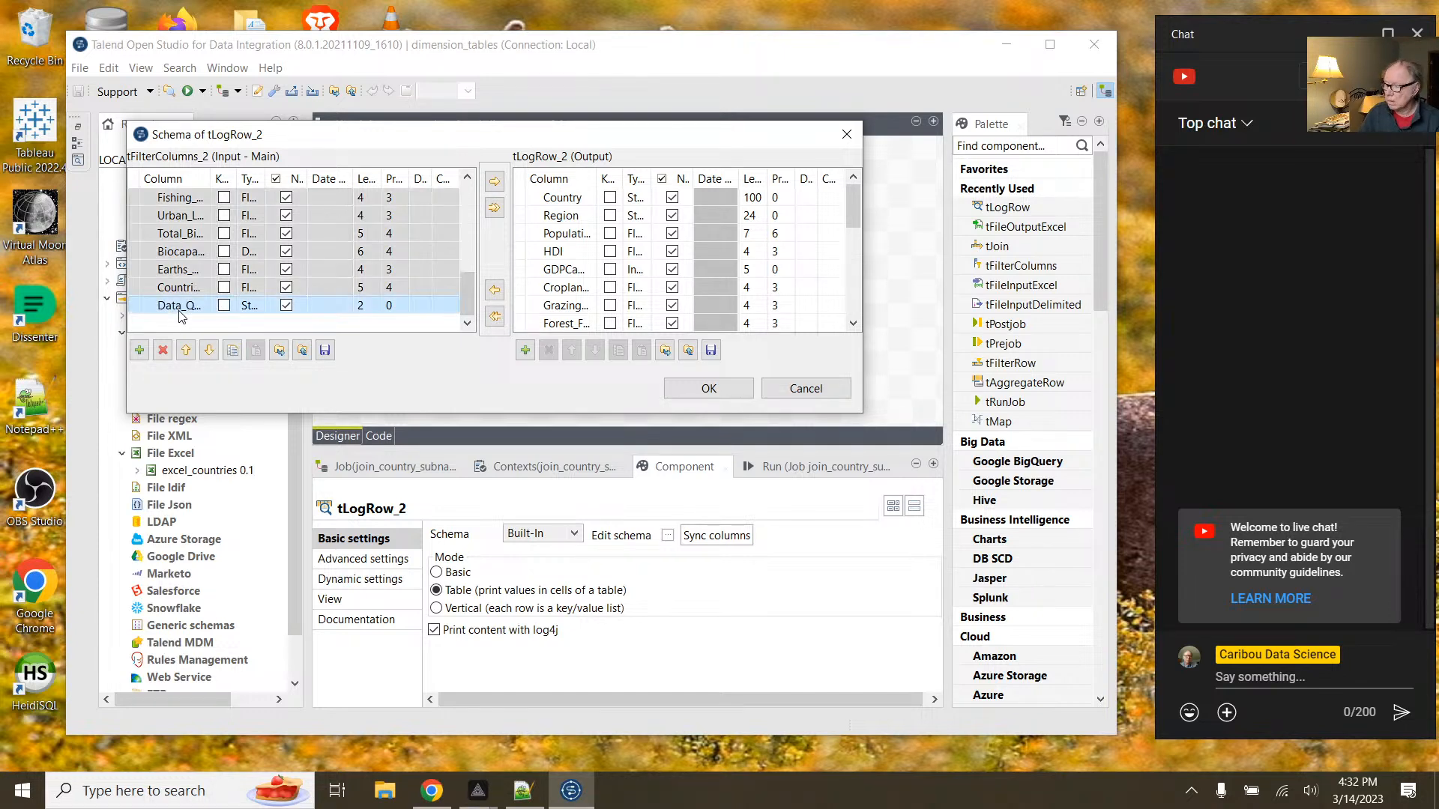
click(162, 351)
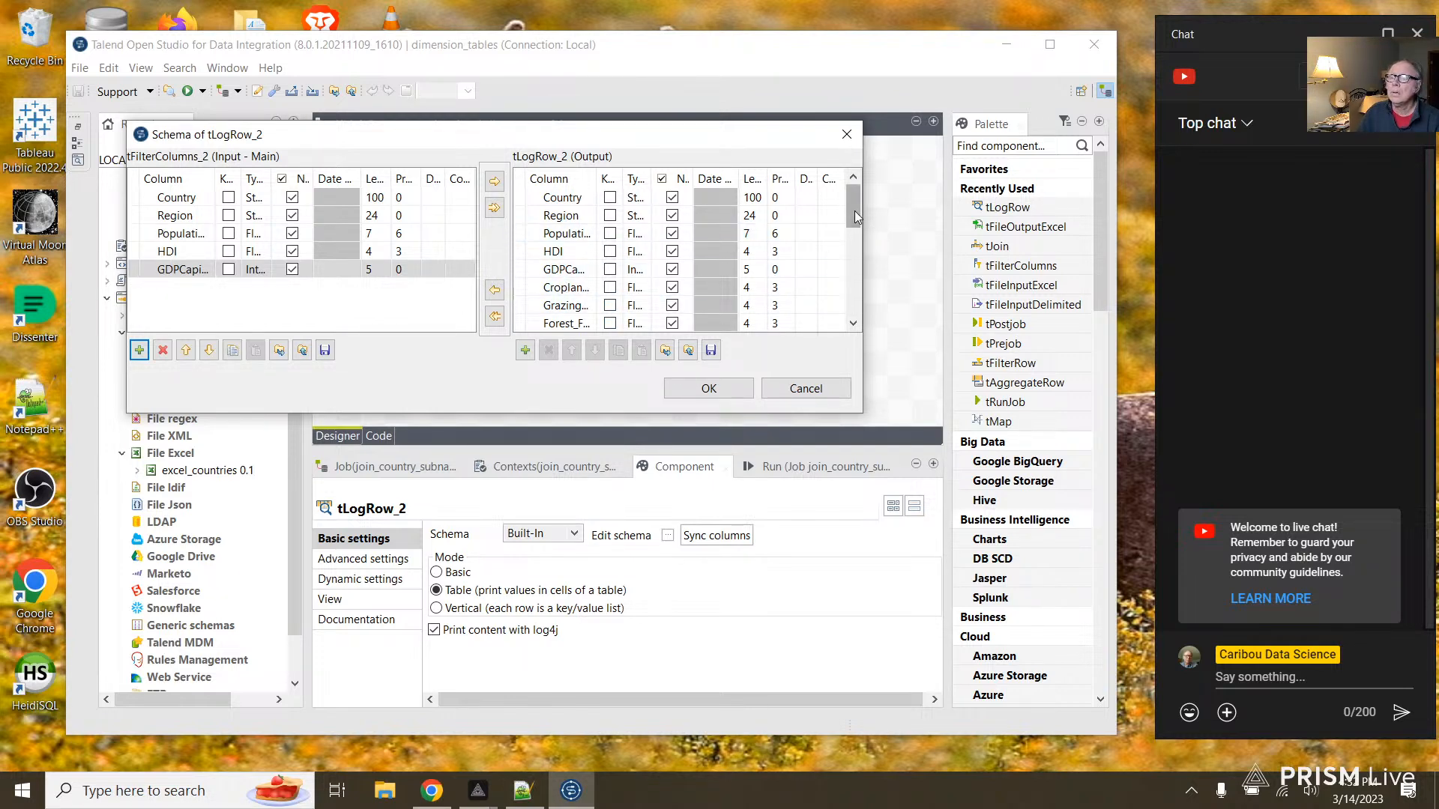
Step: Delete the cropland footprint through Data_Quality columns from the tLogRow_2 output side as well and accept the schema
click(574, 289)
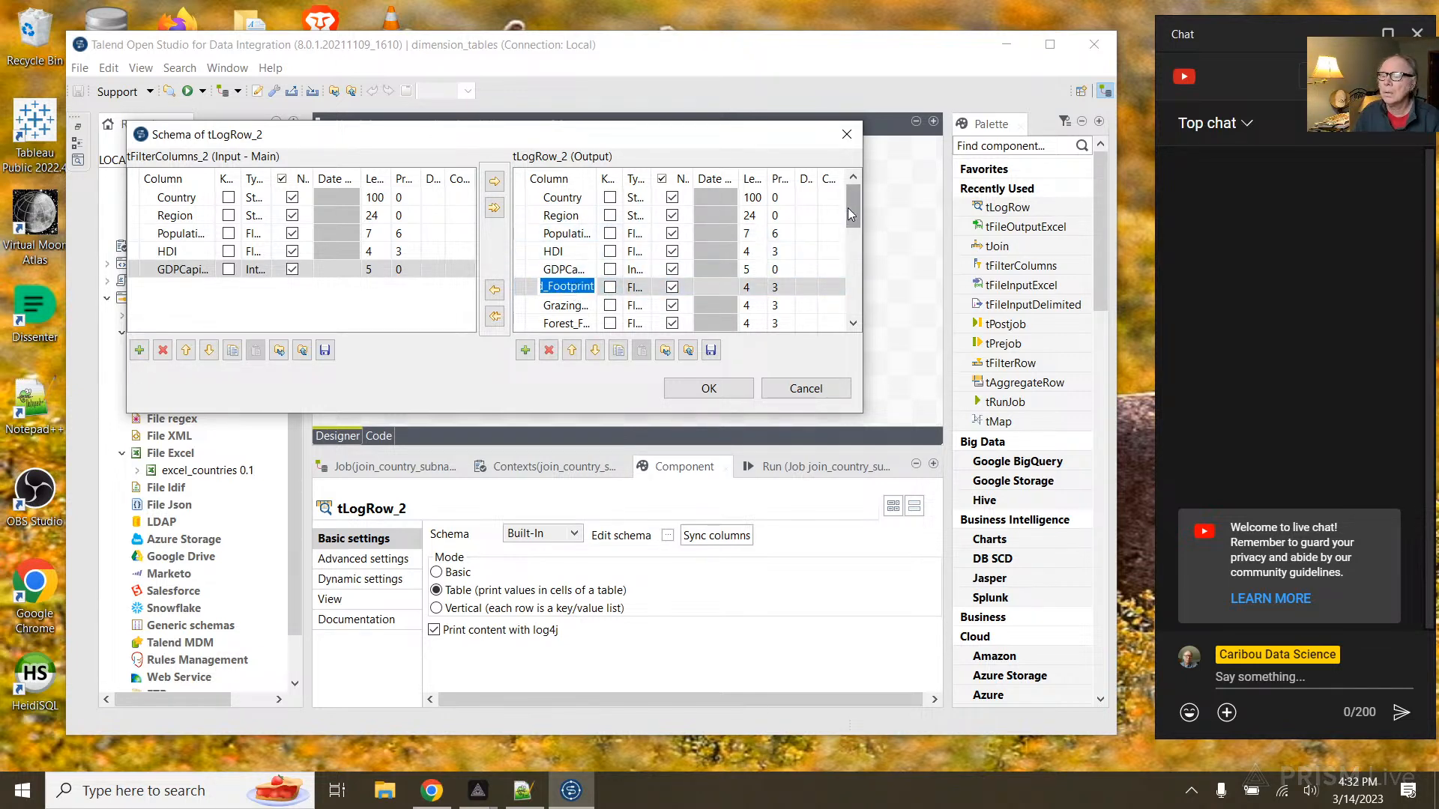
drag(847, 206, 834, 310)
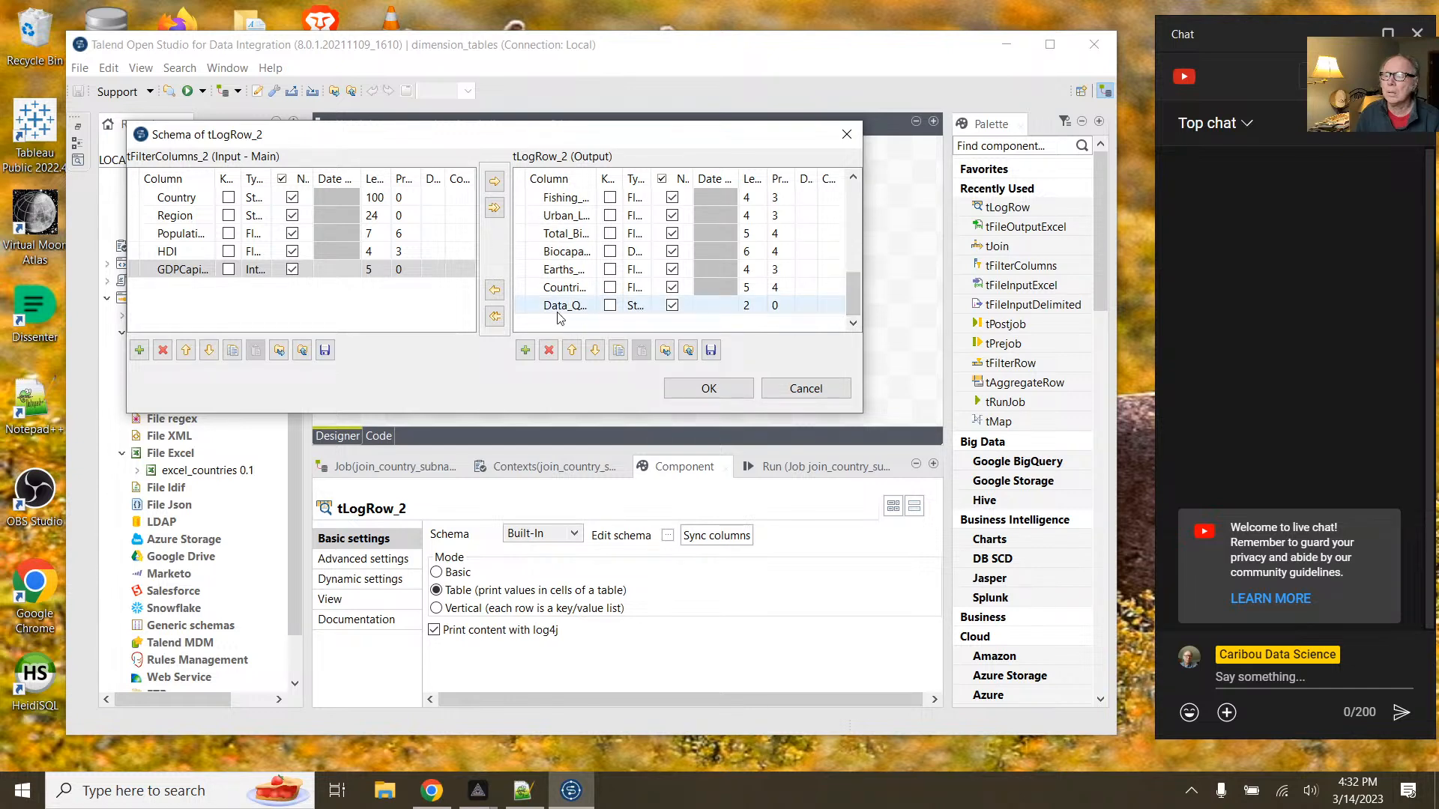
key(ctrl+a)
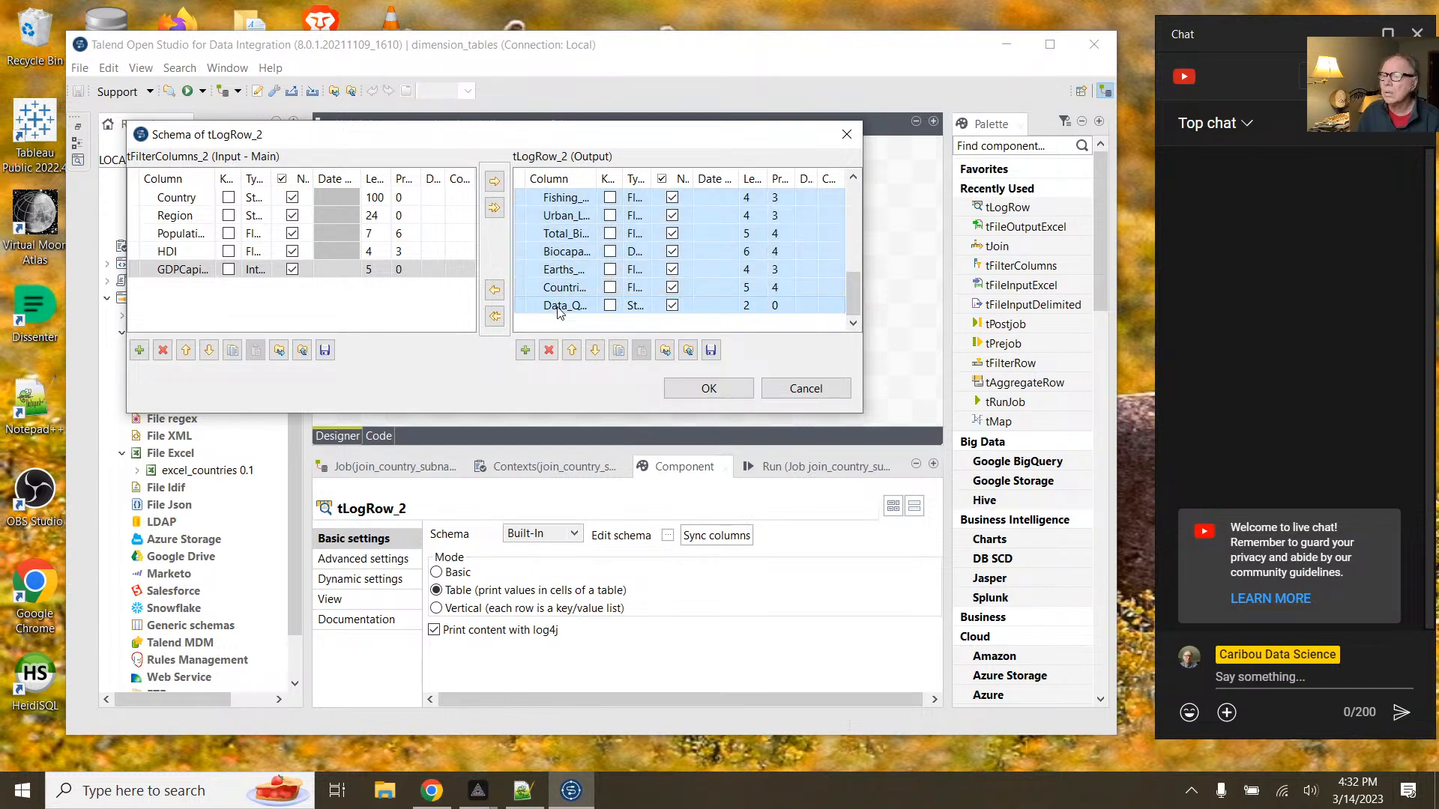
scroll(712, 247, up, 2)
scroll(712, 251, up, 3)
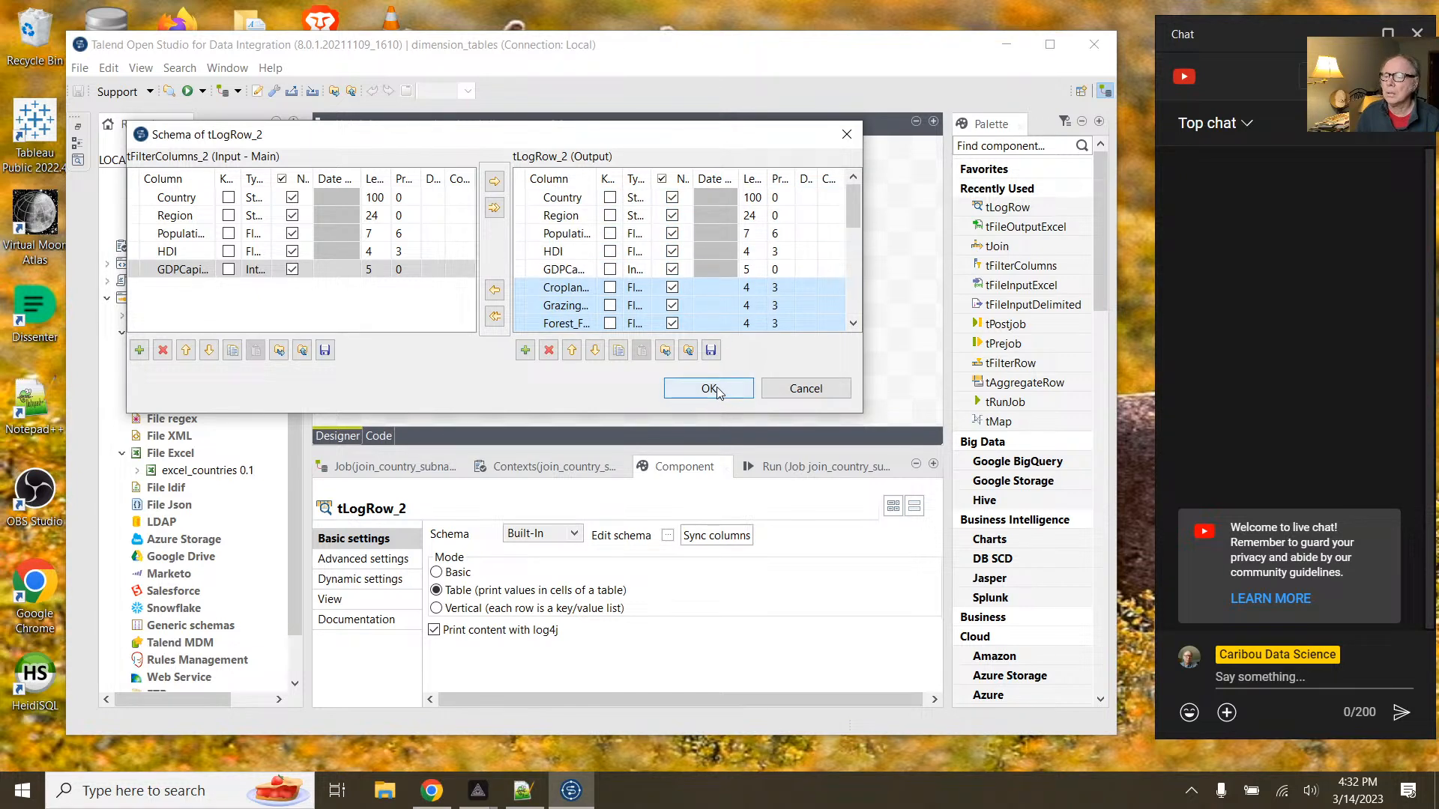
click(548, 351)
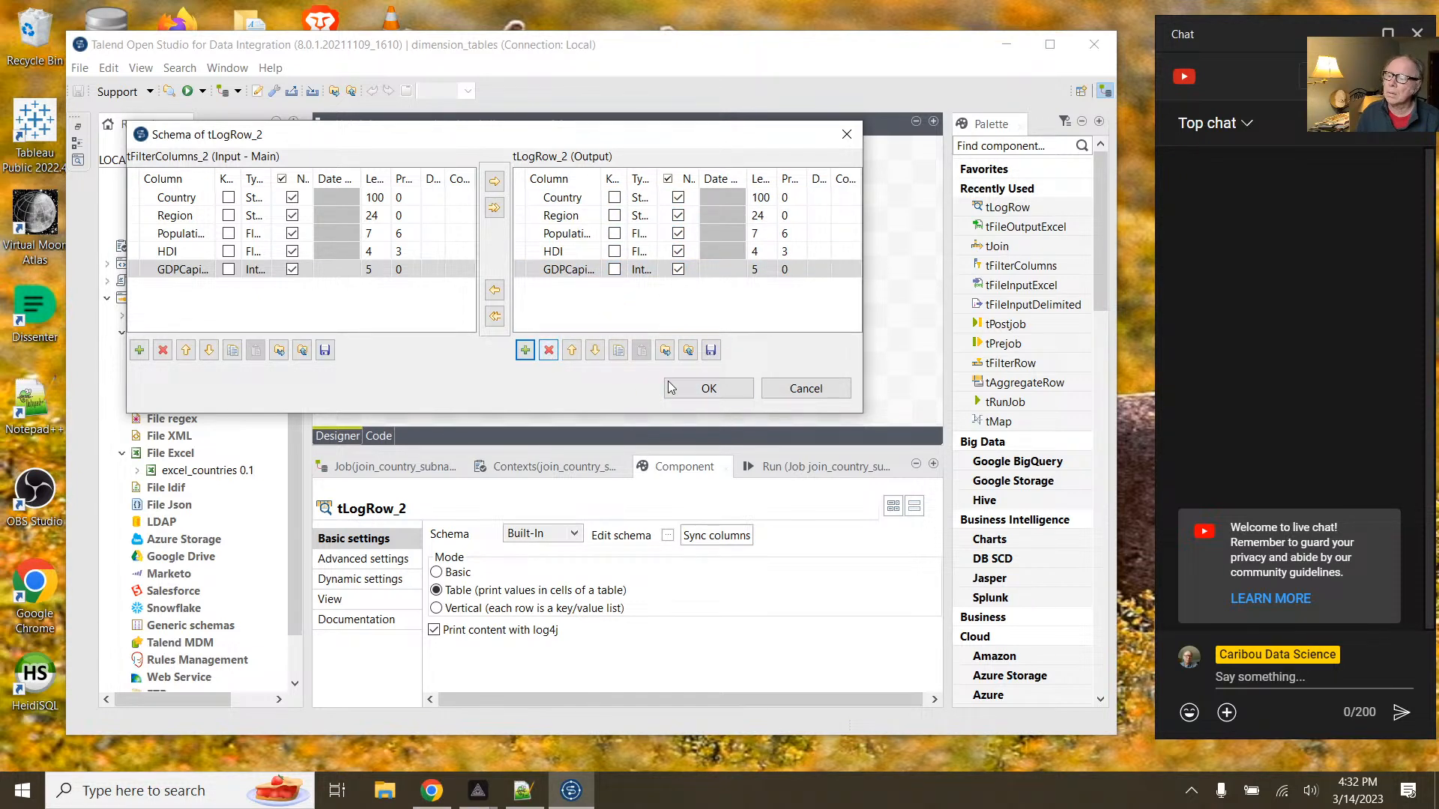
click(695, 395)
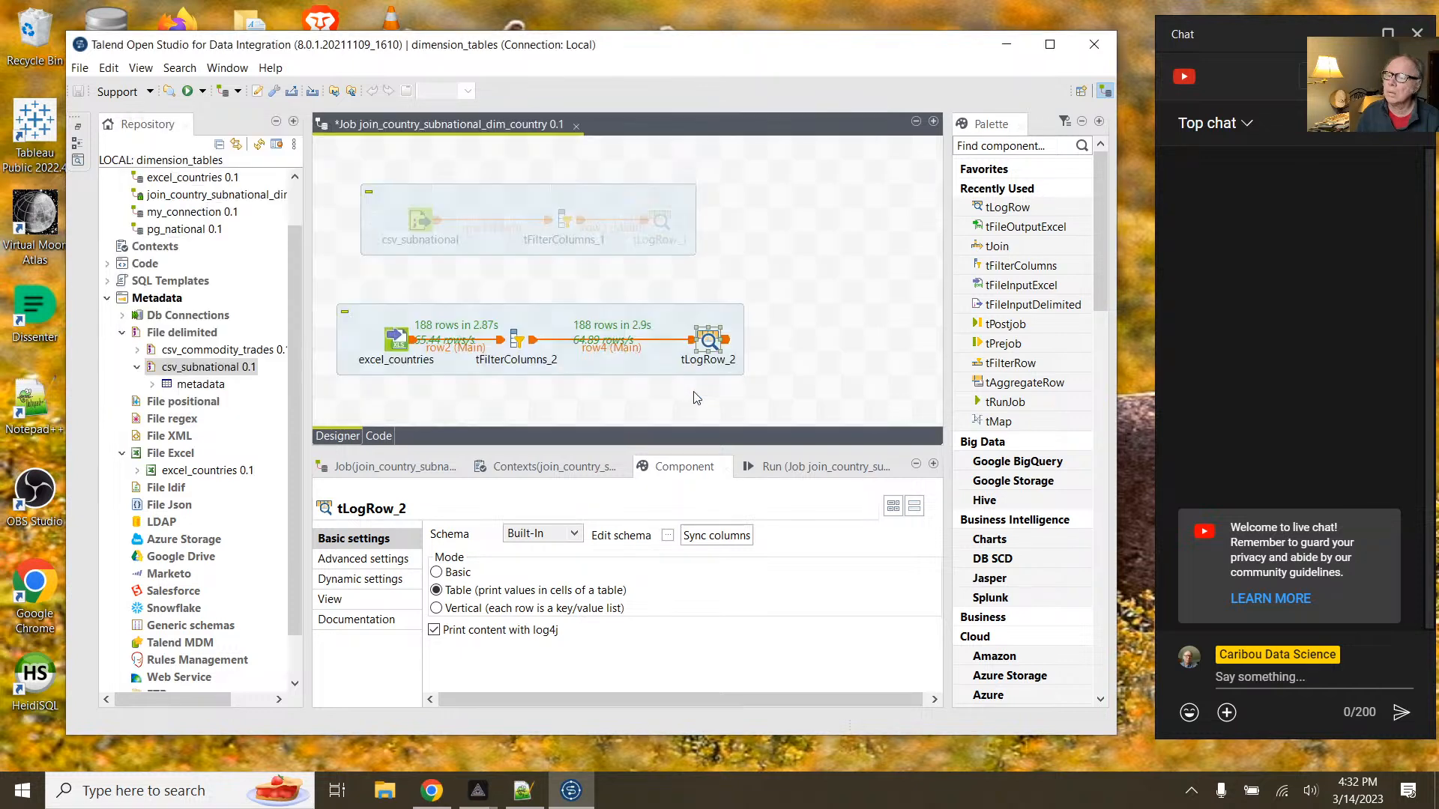
Step: Sync the columns of tLogRow_2 with its input and check the input and output columns in its schema
click(691, 538)
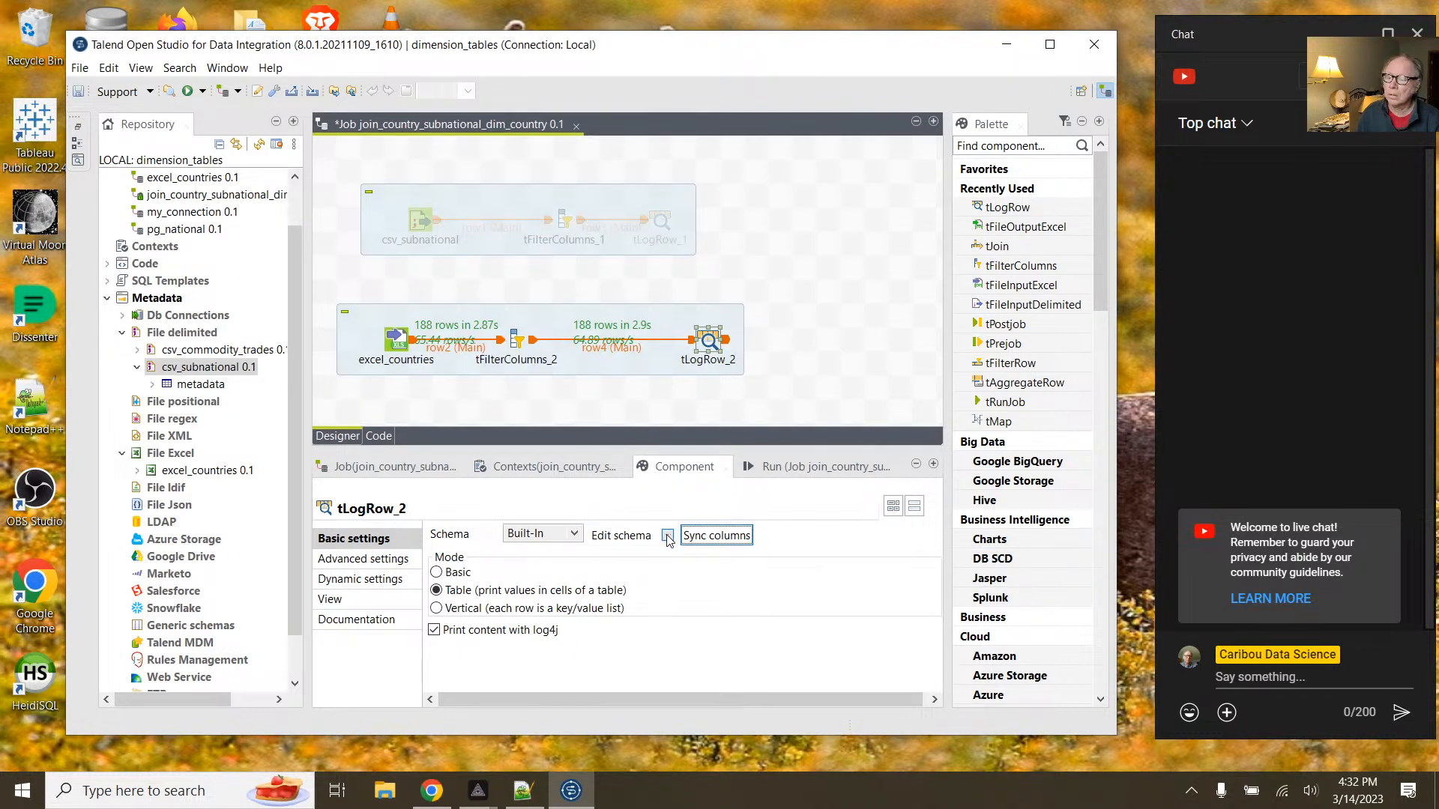
click(667, 537)
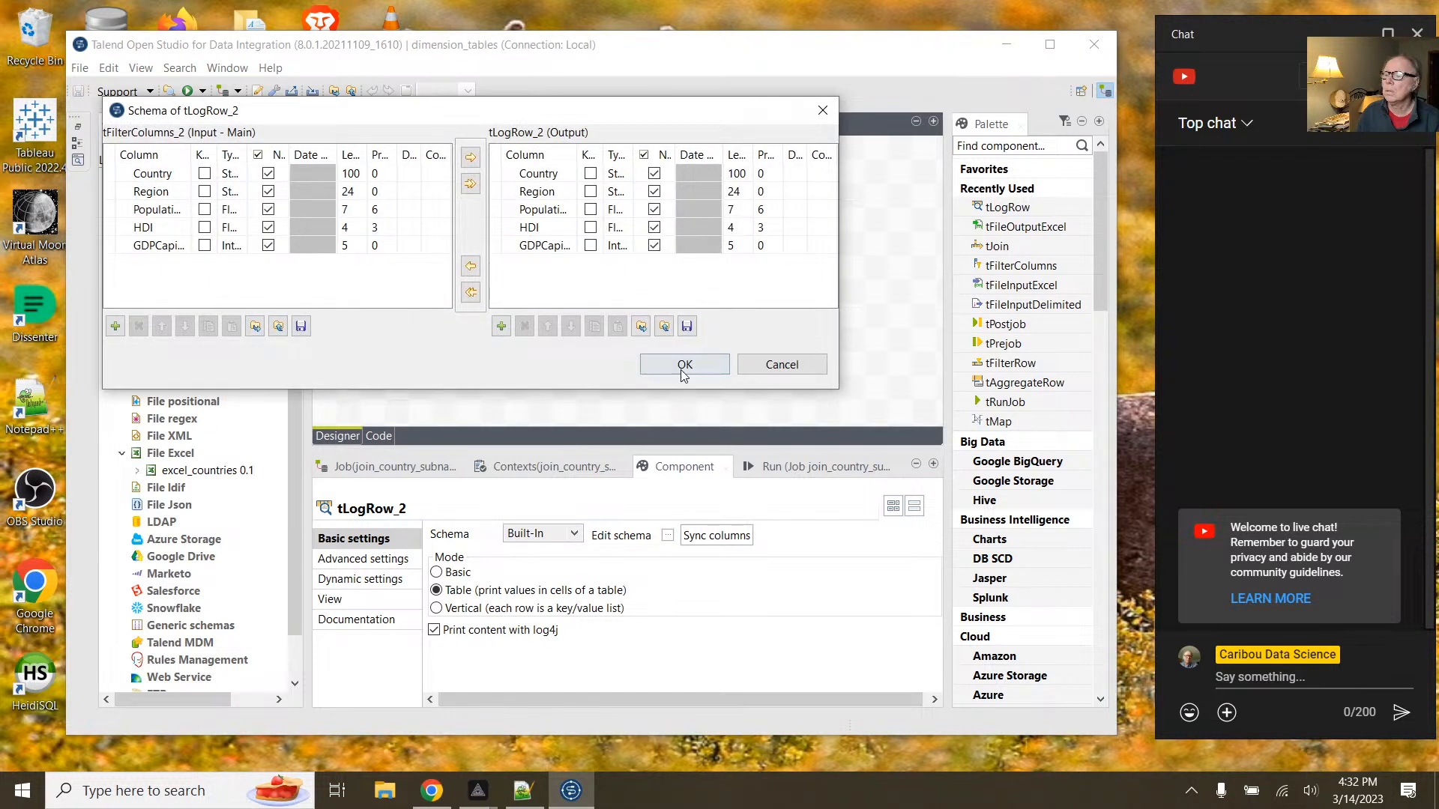
click(683, 373)
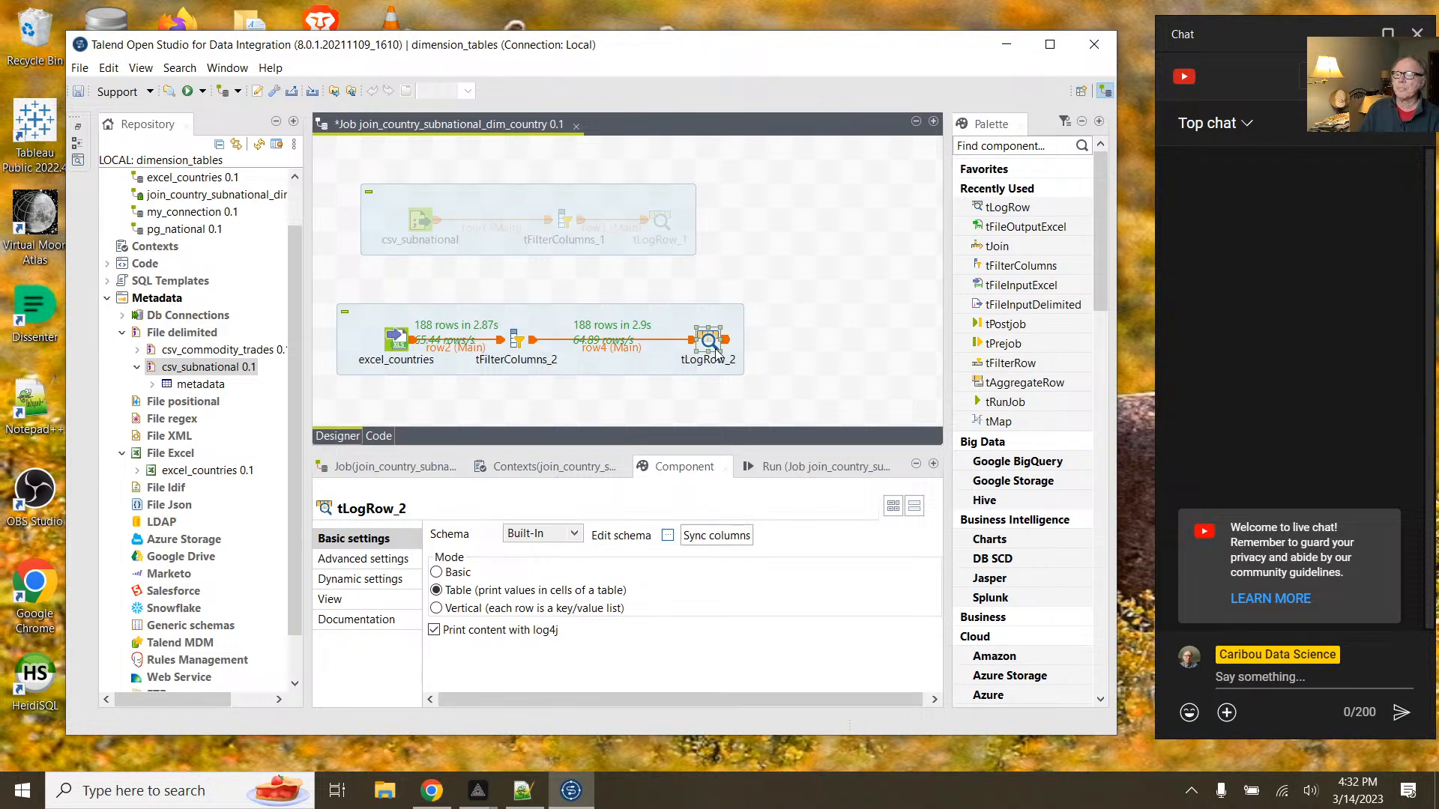
Step: Clear the execution console, rerun the job and examine the table output from its first row across to the GDP per capita column
click(775, 469)
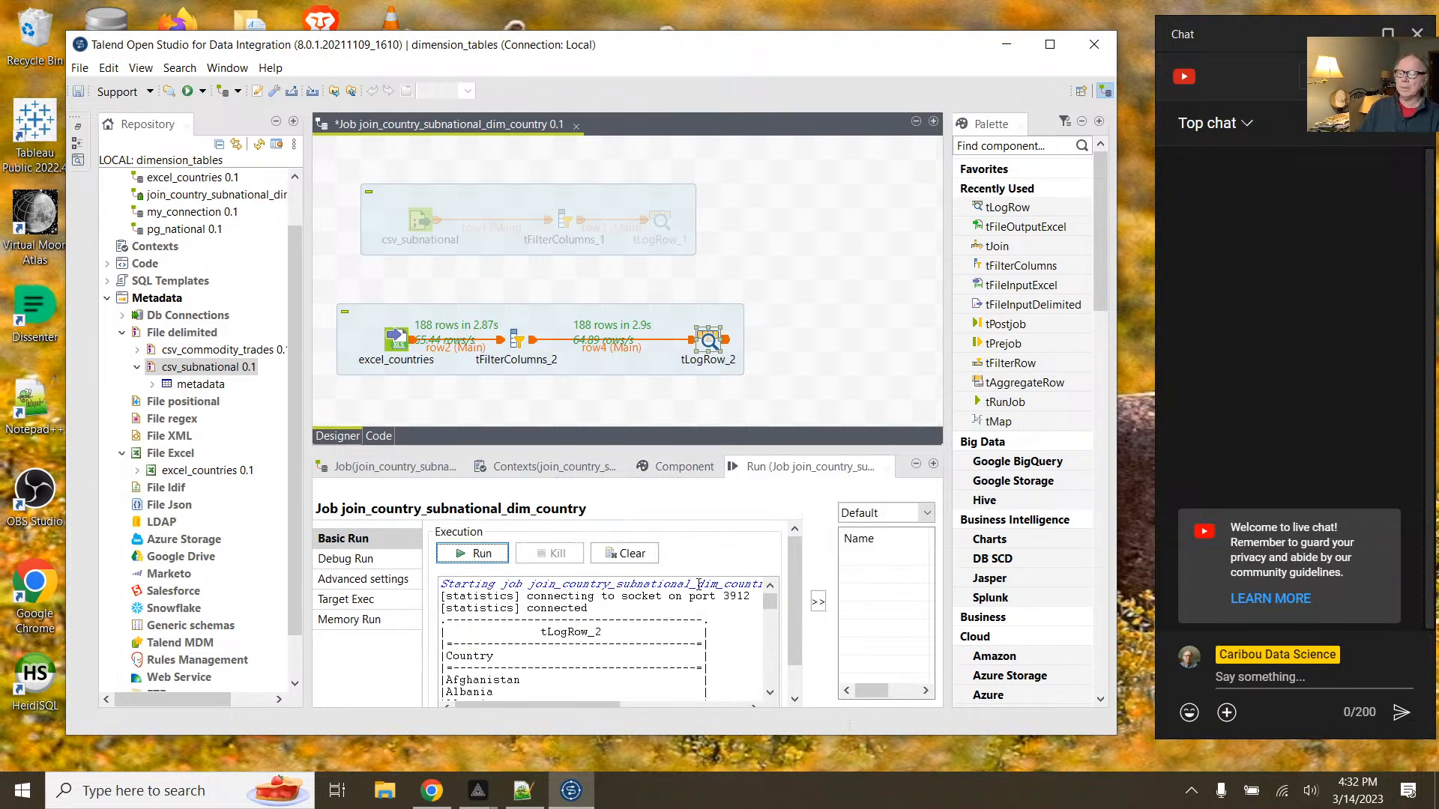
click(628, 553)
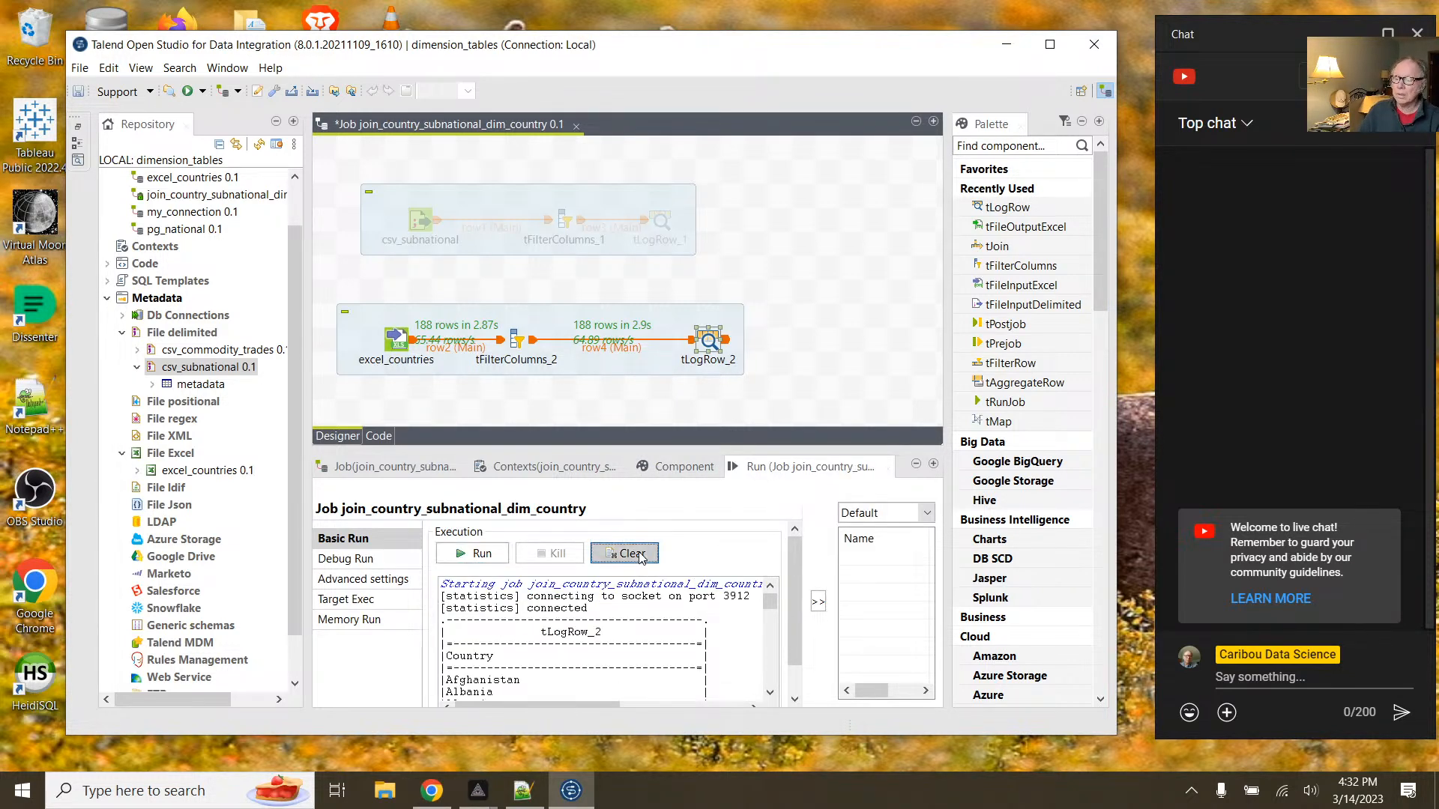
click(482, 554)
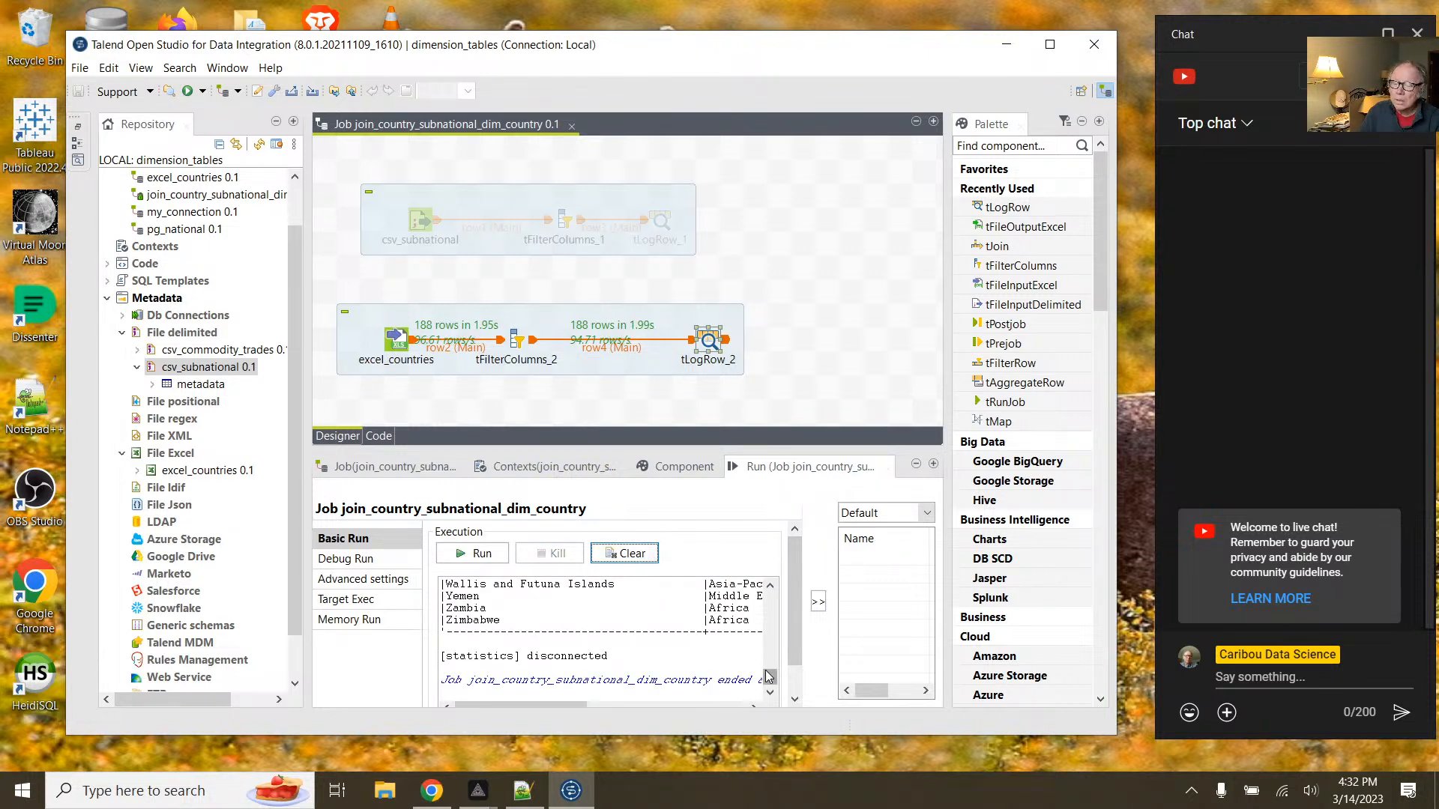
drag(770, 677, 777, 600)
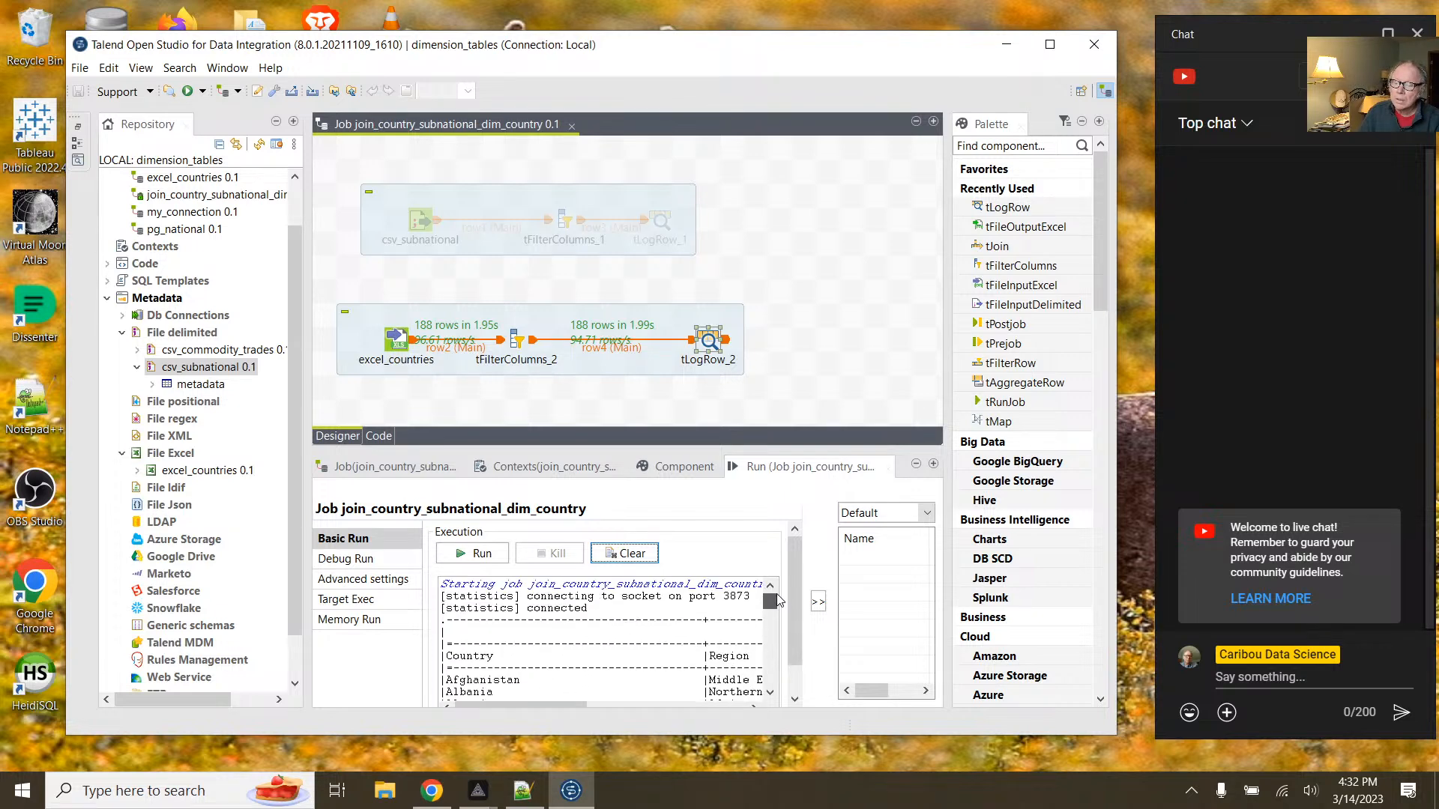
drag(588, 704, 743, 725)
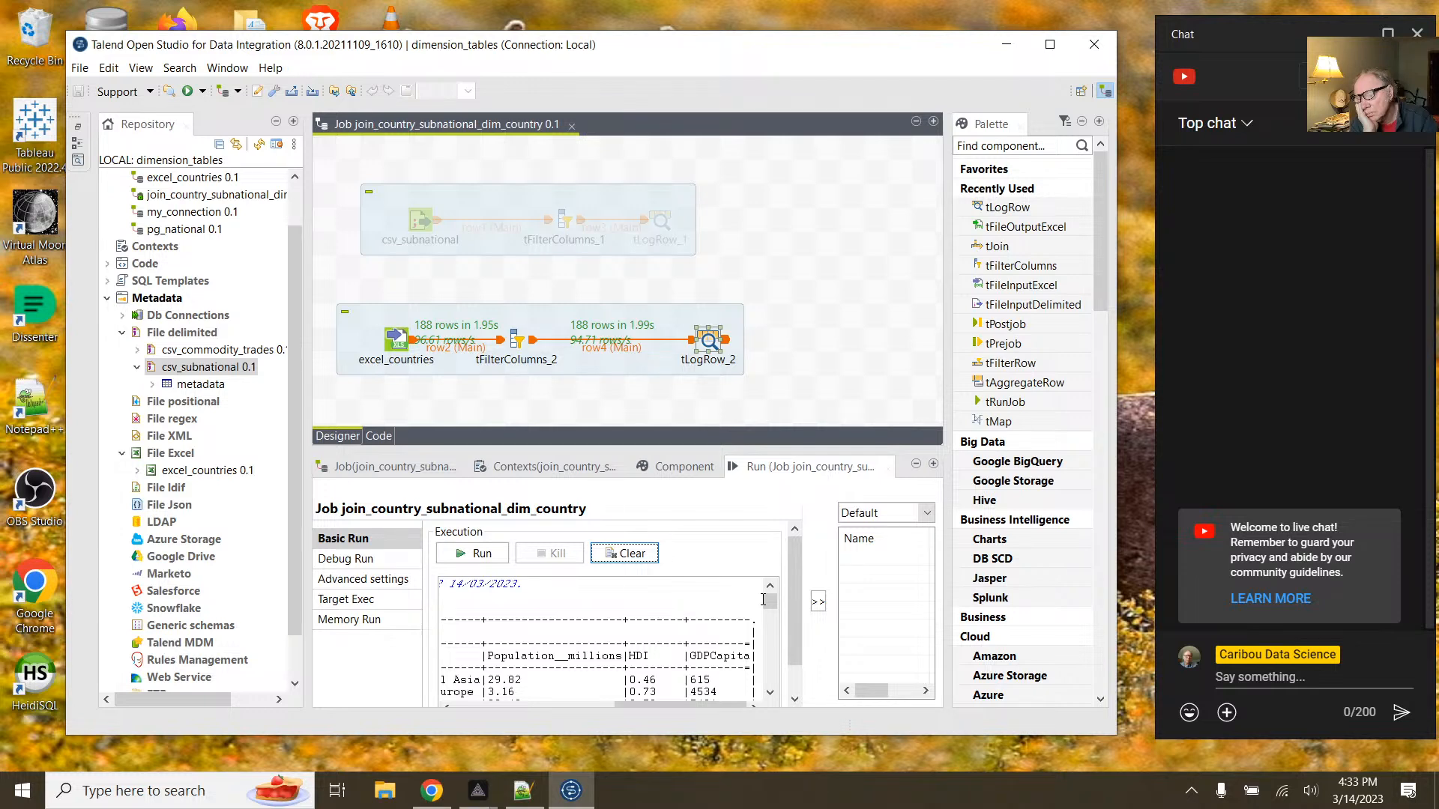
Step: Move the Excel countries subjob slightly farther down on the design canvas, away from the CSV subnational subjob
click(602, 387)
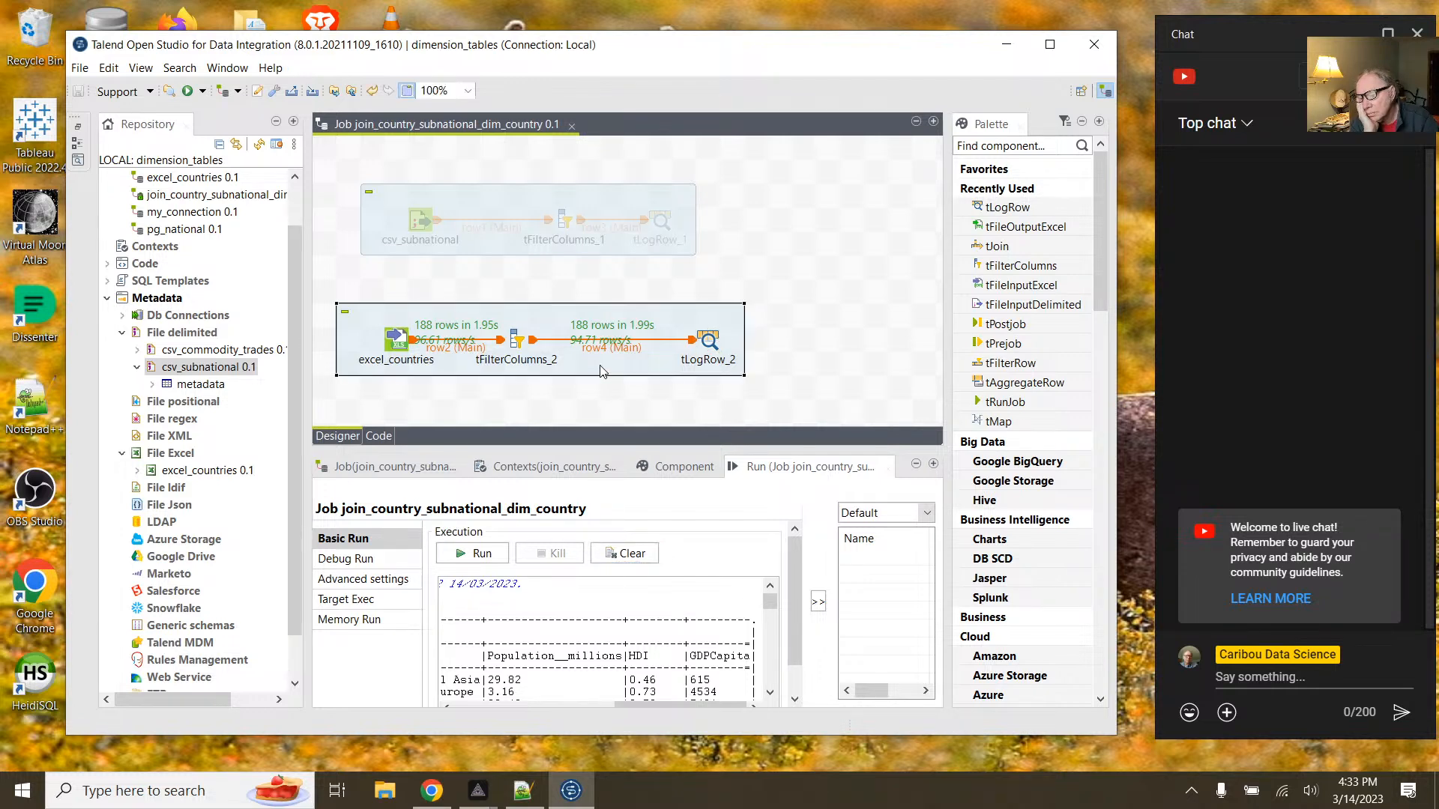
drag(600, 385, 600, 385)
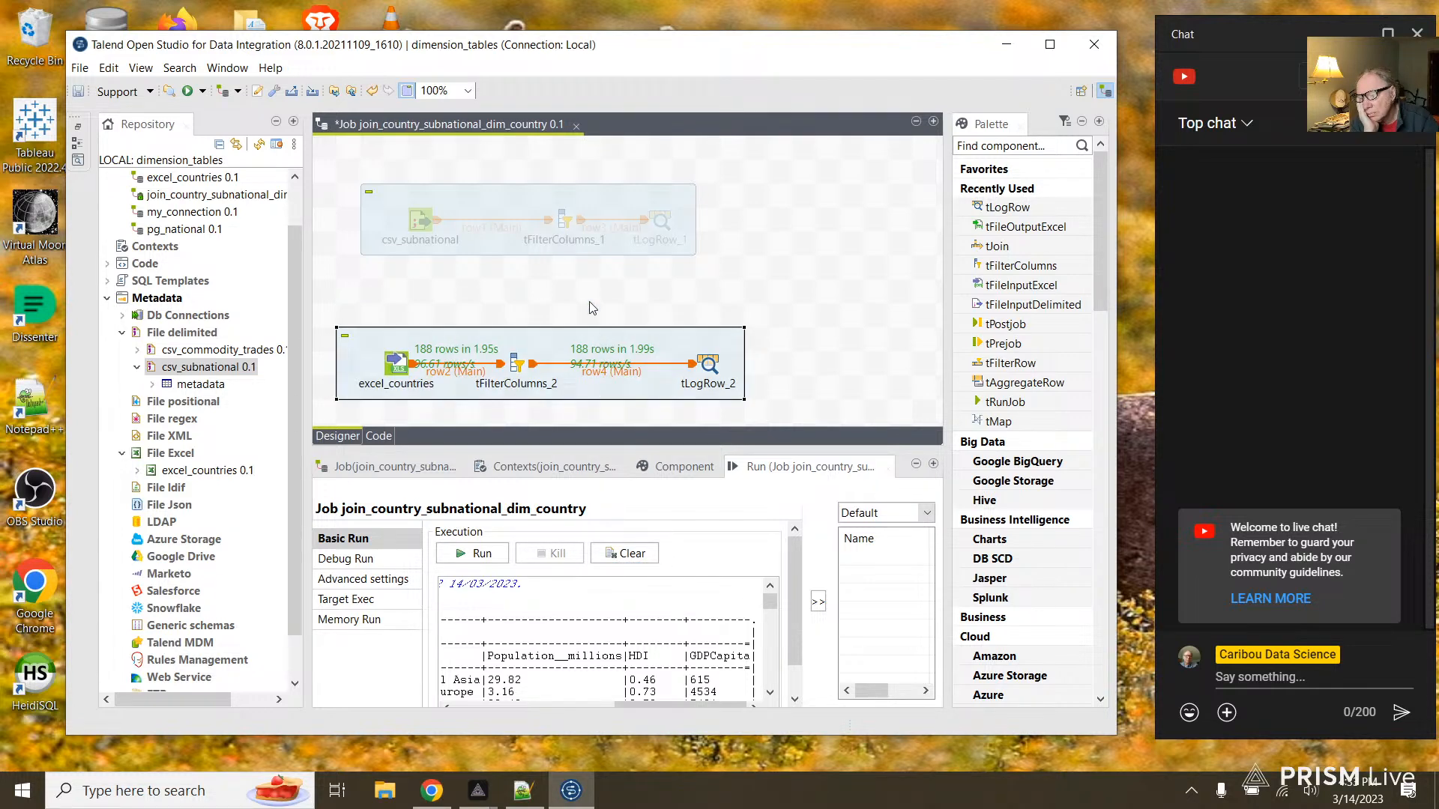
Step: Activate the csv_subnational, tFilterColumns_1 and tLogRow_1 components together
click(510, 231)
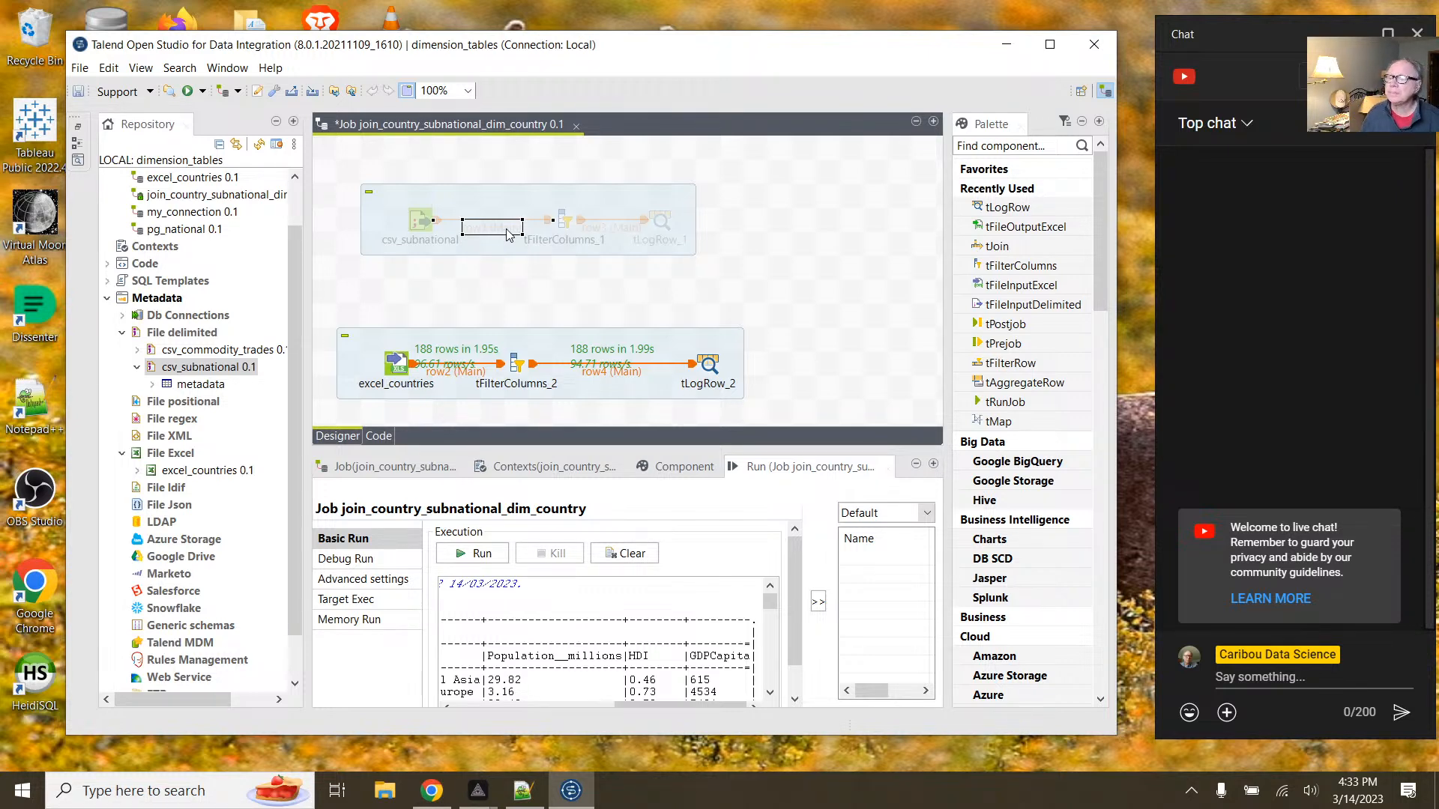
click(428, 227)
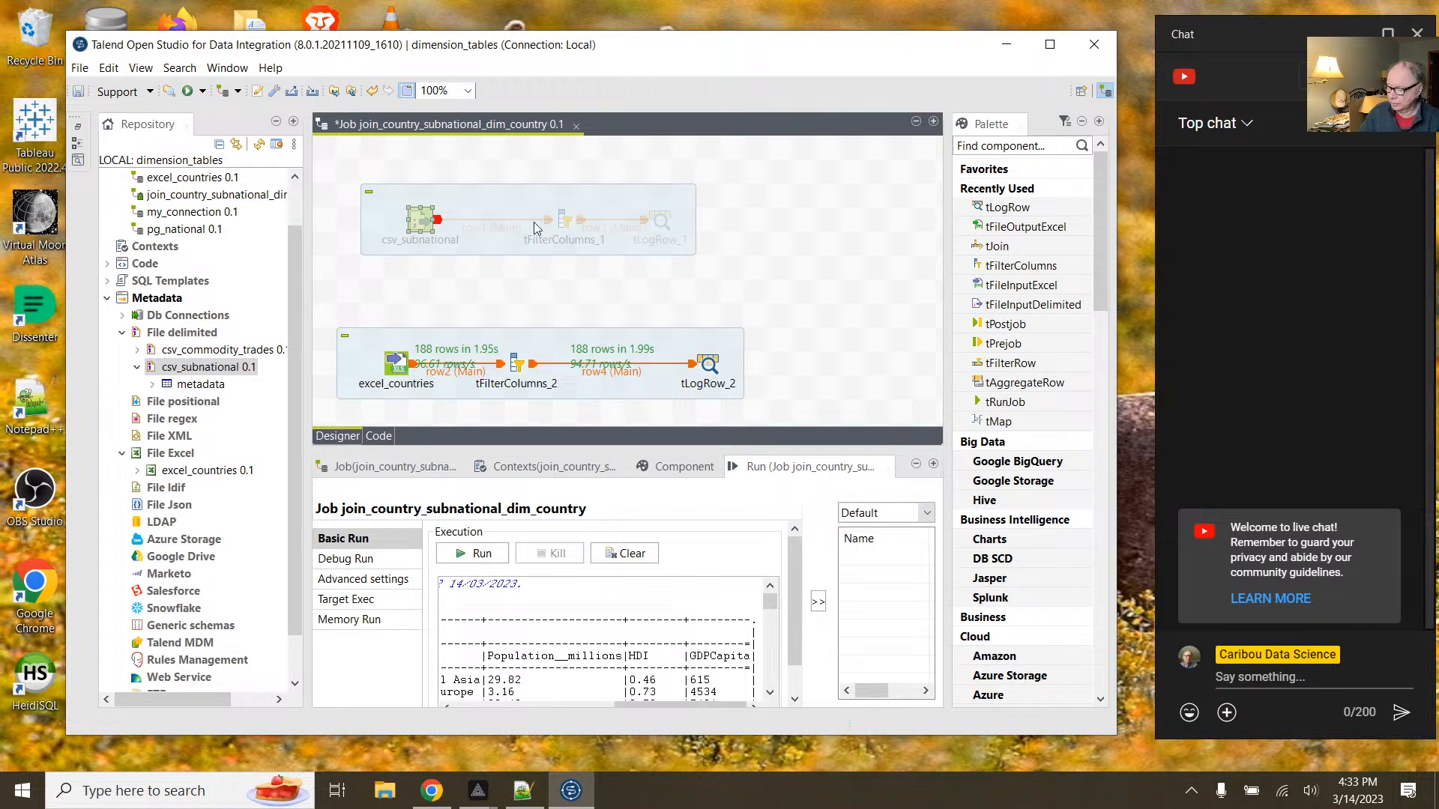
ctrl+click(563, 219)
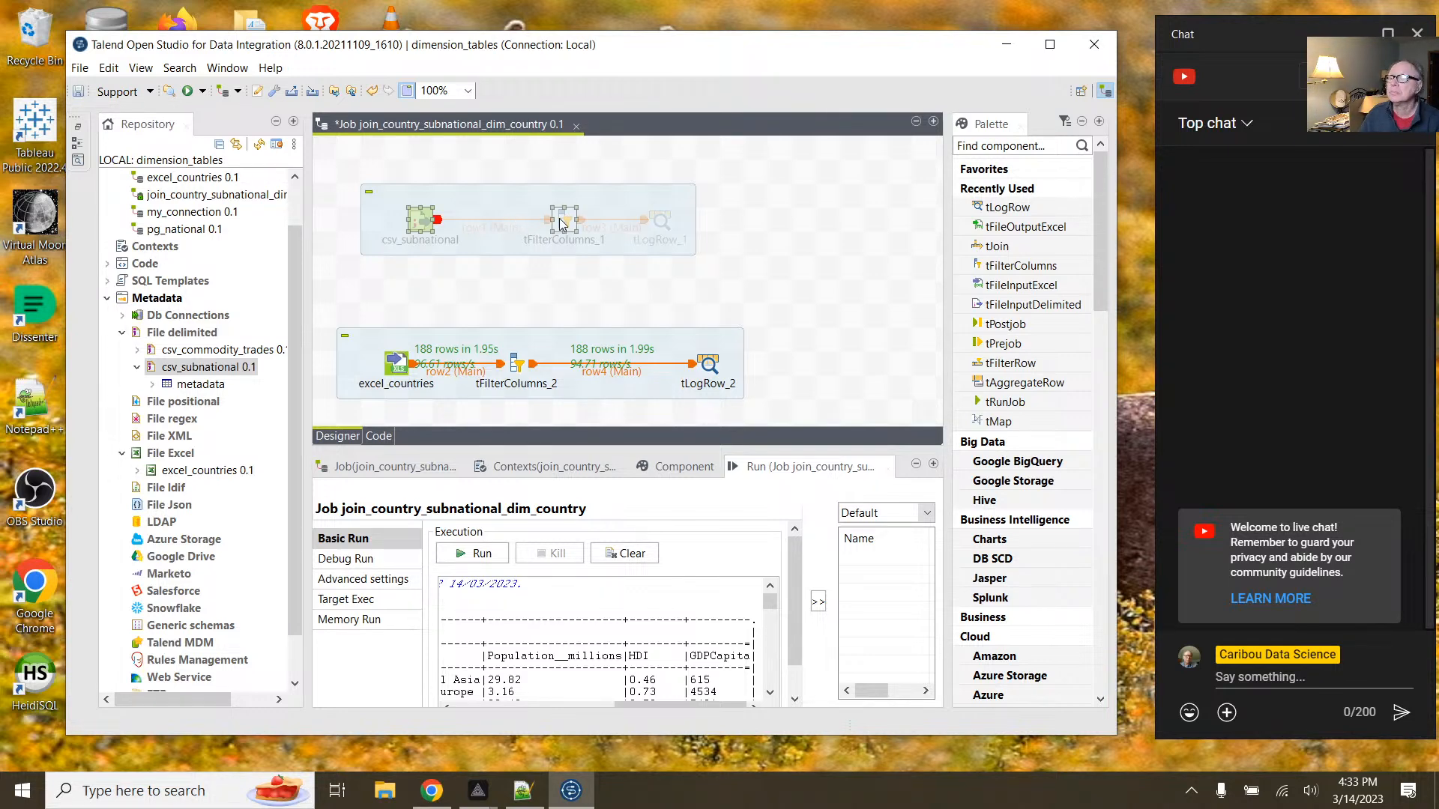
ctrl+click(664, 223)
right_click(664, 222)
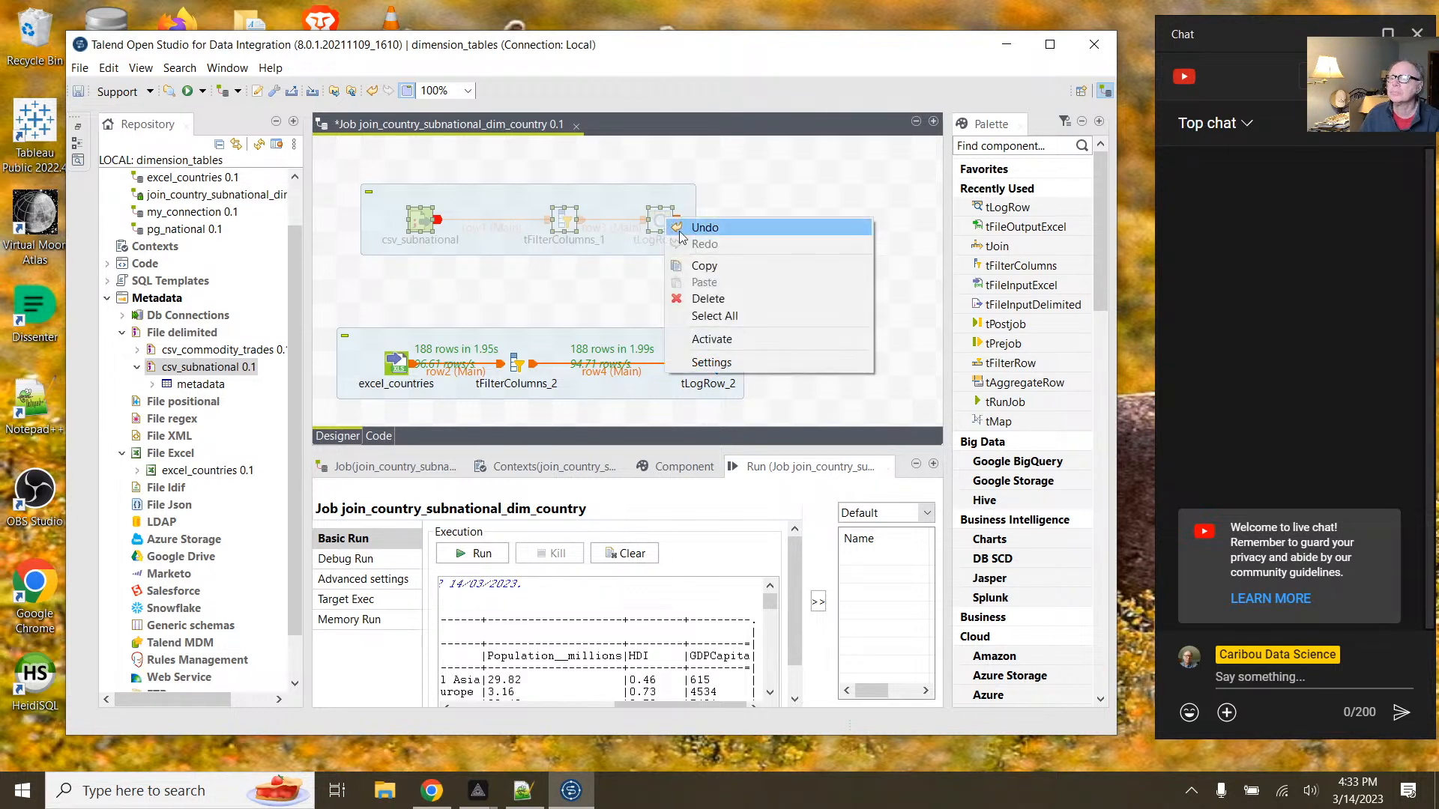
click(700, 339)
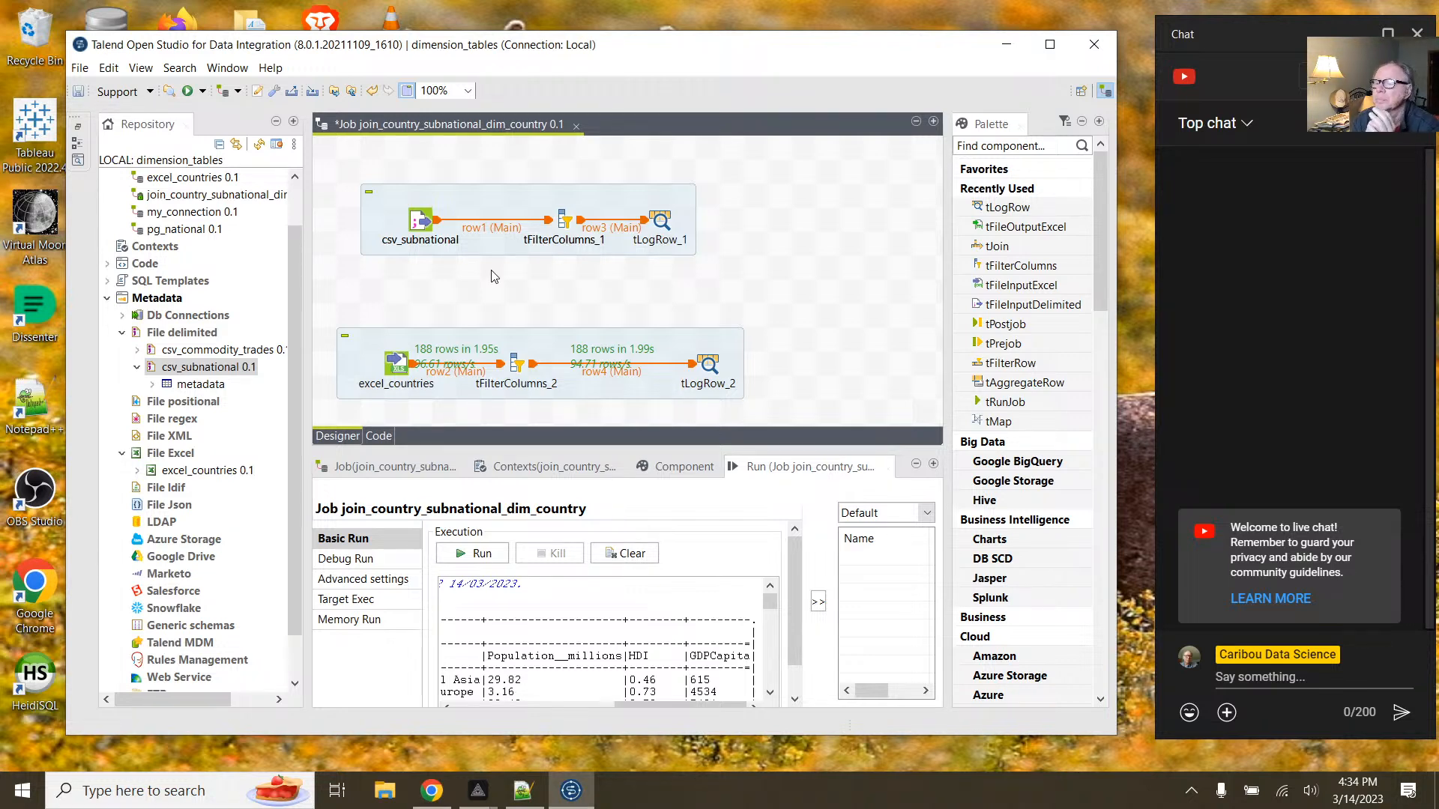
Step: Delete the tLogRow_1 and tLogRow_2 components from the two subjobs
click(664, 224)
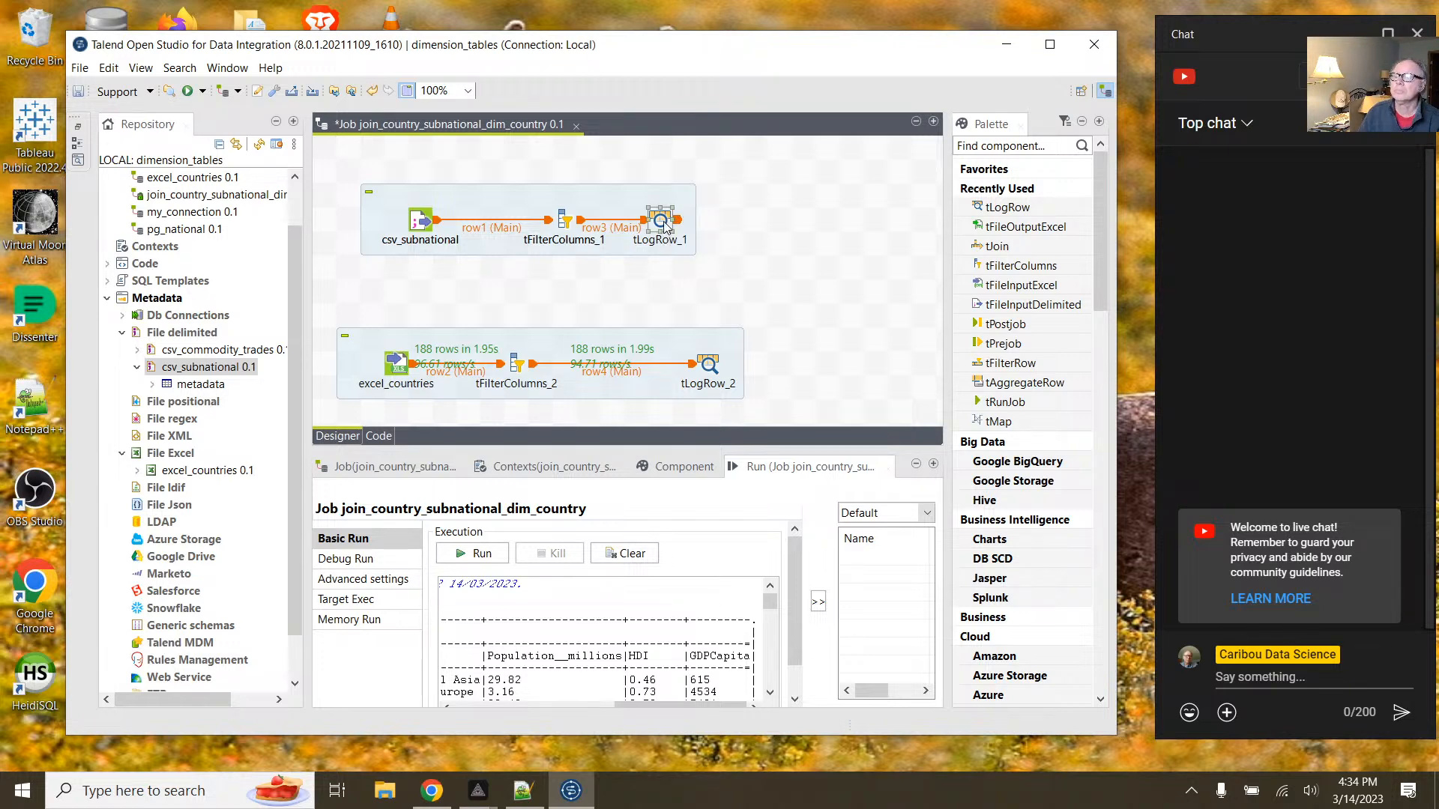
key(Delete)
click(697, 364)
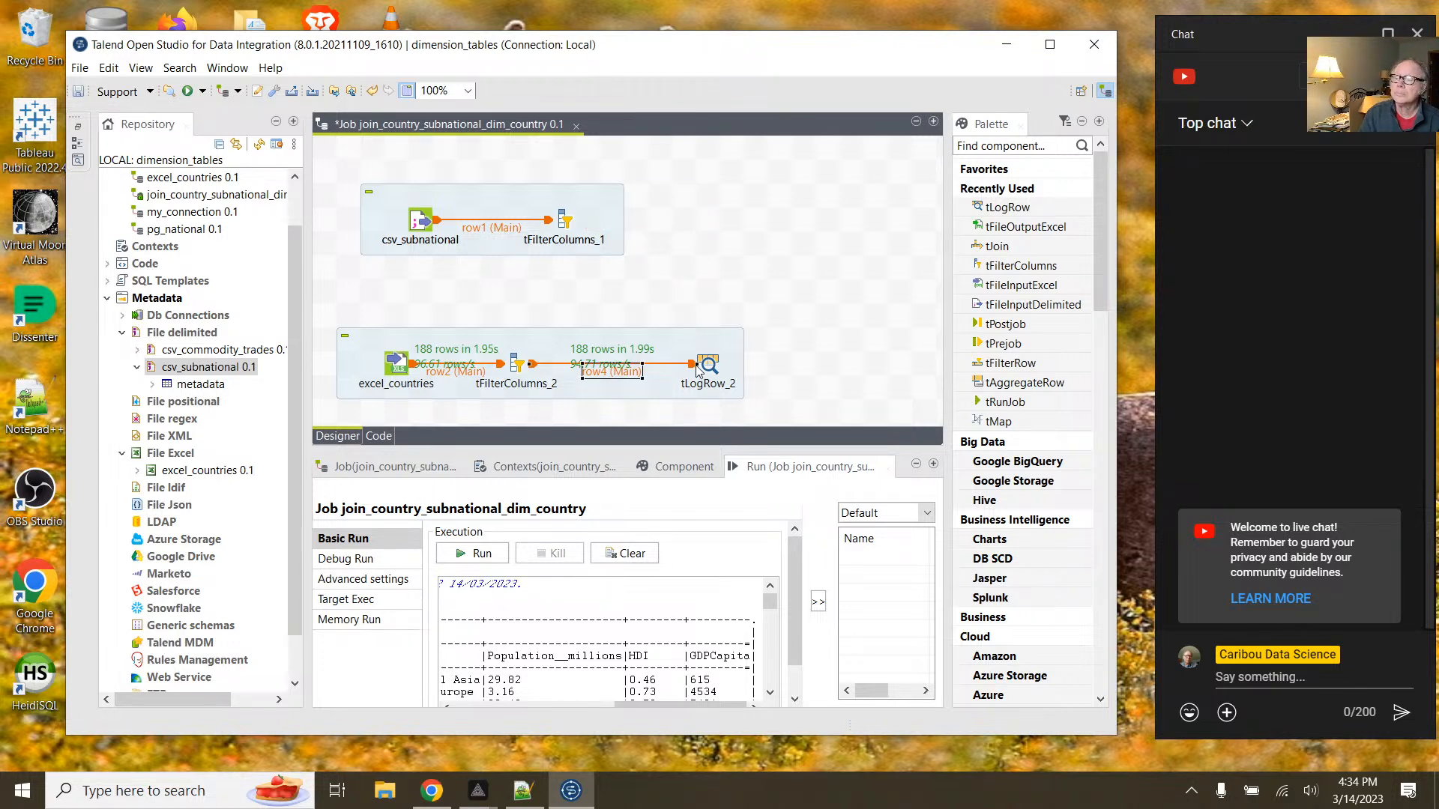
click(709, 367)
key(Delete)
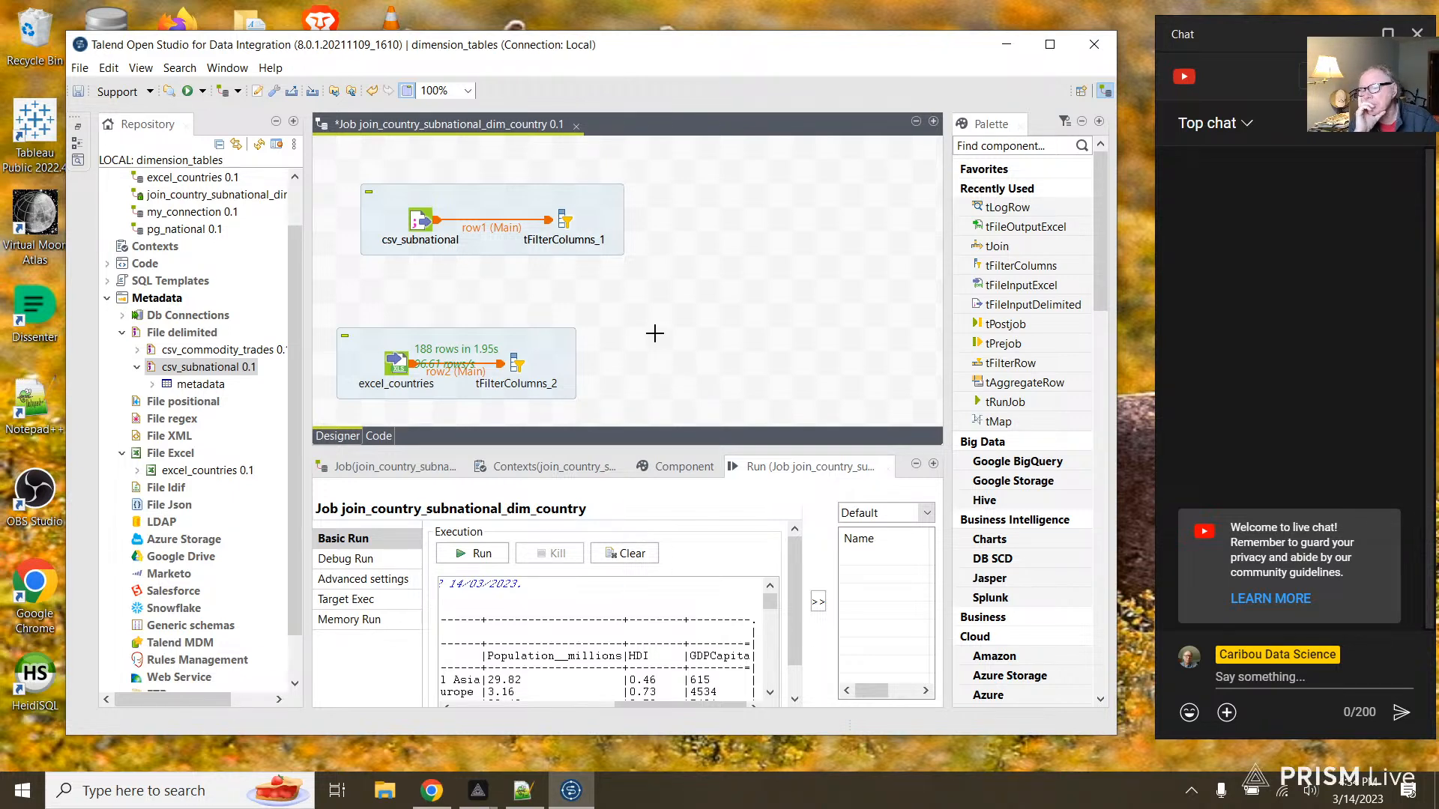
Step: Add a tJoin component to the canvas and align it horizontally with tFilterColumns_2
text(jo)
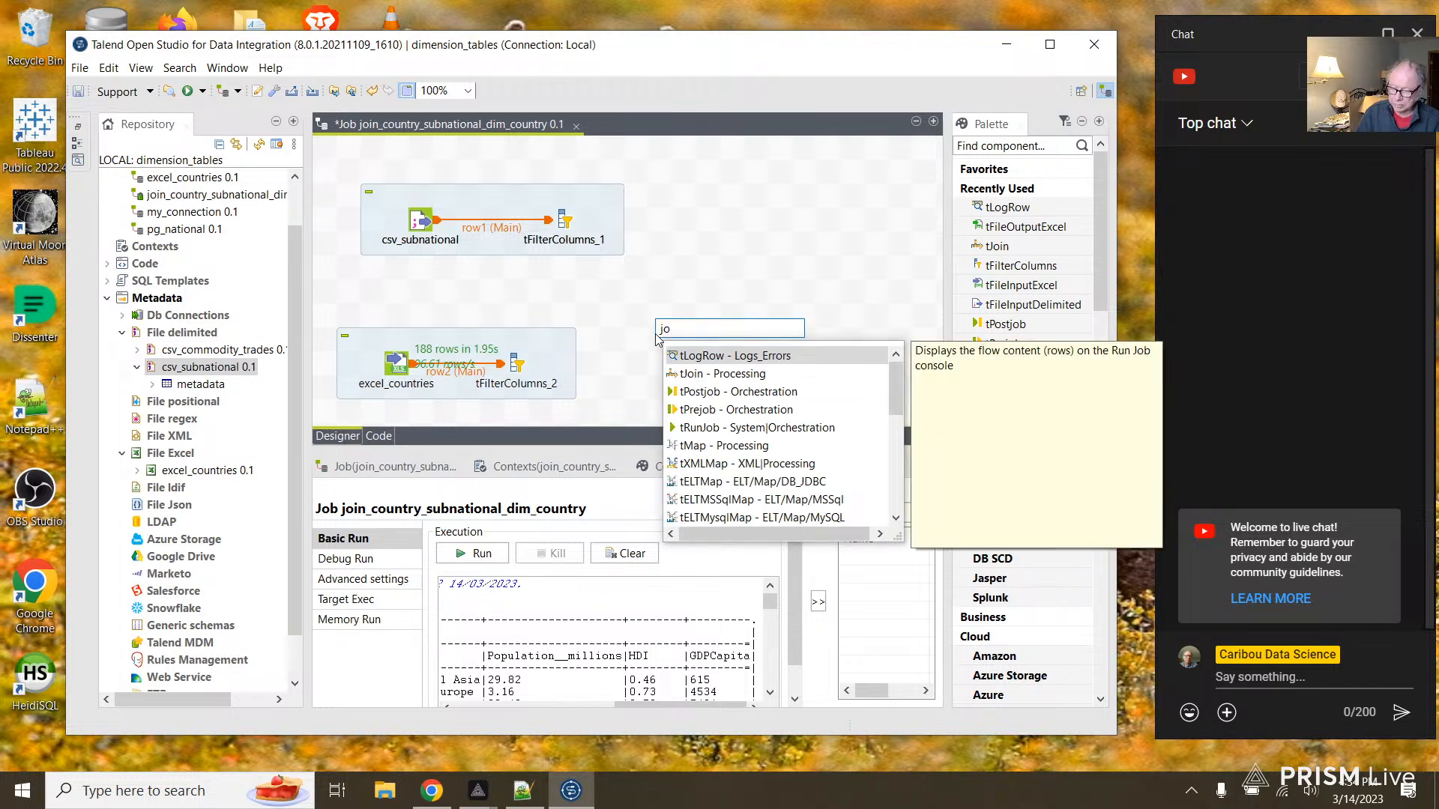
click(710, 375)
double_click(710, 375)
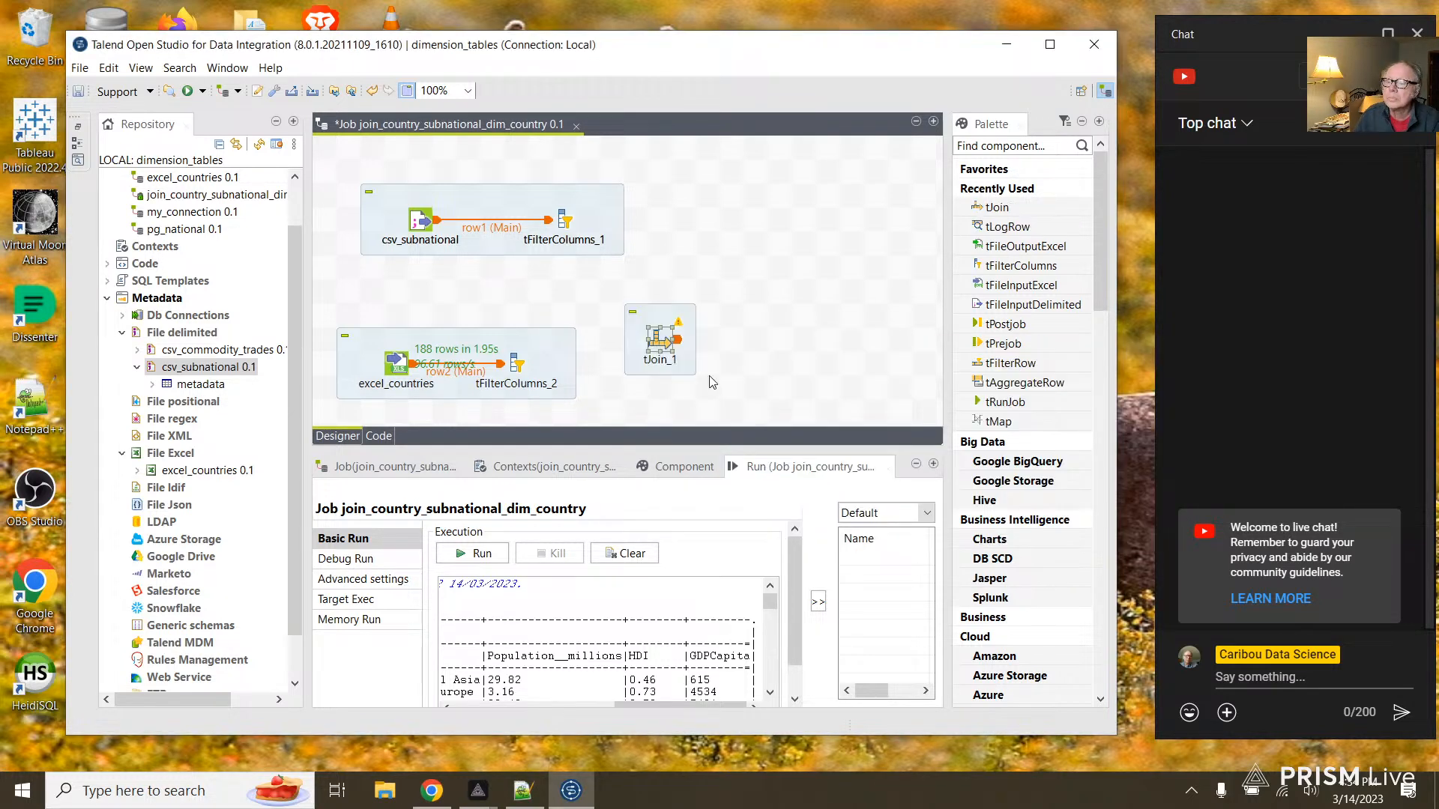
drag(639, 337, 639, 361)
Step: Connect tFilterColumns_2 to tJoin_1 as the main row and tFilterColumns_1 to tJoin_1 as the lookup row
click(522, 367)
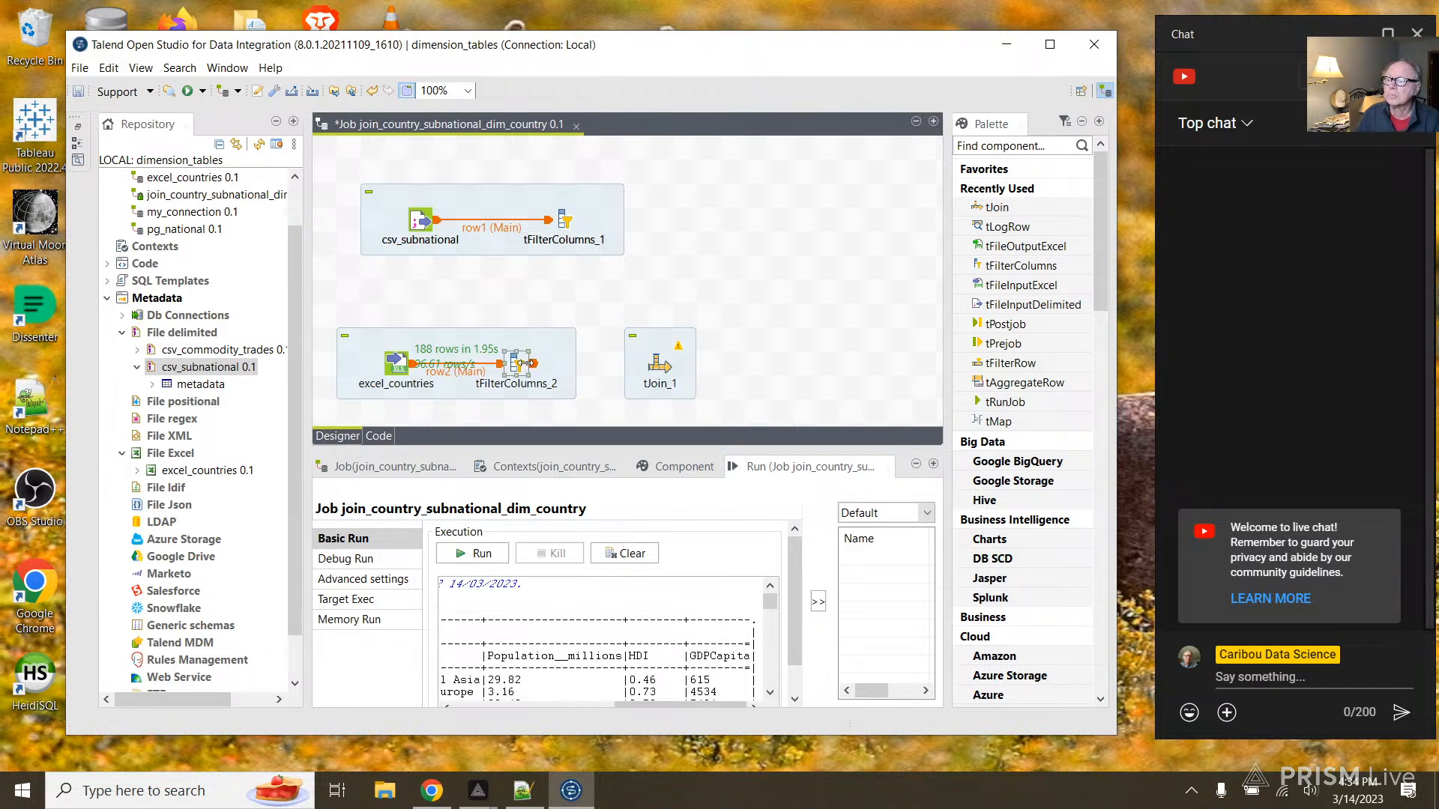
drag(532, 364, 658, 366)
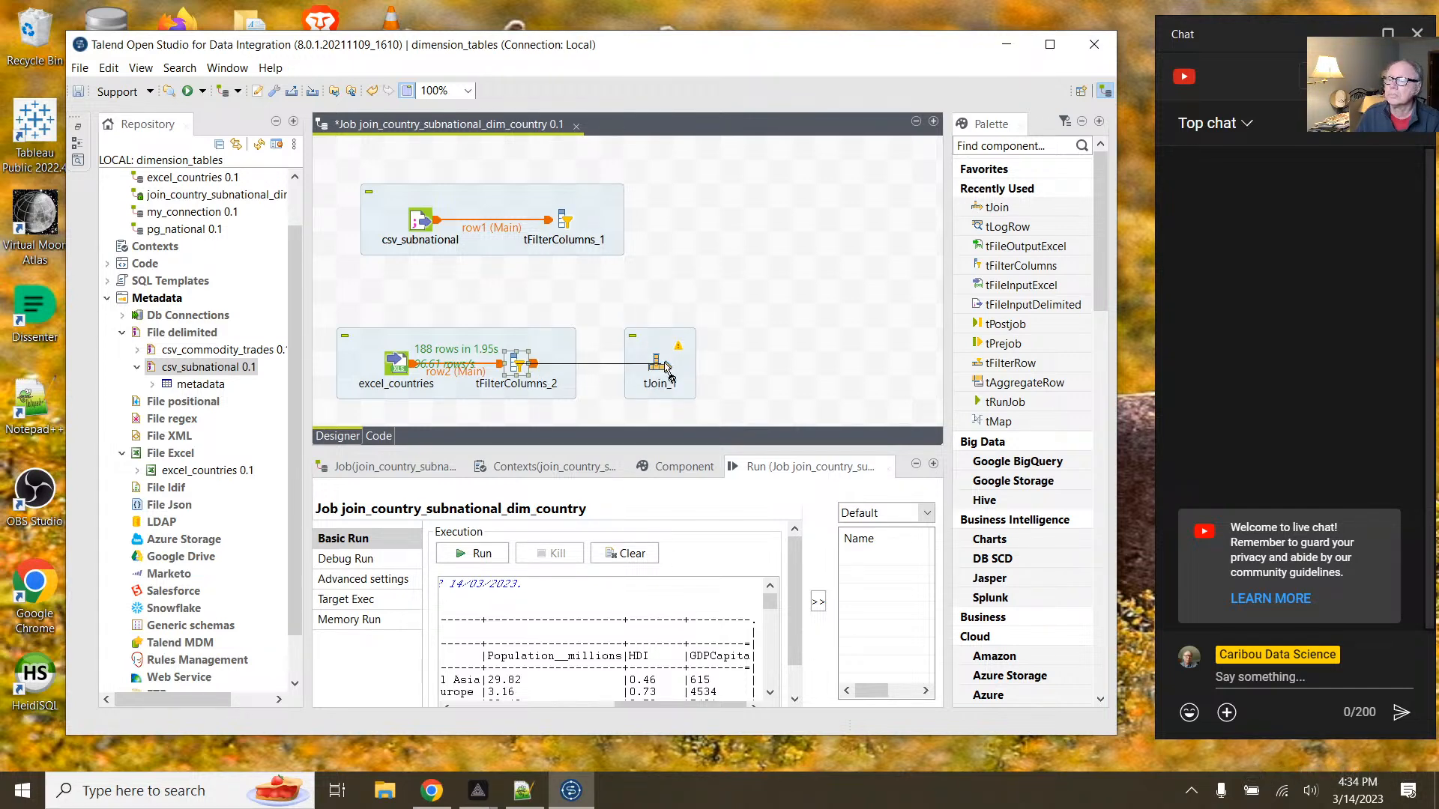
click(567, 219)
drag(584, 223, 661, 365)
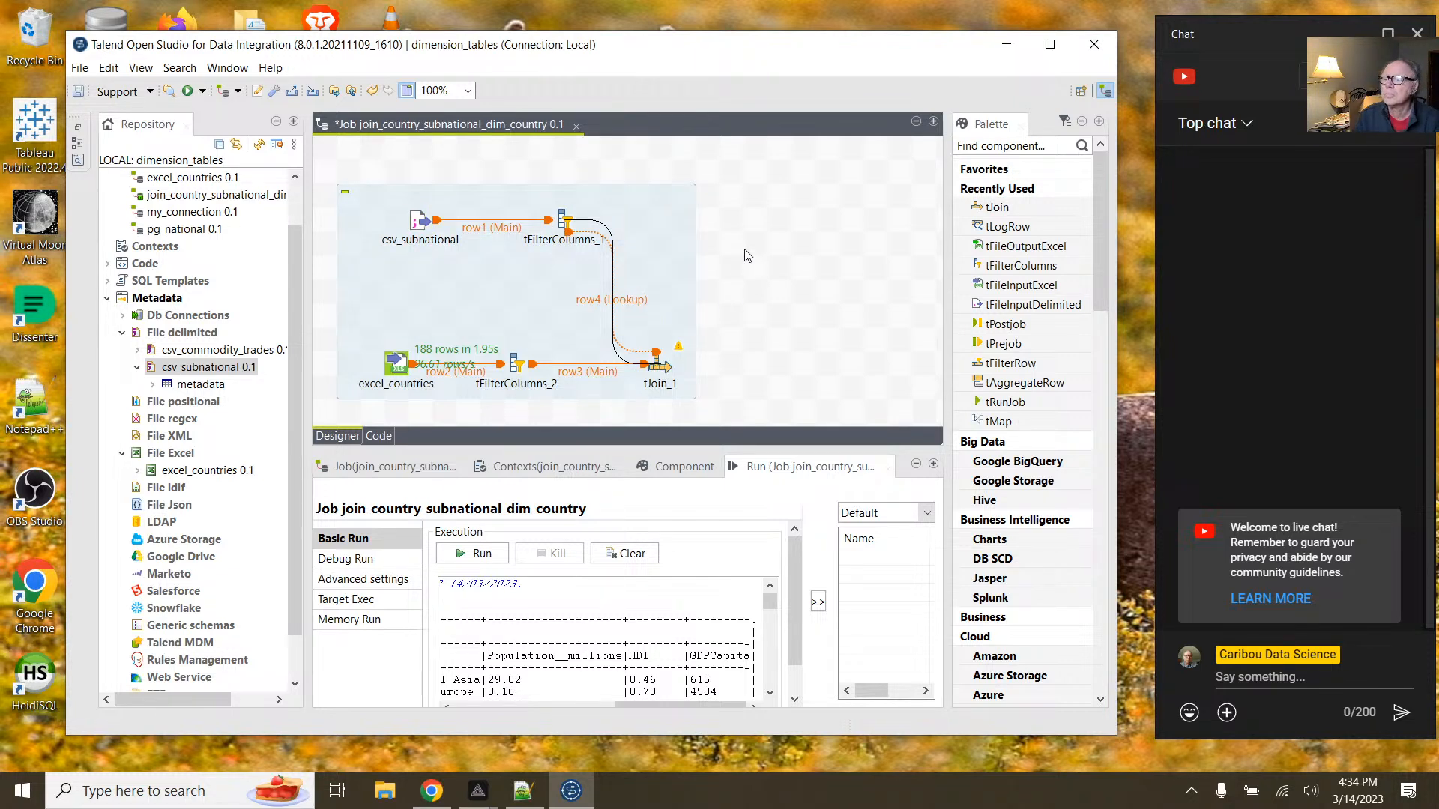
Step: Try to select the stray connector line between tFilterColumns_1 and tJoin_1, and delete the tJoin_1 component
click(659, 285)
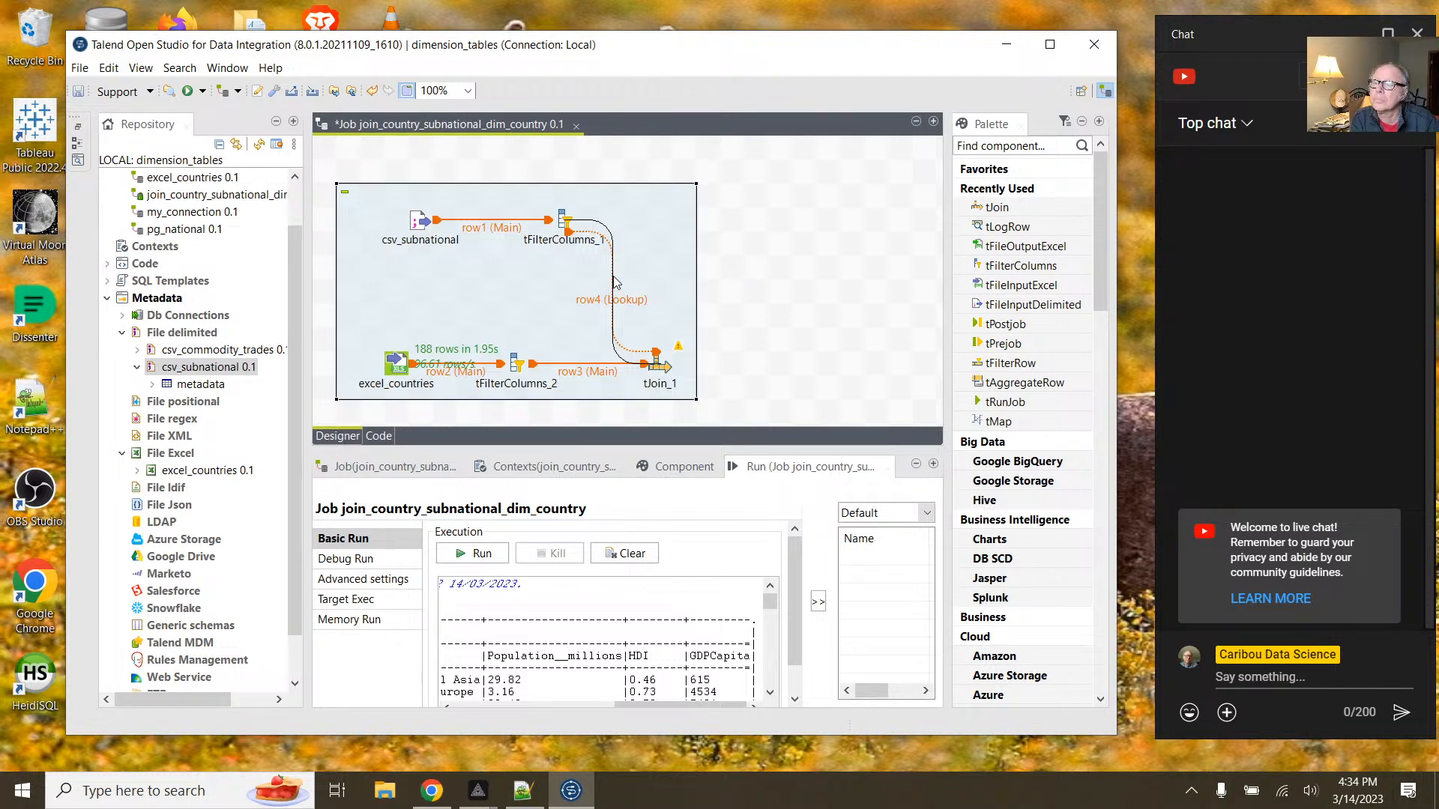
click(598, 239)
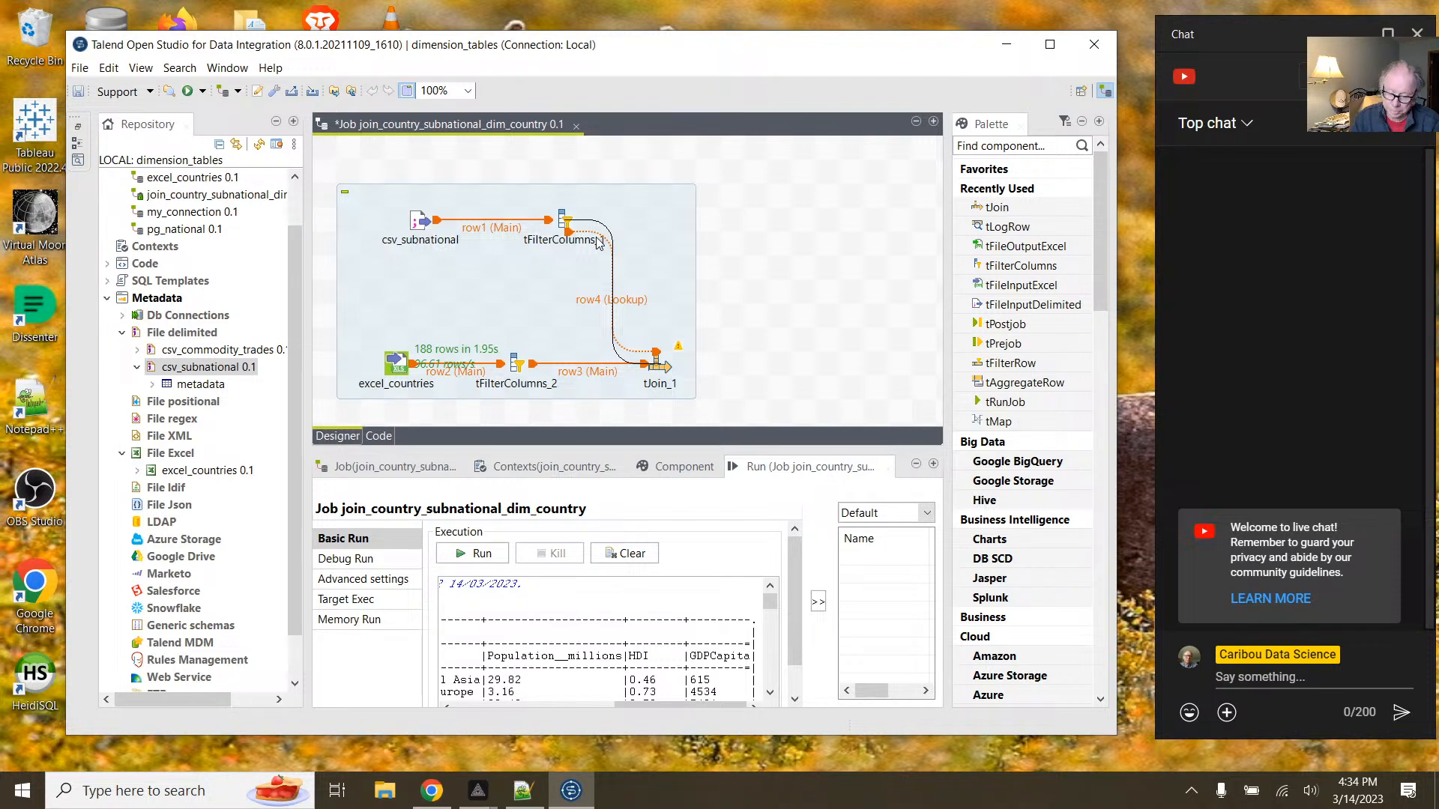
click(578, 235)
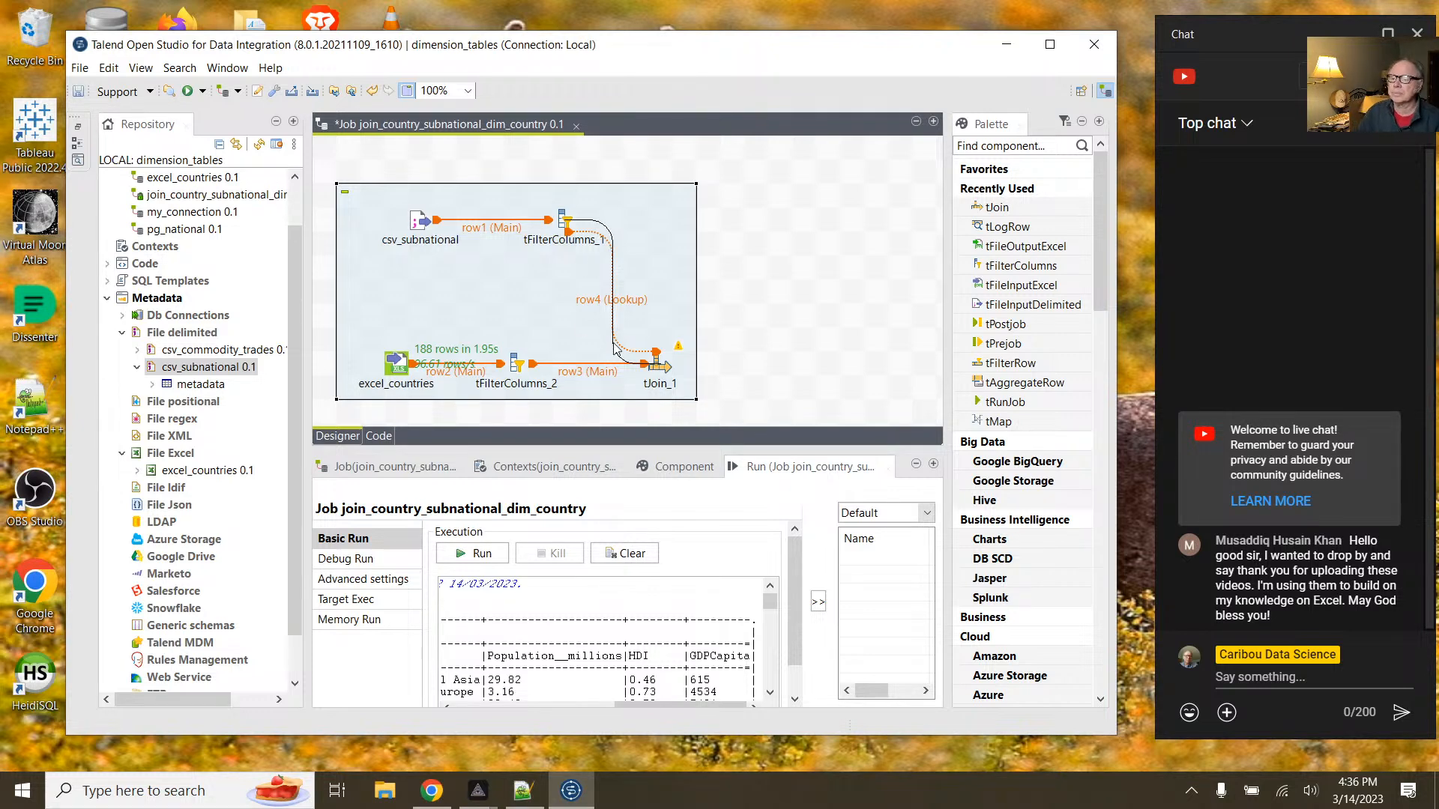
click(673, 367)
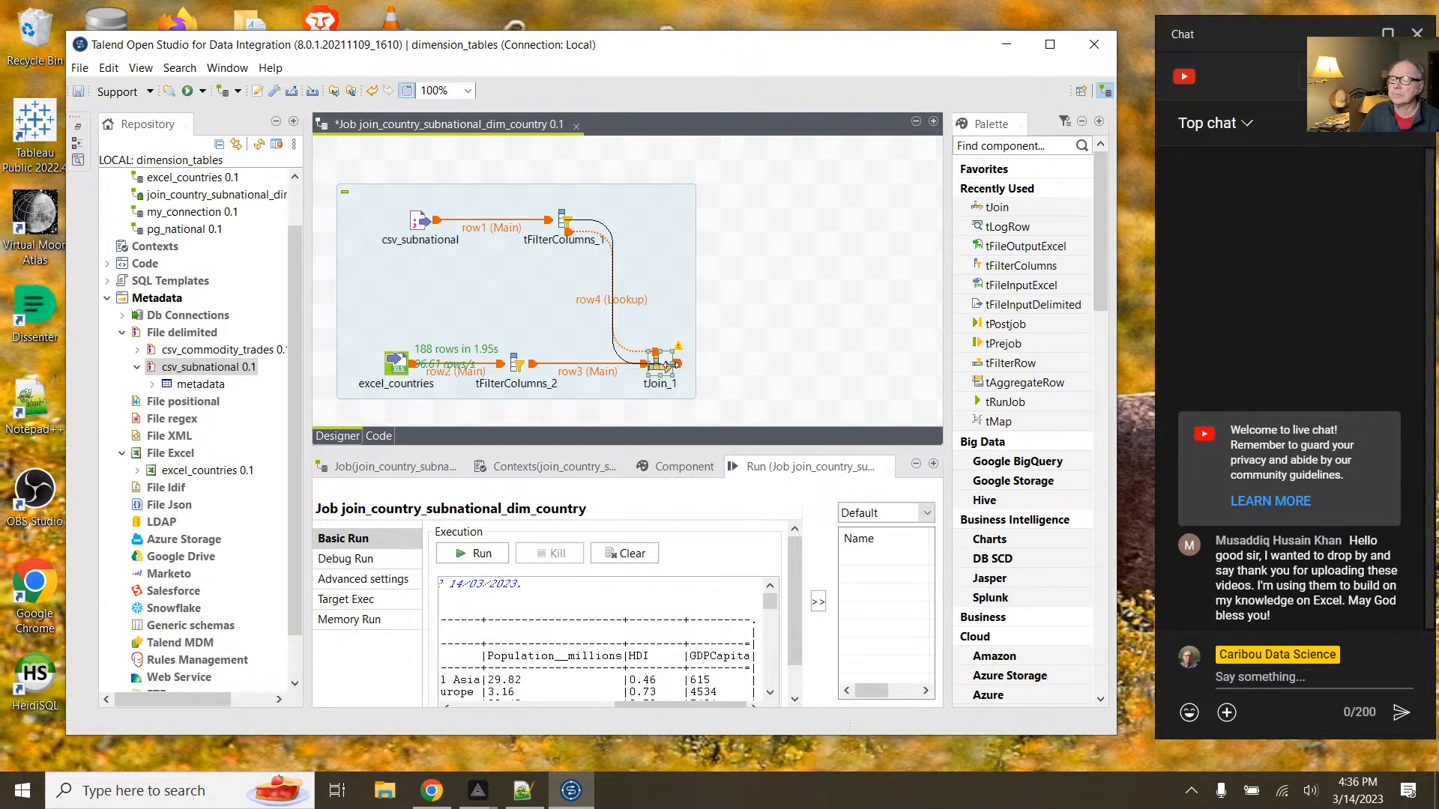
key(Delete)
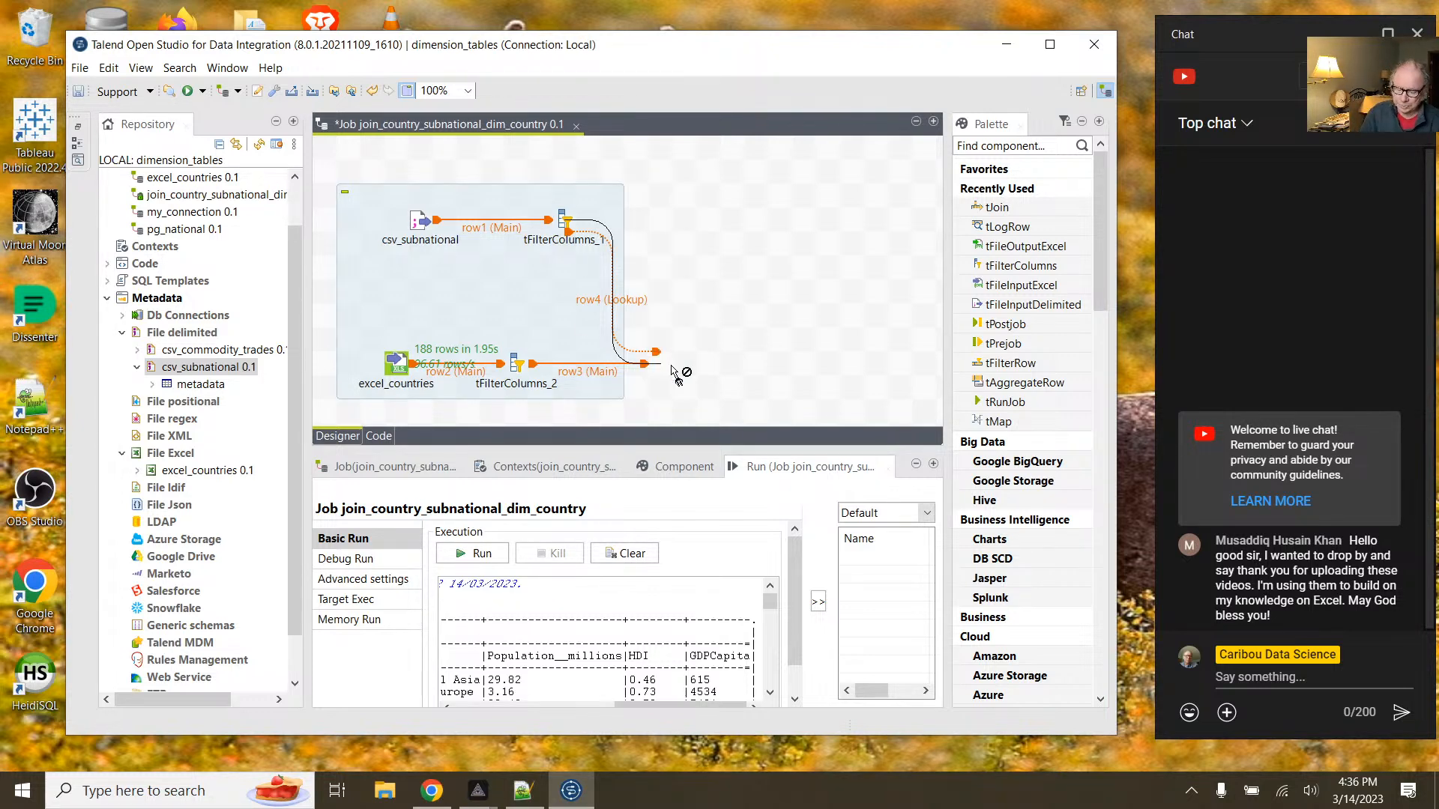
Step: Try to remove the leftover row4 lookup connector and delete the excel_countries component
click(617, 303)
click(615, 306)
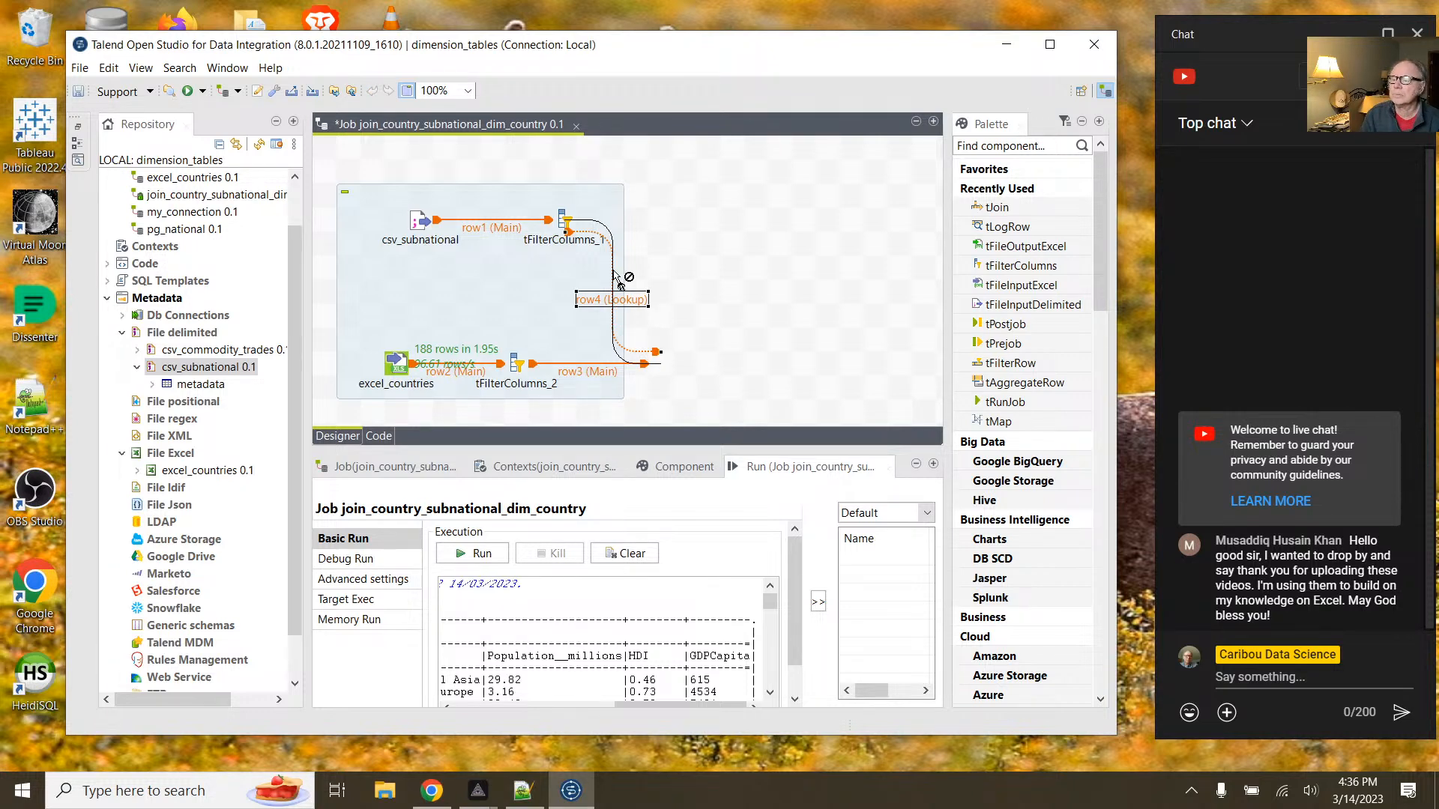
click(611, 241)
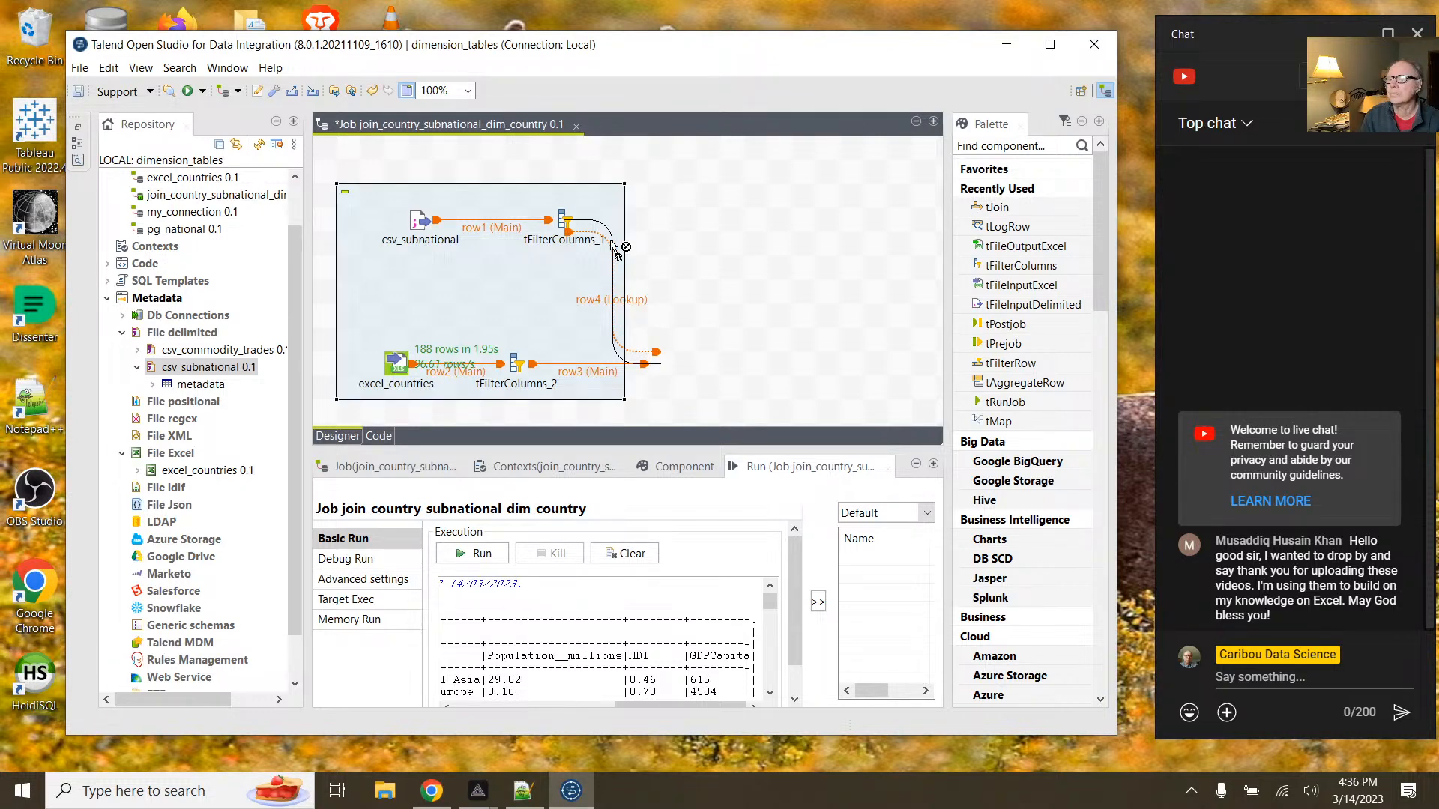
key(Delete)
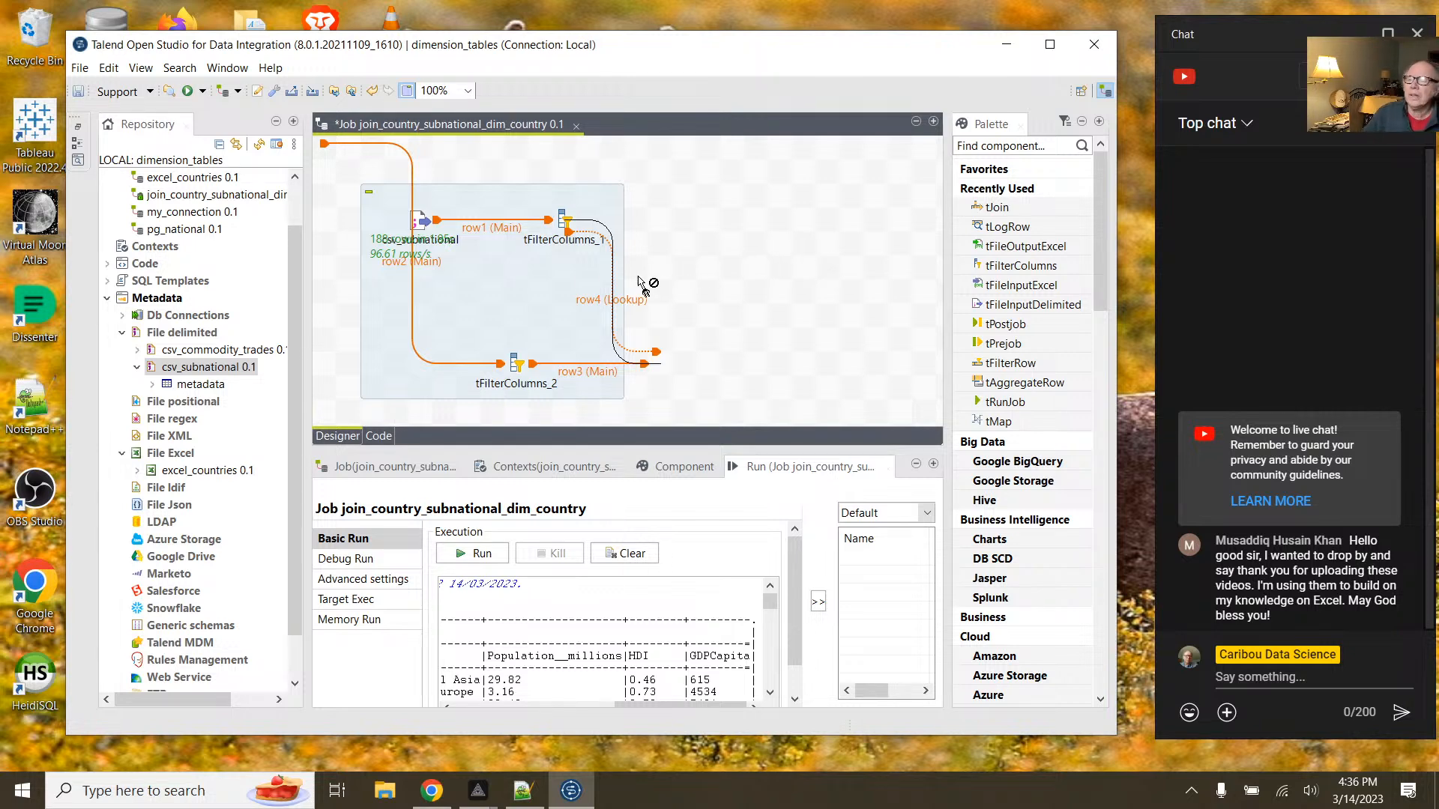
Step: Delete the remaining csv_subnational and tFilterColumns components with their row links, and try to select the leftover connector line
click(521, 265)
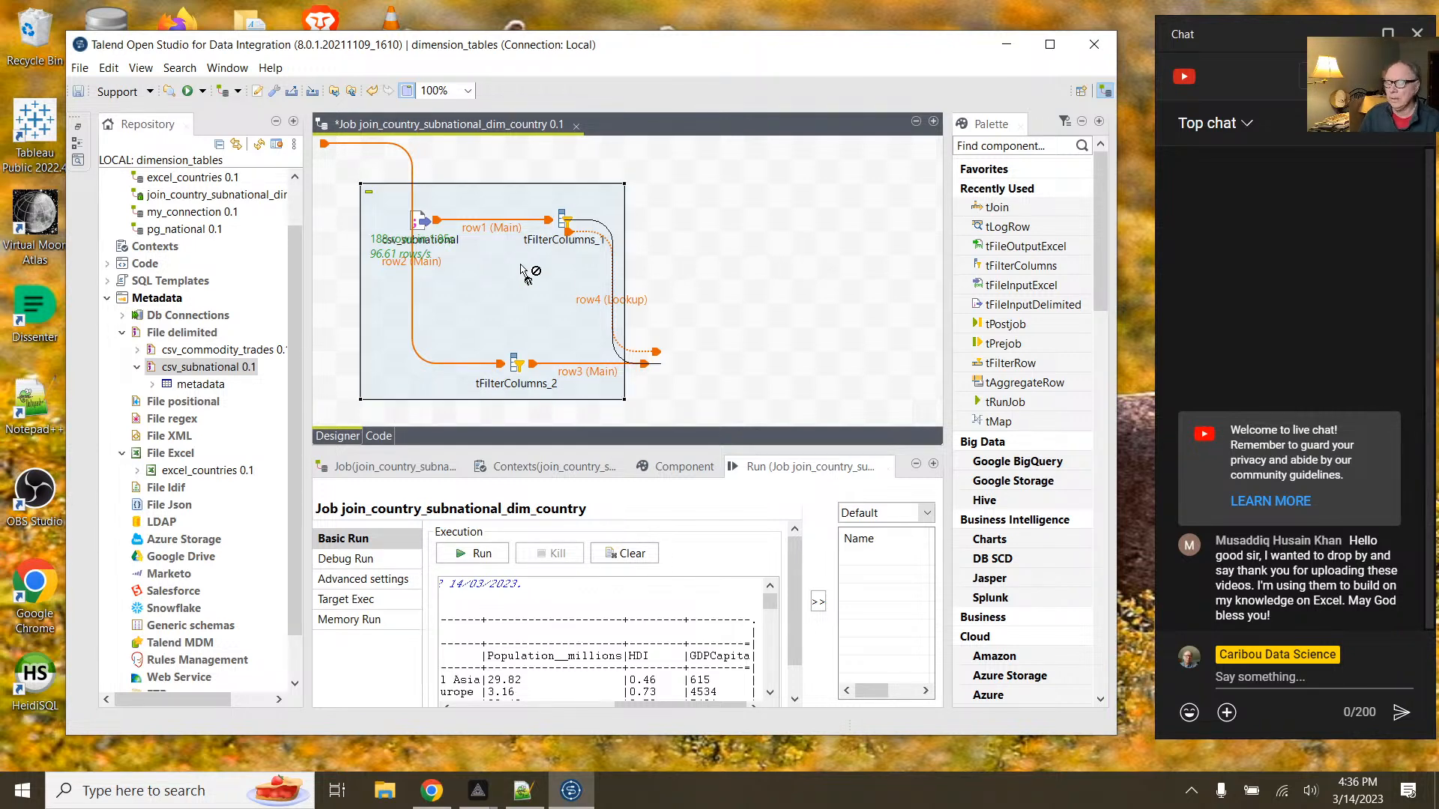
key(Delete)
click(516, 221)
key(Delete)
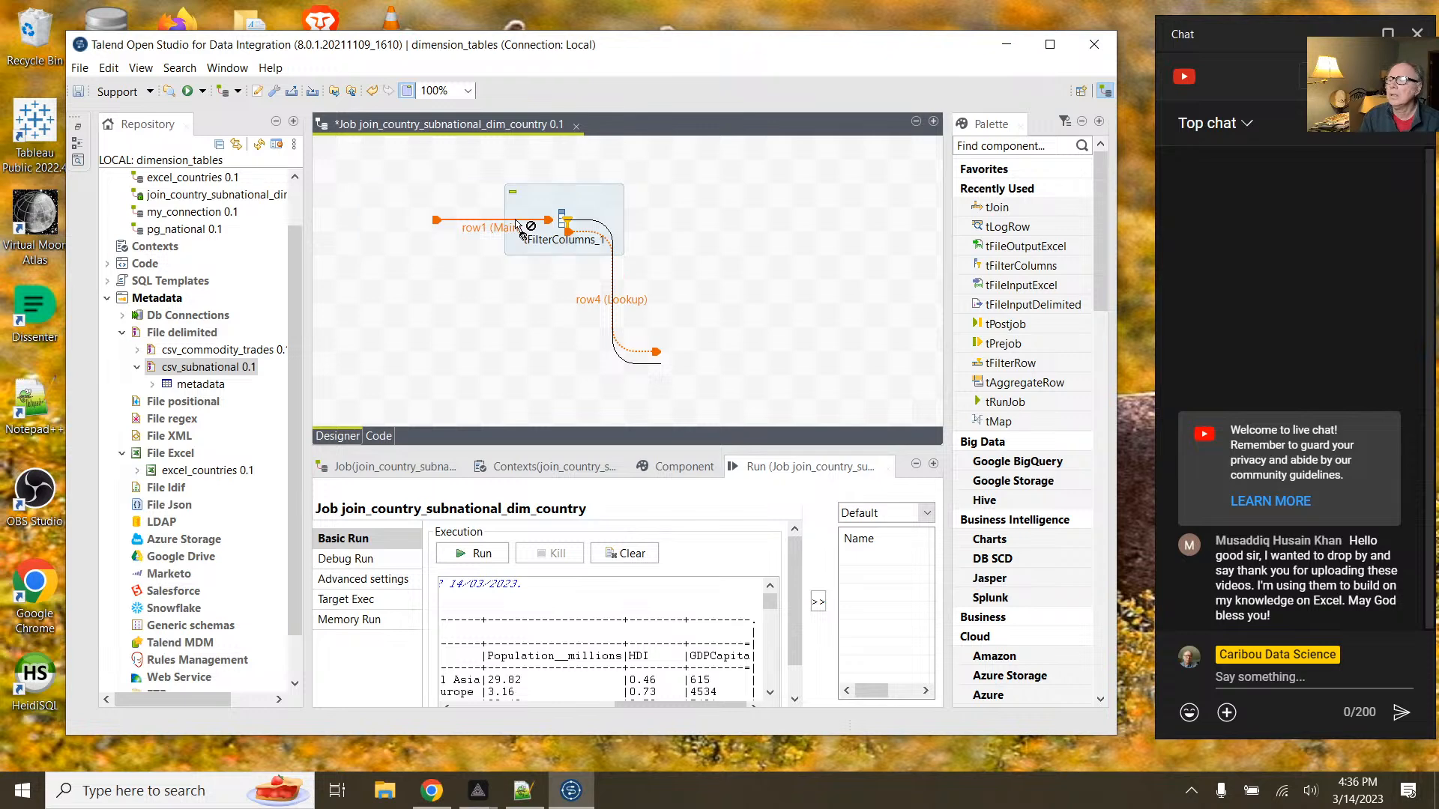
click(551, 219)
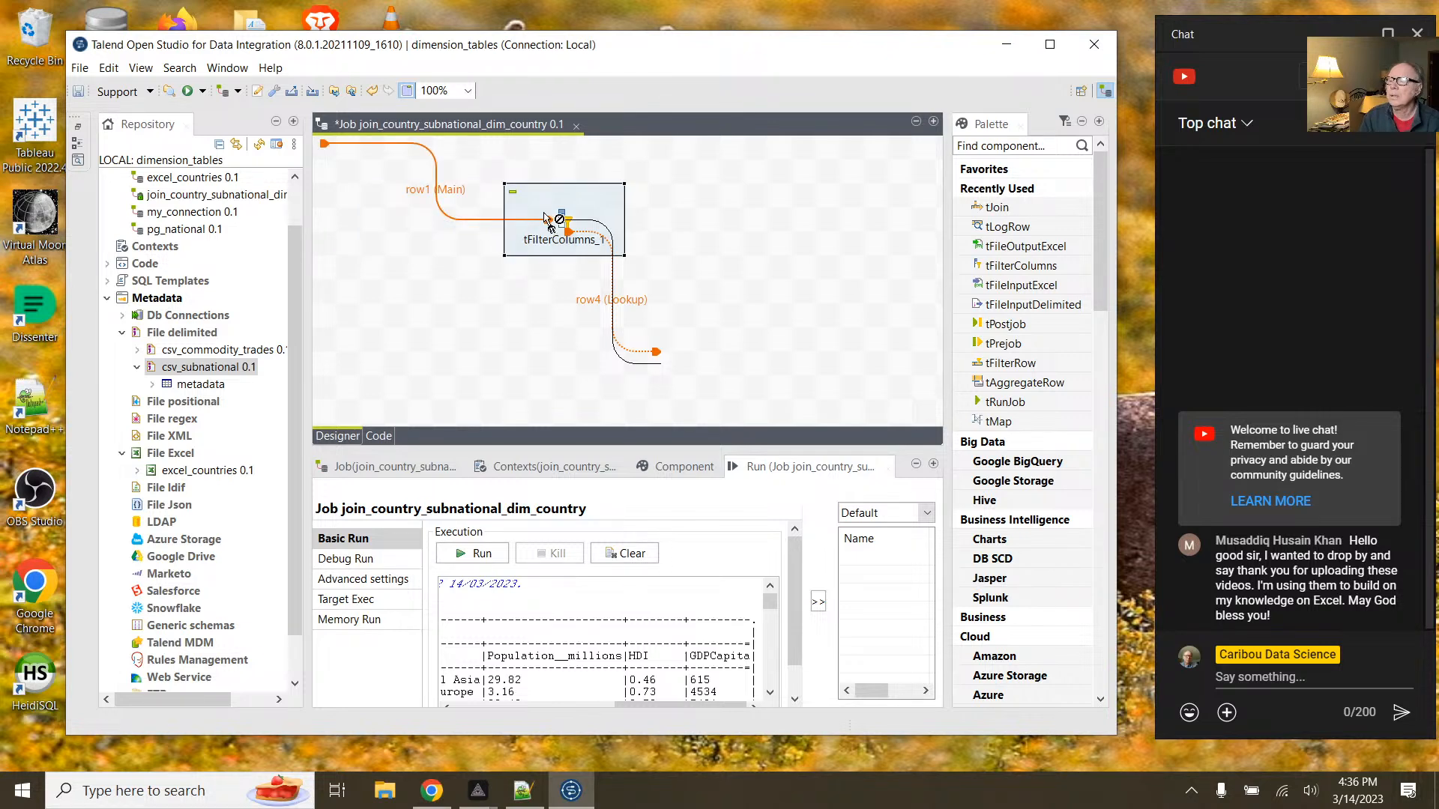
key(Delete)
click(565, 222)
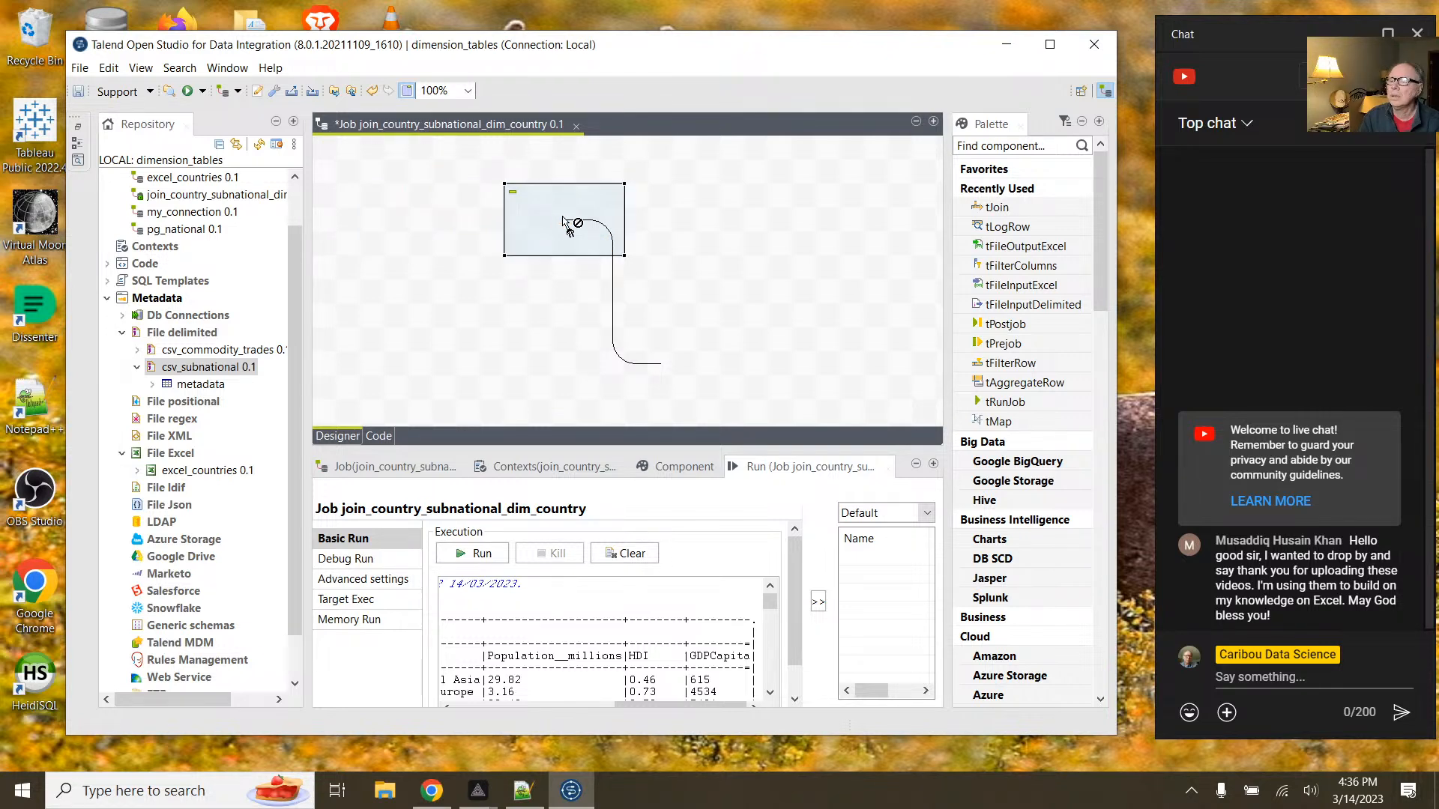
click(614, 319)
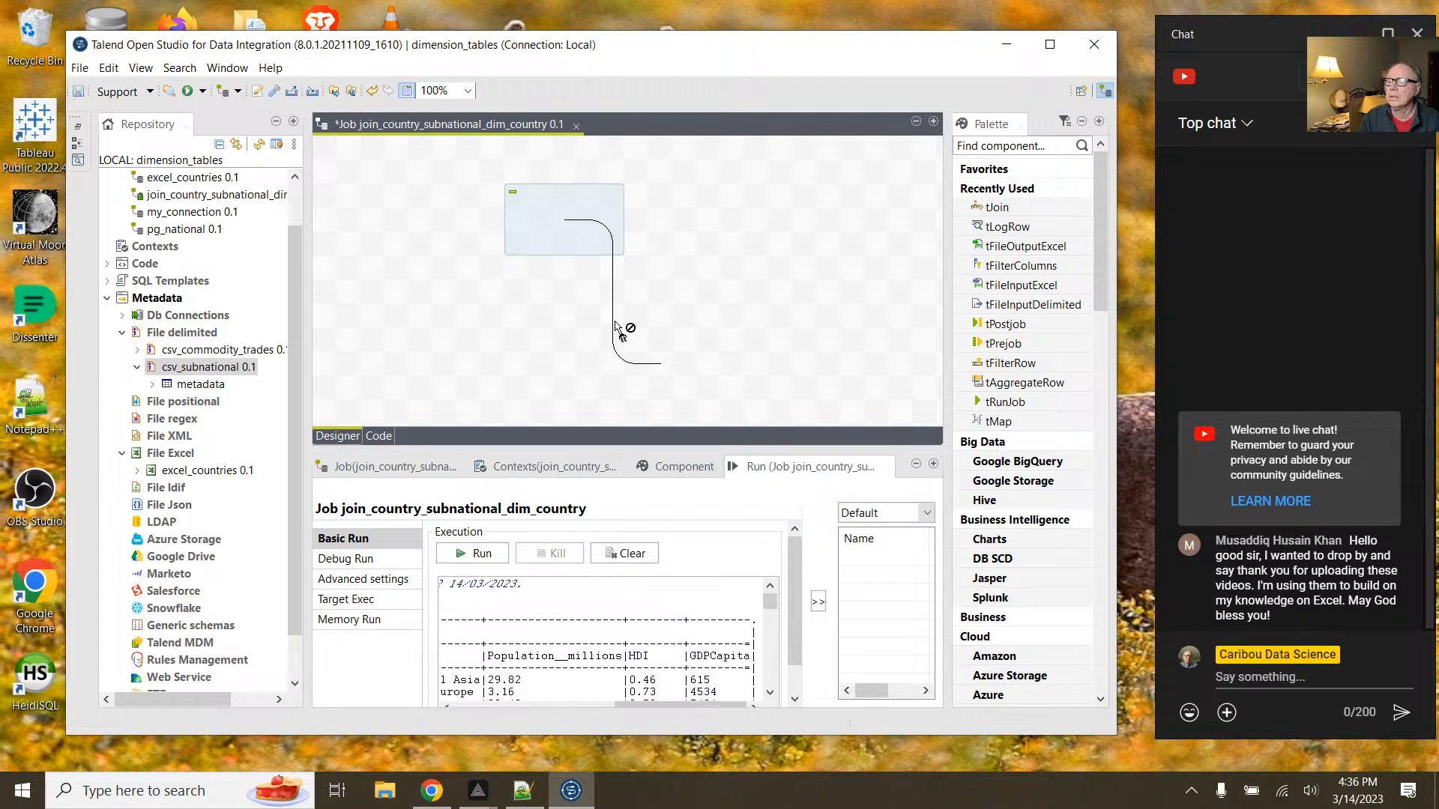
click(574, 241)
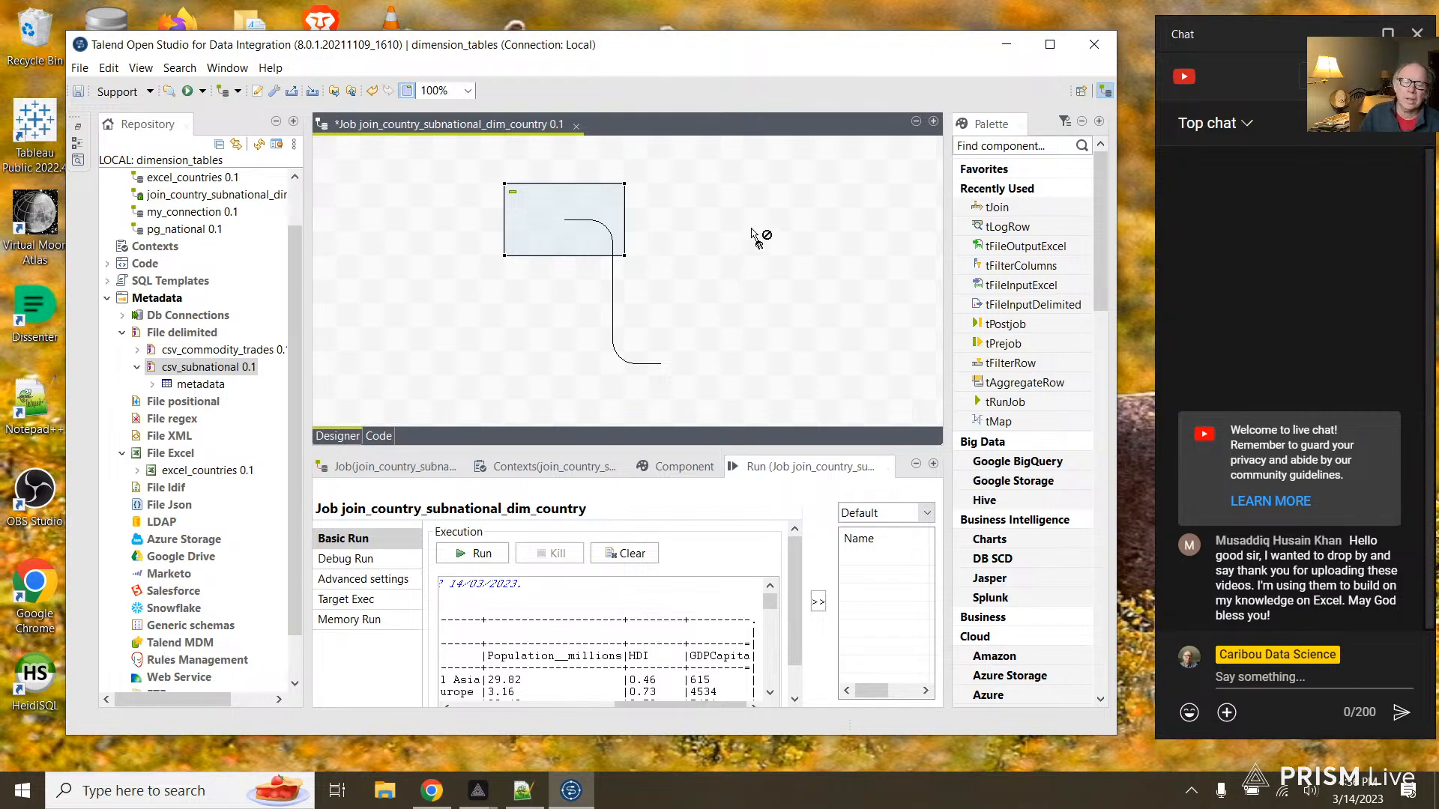
Step: Close Talend Open Studio without saving the changes to join_country_subnational_dim_country
click(1095, 47)
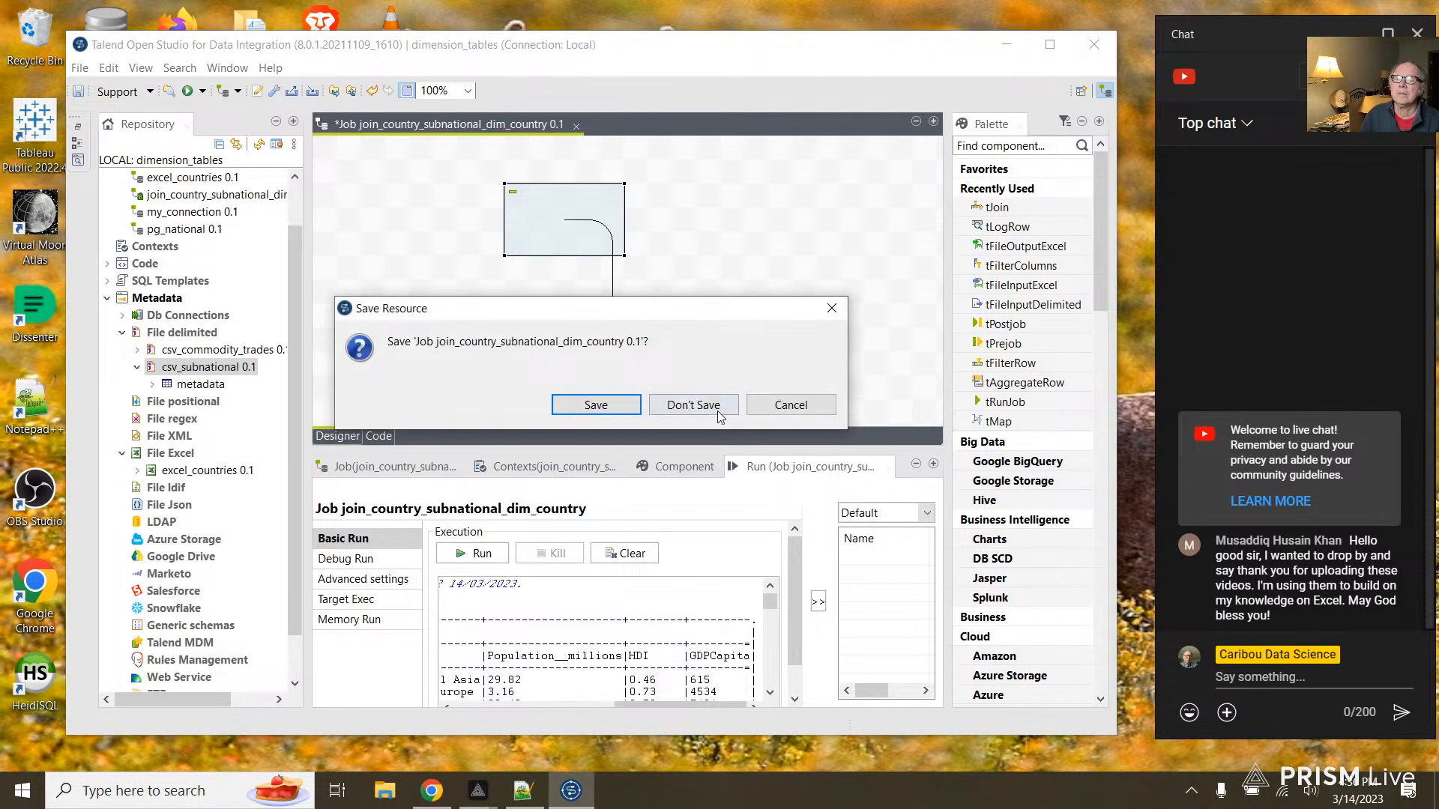
click(711, 414)
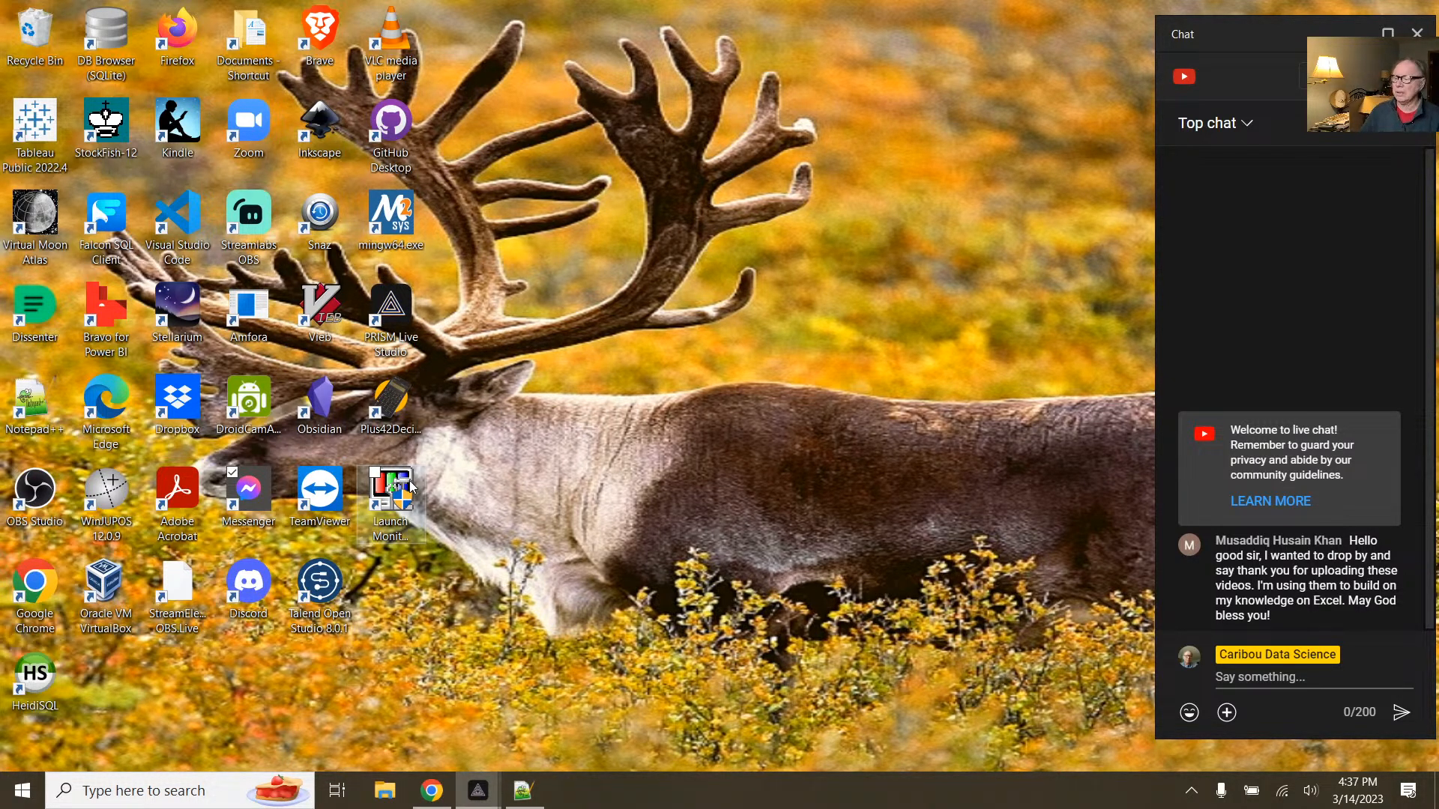
Step: Try twice to relaunch Talend Open Studio, dismissing the workspace error and cancelling the workspace selection each time
click(324, 604)
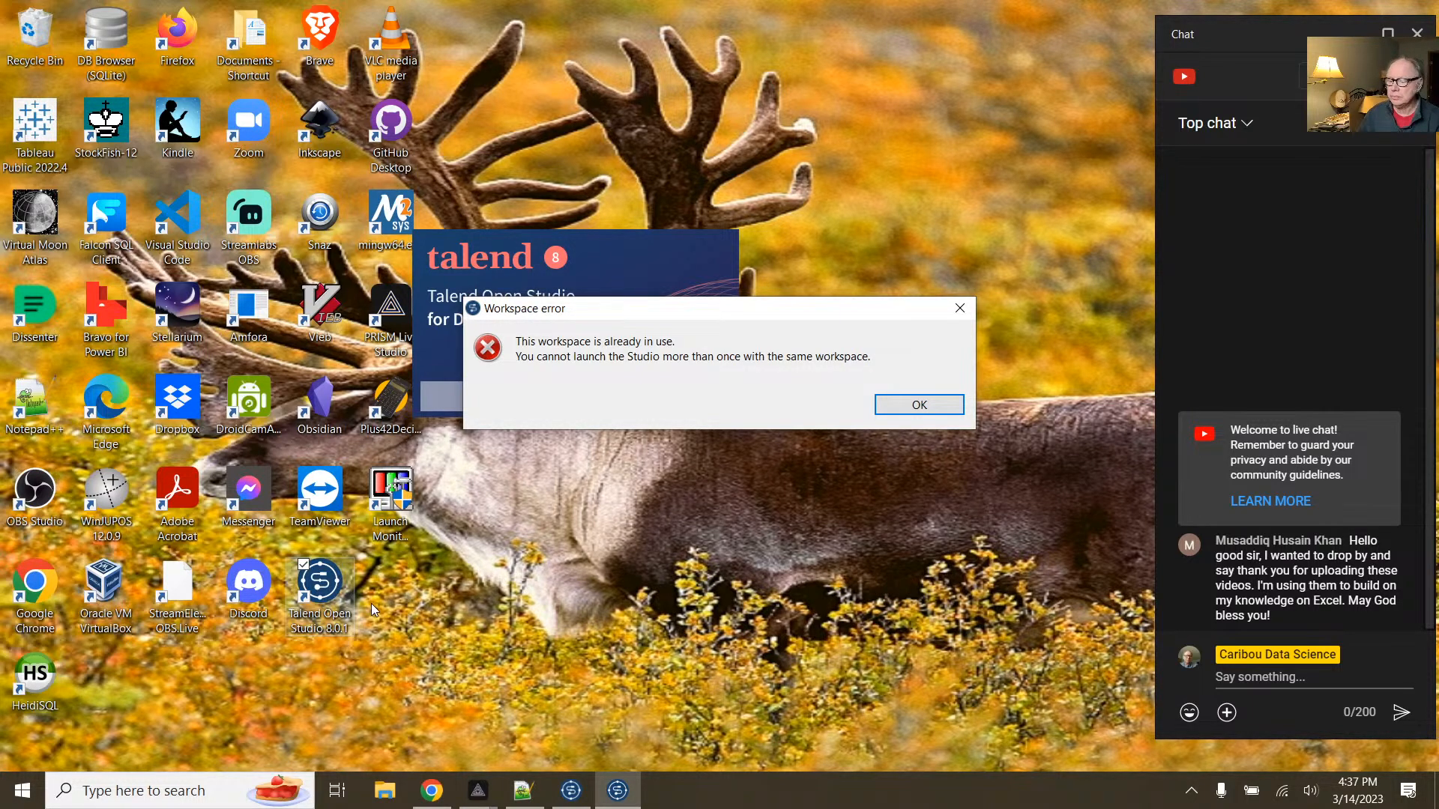
click(892, 406)
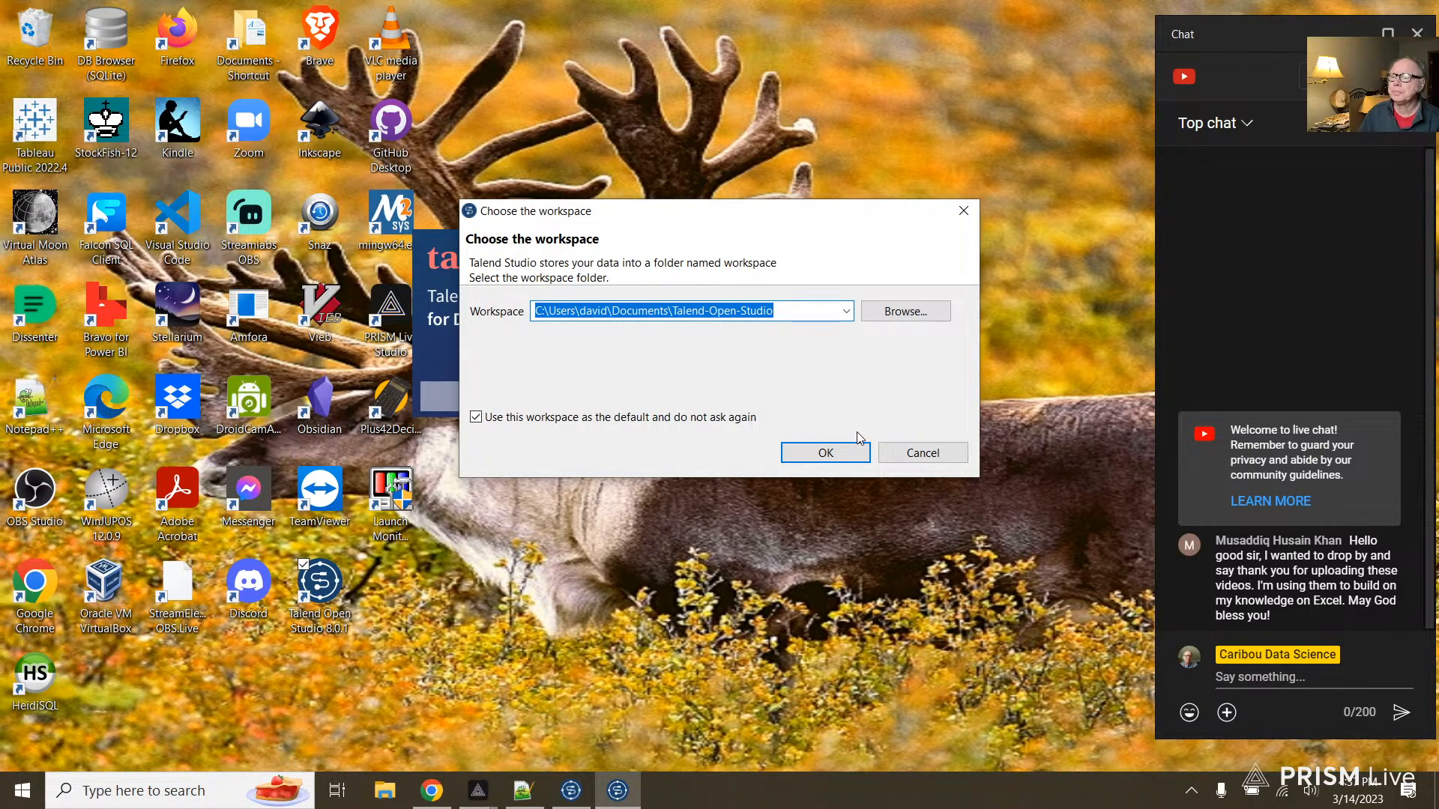
click(937, 450)
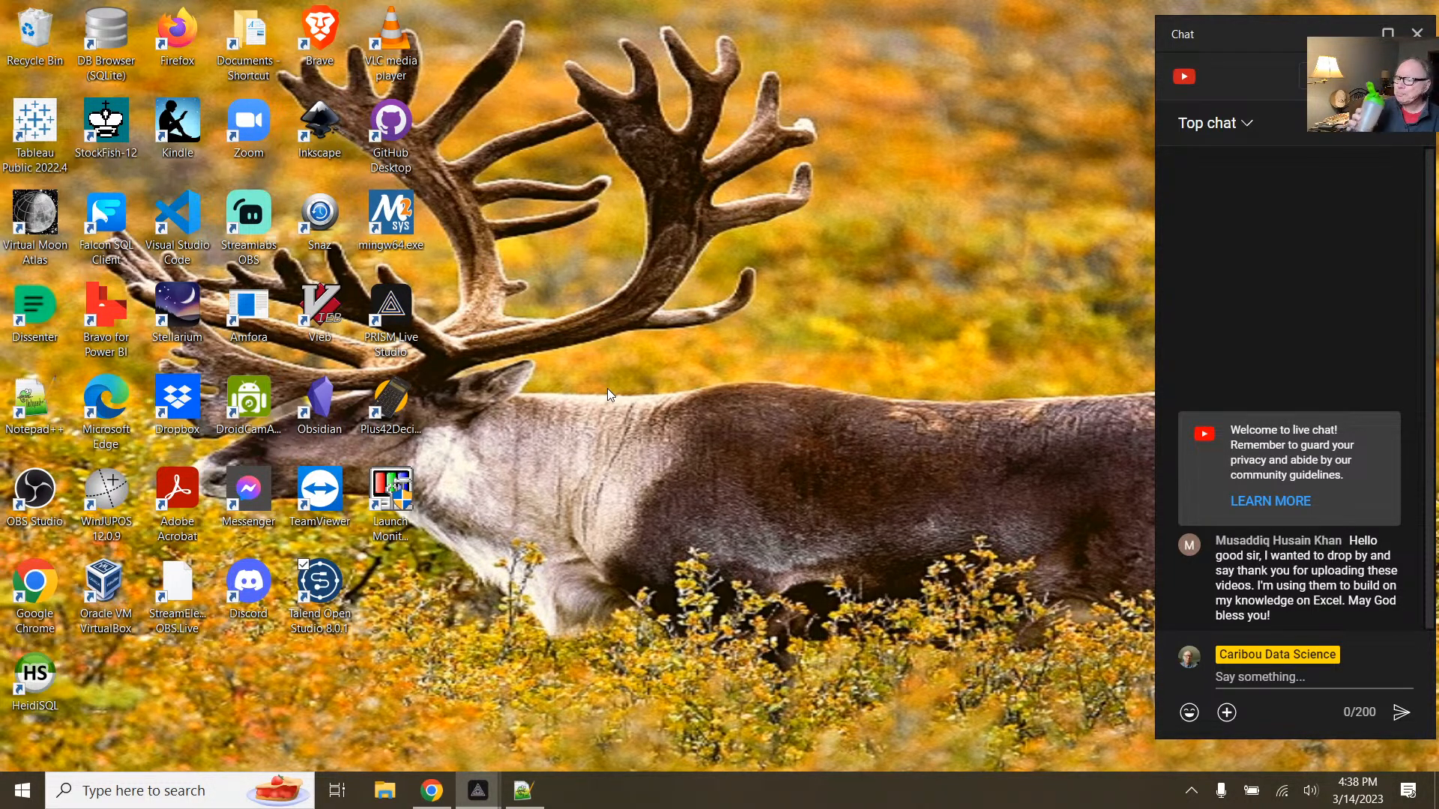
double_click(349, 585)
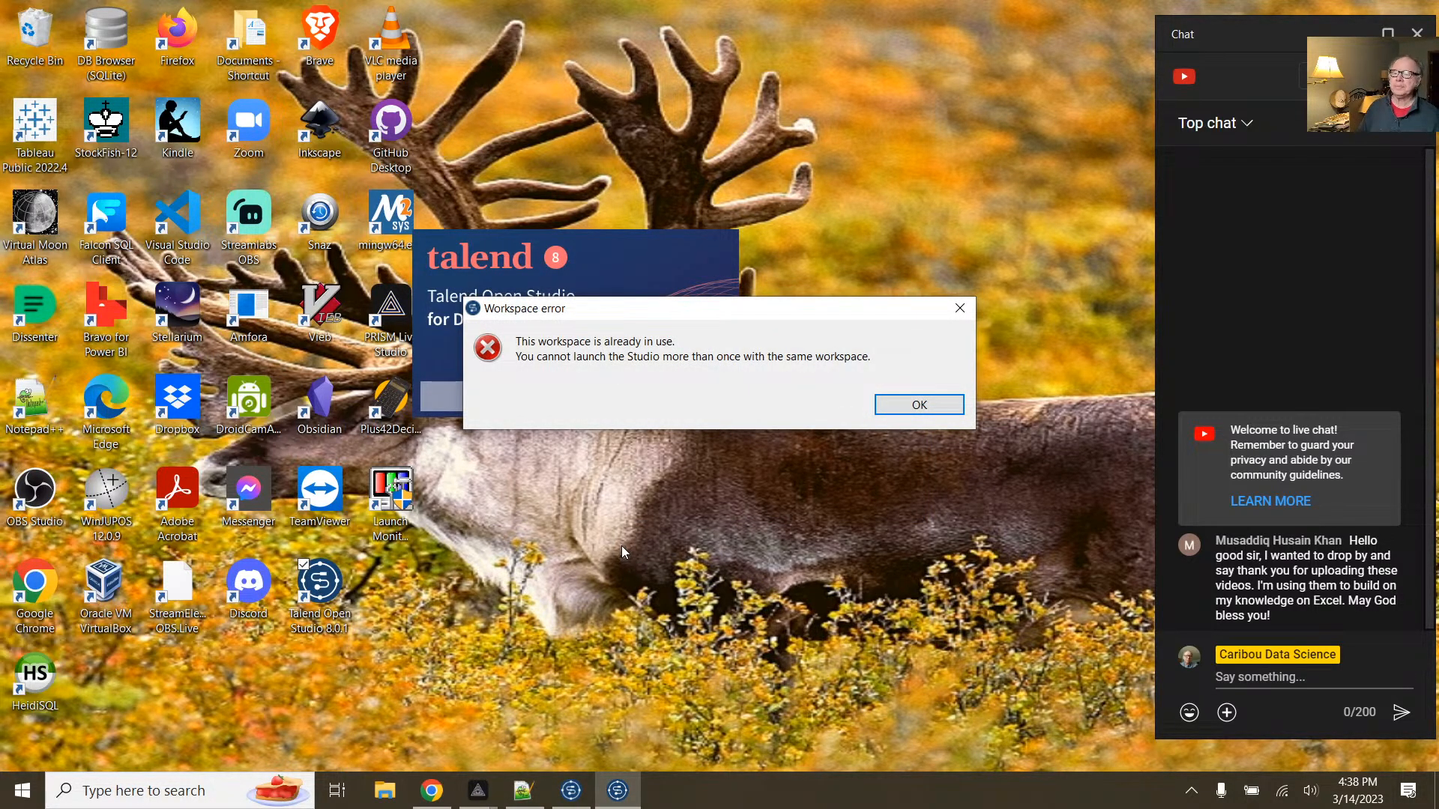
click(882, 406)
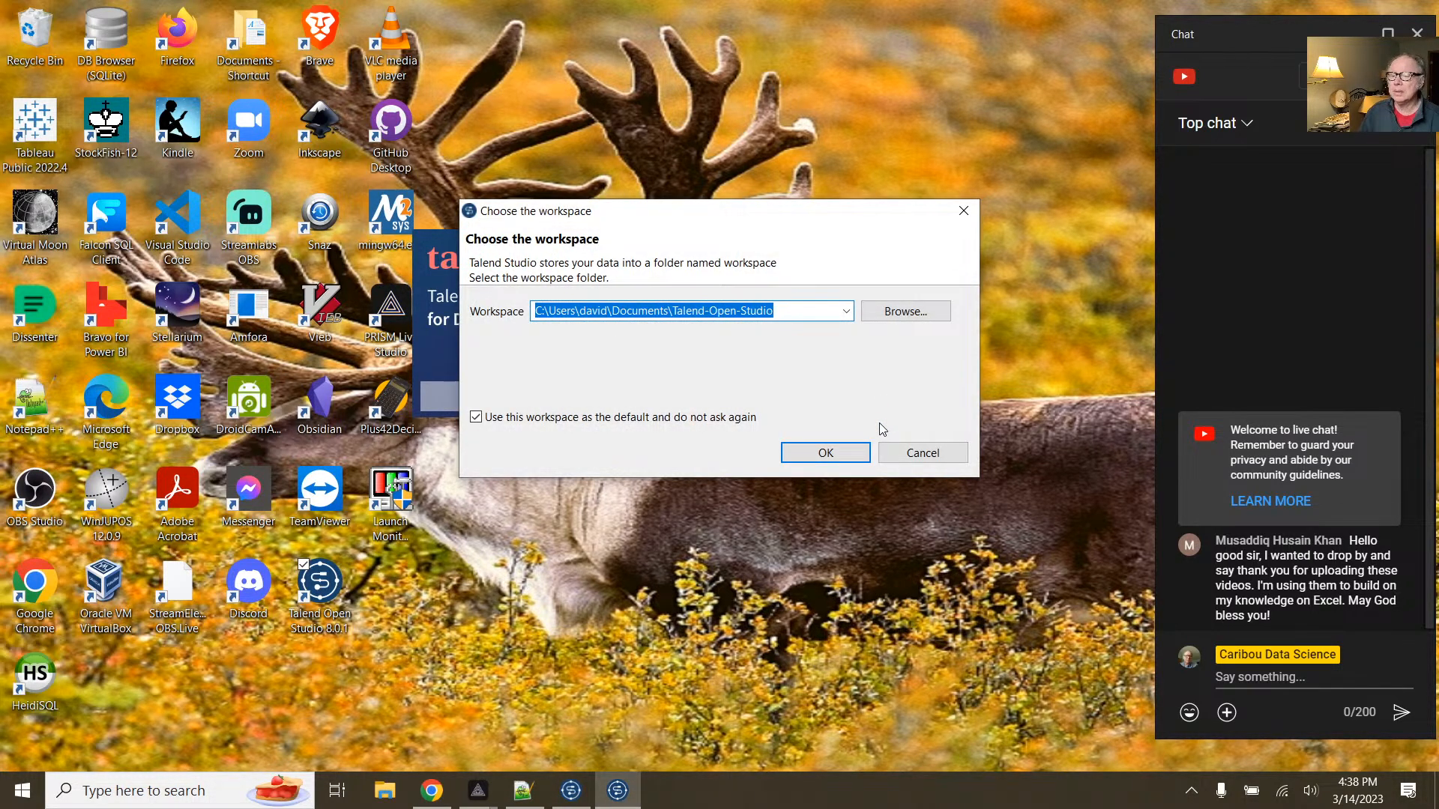
click(882, 454)
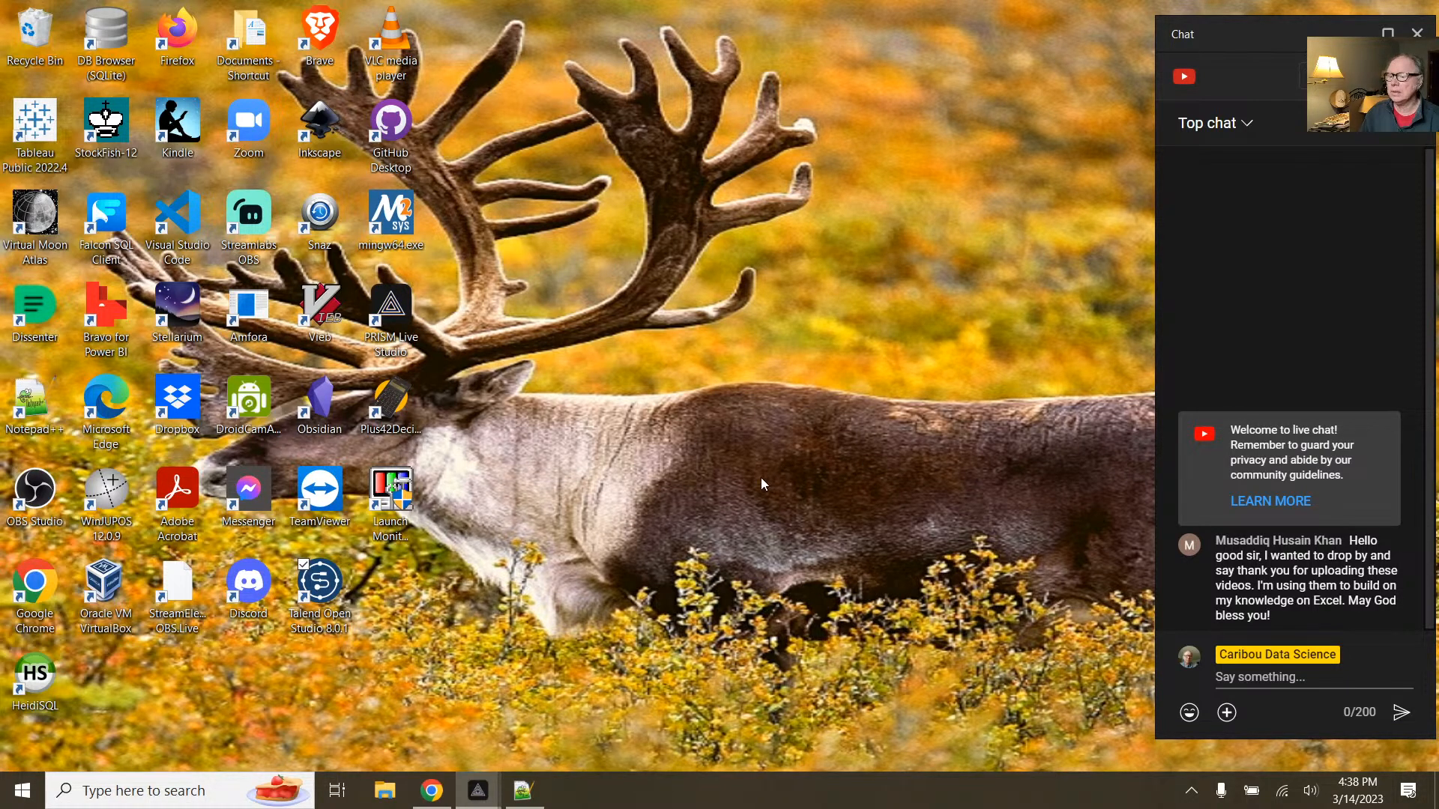
Step: Check Task Manager's list of running processes for a leftover Talend instance, and close Task Manager
right_click(621, 786)
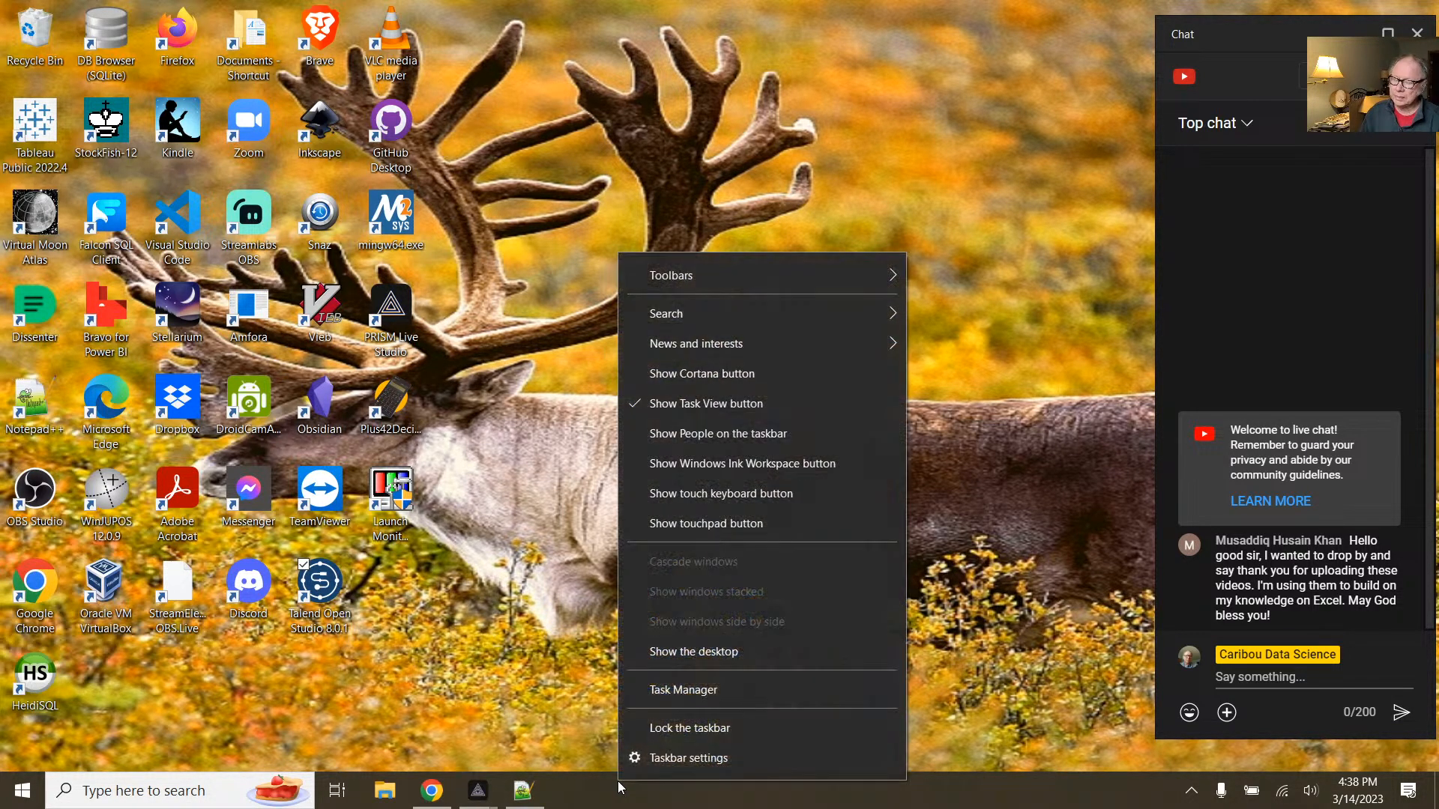
click(679, 689)
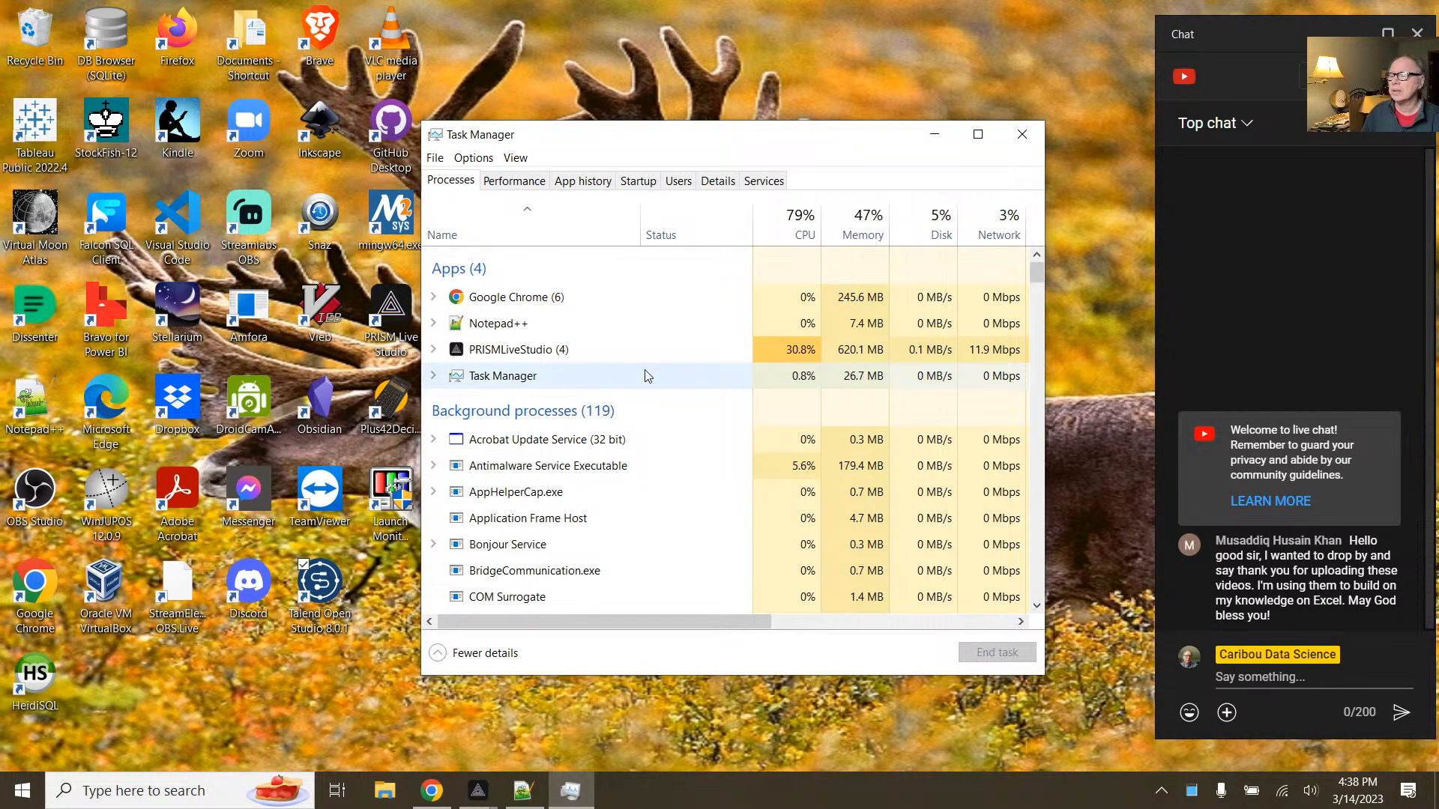
click(1016, 146)
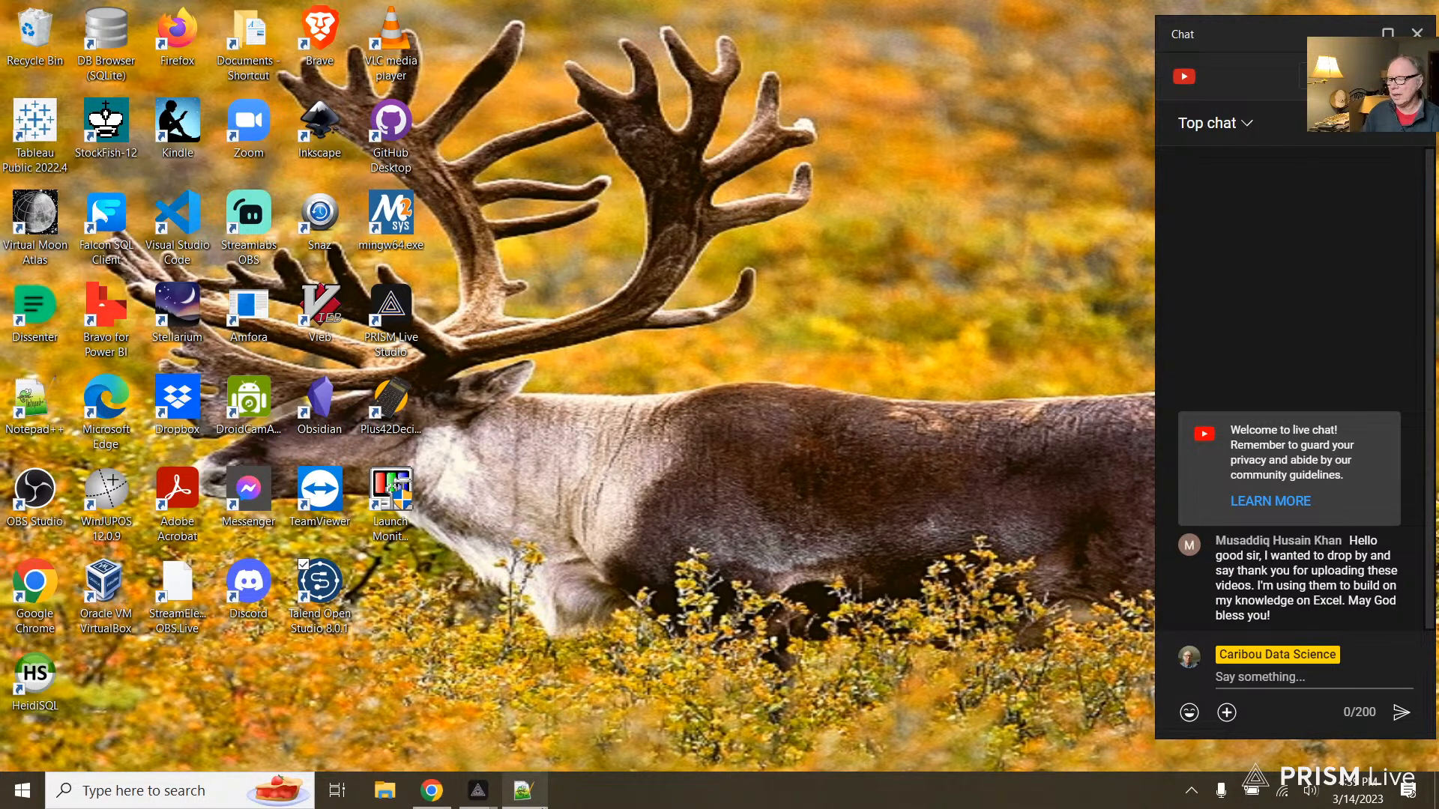
Step: Open the Udemy course Data Integration & ETL with Talend Open Studio Zero to Hero in Chrome, and close the browser
click(430, 800)
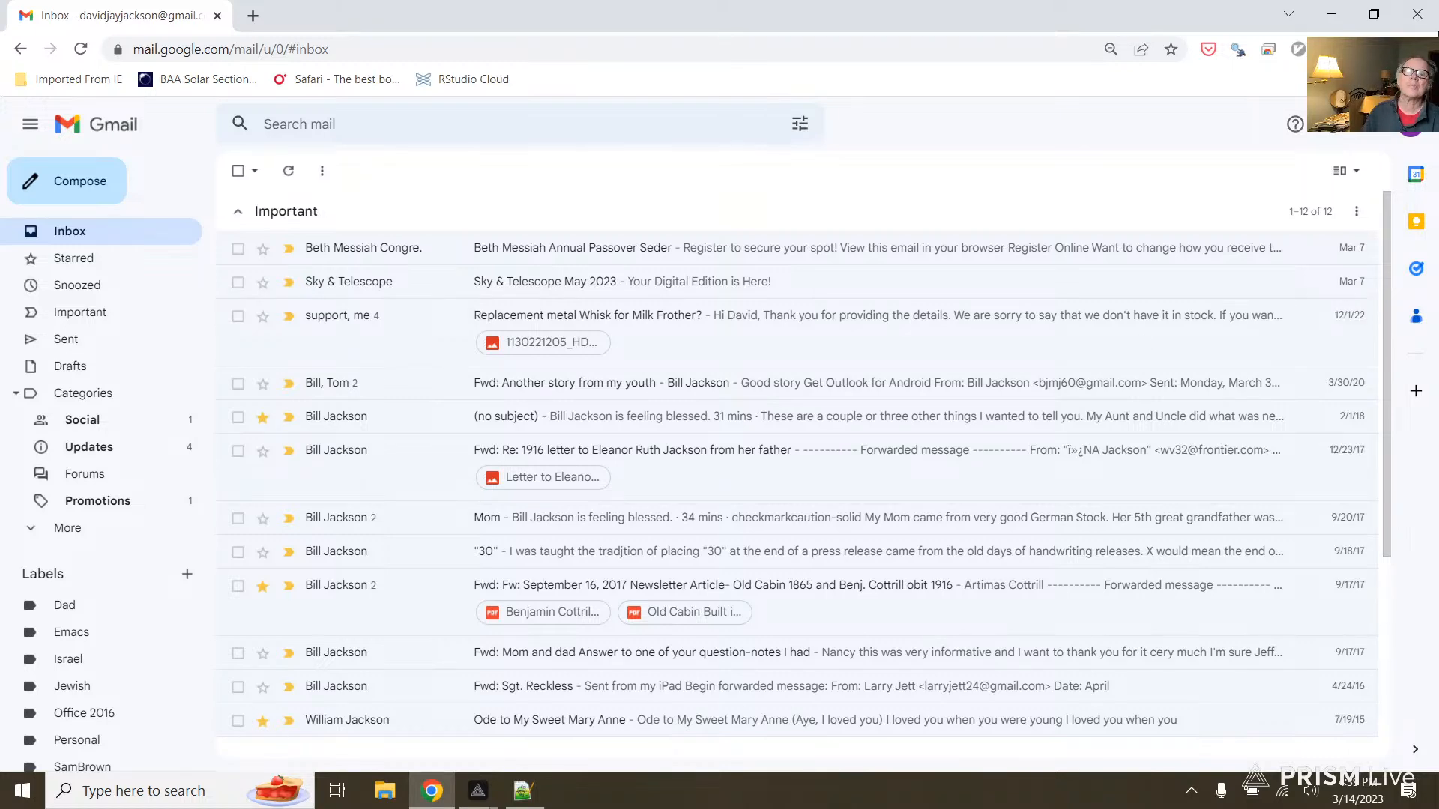
click(1374, 15)
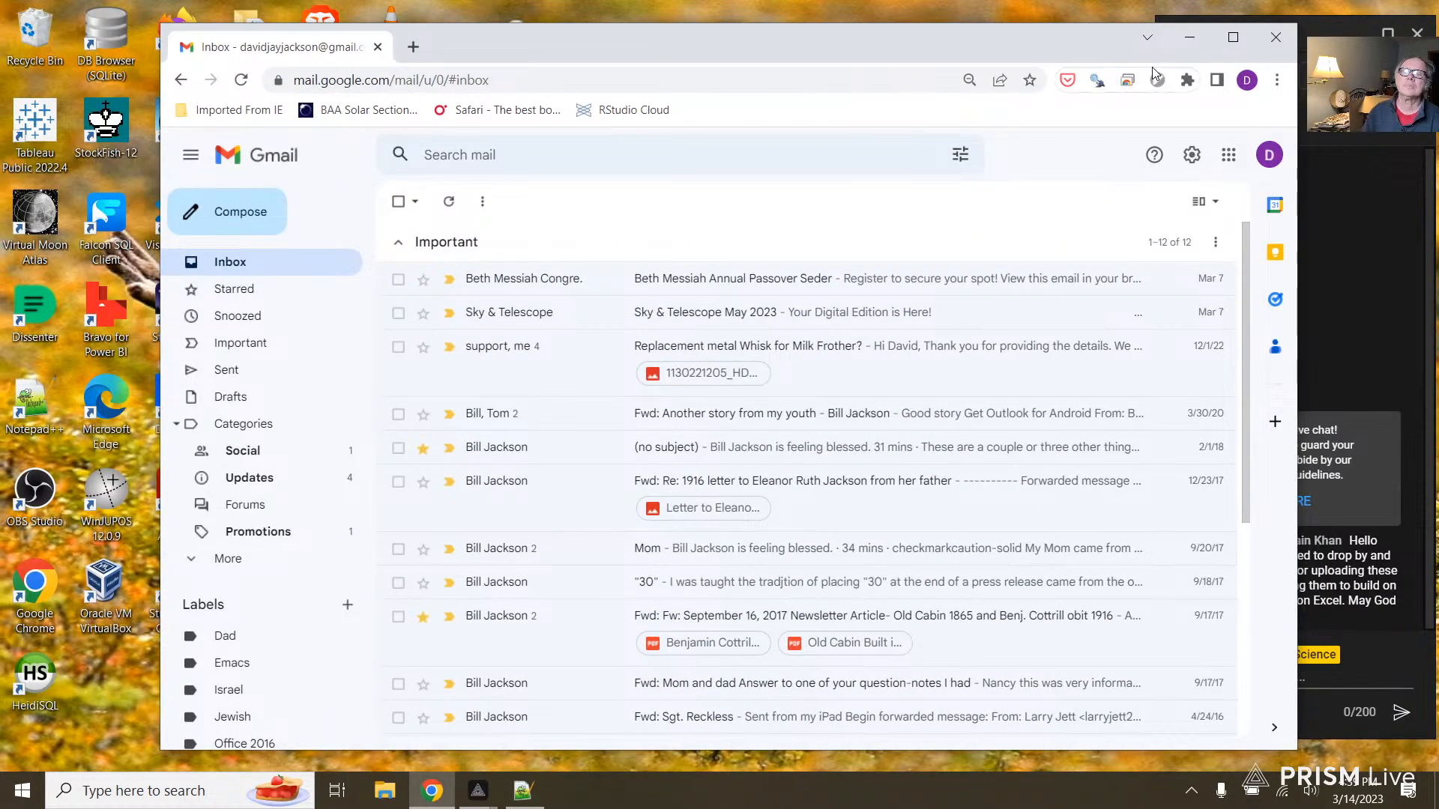
click(1157, 79)
drag(1064, 36, 968, 33)
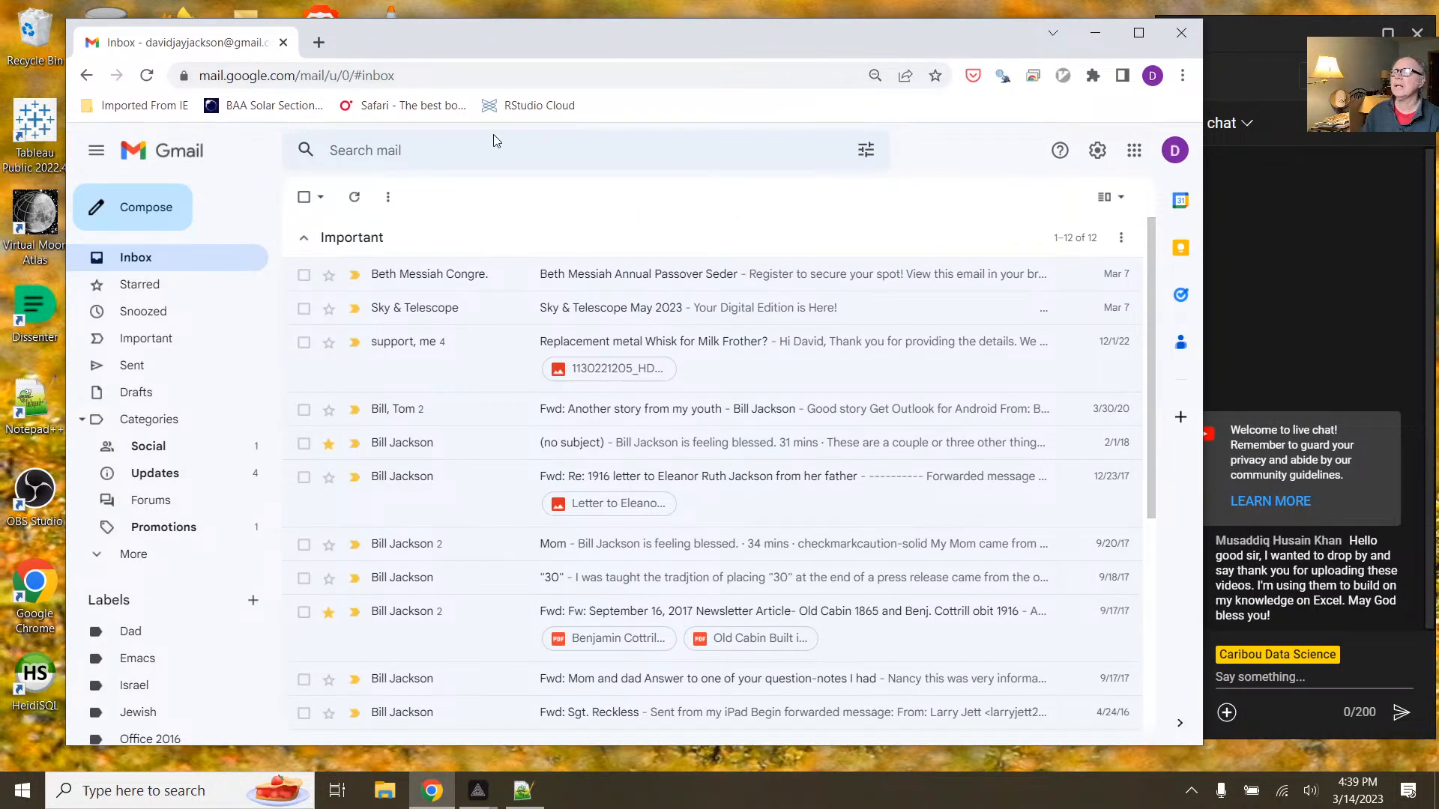
drag(396, 75, 93, 35)
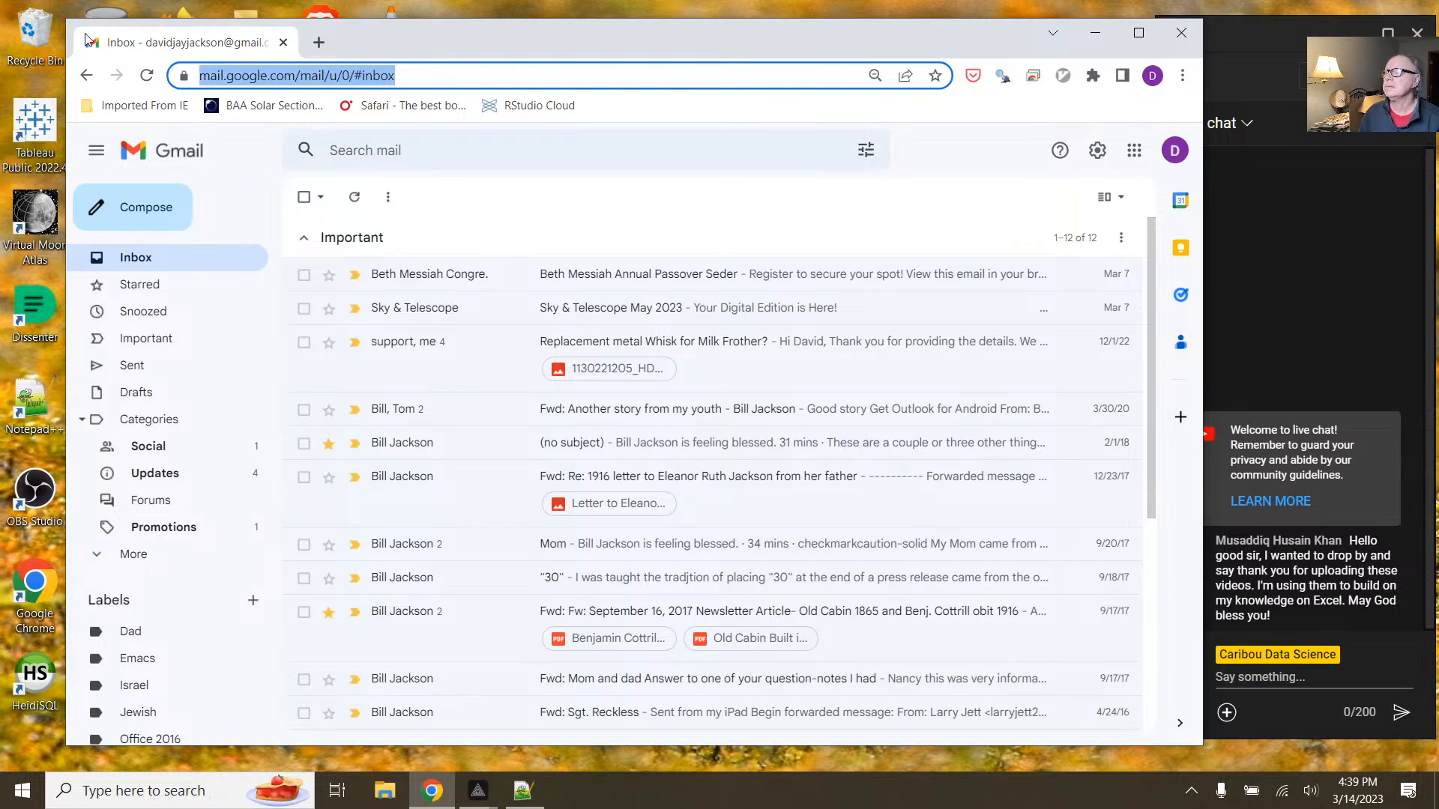
text(ud)
key(Return)
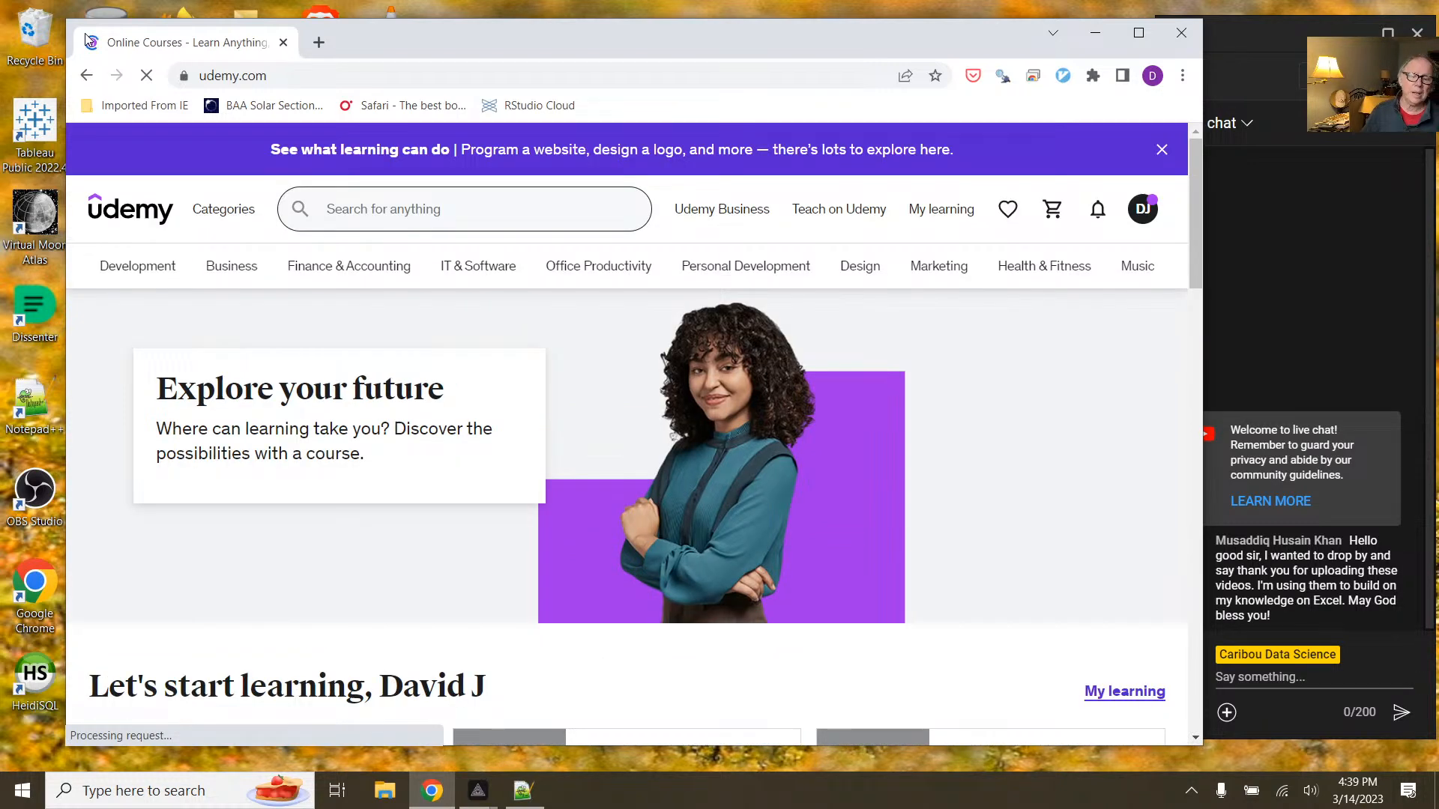
mouse_move(921, 206)
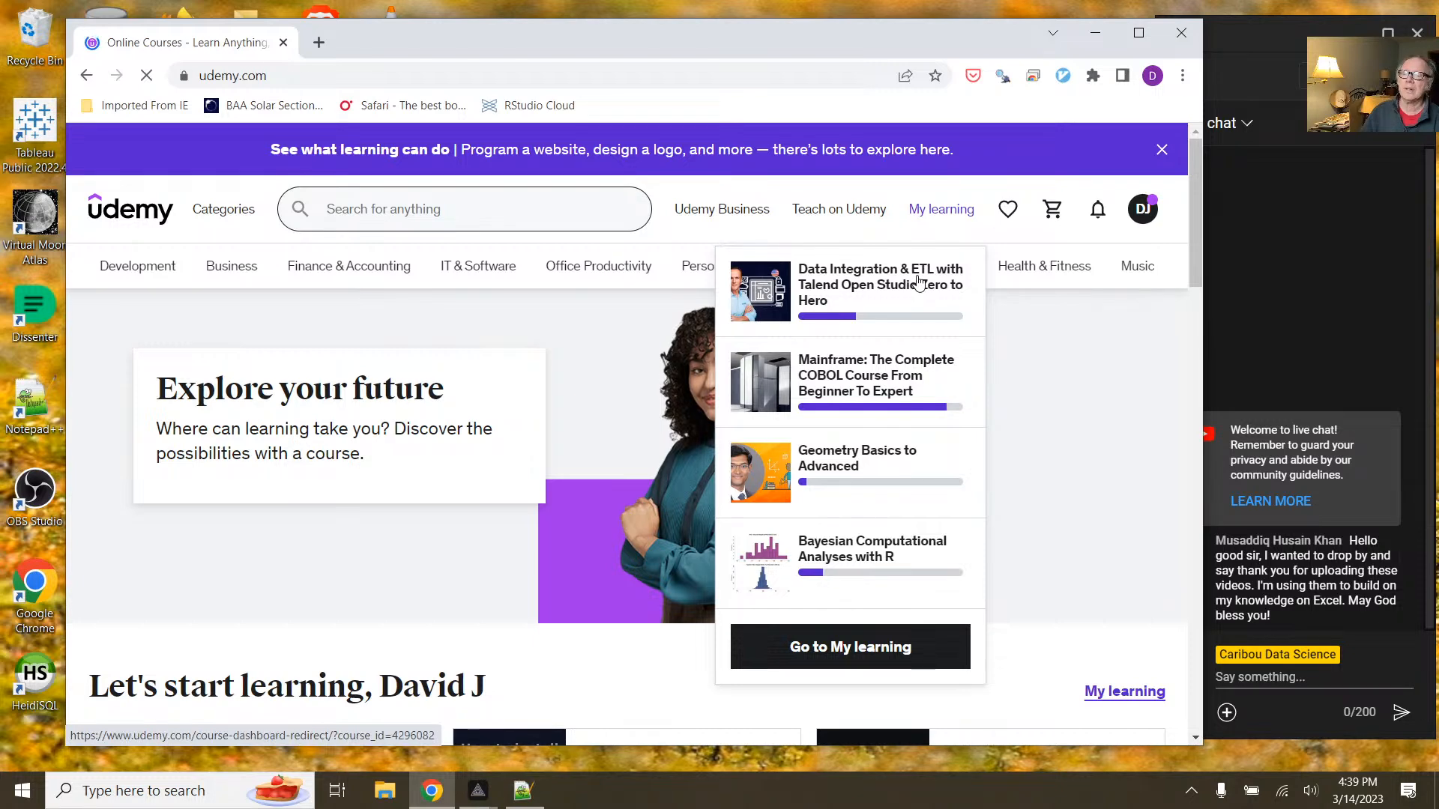
click(919, 283)
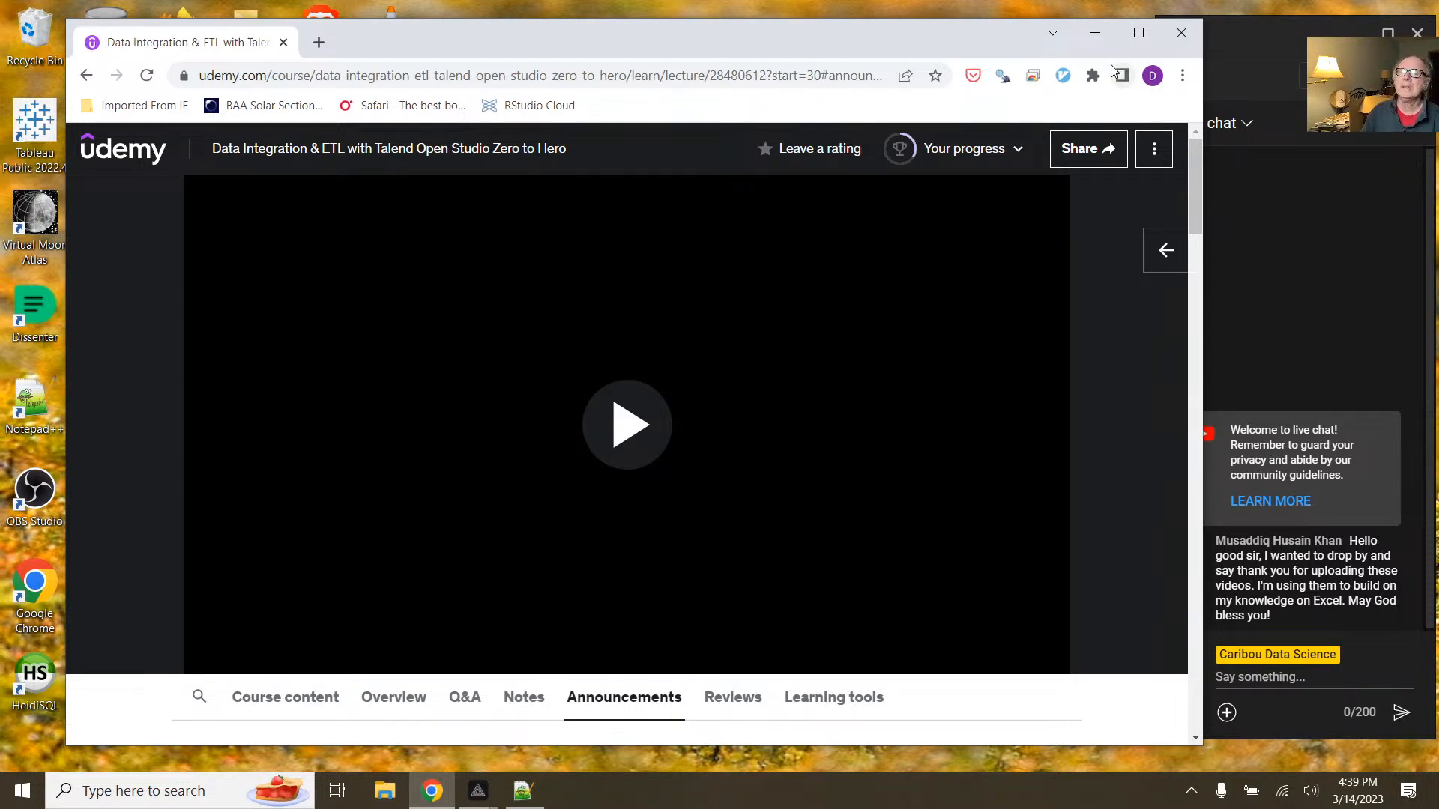
click(1177, 34)
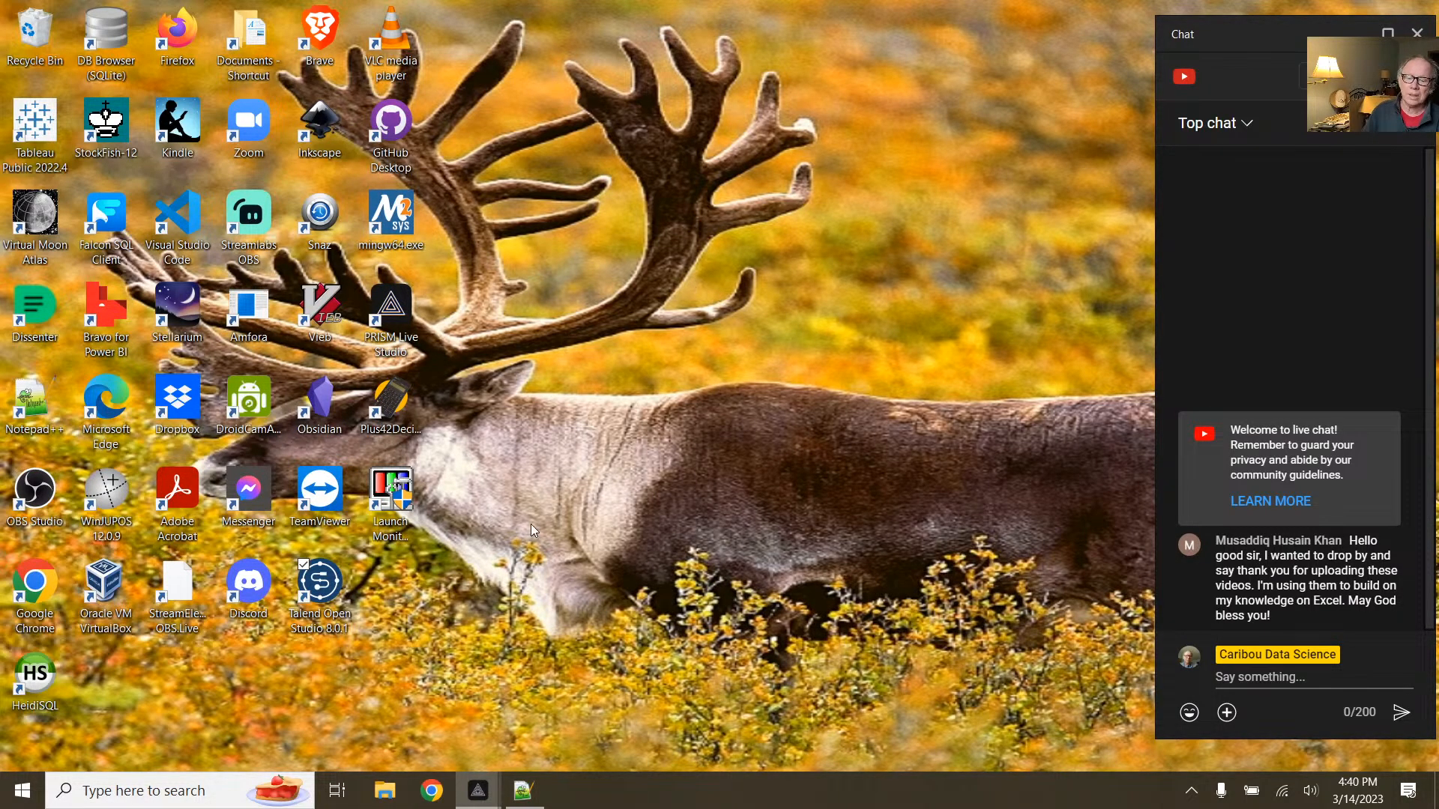
Step: Relaunch Talend Open Studio, stop using the Talend-Open-Studio folder as the default workspace, and try to load it, dismissing the workspace errors
double_click(337, 584)
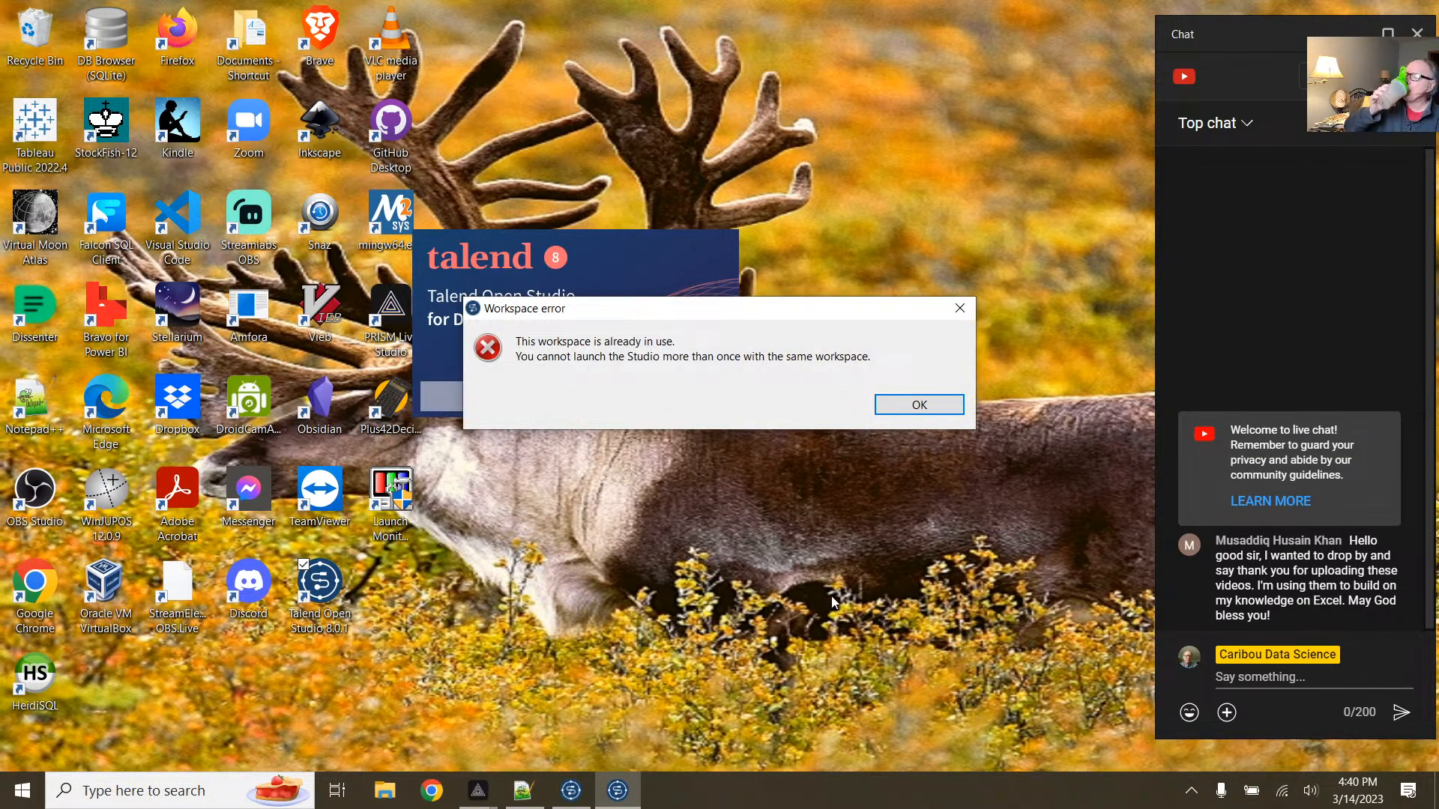
click(920, 405)
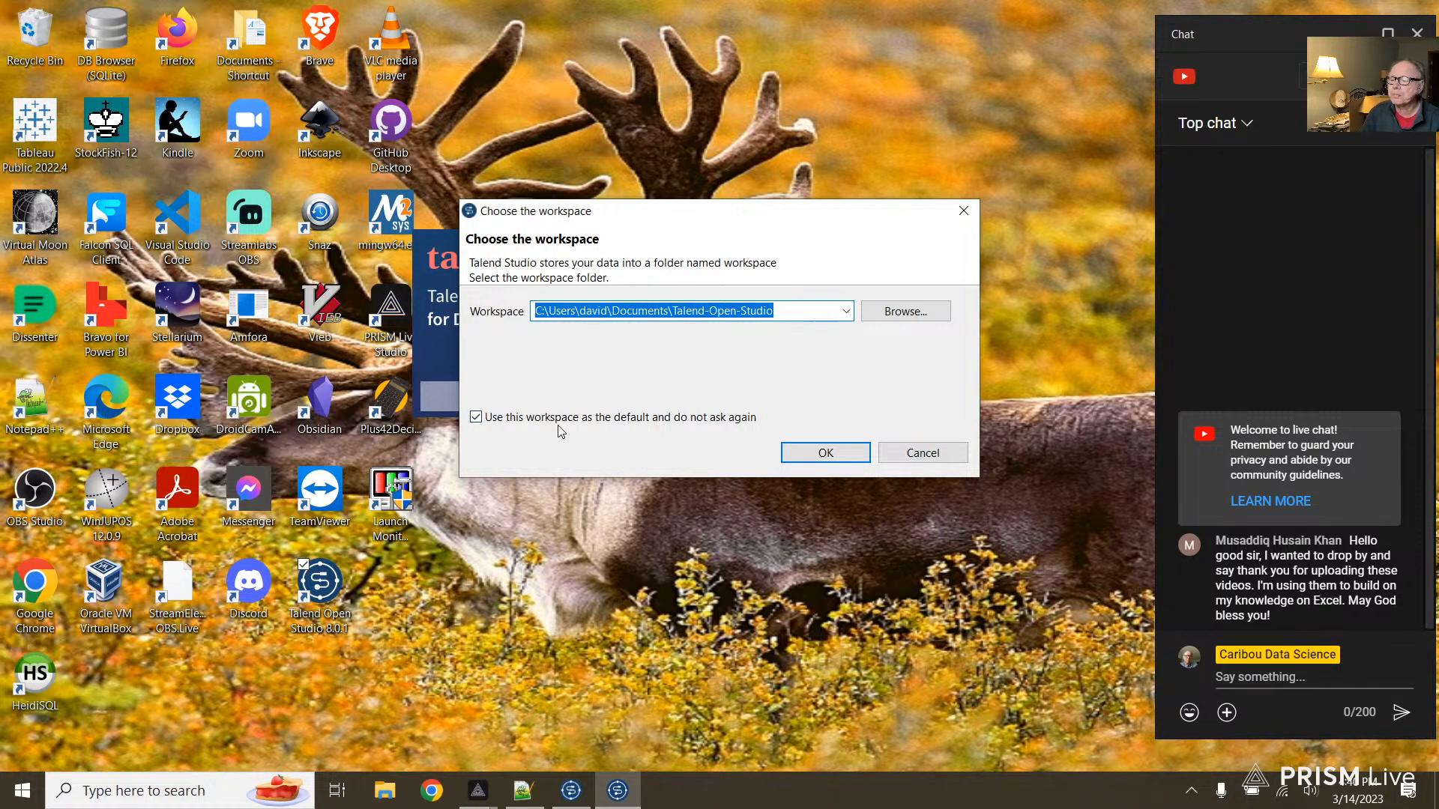
click(475, 418)
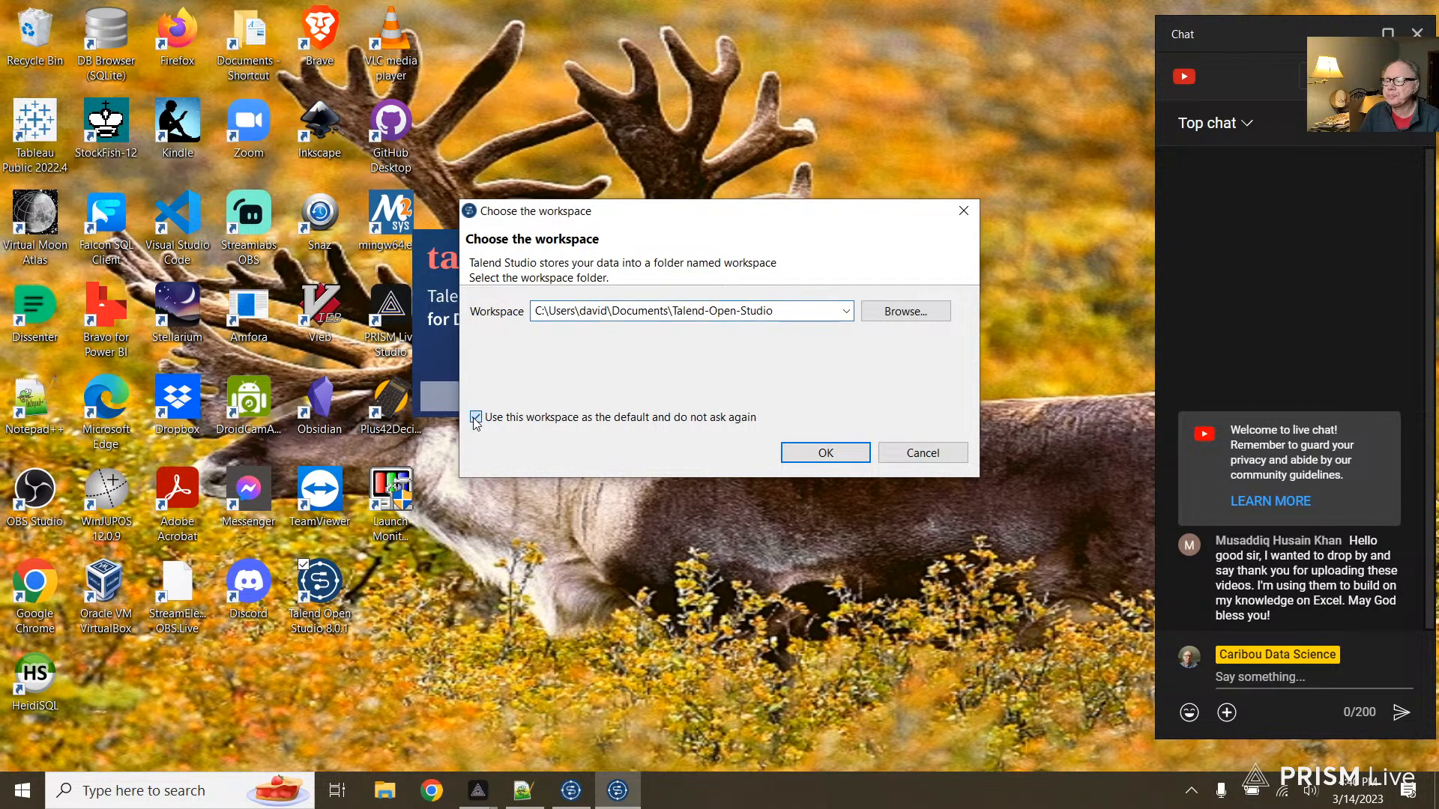
click(822, 455)
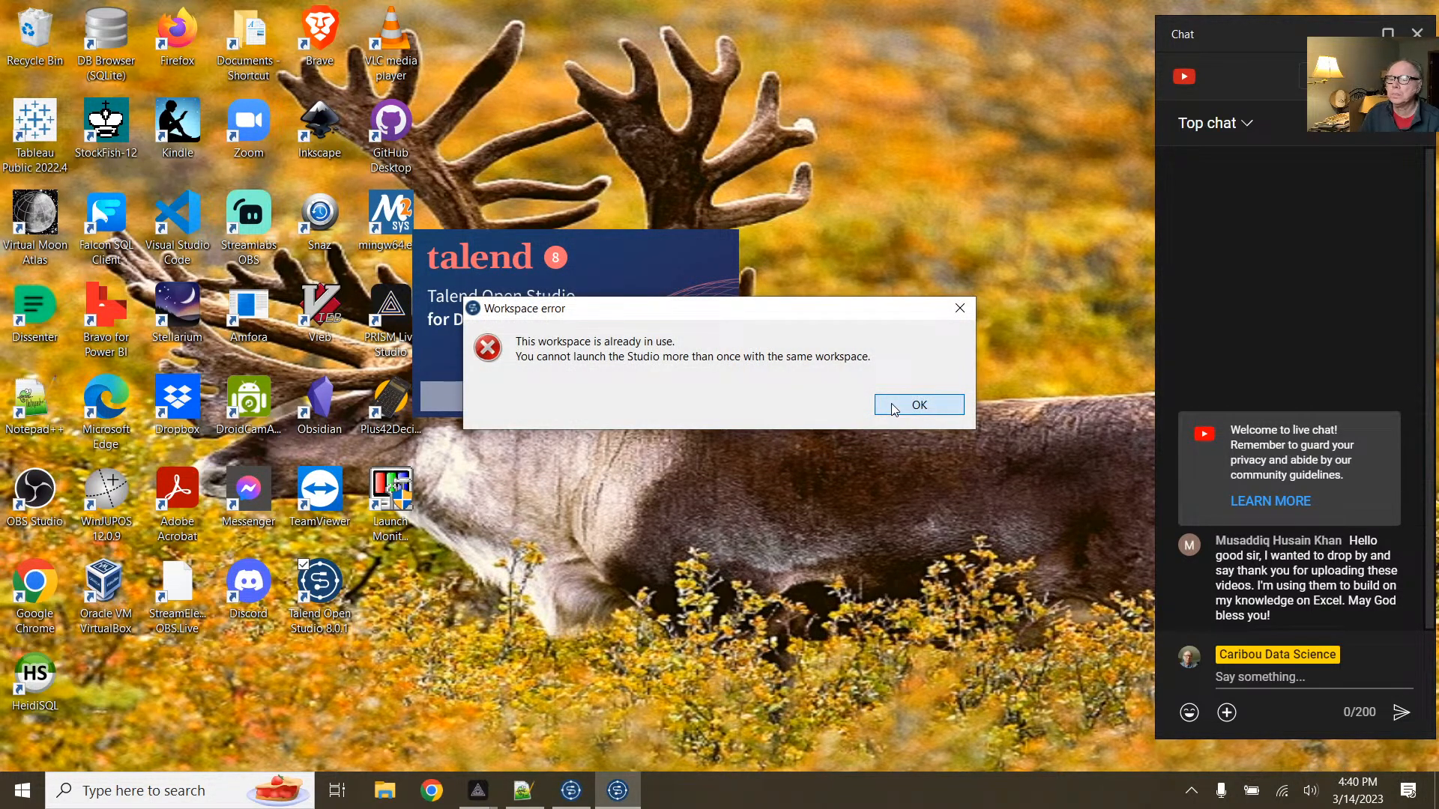
click(893, 406)
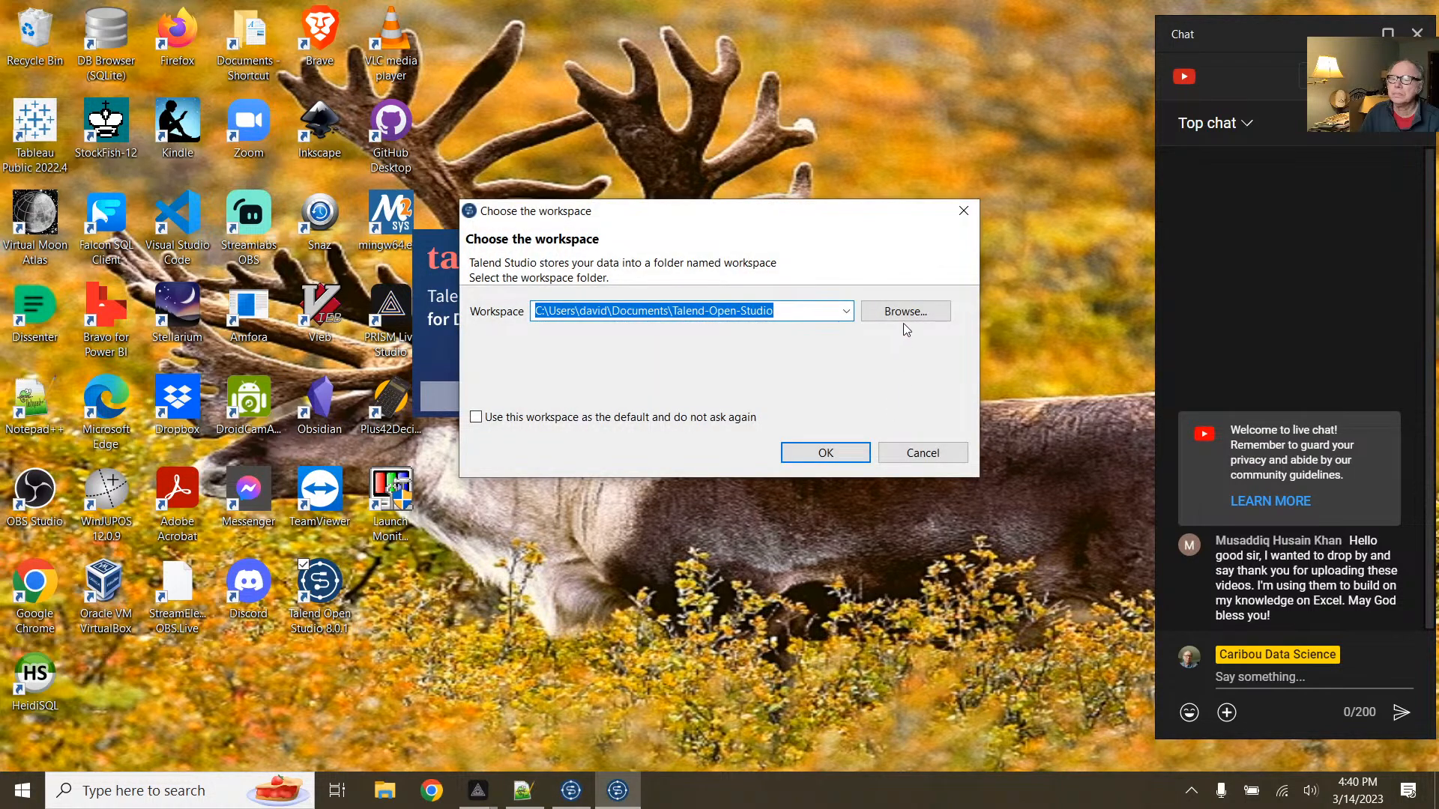
Step: Try to switch the workspace to the DIMENSION_TABLES folder inside Talend-Open-Studio, restarting the Studio and dismissing the workspace error
click(904, 320)
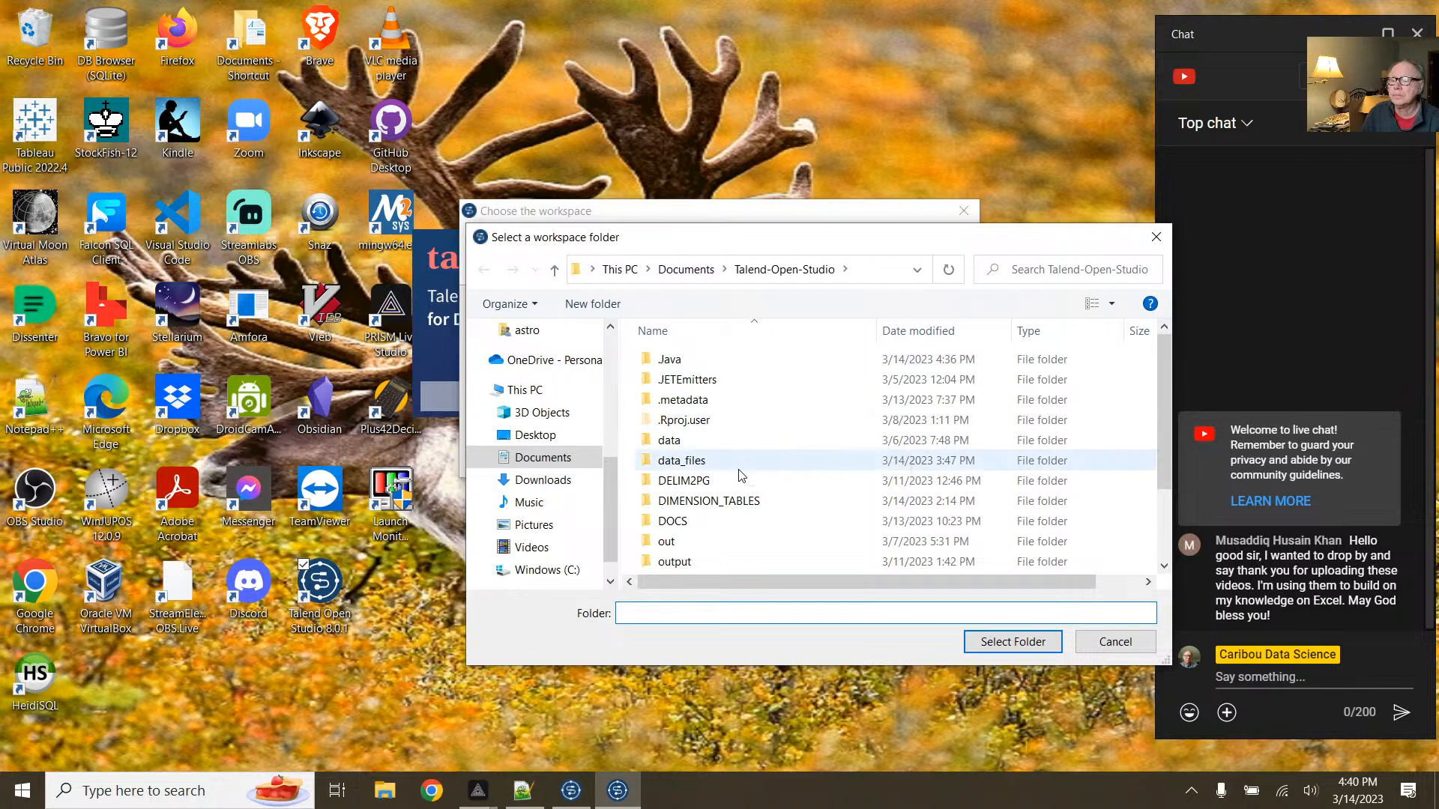
scroll(725, 475, down, 1)
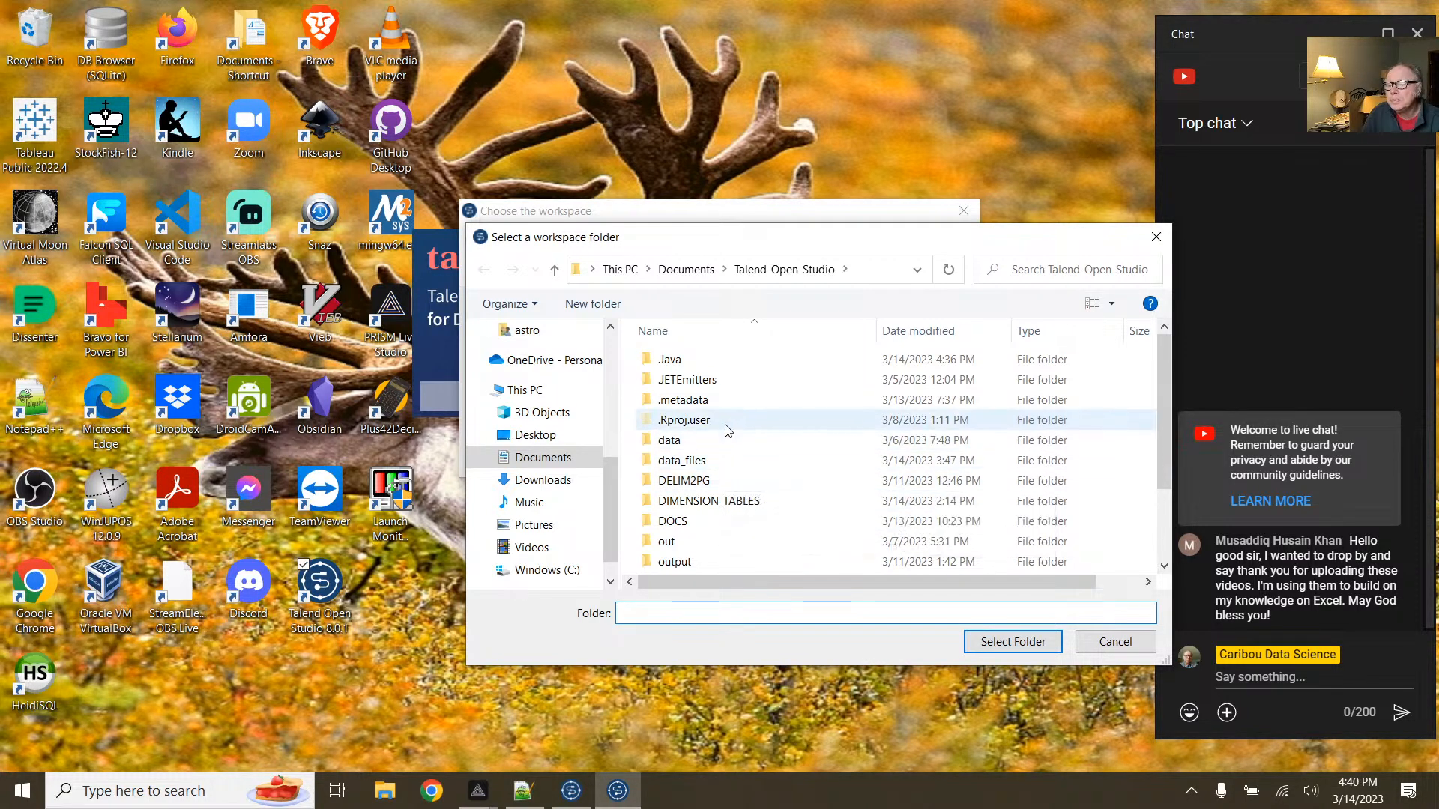
scroll(725, 434, down, 2)
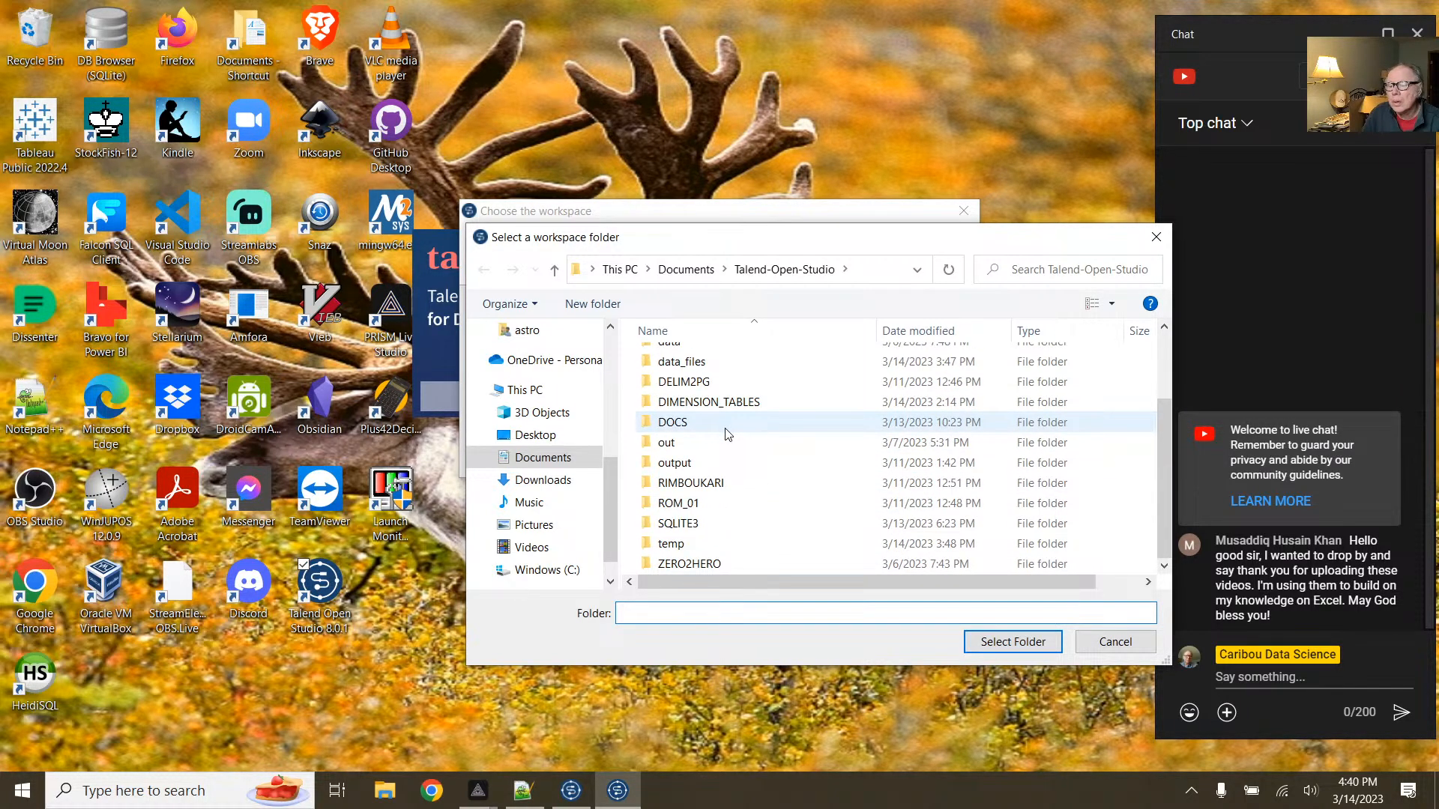
click(752, 404)
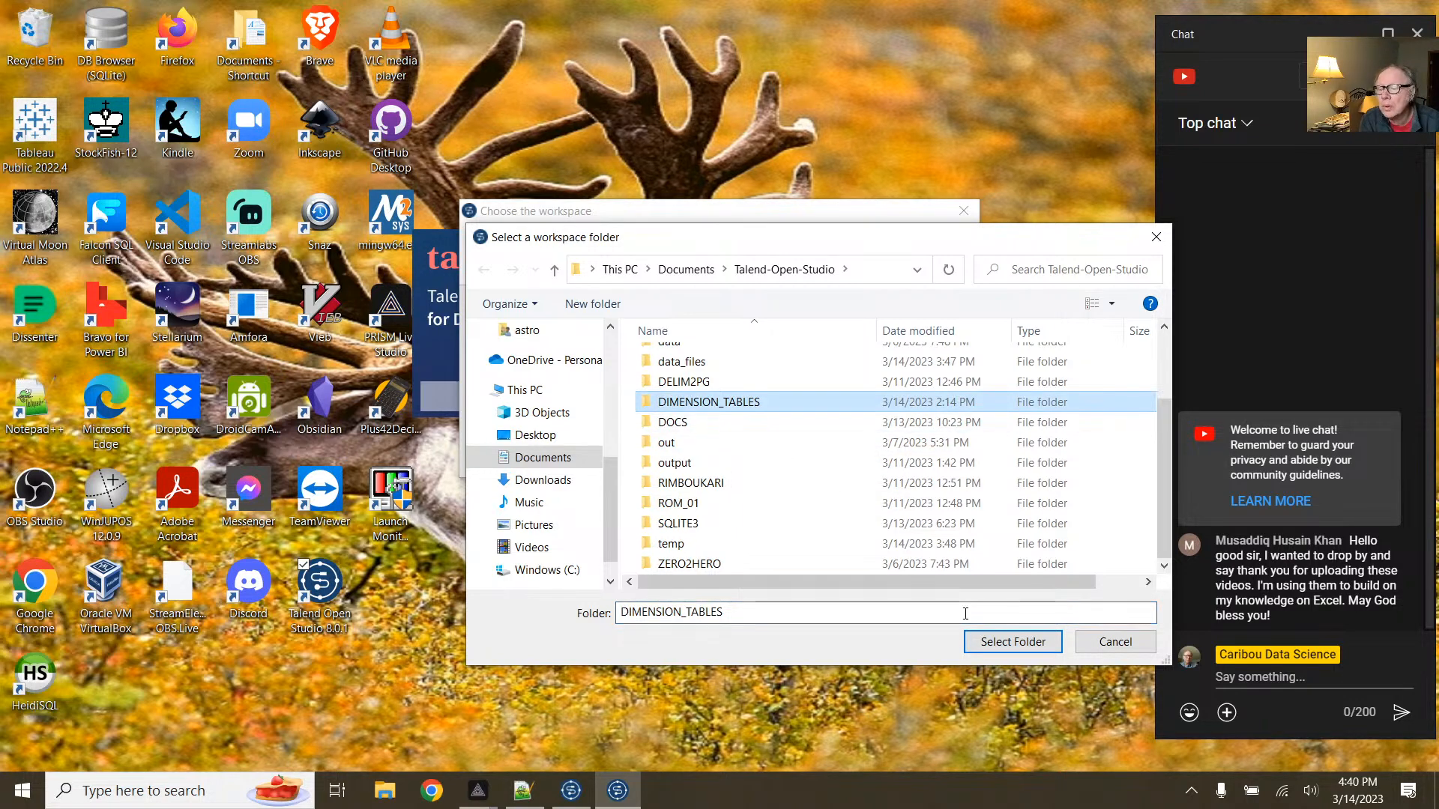
click(986, 638)
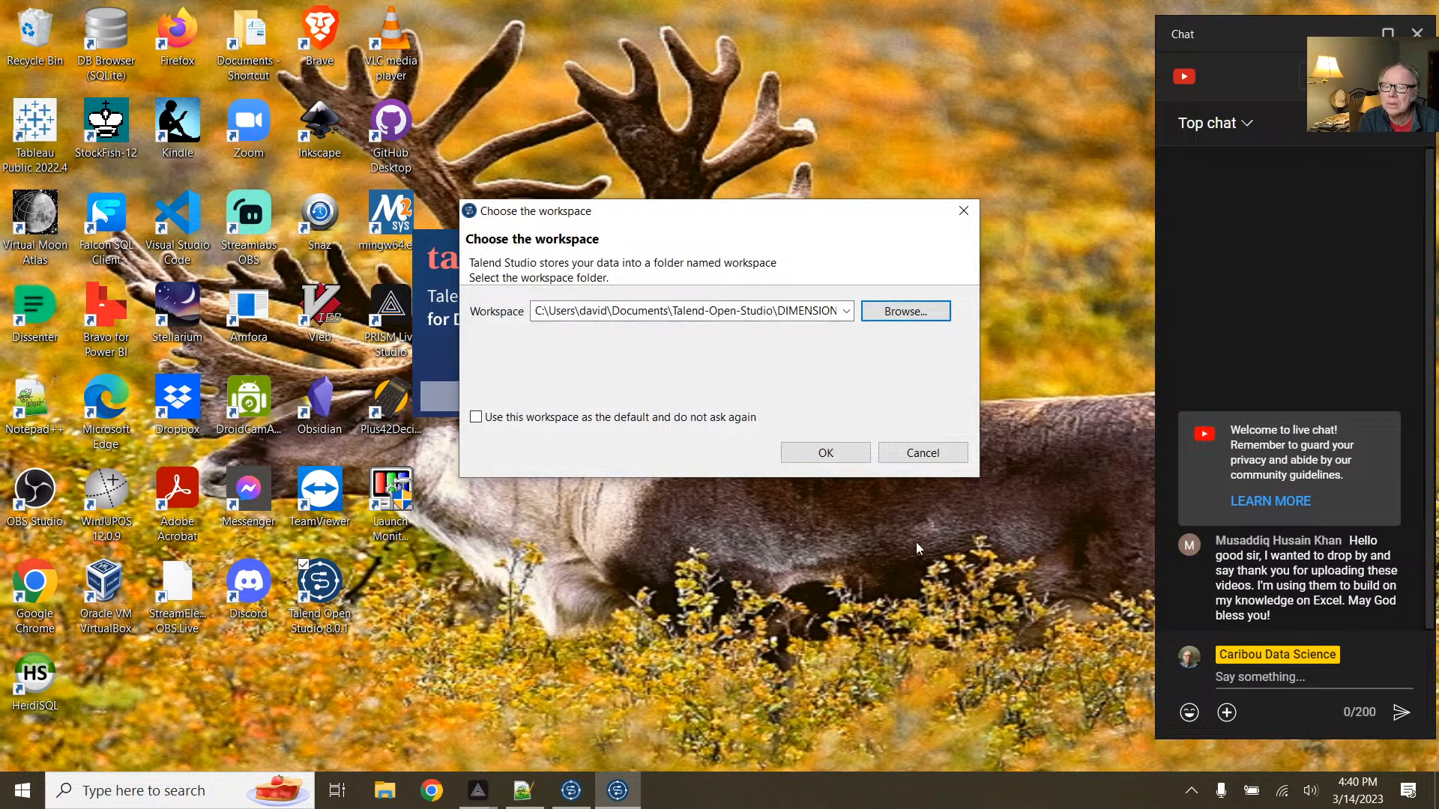
click(843, 458)
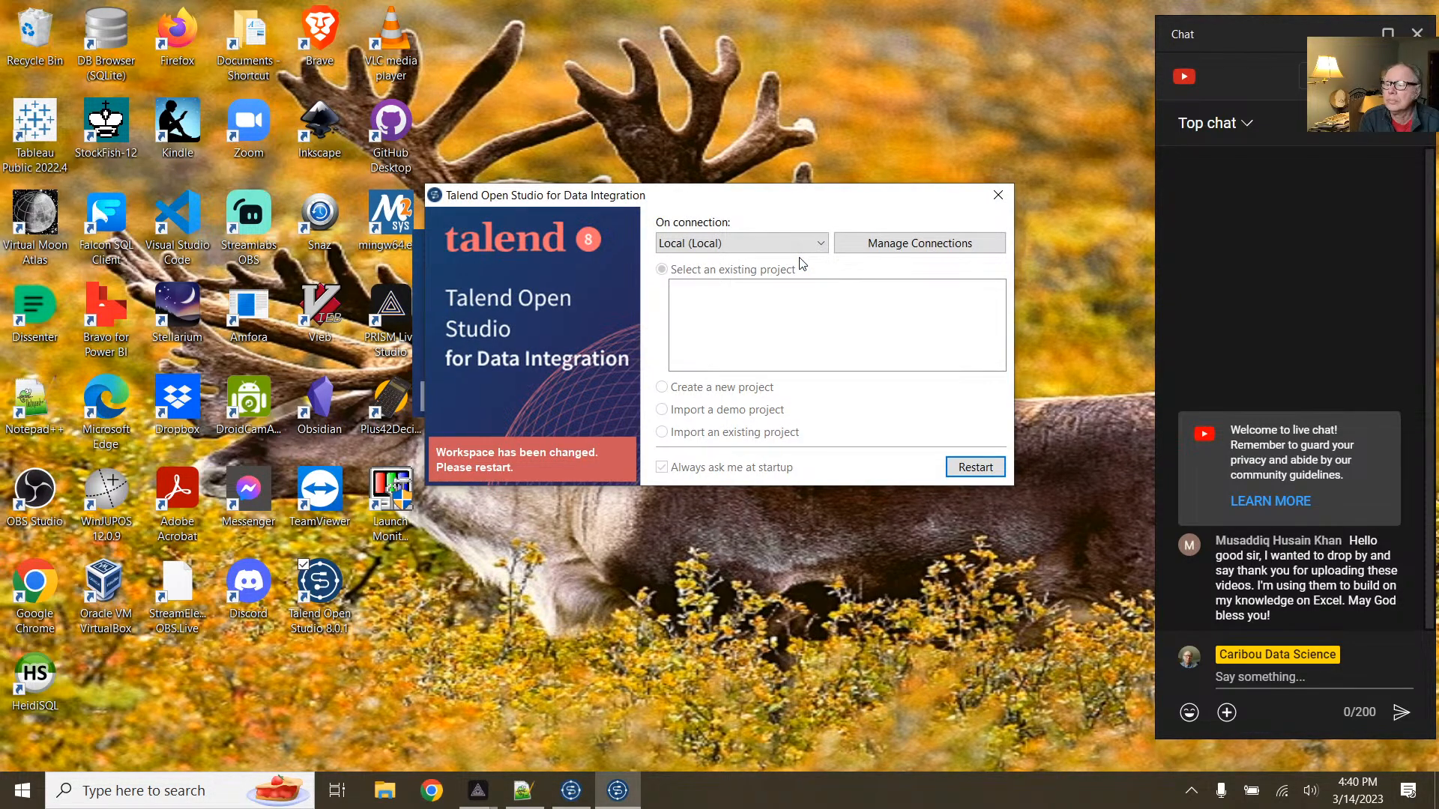
click(961, 470)
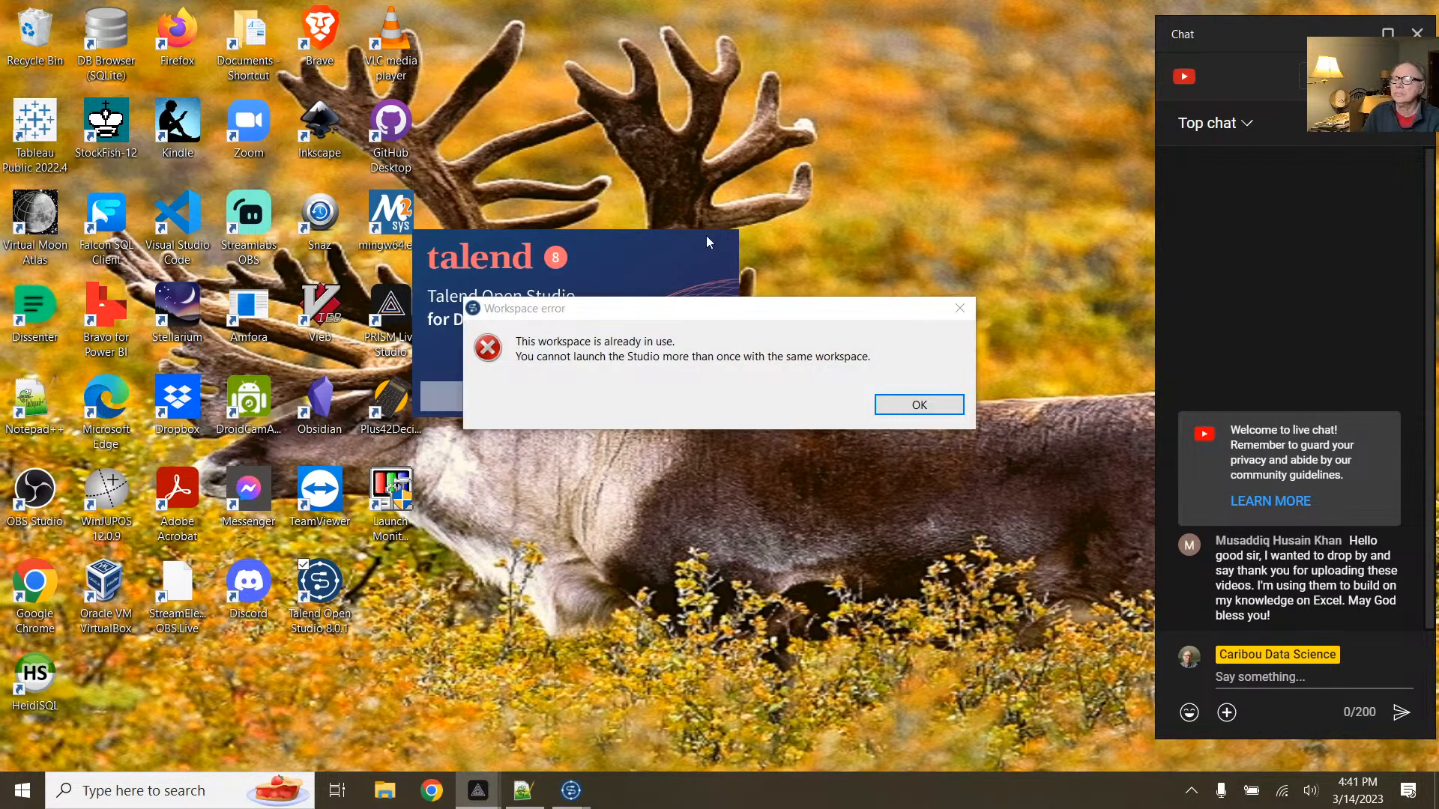
click(902, 404)
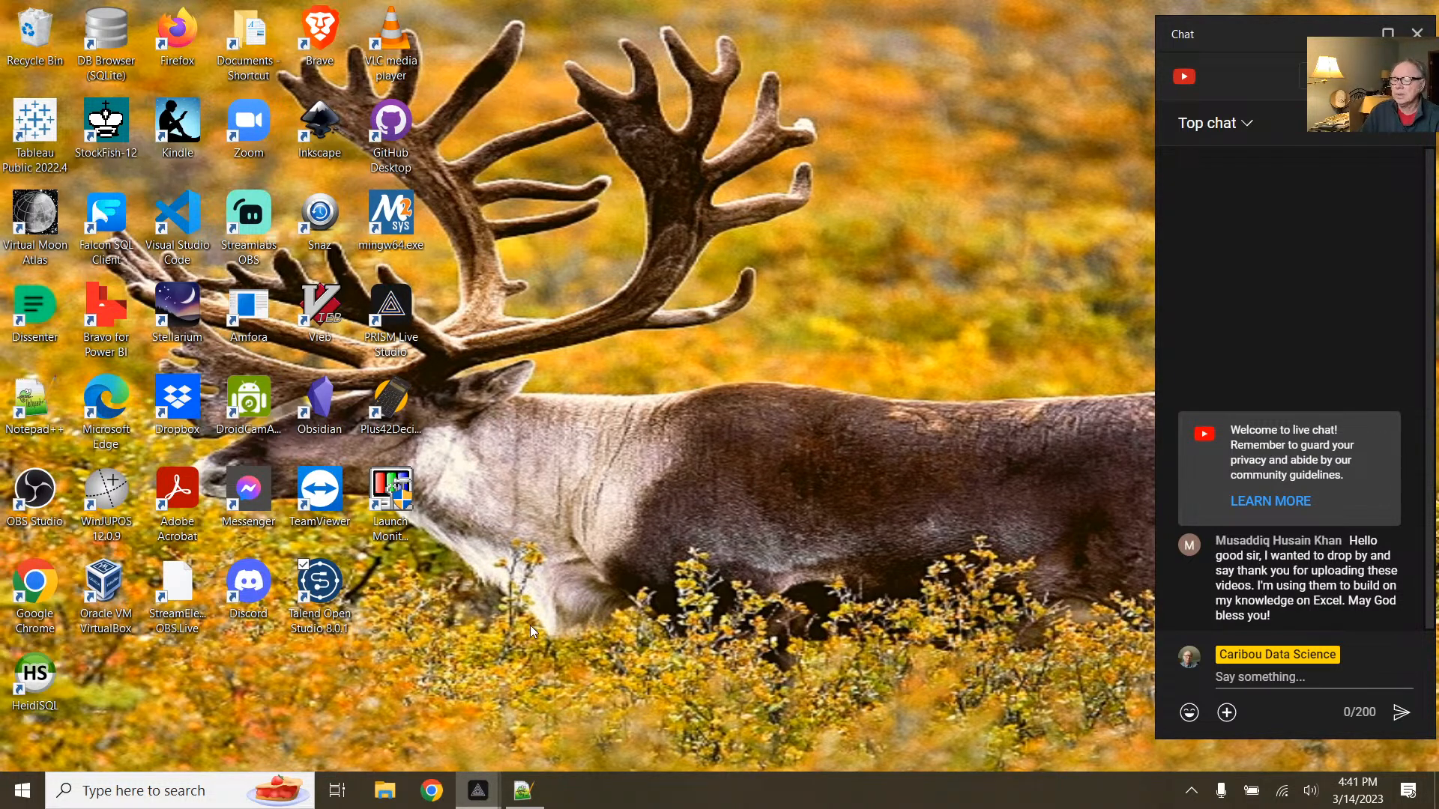
Step: Relaunch Talend Open Studio and try the DELIM2PG folder as the workspace, restarting the Studio and dismissing the workspace error
double_click(328, 579)
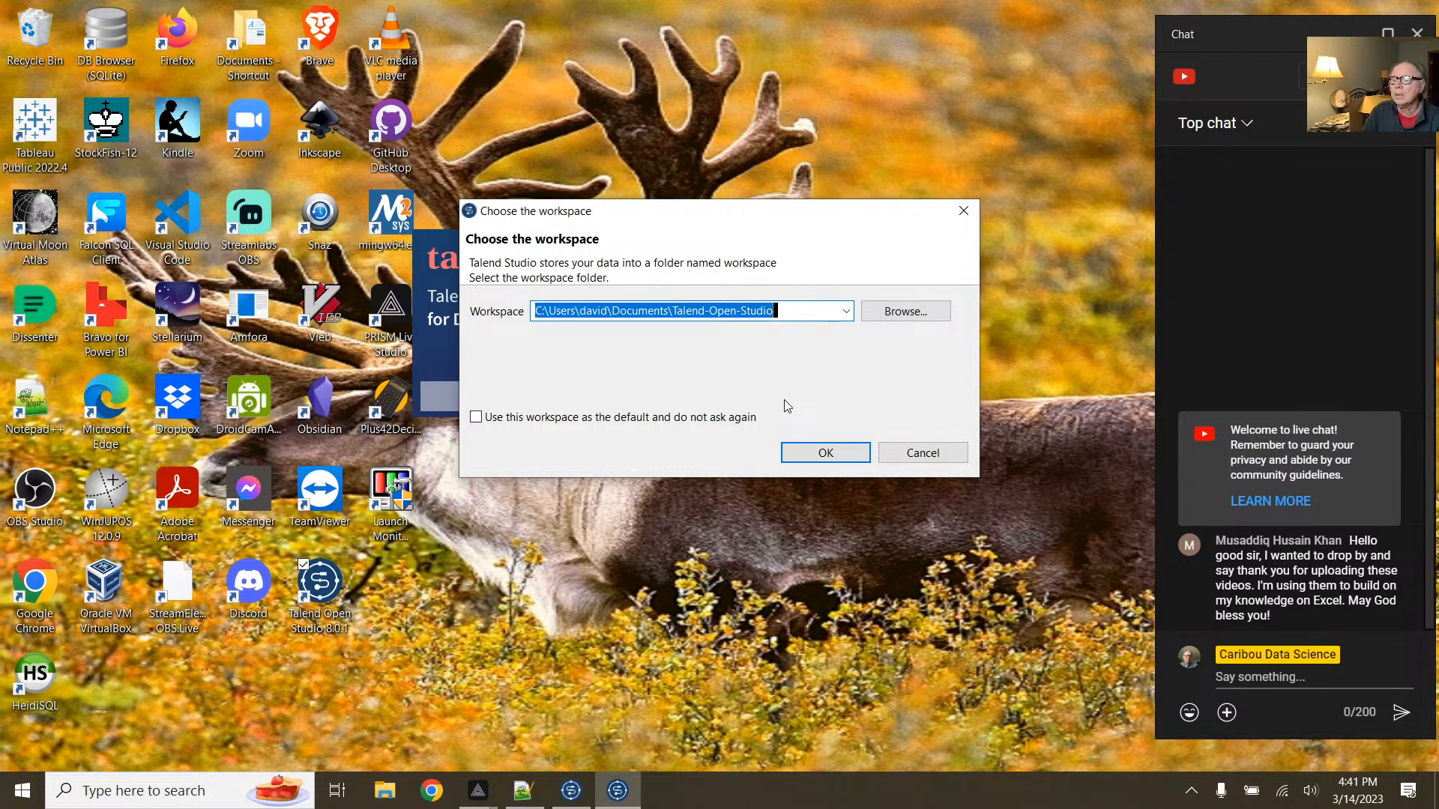
click(897, 312)
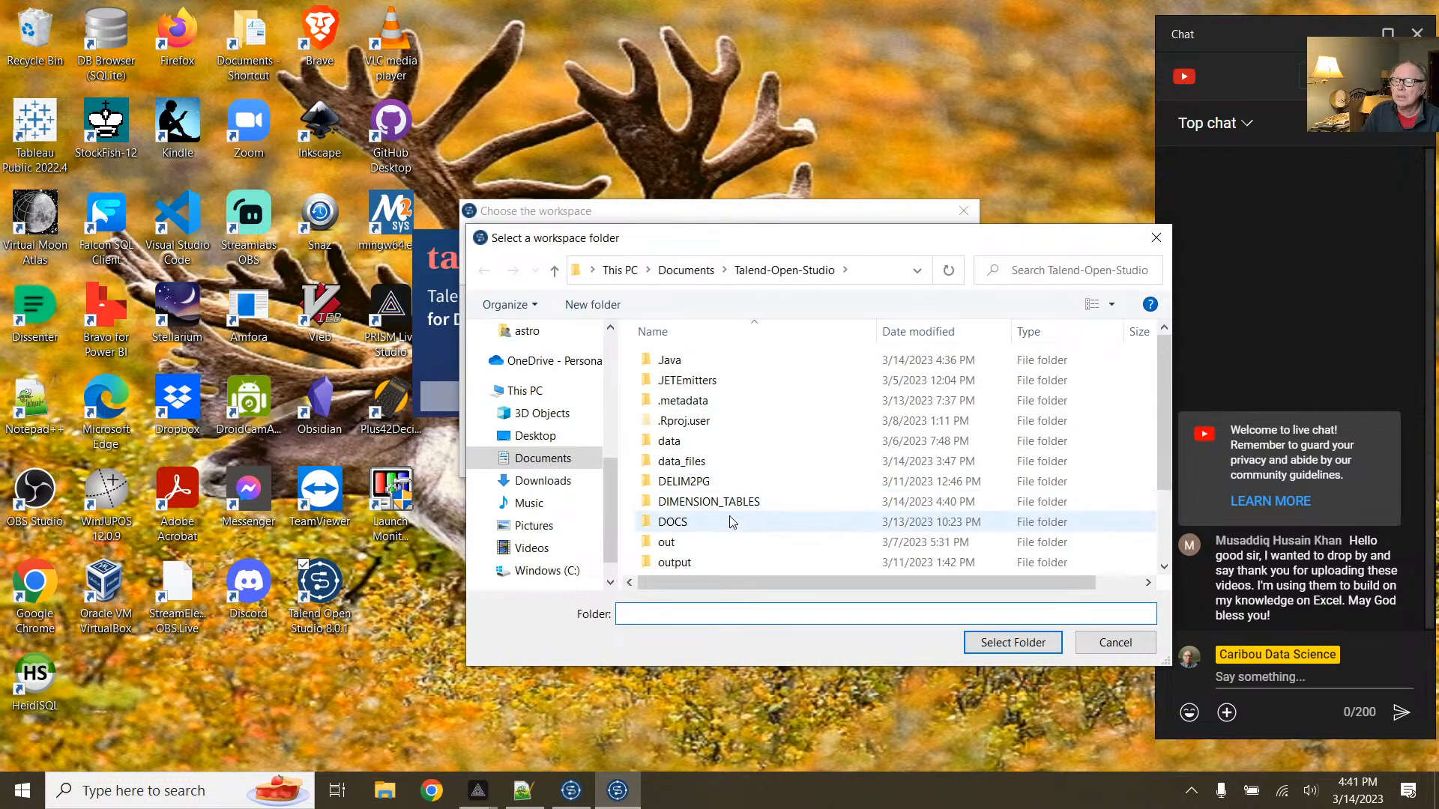
click(692, 489)
click(981, 643)
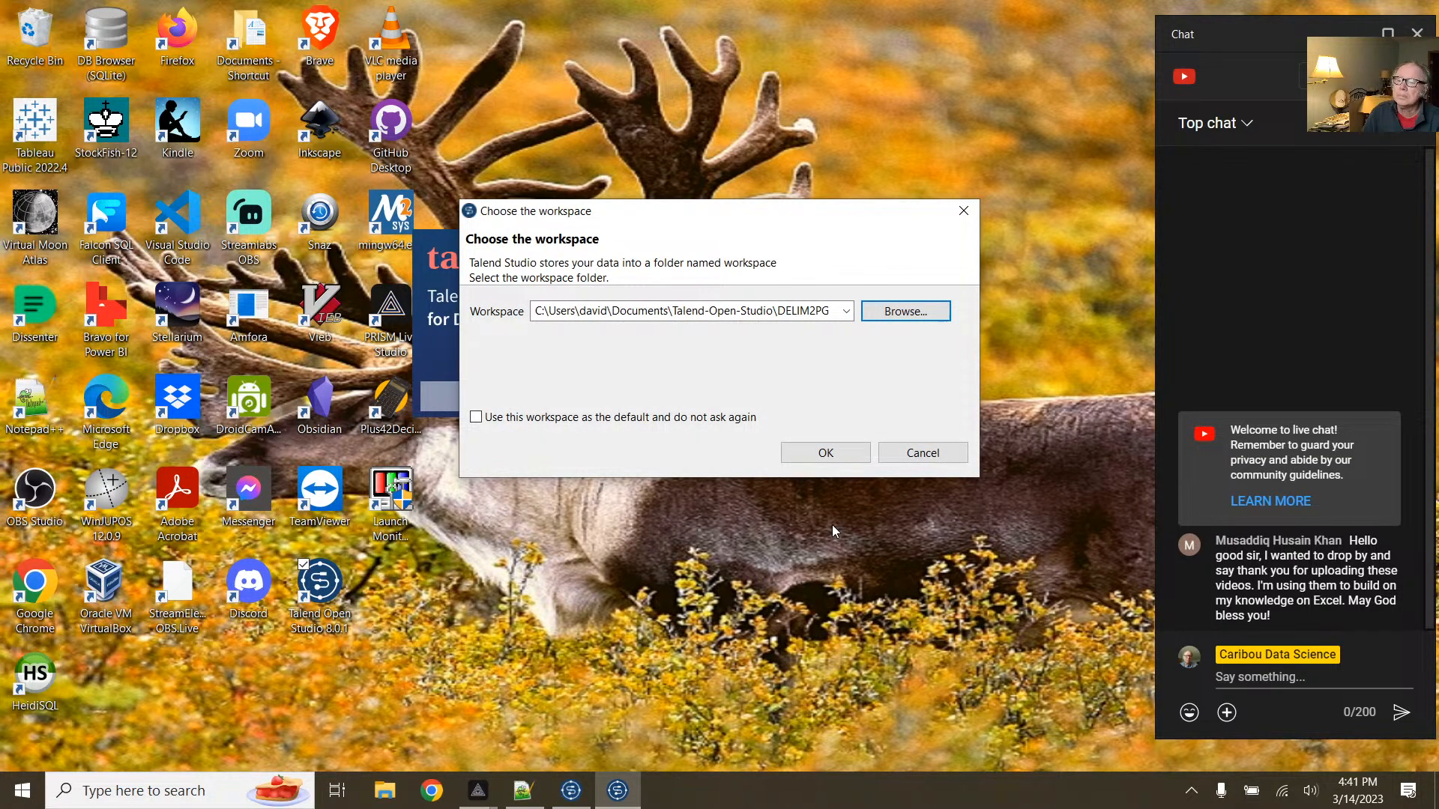
click(830, 453)
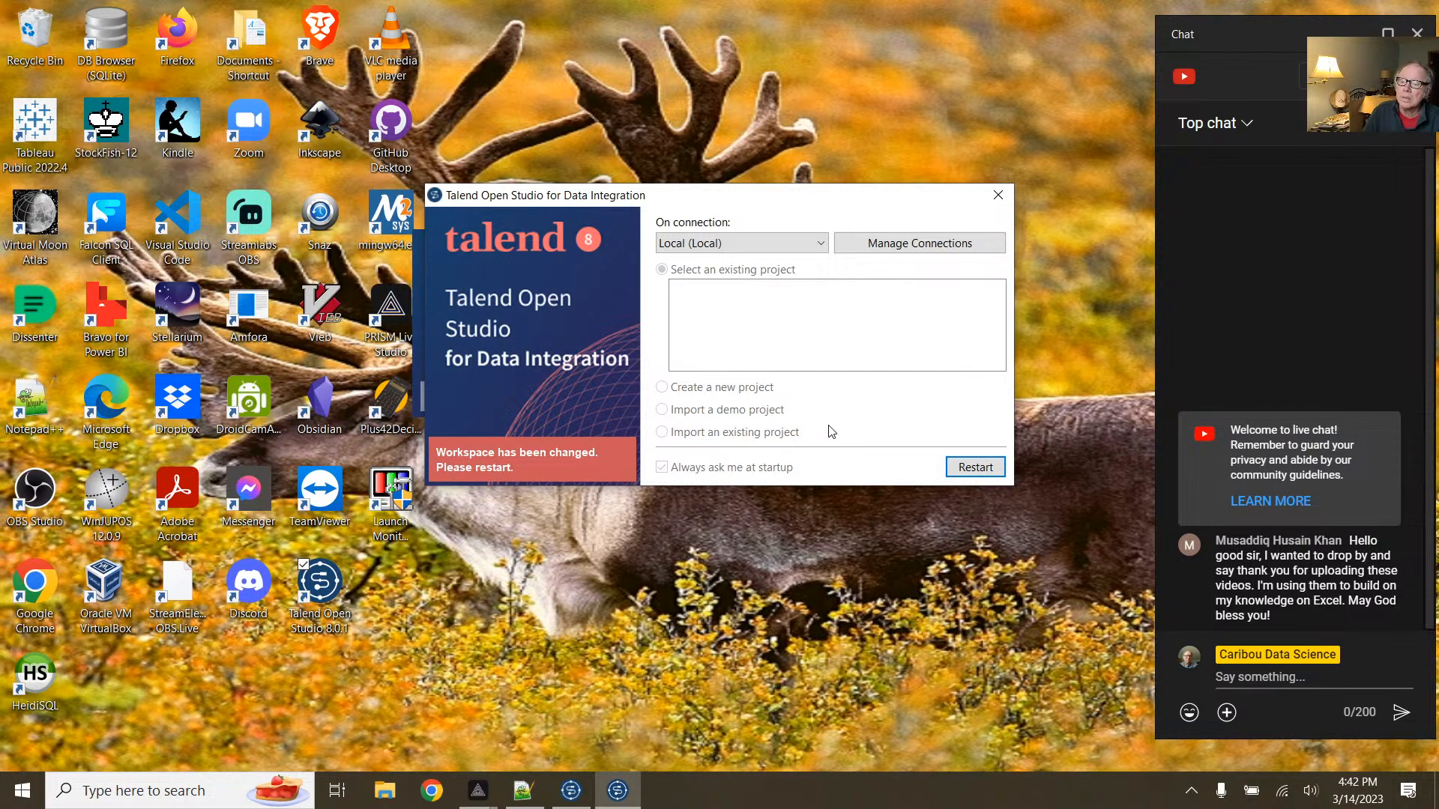
click(975, 469)
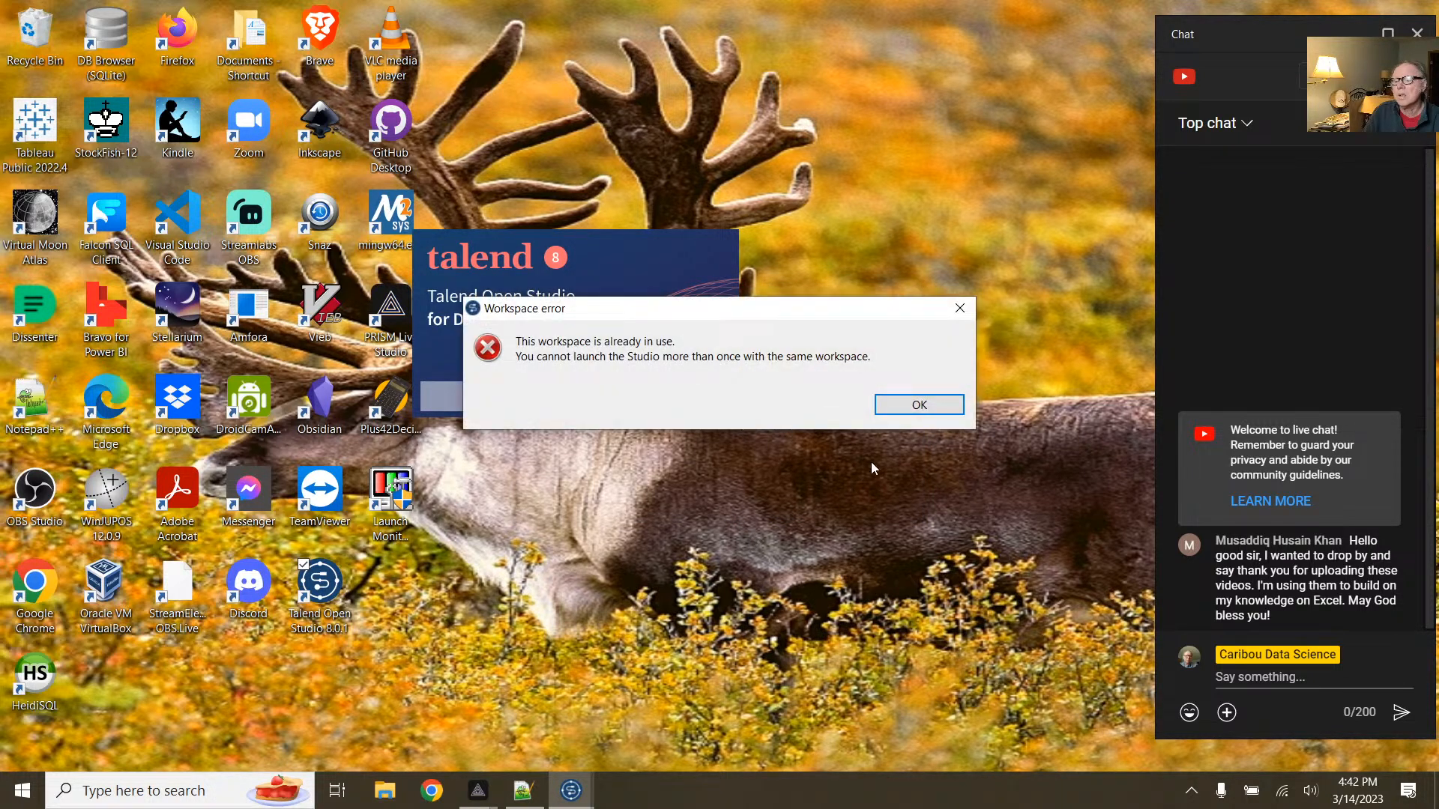
click(902, 404)
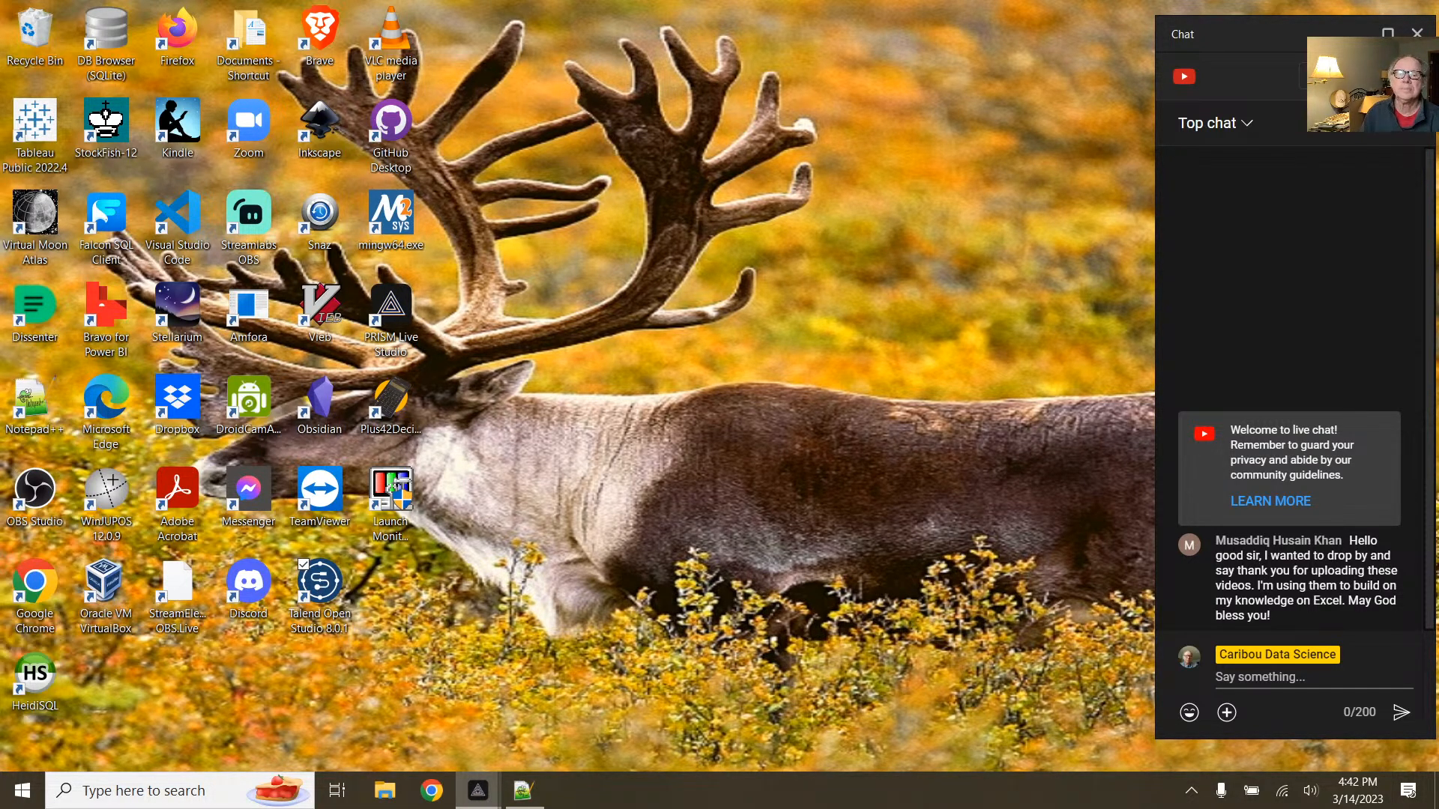
Step: Close Notepad++ and bring up Task Manager to check the running processes again
click(538, 792)
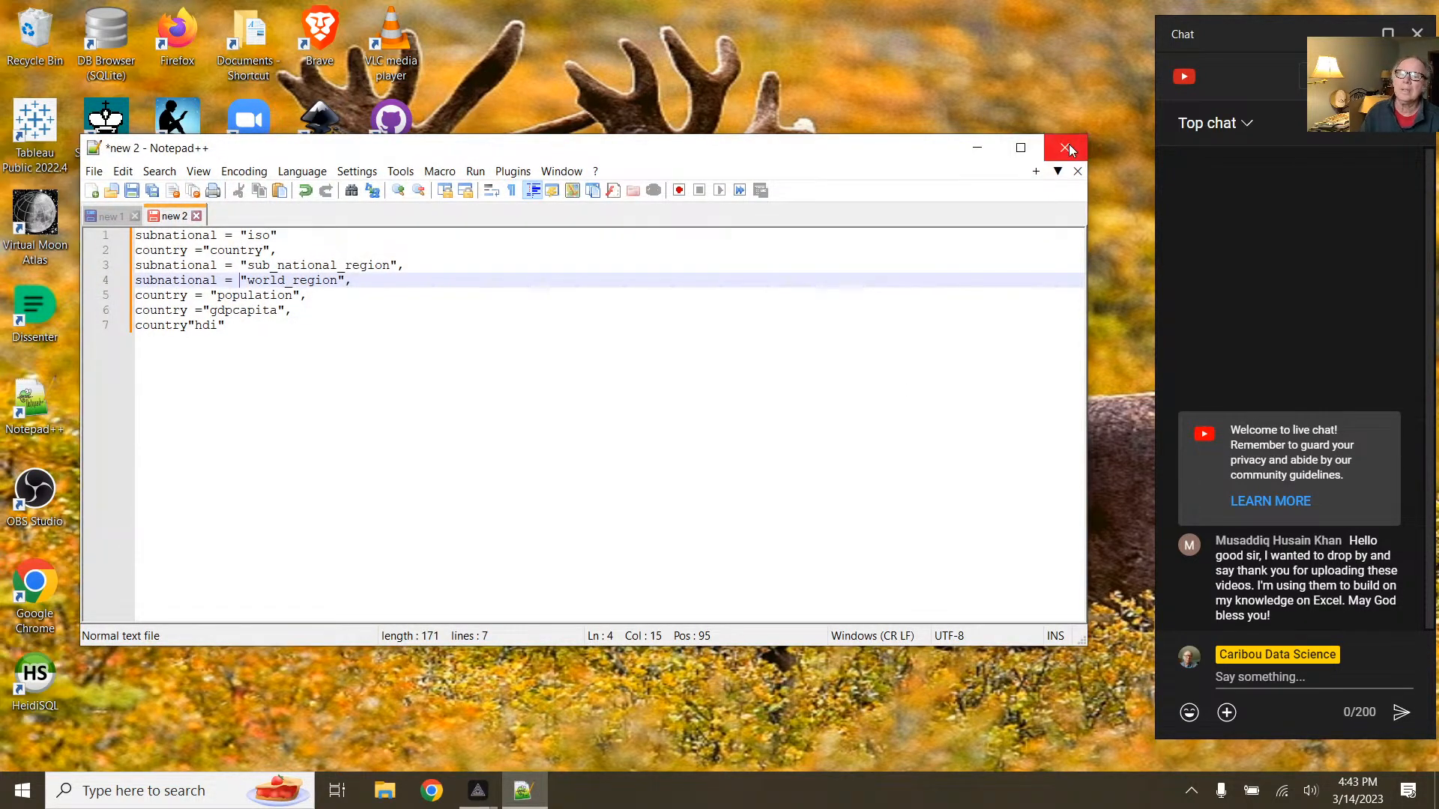
click(1070, 149)
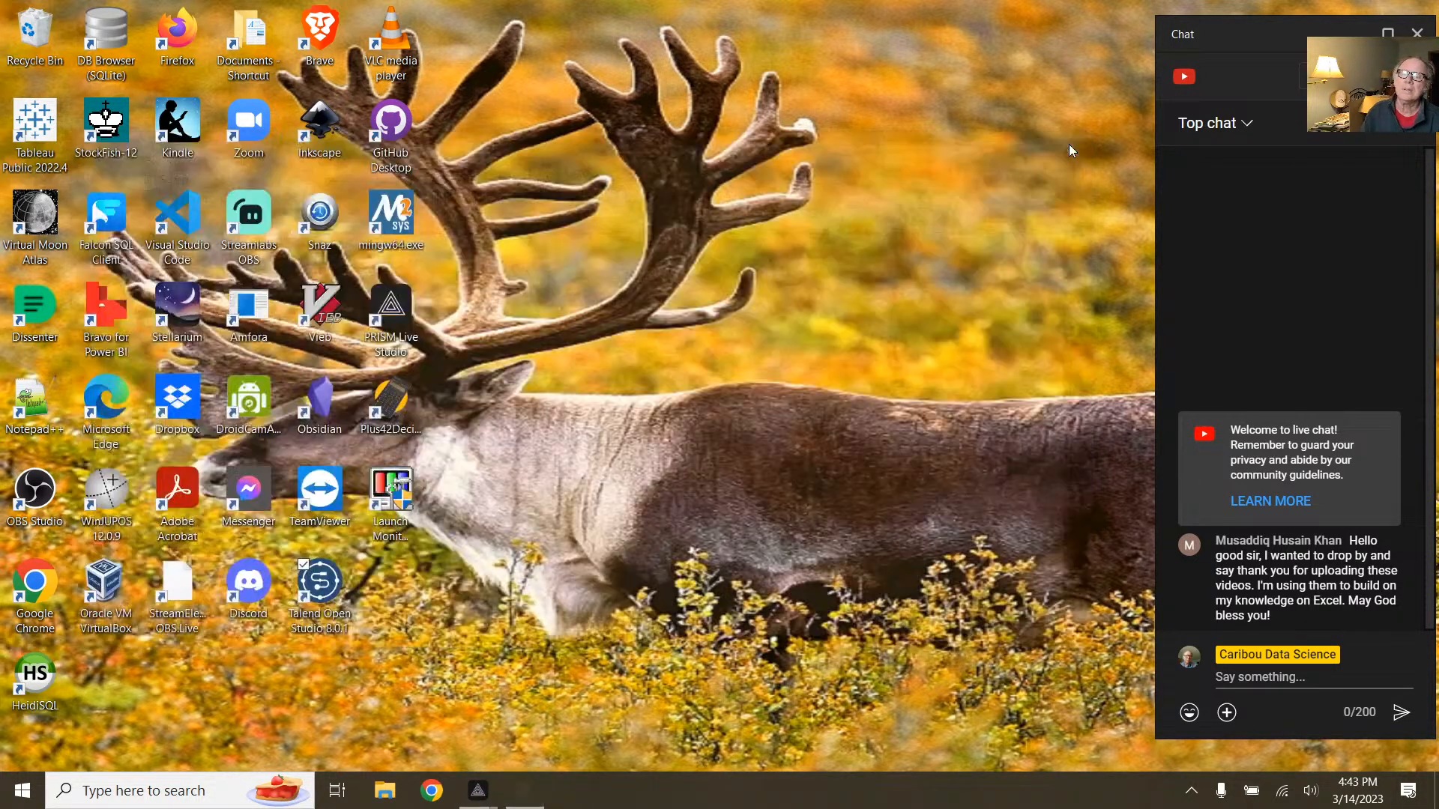
right_click(803, 792)
click(867, 695)
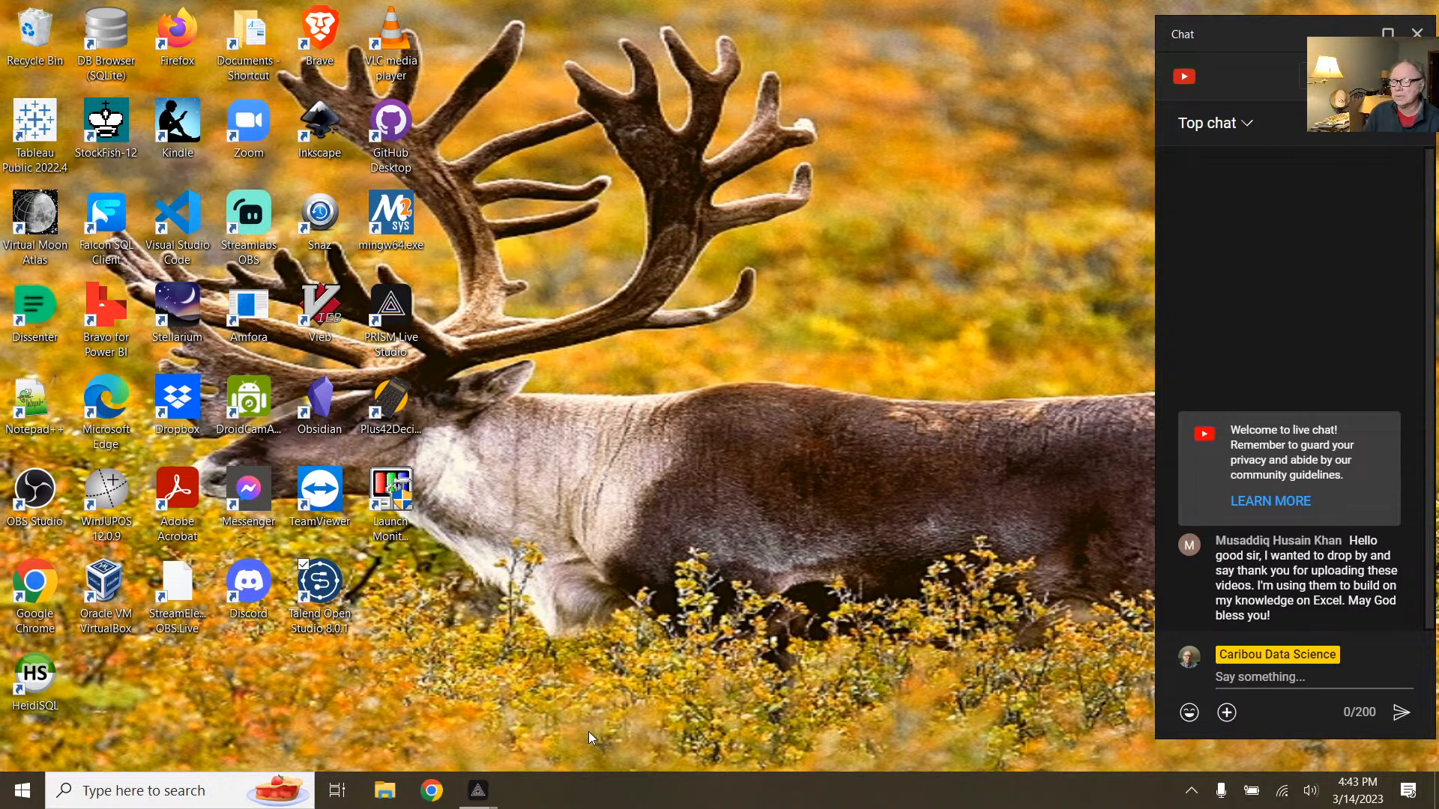
Step: Open the Talend-Open-Studio workspace folder in File Explorer
click(384, 792)
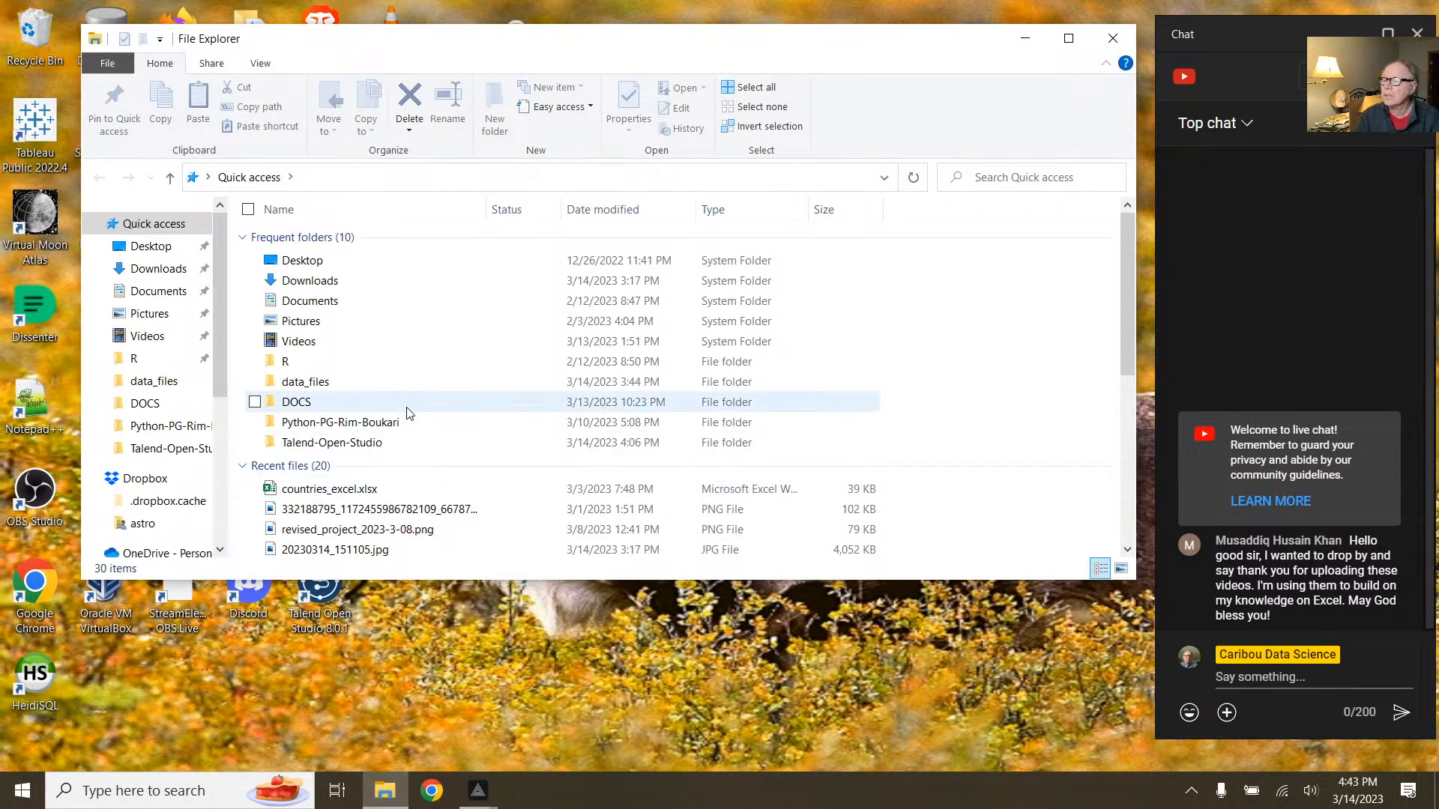
double_click(373, 442)
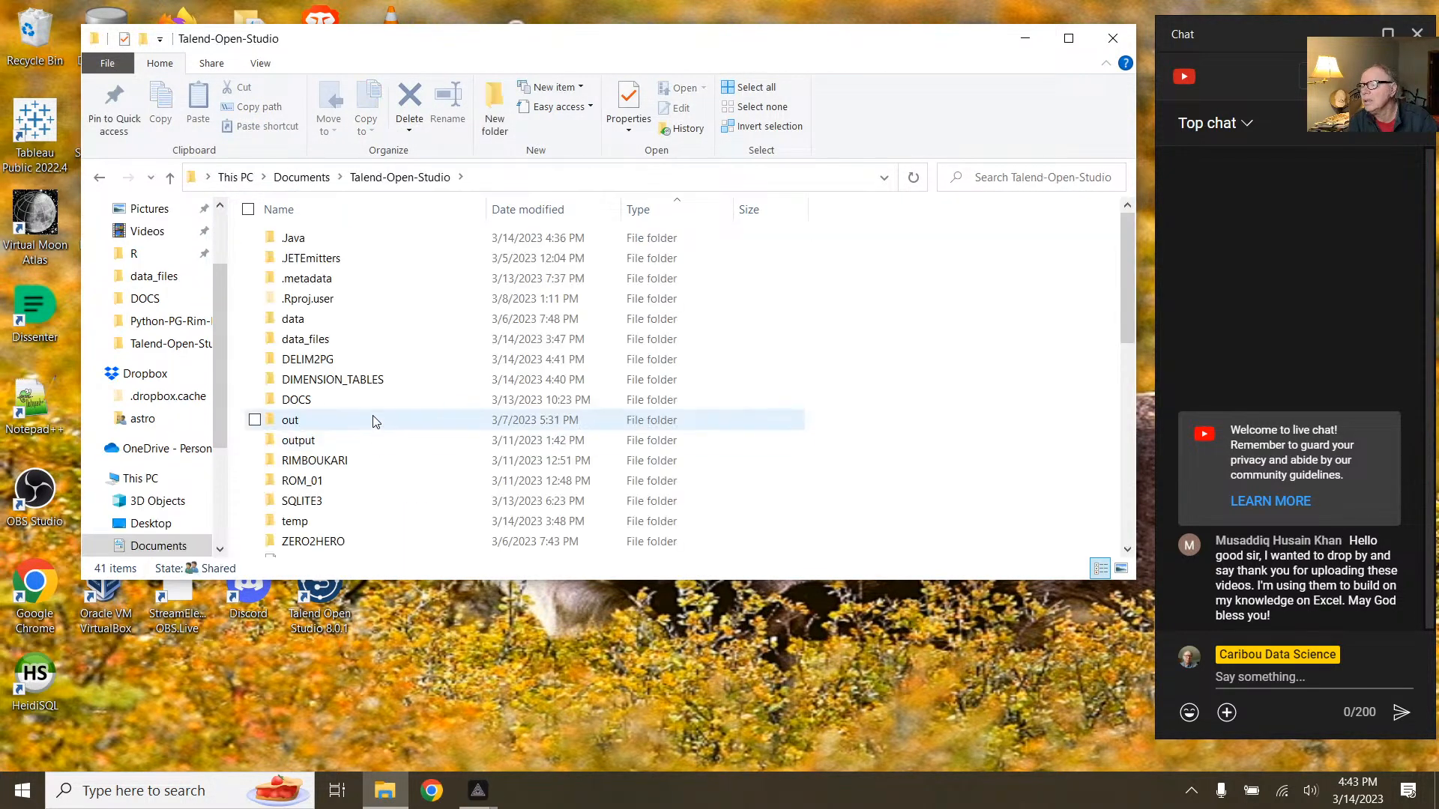
Step: Delete testio.data from the workspace's temp folder and return to the Talend-Open-Studio folder
scroll(376, 407, down, 1)
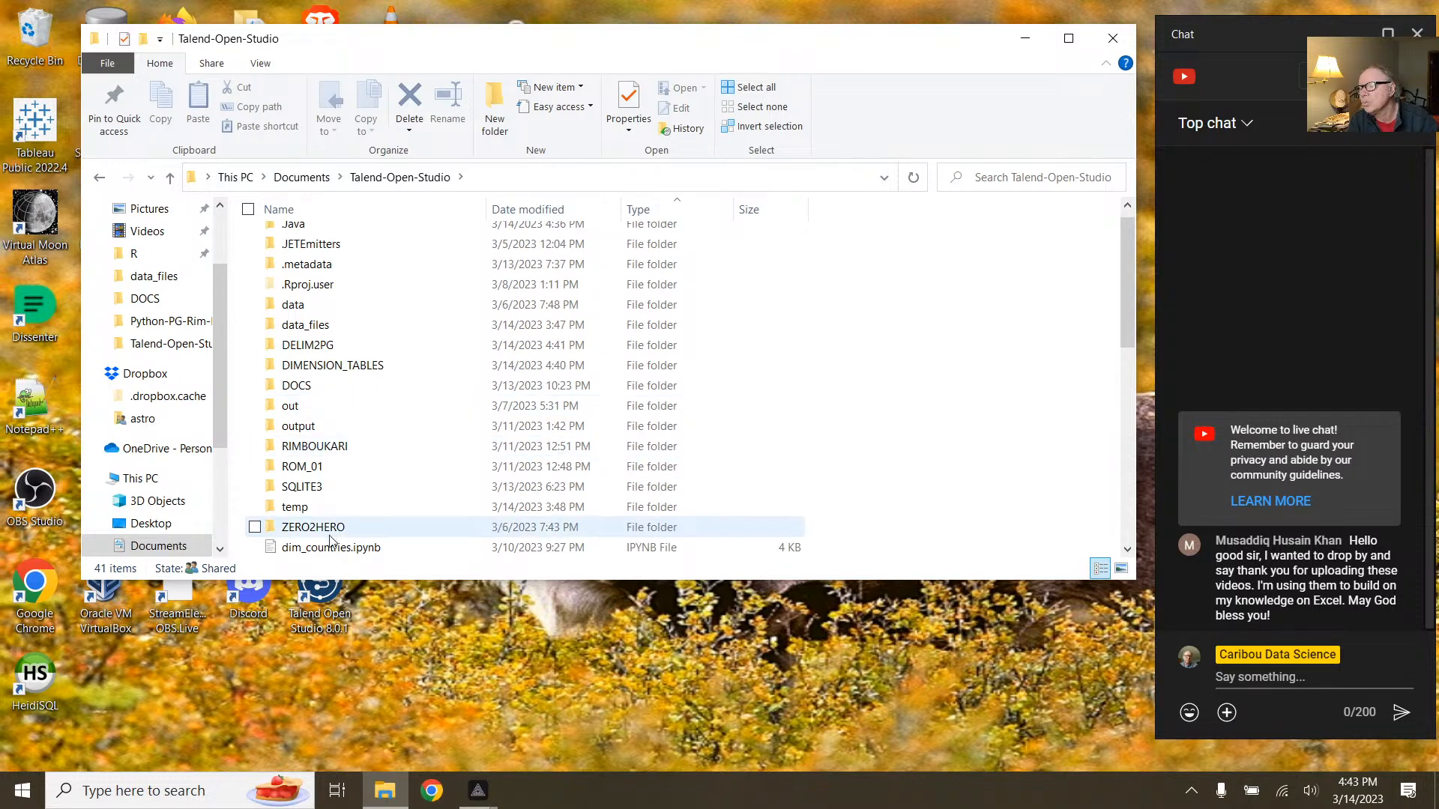
click(307, 510)
double_click(307, 509)
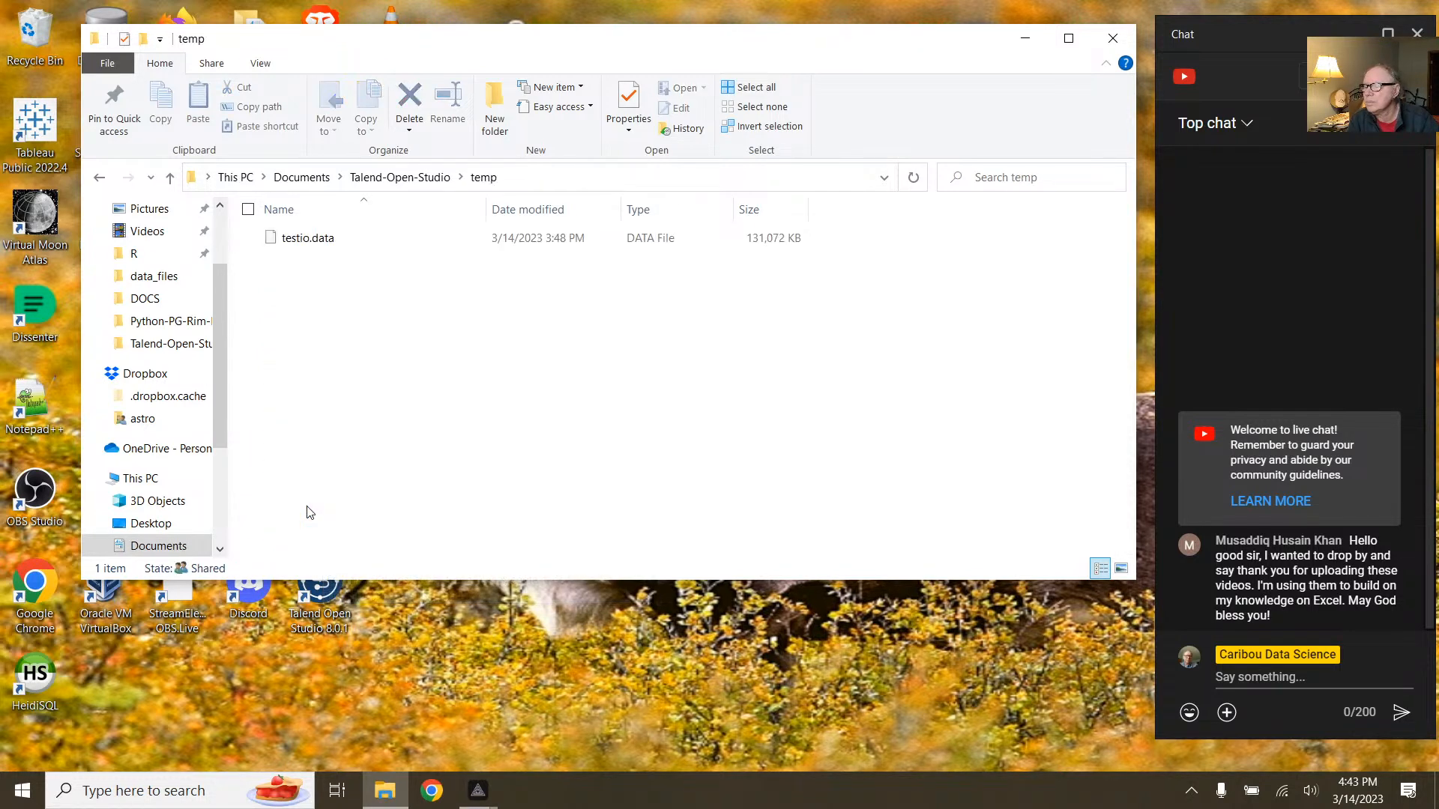
click(334, 251)
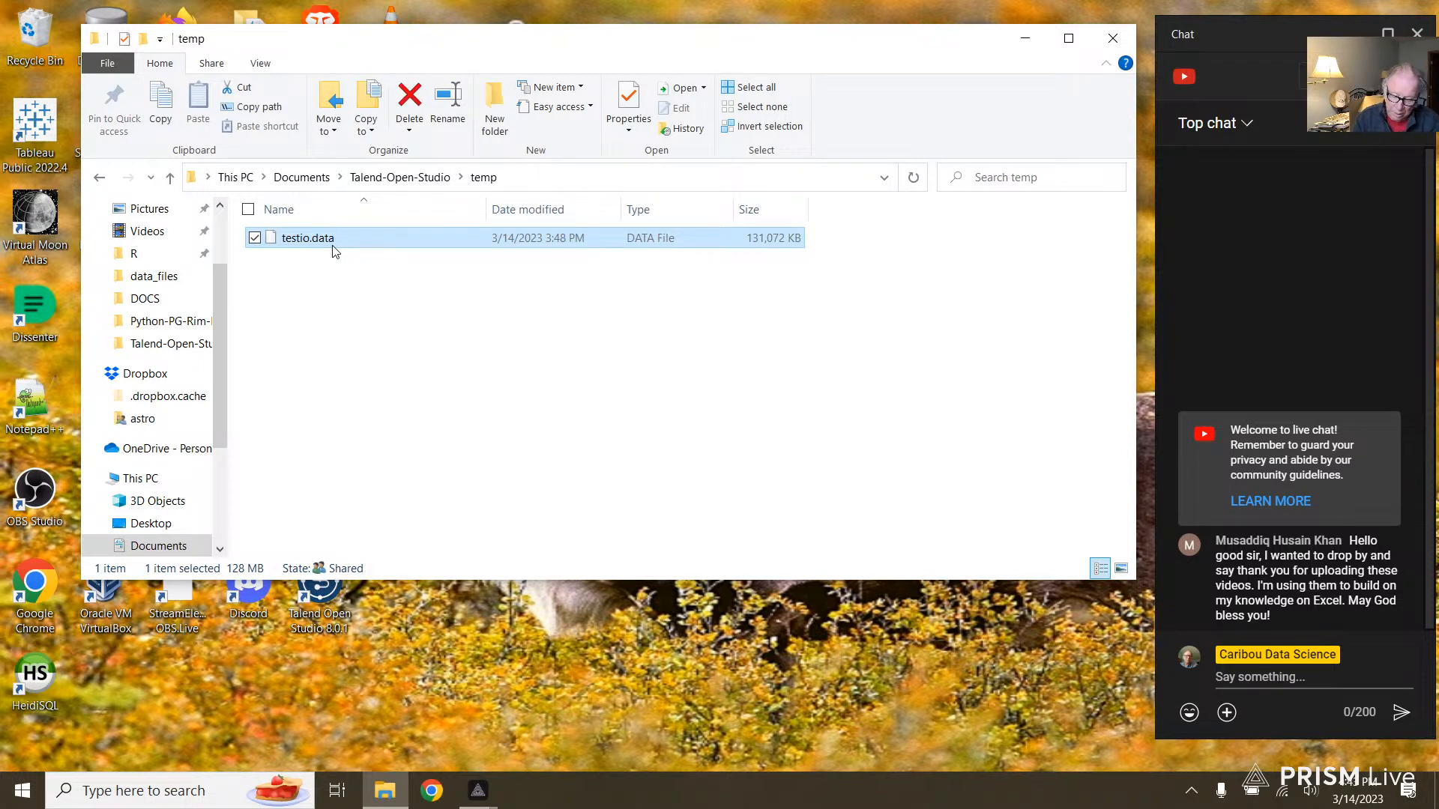
key(Delete)
click(357, 181)
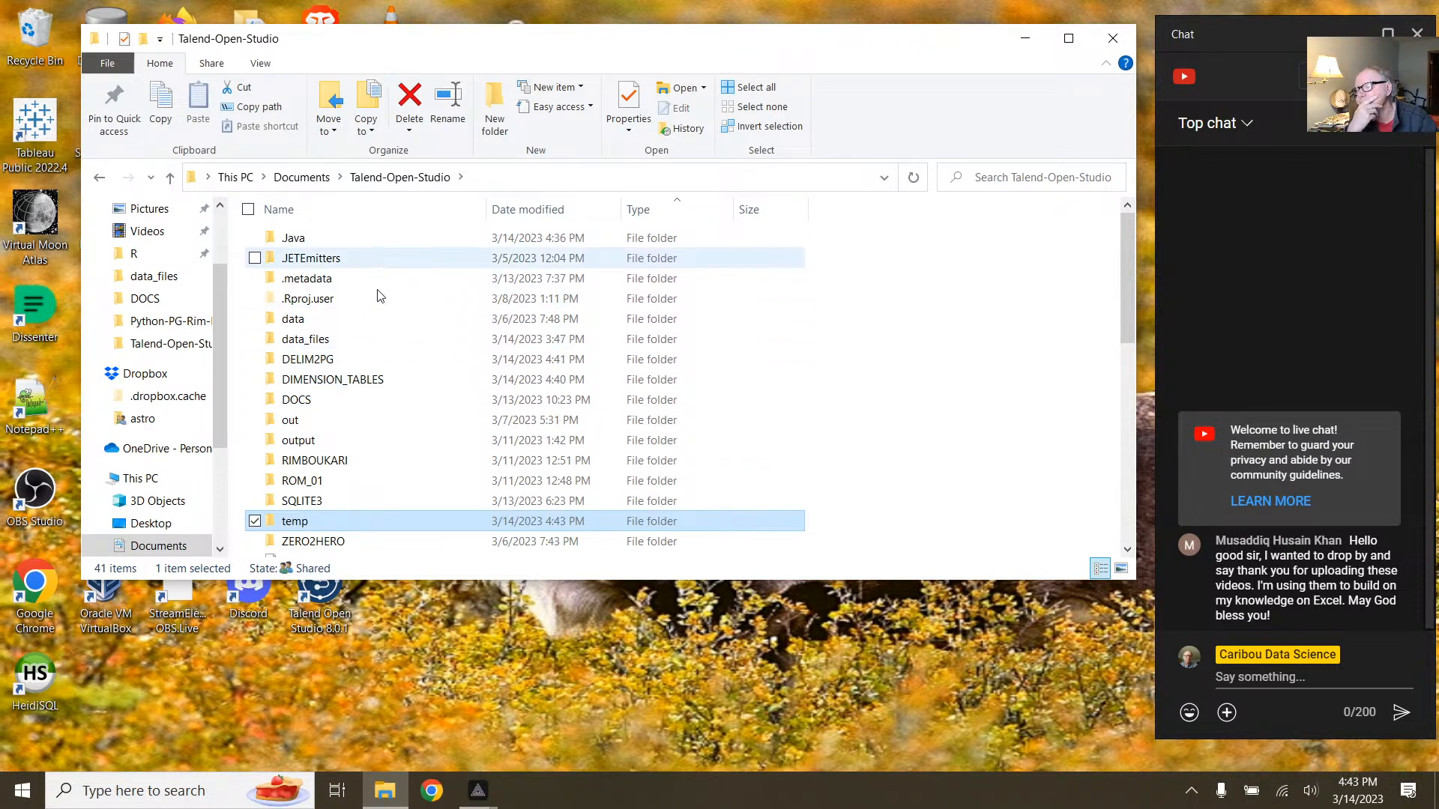
Step: Inspect the project files in the DIMENSION_TABLES folder and the contents of its temp\lib subfolder
click(335, 386)
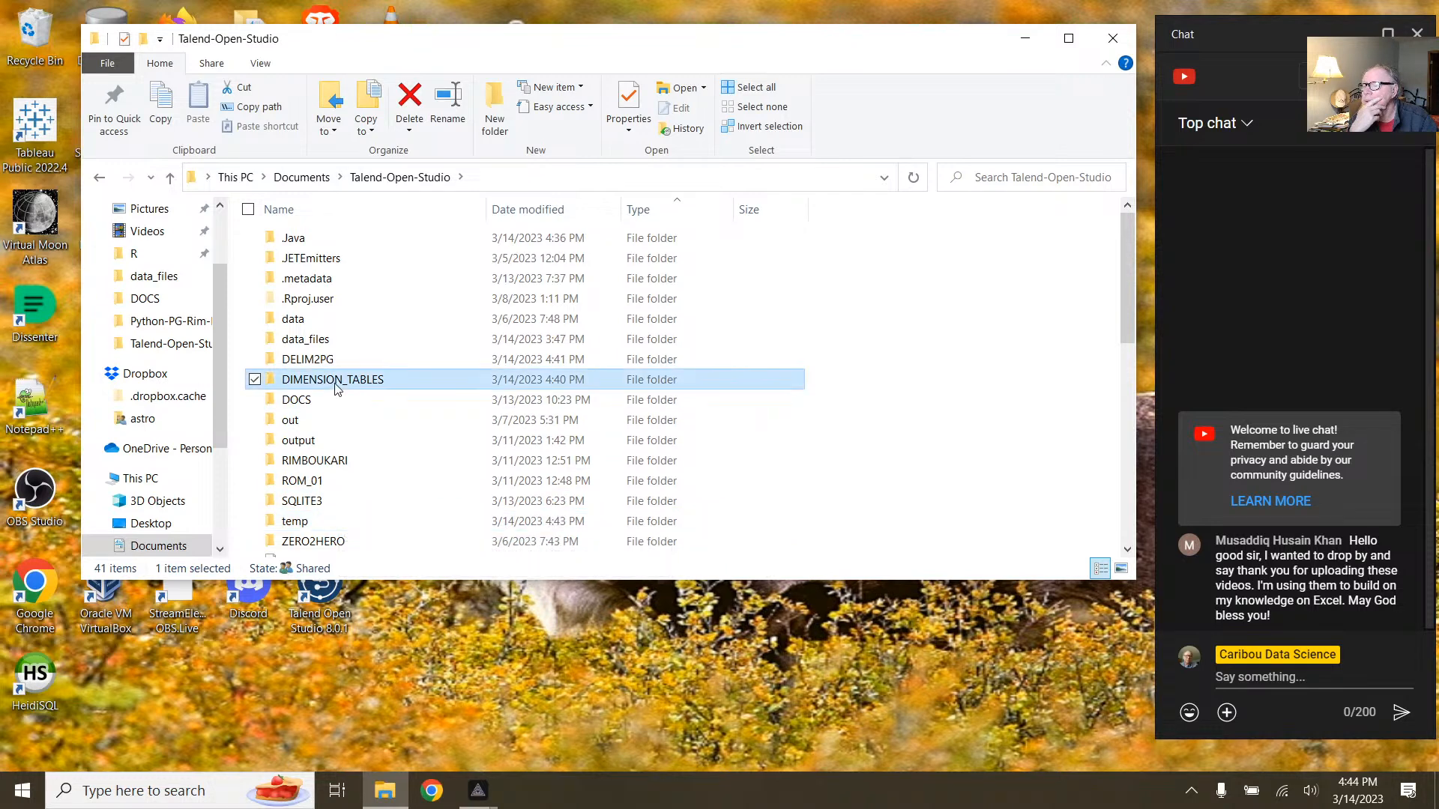
double_click(334, 381)
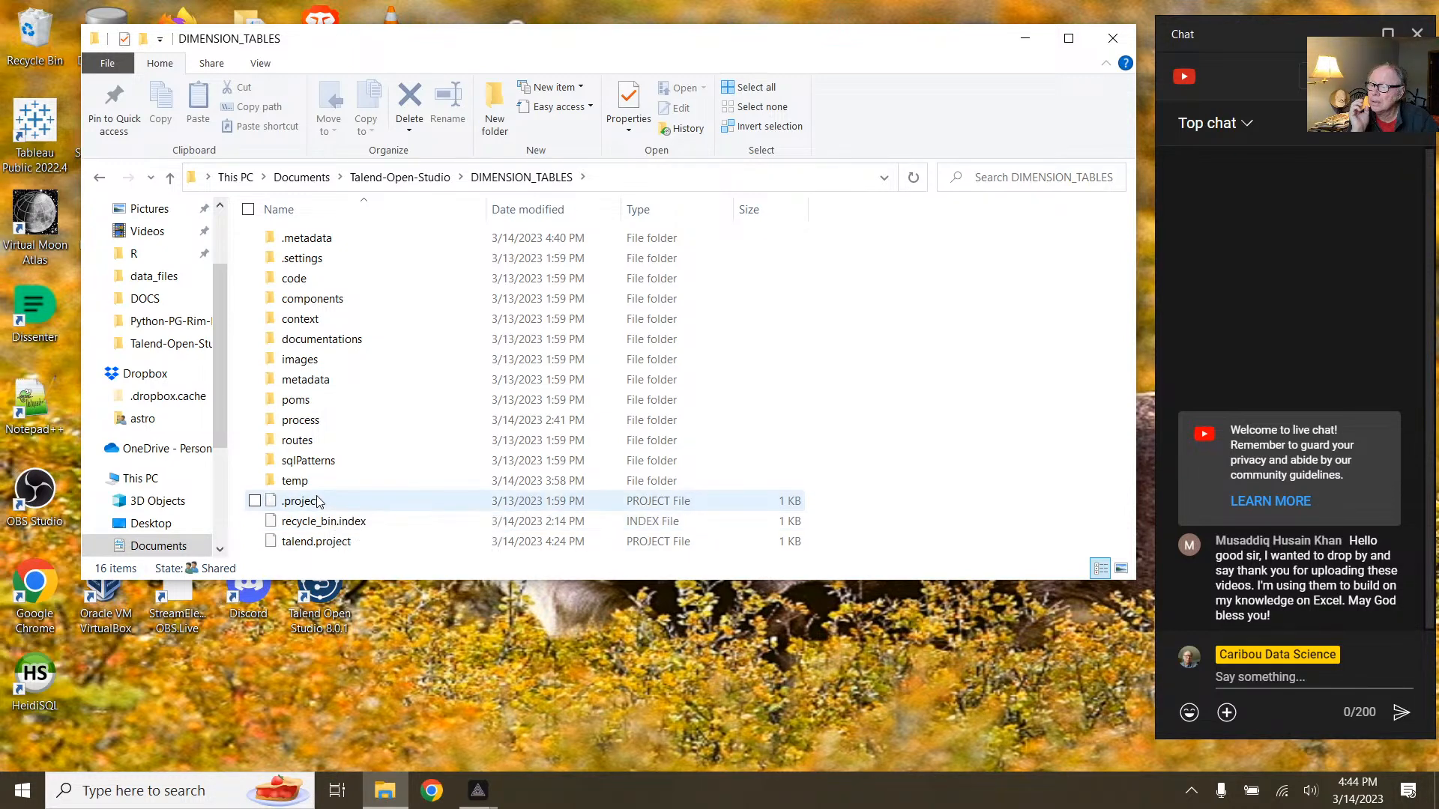
click(321, 504)
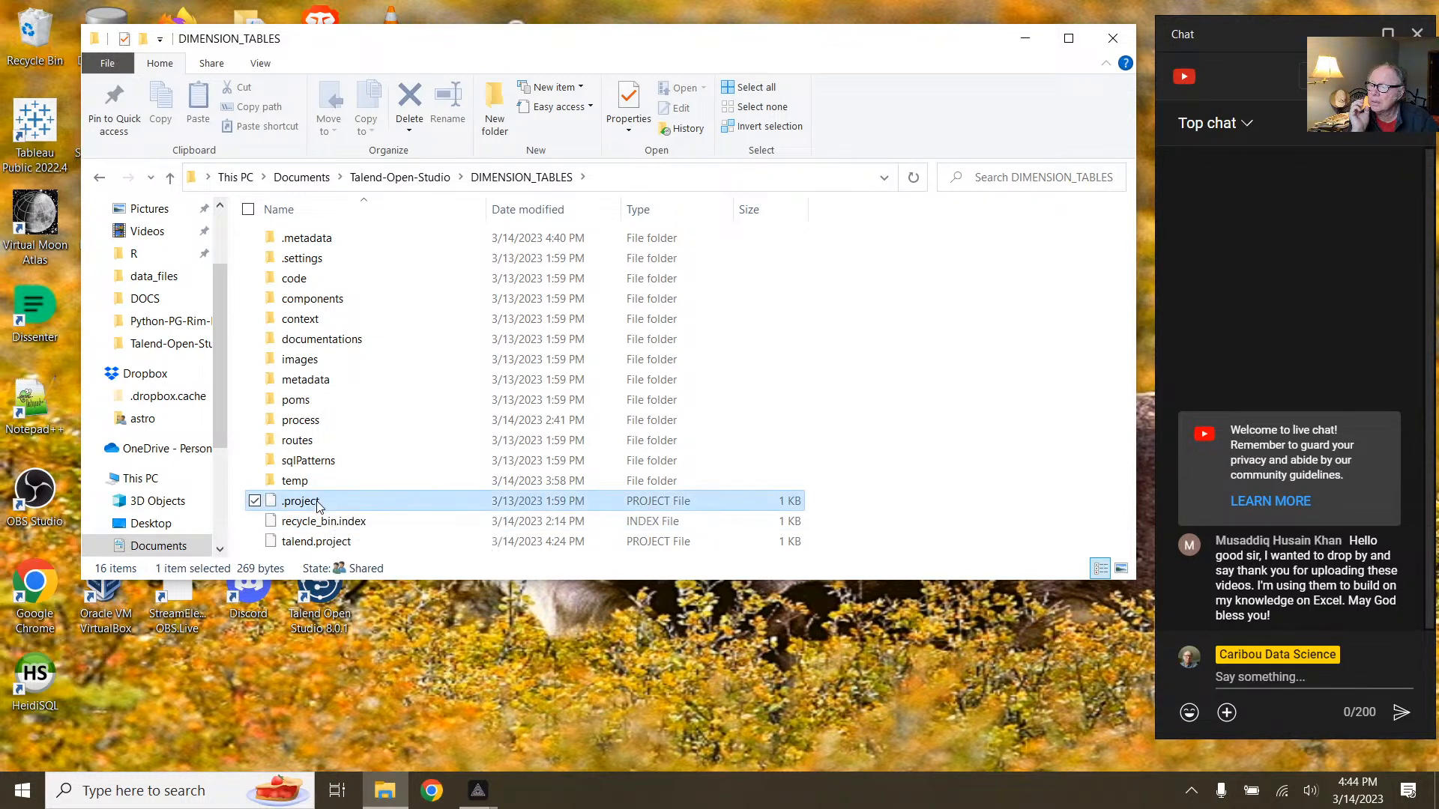
shift+click(323, 546)
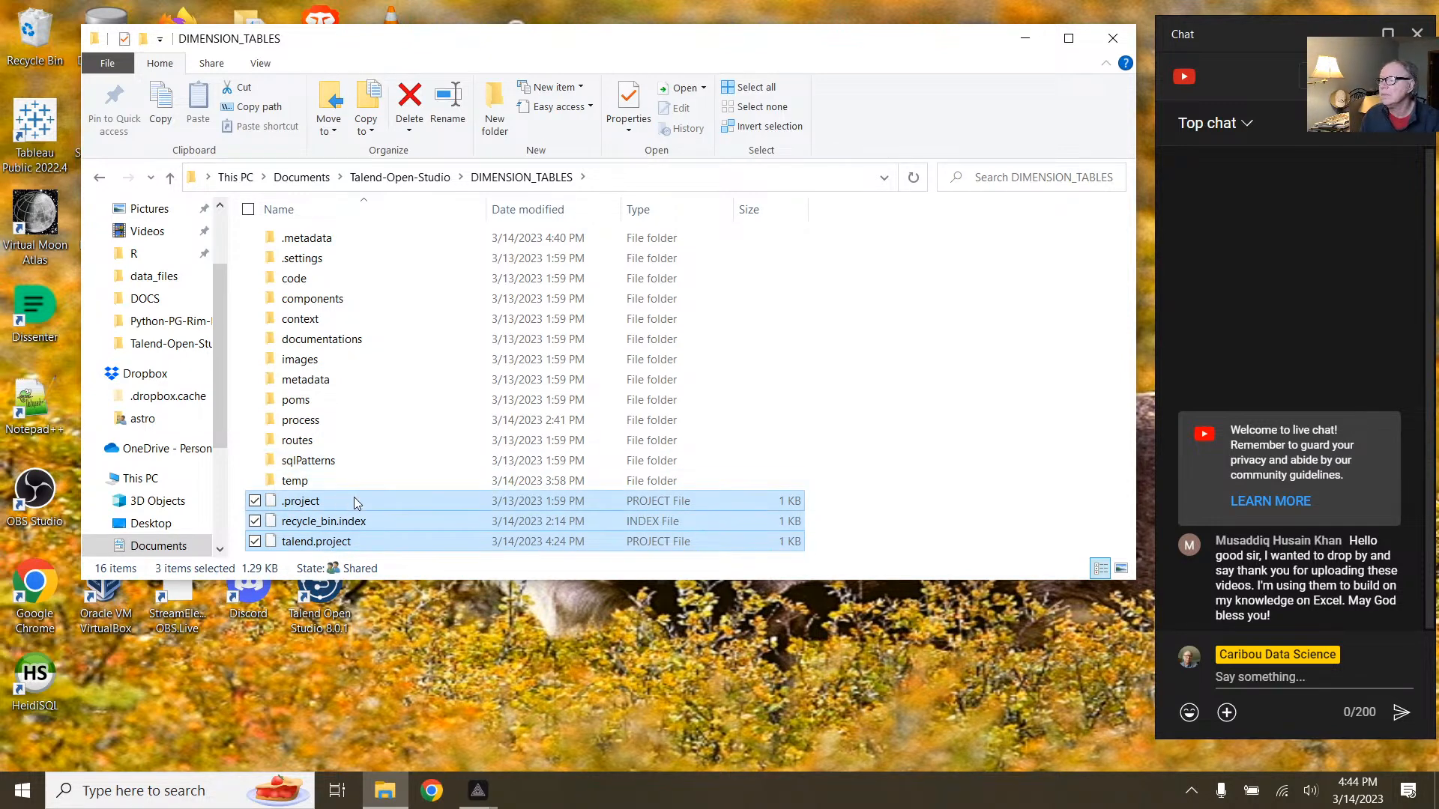
click(288, 483)
double_click(289, 482)
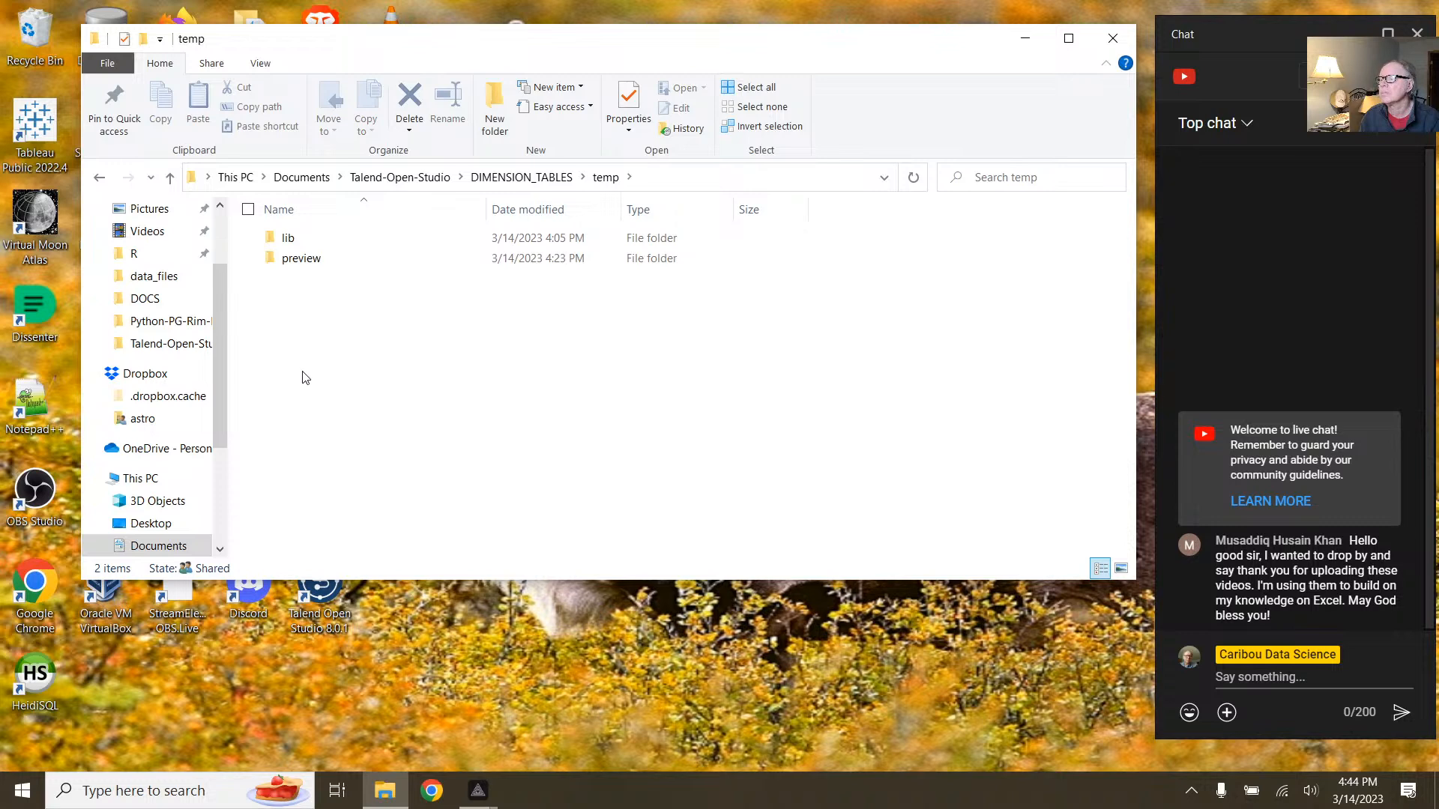
double_click(292, 241)
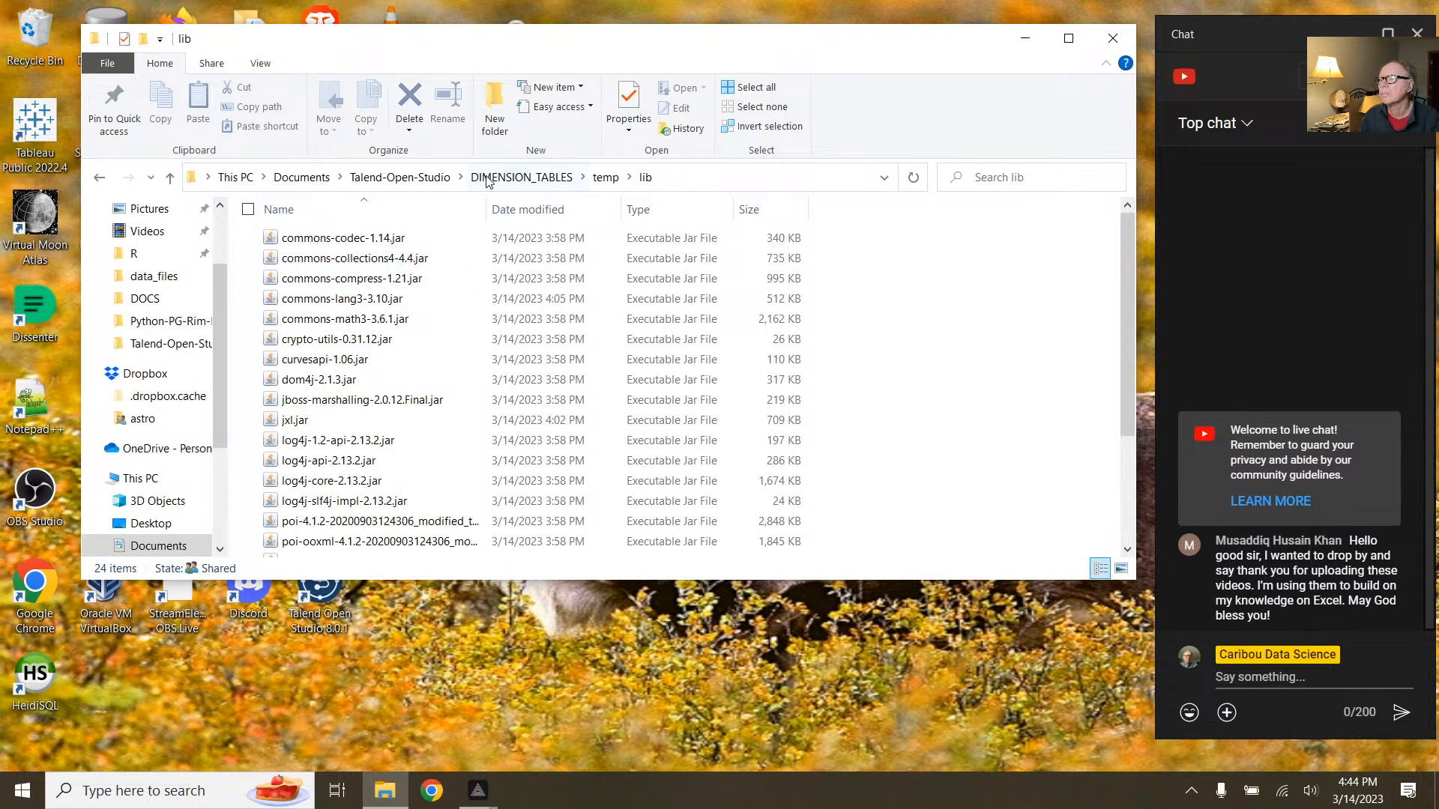
click(603, 177)
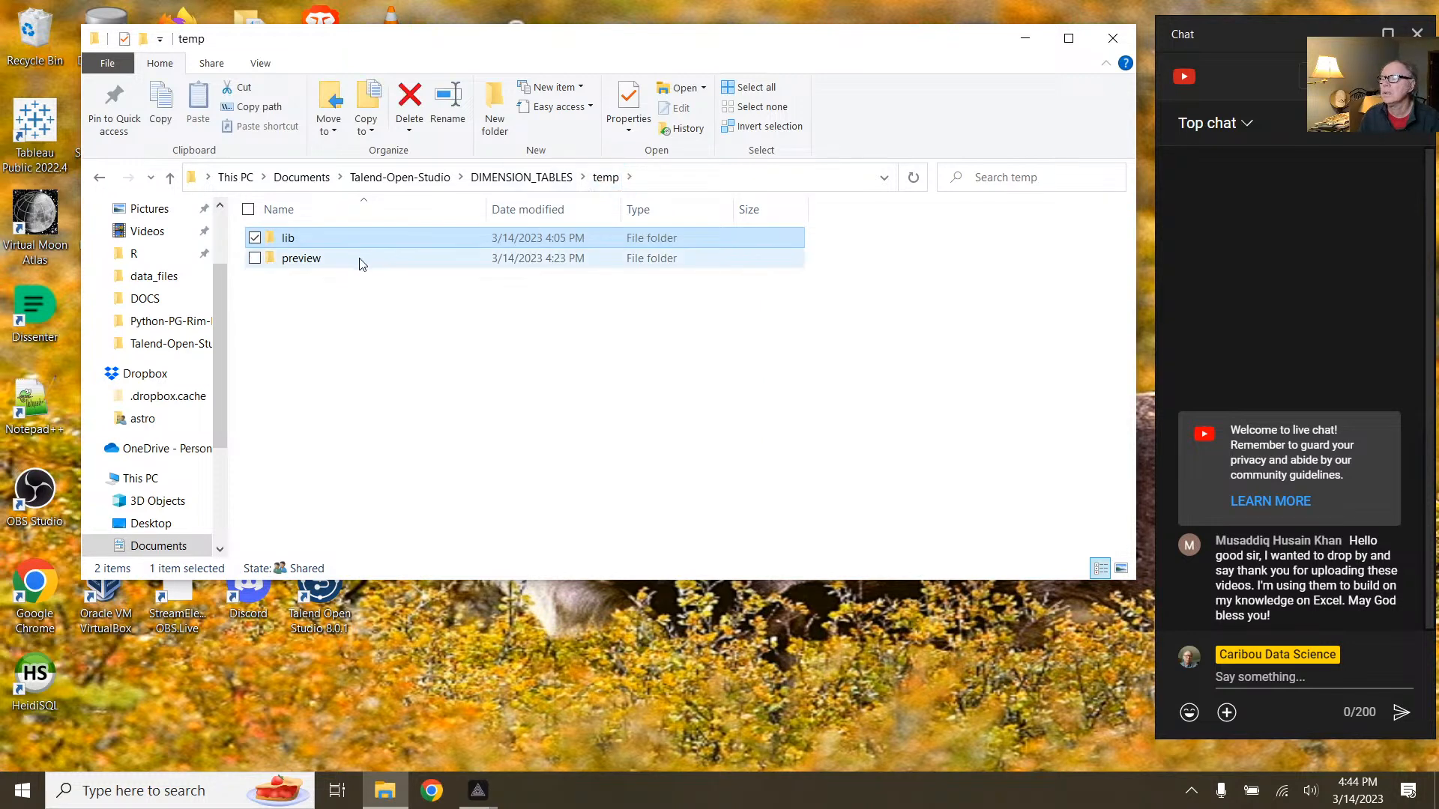
Step: Delete subnational.csv from the preview folder in DIMENSION_TABLES\temp and close File Explorer
click(297, 263)
double_click(297, 261)
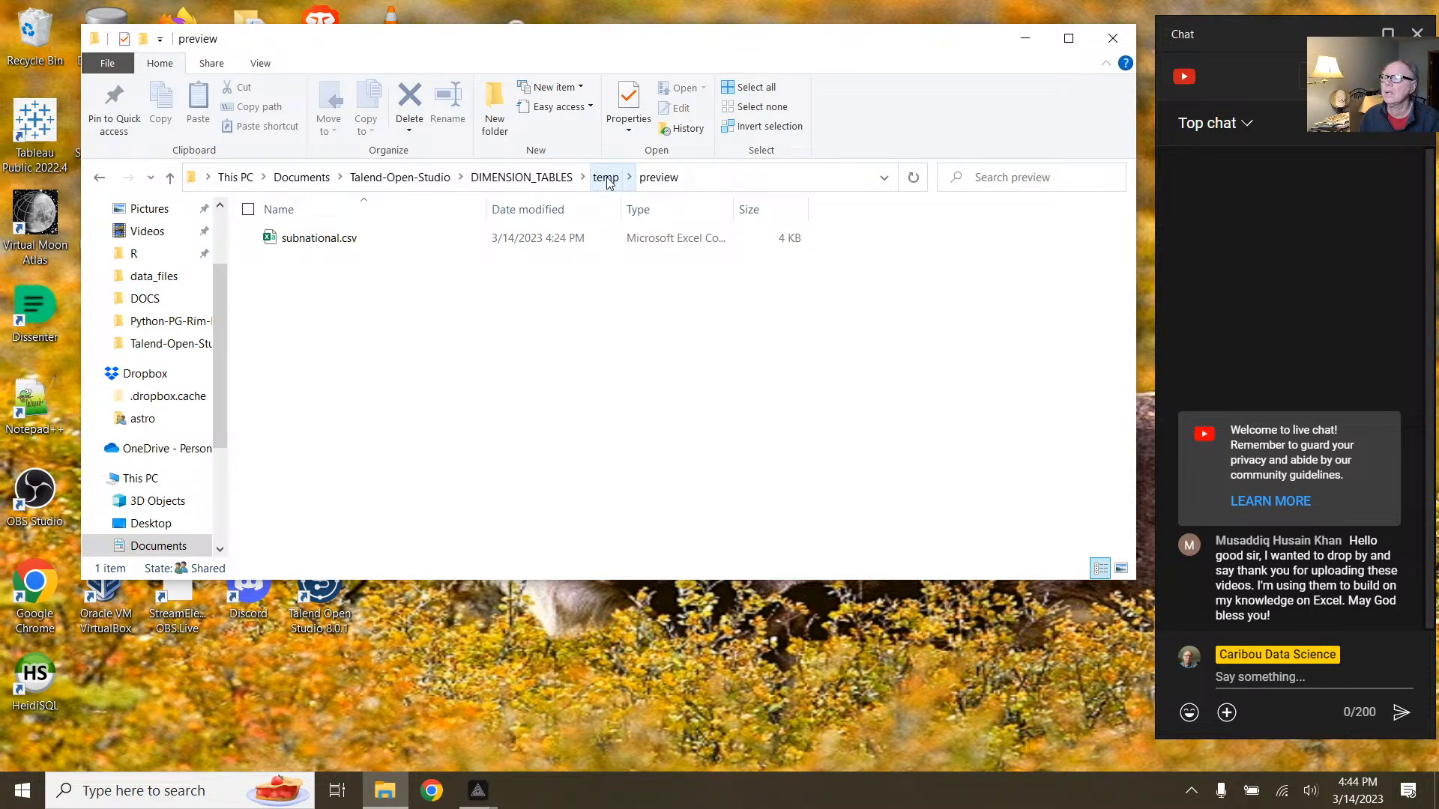
click(326, 238)
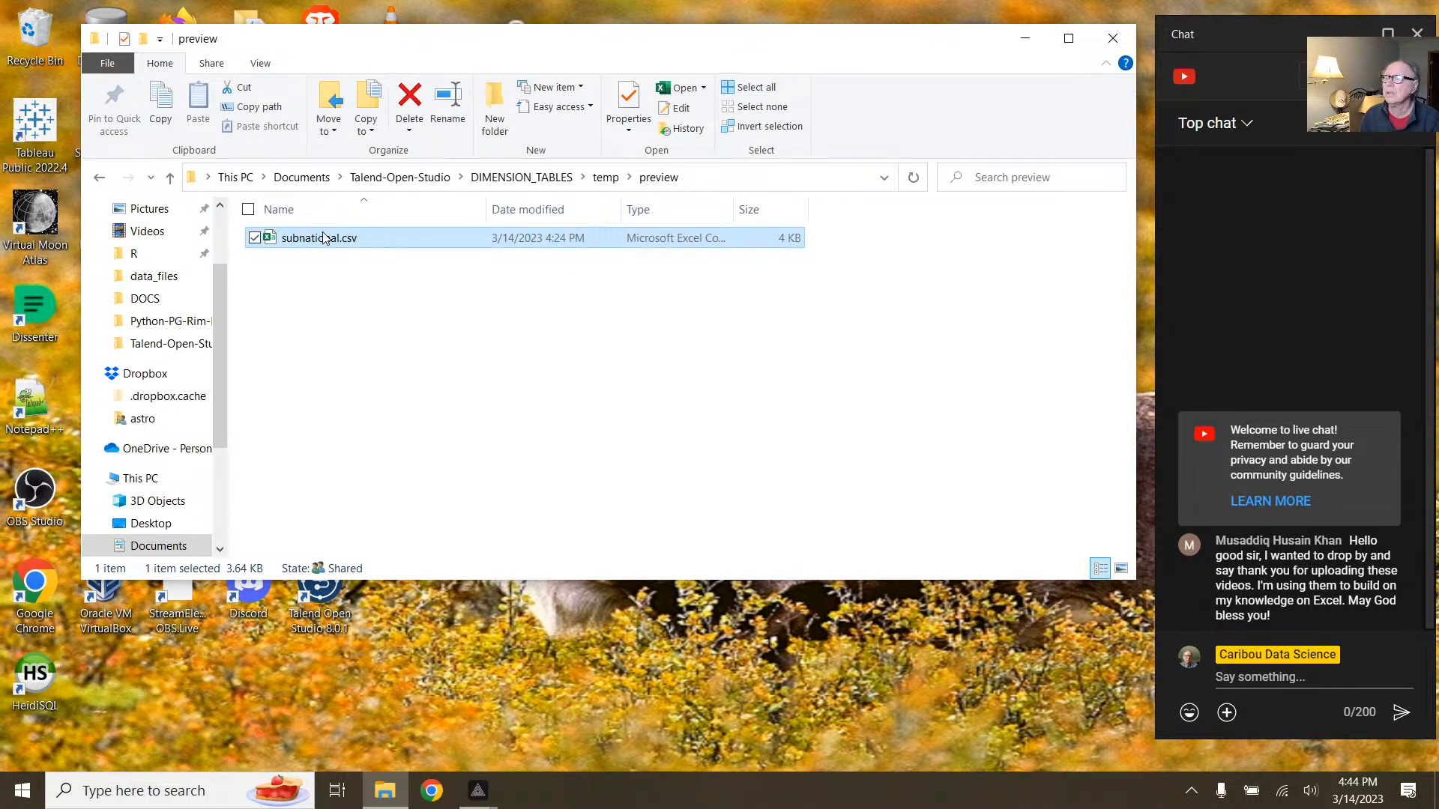
key(Delete)
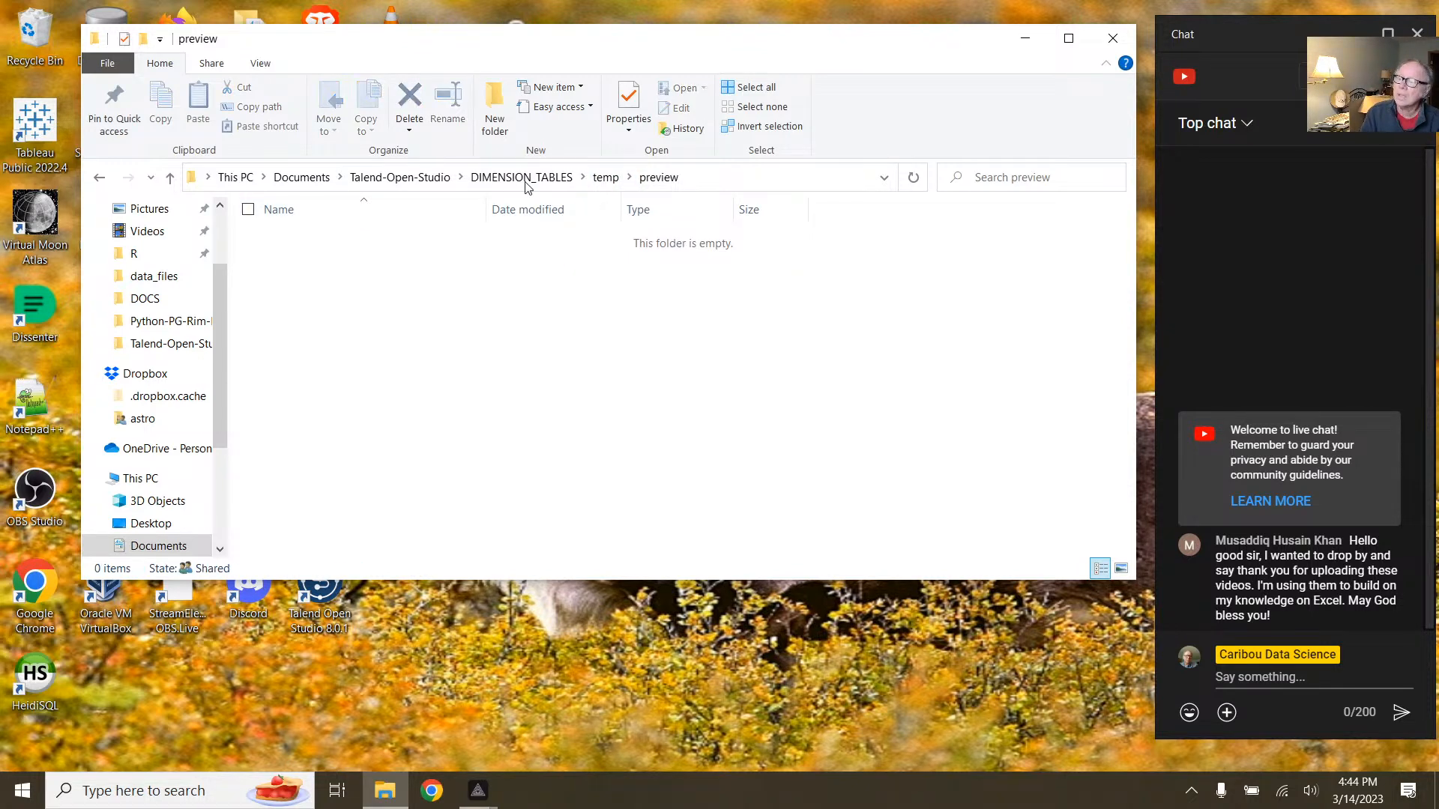
click(613, 180)
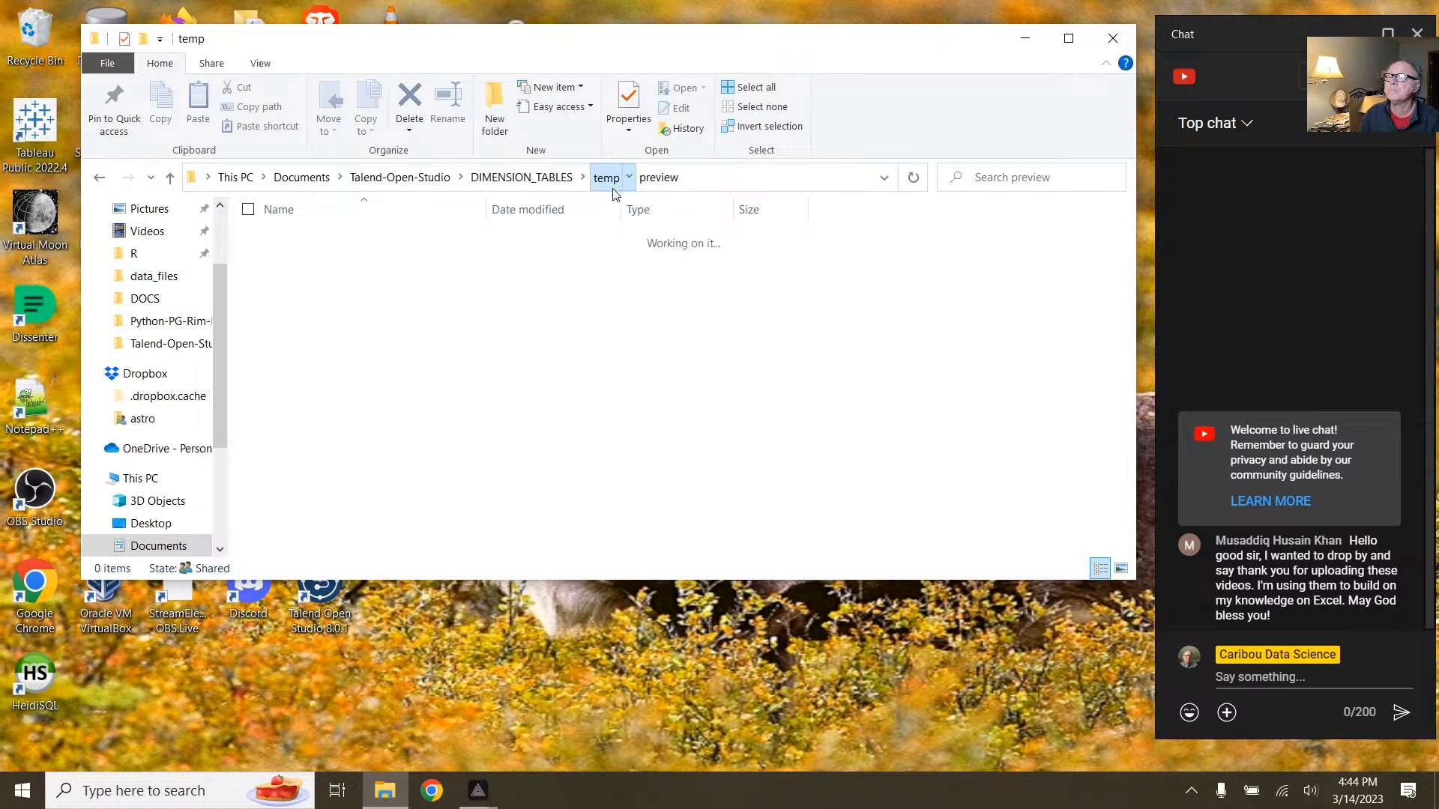
click(529, 180)
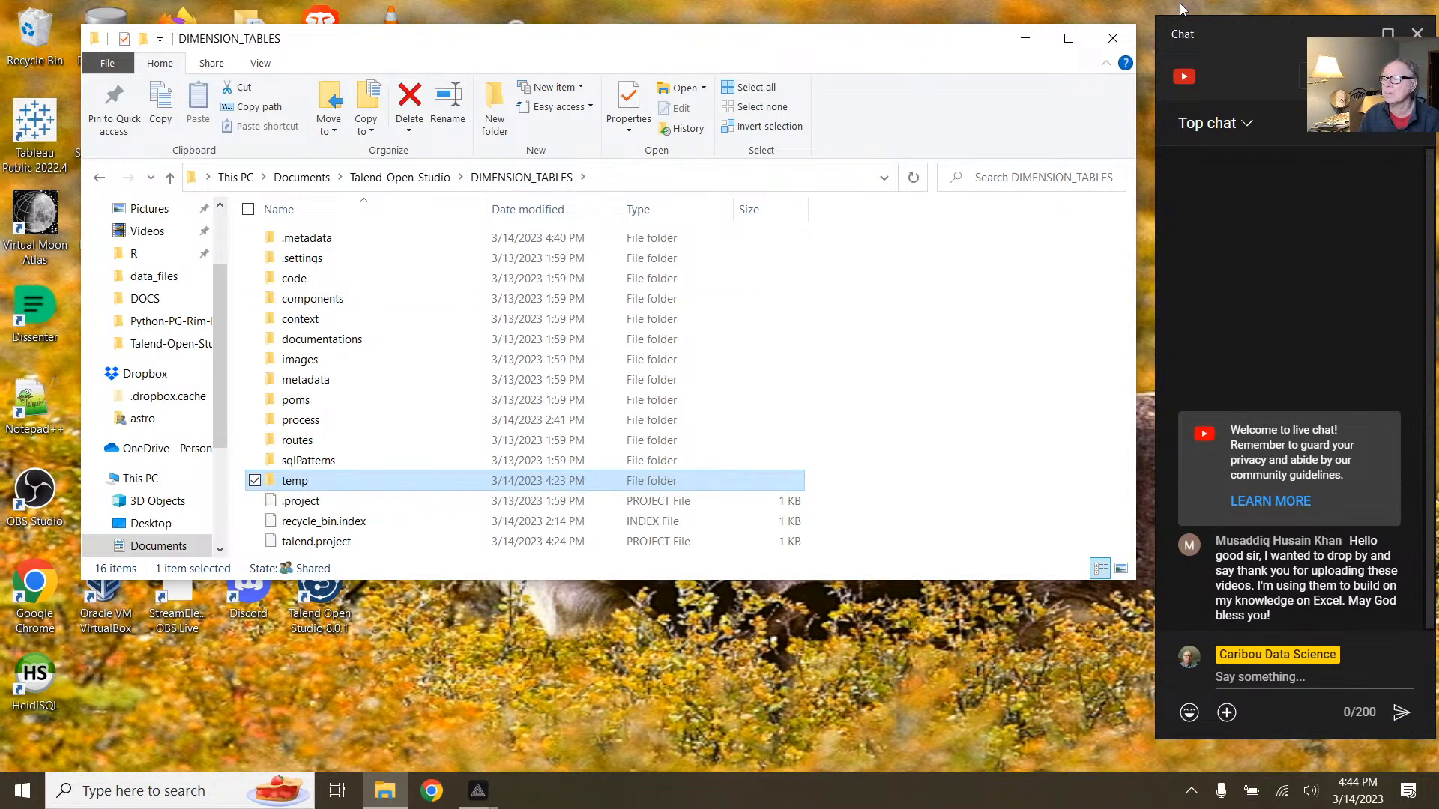
click(1112, 39)
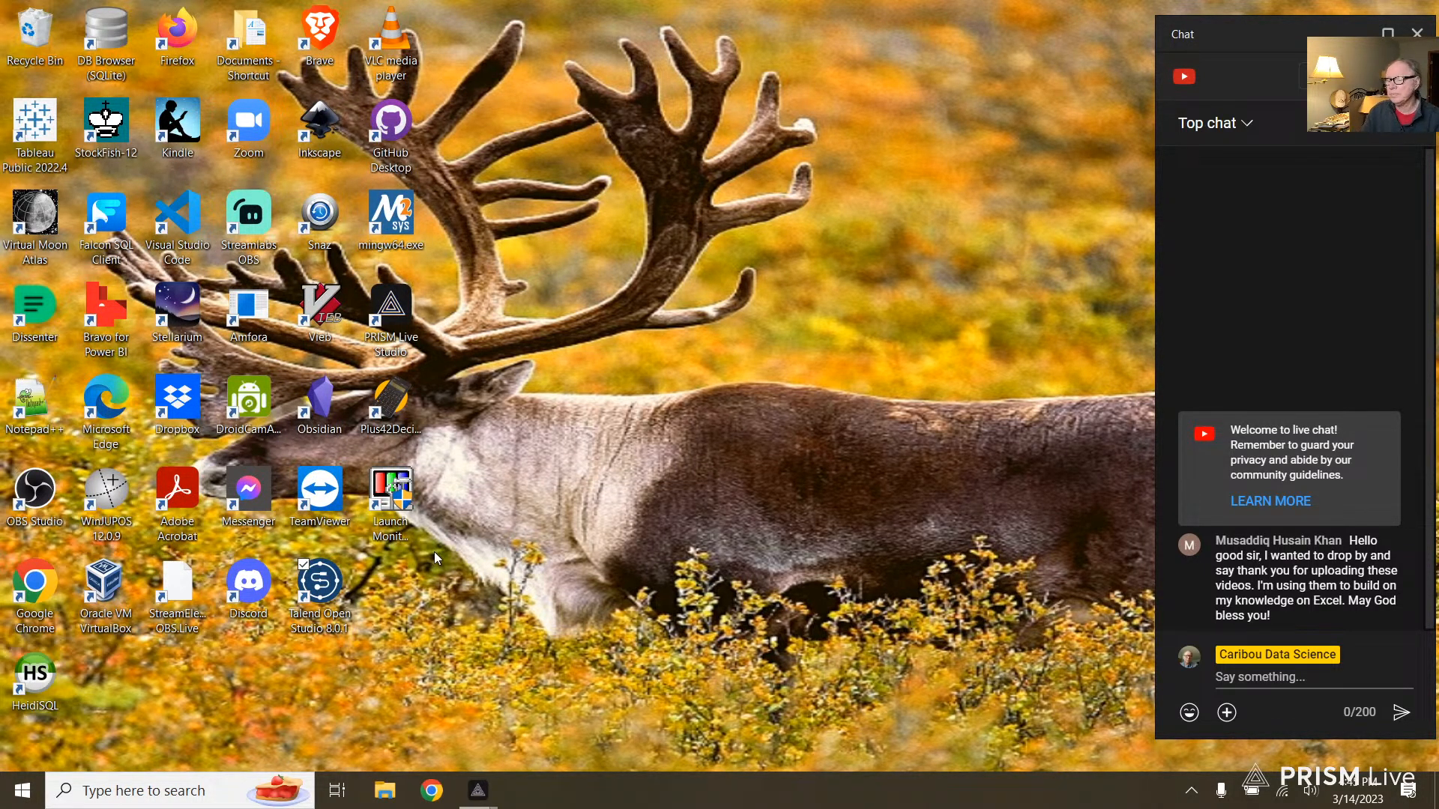
Step: Relaunch Talend Open Studio and cancel the workspace selection
double_click(320, 584)
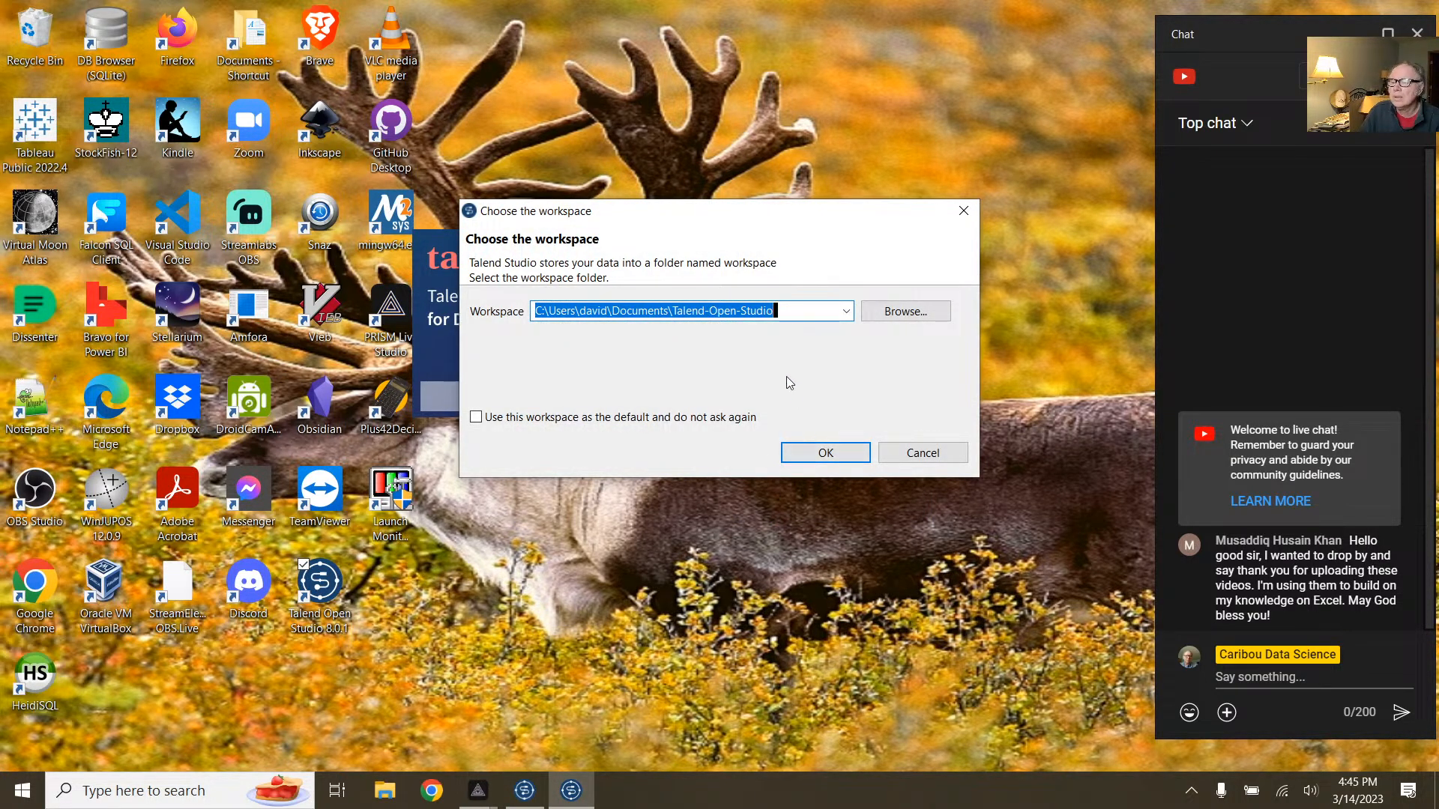
click(905, 452)
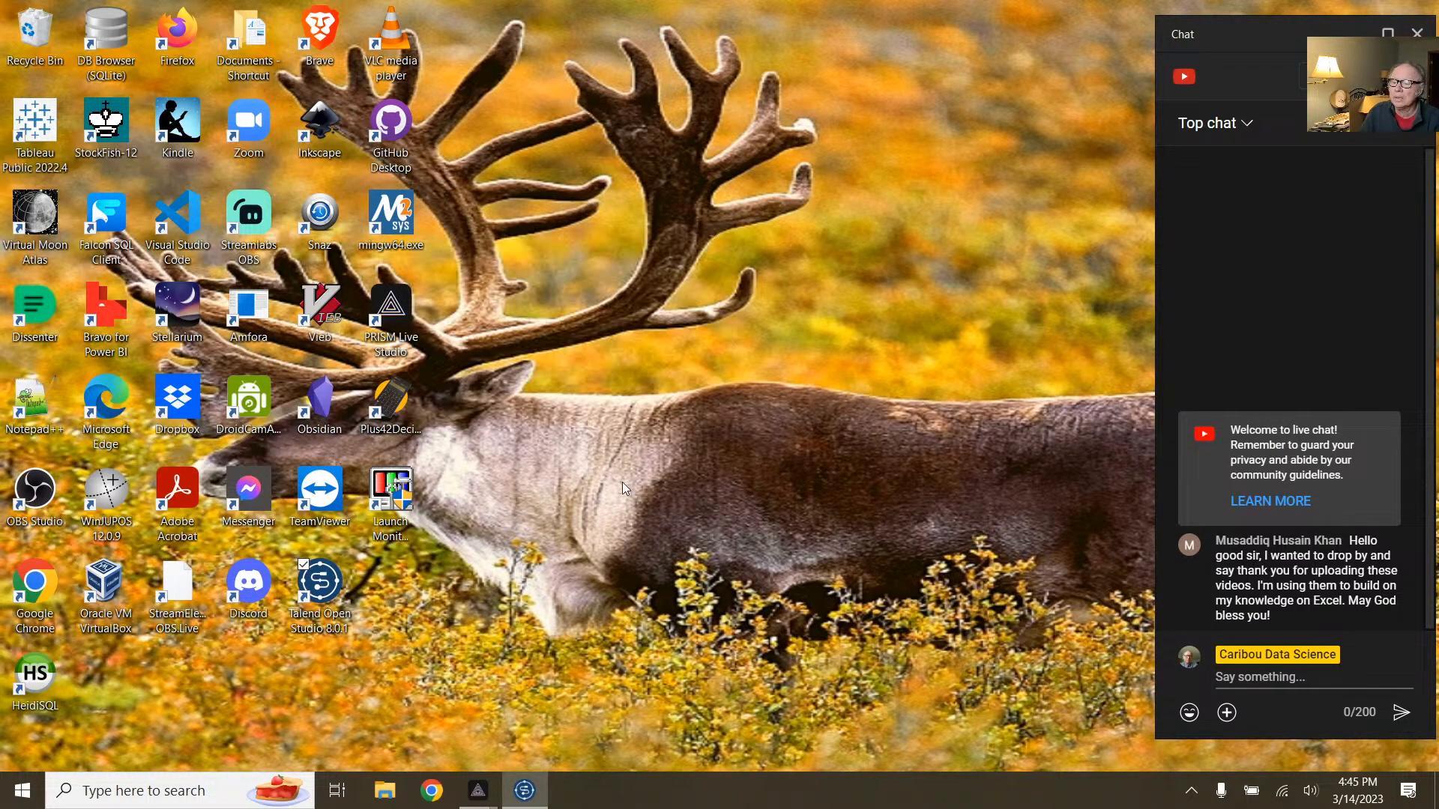
Step: Delete .project, recycle_bin.index and talend.project from the DIMENSION_TABLES folder in Talend-Open-Studio, and close File Explorer
click(386, 790)
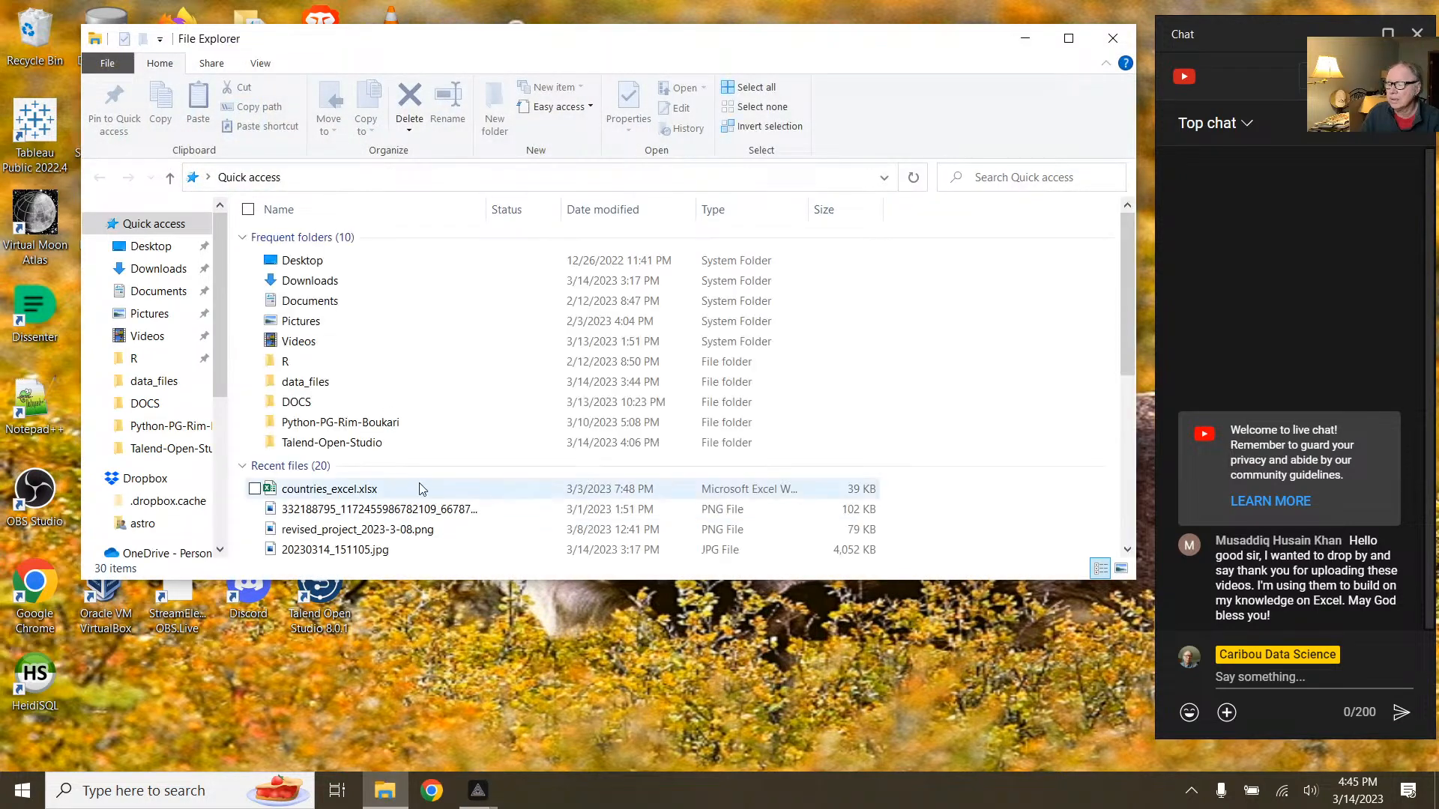
click(382, 447)
double_click(381, 445)
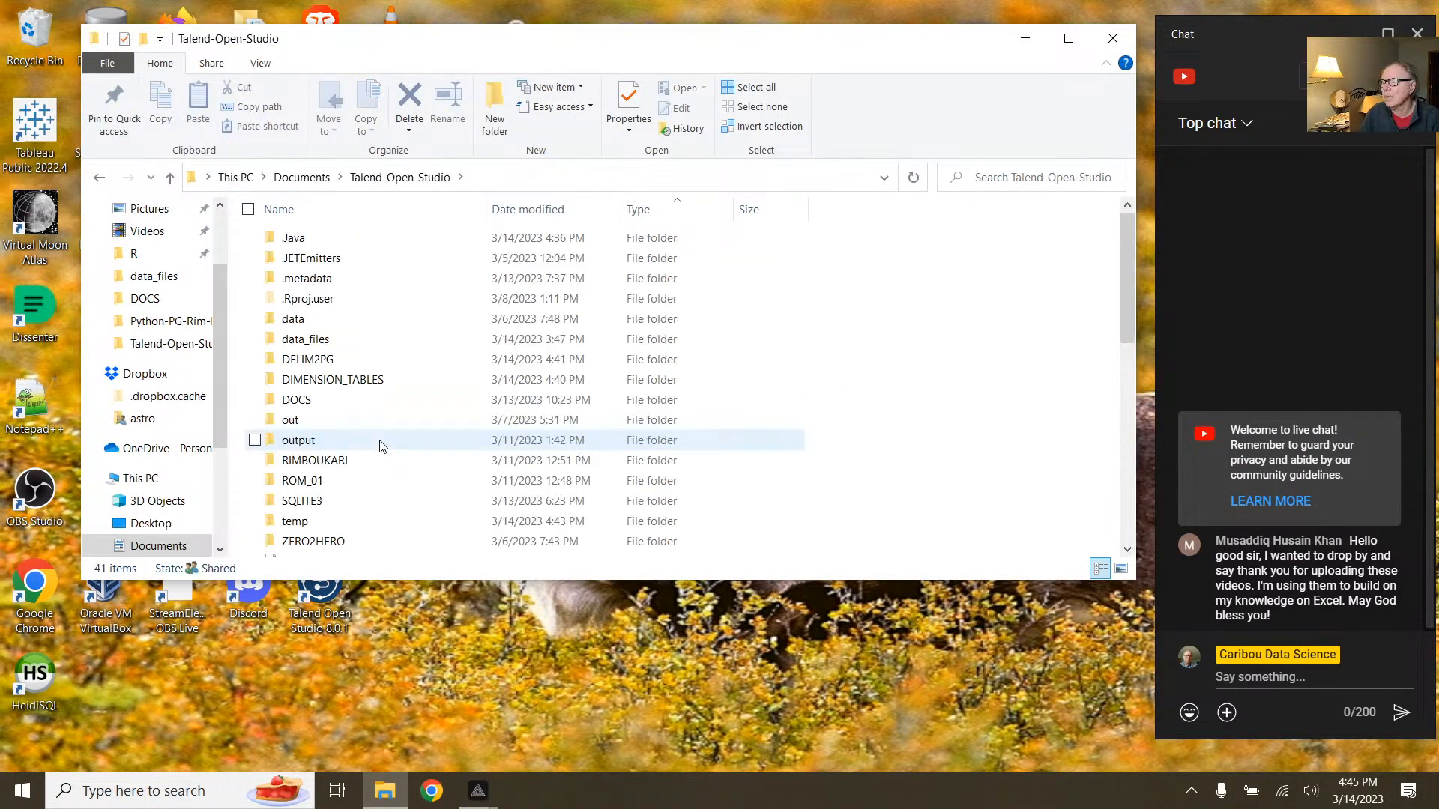
double_click(365, 384)
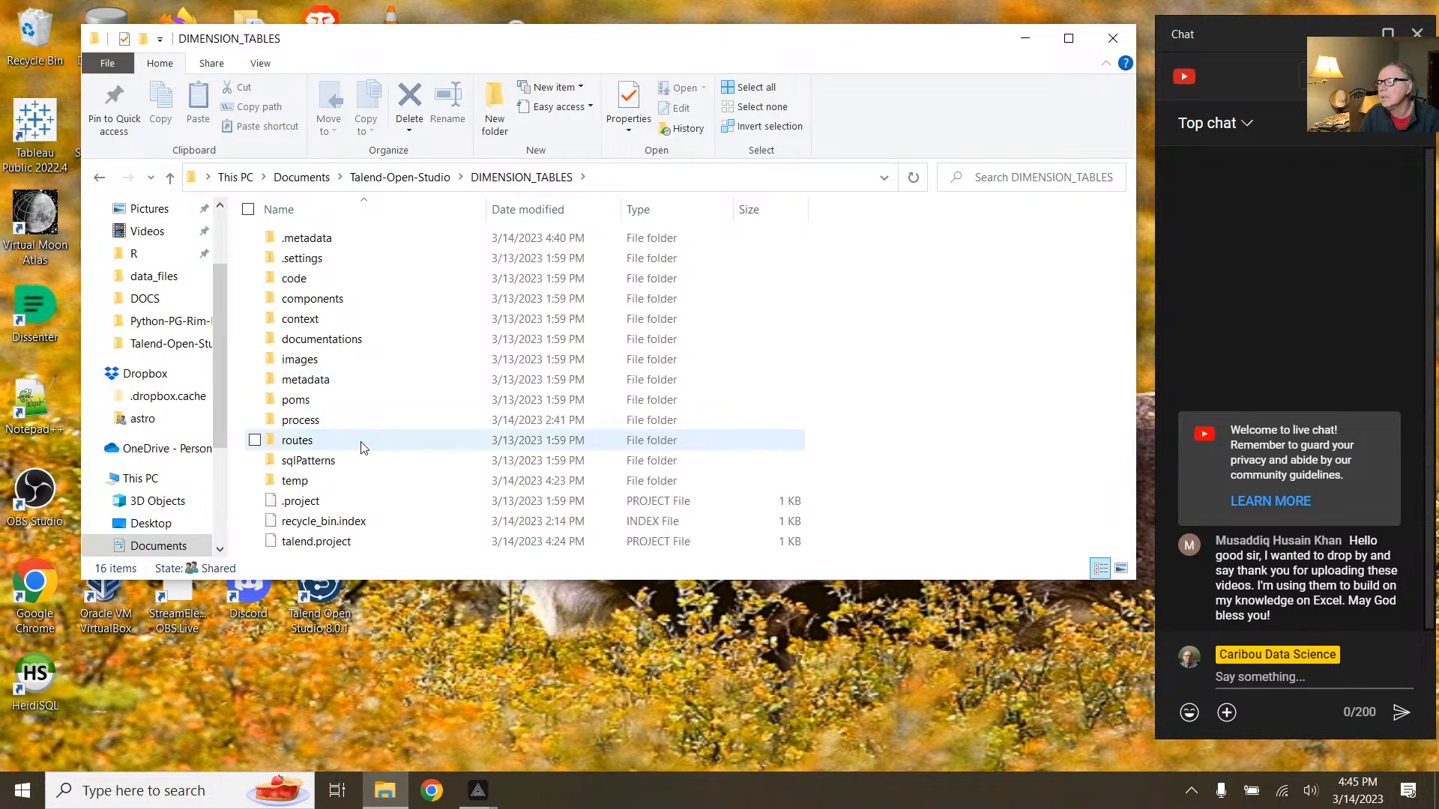
click(315, 506)
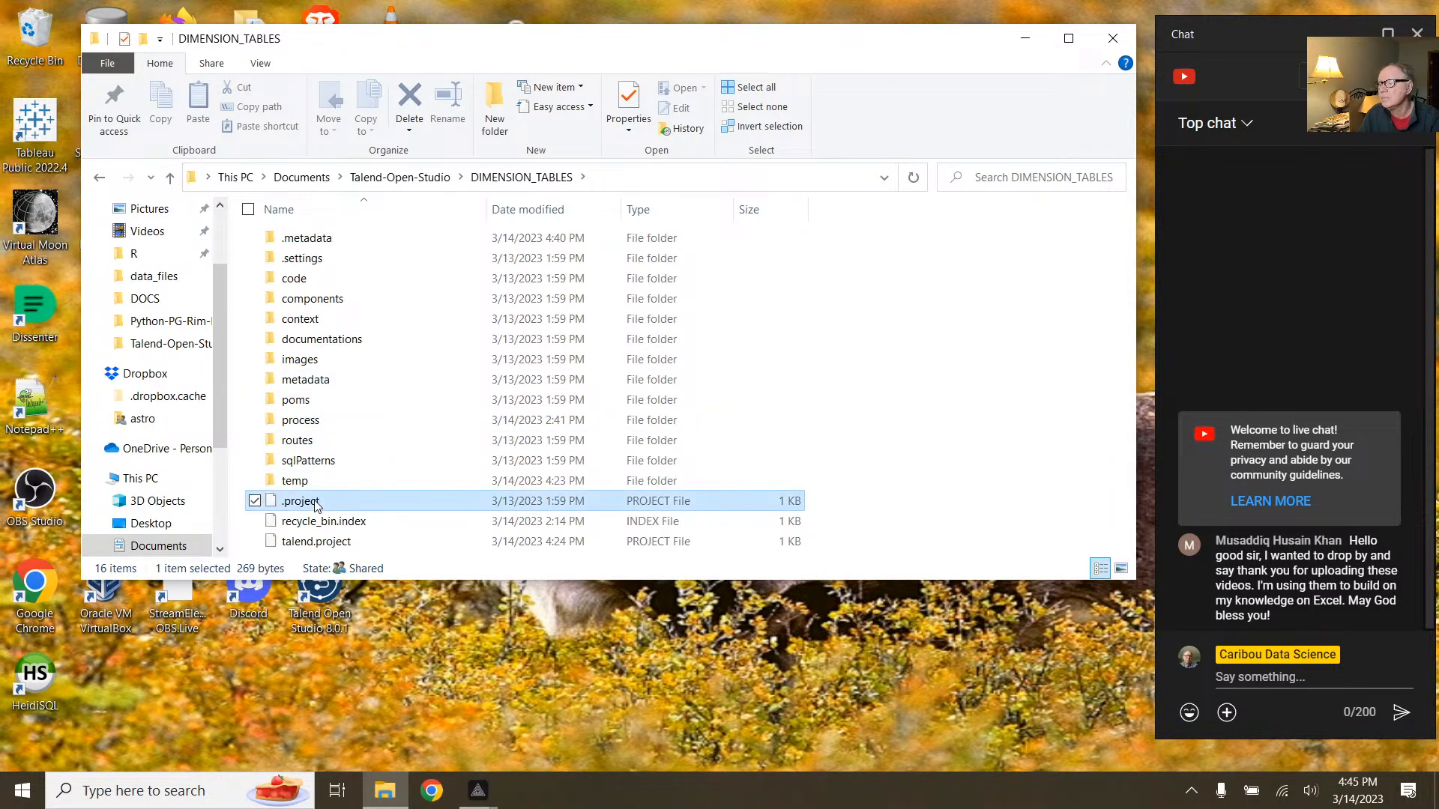
shift+click(317, 541)
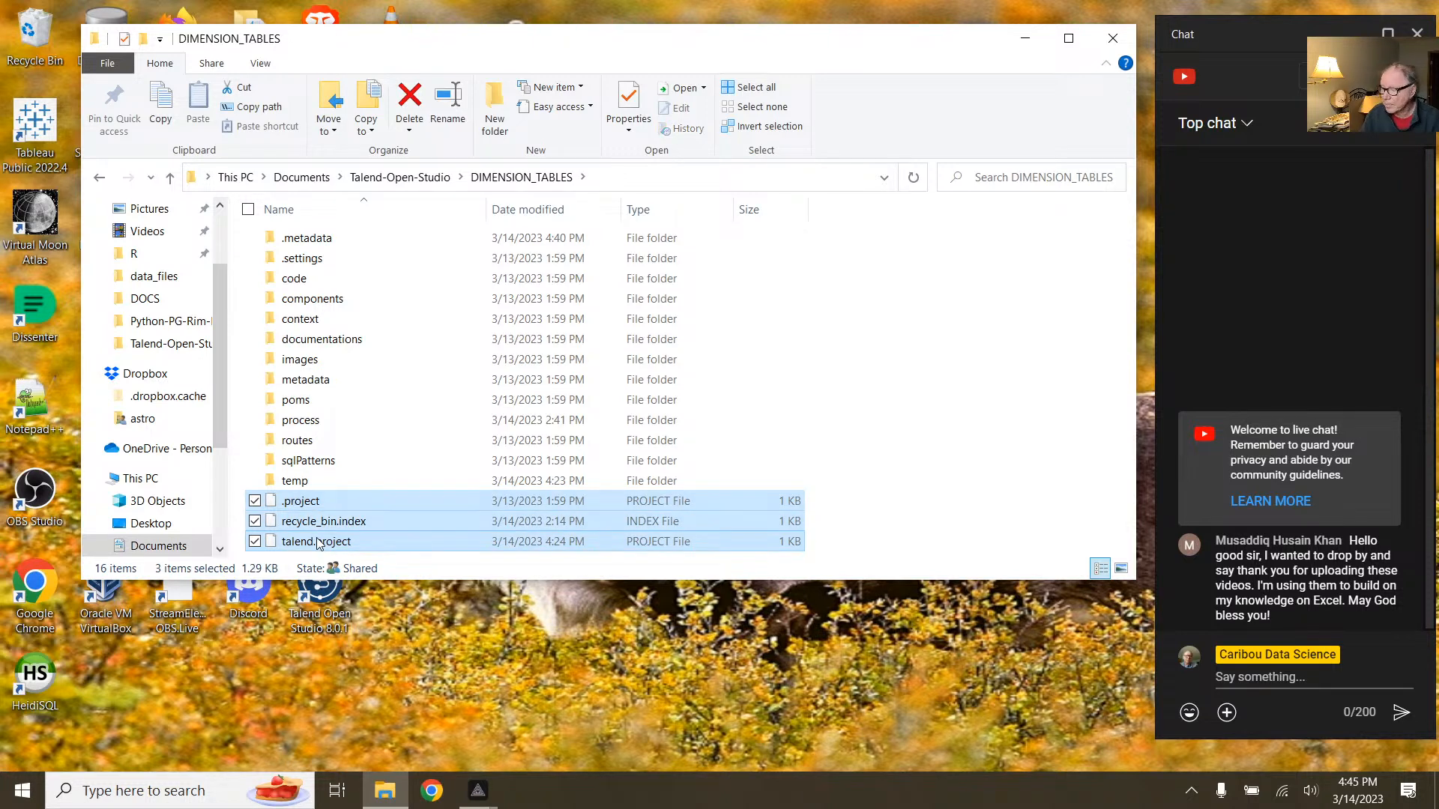
key(Delete)
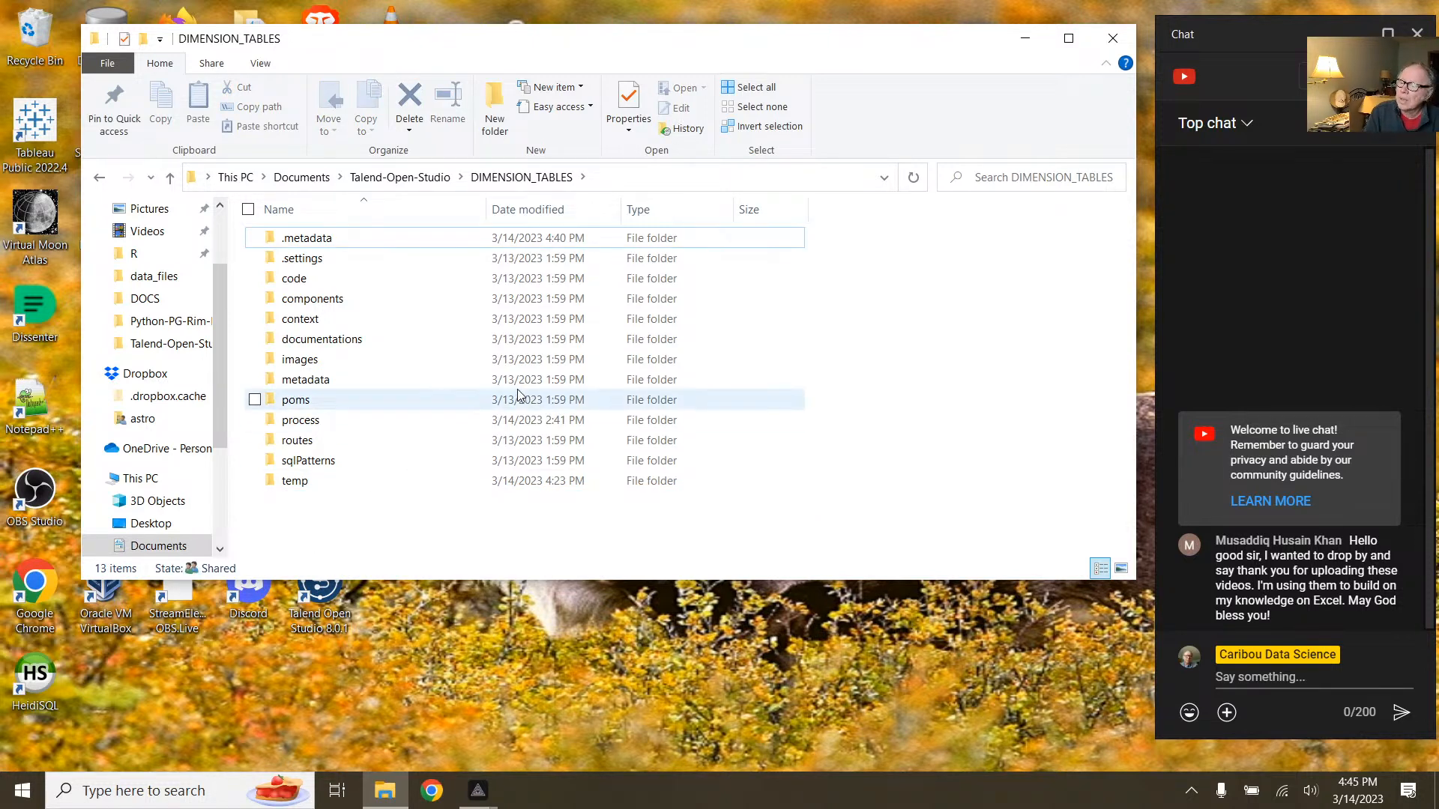
click(1103, 42)
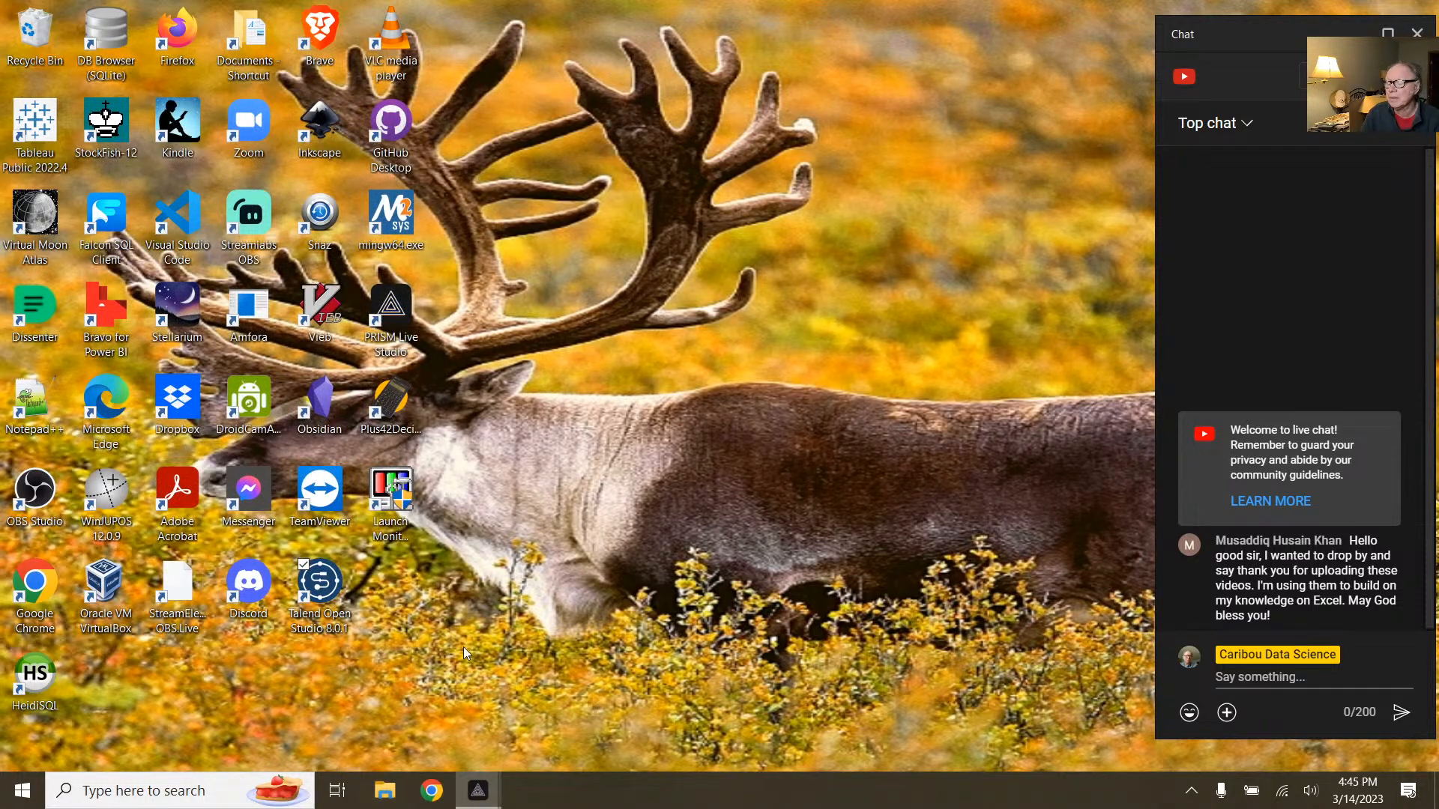
Step: Start Talend Open Studio again and cancel choosing the workspace folder
double_click(321, 582)
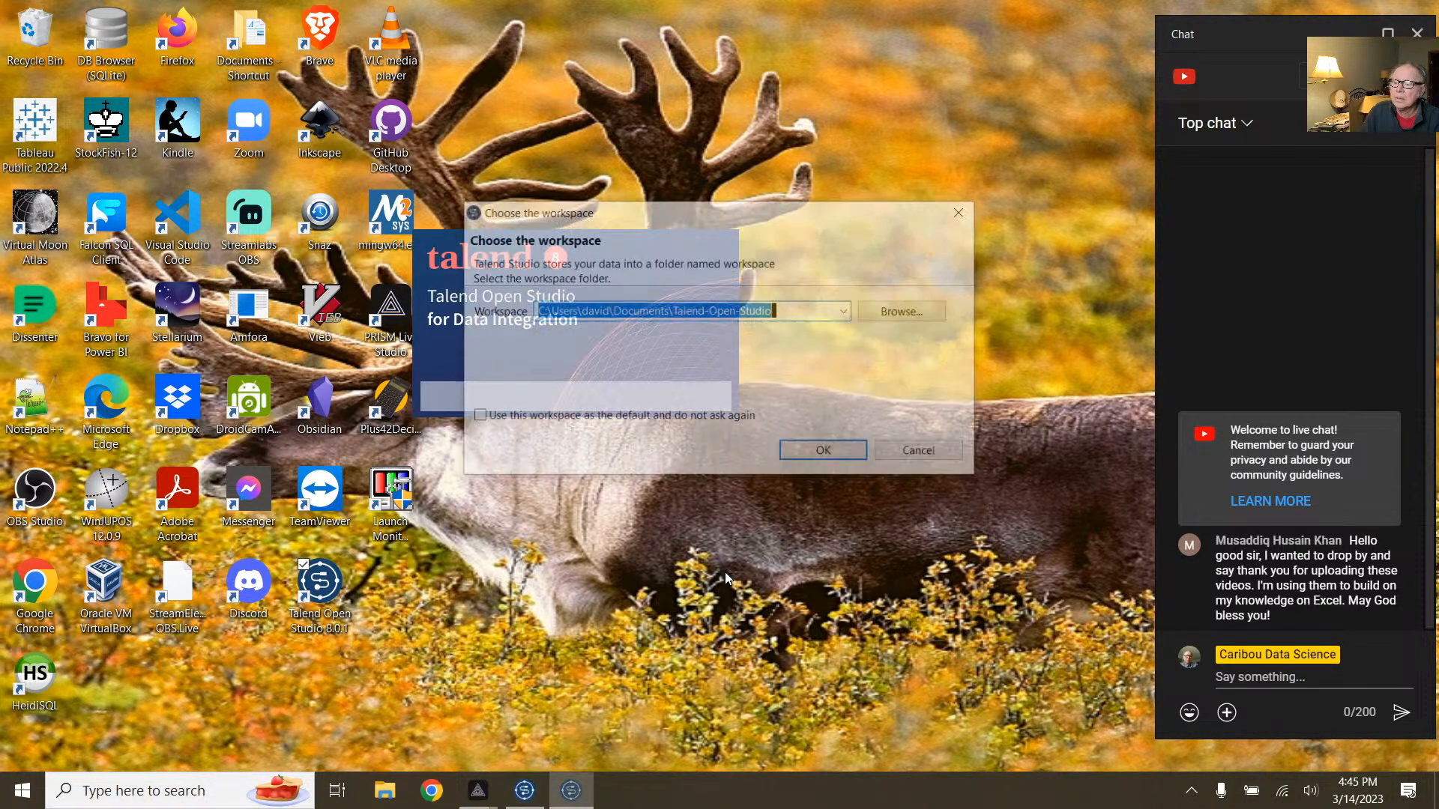
click(919, 457)
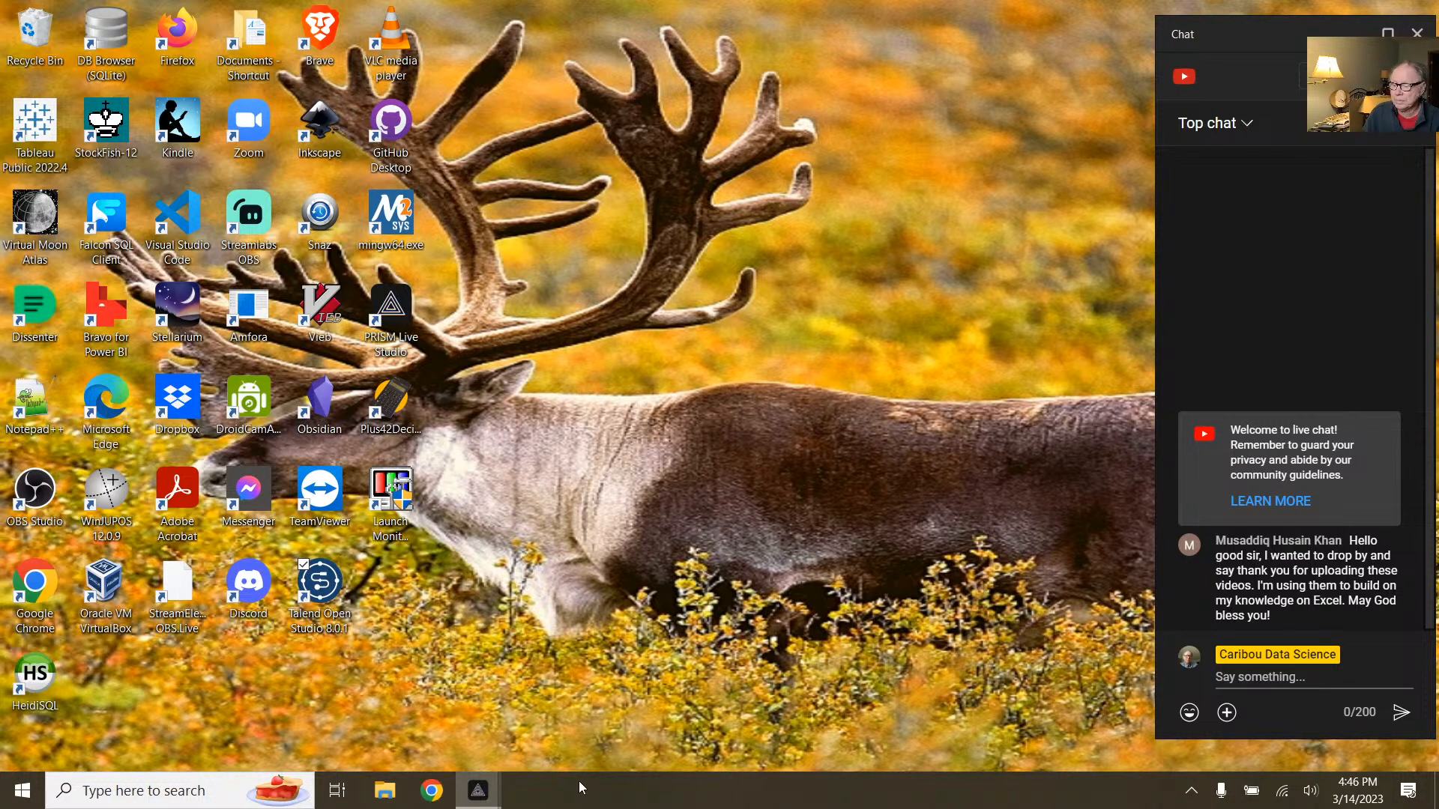
Step: Bring the PRISM Live Studio window to the front
mouse_move(478, 791)
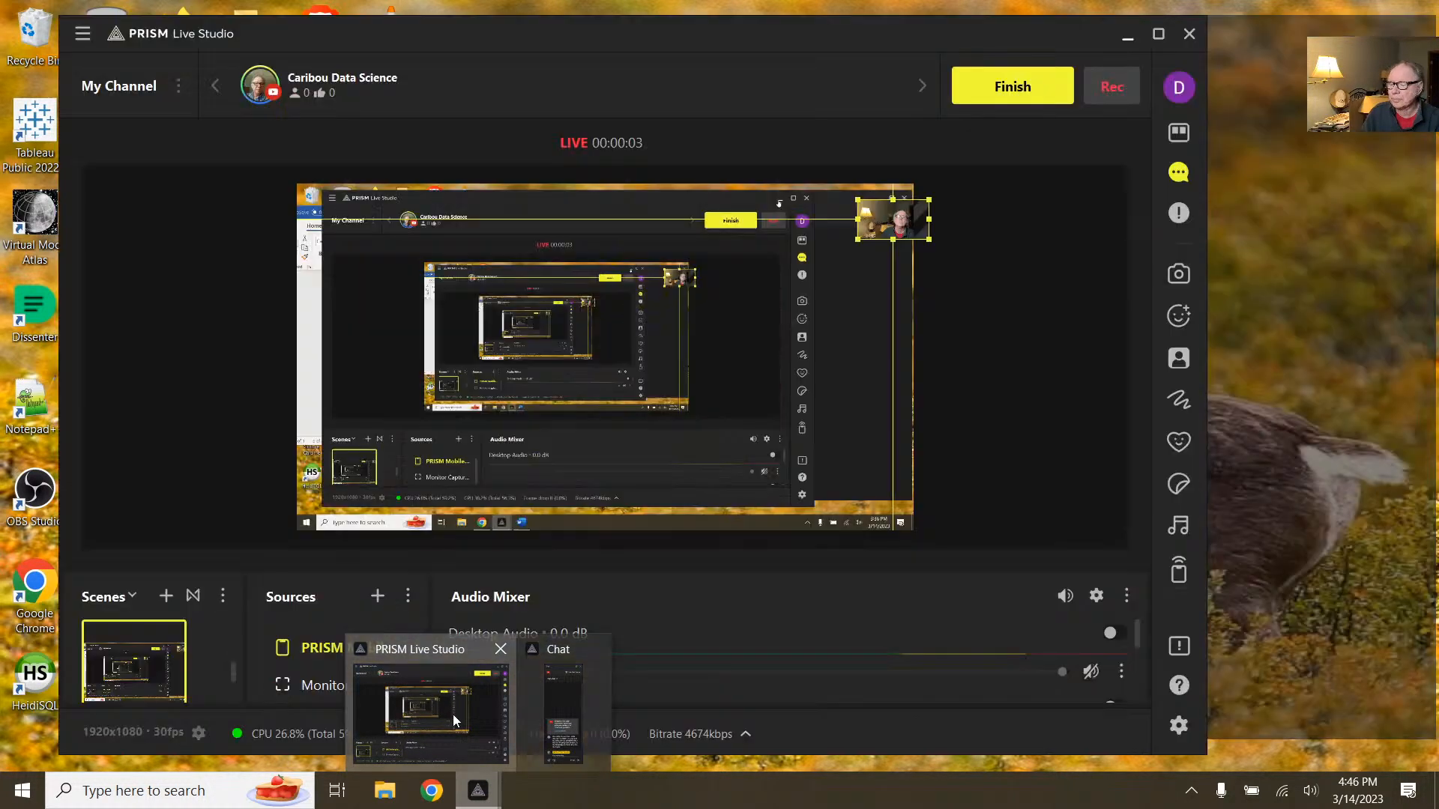
click(453, 714)
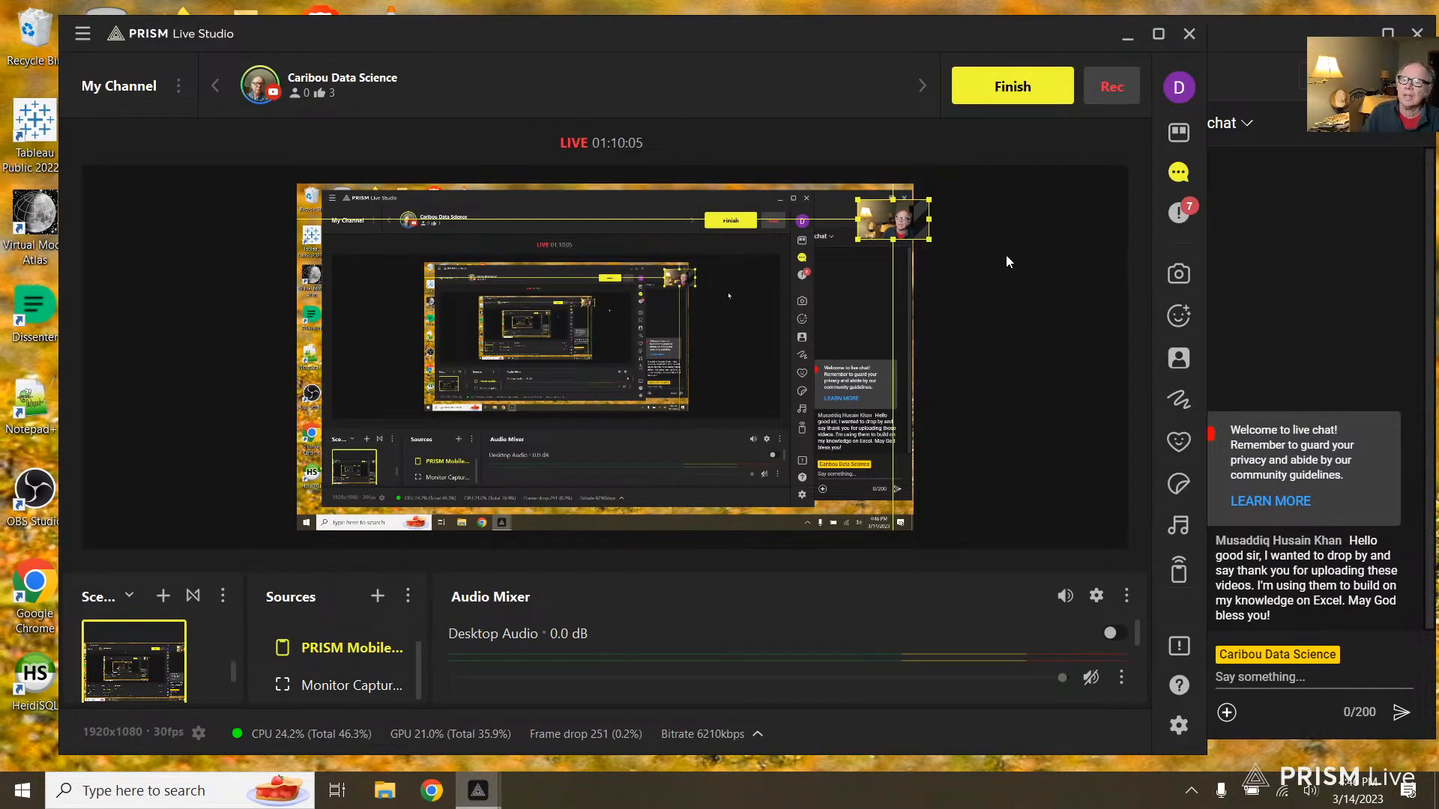